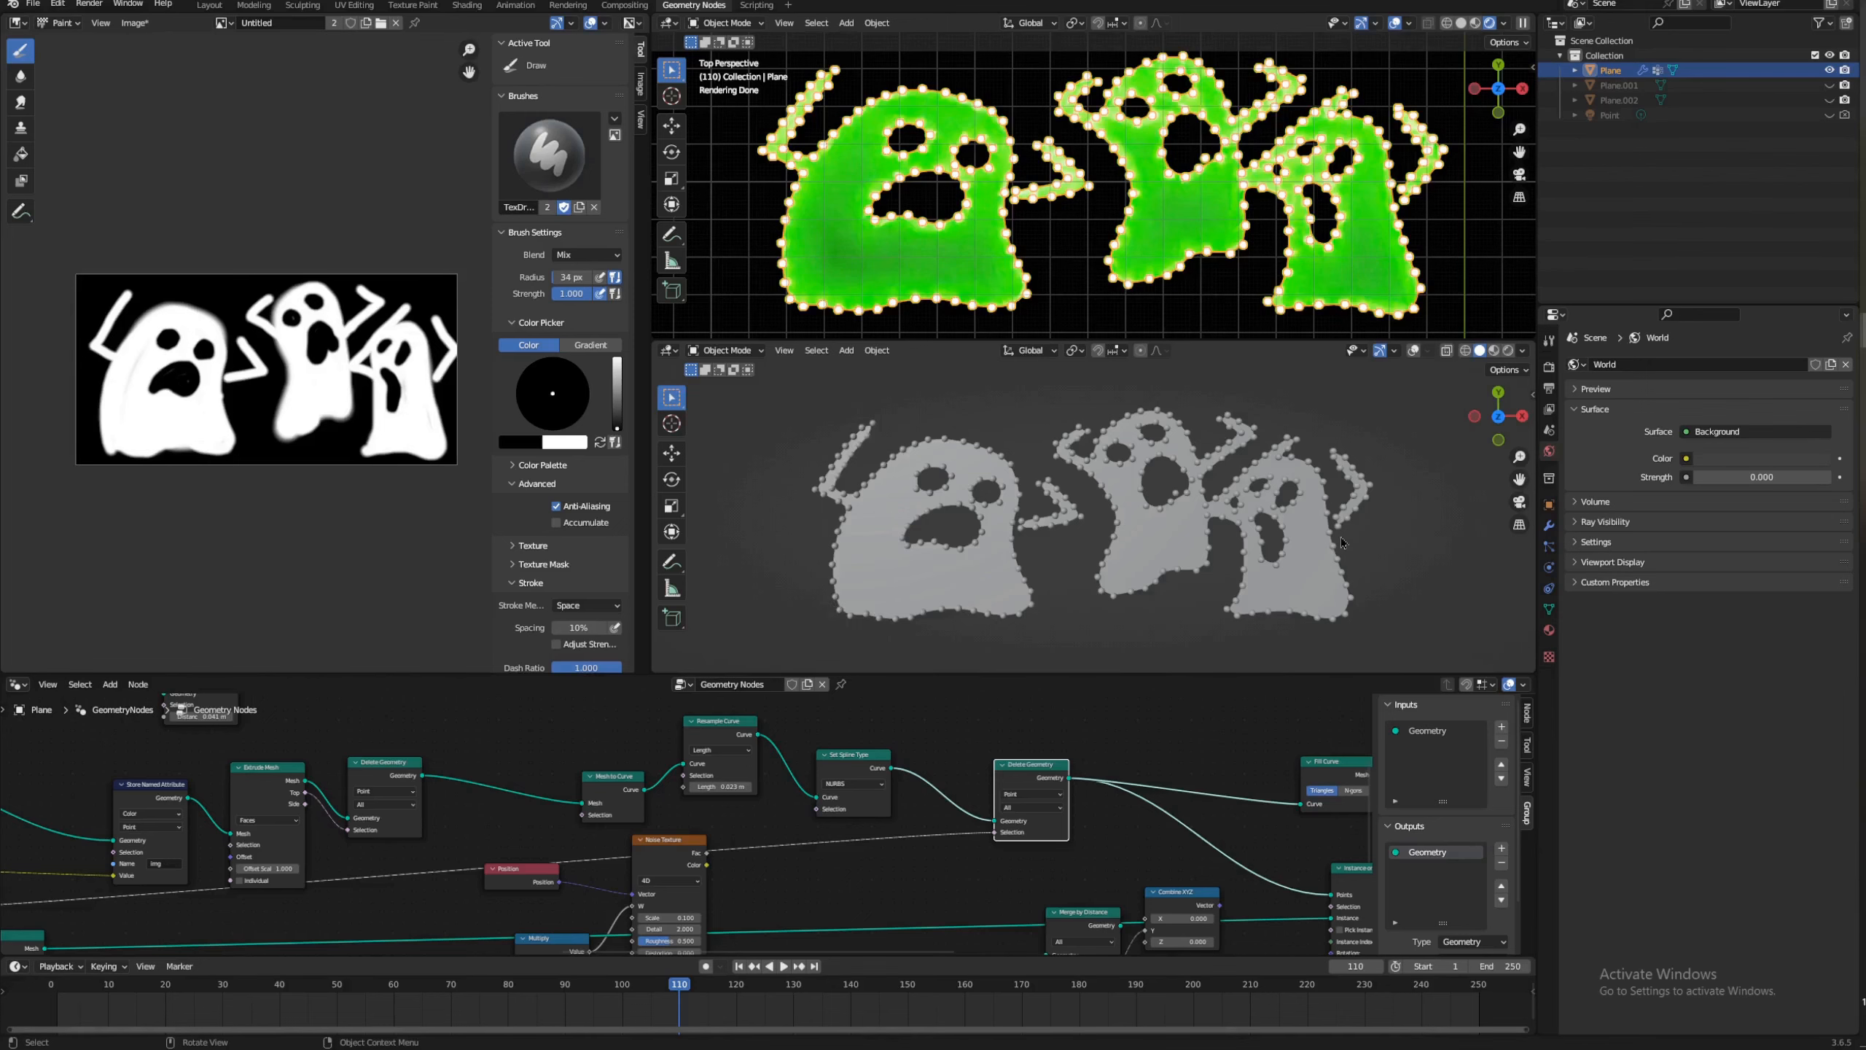
Step: Switch to the Blender window with the NONE SHALL THRIVE logo and view its generated mesh from several angles
mouse_move(1864, 330)
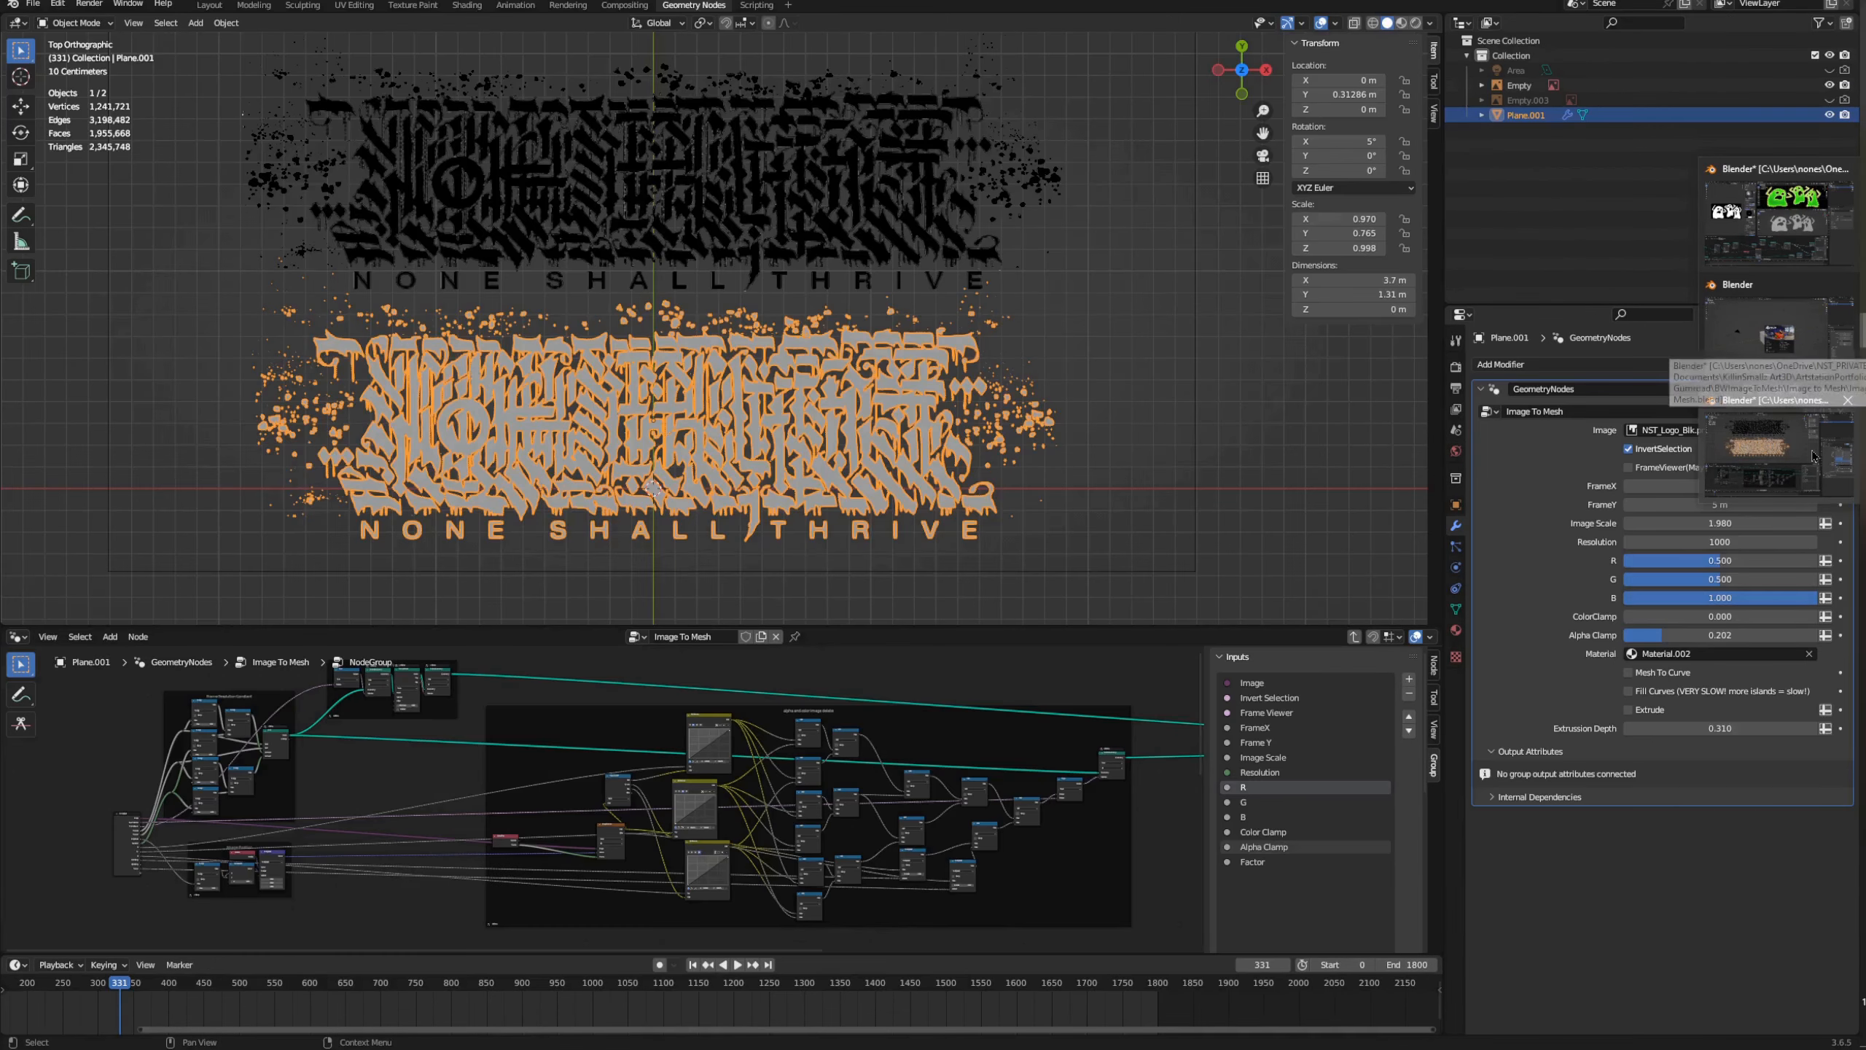
left_click(1812, 456)
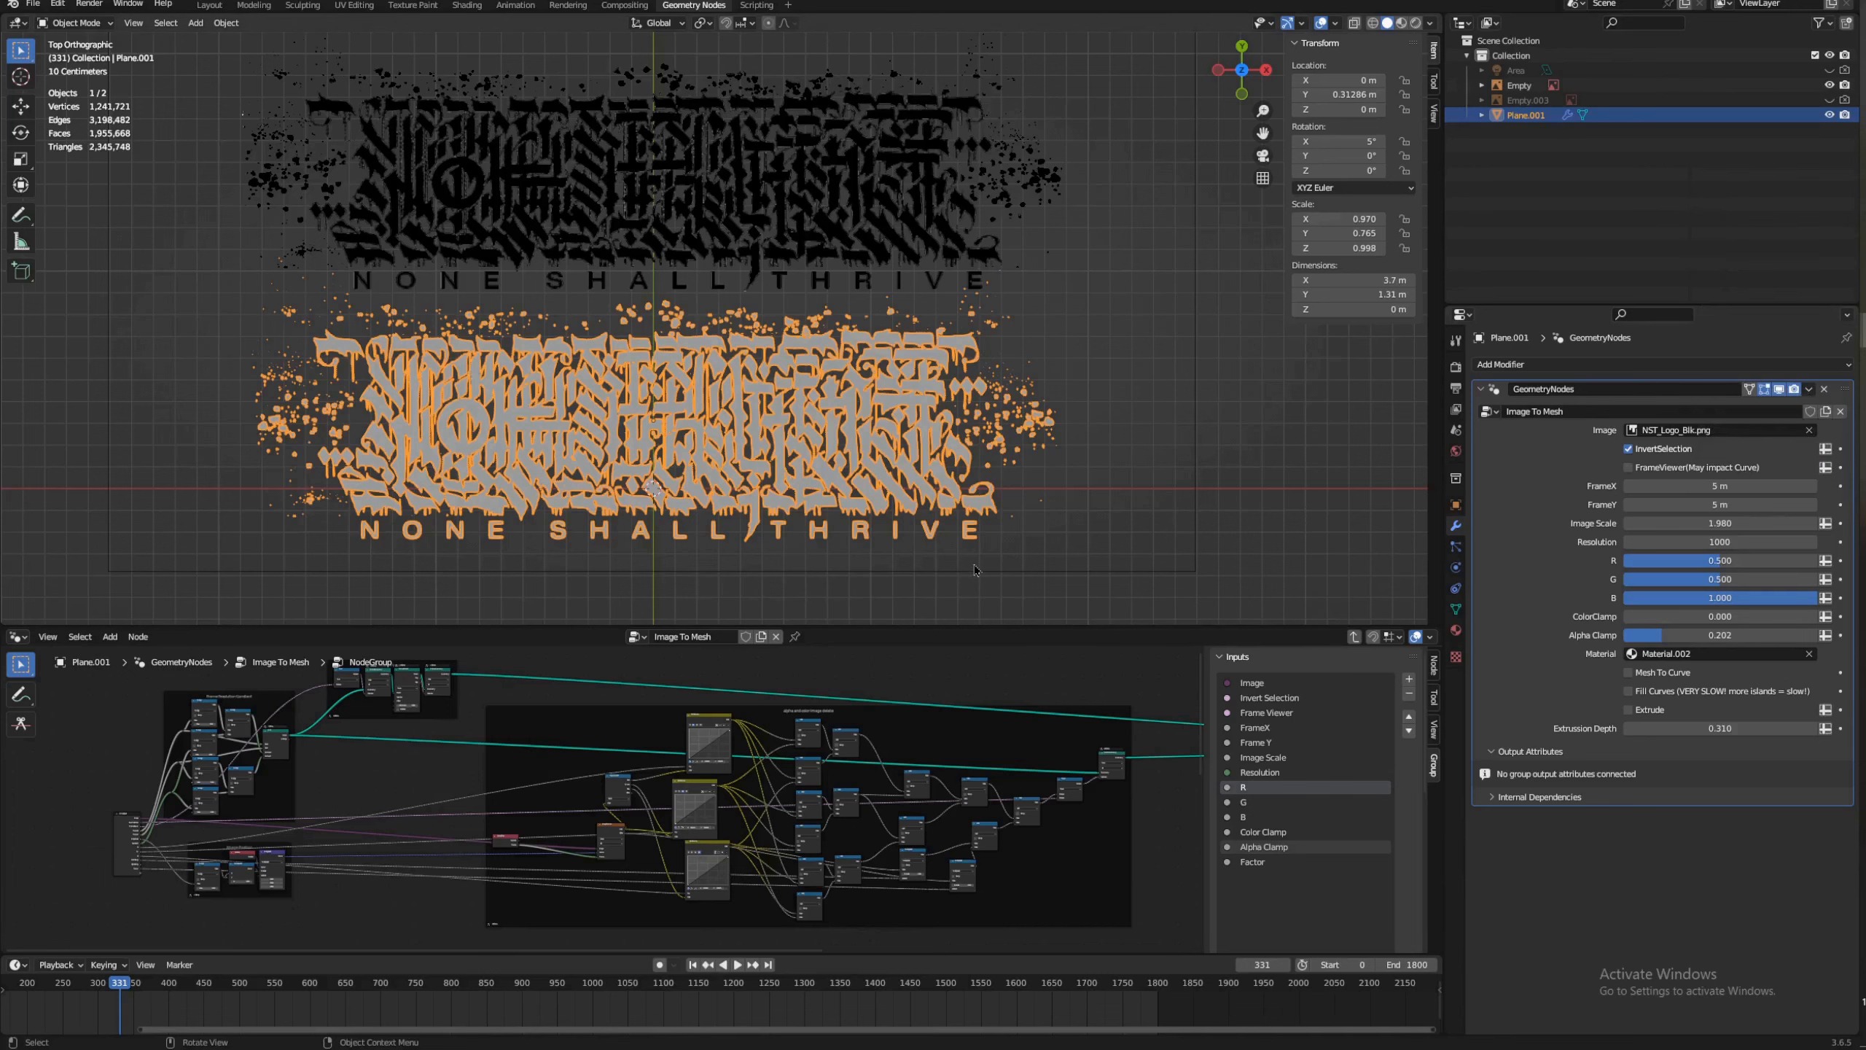
middle_click_drag(1086, 404, 1029, 464)
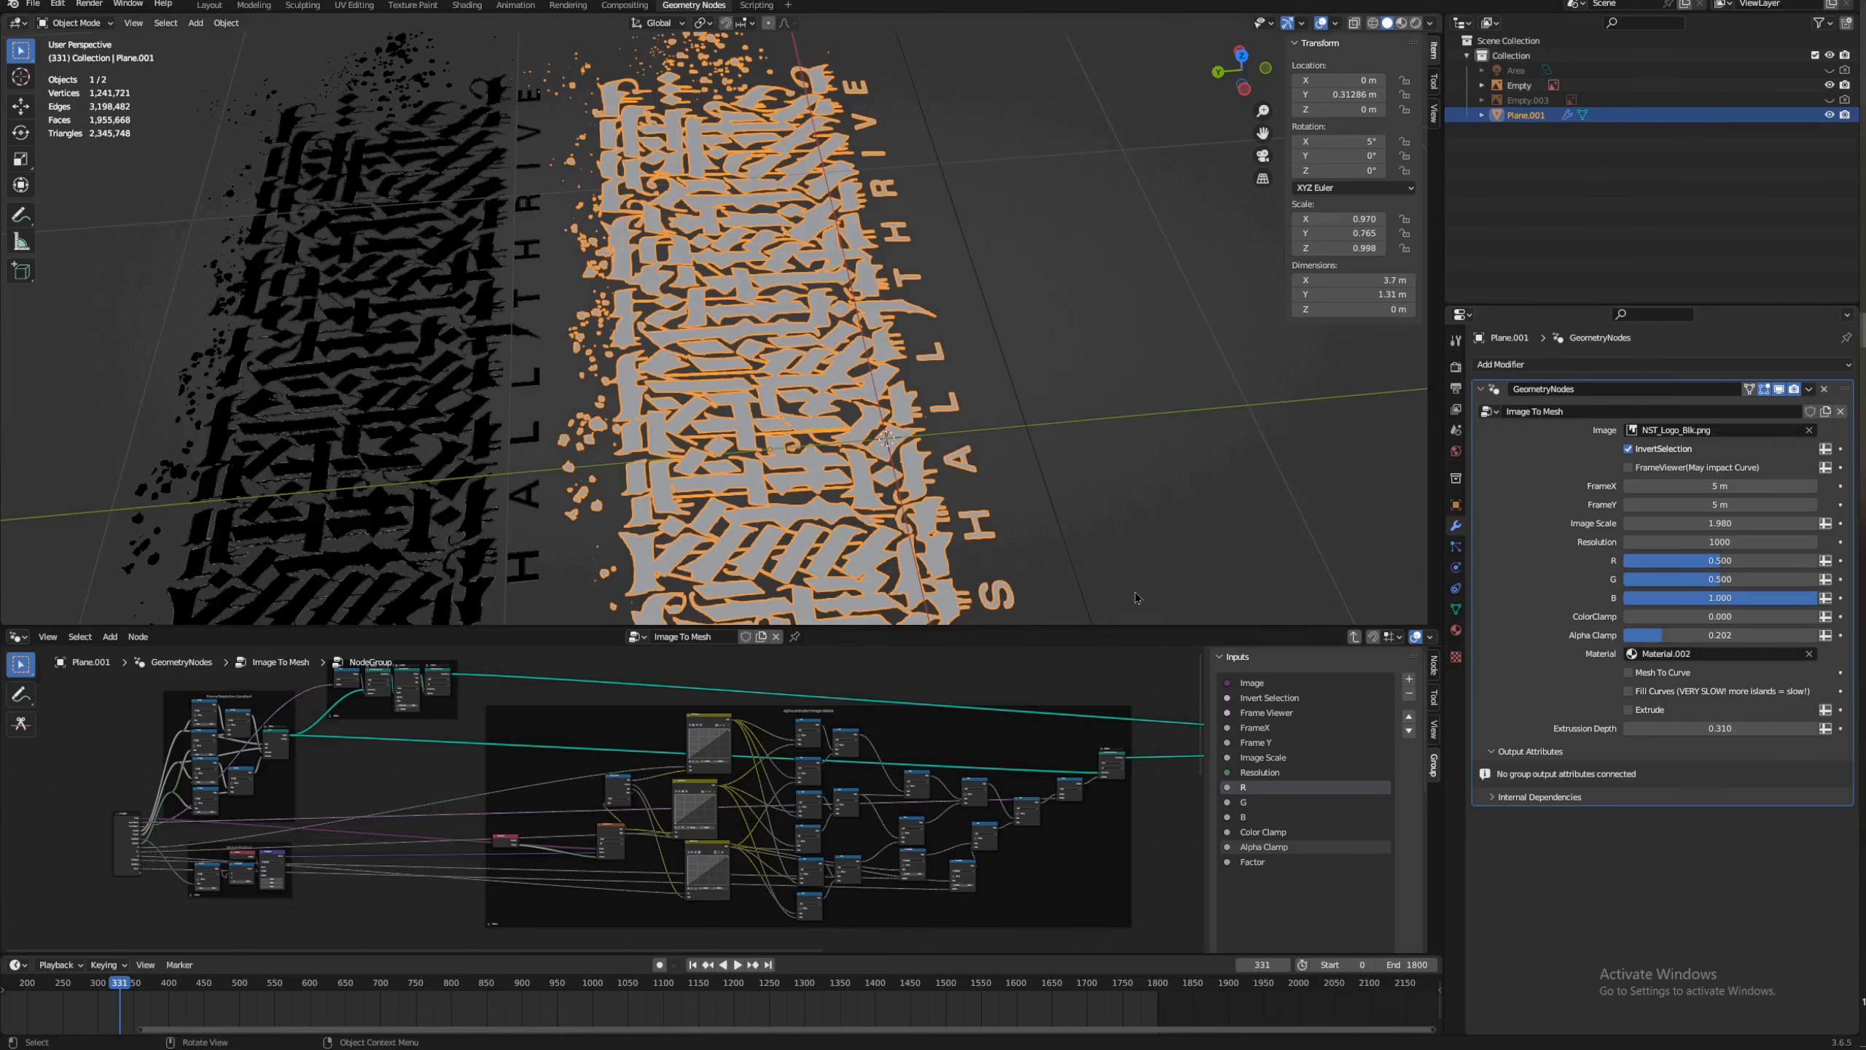
middle_click_drag(957, 528, 764, 513)
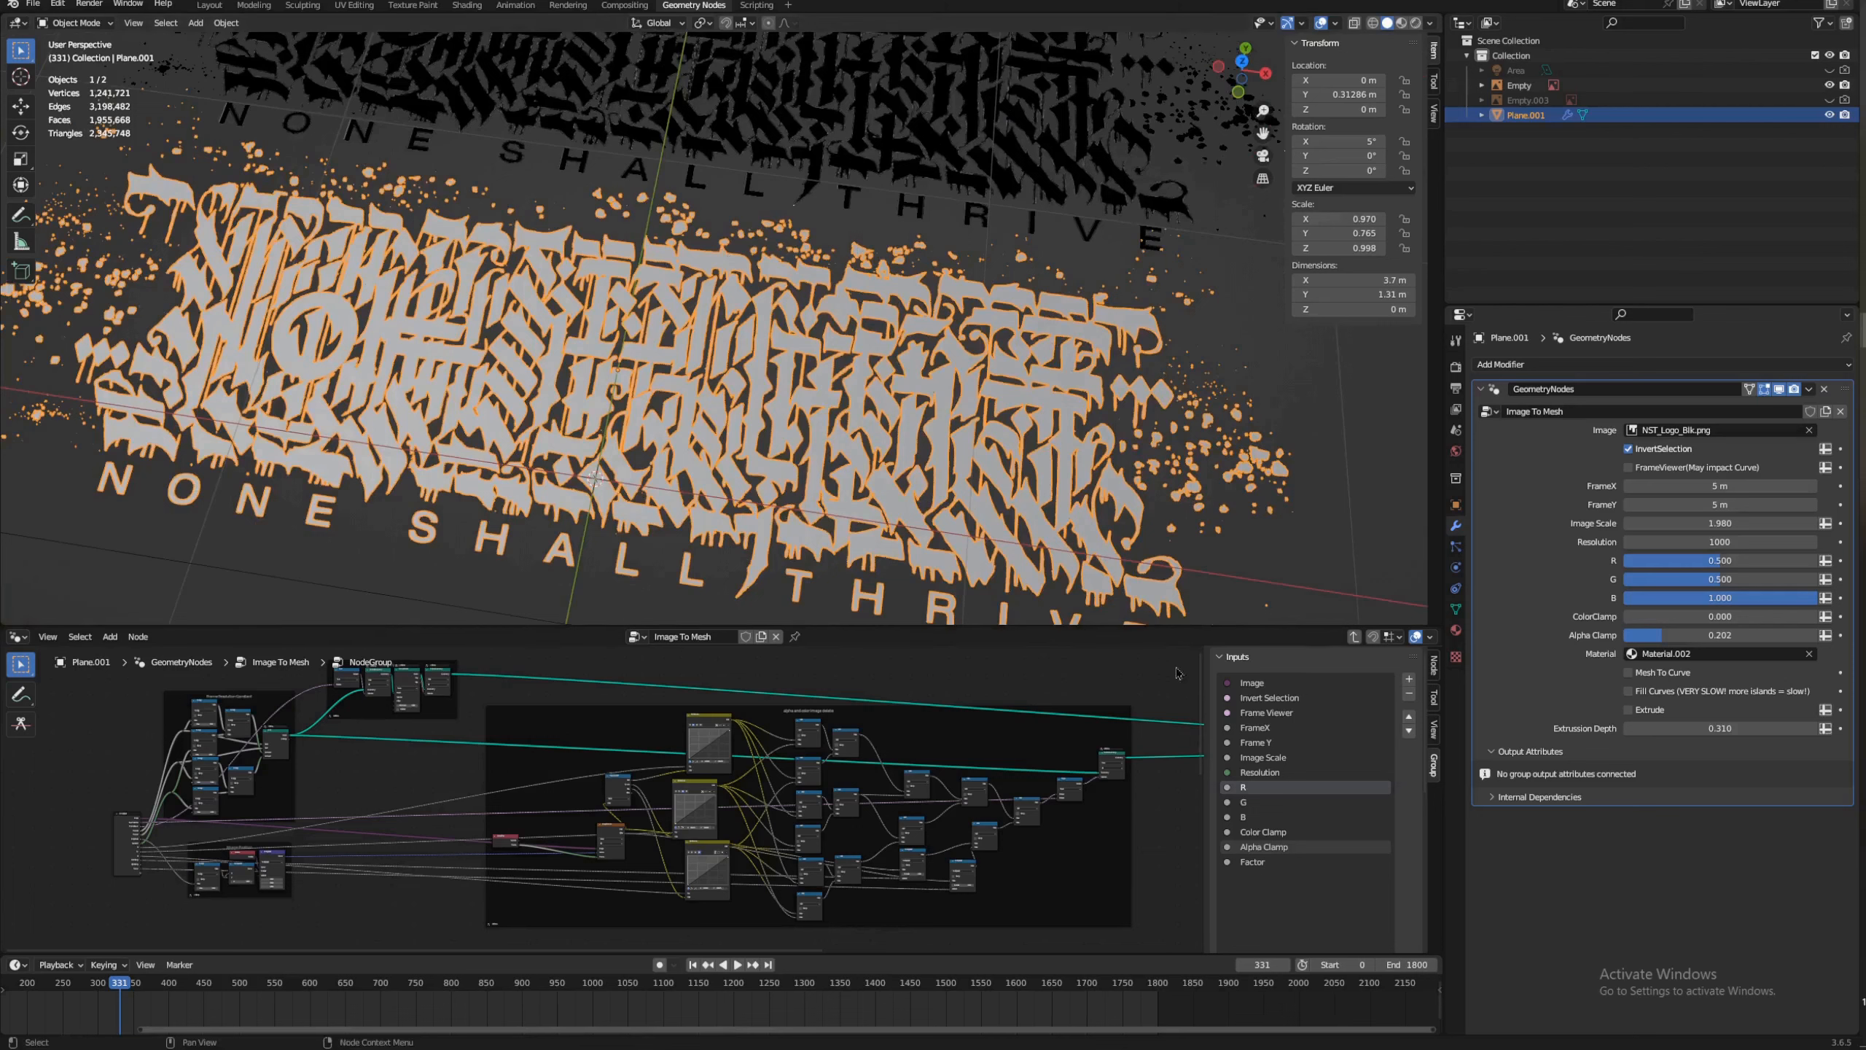
Step: Examine the Image To Mesh node tree, including its Merge by Distance node and the contents of both nested node groups
left_click(1354, 636)
scroll(834, 844, "up", 8)
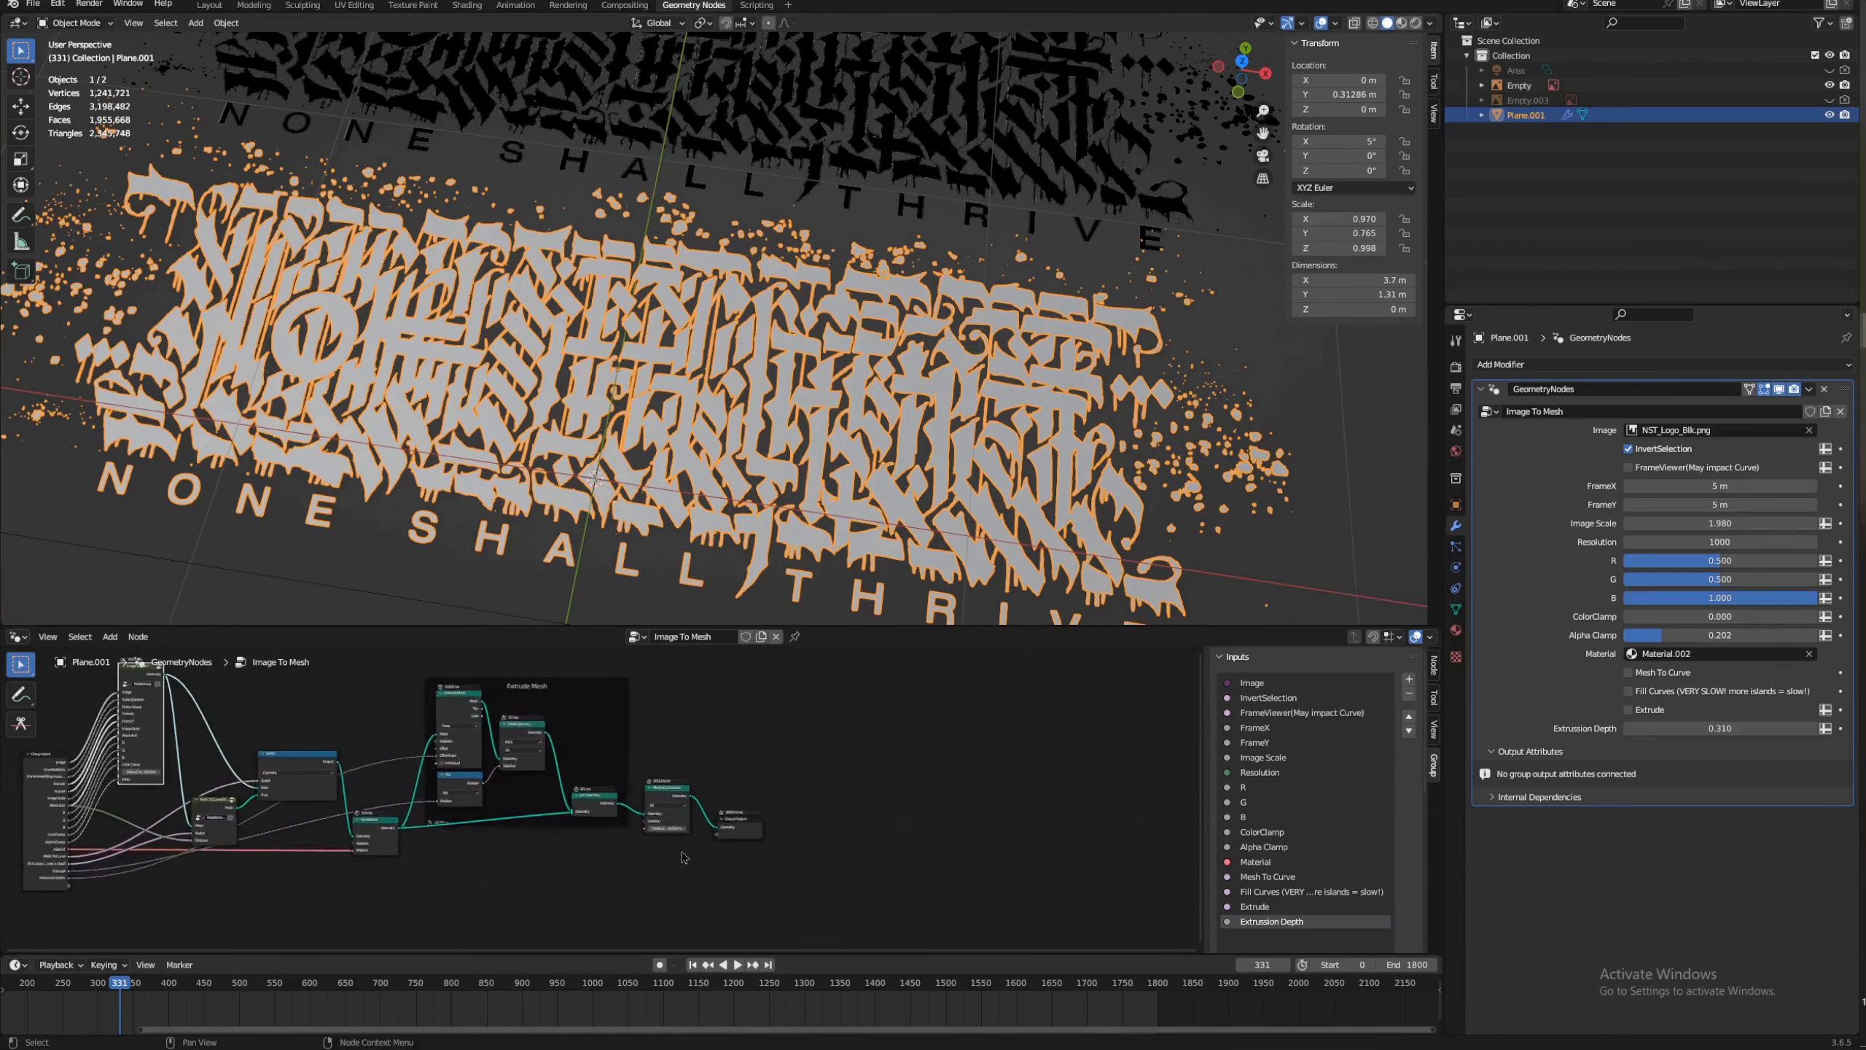
scroll(830, 845, "up", 3)
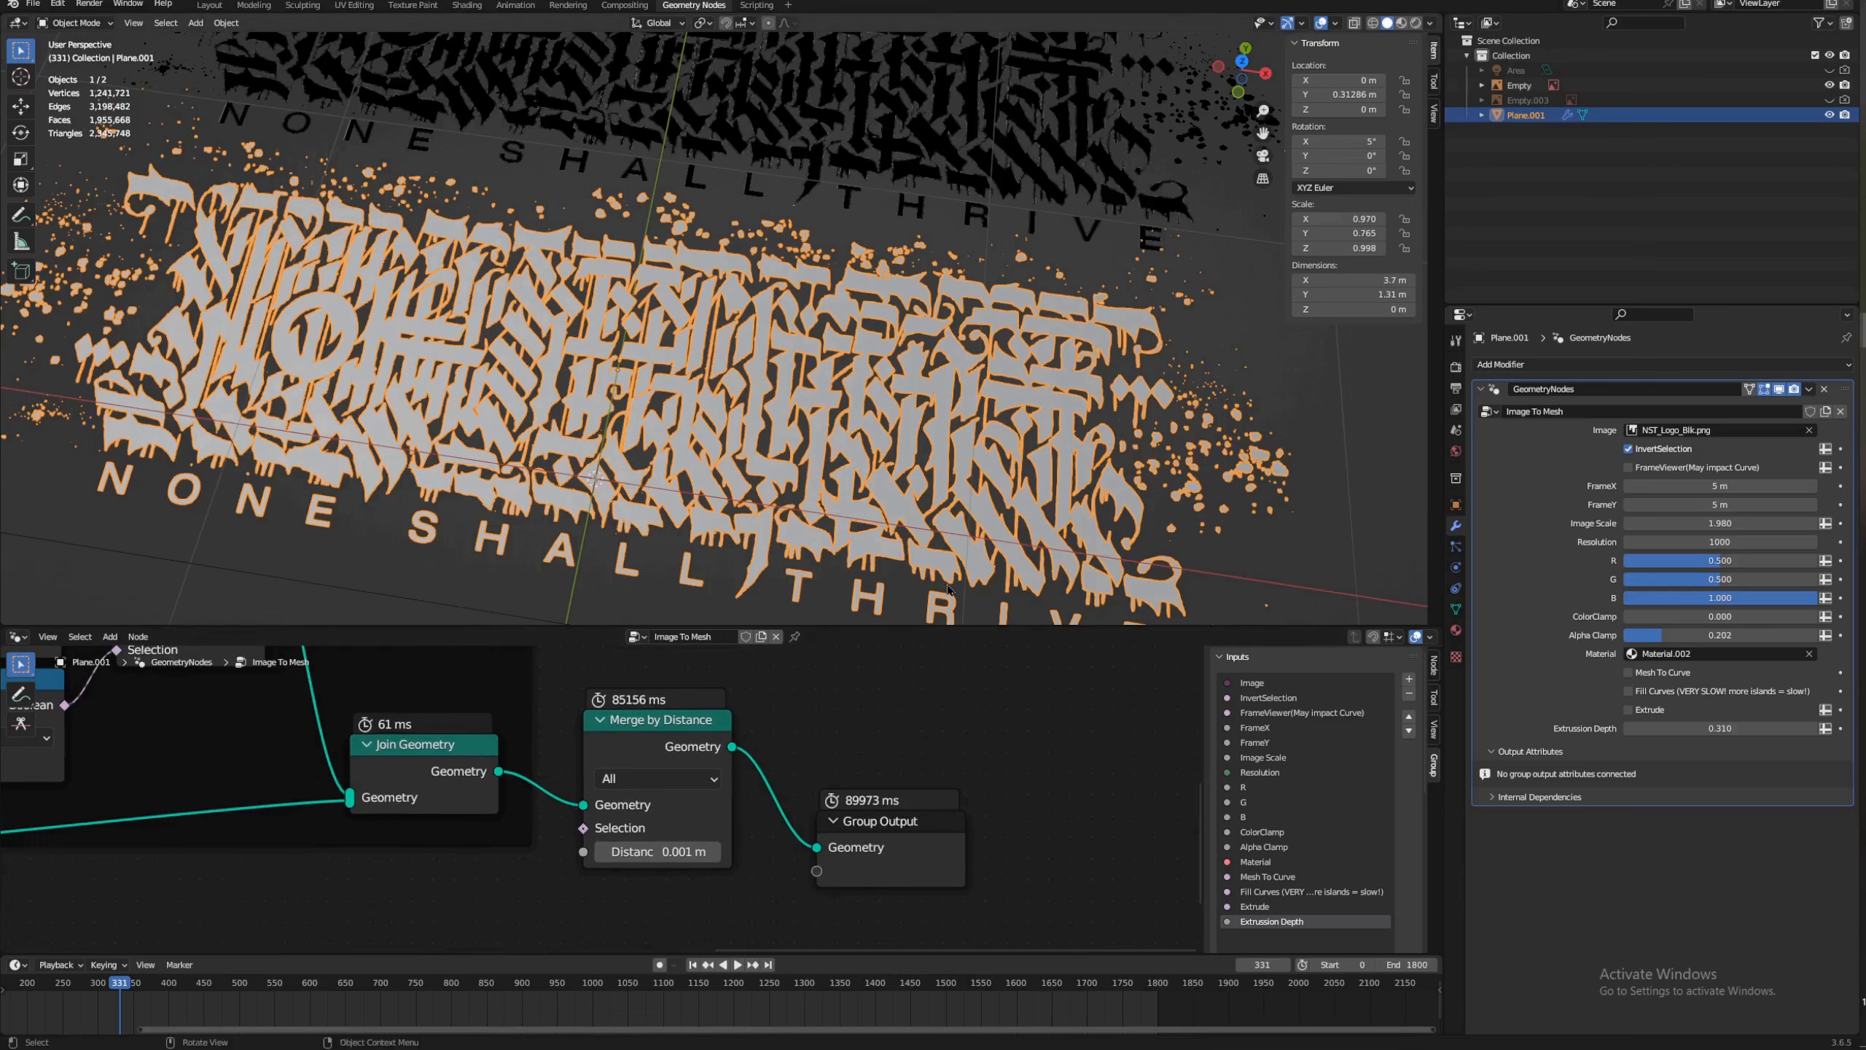
scroll(553, 854, "down", 7)
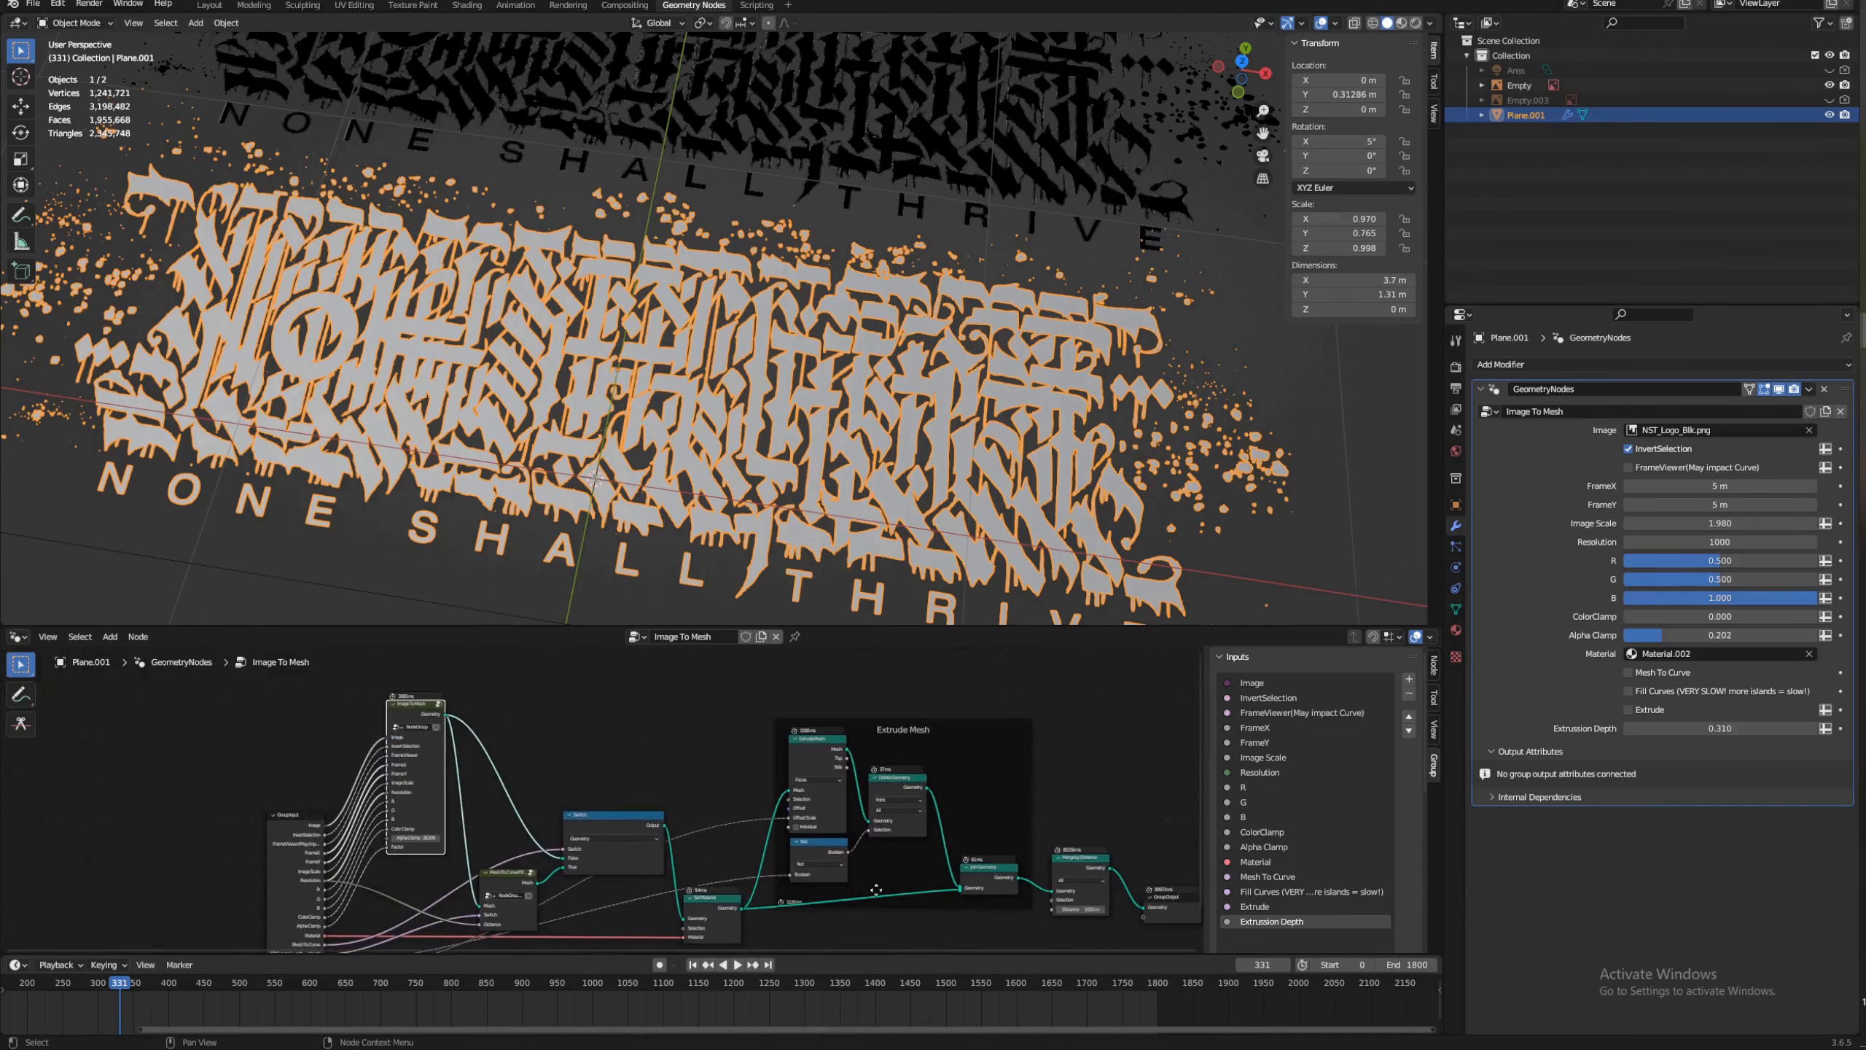
left_click(547, 877)
key("Tab")
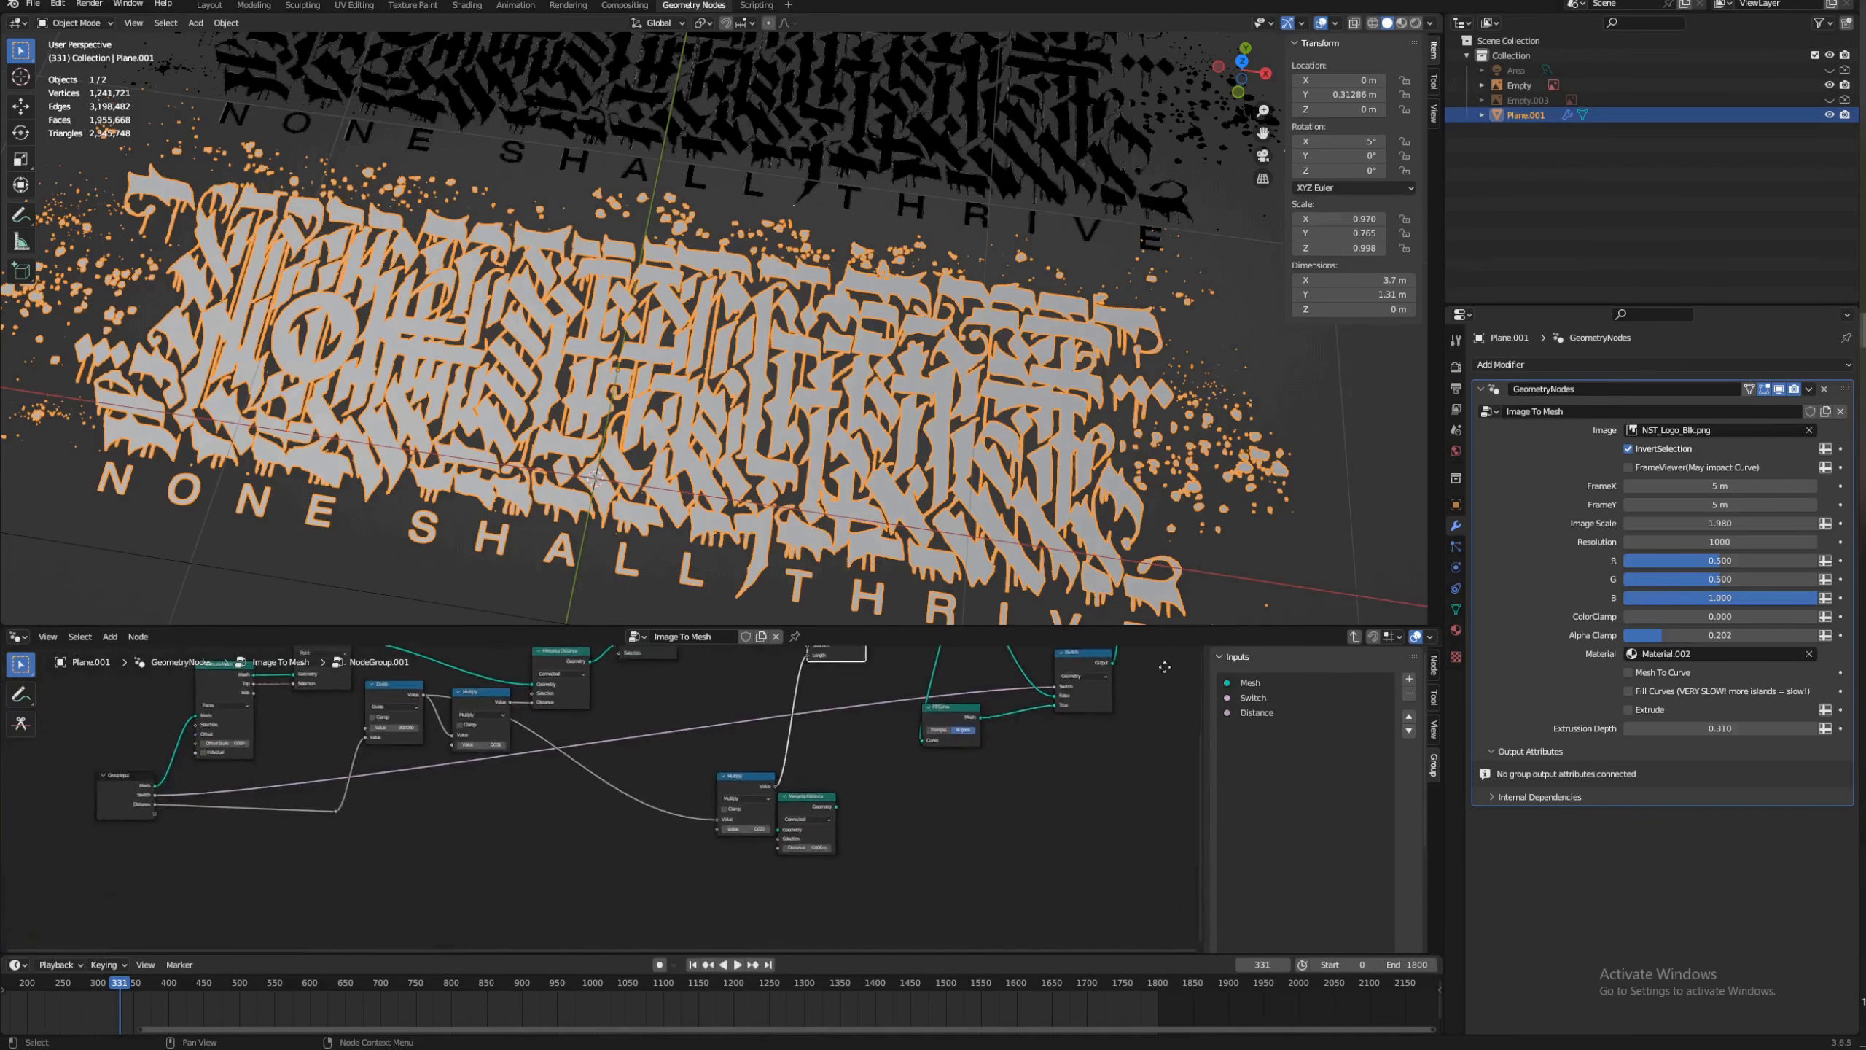
left_click(1356, 638)
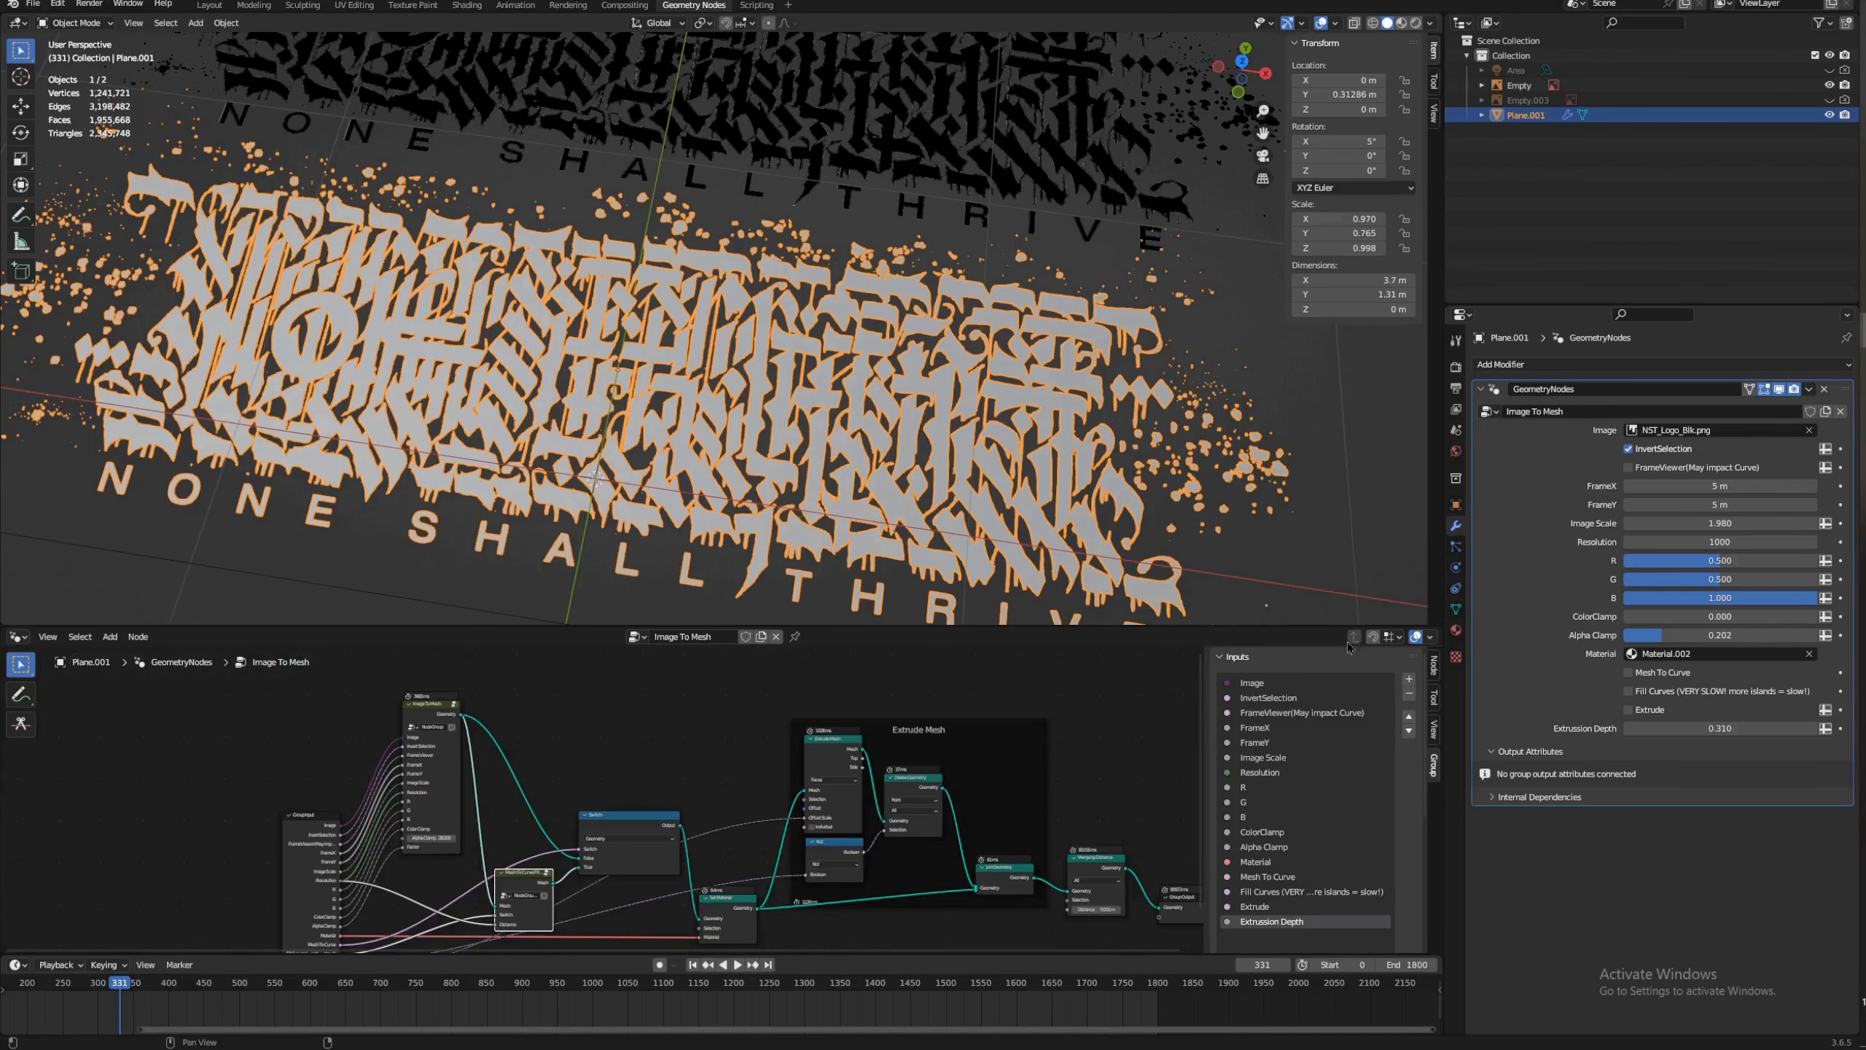
left_click(455, 708)
scroll(455, 713, "down", 5)
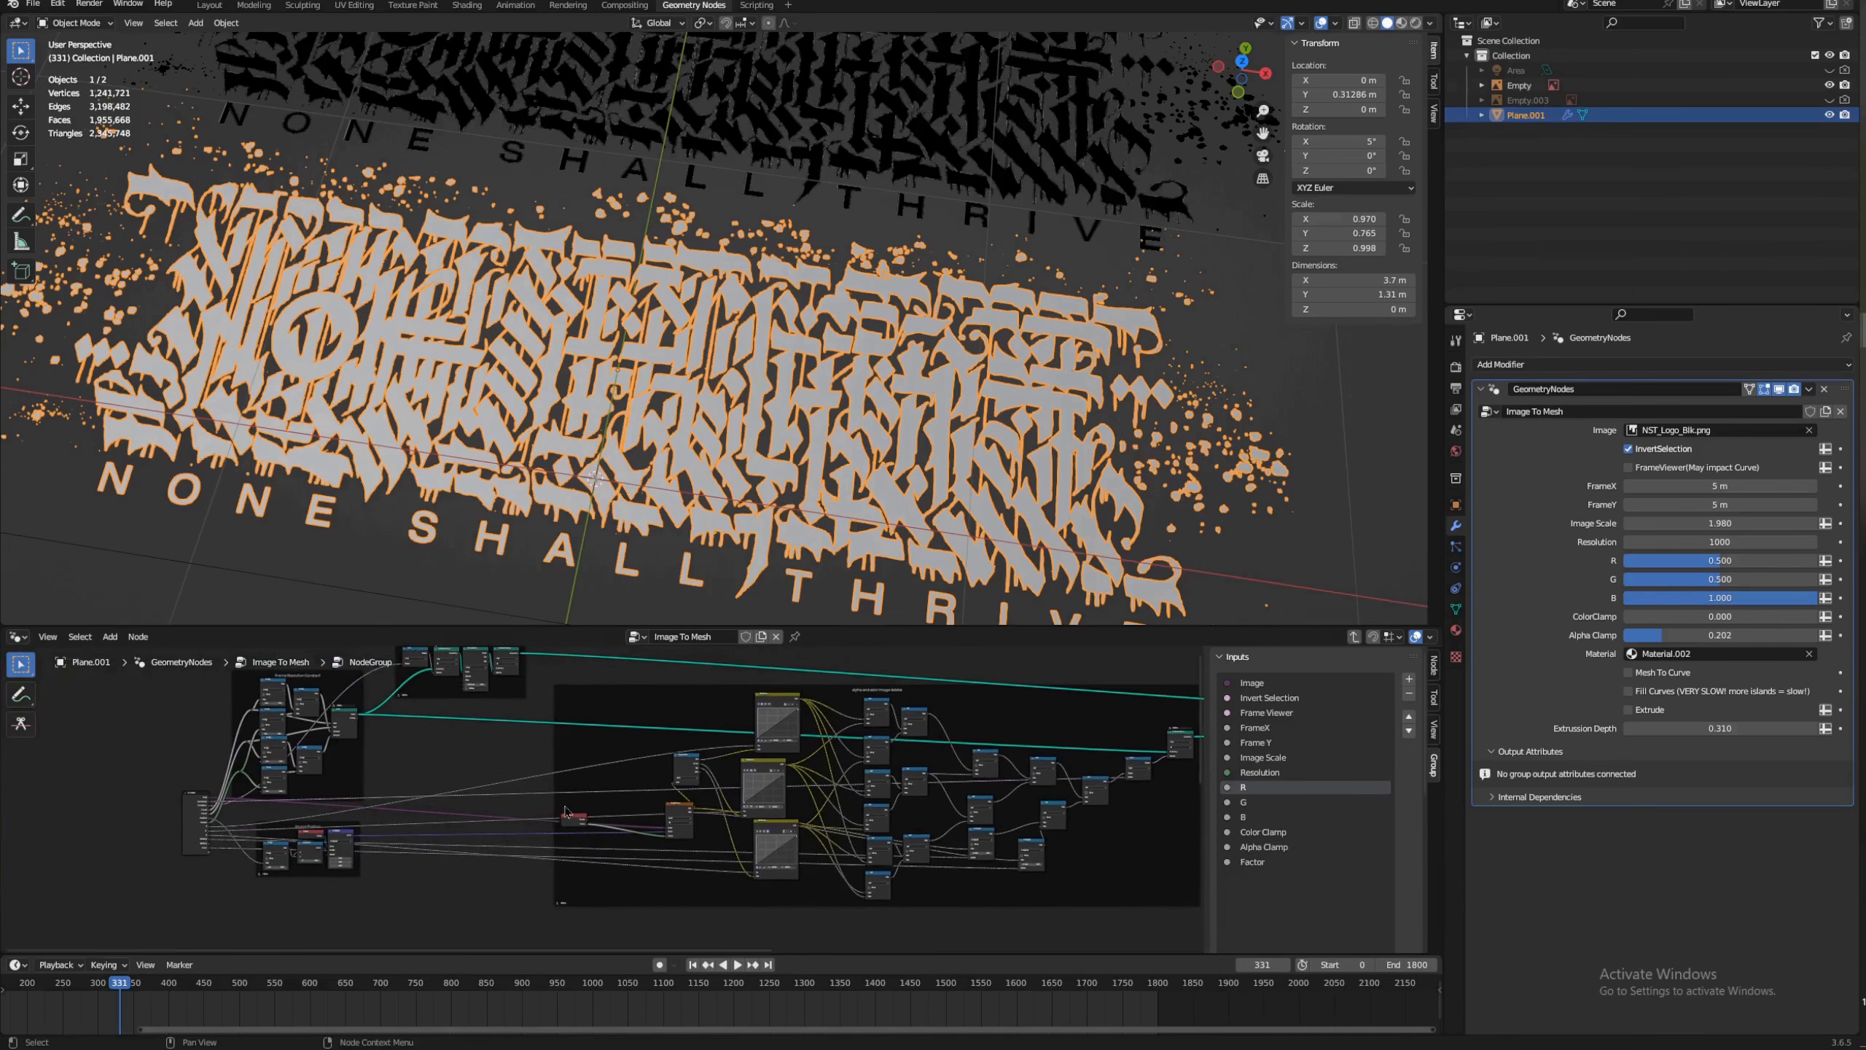
scroll(821, 381, "down", 4)
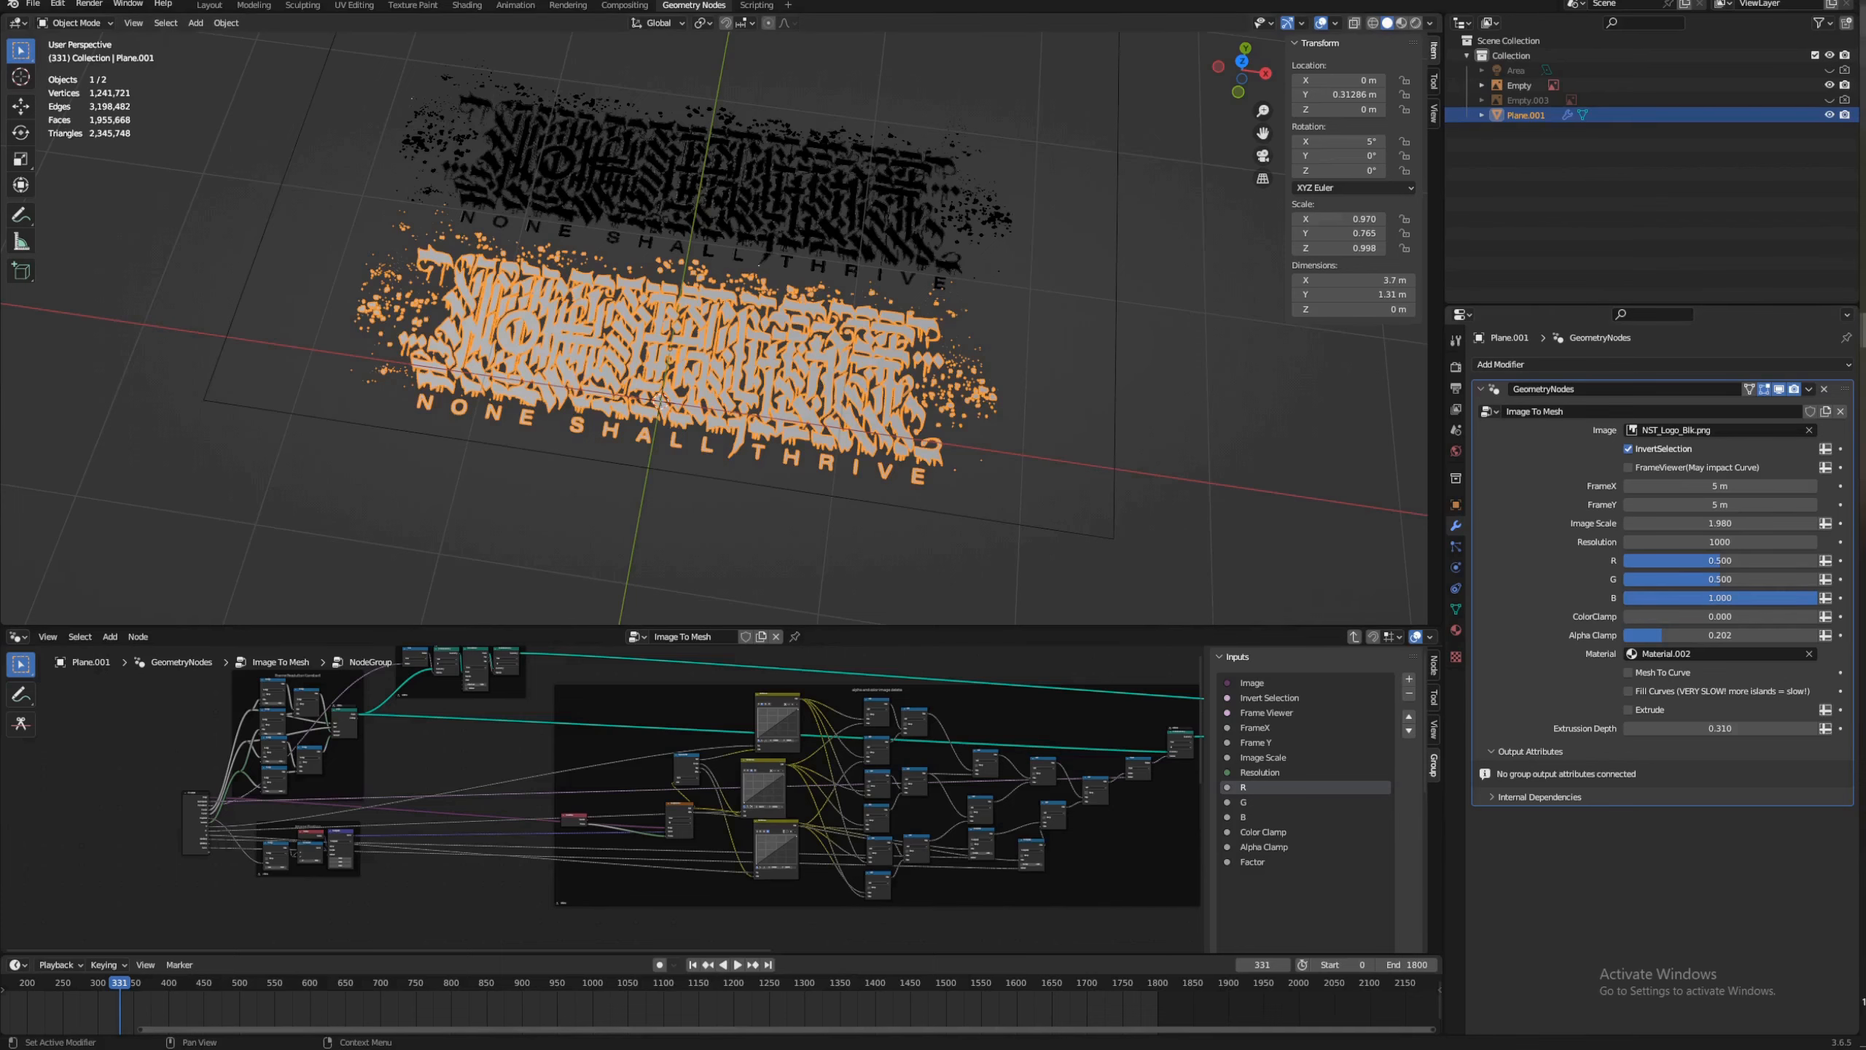
Step: Switch back to the ghost project and paint black strokes across the white ghosts in the image while the animation plays
left_click(1863, 1)
left_click(962, 547)
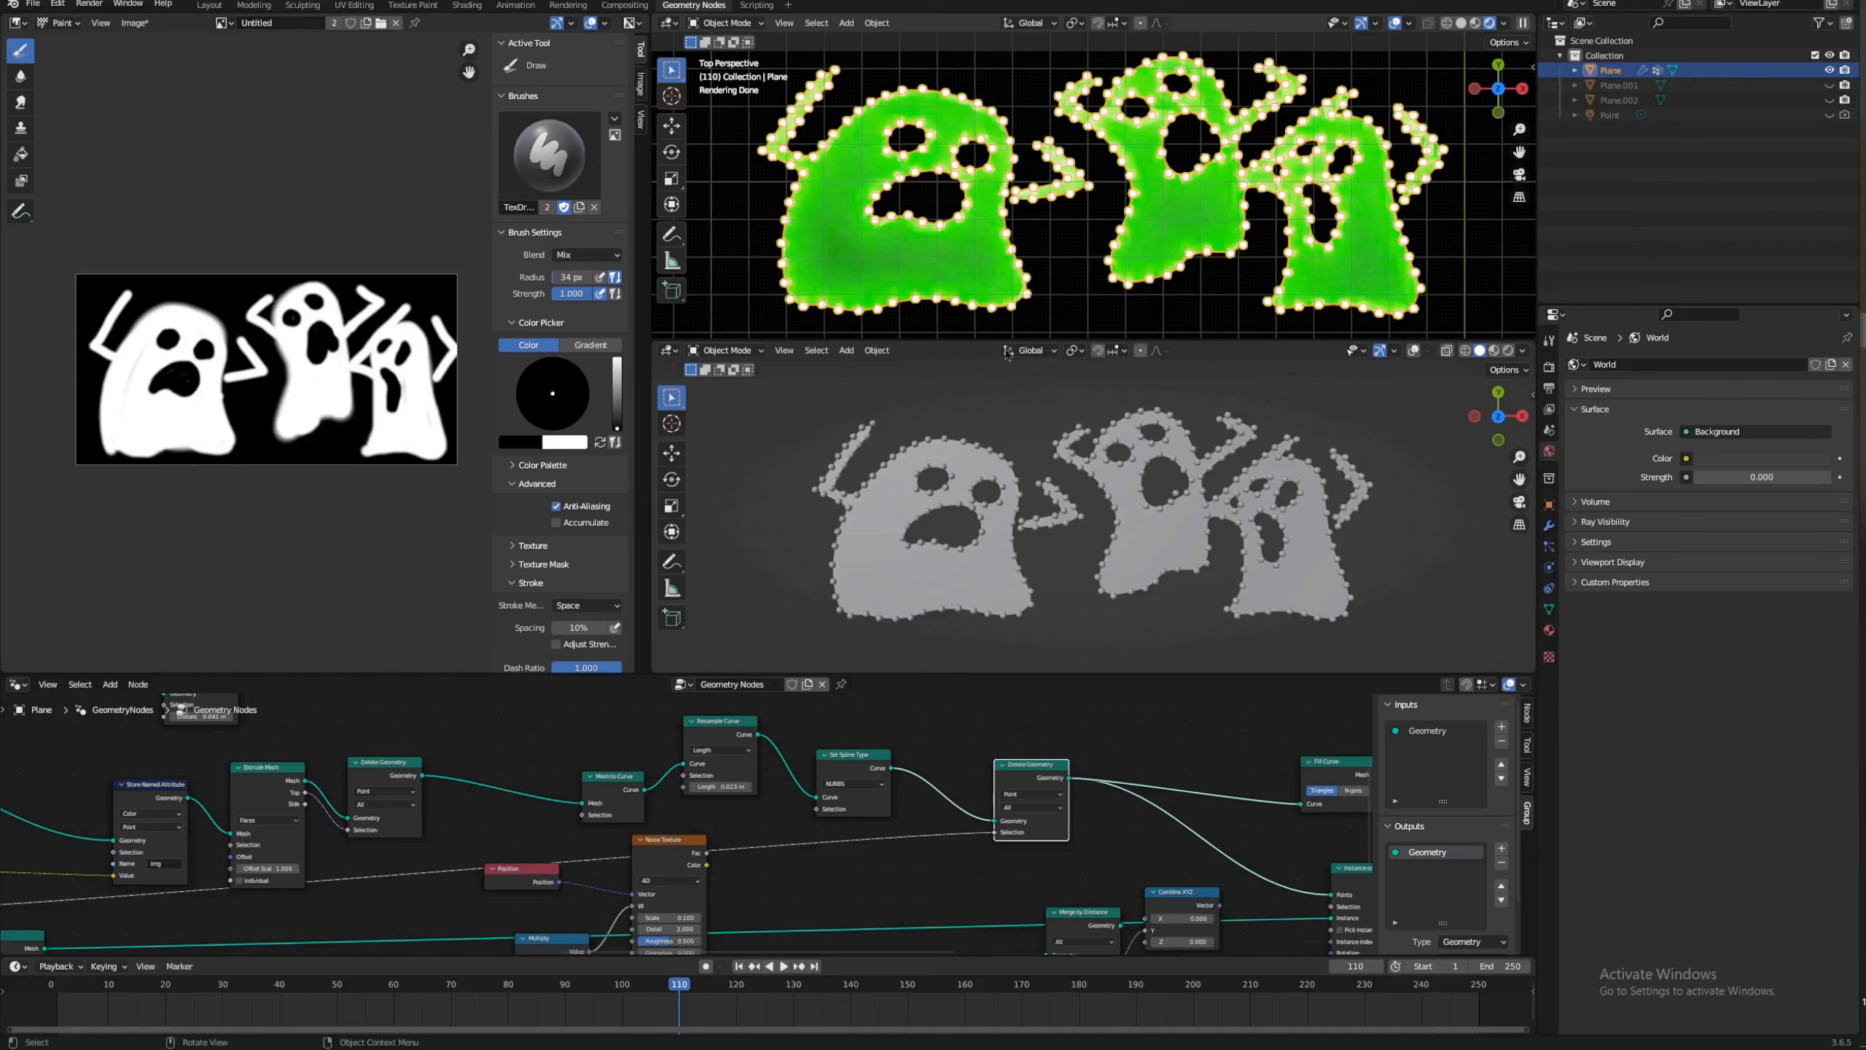
key("space")
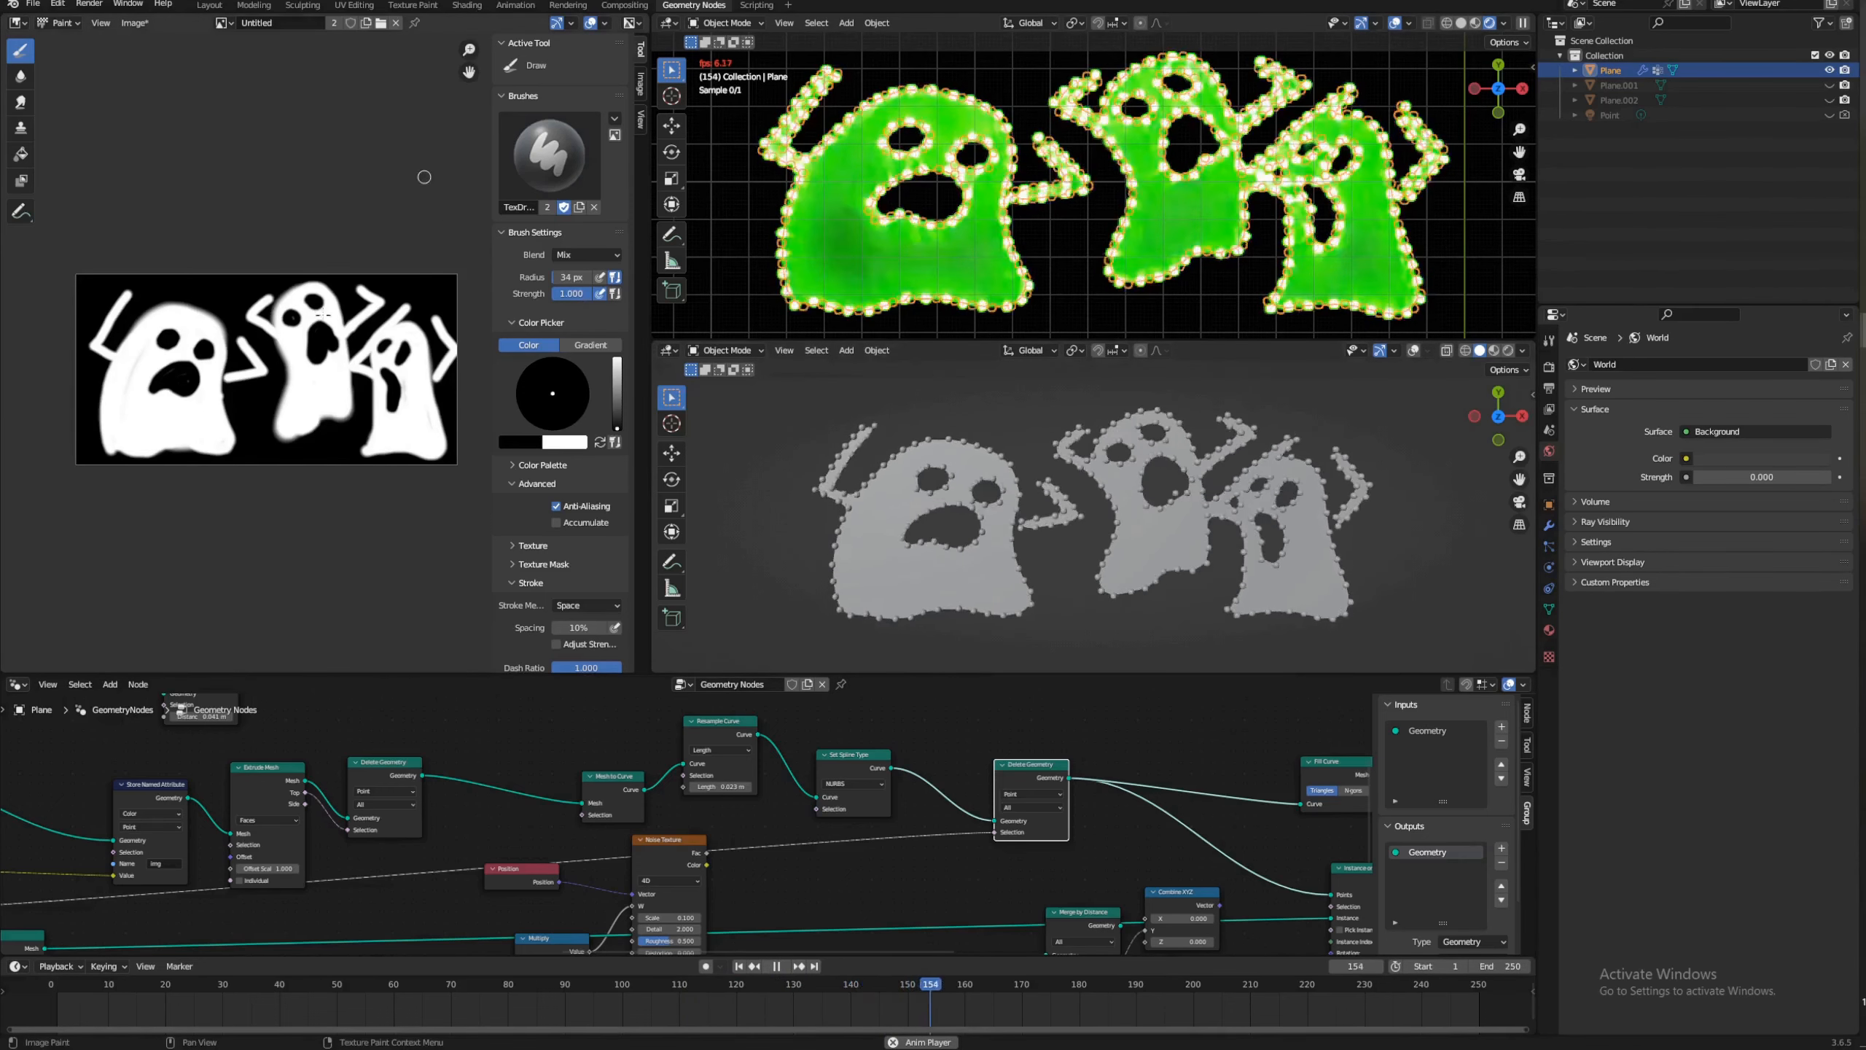
mouse_move(103, 412)
left_mouse_down()
mouse_move(434, 411)
mouse_move(376, 346)
mouse_move(283, 333)
mouse_move(155, 360)
left_mouse_up()
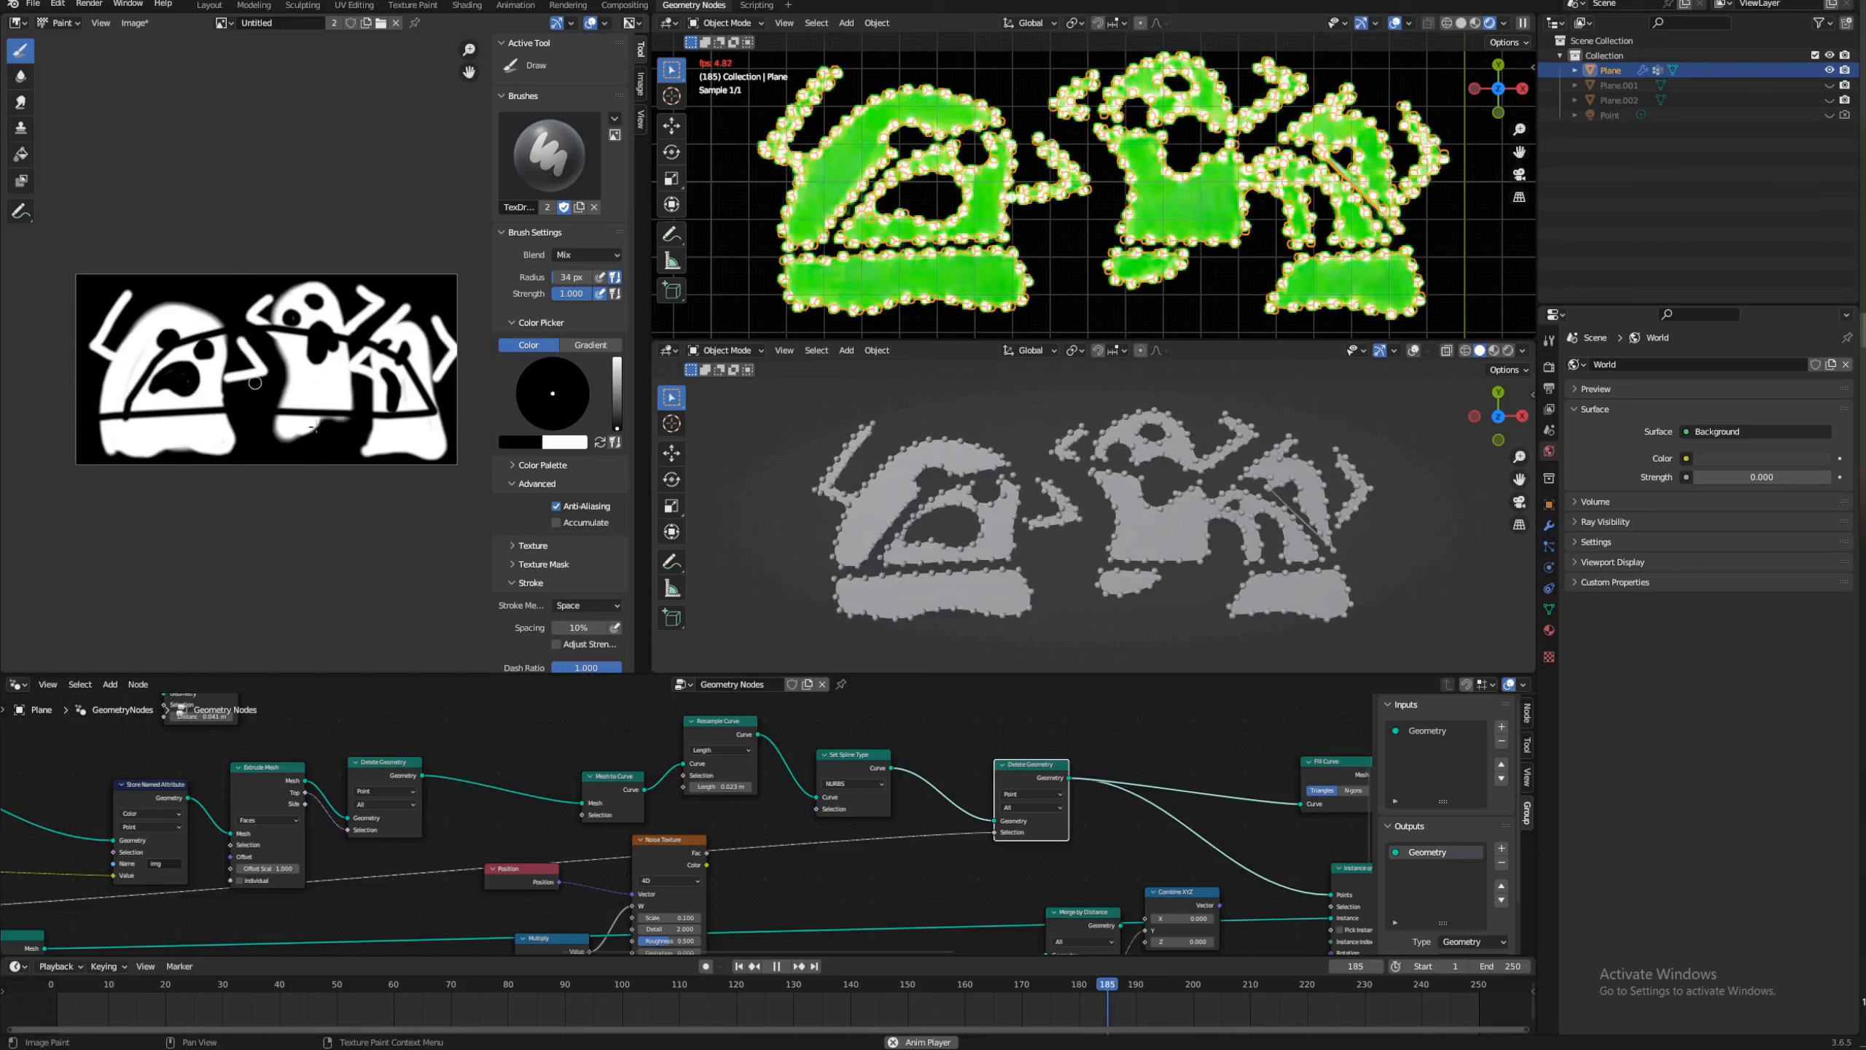
Step: Replay the ghost animation from near the start of the timeline, then stop playback
left_click(35, 991)
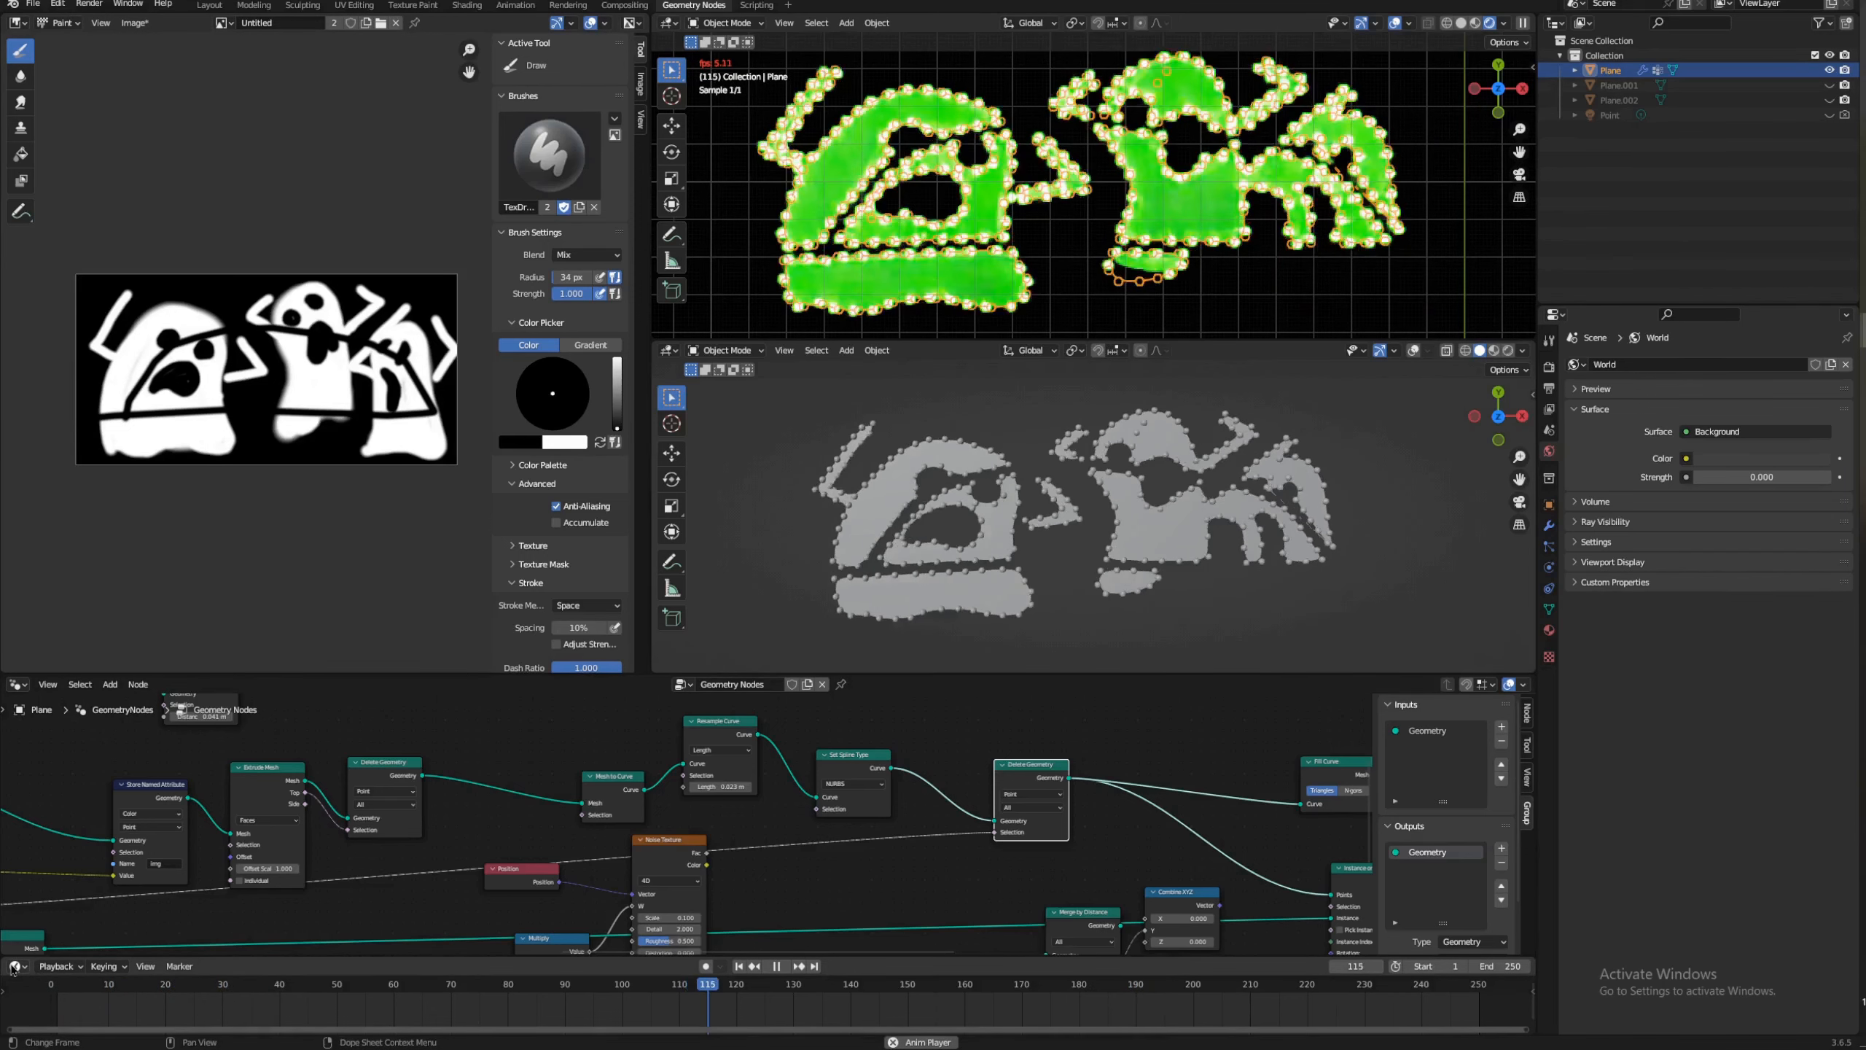
left_click(16, 985)
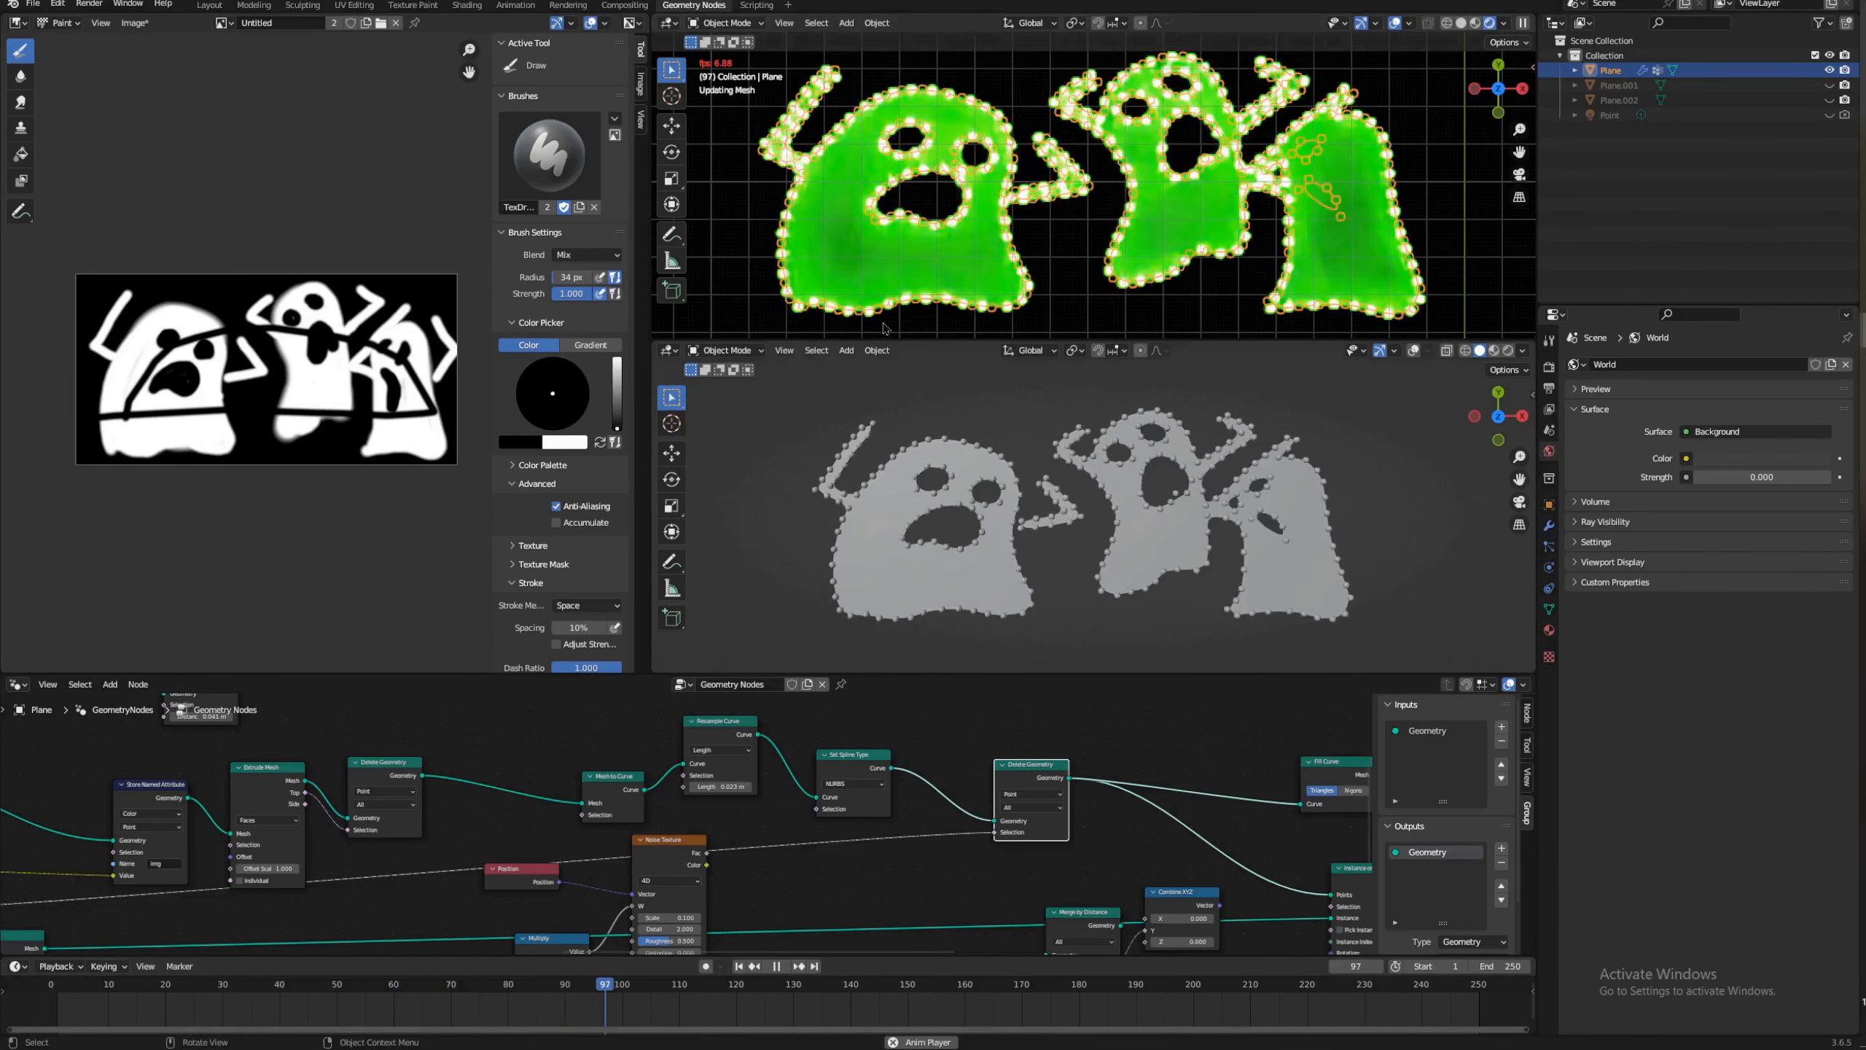
key("space")
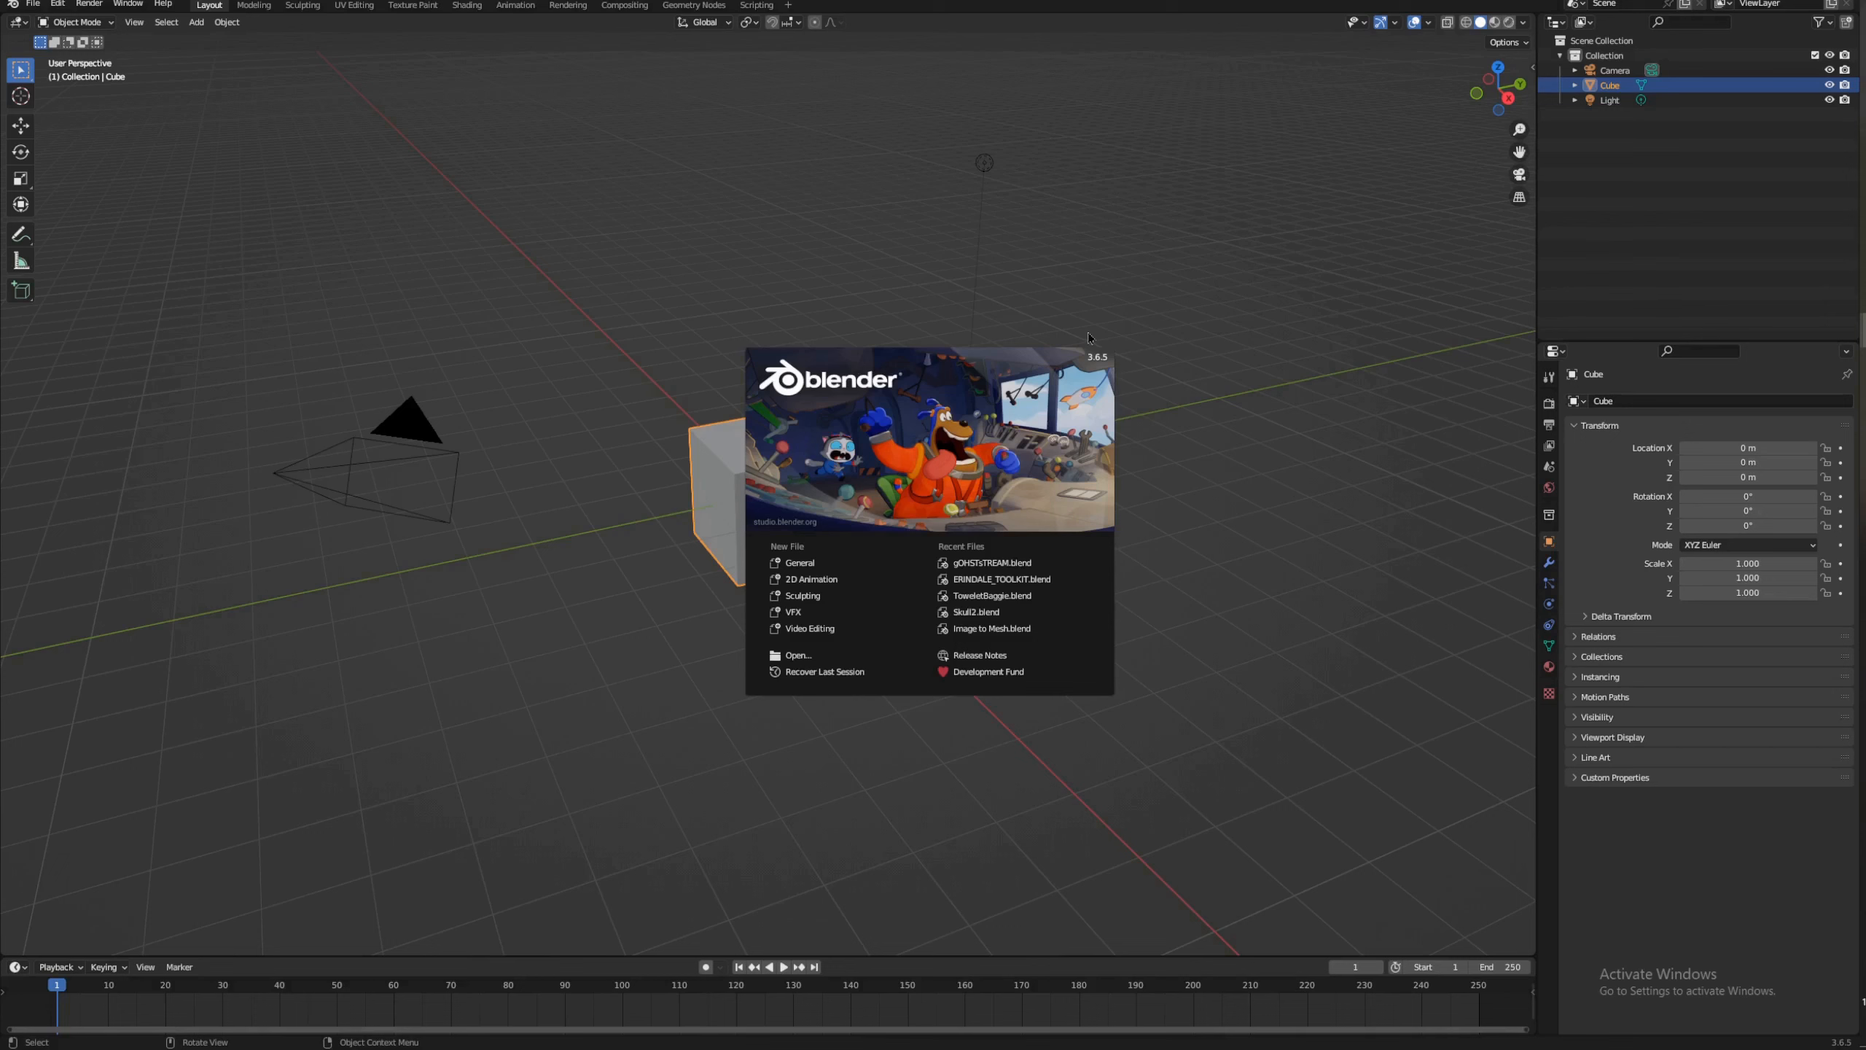
Step: Dismiss the splash screen and delete the default camera, cube and light from the new scene
left_click(1139, 277)
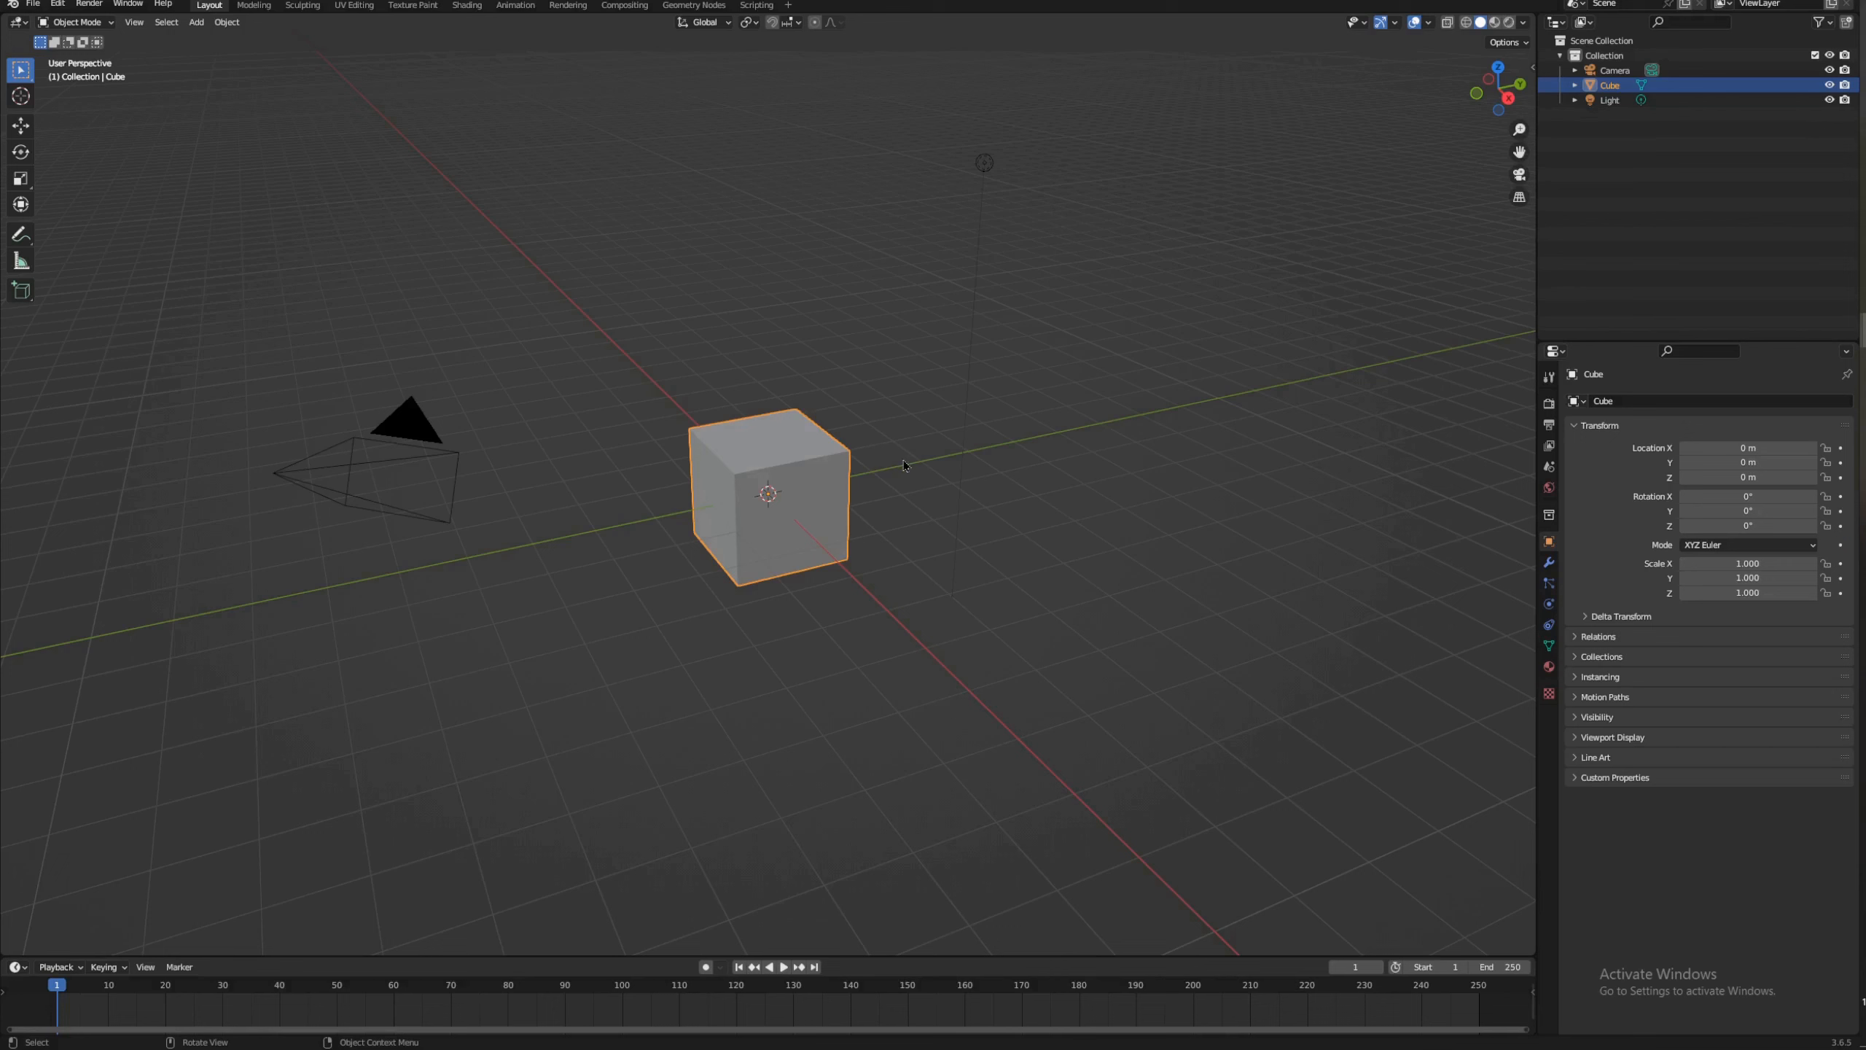
key("a")
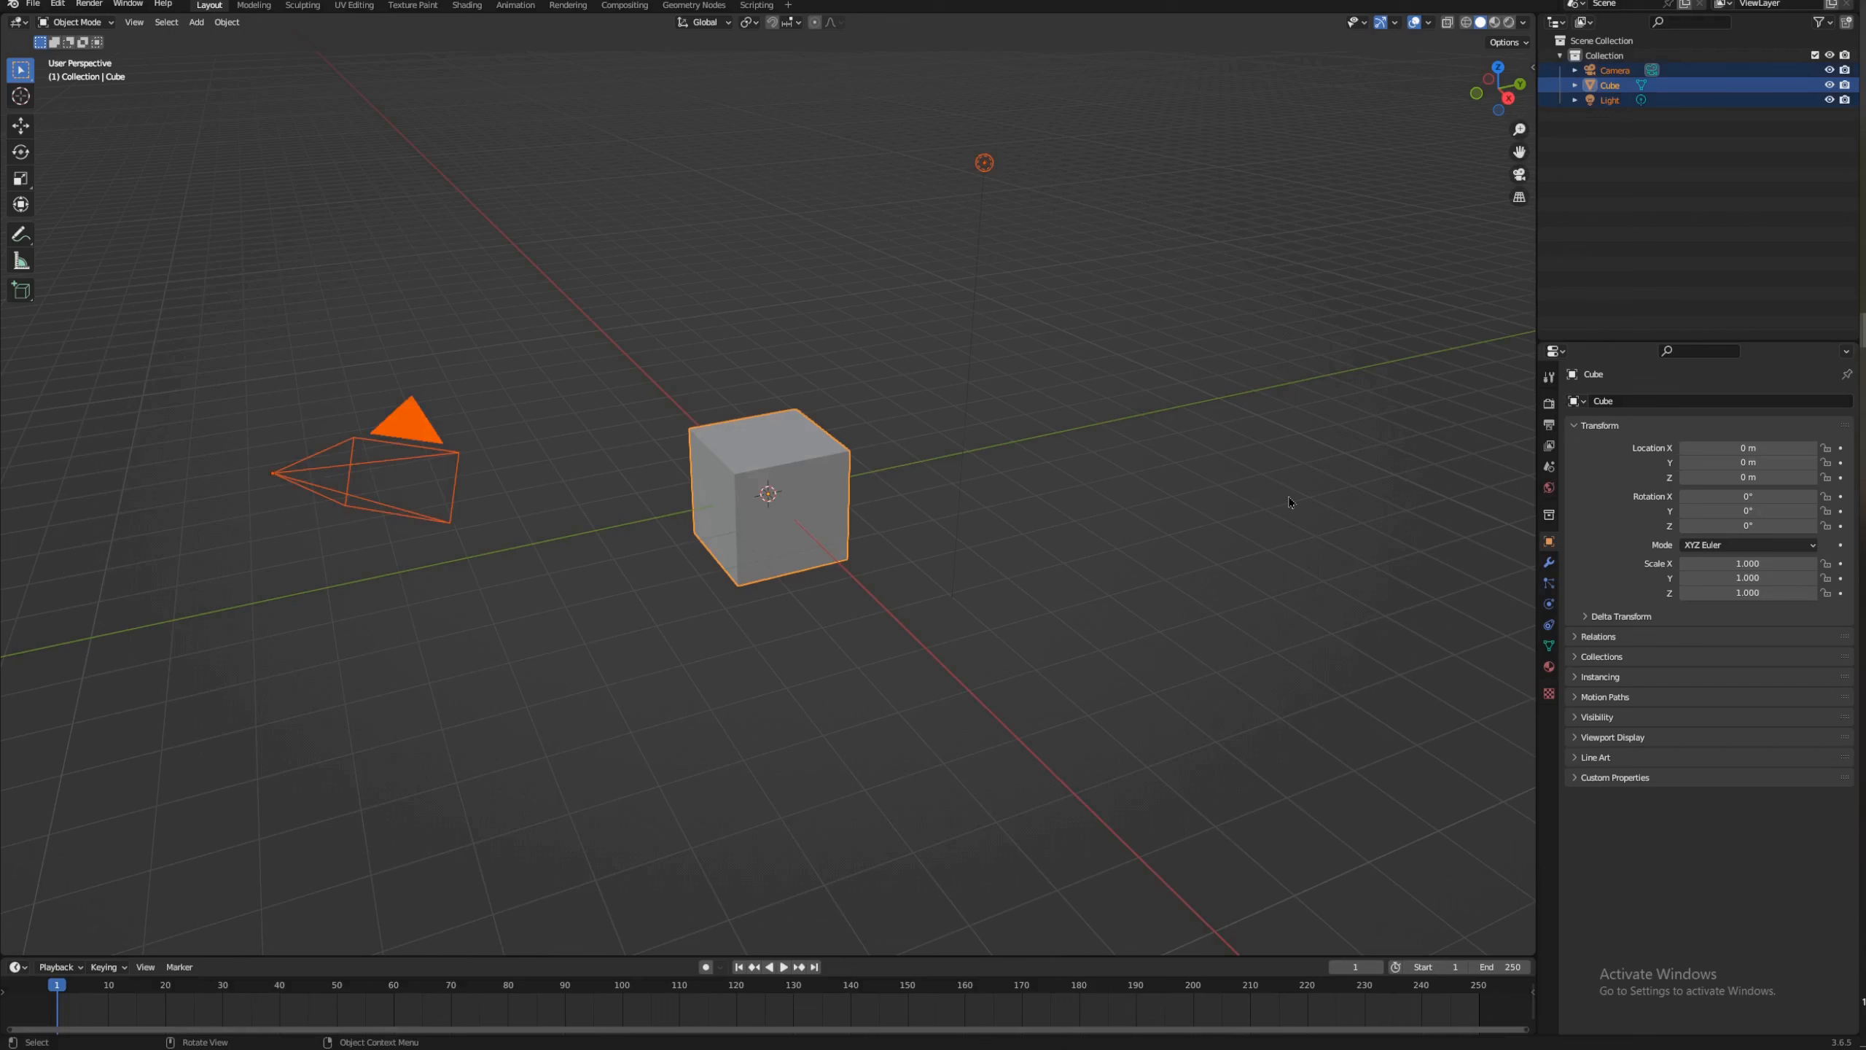
key("x")
left_click(1155, 490)
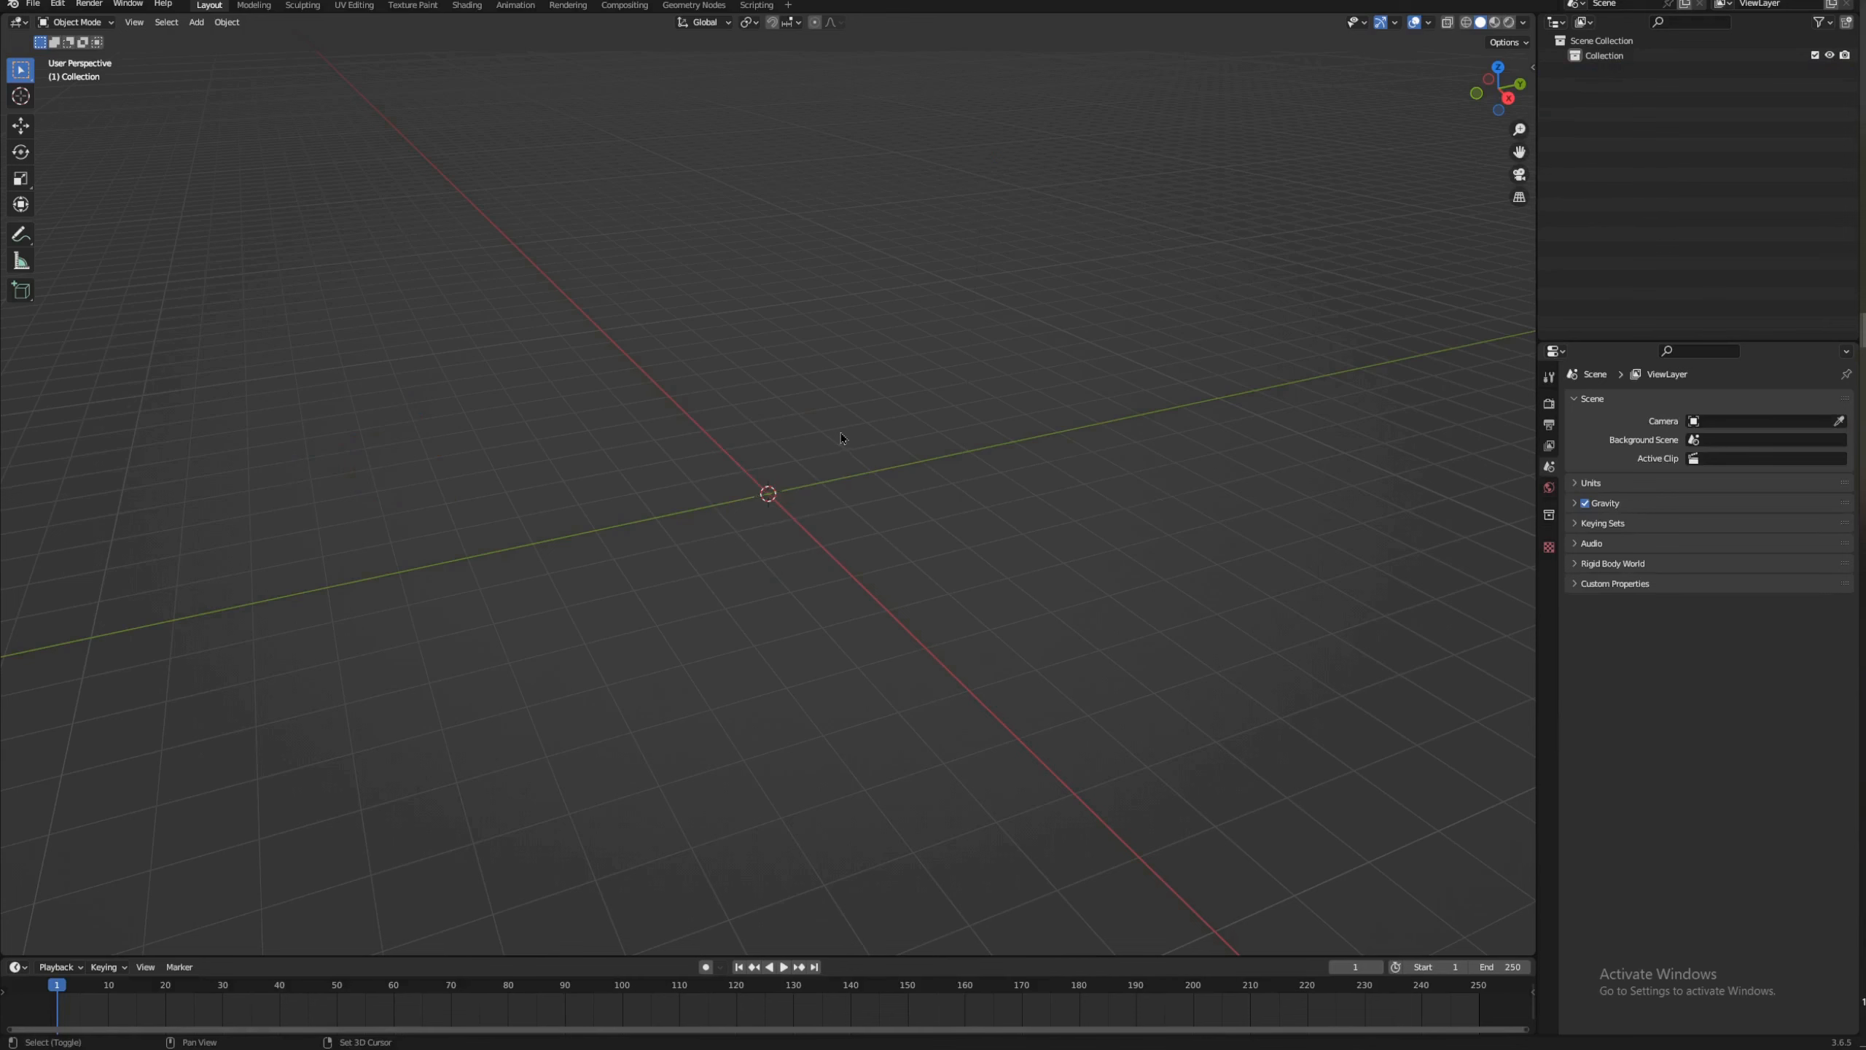
Step: Add a mesh plane at the scene origin
key("shift+a")
left_click(915, 432)
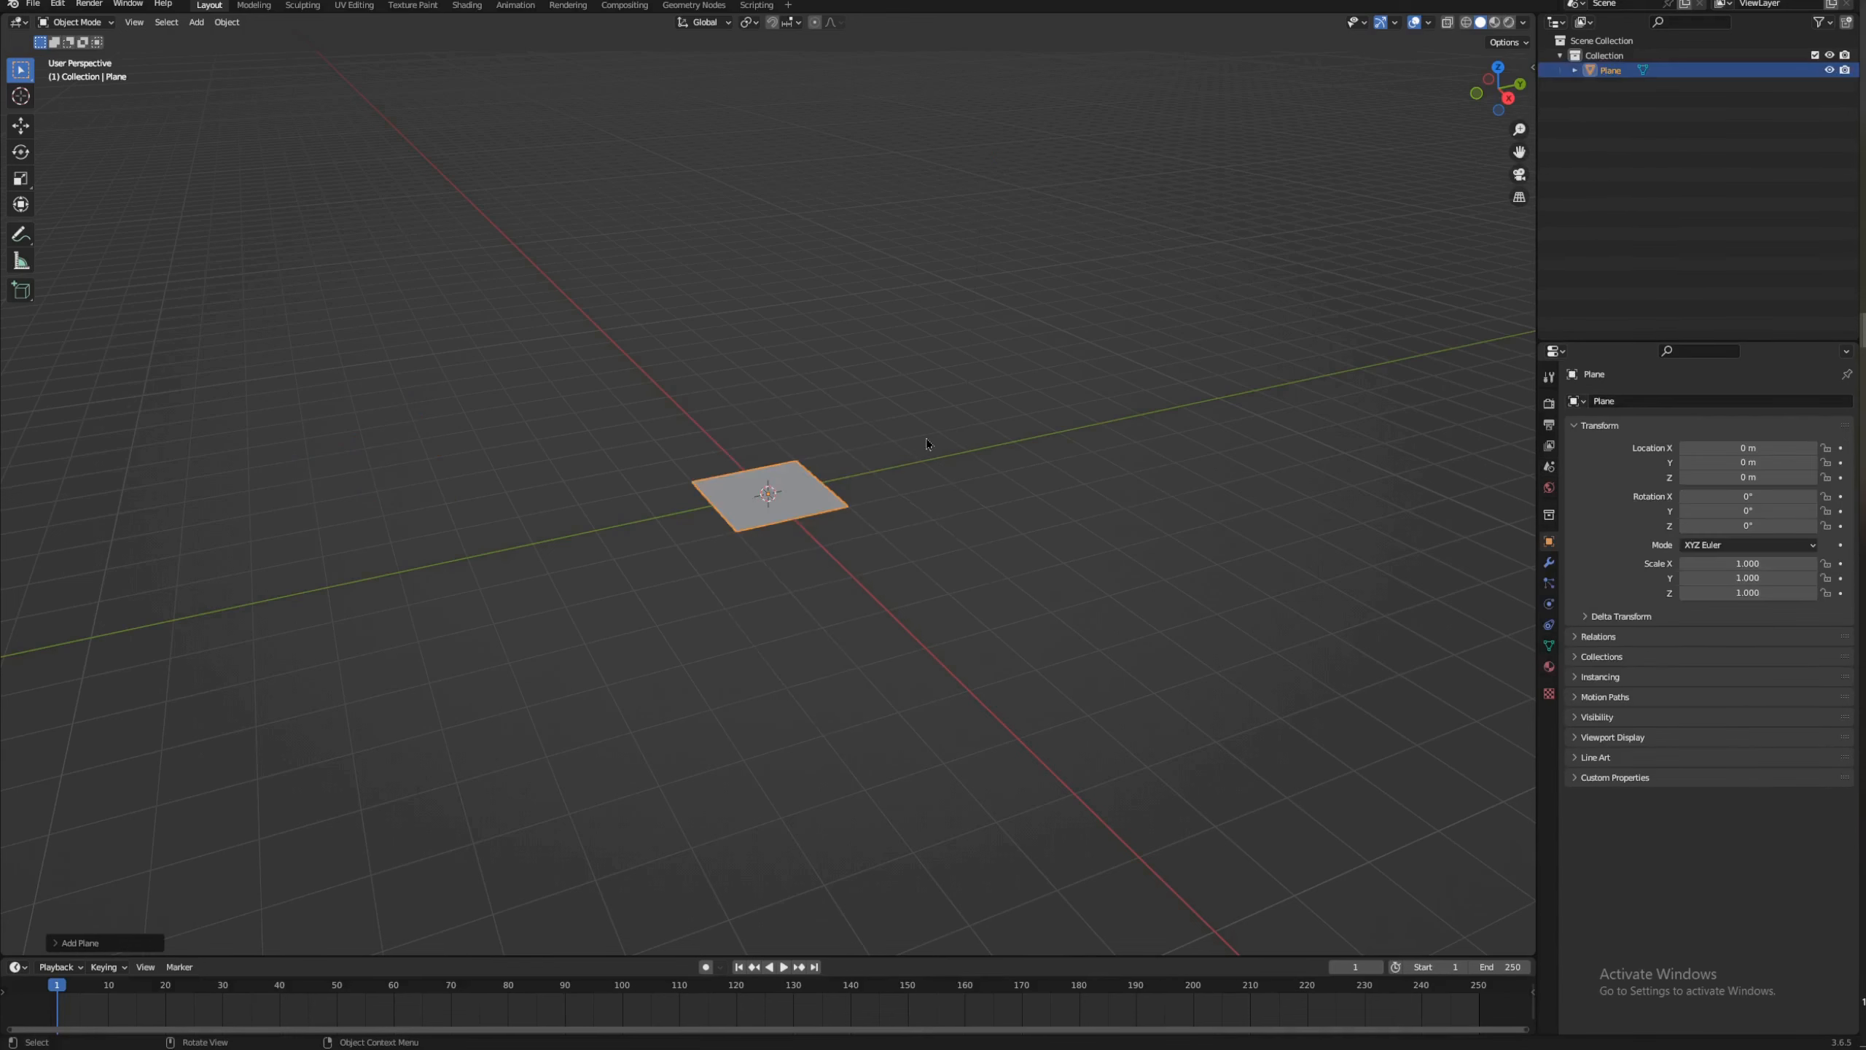
middle_click_drag(735, 587, 754, 583)
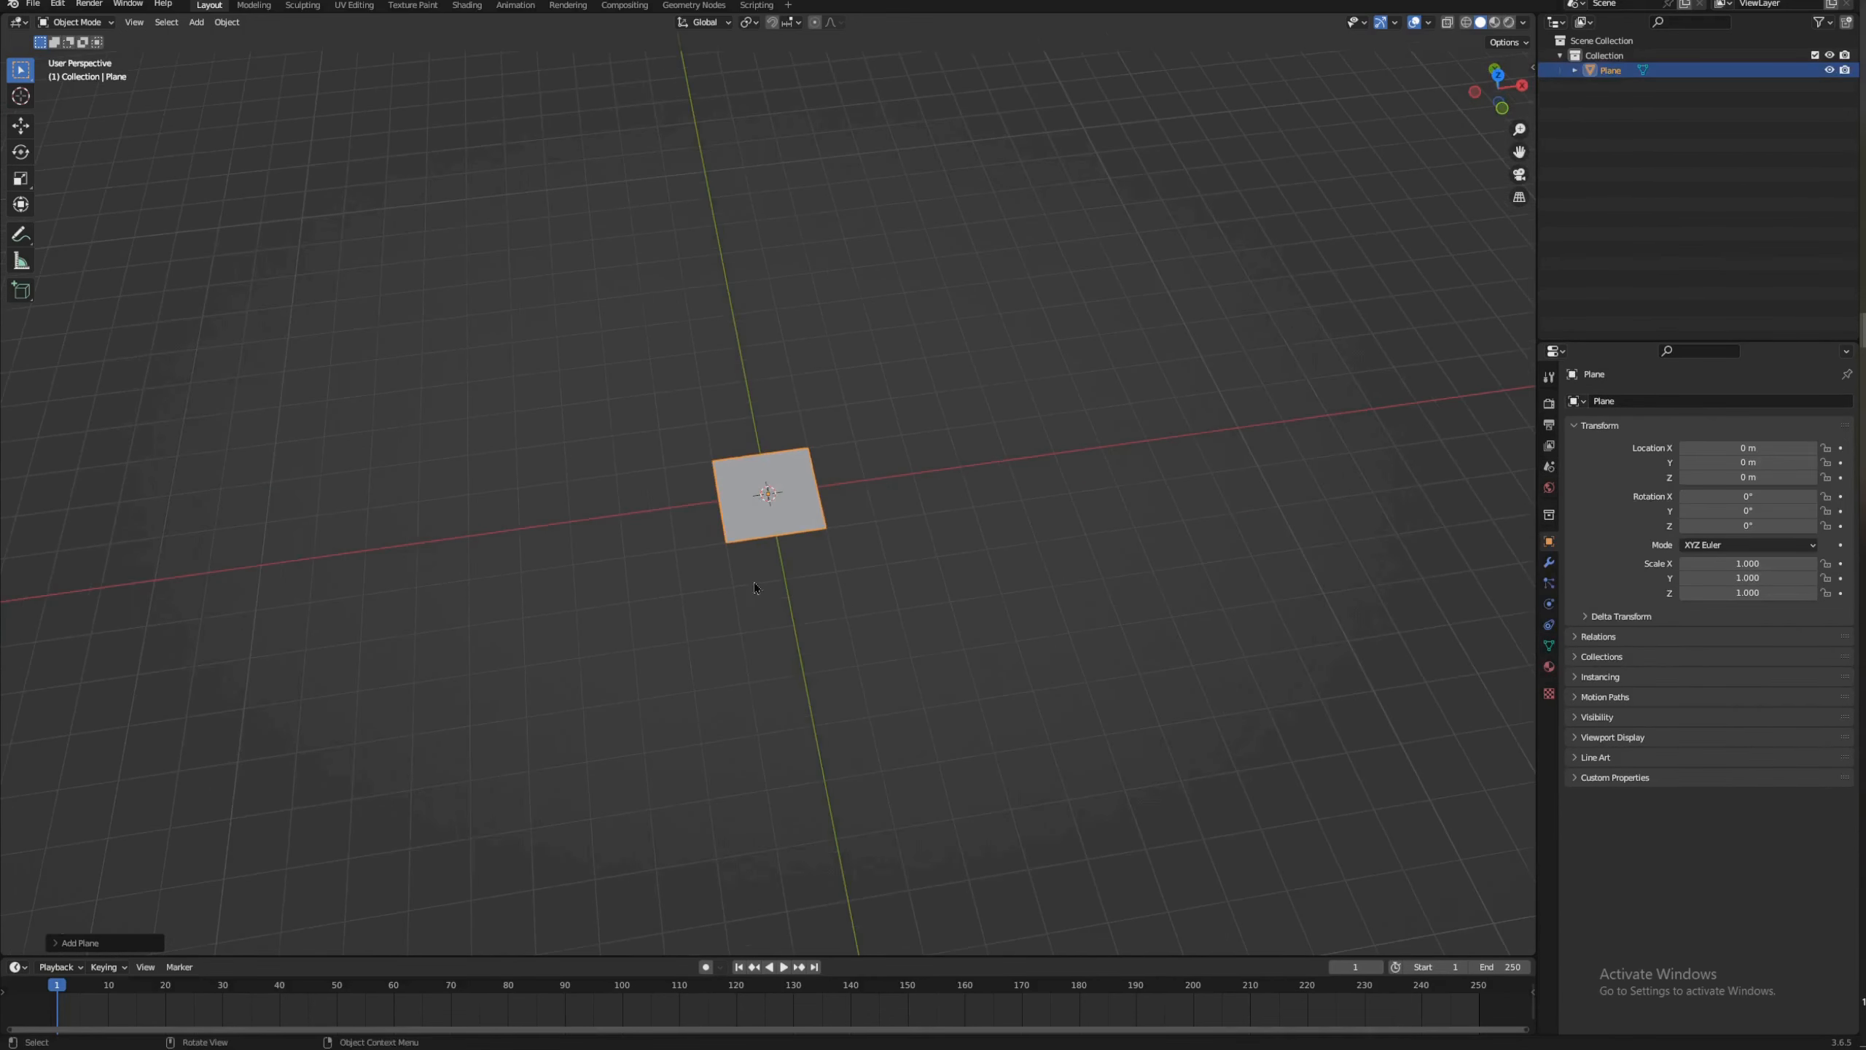
scroll(785, 552, "up", 4)
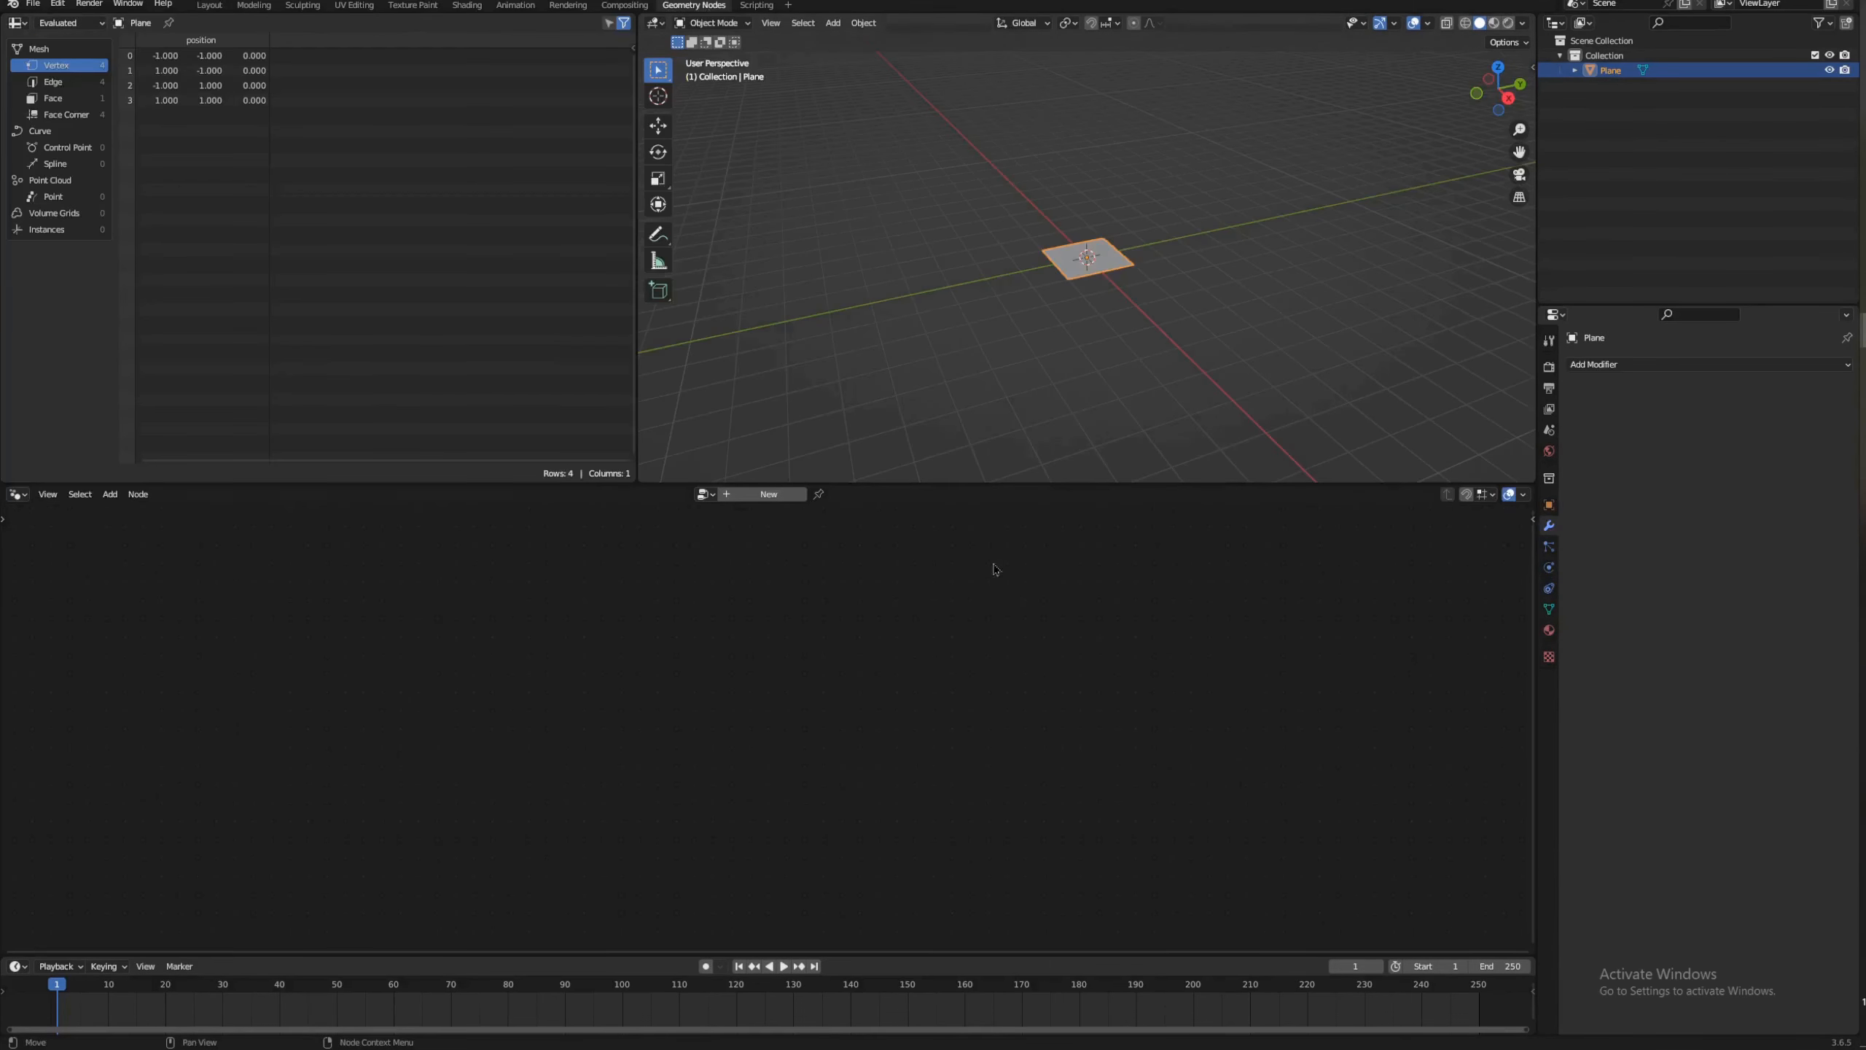
Step: Create a new geometry node tree for the plane and move its Group Input and Group Output nodes far apart
left_click(762, 496)
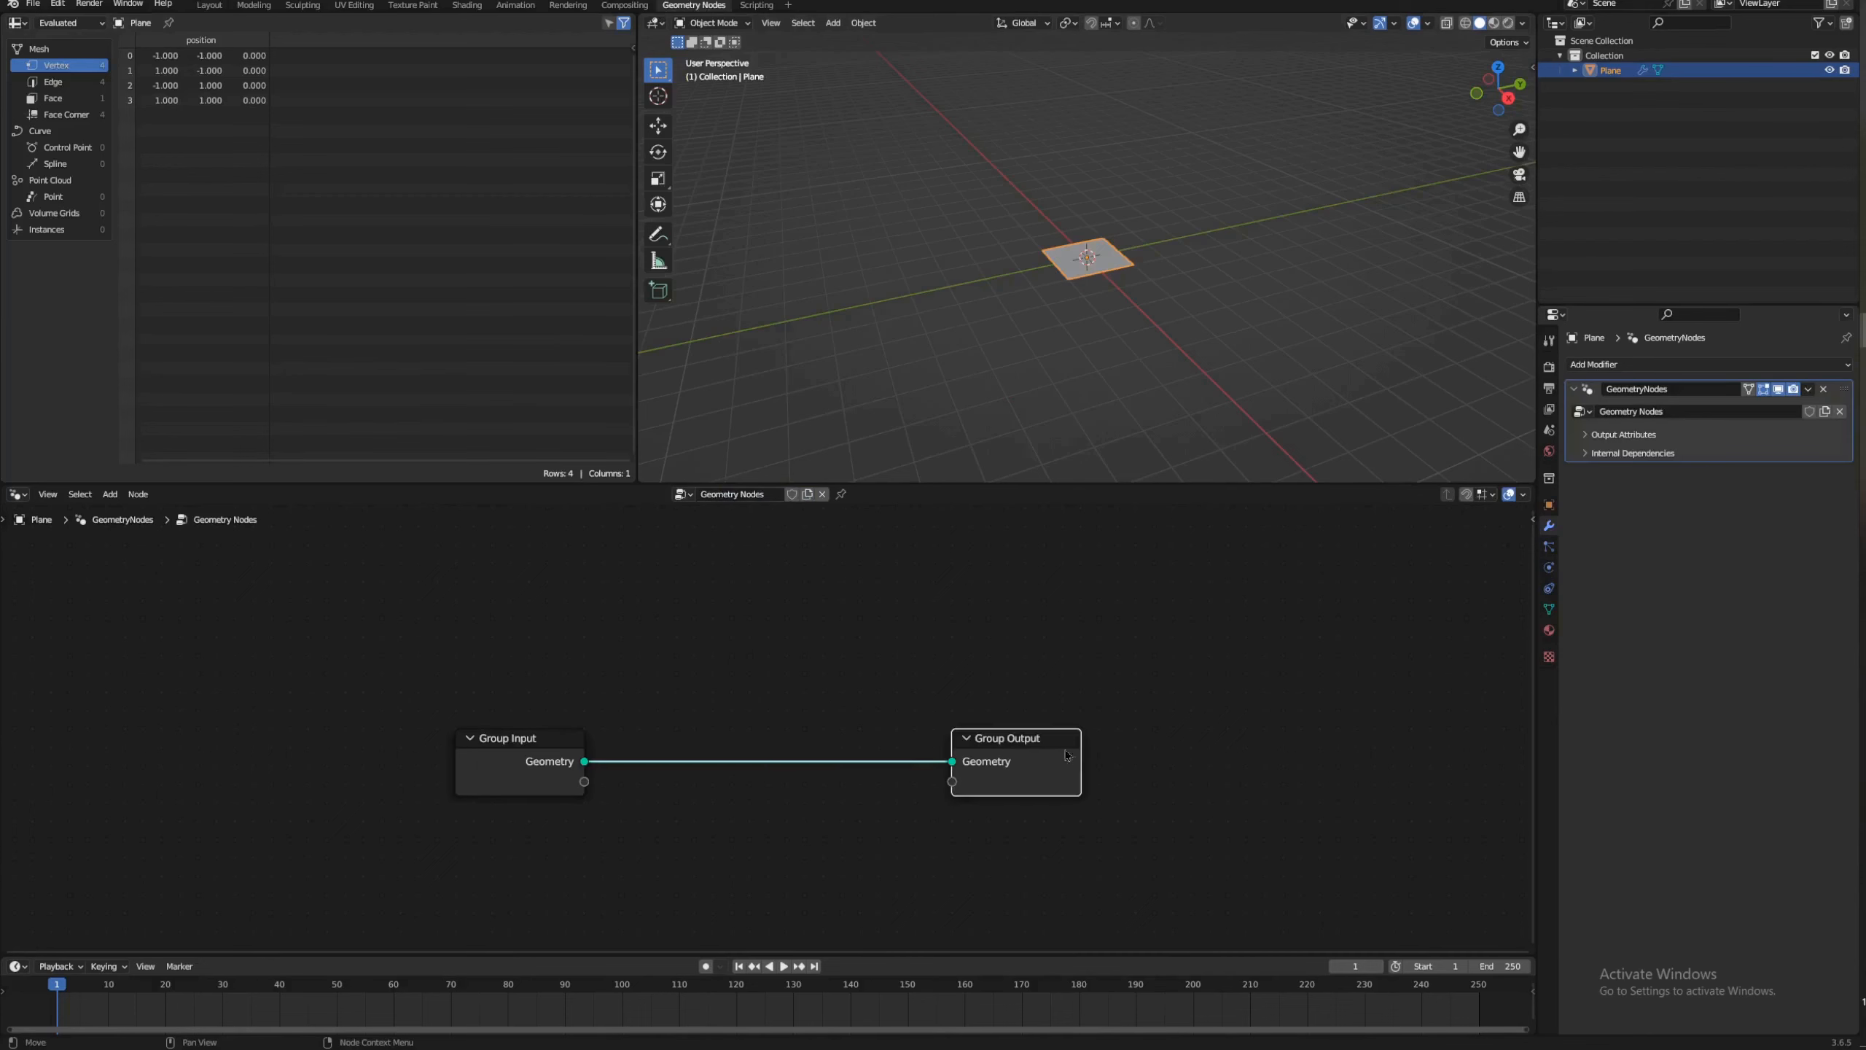
left_click_drag(1065, 761, 1174, 760)
left_click_drag(573, 737, 242, 734)
left_click_drag(1099, 765, 1280, 761)
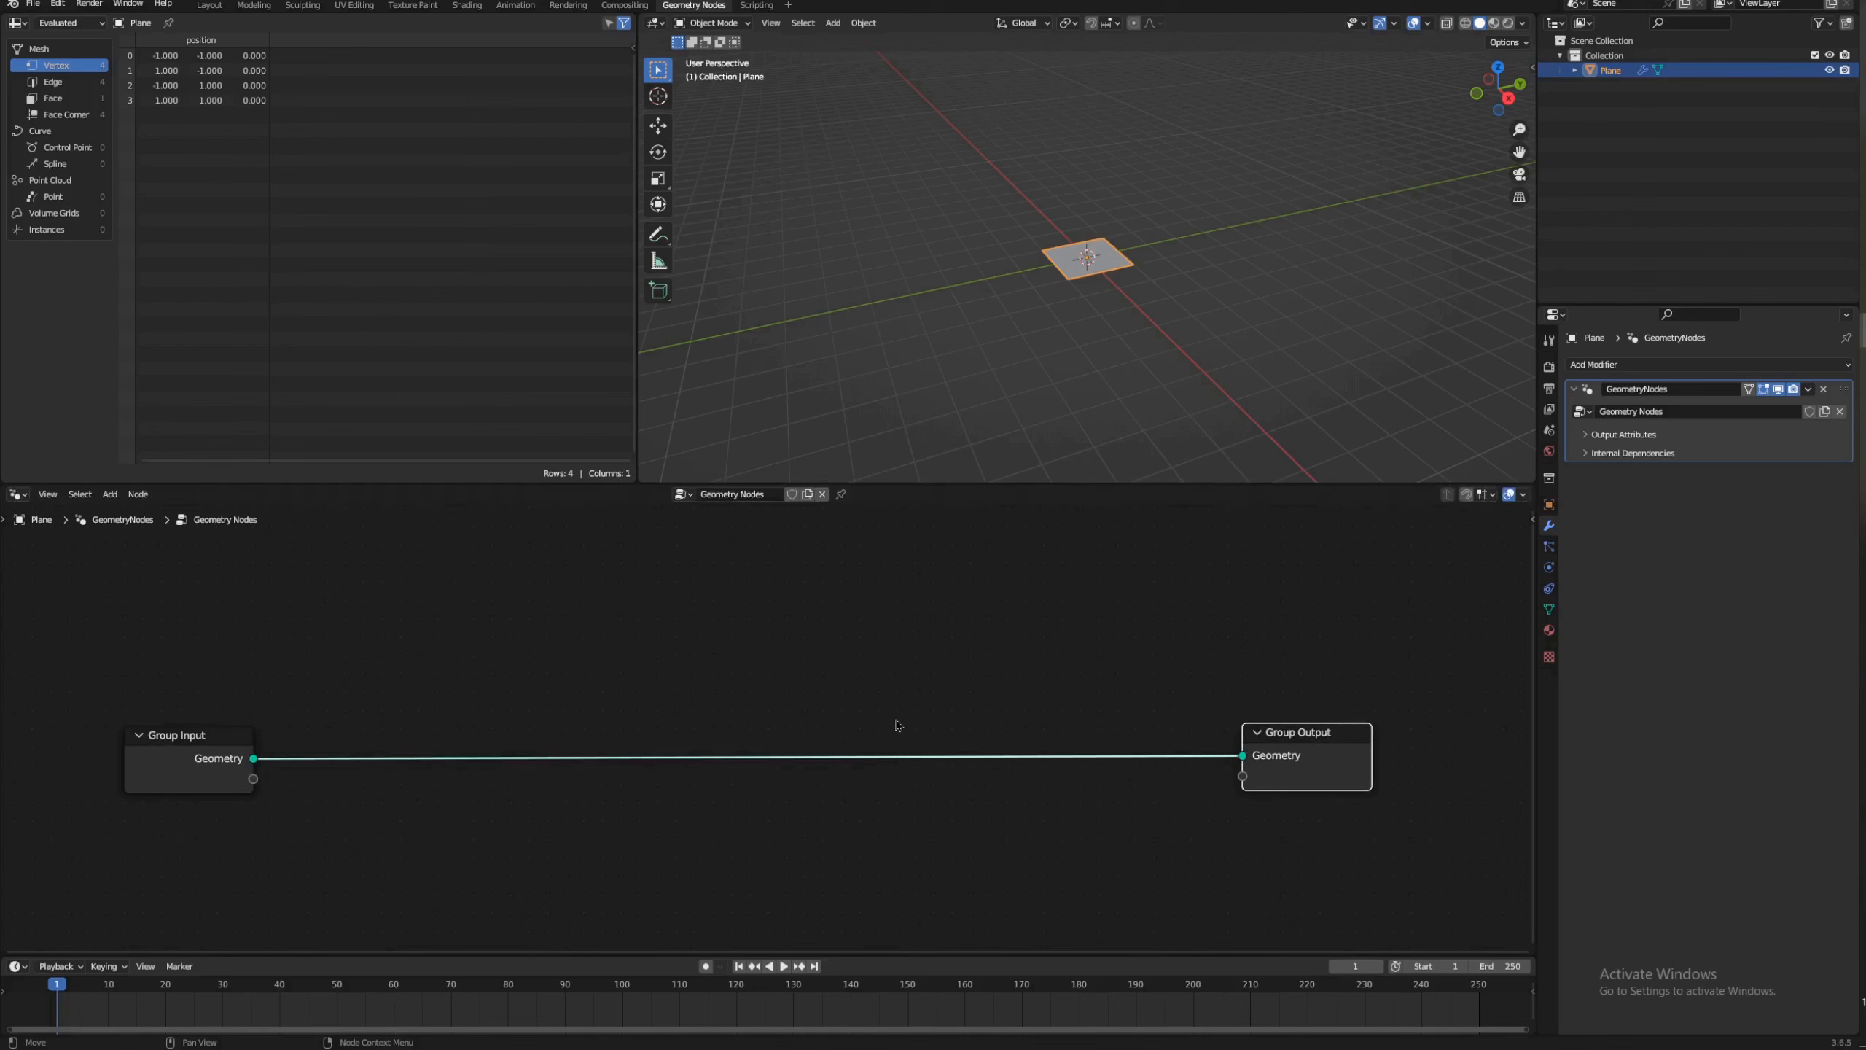
Step: Try cutting the geometry link between Group Input and Group Output, then undo the cut
left_click(220, 750)
left_click_drag(309, 641, 203, 764)
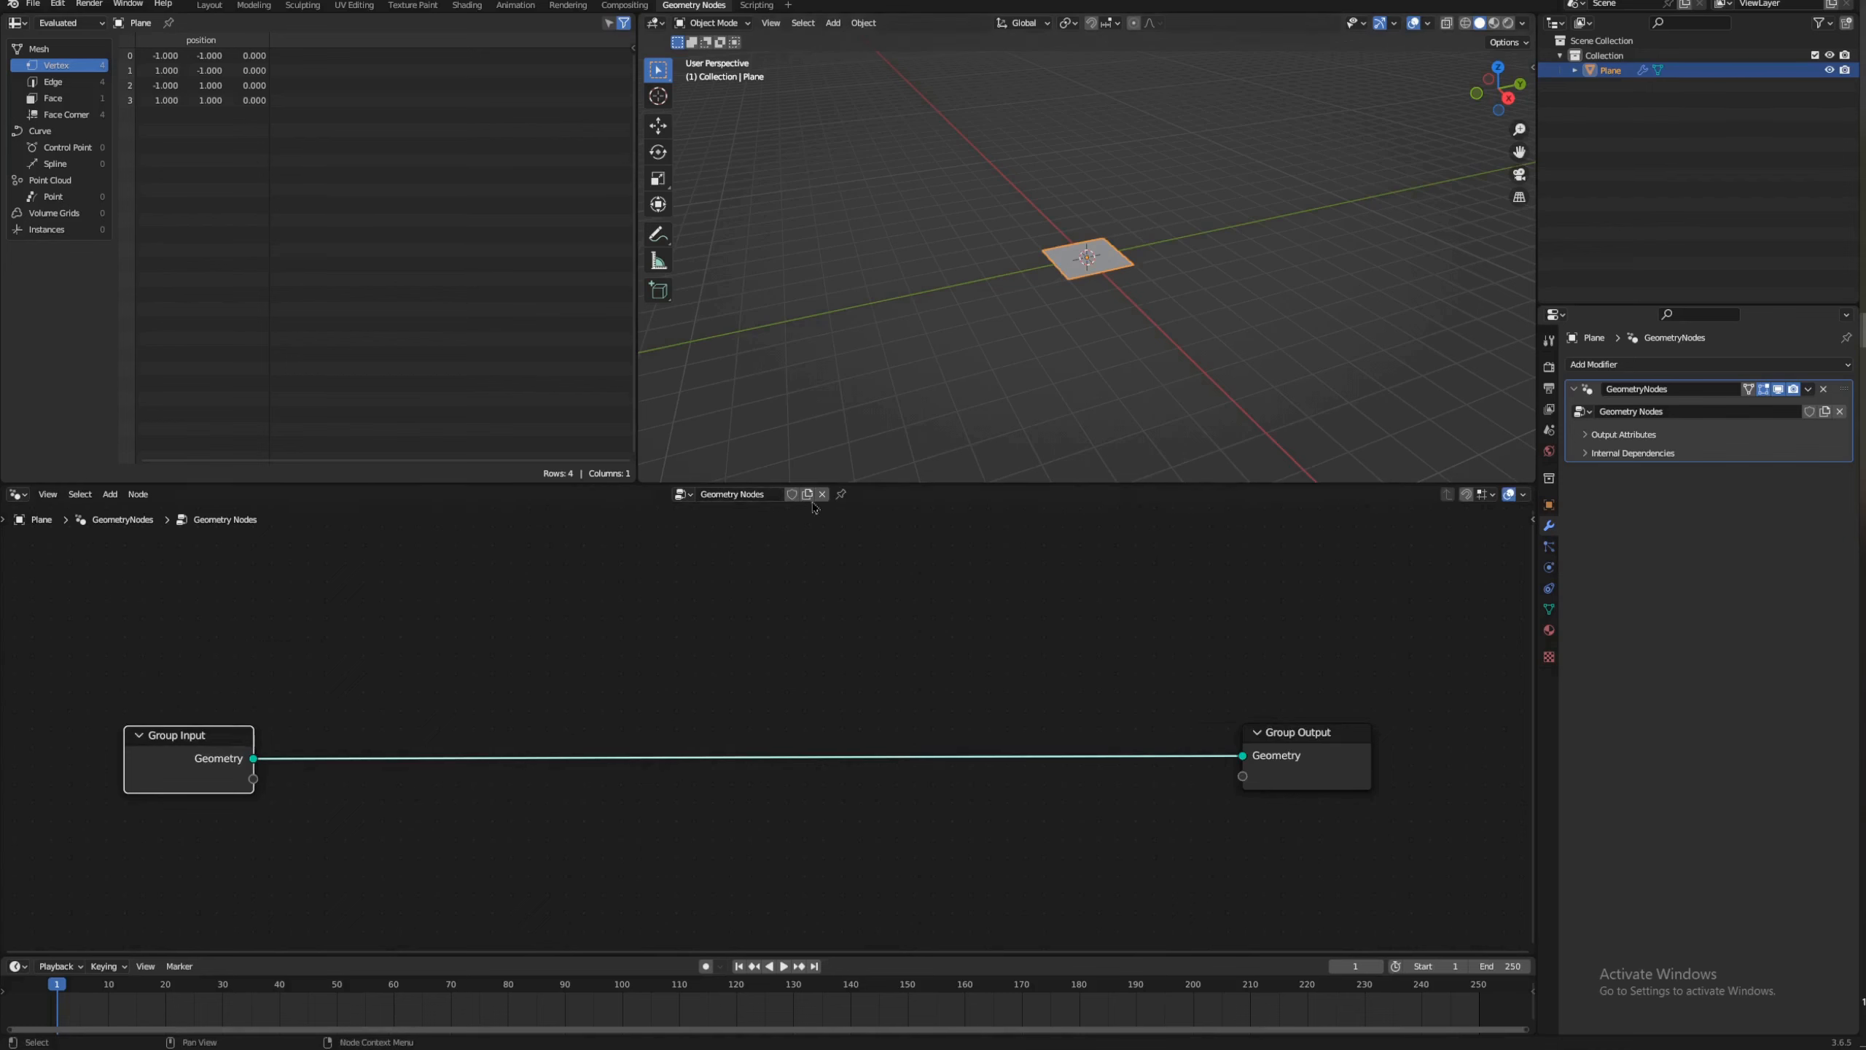
left_click_drag(1278, 772, 1108, 800)
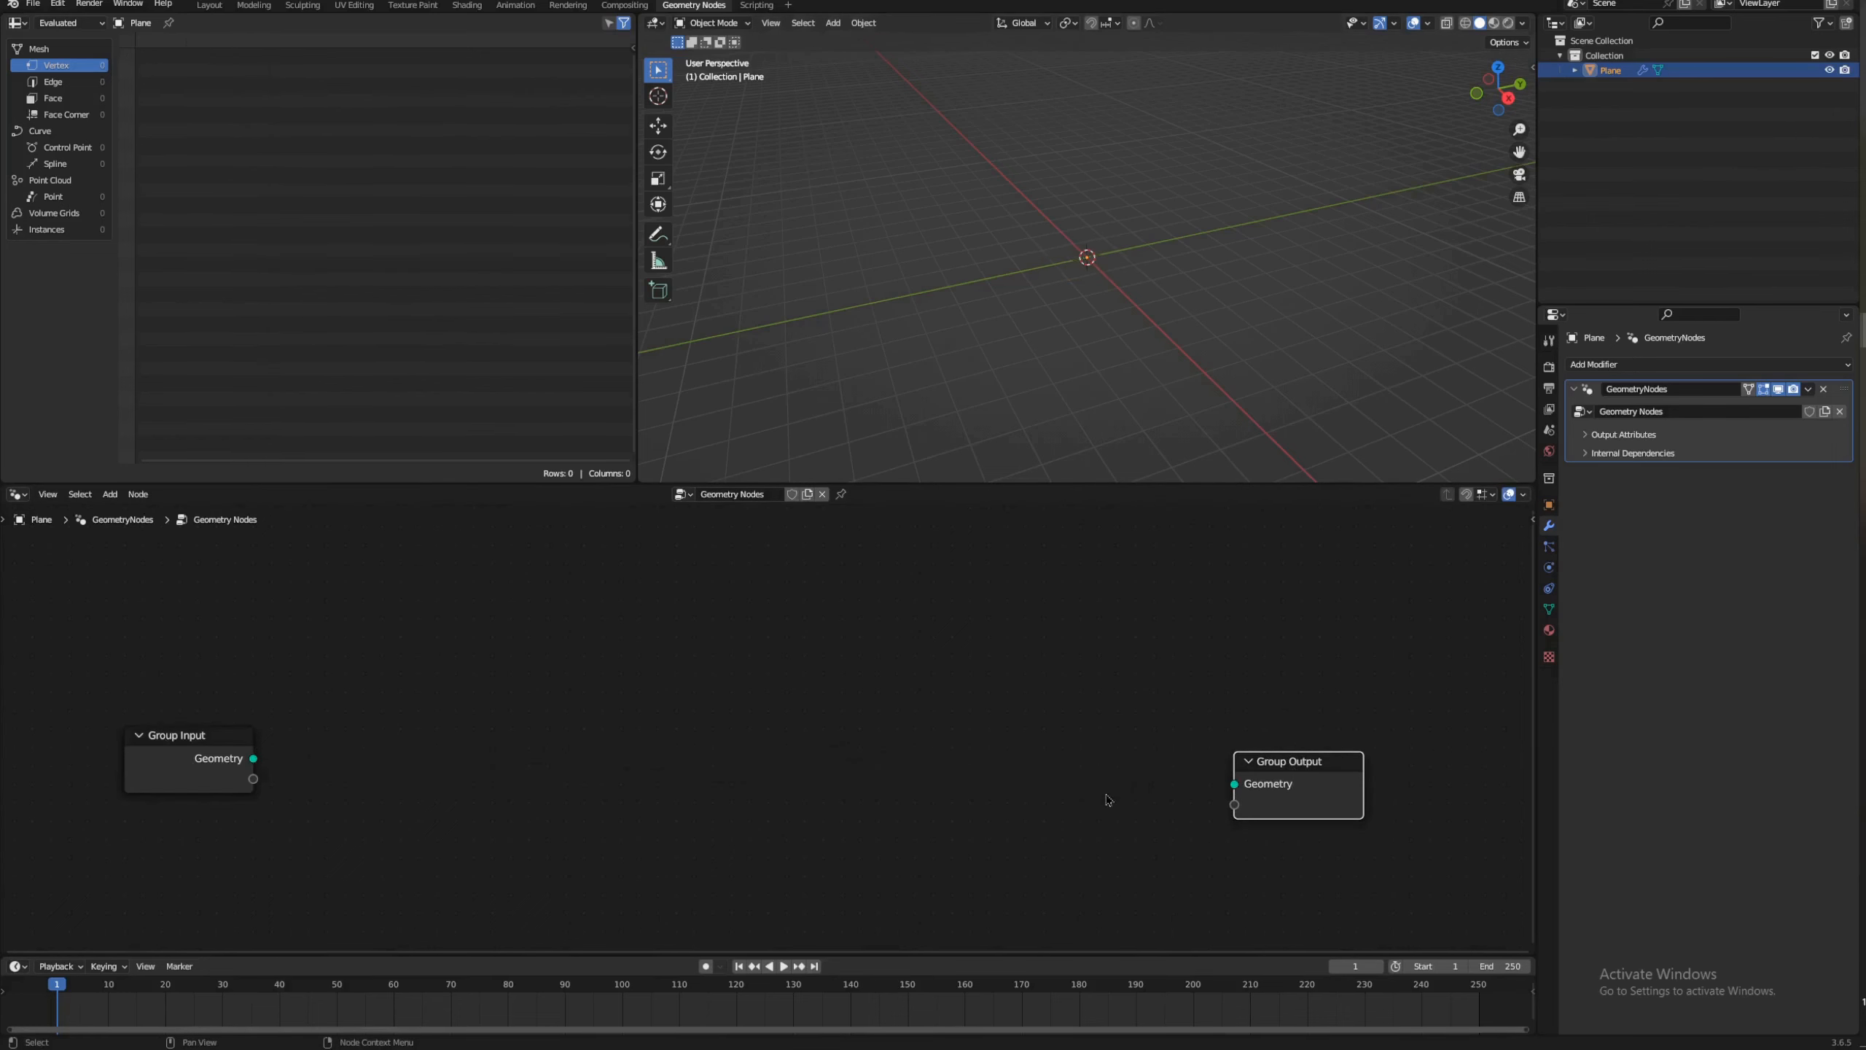
key("ctrl+z")
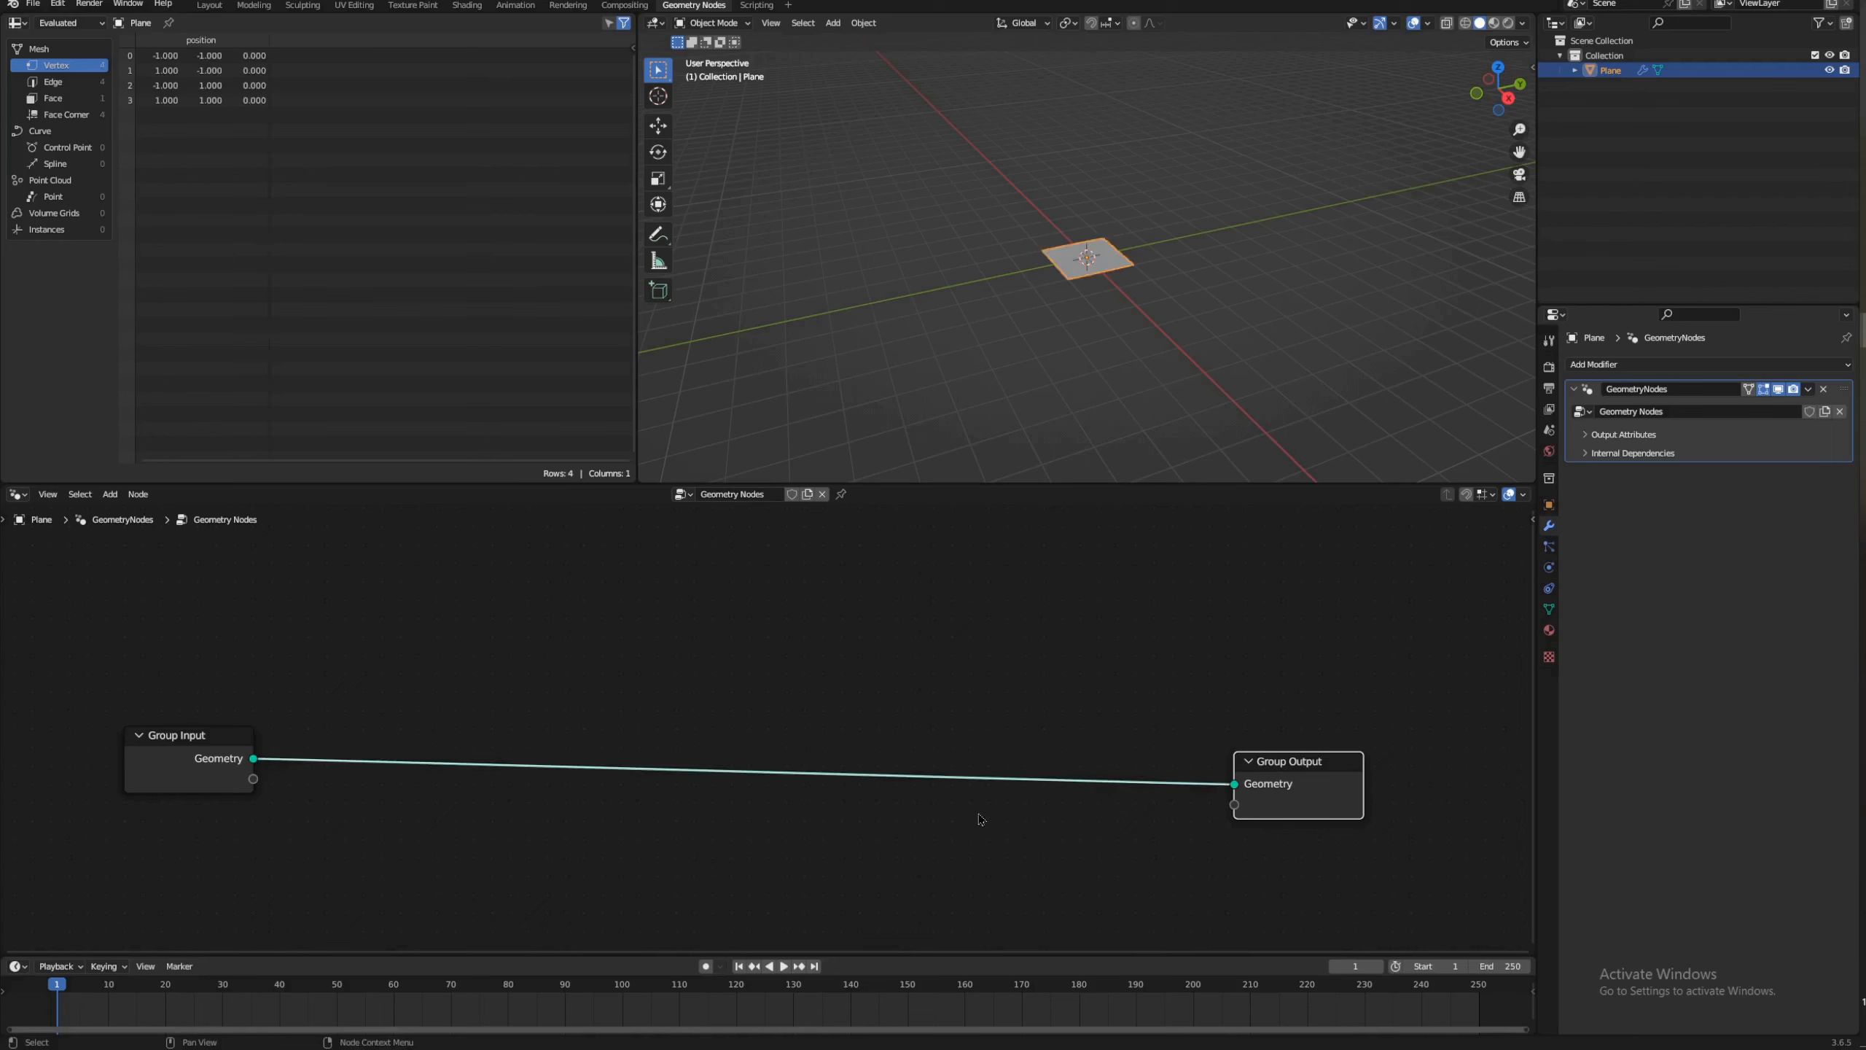
Step: Inspect the plane from above in wireframe shading, then return the viewport to solid shading
scroll(1234, 319, "up", 5)
mouse_move(1126, 363)
middle_mouse_down()
mouse_move(1133, 312)
mouse_move(1161, 322)
middle_mouse_up()
left_click(1466, 23)
scroll(1133, 312, "up", 5)
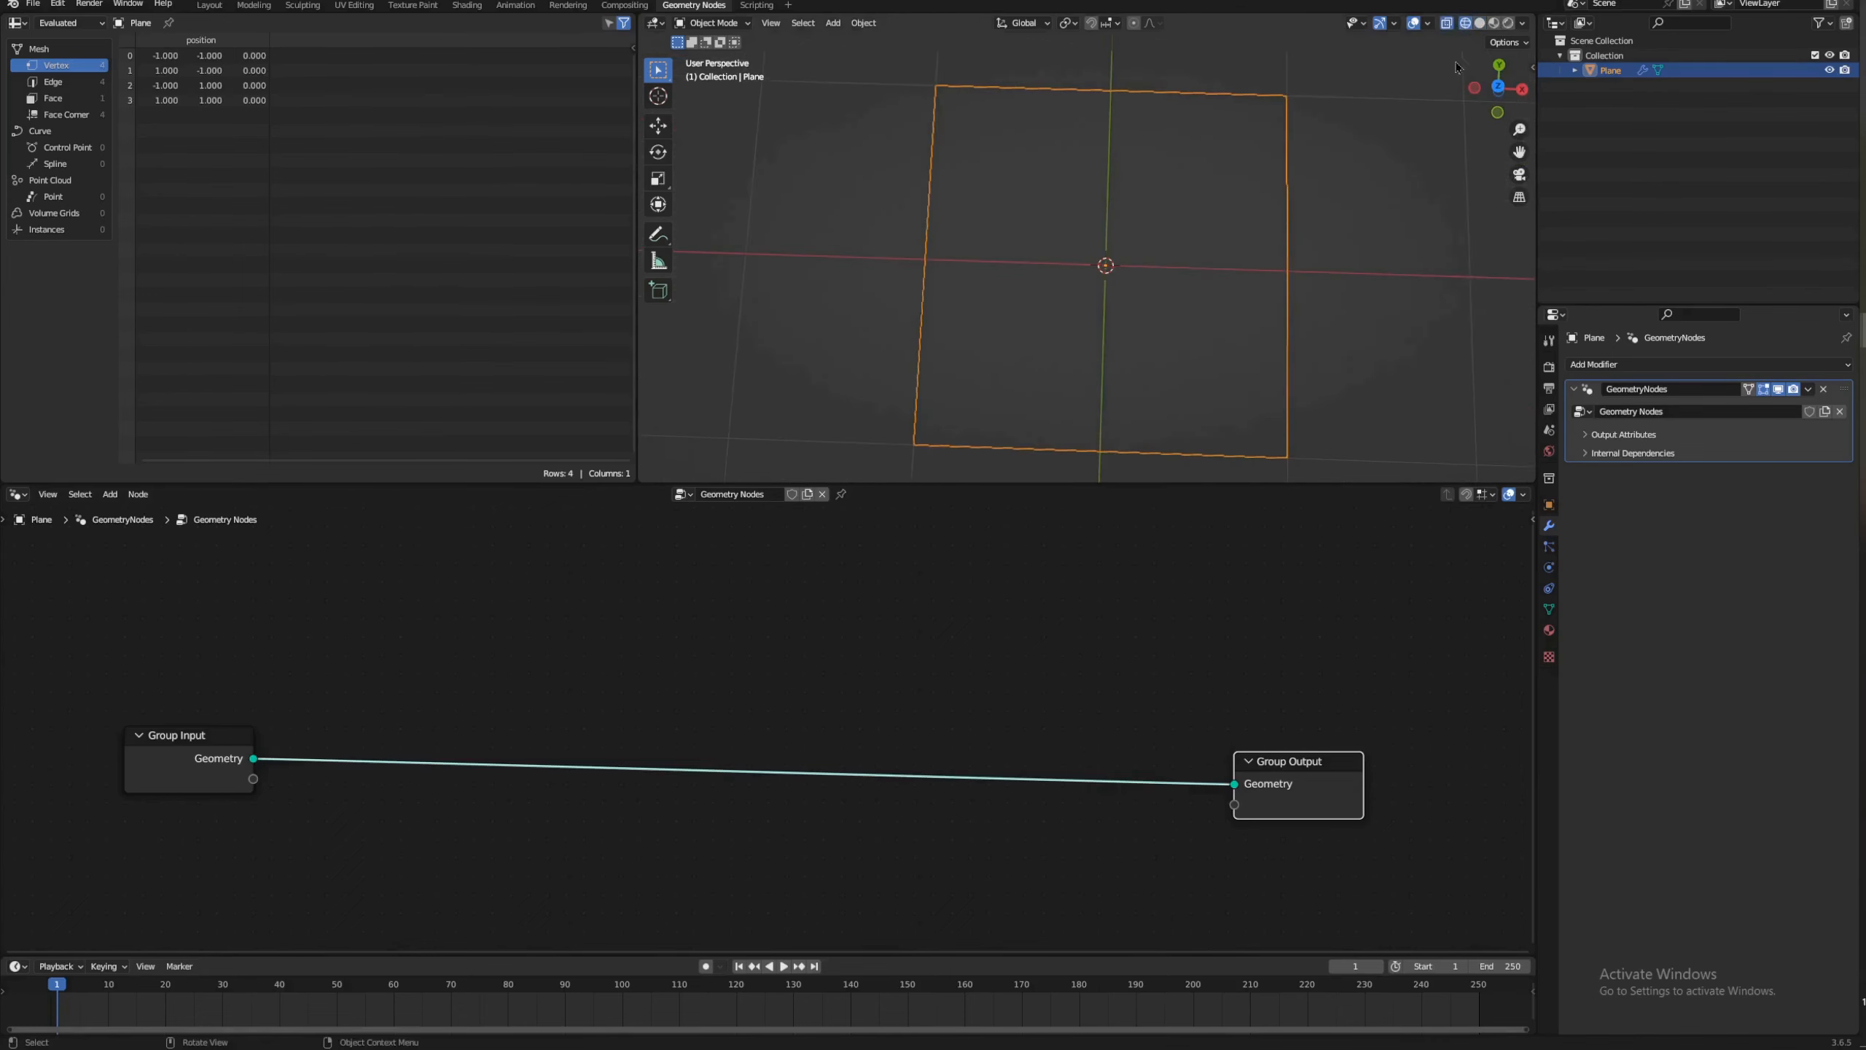
left_click(1480, 23)
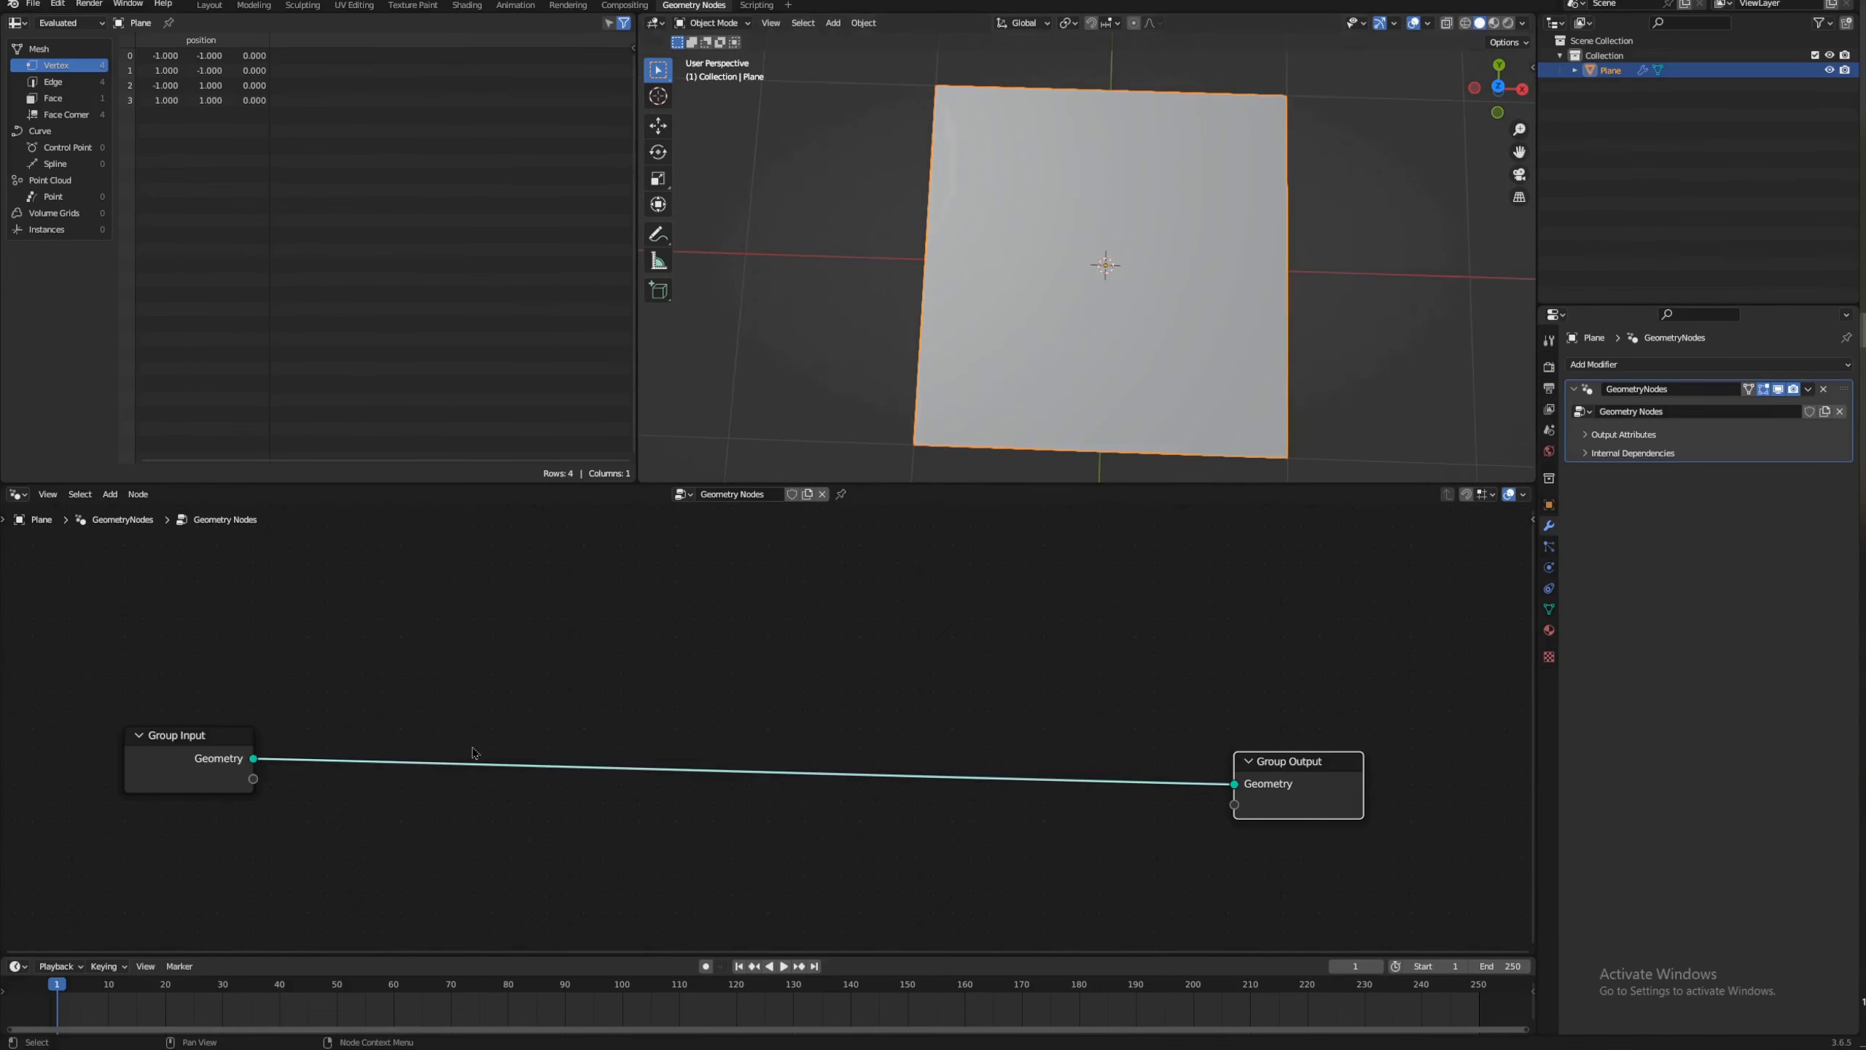
Step: Add a Grid mesh primitive node beside Group Input, with its Mesh output feeding the Group Output geometry
key("shift+a")
mouse_move(514, 688)
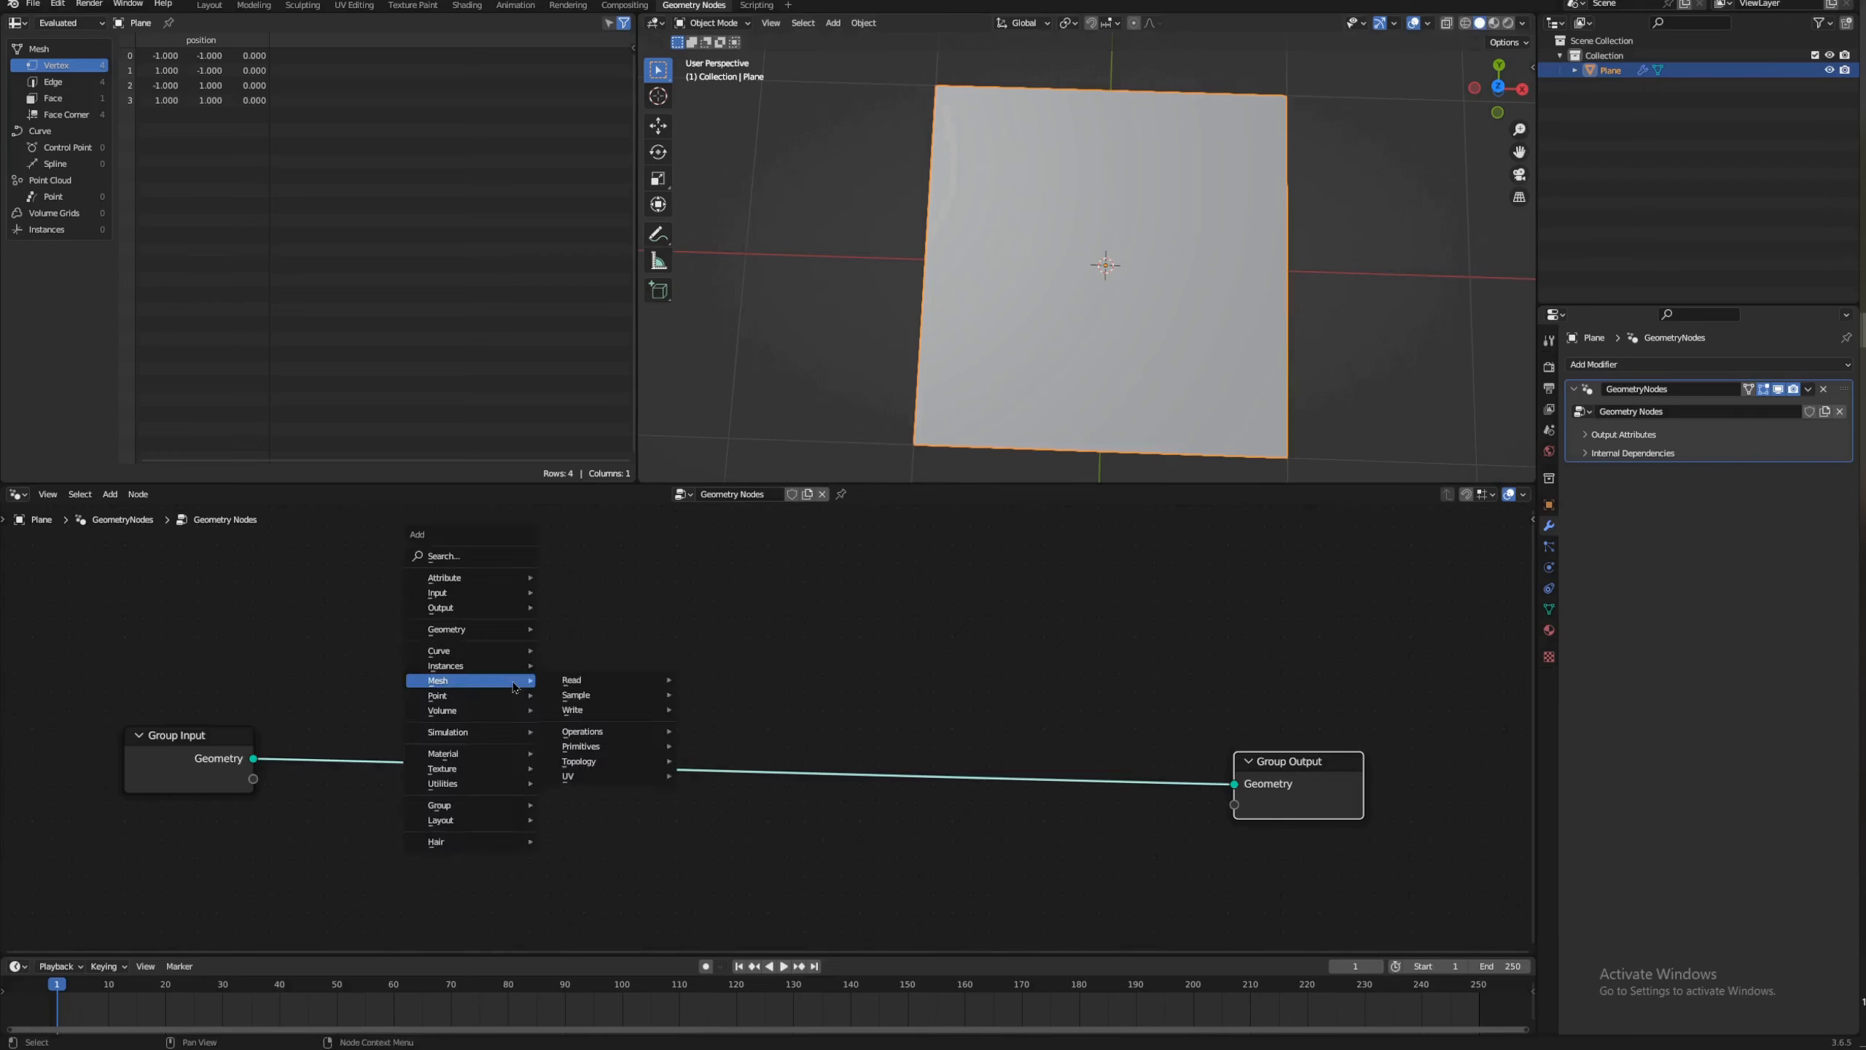
key("shift+a")
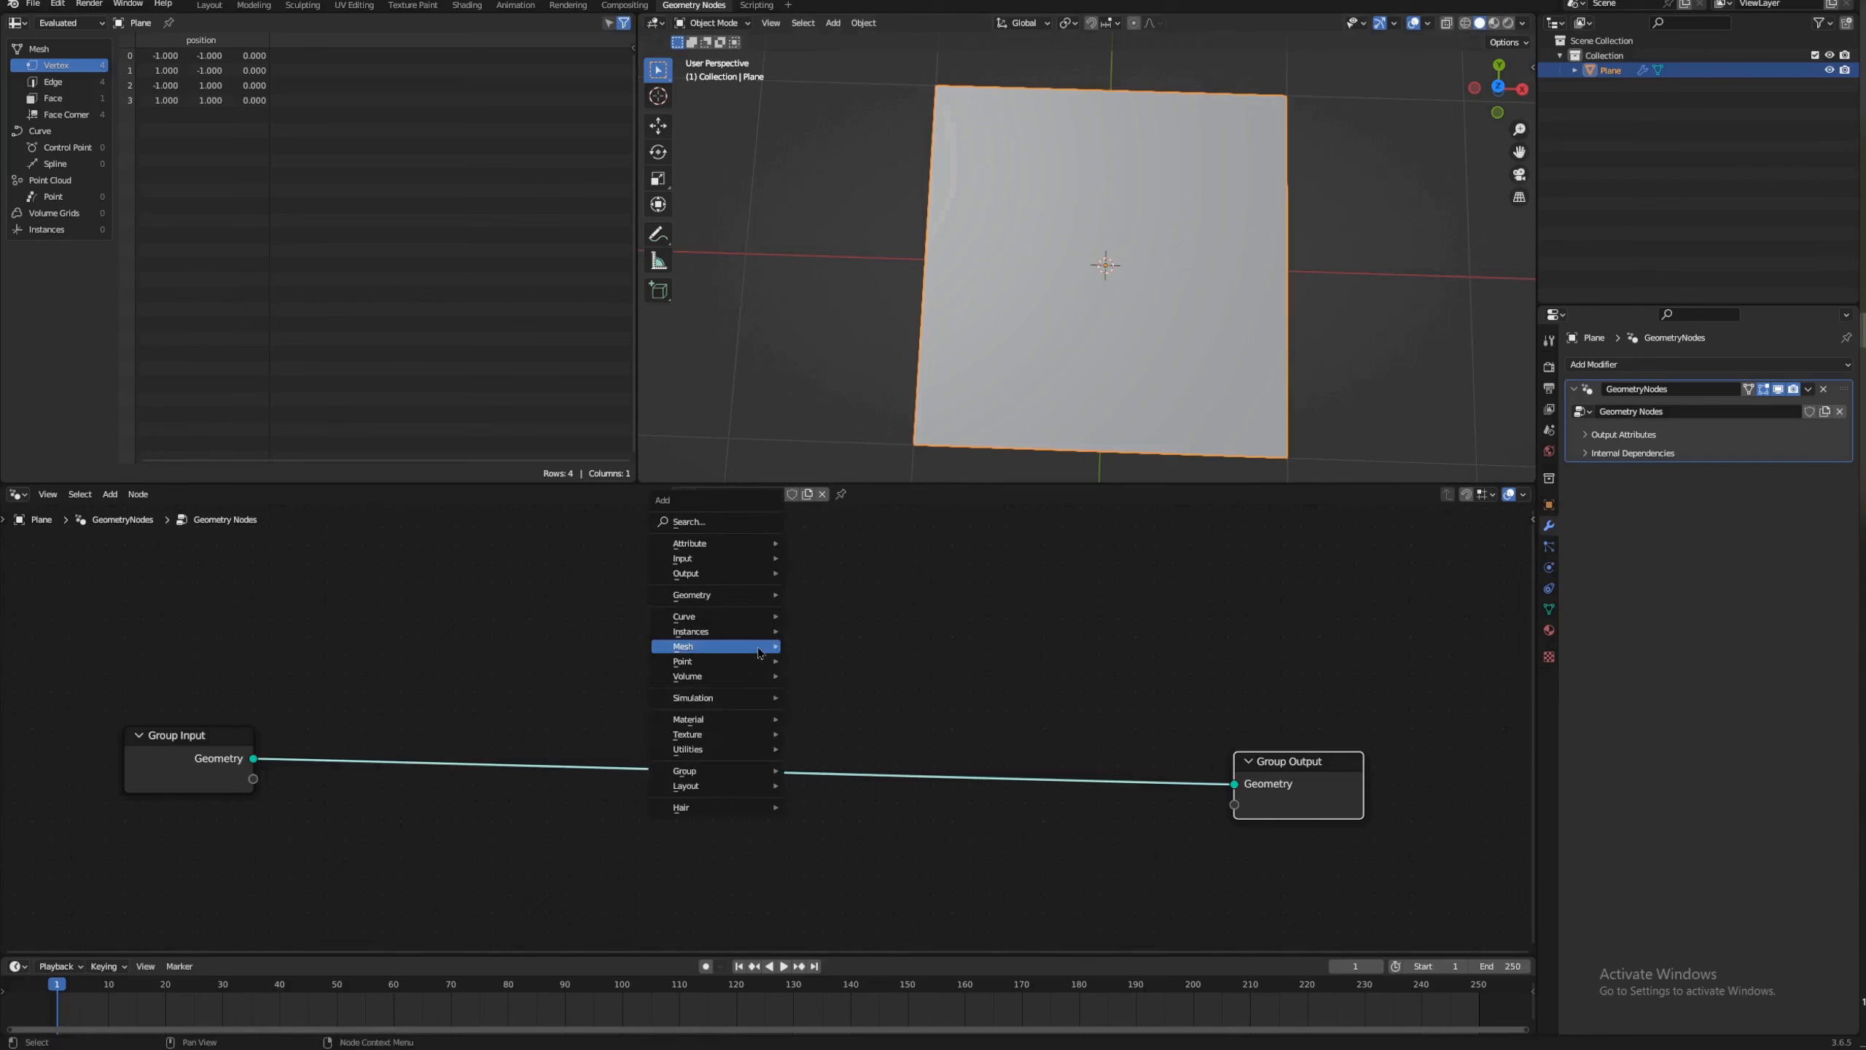
mouse_move(759, 652)
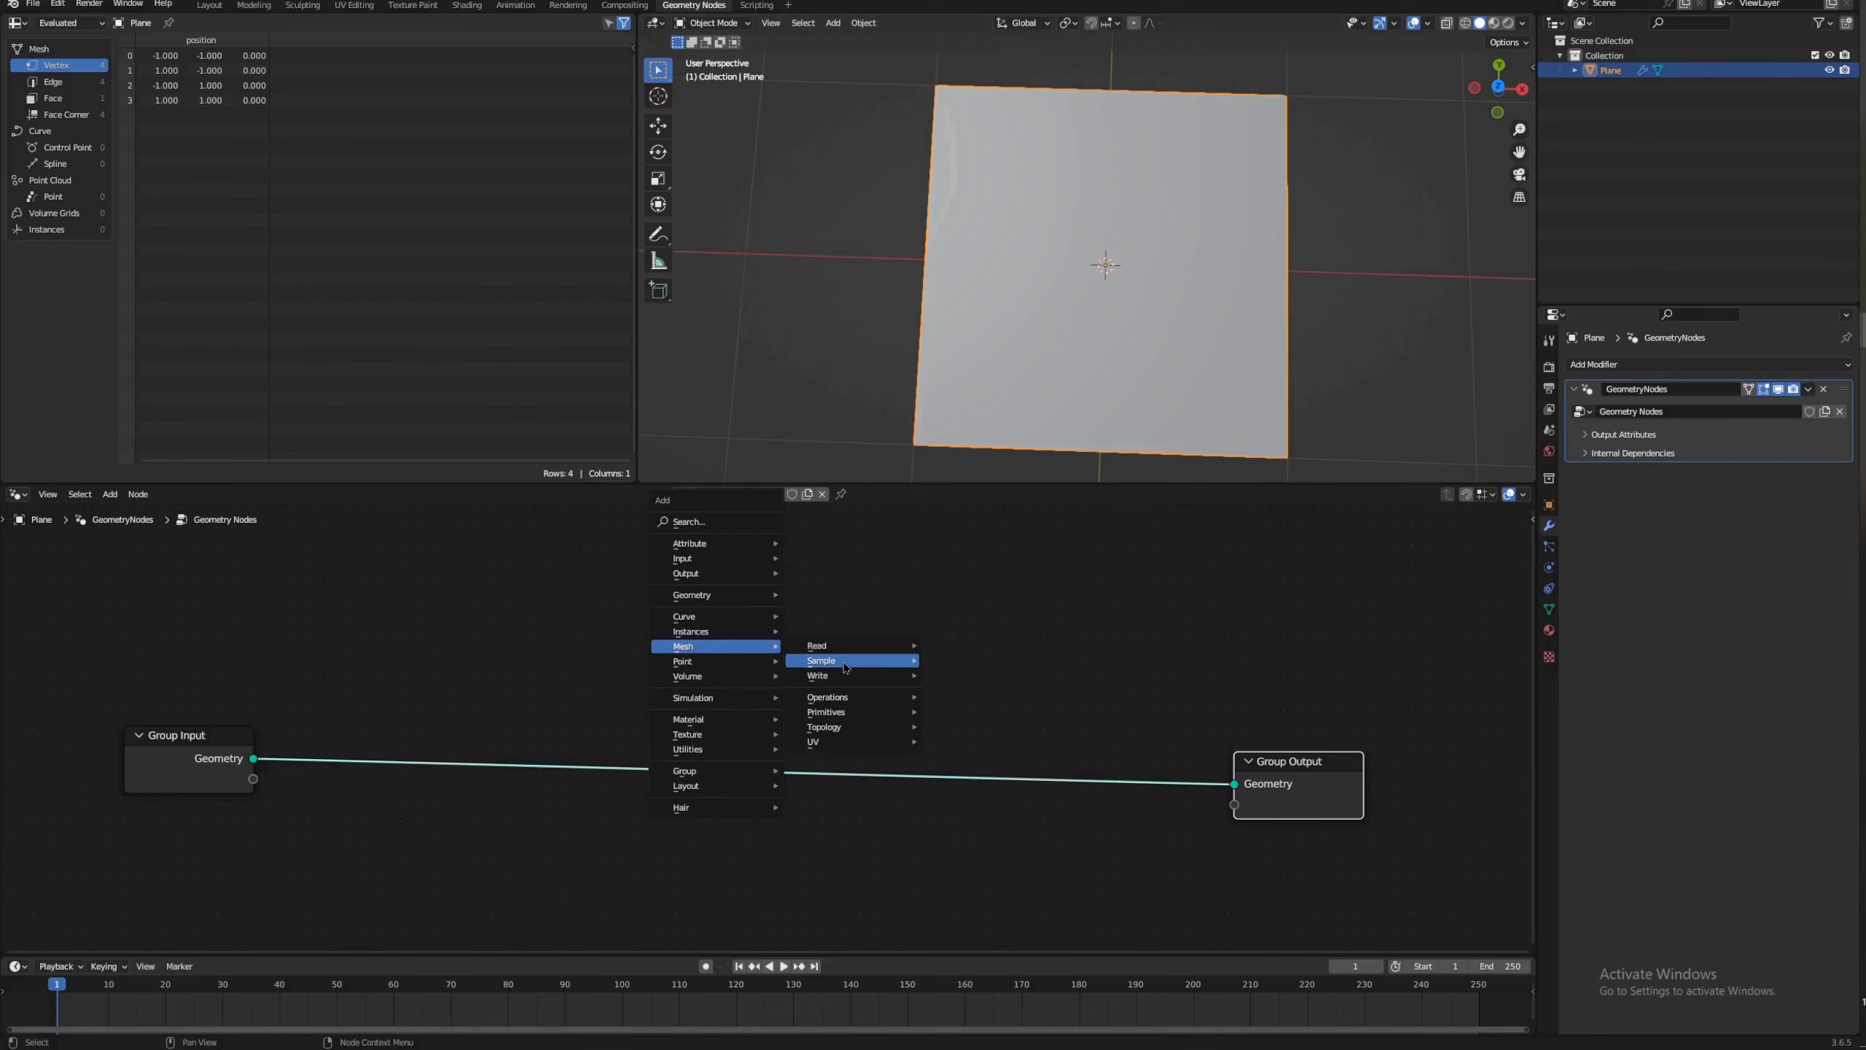
mouse_move(841, 713)
left_click(952, 756)
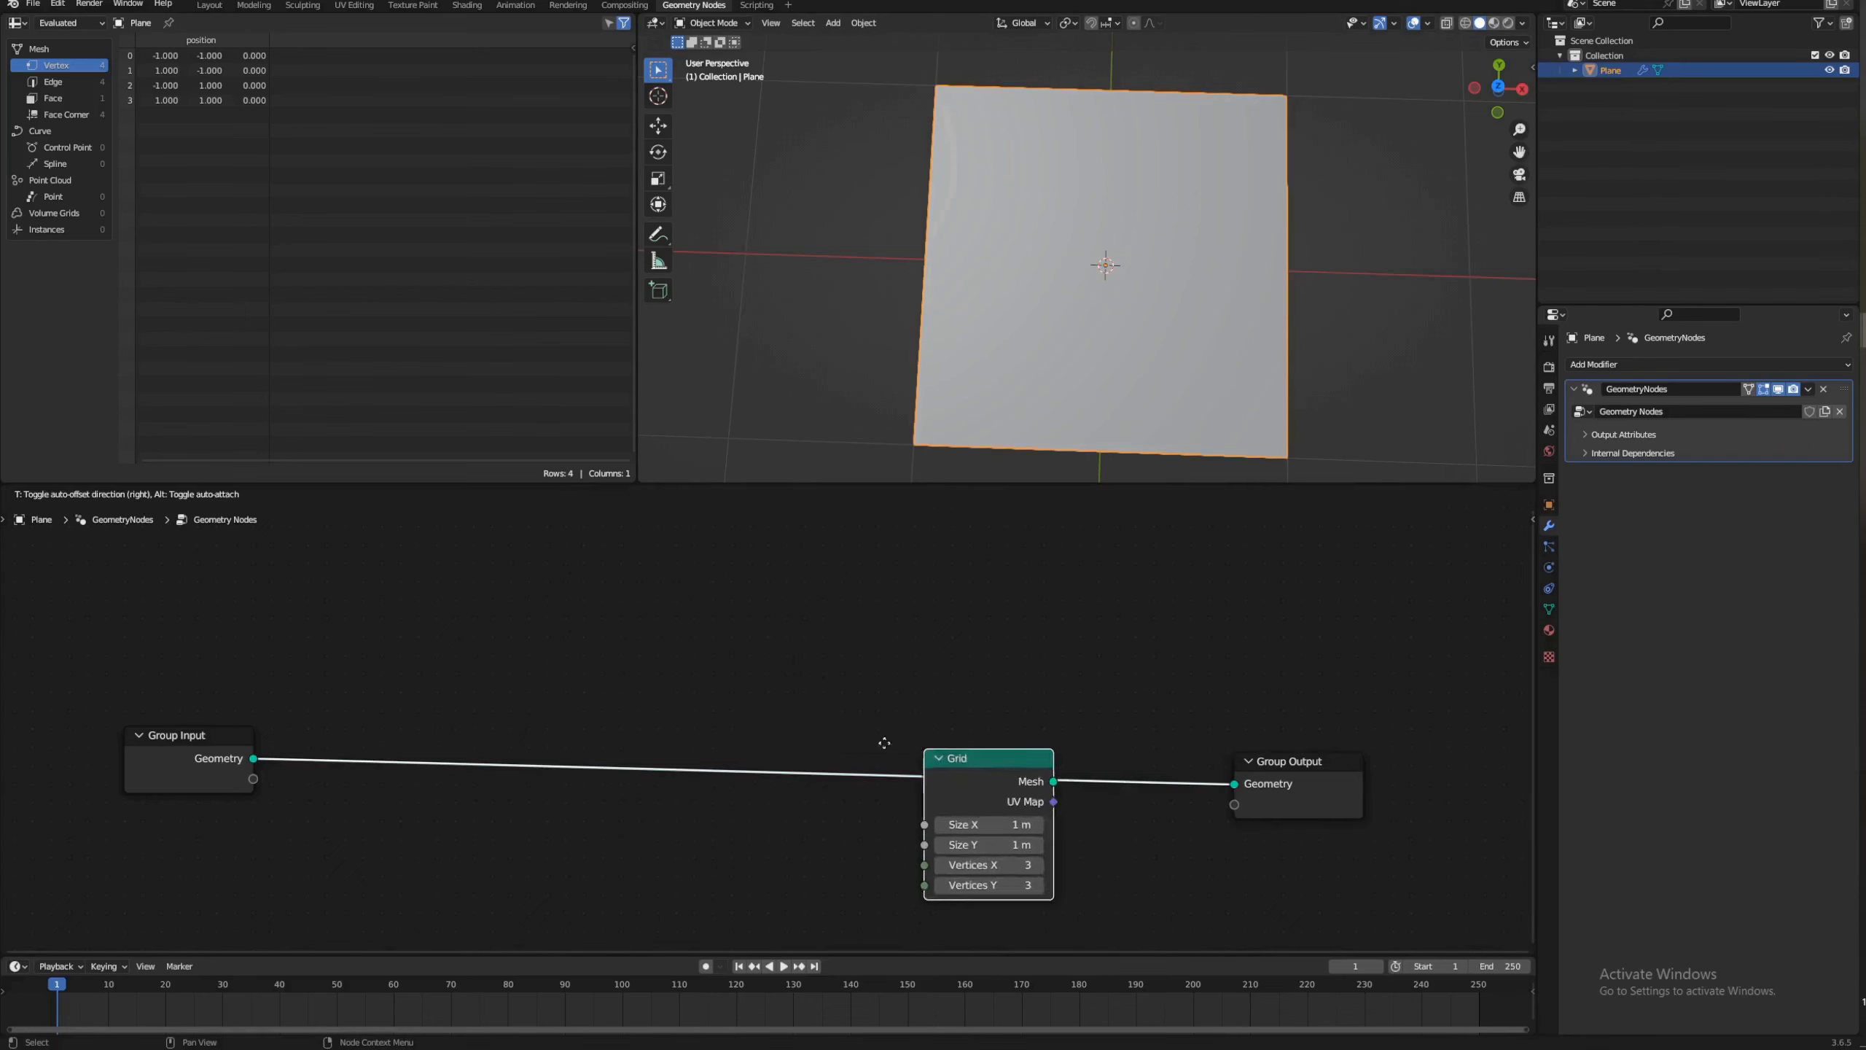
left_click(370, 711)
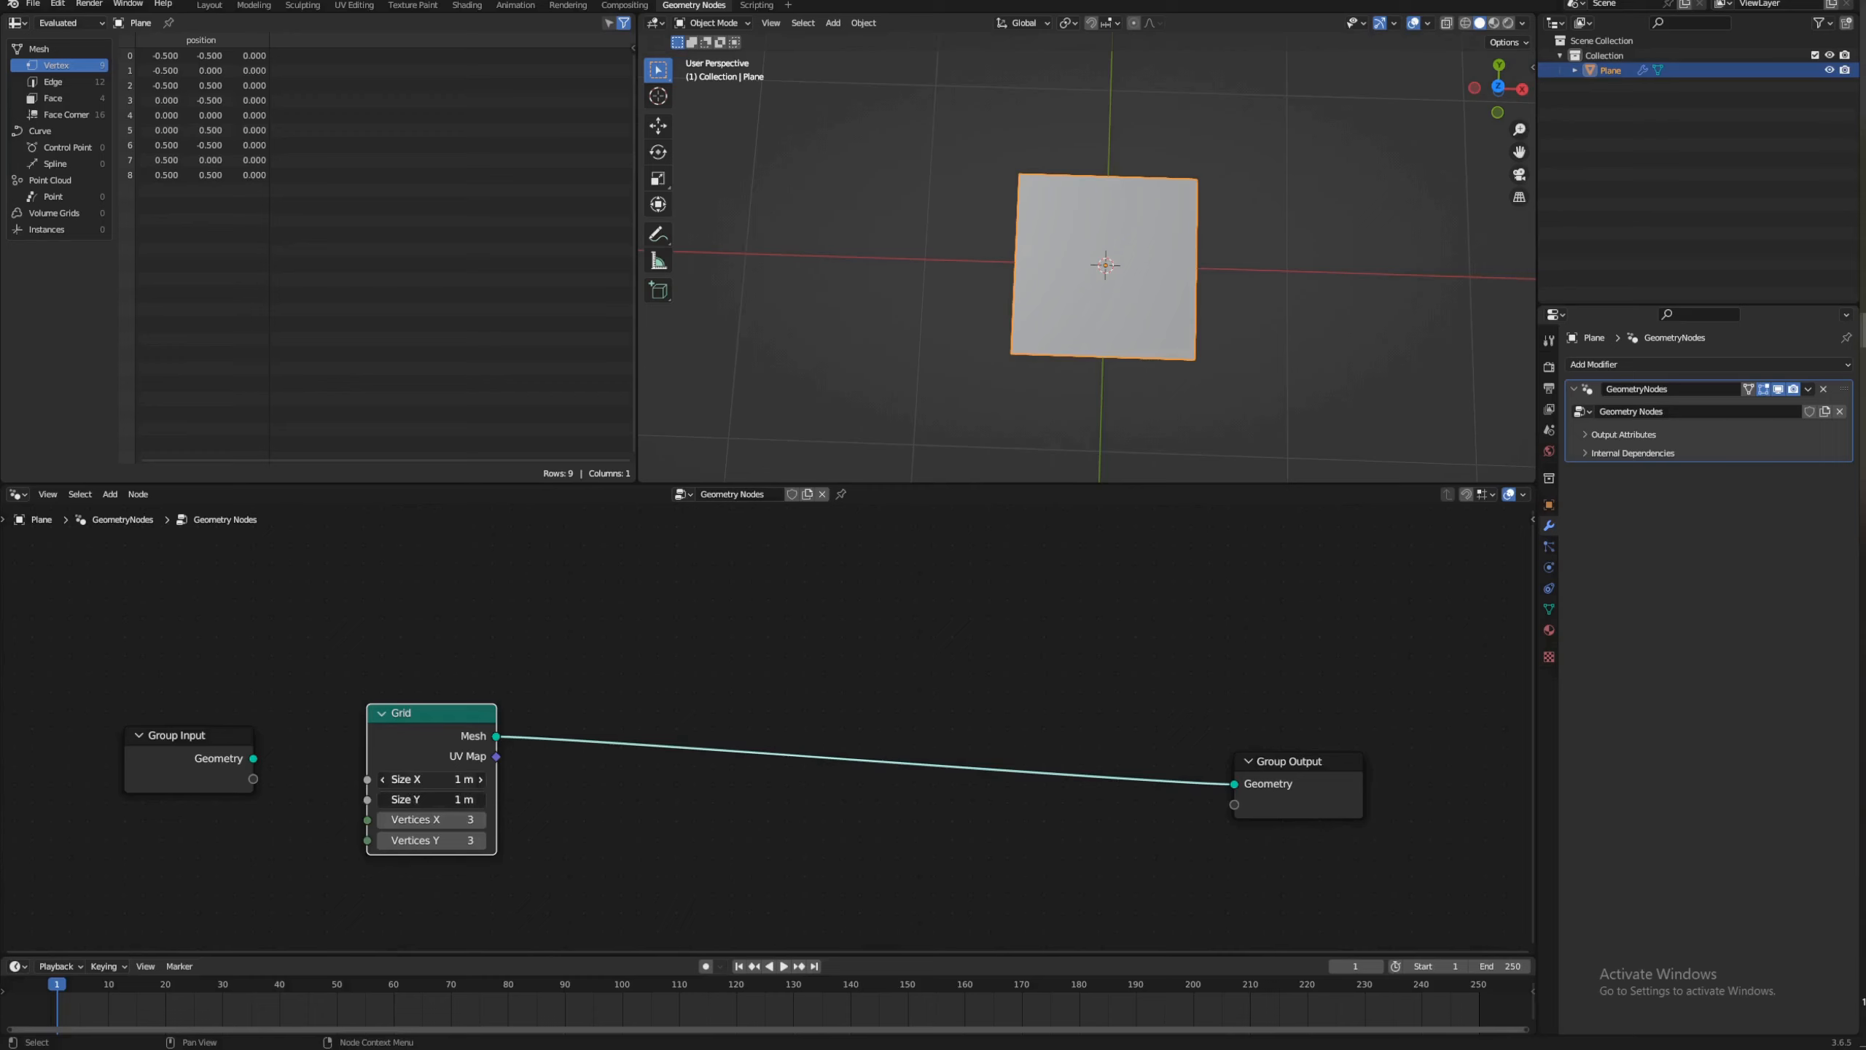
Step: Set the Grid node's Size X and Size Y to 5 m
left_click(434, 778)
type("5")
key("Return")
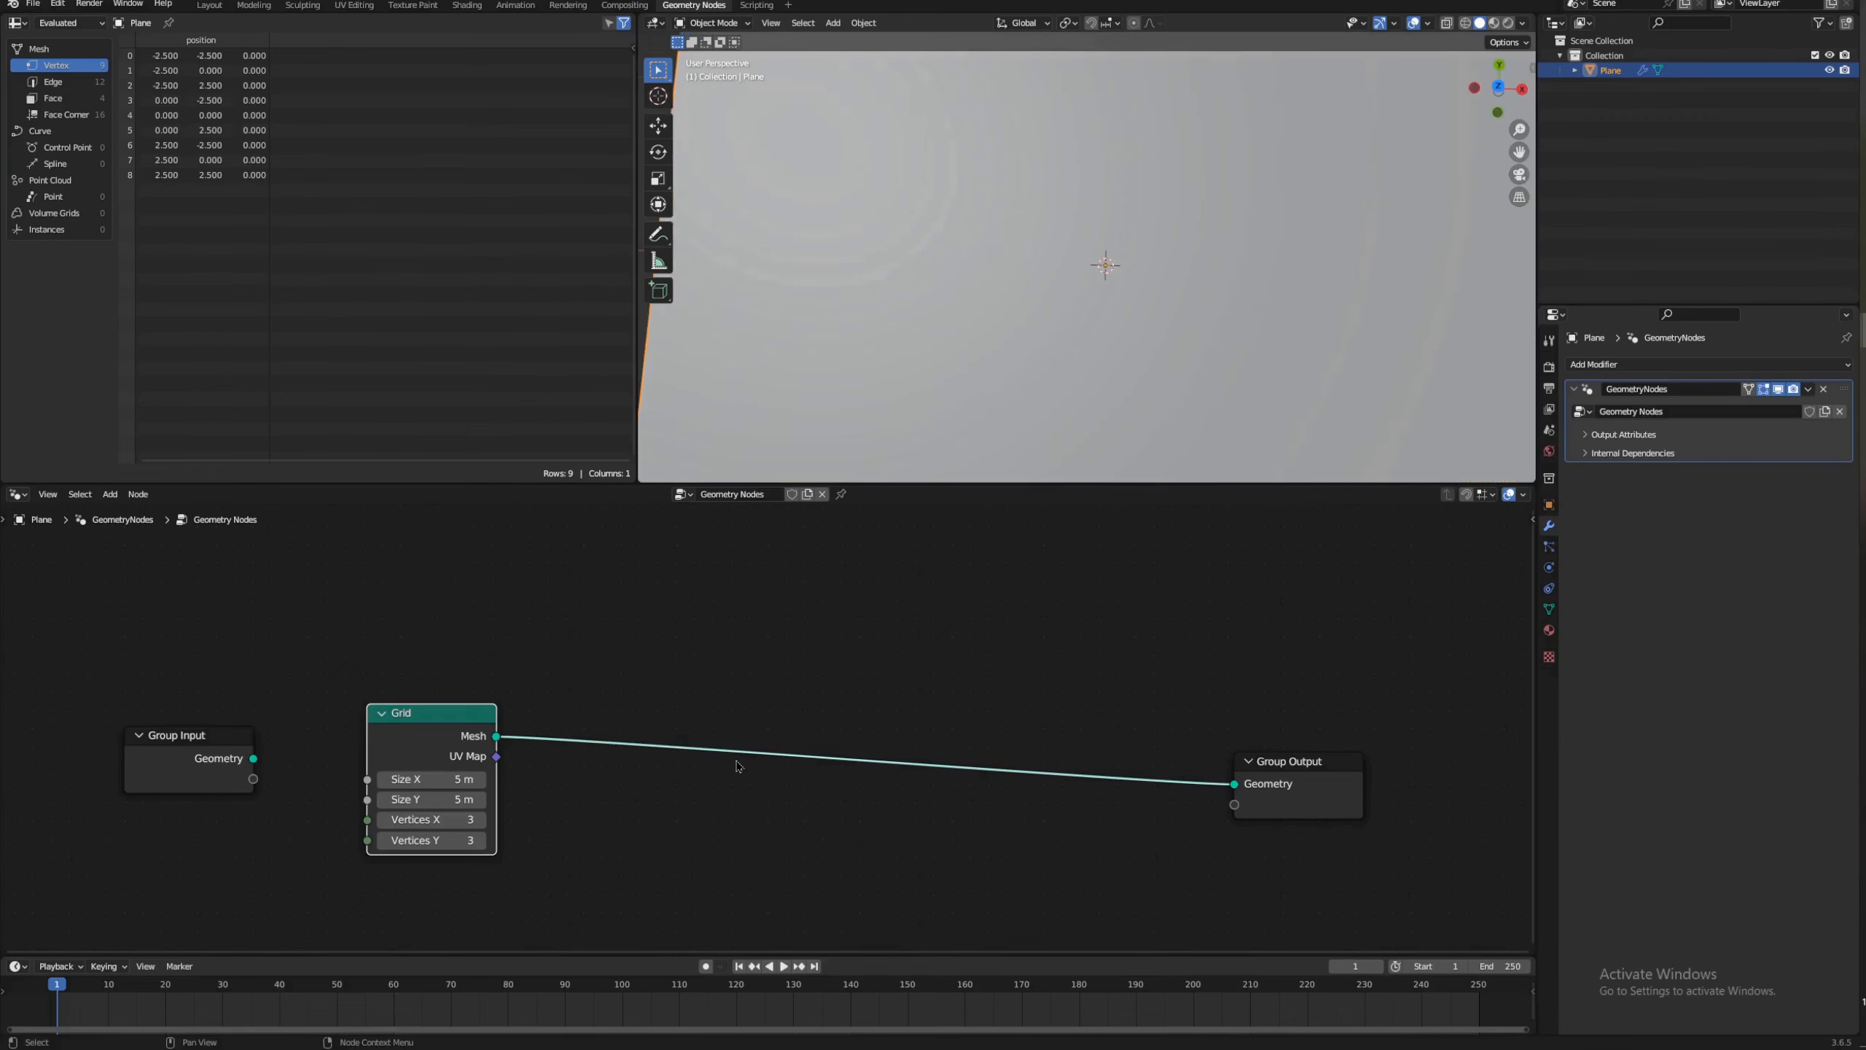
scroll(1126, 294, "down", 6)
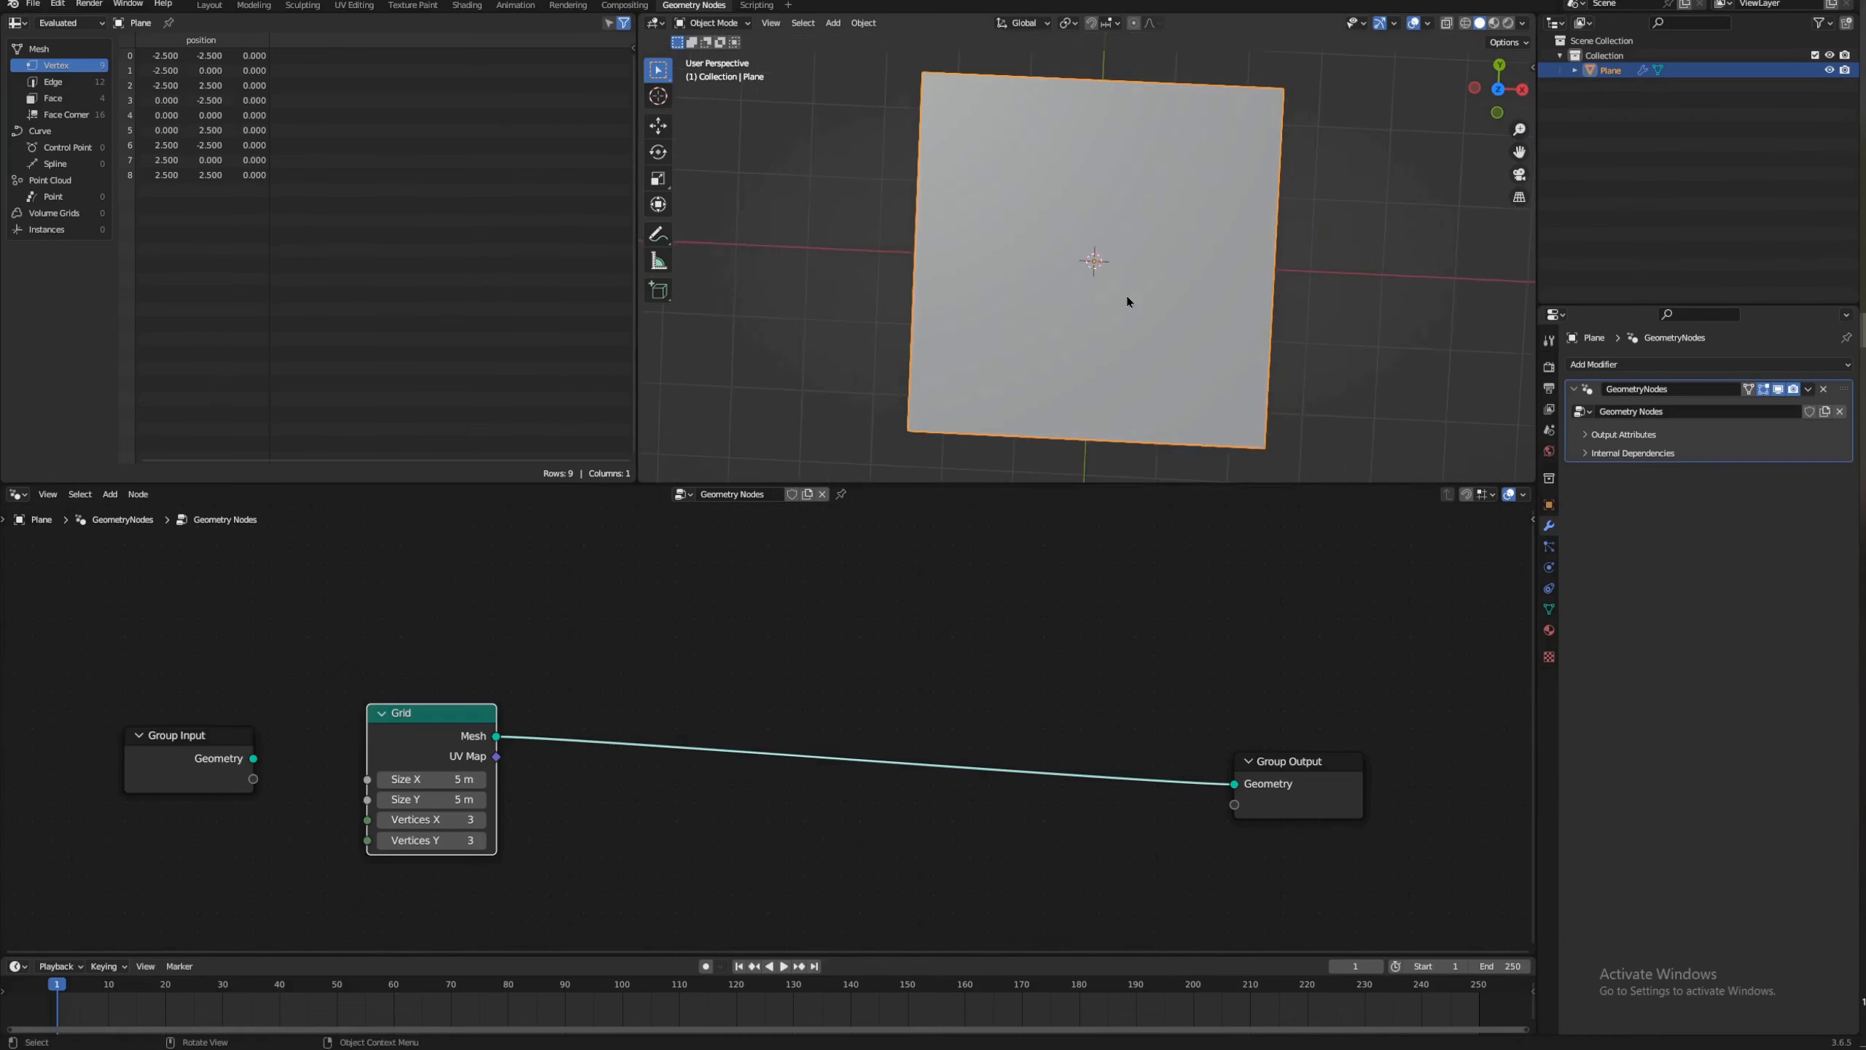
scroll(1127, 296, "up", 1)
mouse_move(1127, 296)
middle_mouse_down()
mouse_move(1146, 297)
mouse_move(1126, 292)
middle_mouse_up()
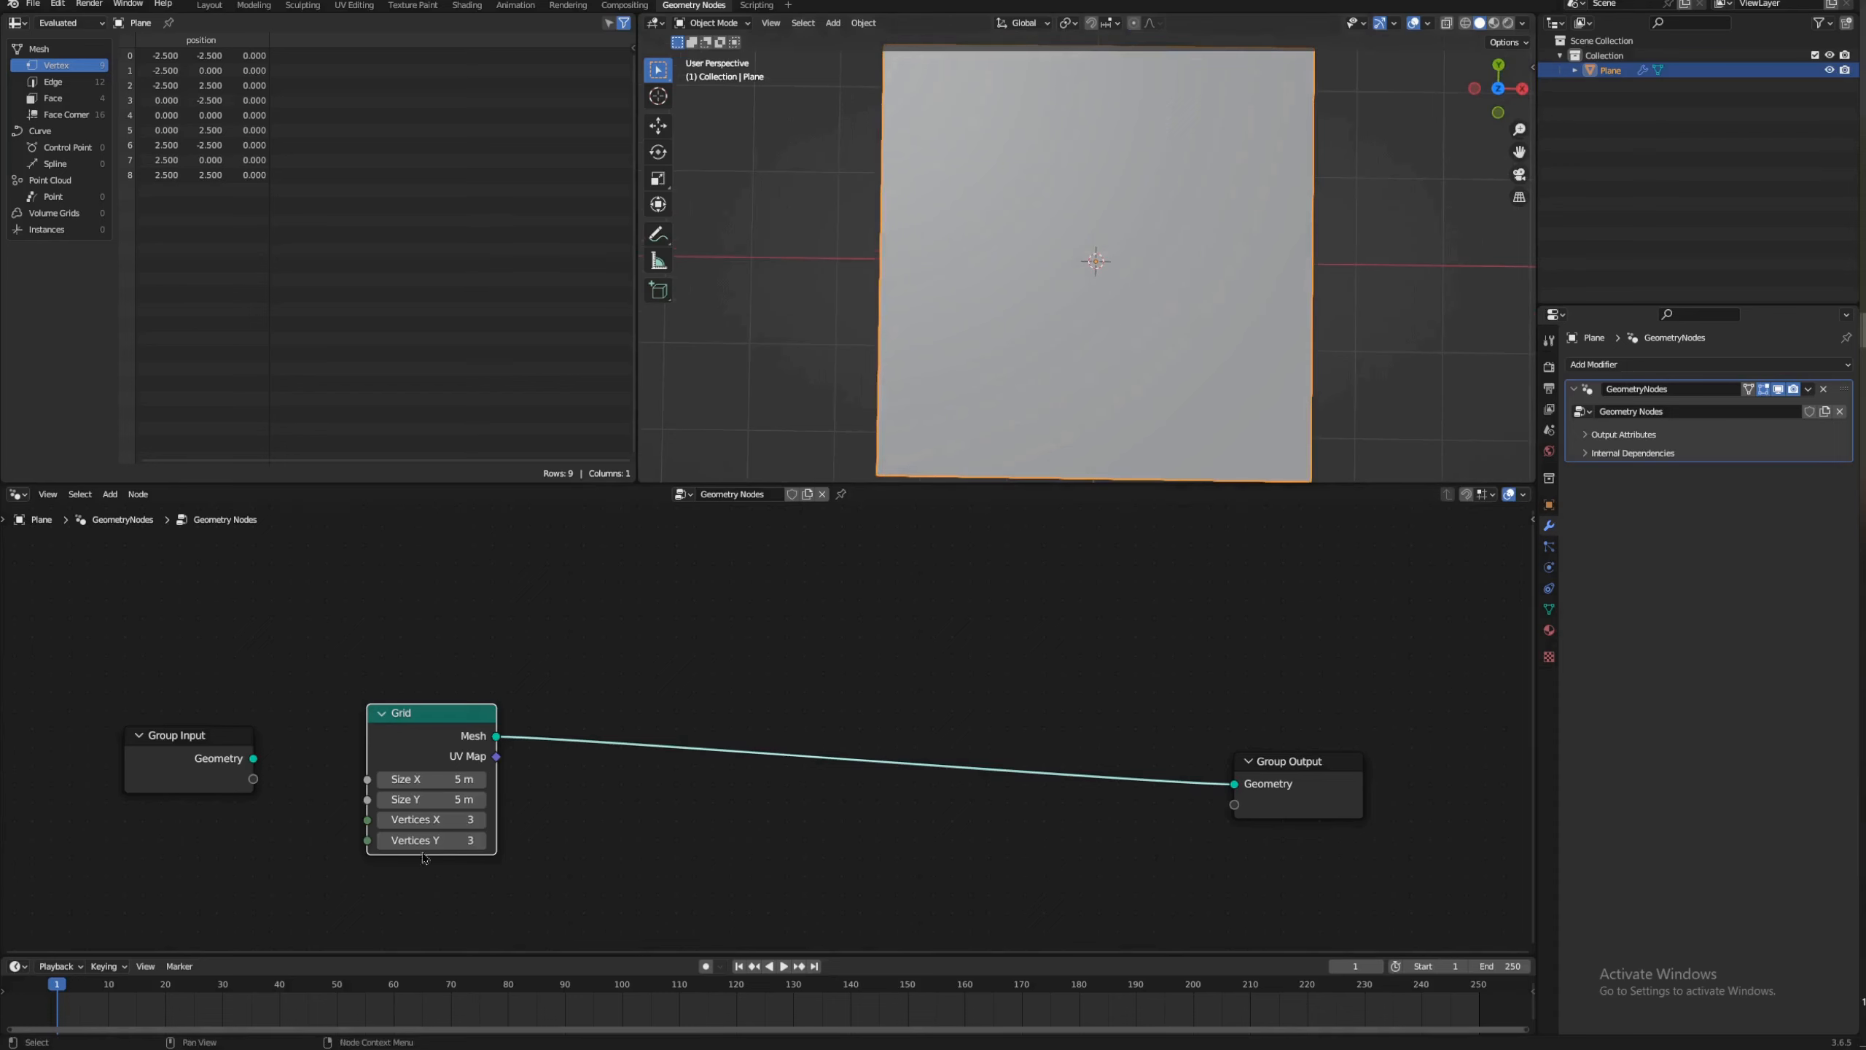
Step: Display the viewport in wireframe shading and set the Grid node's Vertices X and Vertices Y to 500
left_click_drag(432, 840, 432, 819)
key("Return")
left_click(1465, 23)
scroll(1071, 283, "up", 4)
scroll(1070, 275, "down", 4)
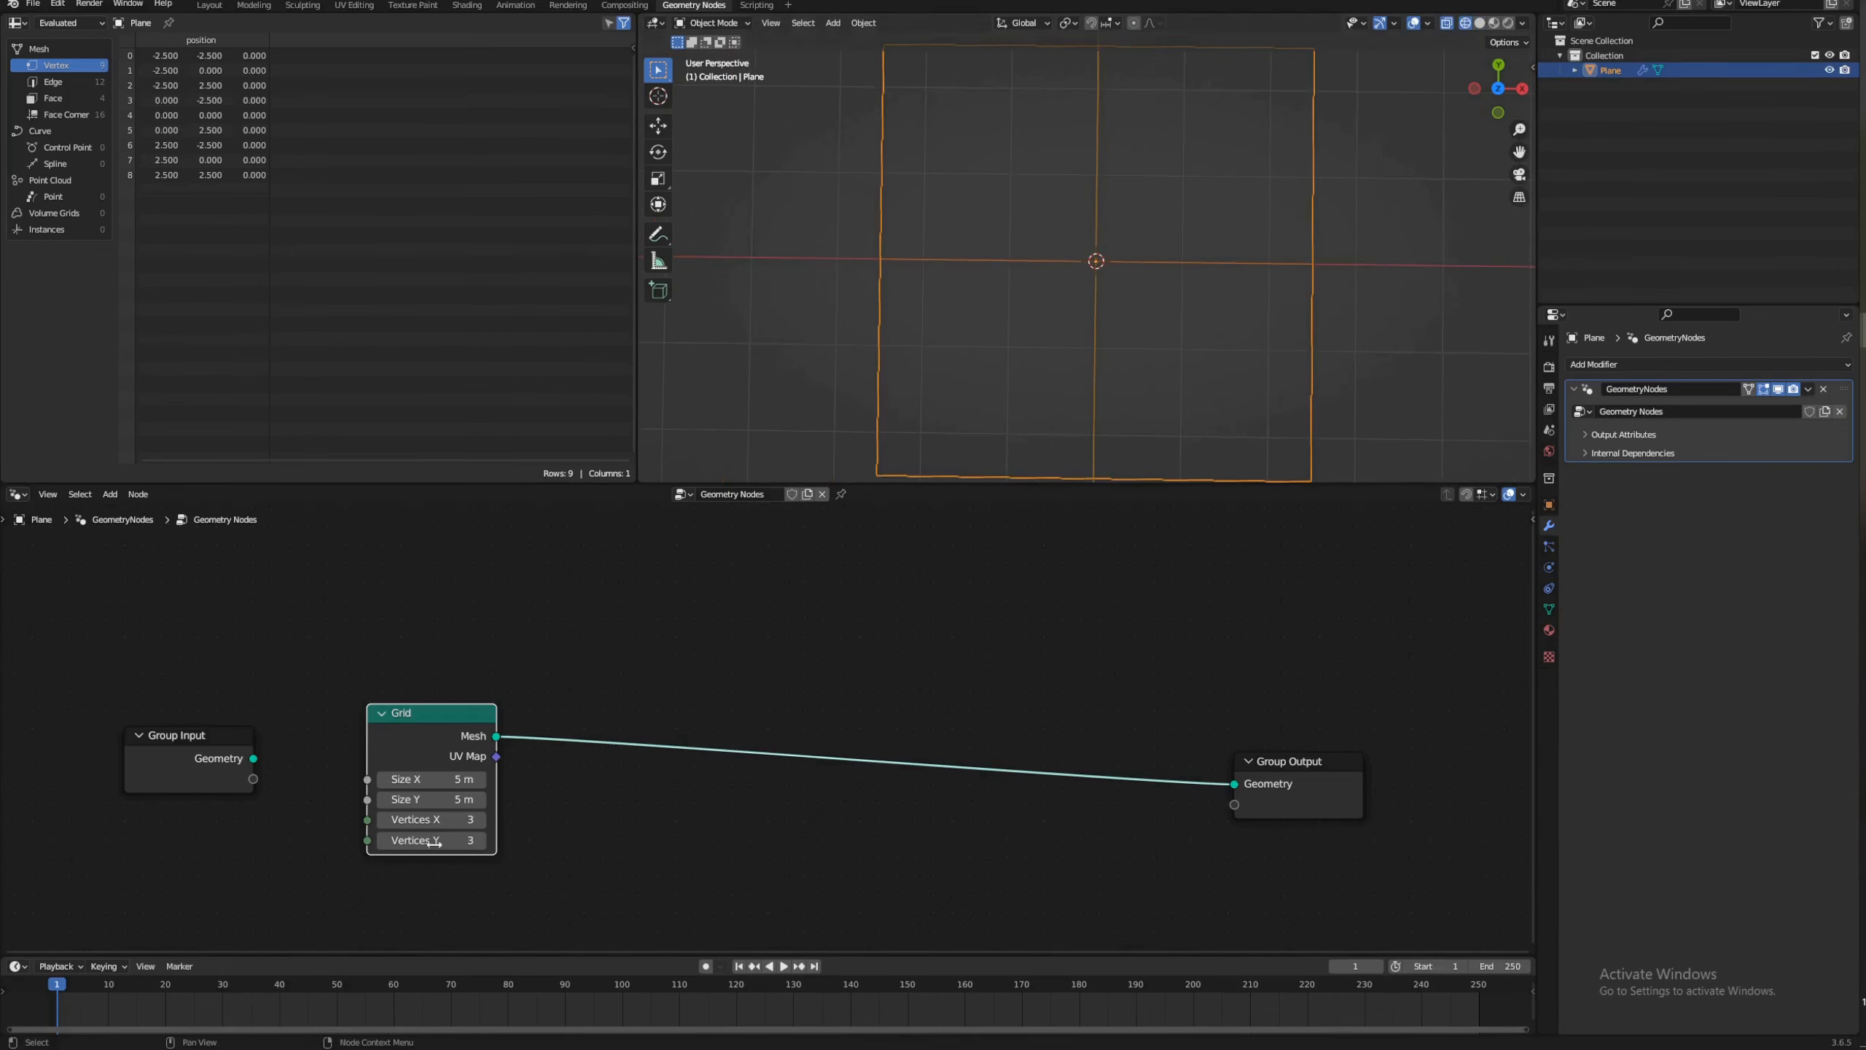
left_click_drag(439, 844, 439, 820)
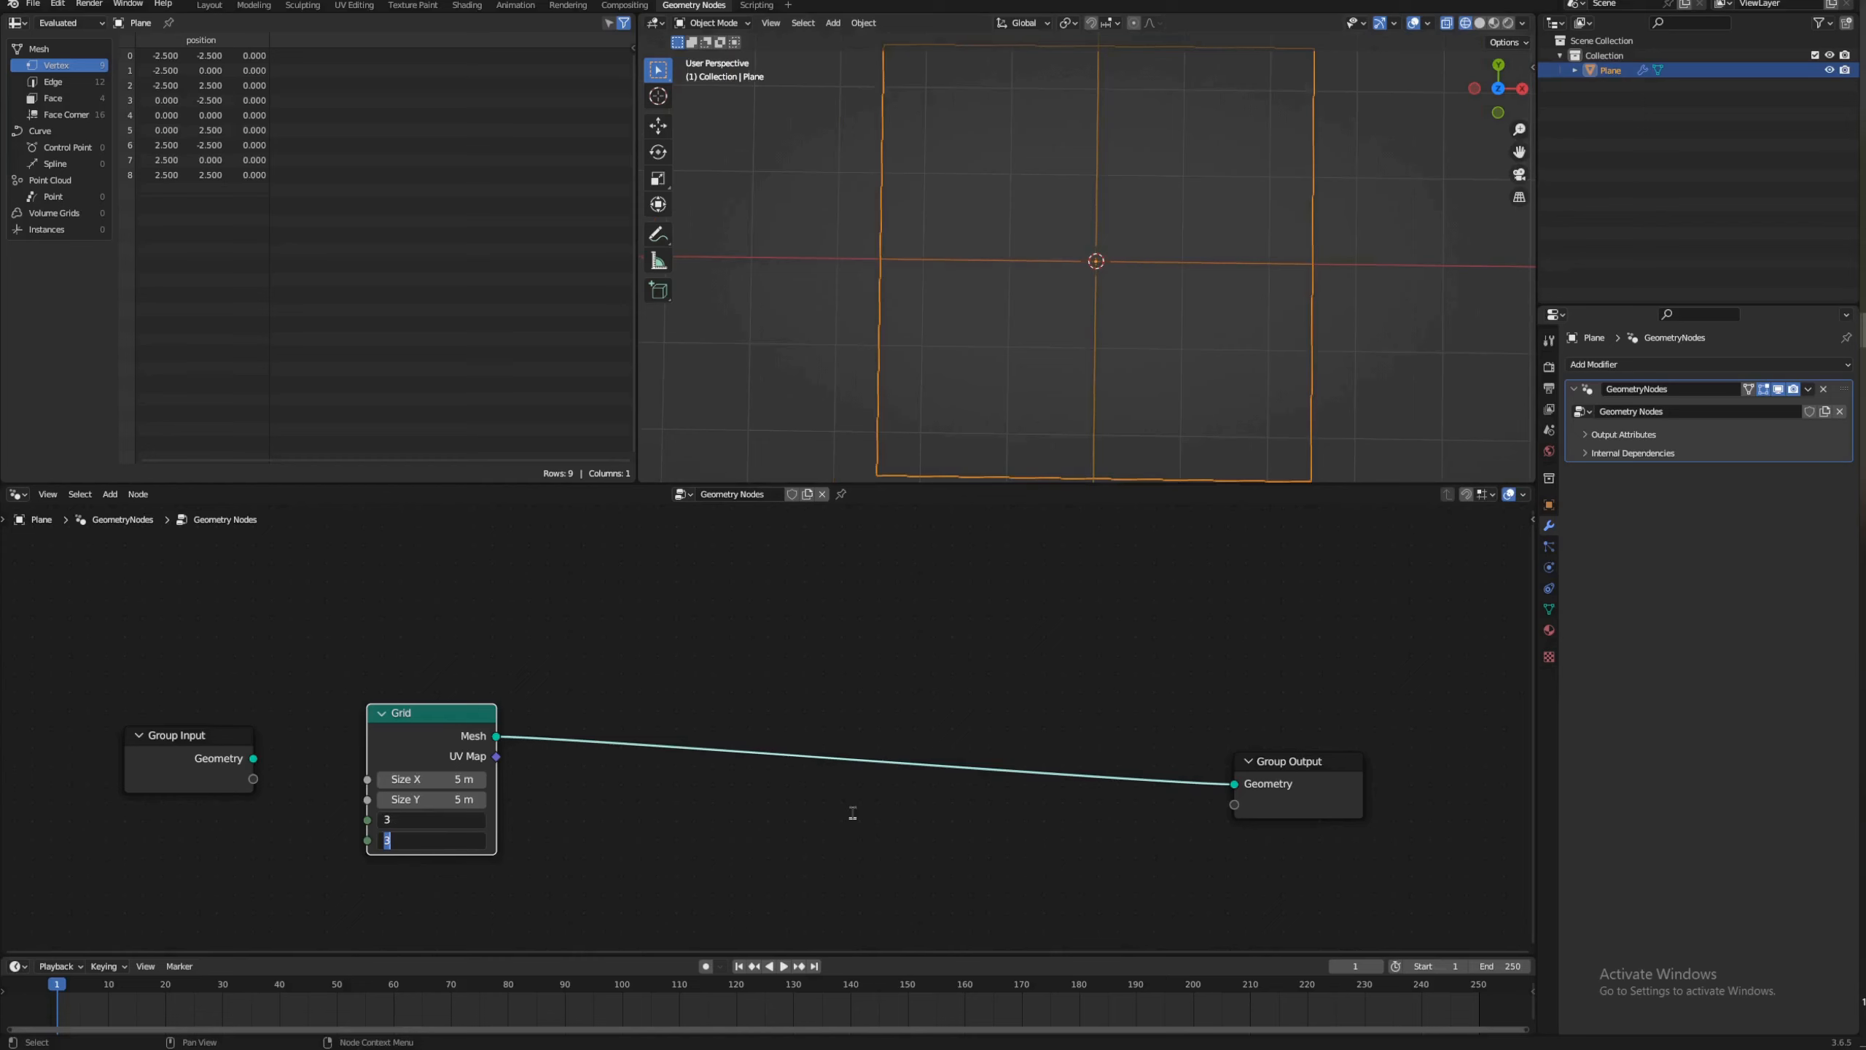
type("500")
key("Return")
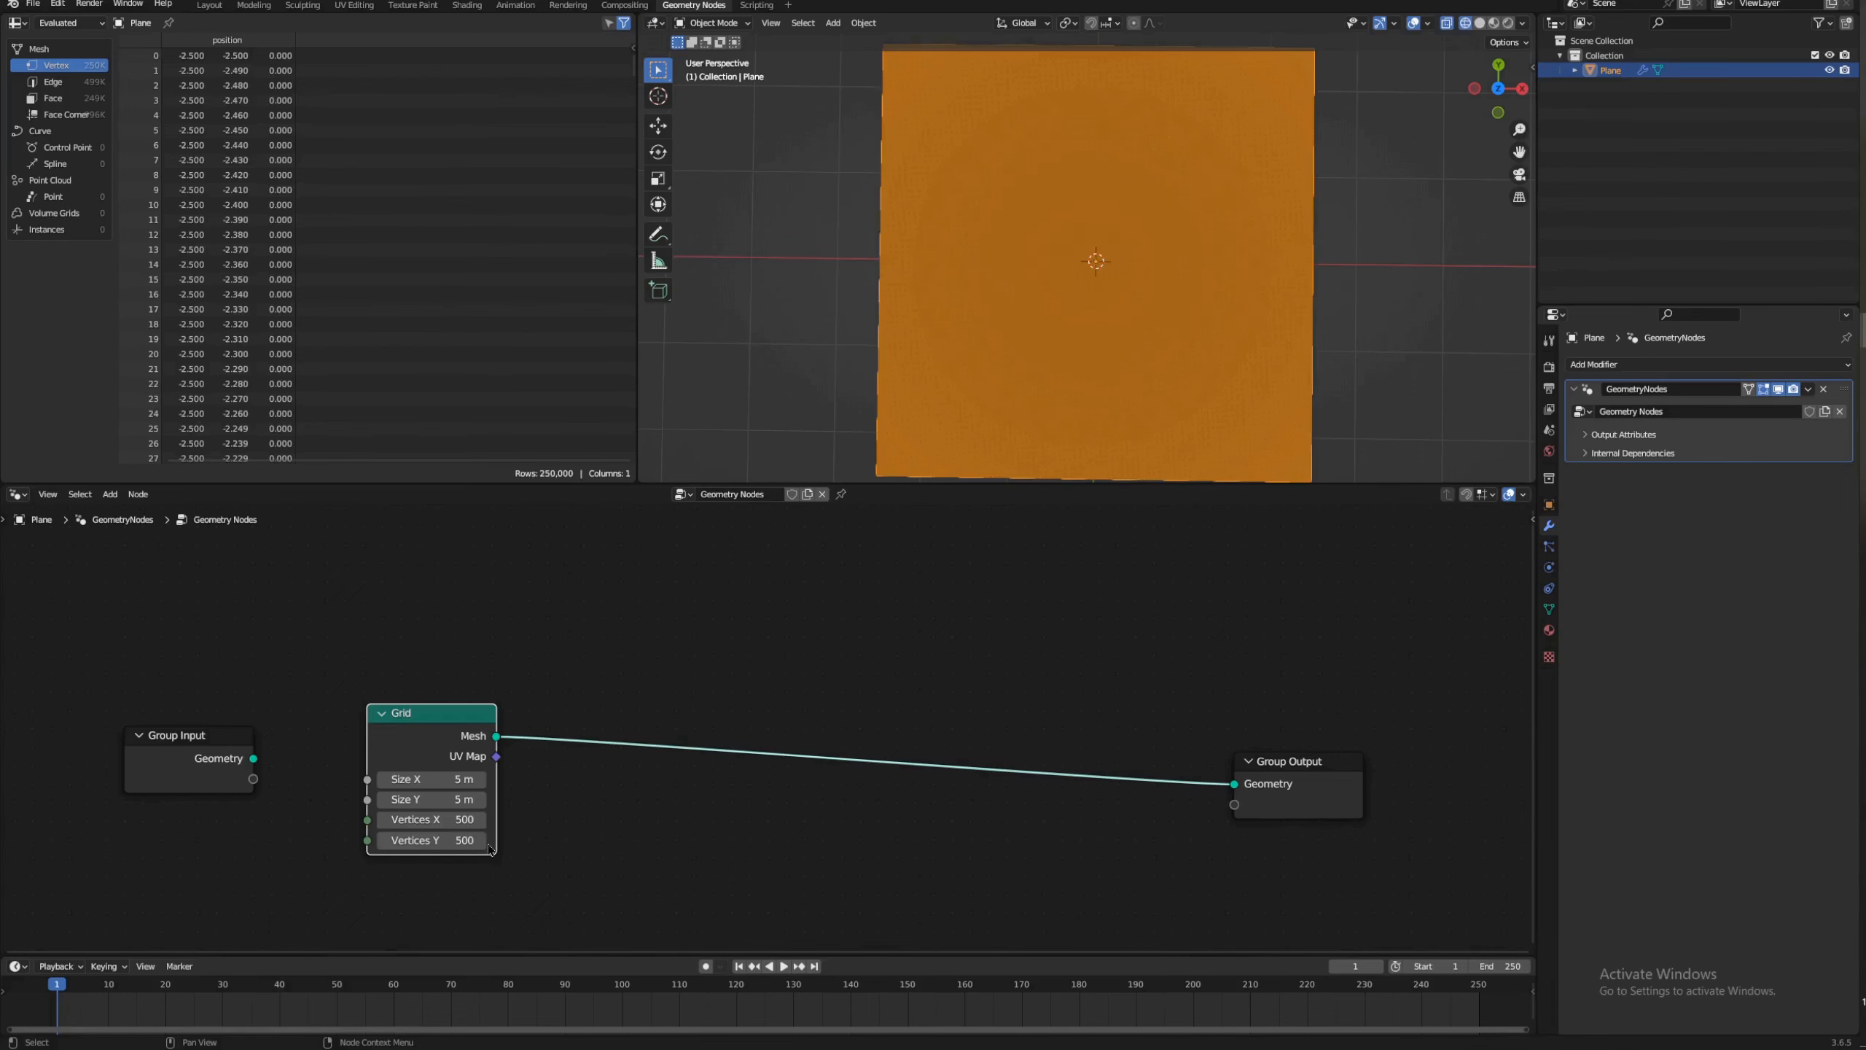
Step: Examine the density of the grid's wireframe up close and across the whole plane
scroll(1134, 231, "up", 5)
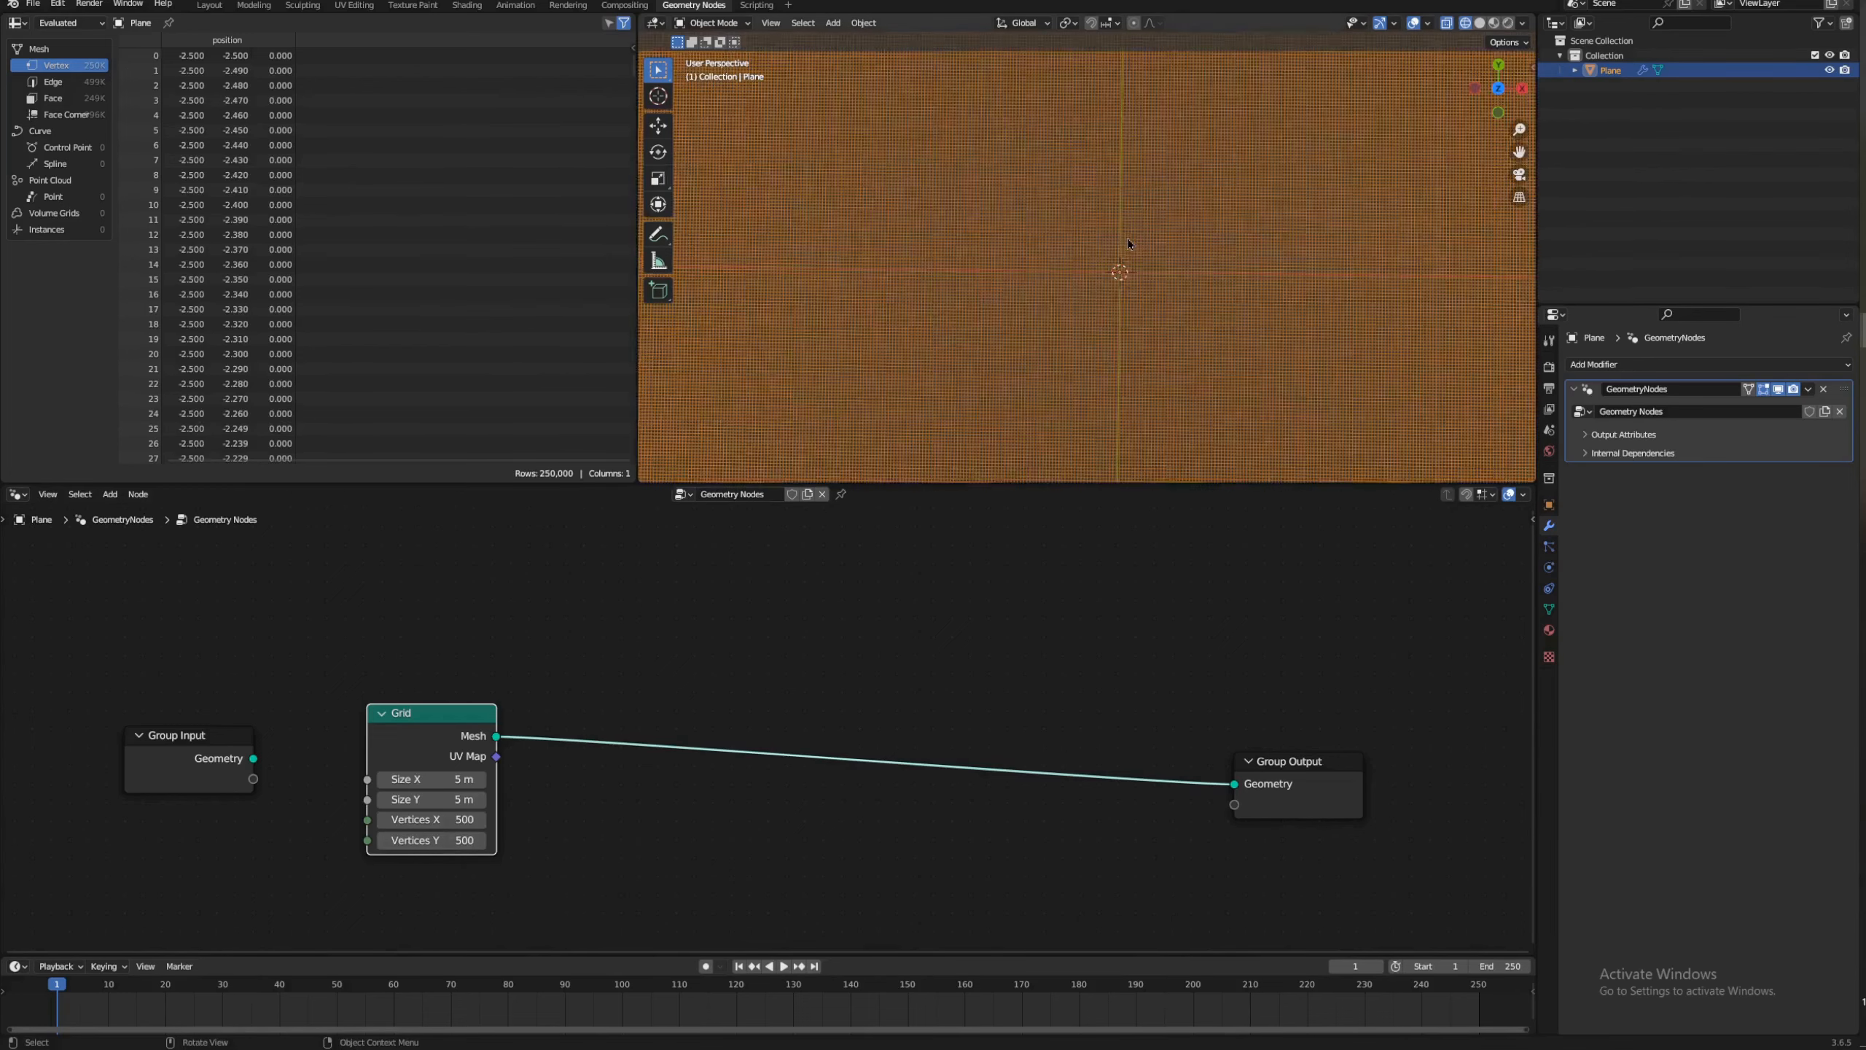
scroll(1037, 341, "up", 4)
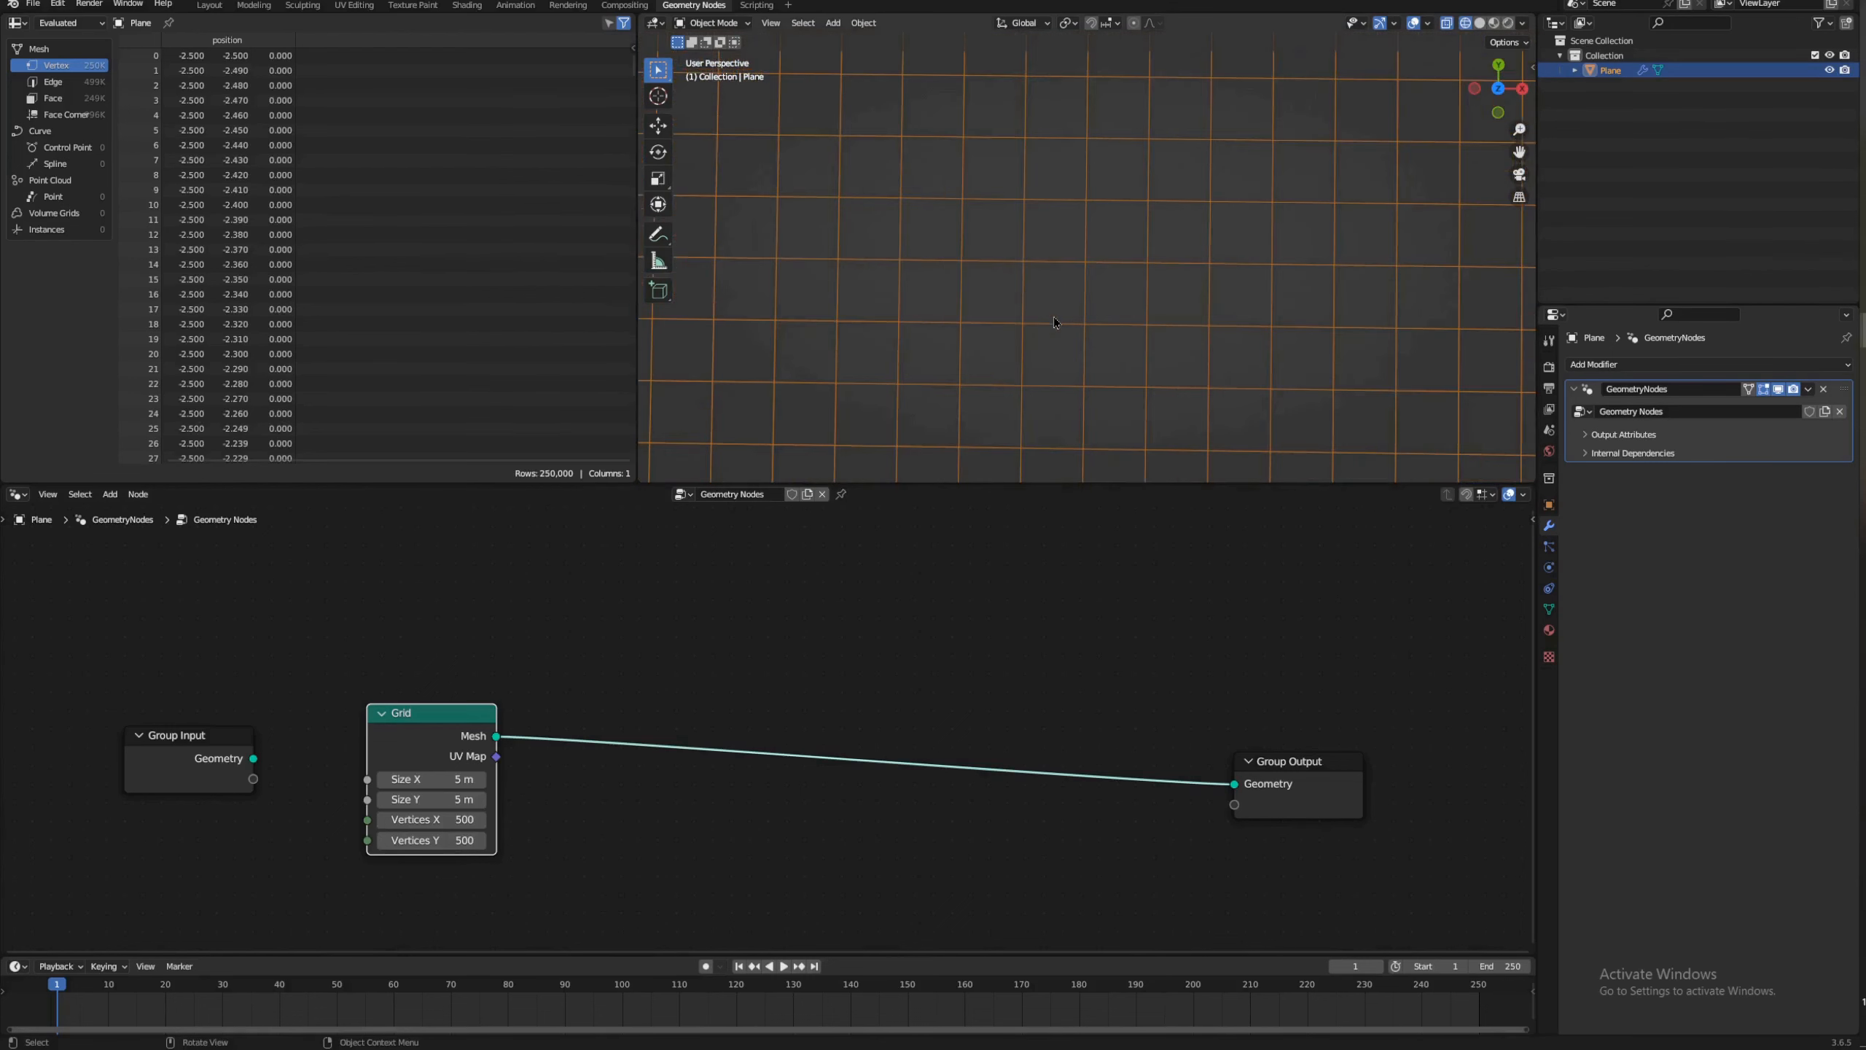
scroll(1053, 317, "down", 5)
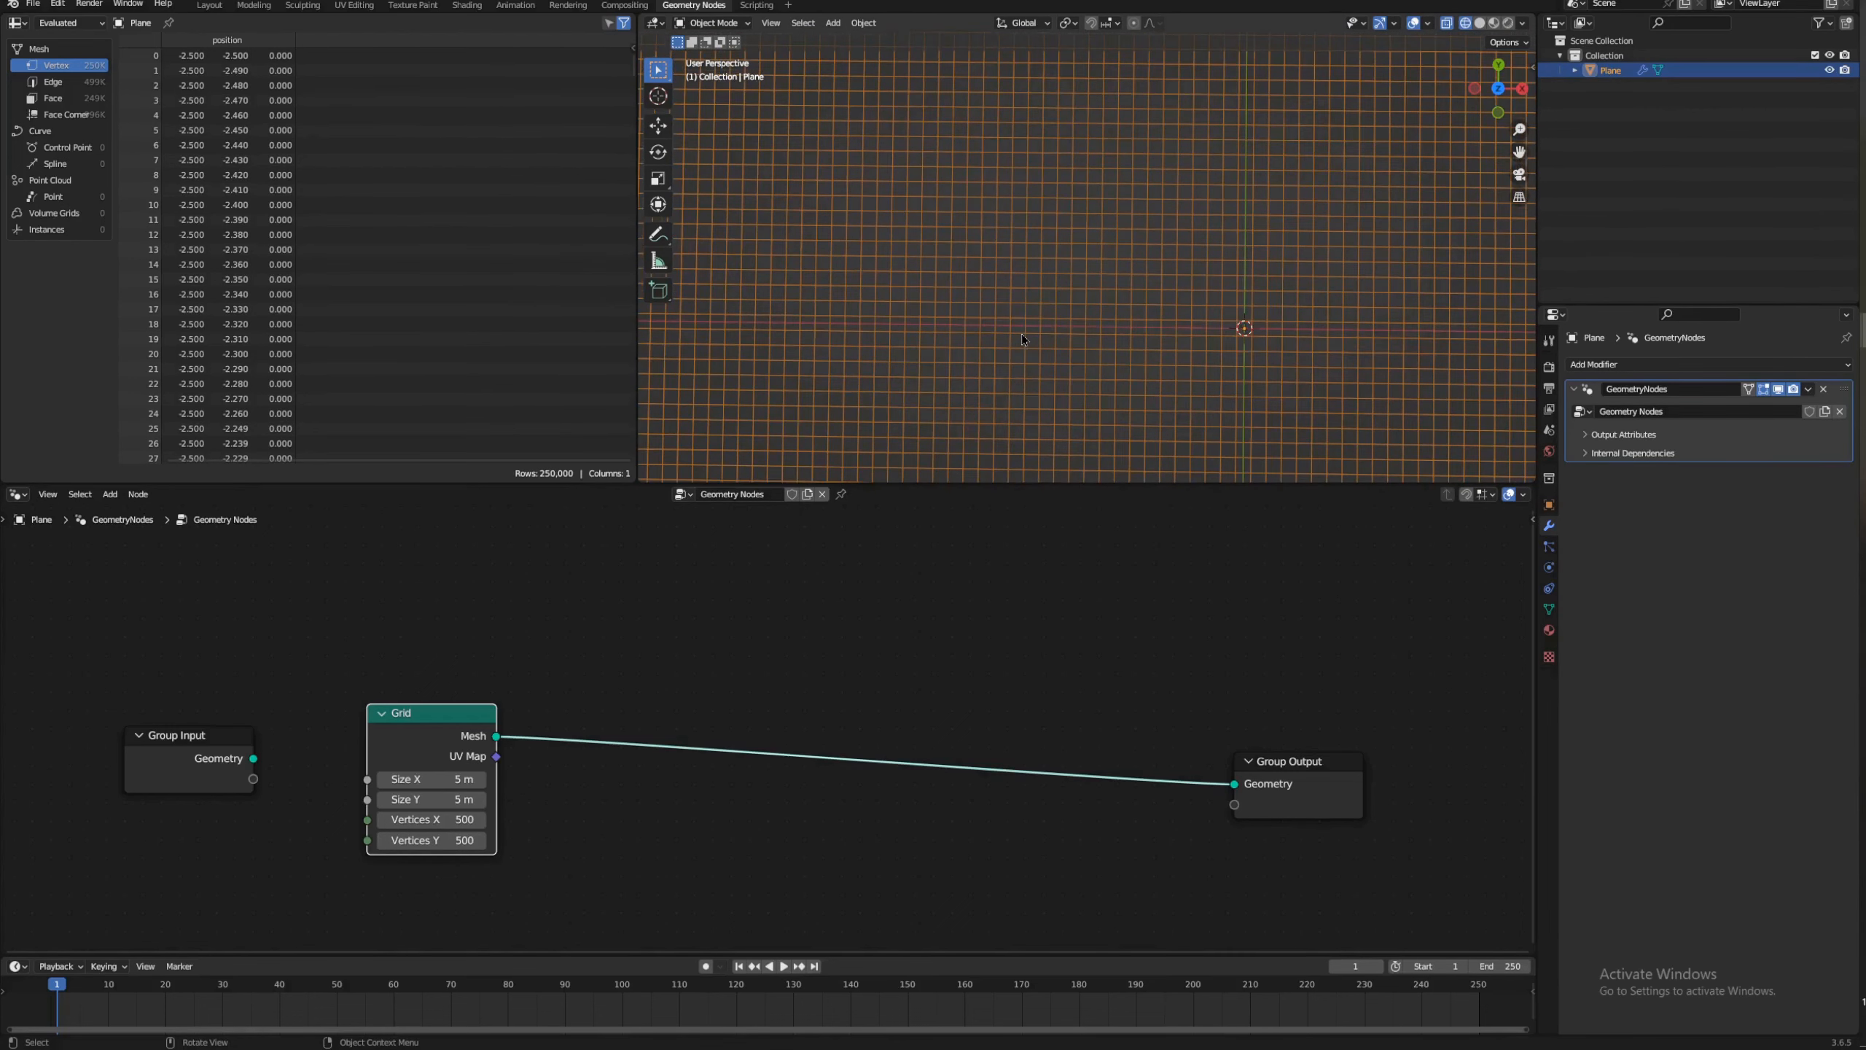
scroll(1022, 339, "down", 2)
scroll(1022, 339, "down", 2)
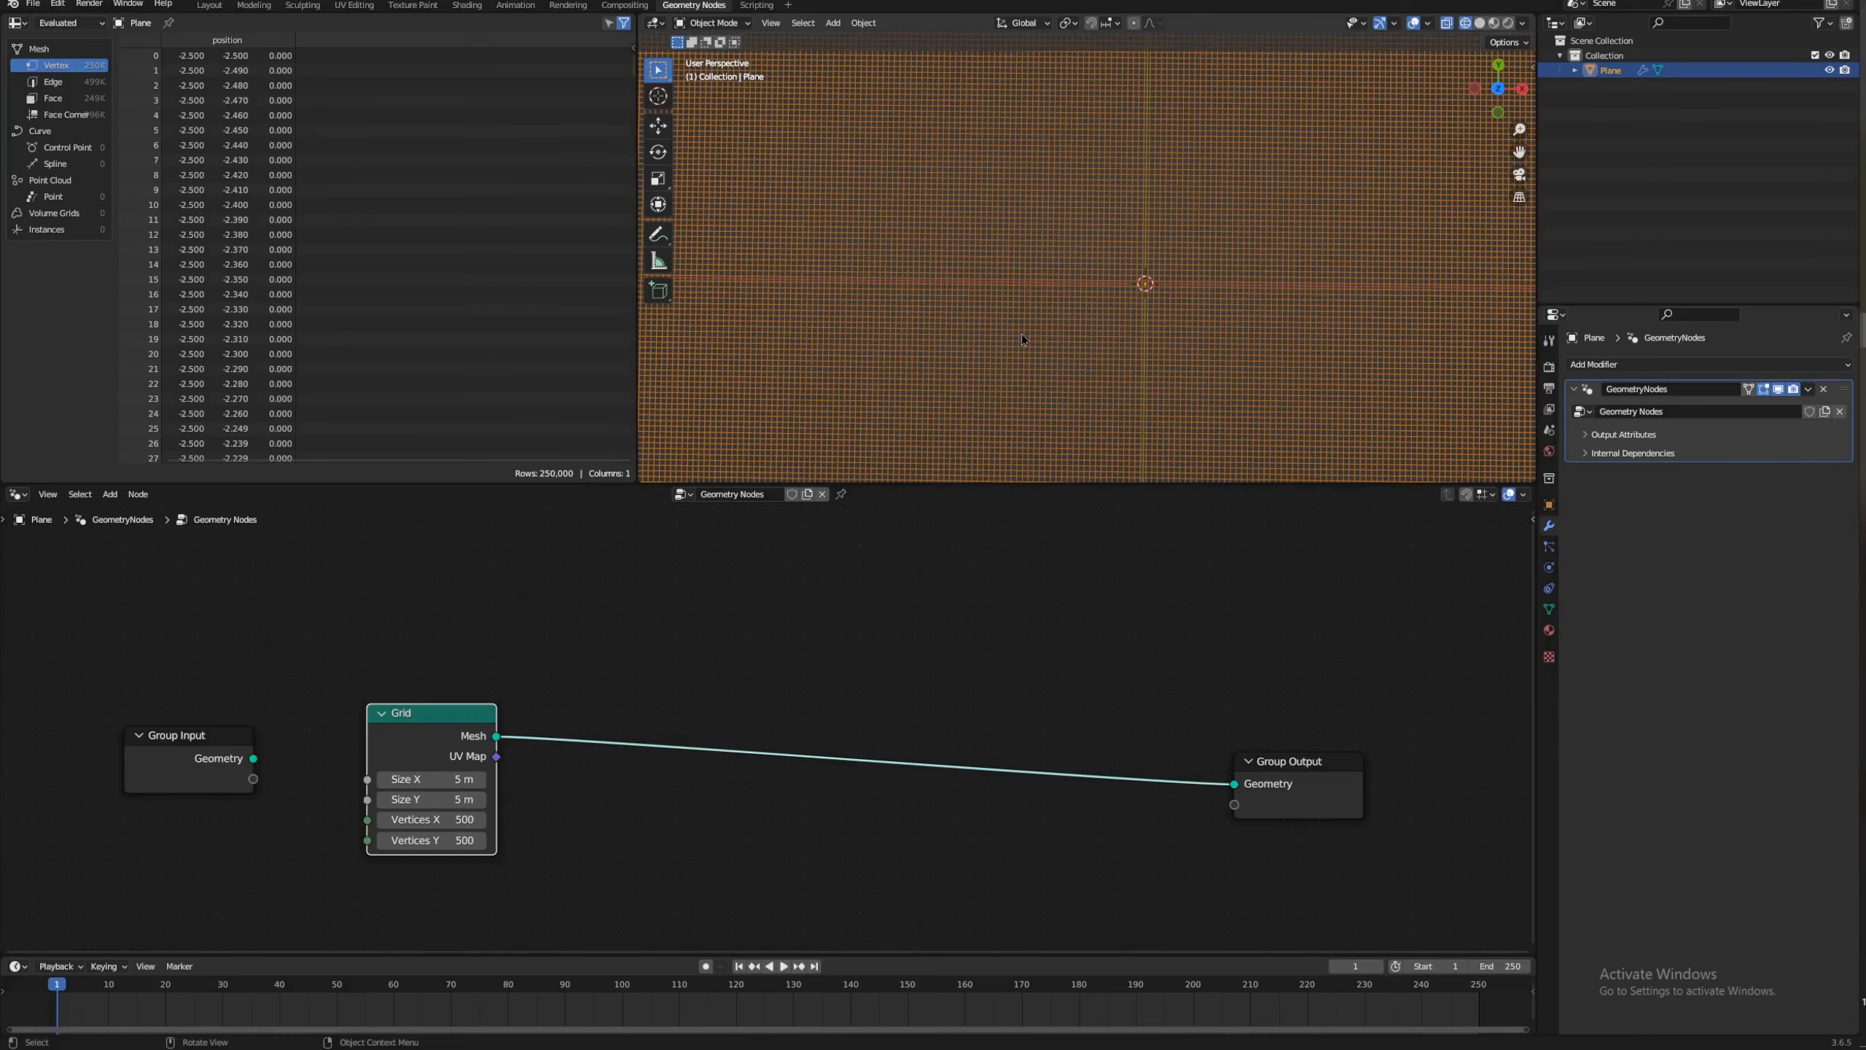
scroll(1022, 339, "down", 5)
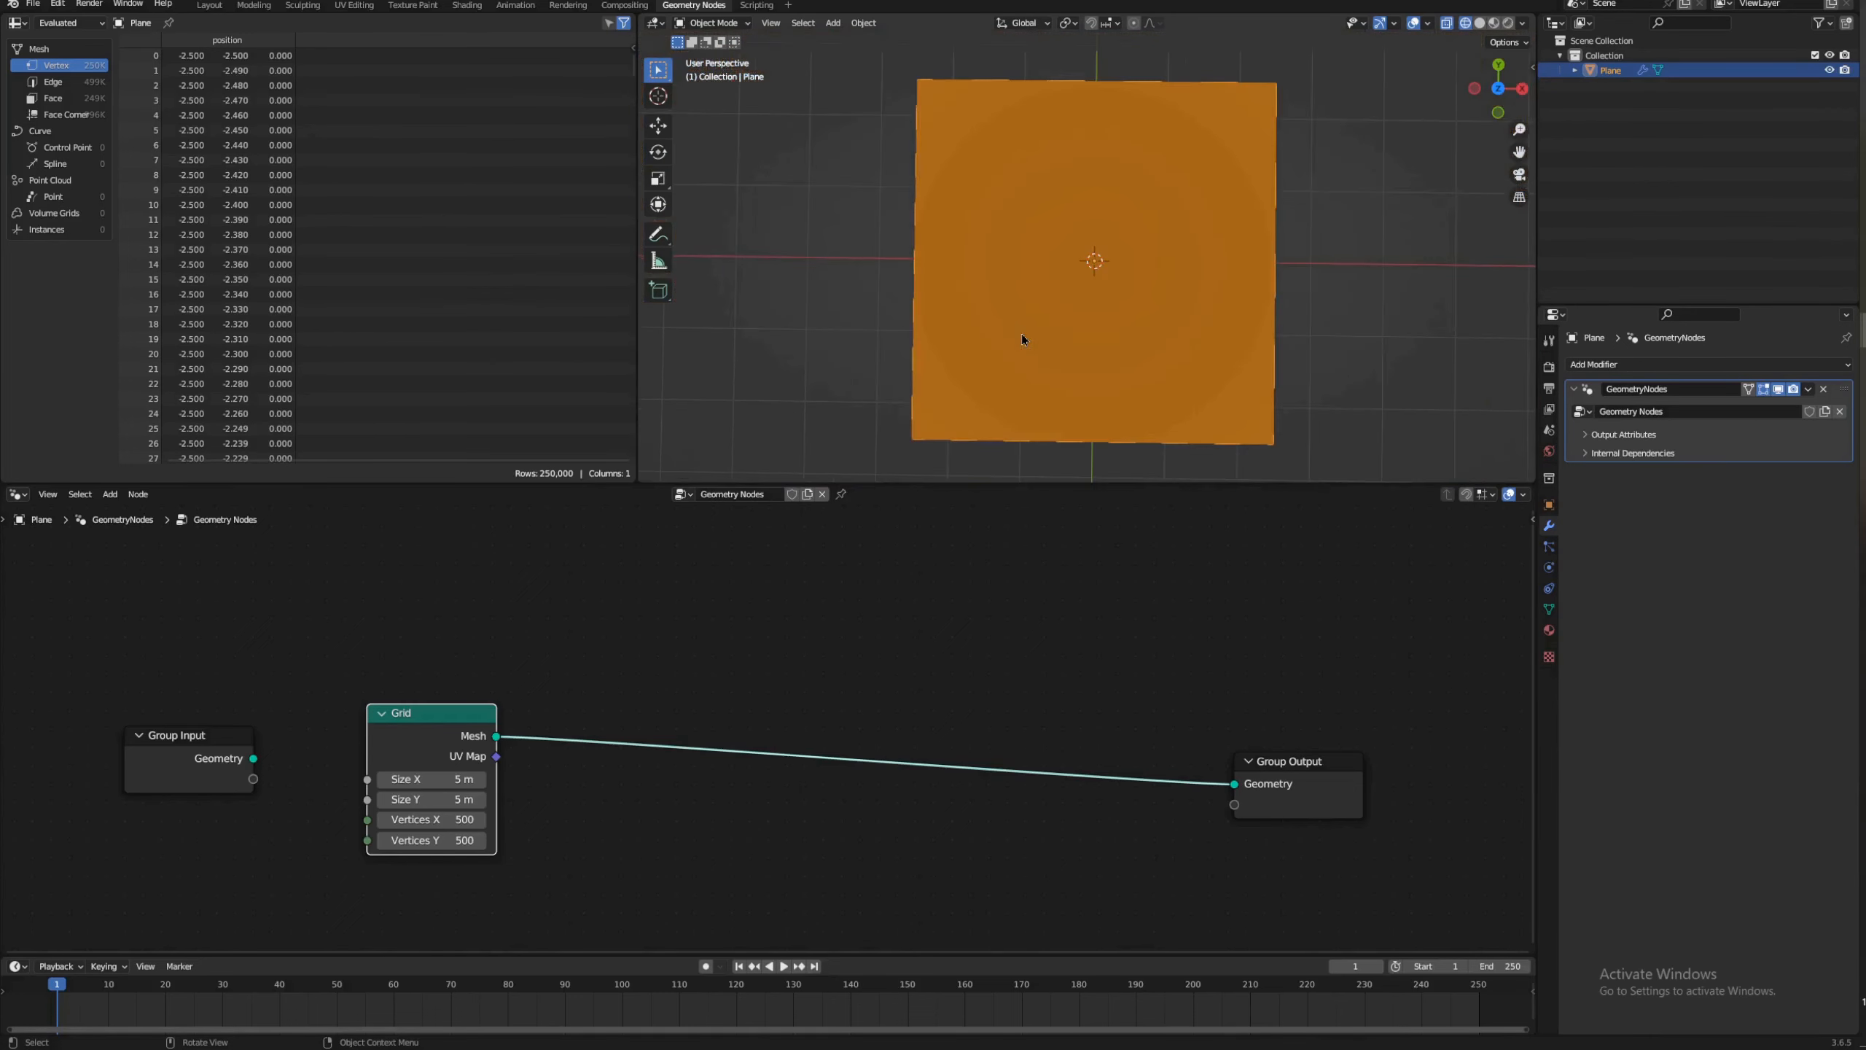
middle_click_drag(1026, 382, 1084, 353)
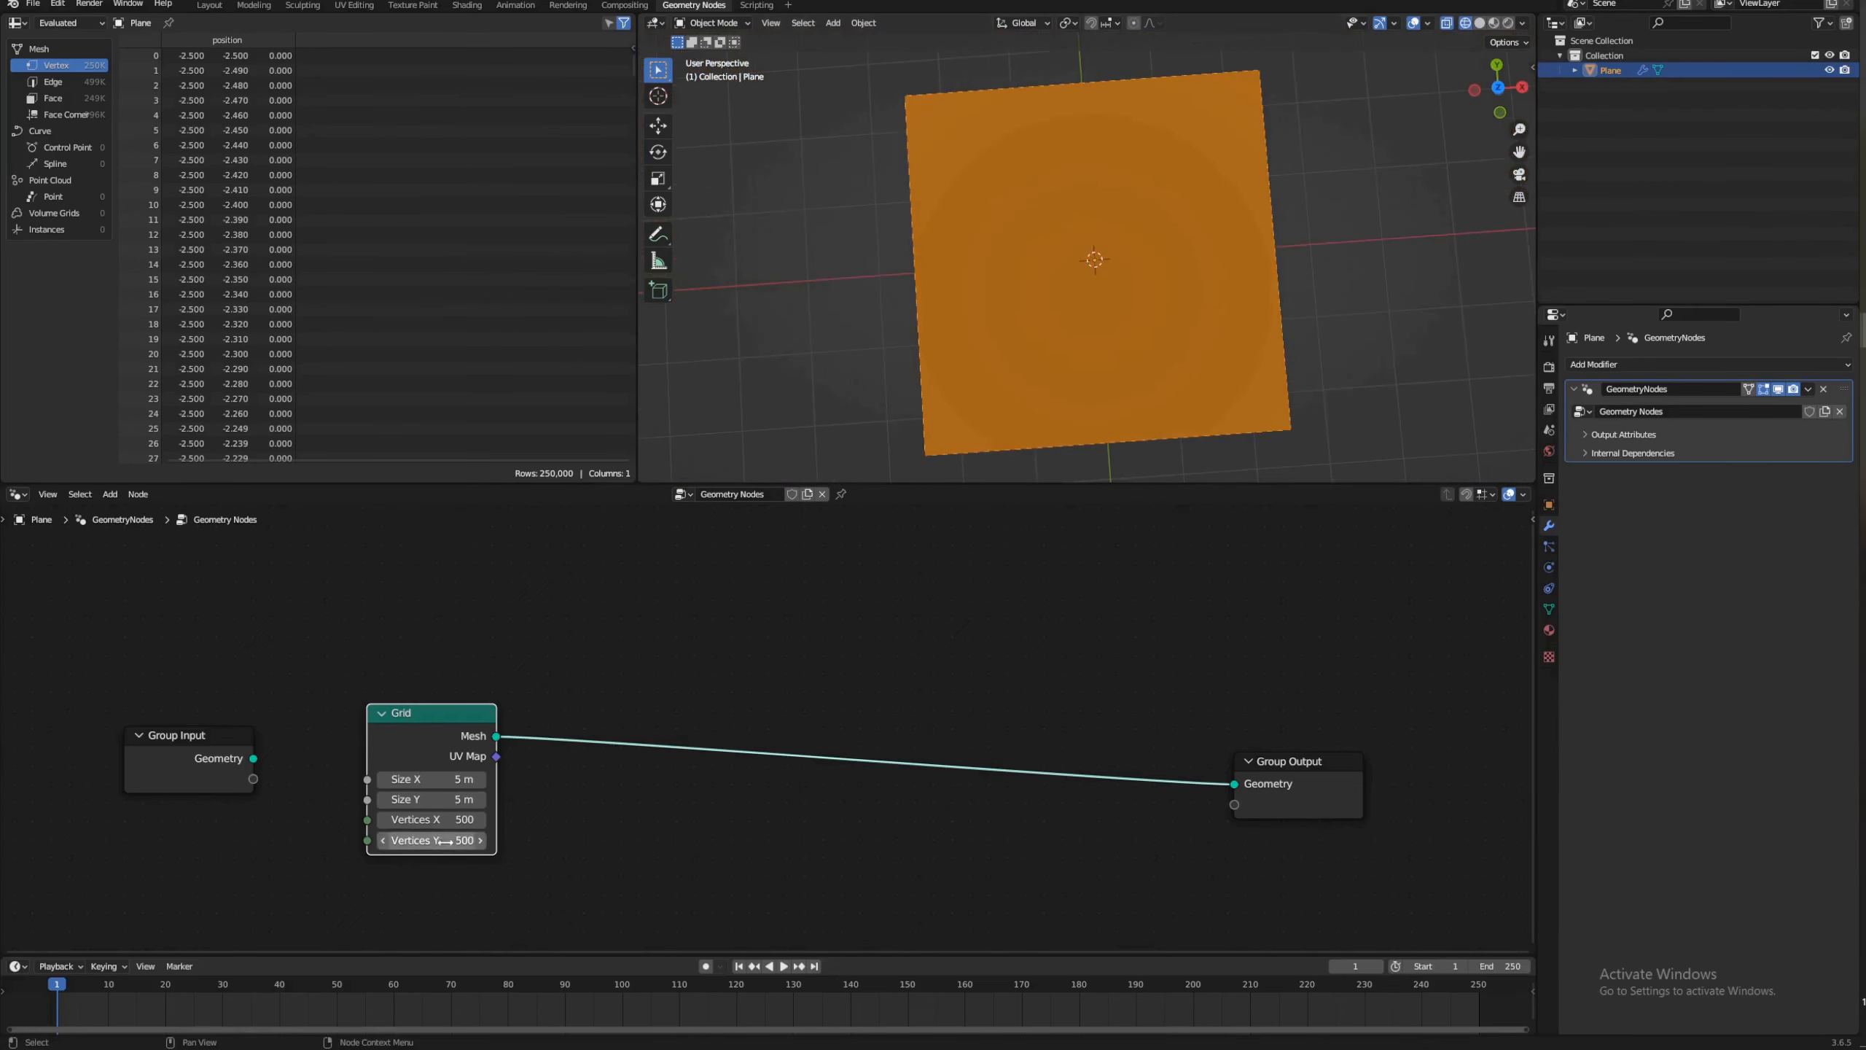
left_click_drag(448, 844, 449, 821)
left_click(623, 842)
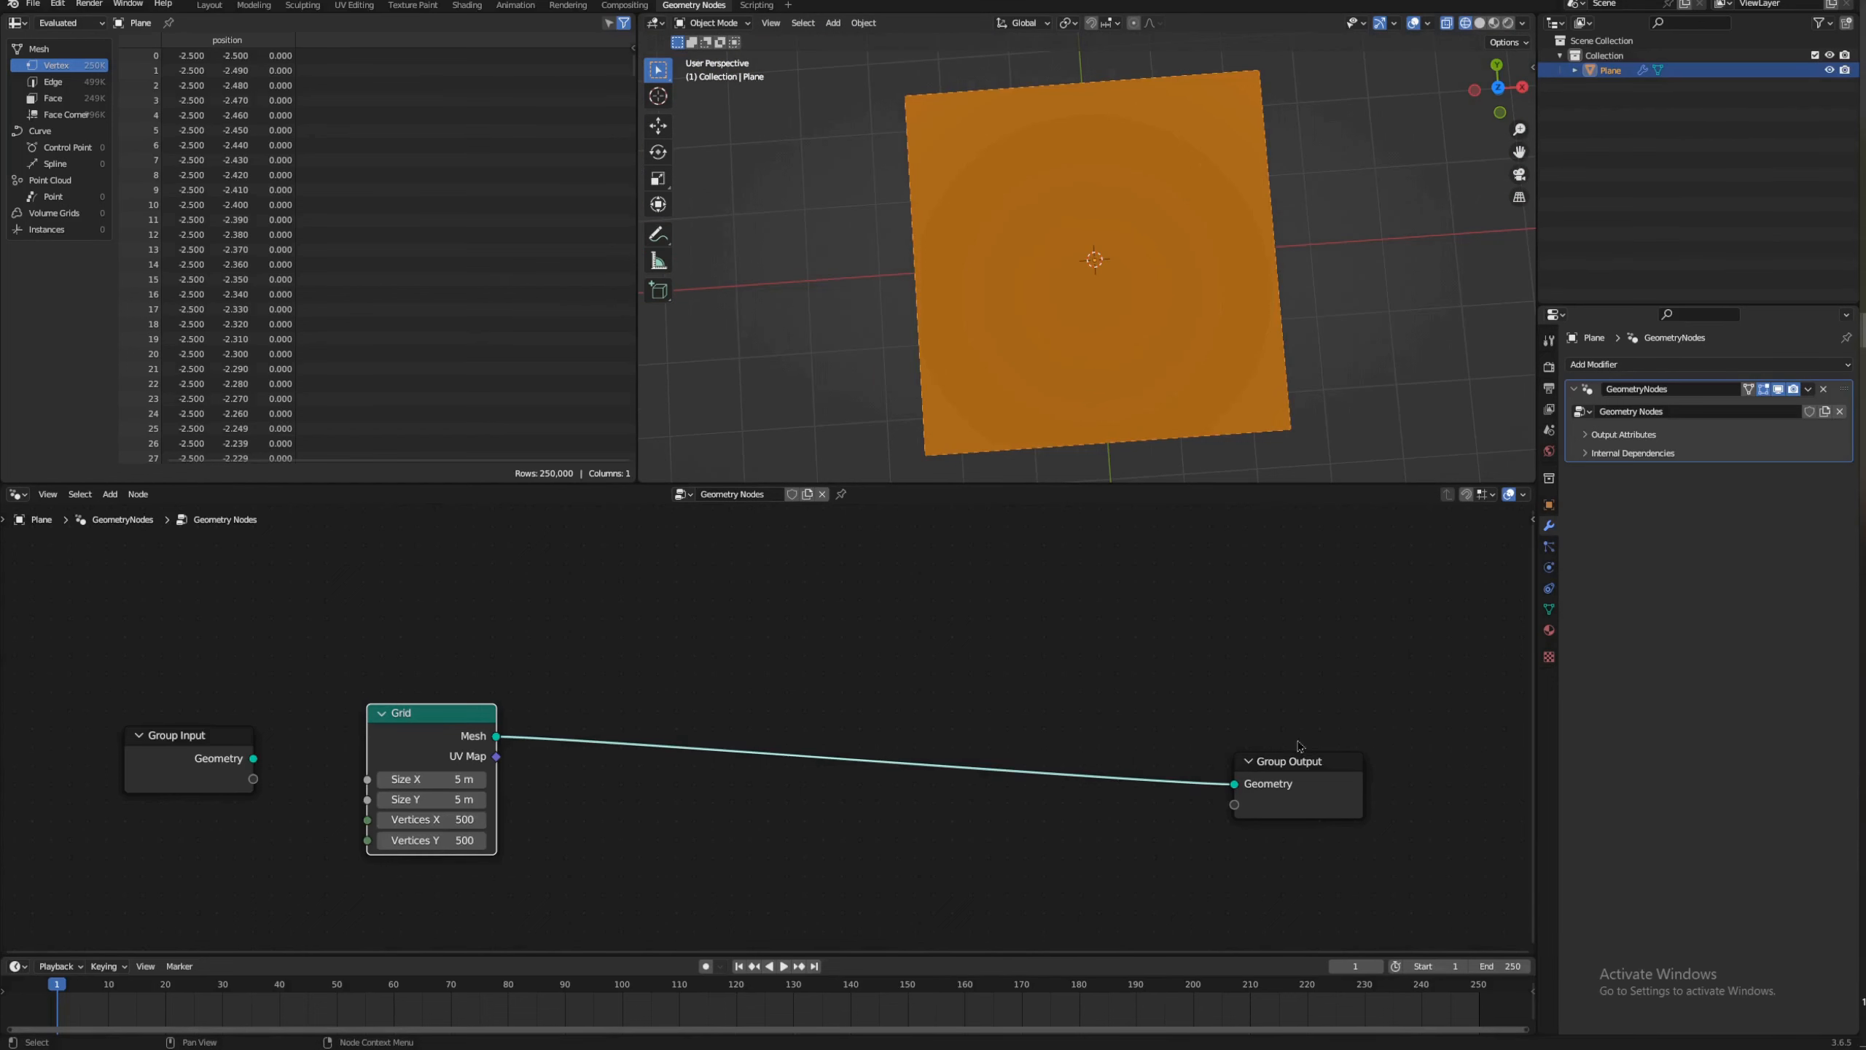
Step: Align the Group Output node level with the Grid node and view the grid from directly above
left_click_drag(1323, 735, 1358, 707)
left_click_drag(1299, 771, 1344, 722)
scroll(1188, 298, "up", 3)
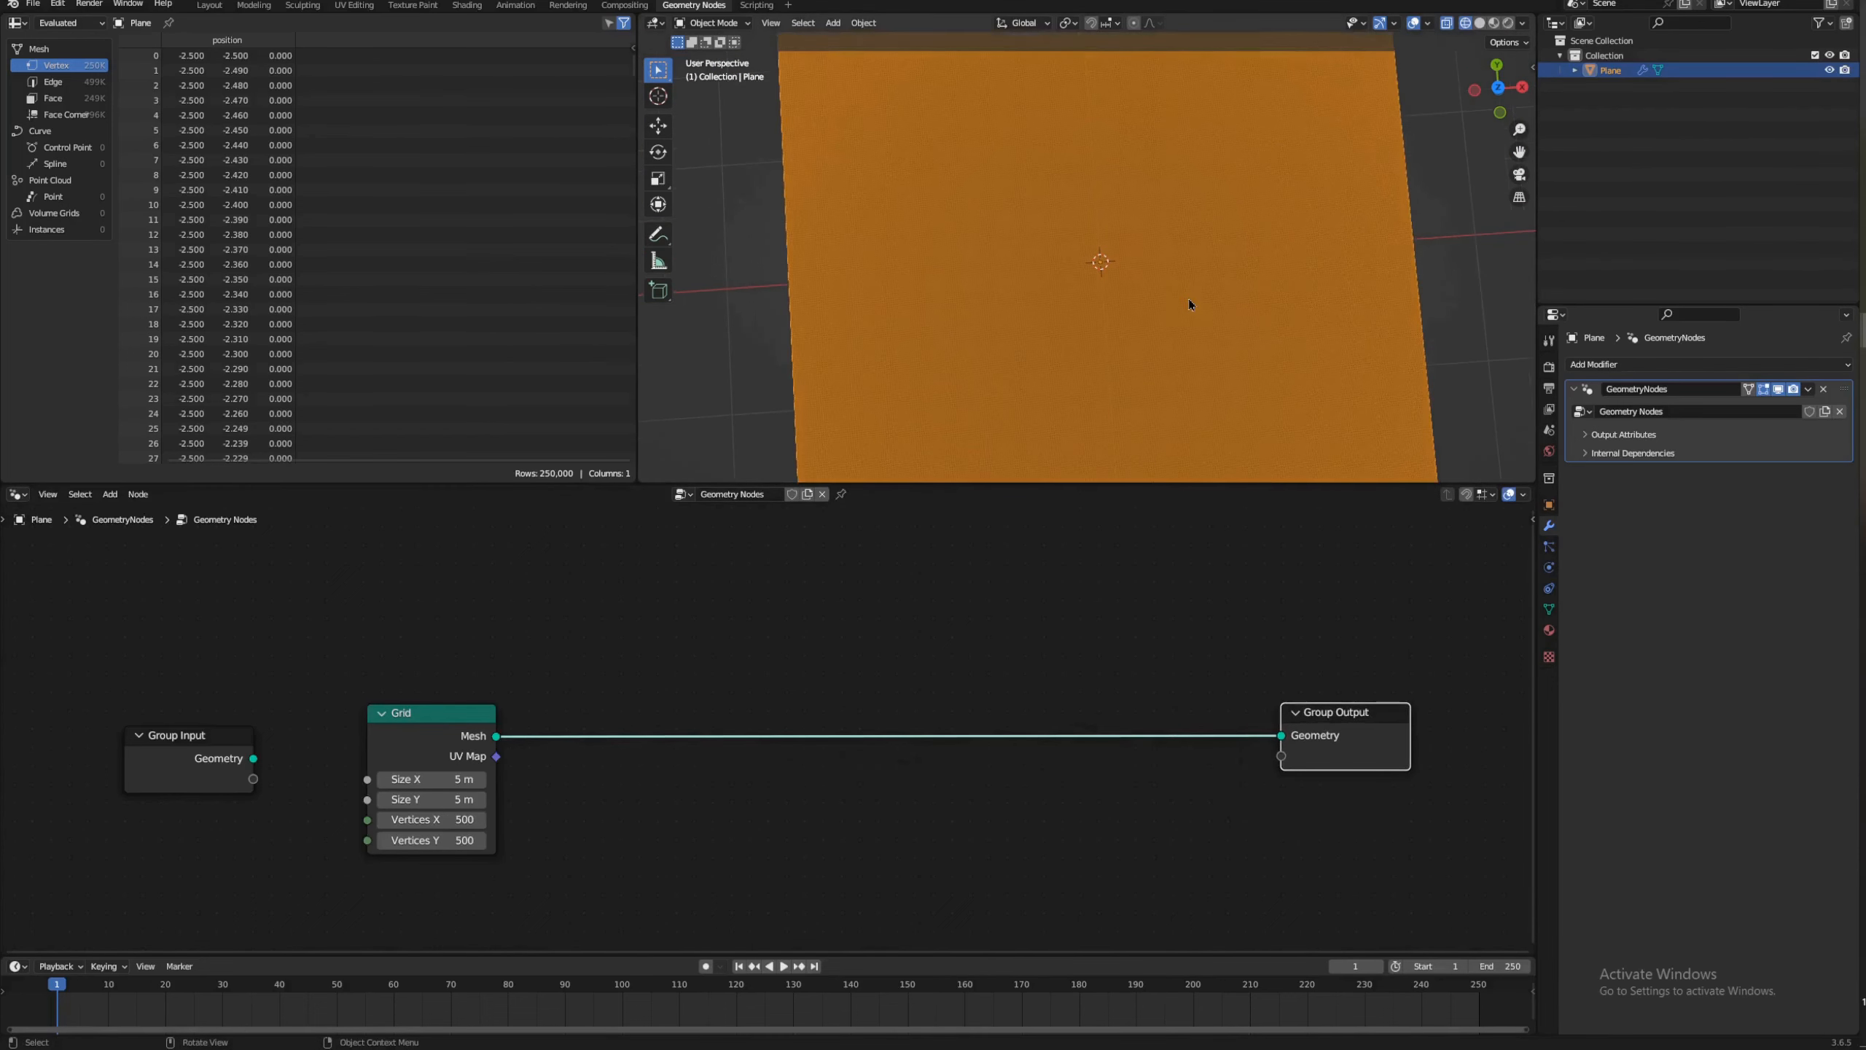
left_click(1499, 88)
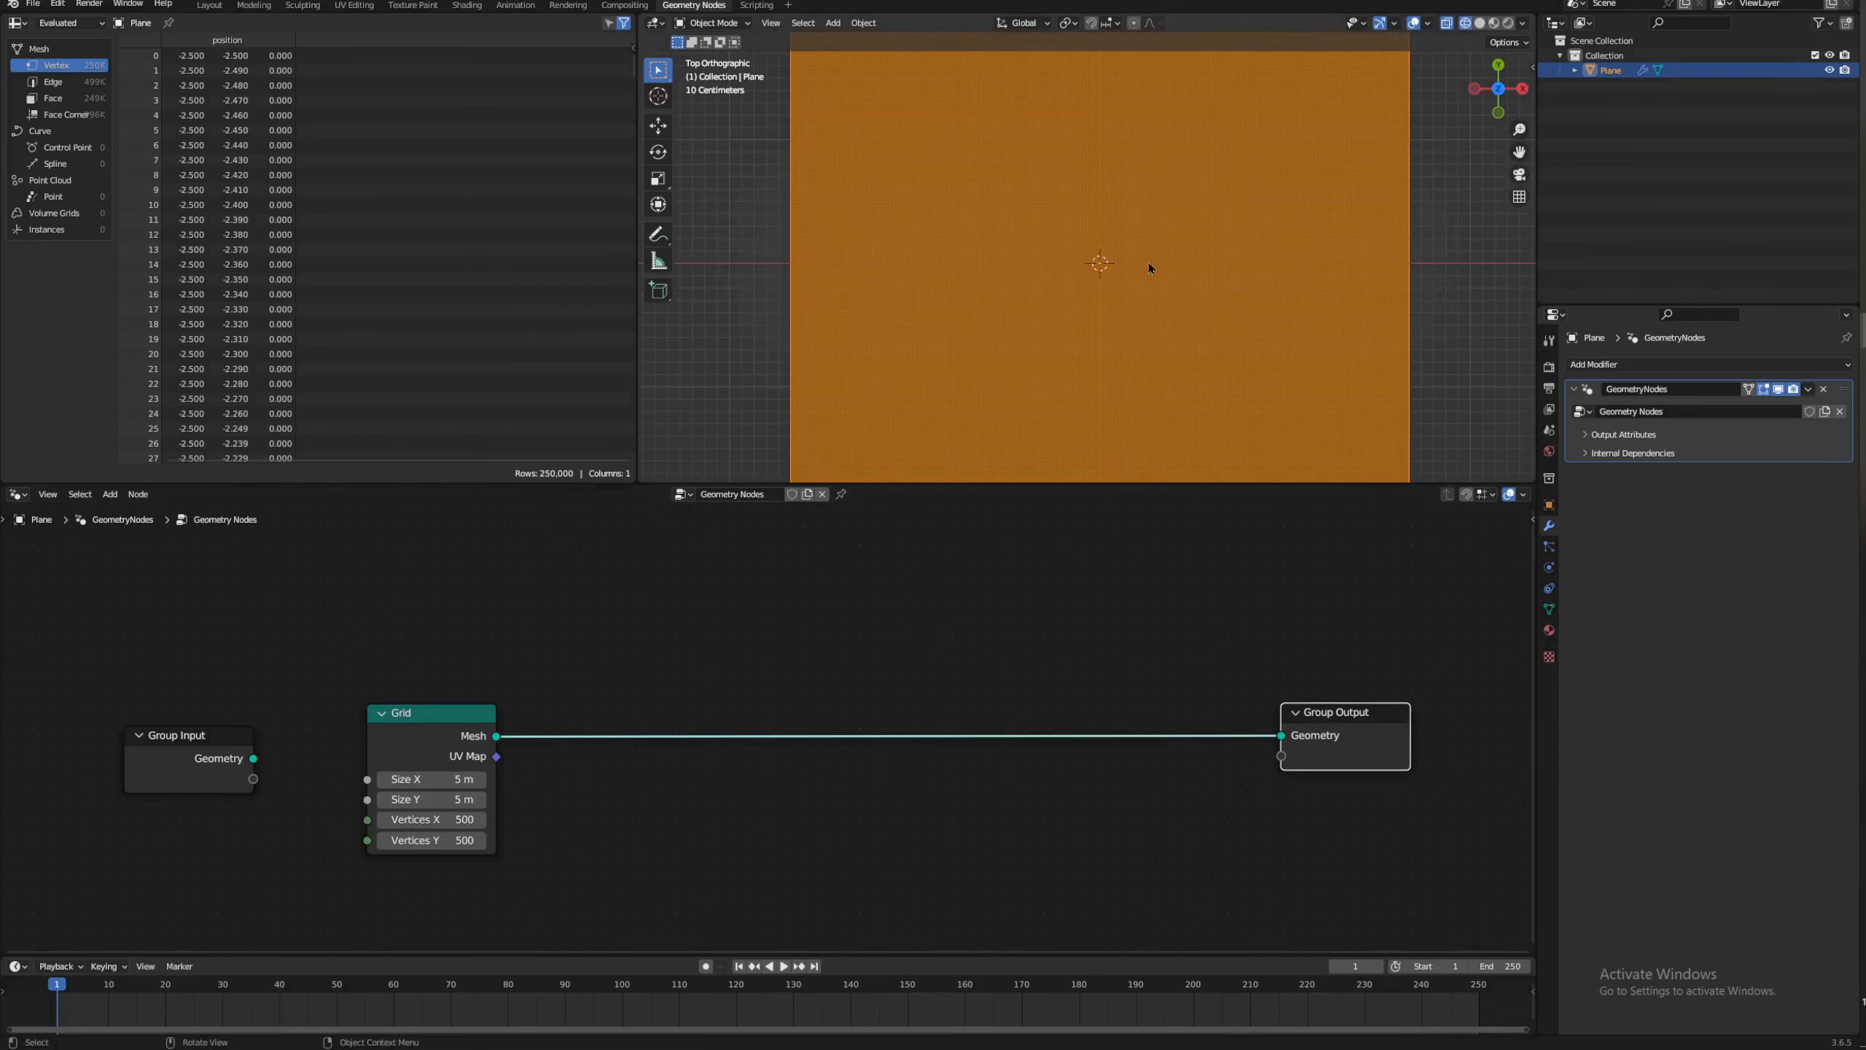
scroll(1149, 262, "down", 1)
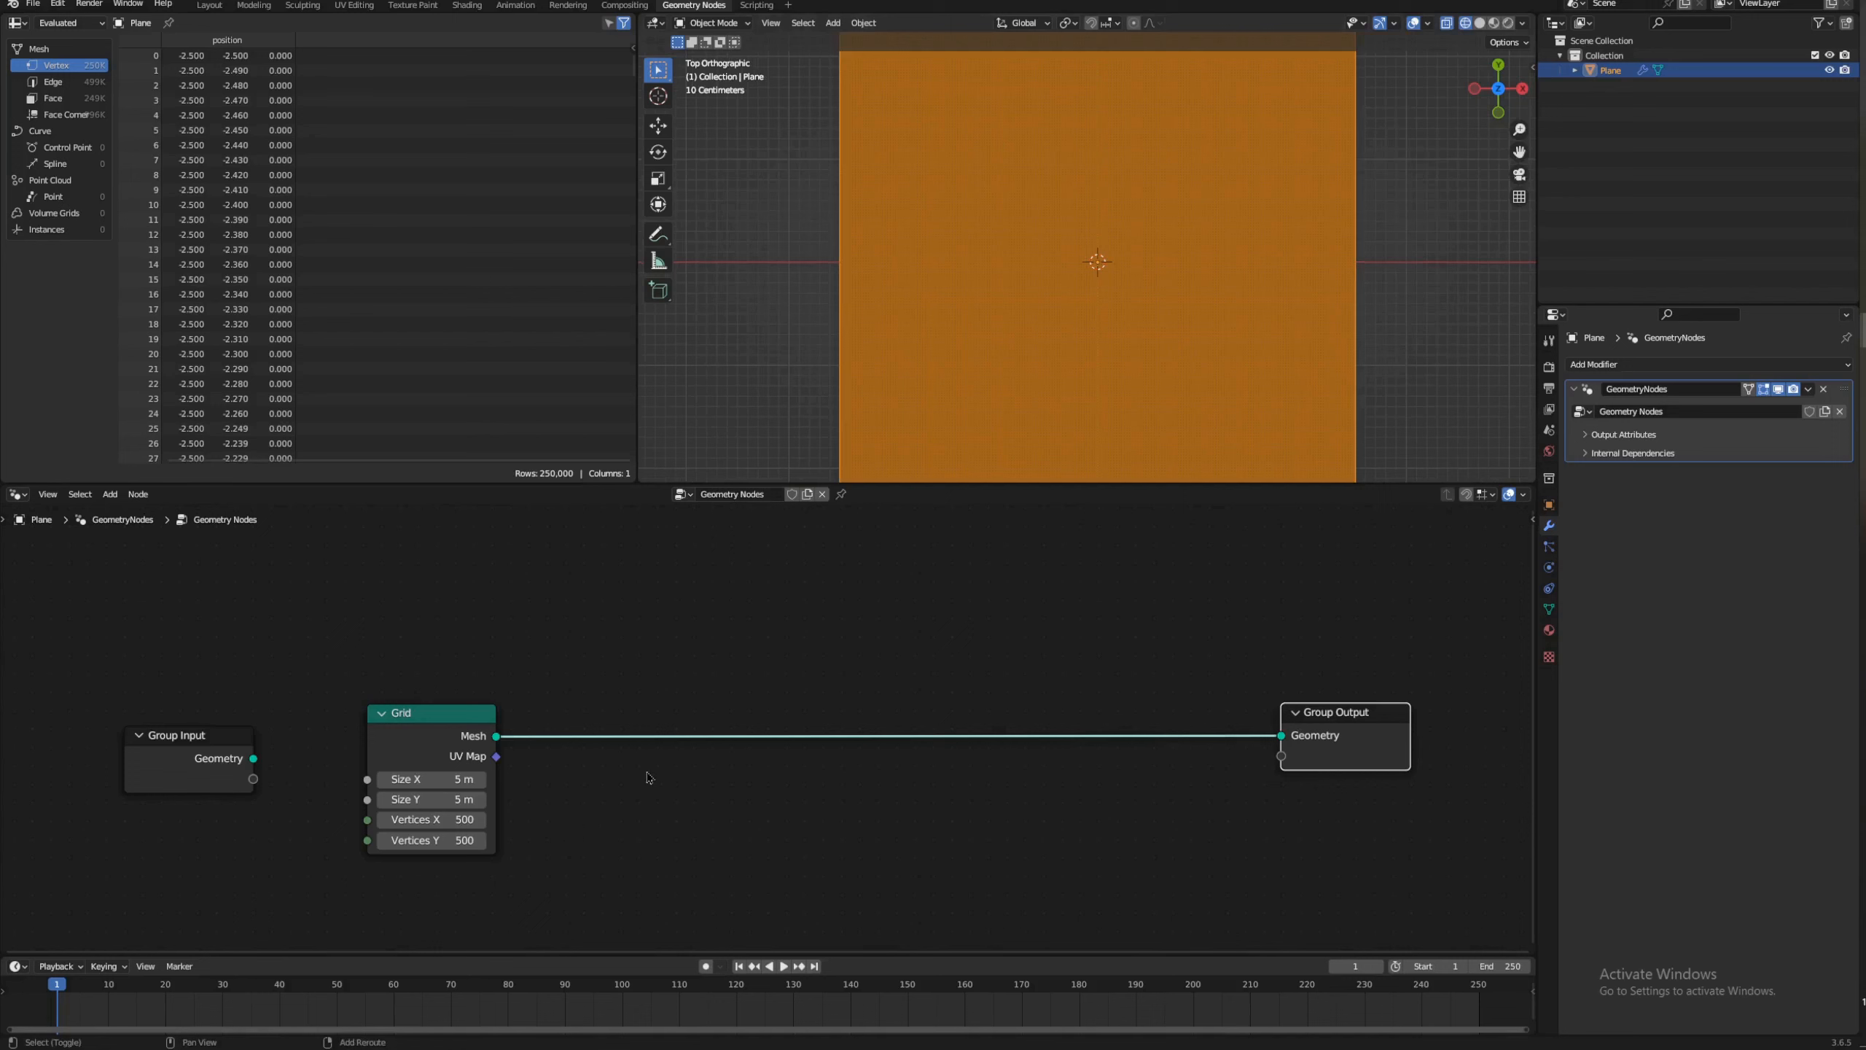
Step: Insert a Delete Geometry node into the link between the Grid and Group Output nodes
key("shift+a")
mouse_move(649, 778)
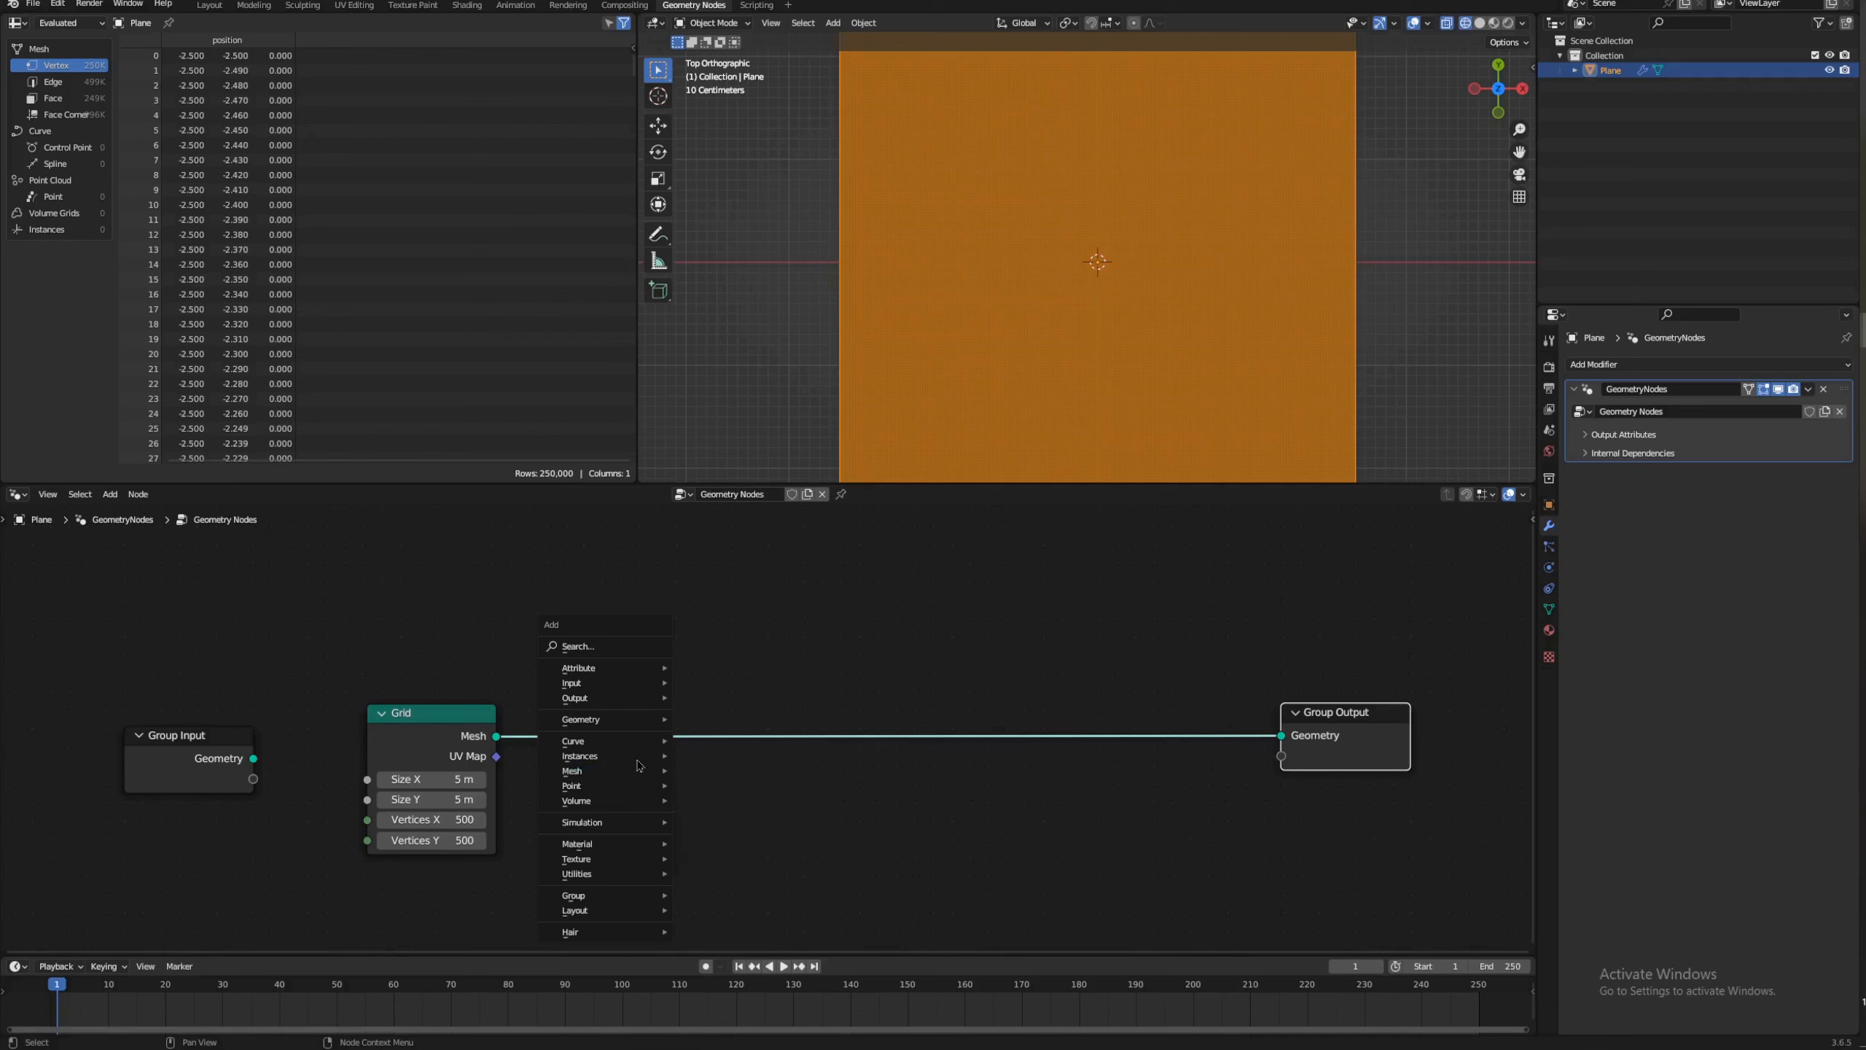
mouse_move(632, 719)
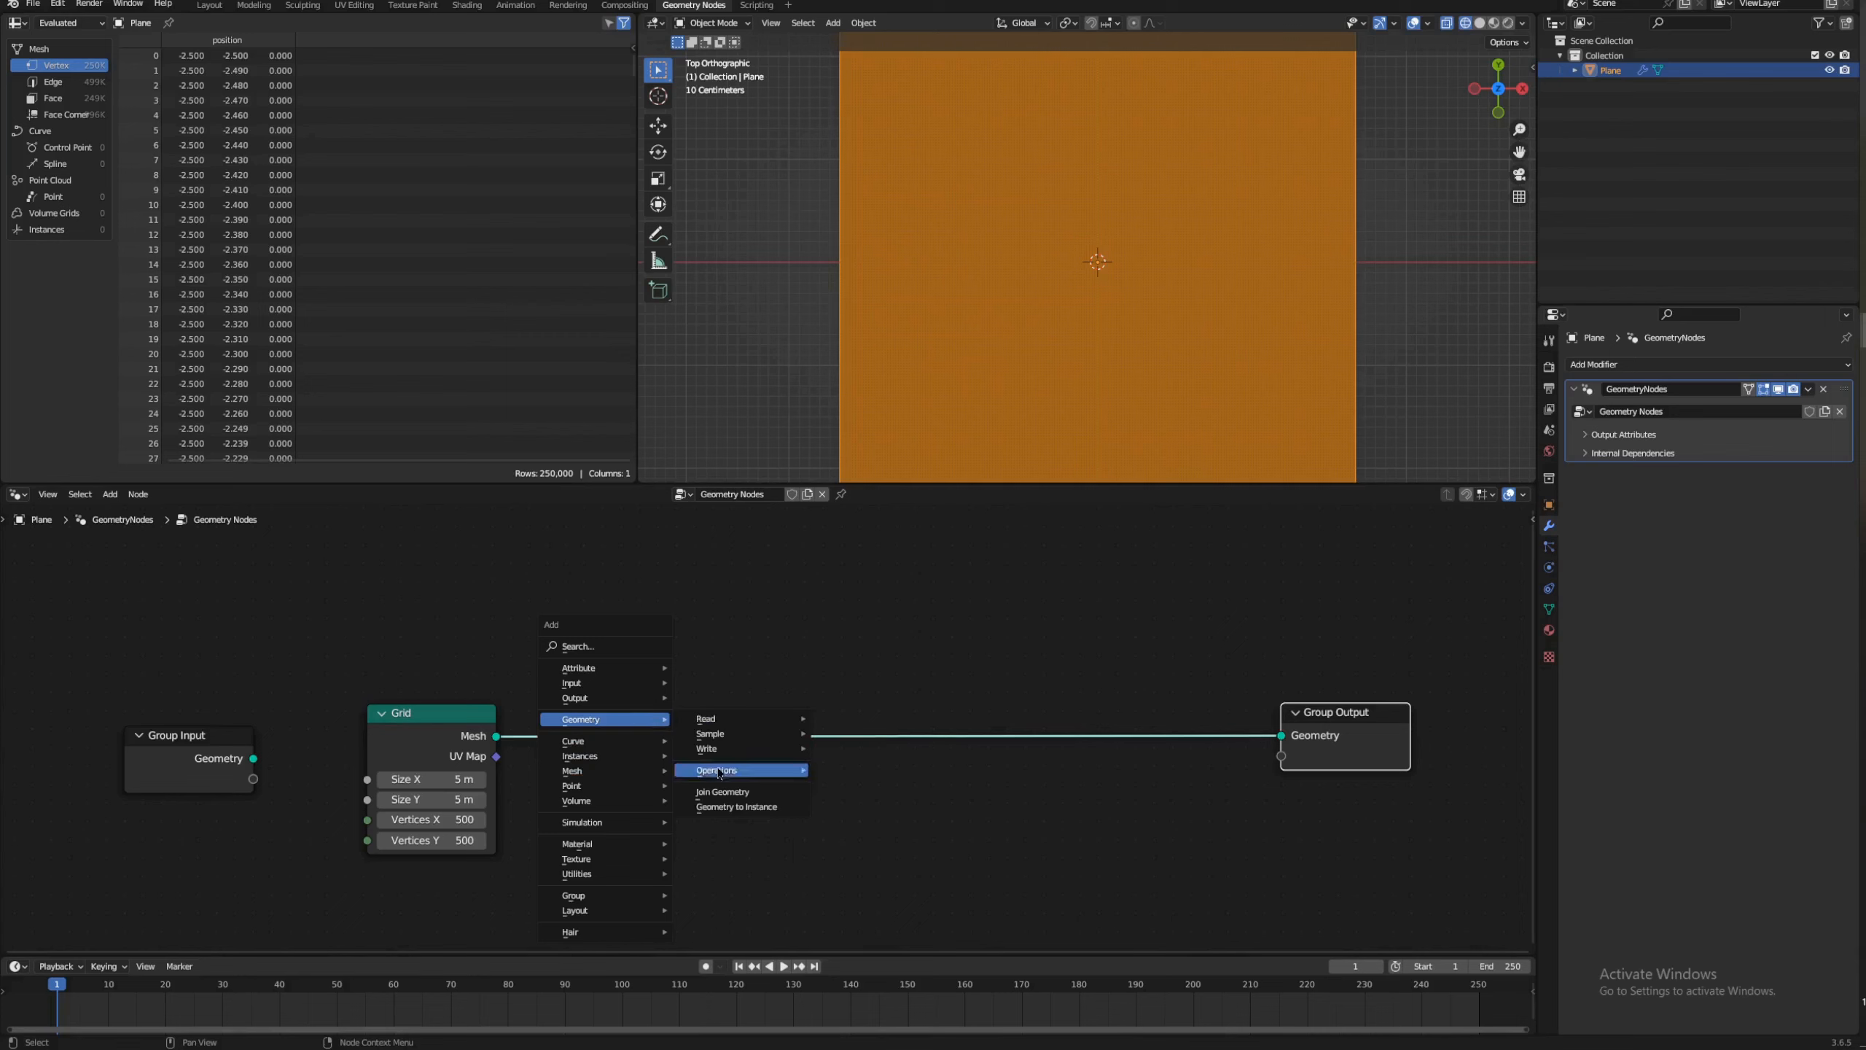
mouse_move(719, 772)
left_click(860, 800)
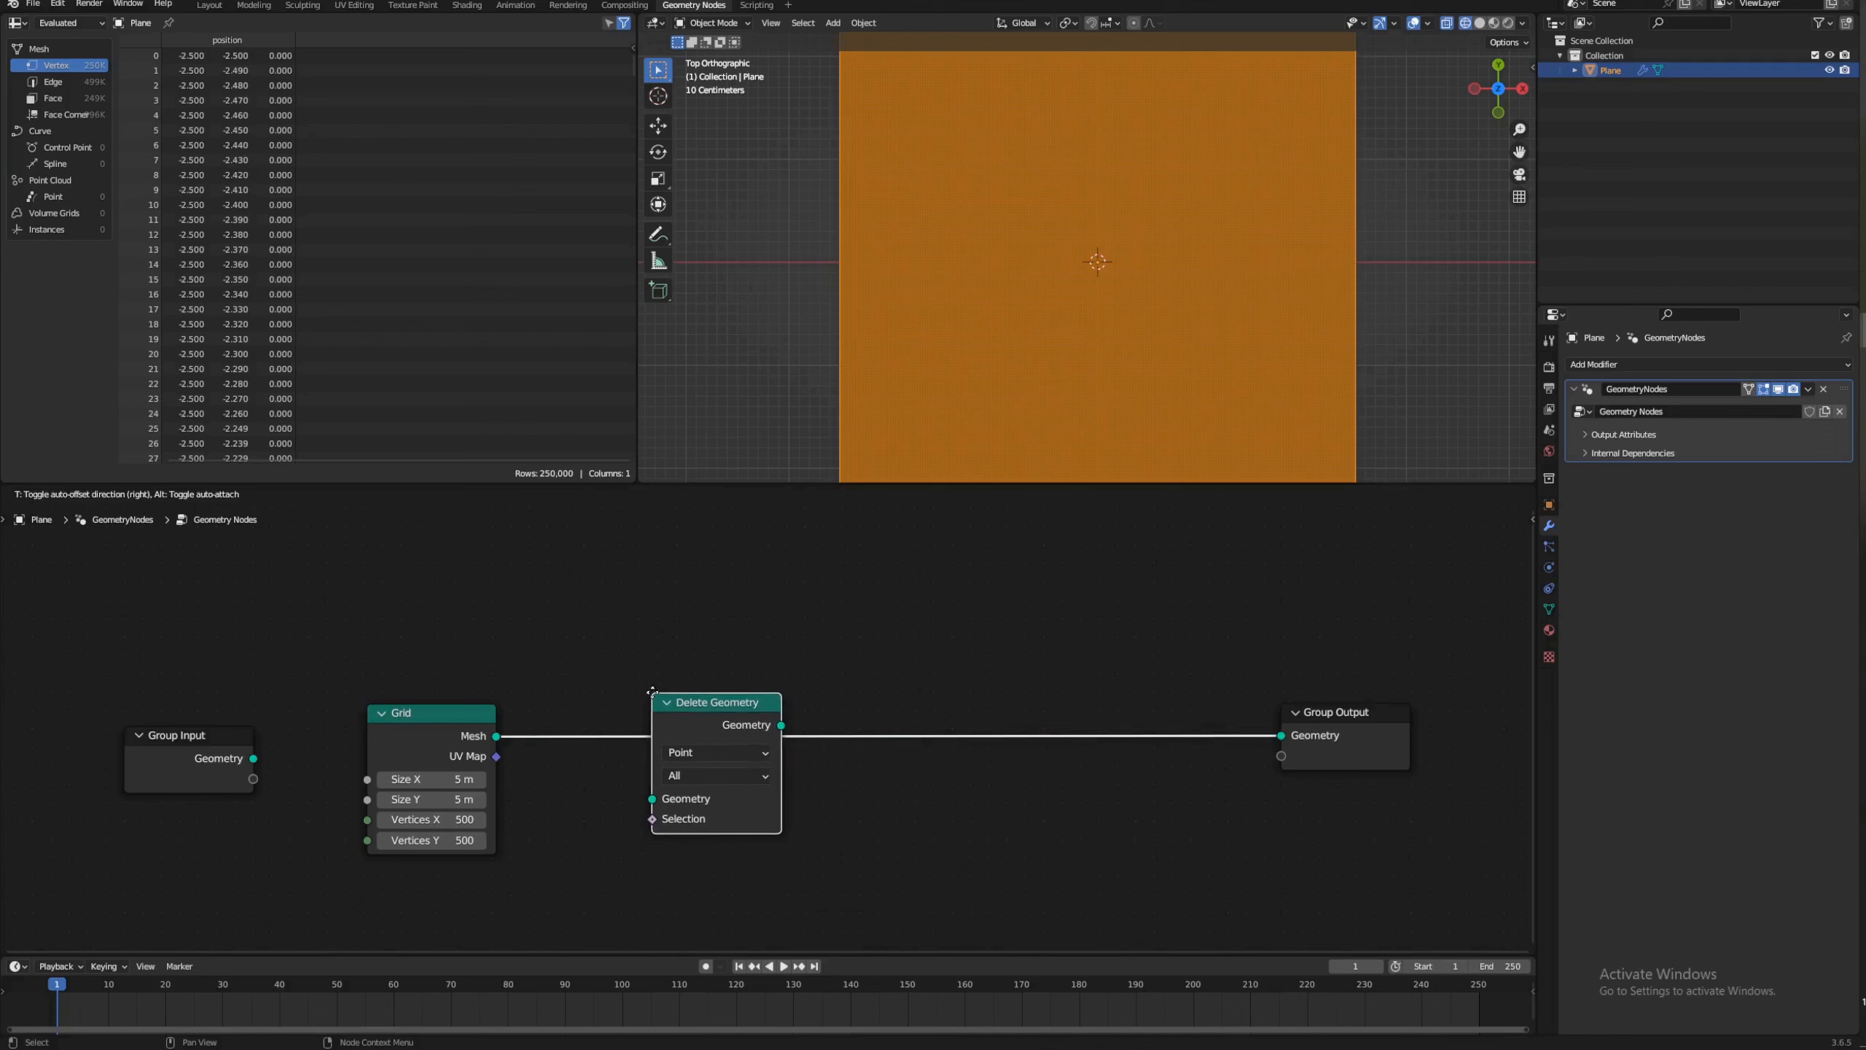
left_click(651, 690)
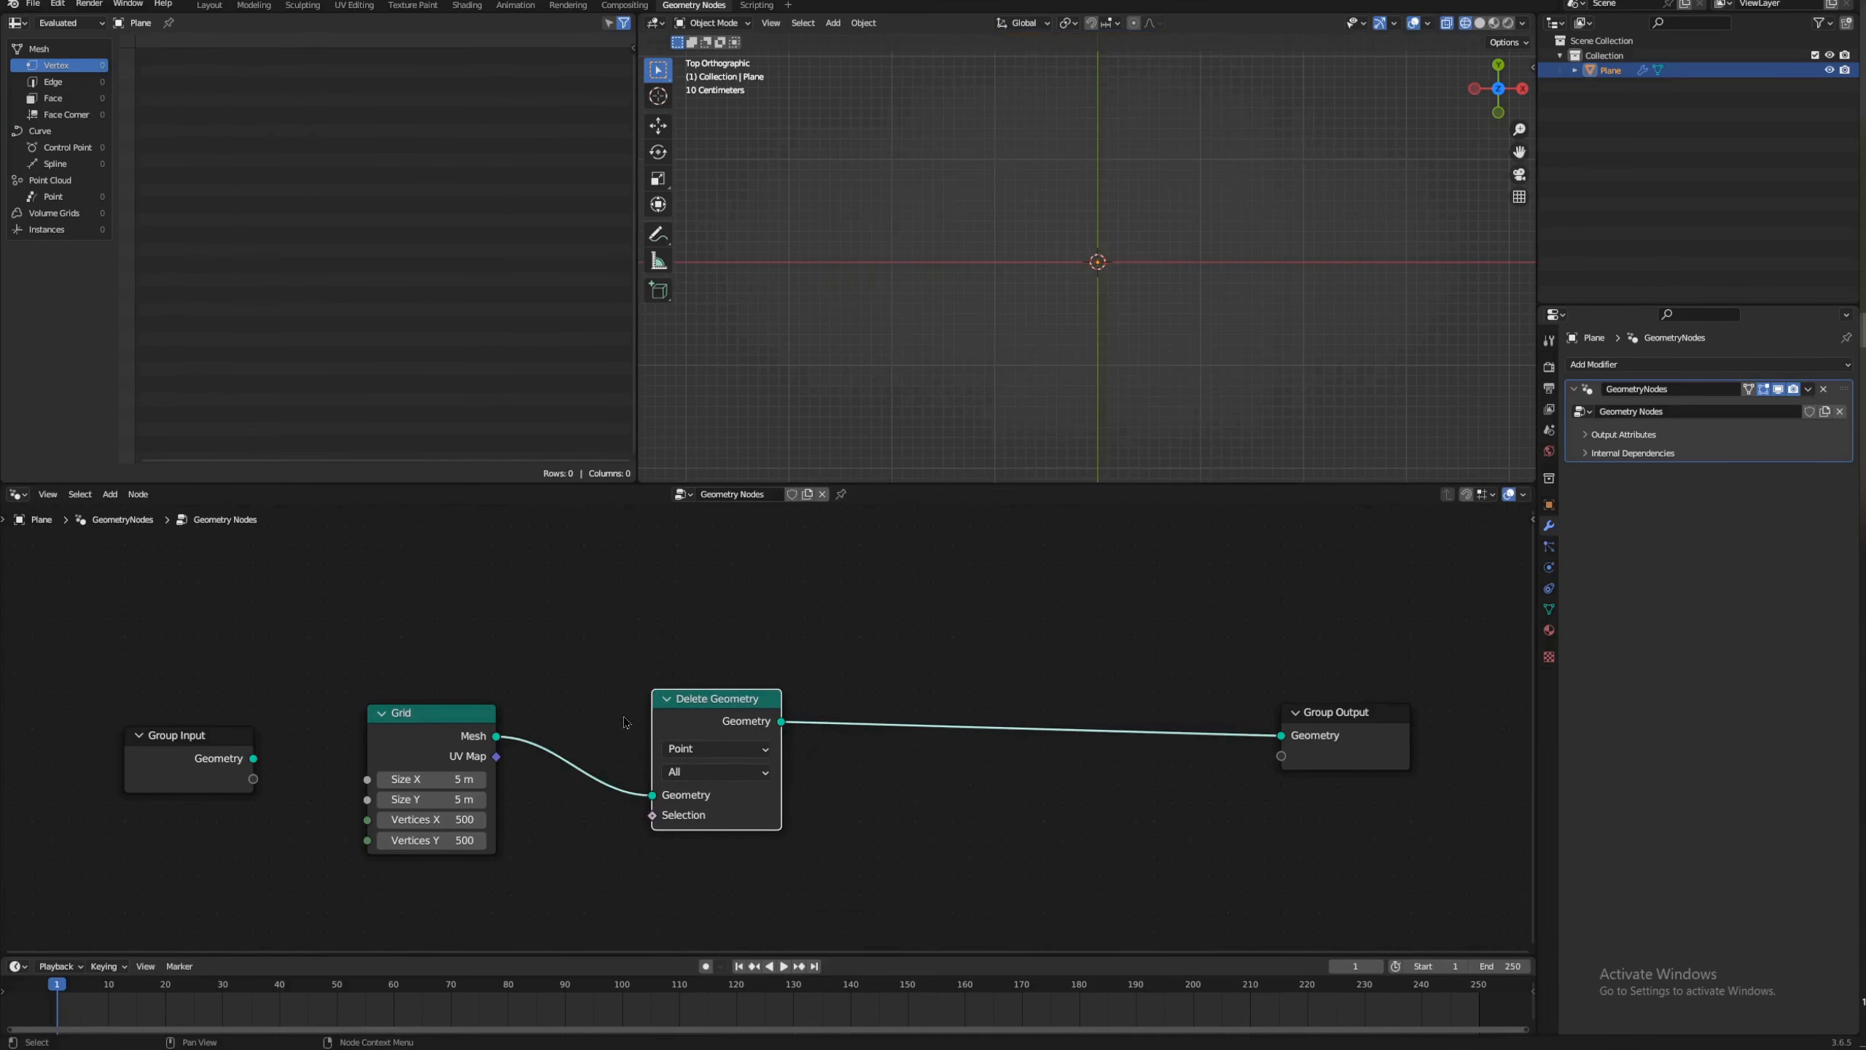
Step: Set the Delete Geometry node's domain to Face
middle_click_drag(624, 722, 717, 632)
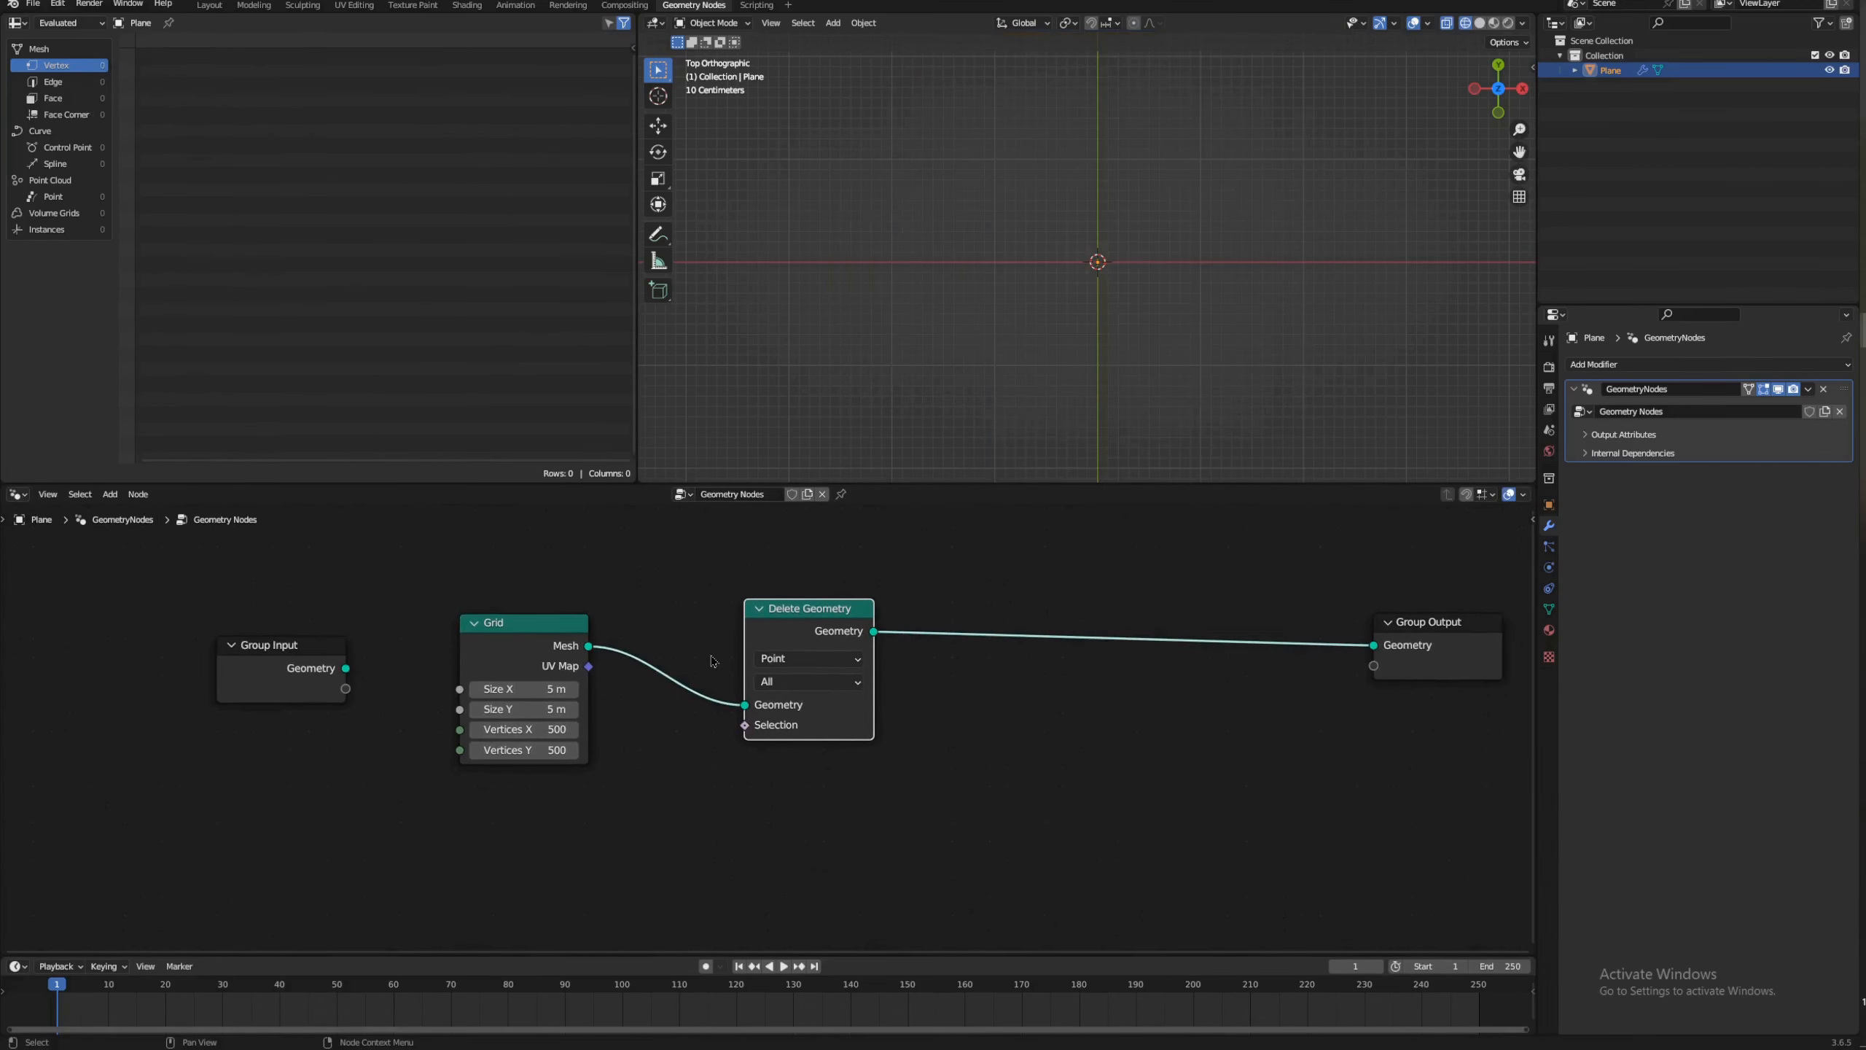
left_click(786, 666)
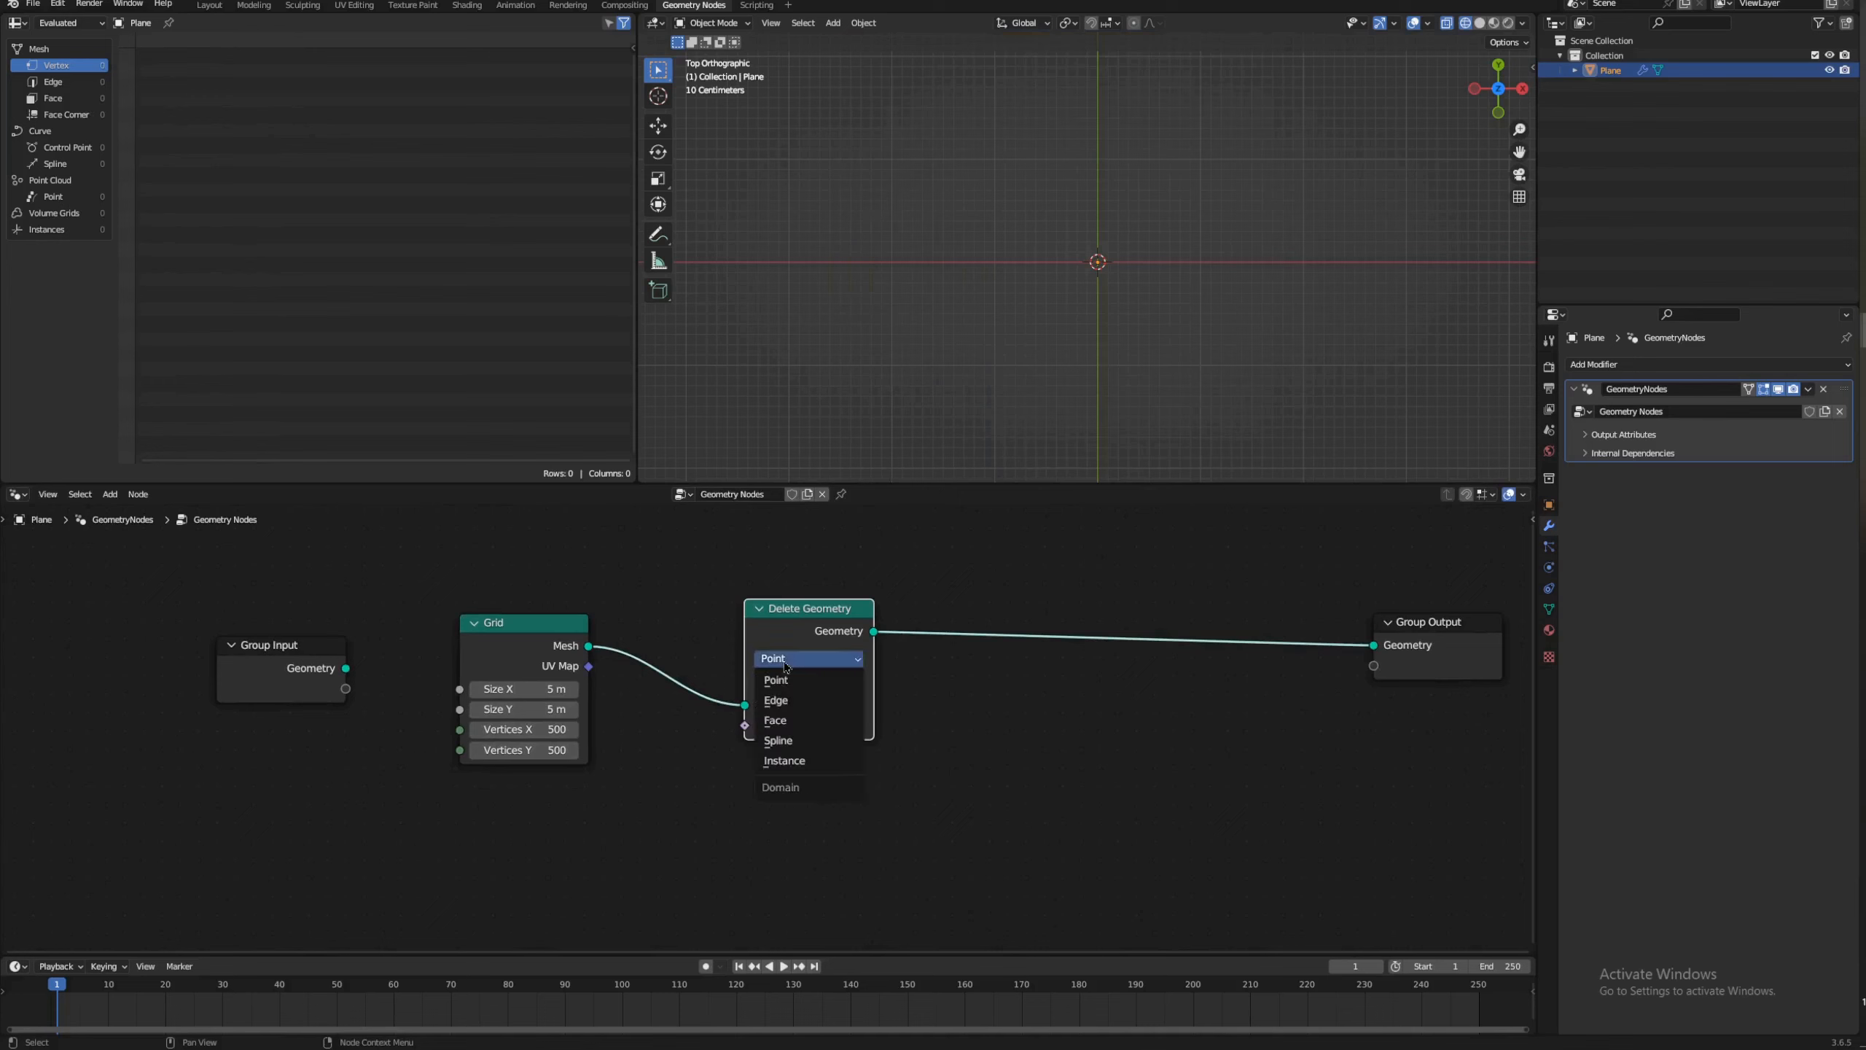
left_click(781, 718)
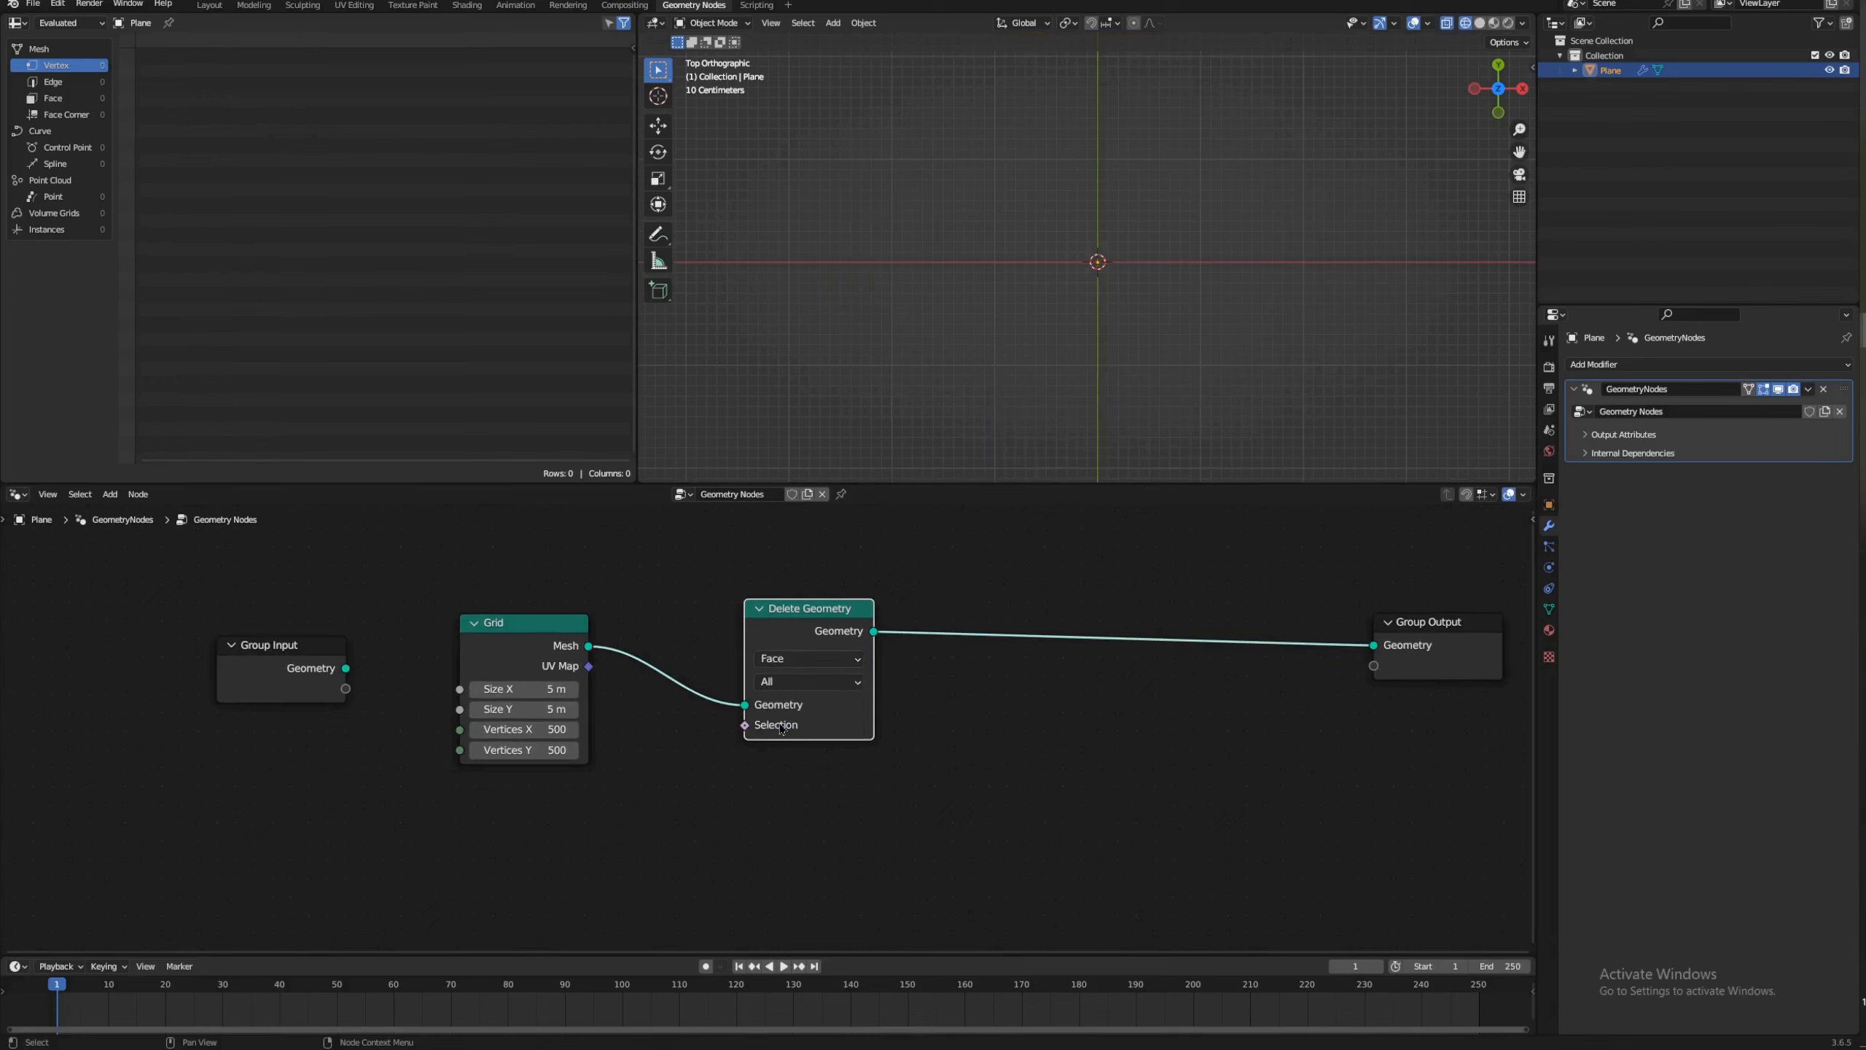
mouse_move(765, 737)
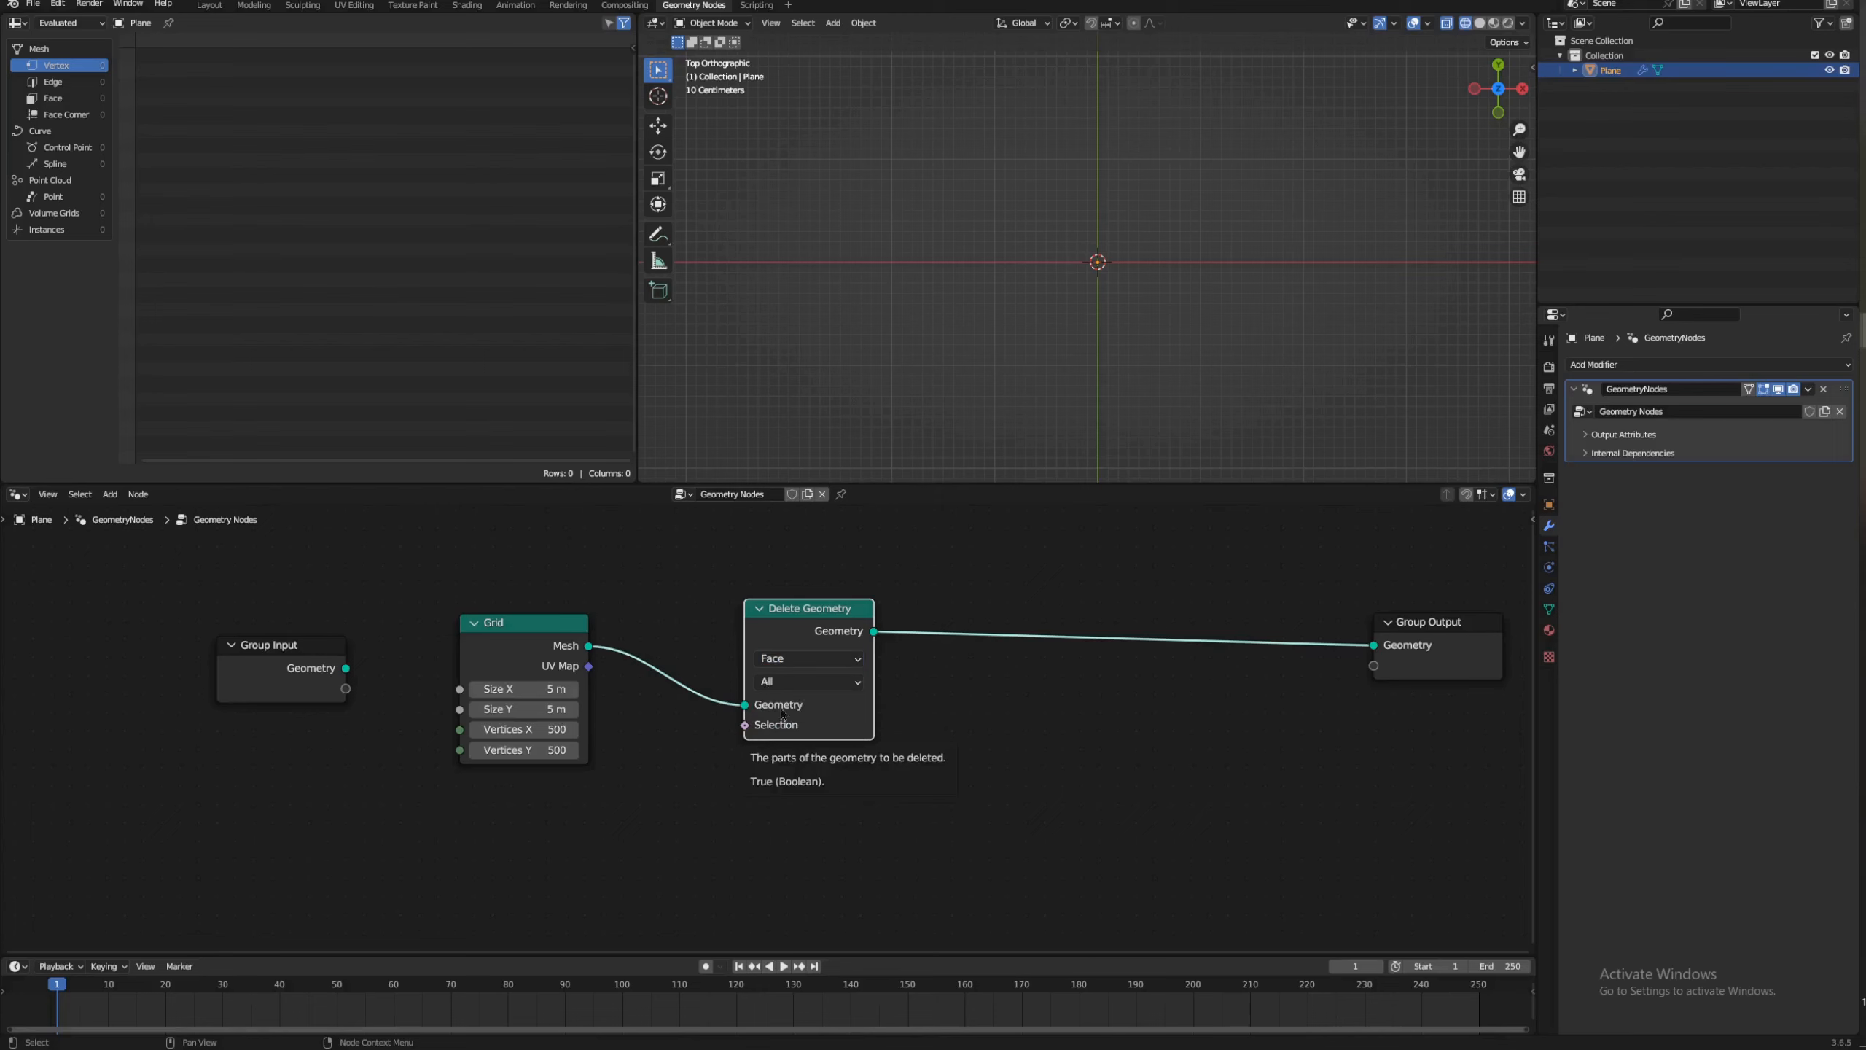
Step: Add an Image Texture node below the Grid node and link its Color output to the Delete Geometry node's Selection input
middle_click_drag(665, 786, 818, 740)
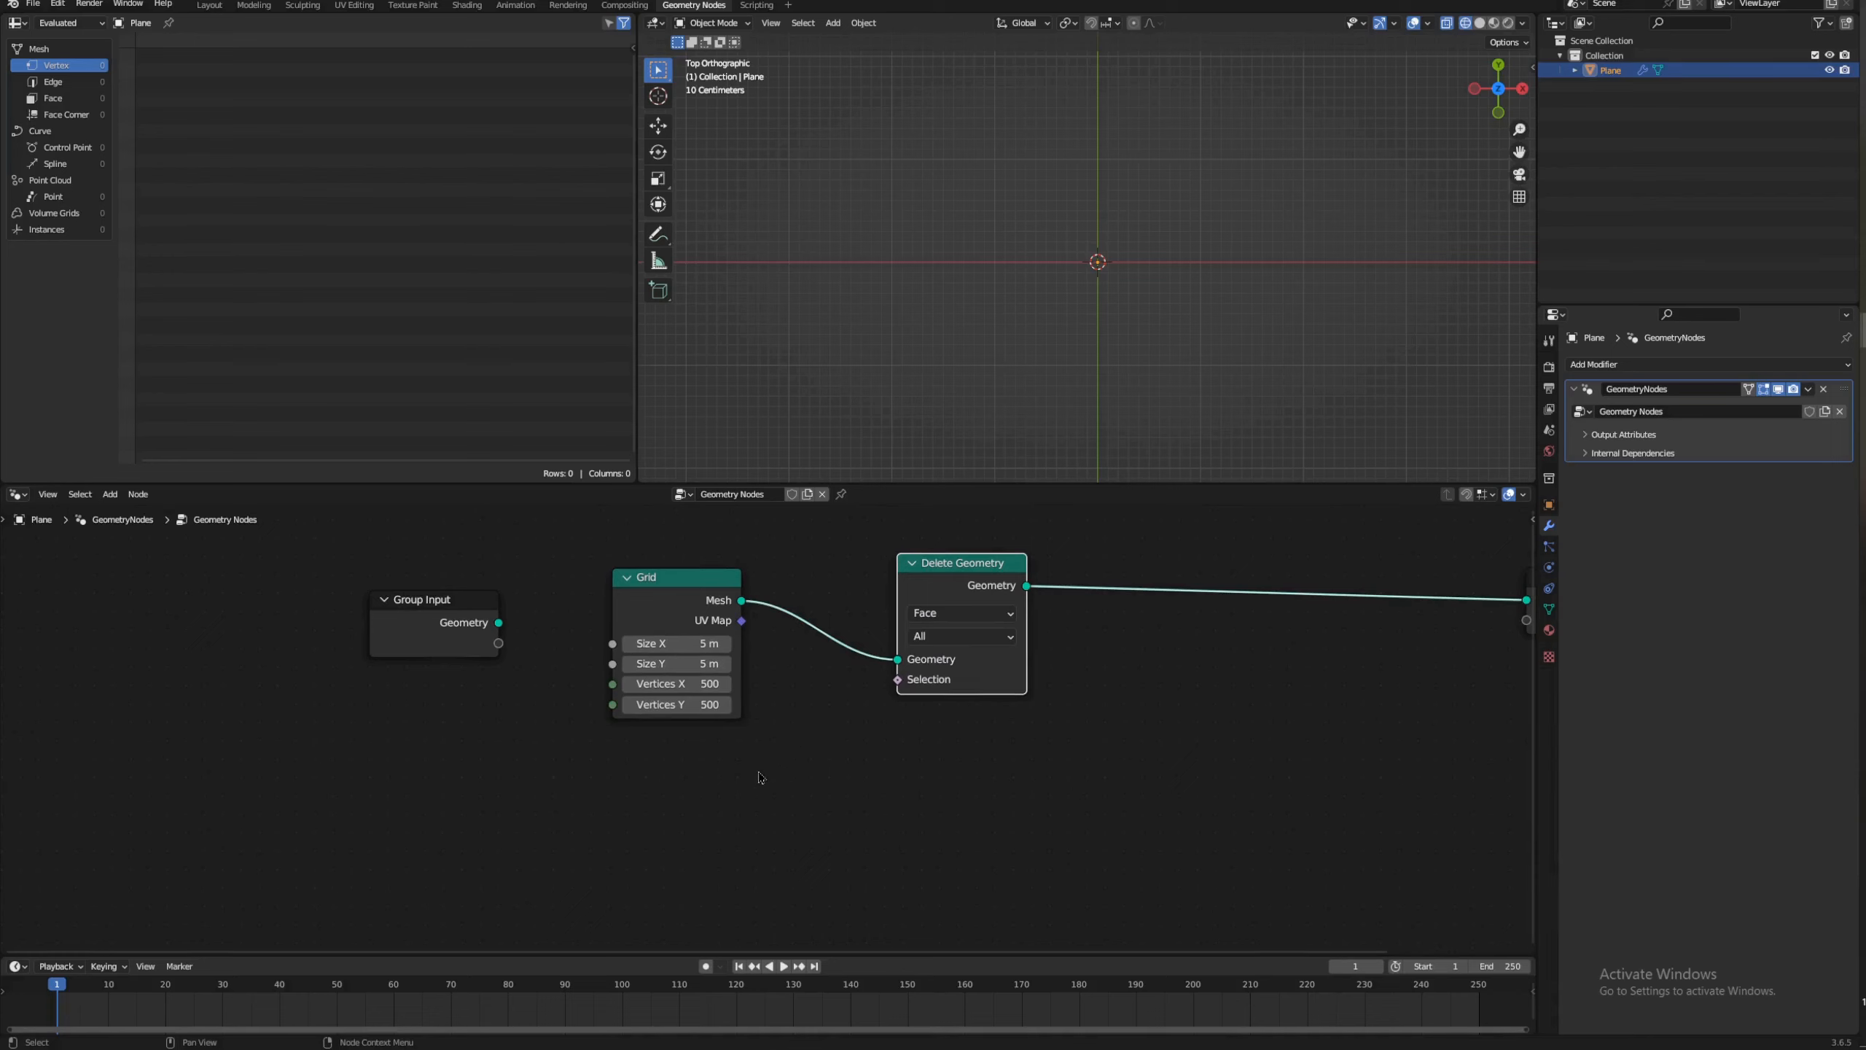
key("shift+a")
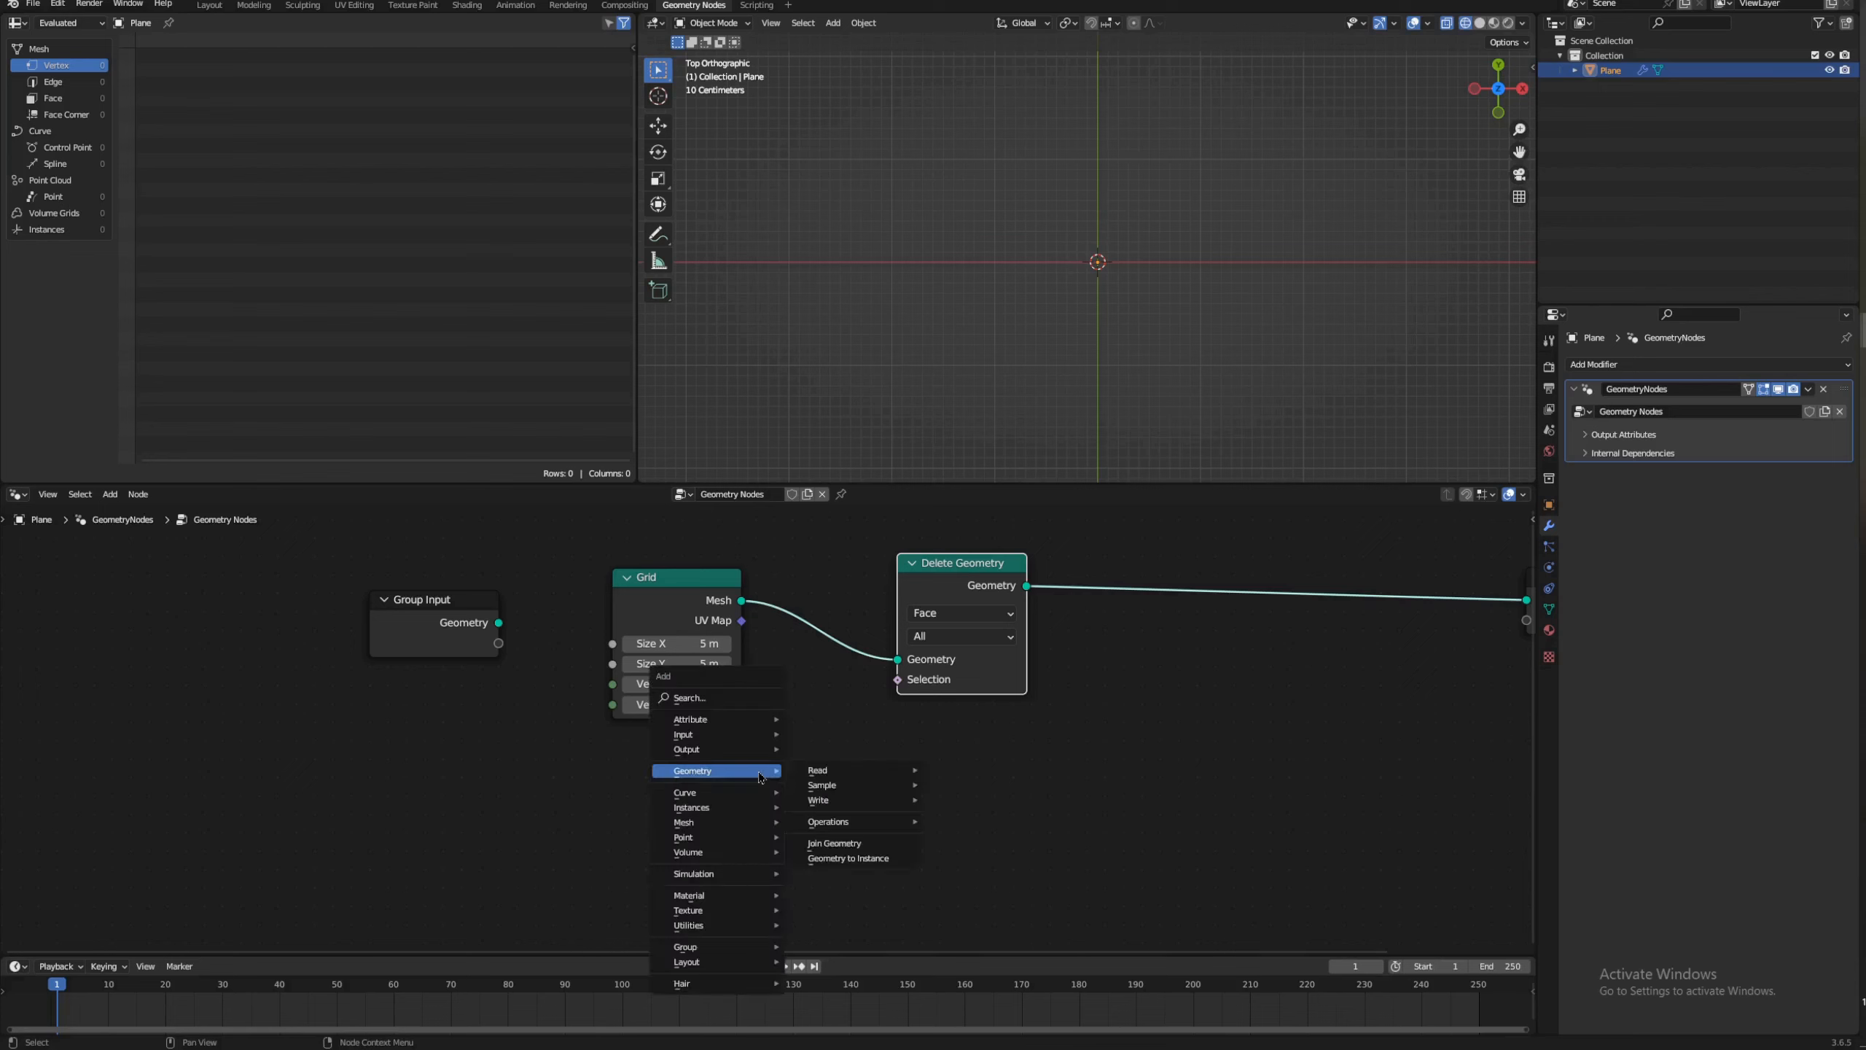
mouse_move(740, 910)
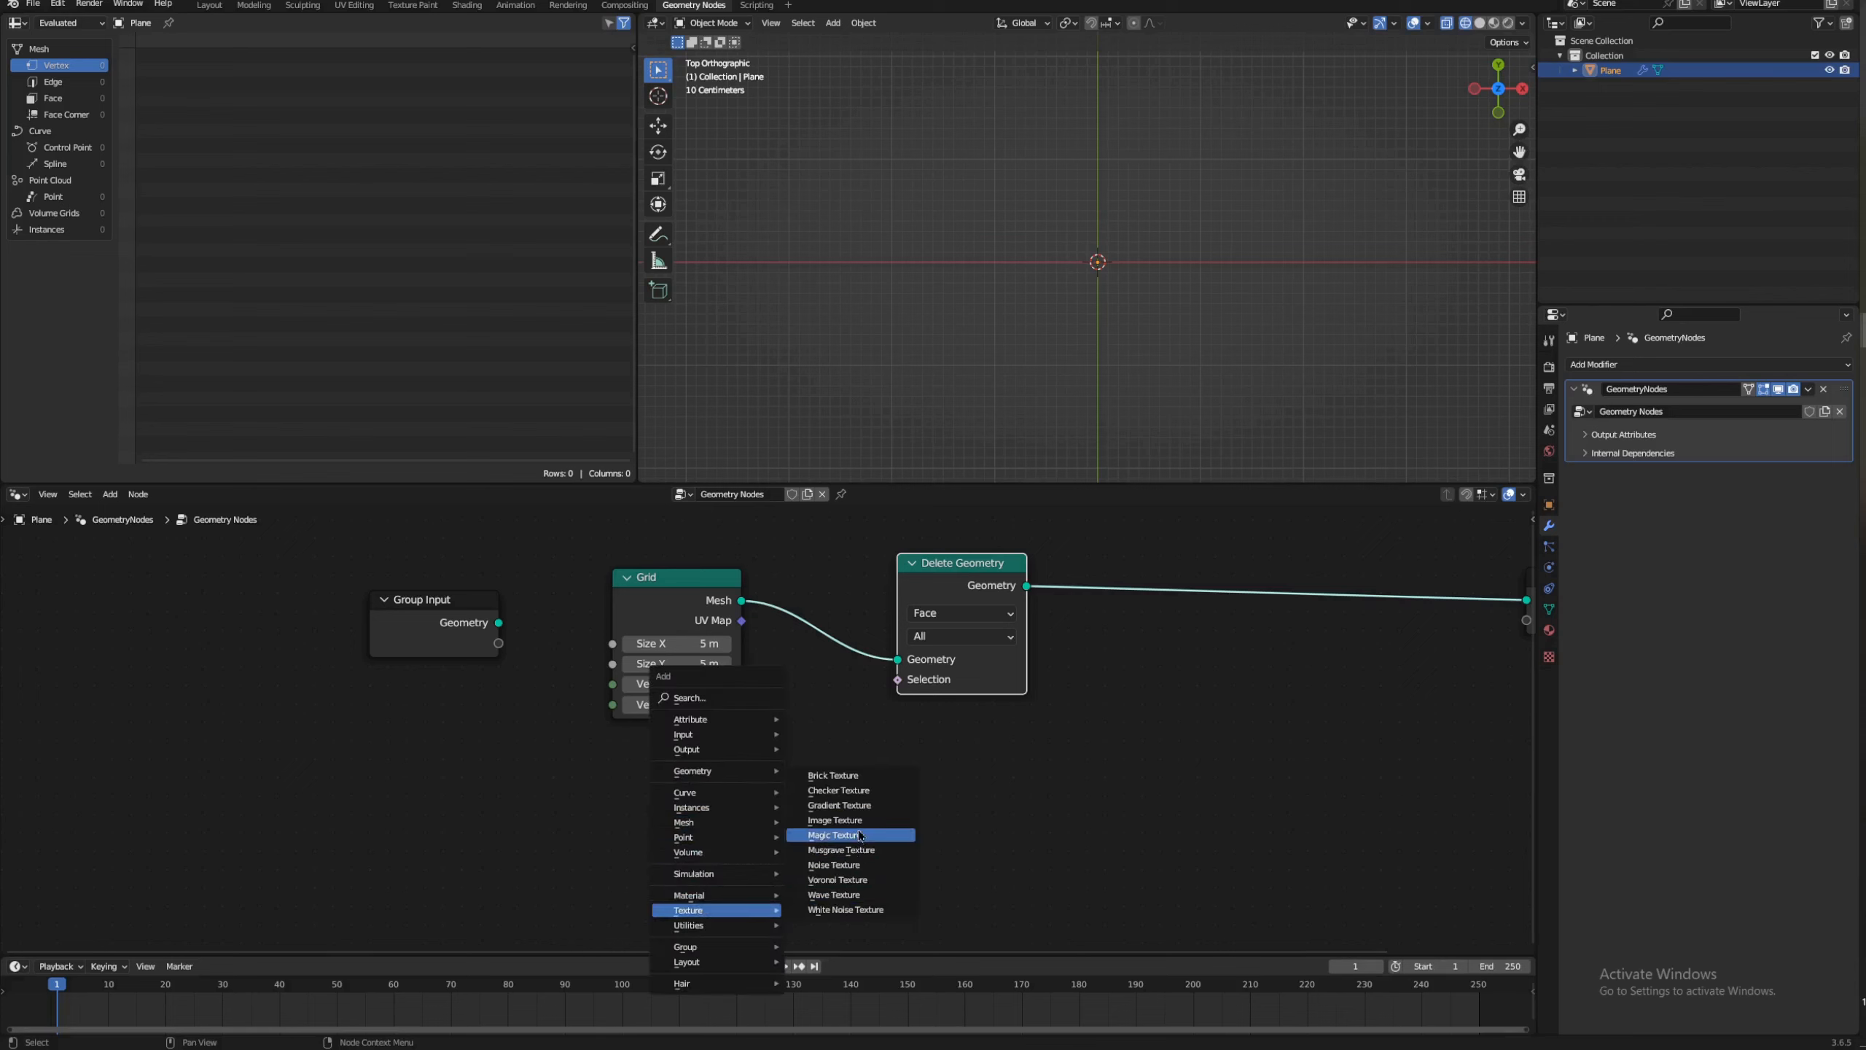
left_click(838, 820)
left_click(532, 732)
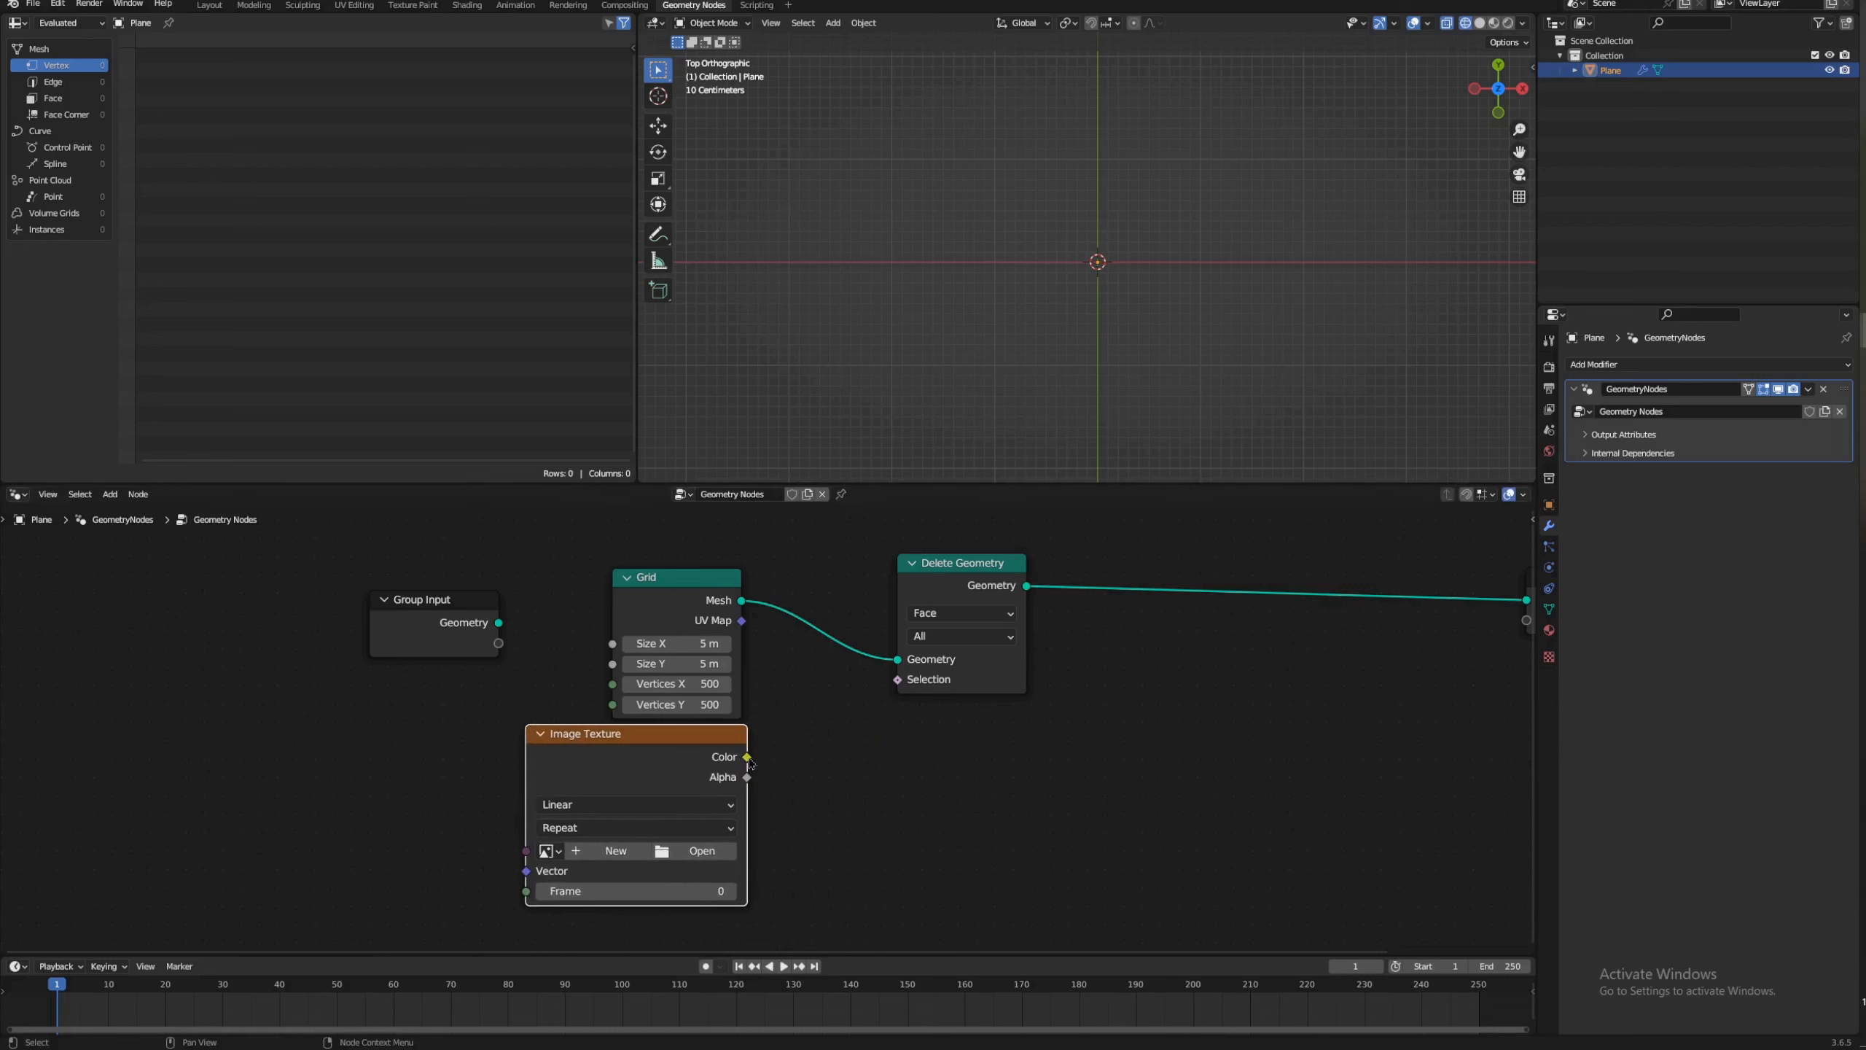
left_click_drag(748, 758, 898, 679)
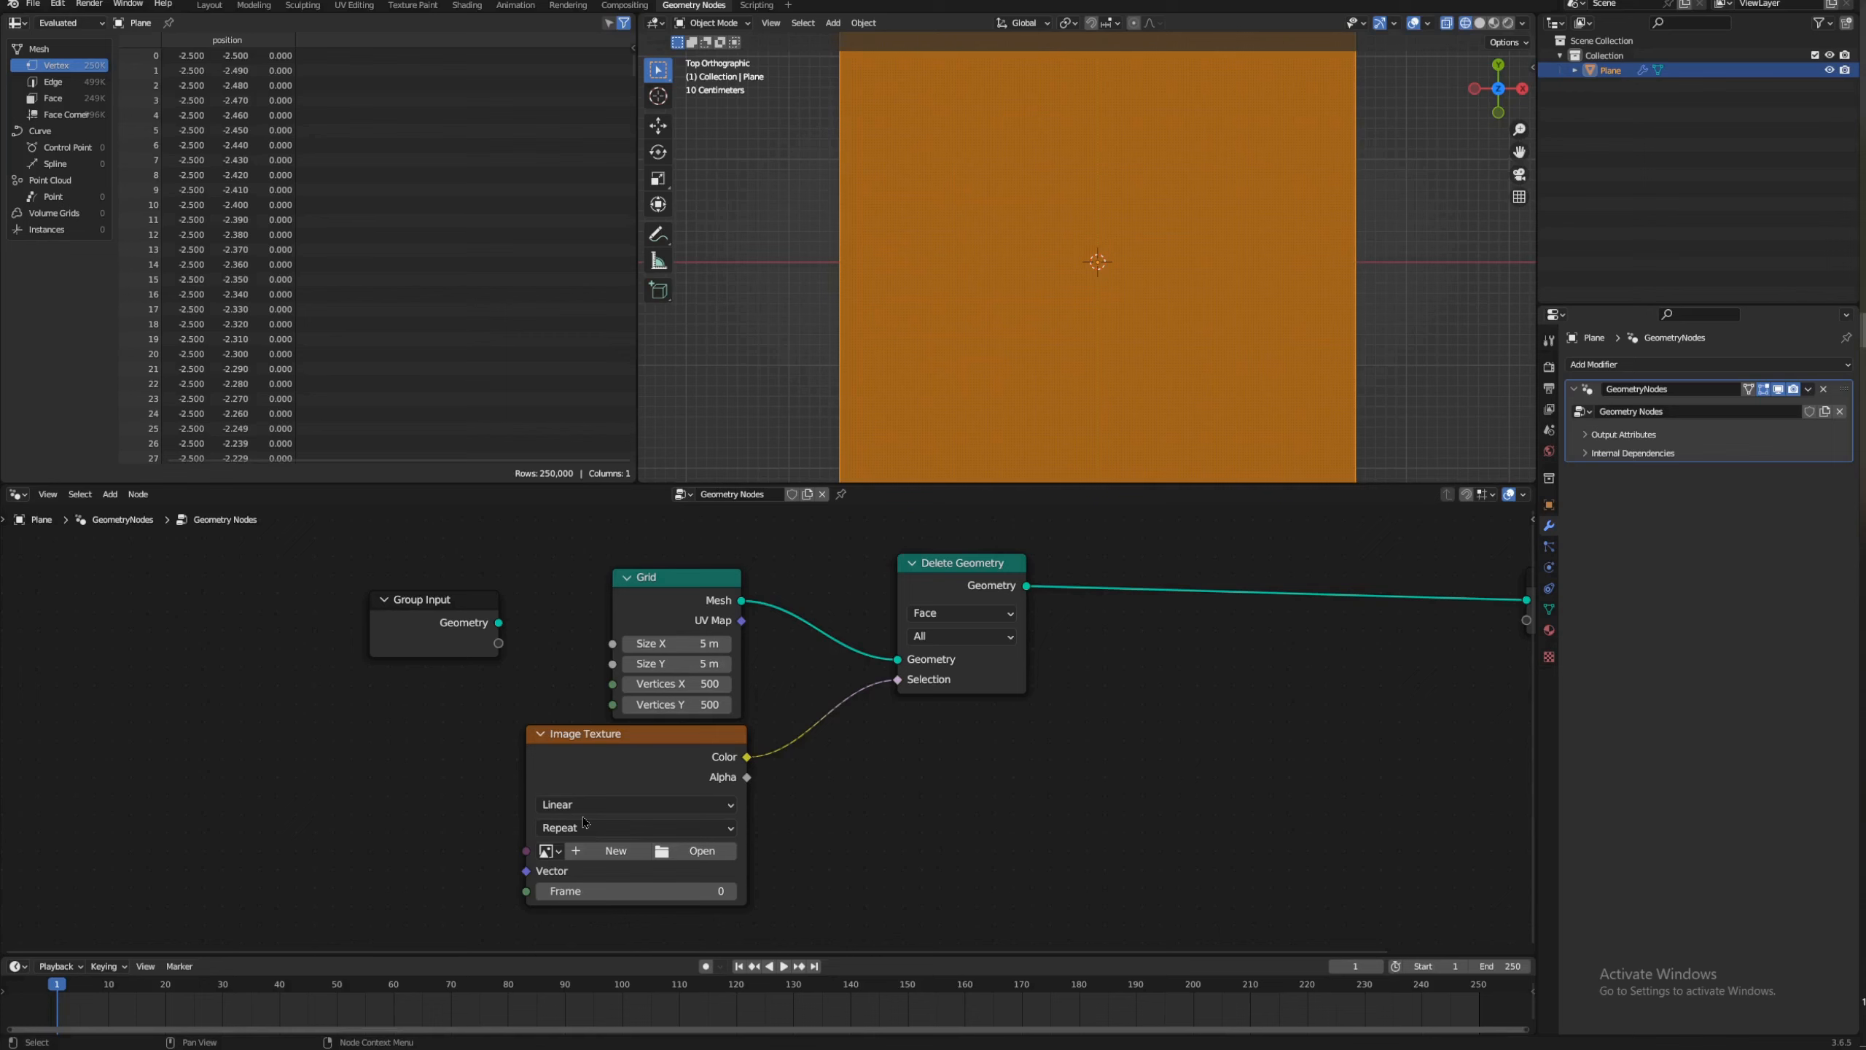
Step: Change the spreadsheet area to an Image Editor and create a blank black 1024 × 1024 px image named Untitled
left_click(17, 23)
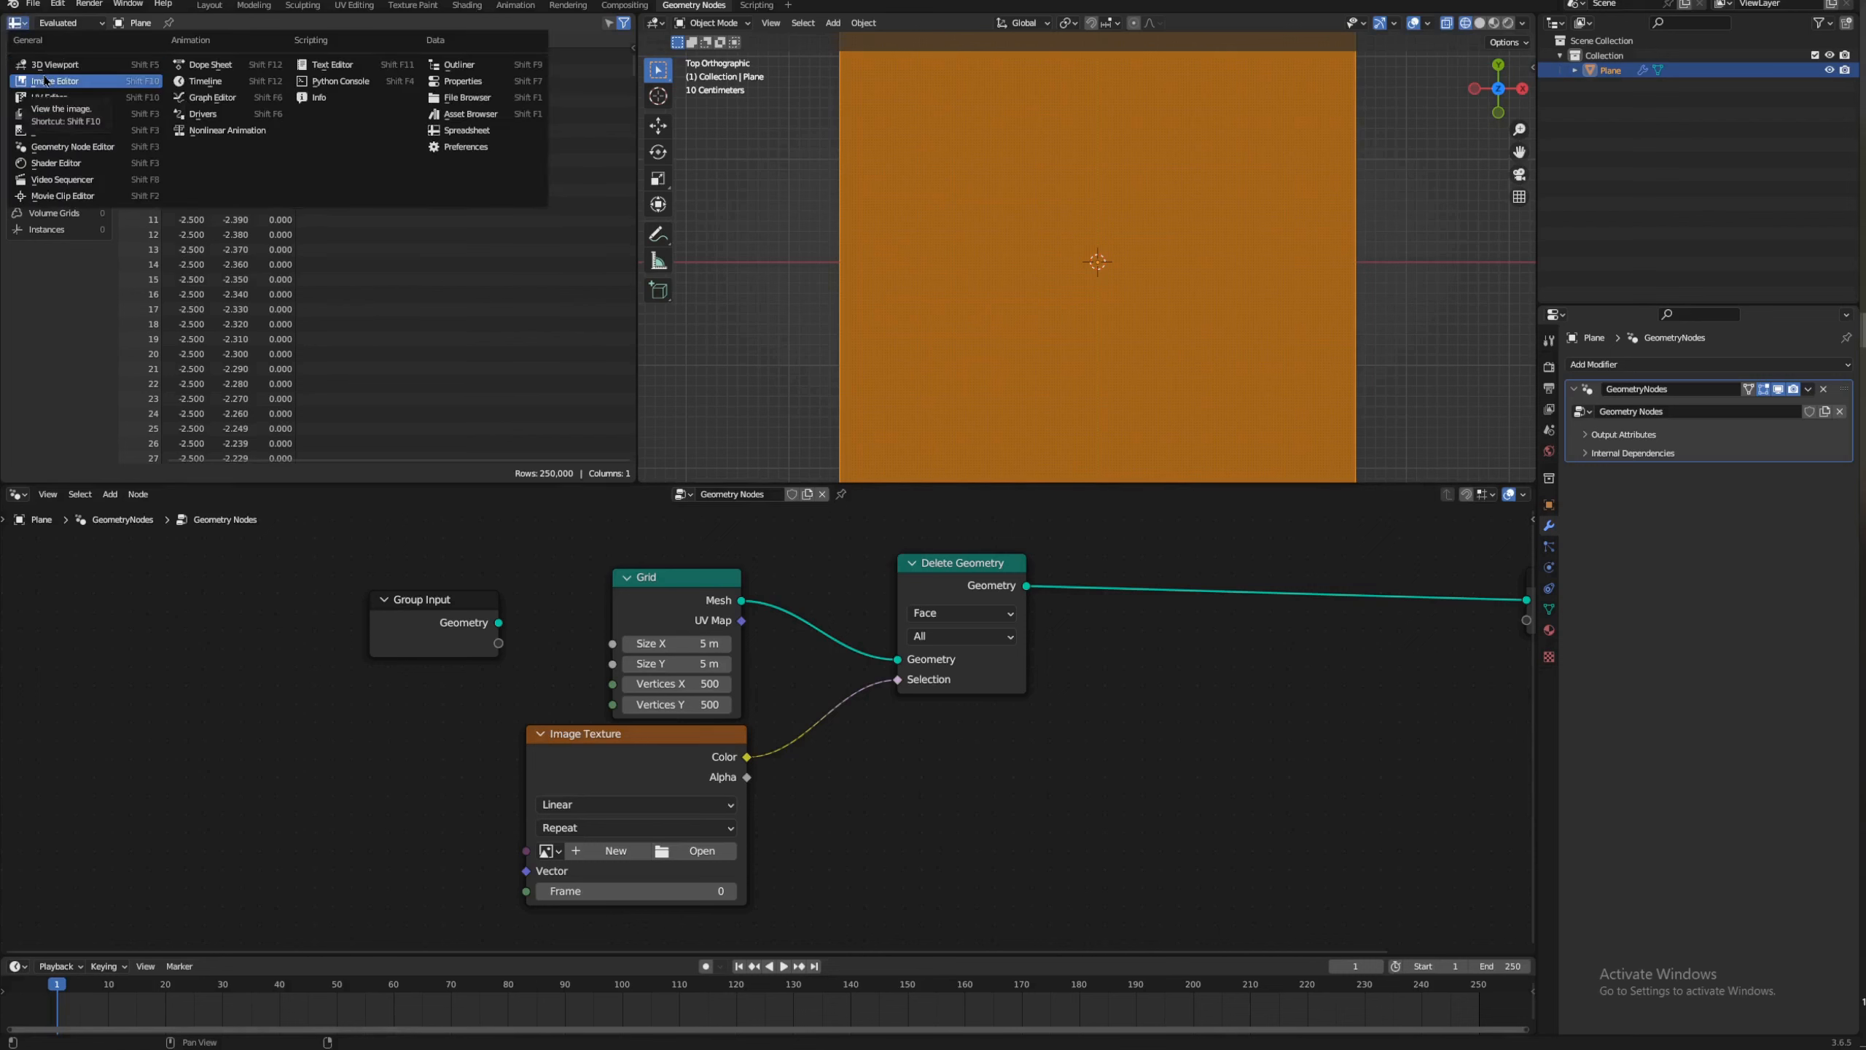
left_click(17, 22)
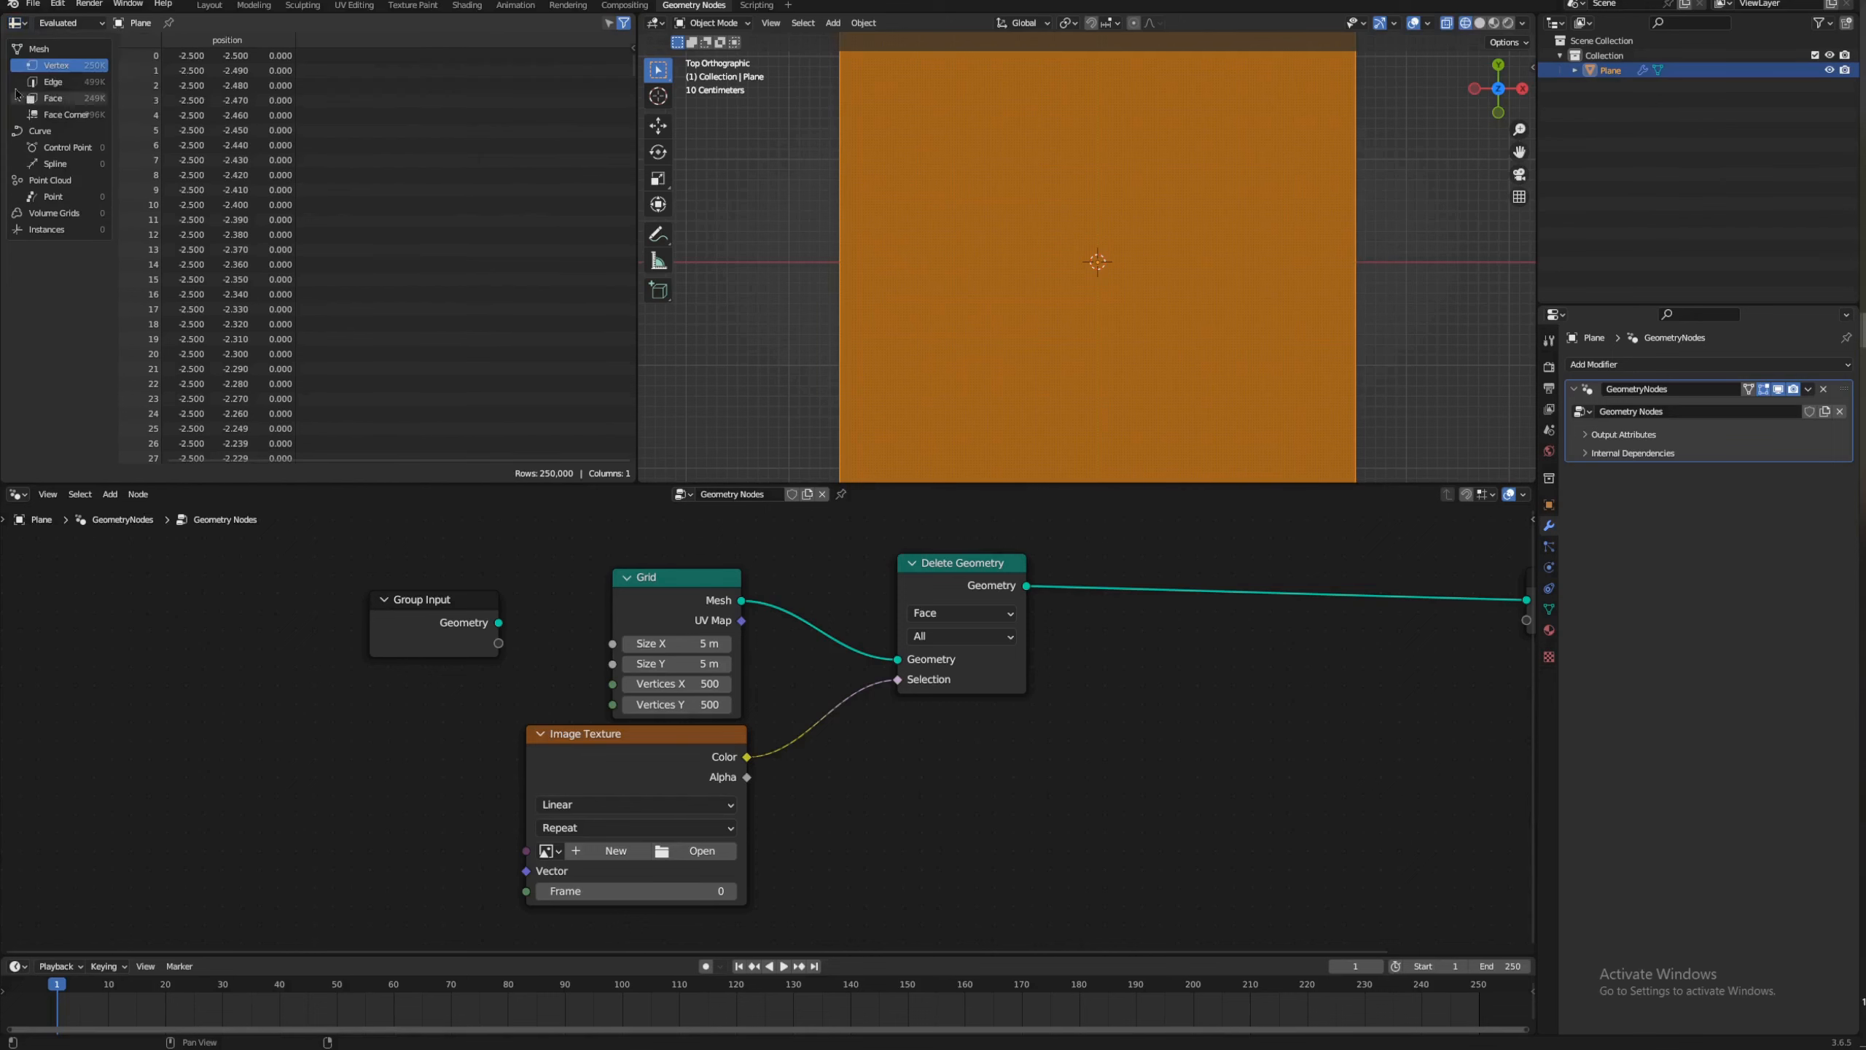
left_click(17, 23)
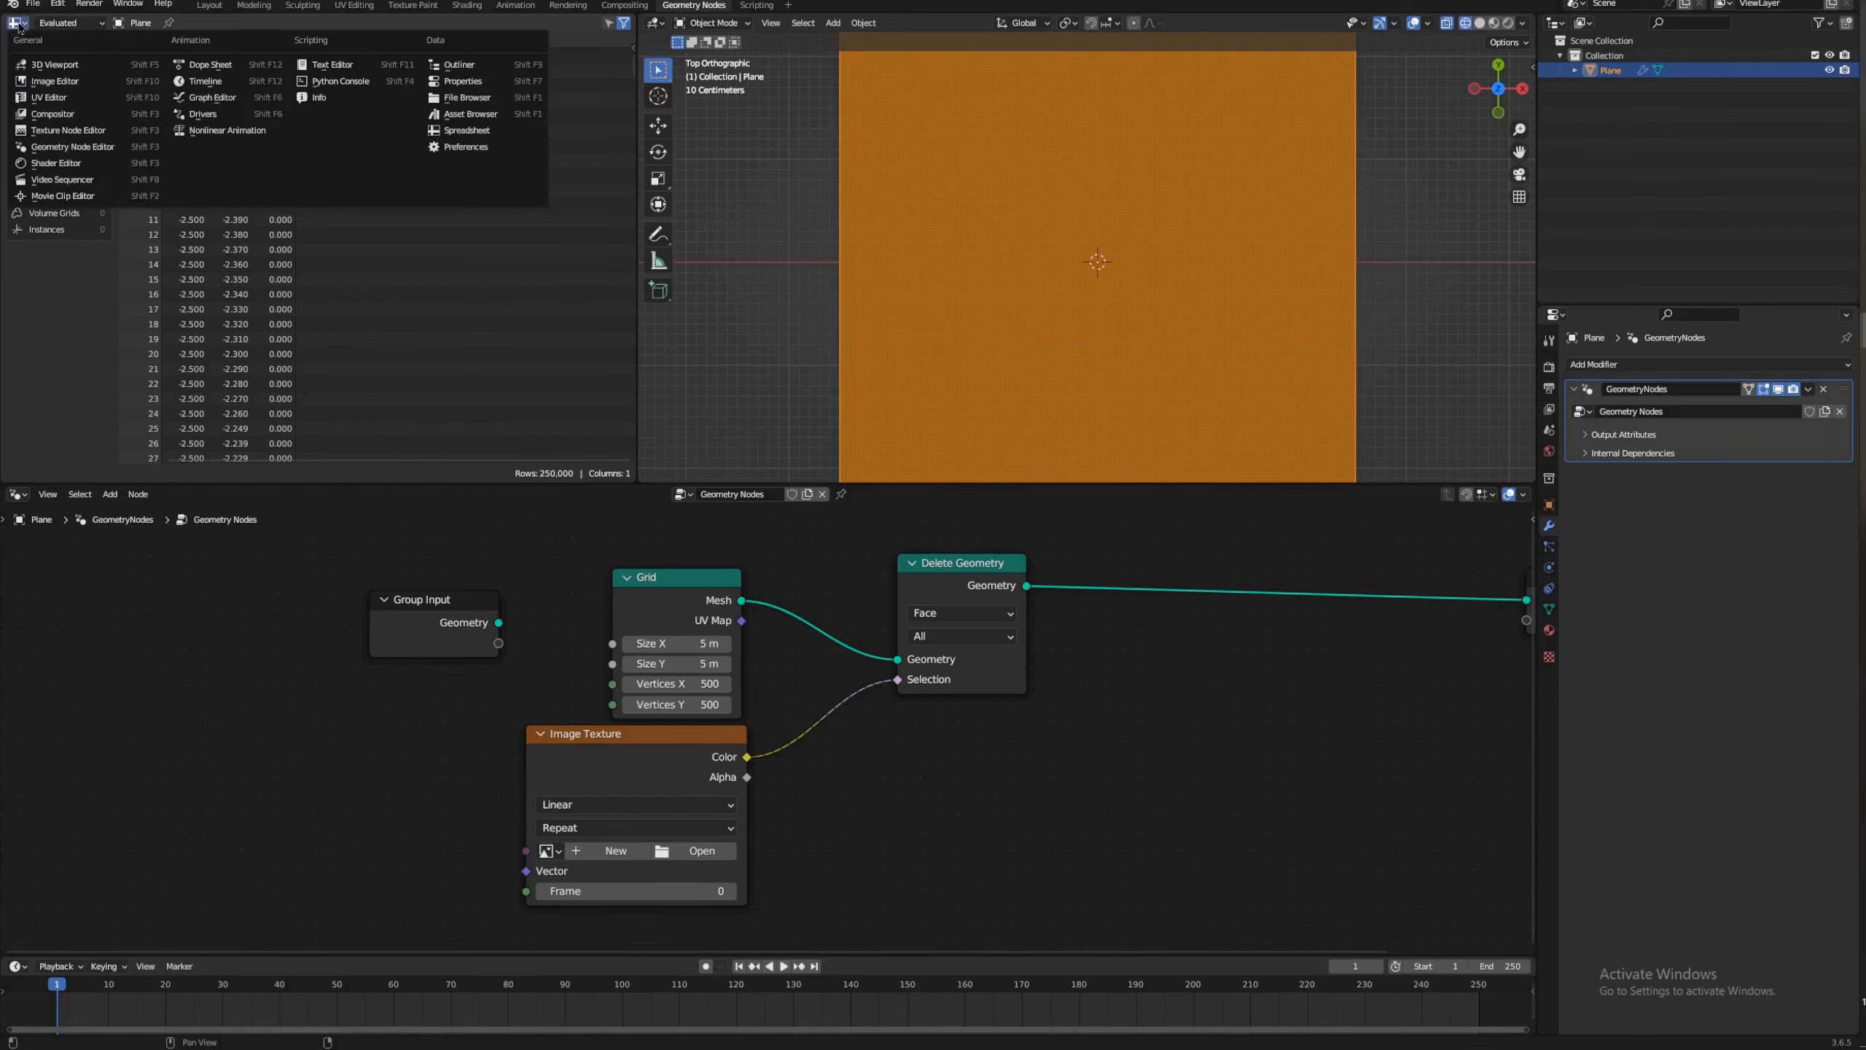
left_click(58, 82)
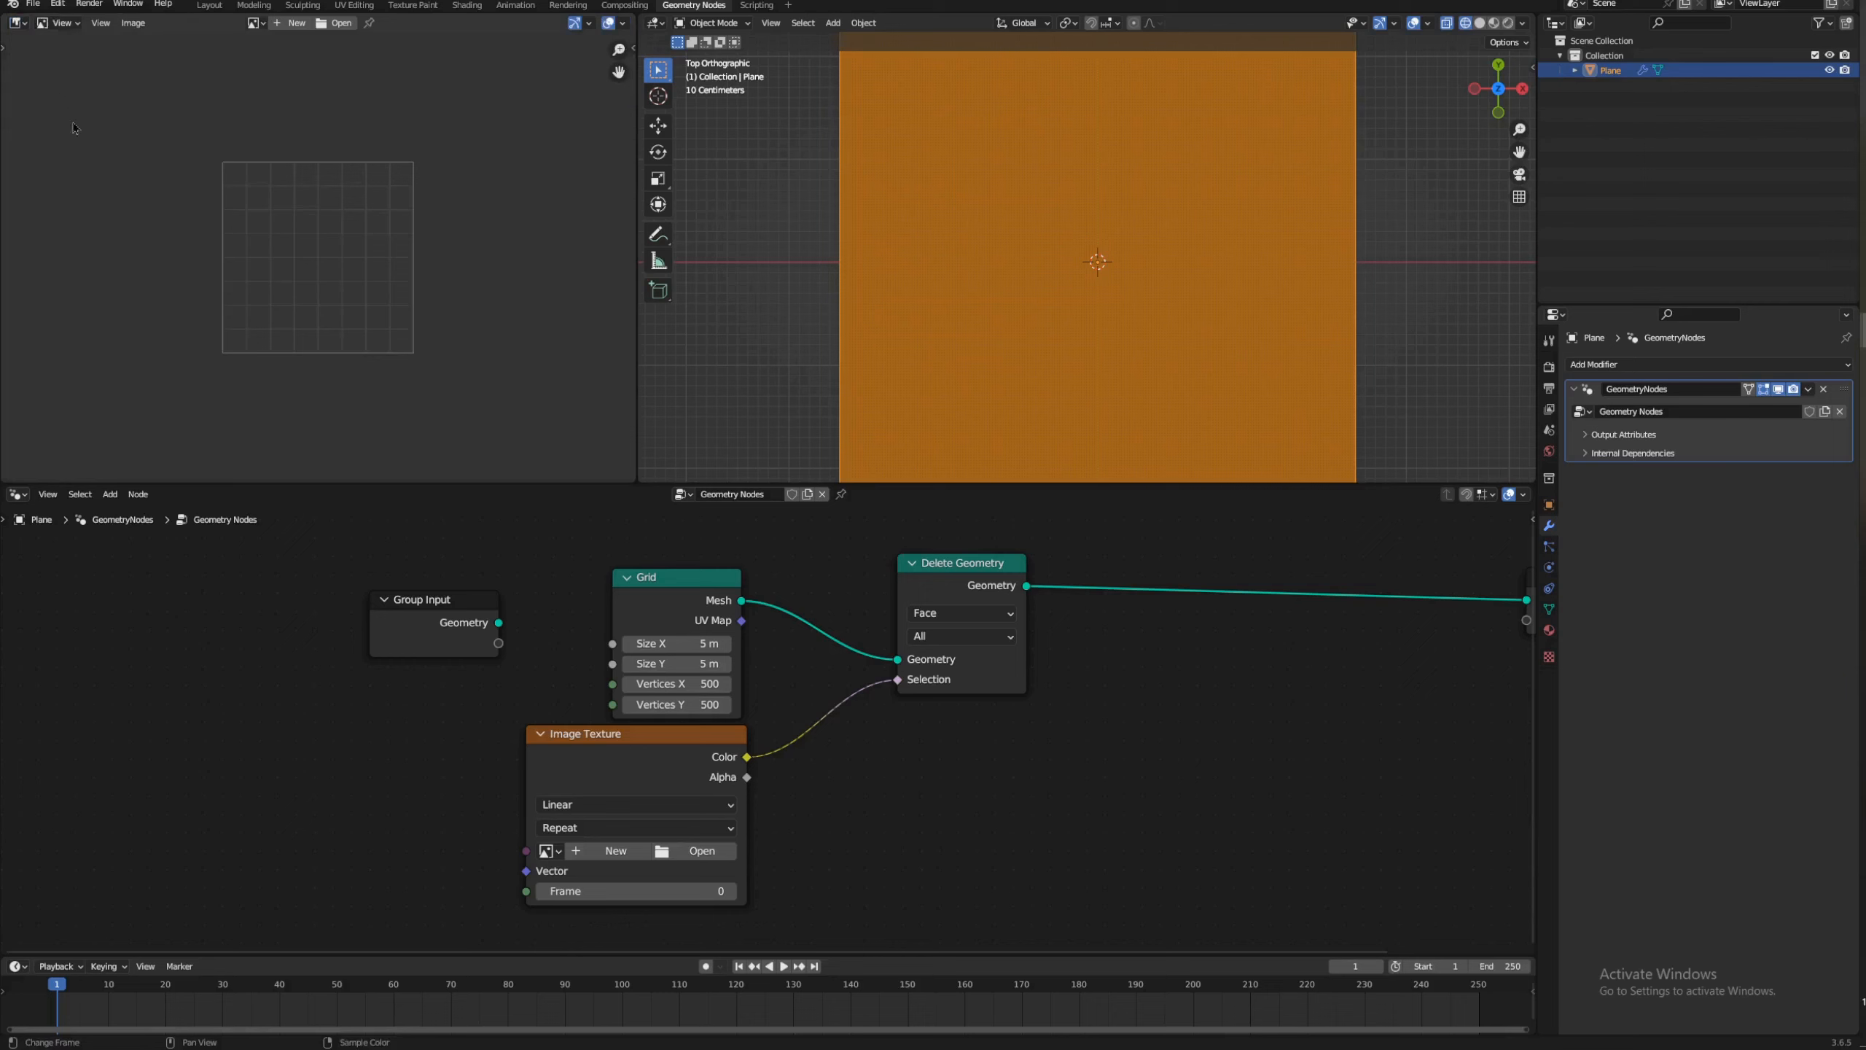
left_click(296, 23)
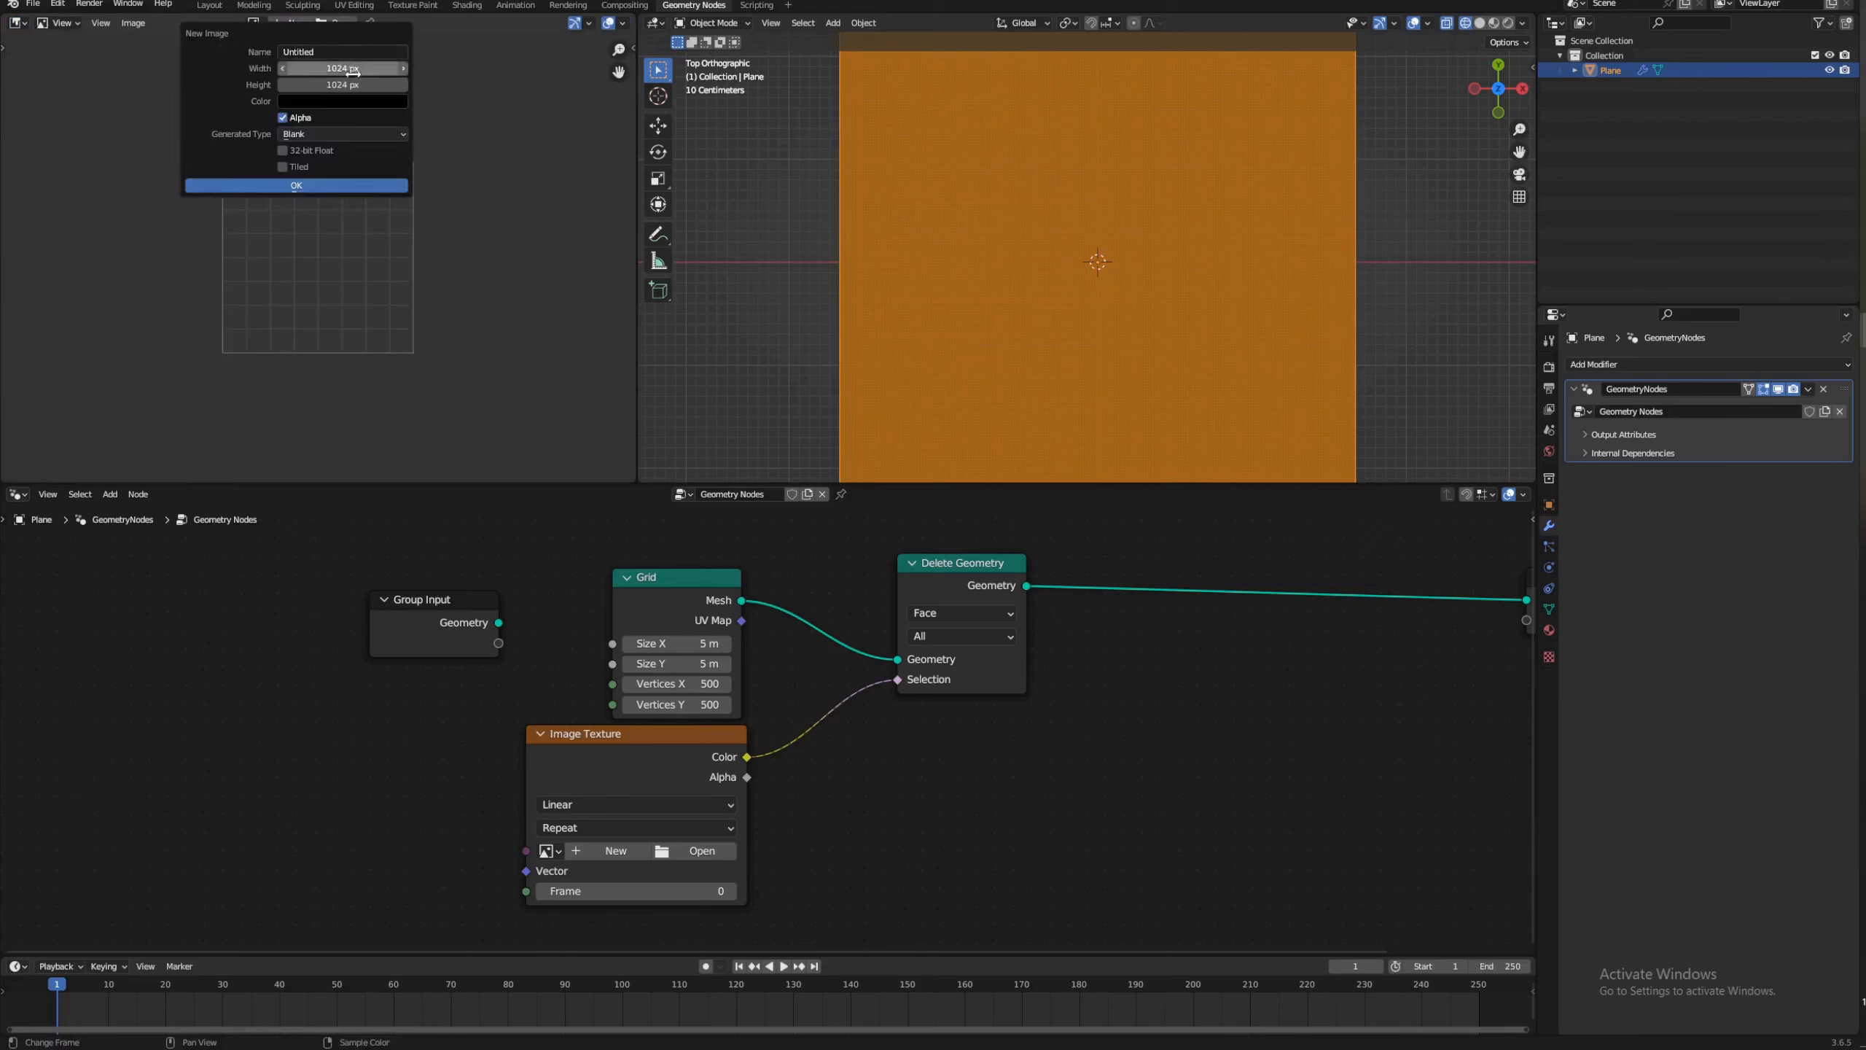
left_click(317, 185)
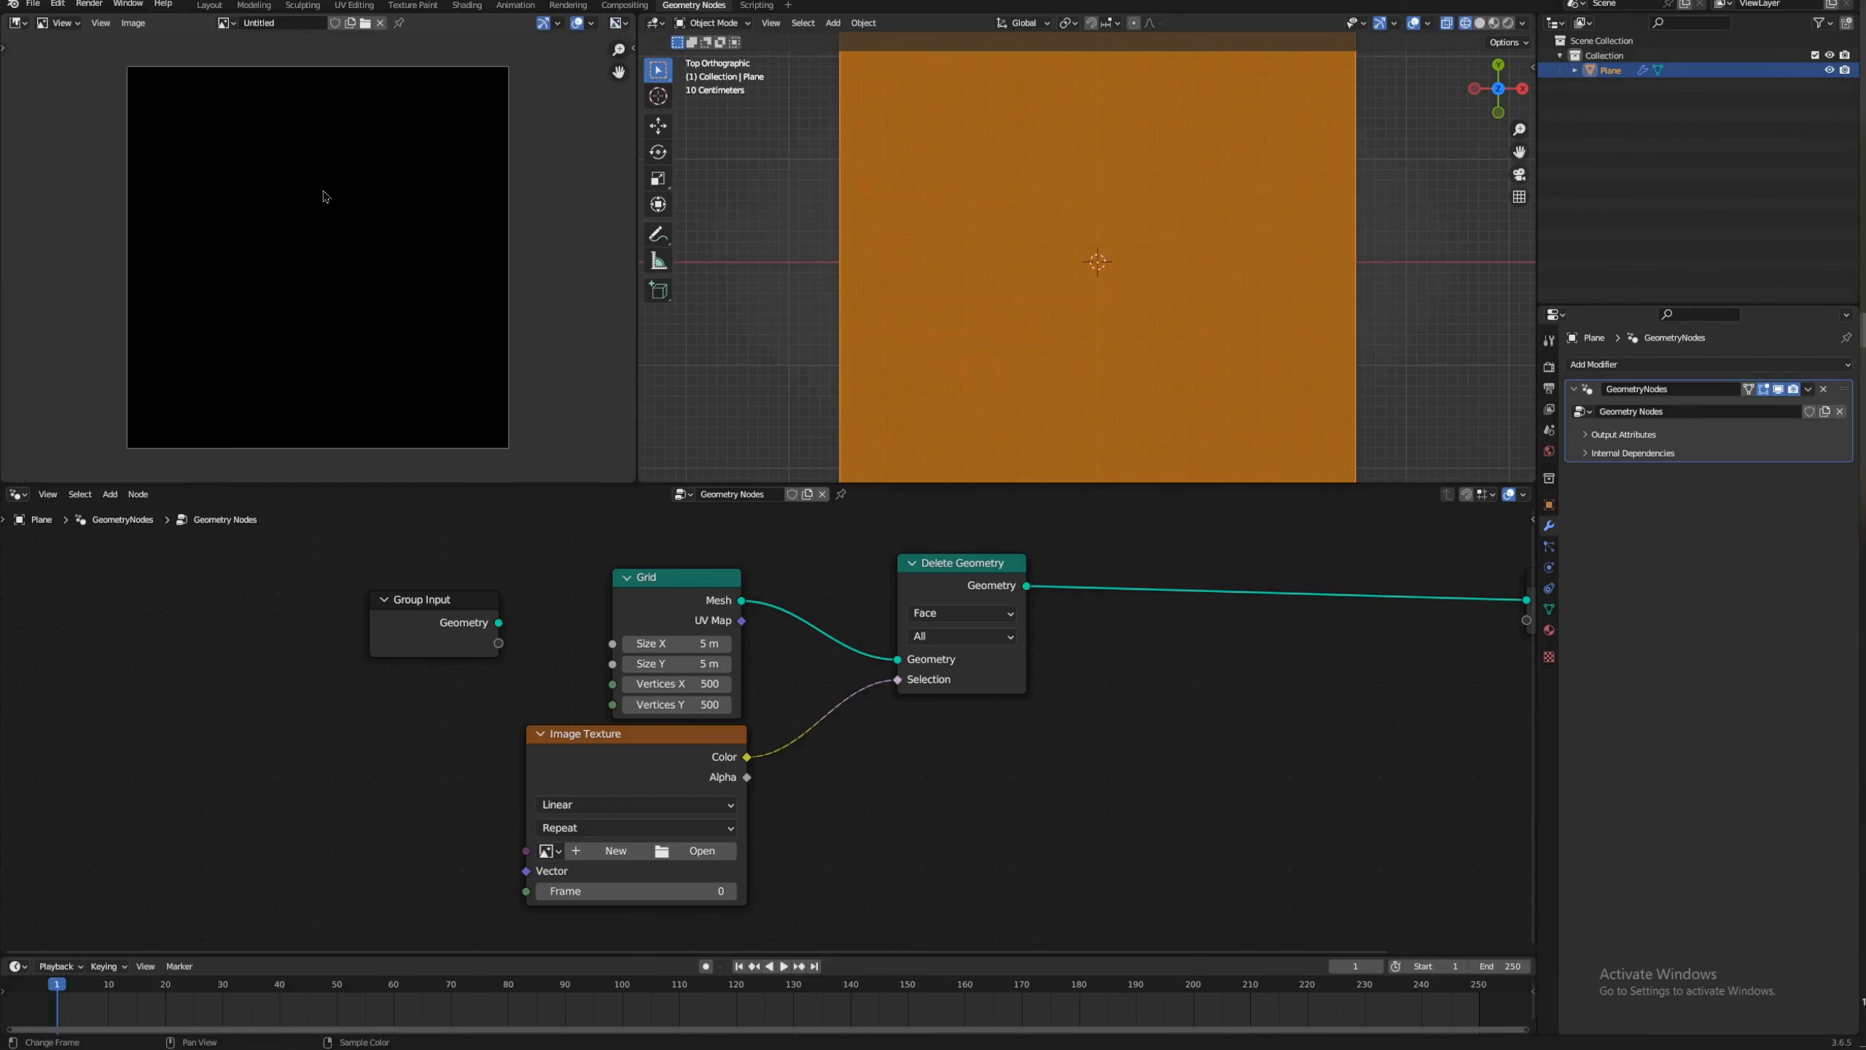
Step: Assign the Untitled image to the Image Texture node and switch the Image Editor to Paint mode
left_click(548, 850)
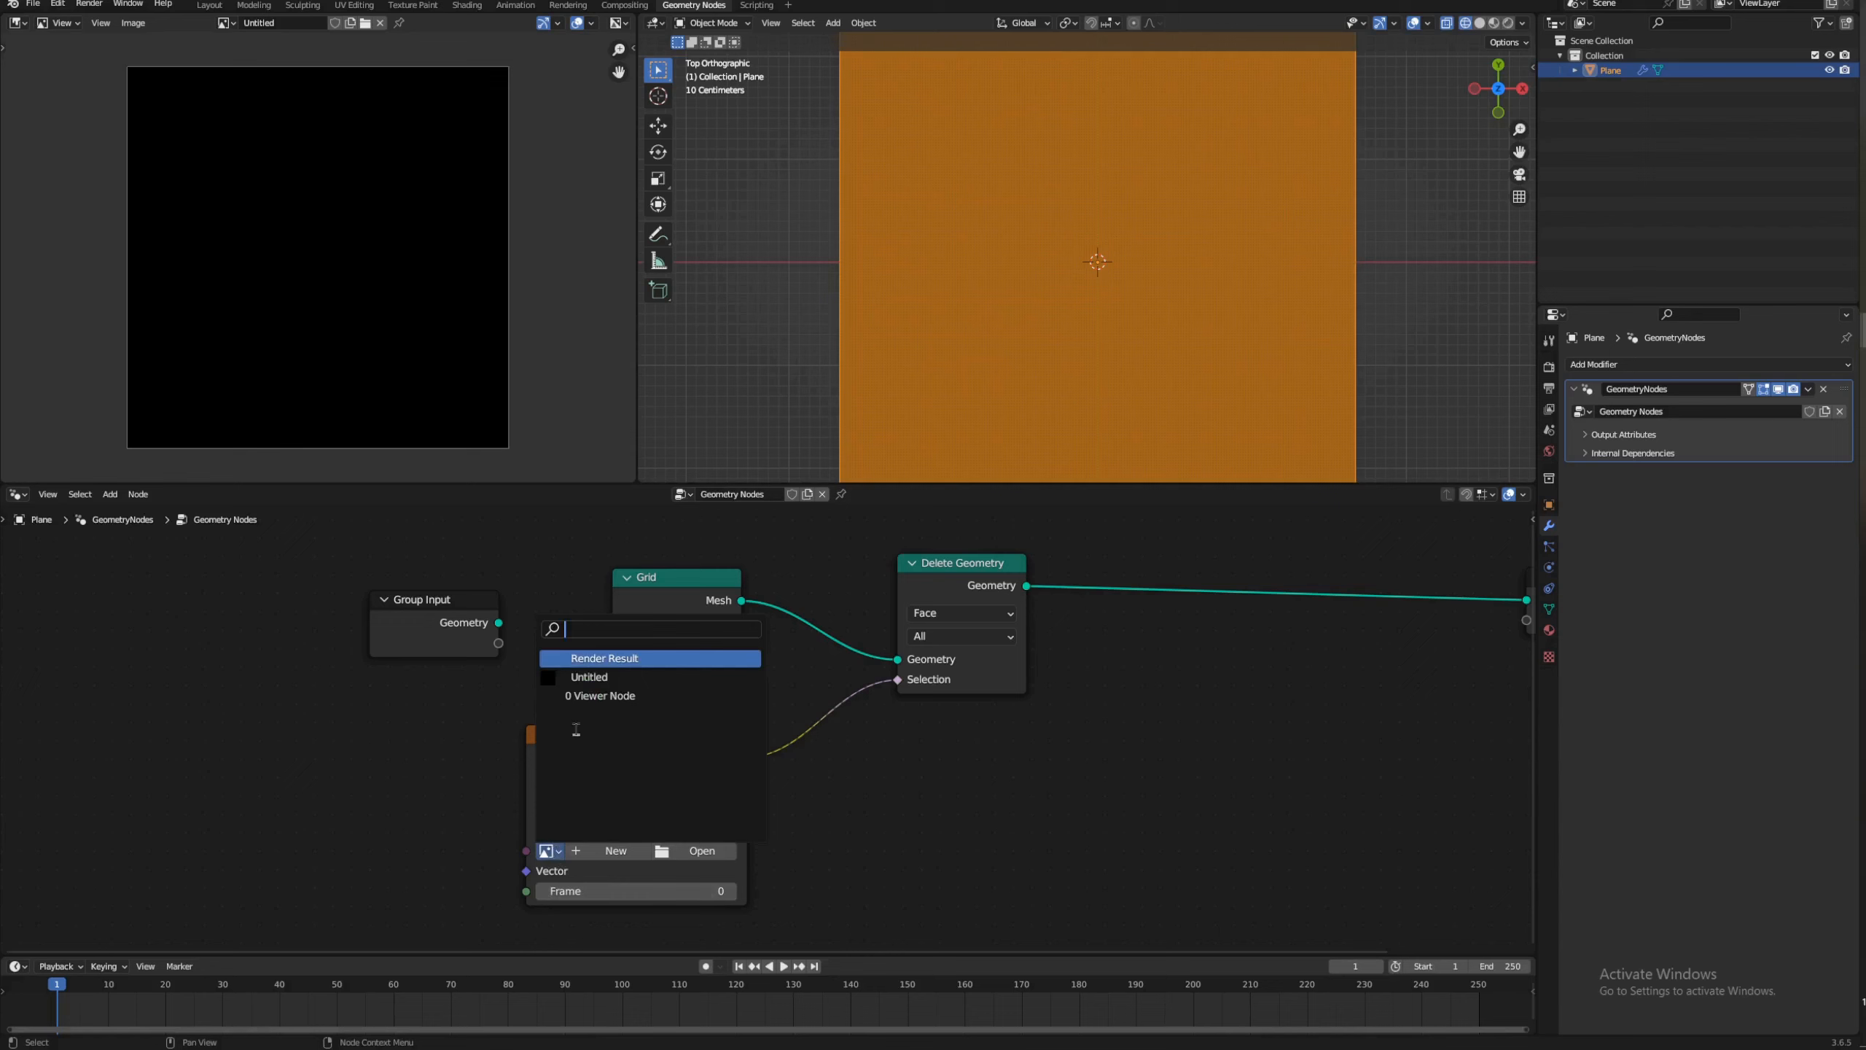
left_click(597, 677)
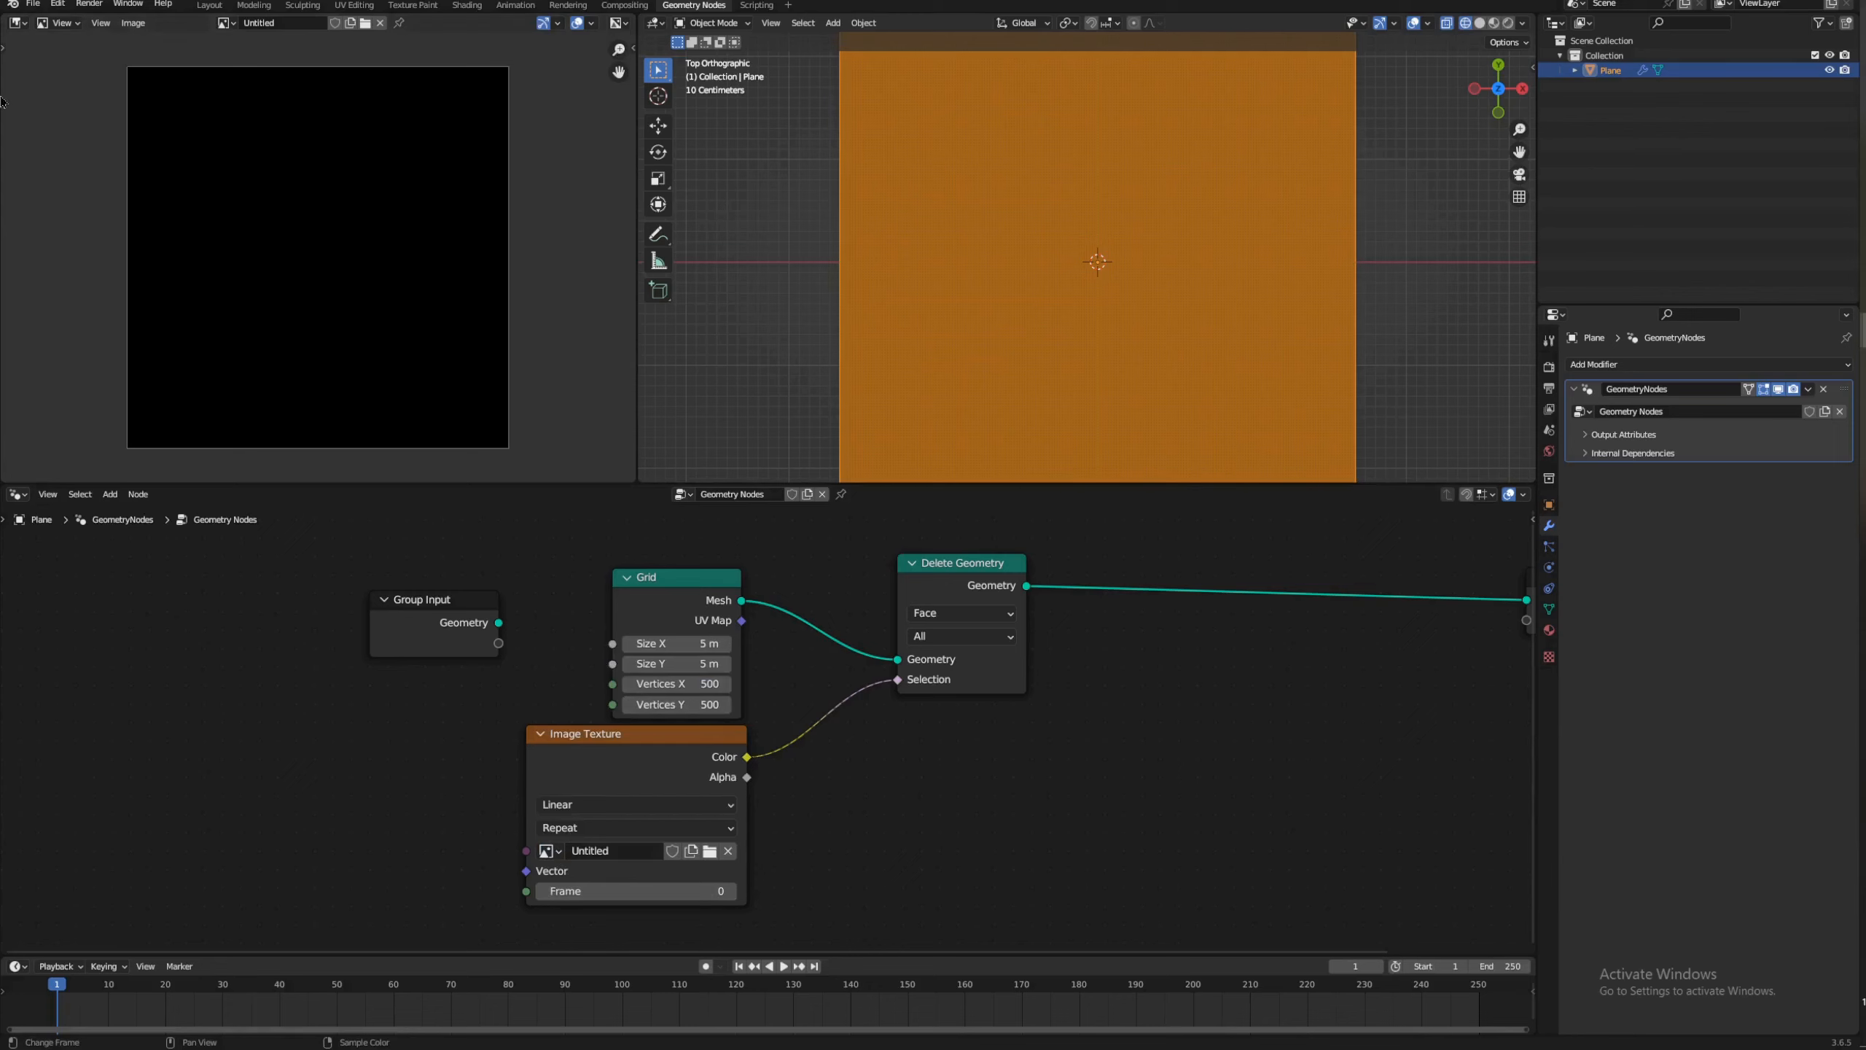
left_click(63, 23)
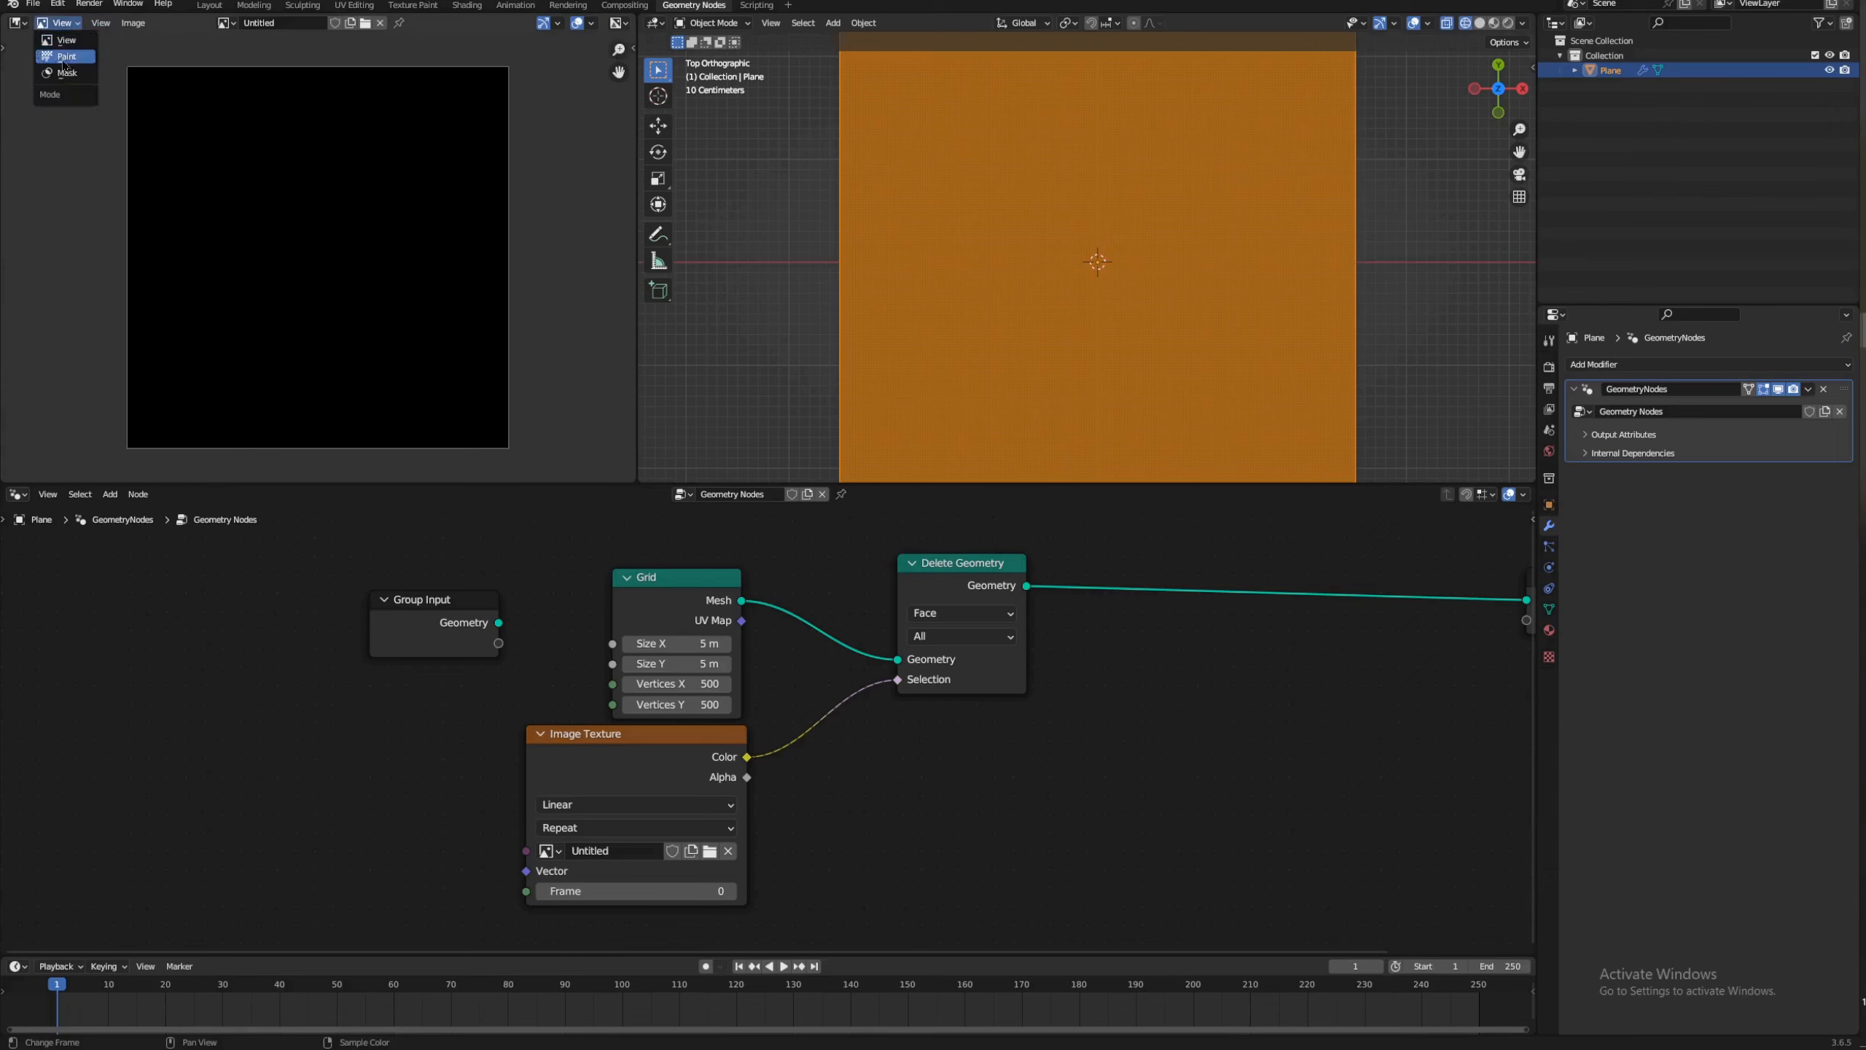
left_click(65, 62)
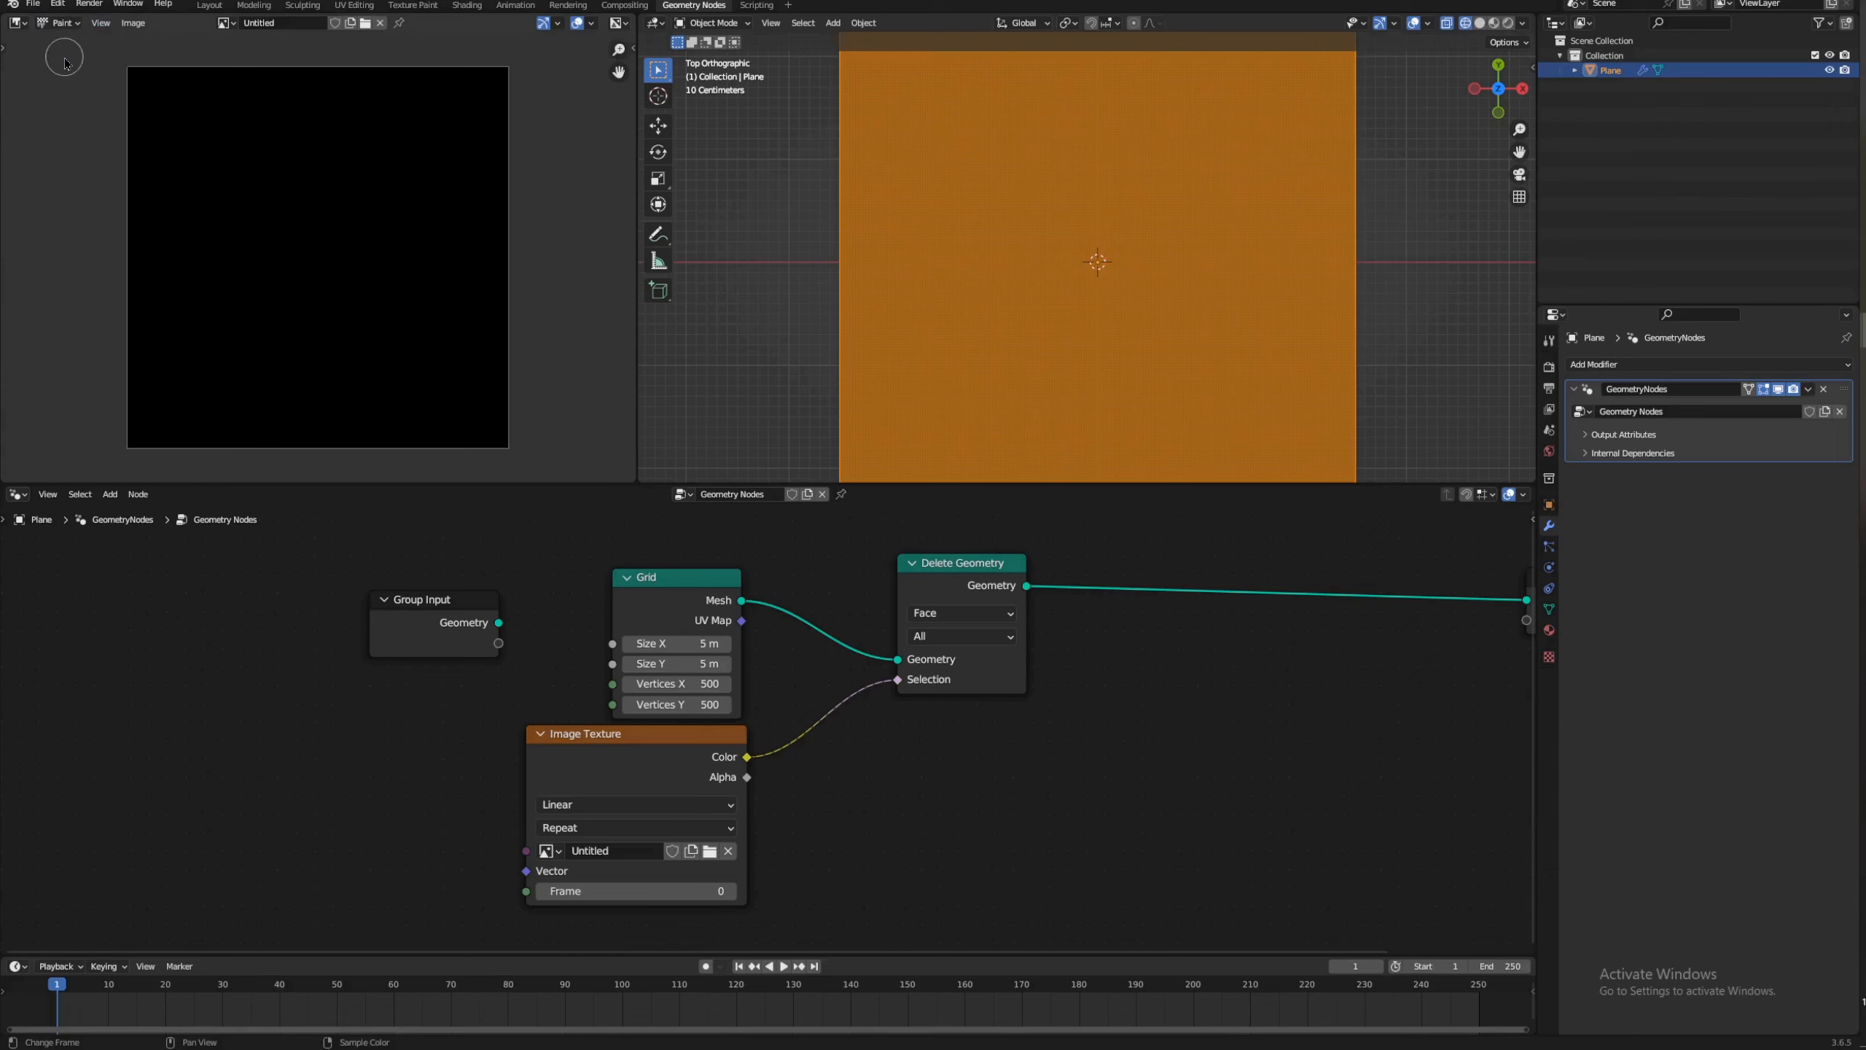
Step: Set the paint brush radius to 201 px and paint one white dot near the centre of the black image
left_click(4, 48)
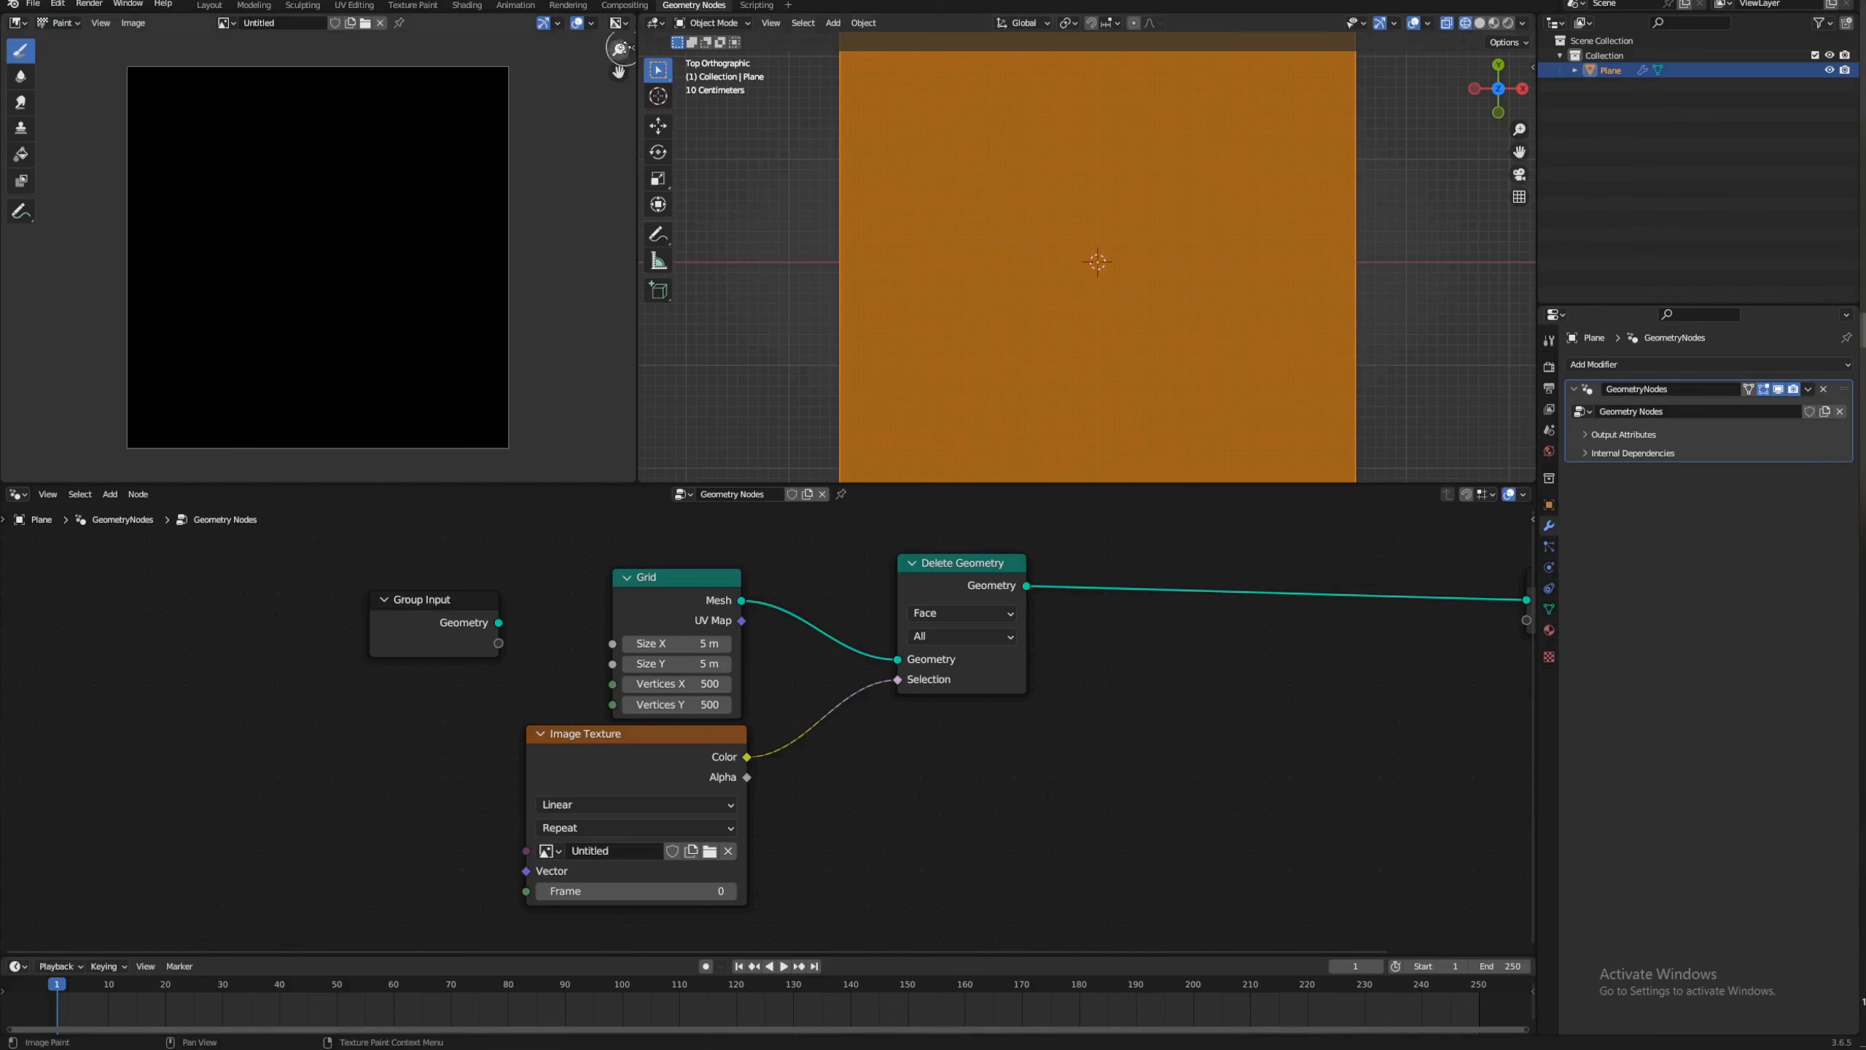
left_click(632, 47)
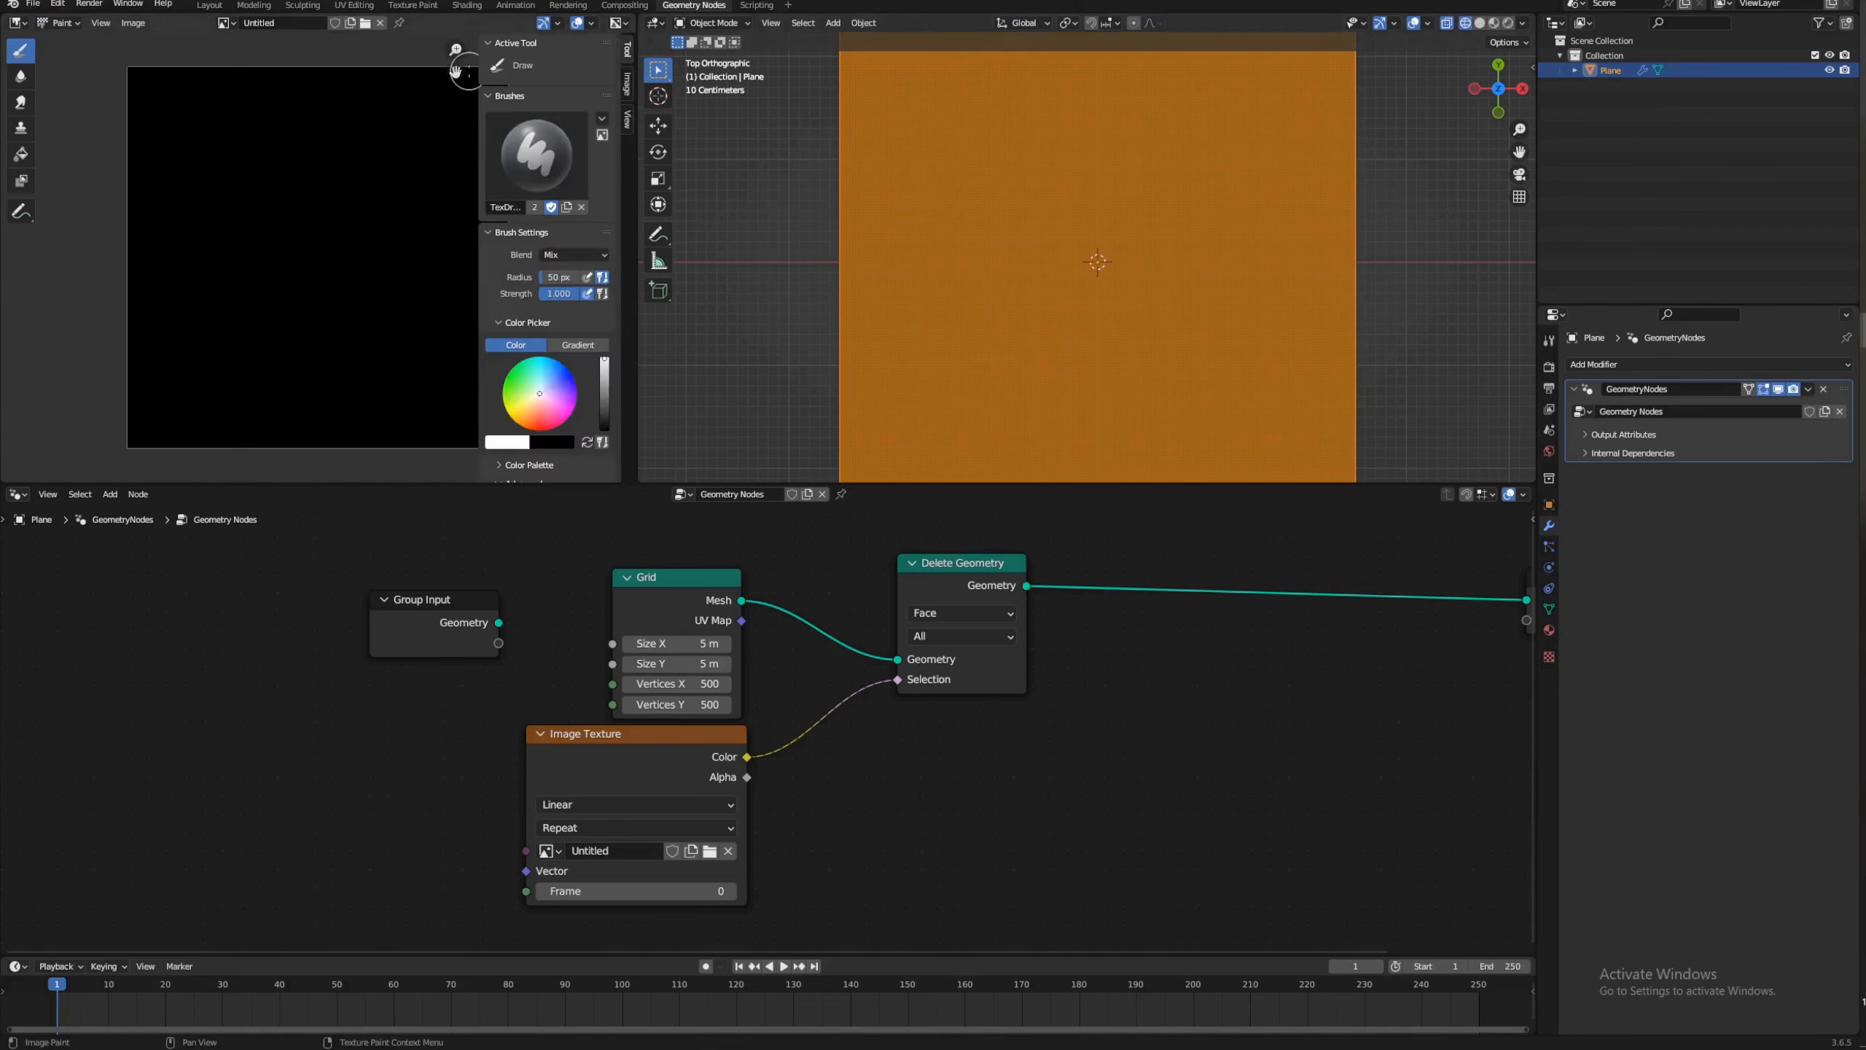
left_click_drag(456, 71, 401, 68)
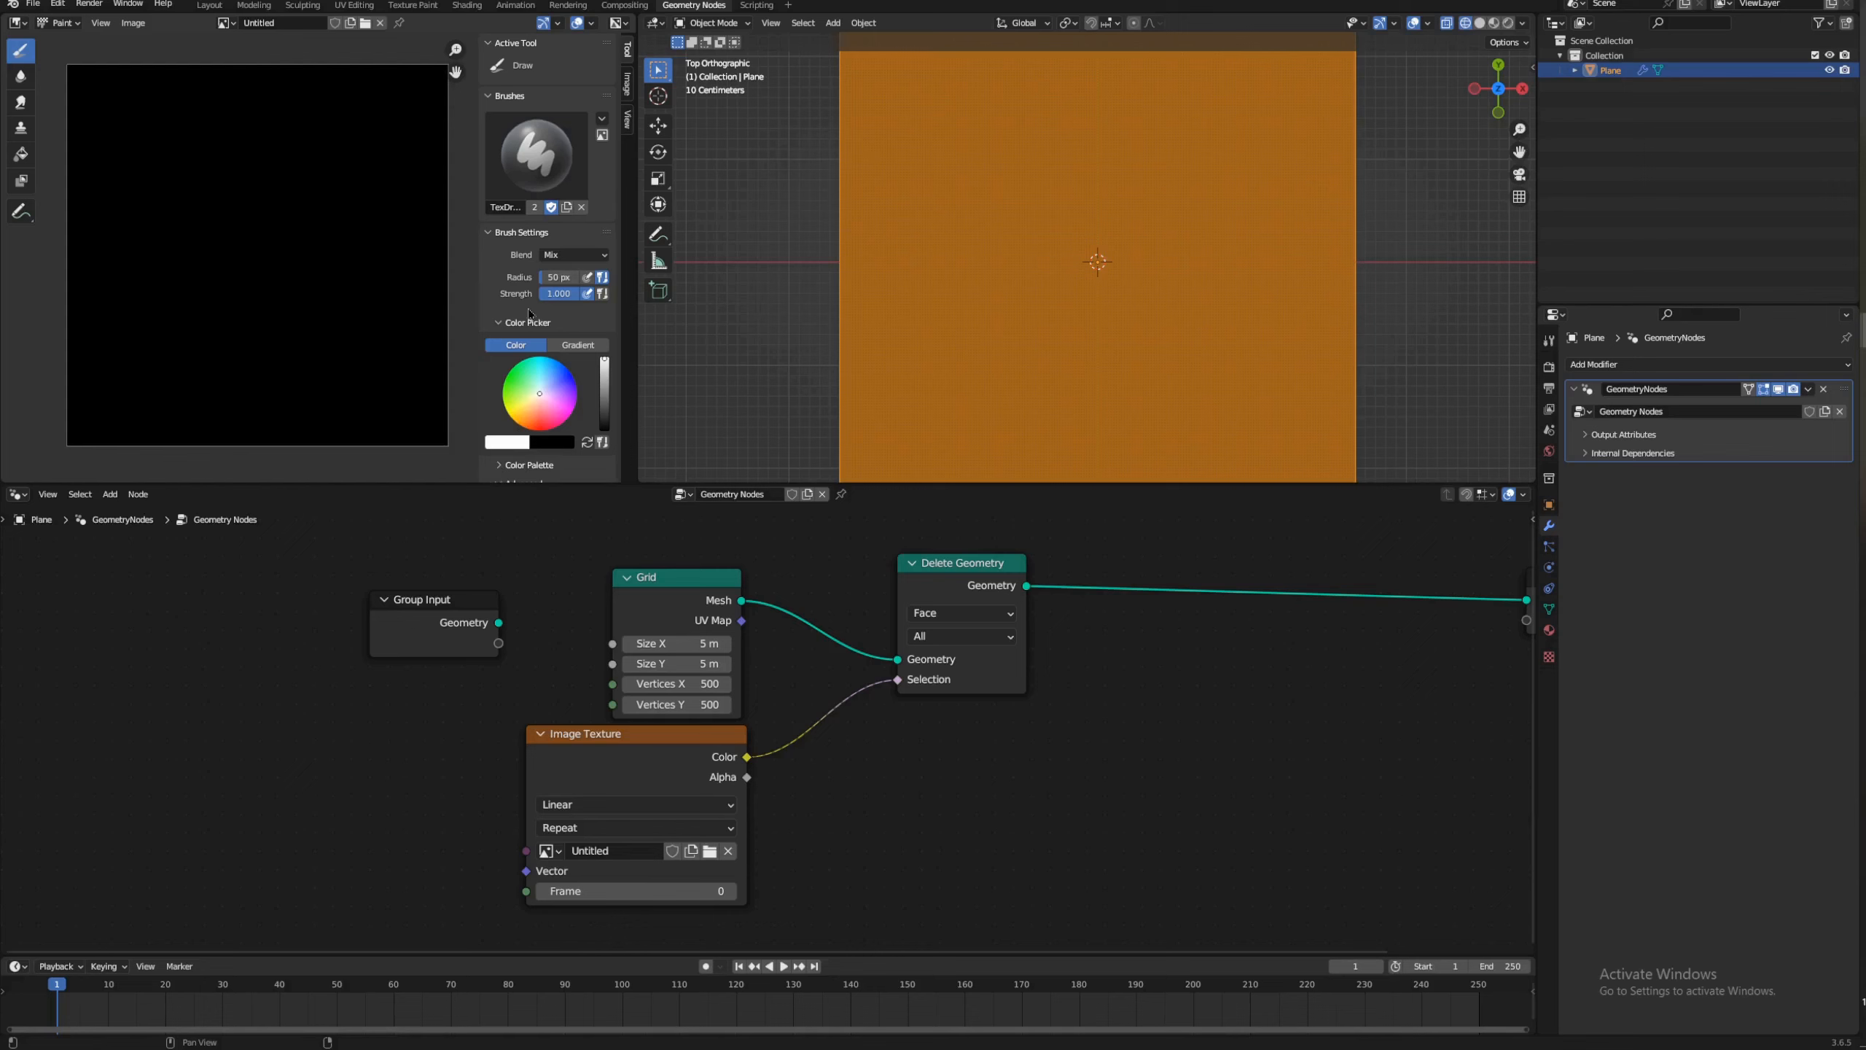
left_click_drag(554, 279, 567, 278)
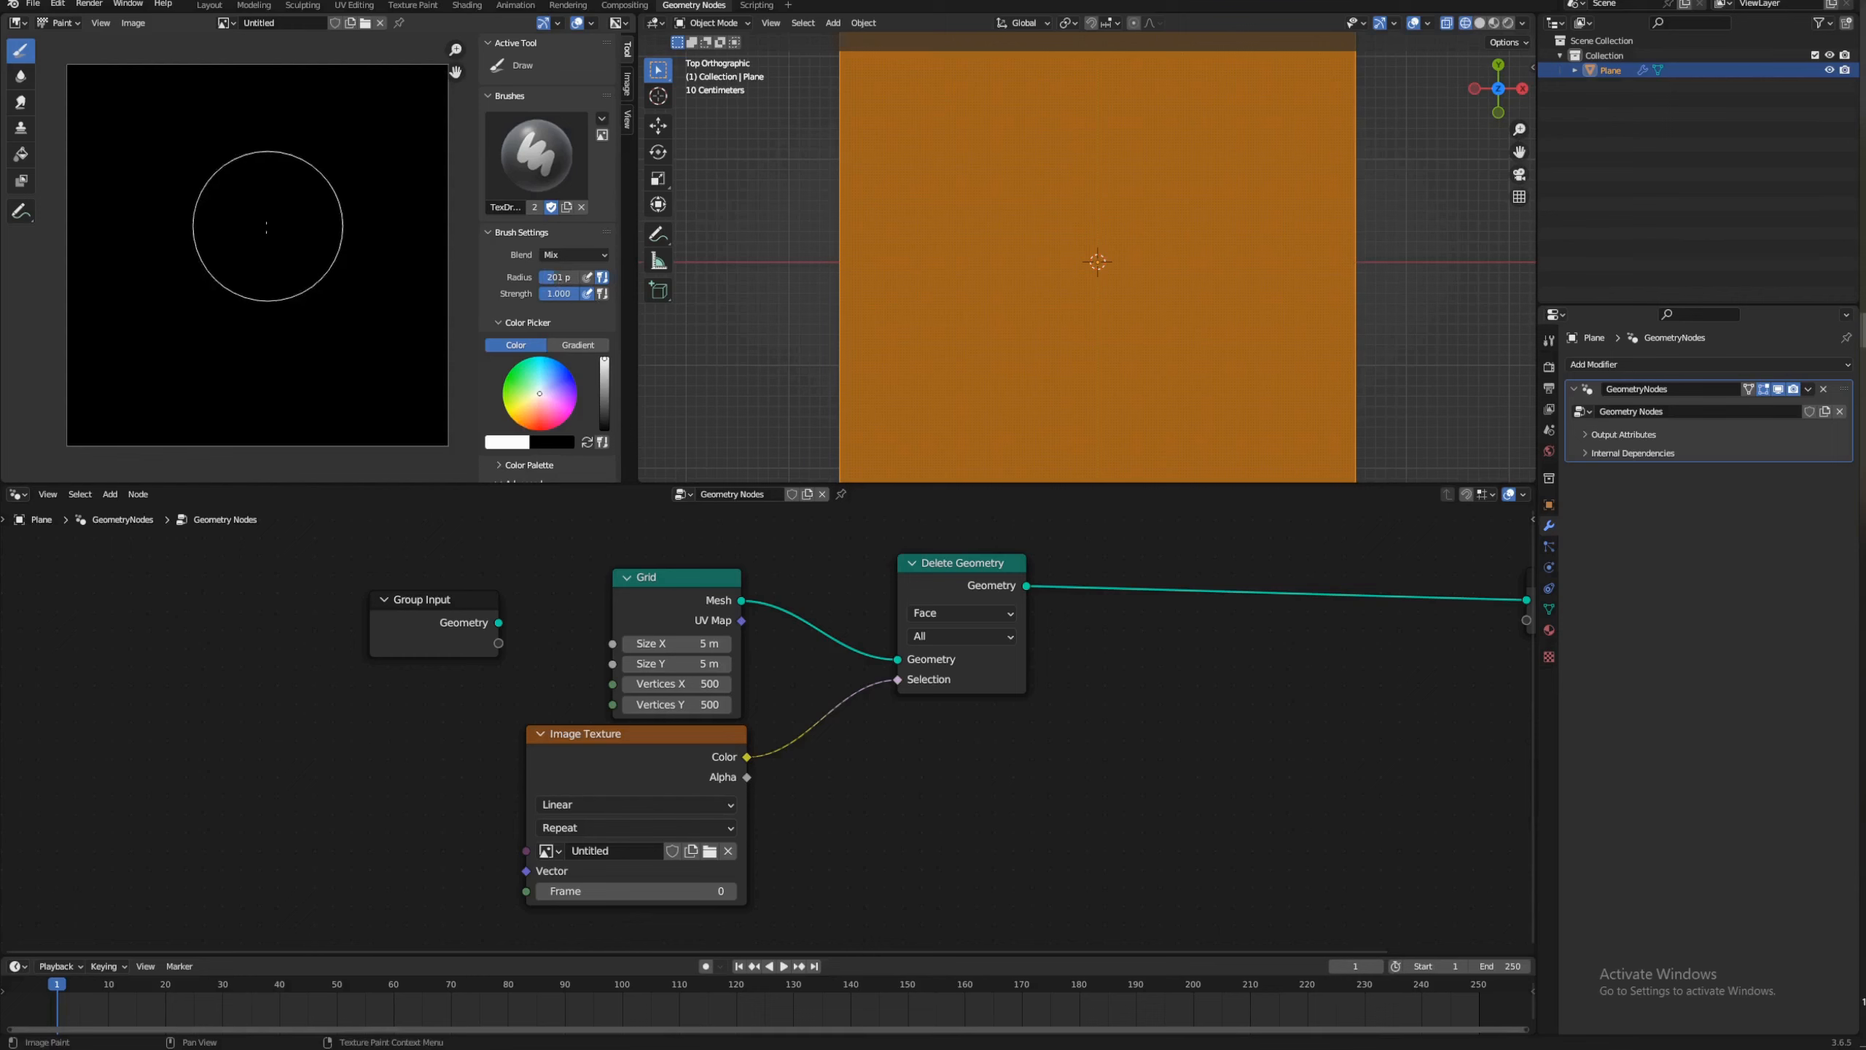
left_click(265, 247)
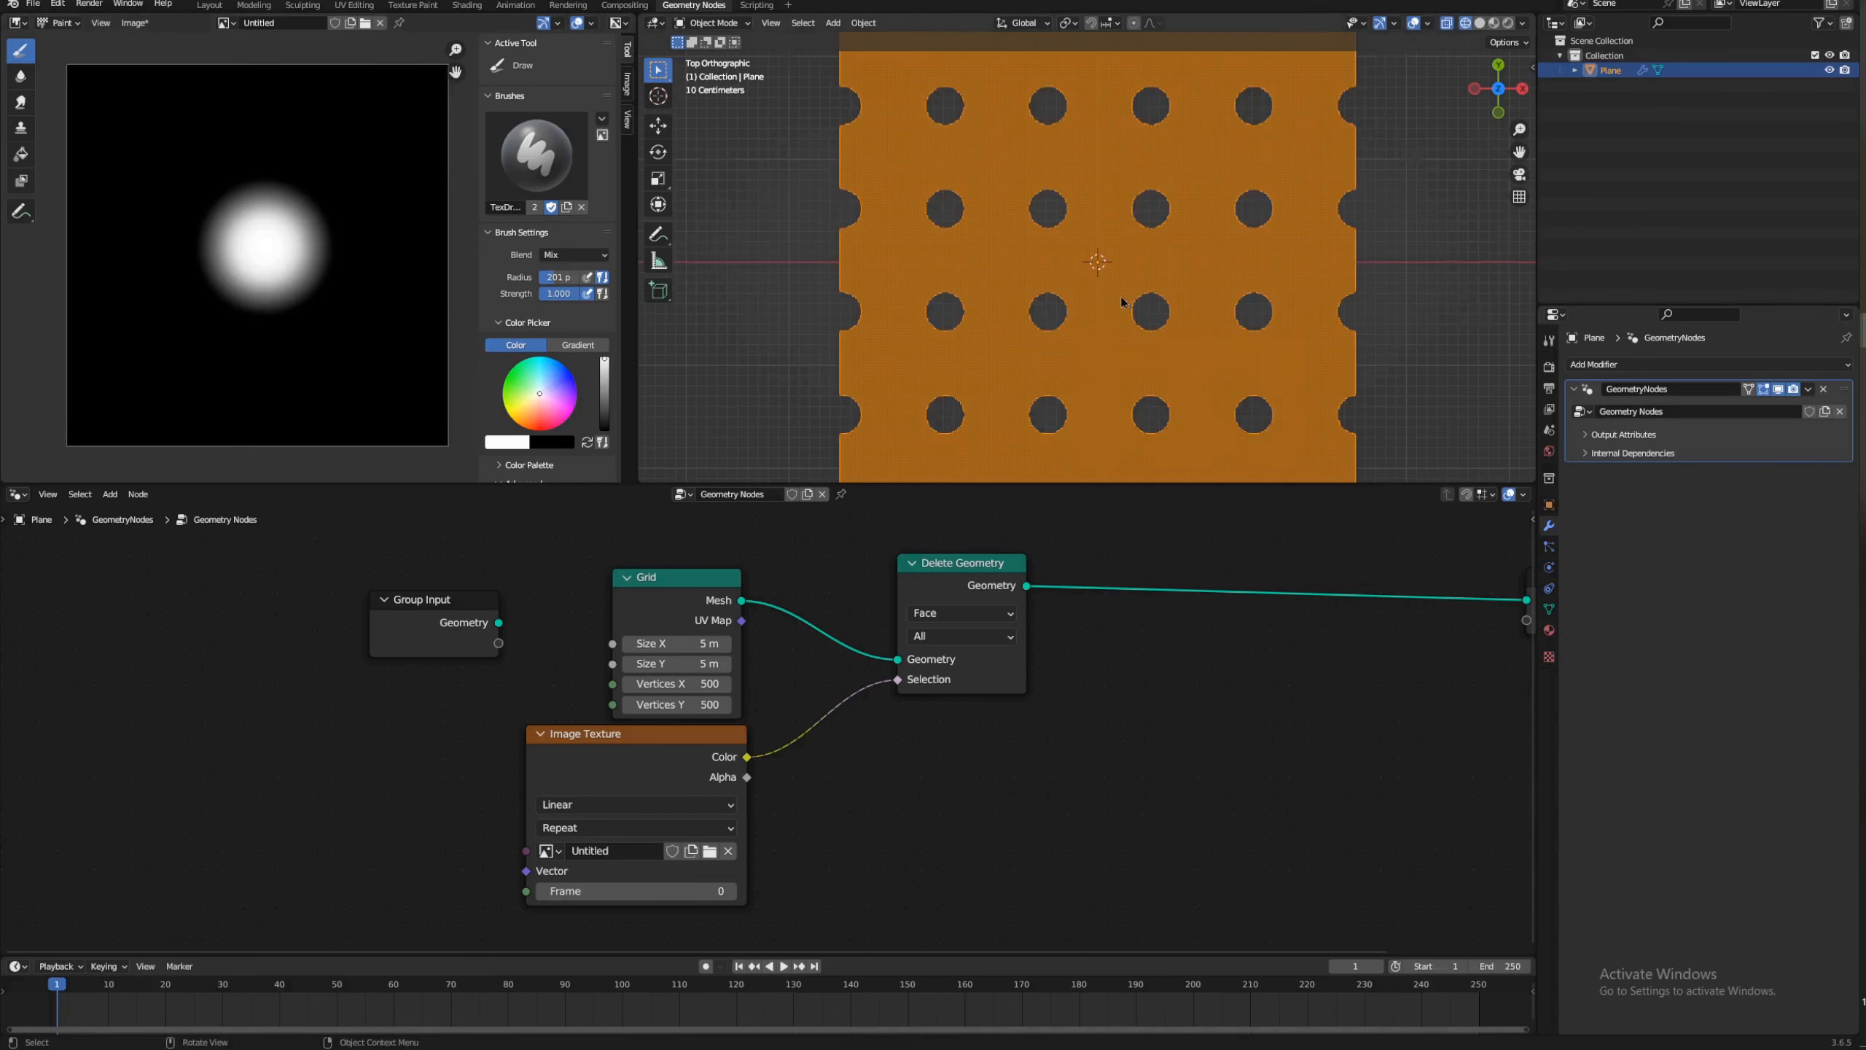
scroll(1121, 301, "down", 2)
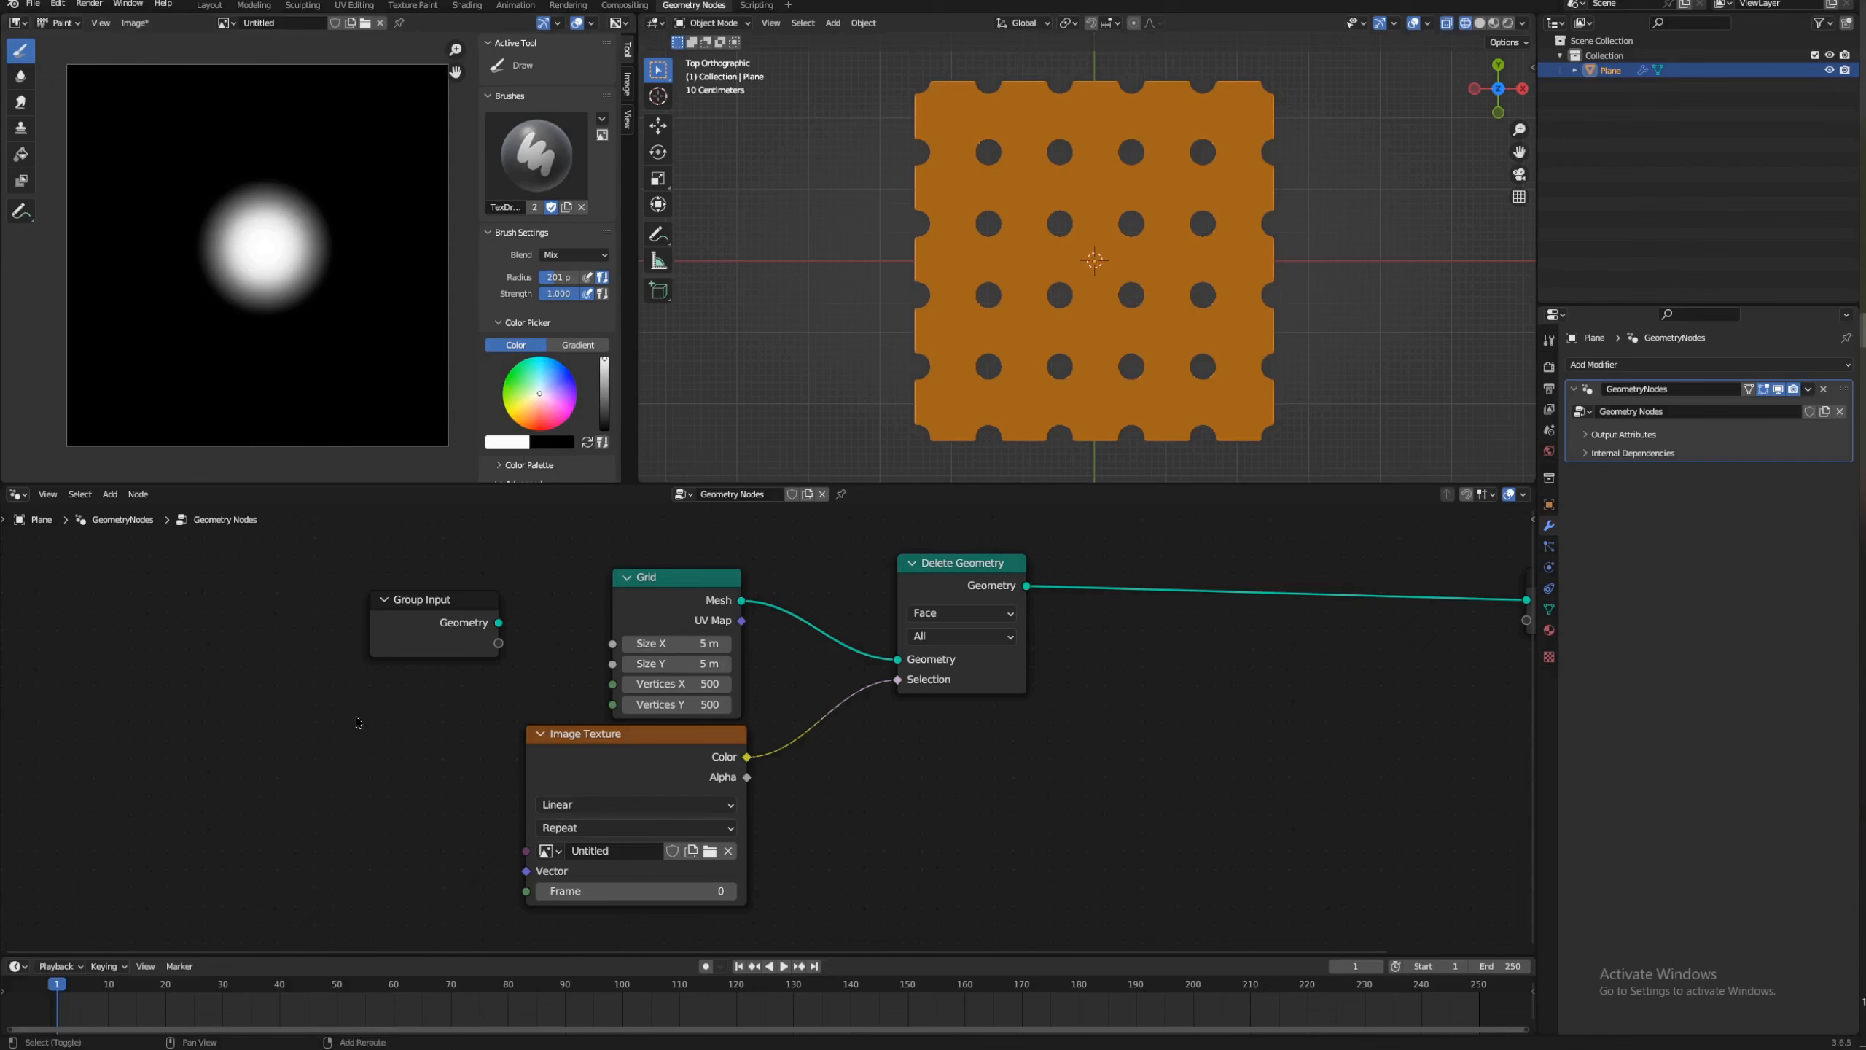
Step: Add a Position node, link its output to the Image Texture node's Vector input, and place it further away to leave space between them
key("shift+a")
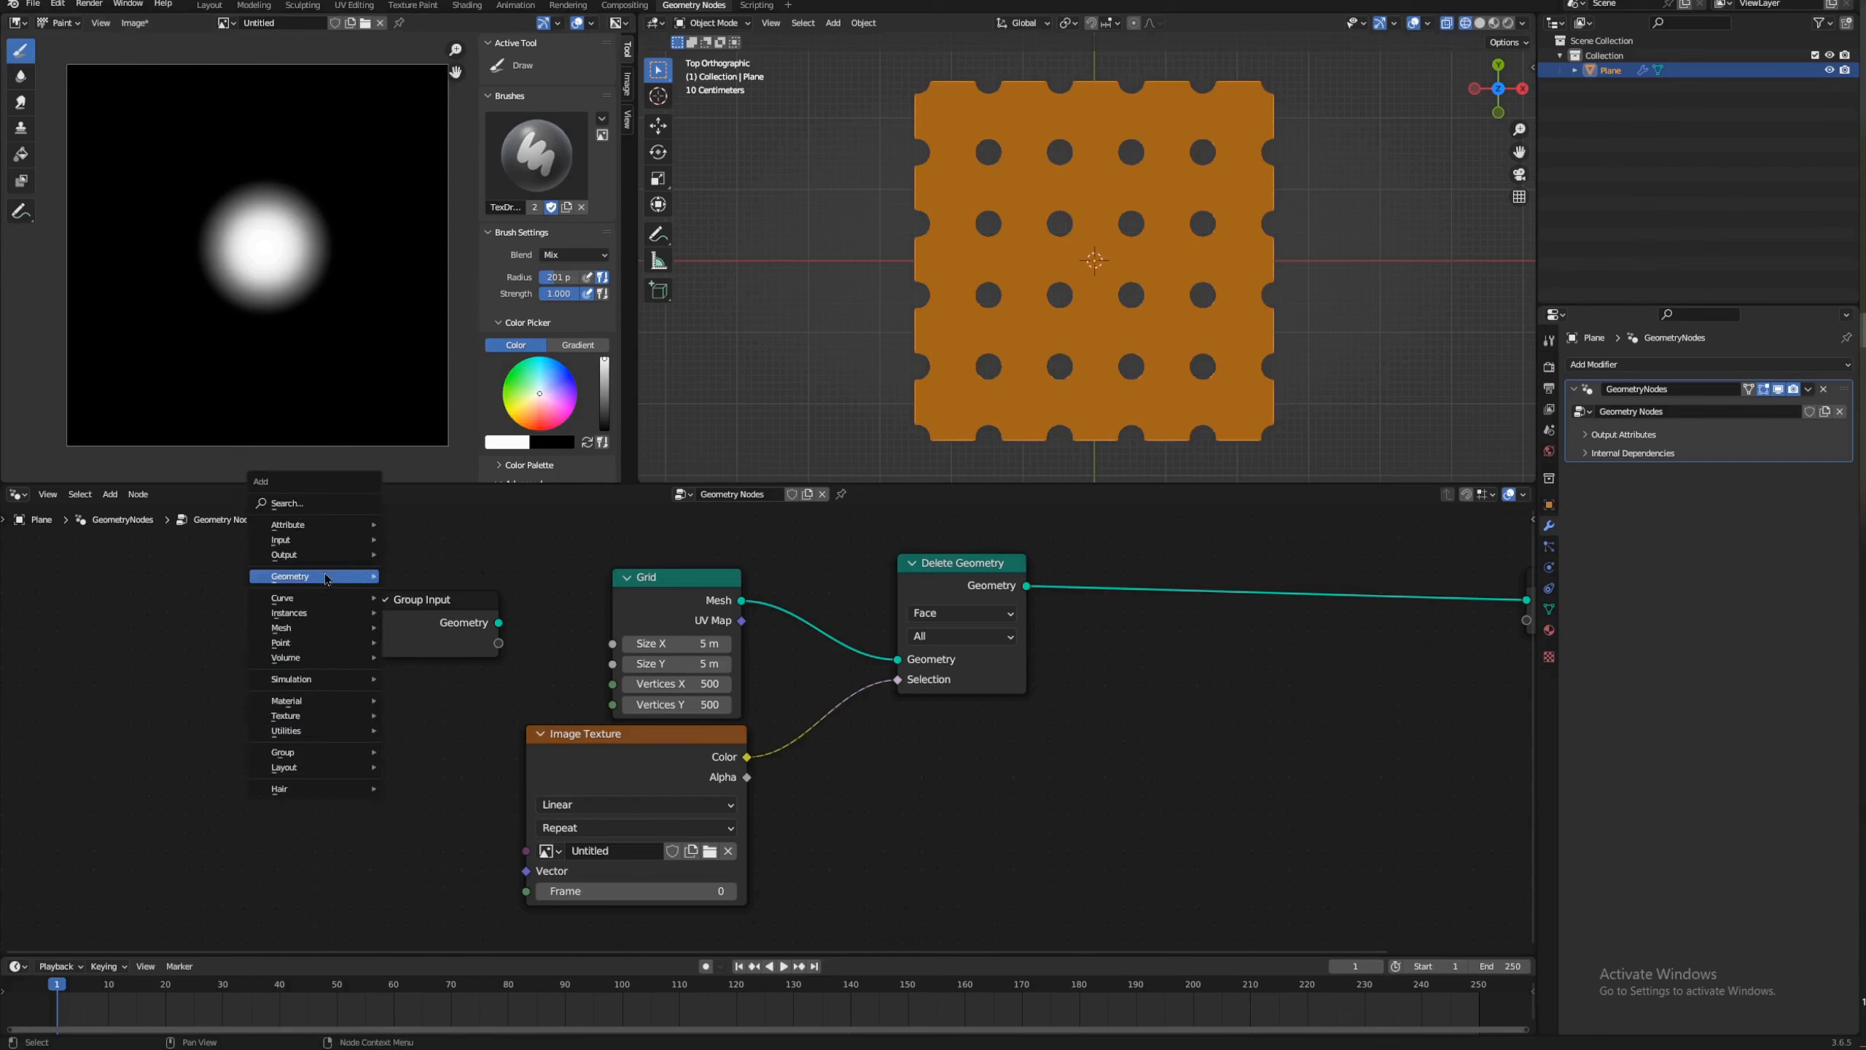
left_click(321, 513)
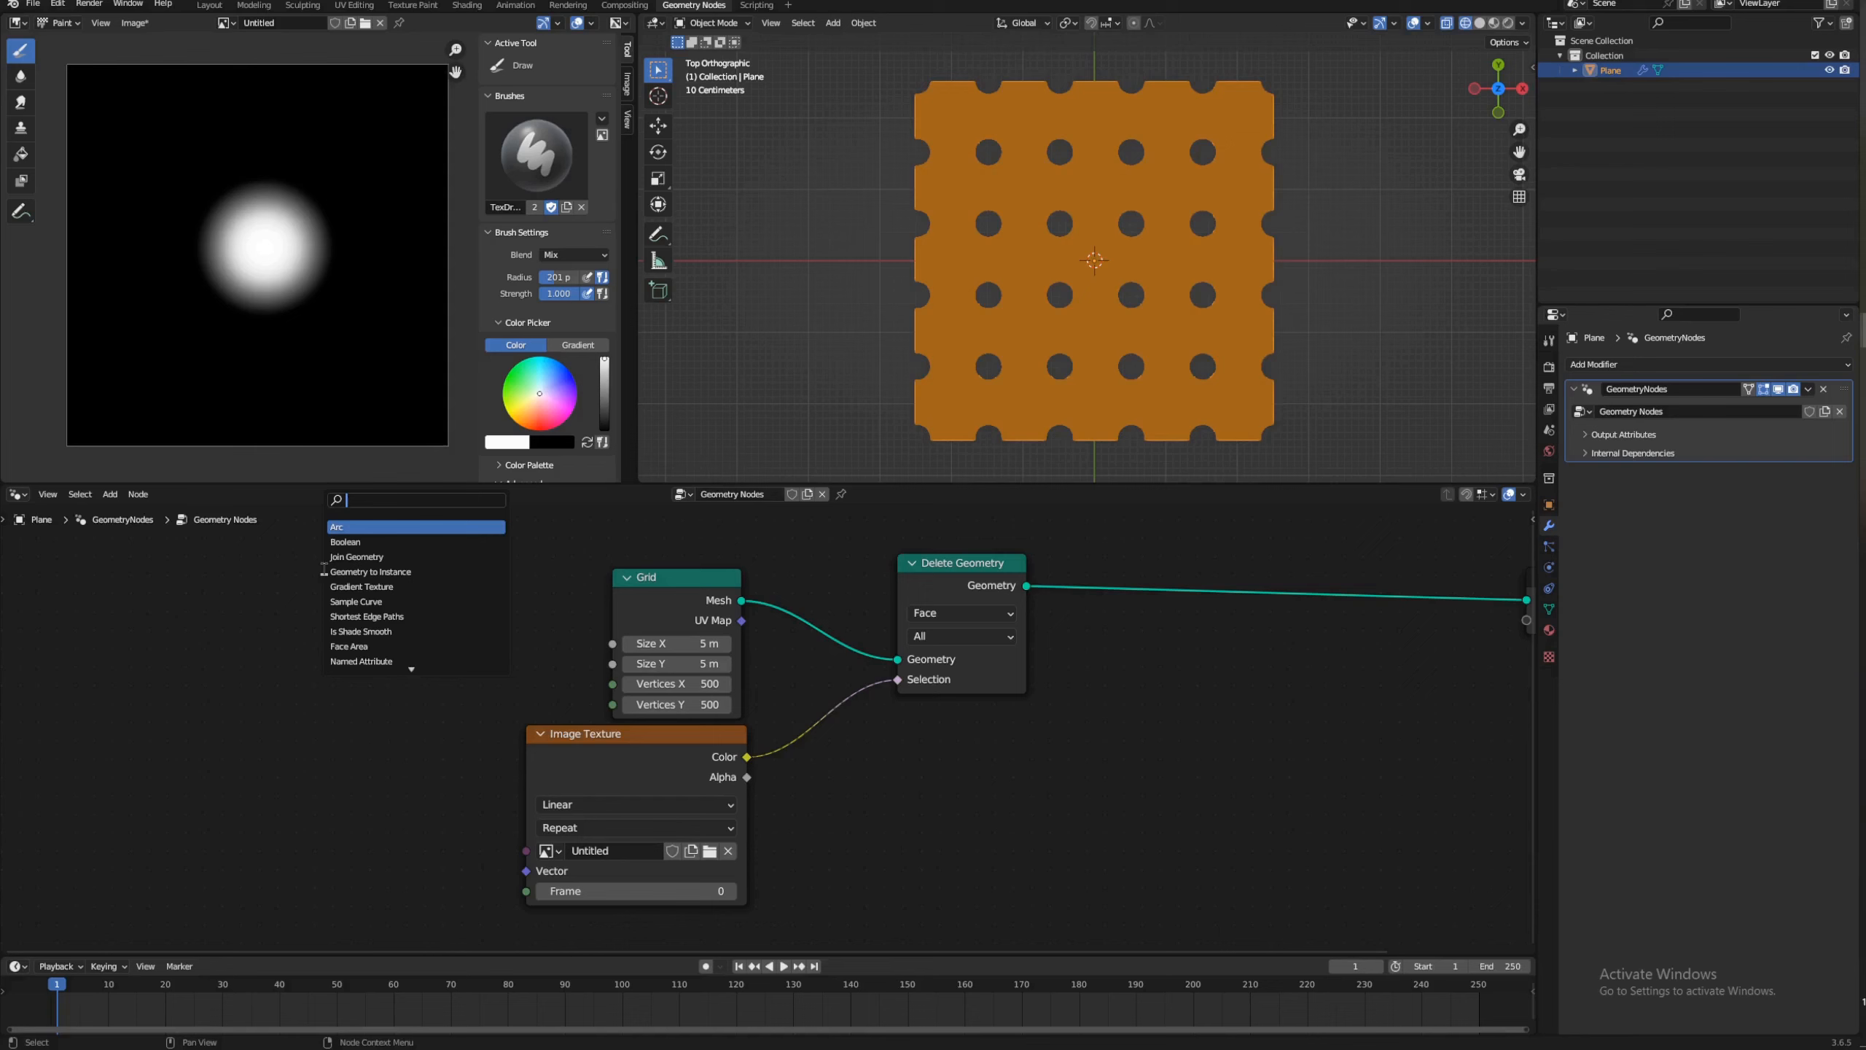
type("posi")
key("Return")
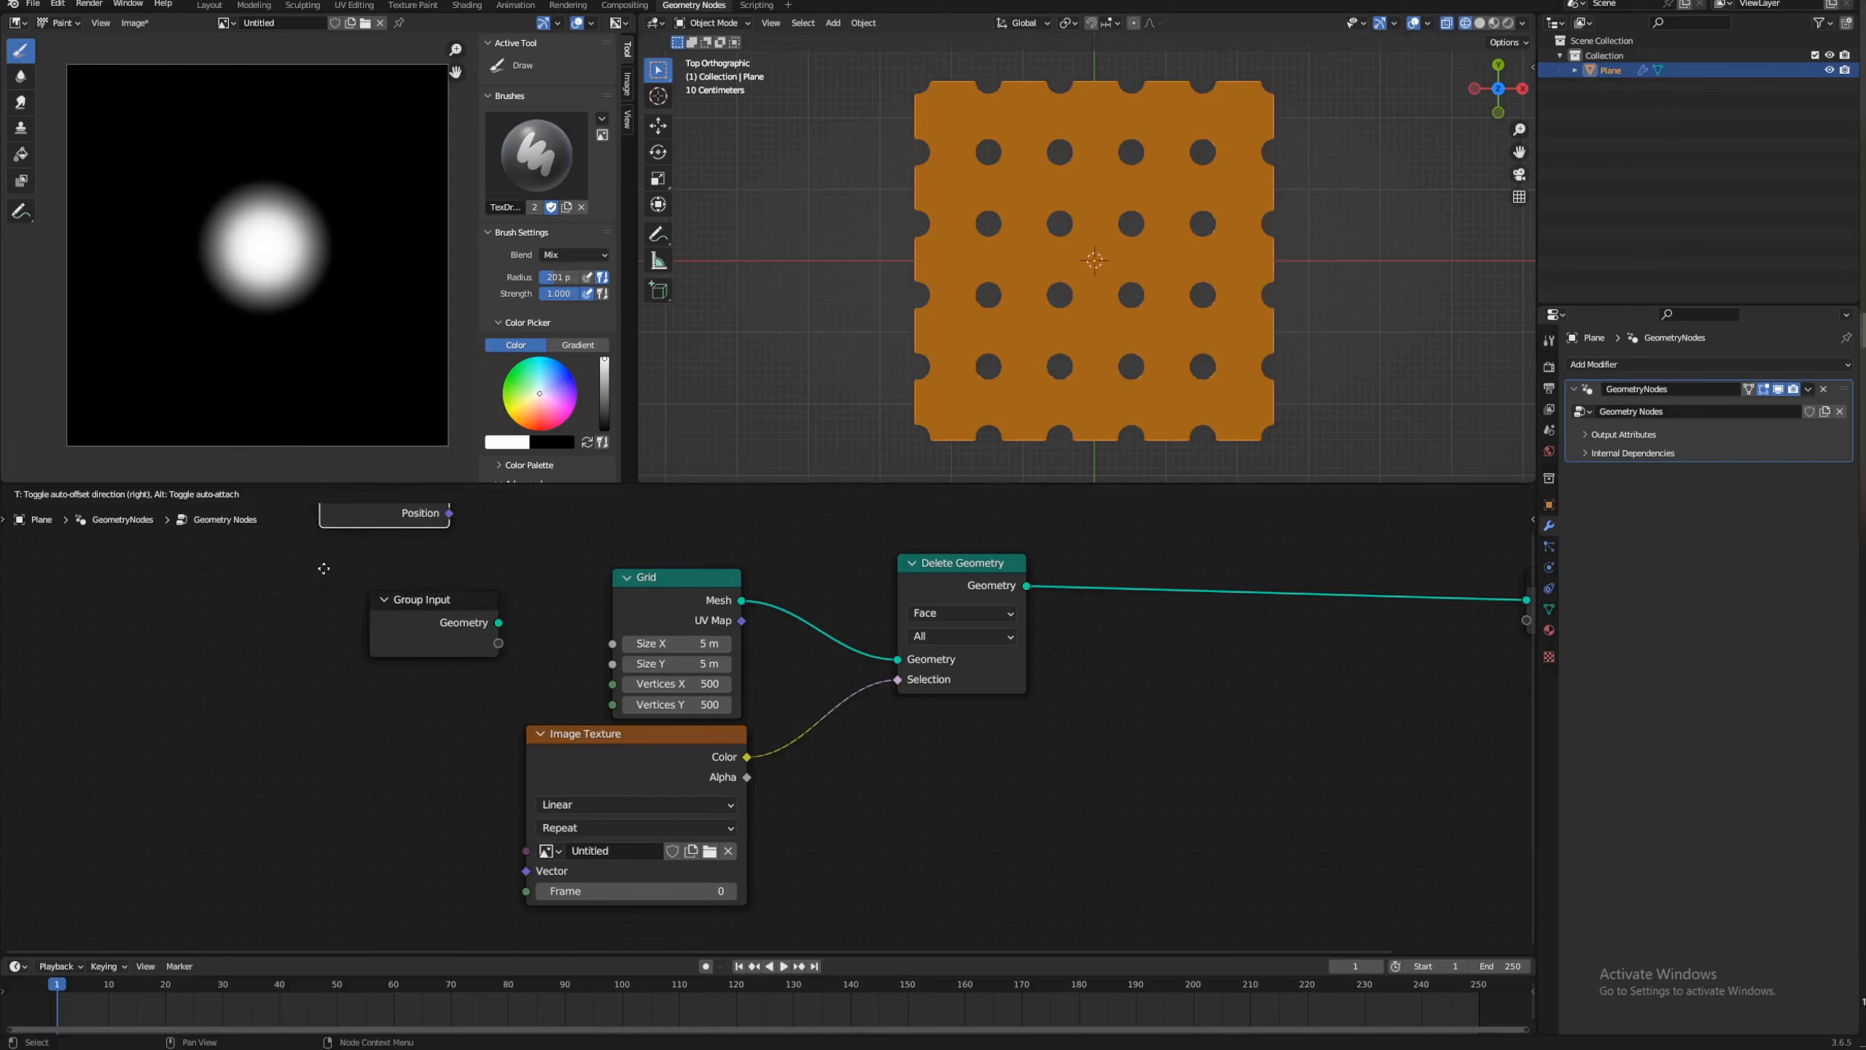
left_click(286, 889)
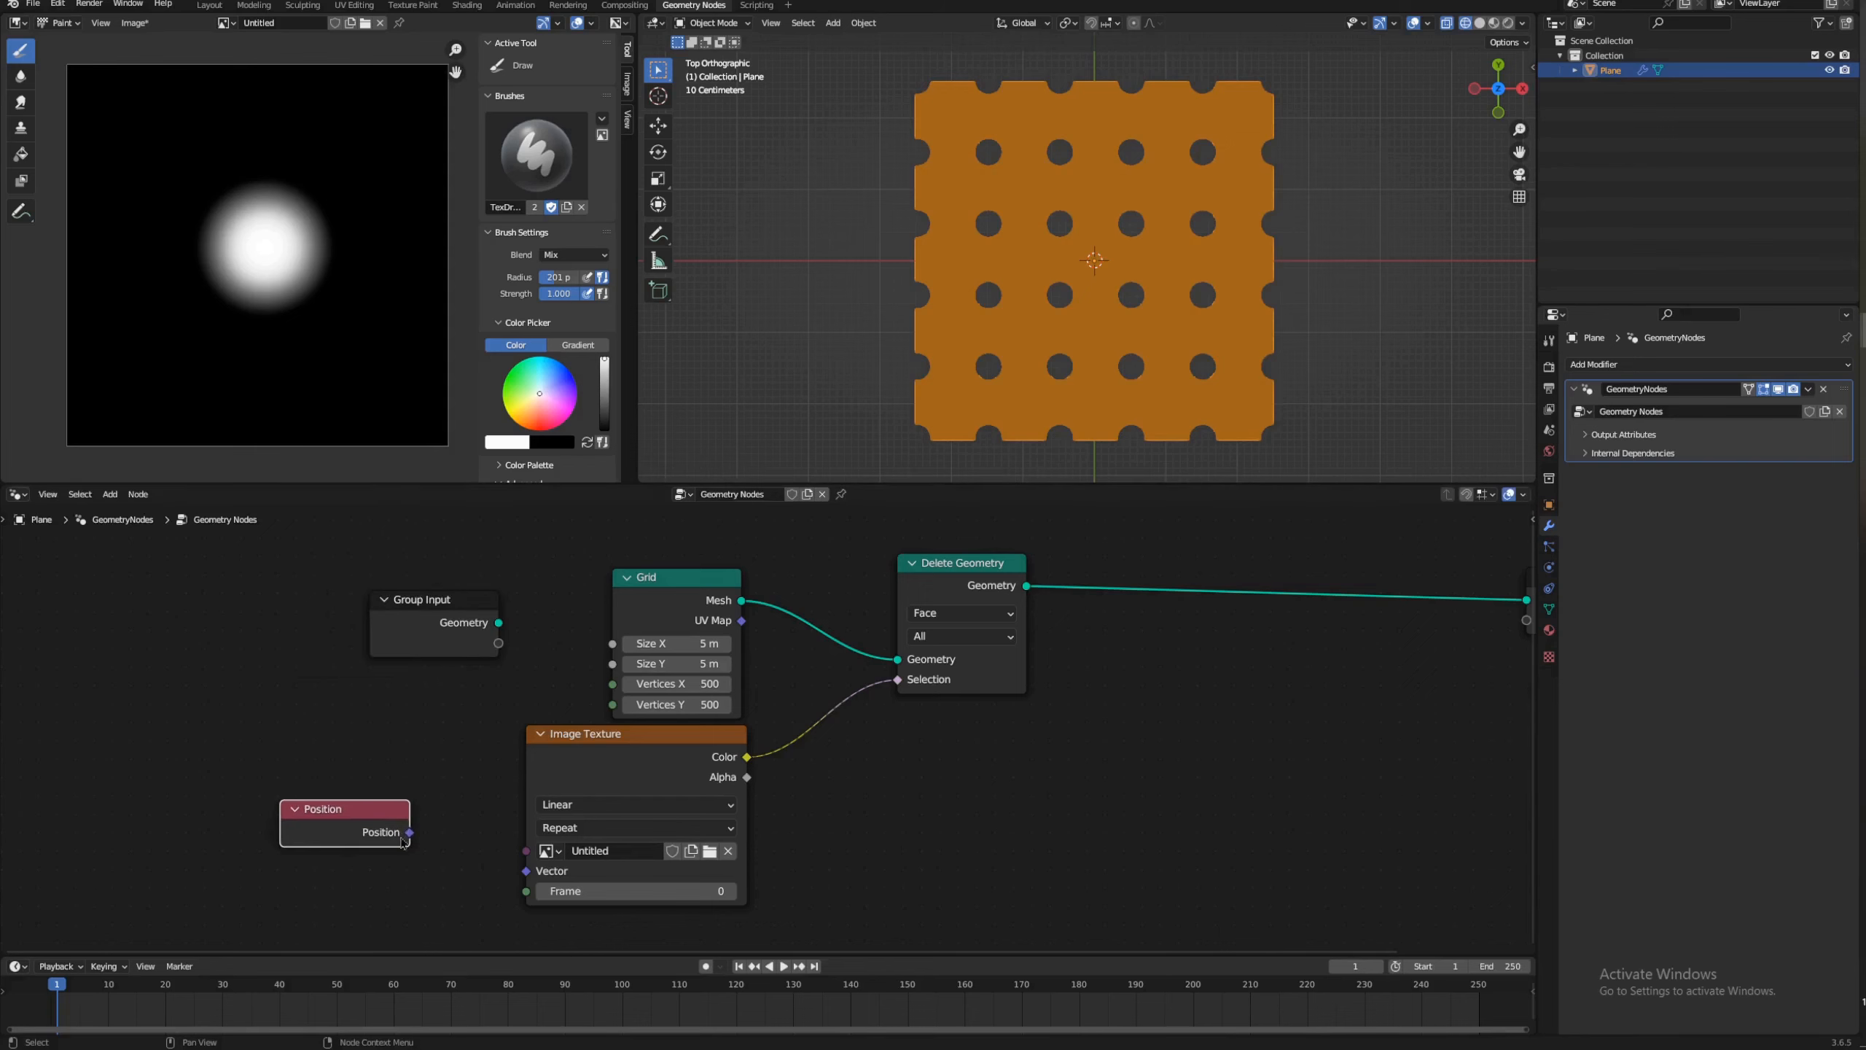
left_click_drag(409, 832, 527, 871)
left_click_drag(349, 812, 186, 828)
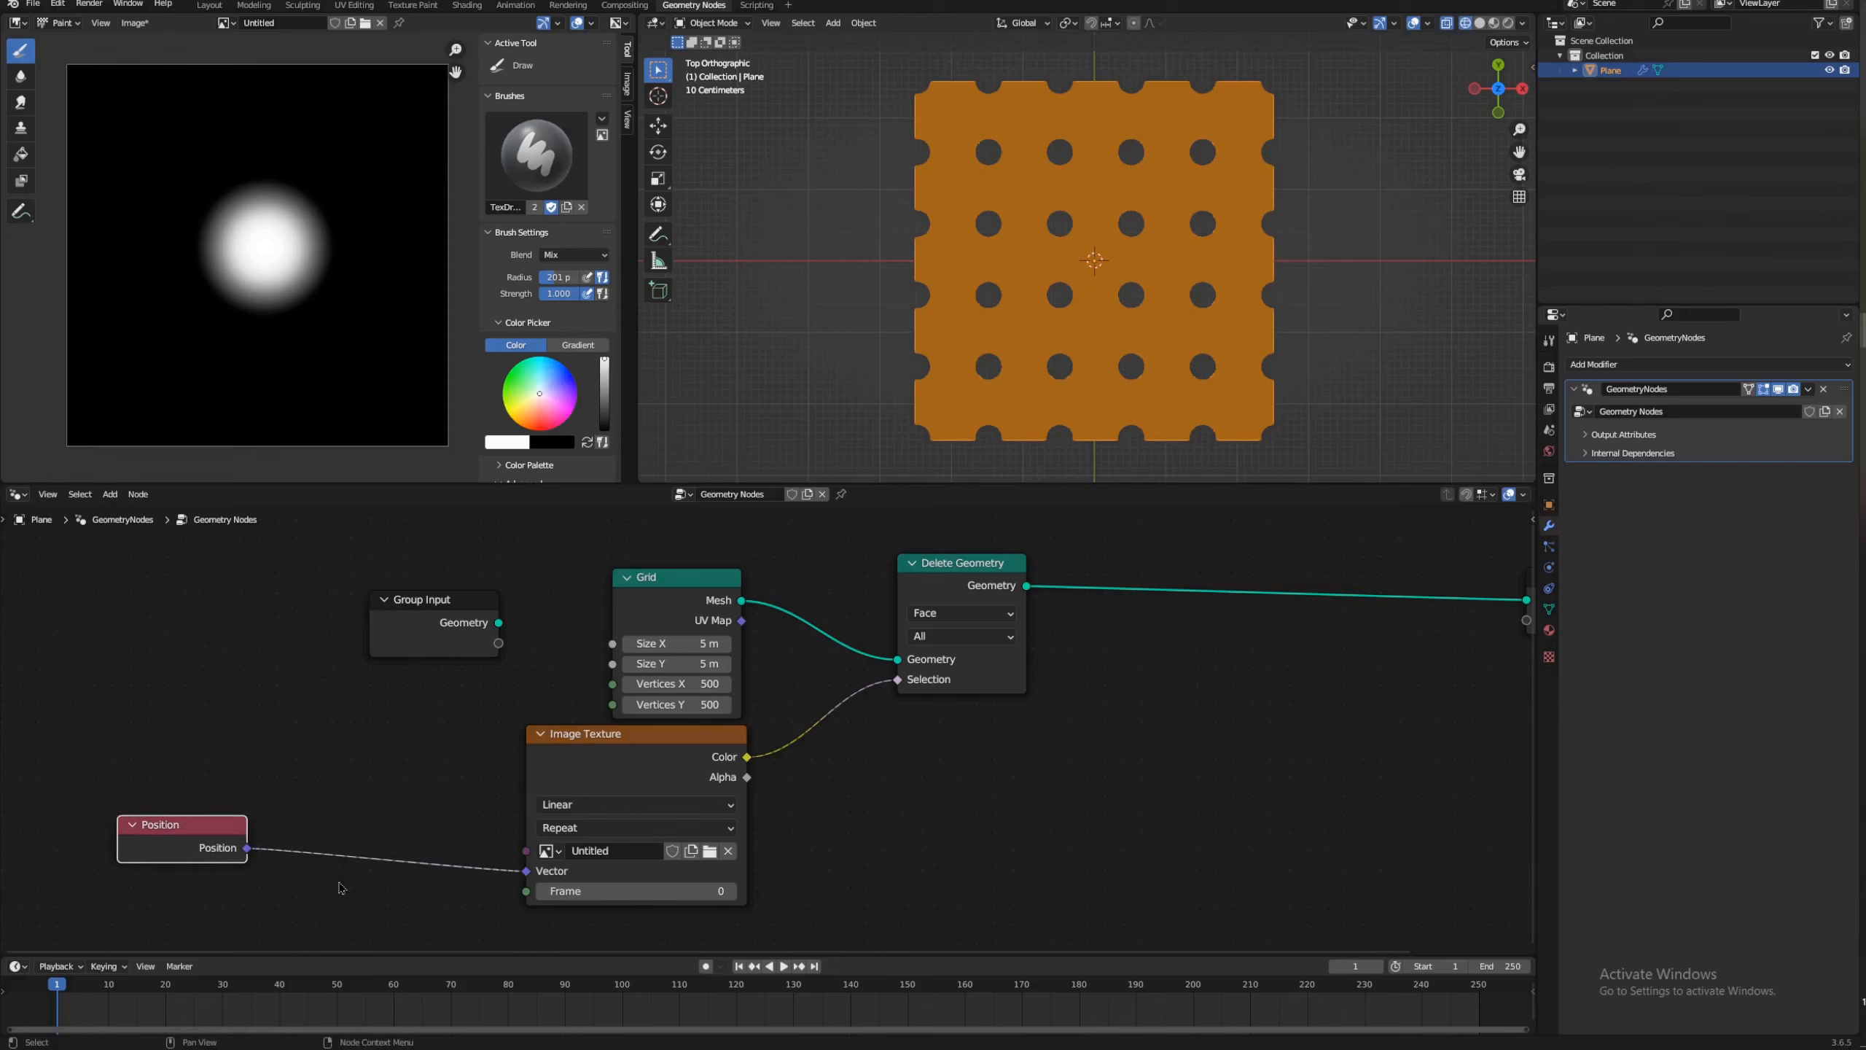
Step: Insert a Vector Math node between the Position and Image Texture nodes and set its operation to Multiply Add
key("shift+a")
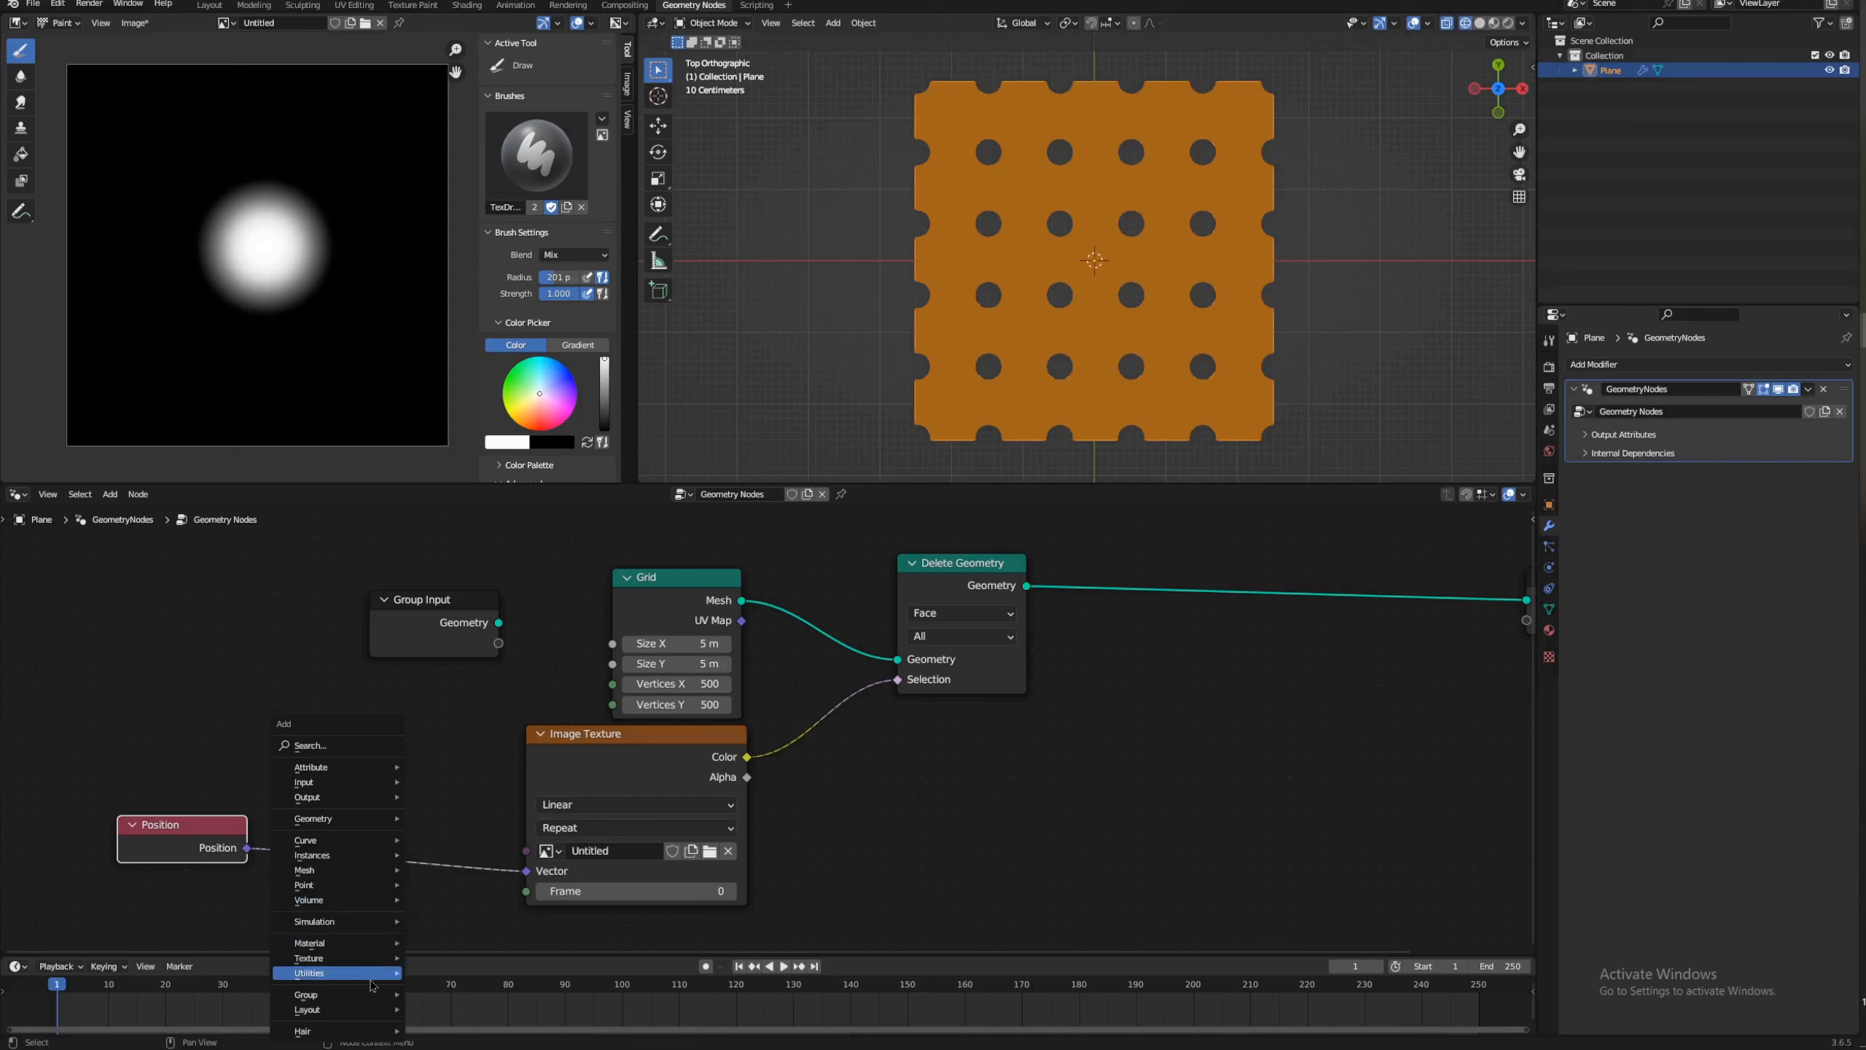
mouse_move(371, 973)
mouse_move(484, 891)
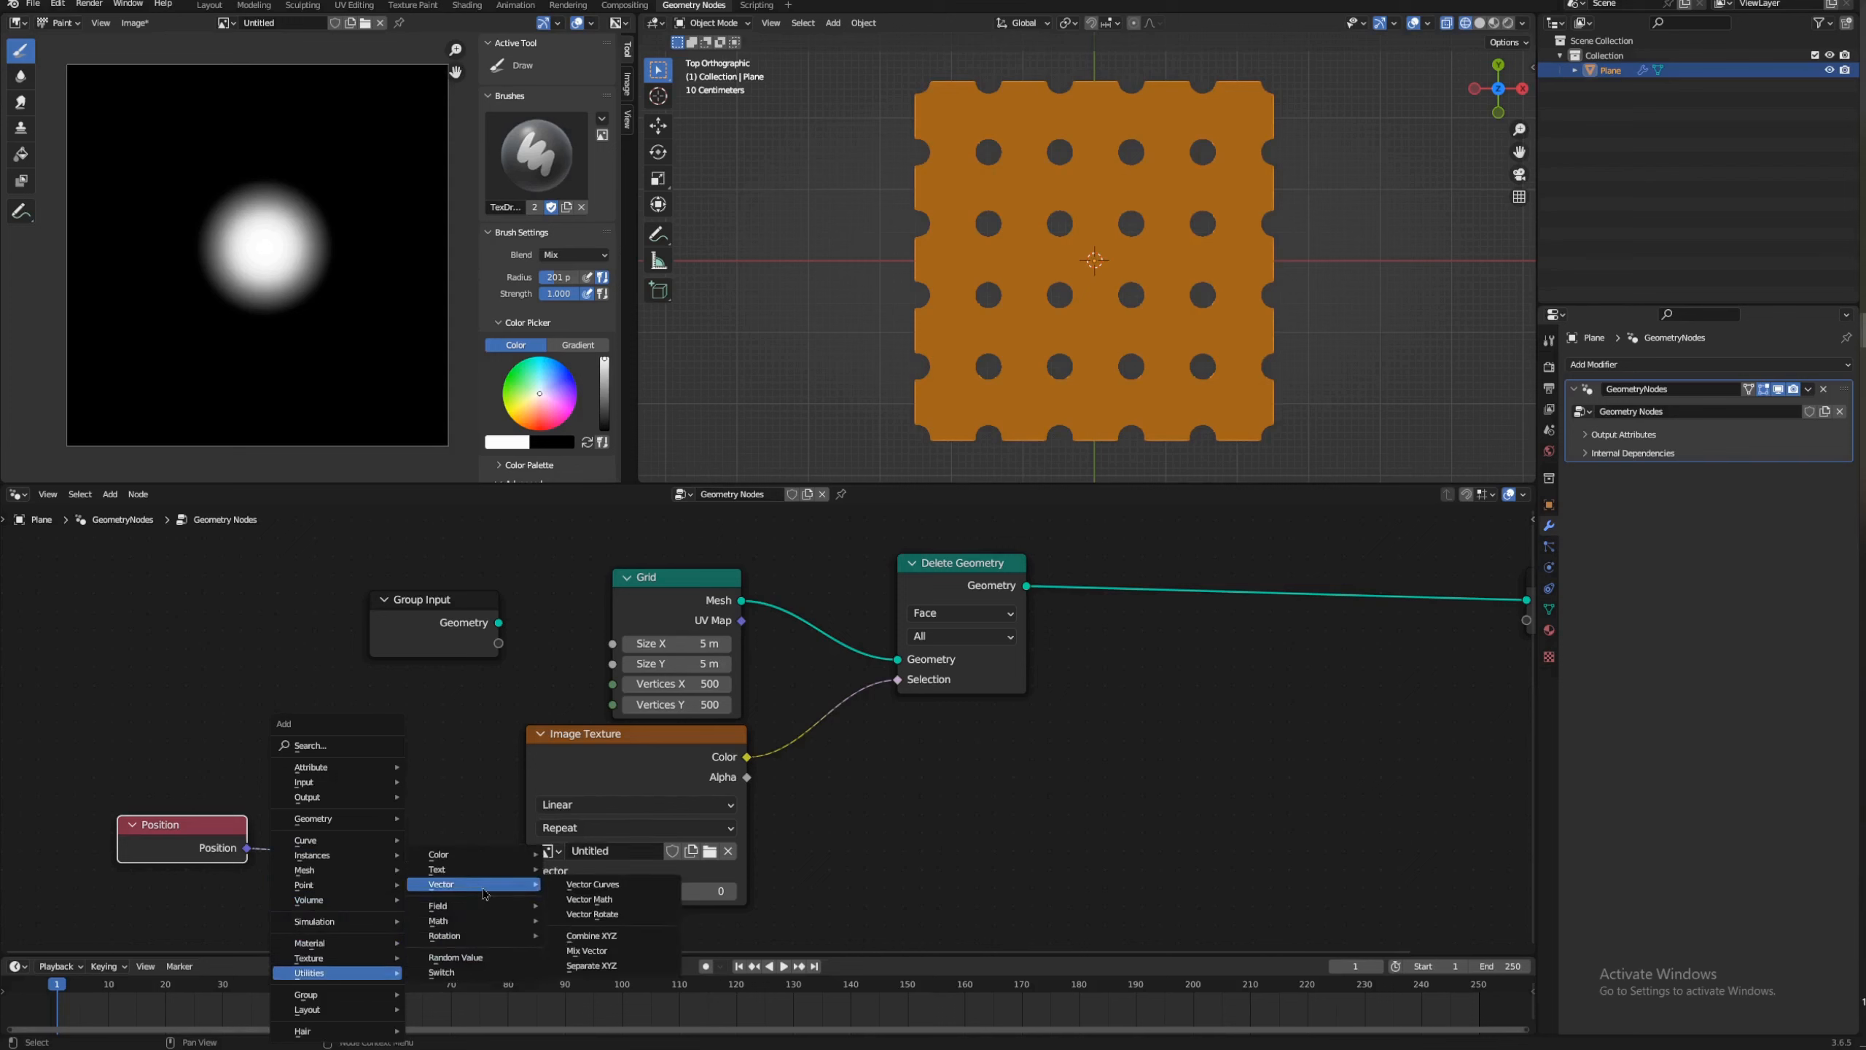
left_click(589, 899)
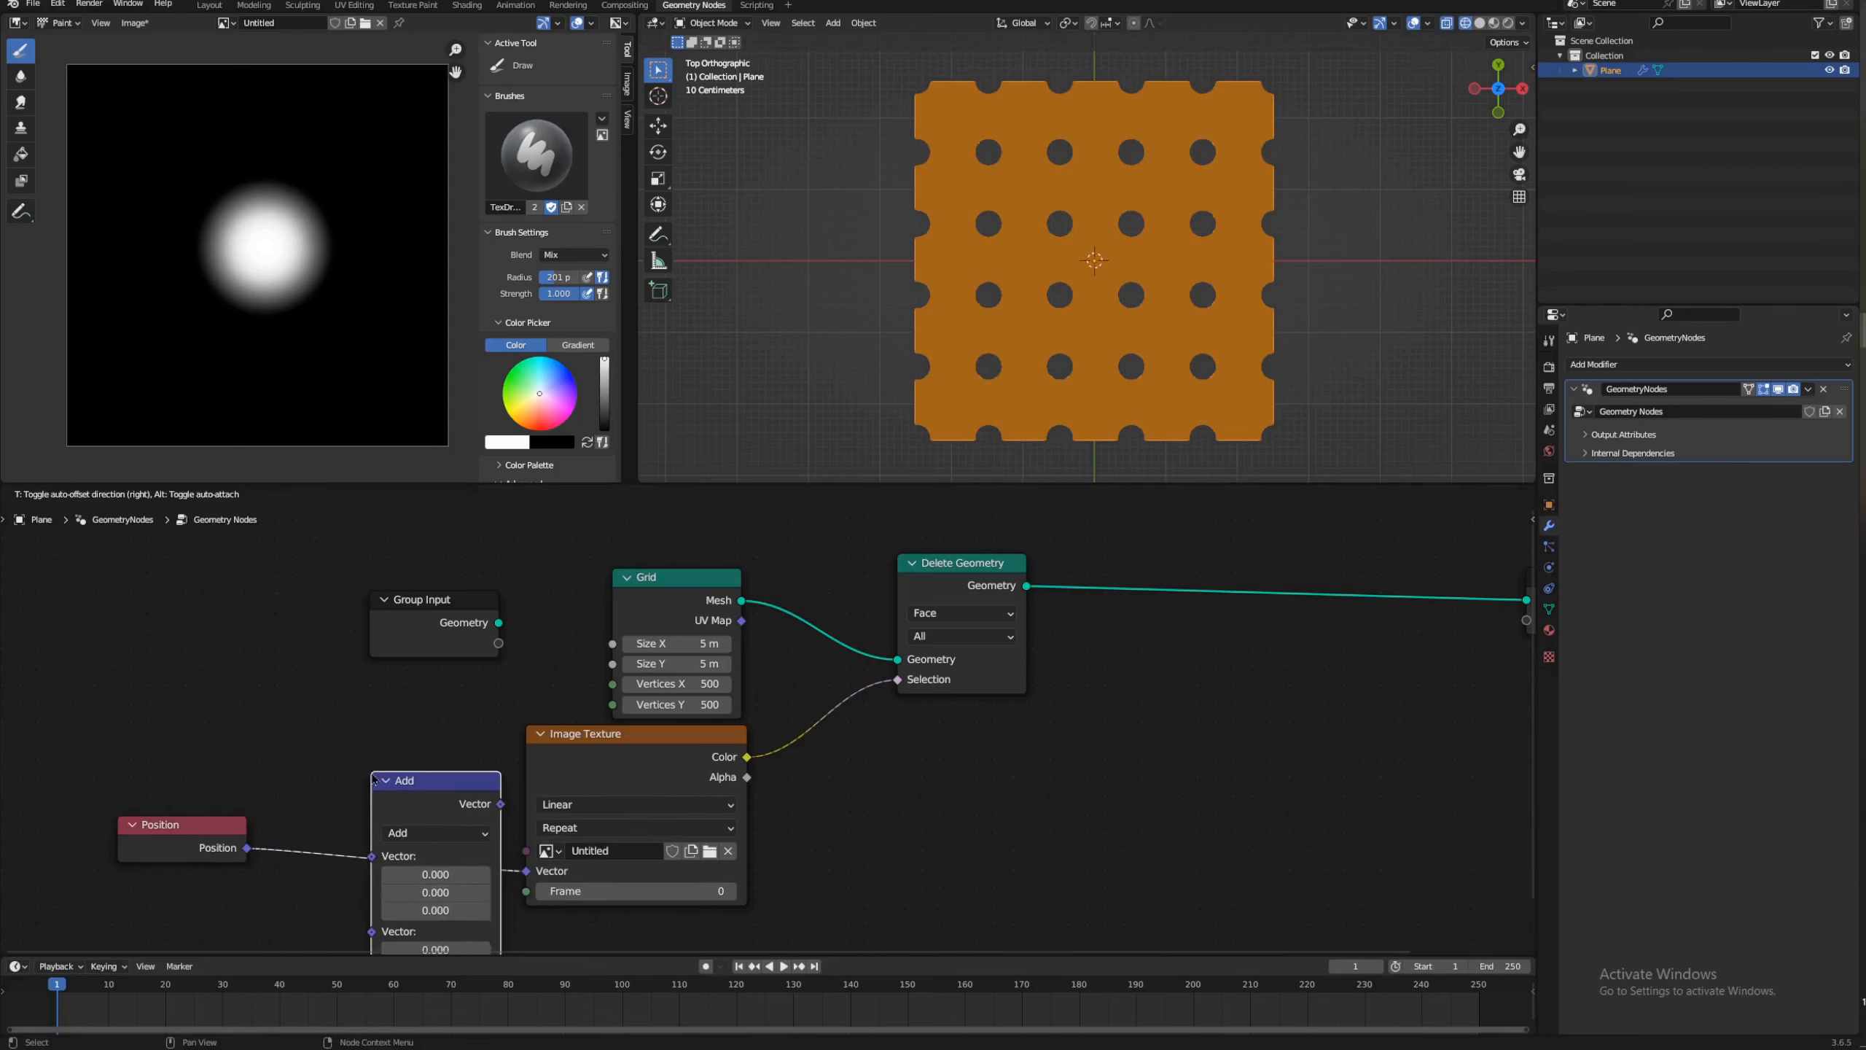
left_click(325, 779)
middle_click_drag(407, 816, 484, 646)
left_click(483, 662)
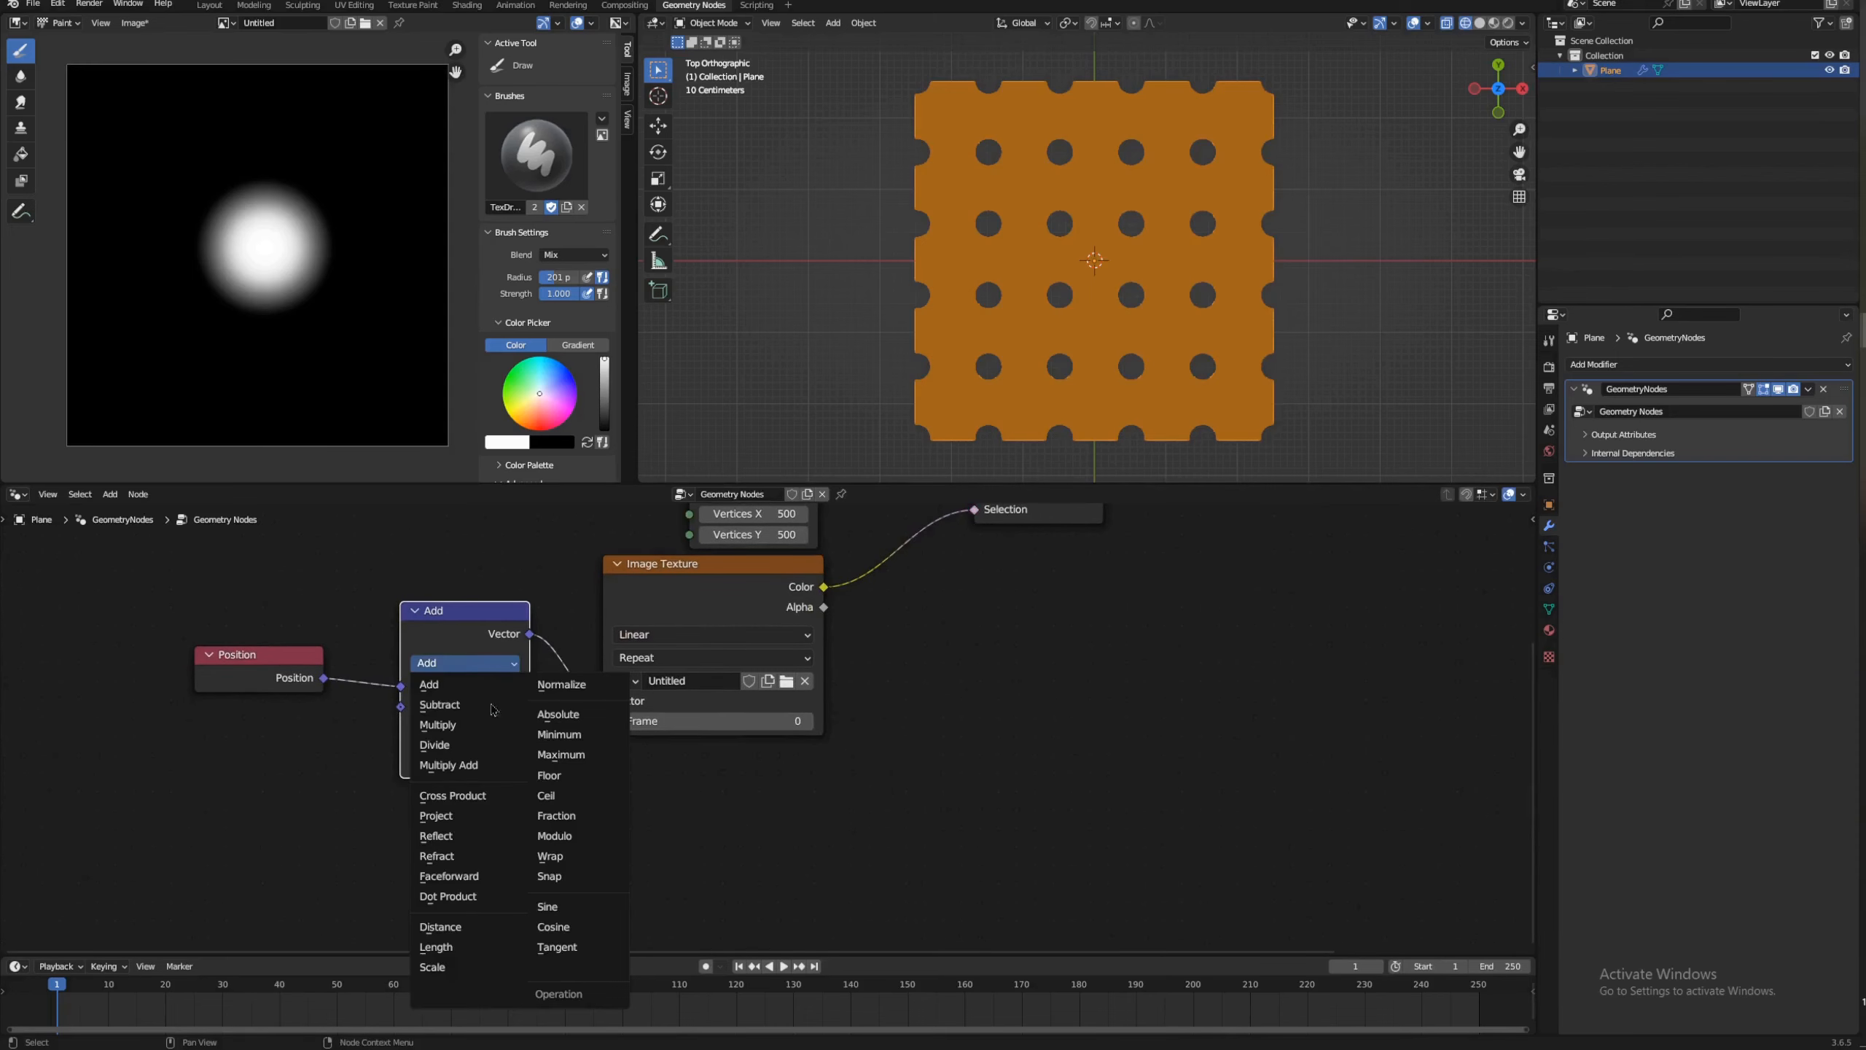
left_click(449, 765)
middle_click_drag(97, 807, 292, 797)
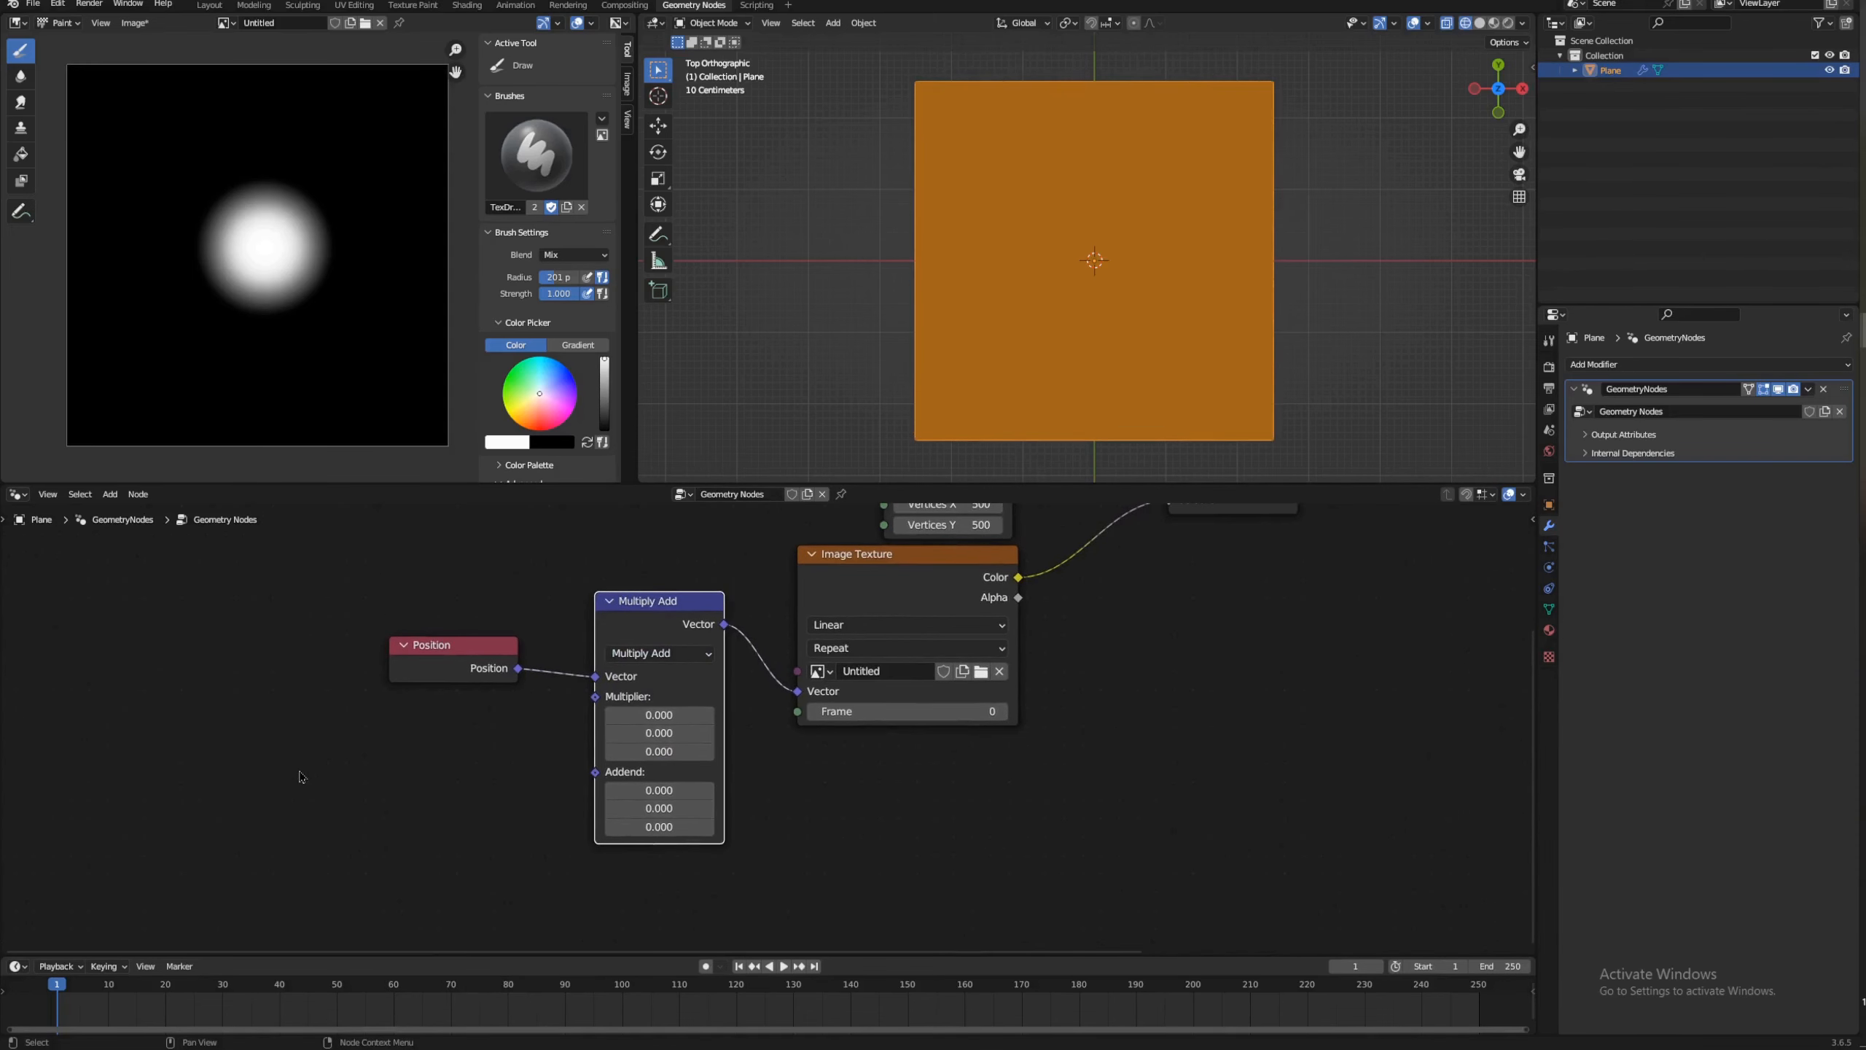
Step: Set the X and Y Multiplier values of the Multiply Add node to 0.1
double_click(653, 711)
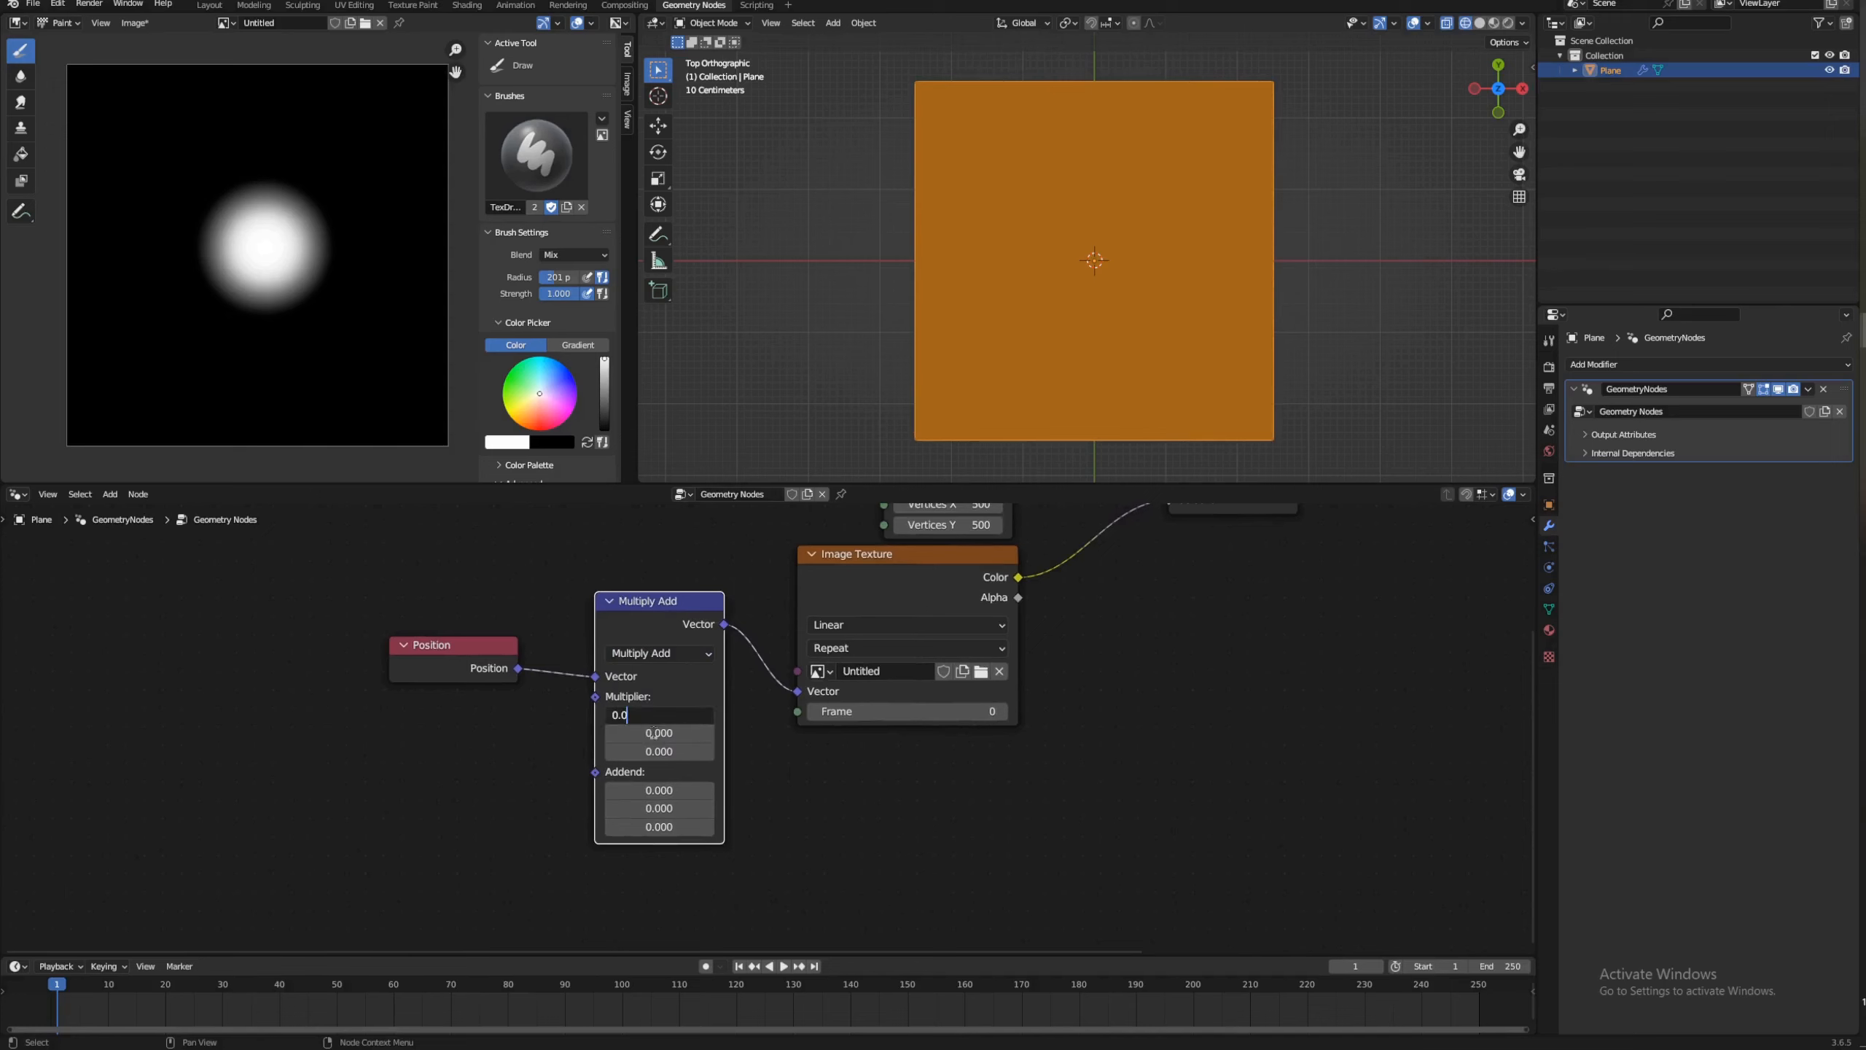
left_click(770, 750)
left_click_drag(660, 750, 670, 714)
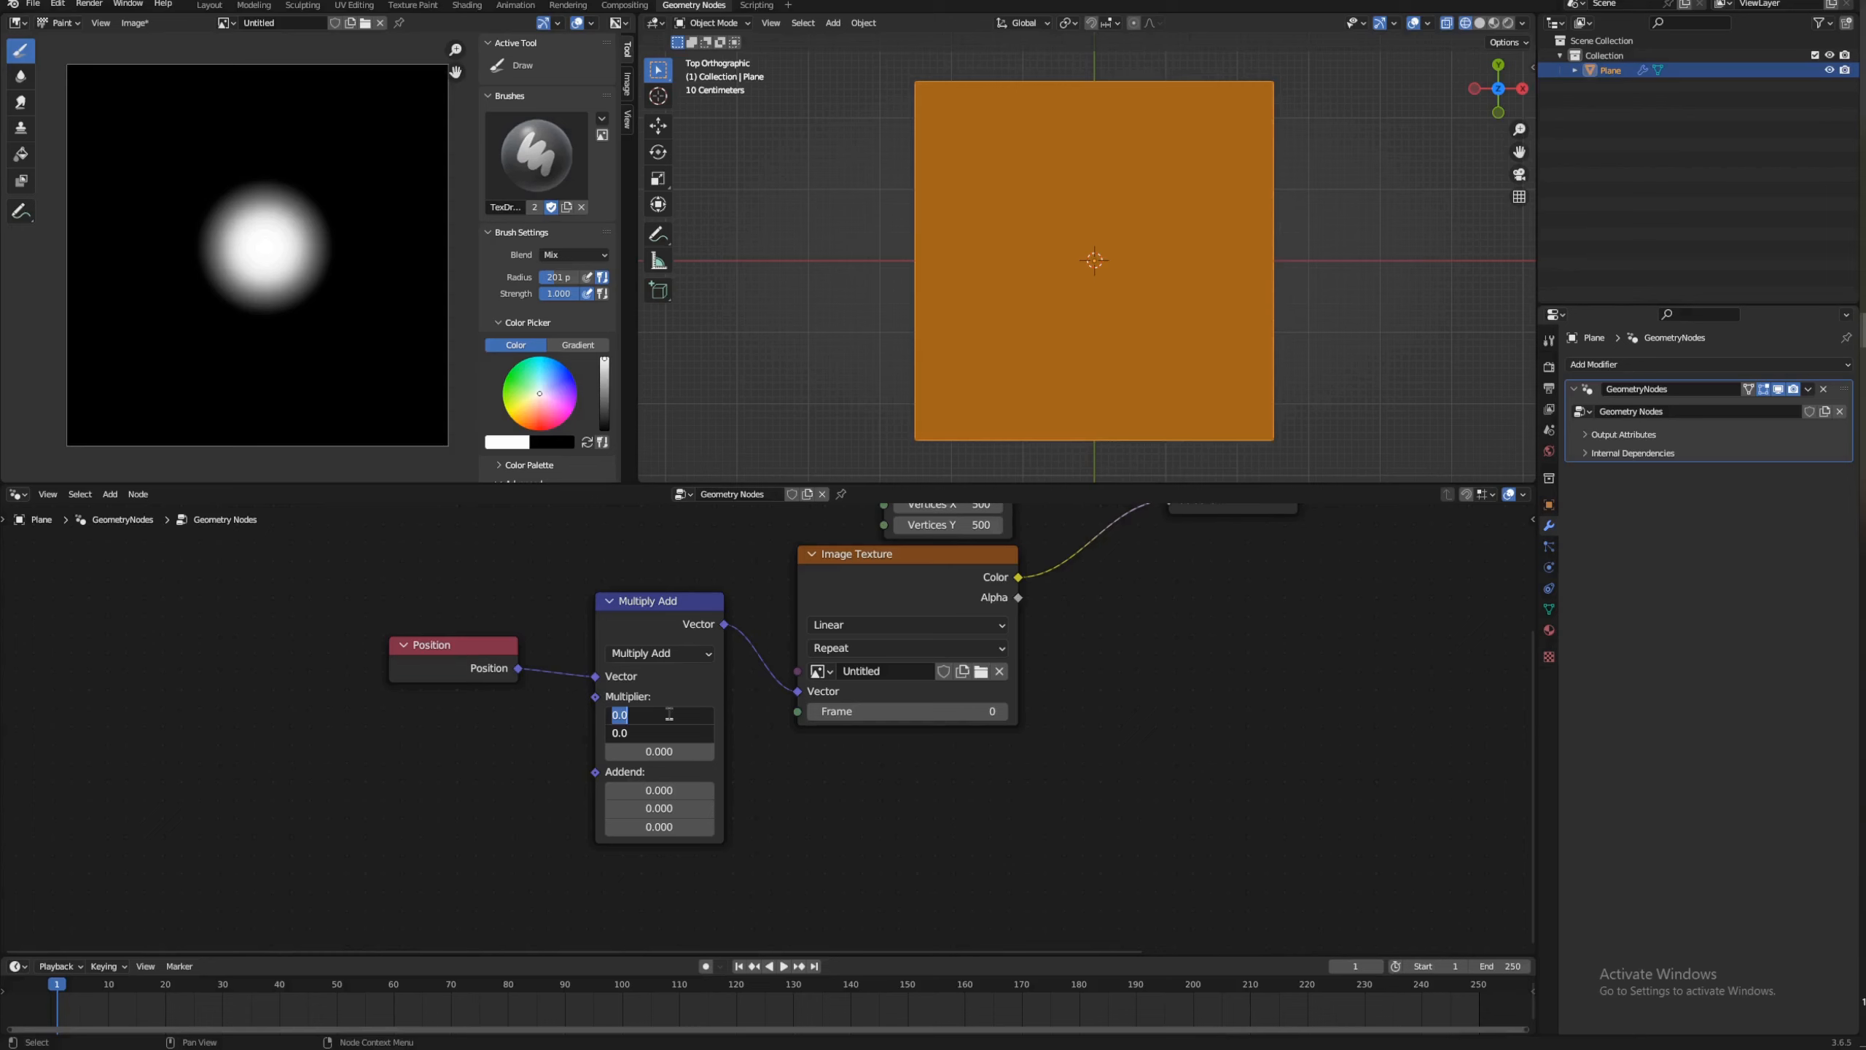
key("BackSpace")
type("0.1")
key("Return")
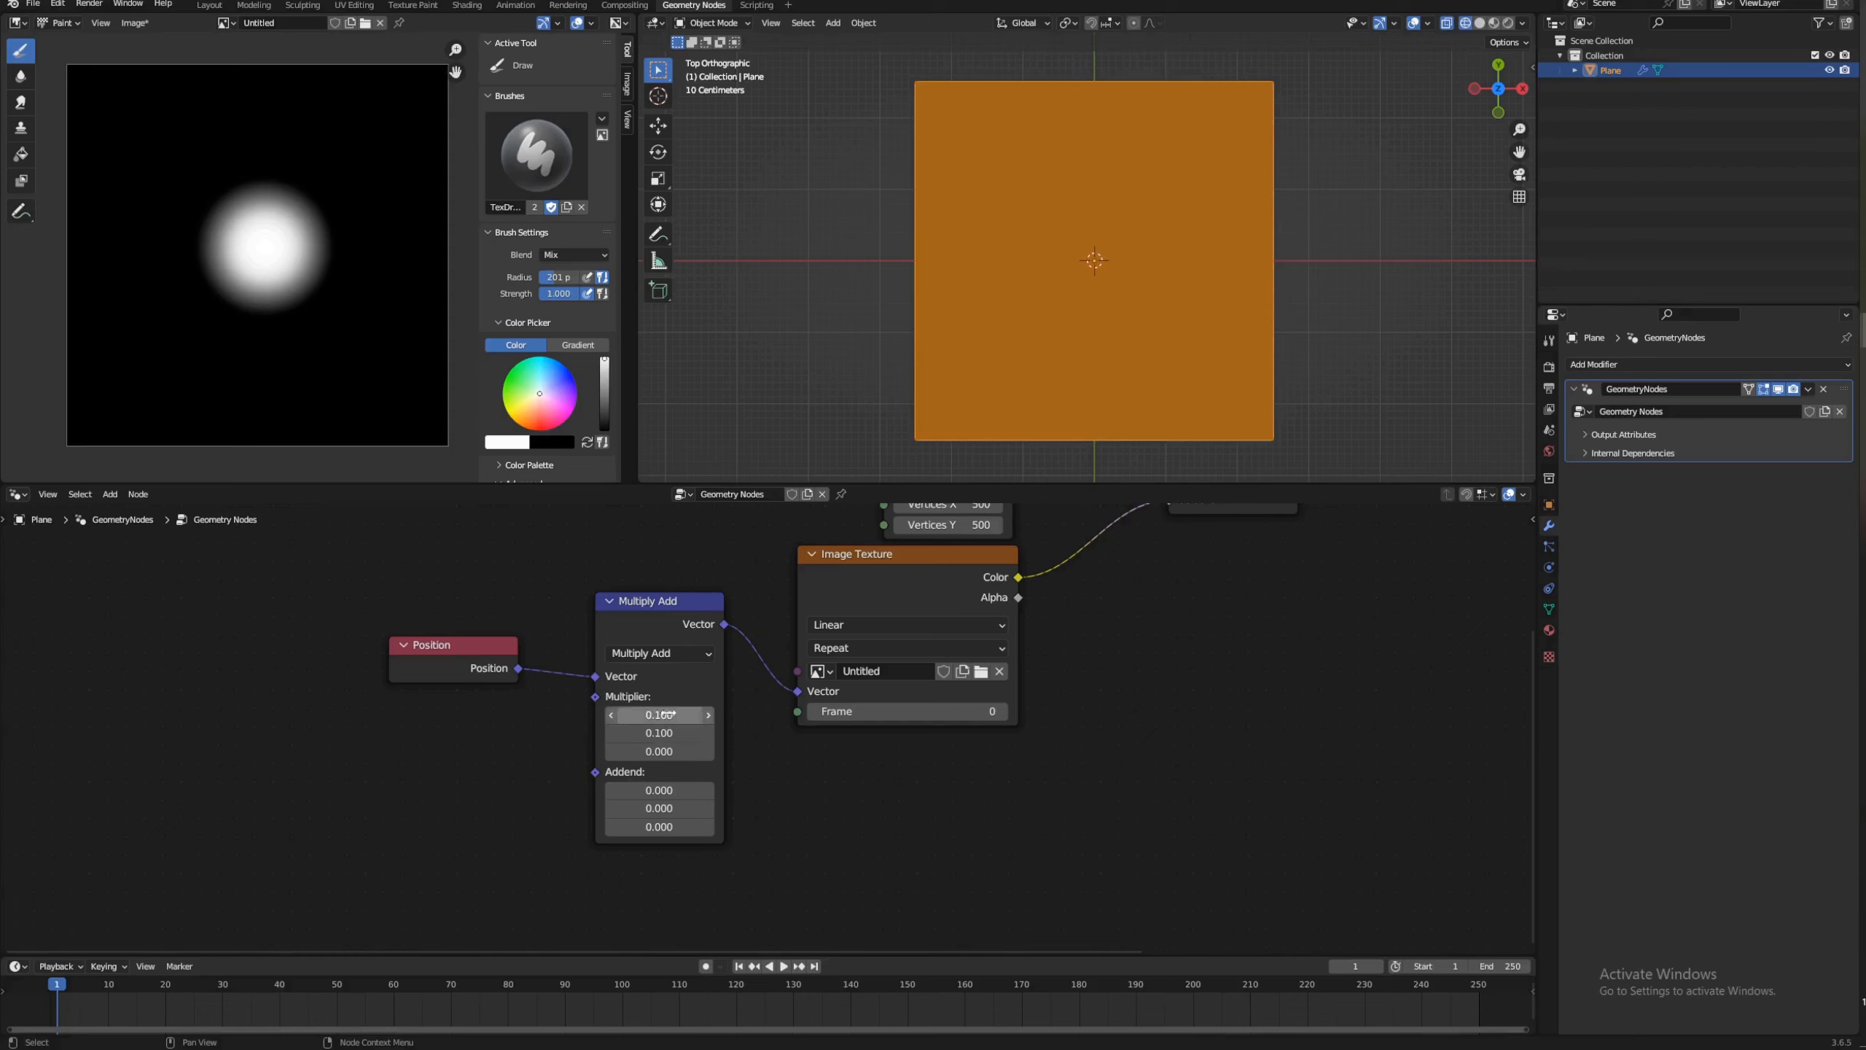
Step: Set the Multiply Add node's X and Y Multiplier to 0.5 and the Image Texture node's extension to Clip
left_click_drag(665, 713, 661, 733)
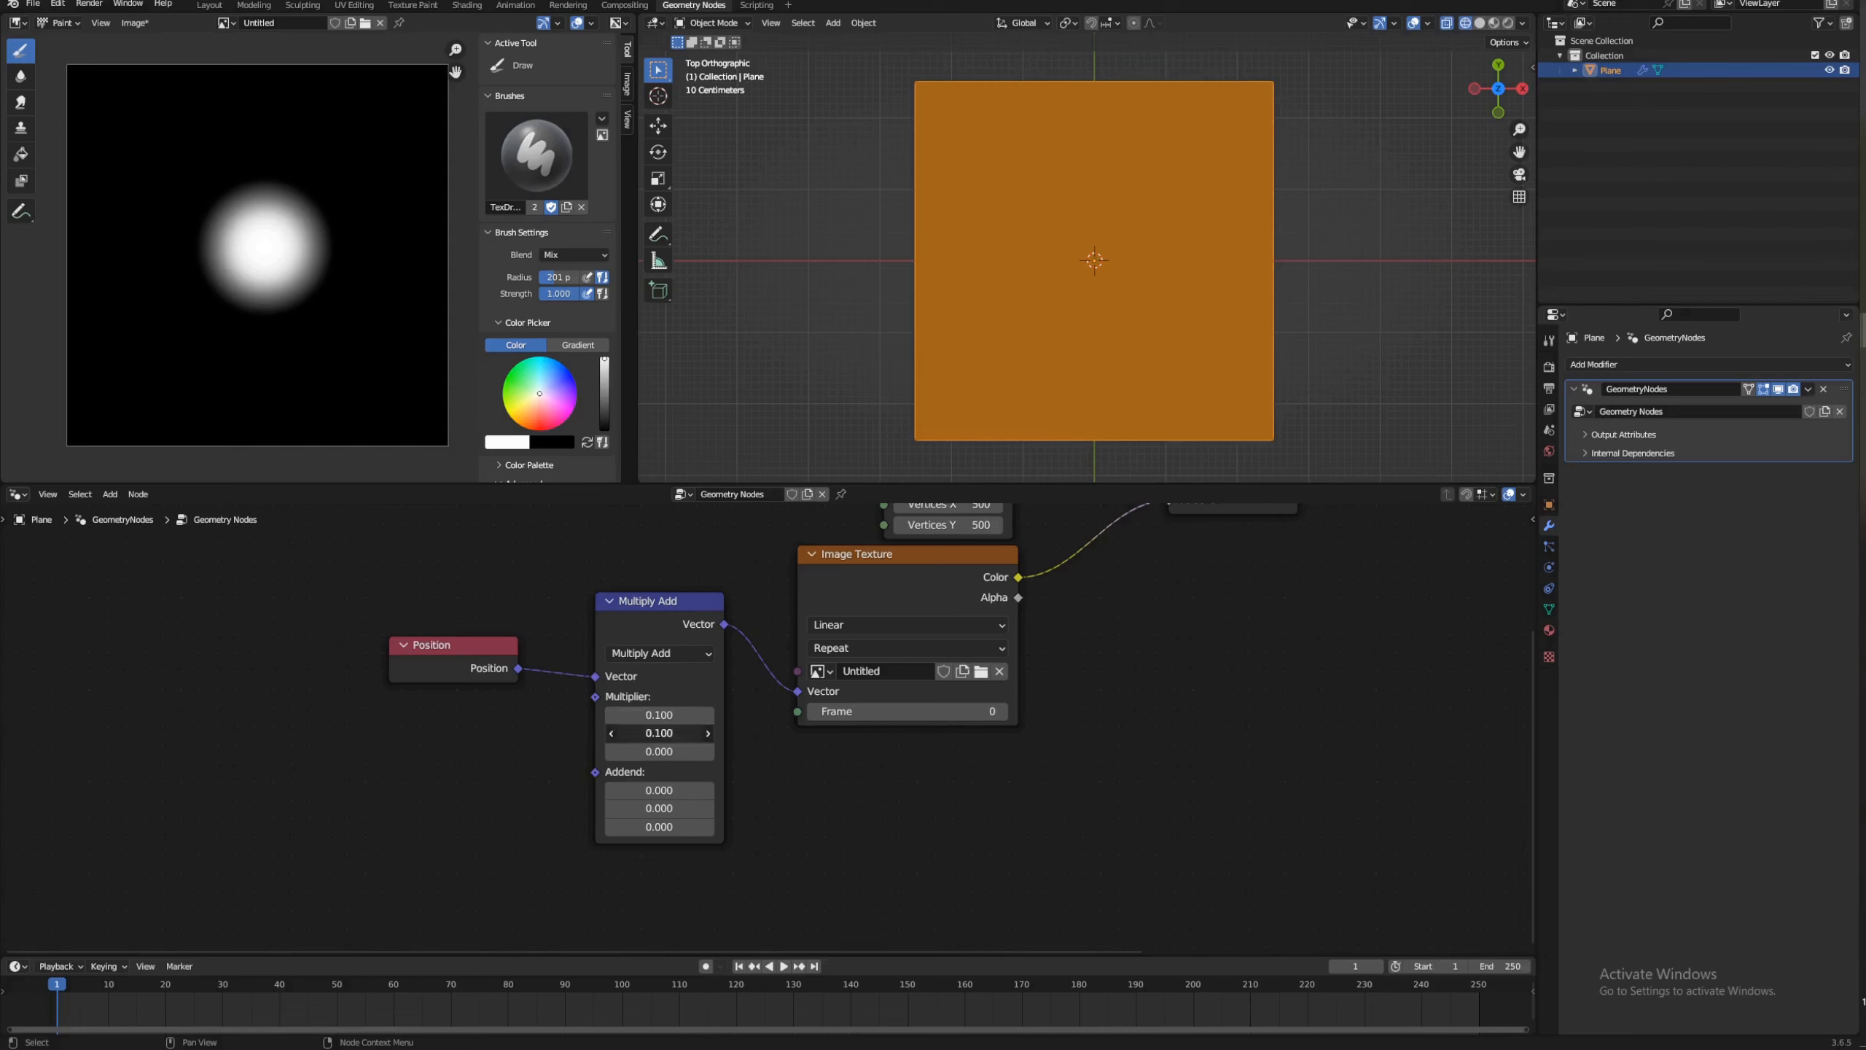
type("0.5")
key("Return")
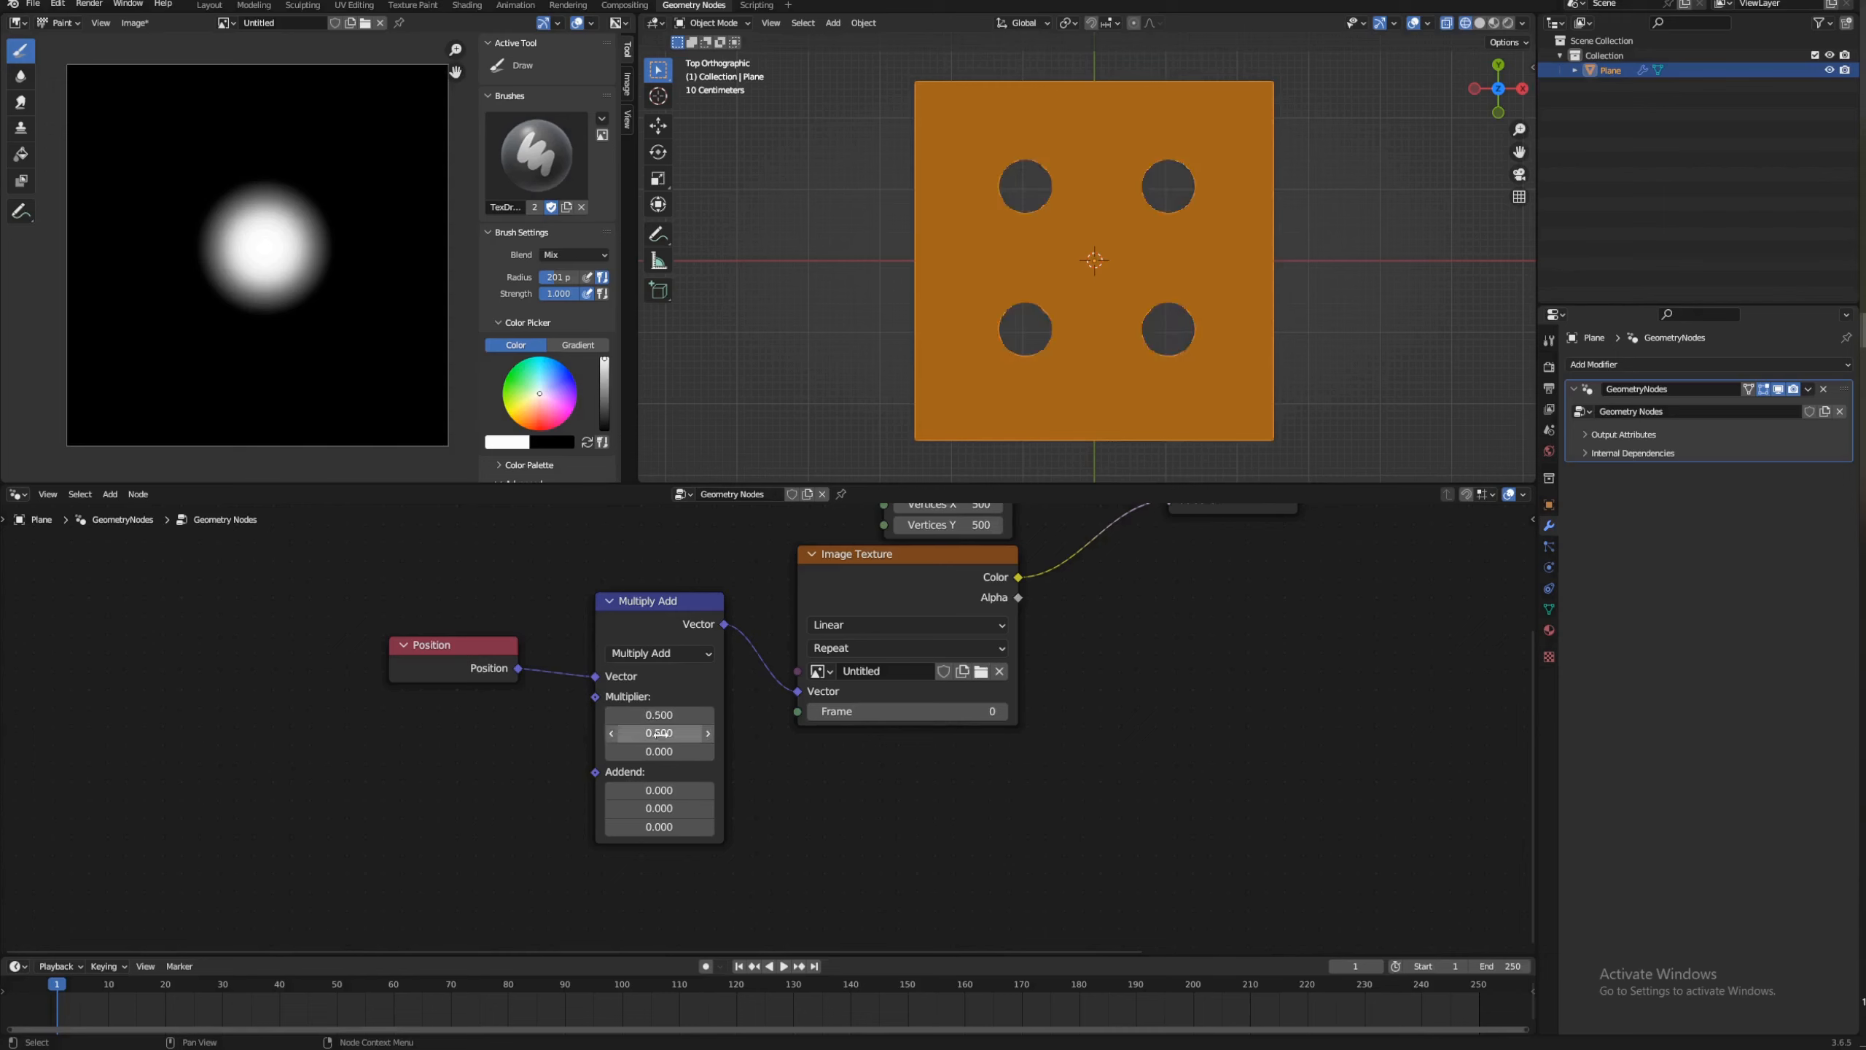
left_click(845, 647)
left_click(837, 706)
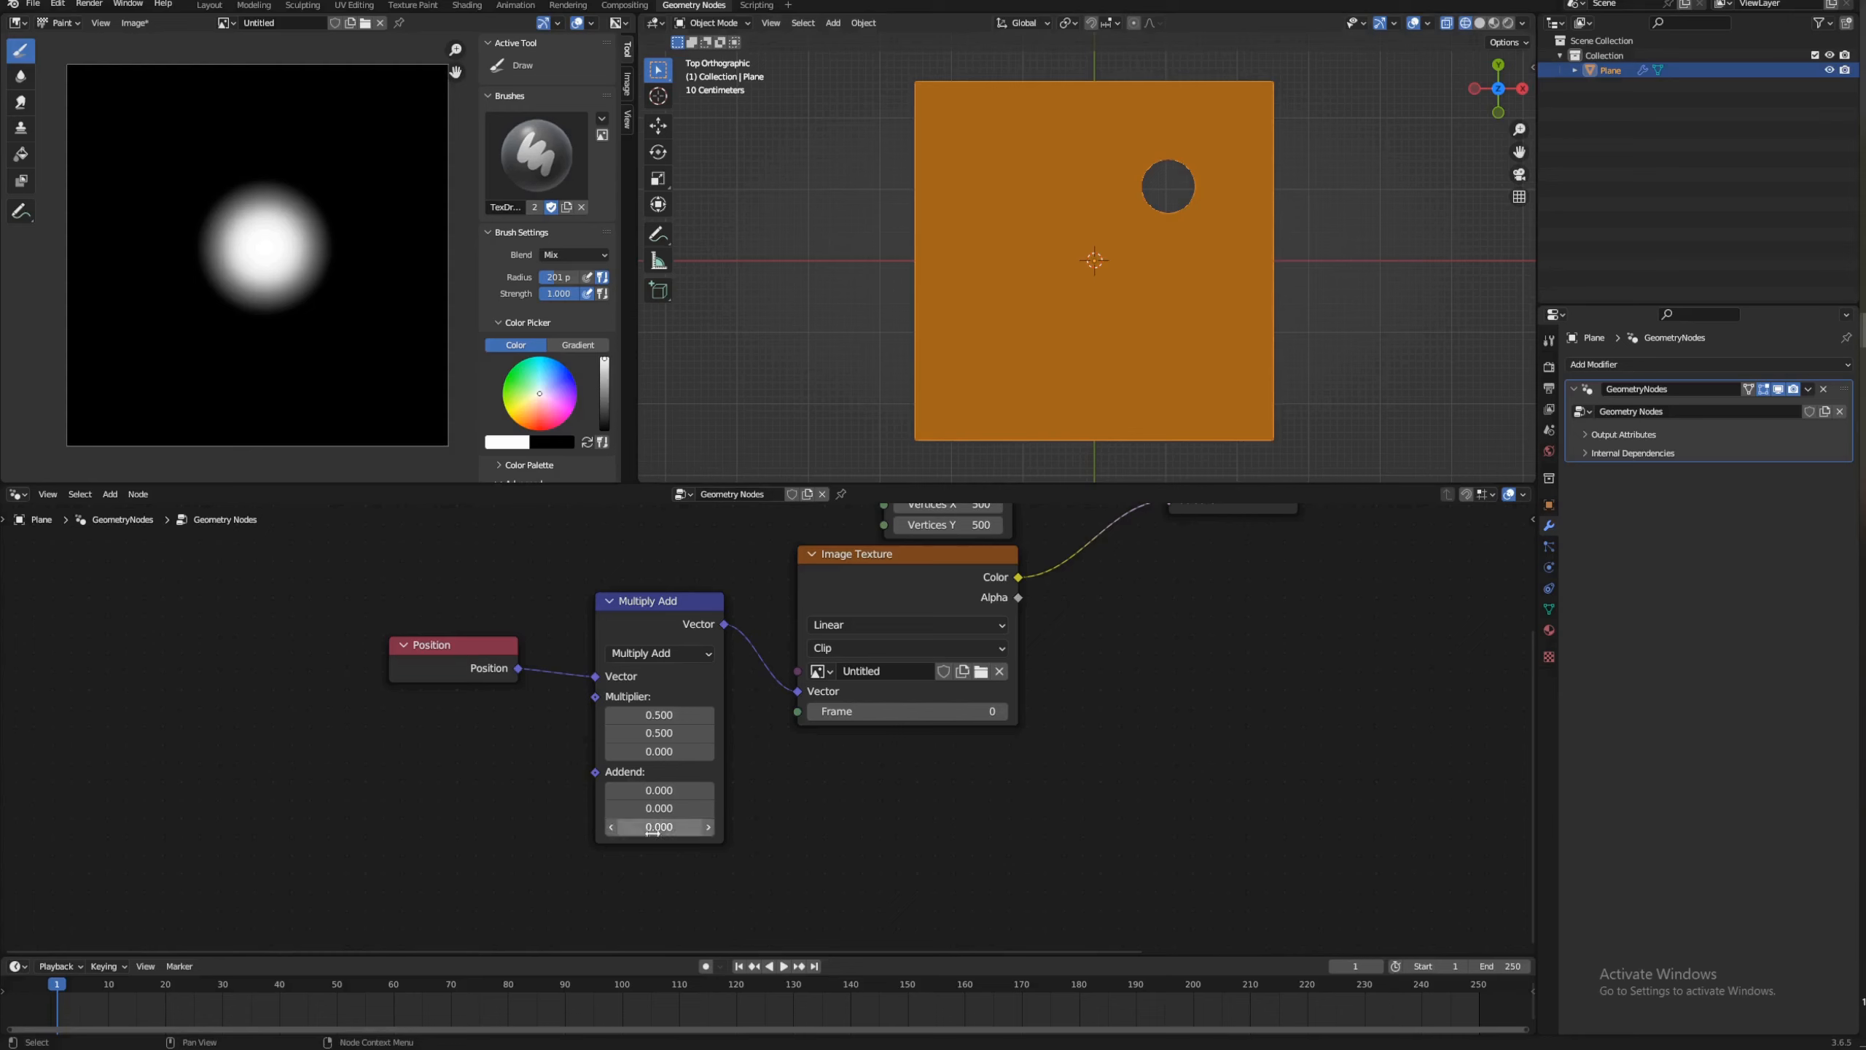
Step: Set all three Addend values of the Multiply Add node to 0.5
left_click(655, 788)
key("Escape")
left_click_drag(664, 791, 663, 827)
type(".5")
key("Return")
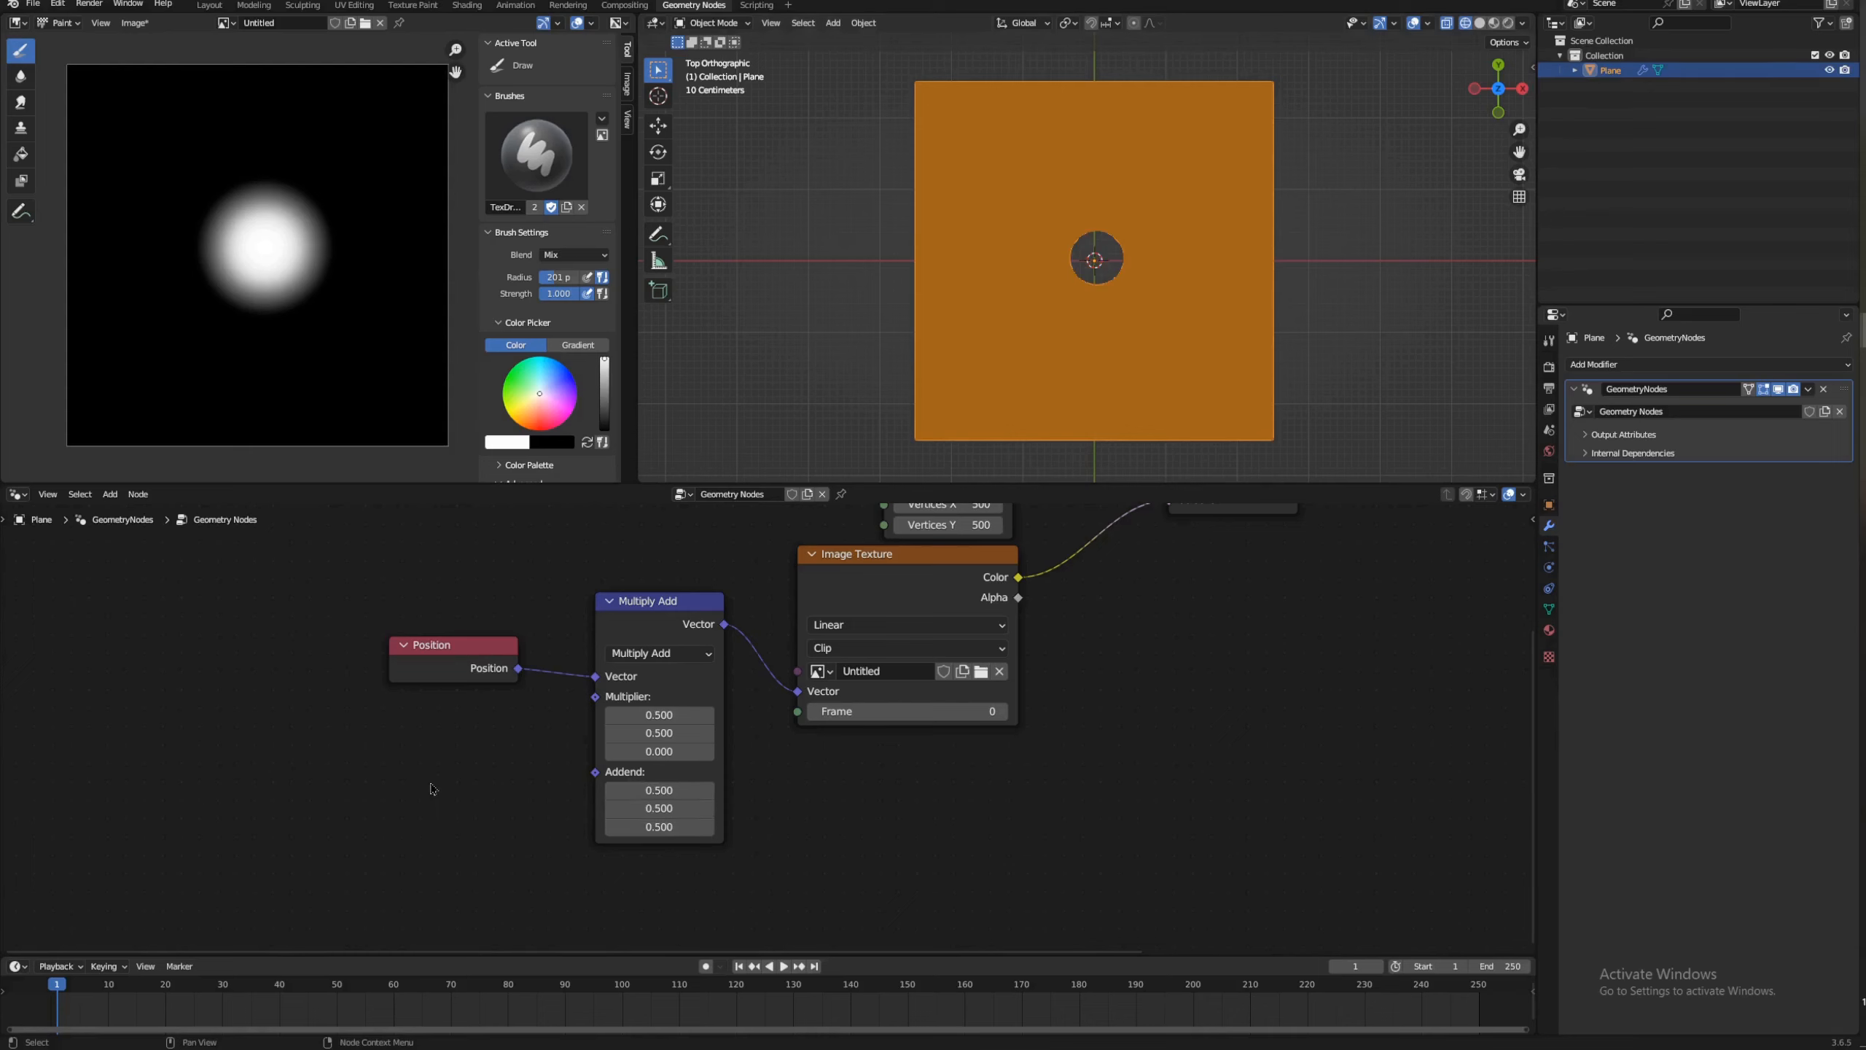
Step: Add a Value node below the Position node and link it to the Multiply Add node's Multiplier input
key("shift+a")
mouse_move(441, 529)
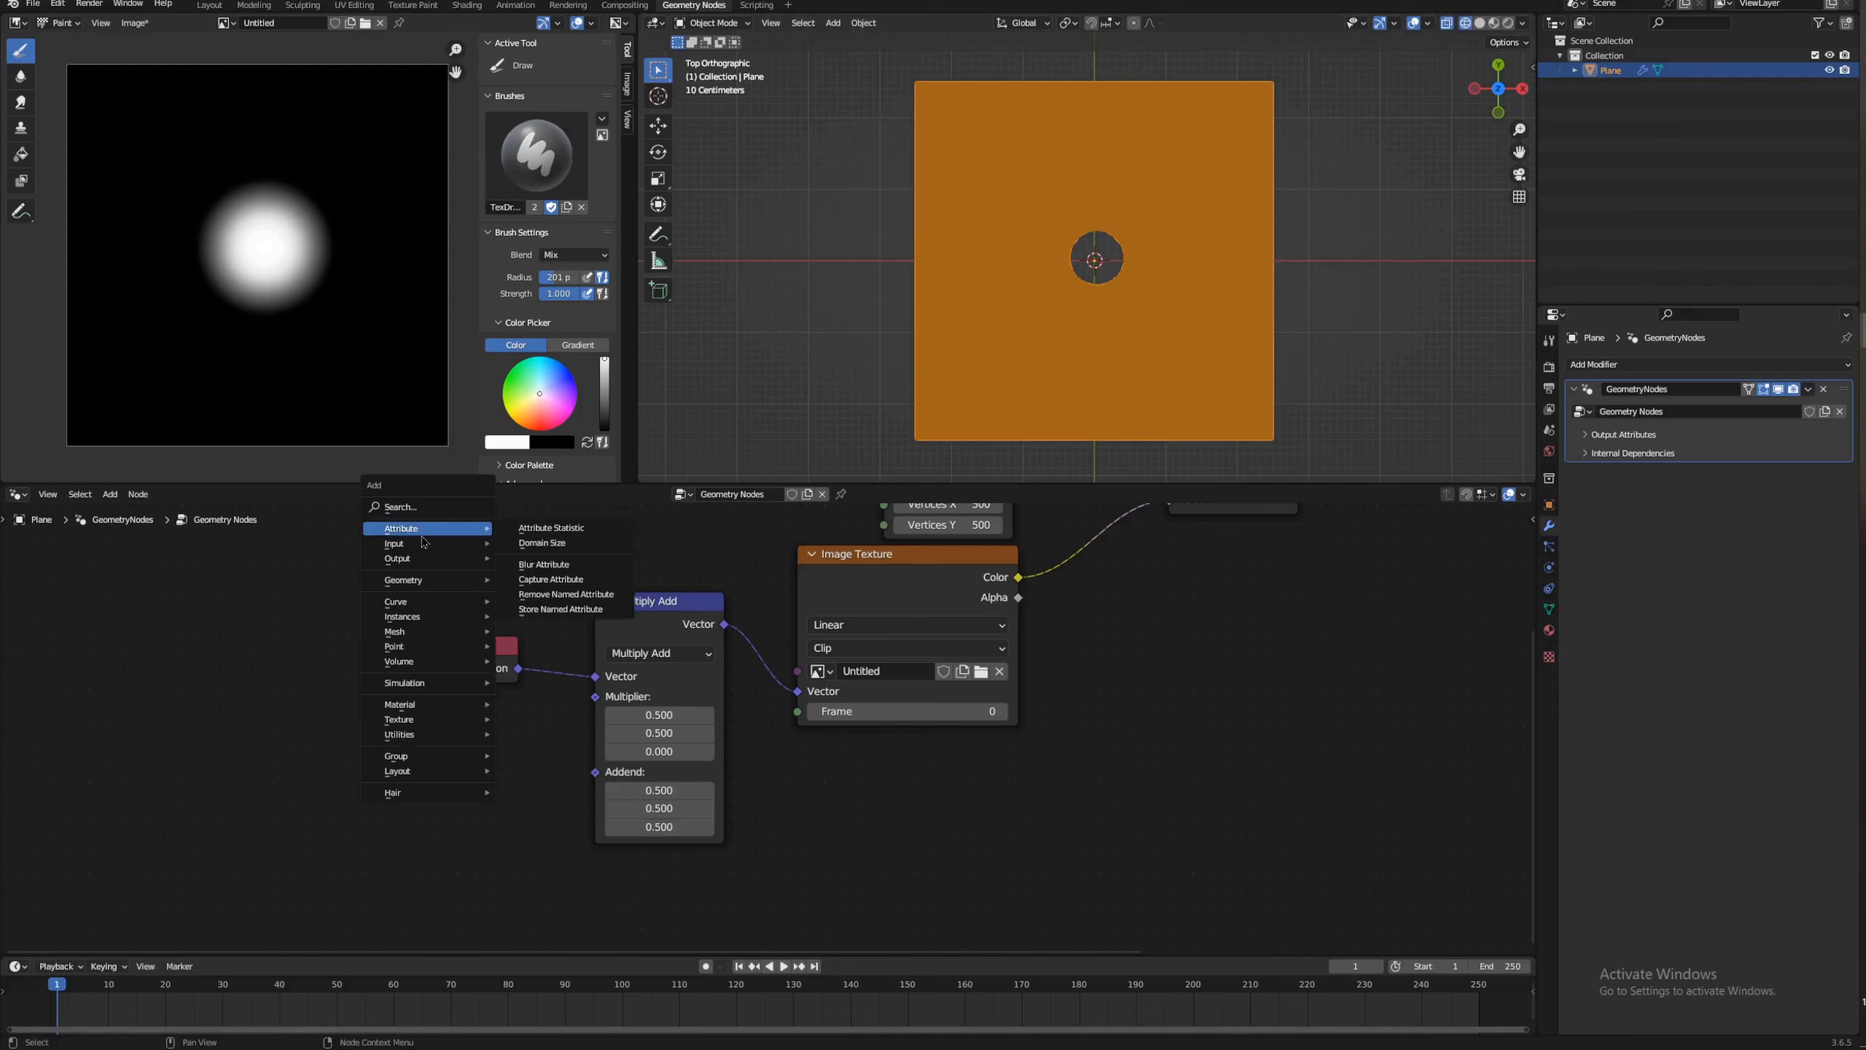
mouse_move(549, 550)
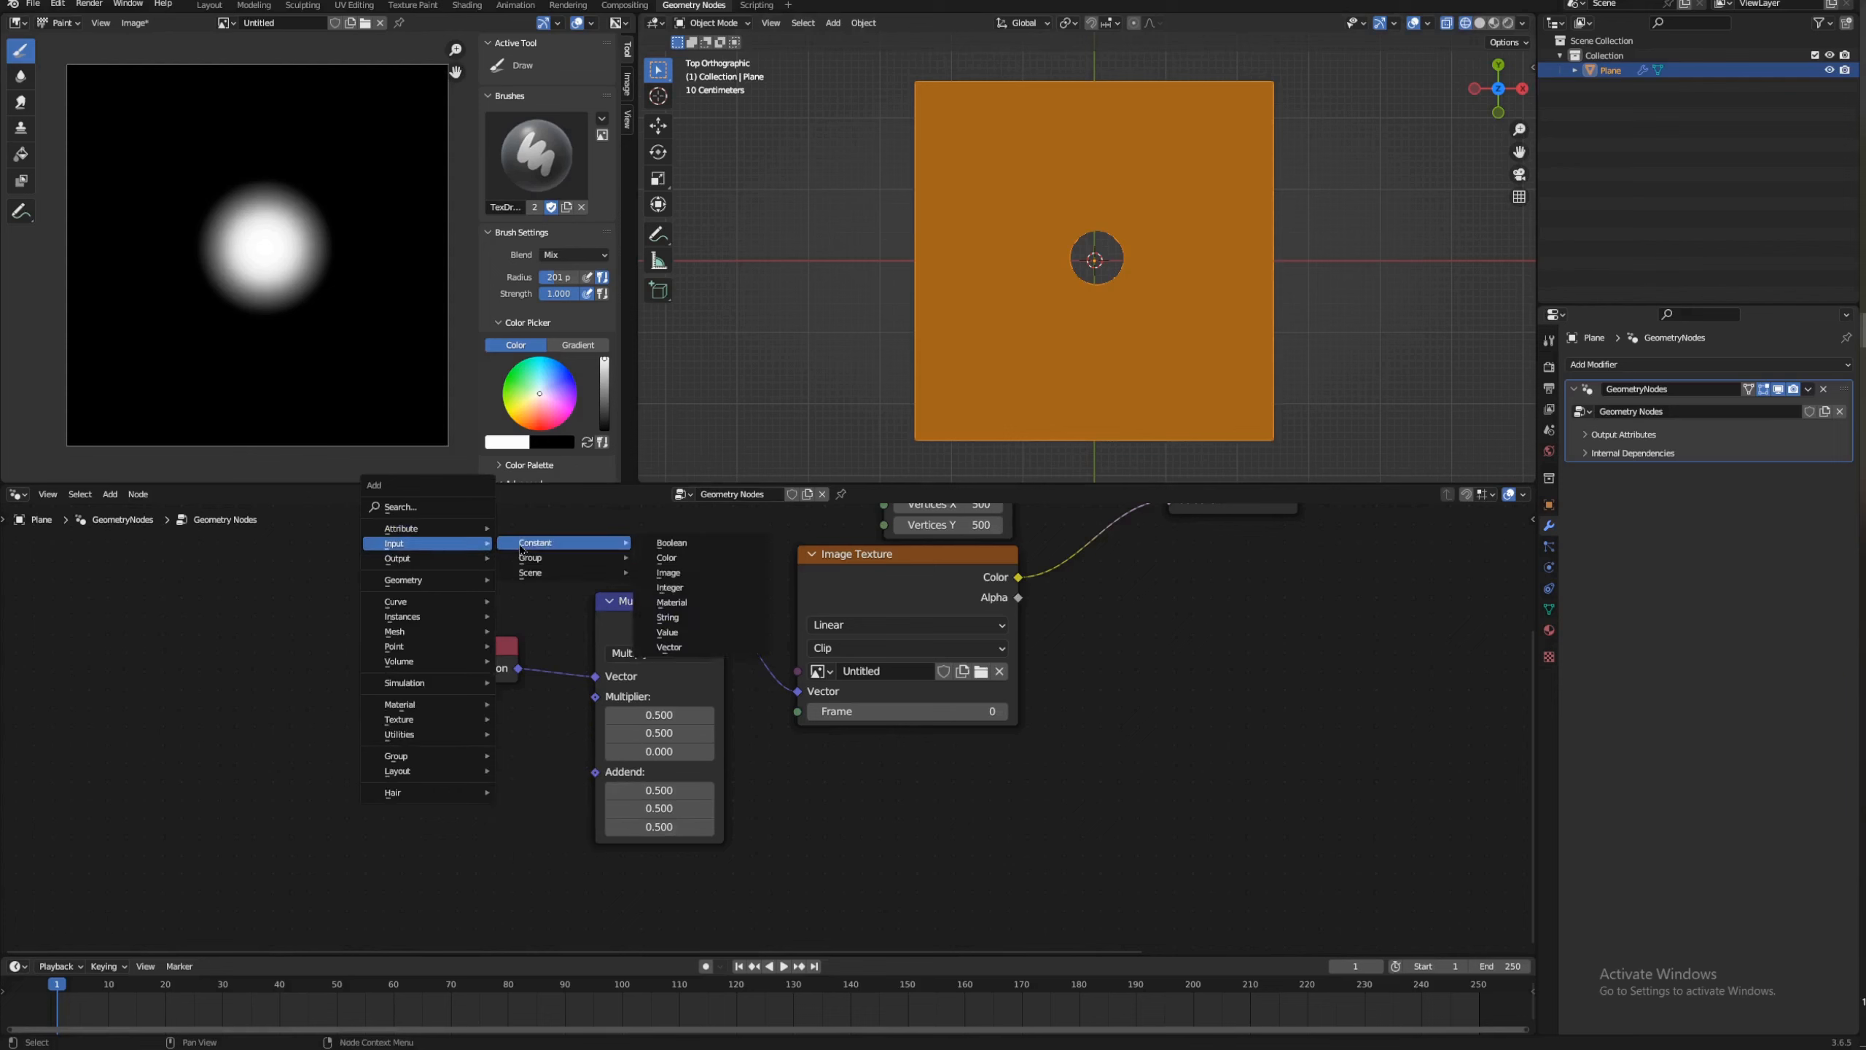
left_click(665, 632)
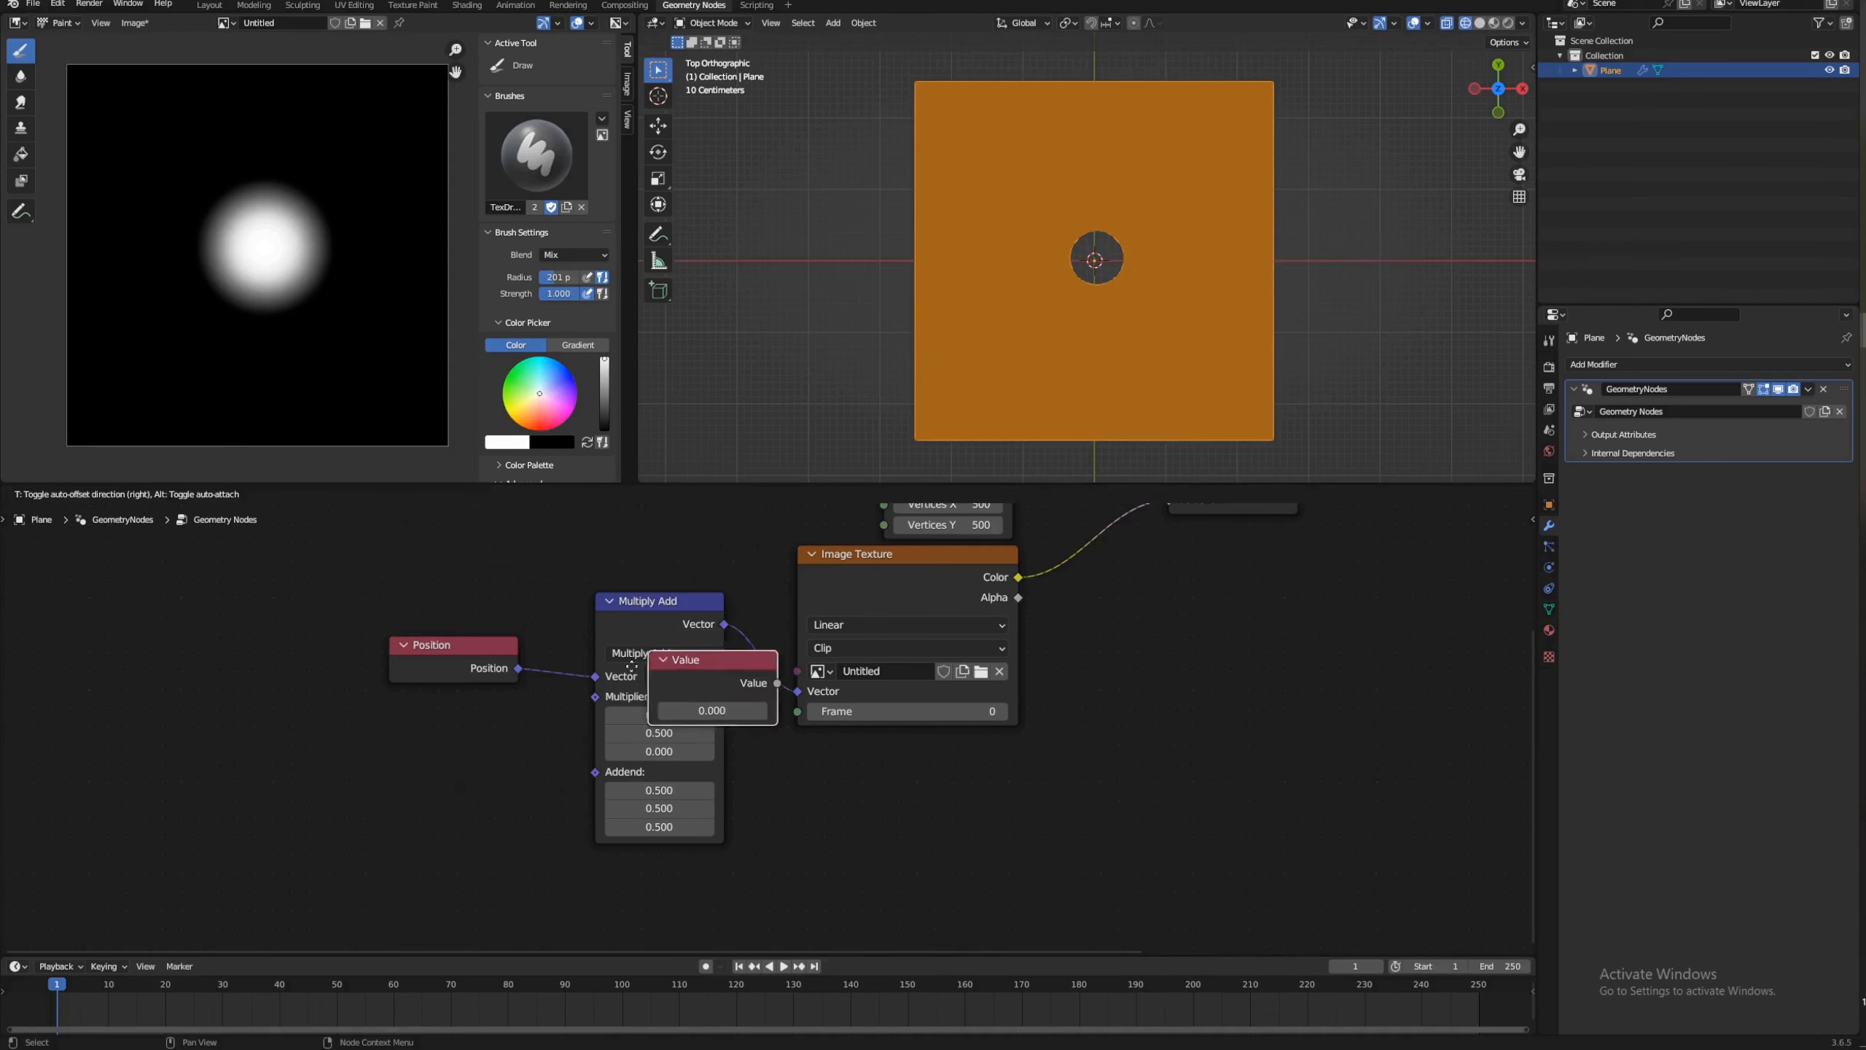
left_click(346, 749)
left_click_drag(472, 775, 591, 704)
Step: Set the Value node to 0.12 to enlarge the hole cut in the grid
double_click(407, 803)
type("1.8")
key("Return")
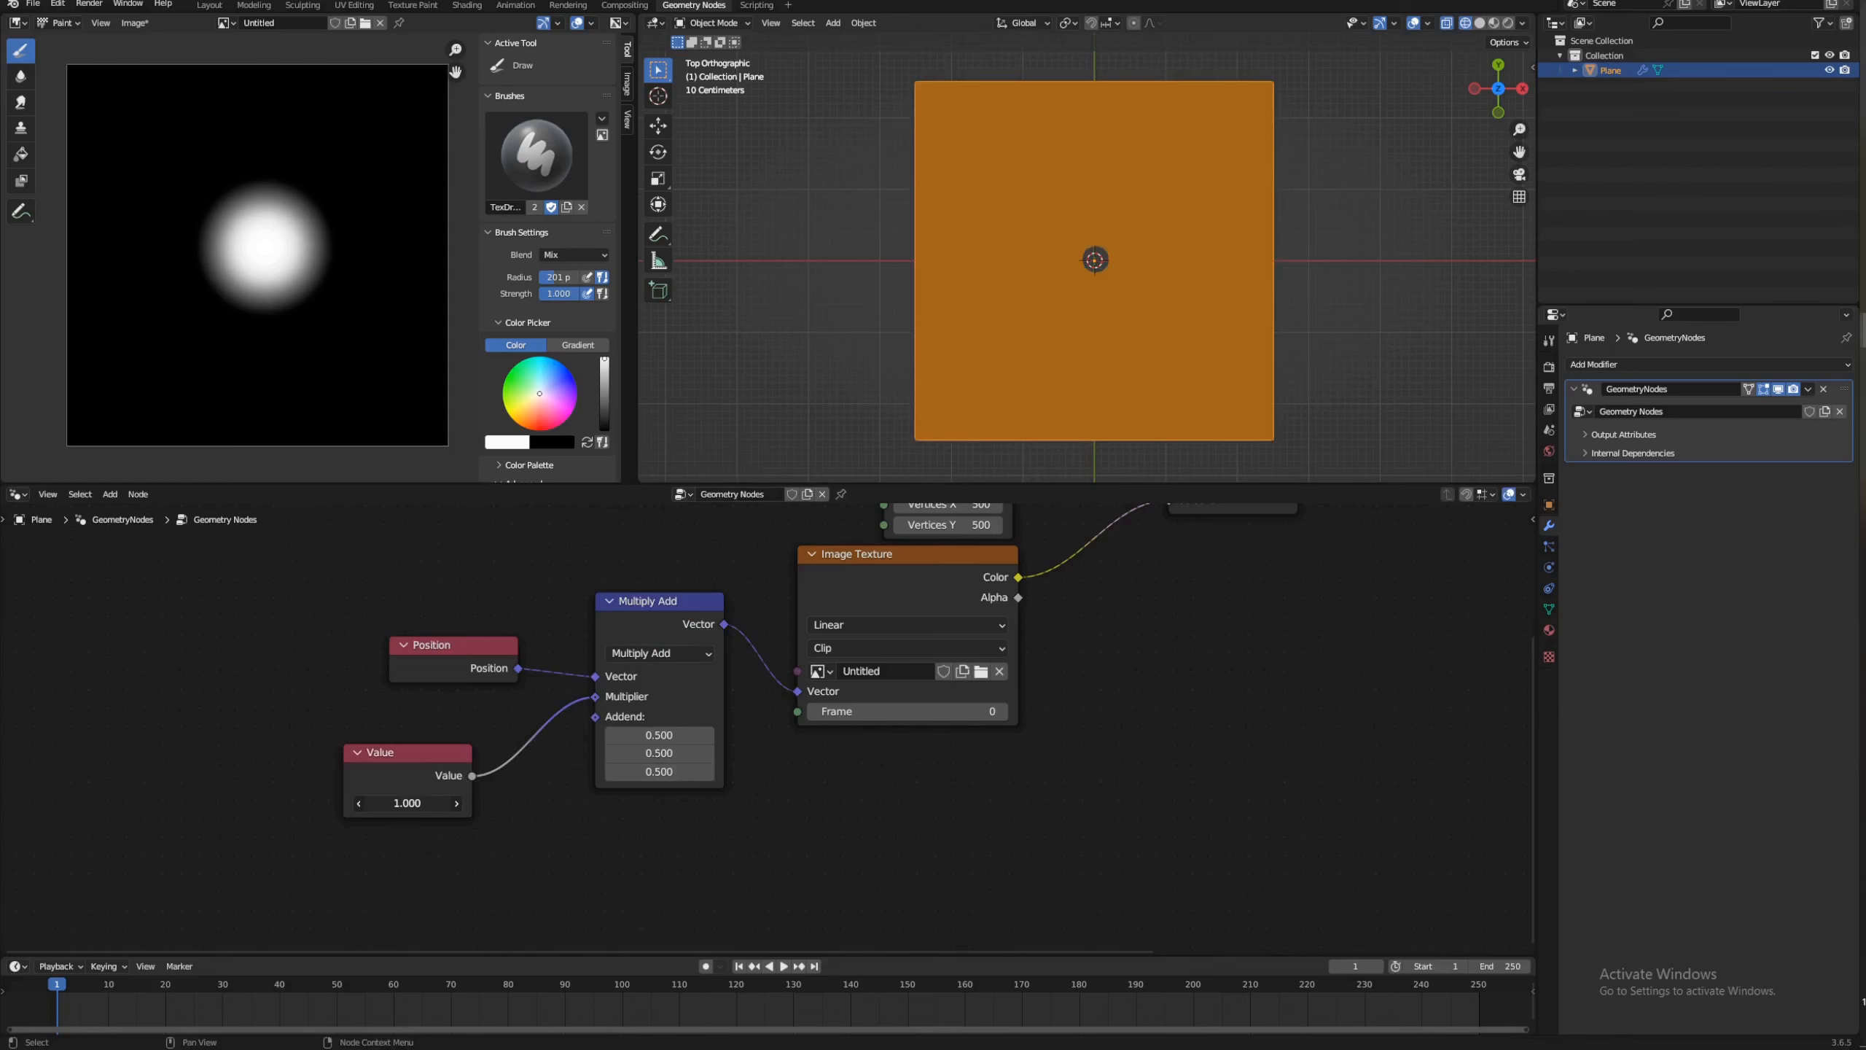
mouse_move(407, 802)
left_mouse_down()
mouse_move(384, 803)
mouse_move(405, 805)
left_mouse_up()
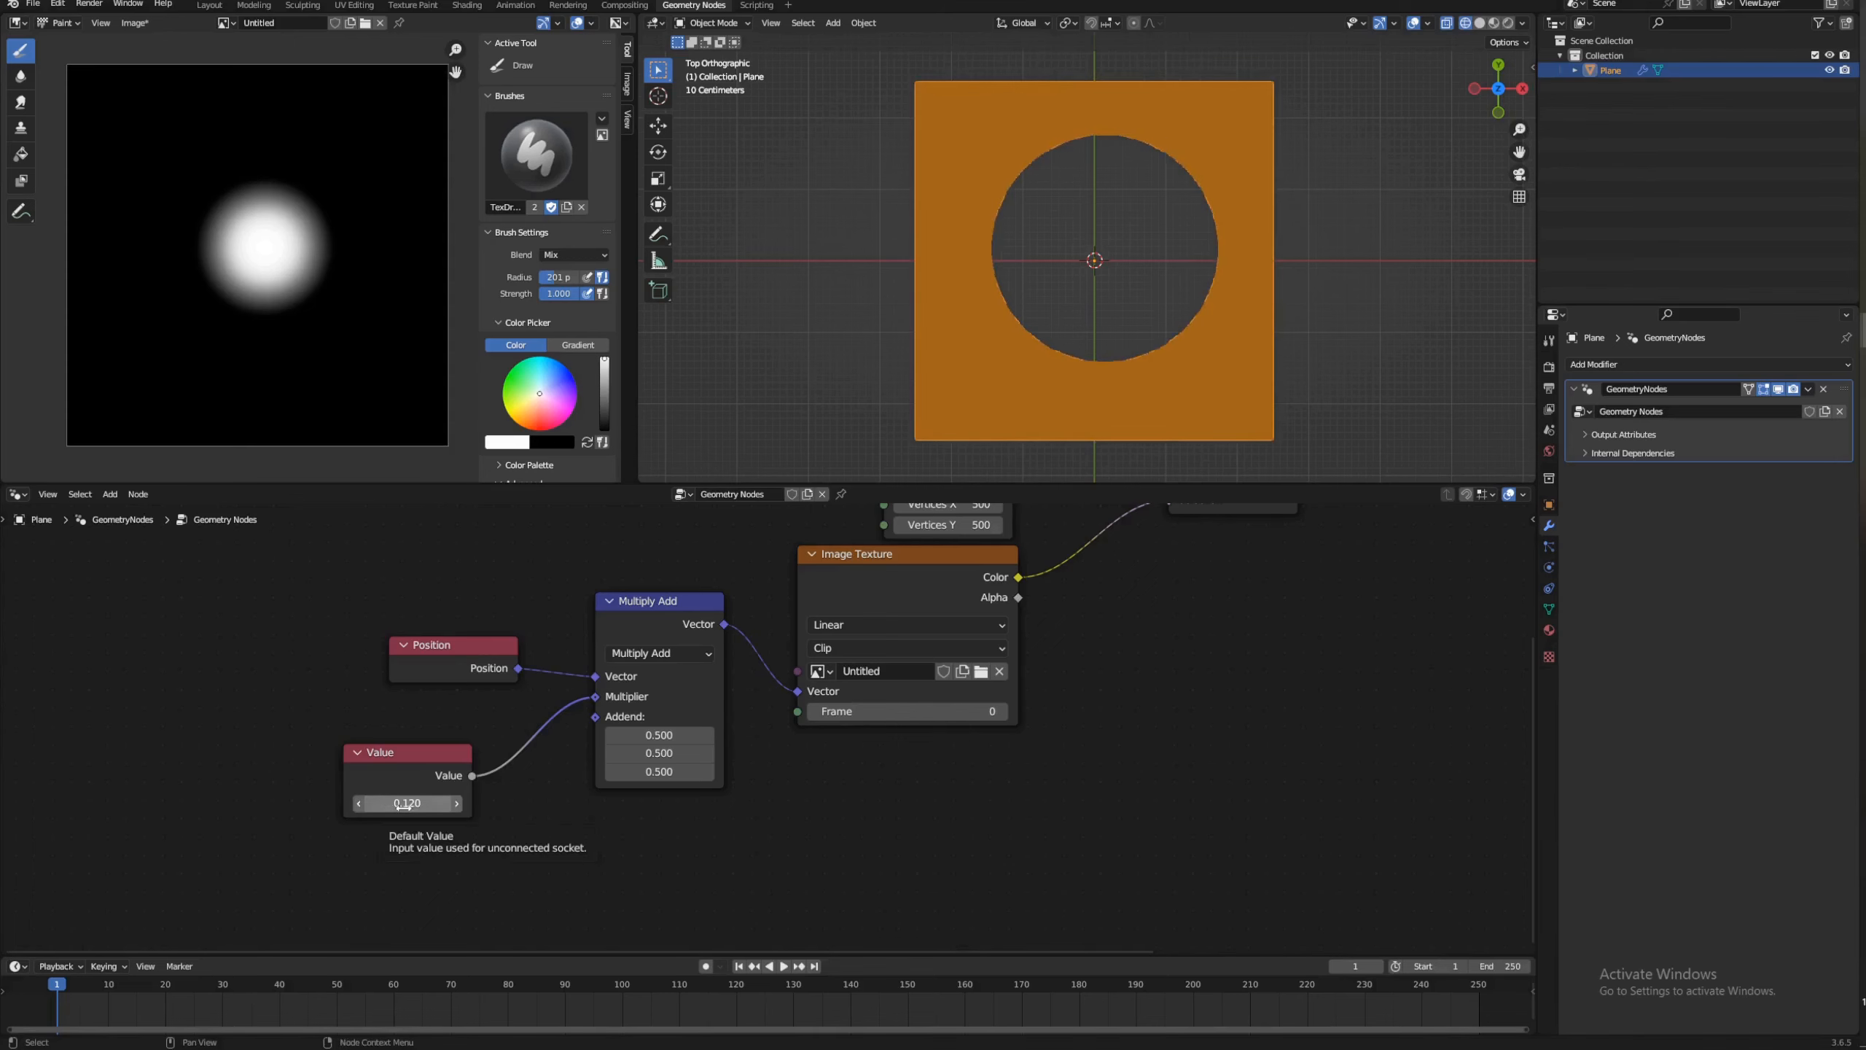
Step: Switch the 3D viewport to solid shading and view the cut plane in perspective
middle_click_drag(1159, 621, 898, 804)
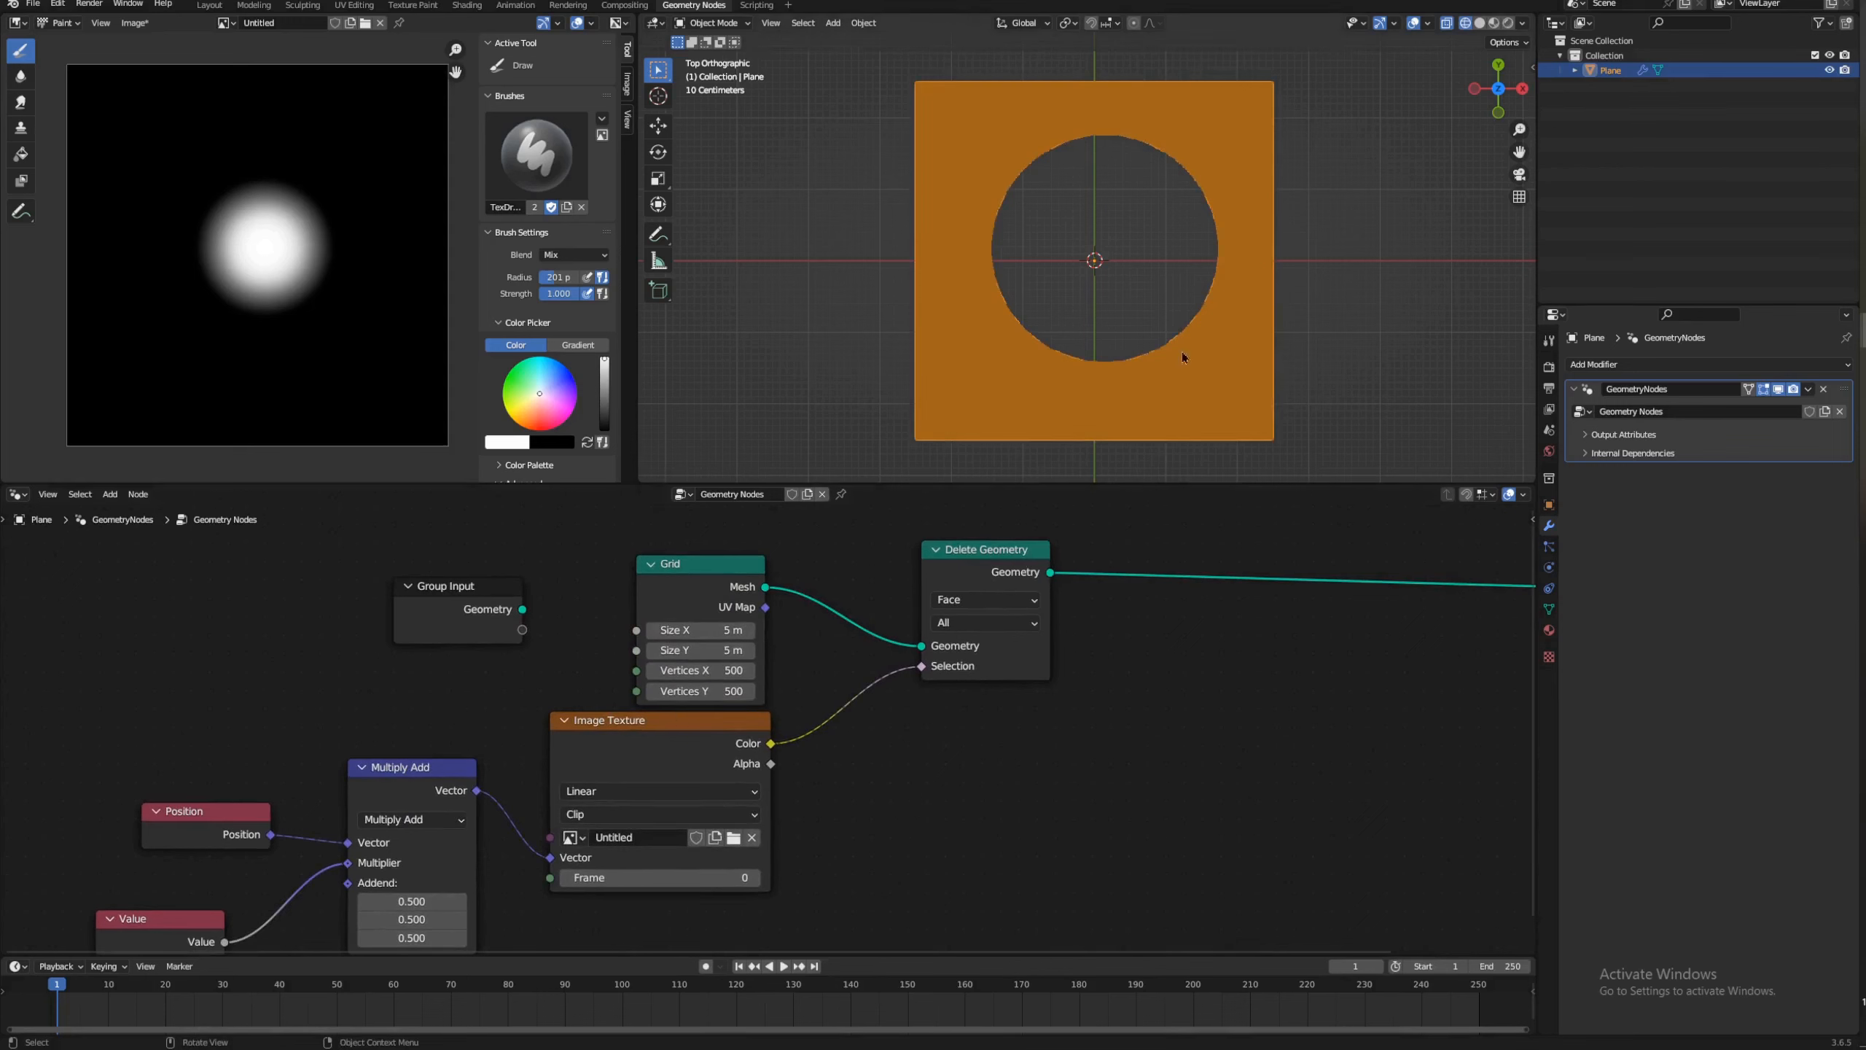
left_click(1480, 23)
middle_click_drag(1205, 89, 1186, 163)
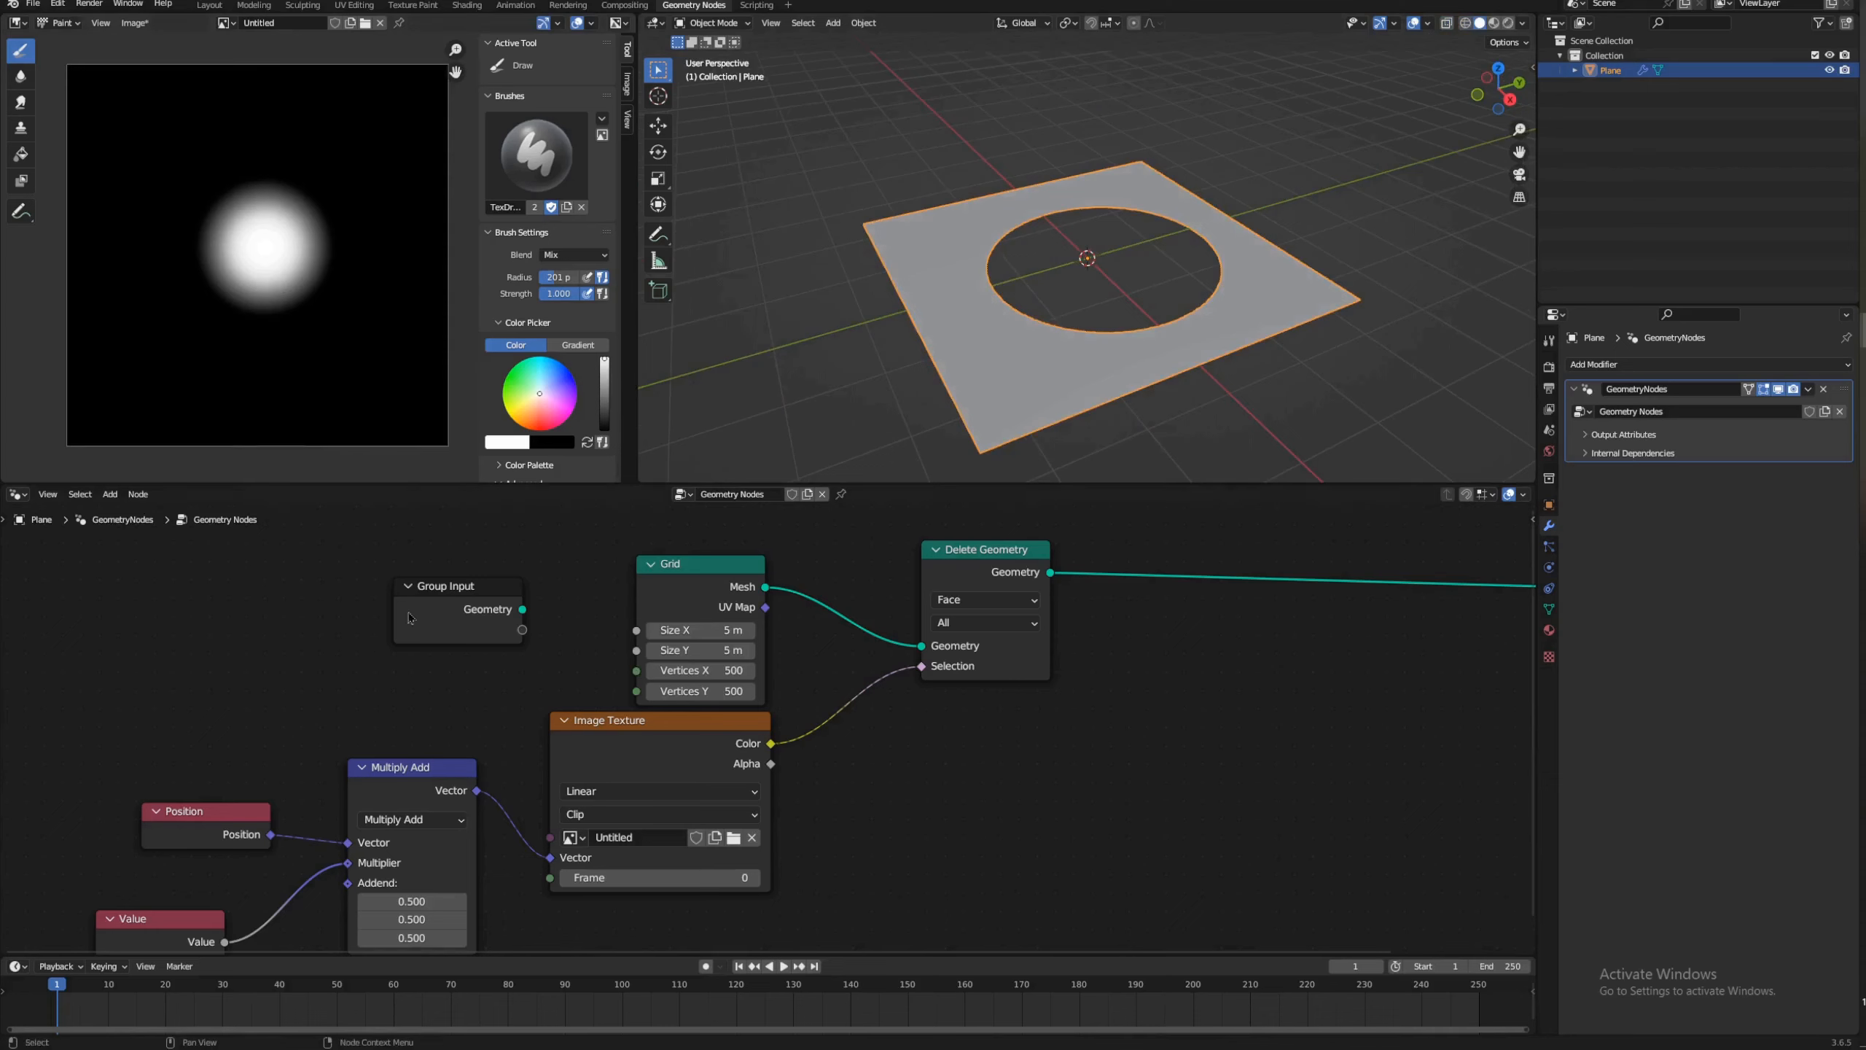
middle_click_drag(104, 935, 176, 742)
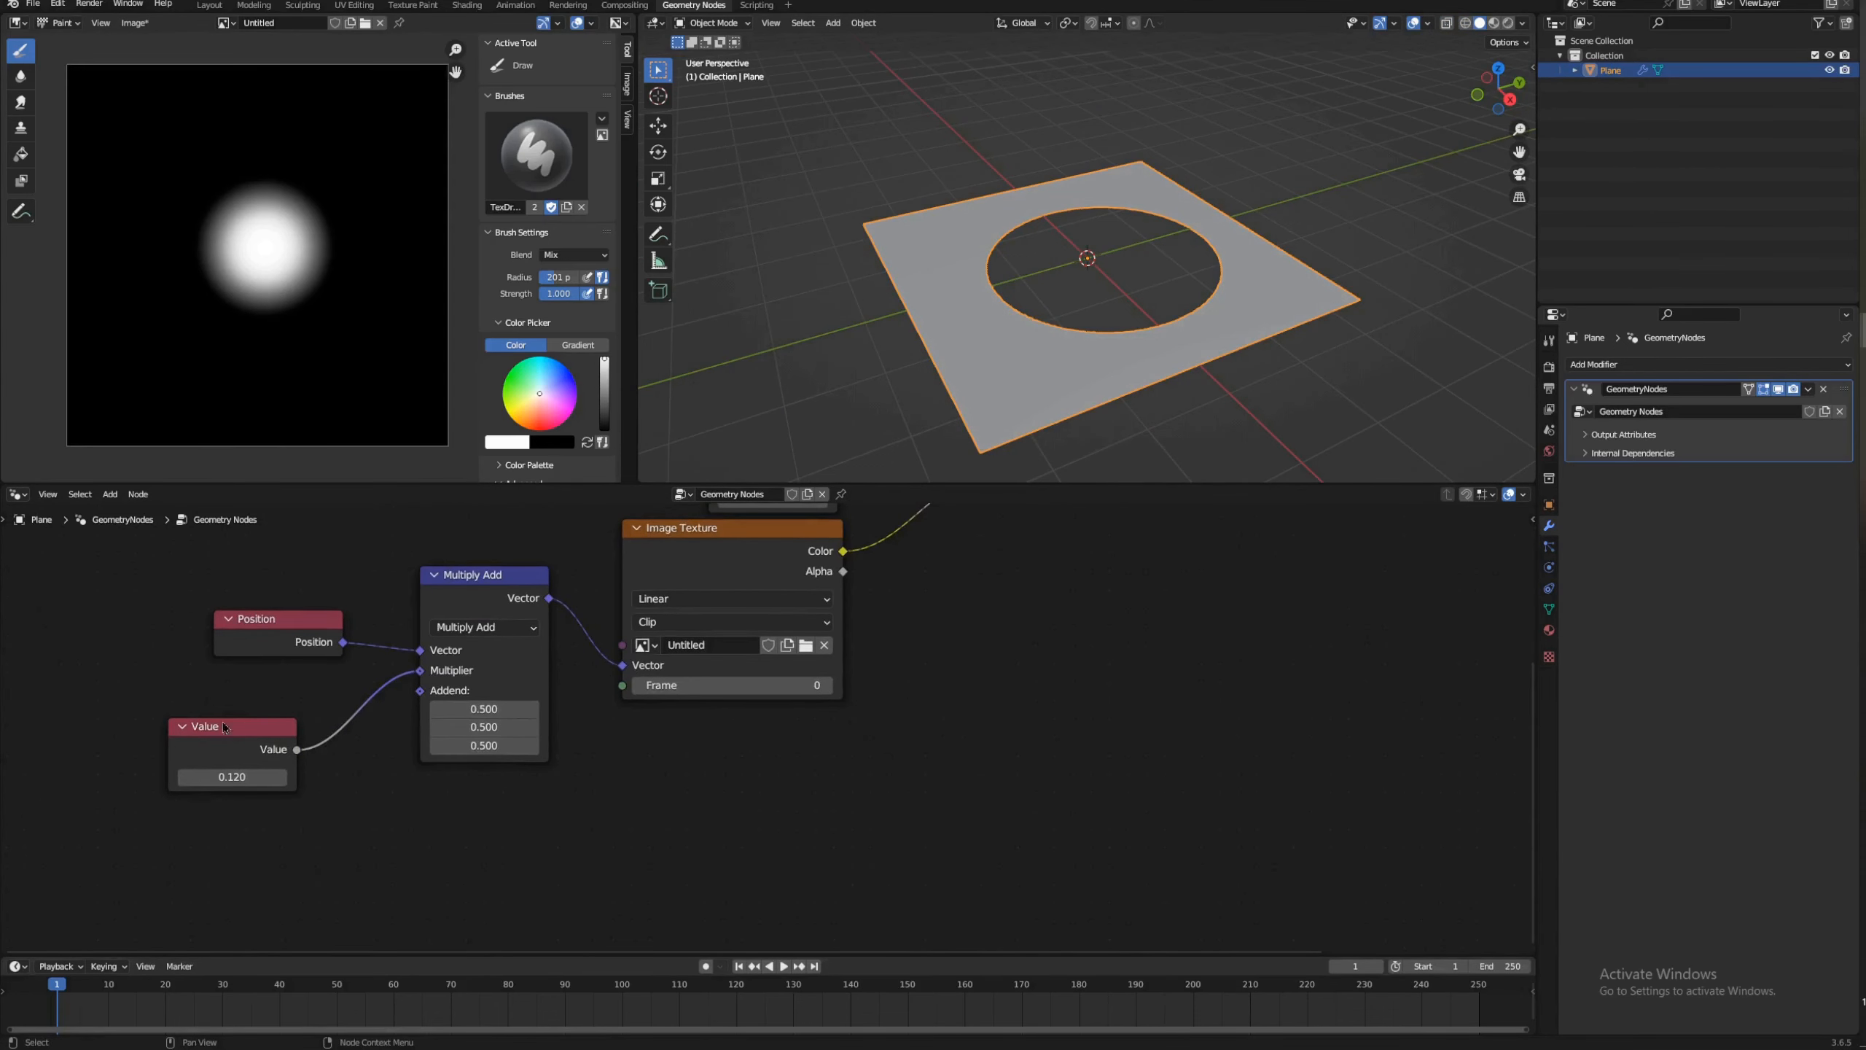
Step: Set the Value node driving the Multiply Add node's Multiplier to 0.2 to shrink the hole in the grid
middle_click_drag(1131, 316, 1171, 363)
double_click(241, 769)
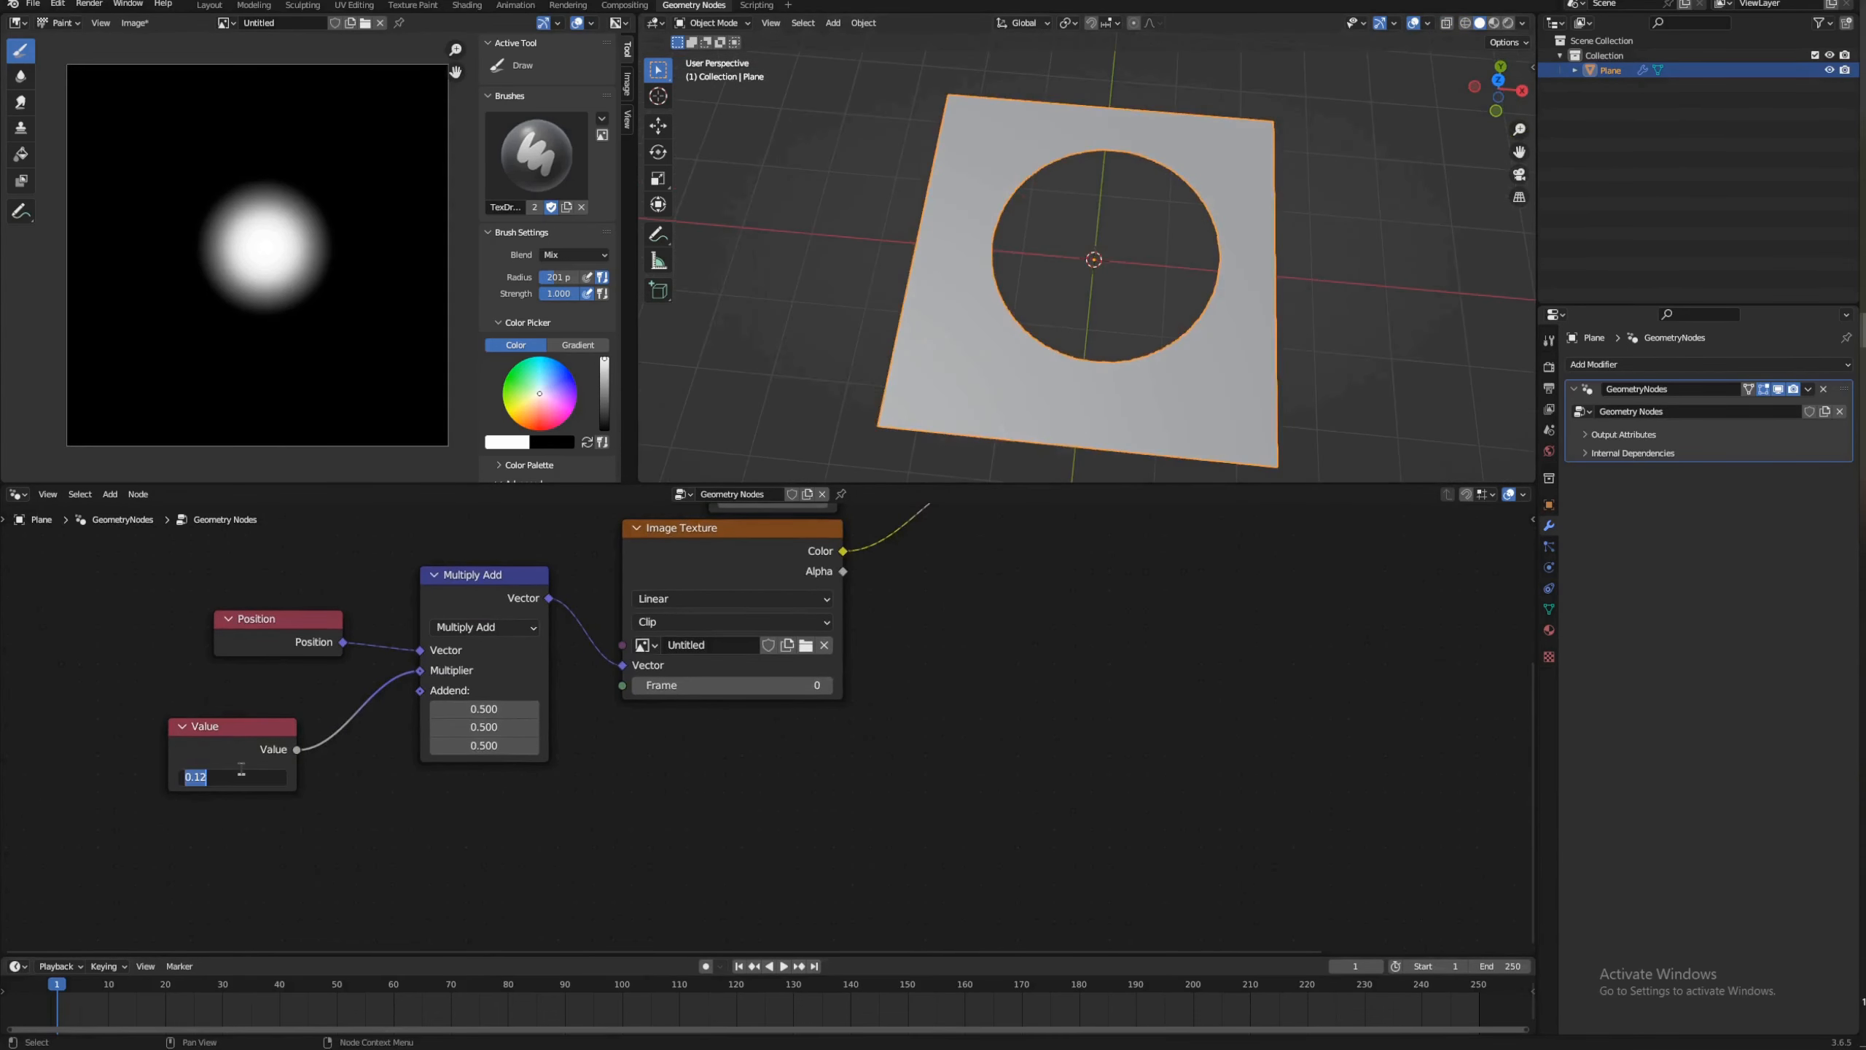
type("0.2")
key("Return")
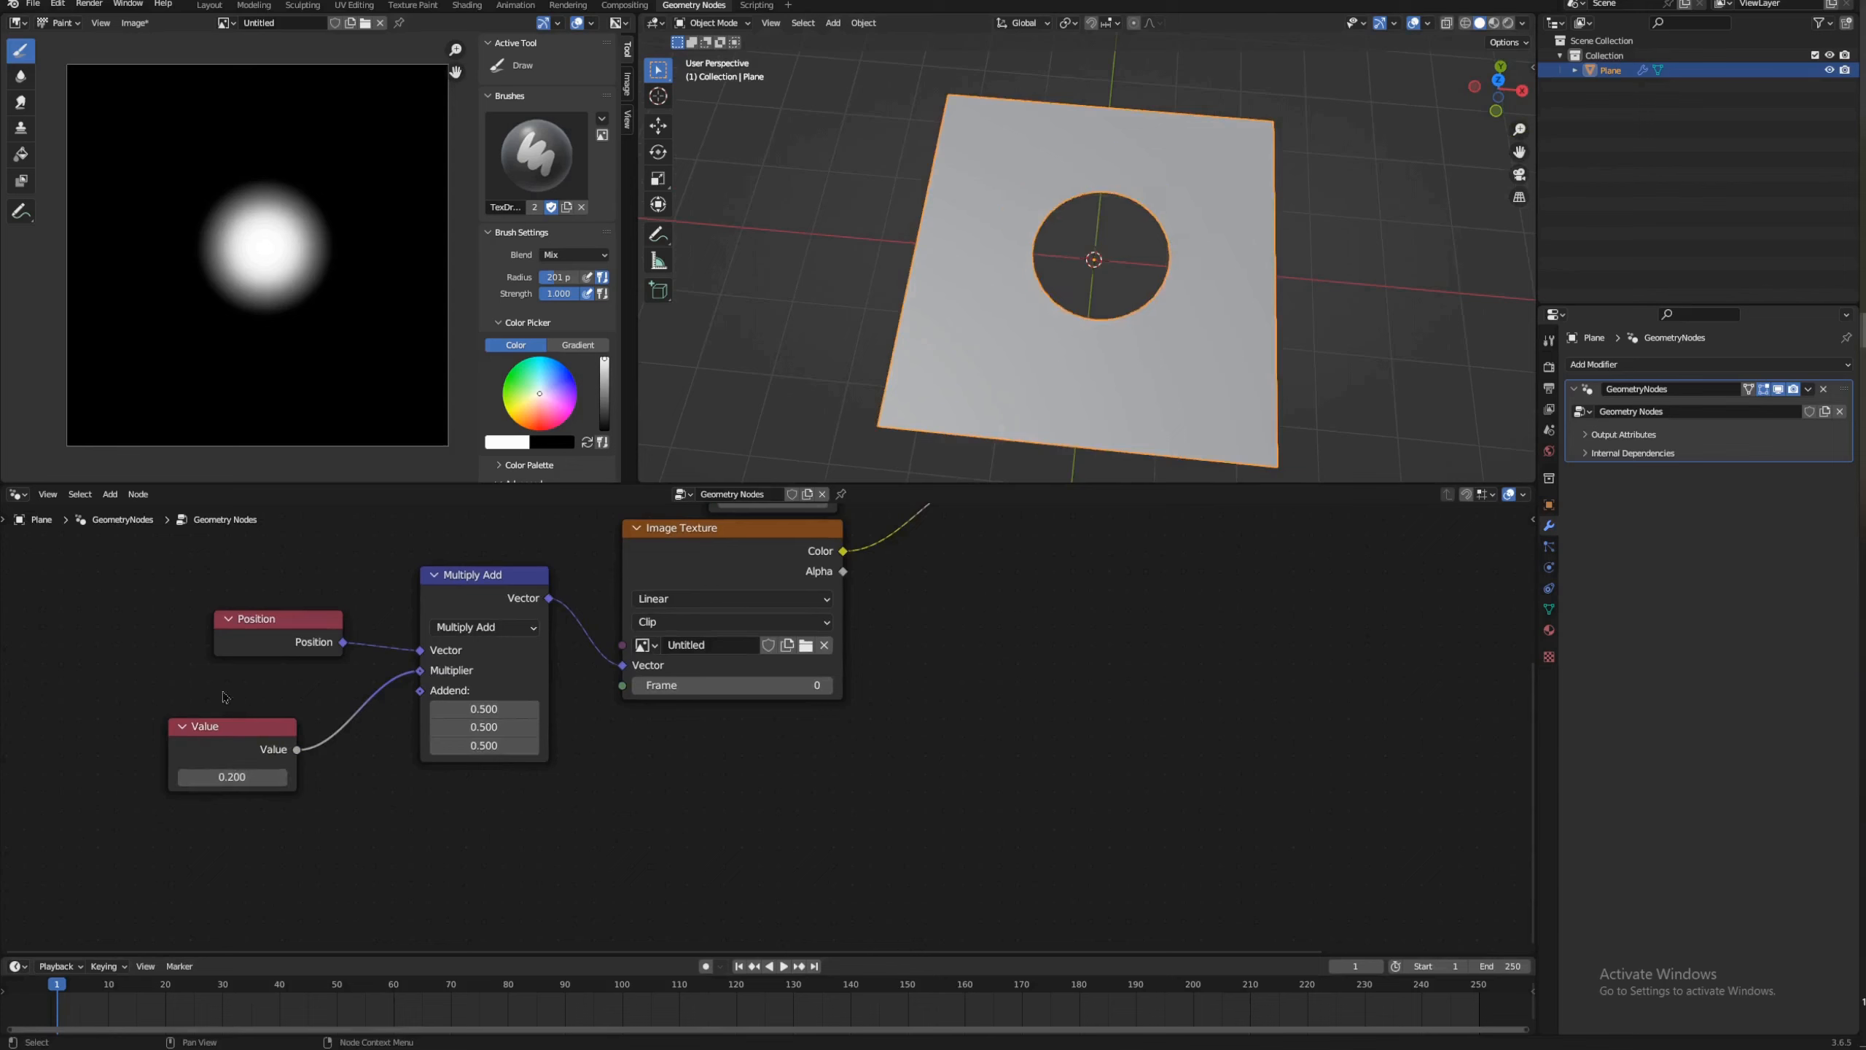
Step: Paint a white test dab at the image's right edge and undo it
left_click(471, 261)
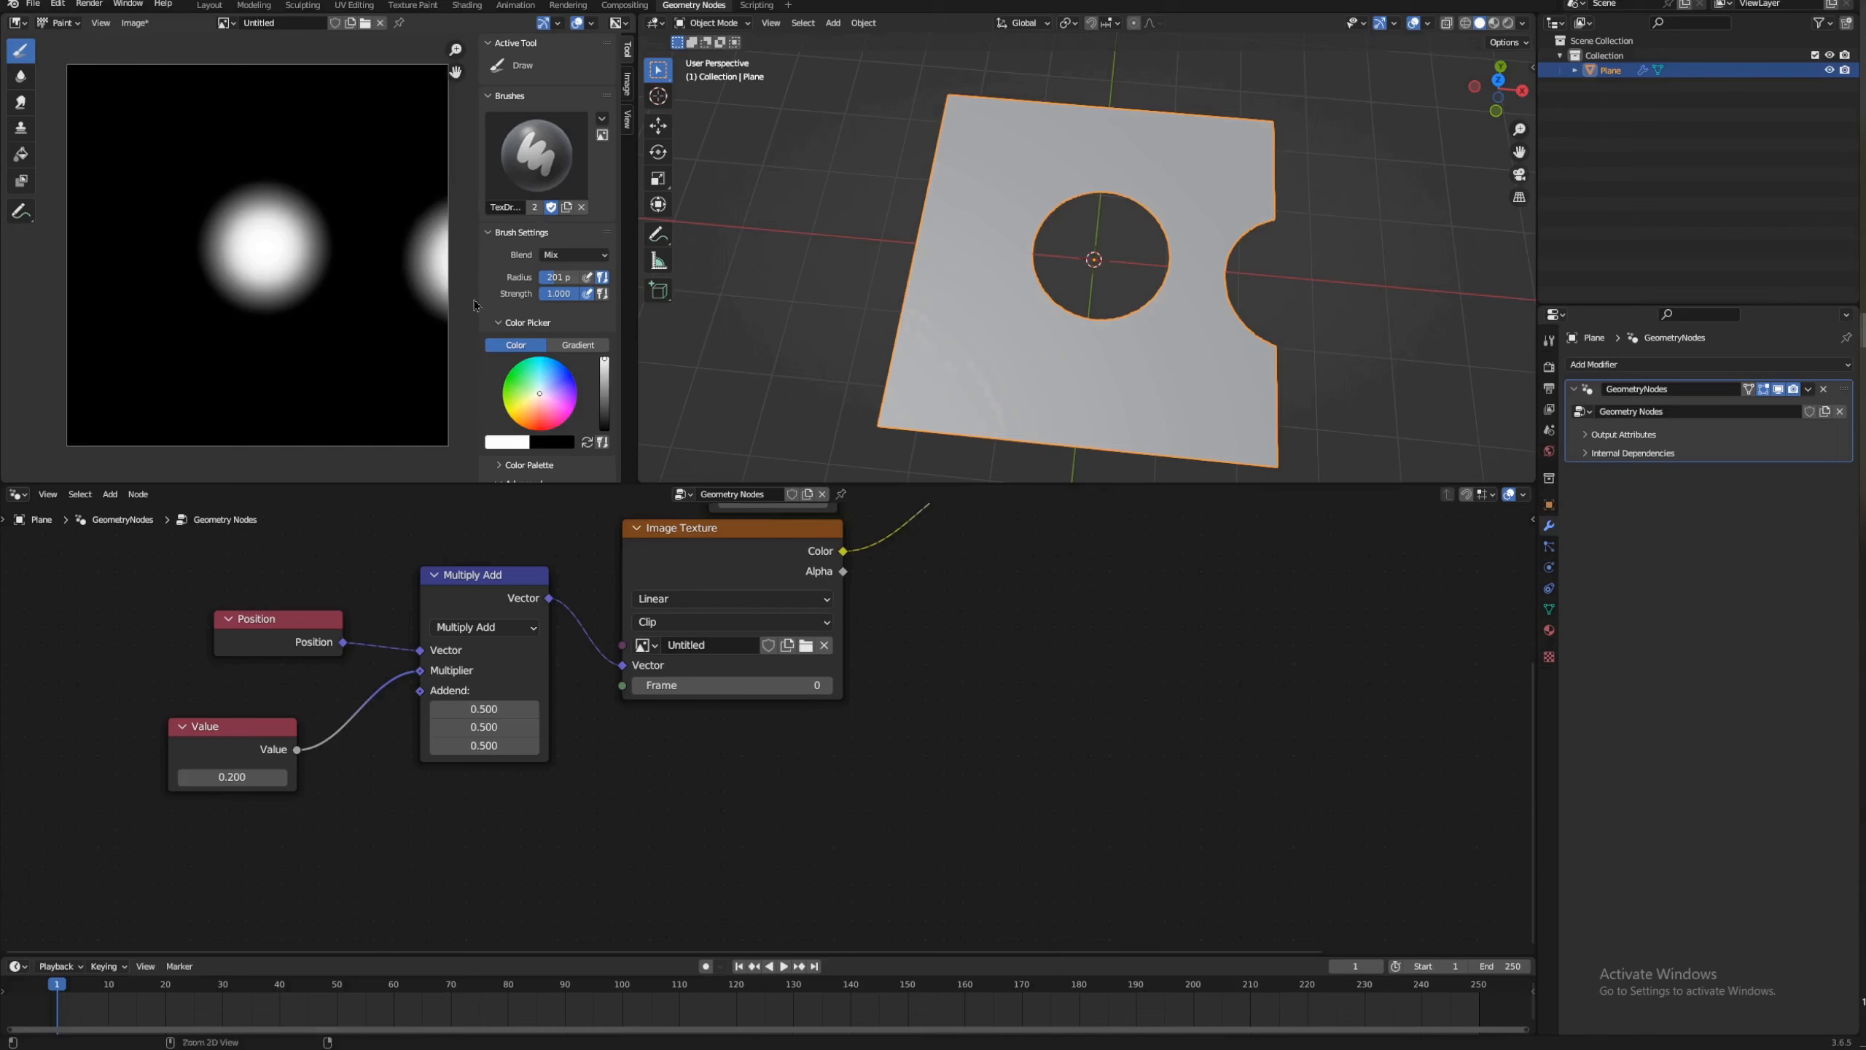
key("ctrl+z")
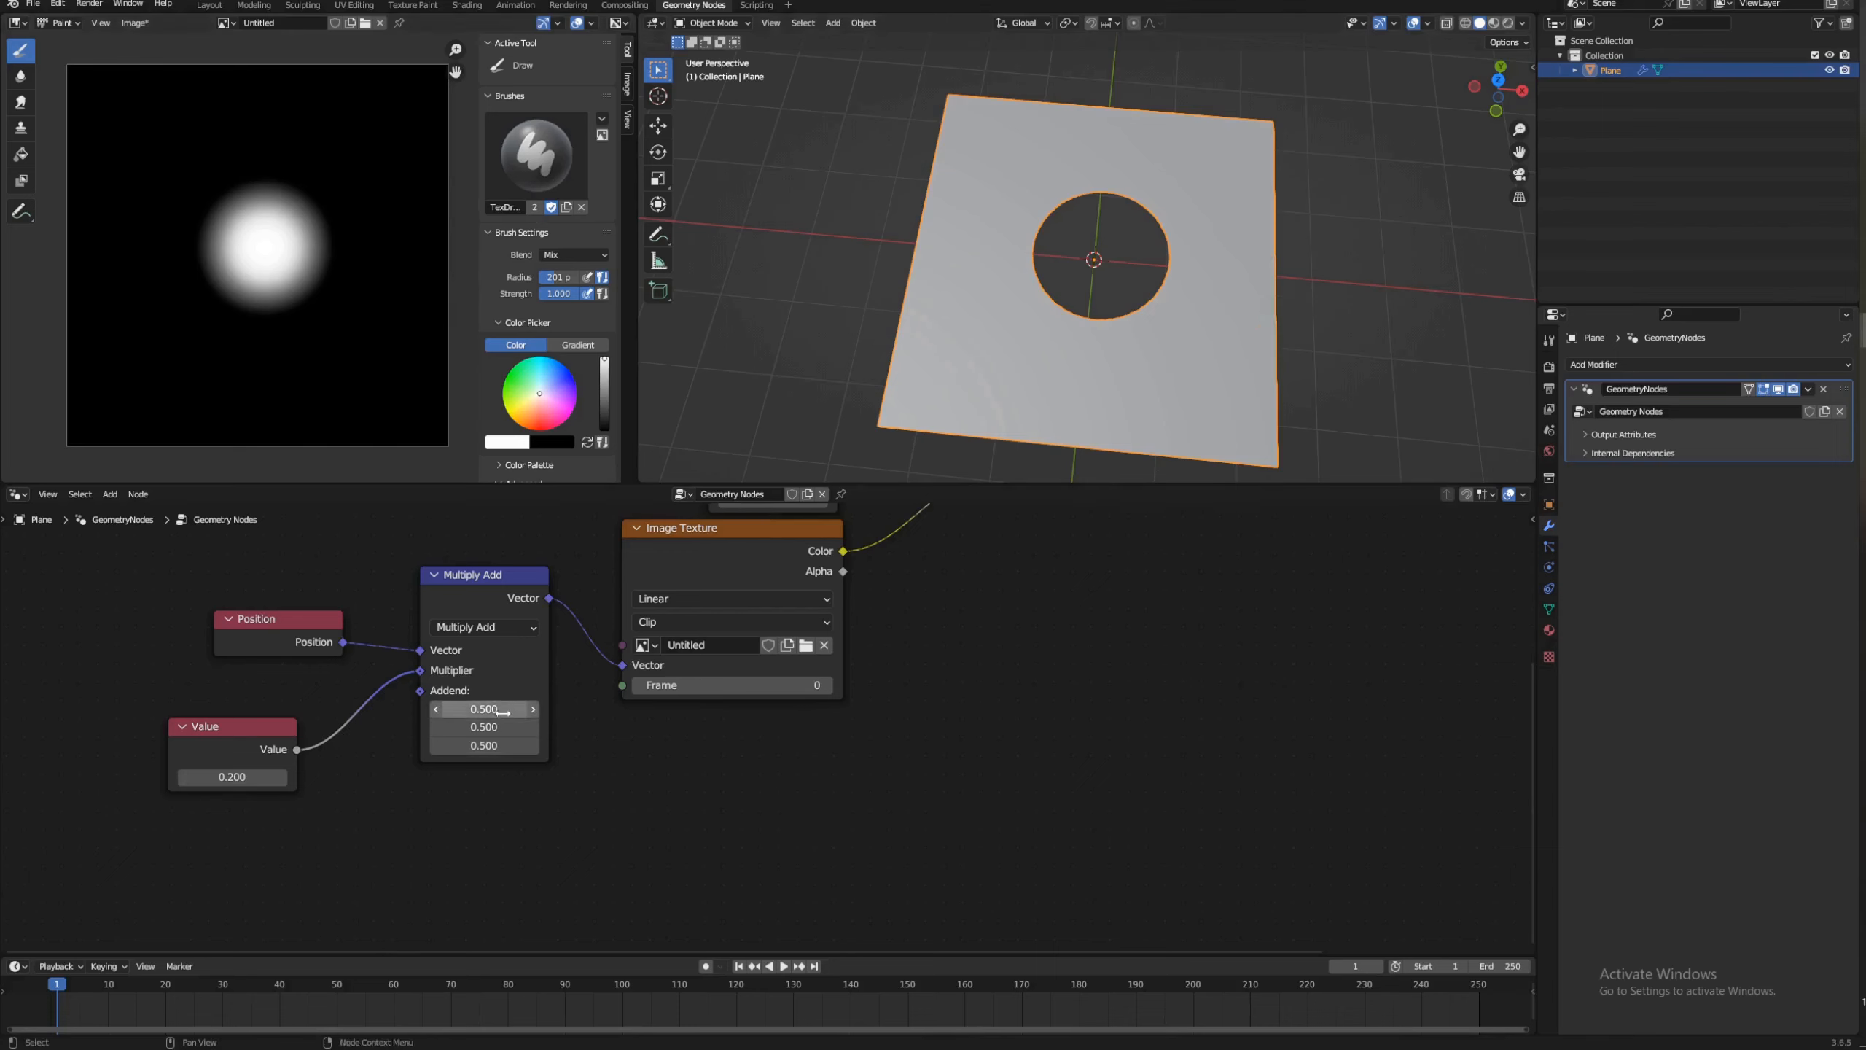
Step: Move the Group Output node slightly farther from the Delete Geometry node
middle_click_drag(764, 529, 586, 751)
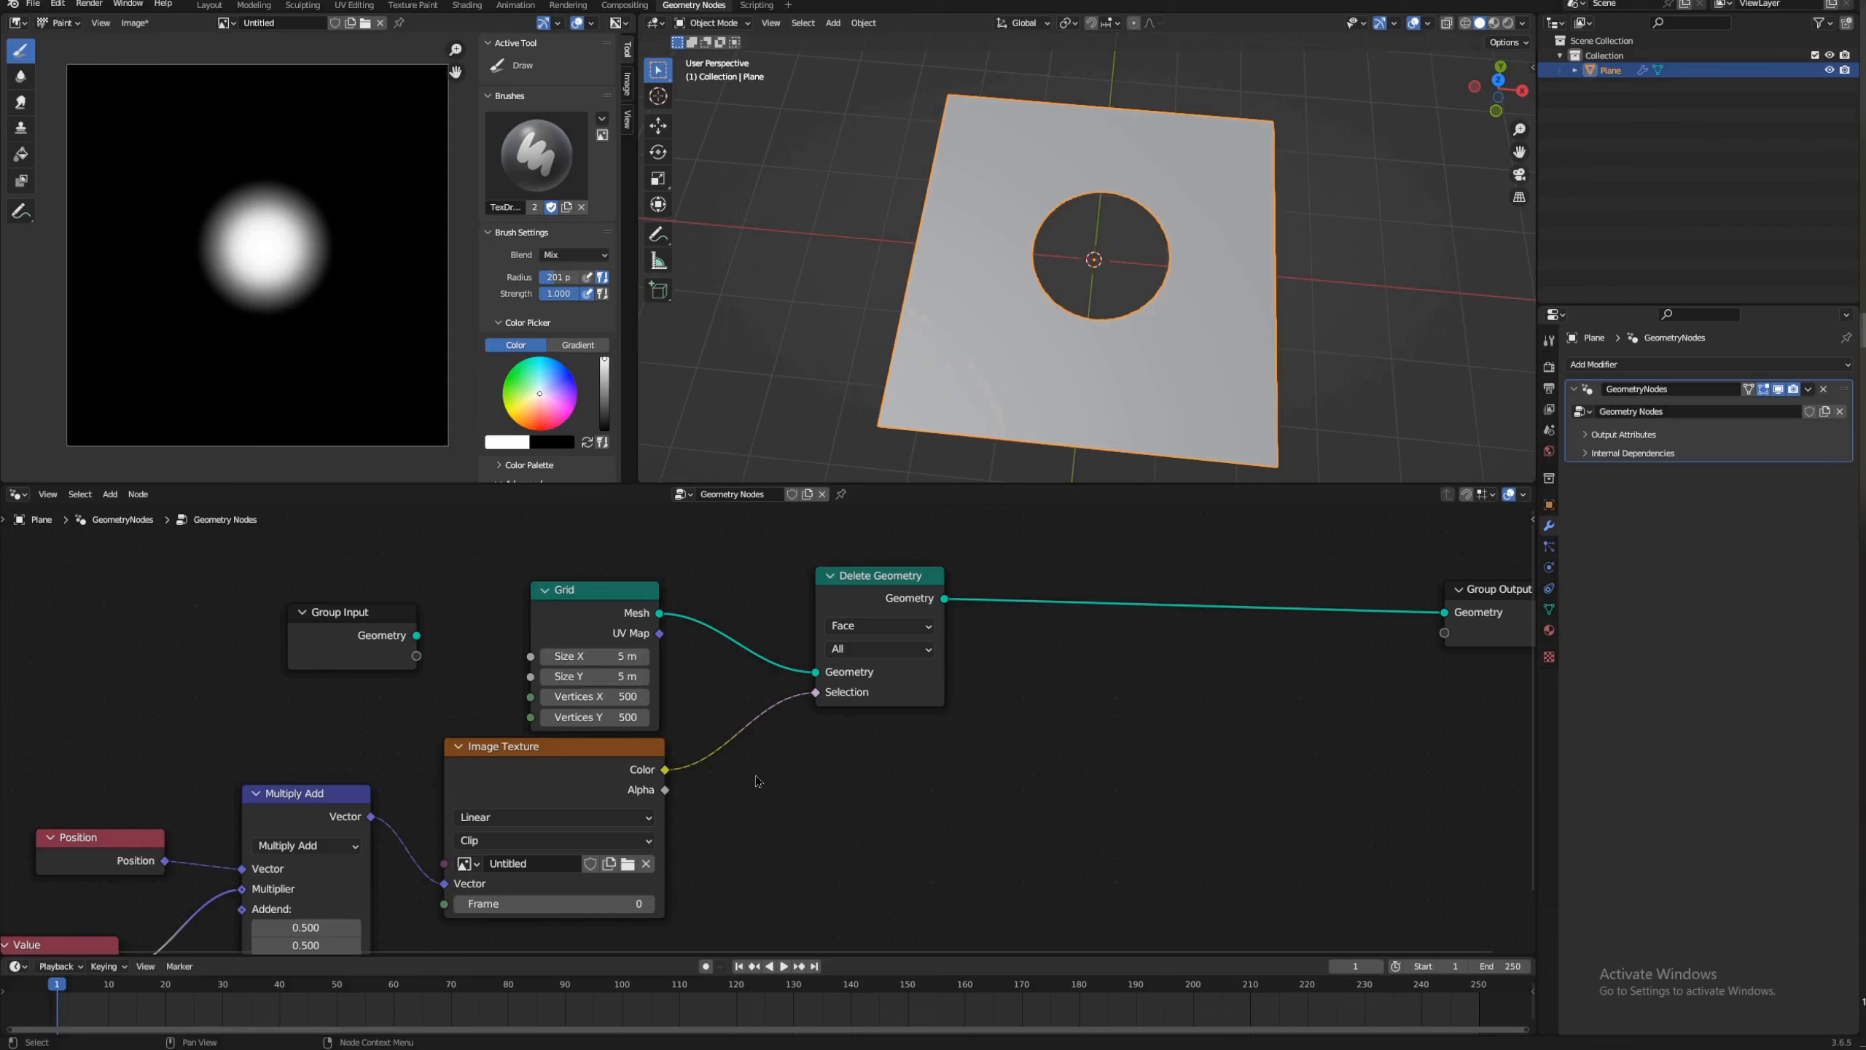
middle_click_drag(315, 928, 346, 844)
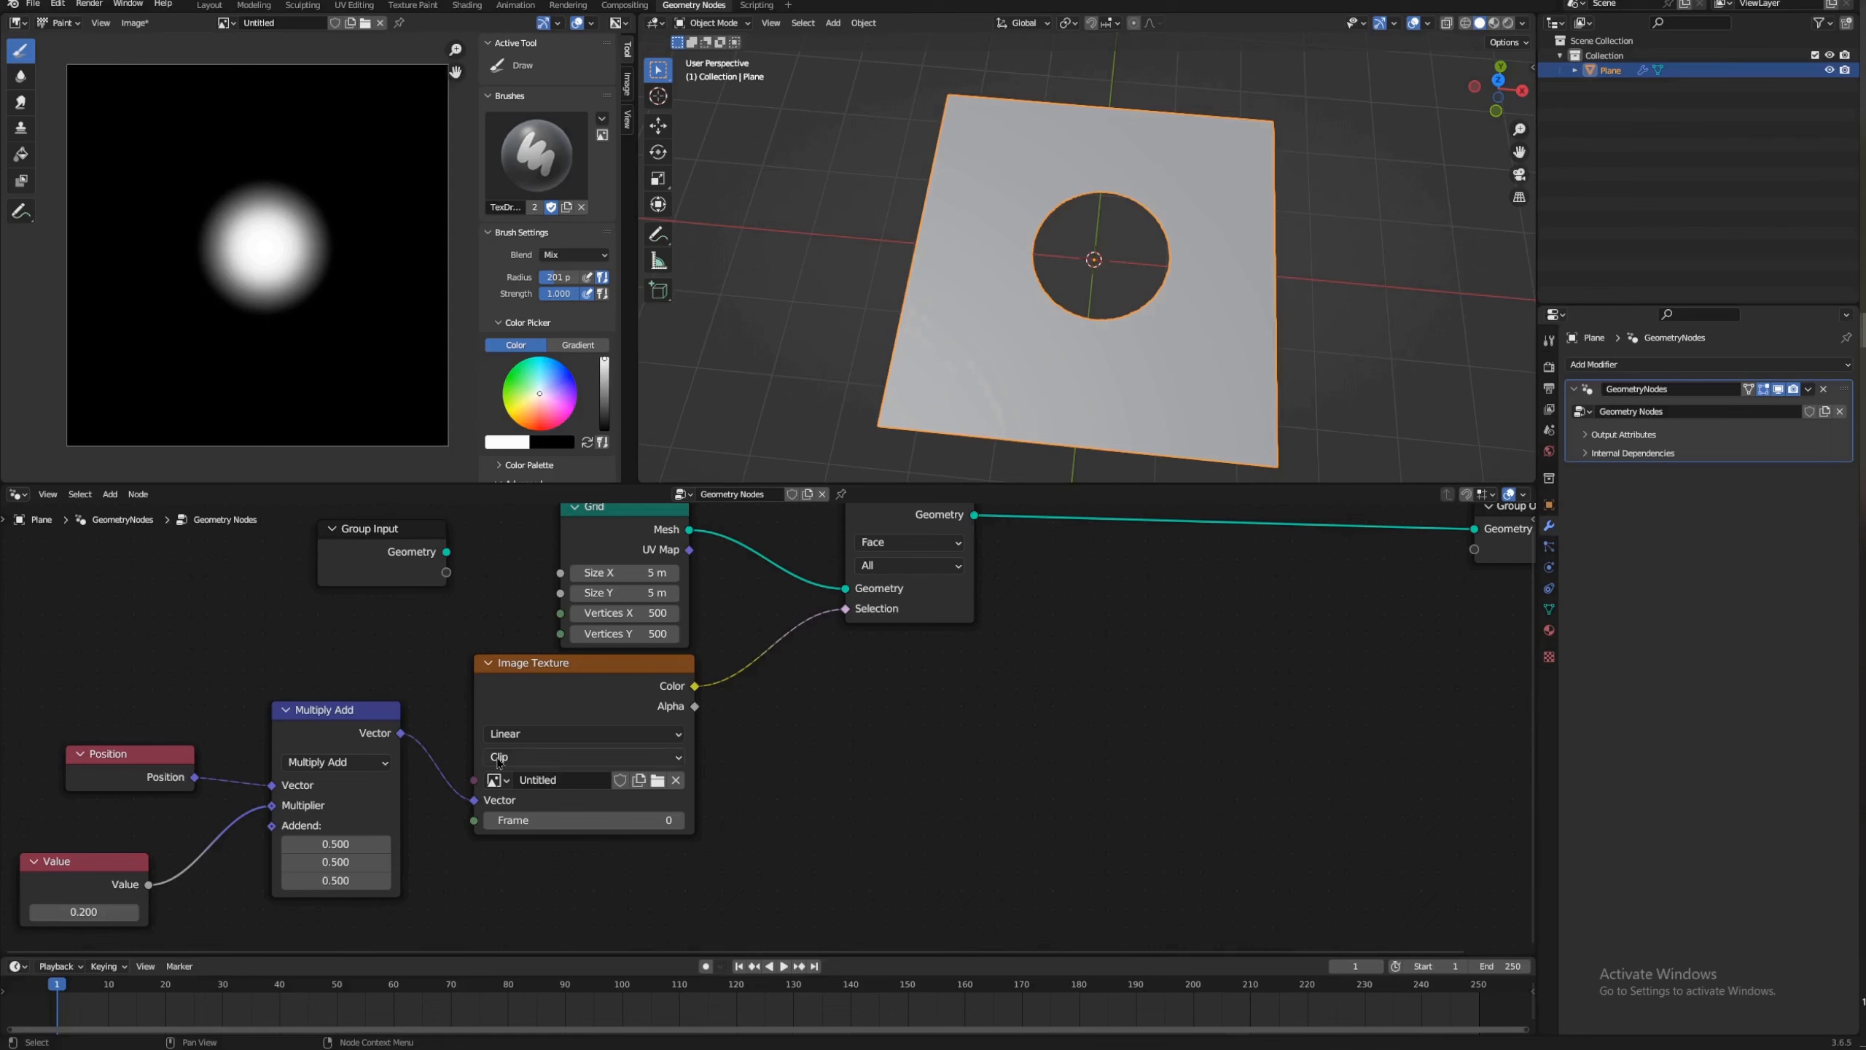
middle_click_drag(954, 662, 791, 763)
left_click_drag(1379, 617, 1424, 600)
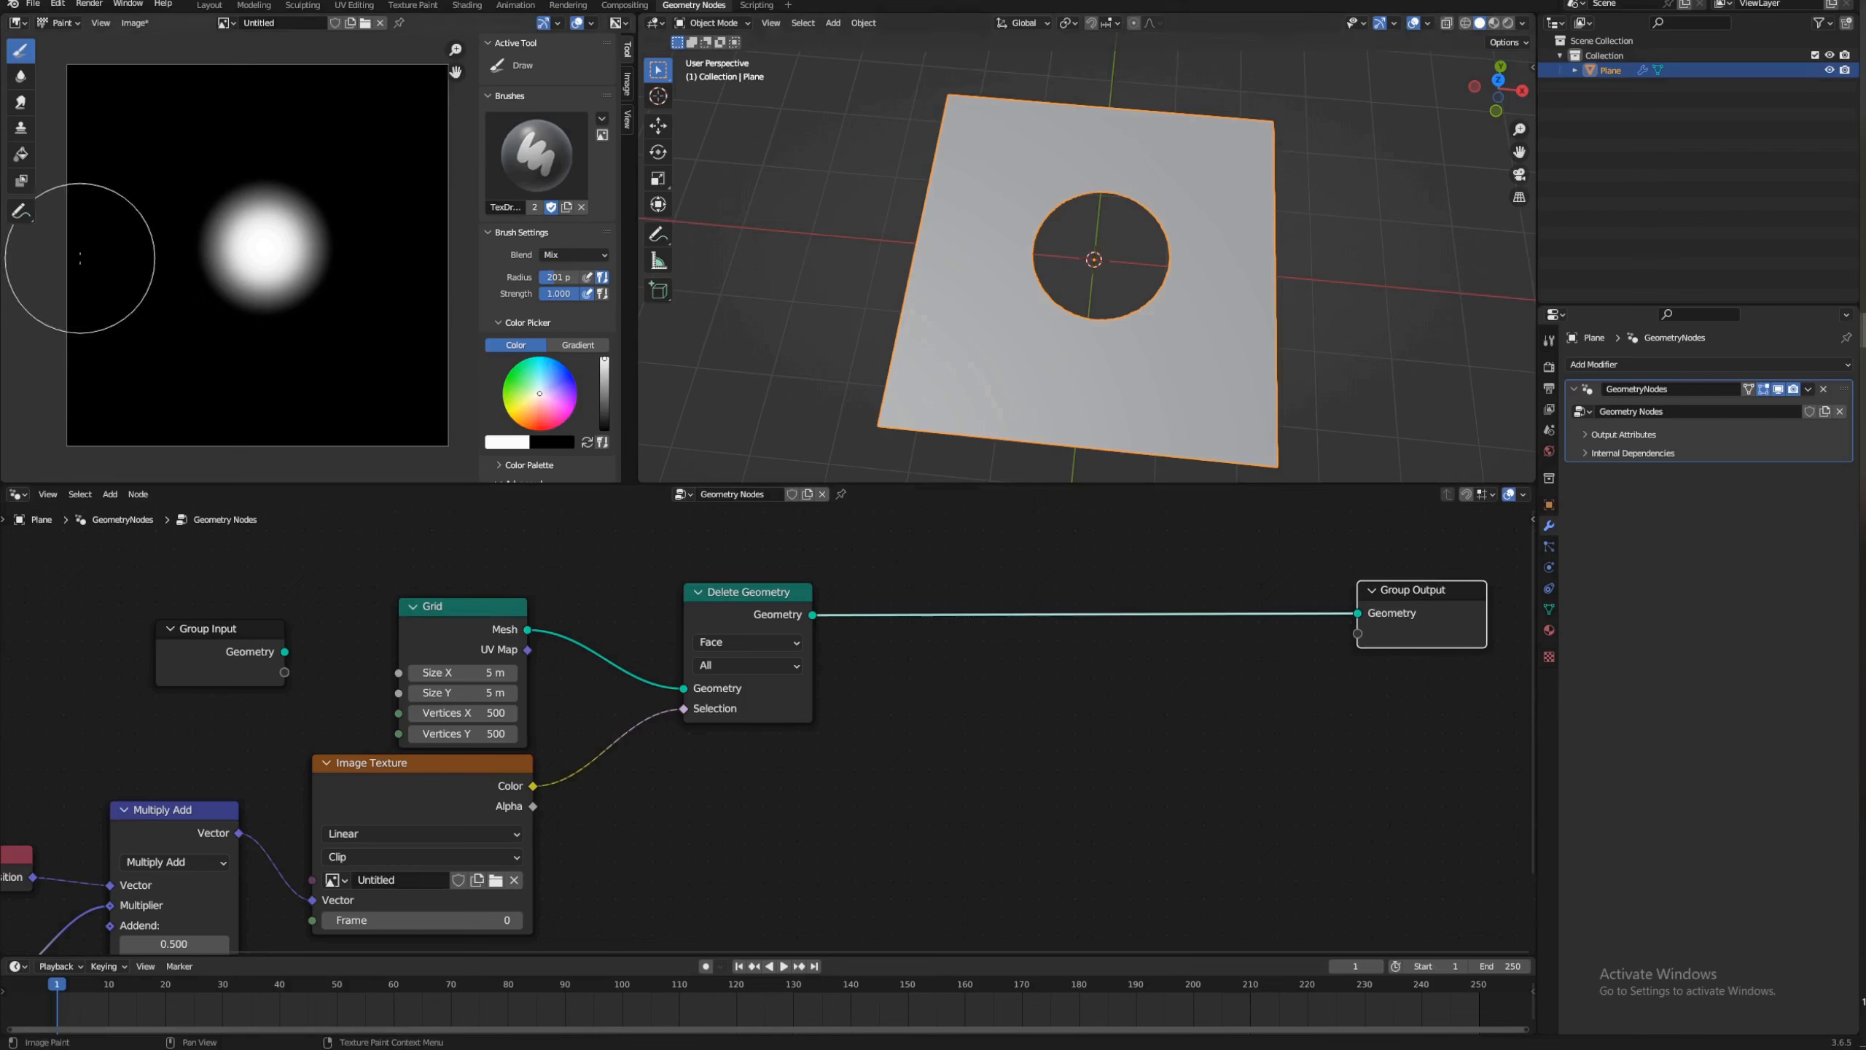
Step: Paint a horizontal white test stroke from the image's left edge to the central dot and undo it
left_click_drag(75, 259, 143, 257)
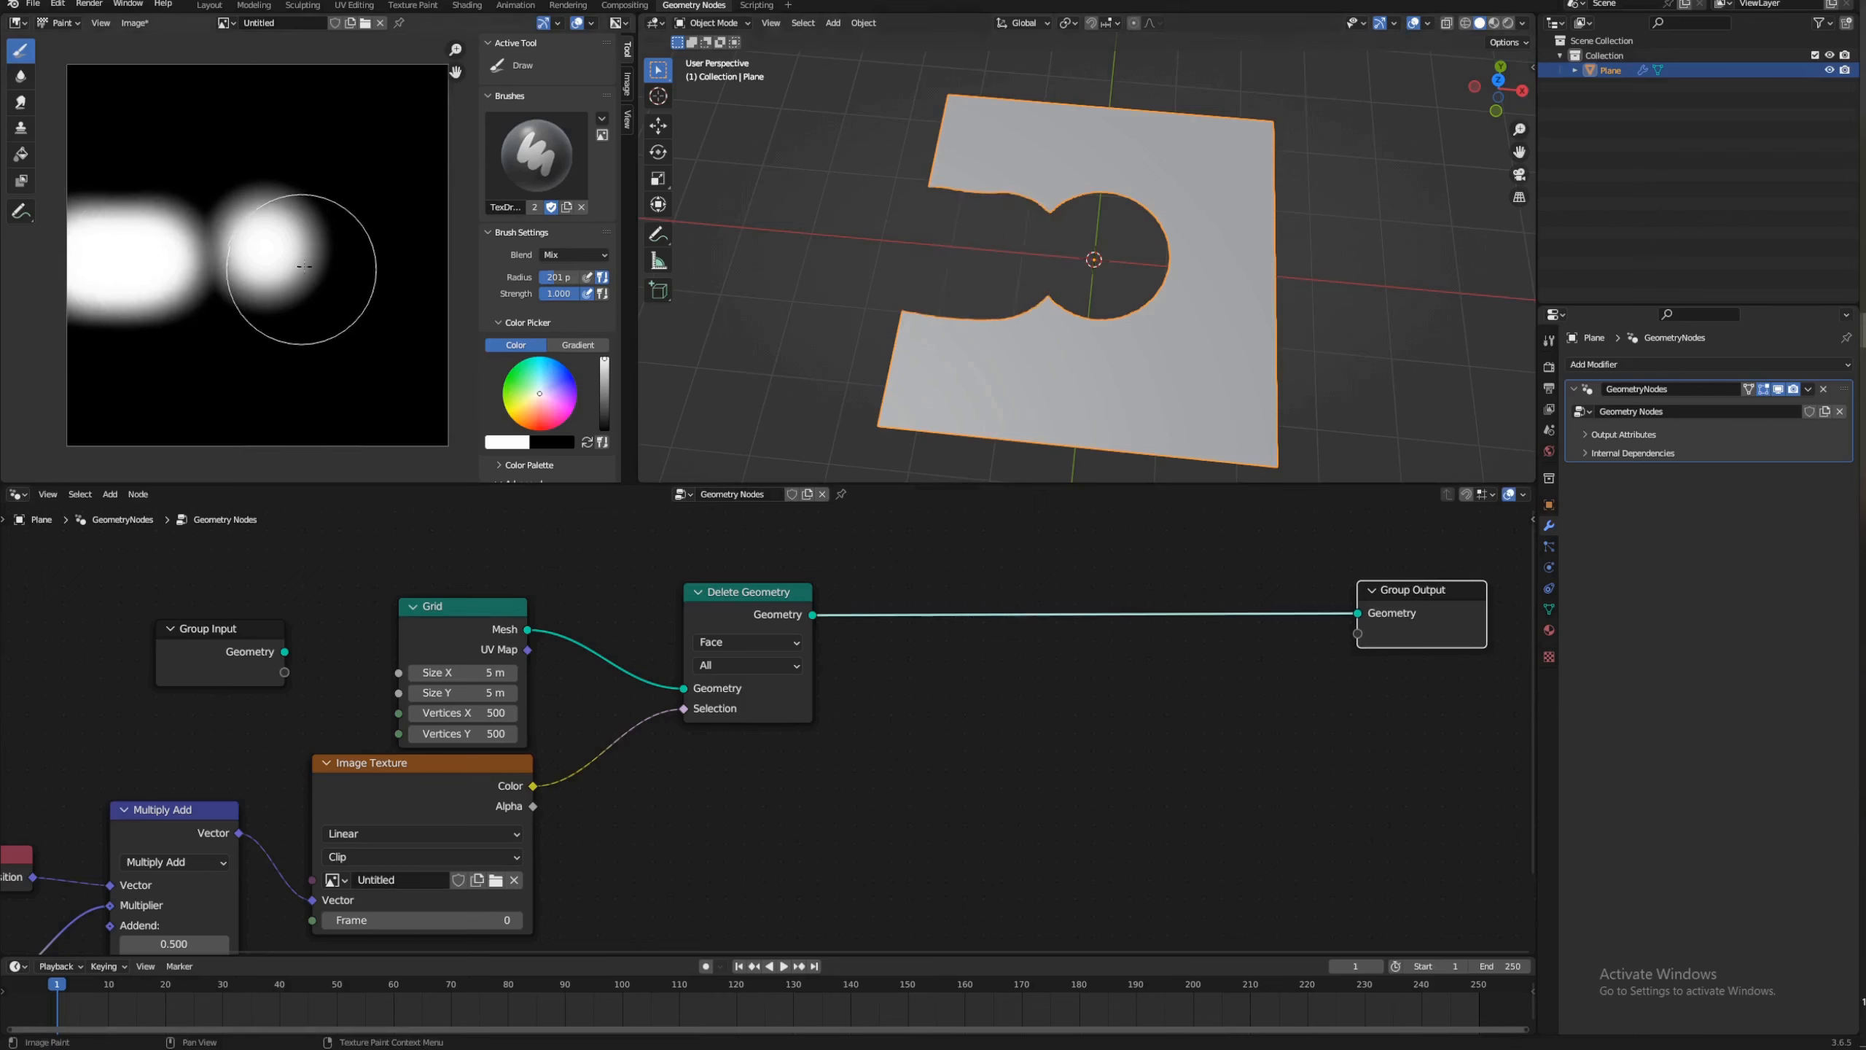
key("ctrl+z")
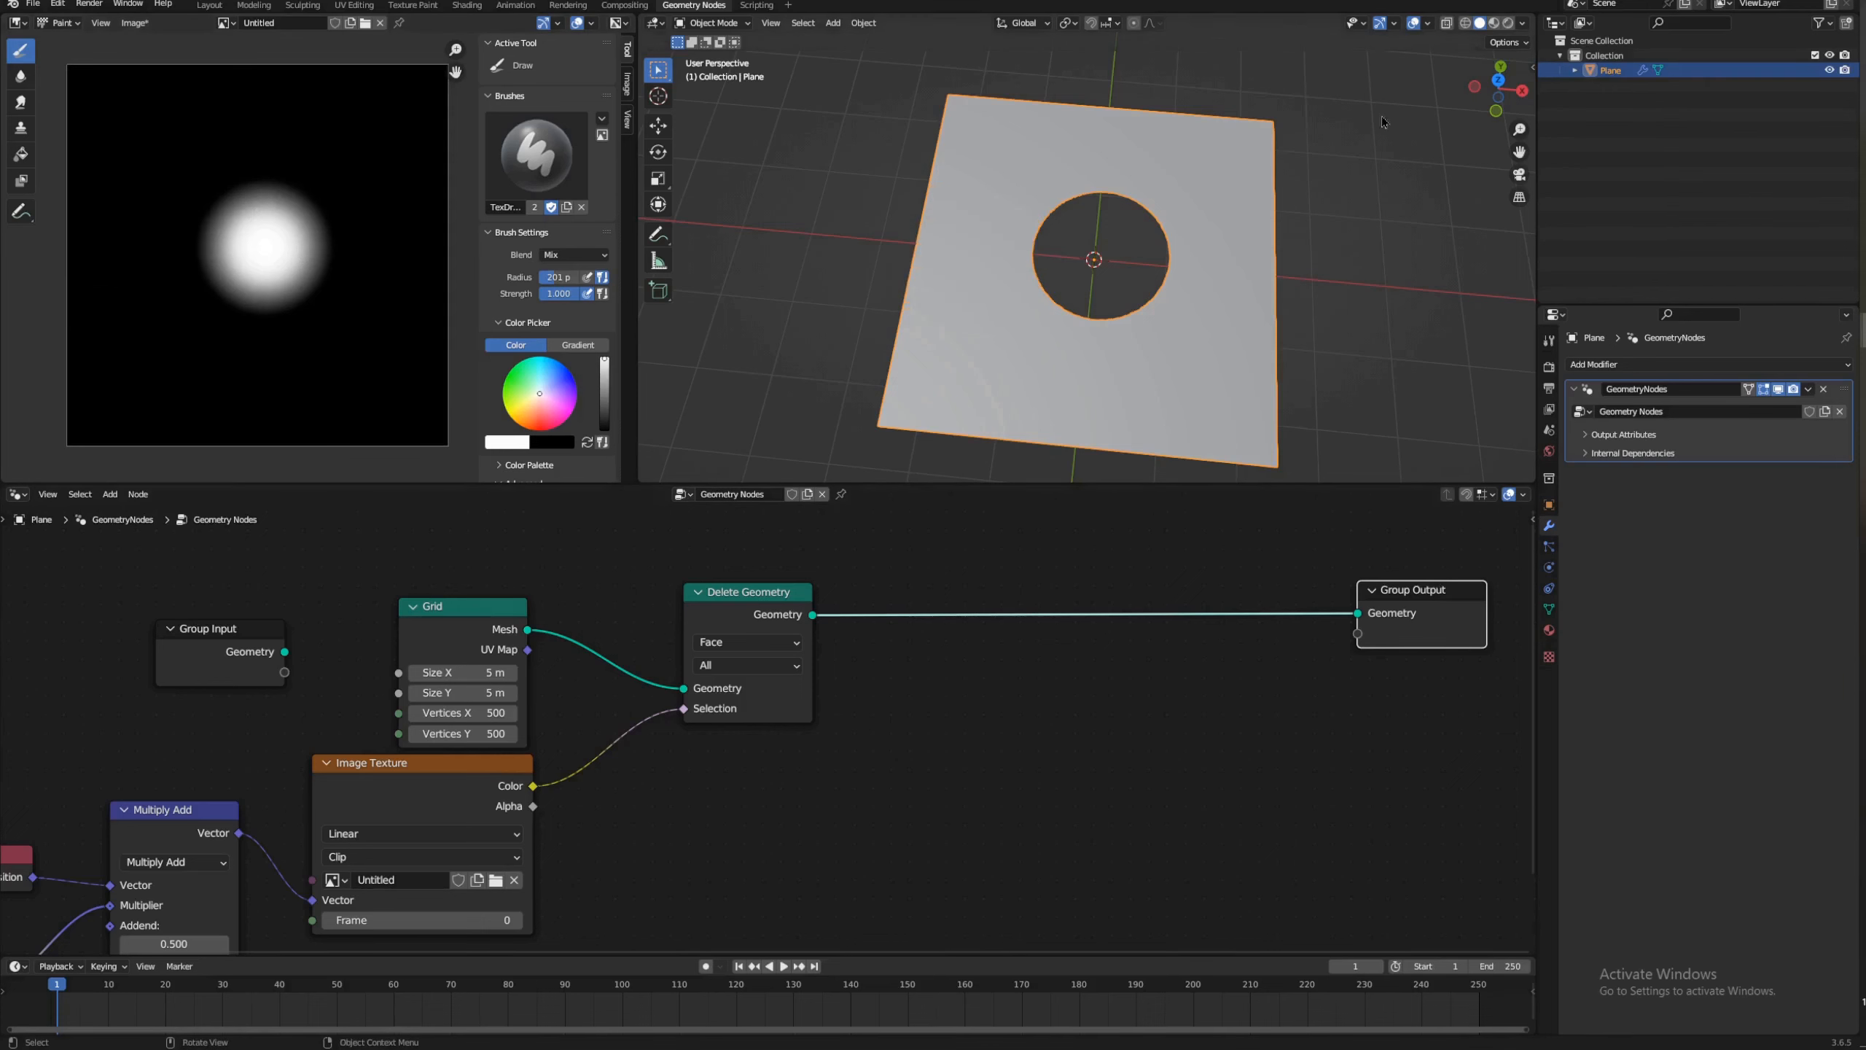
Step: Switch the 3D viewport to wireframe shading and examine the grid faces along the edge of the hole
left_click(1466, 23)
scroll(1031, 405, "up", 9)
mouse_move(794, 410)
middle_mouse_down()
mouse_move(893, 326)
mouse_move(882, 376)
mouse_move(1384, 348)
mouse_move(1368, 403)
middle_mouse_up()
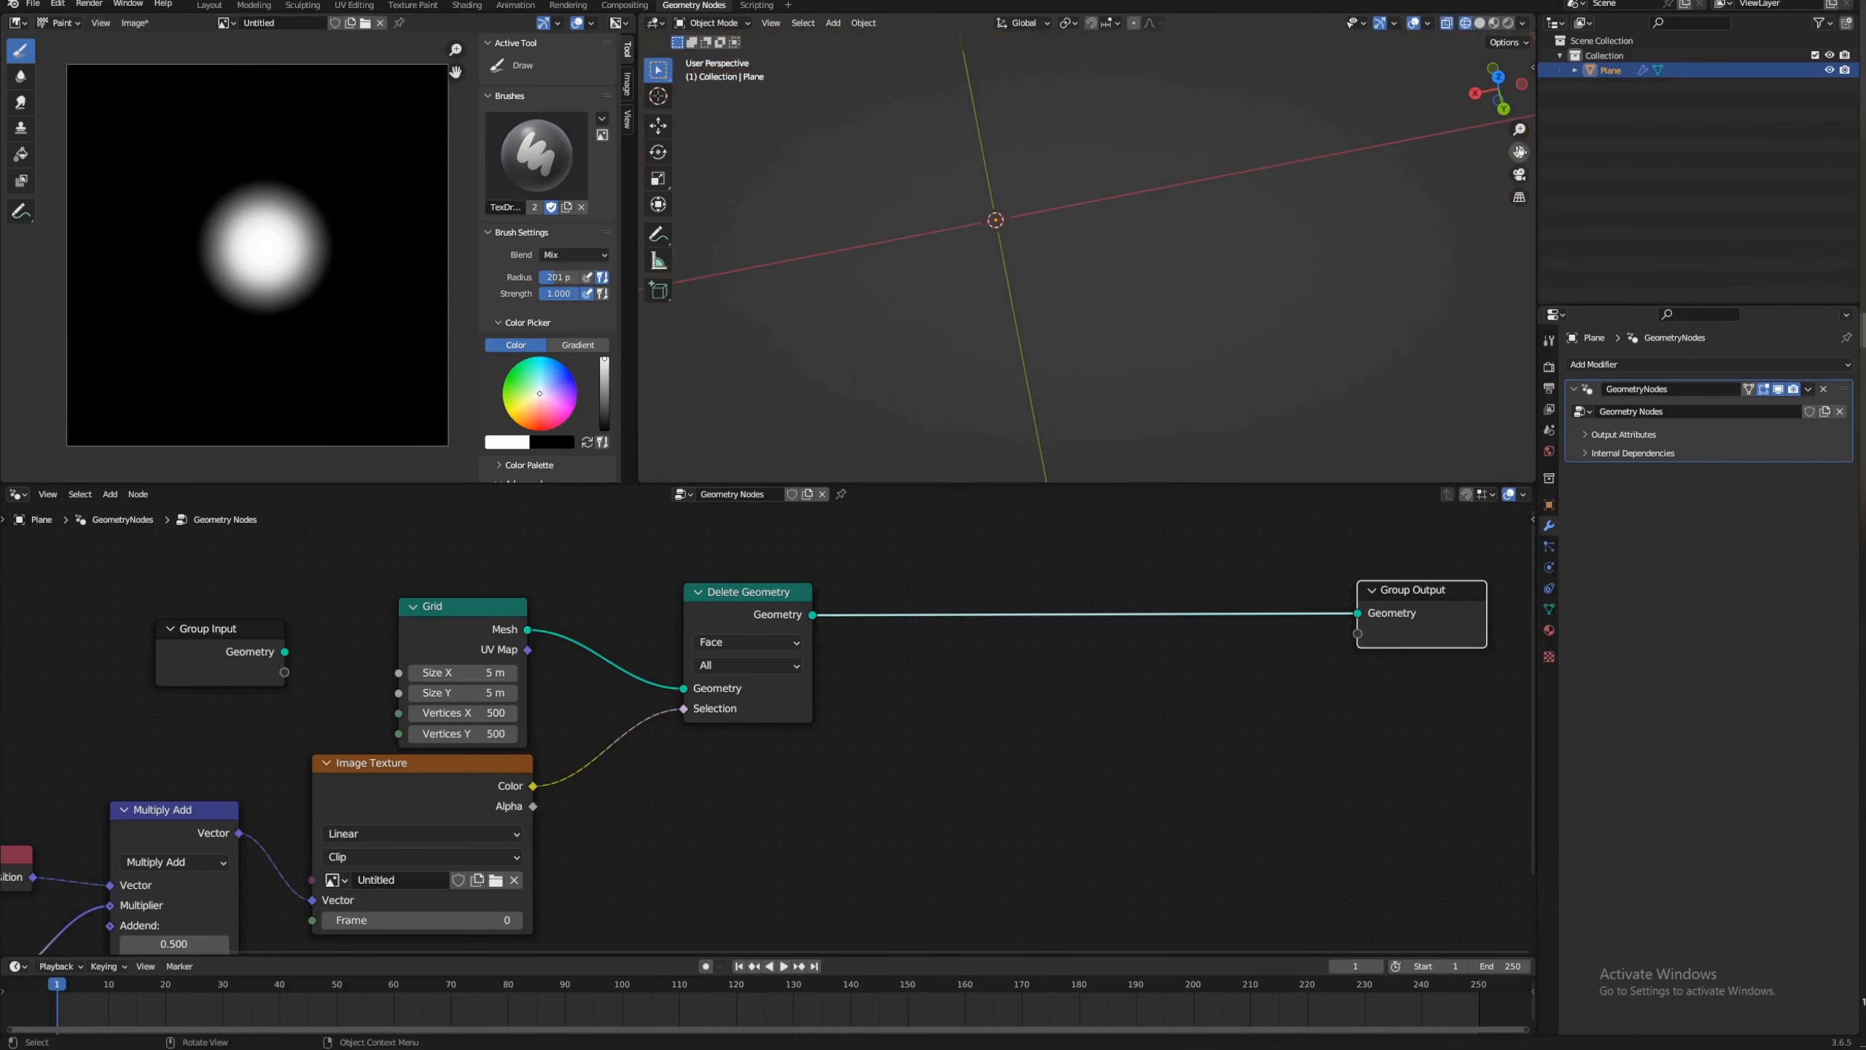
left_click_drag(1519, 152, 1164, 220)
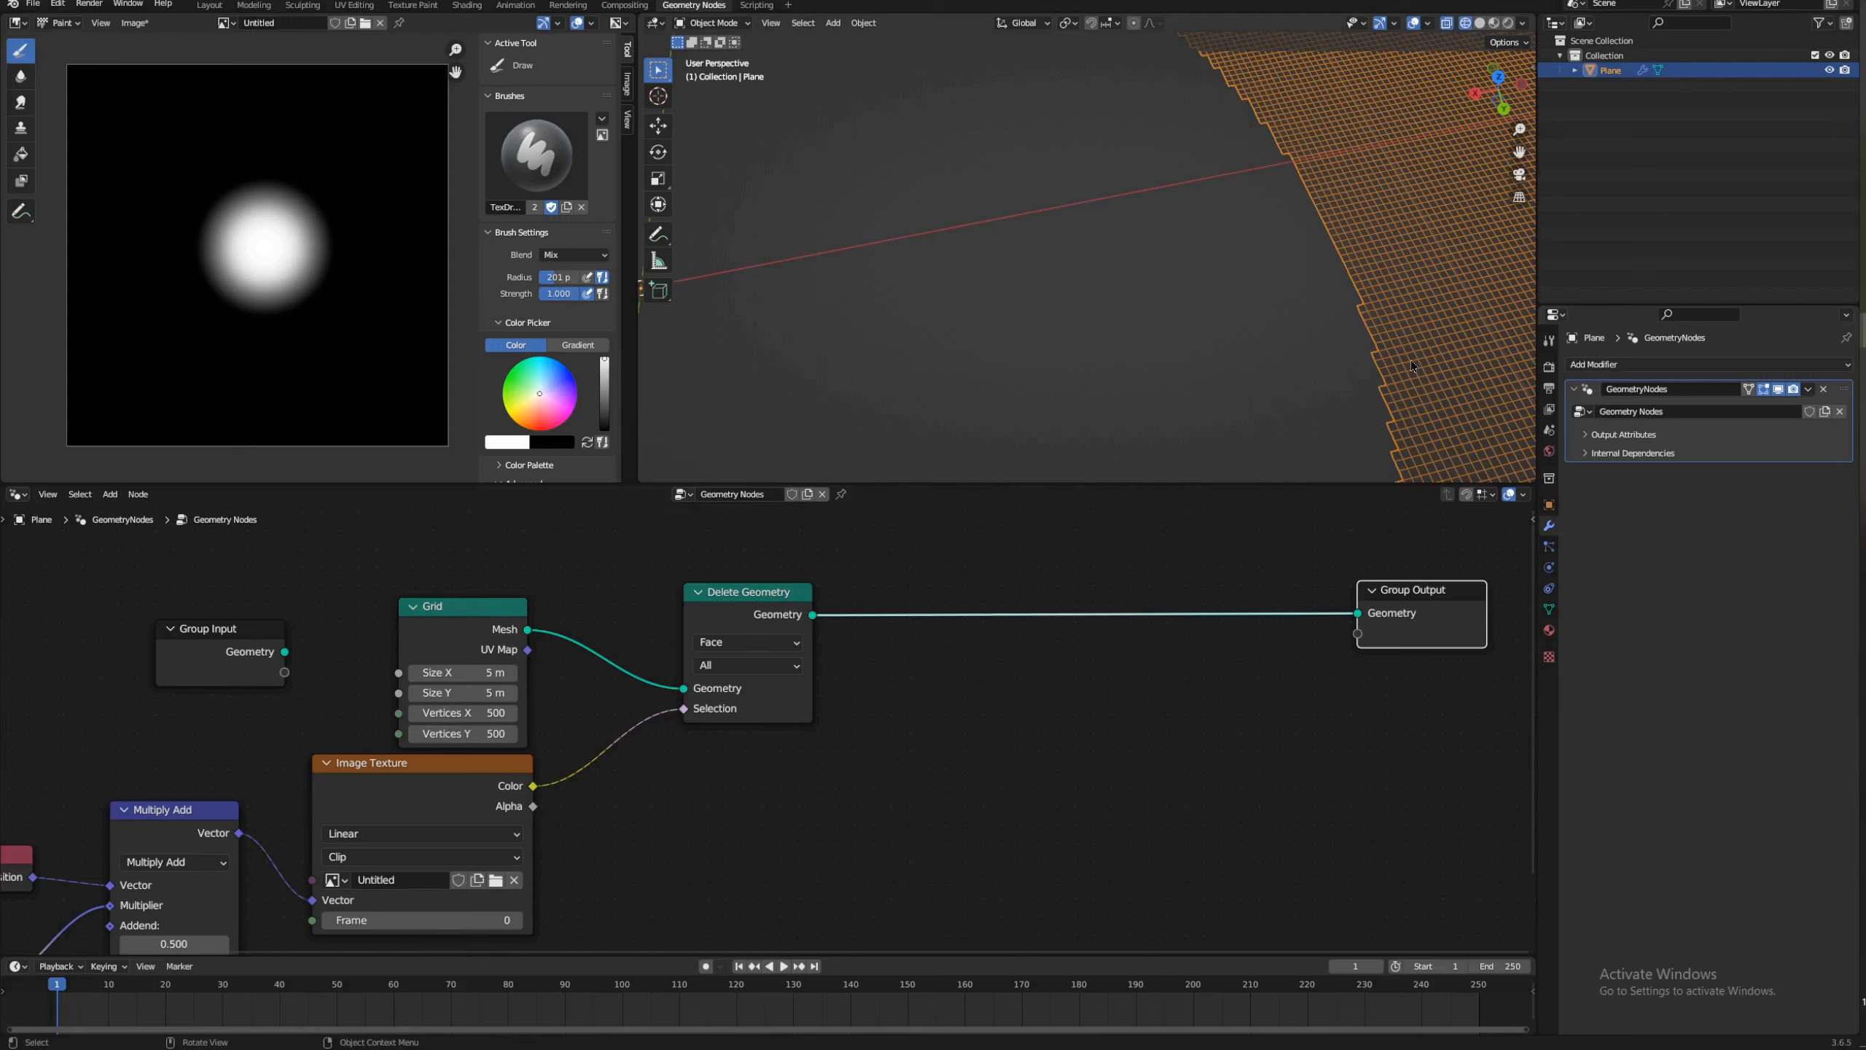
scroll(1412, 360, "down", 3)
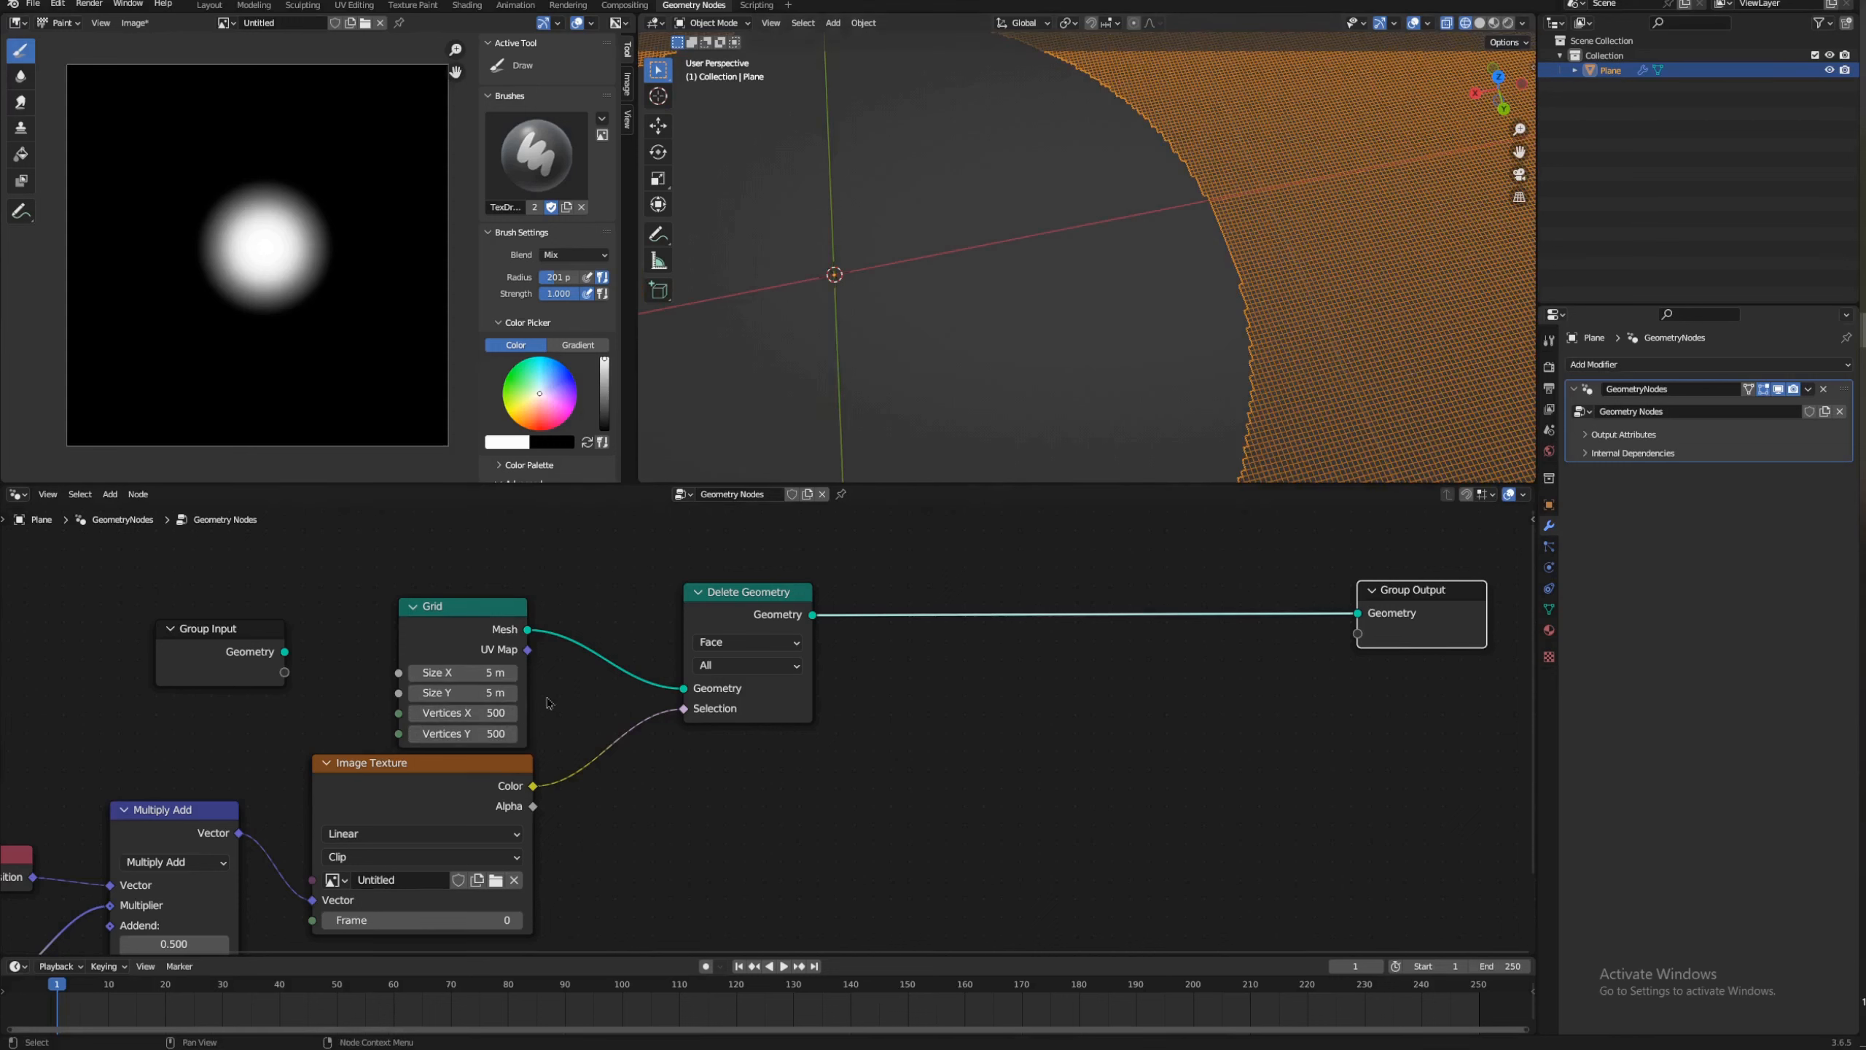
Step: Add an Extrude Mesh node on the link between Delete Geometry and Group Output
left_click(1184, 748)
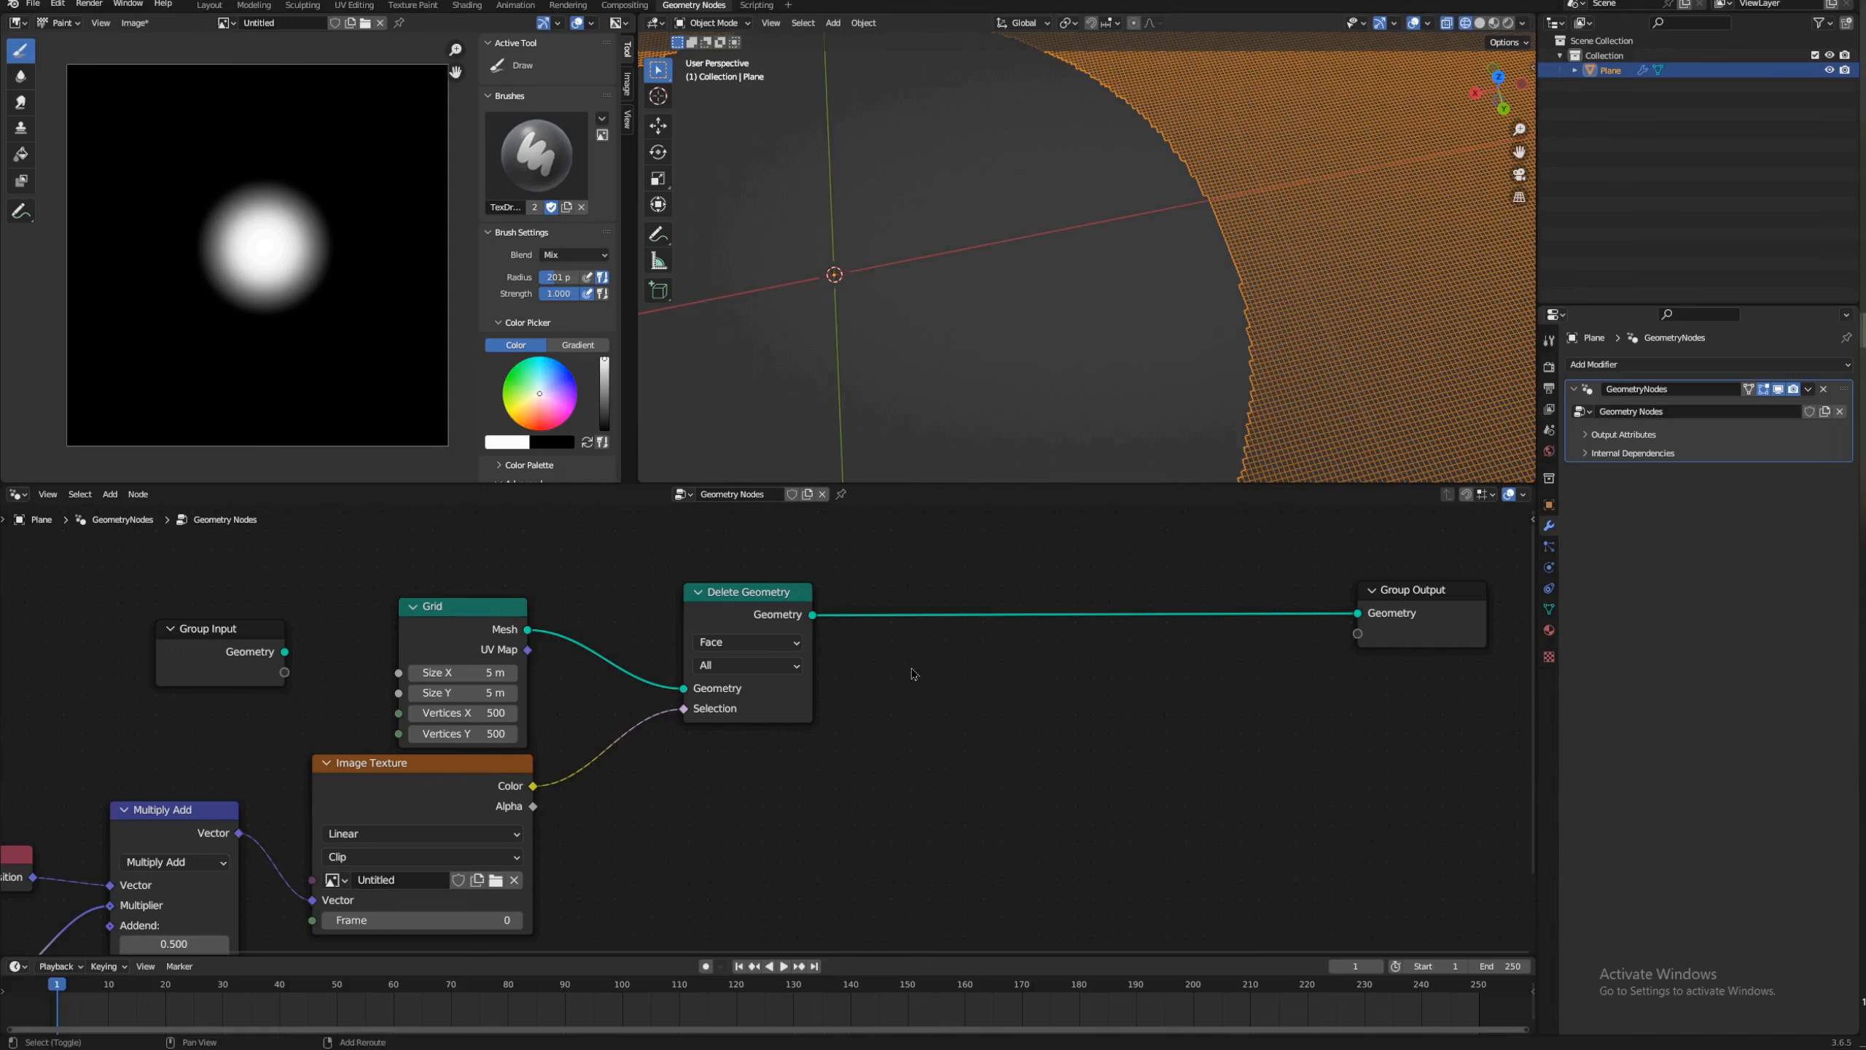
key("shift+a")
mouse_move(918, 756)
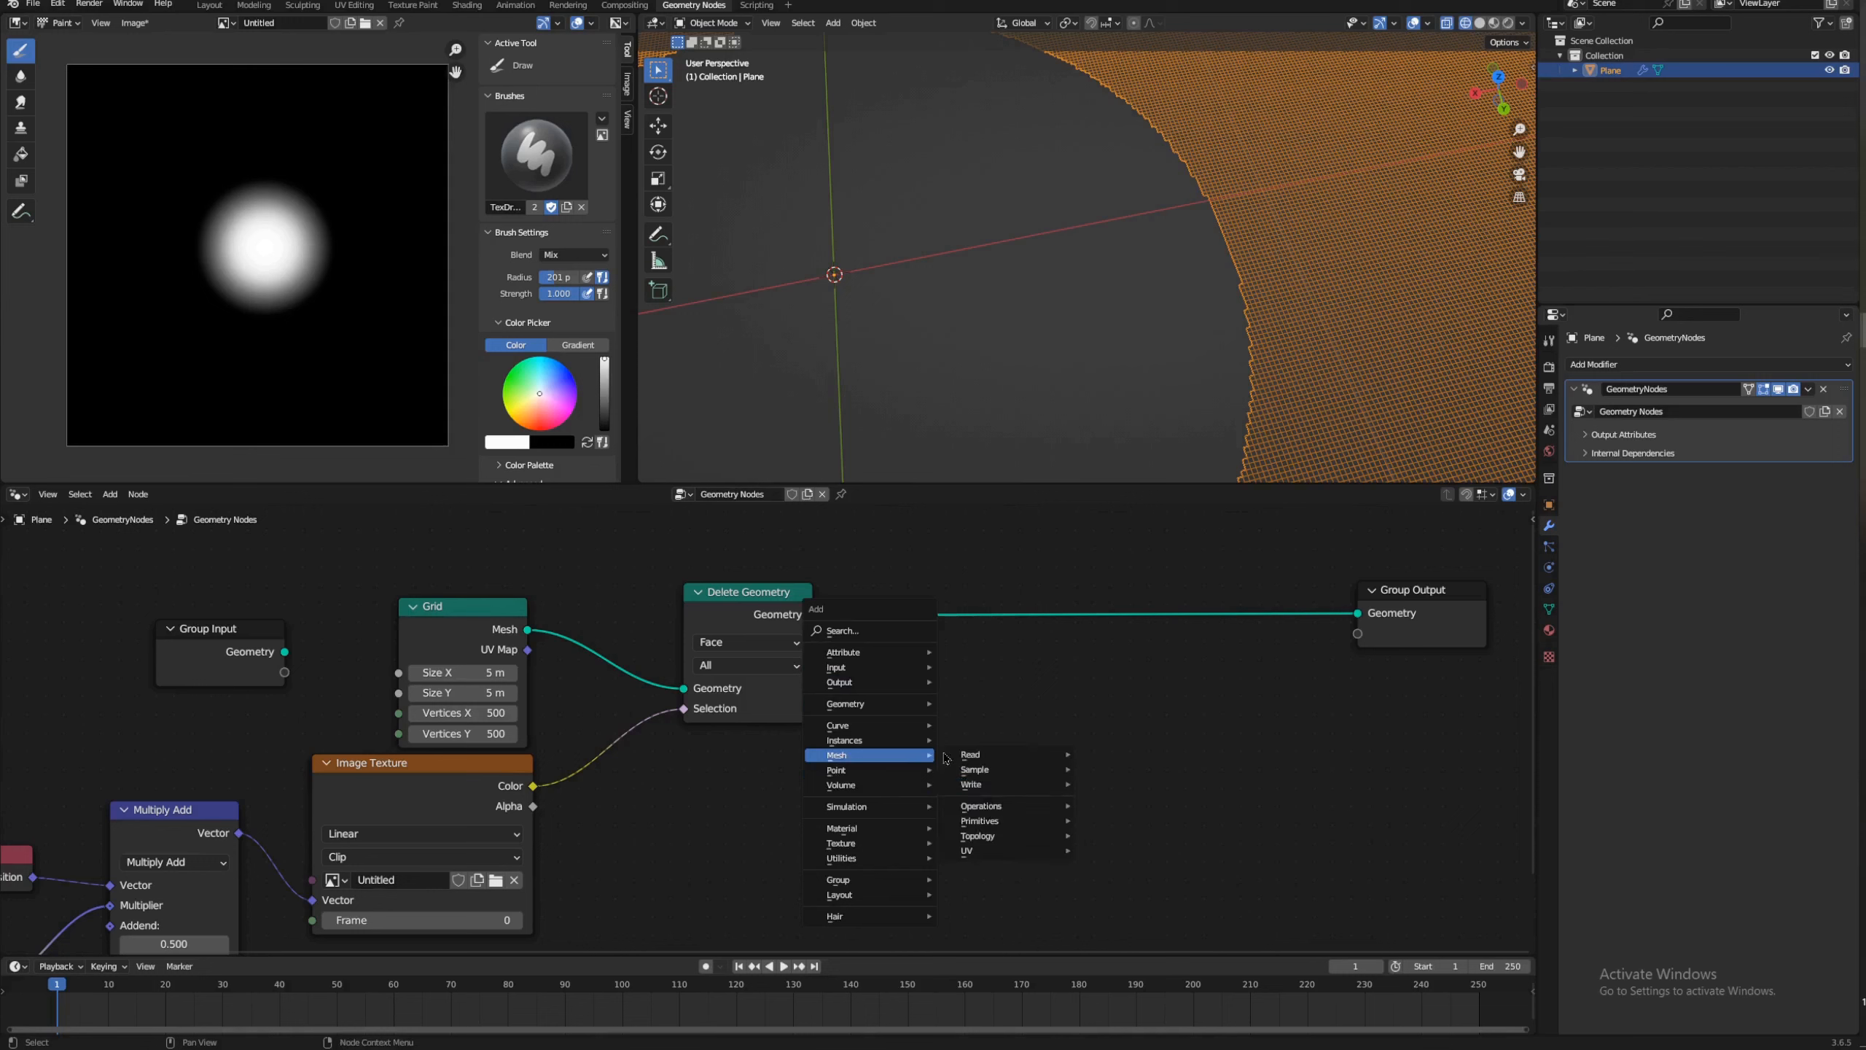
mouse_move(1029, 806)
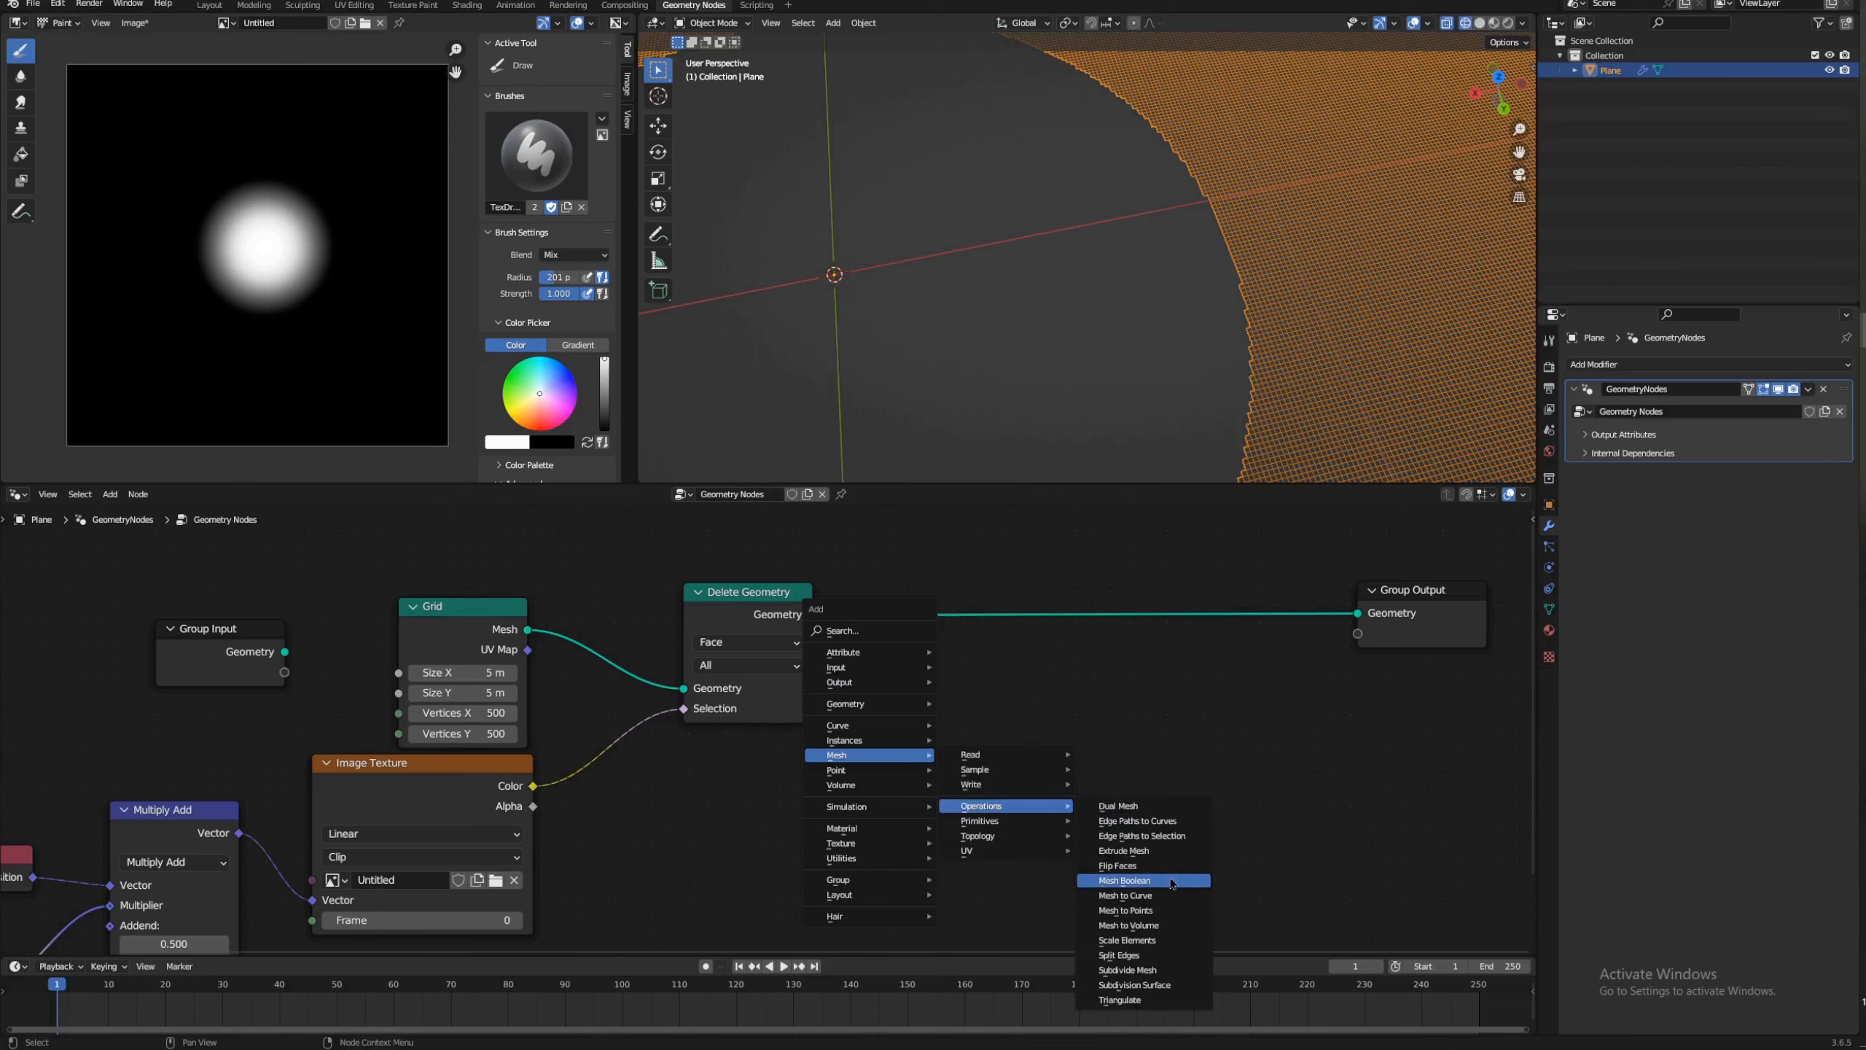
left_click(1154, 851)
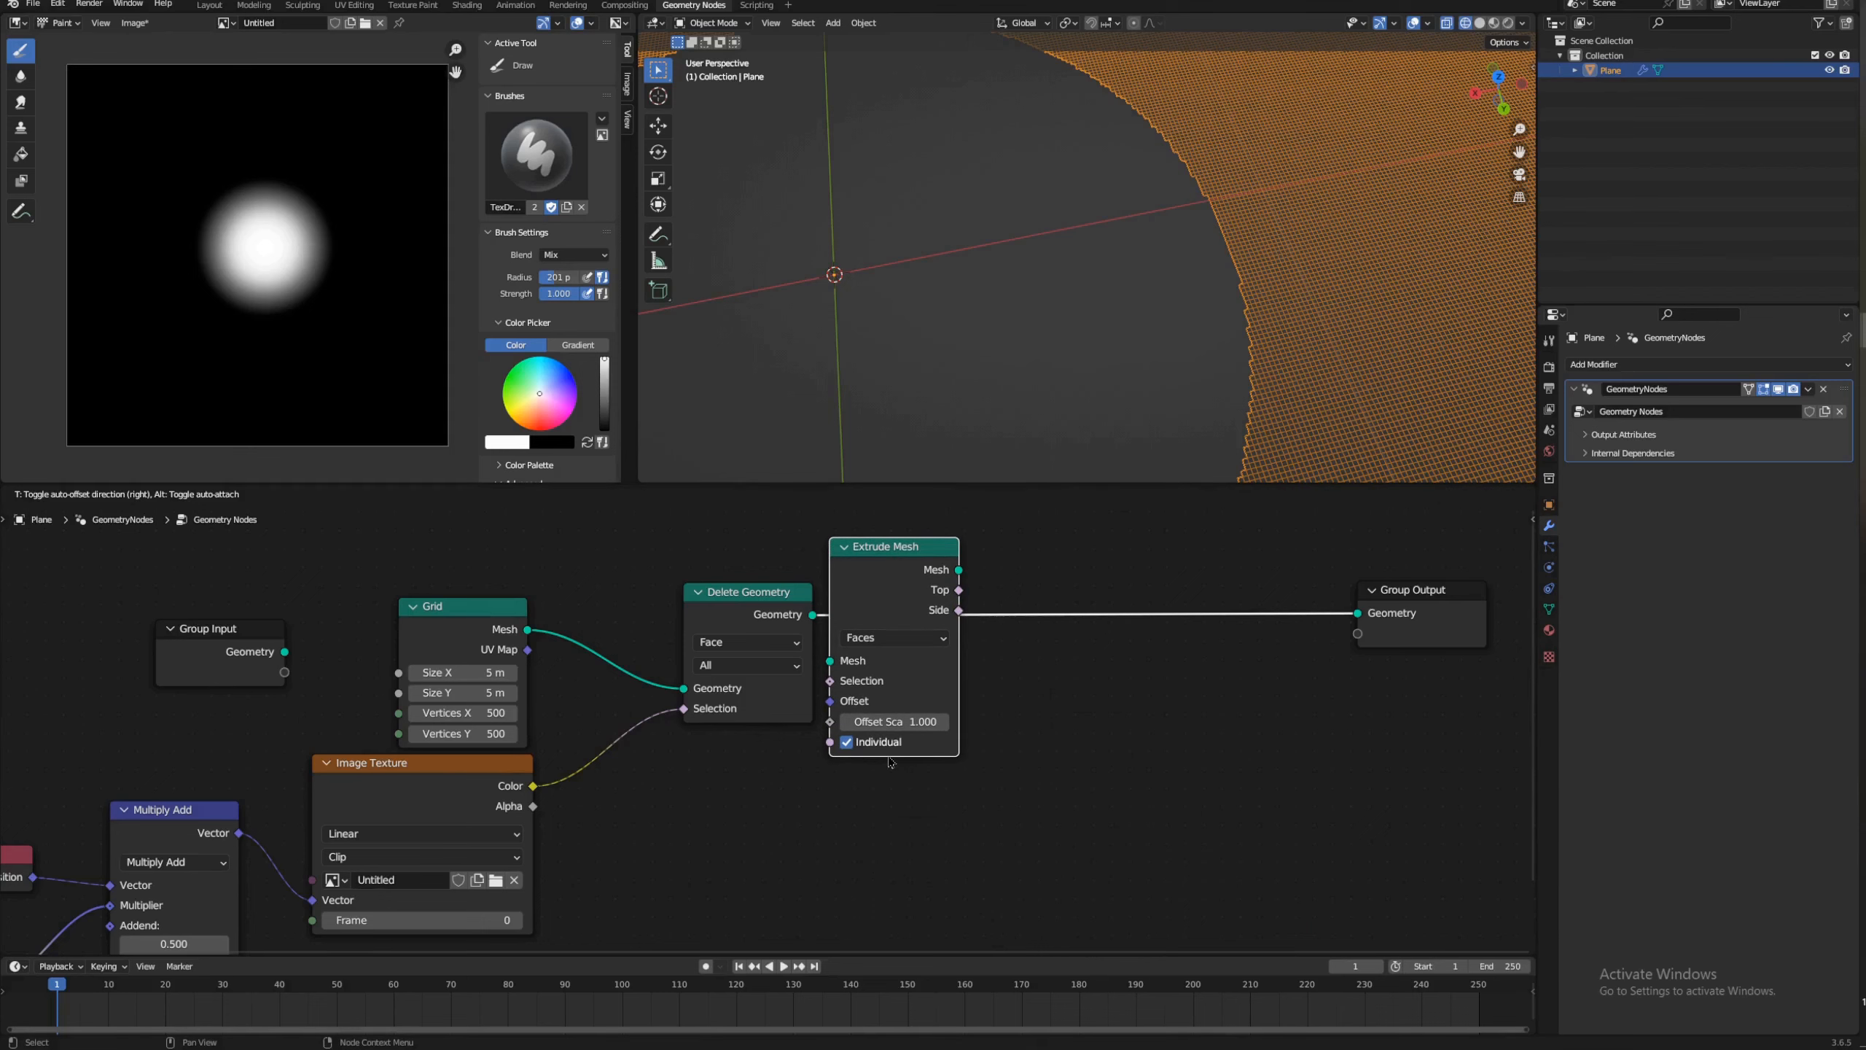
left_click(952, 774)
Step: Disable the Individual option of the Extrude Mesh node so the faces extrude as one block
mouse_move(1227, 272)
middle_mouse_down()
mouse_move(1238, 261)
mouse_move(1208, 263)
middle_mouse_up()
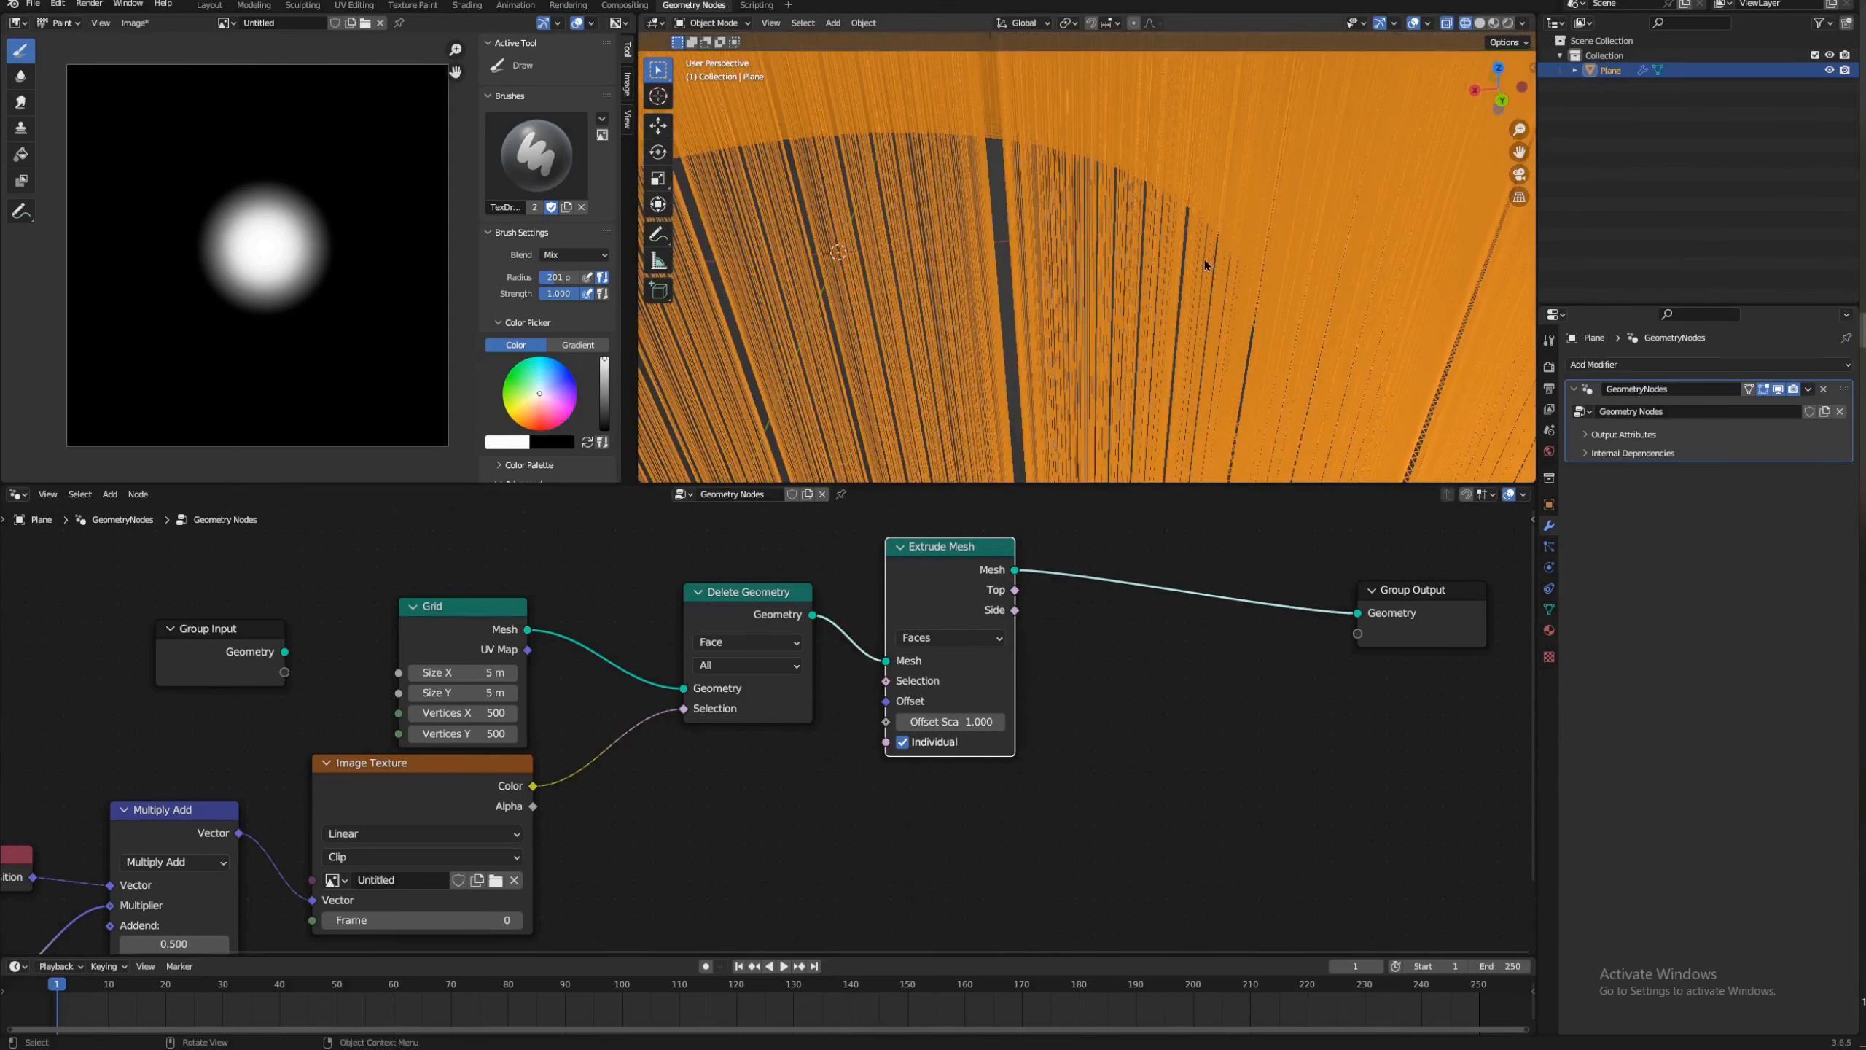
scroll(1208, 271, "down", 8)
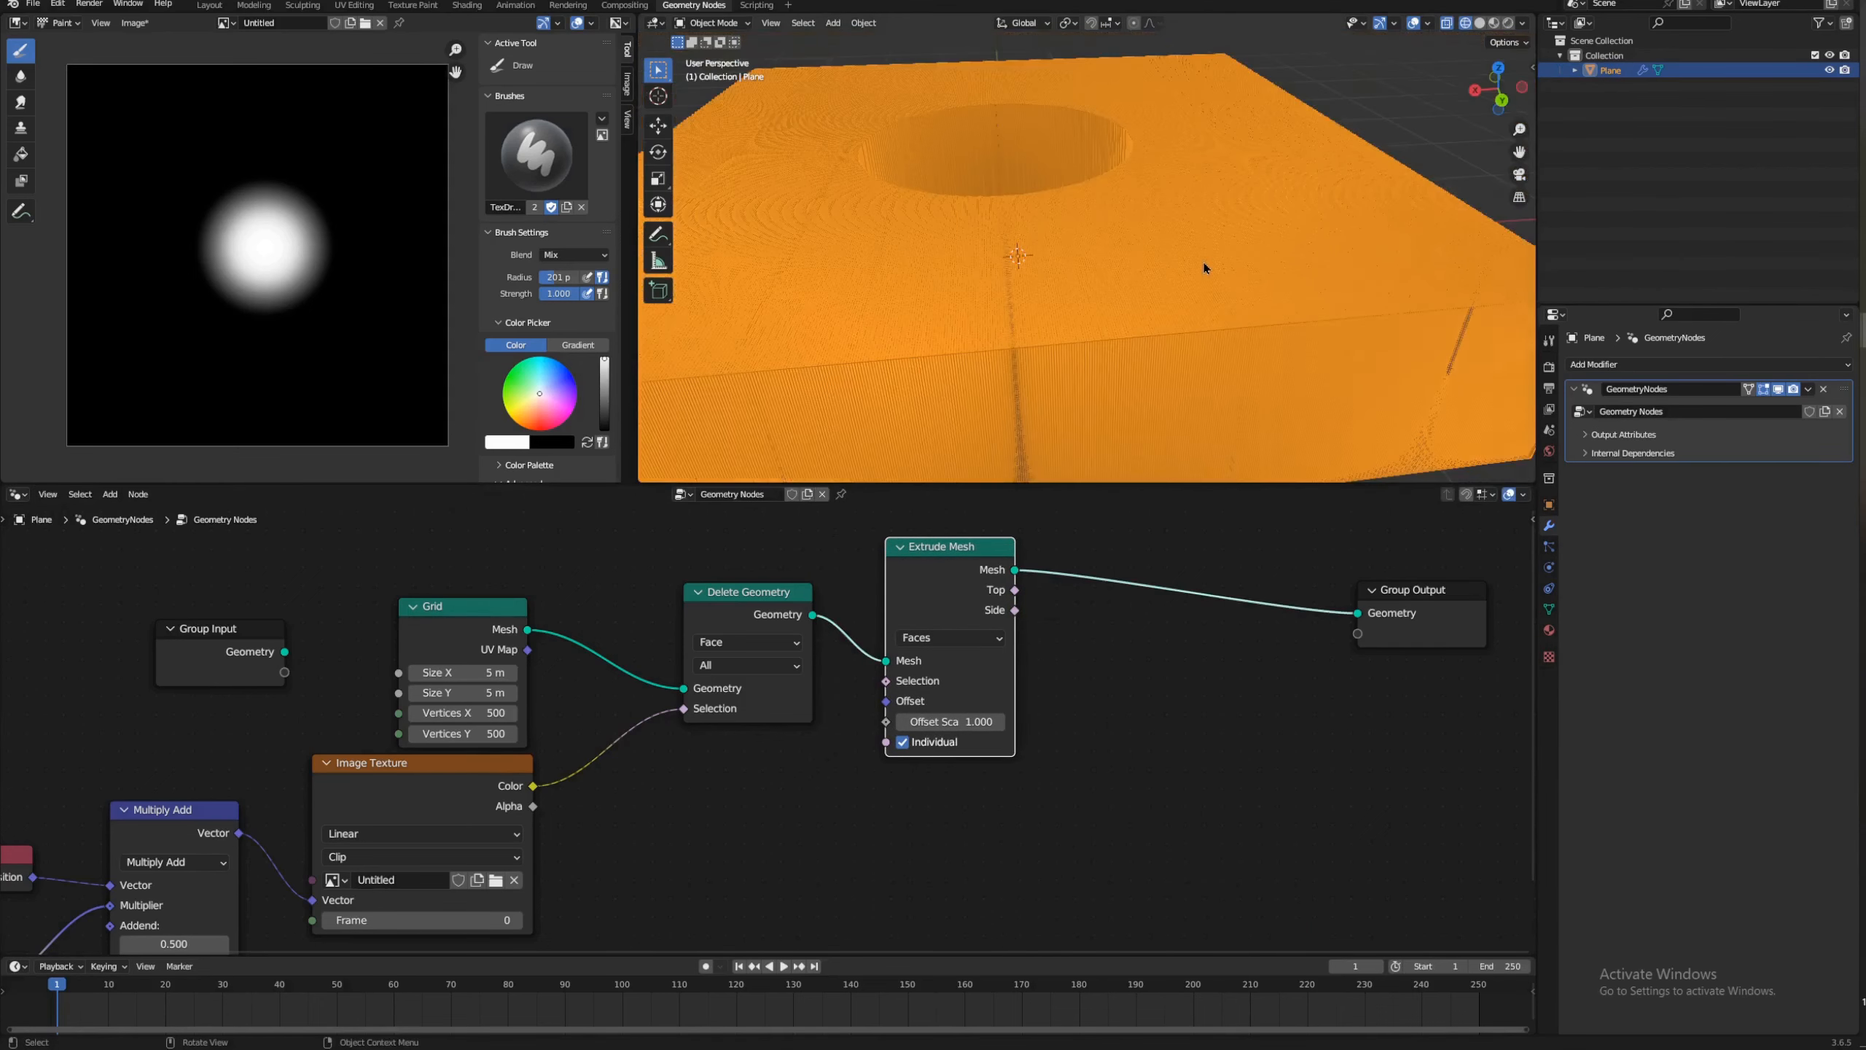
left_click(904, 744)
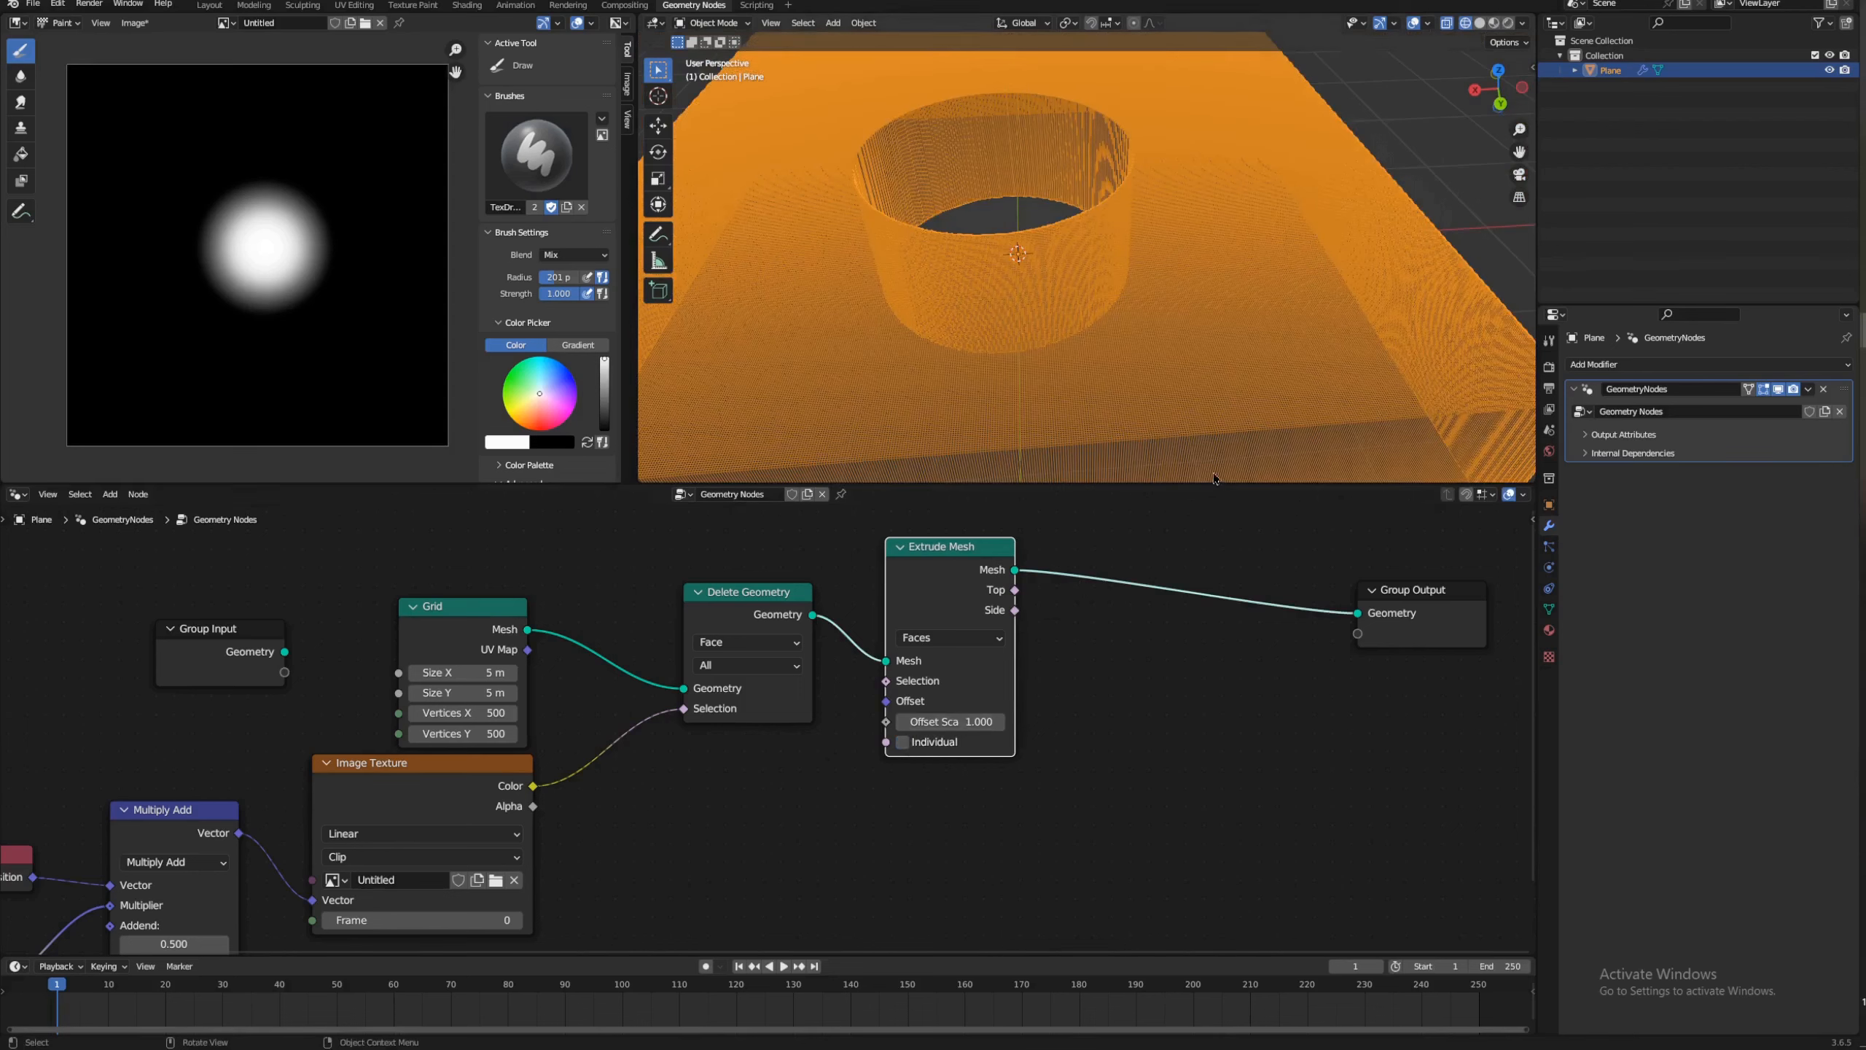
Step: Try a white brush stroke on the image with the block in solid shading, undo it and return to wireframe shading
left_click(1479, 24)
scroll(1048, 285, "down", 4)
mouse_move(1008, 296)
middle_mouse_down()
mouse_move(1101, 265)
mouse_move(1070, 338)
mouse_move(1148, 308)
middle_mouse_up()
mouse_move(388, 258)
left_mouse_down()
mouse_move(325, 231)
mouse_move(264, 121)
left_mouse_up()
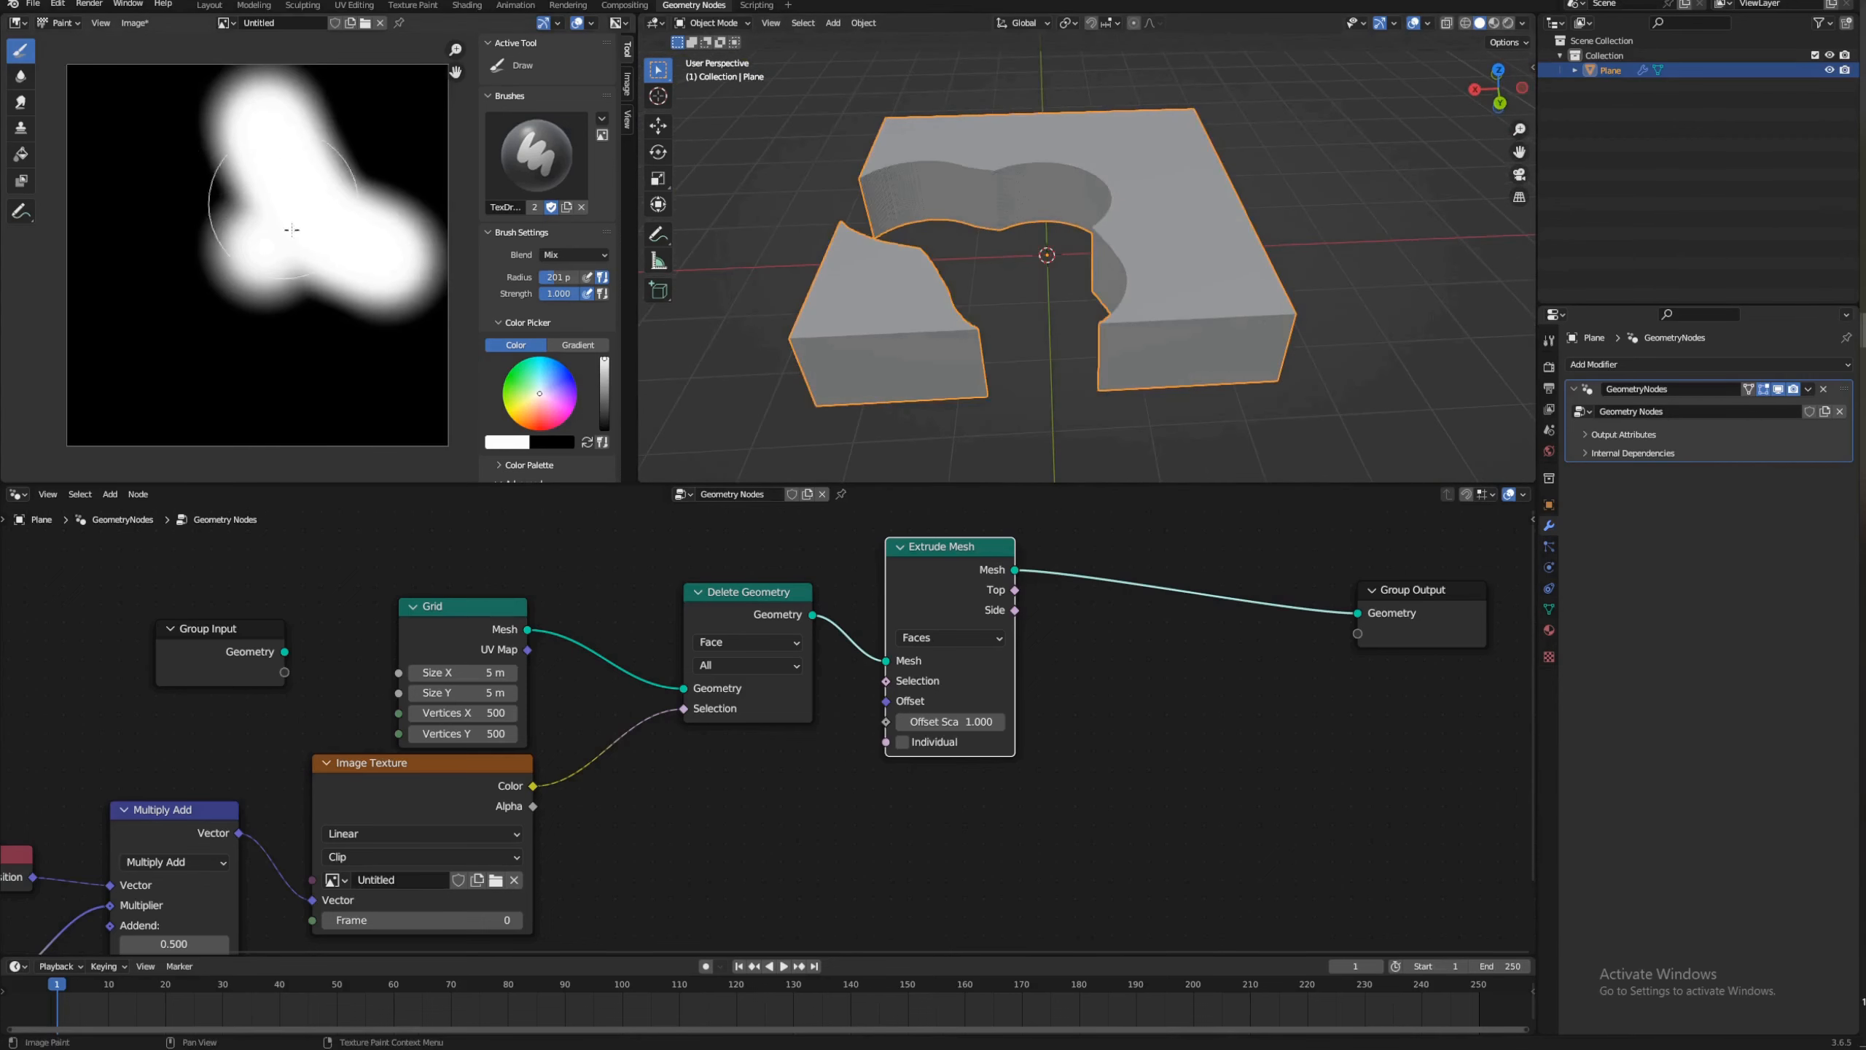
key("ctrl+z")
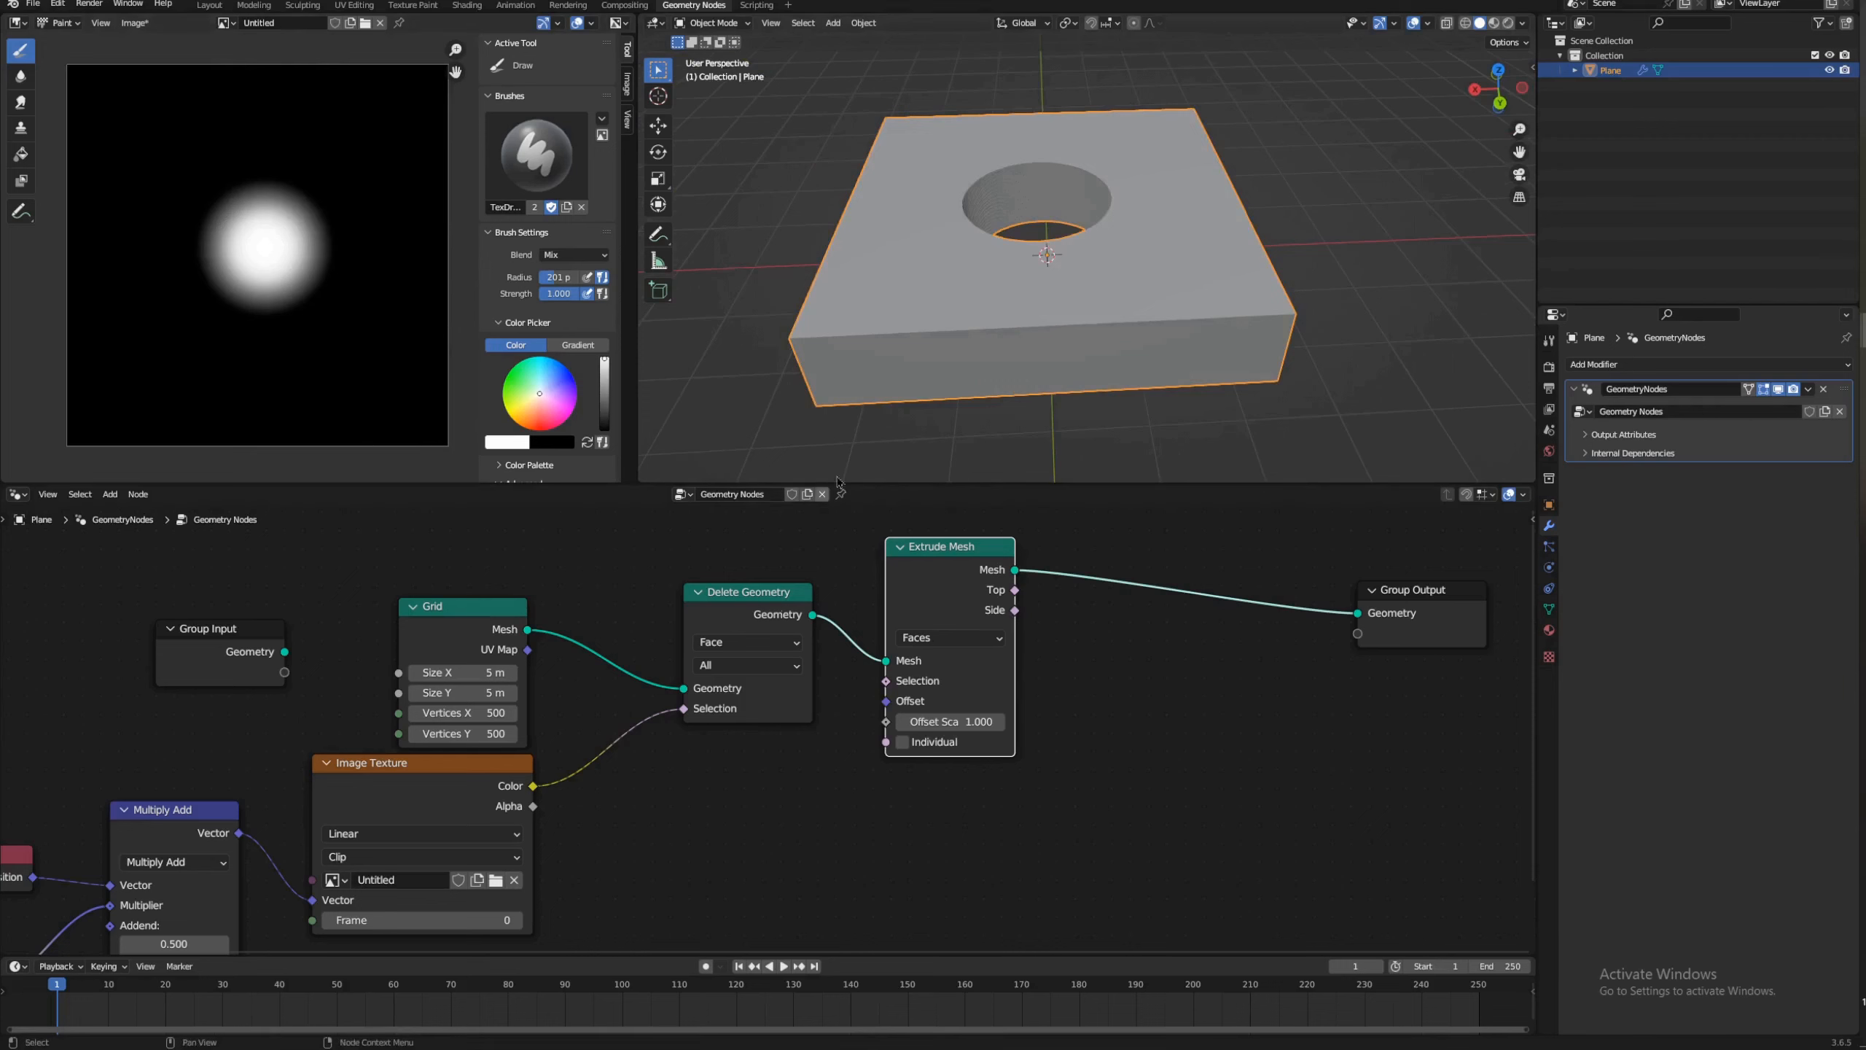
left_click(1462, 25)
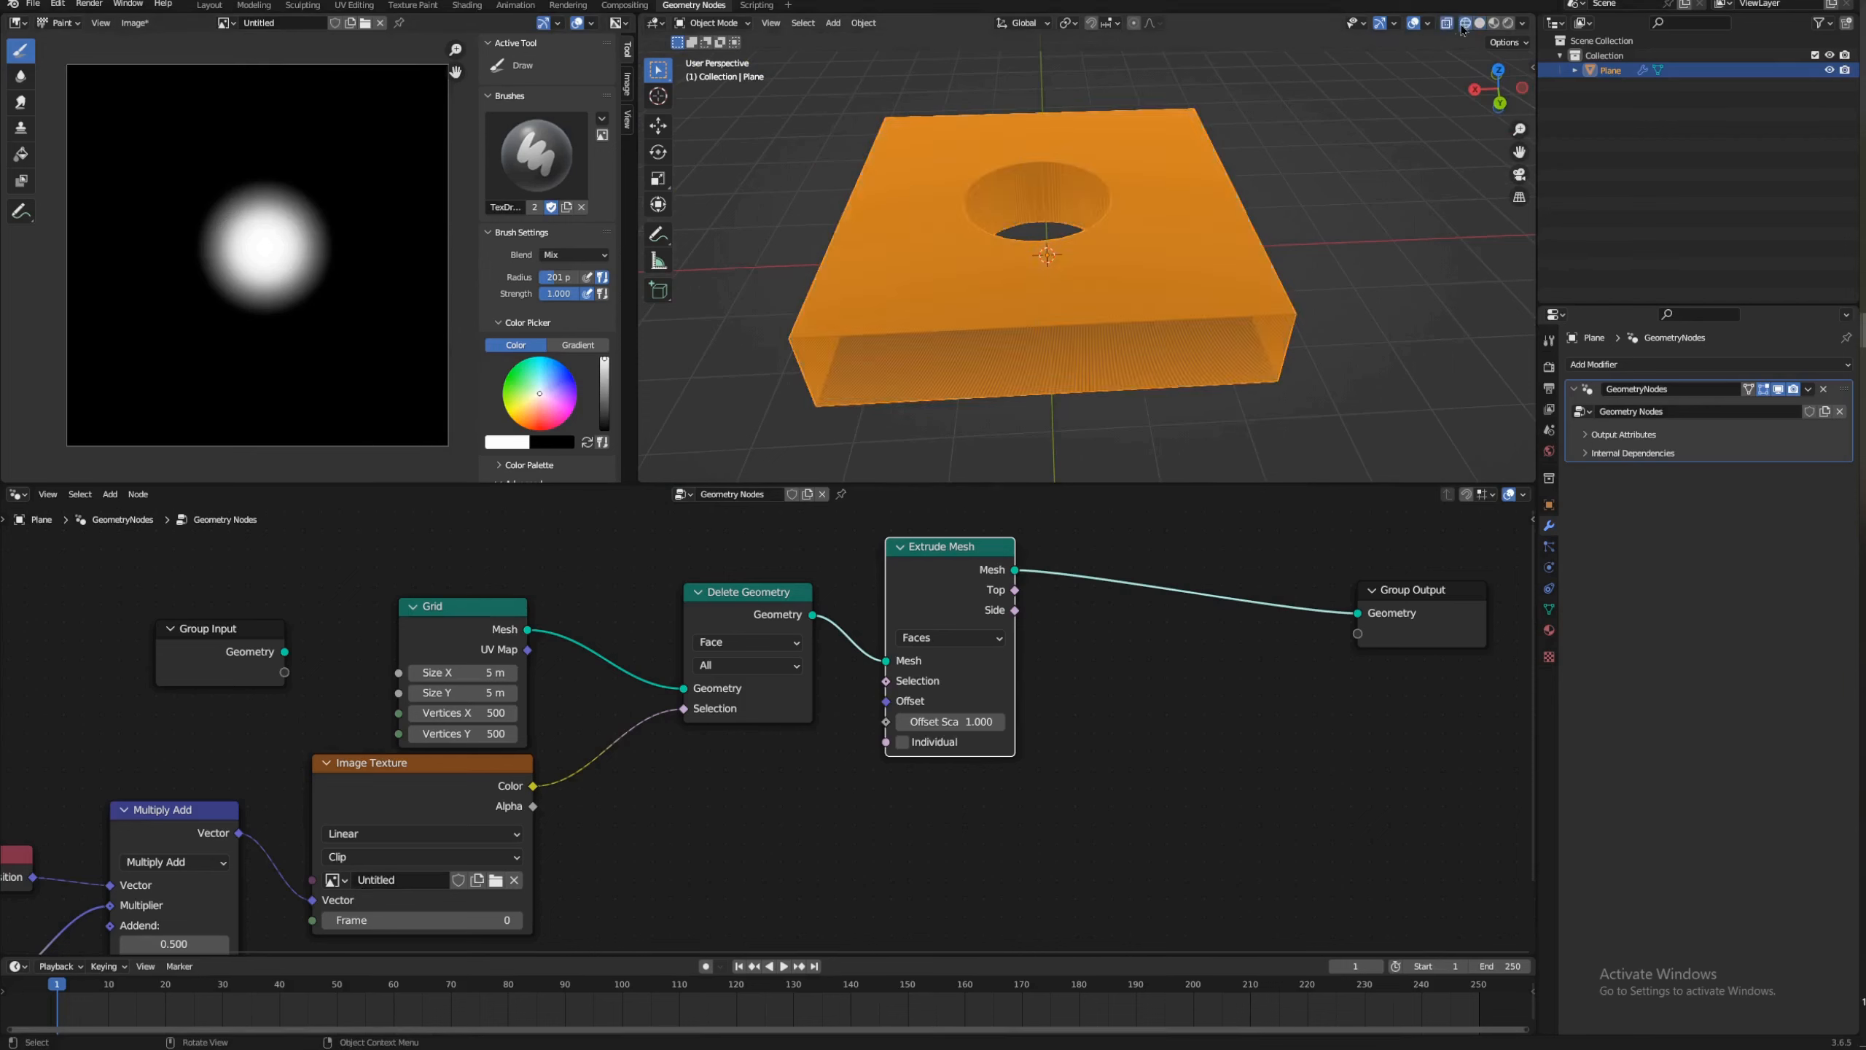
mouse_move(978, 396)
middle_mouse_down()
mouse_move(945, 362)
mouse_move(1064, 292)
mouse_move(1178, 284)
mouse_move(956, 277)
middle_mouse_up()
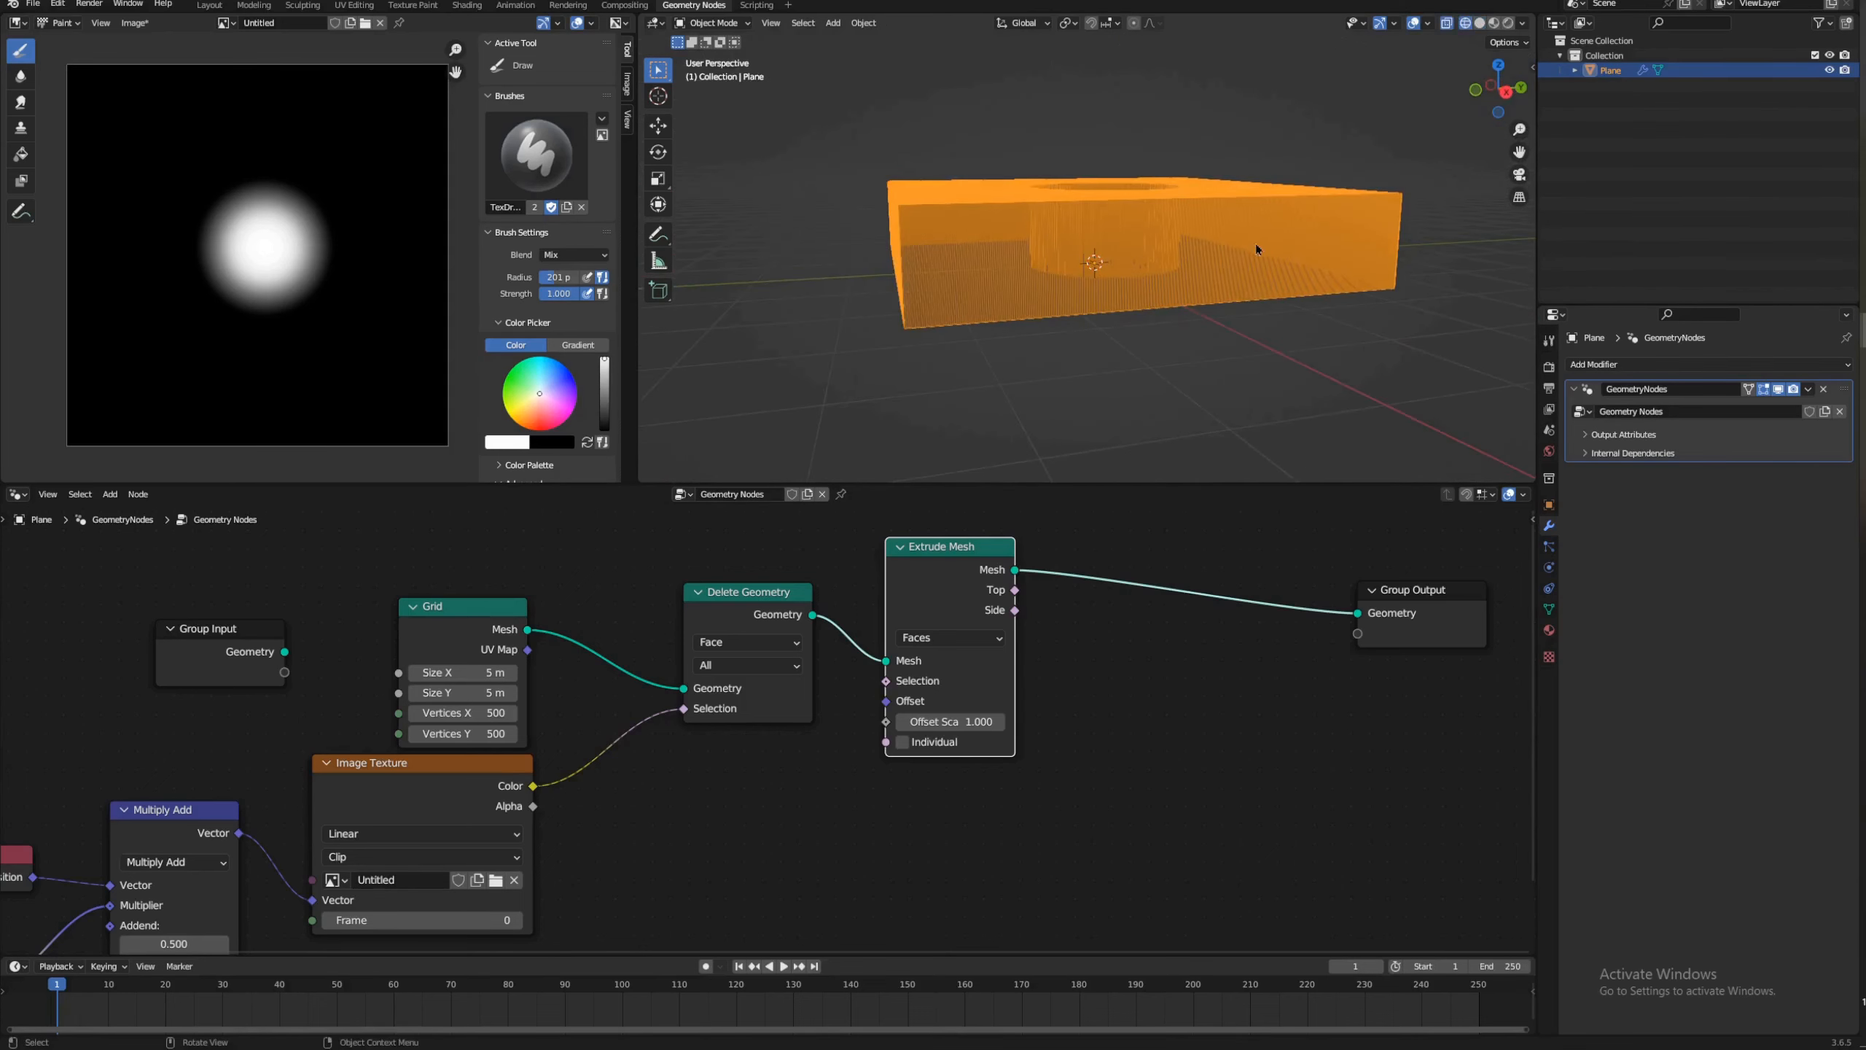
Step: Duplicate the Delete Geometry node and insert the copy between Extrude Mesh and Group Output
left_click(745, 592)
key("shift+a")
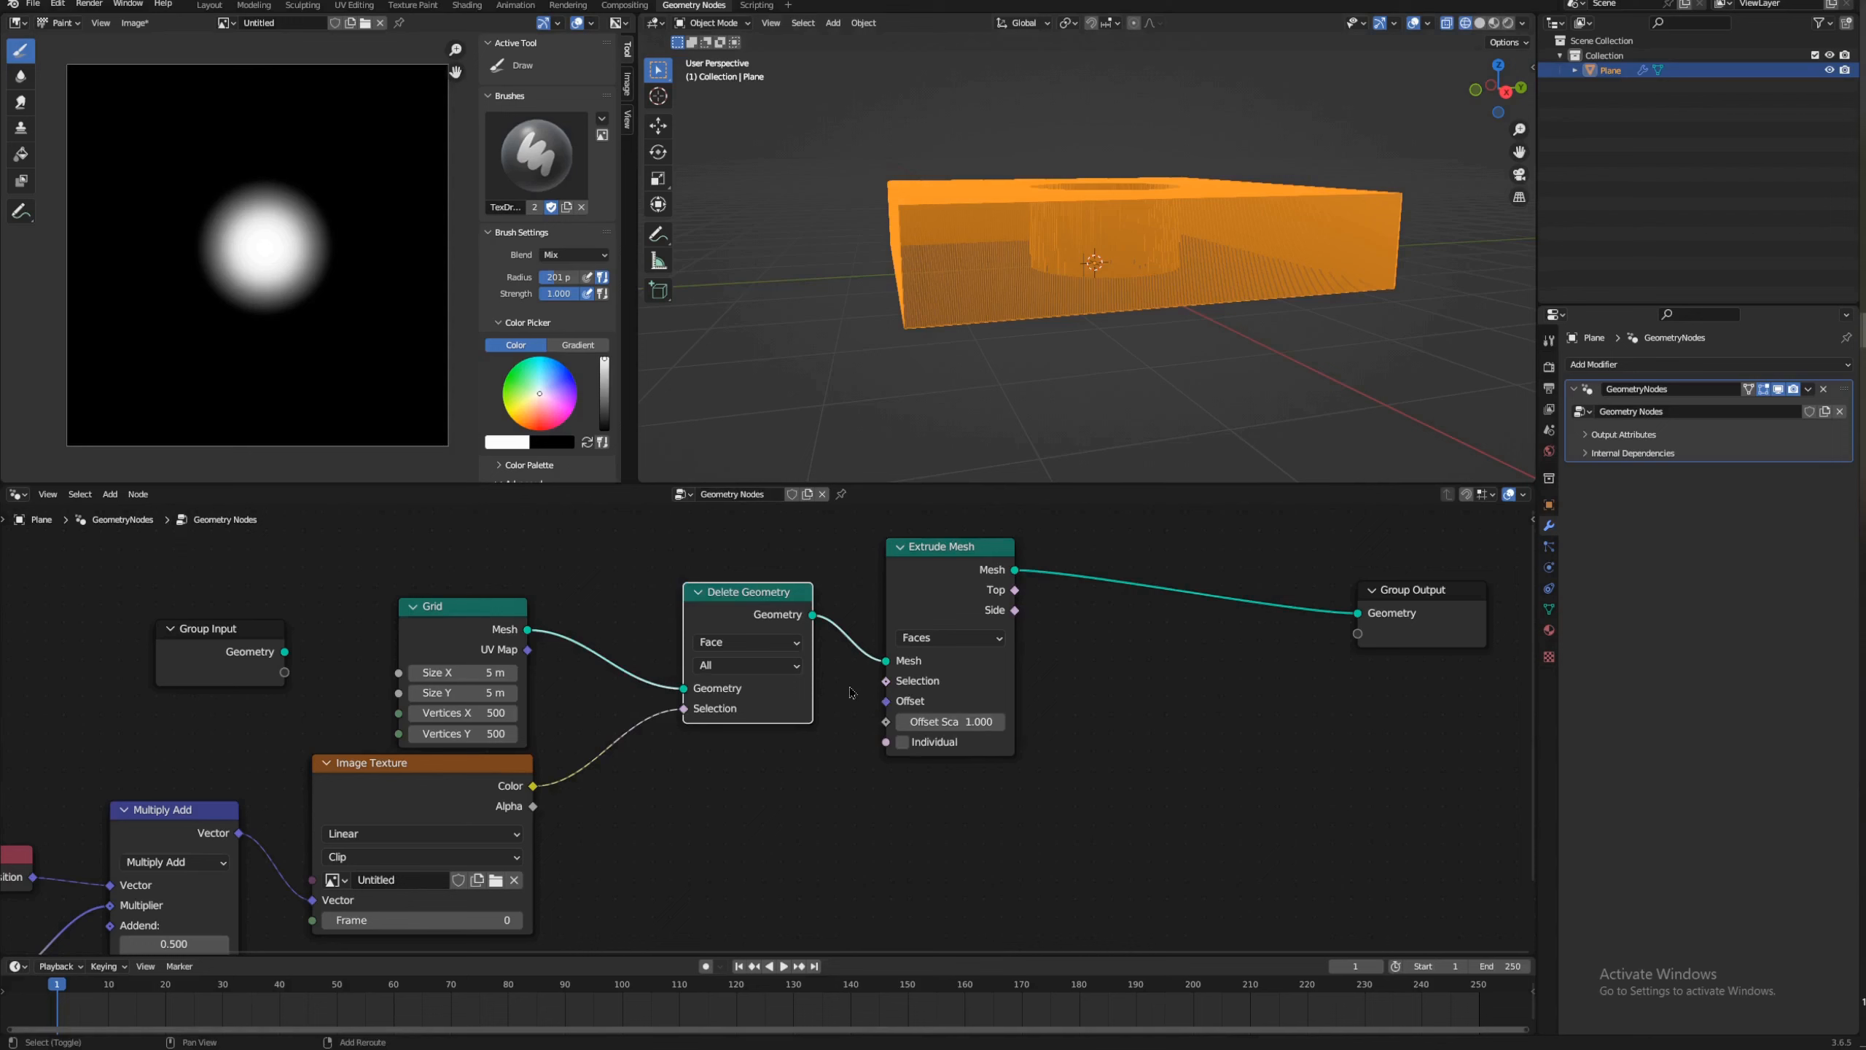
key("shift+d")
left_click(1251, 648)
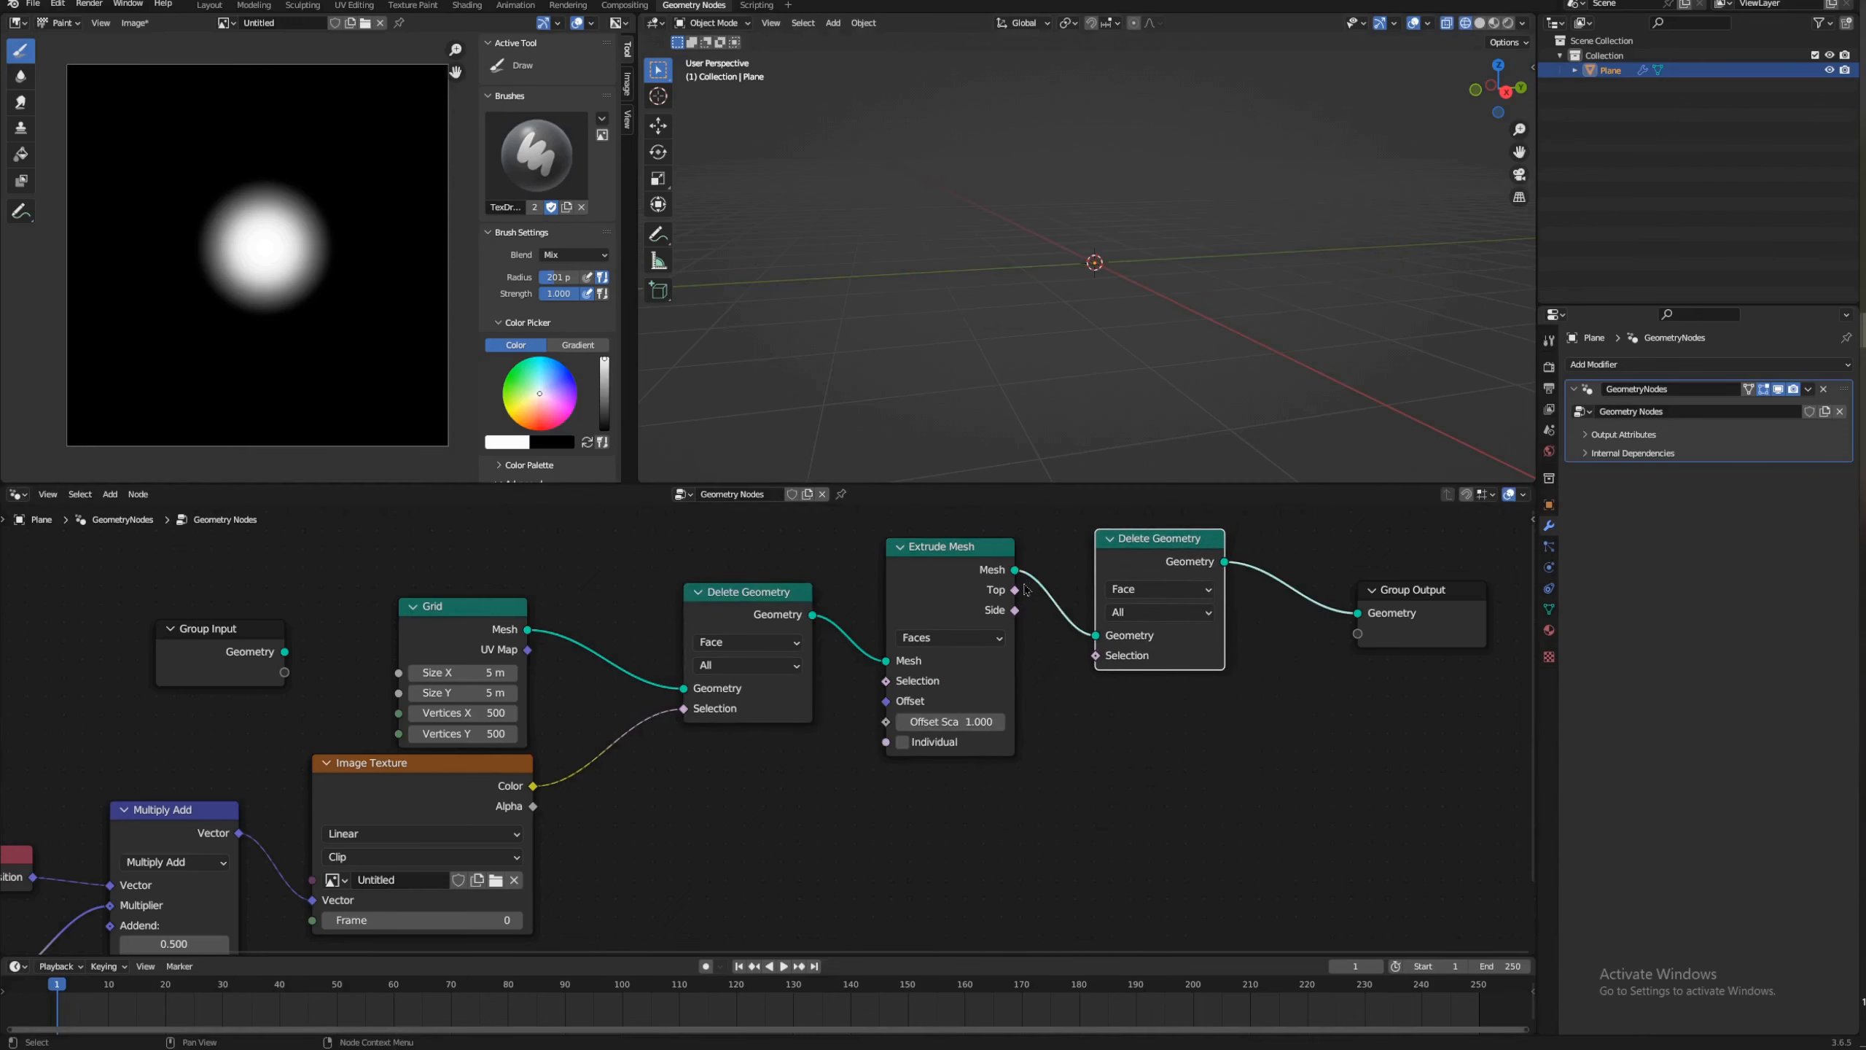
Step: Set the second Delete Geometry node's domain to Point and link Extrude Mesh's Top output to its Selection input
left_click(1140, 589)
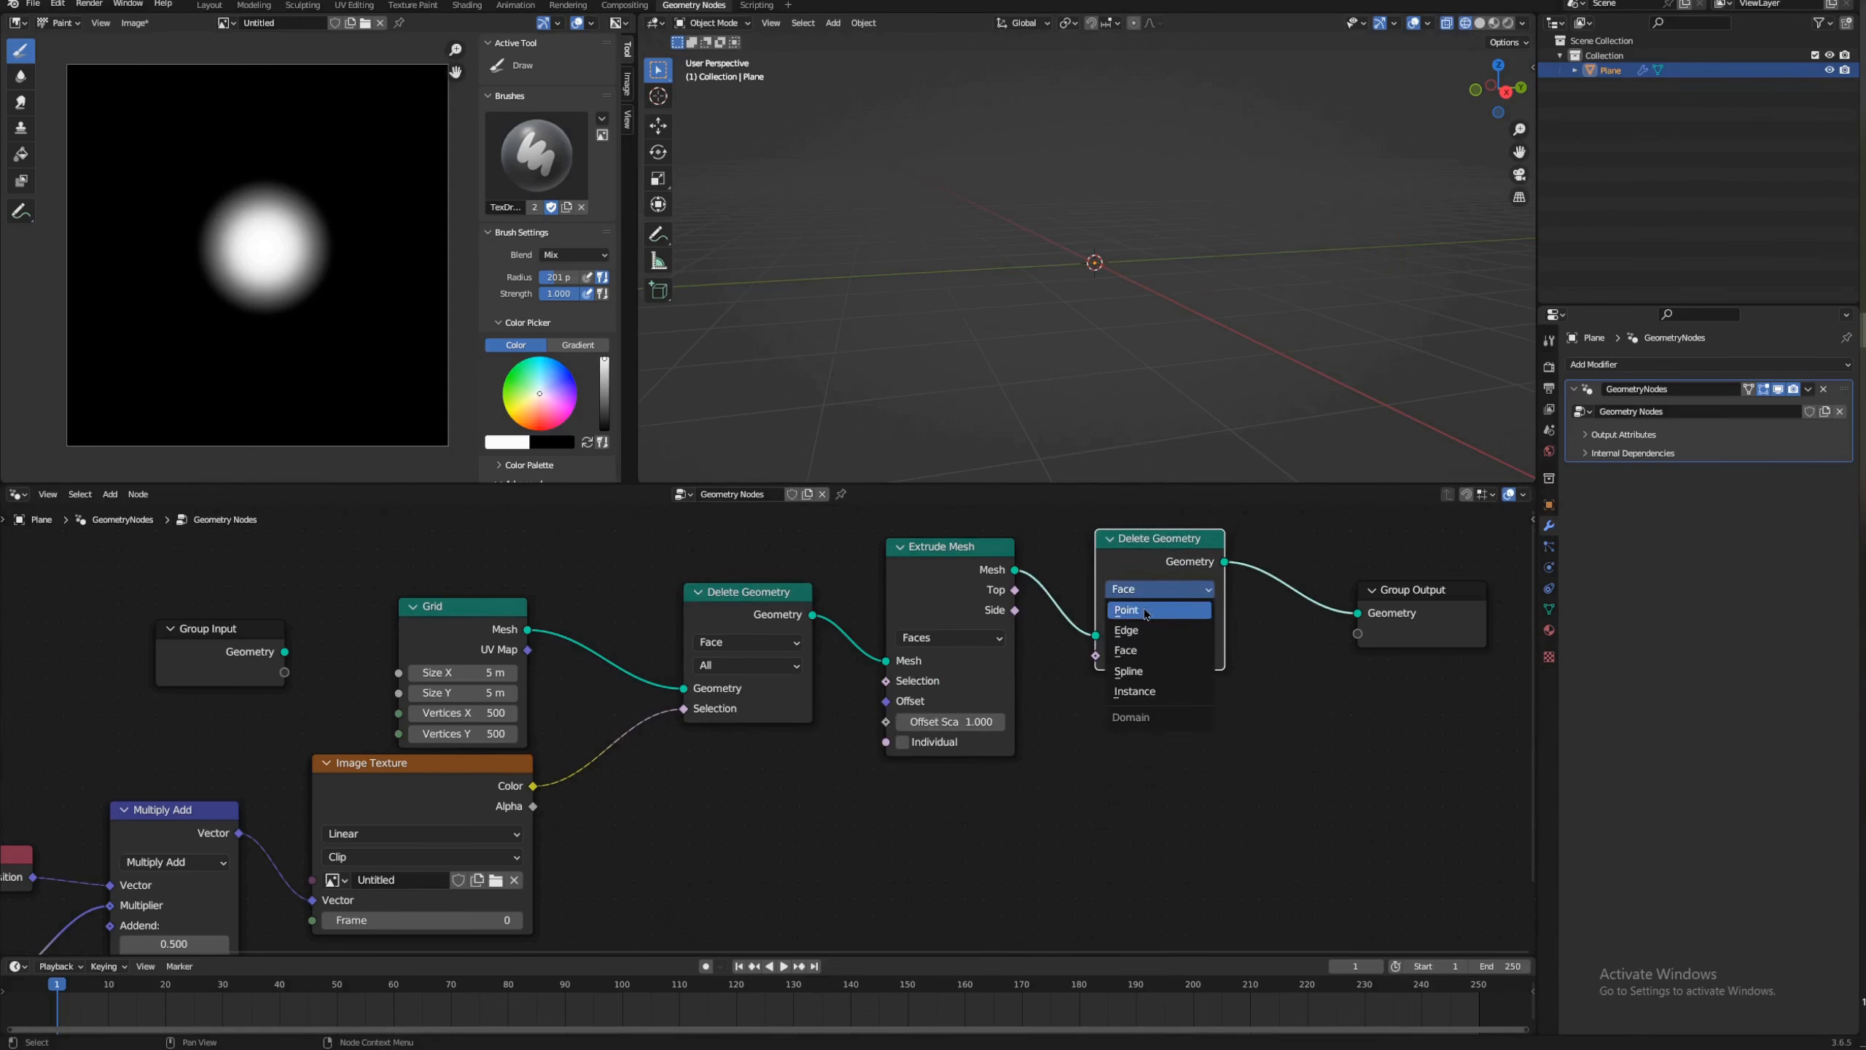
left_click(1146, 612)
left_click_drag(1016, 592, 1095, 654)
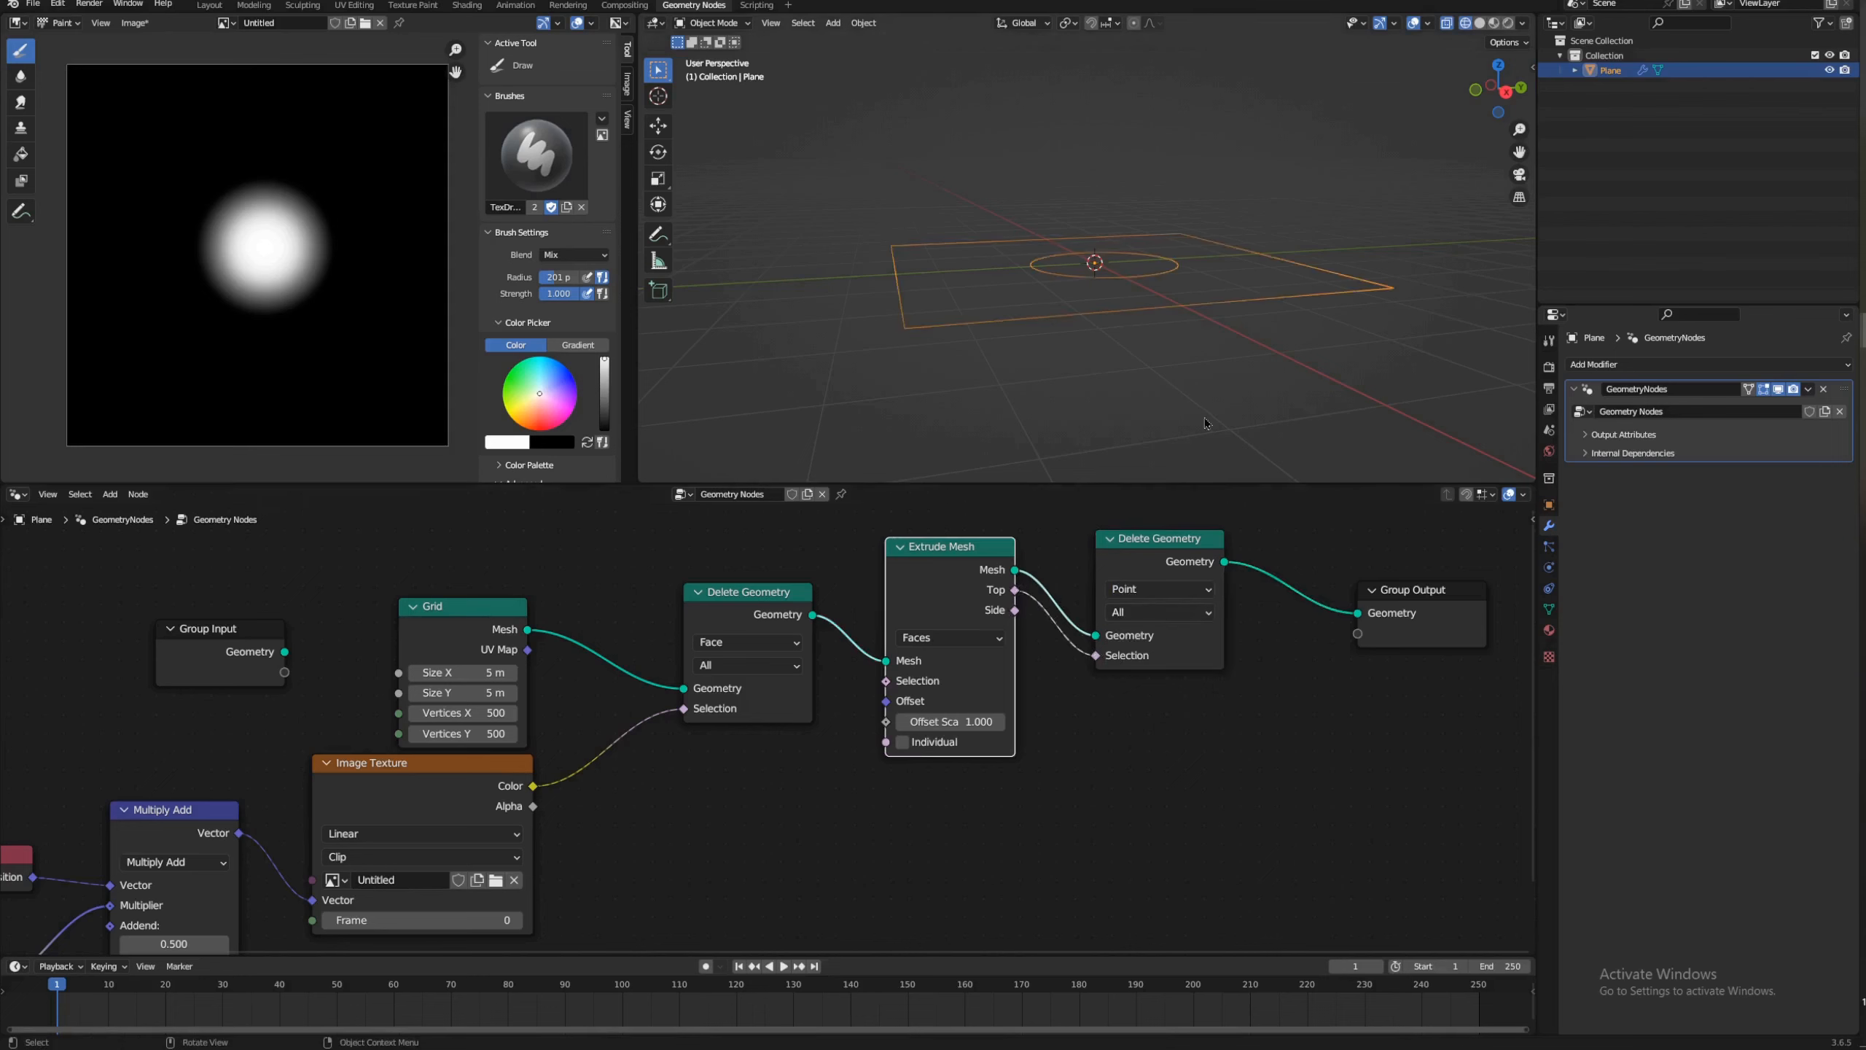
middle_click_drag(1115, 235, 1198, 430)
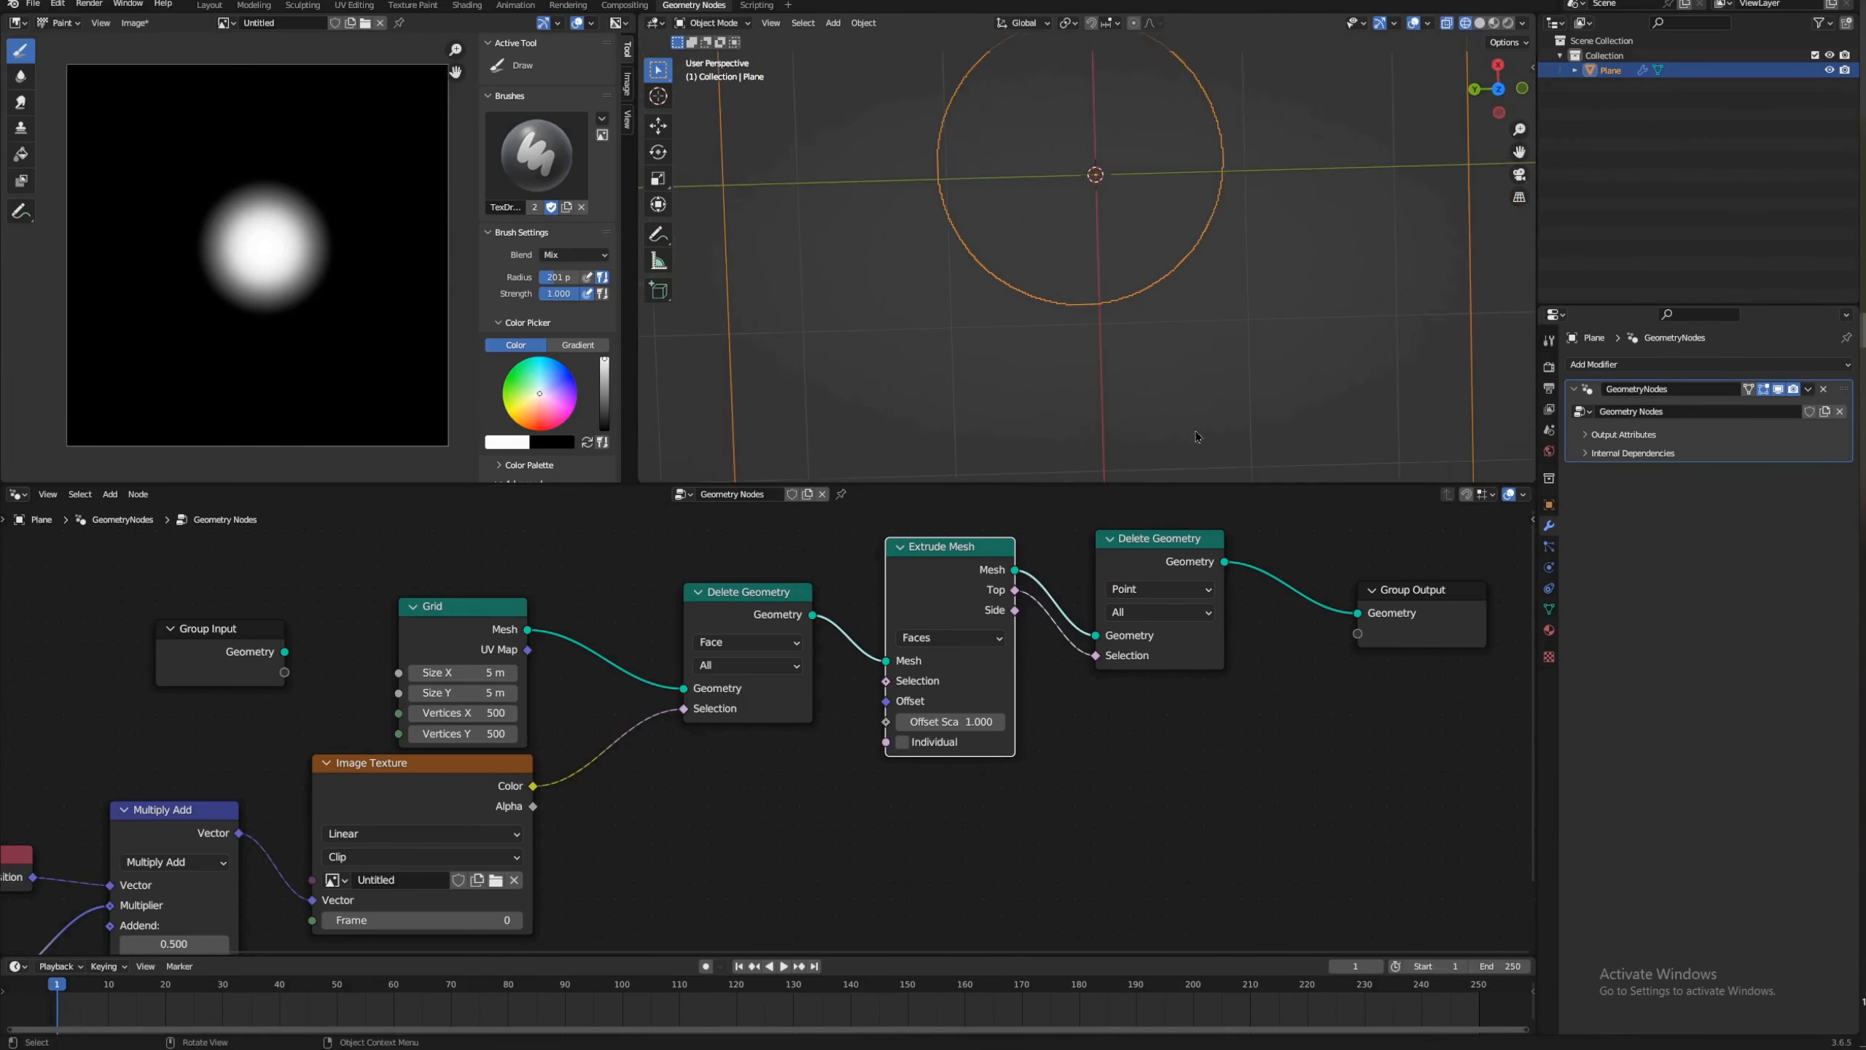
Step: Inspect the outline around the hole and move the Group Output node away from the second Delete Geometry node
left_click(1432, 597)
left_click(1240, 598)
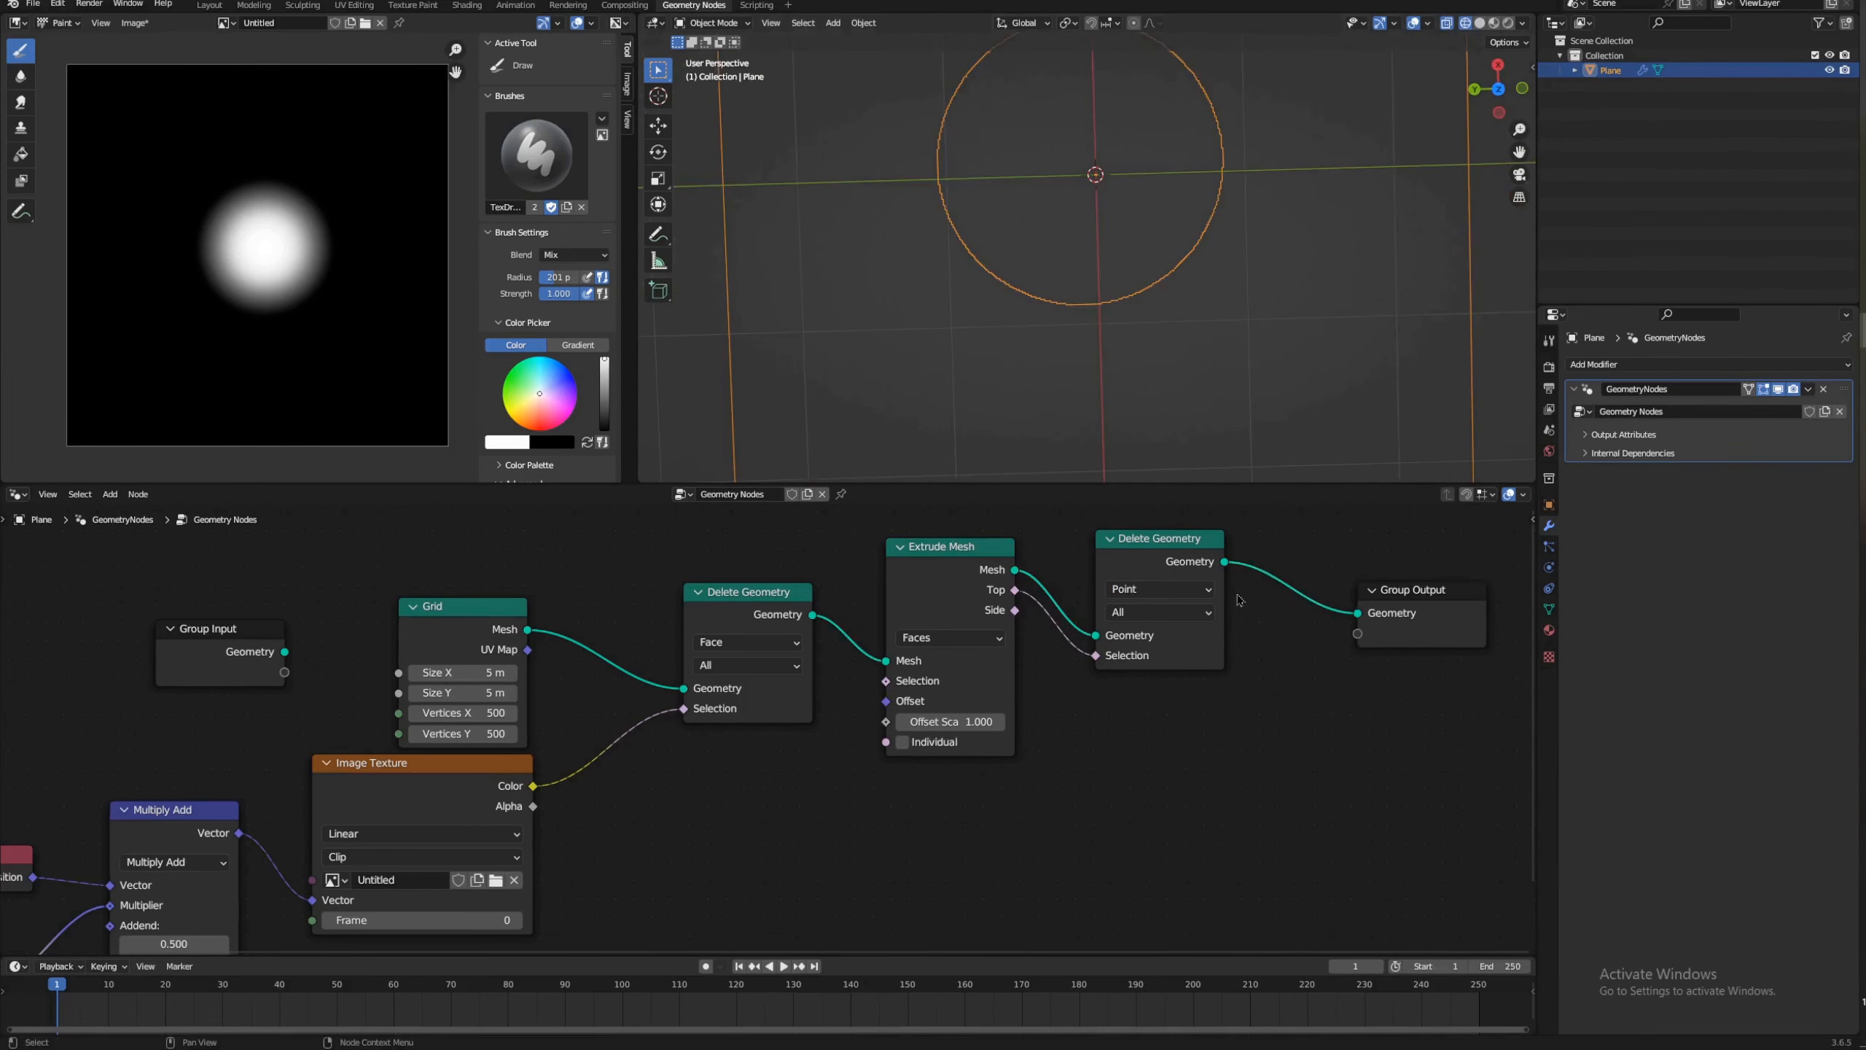
middle_click_drag(1240, 599, 703, 670)
left_click(866, 667)
scroll(991, 328, "up", 6)
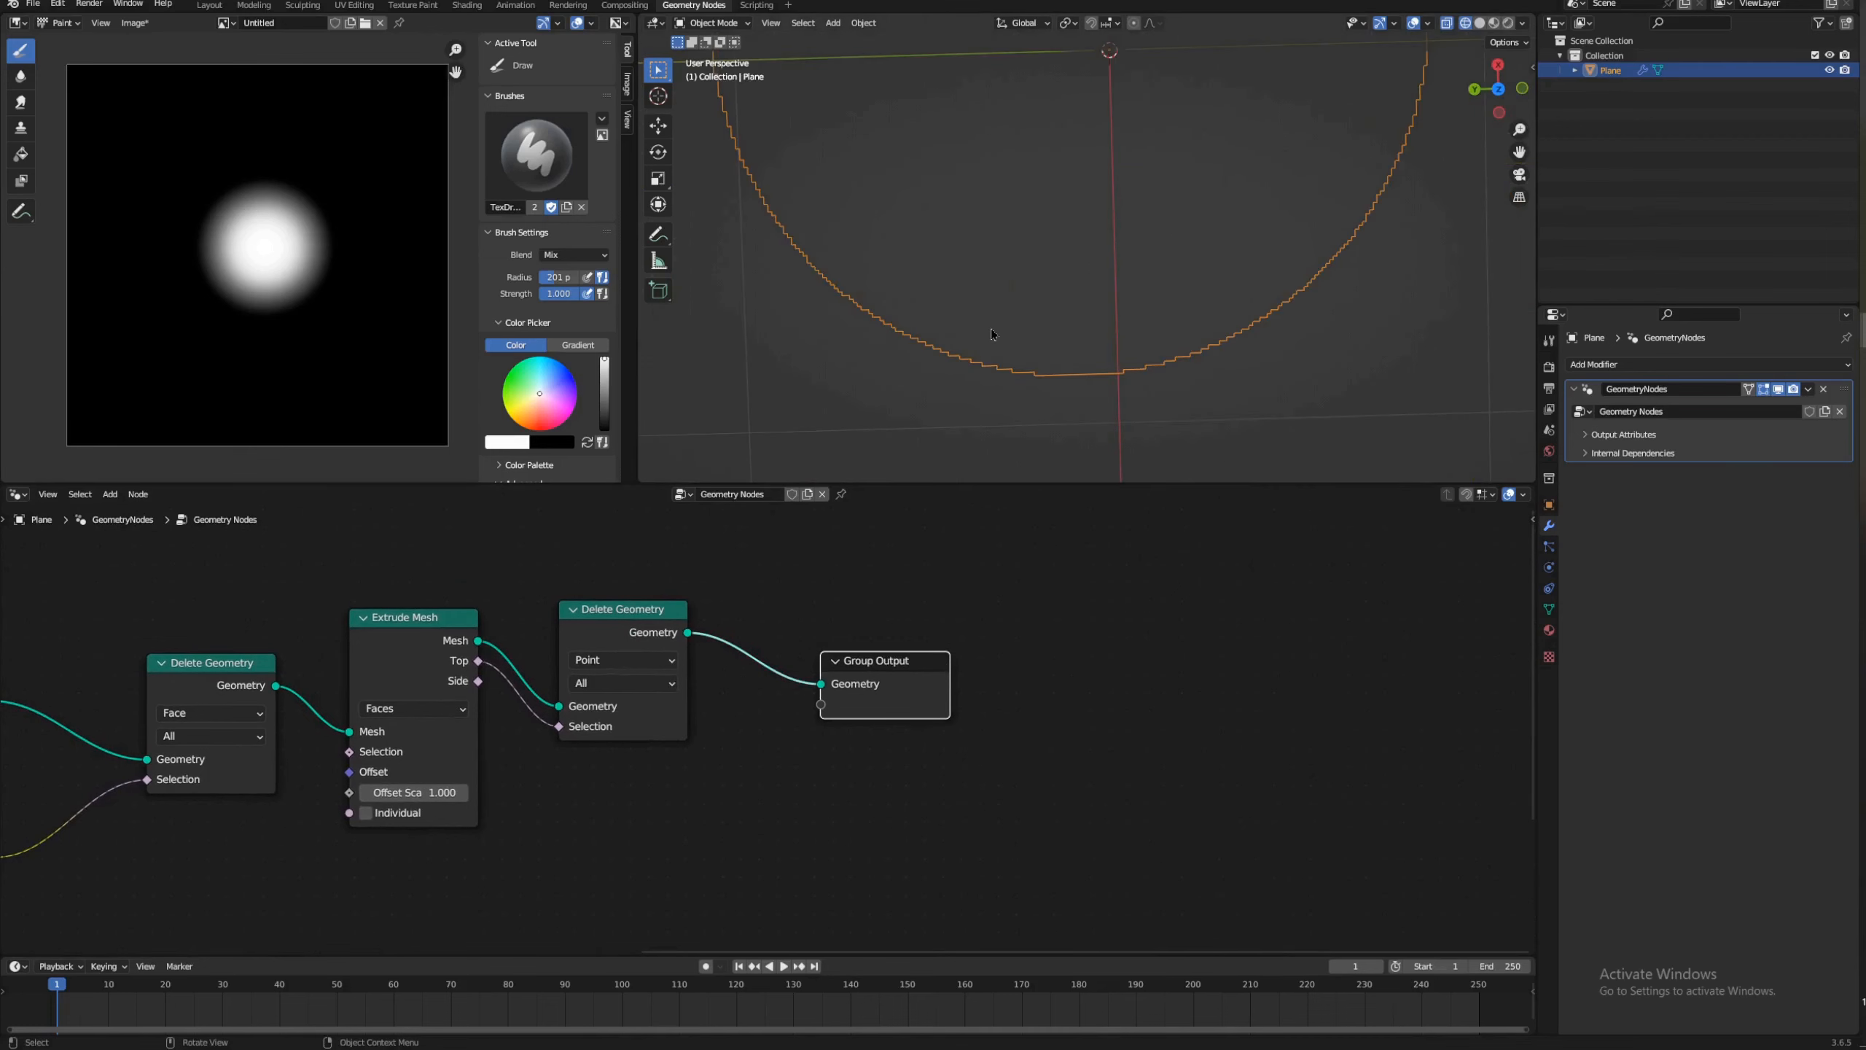
scroll(1069, 455, "down", 6)
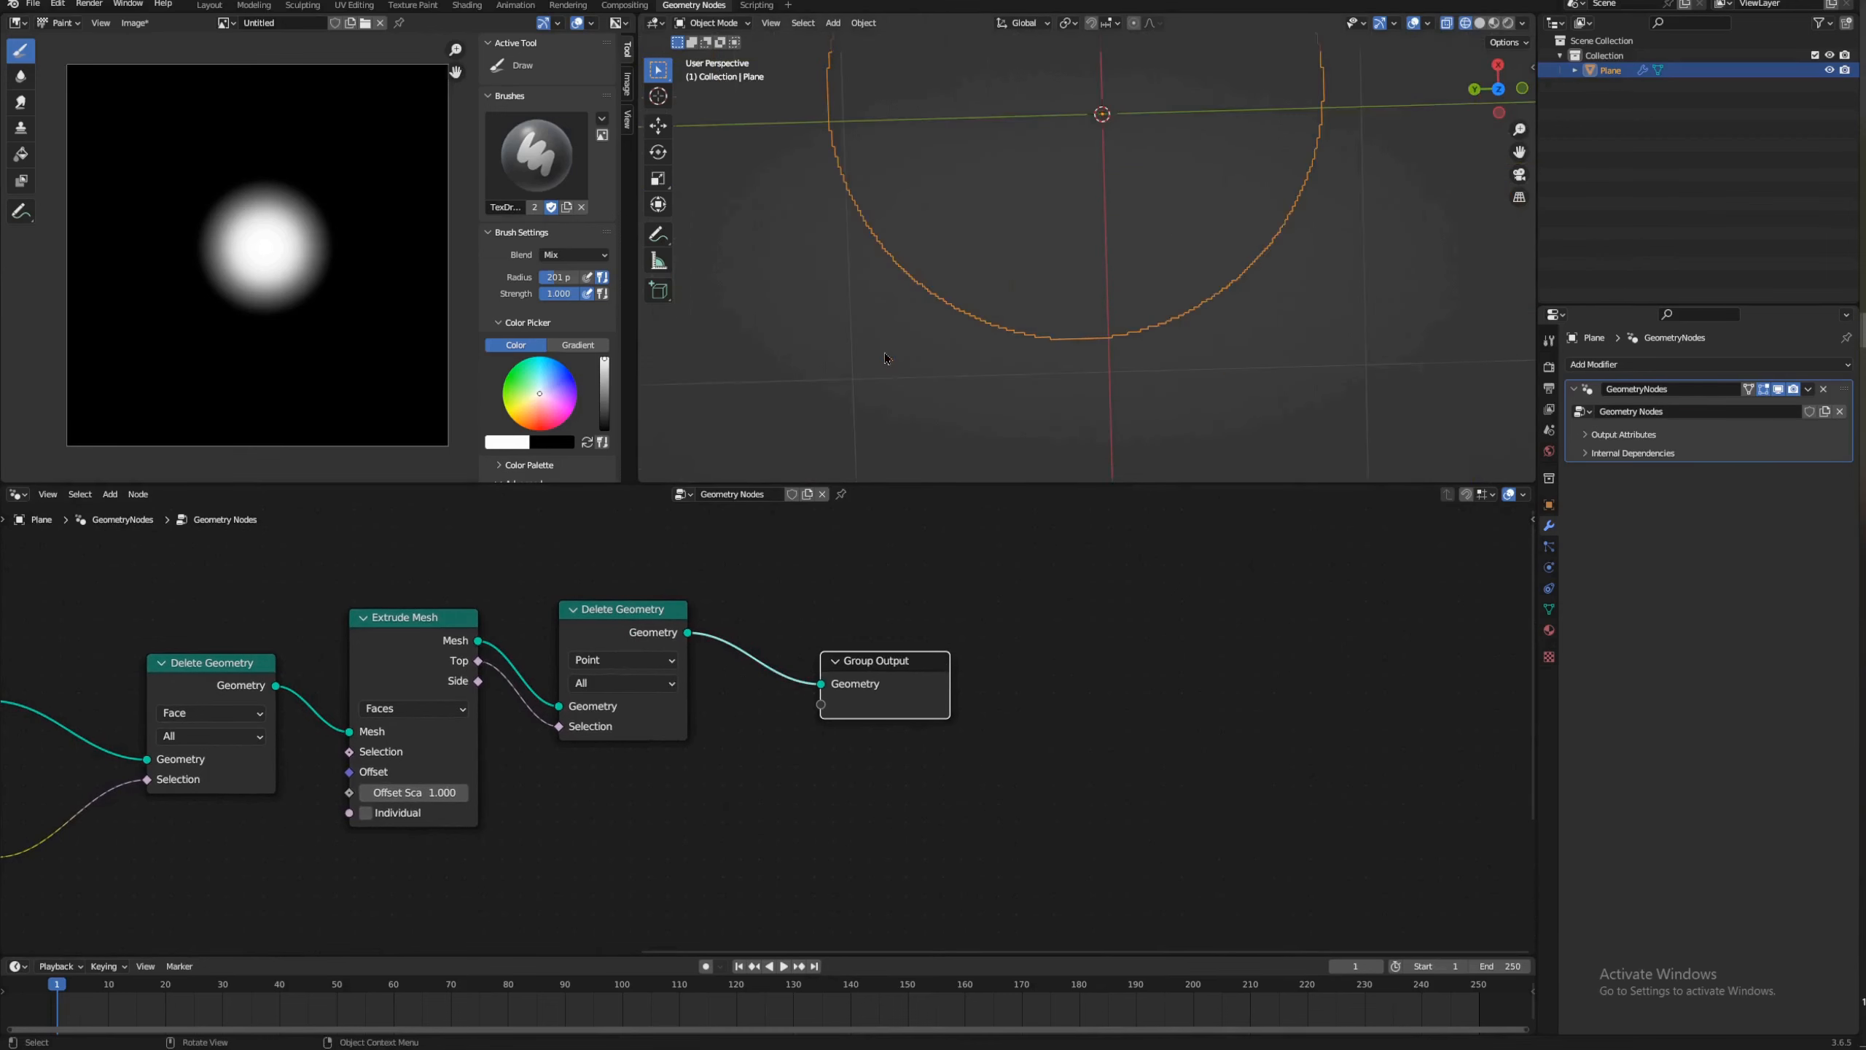
left_click_drag(891, 665, 1226, 627)
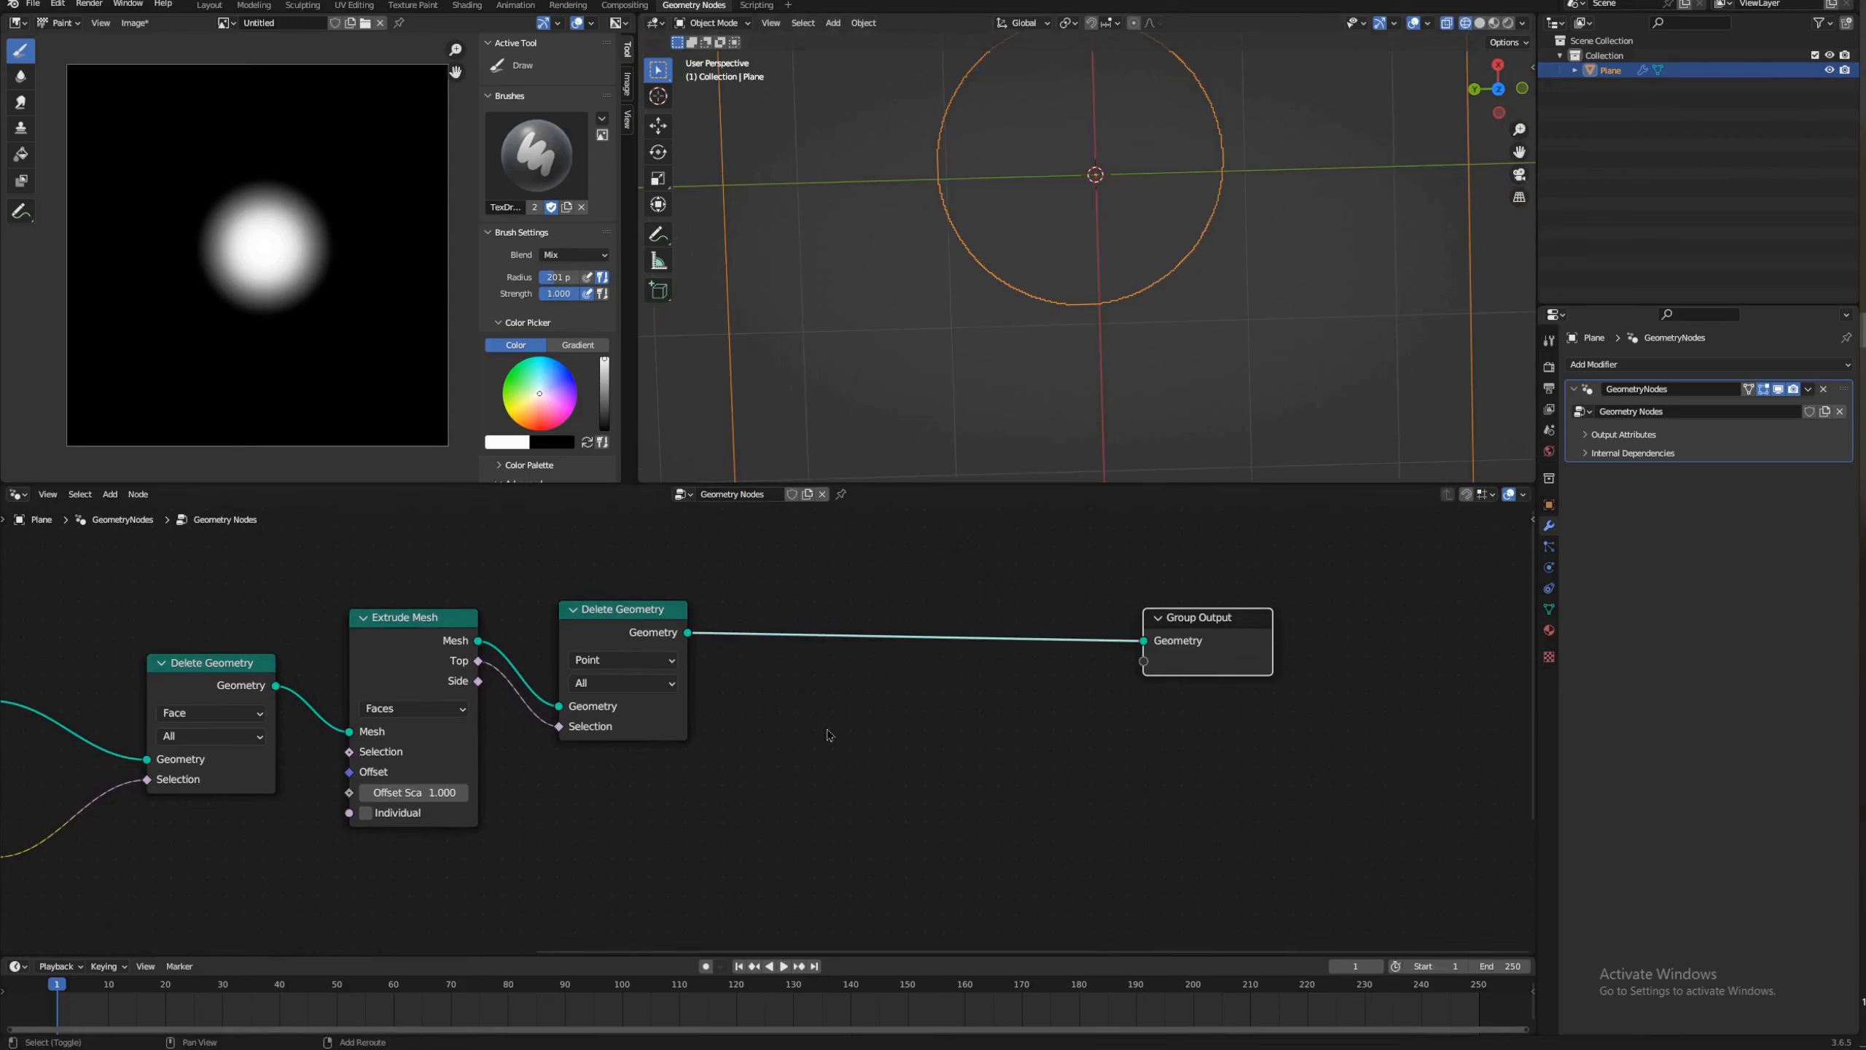
Step: Add a Mesh to Curve node between the second Delete Geometry node and Group Output
key("shift+a")
mouse_move(829, 731)
mouse_move(948, 779)
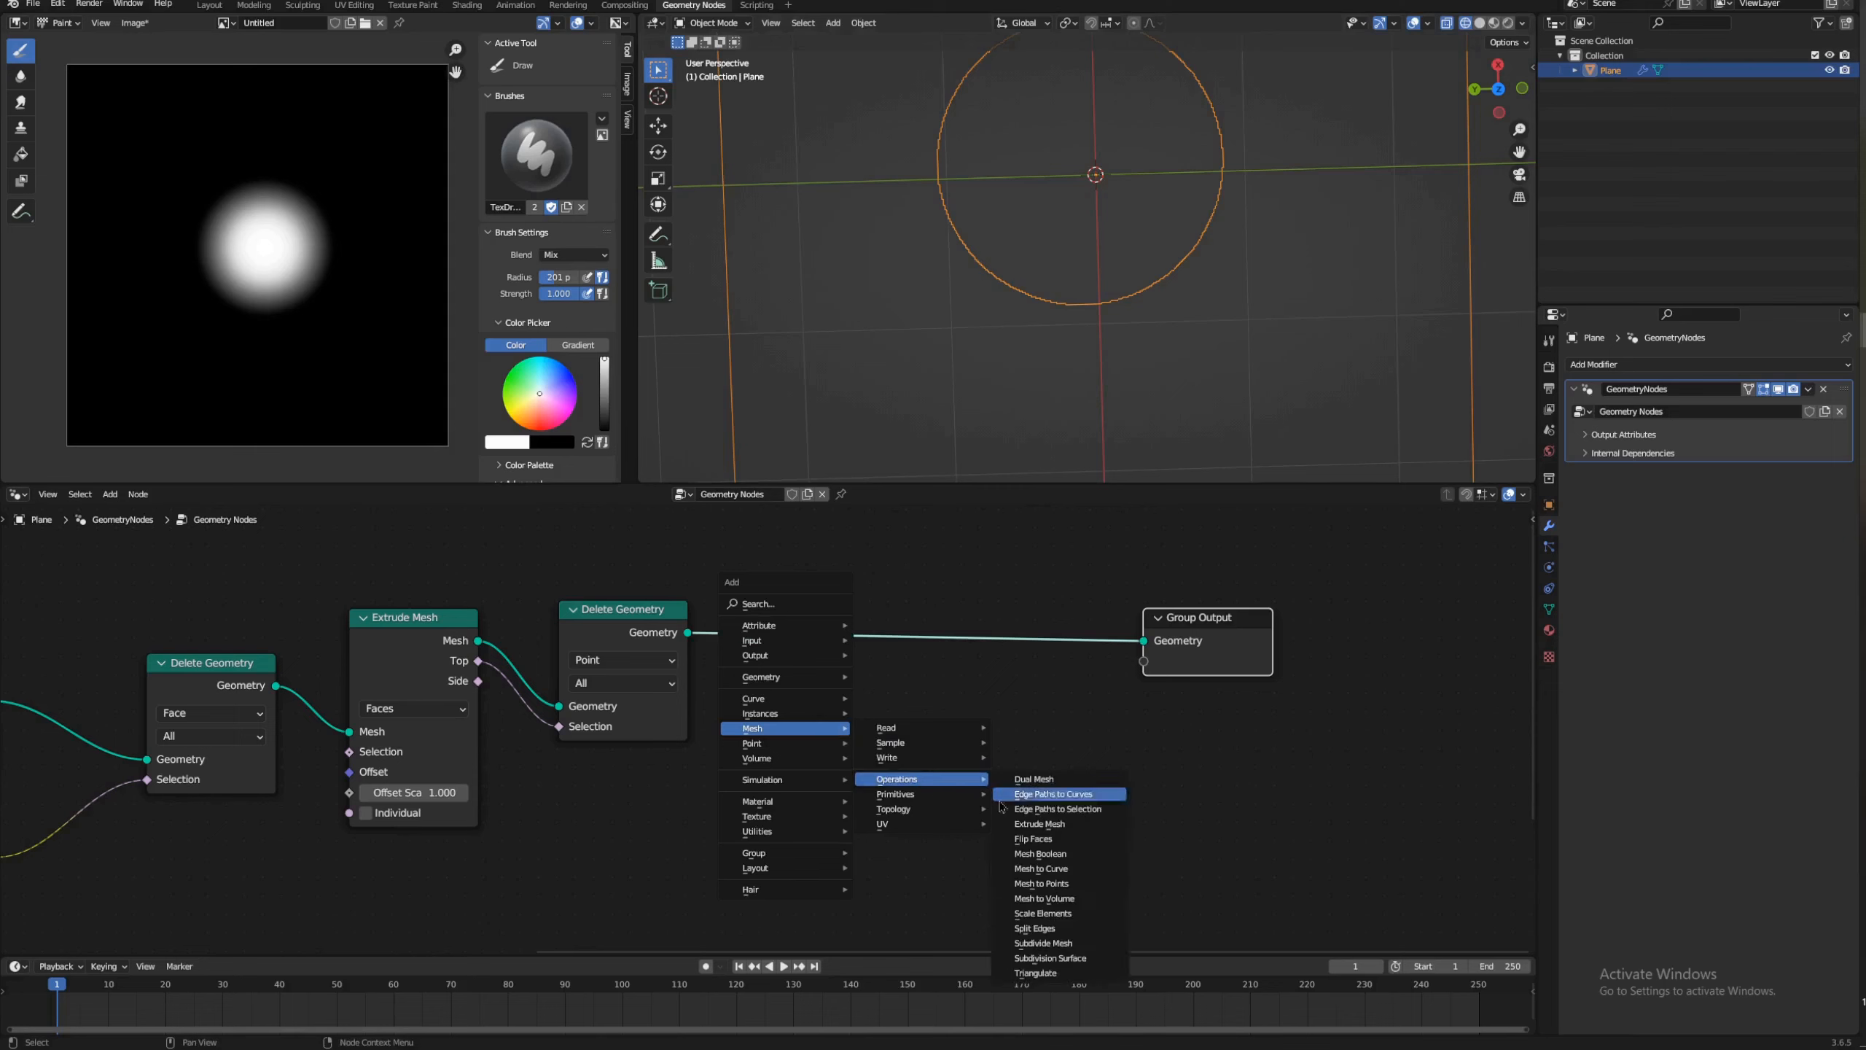
left_click(1067, 872)
left_click(731, 602)
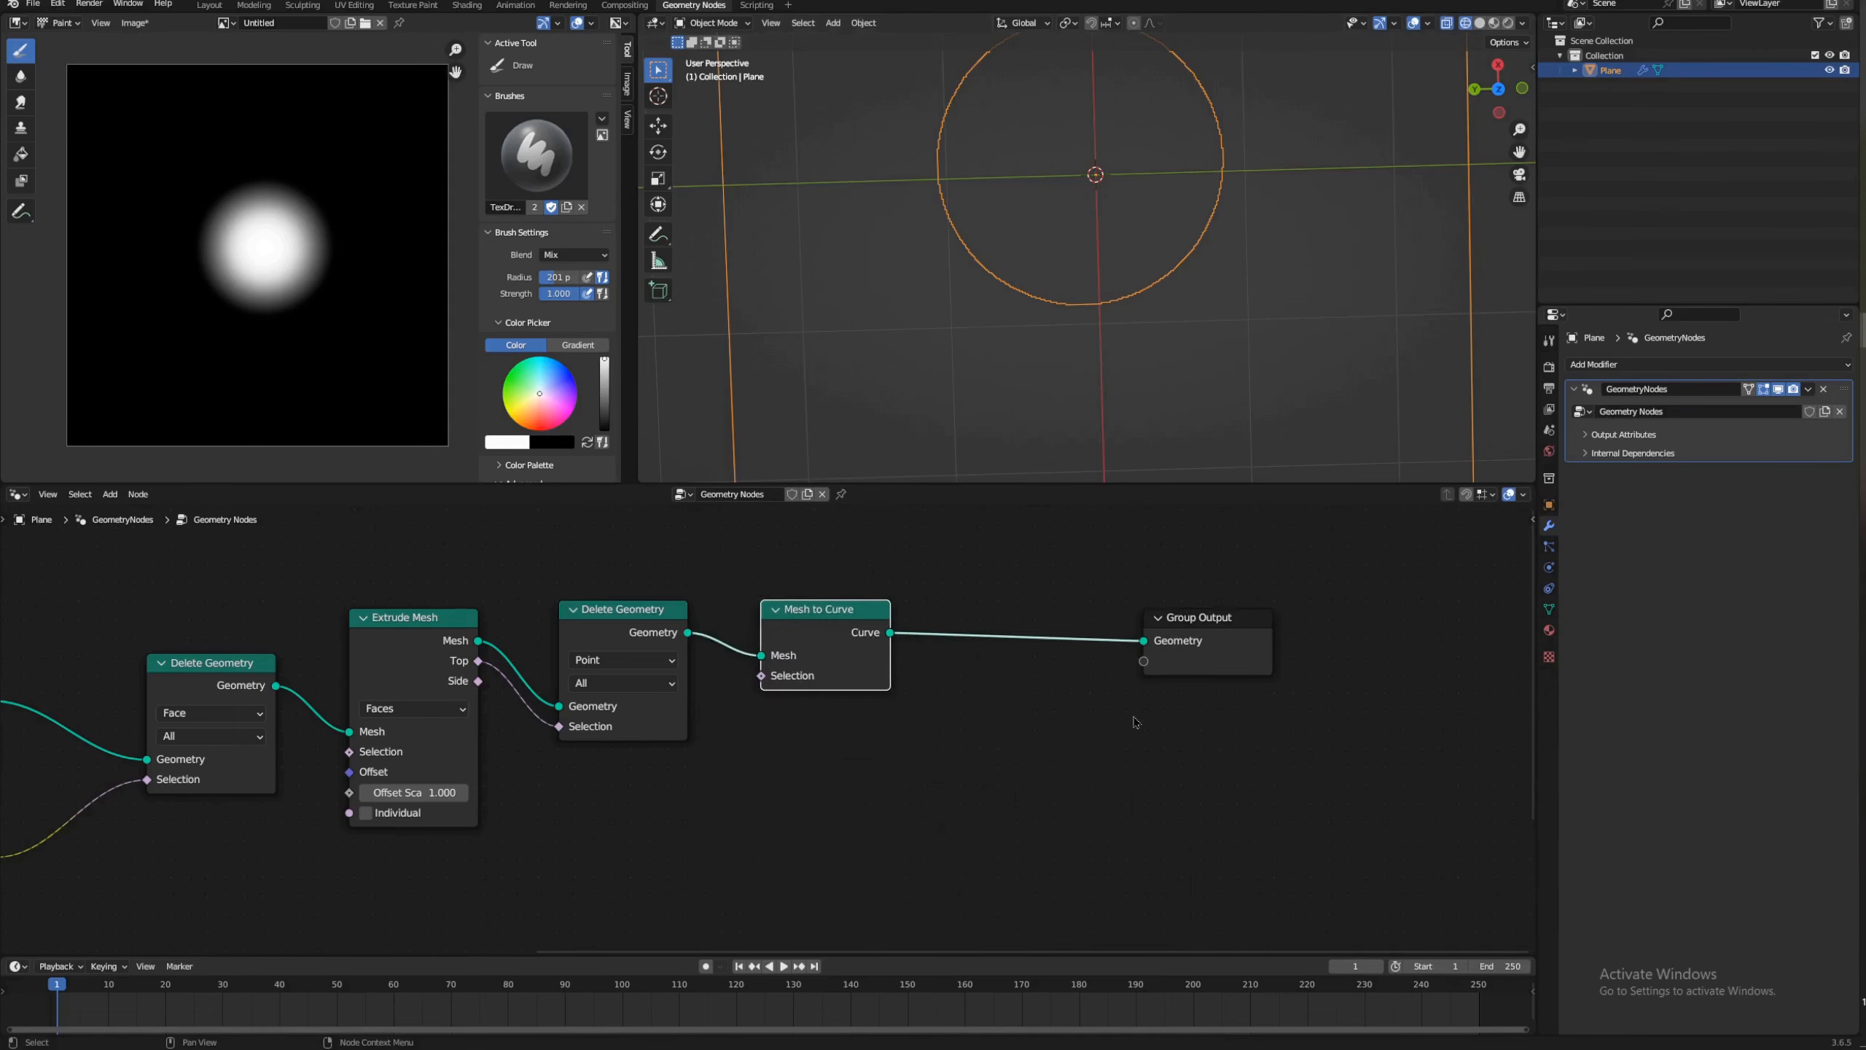
Step: Move the Group Output node farther from the Mesh to Curve node to make room for more nodes
middle_click_drag(1137, 721, 815, 750)
left_click(870, 644)
left_click_drag(917, 651, 1179, 652)
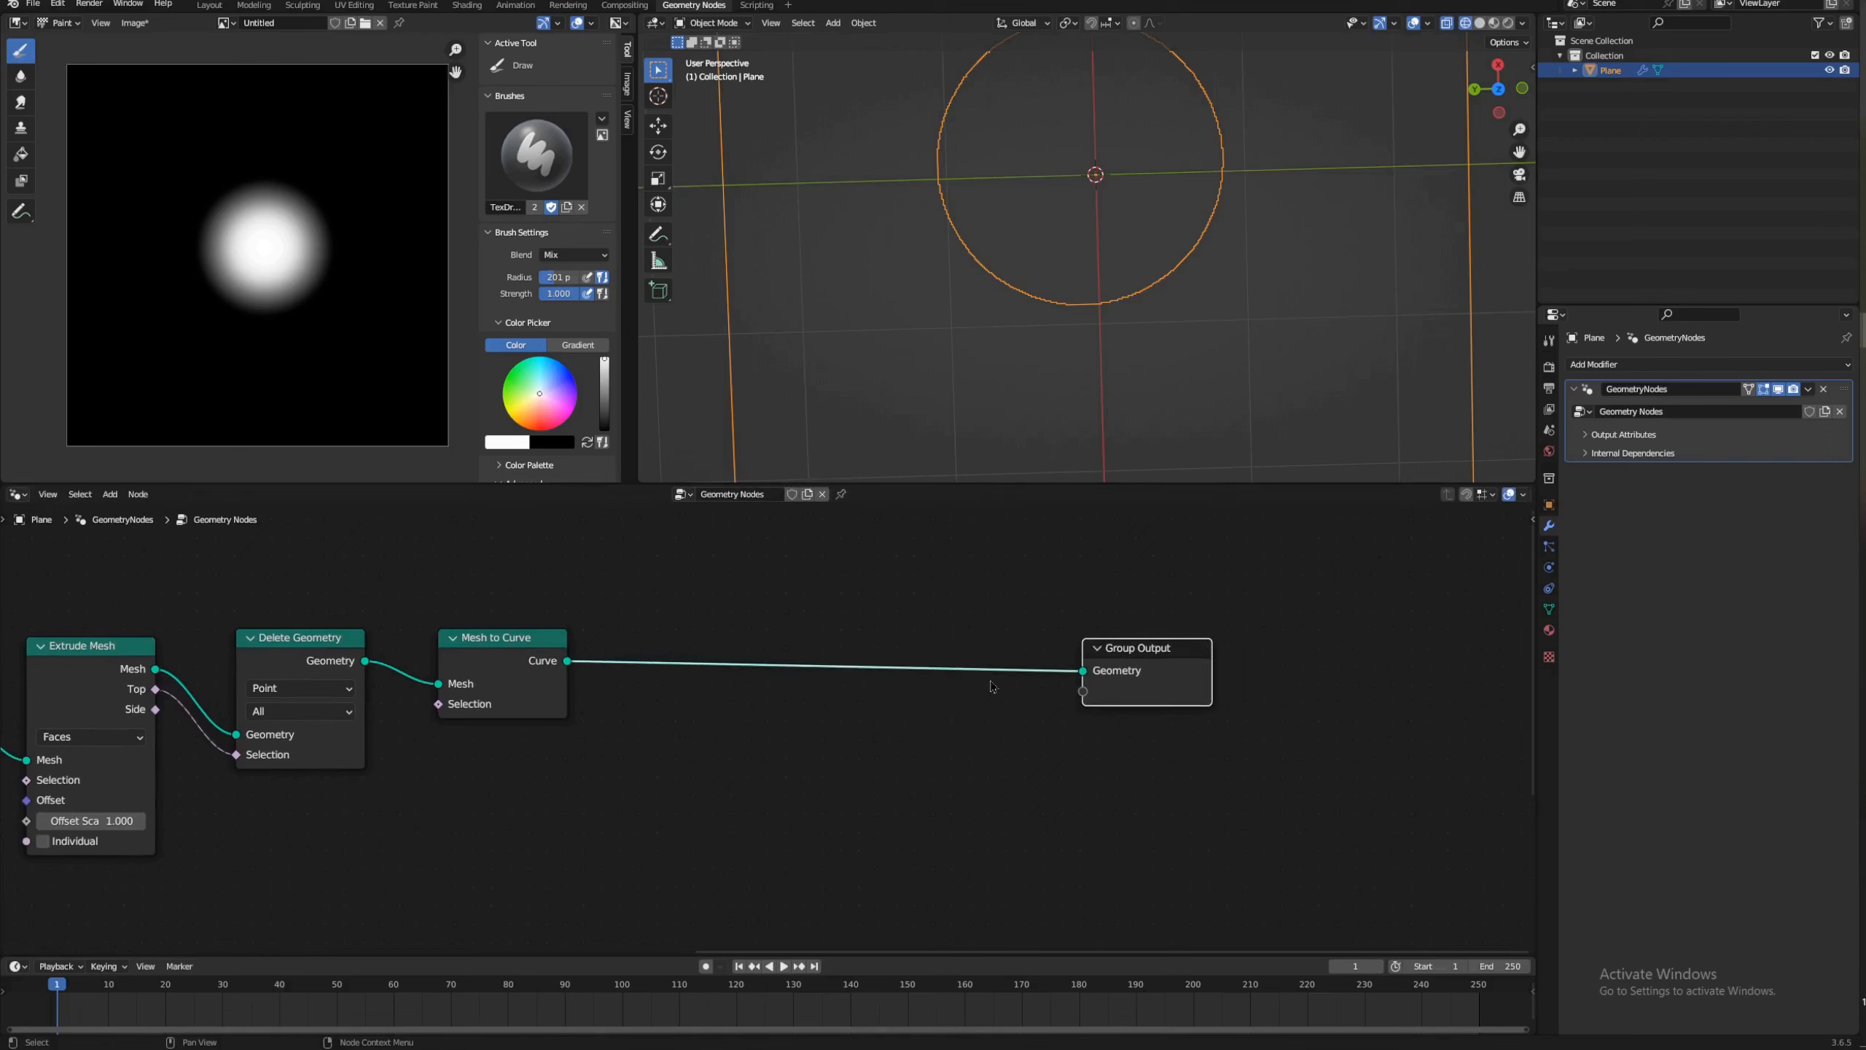
Step: Insert a Resample Curve node between the Mesh to Curve and Group Output nodes
key("shift+a")
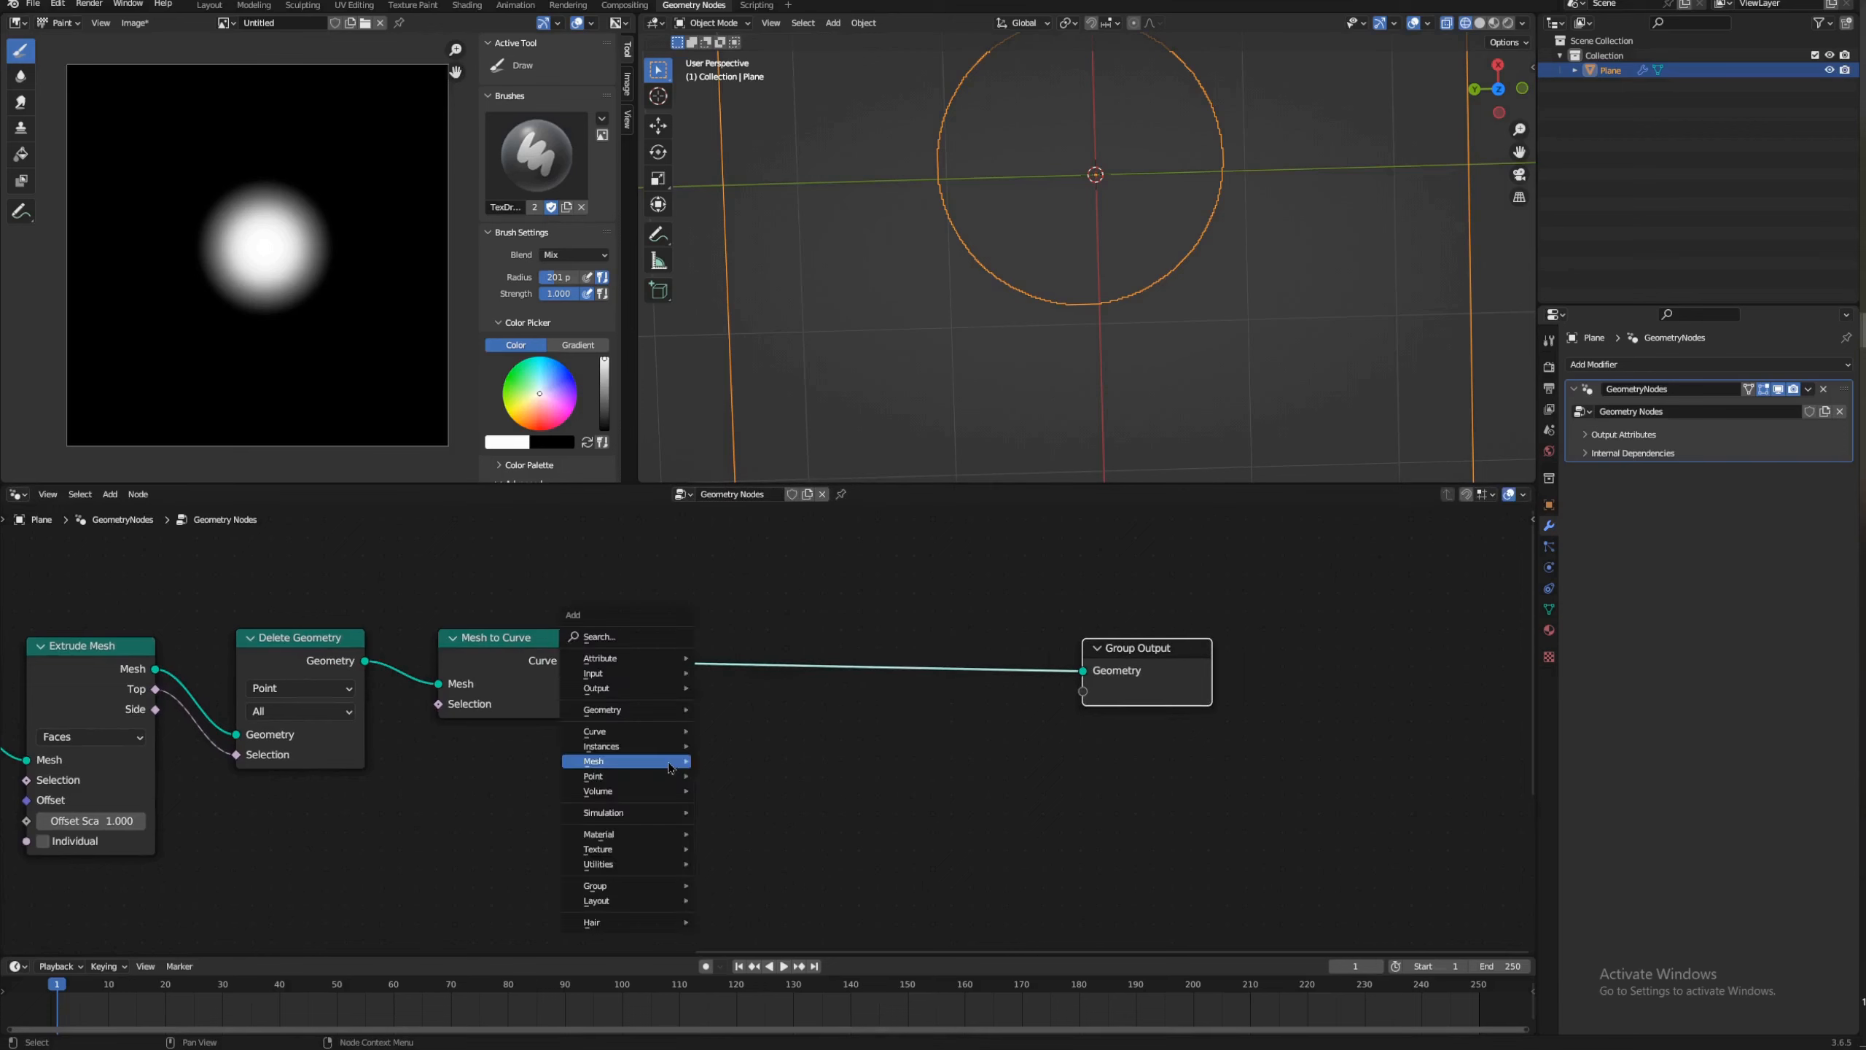
mouse_move(668, 768)
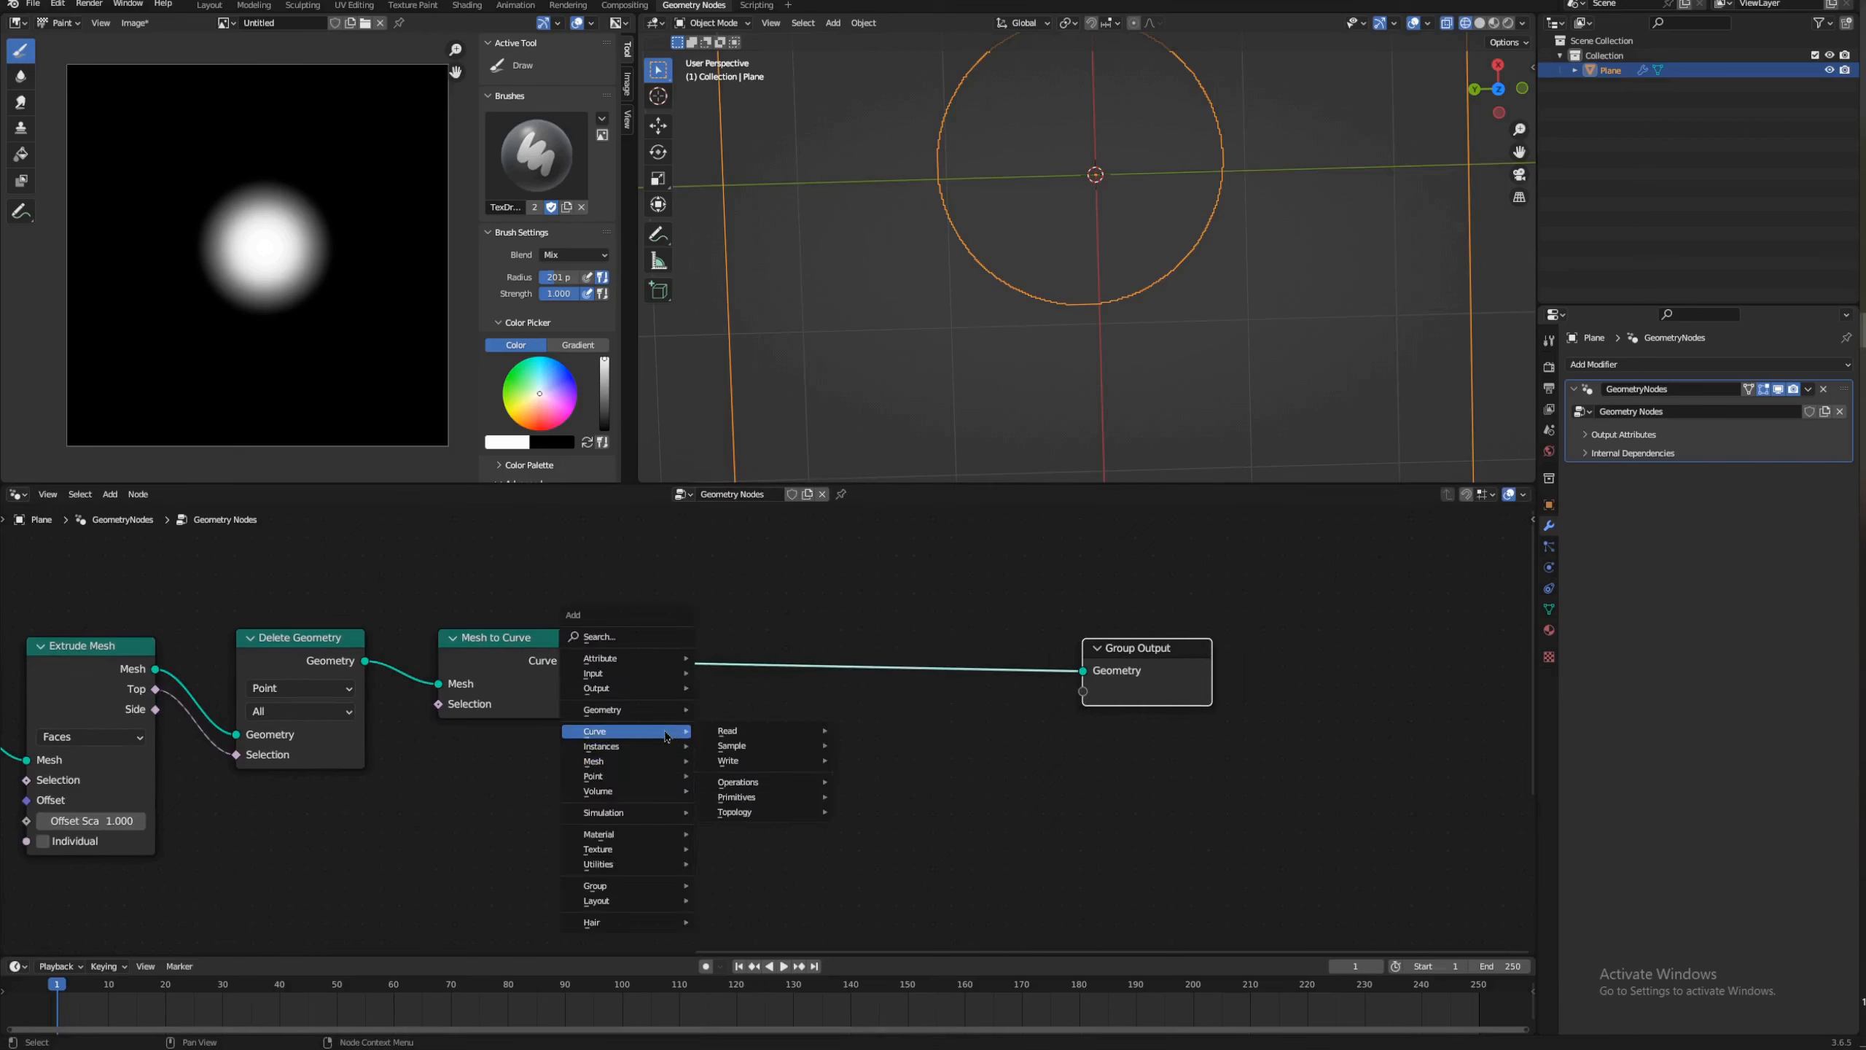
mouse_move(760, 788)
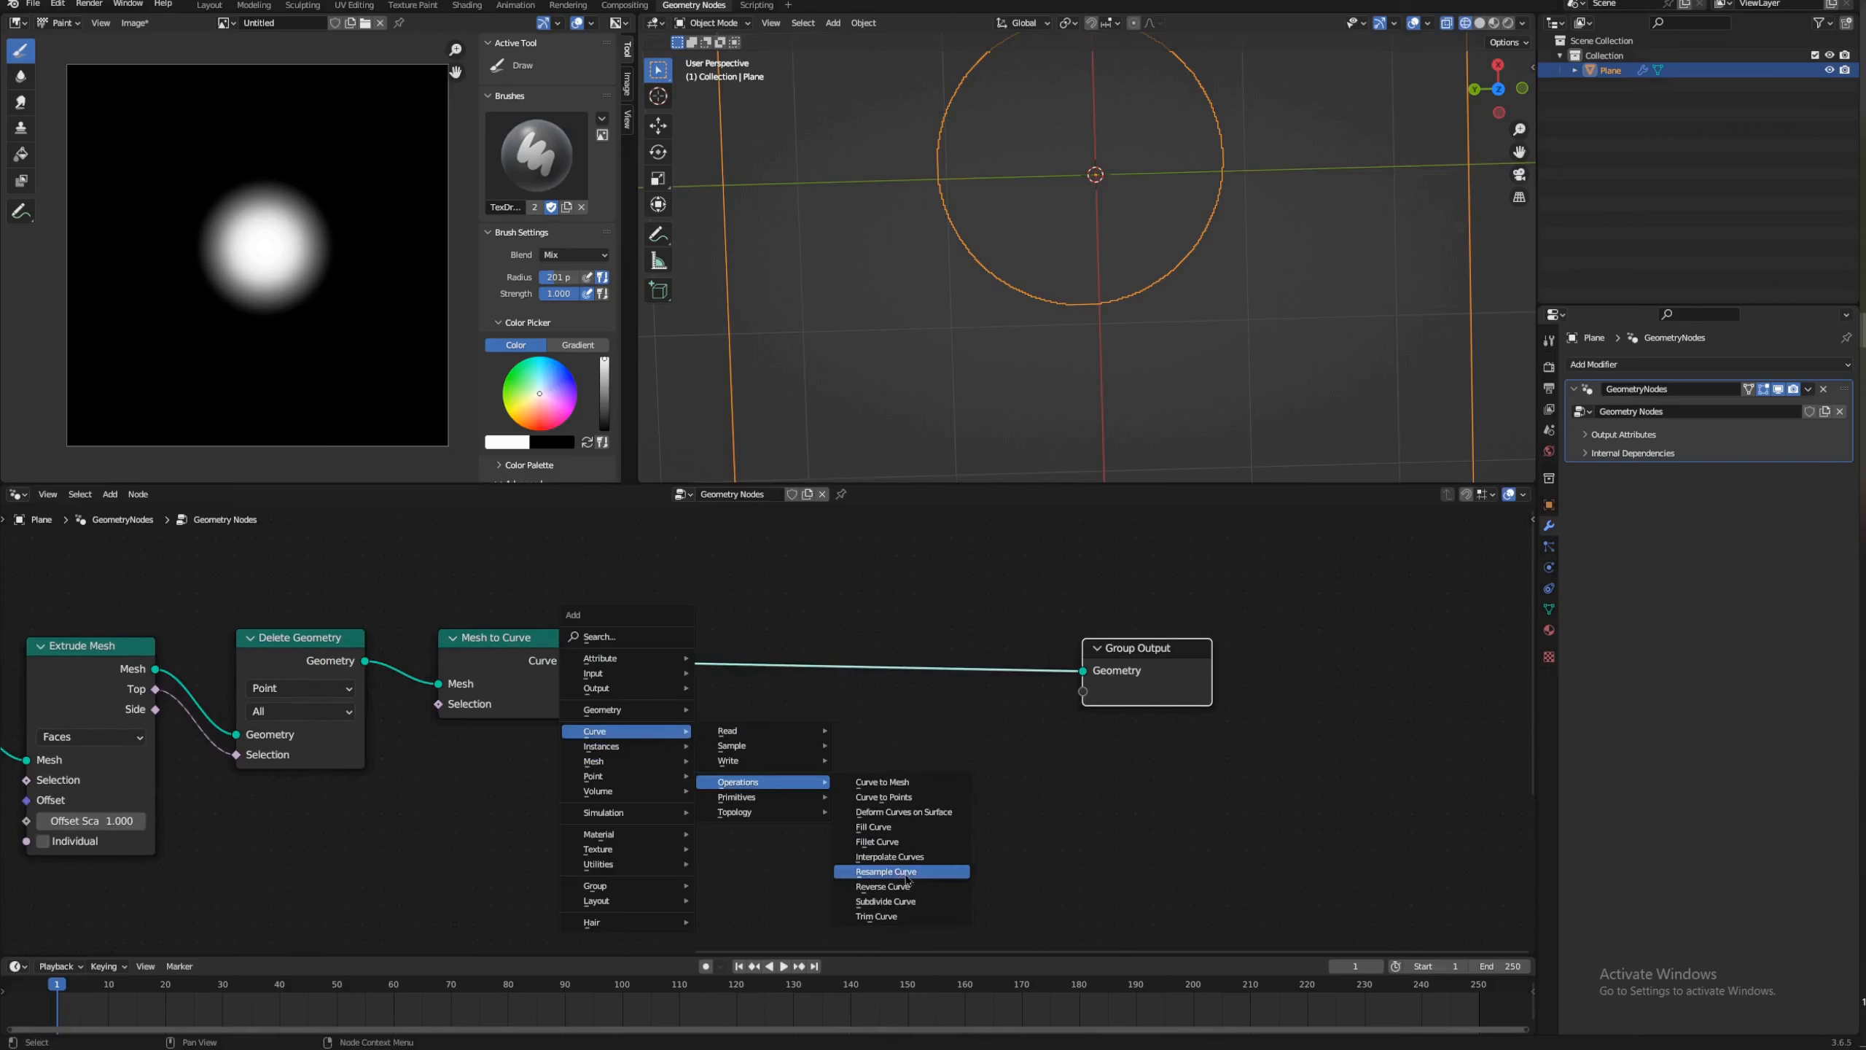
left_click(885, 871)
left_click(647, 595)
Step: Switch the Resample Curve node to Length mode with a length of 0.023 m and move Group Output farther away from it
scroll(821, 440, "down", 3)
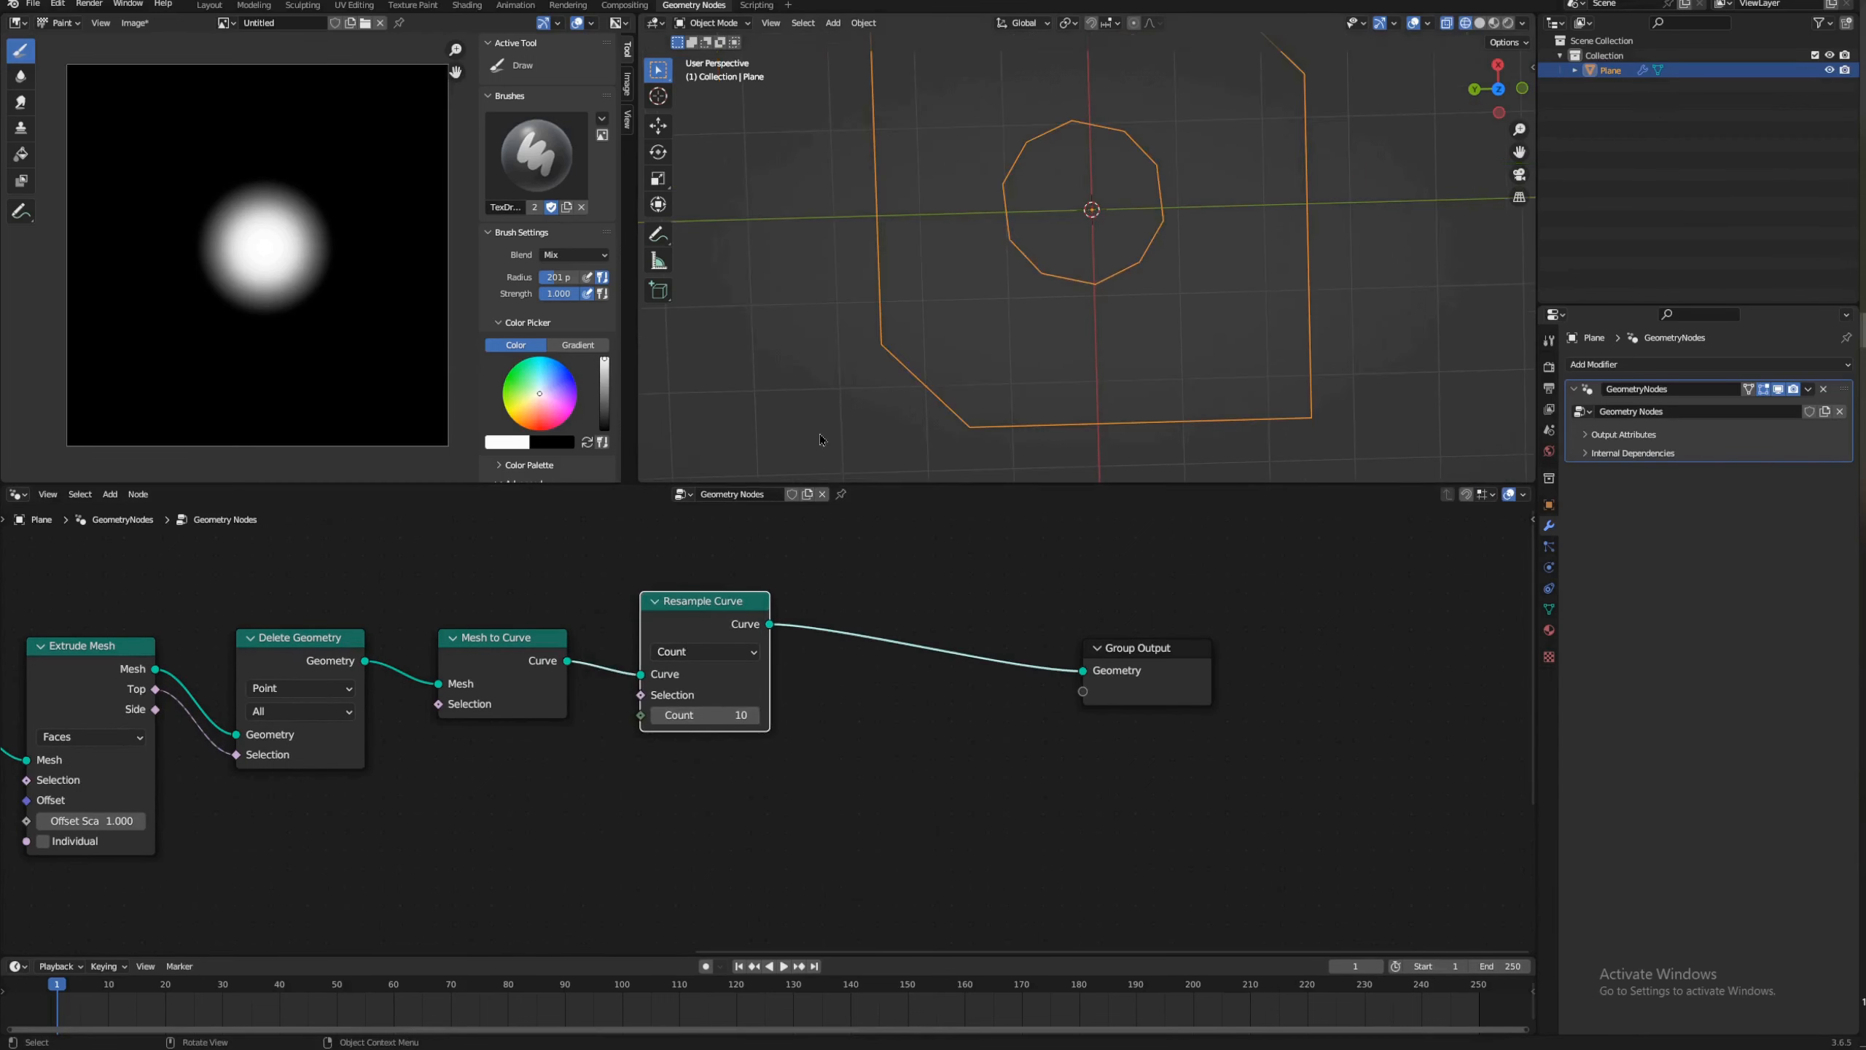
left_click(704, 651)
left_click(705, 717)
left_click(712, 714)
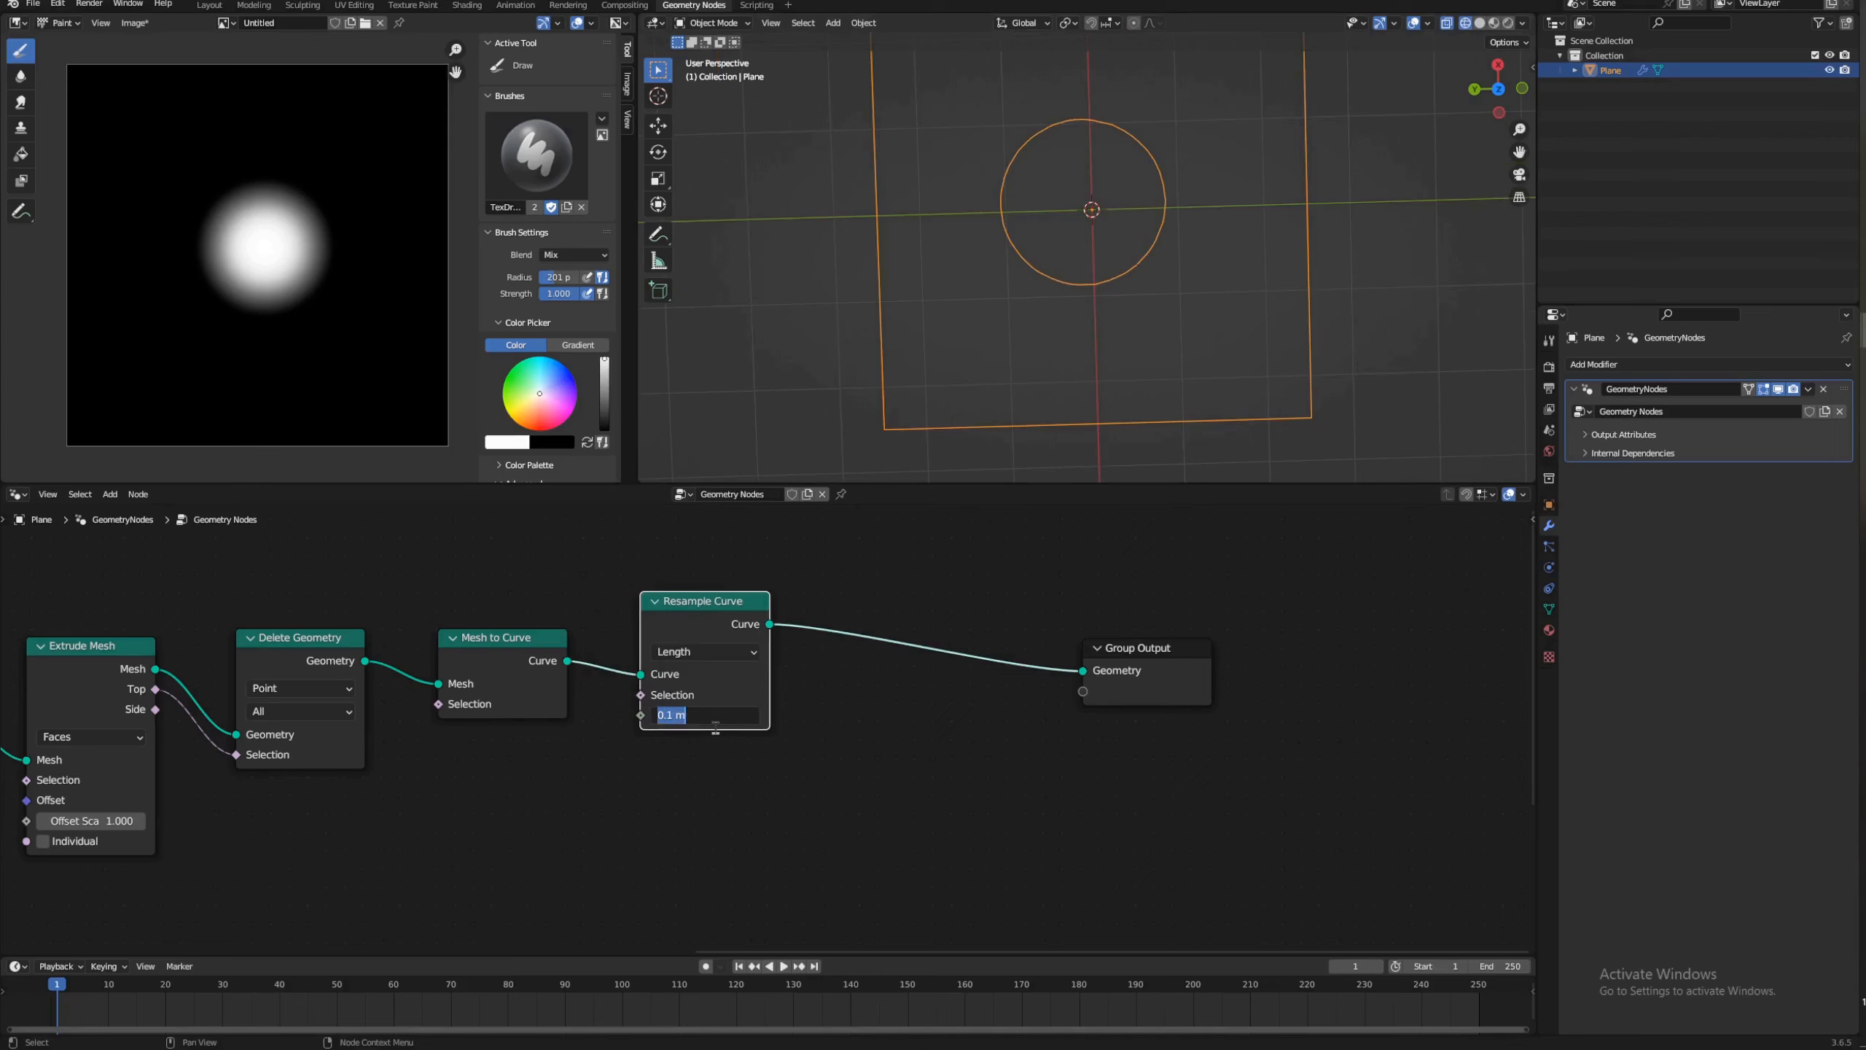
type(".023")
key("Return")
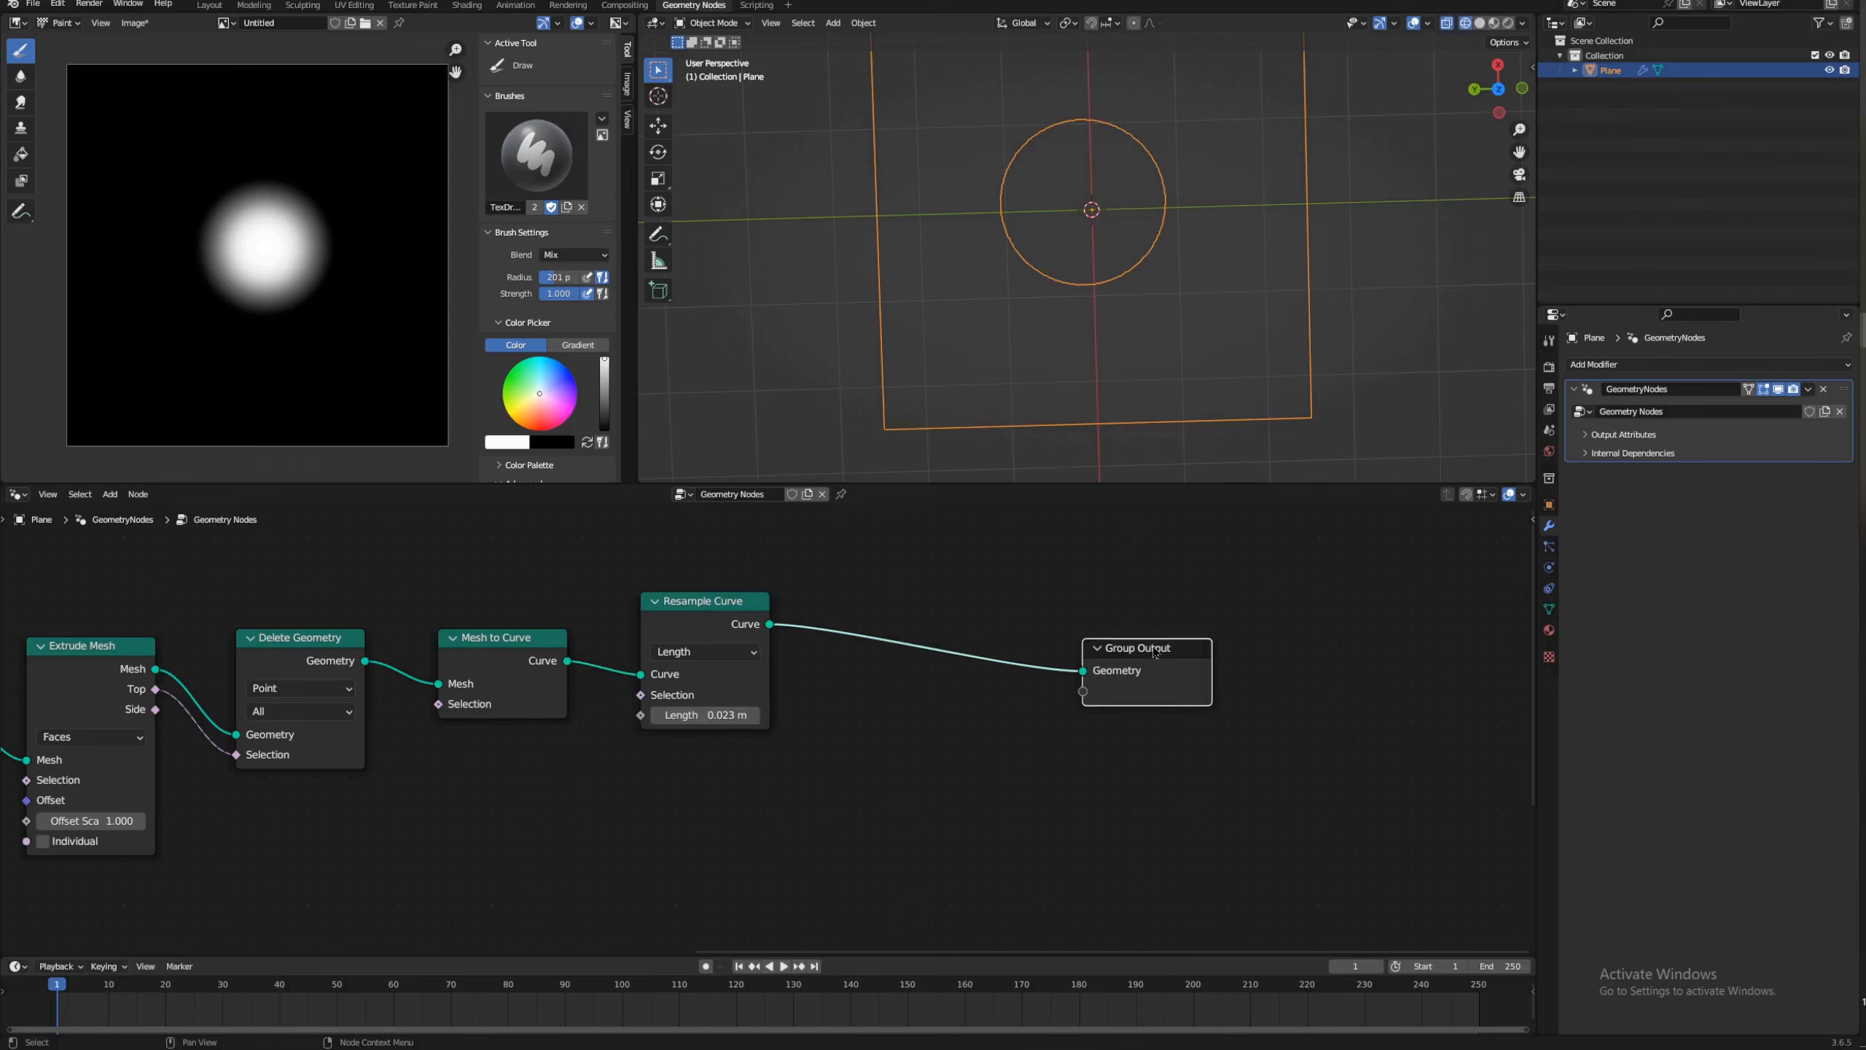
left_click_drag(1146, 648, 1284, 613)
Step: Raise the Resample Curve length to 0.113 m and check how smooth the circular outline is
scroll(1160, 333, "up", 5)
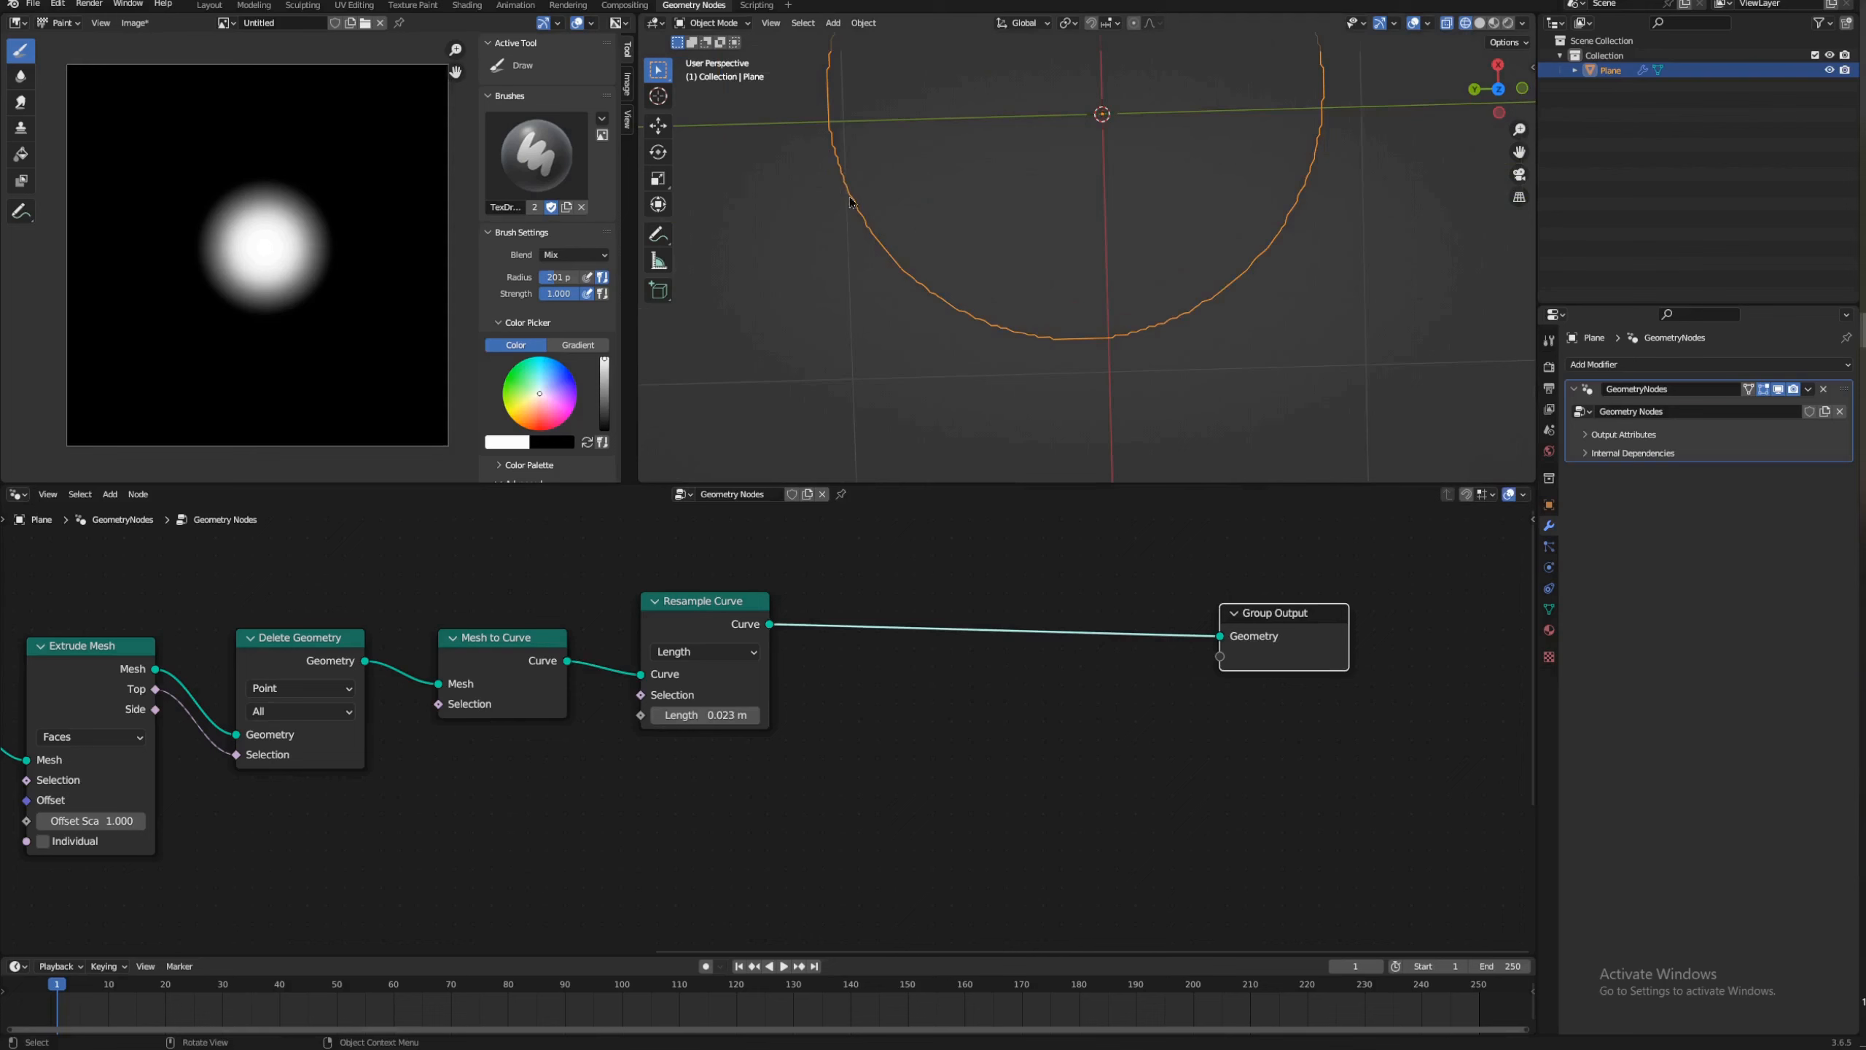
scroll(1242, 288, "up", 3)
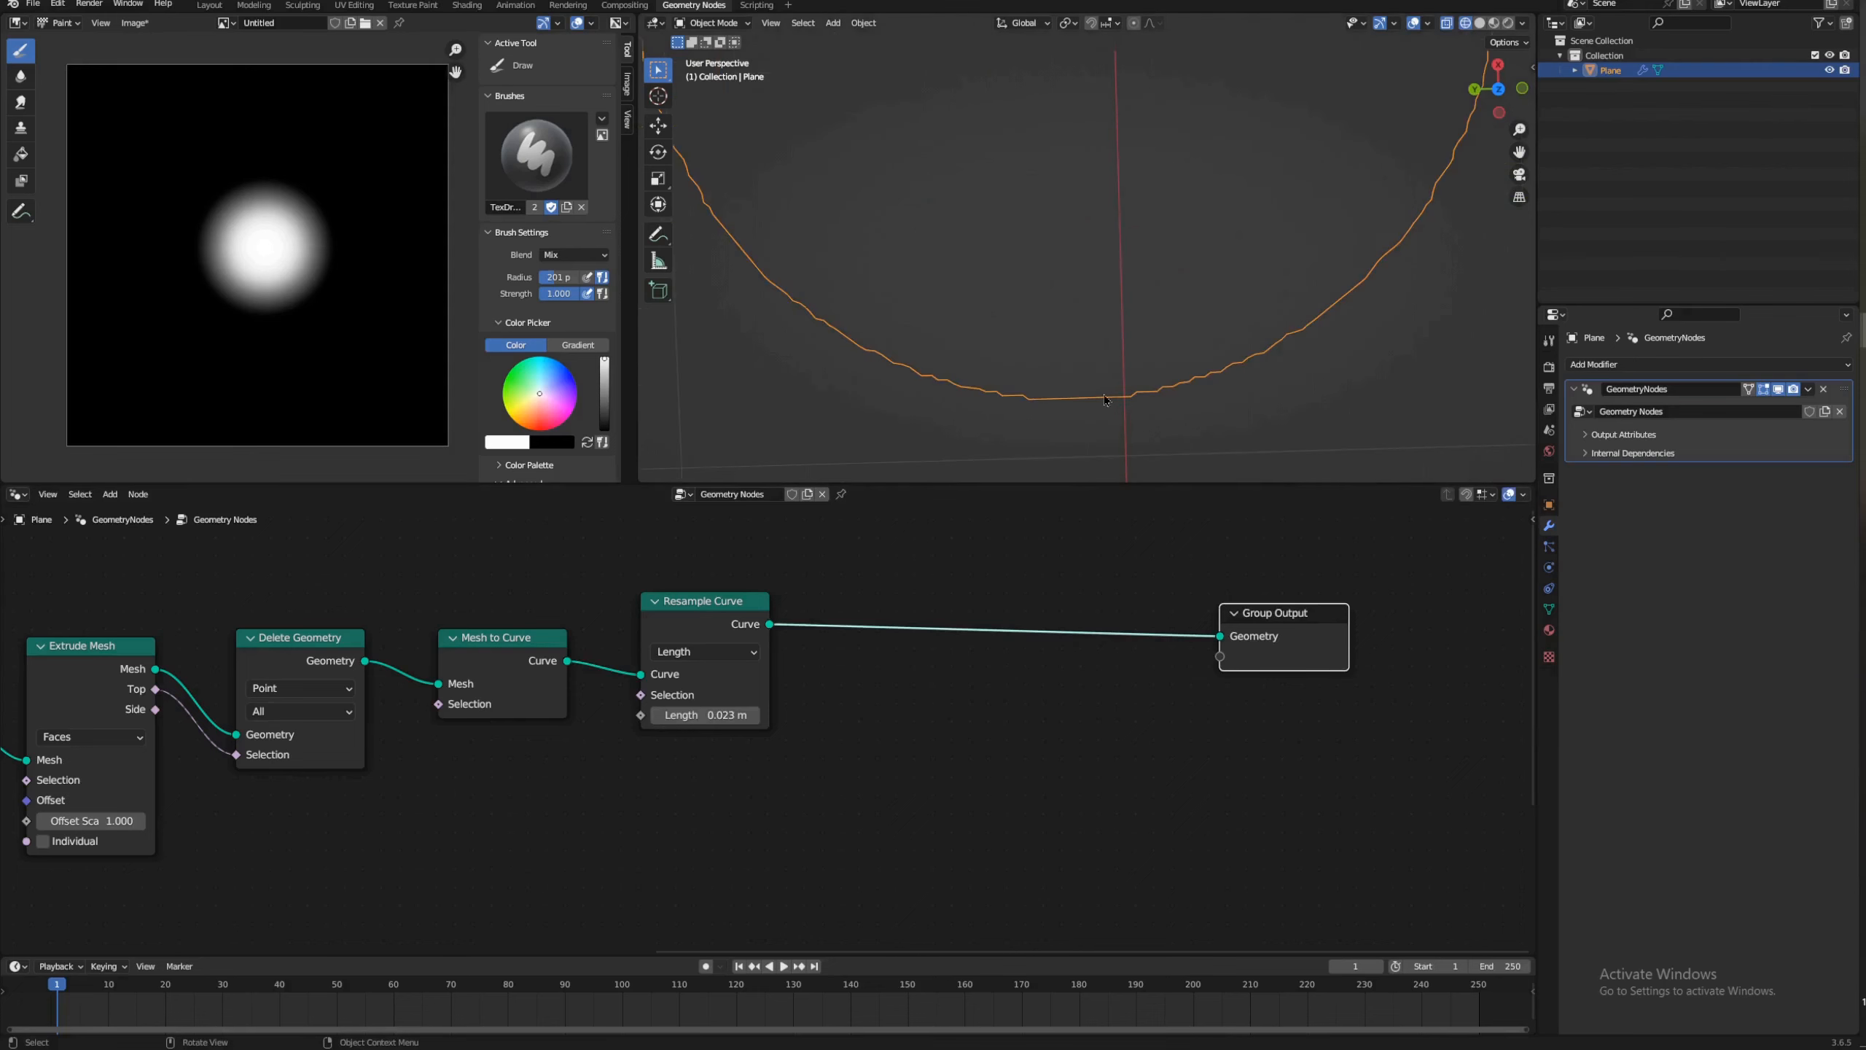
left_click(725, 716)
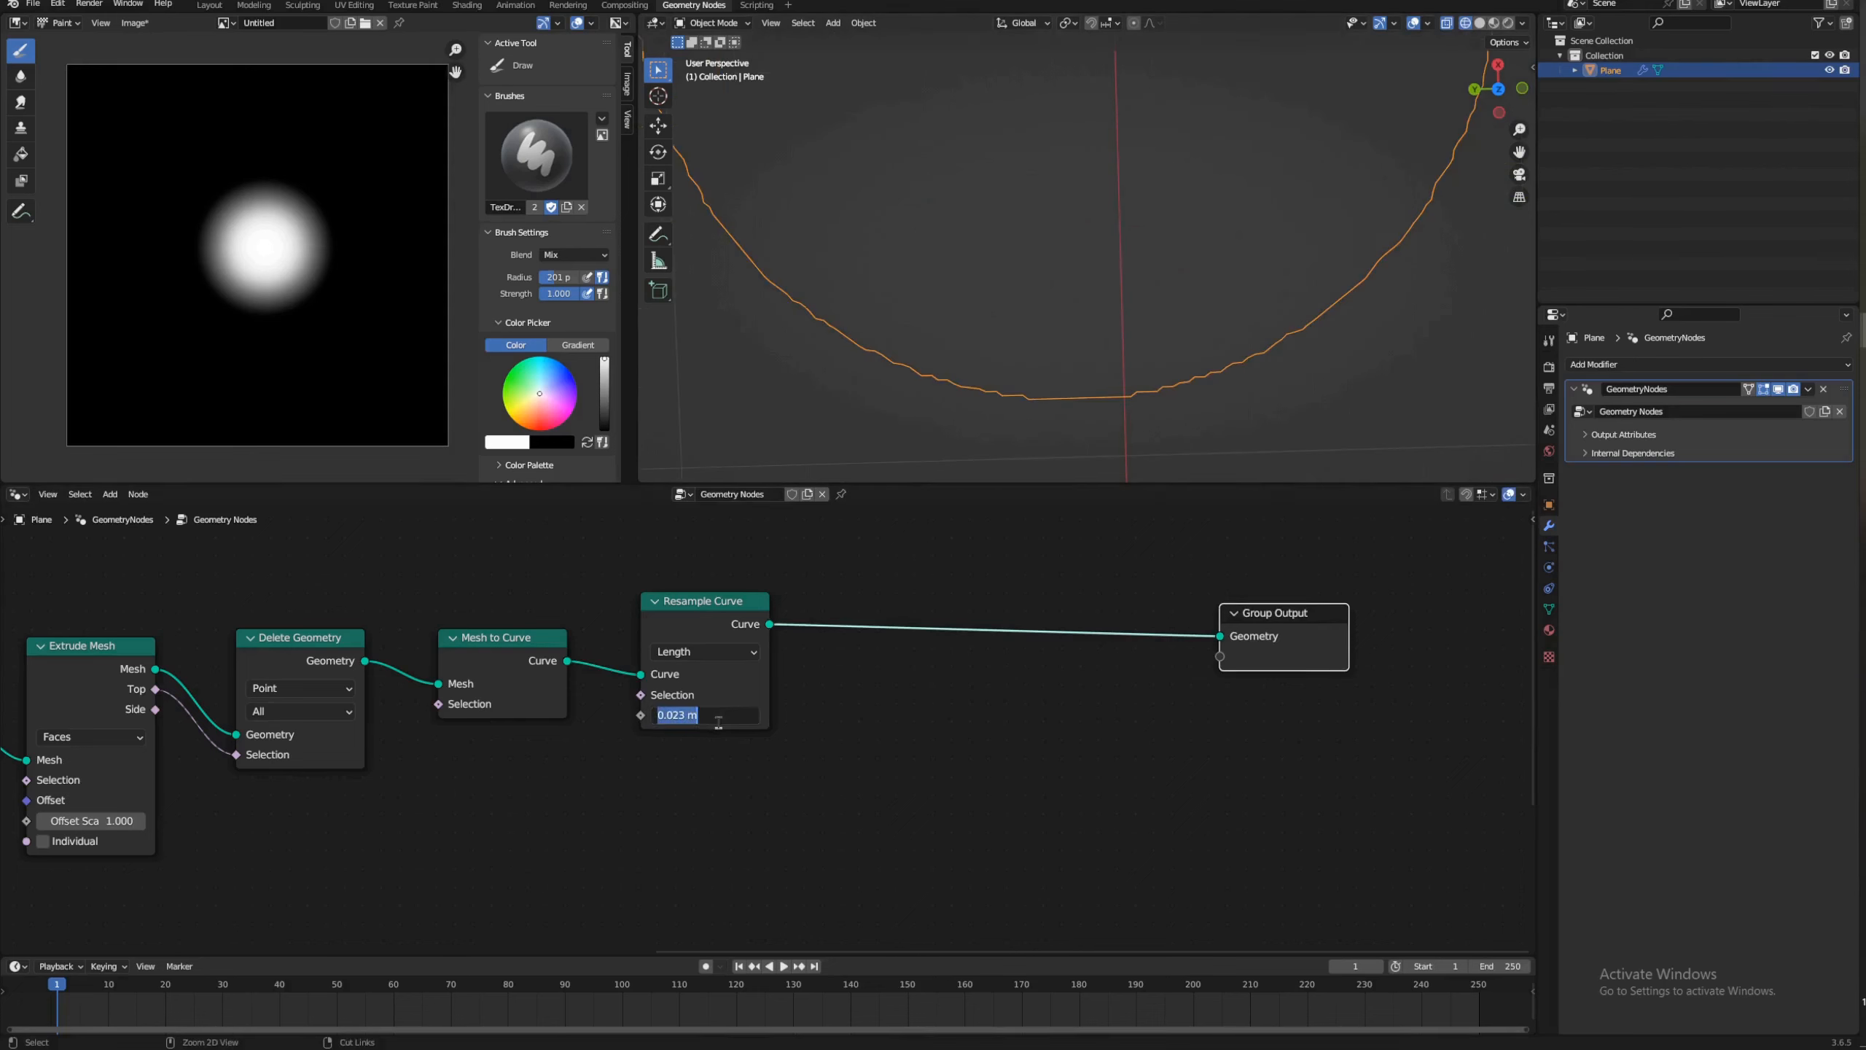
key("Return")
left_click_drag(725, 717, 779, 717, "shift")
scroll(1014, 242, "down", 4)
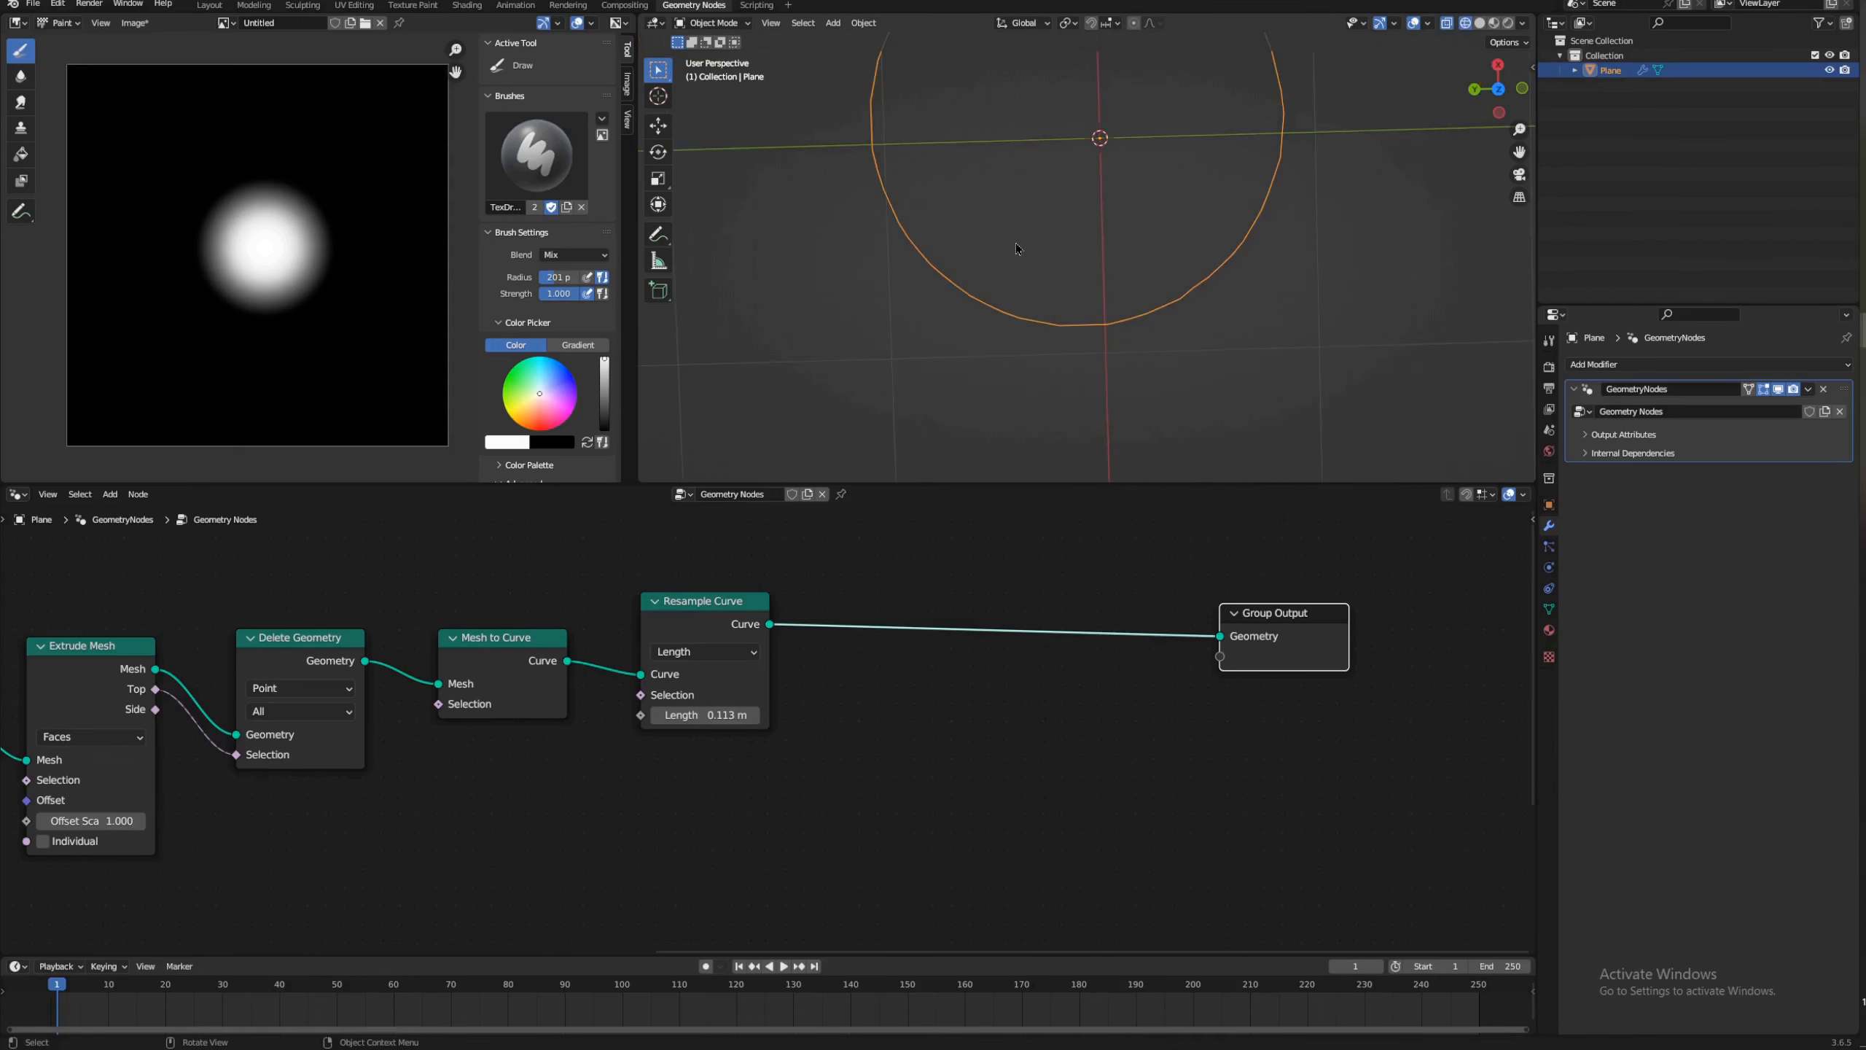
scroll(1014, 242, "down", 2)
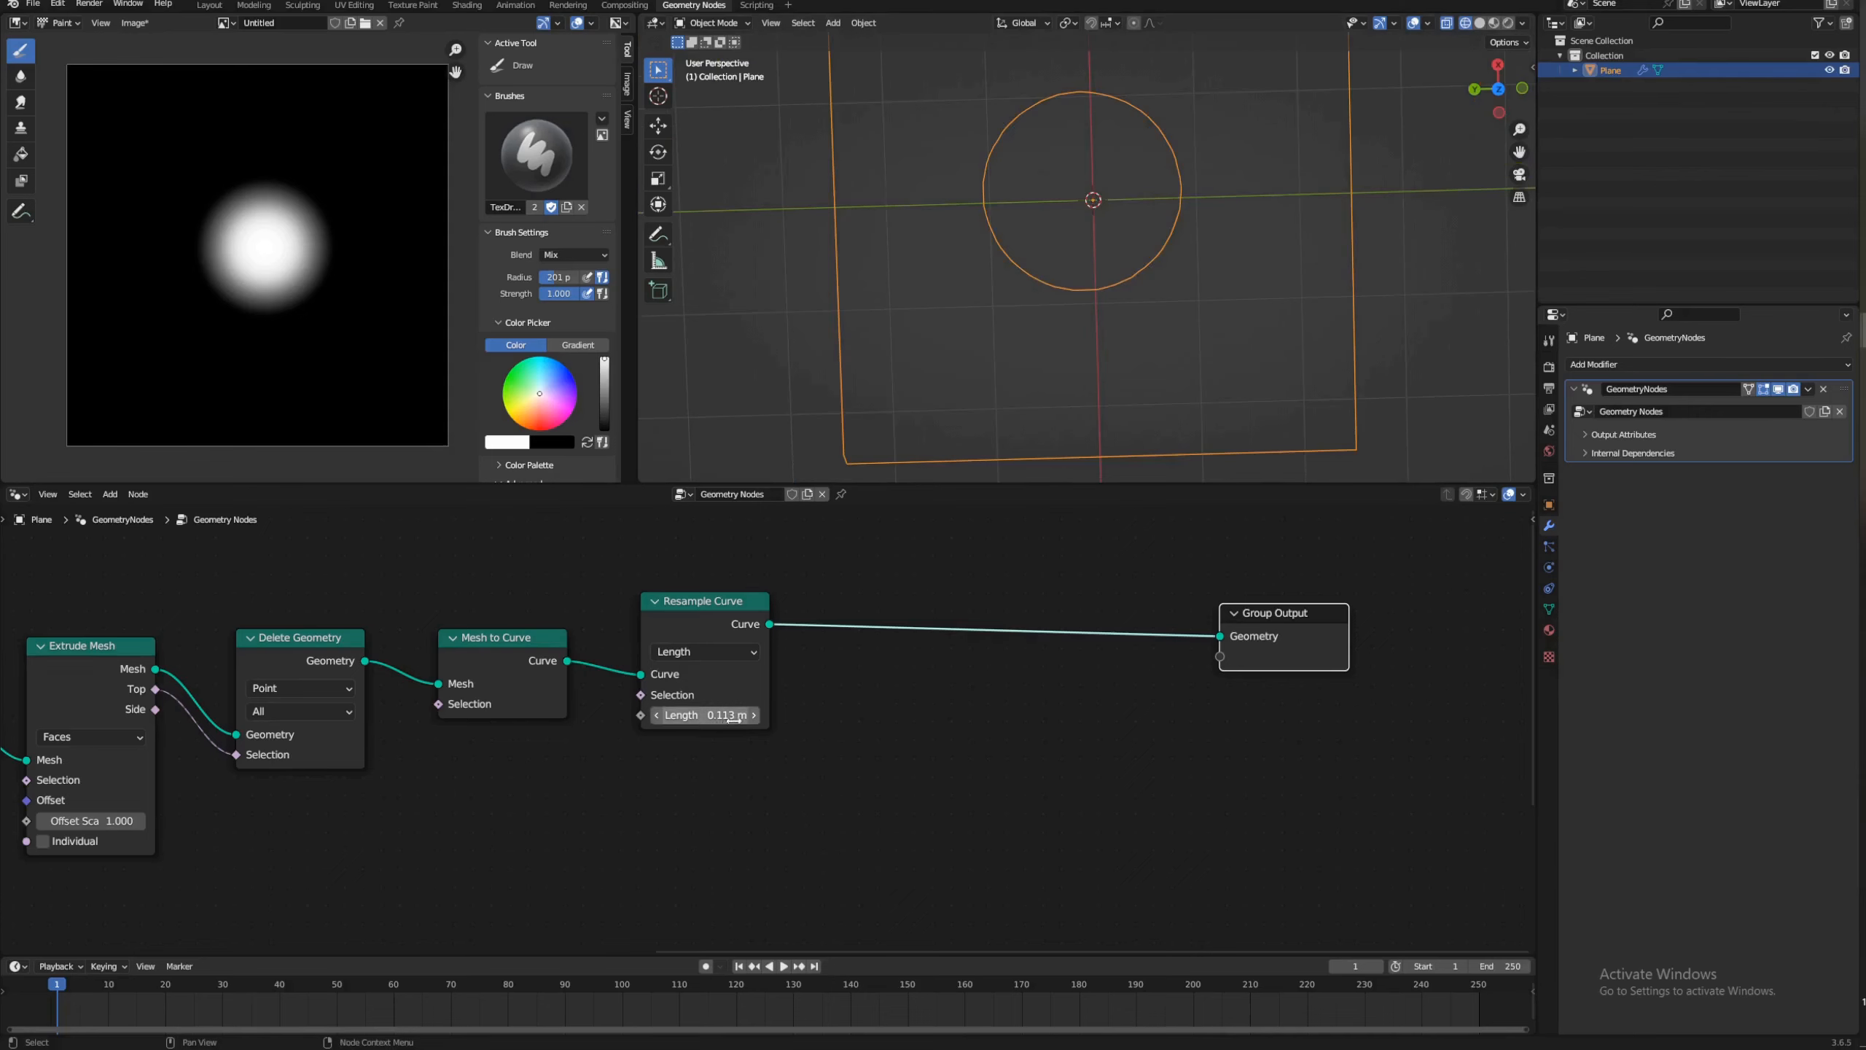
scroll(999, 412, "up", 8)
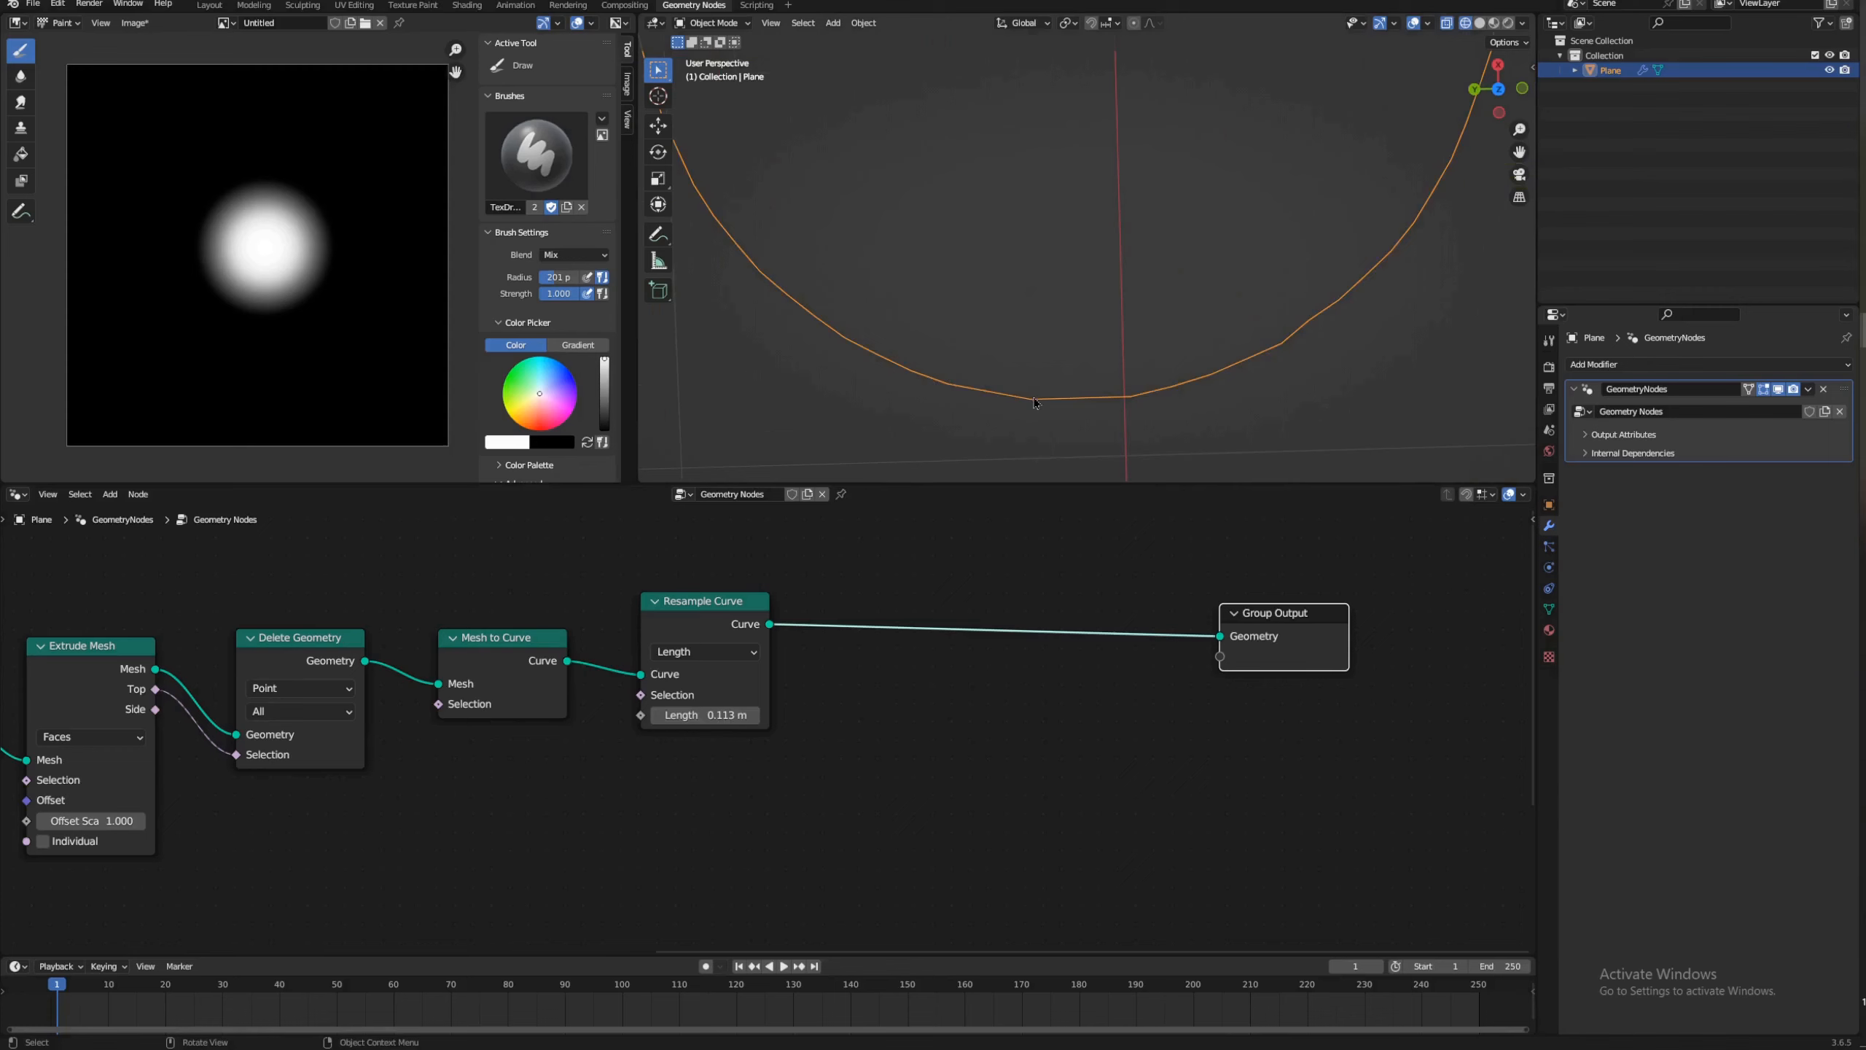
scroll(1121, 409, "down", 6)
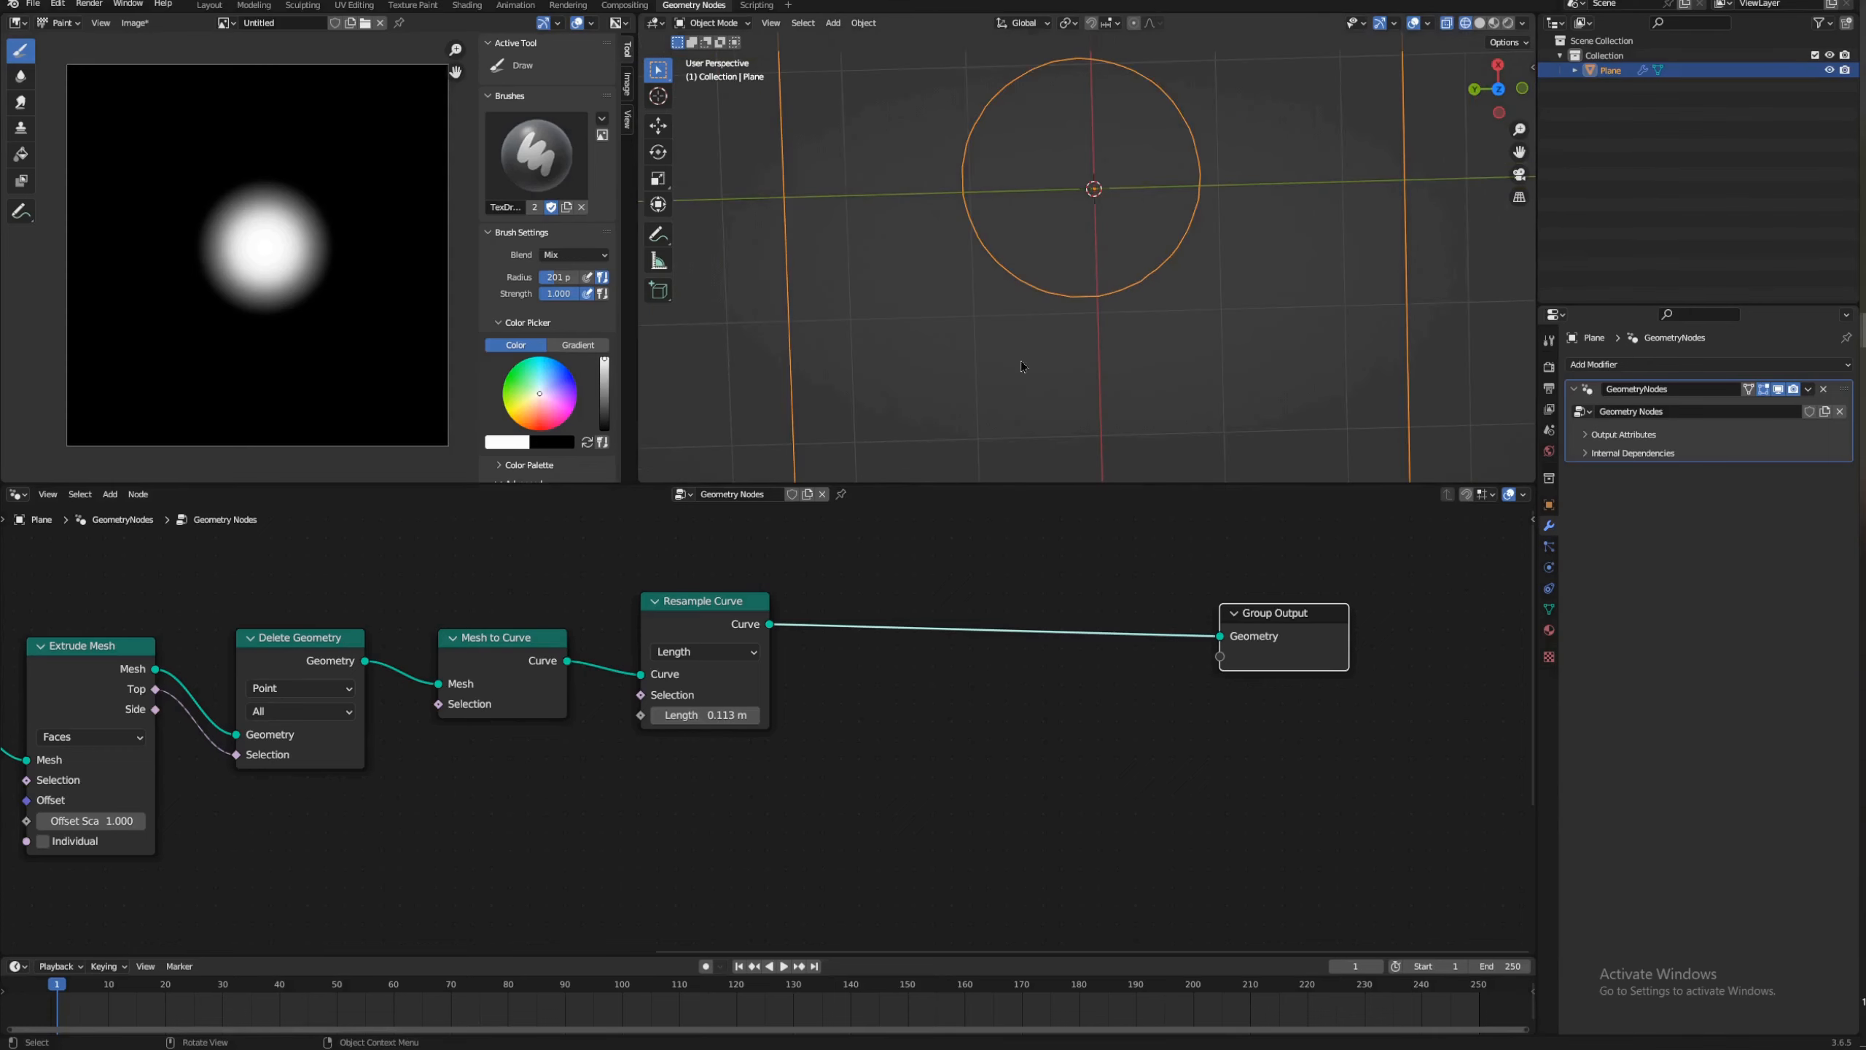
Step: Try Count mode on the Resample Curve node with a count of 25 and inspect the square outline's corners
left_click_drag(1519, 152, 1728, 474)
scroll(1028, 280, "up", 5)
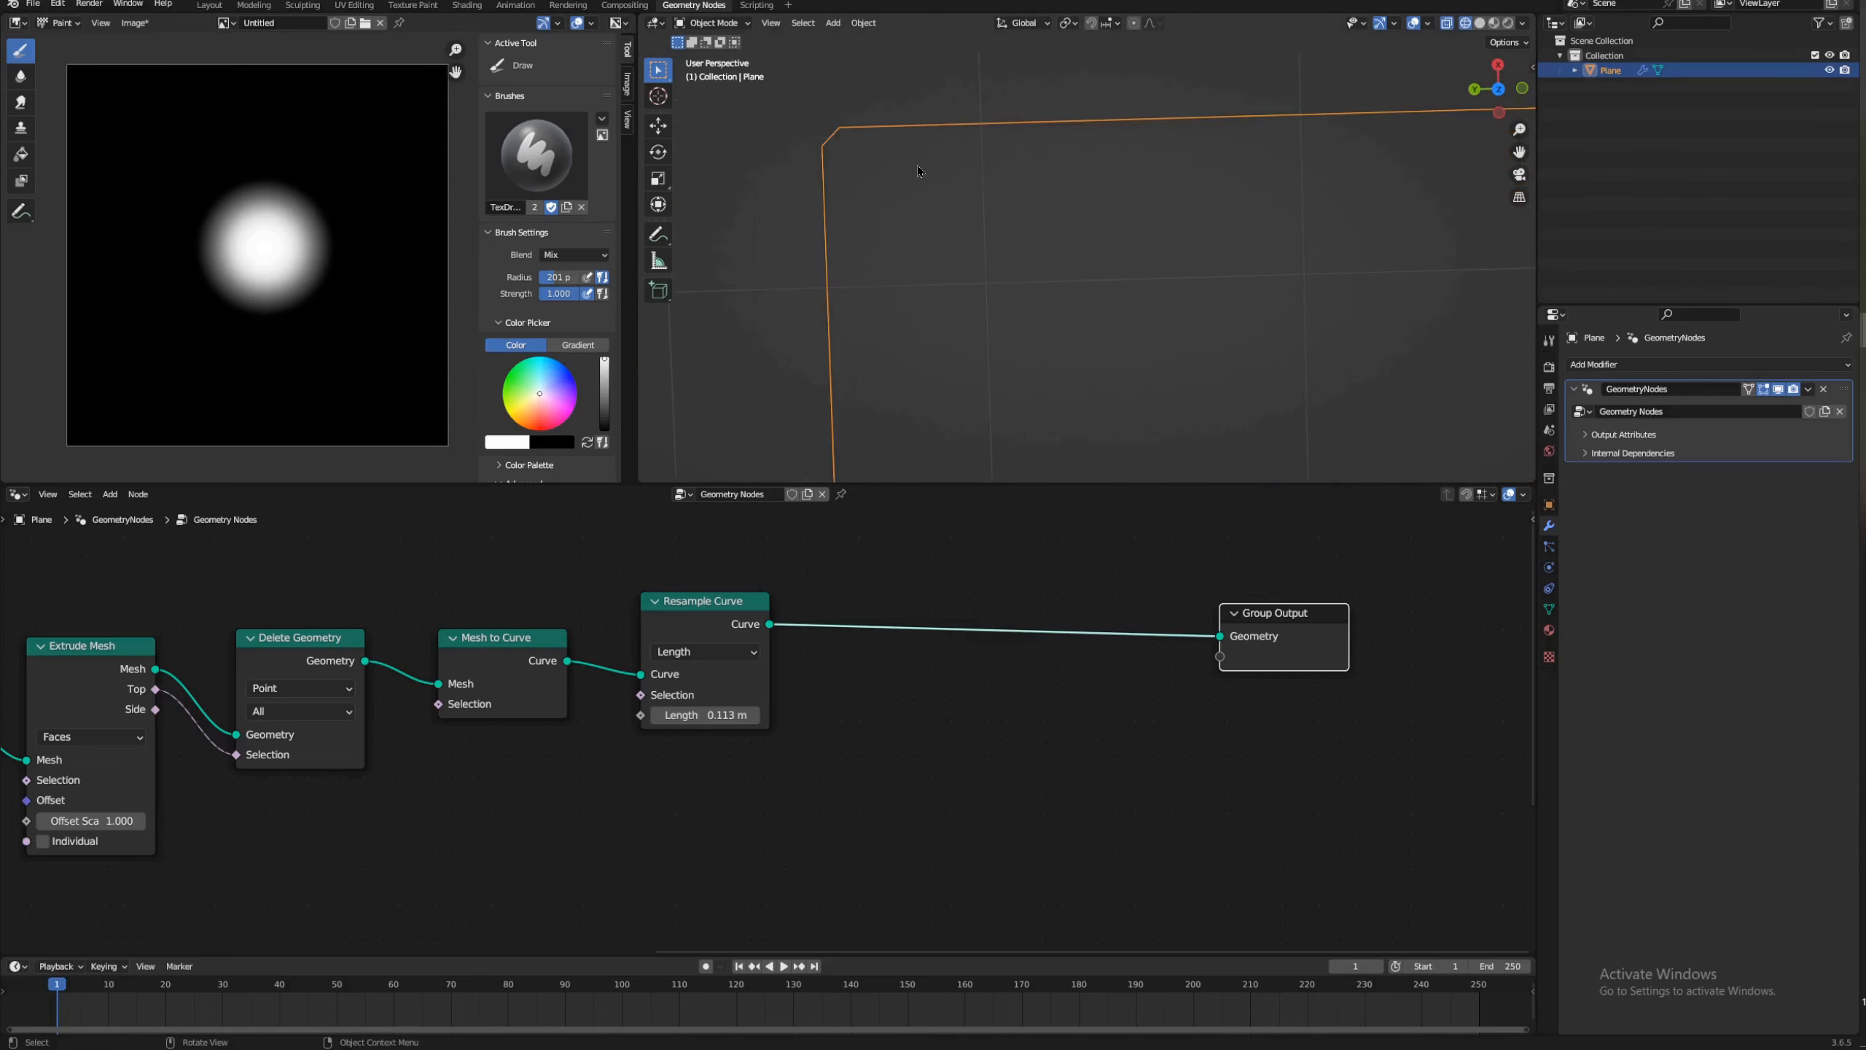
left_click(743, 651)
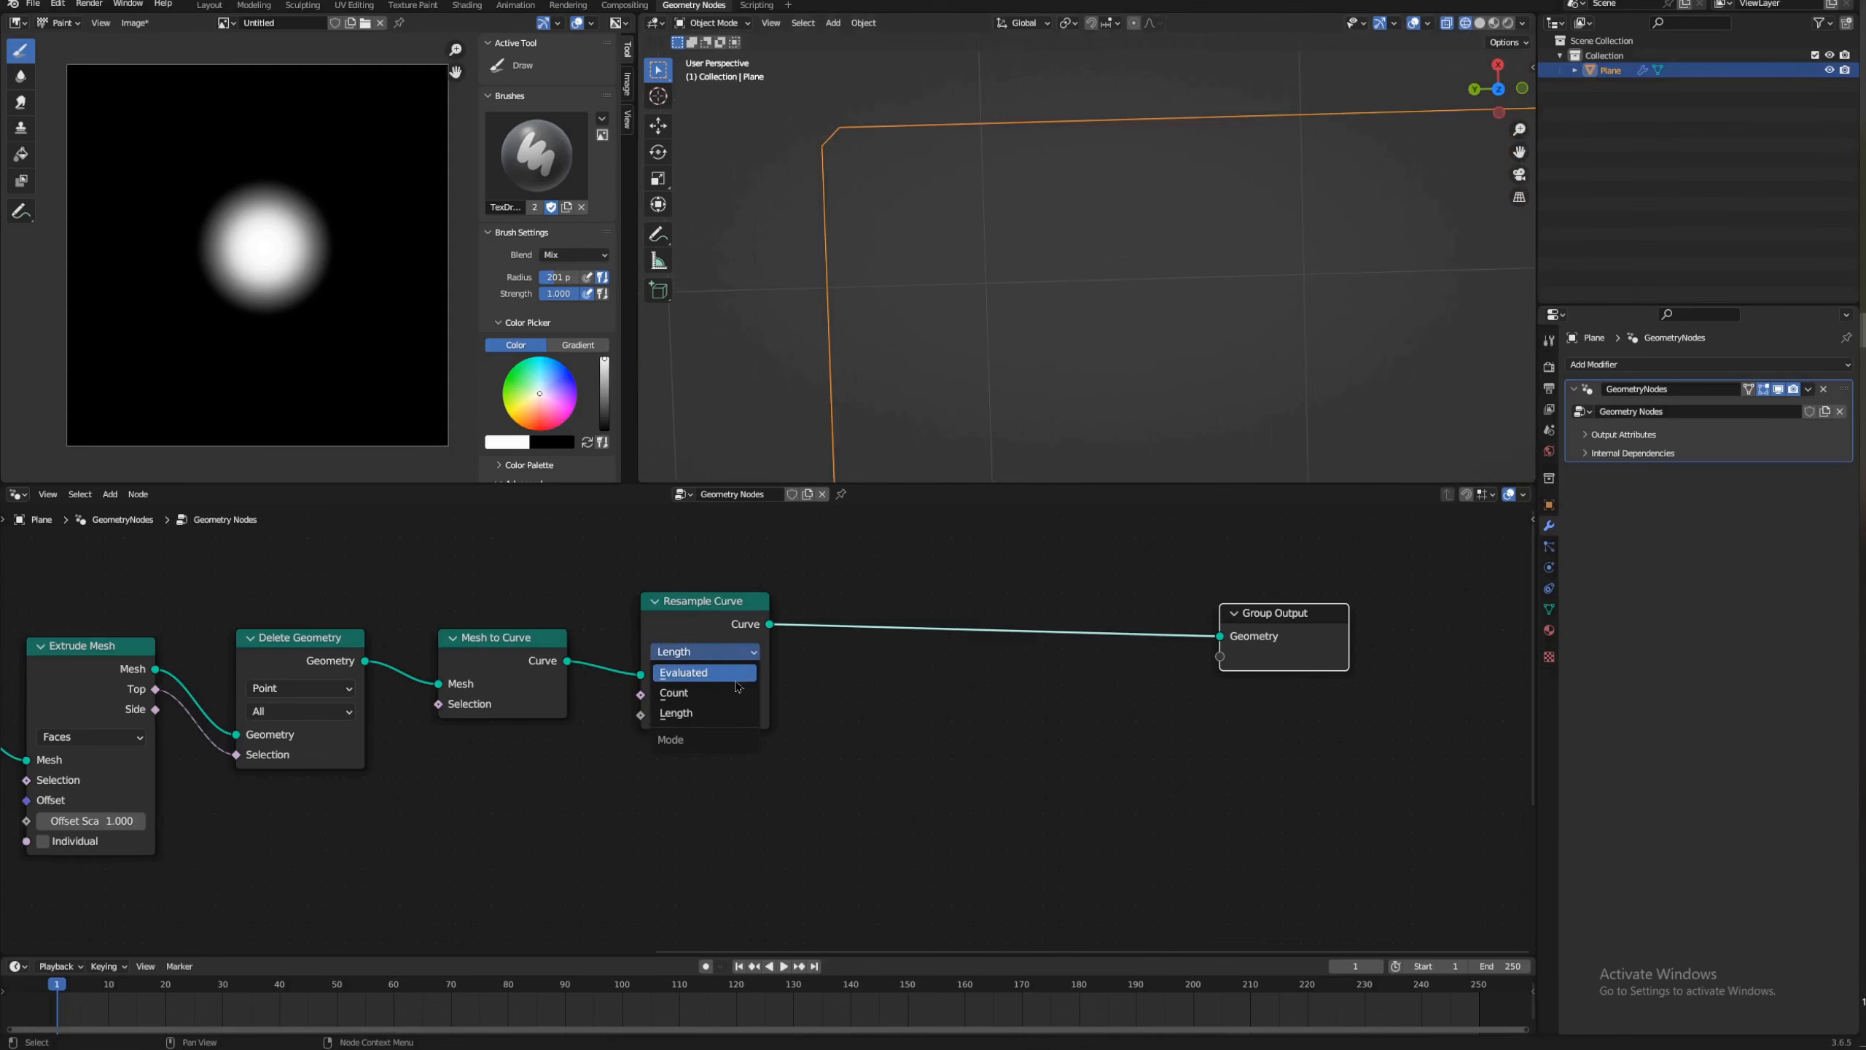
left_click(737, 699)
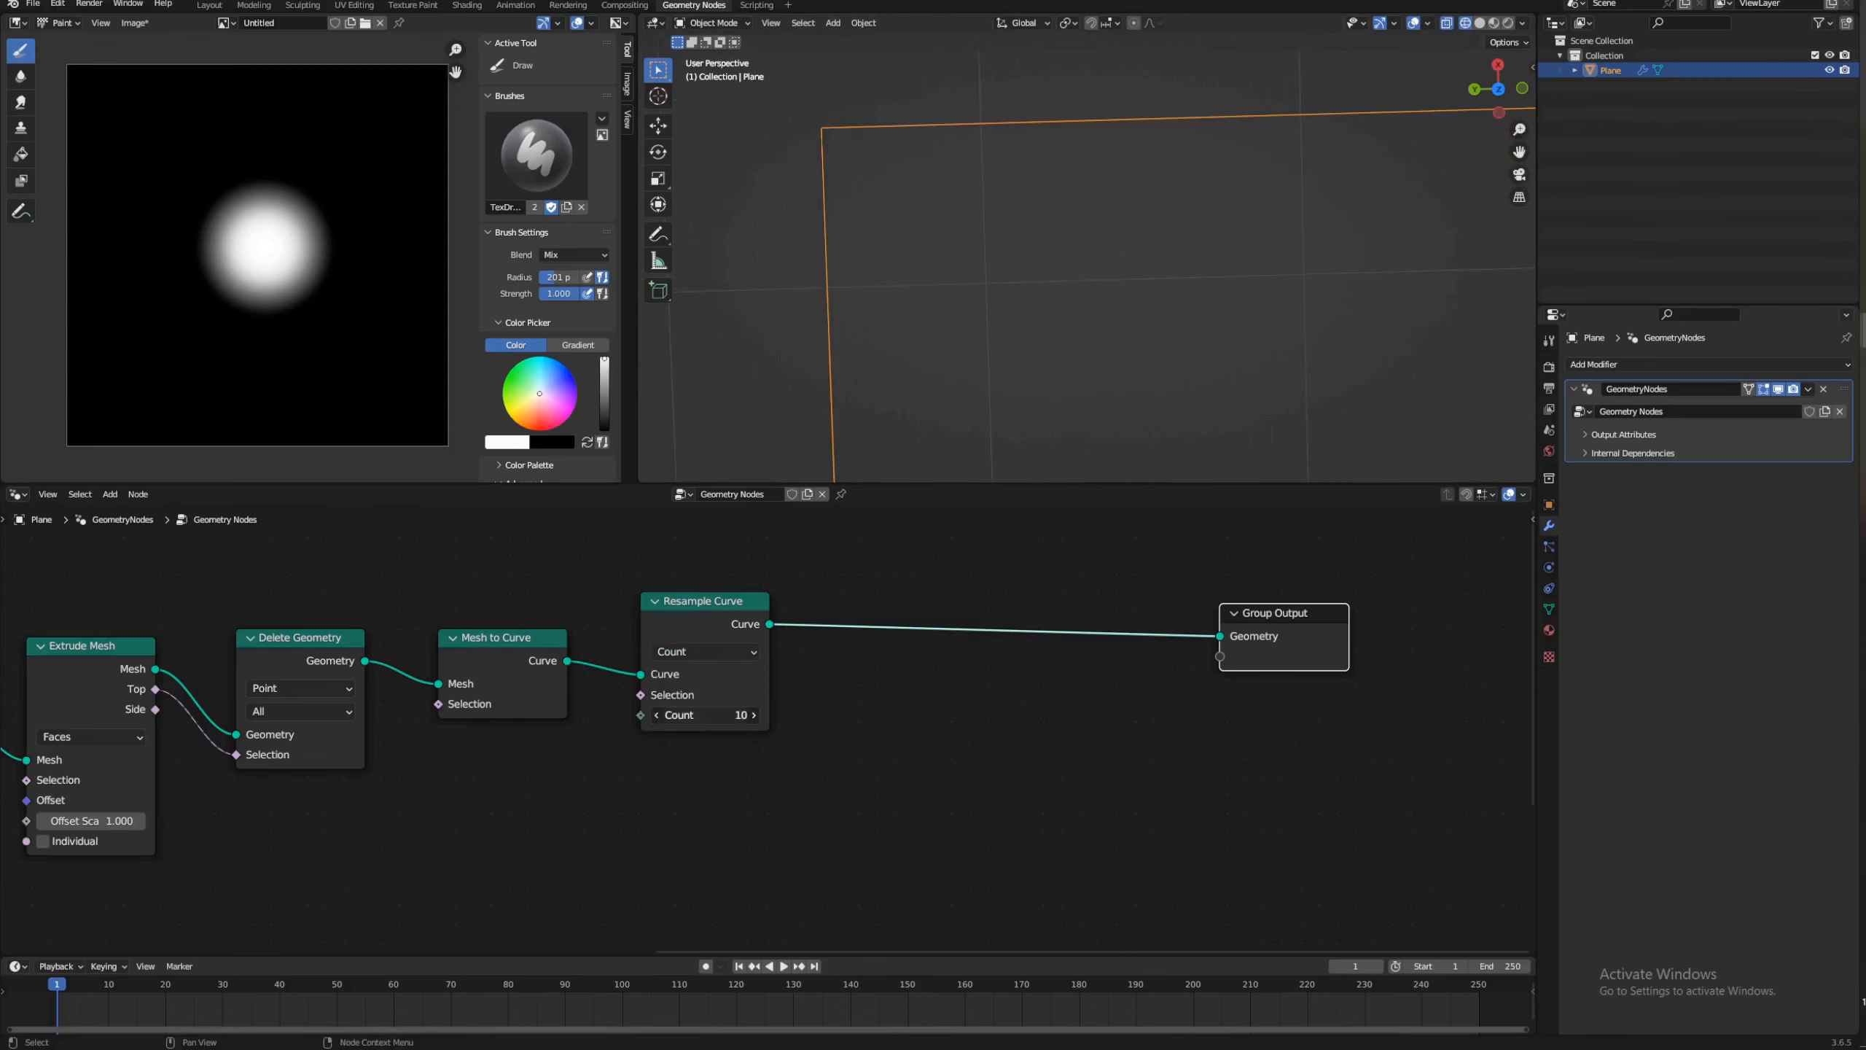
scroll(942, 213, "down", 5)
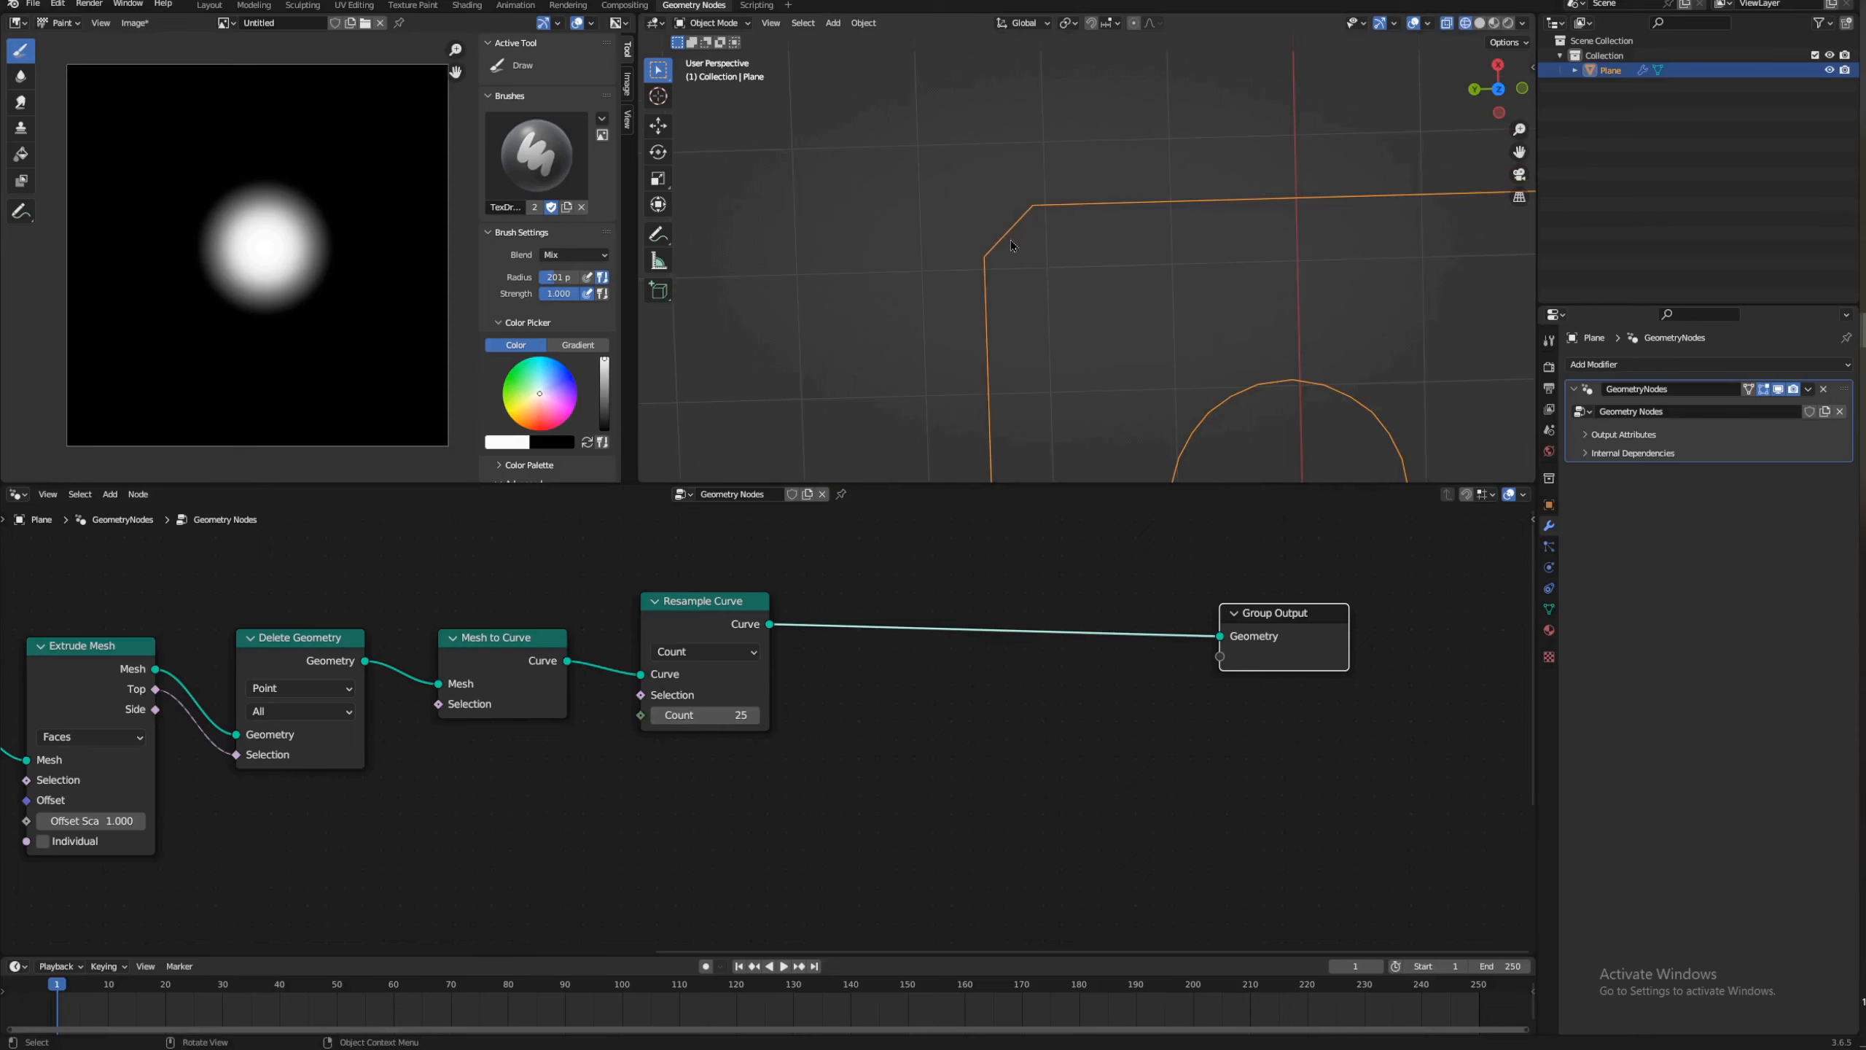
left_click_drag(1519, 152, 1225, 73)
scroll(1220, 395, "down", 3)
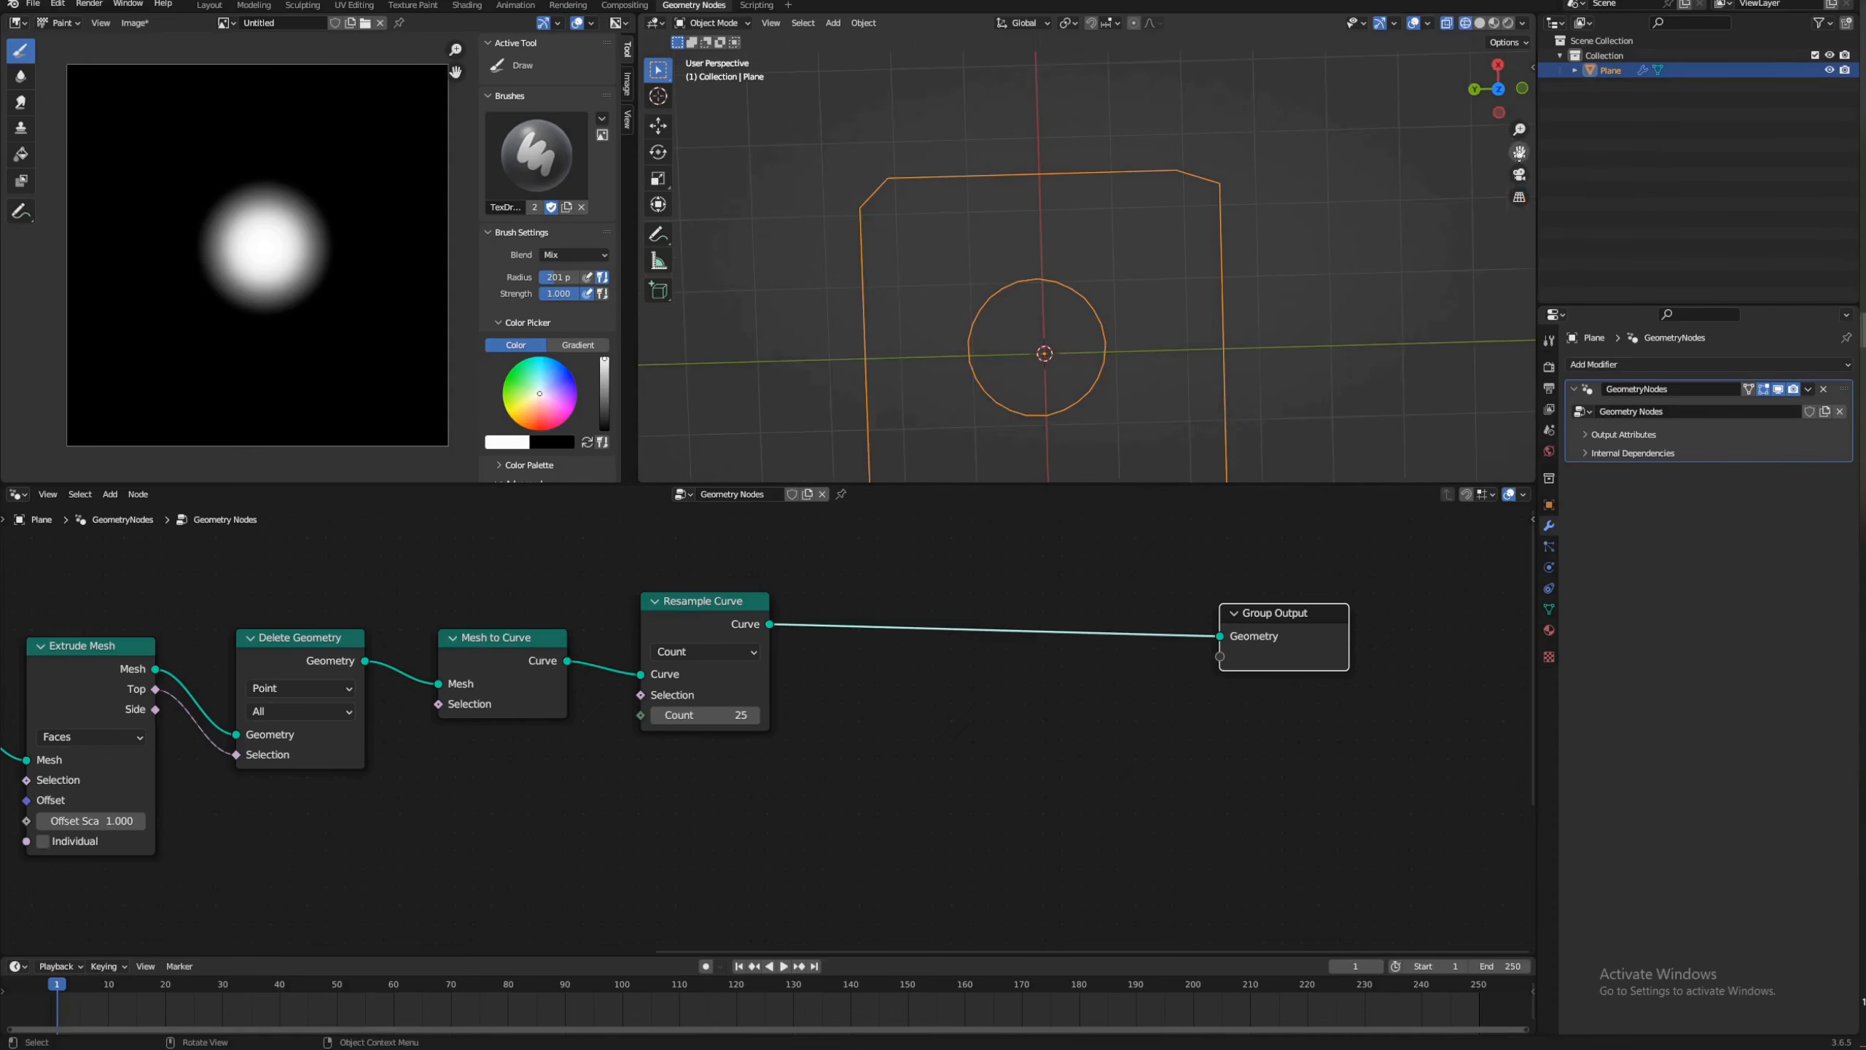
left_click_drag(1519, 129, 1523, 73)
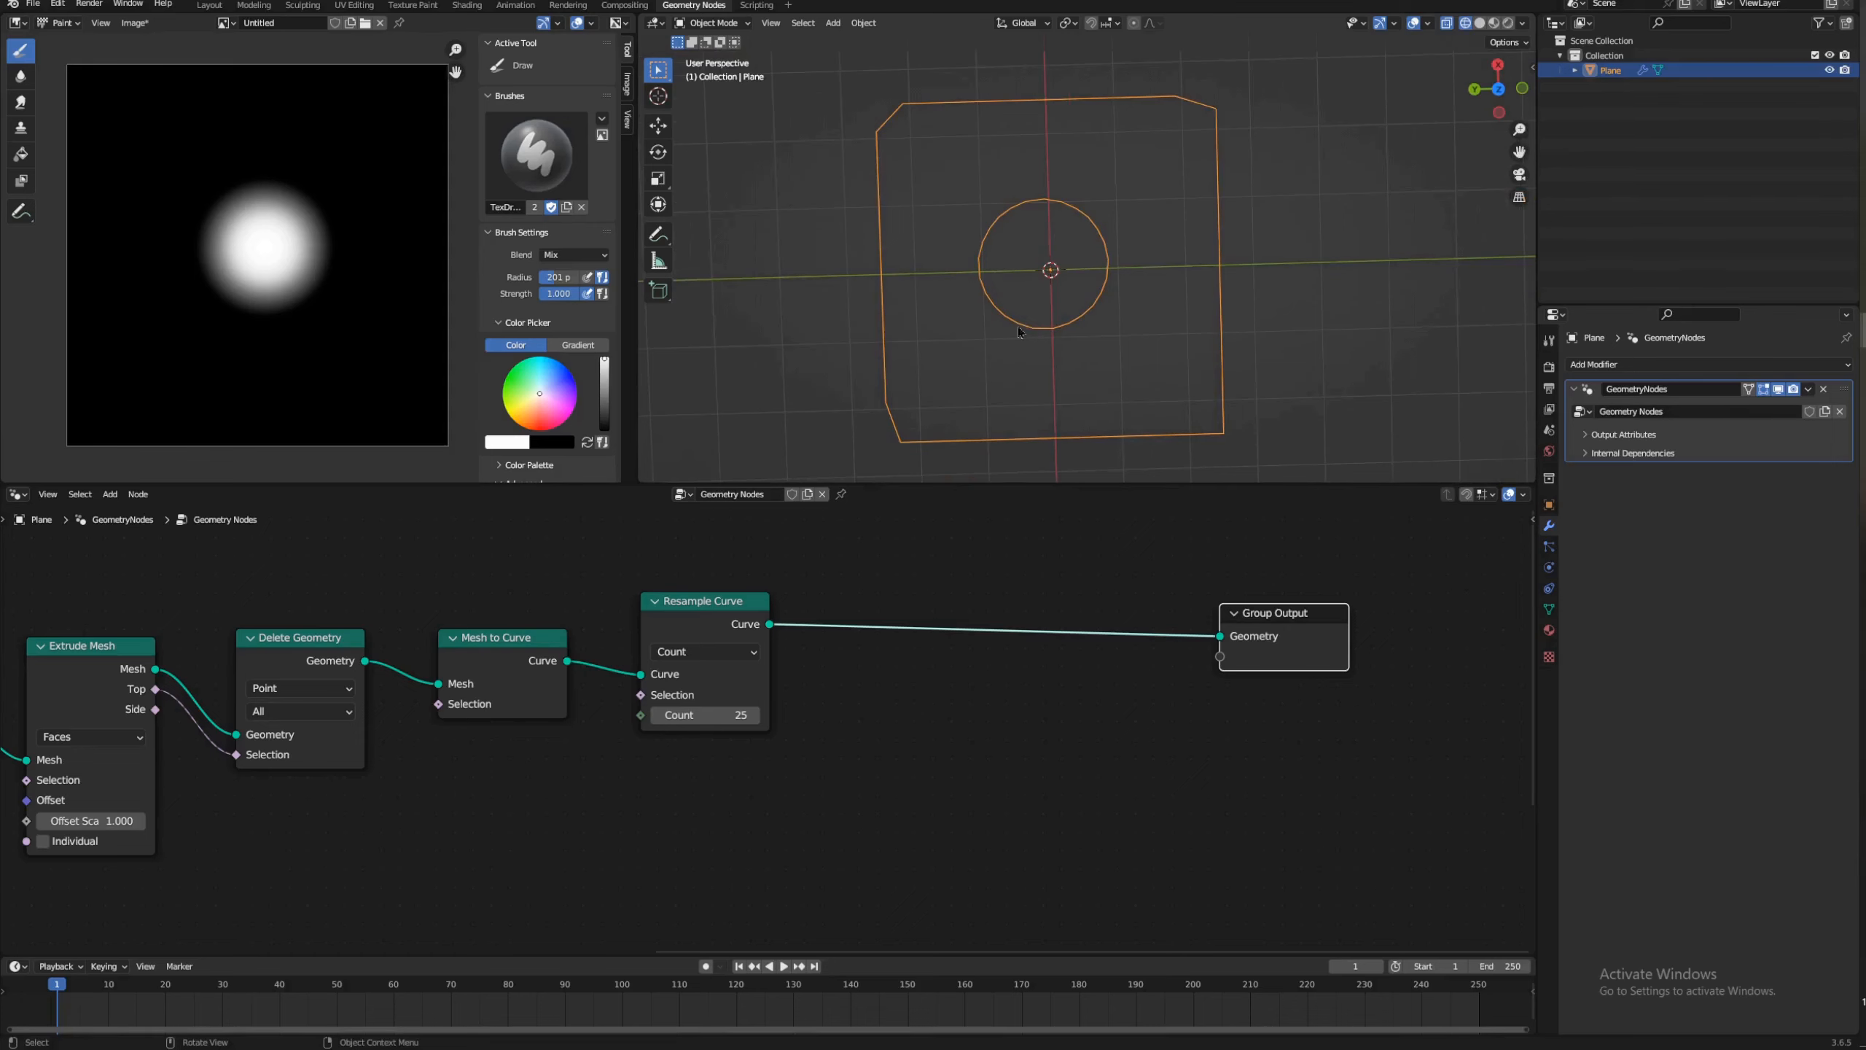
Step: Raise the resample count further, and set the Resample Curve node's mode back to Length
left_click_drag(704, 714, 744, 715)
left_click(742, 652)
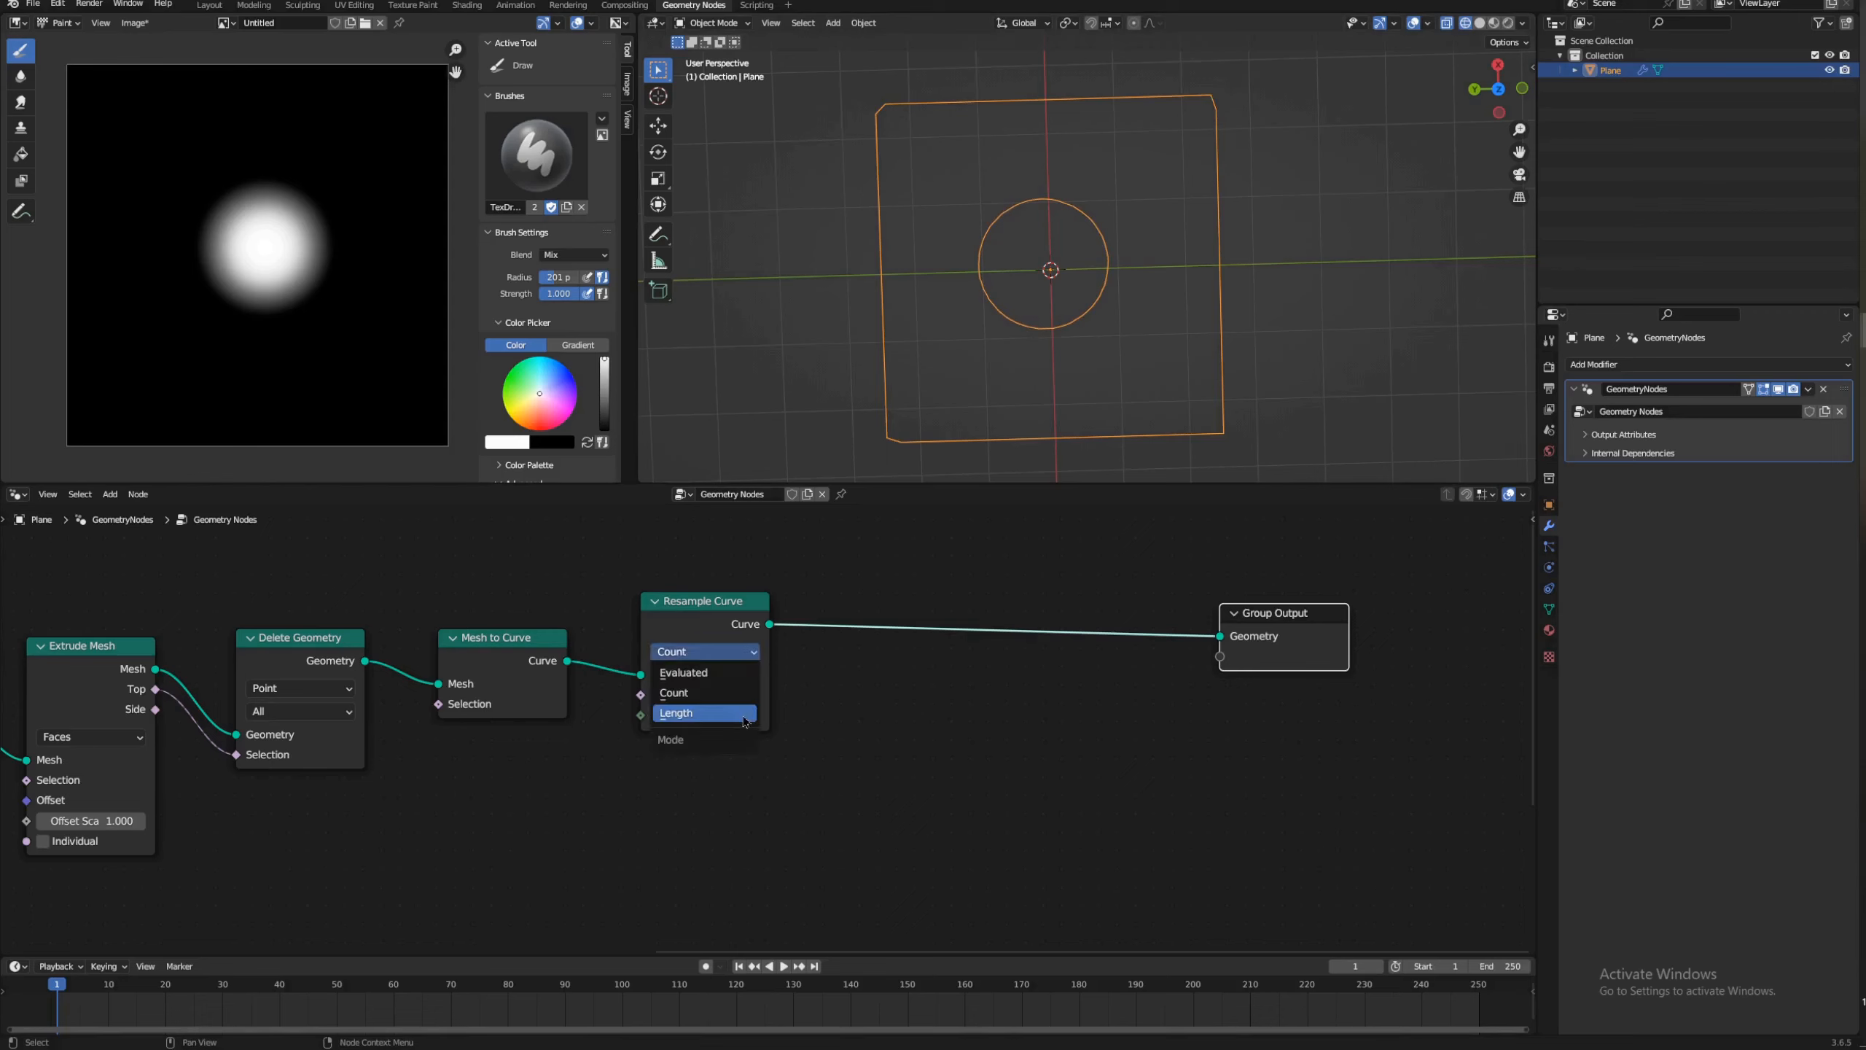
left_click(716, 710)
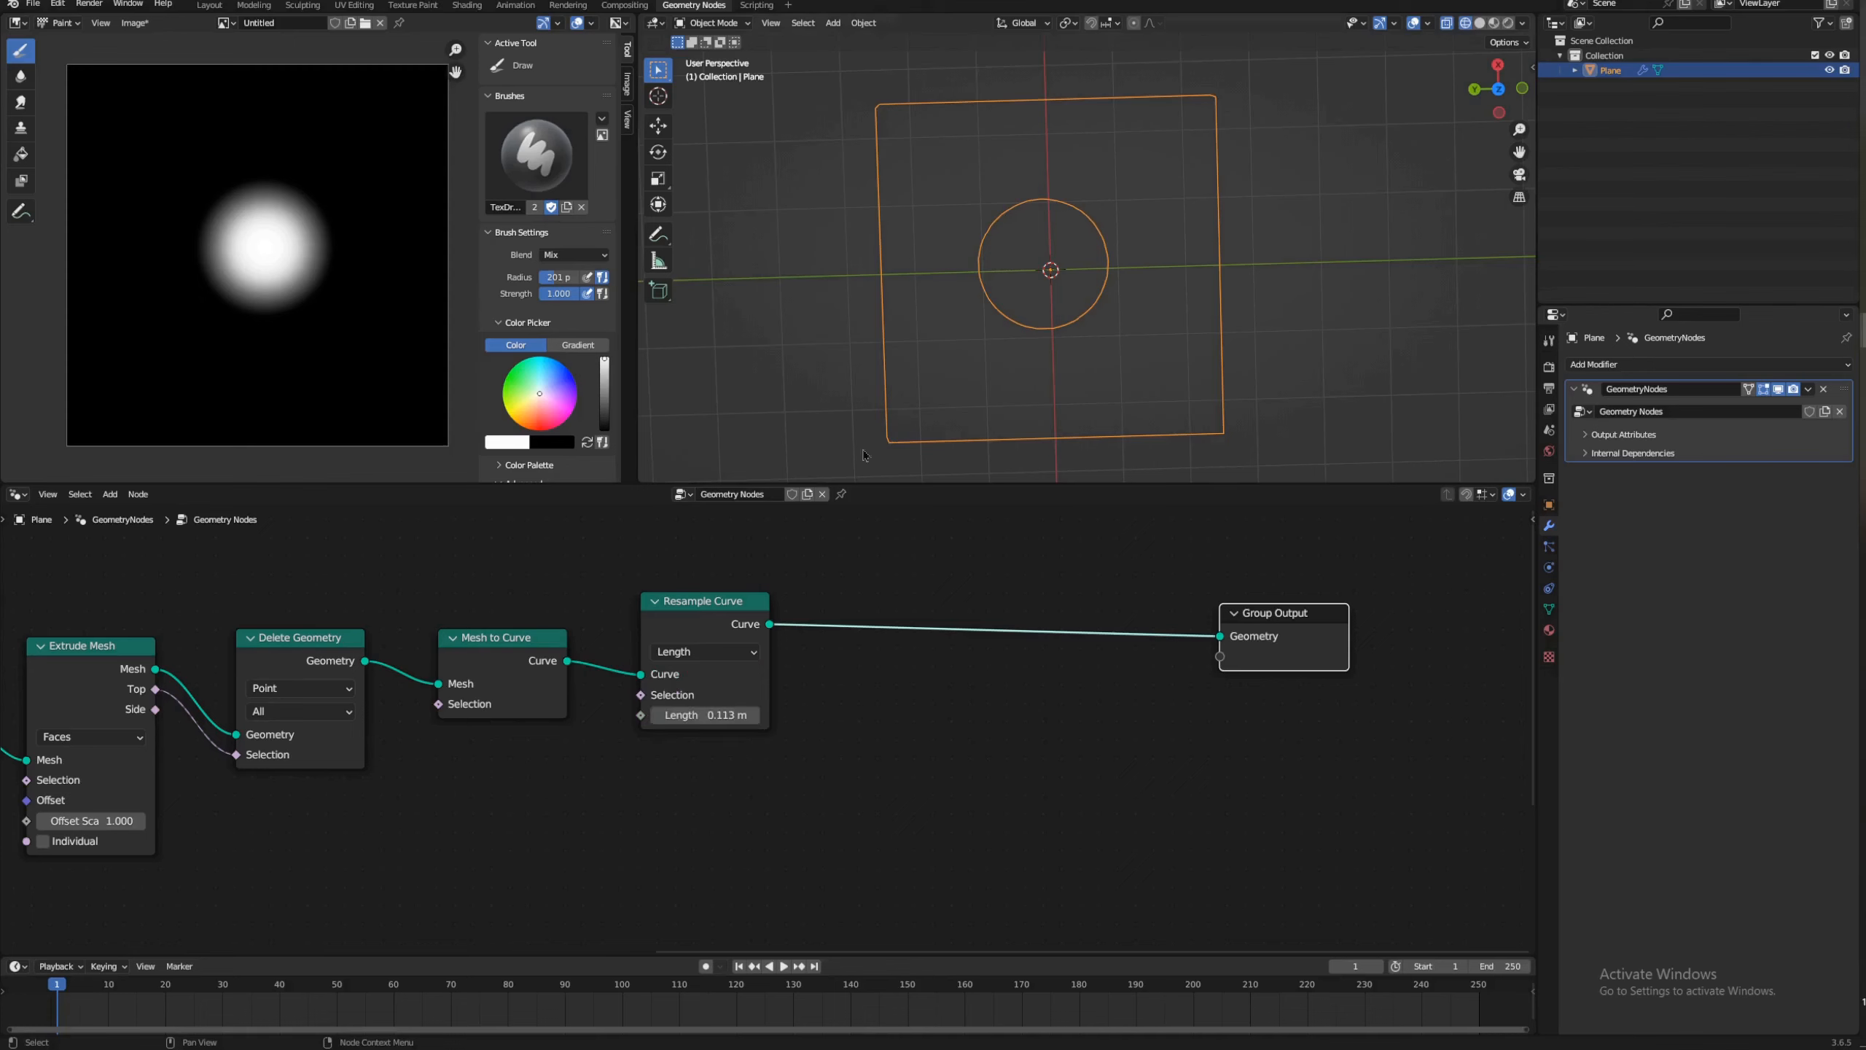
Step: Increase the Resample Curve length to 0.493 m and check both outlines
scroll(1017, 320, "up", 5)
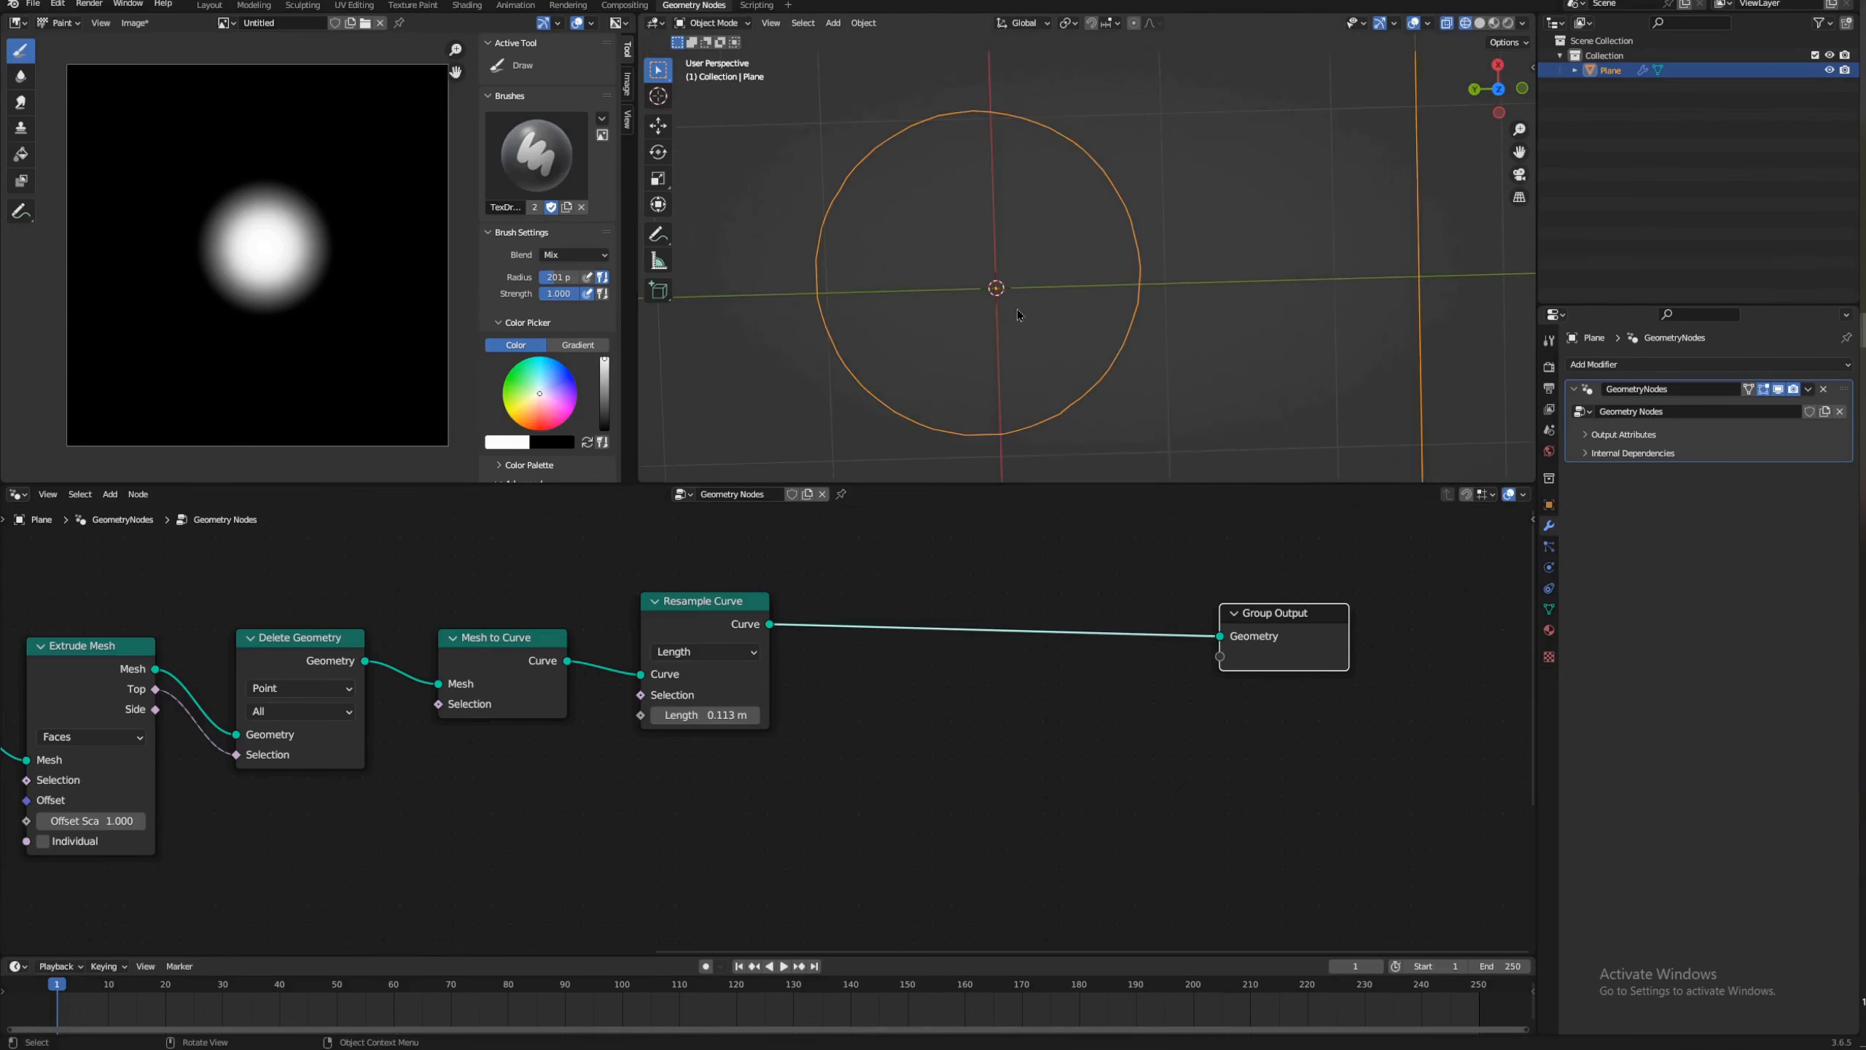
left_click(712, 714)
left_click(819, 738)
left_click_drag(717, 718, 985, 718, "shift")
scroll(1305, 233, "down", 4)
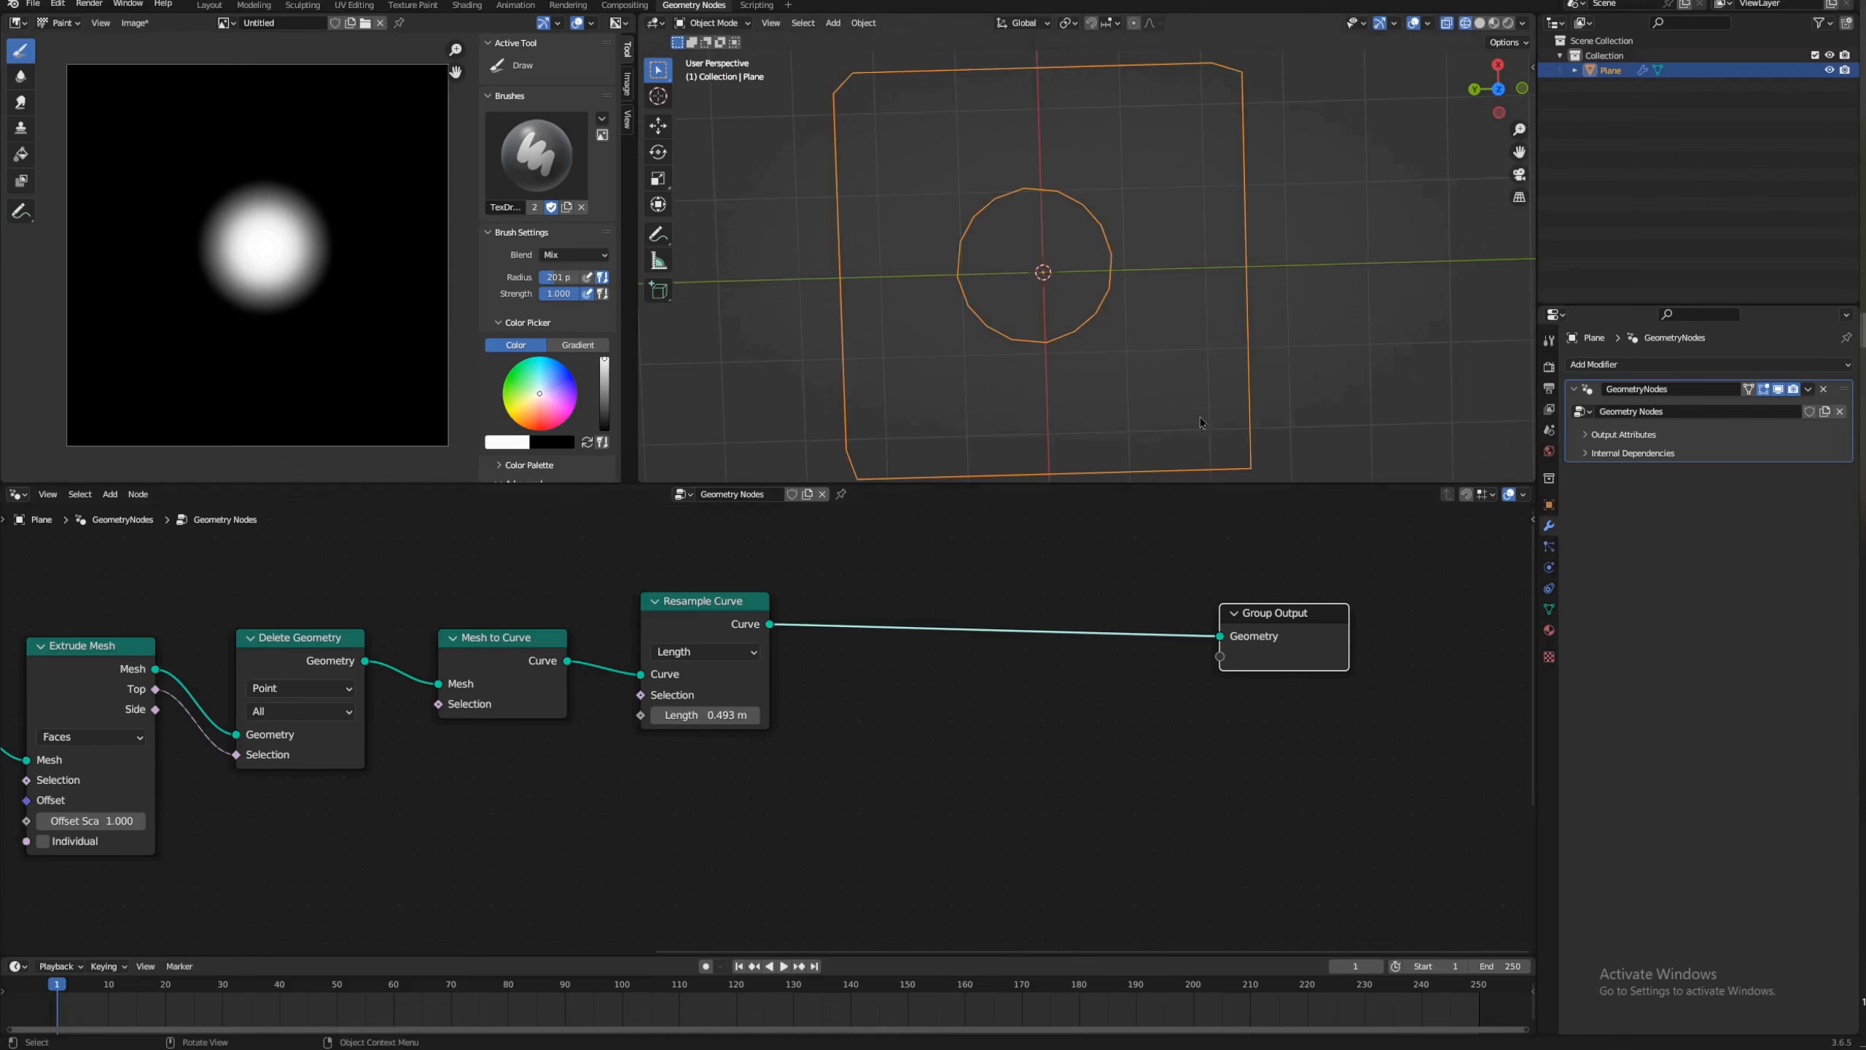
Step: Insert a Set Spline Type node between Resample Curve and Group Output and set its type to NURBS
key("shift+a")
mouse_move(835, 718)
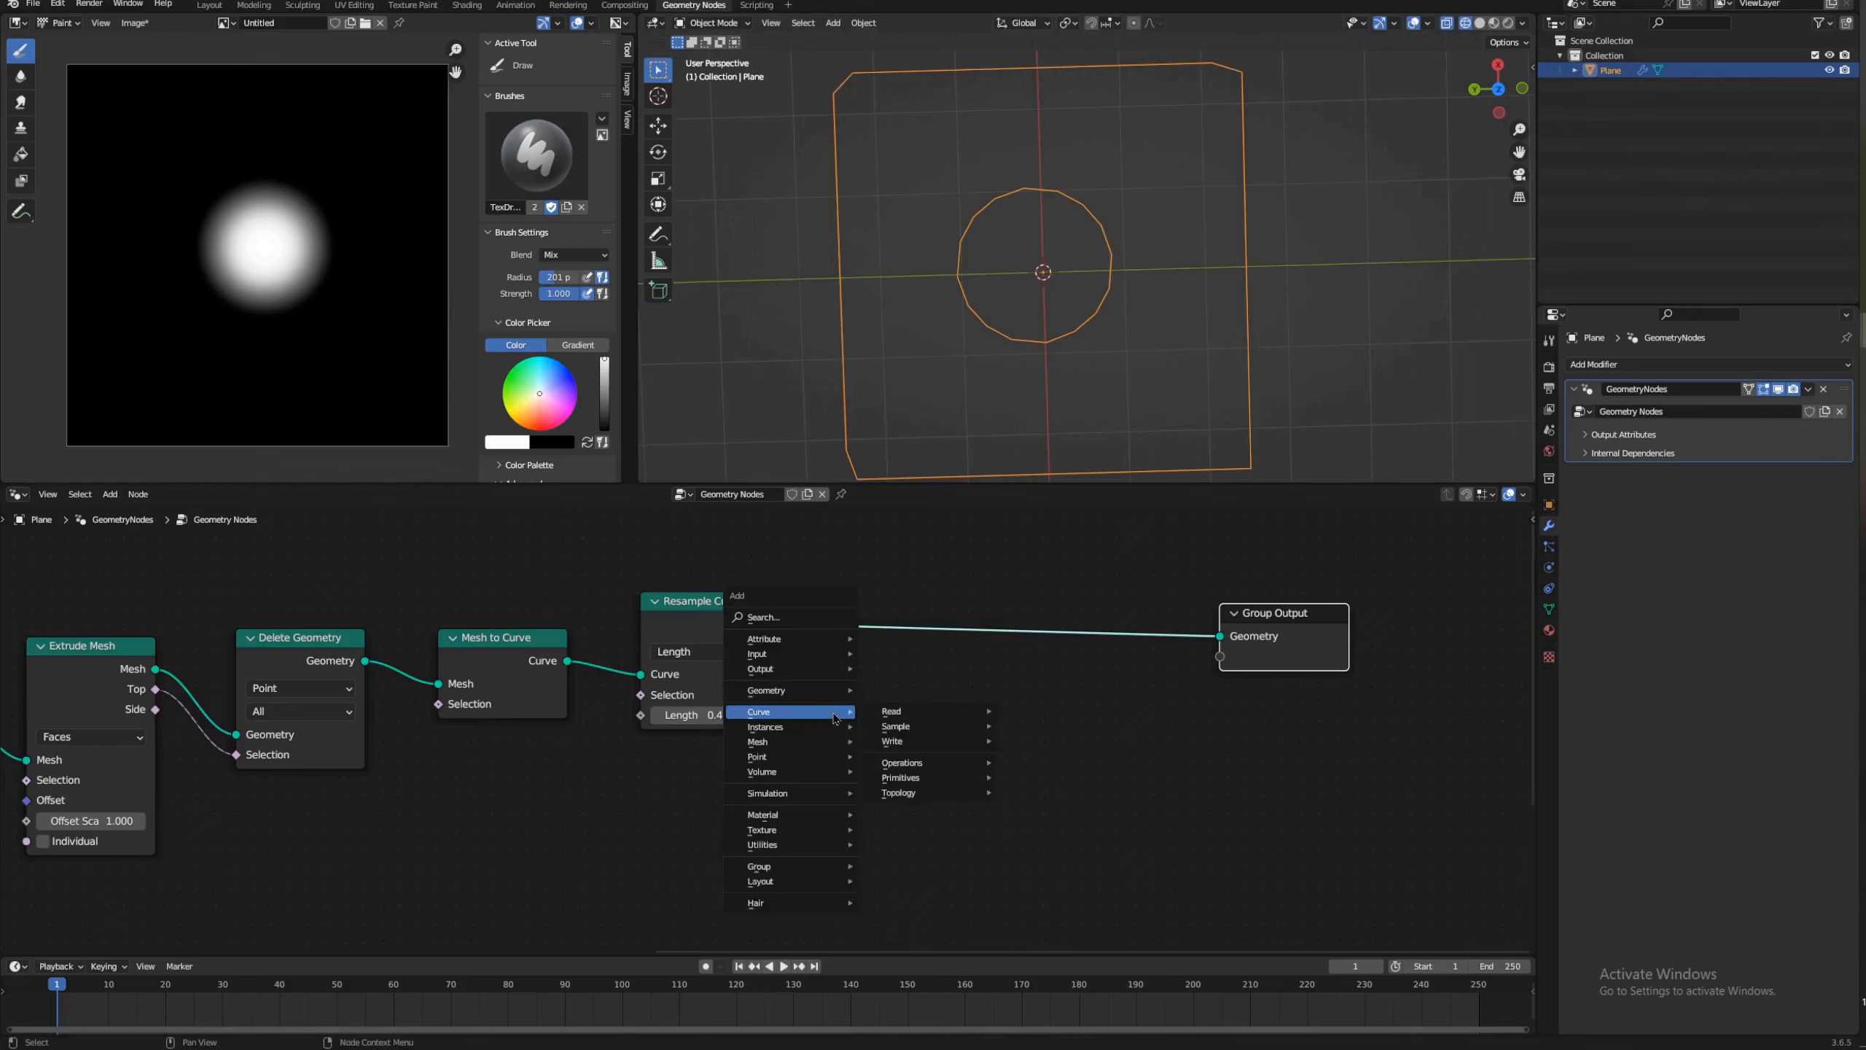
mouse_move(955, 740)
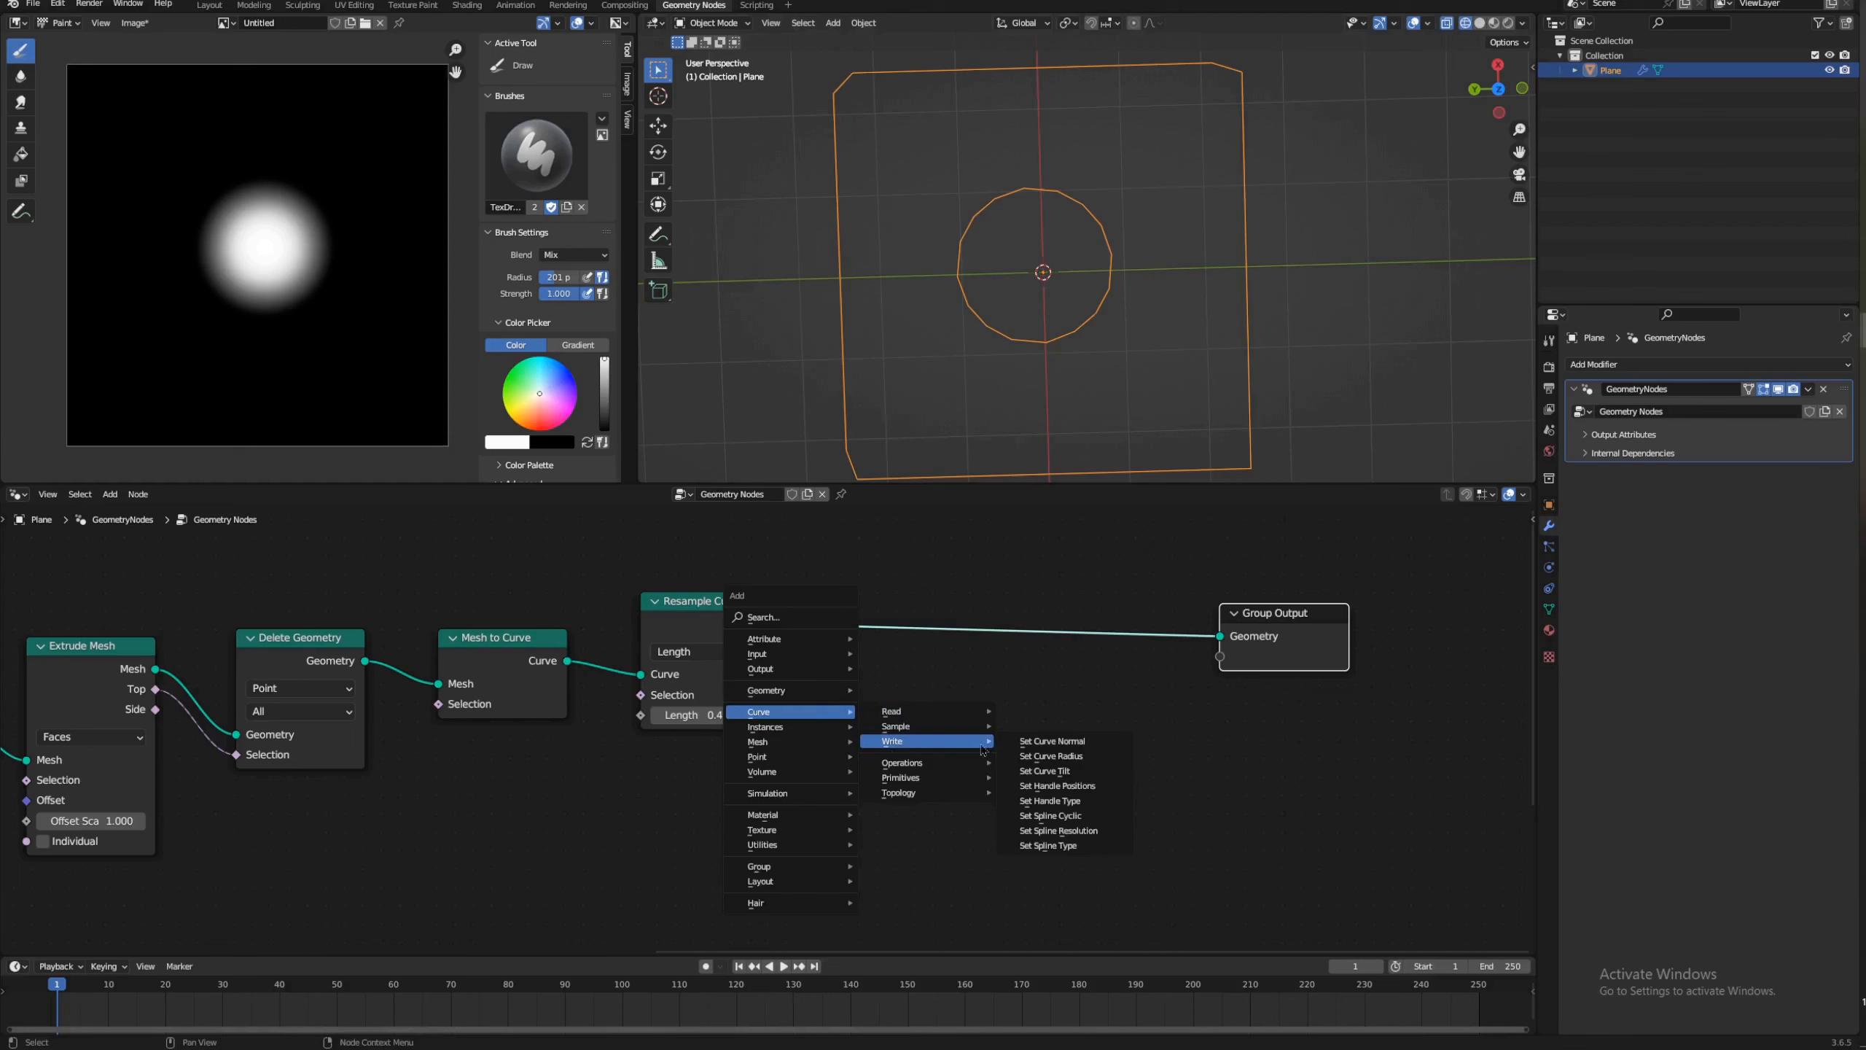
left_click(1077, 848)
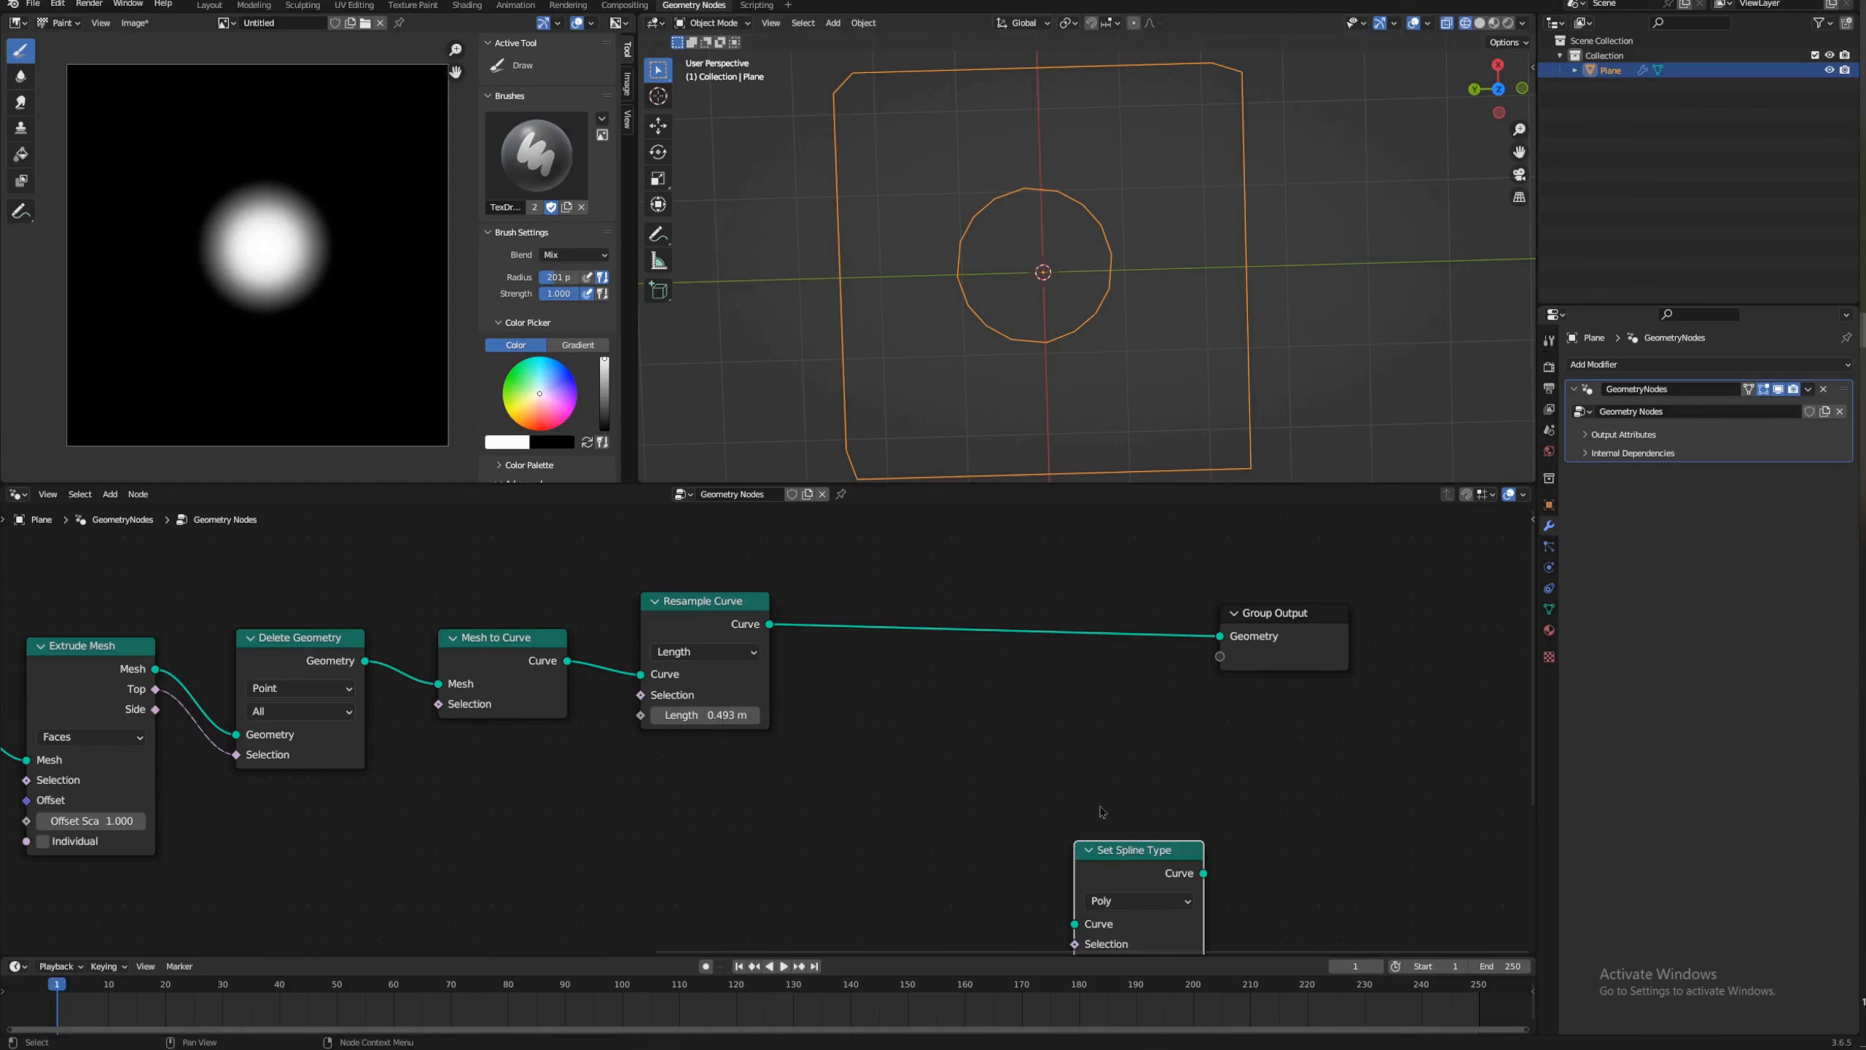
left_click(906, 601)
left_click(917, 641)
left_click(925, 712)
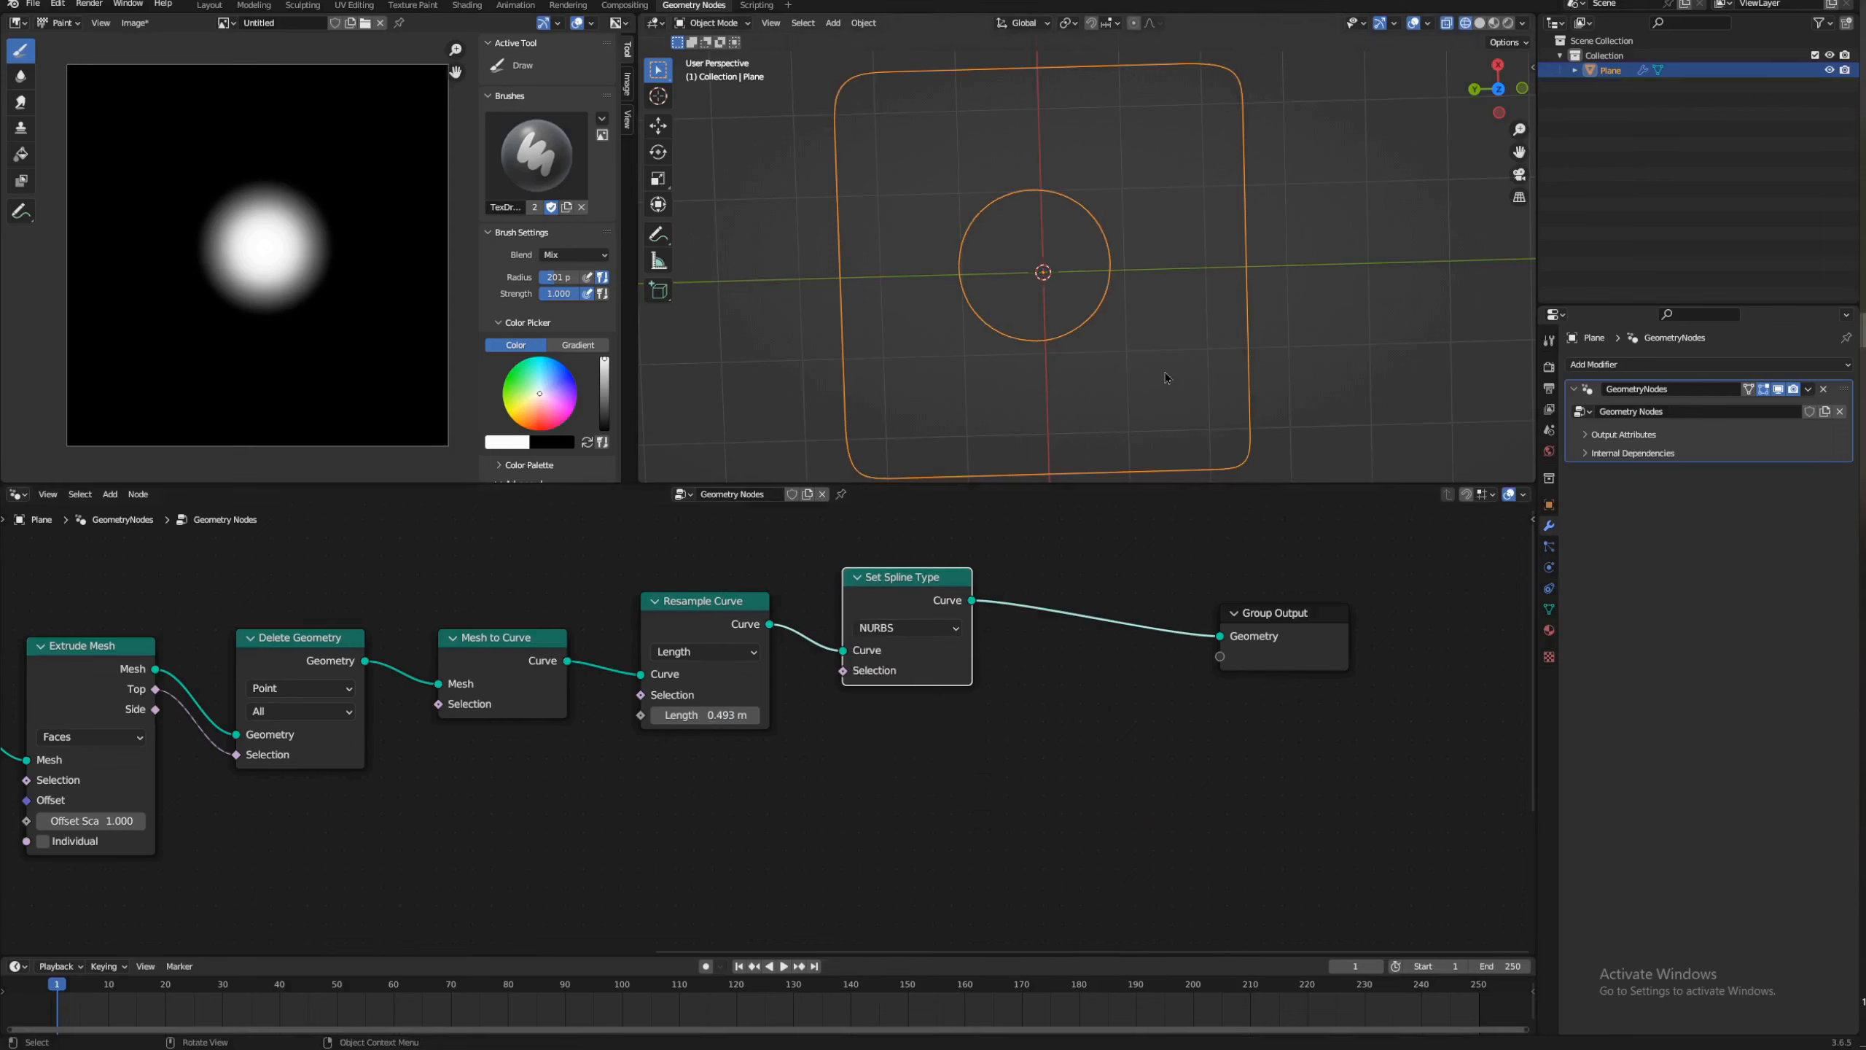
Step: Set the Resample Curve length to 0.1 m after checking the smoothed circle
scroll(934, 286, "up", 5)
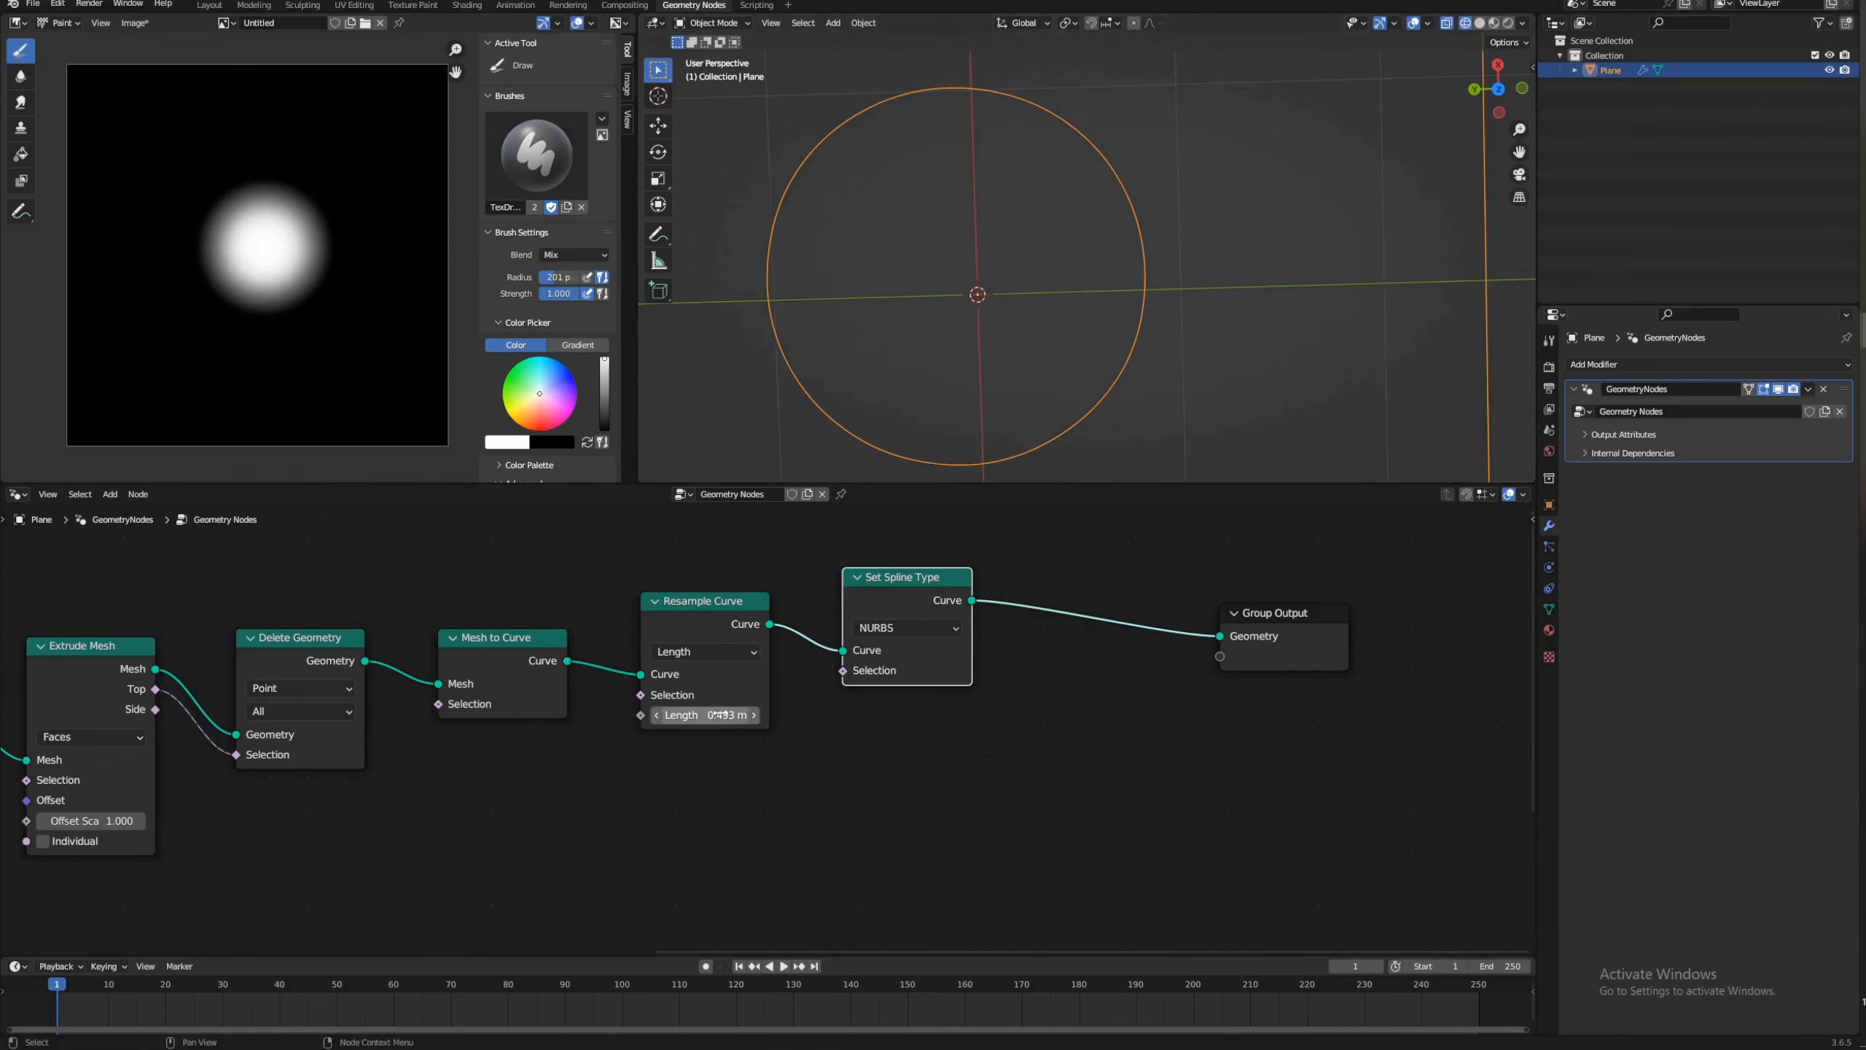
scroll(1088, 259, "down", 3)
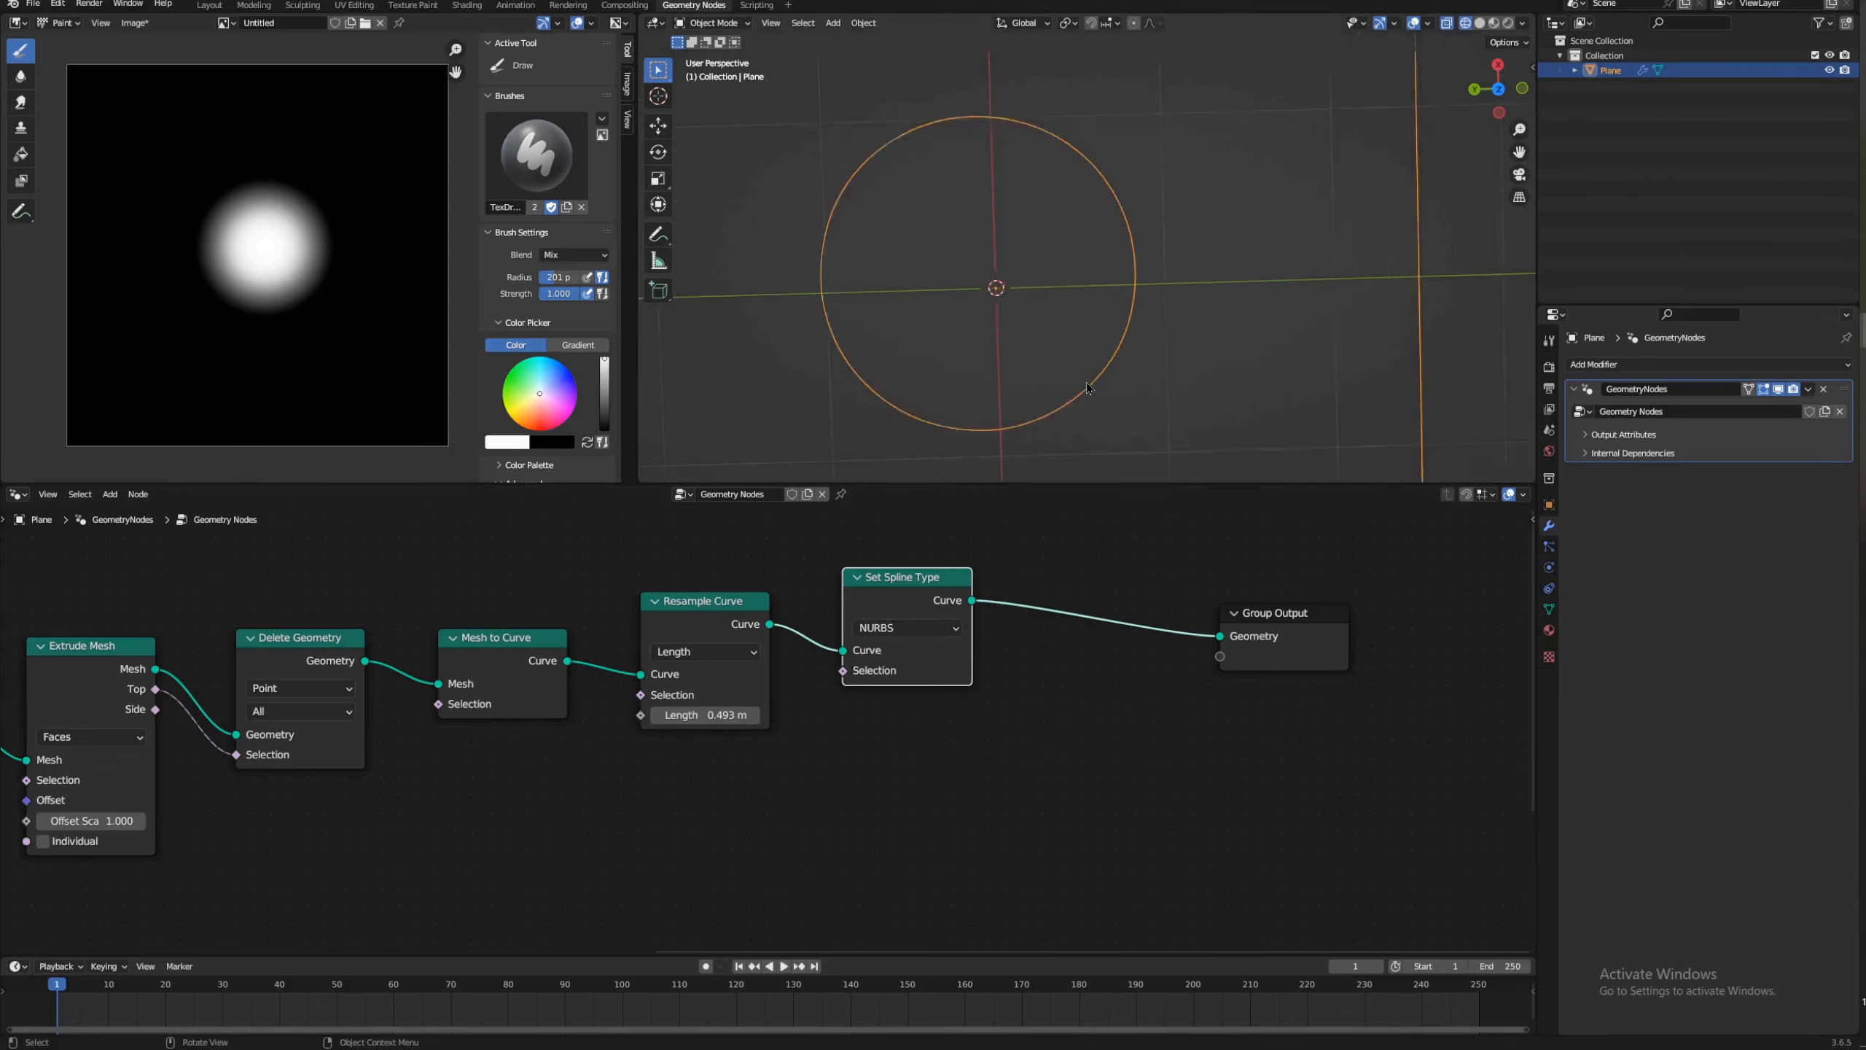
left_click(716, 714)
type("0.1")
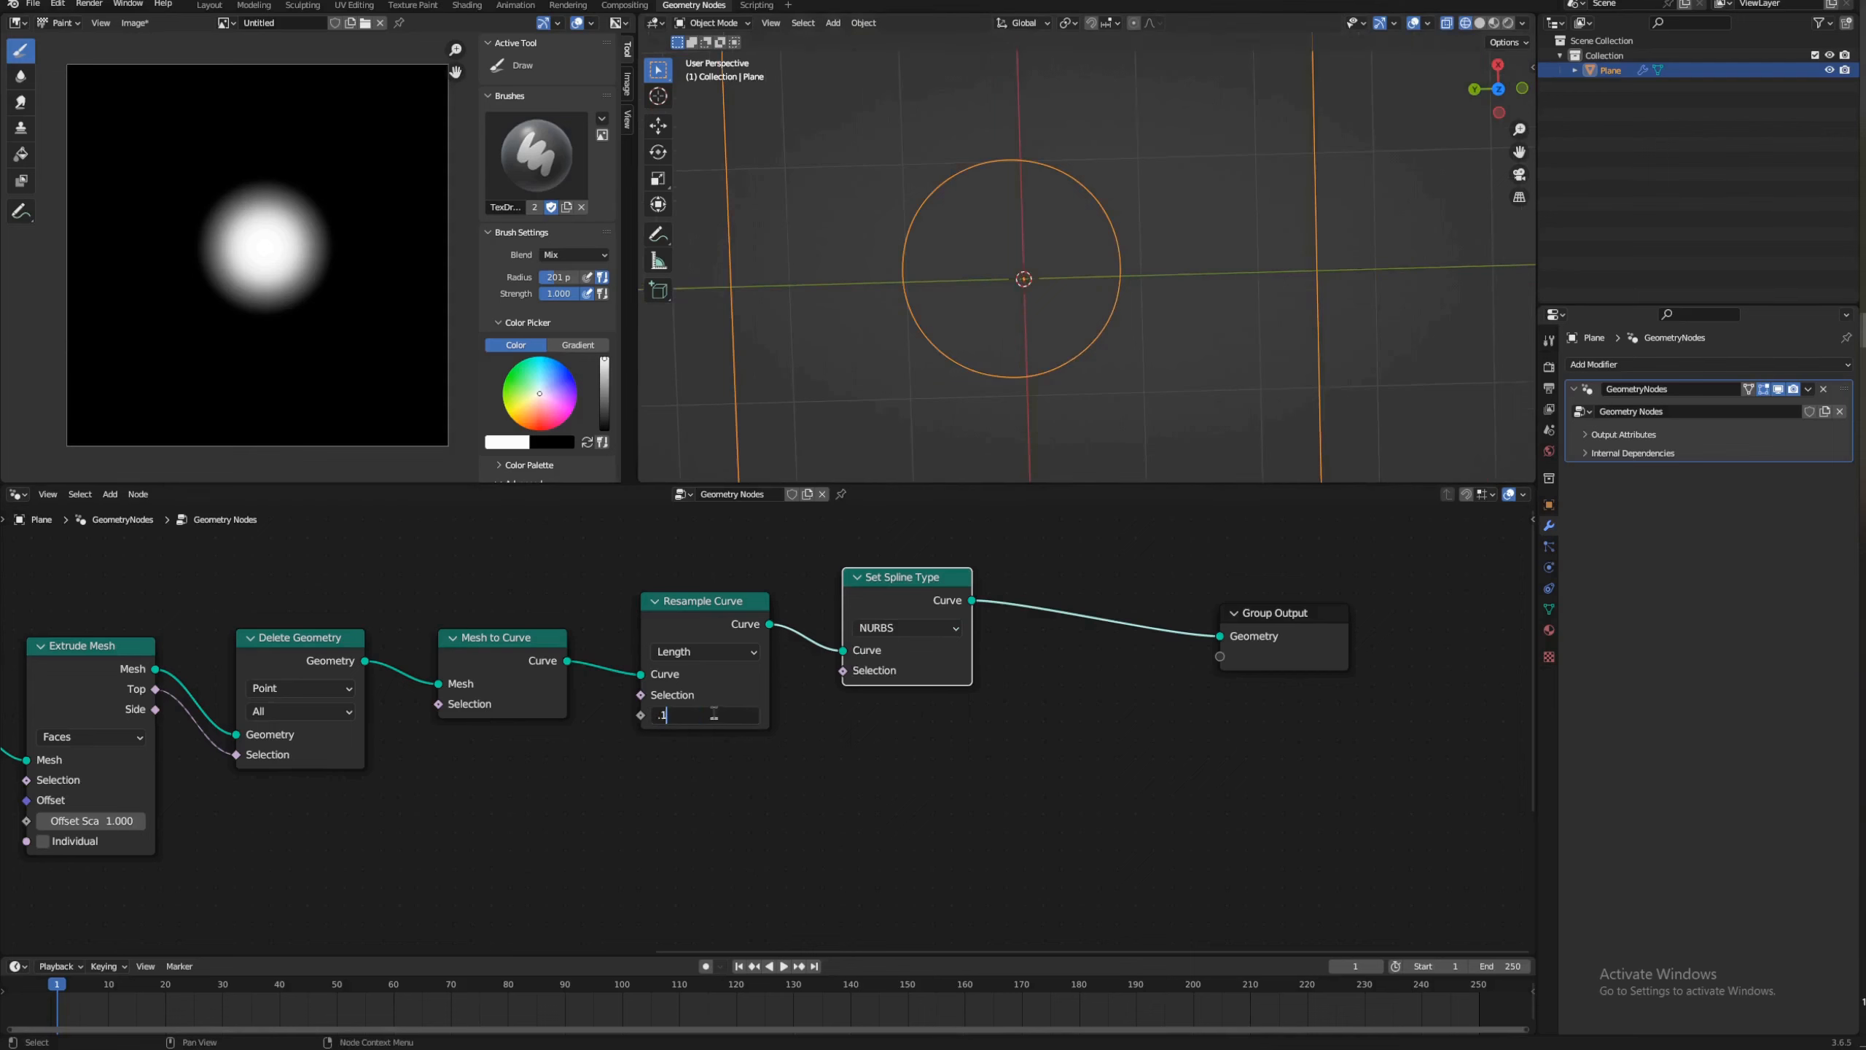
key("Return")
scroll(1086, 336, "down", 3)
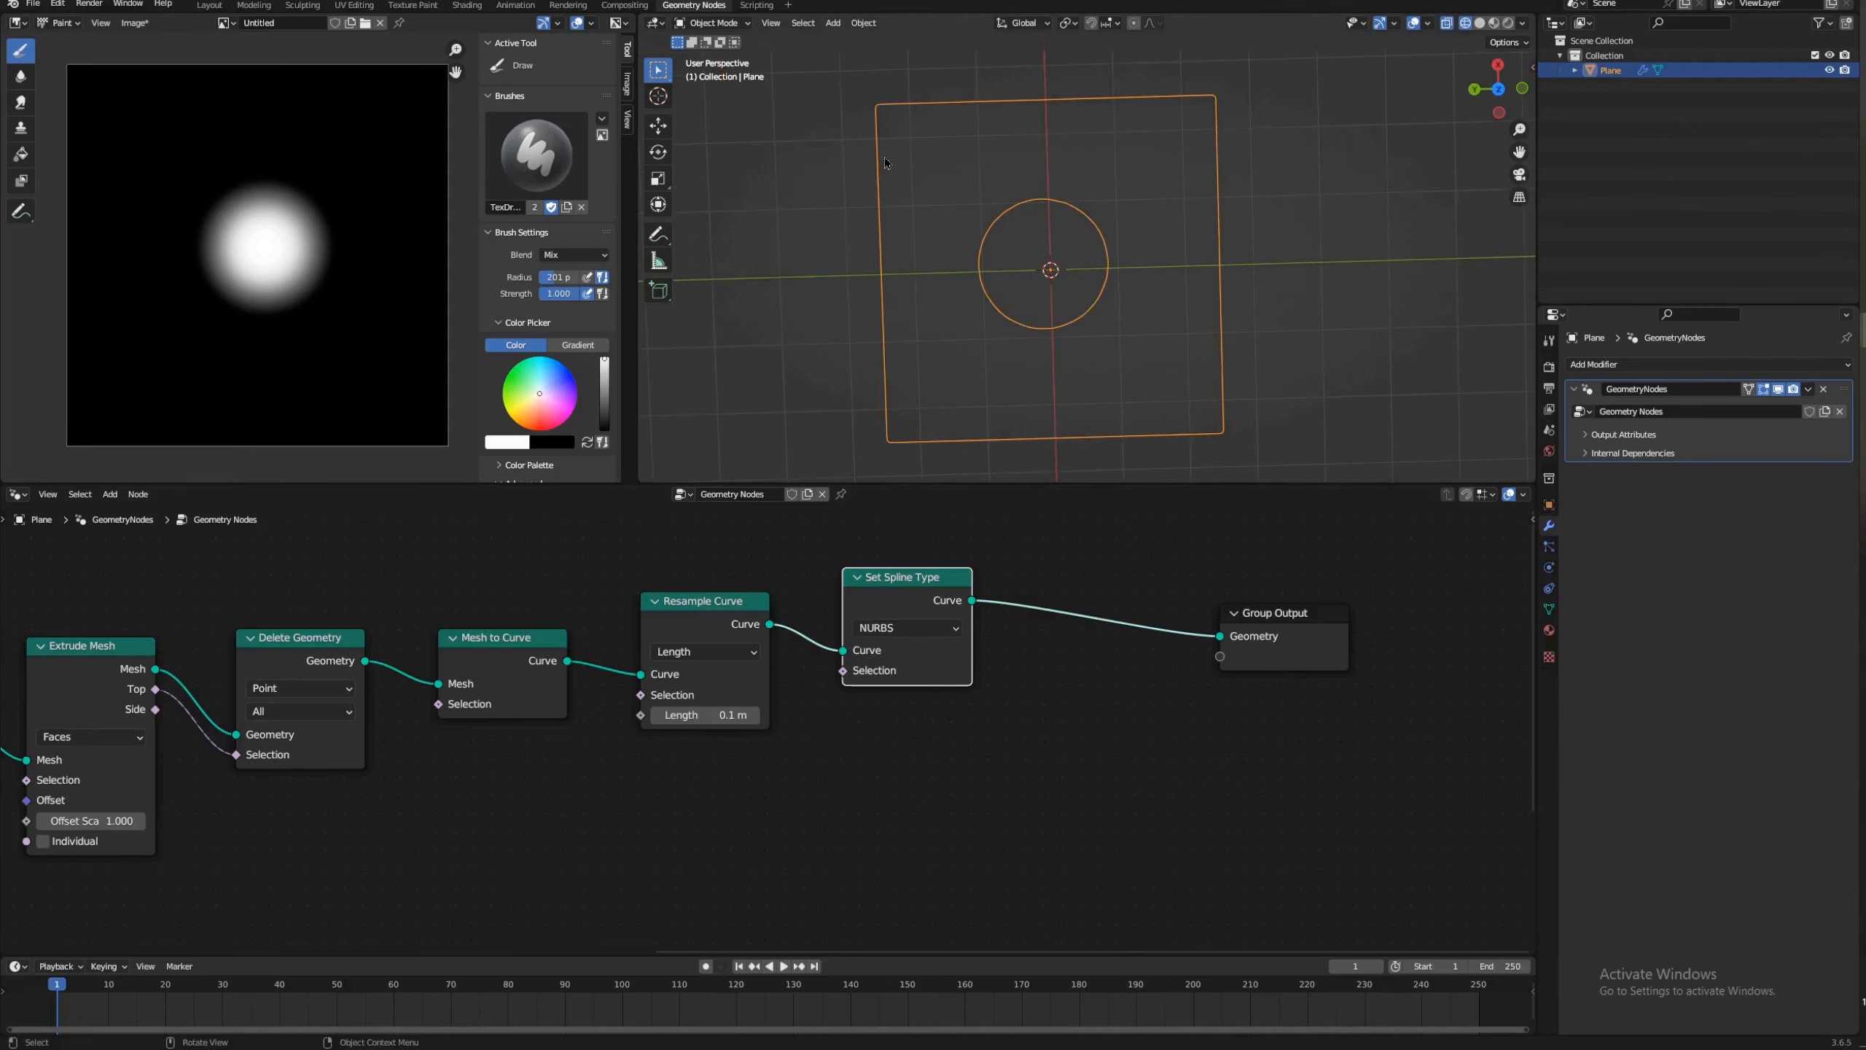
Step: Shift the Set Spline Type and Group Output nodes downward in the graph and insert a Fill Curve node between them
left_click_drag(907, 578, 906, 634)
left_click_drag(1333, 640, 1340, 676)
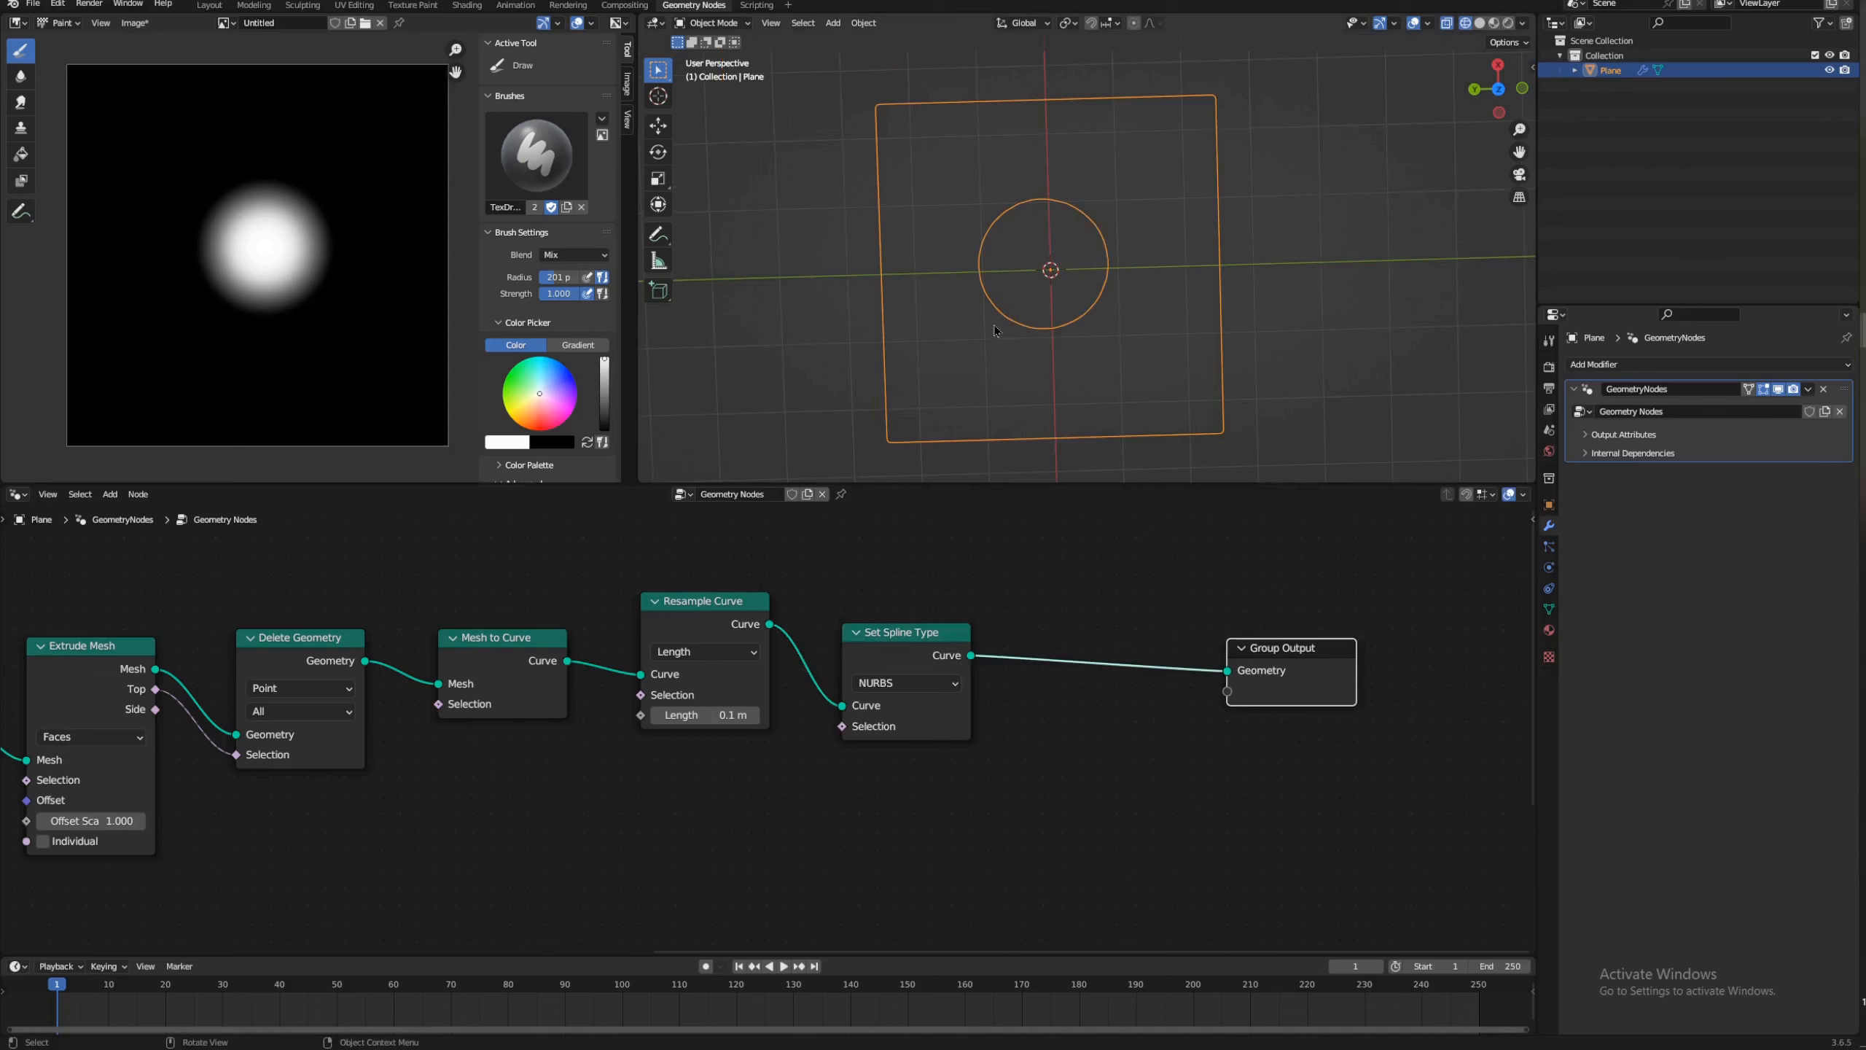
key("shift+a")
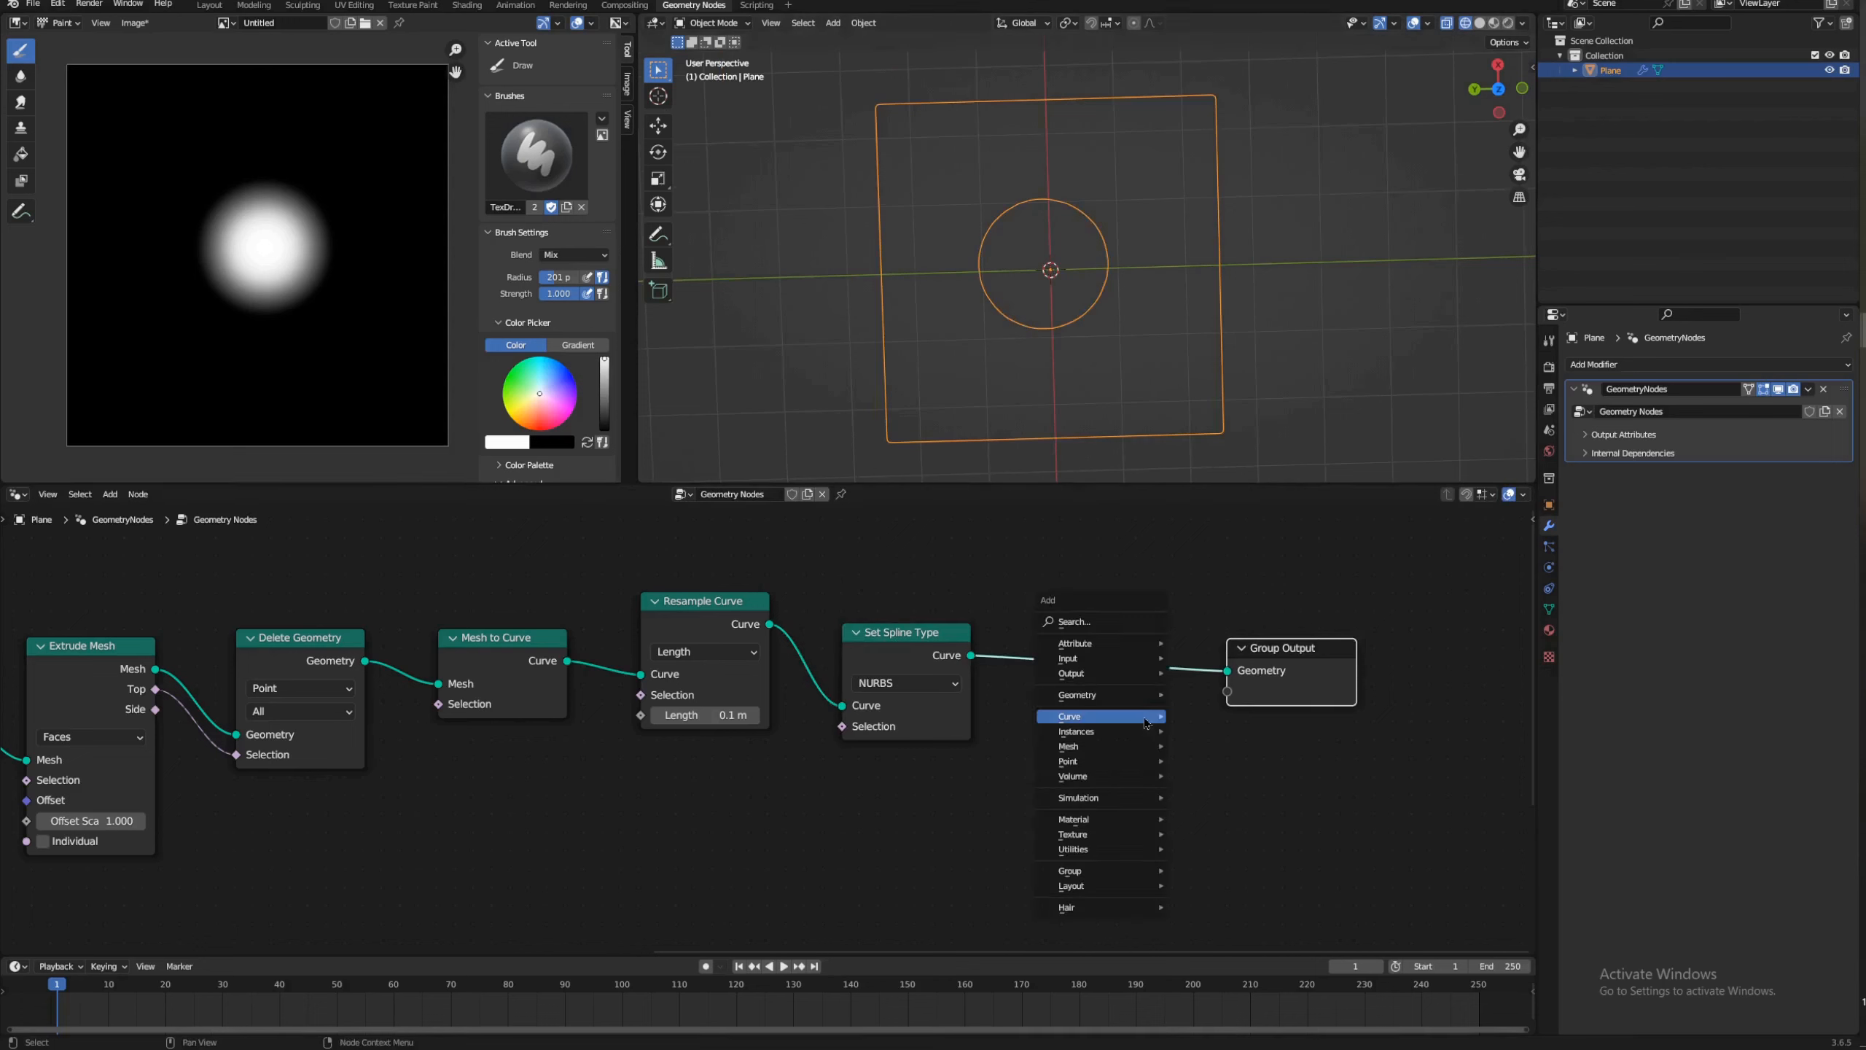
mouse_move(1148, 724)
mouse_move(1214, 746)
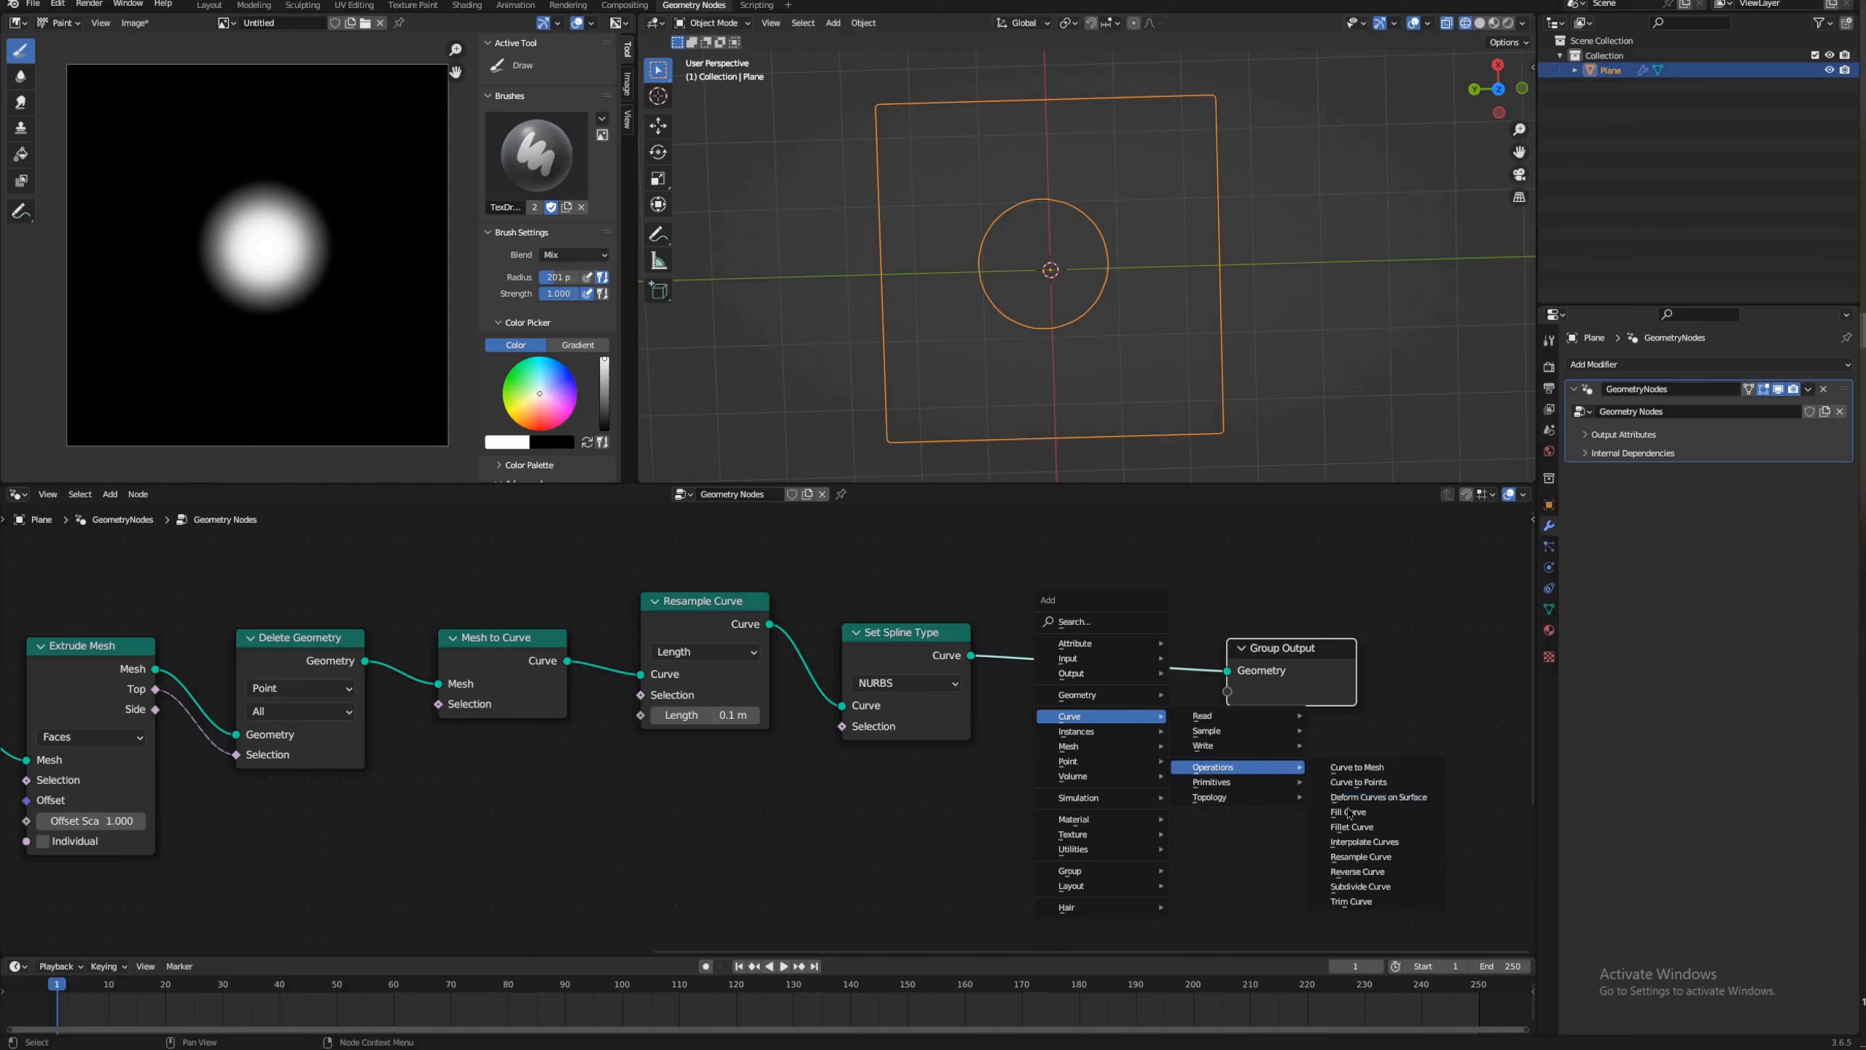
left_click(1359, 811)
left_click(1044, 616)
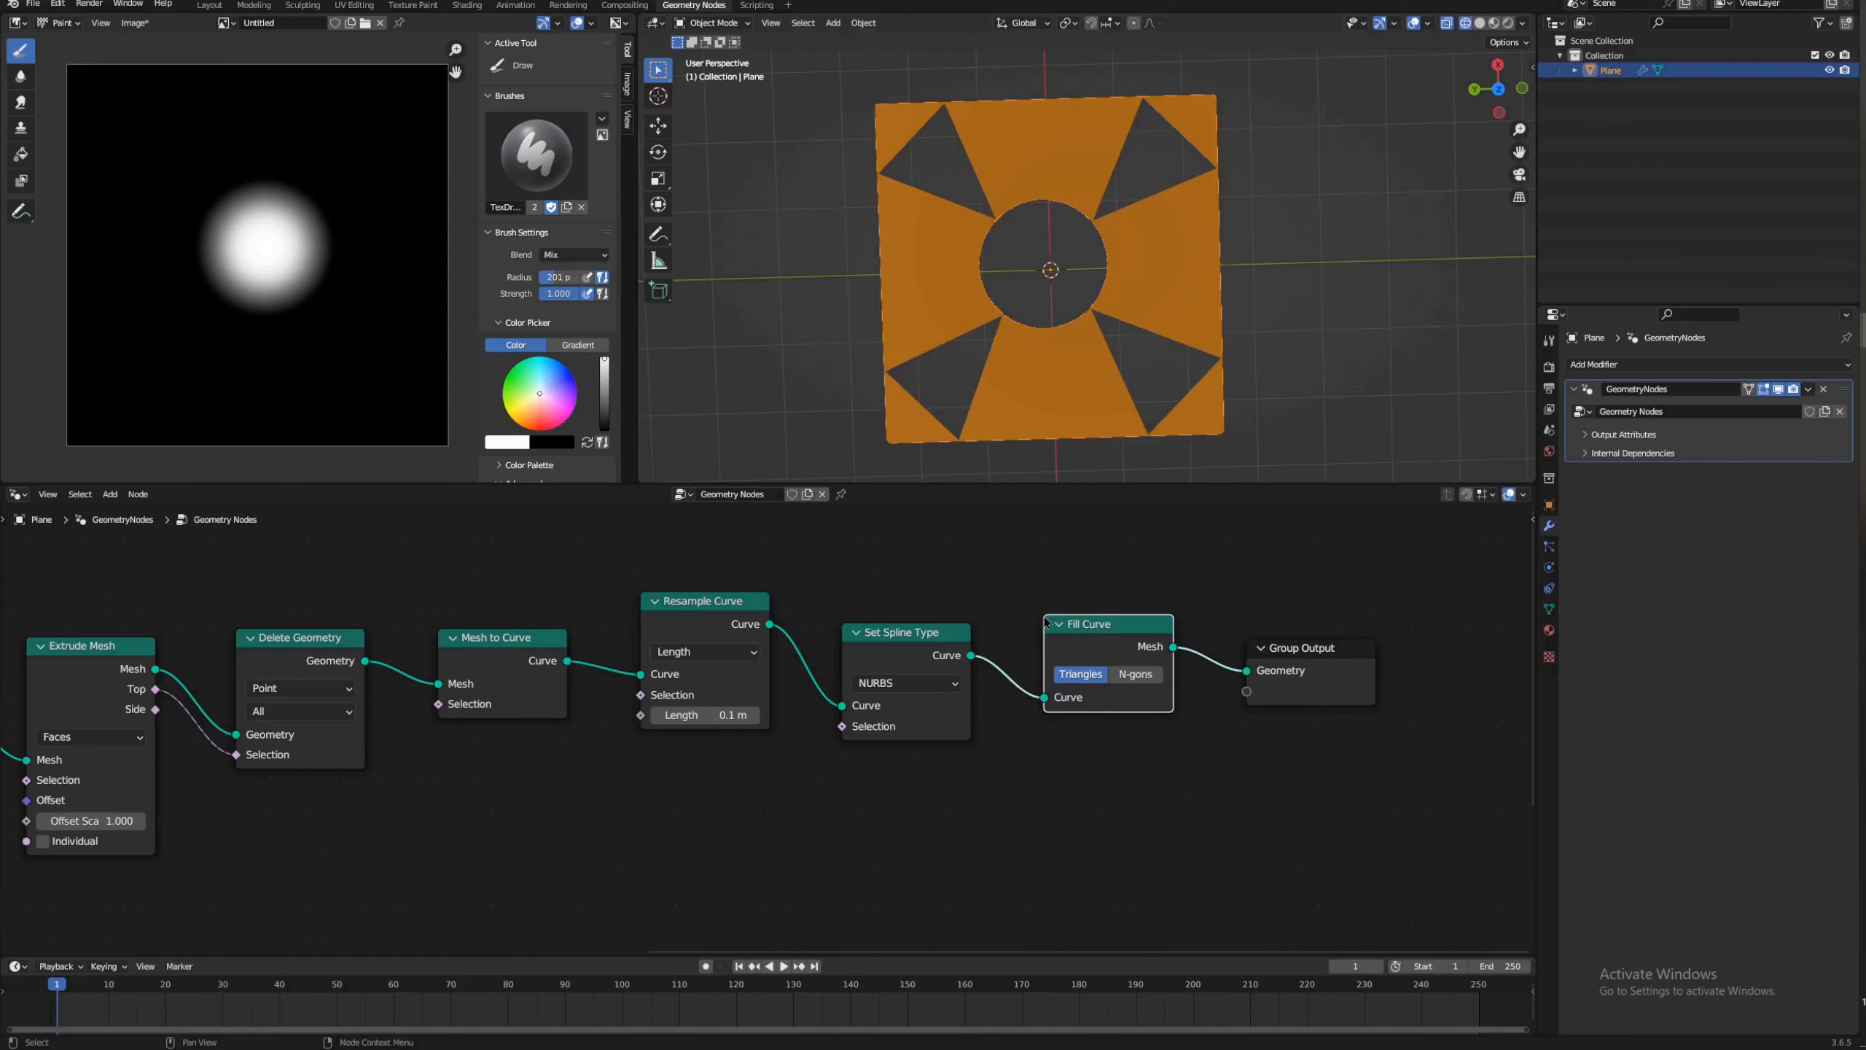
Step: Inspect the triangle-filled plane and its circular hole in solid and wireframe shading
left_click(1479, 26)
mouse_move(1172, 294)
middle_mouse_down()
mouse_move(1207, 269)
mouse_move(1240, 170)
middle_mouse_up()
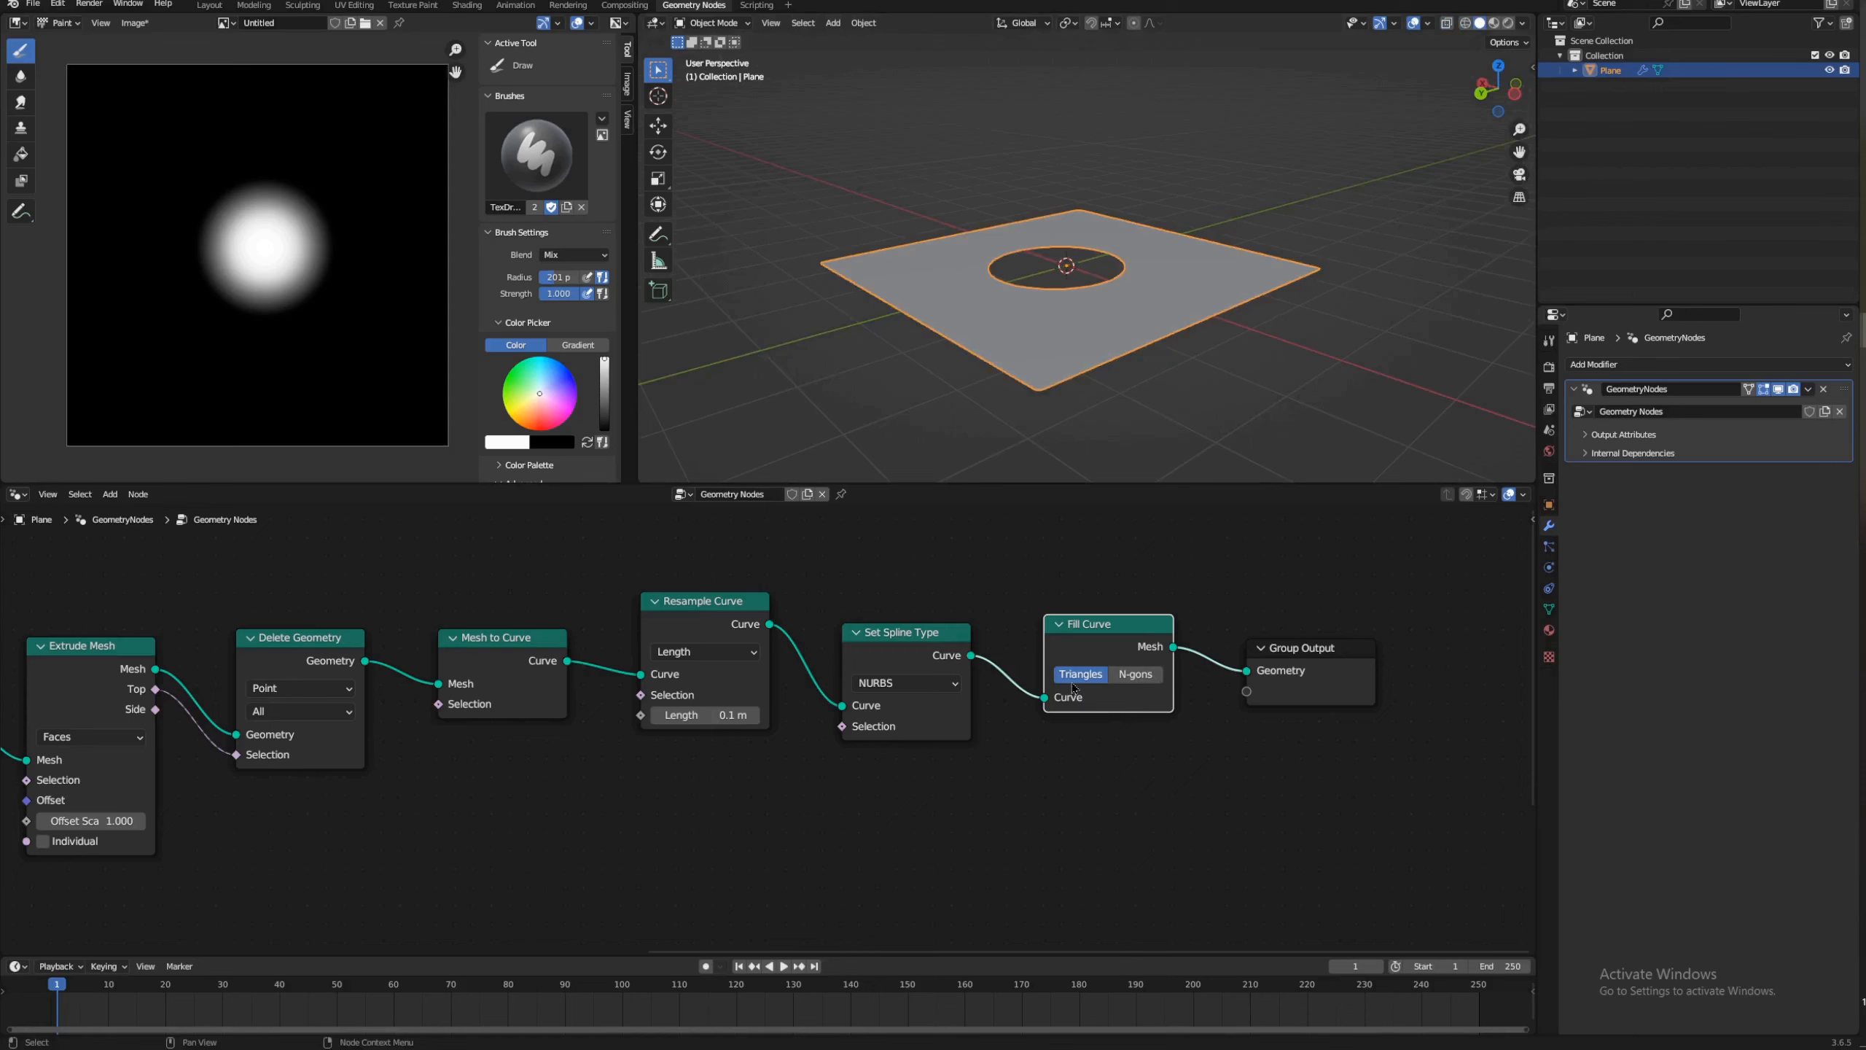
left_click(1465, 23)
middle_click_drag(1146, 309, 1122, 418)
scroll(1123, 418, "up", 4)
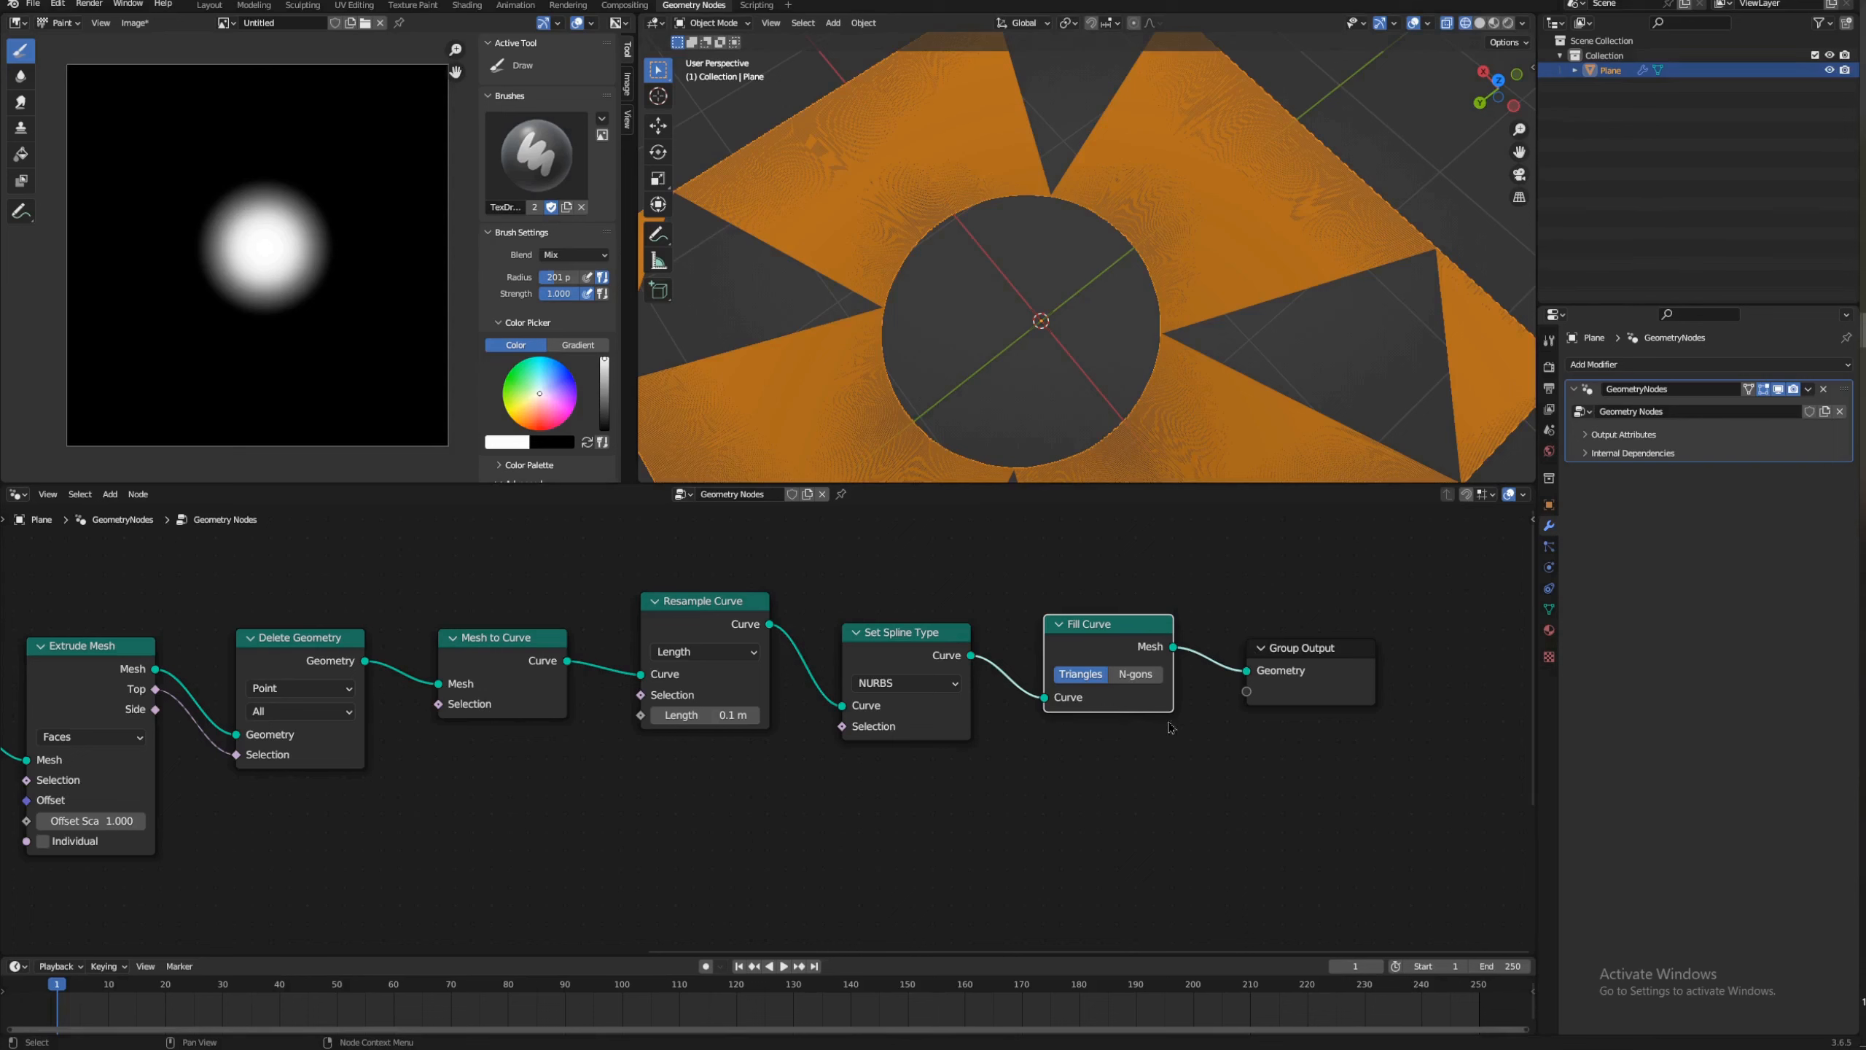
Step: Set the Fill Curve node to N-gons and compare the filled plane in wireframe and solid shading
left_click(1141, 680)
scroll(1210, 419, "down", 3)
middle_click_drag(1211, 420, 1297, 389)
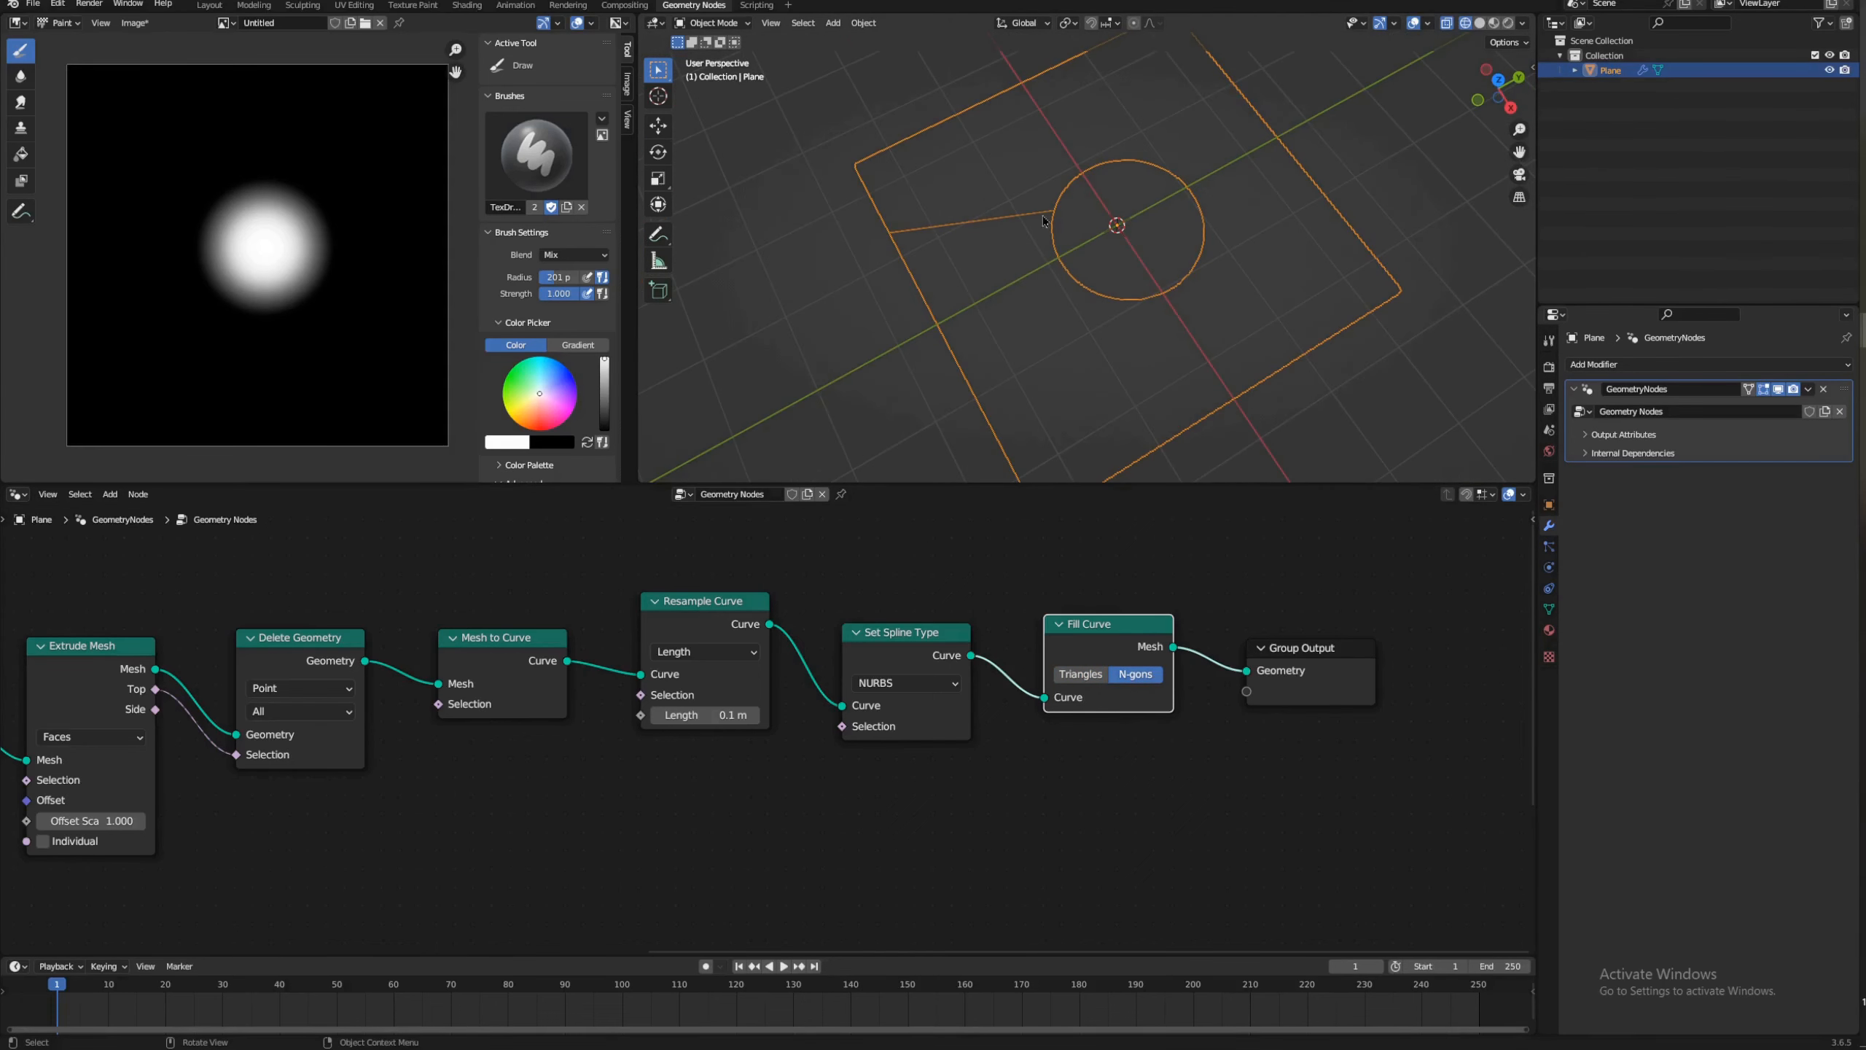
left_click(1479, 23)
middle_click_drag(988, 313, 1082, 347)
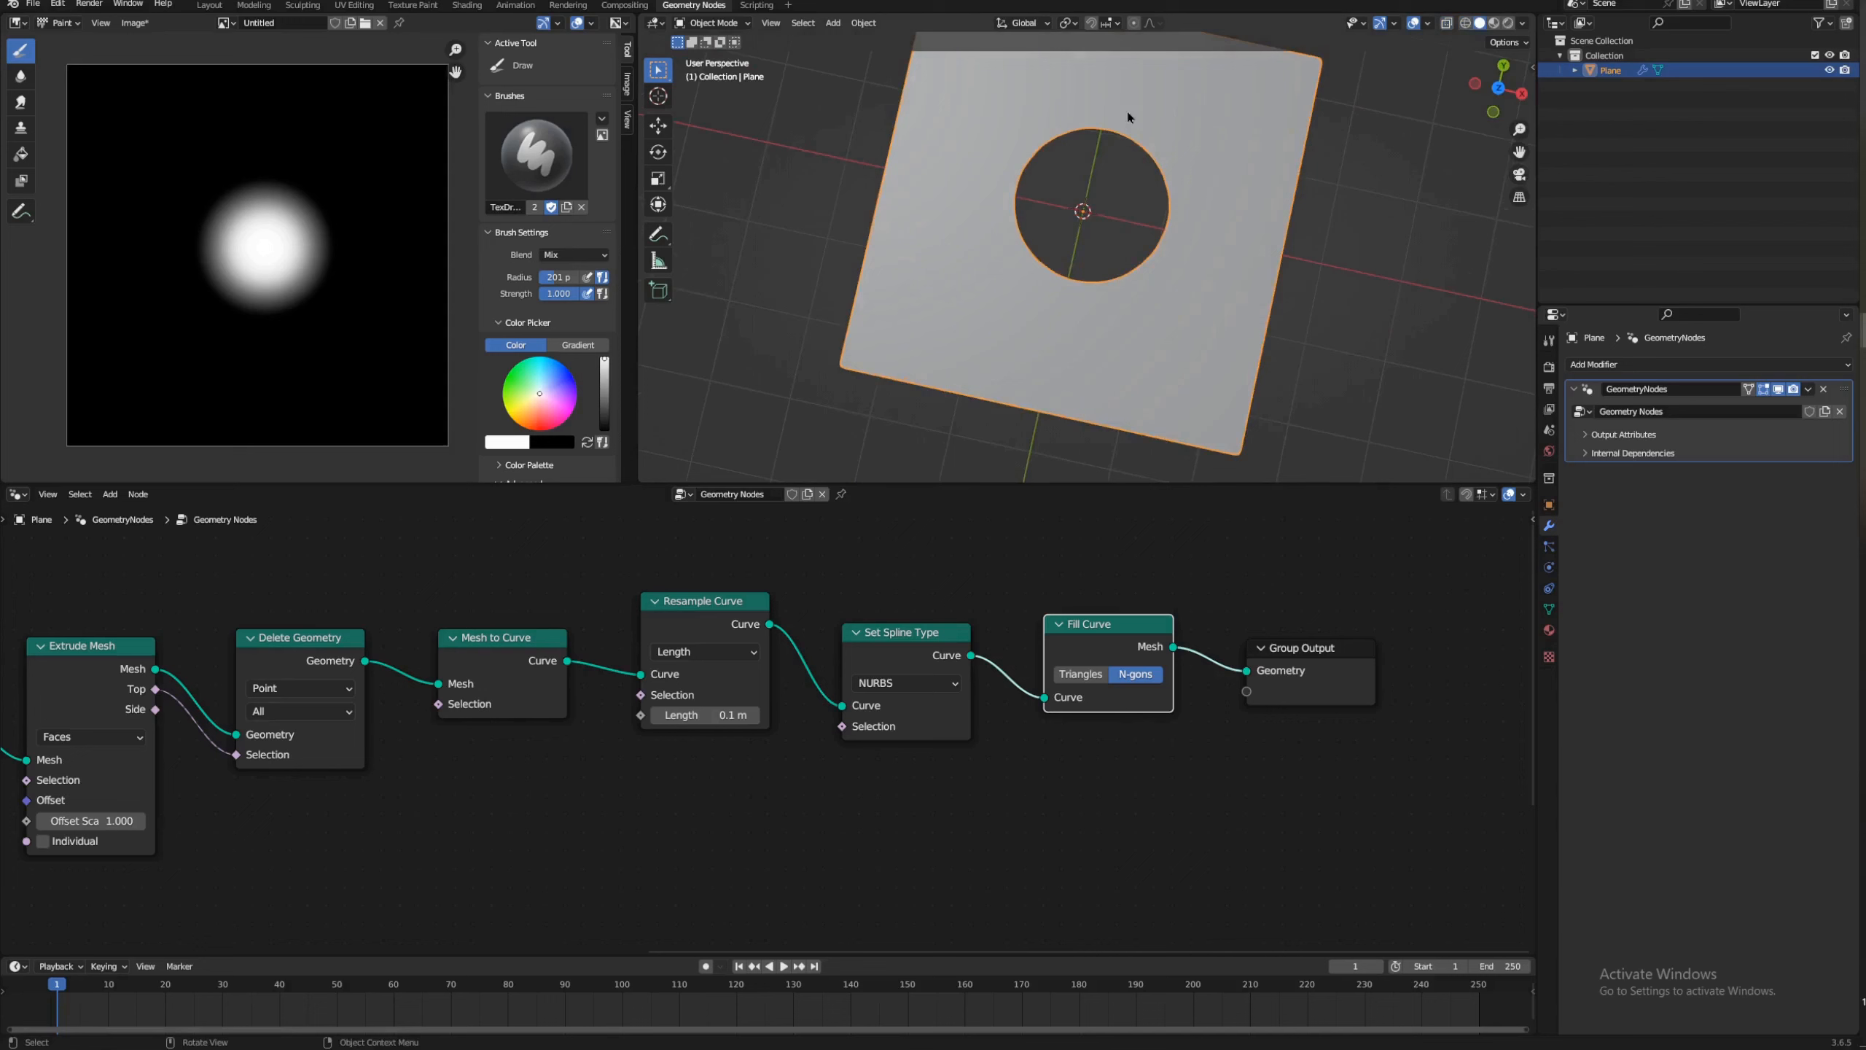
left_click(1466, 23)
middle_click_drag(1029, 352, 1156, 281)
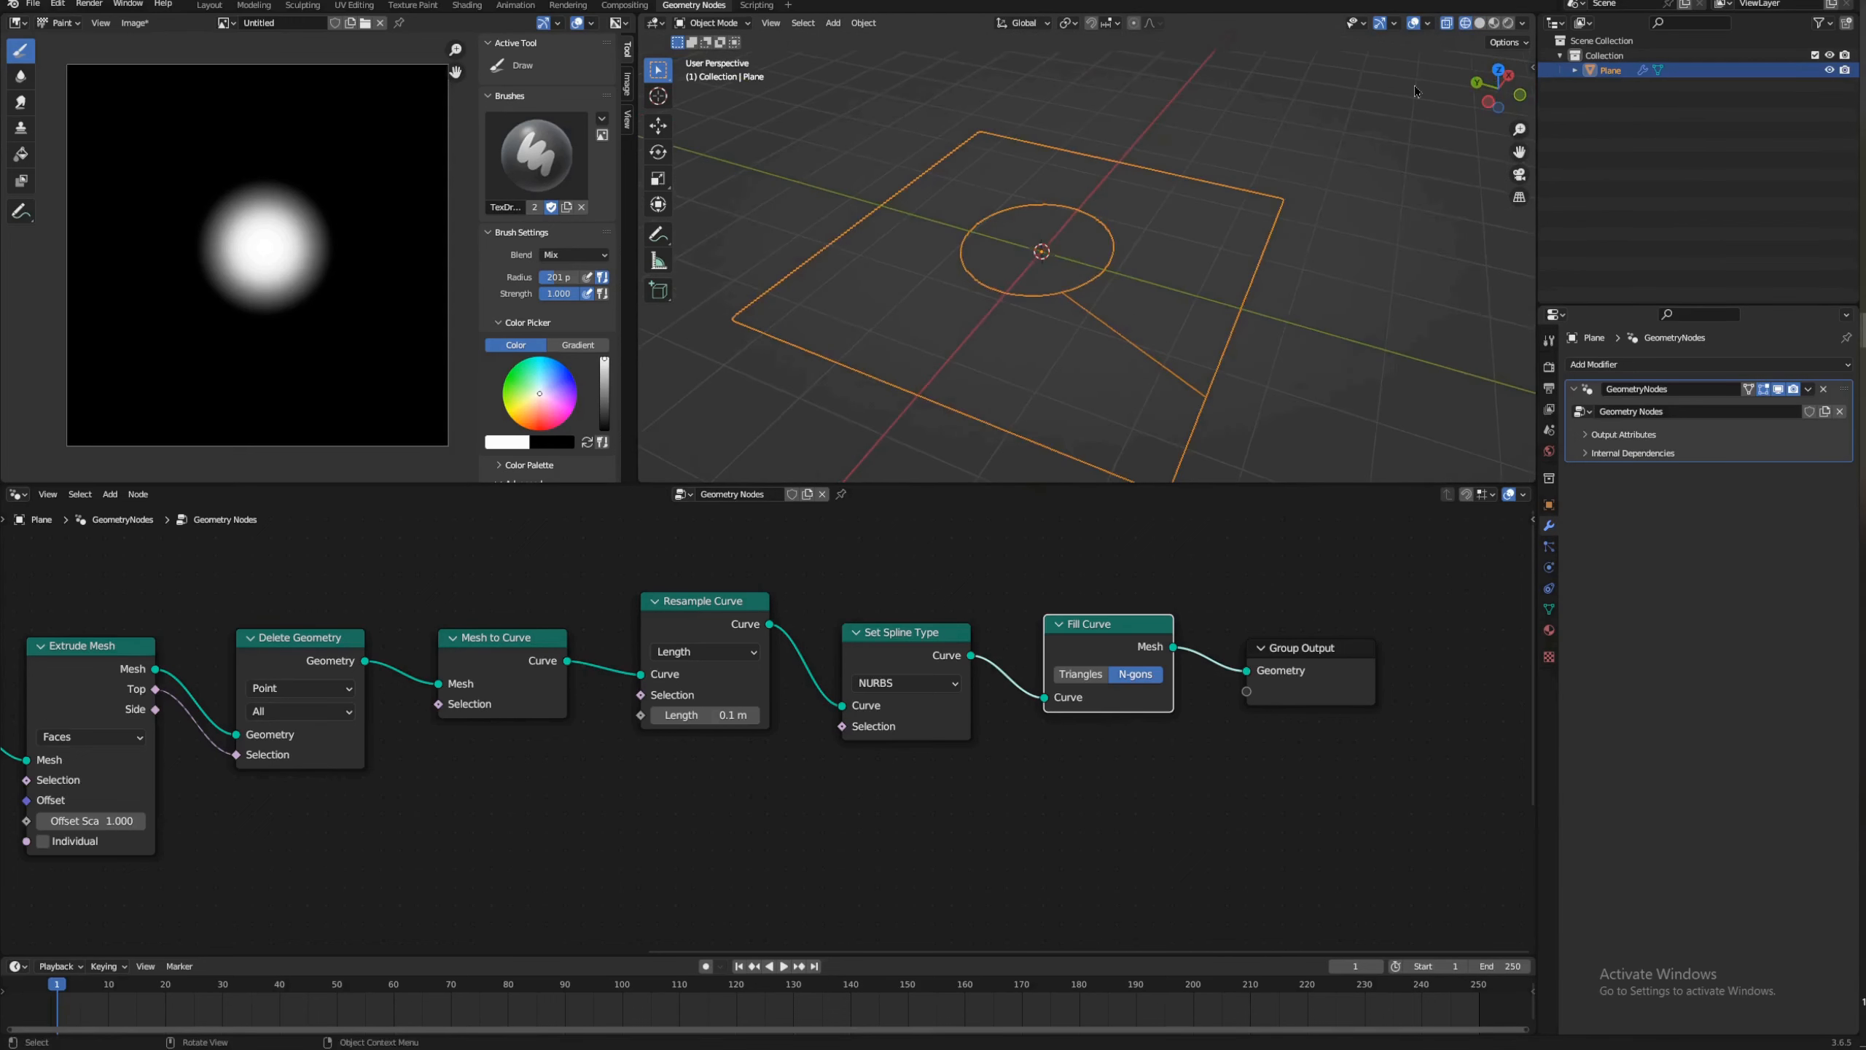
middle_click_drag(1308, 228, 1033, 321)
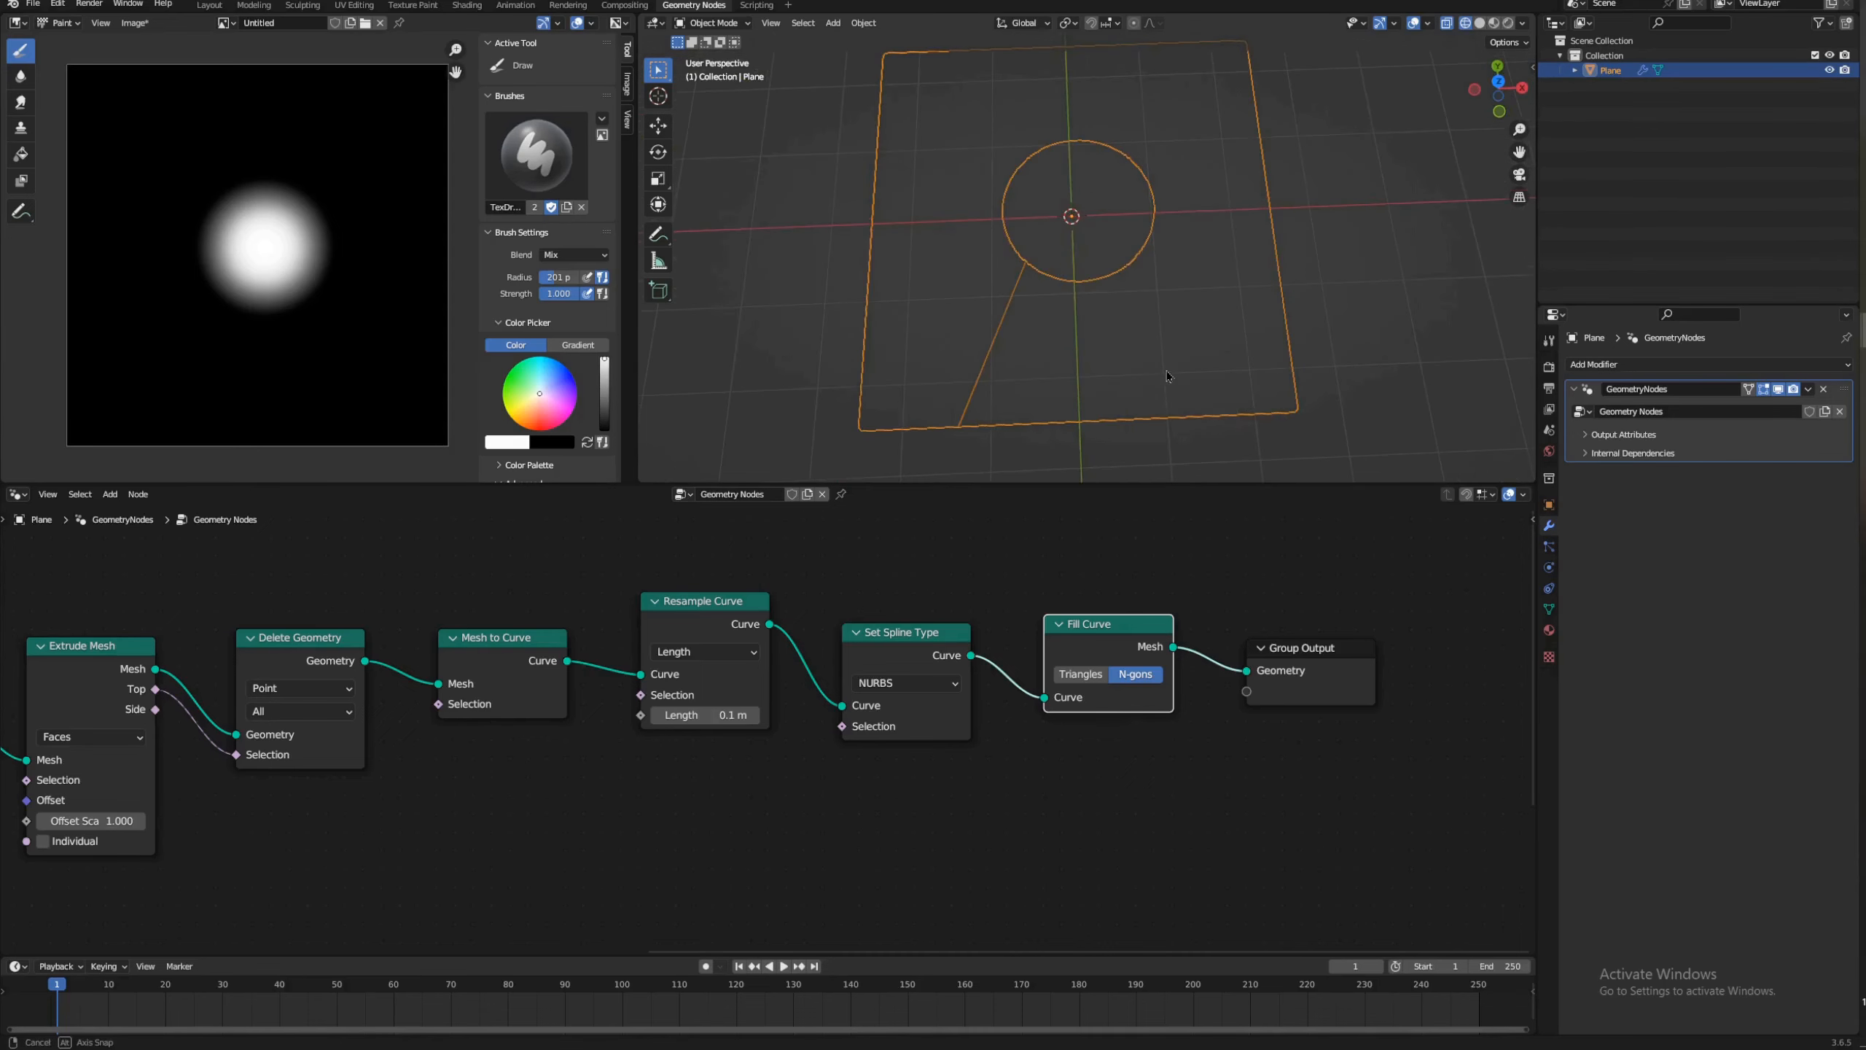
Step: Move the Group Output node farther from Fill Curve and switch the viewport back to solid shading
left_click_drag(1305, 658, 1404, 653)
left_click(694, 715)
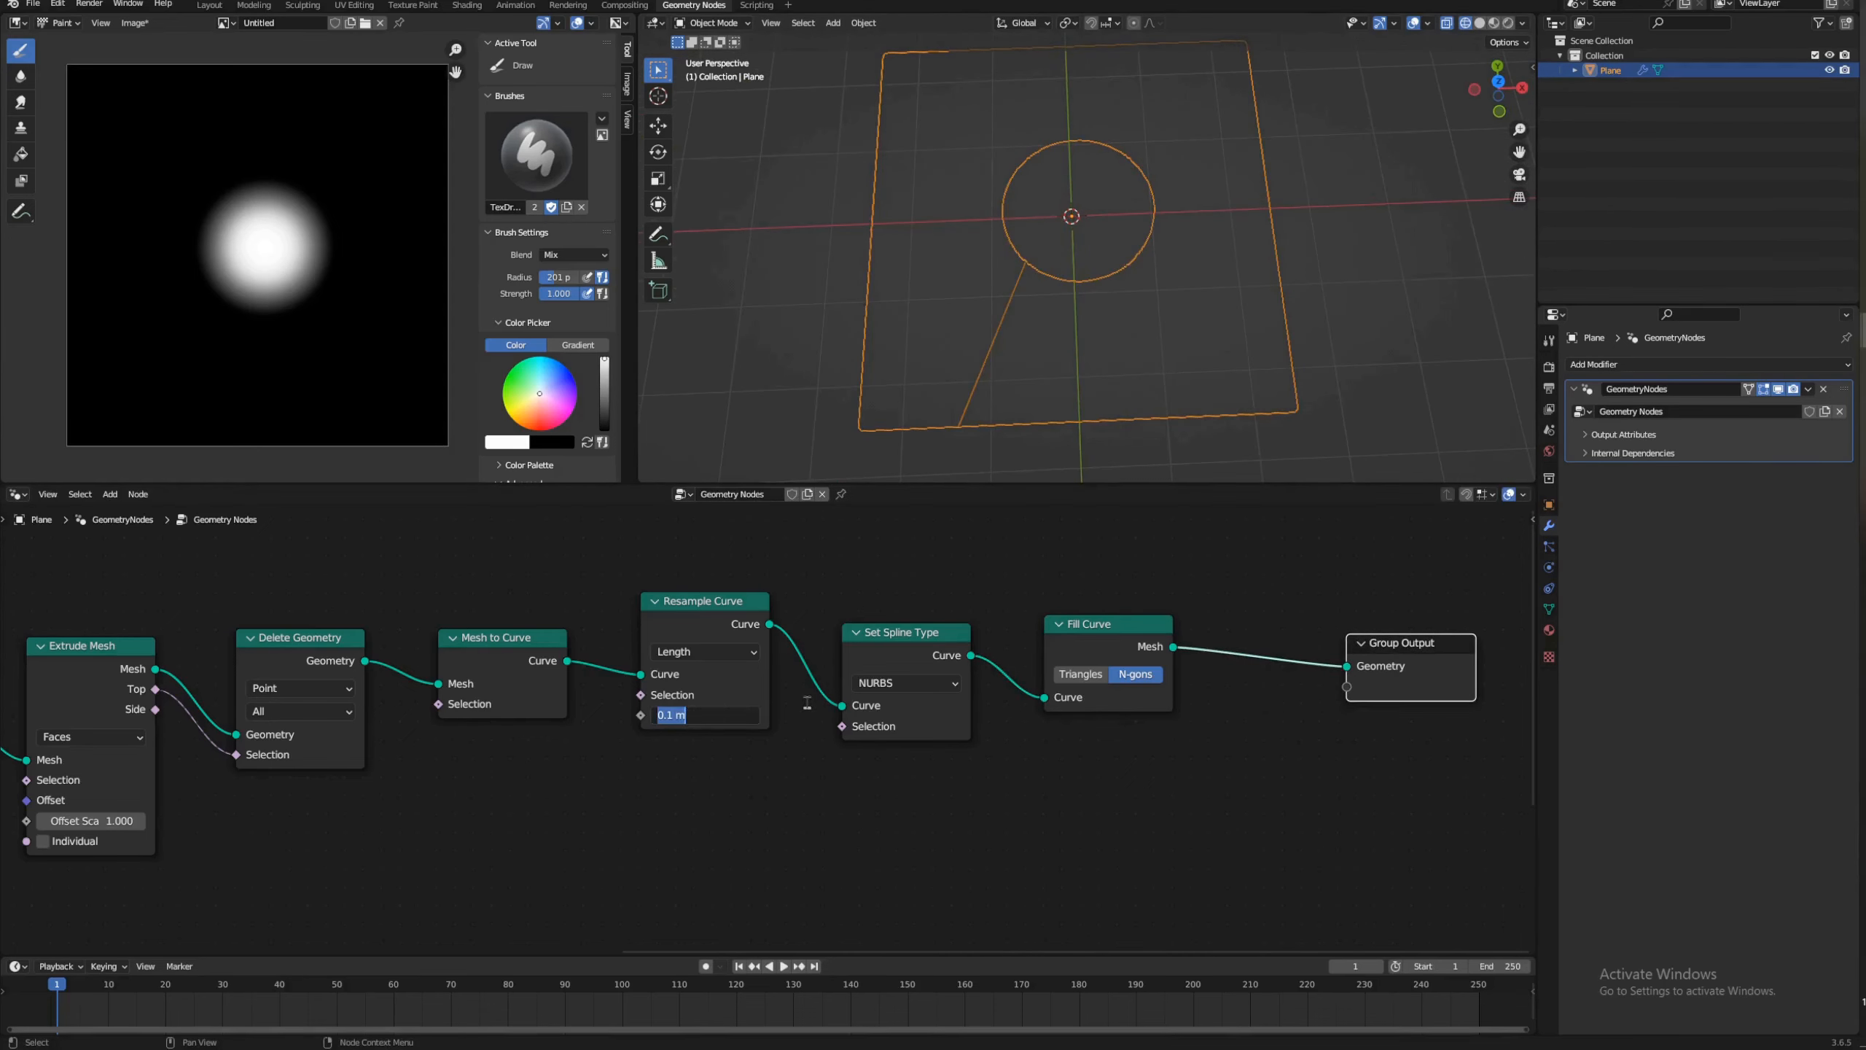
key("Return")
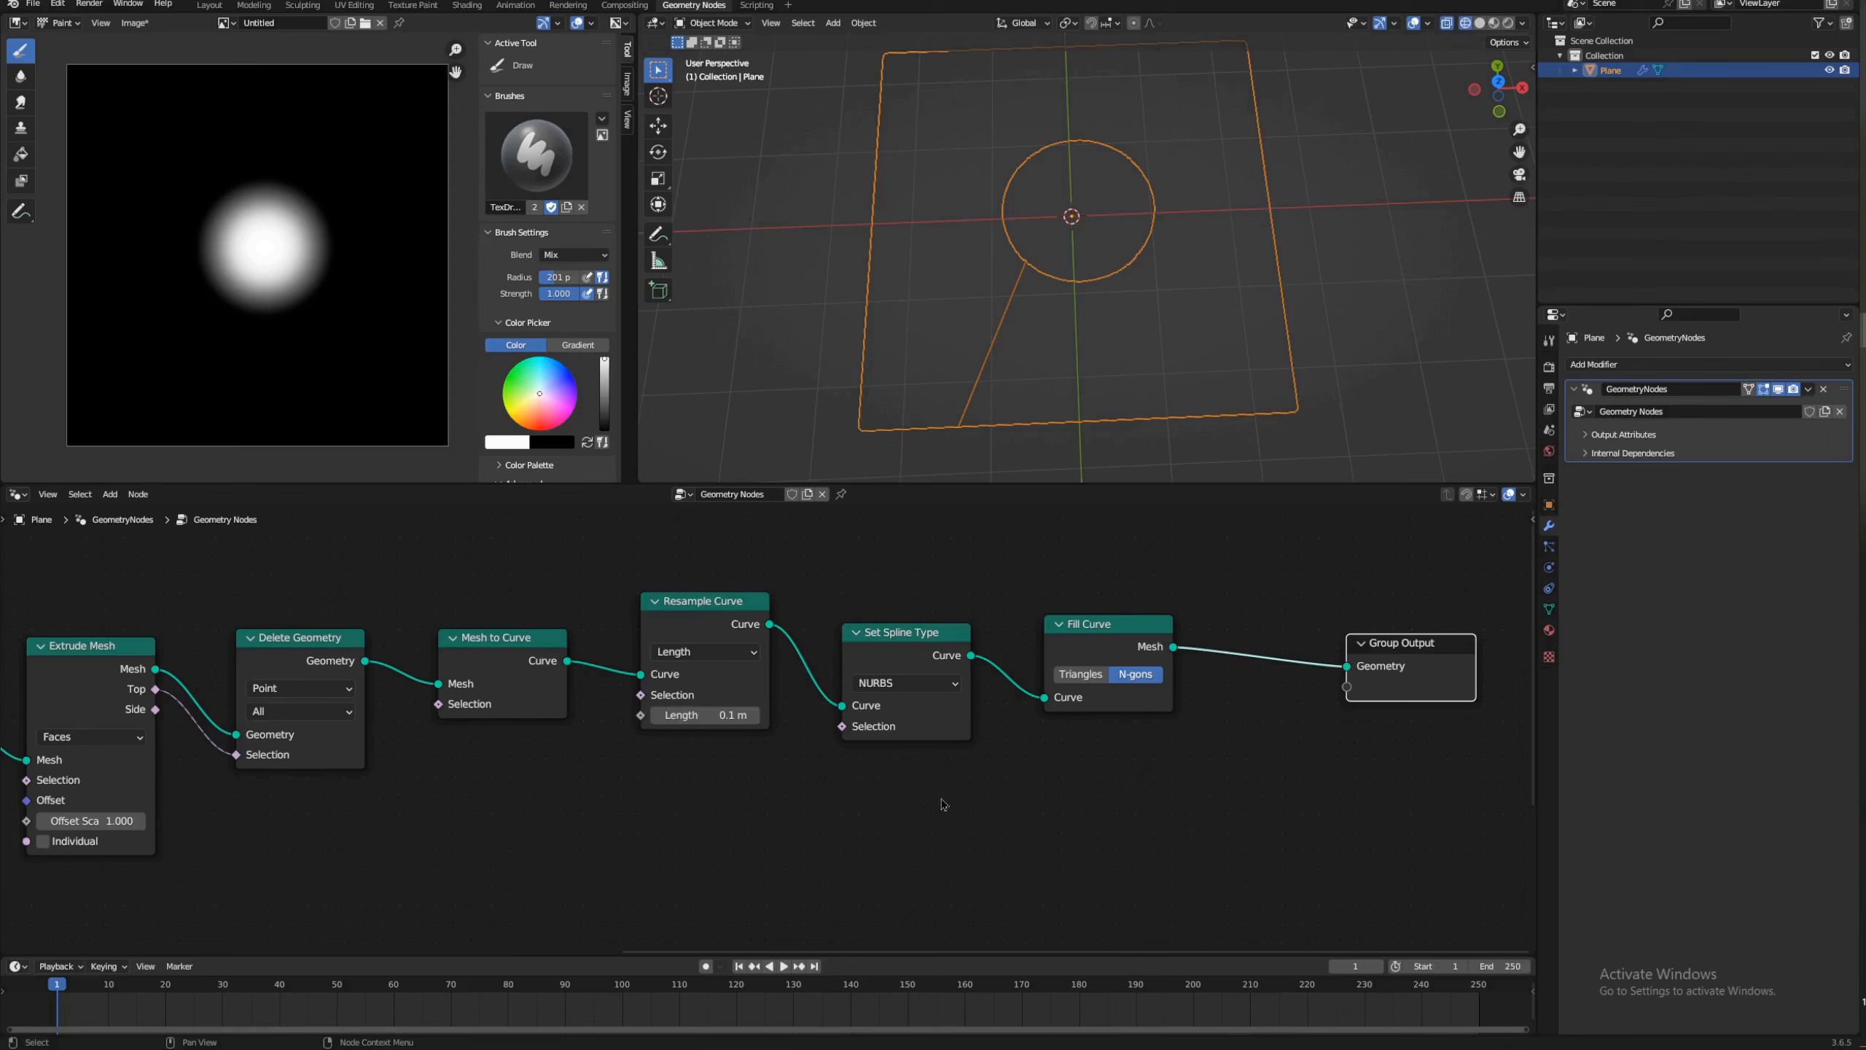
left_click(1480, 22)
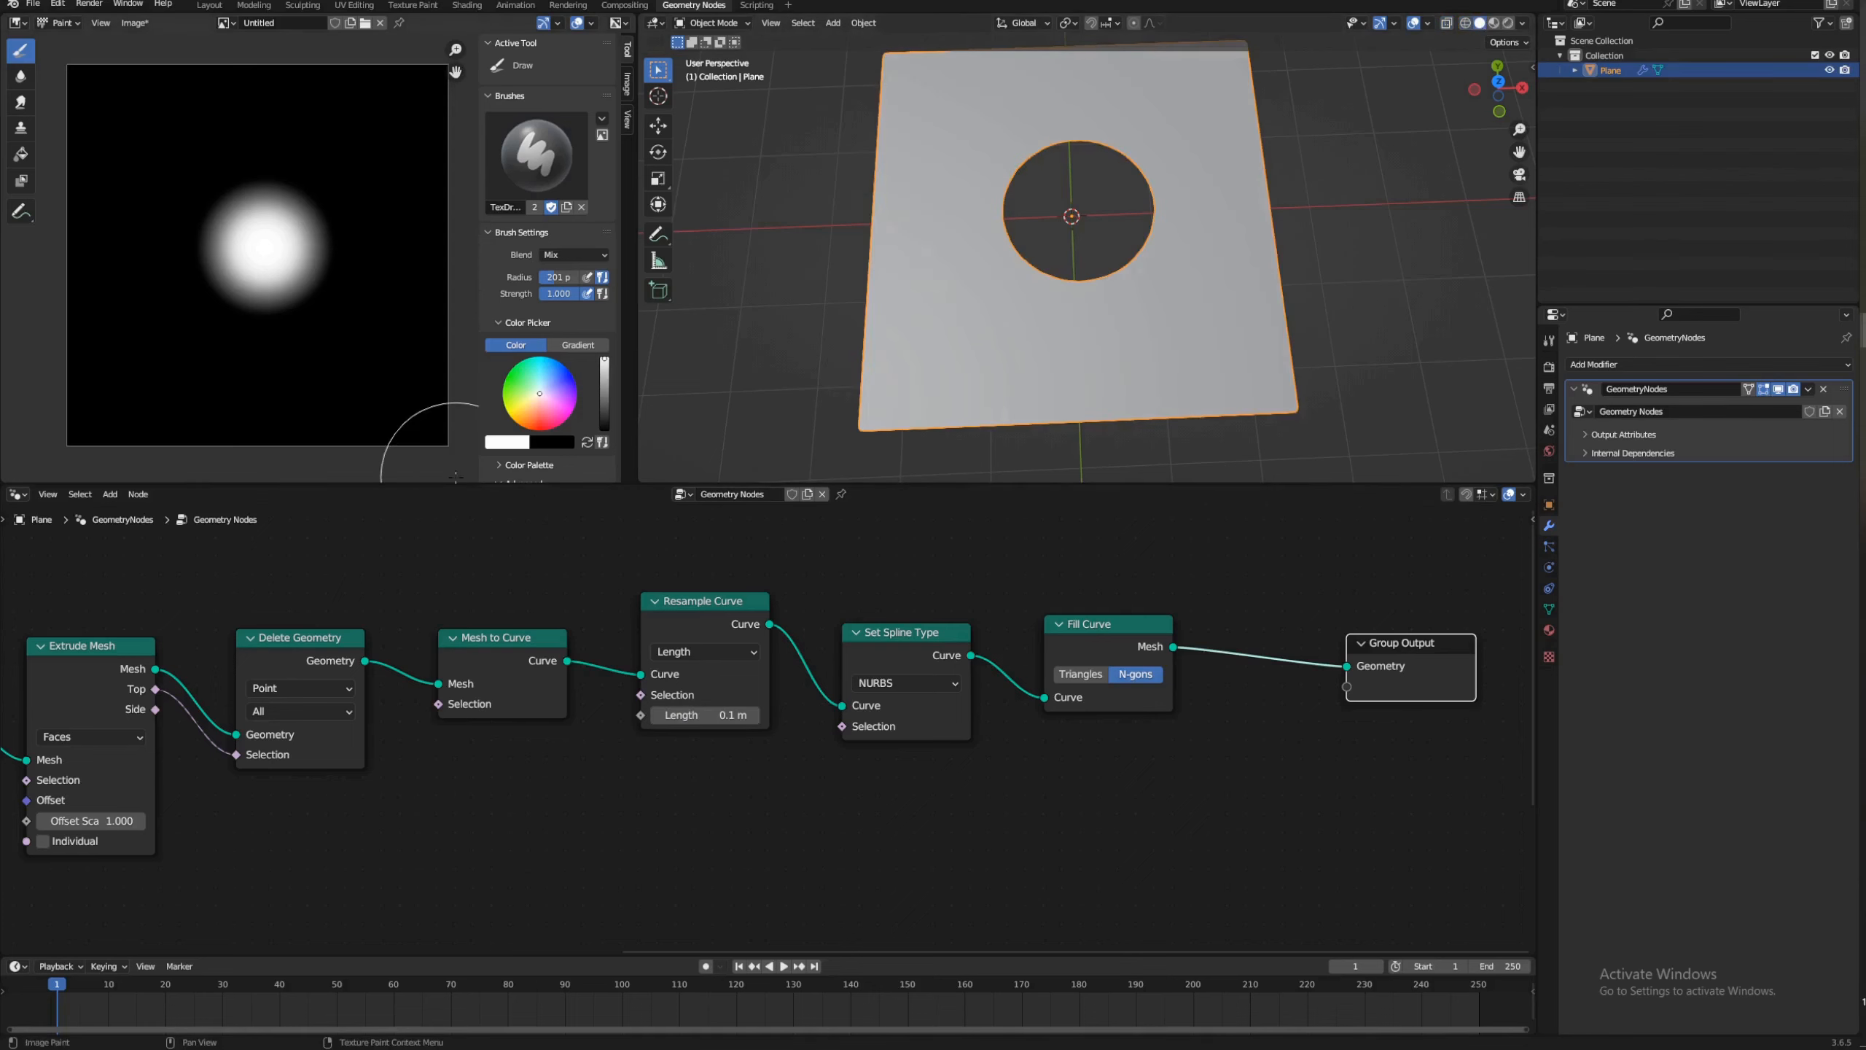
Step: Reset the painted image to plain black and paint a large white ghost body on it
left_click(157, 23)
left_click(165, 110)
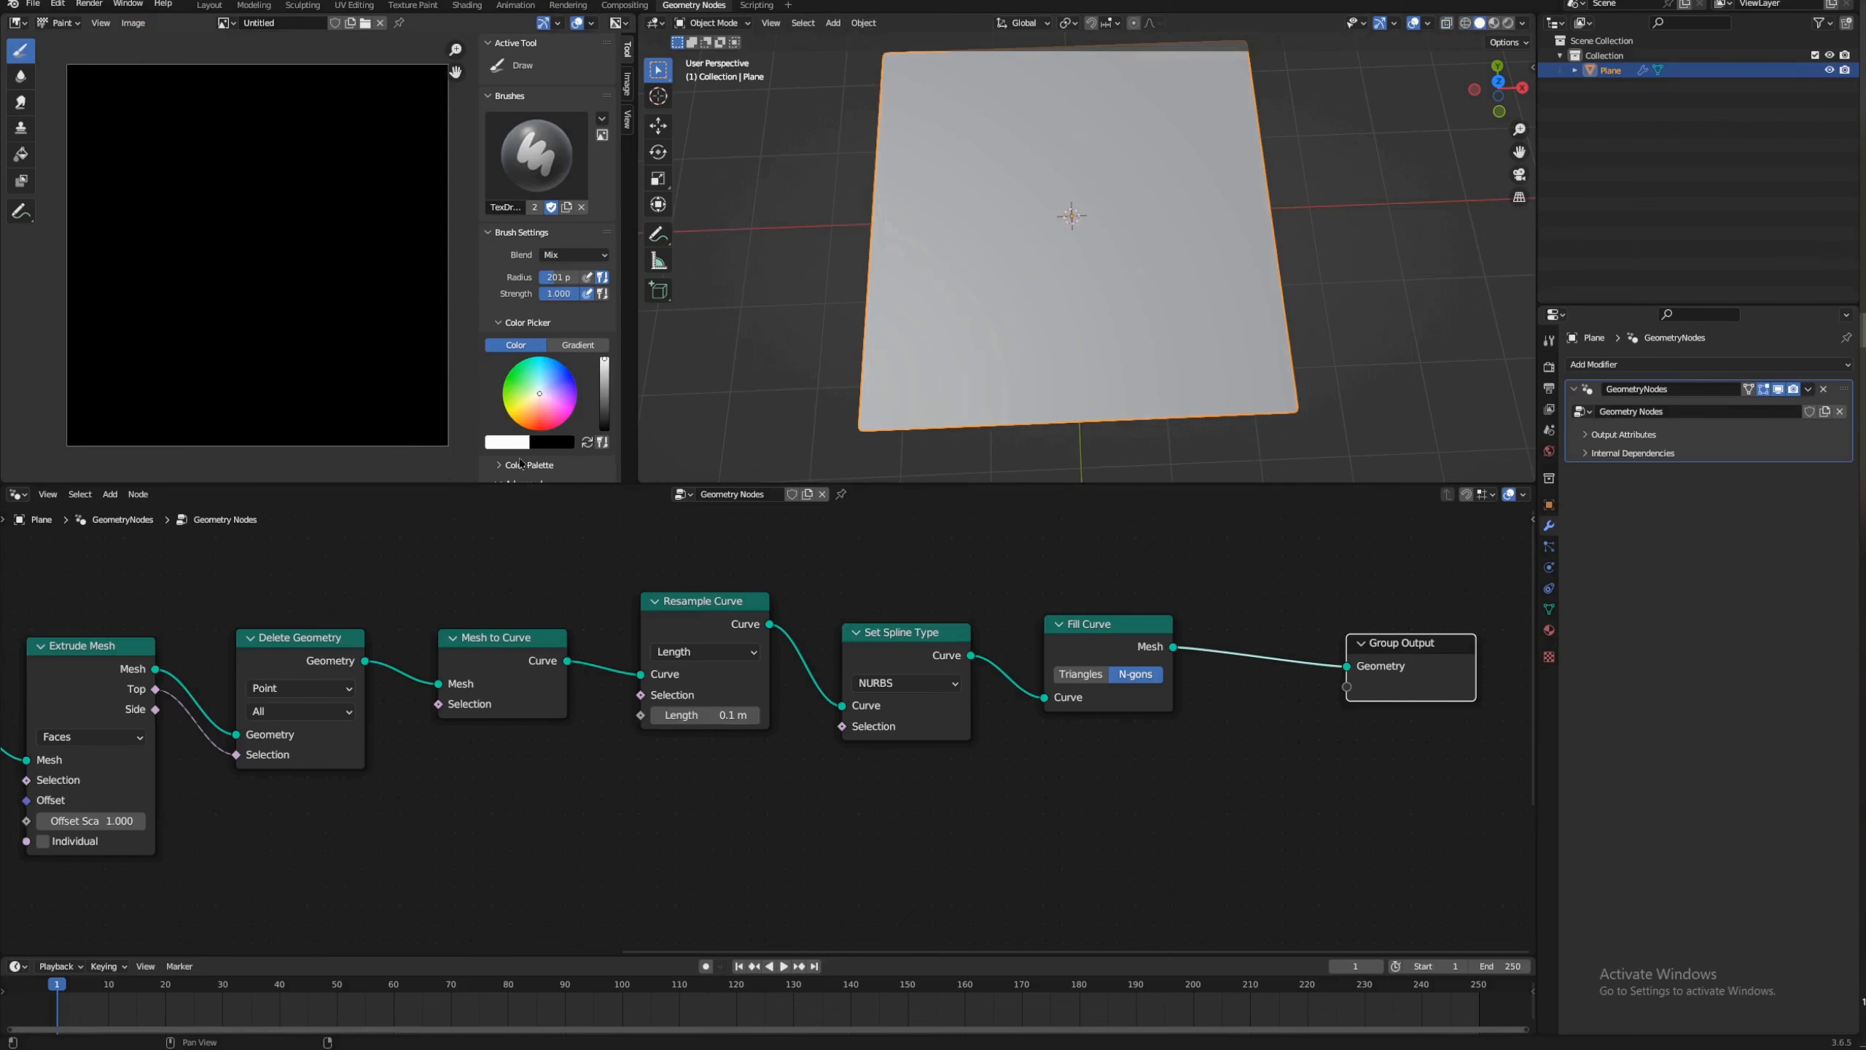
mouse_move(200, 397)
left_mouse_down()
mouse_move(208, 187)
mouse_move(354, 313)
mouse_move(273, 189)
mouse_move(324, 372)
mouse_move(322, 326)
left_mouse_up()
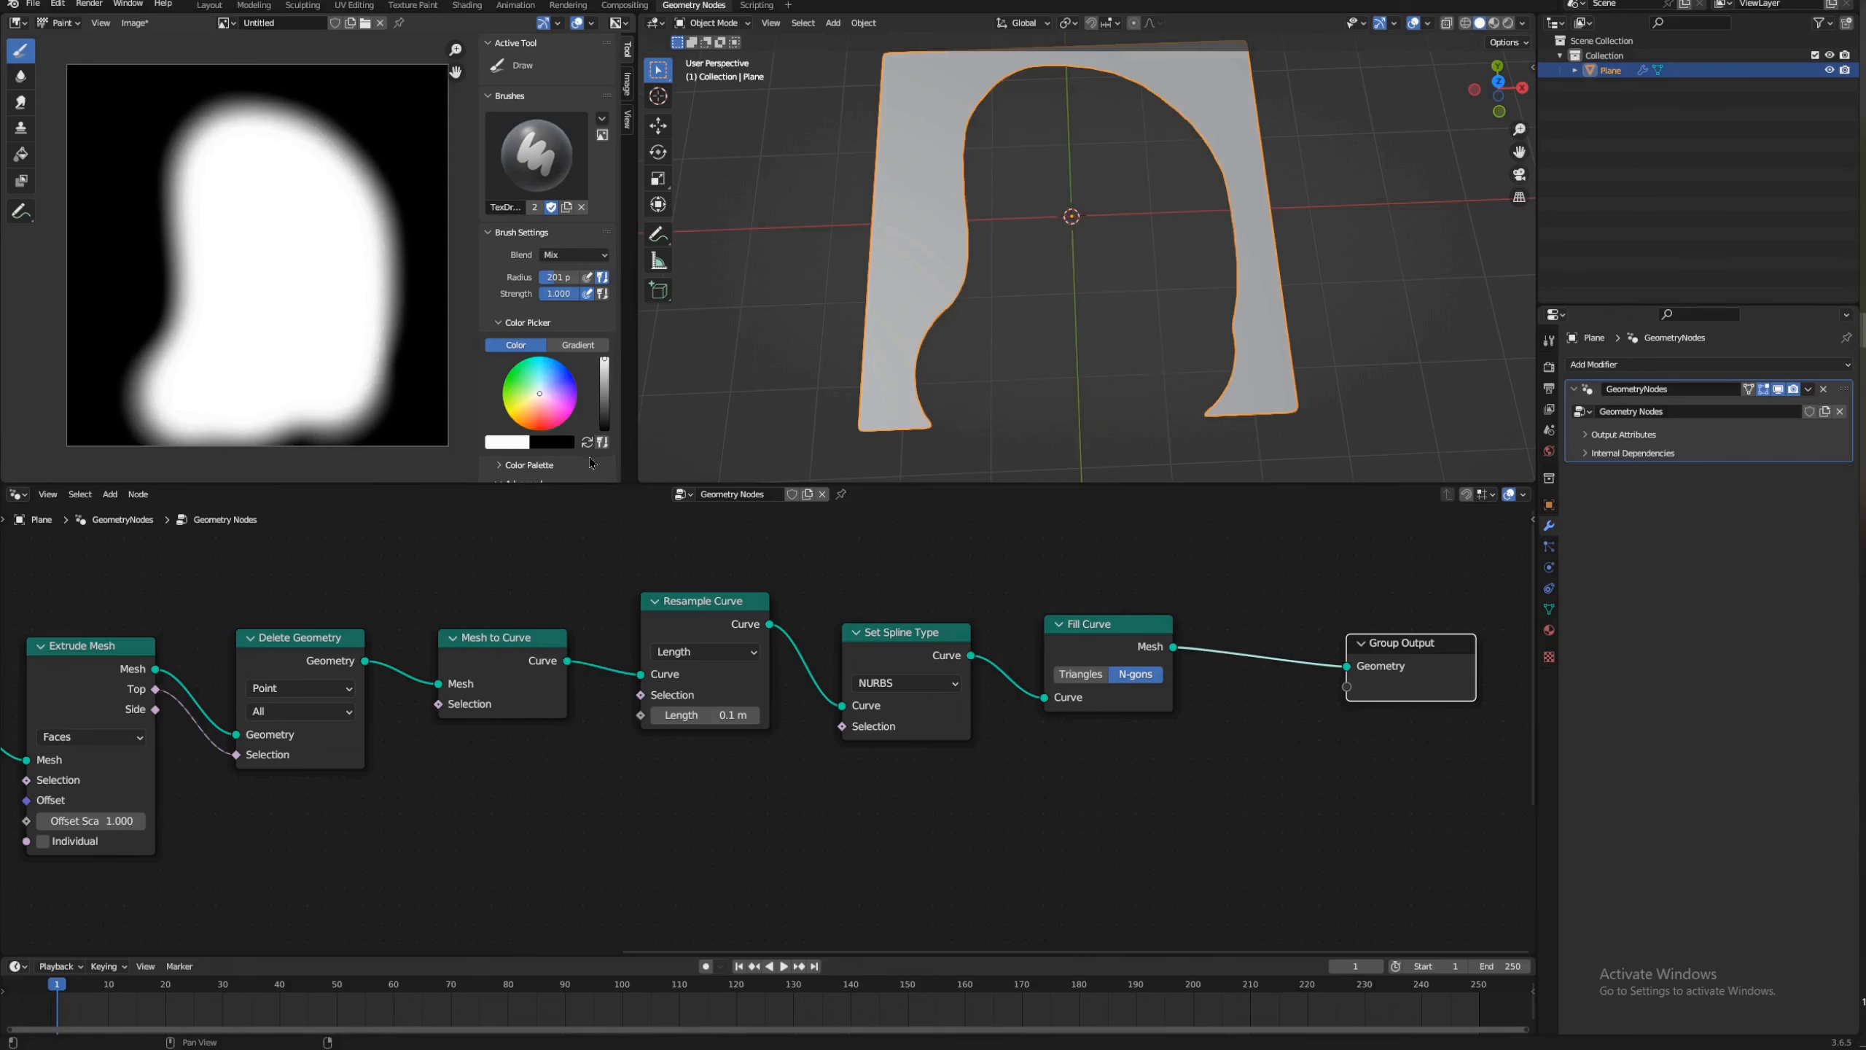
Step: Swap the brush colour to black with a 94 px radius and paint two eyes and an open mouth on the ghost
left_click(587, 442)
type("94")
key("Return")
left_click(218, 194)
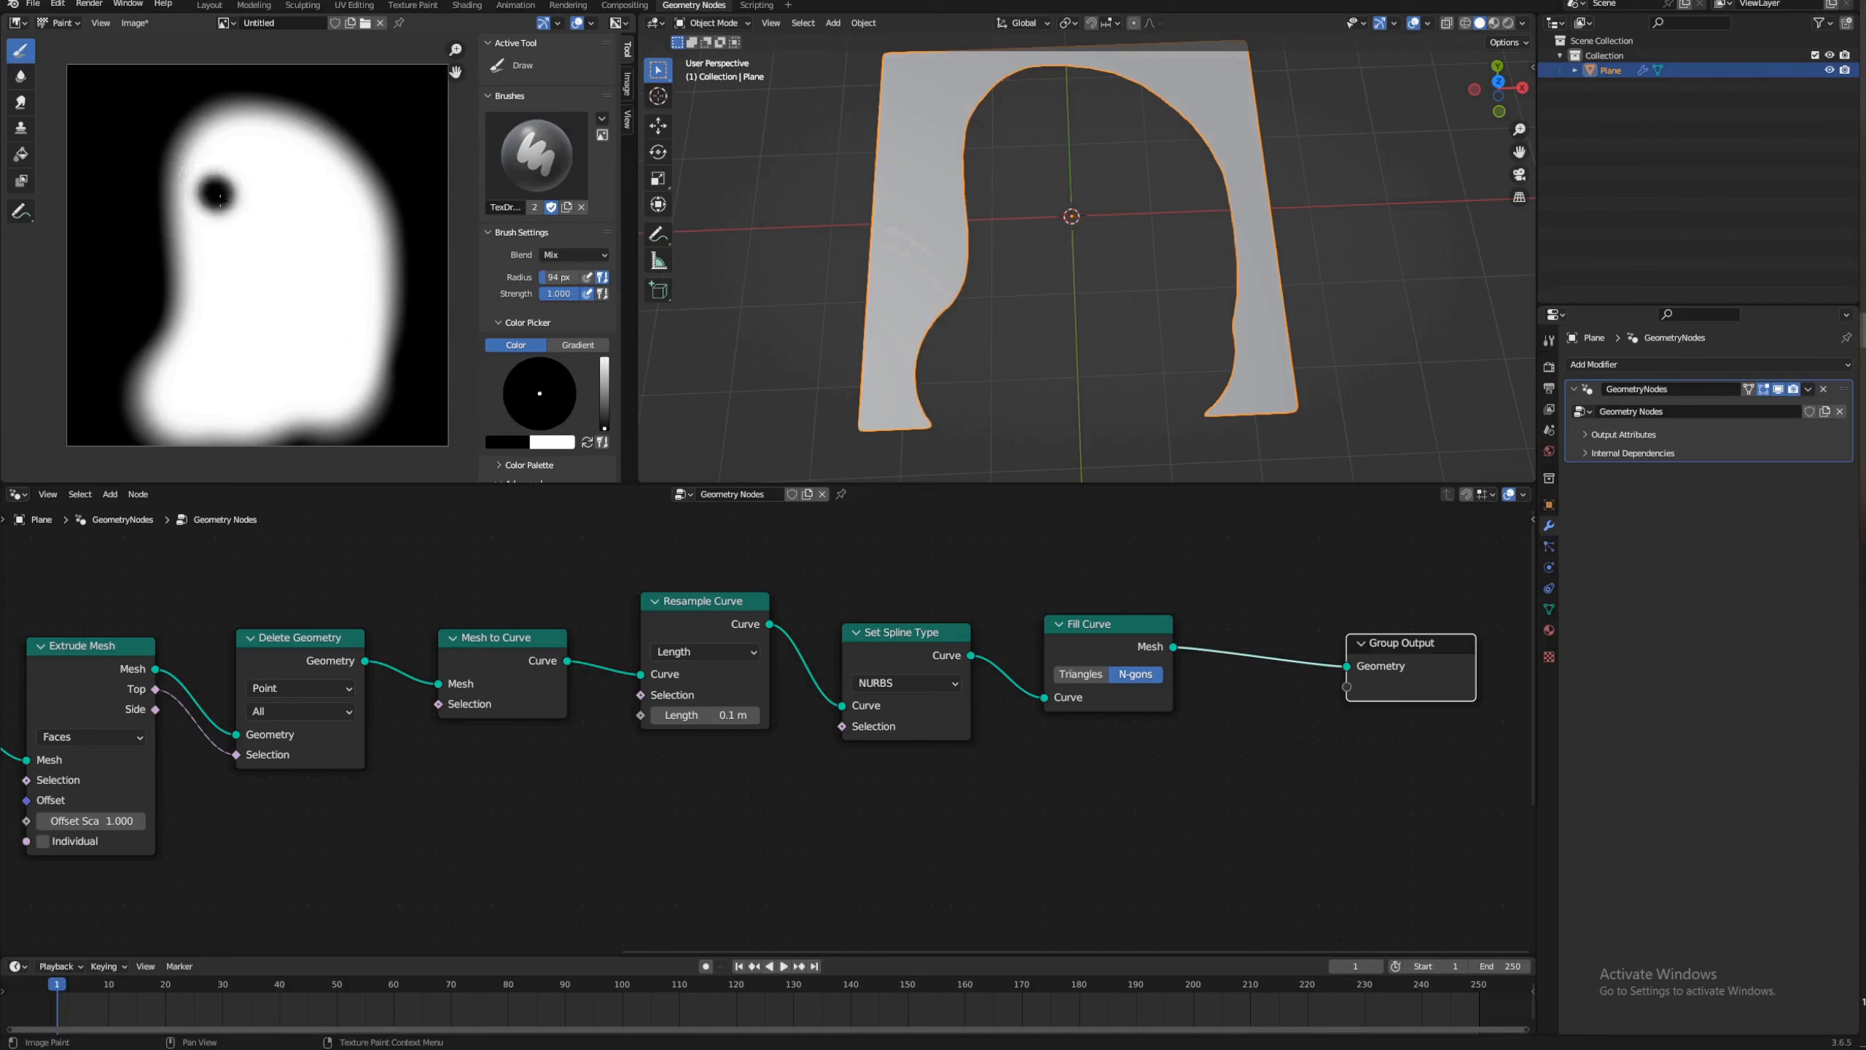
left_click_drag(221, 200, 301, 189)
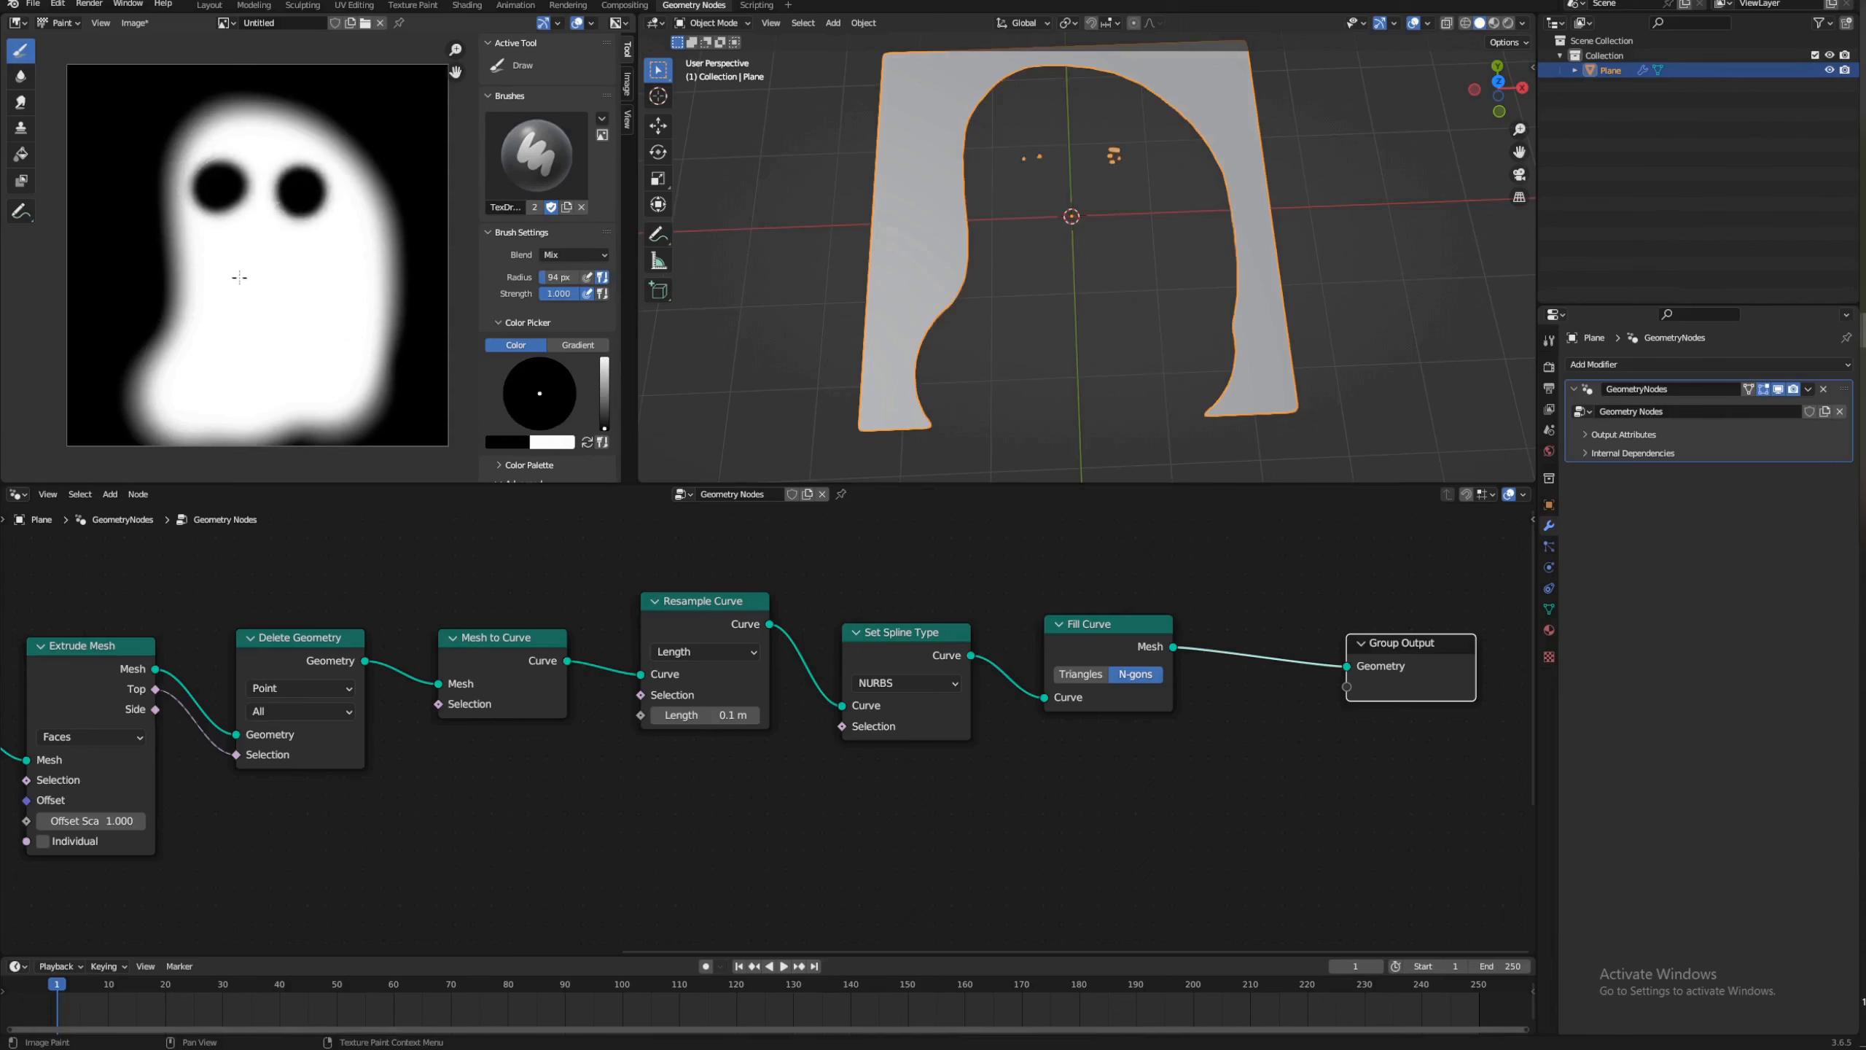
mouse_move(239, 277)
left_mouse_down()
mouse_move(265, 243)
mouse_move(261, 290)
mouse_move(254, 268)
left_mouse_up()
Step: Swap the brush colour back to white, set its radius to 49 px and paint two raised, bent arms on the ghost
key("x")
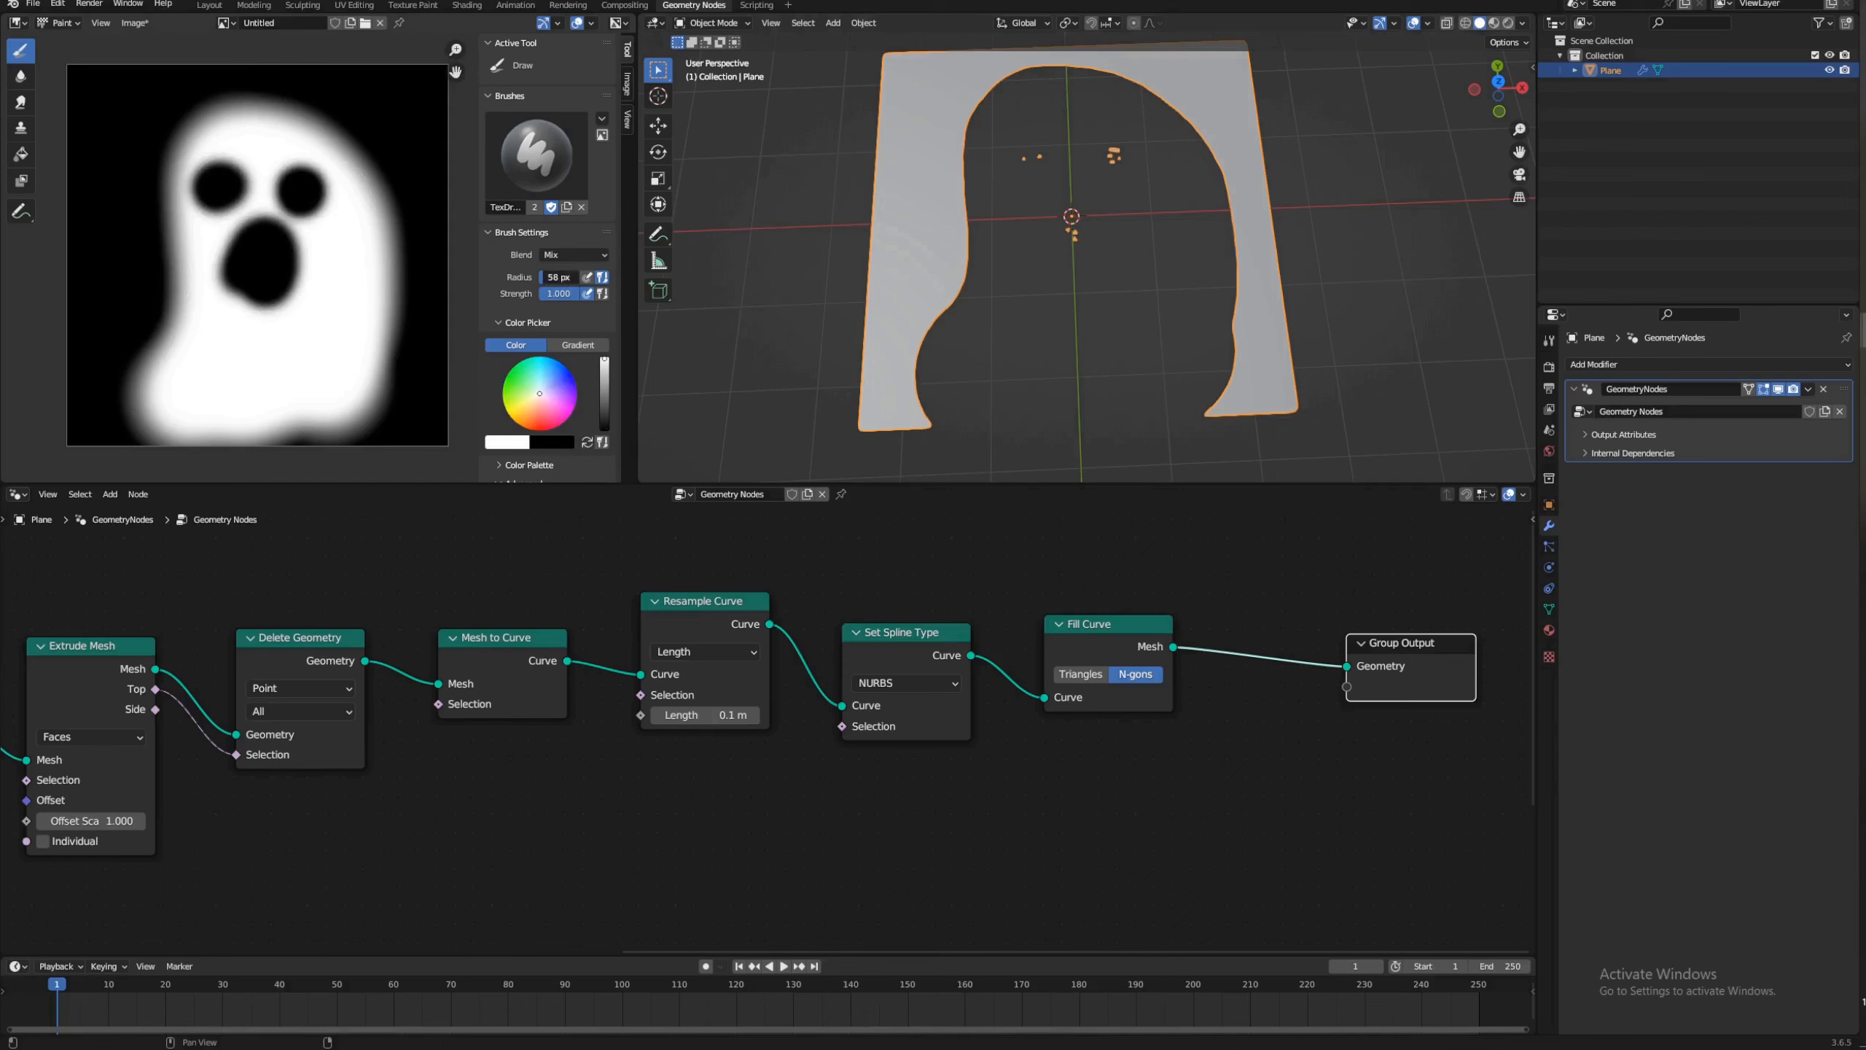
left_click_drag(562, 277, 550, 277)
mouse_move(184, 272)
left_mouse_down()
mouse_move(73, 245)
mouse_move(129, 103)
left_mouse_up()
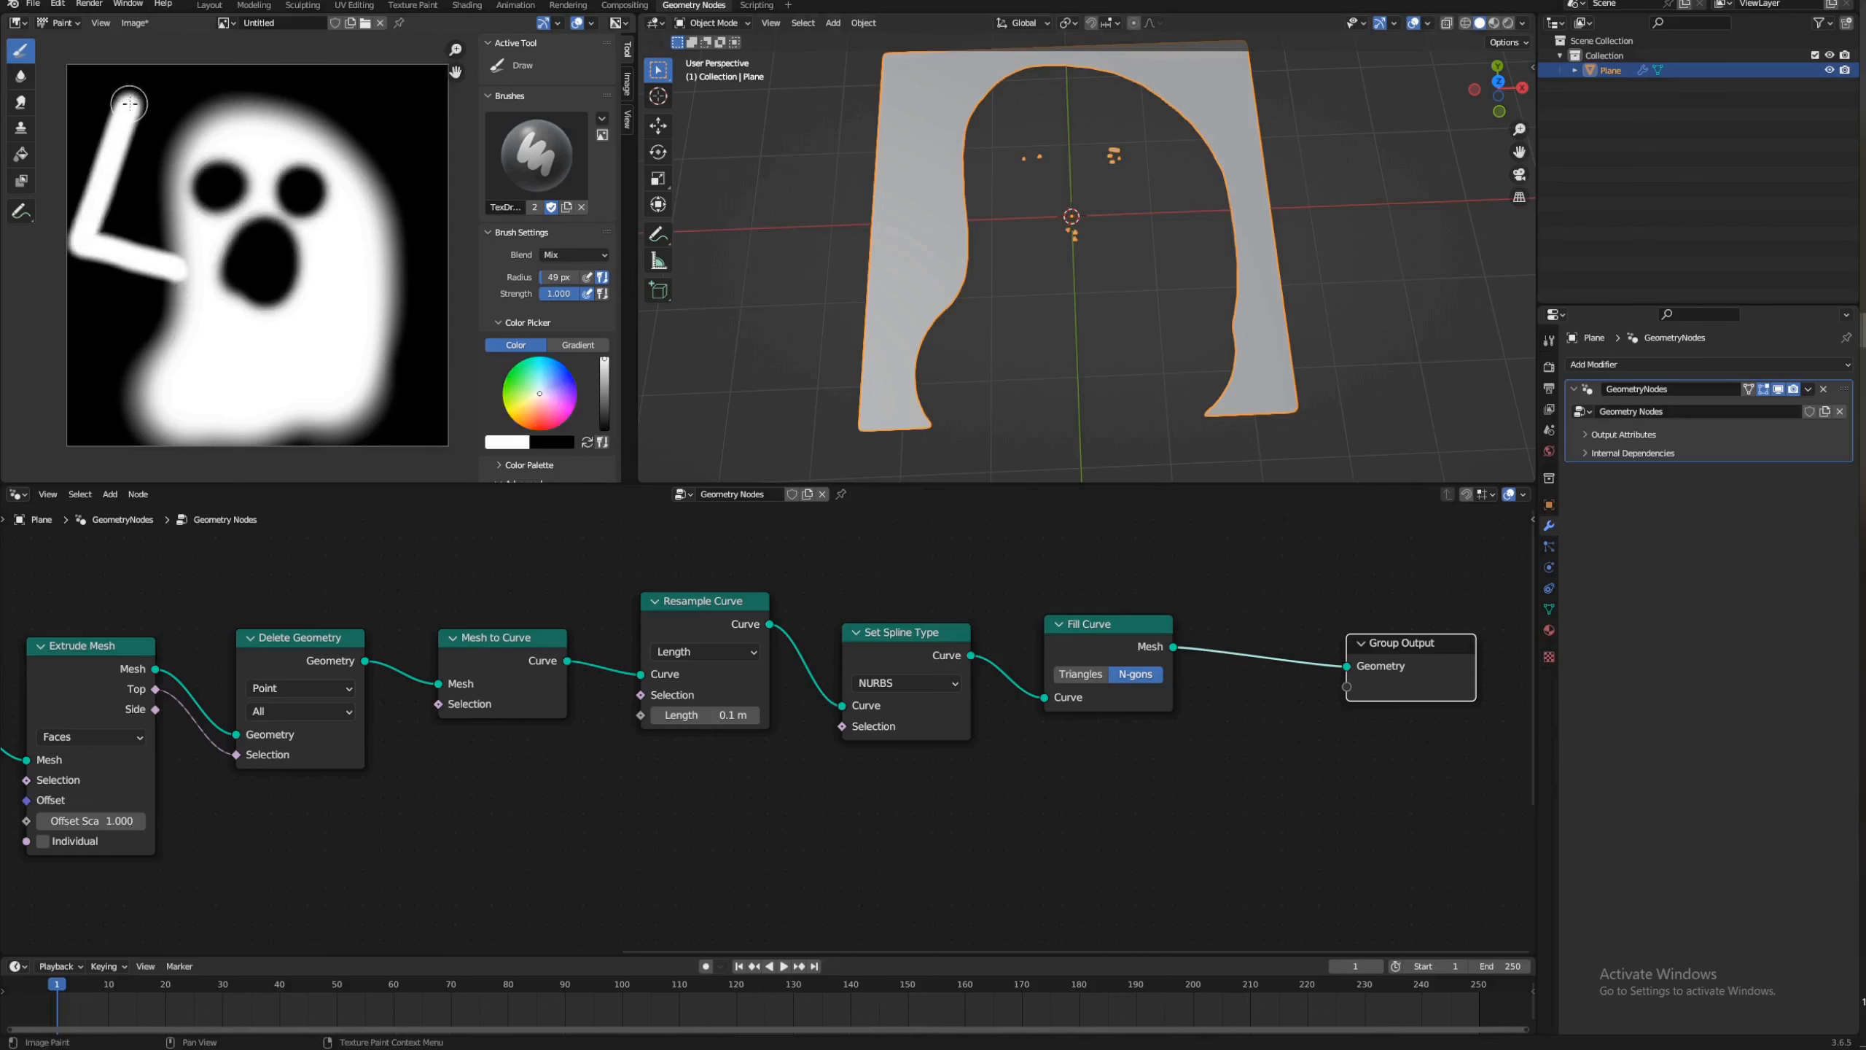
mouse_move(399, 247)
left_mouse_down()
mouse_move(441, 167)
mouse_move(382, 104)
left_mouse_up()
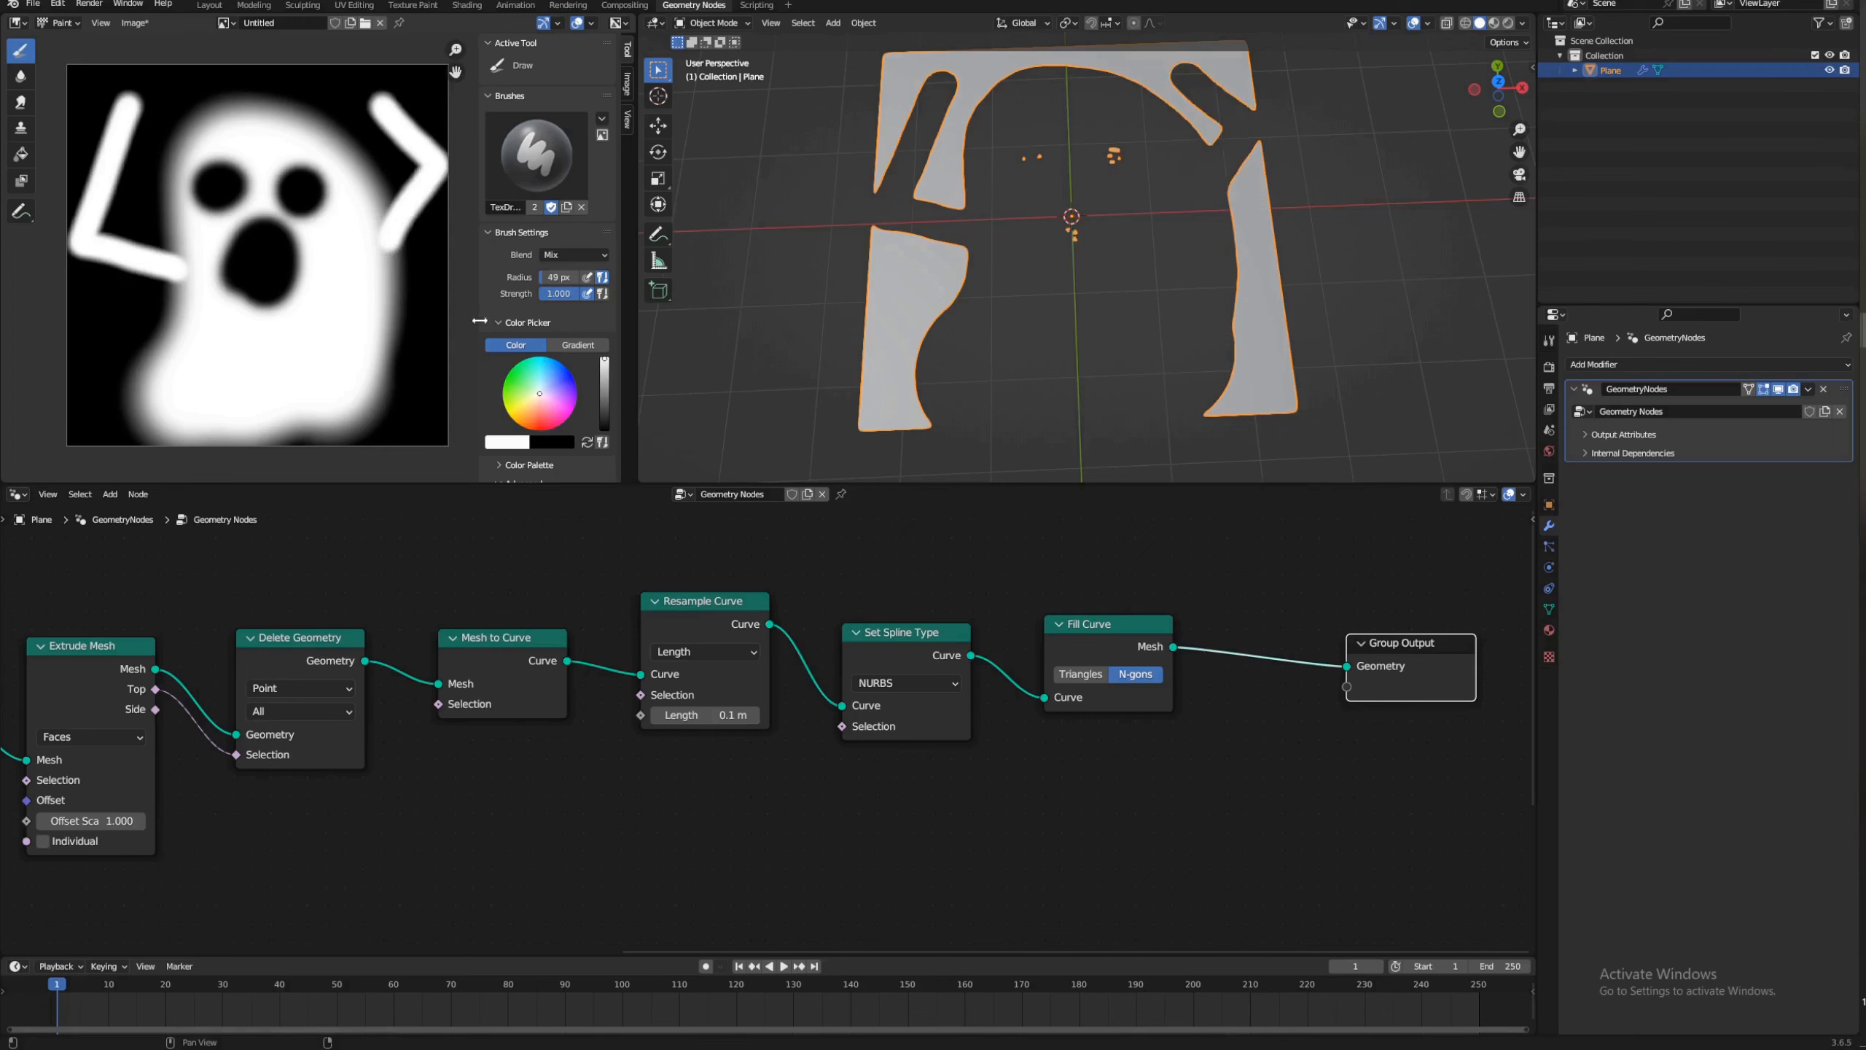
Step: Insert a Color Ramp node between the Image Texture node and the Delete Geometry selection
middle_click_drag(305, 769, 1196, 590)
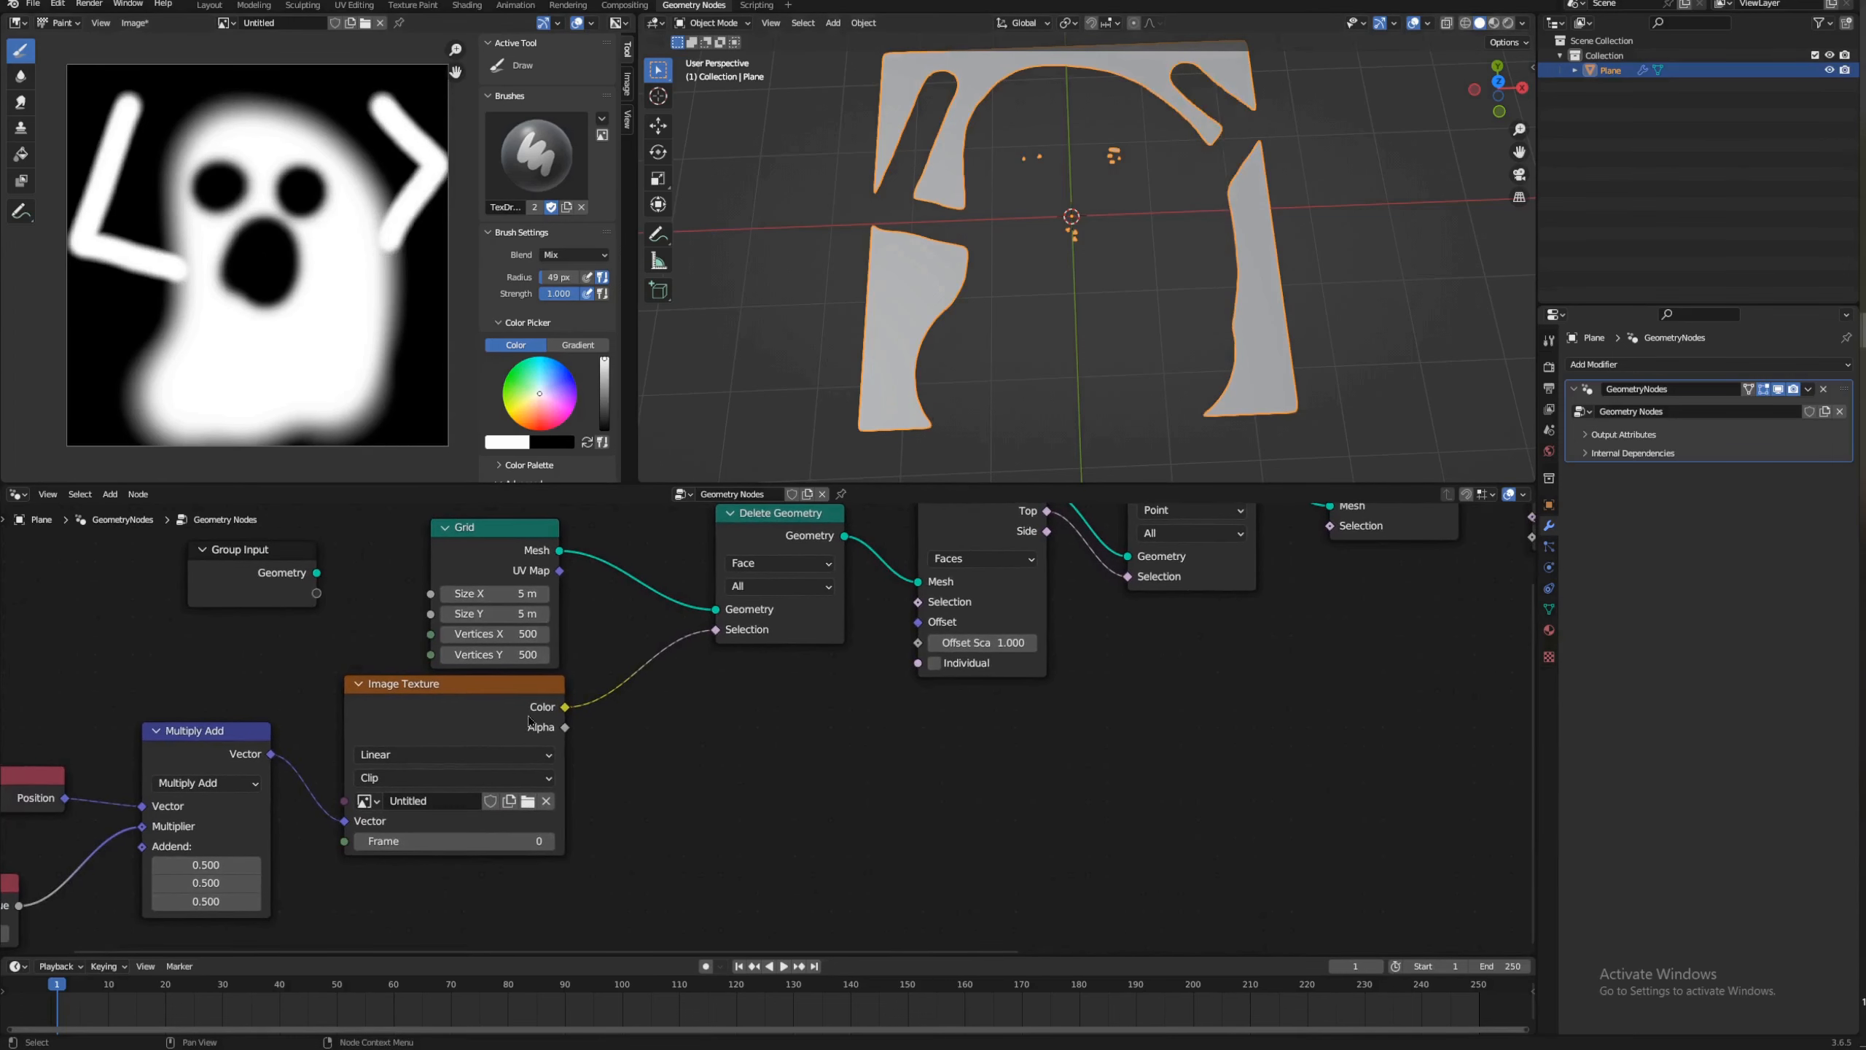
left_click_drag(471, 704, 470, 716)
right_click(761, 758)
mouse_move(759, 758)
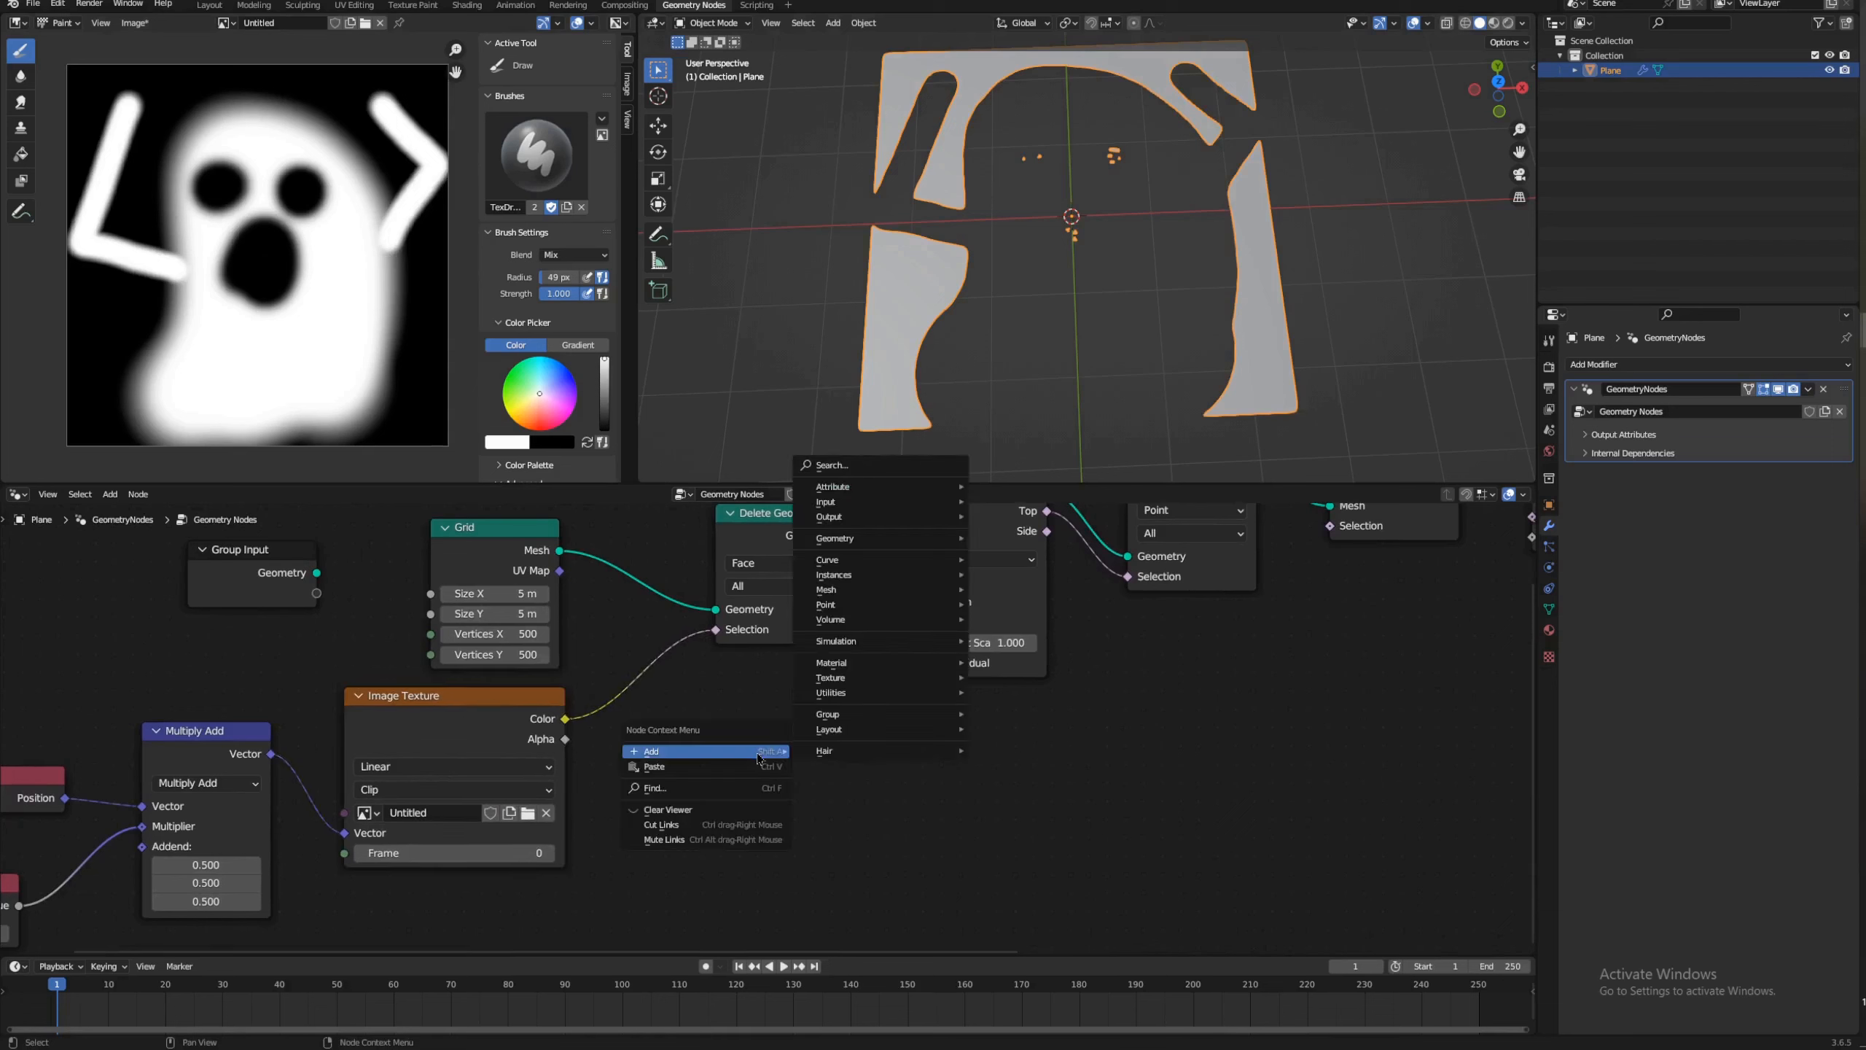
mouse_move(872, 697)
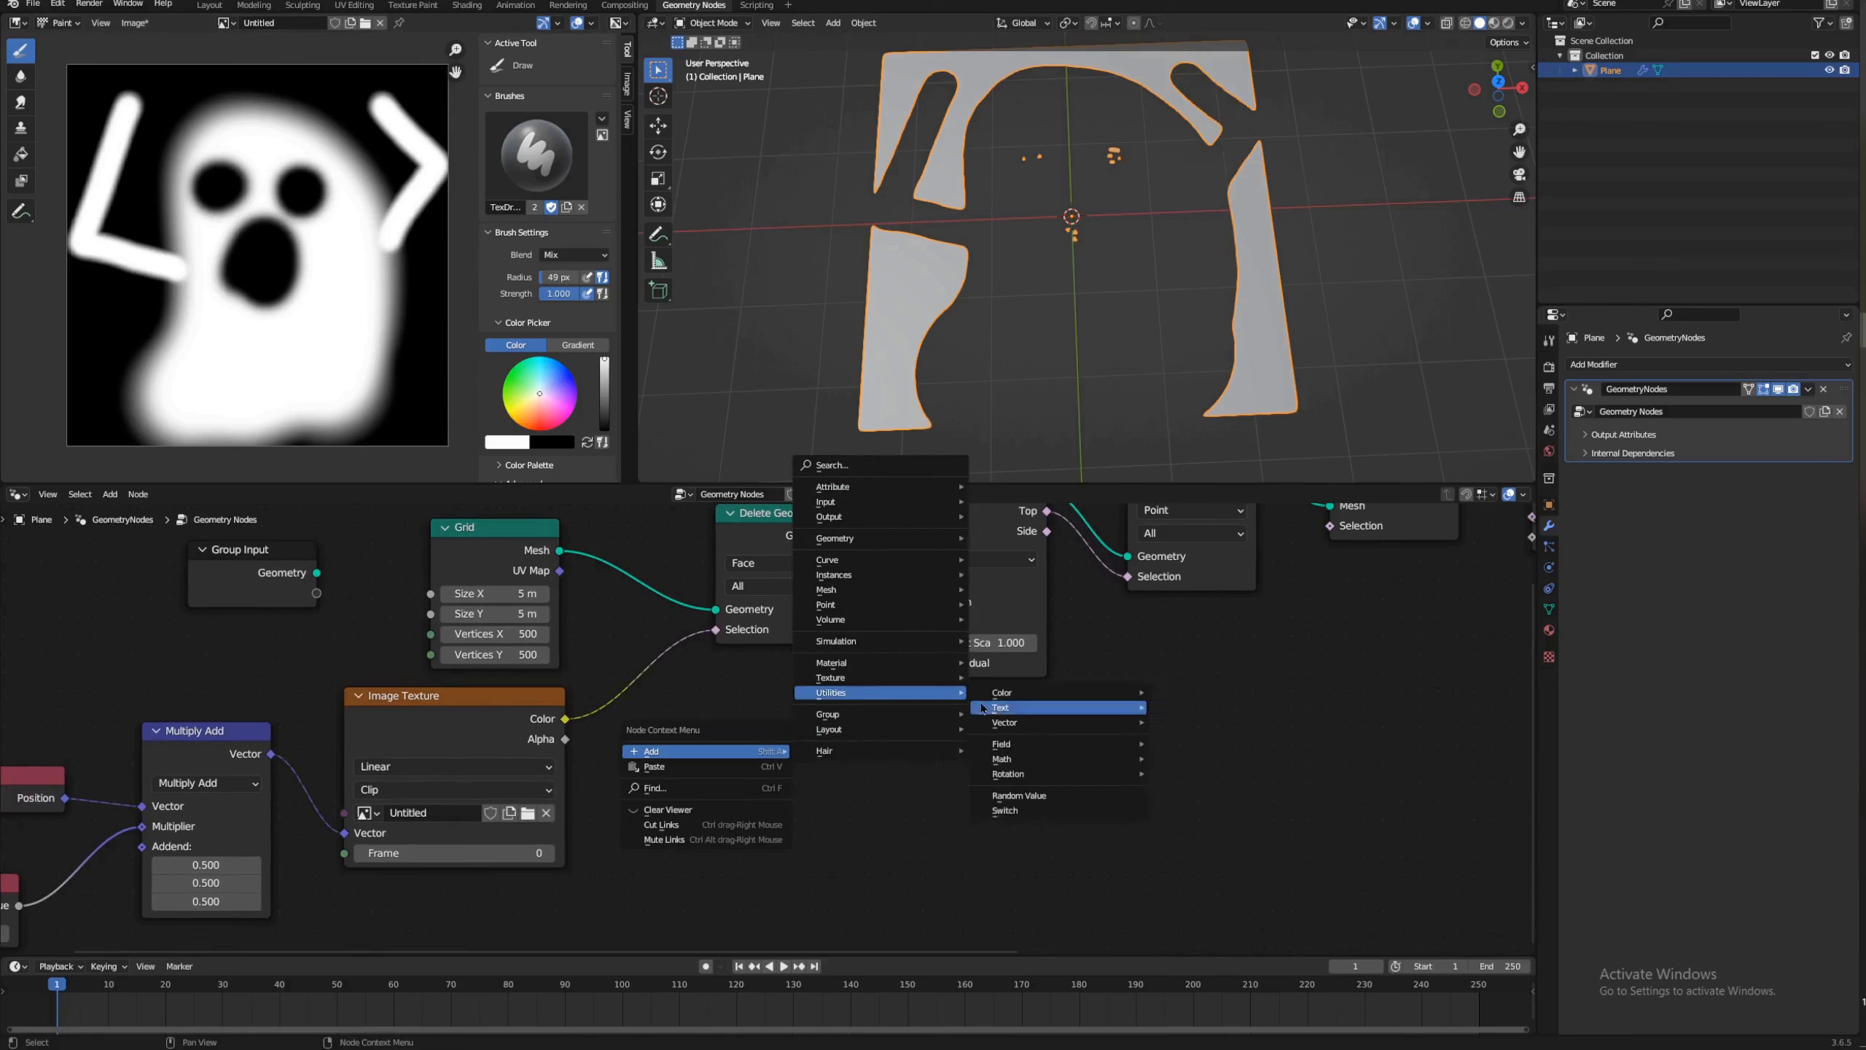
mouse_move(1074, 700)
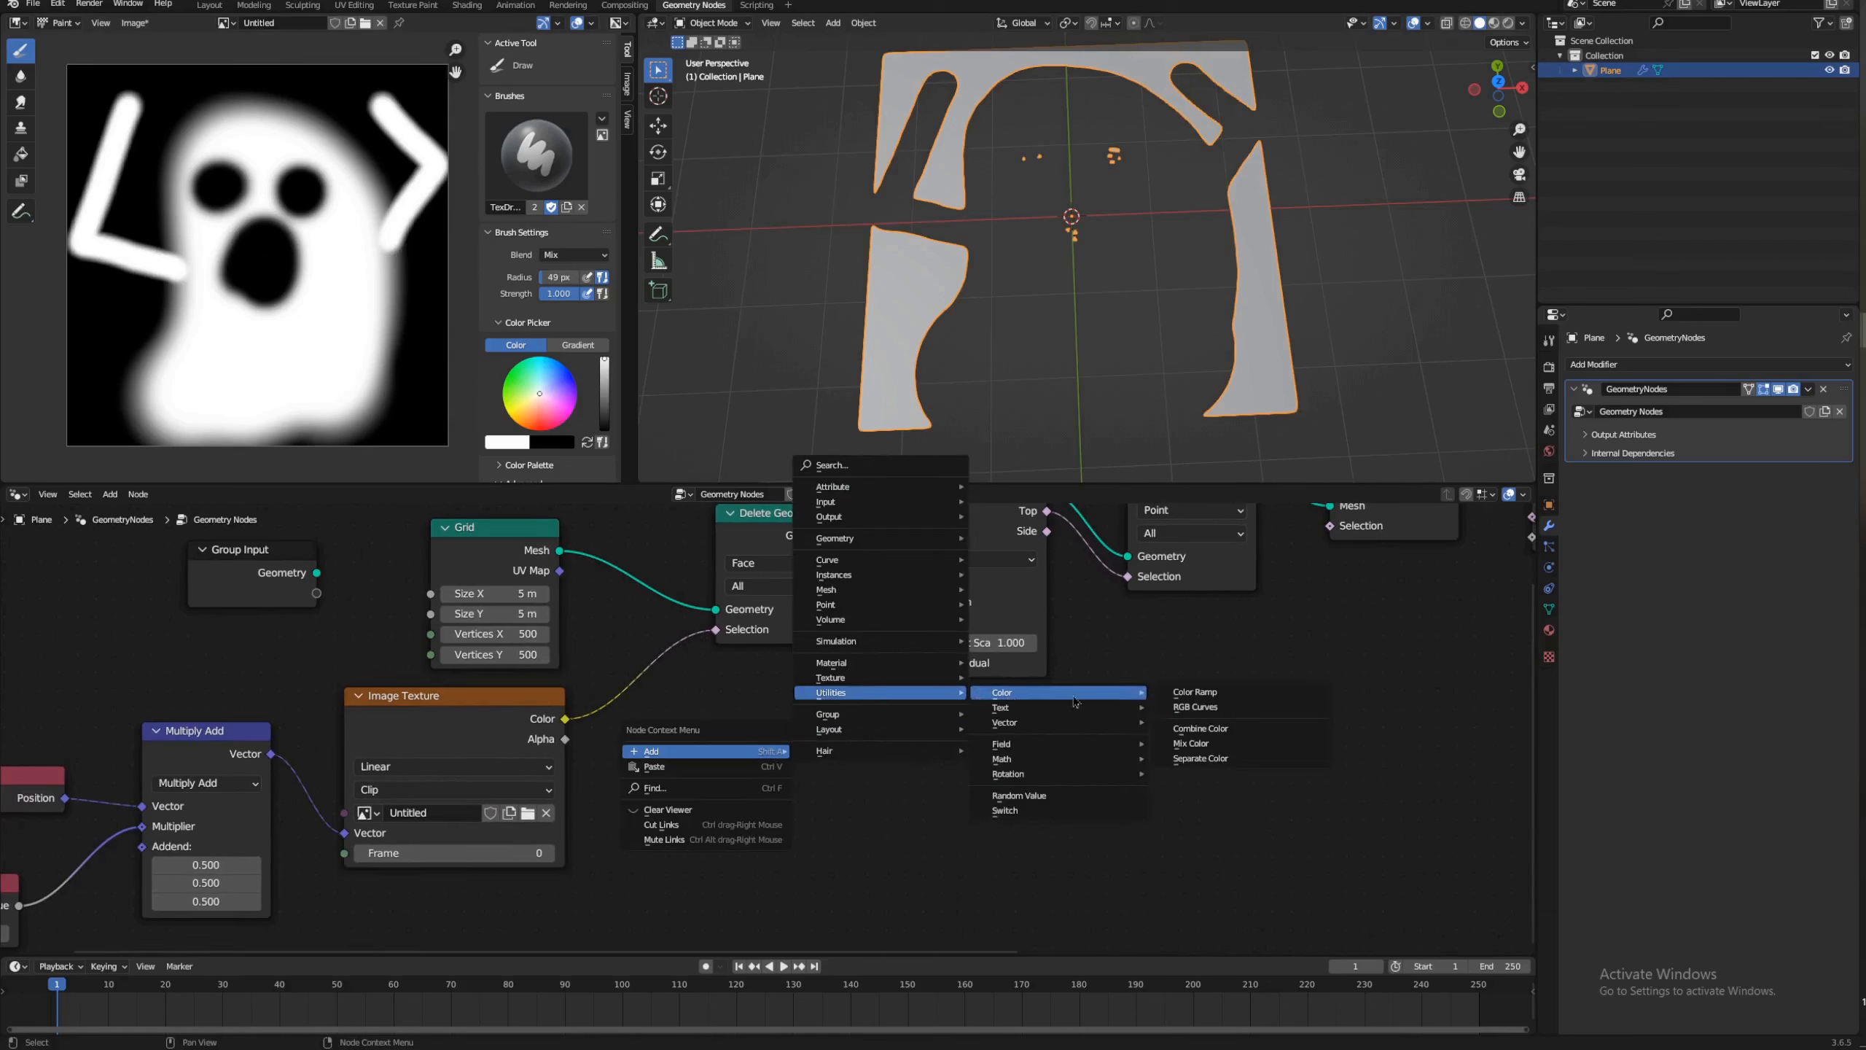
left_click(1216, 692)
Step: Move the Color Ramp's black stop to position 0.100 and check the cut-out ghost shape
left_click(665, 771)
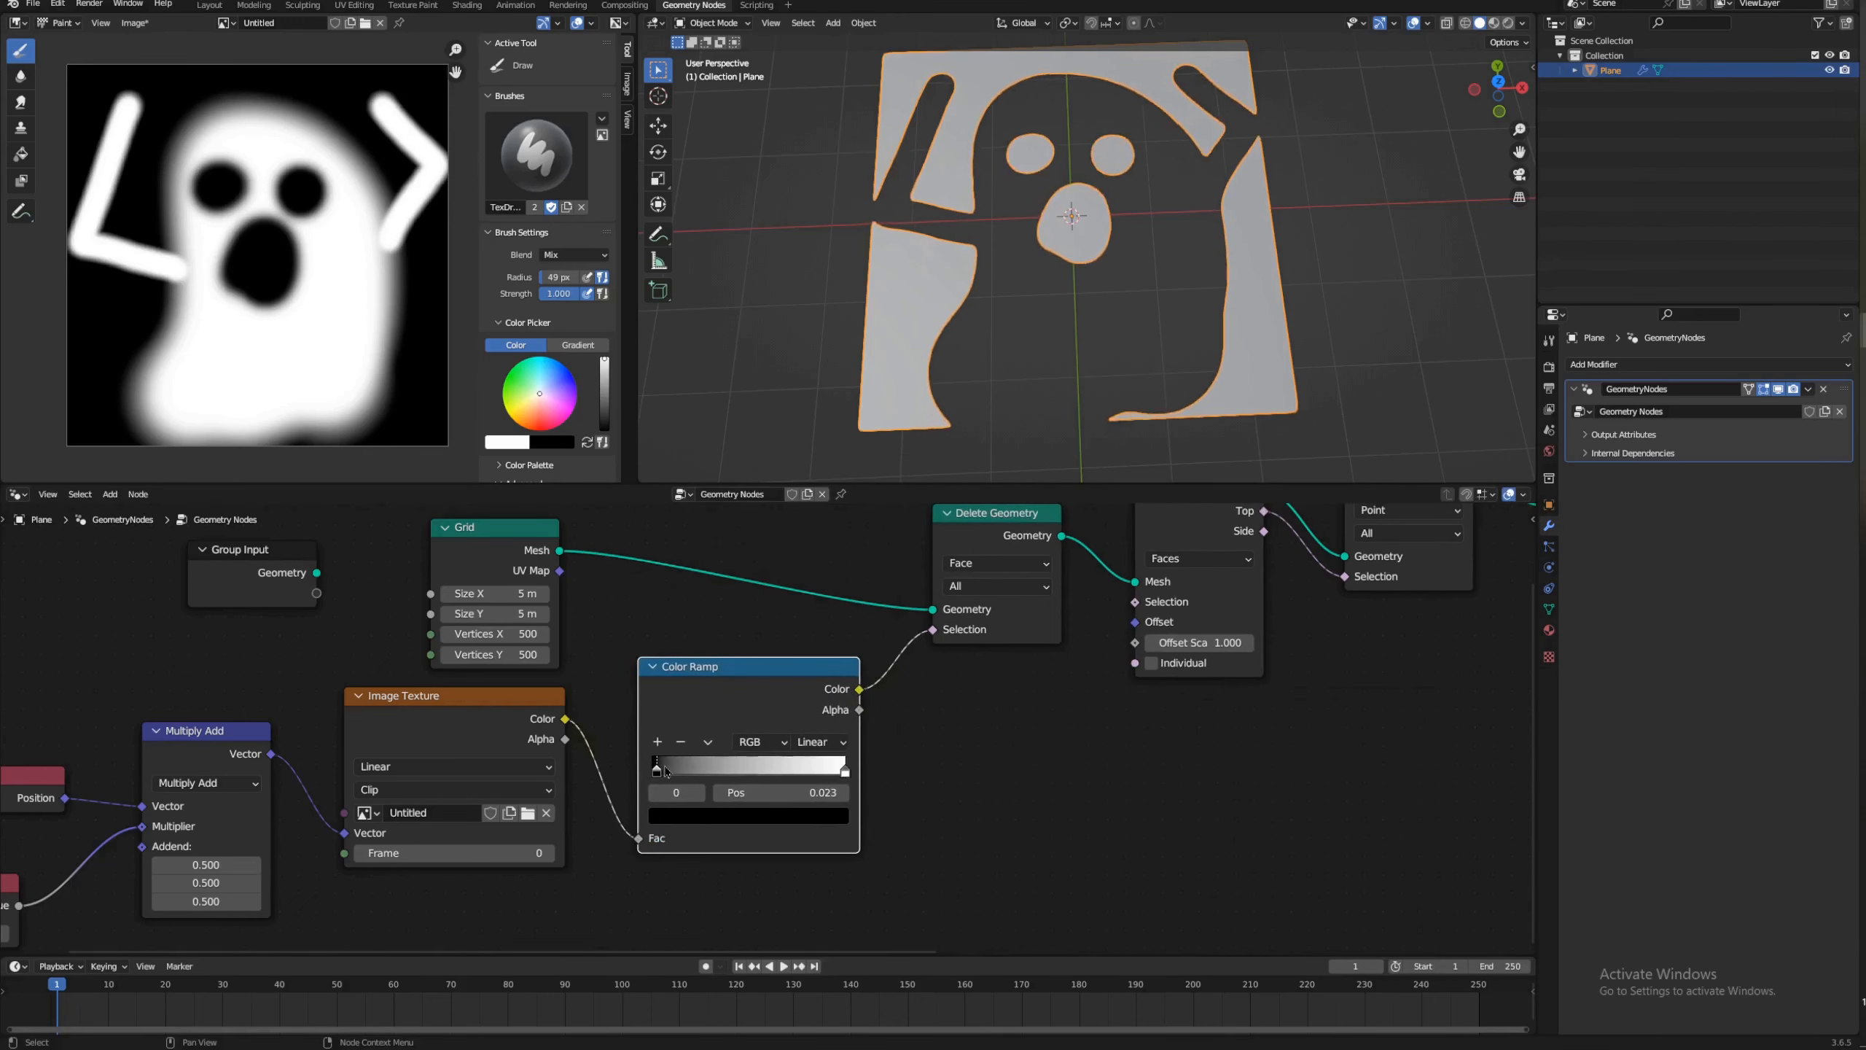
left_click_drag(665, 770, 679, 771)
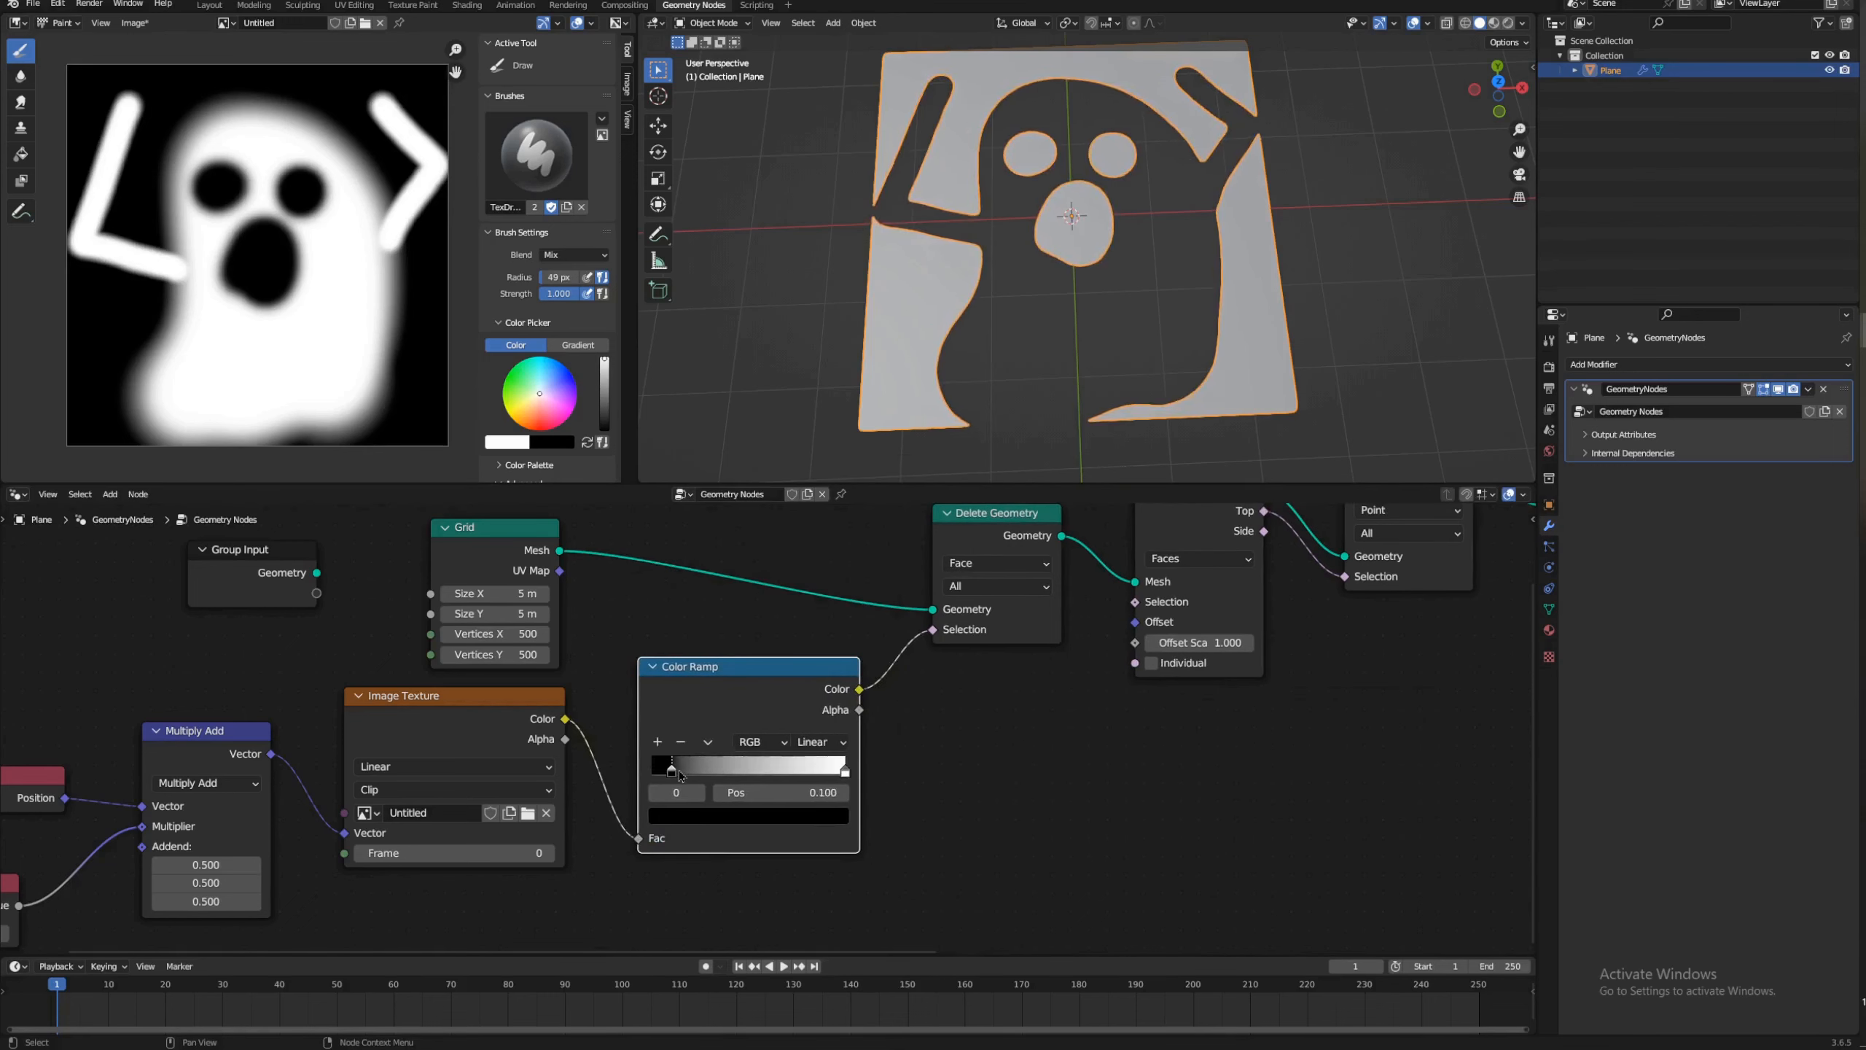
middle_click_drag(1058, 243, 1081, 231)
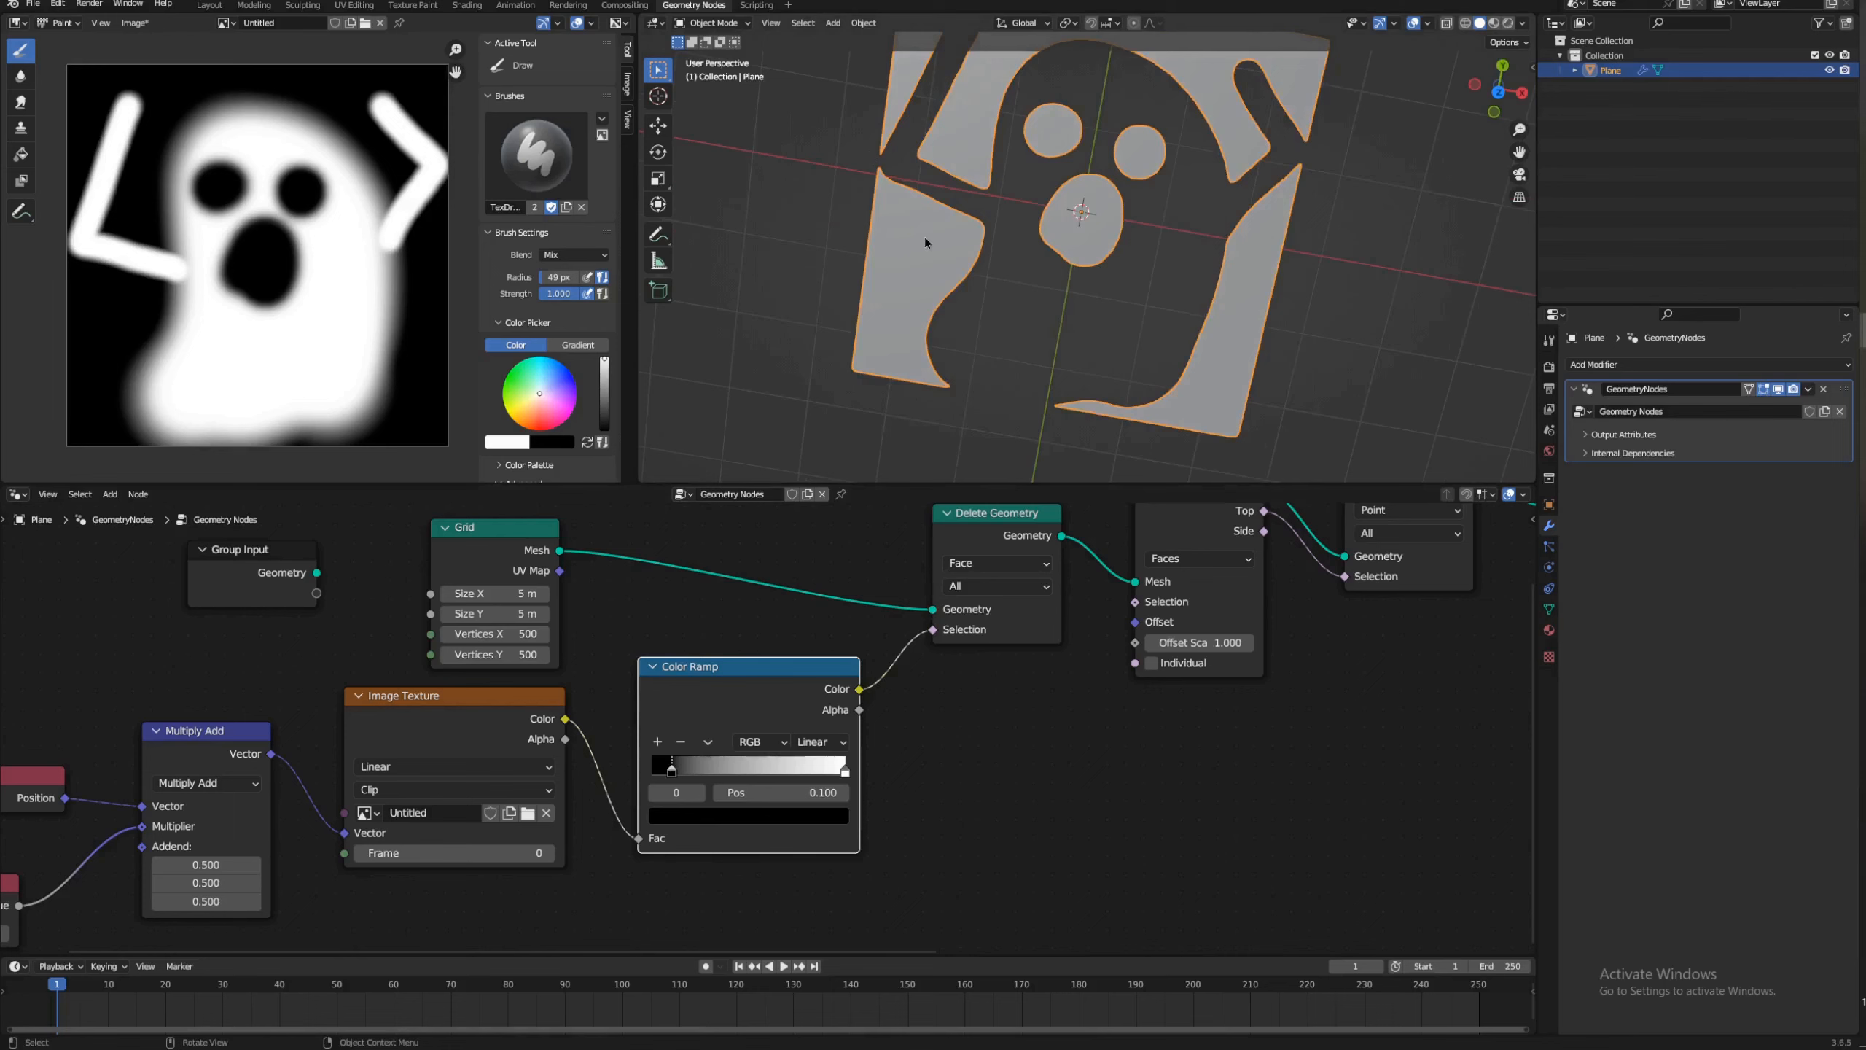
middle_click_drag(926, 242, 989, 212)
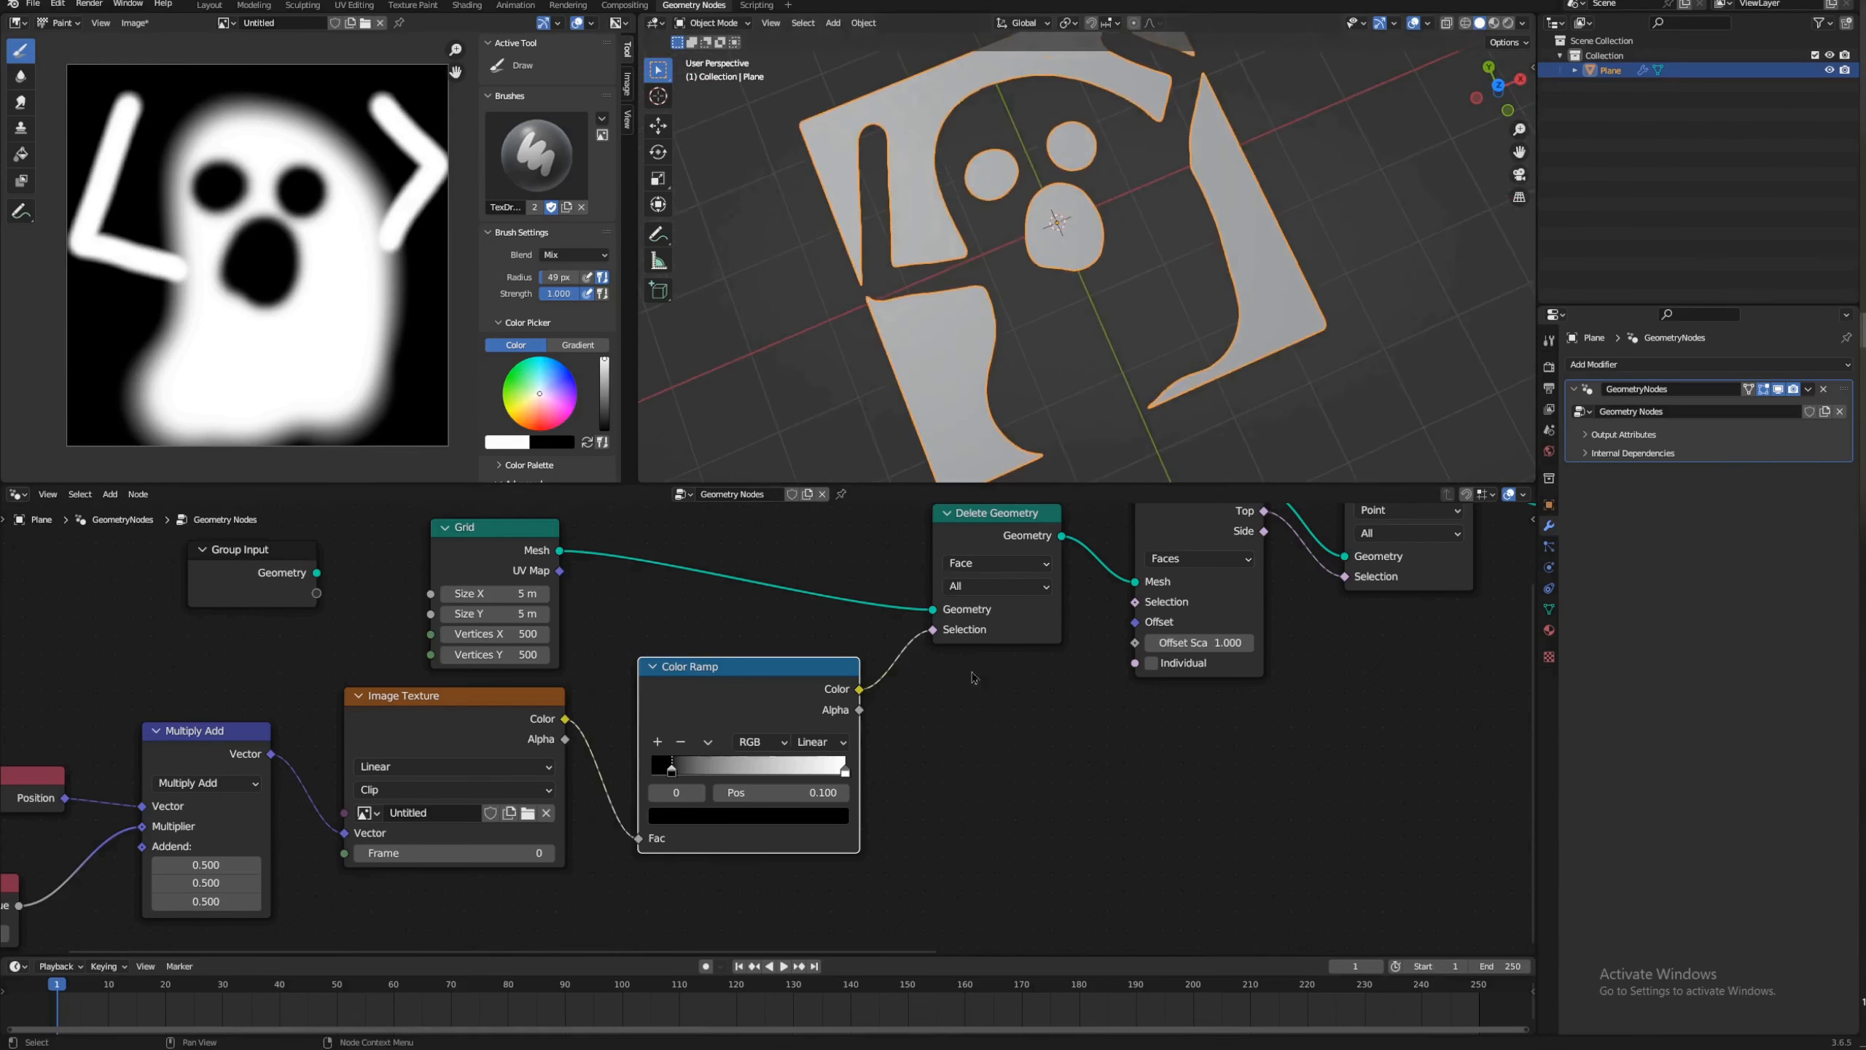
left_click(948, 742)
left_click_drag(845, 770, 885, 782)
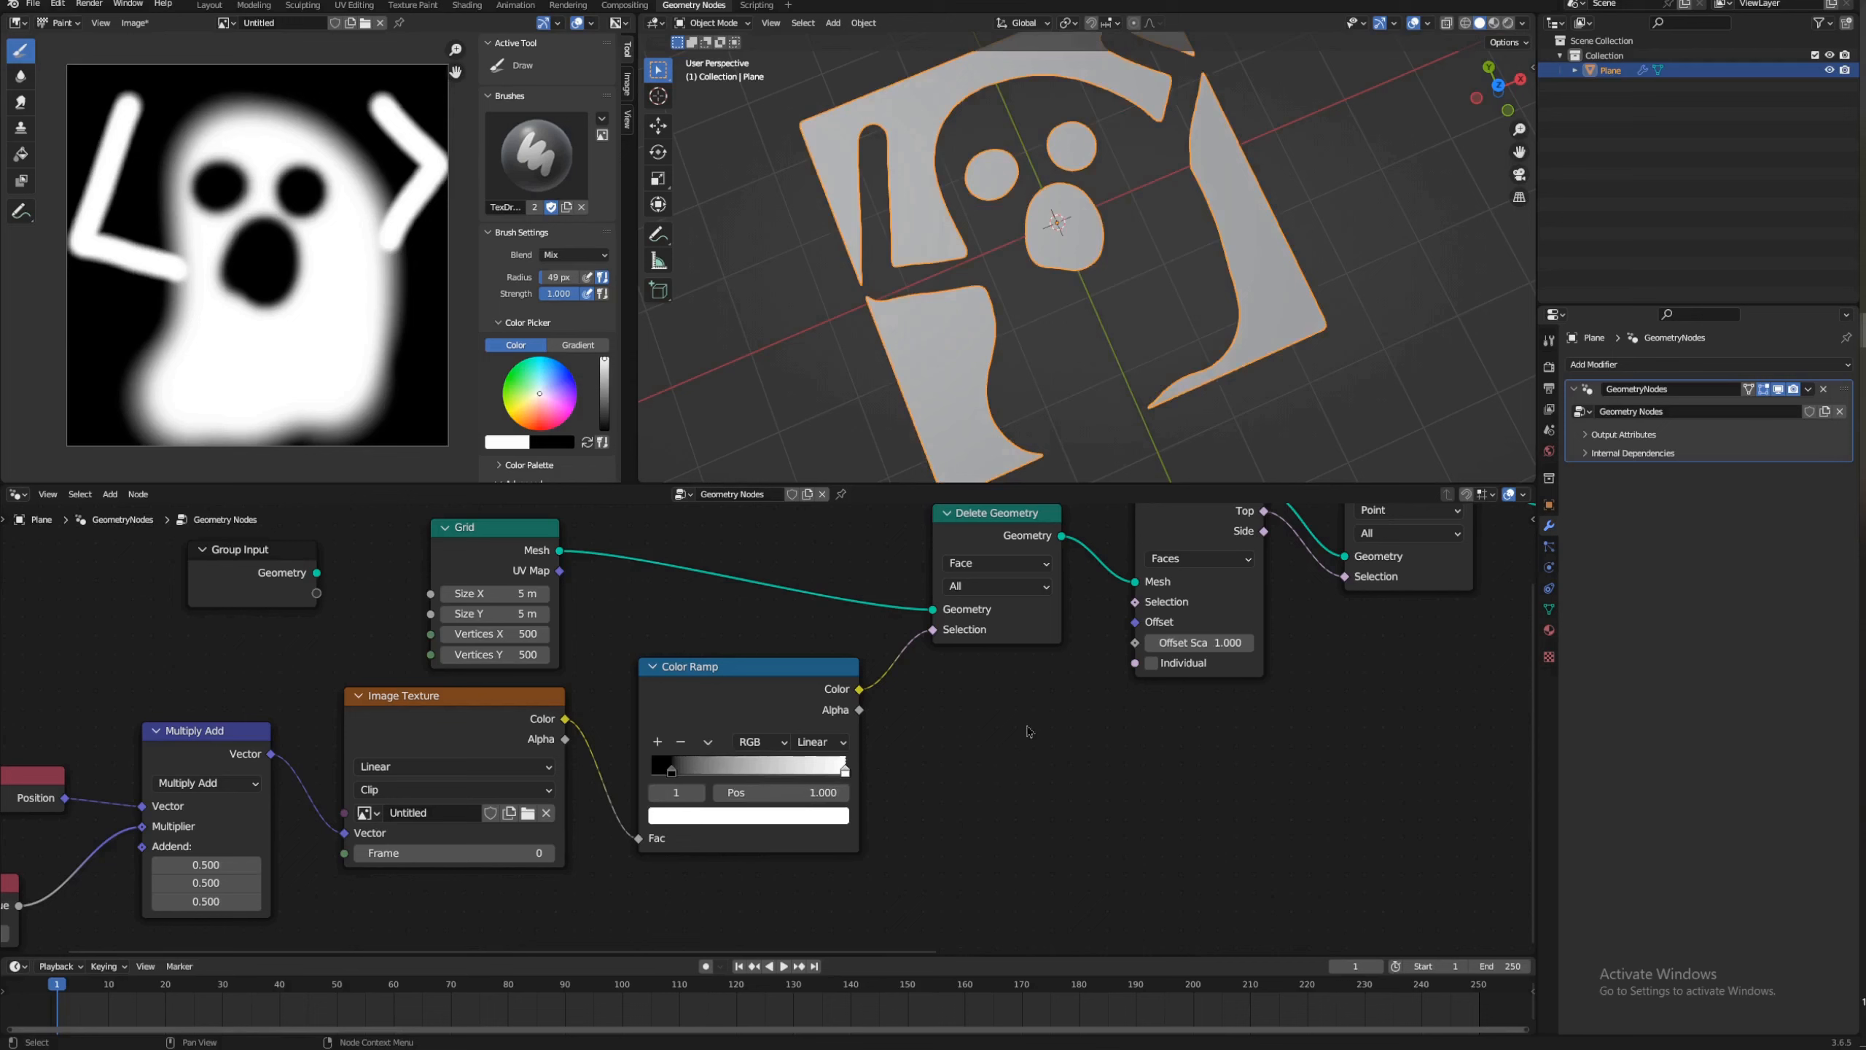
Step: Insert a Boolean Math node between Color Ramp and the Delete Geometry selection
key("shift+a")
mouse_move(991, 855)
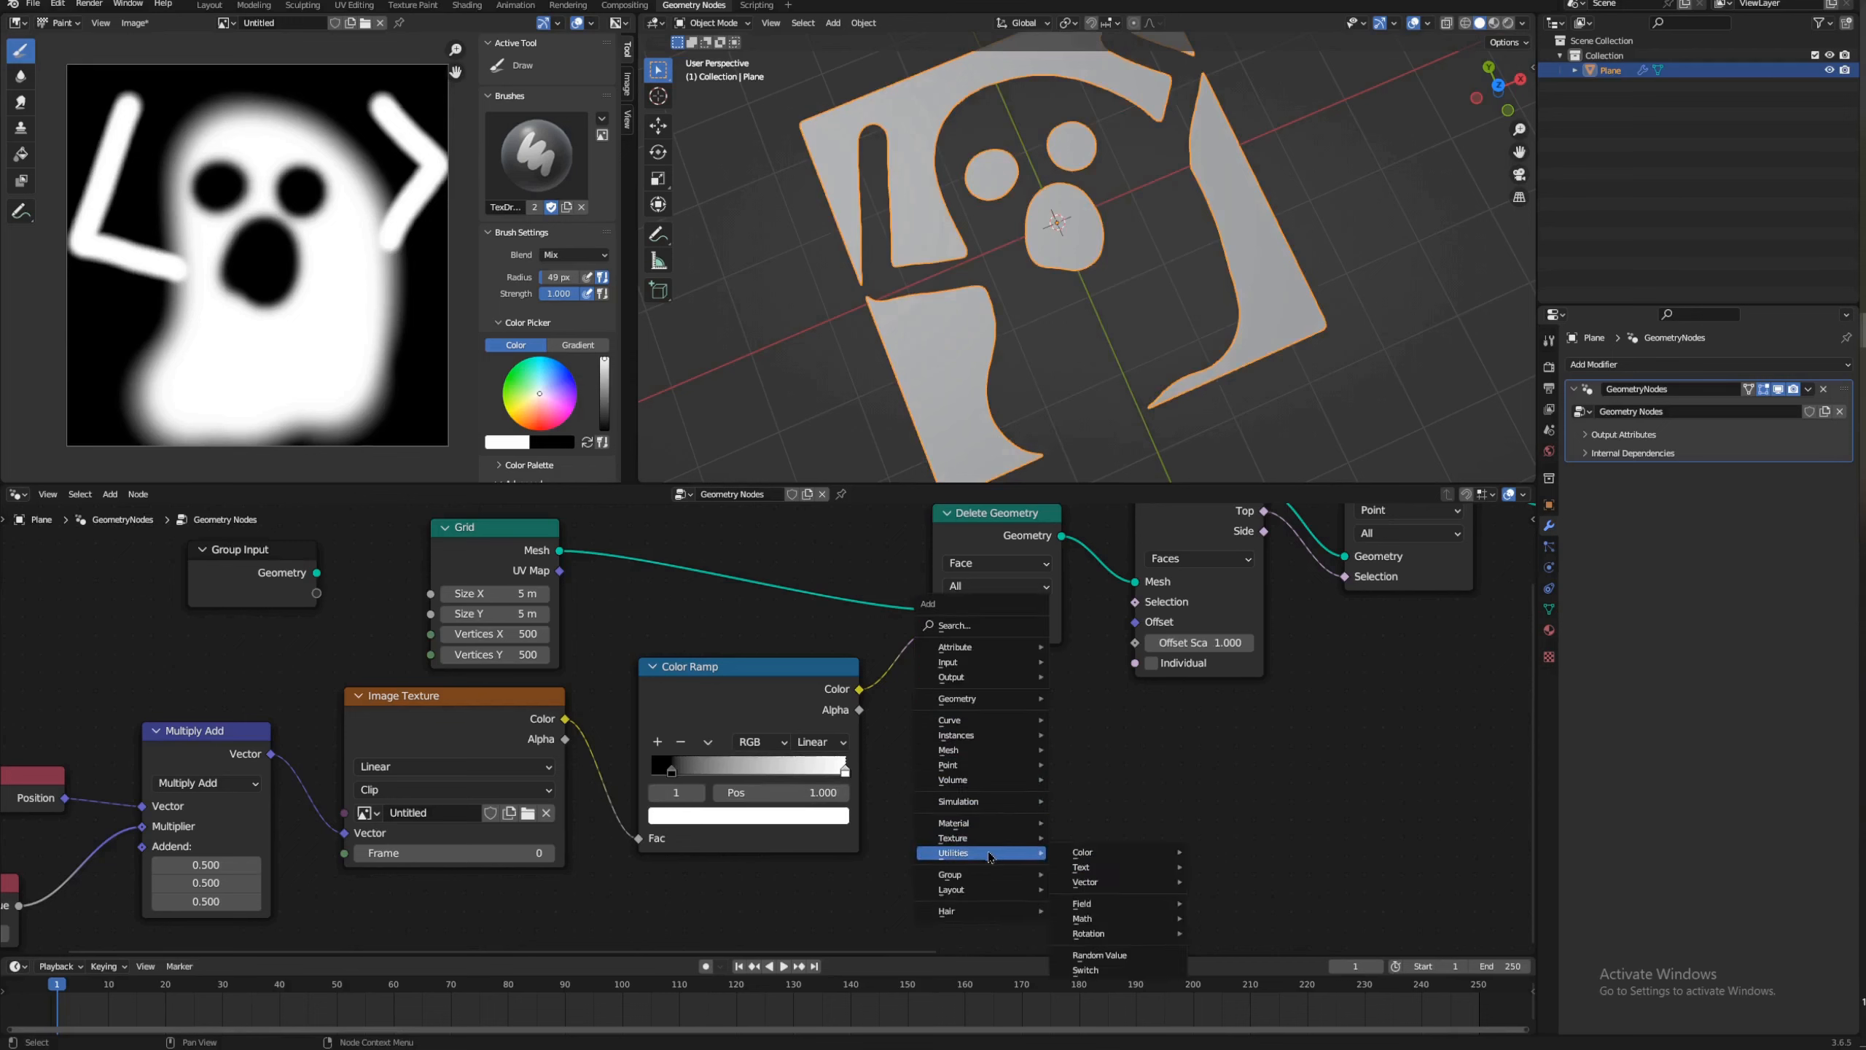
mouse_move(1163, 927)
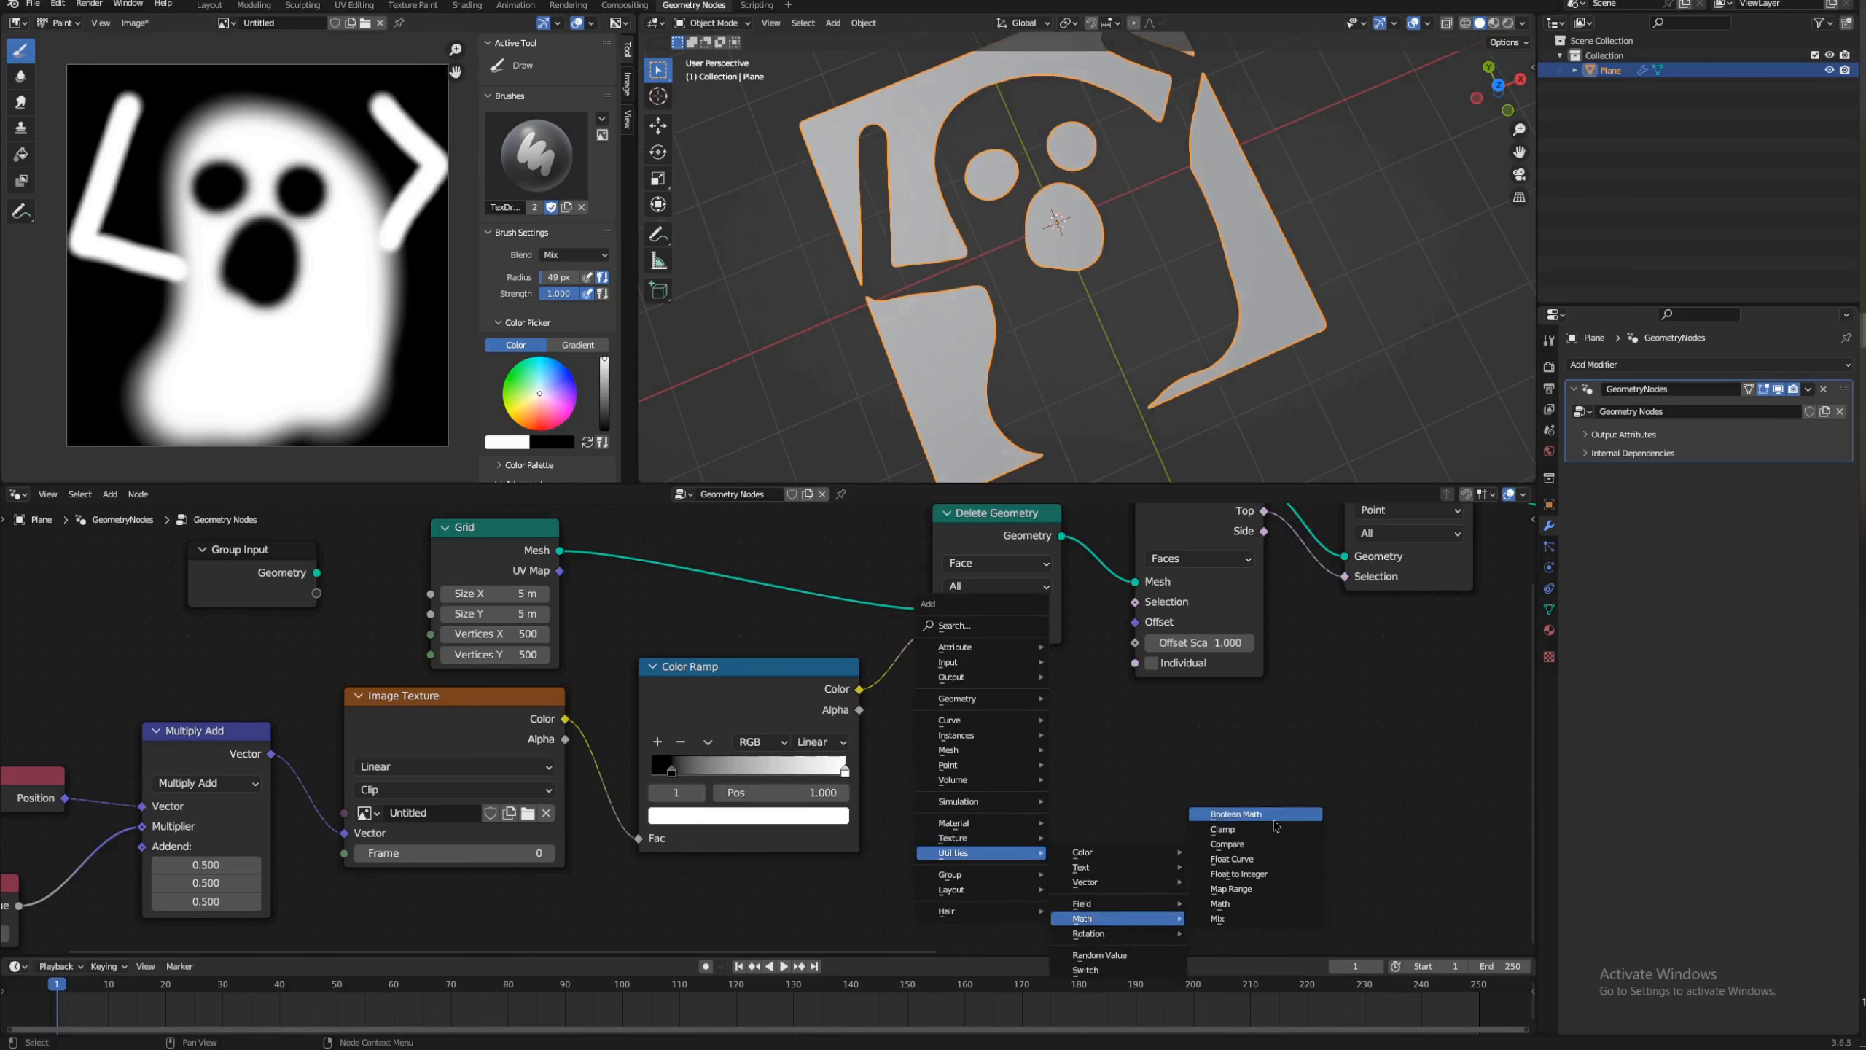
left_click(1235, 814)
left_click(1036, 711)
Step: Set the Boolean Math operation to Equal and toggle its second Boolean input, leaving it off
left_click(1036, 711)
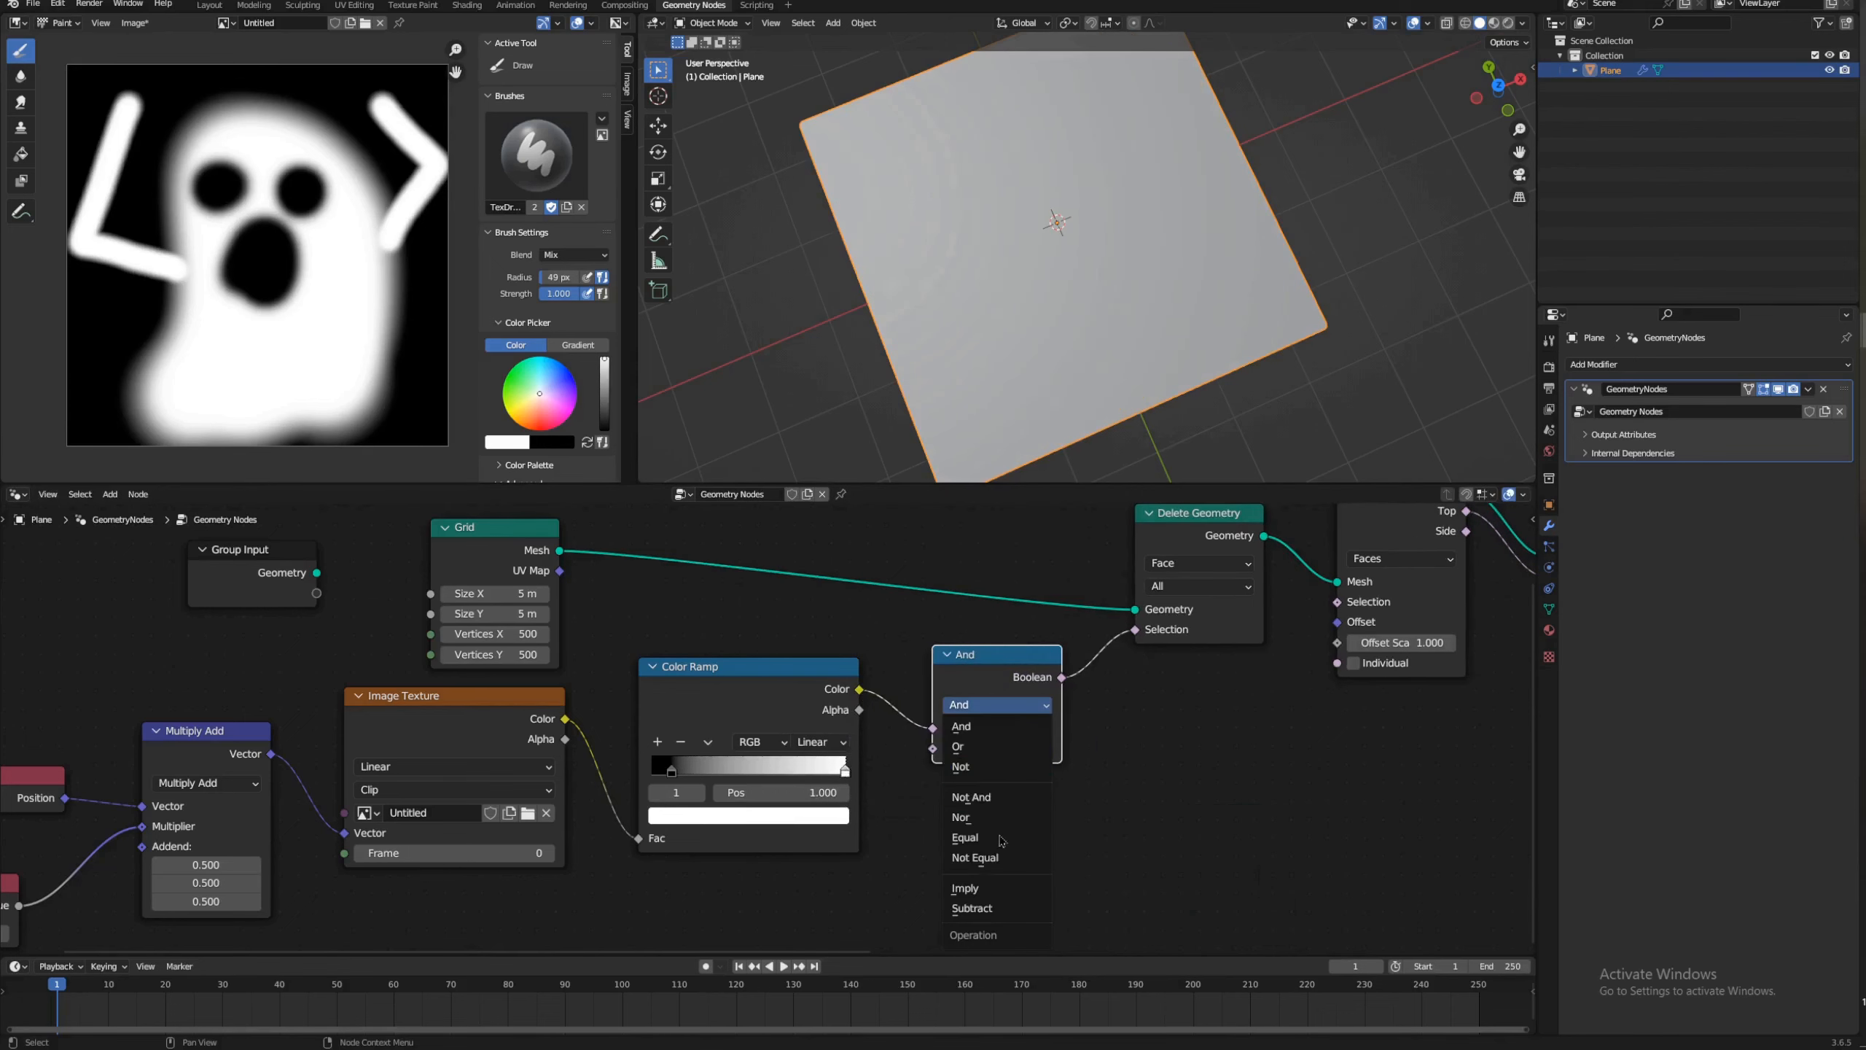
left_click(1004, 841)
left_click(949, 748)
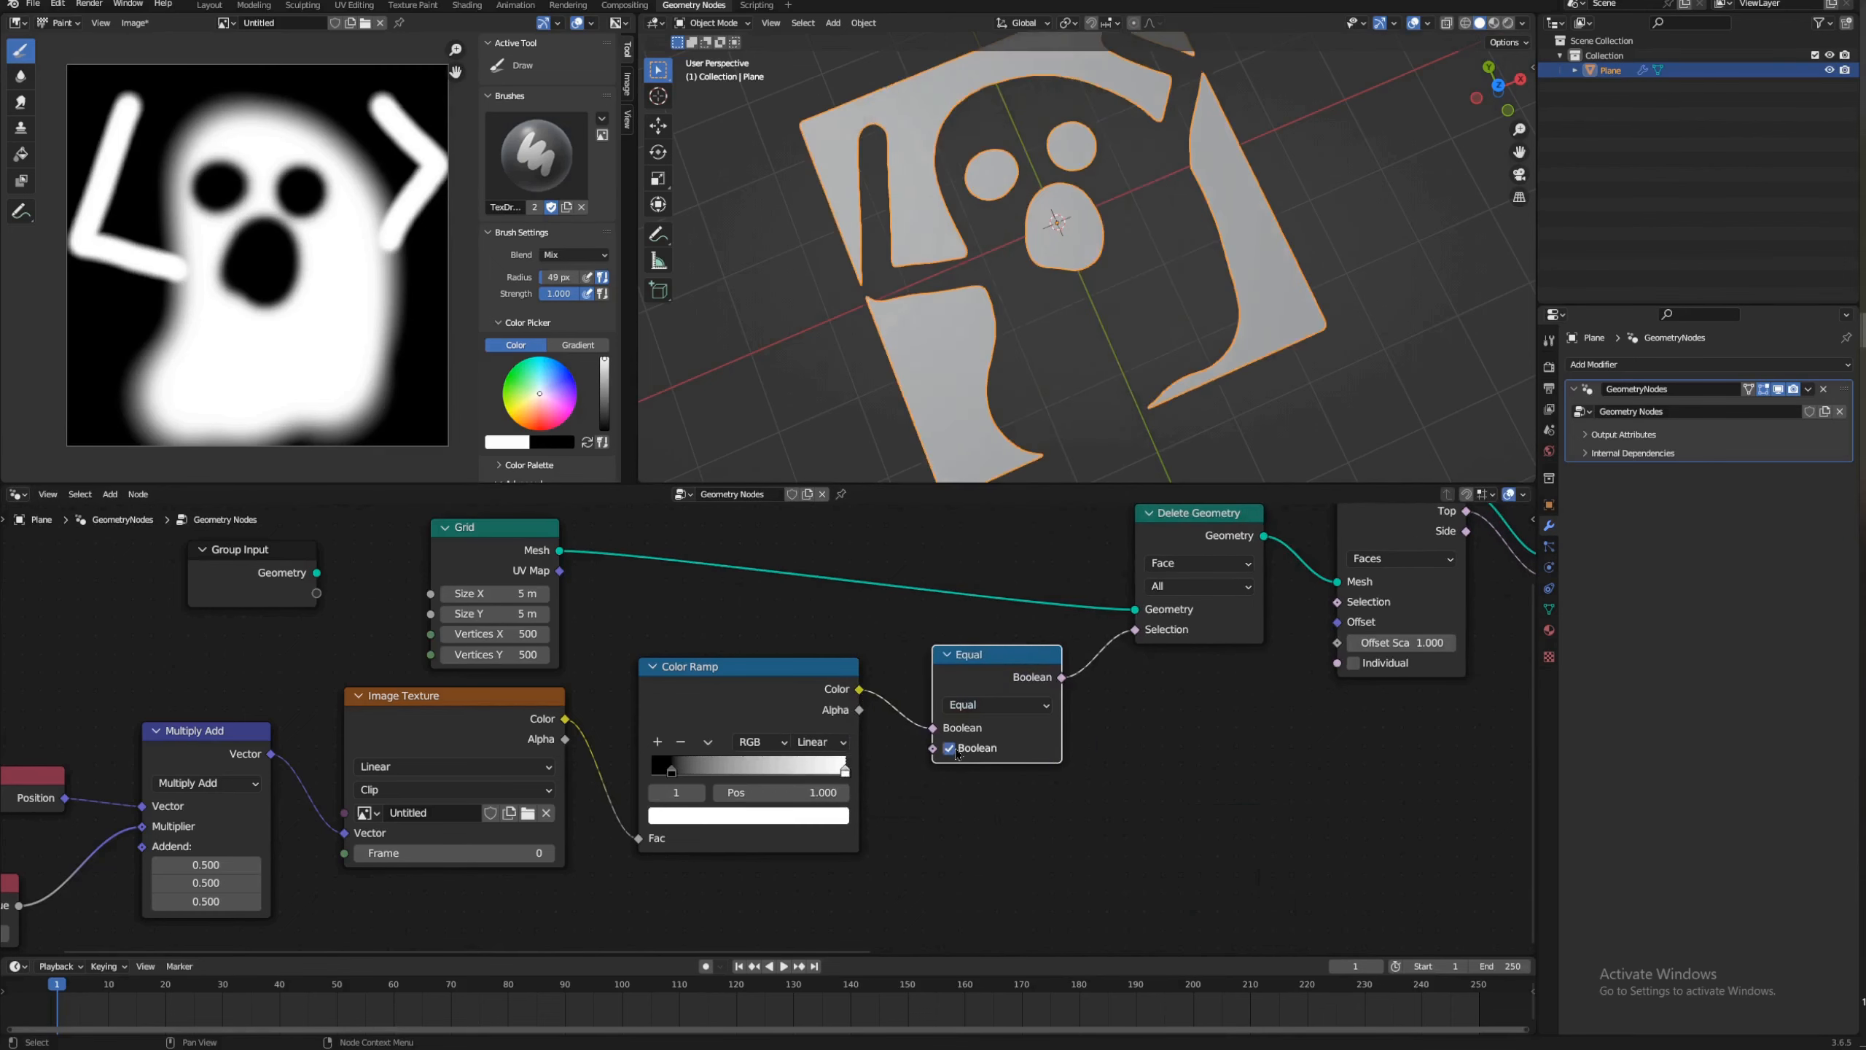
left_click(949, 748)
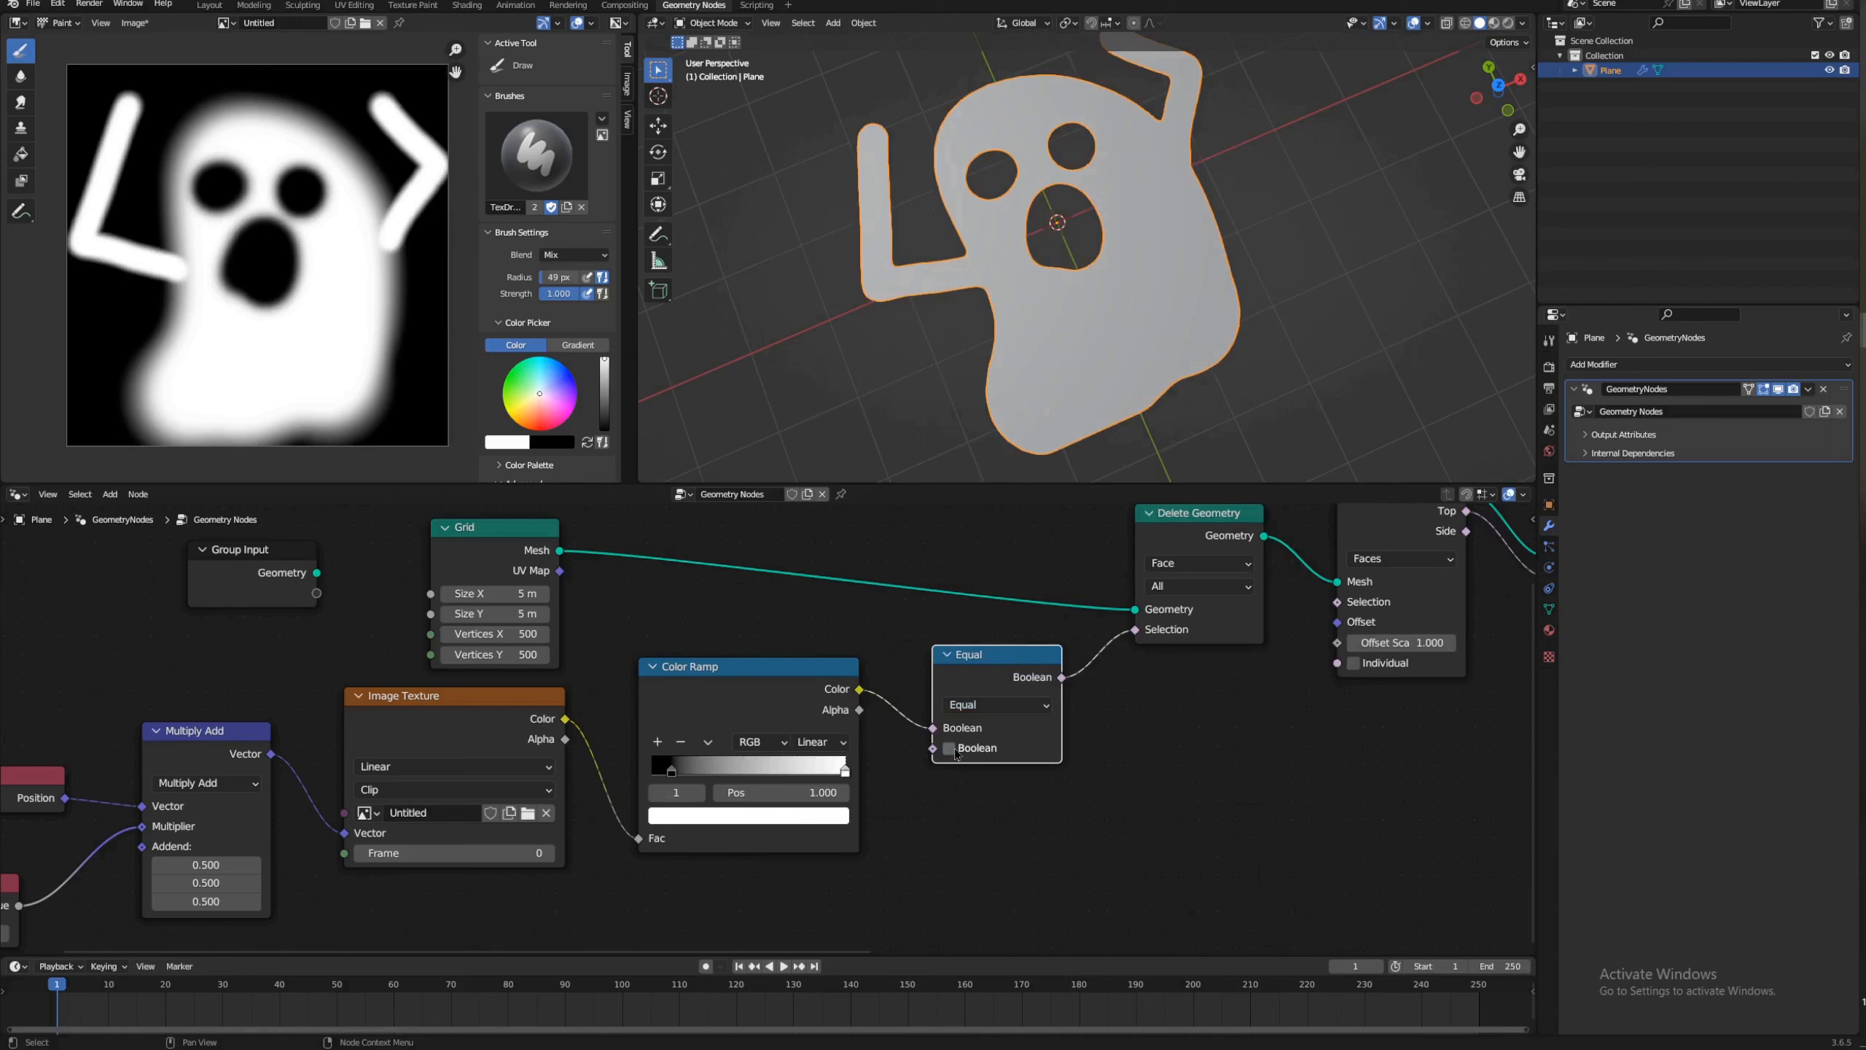
Step: Expose the Equal node's second Boolean input through Group Input and toggle it in the modifier to test the inversion, leaving it off
left_click_drag(933, 748, 317, 594)
left_click(1685, 431)
left_click(1684, 430)
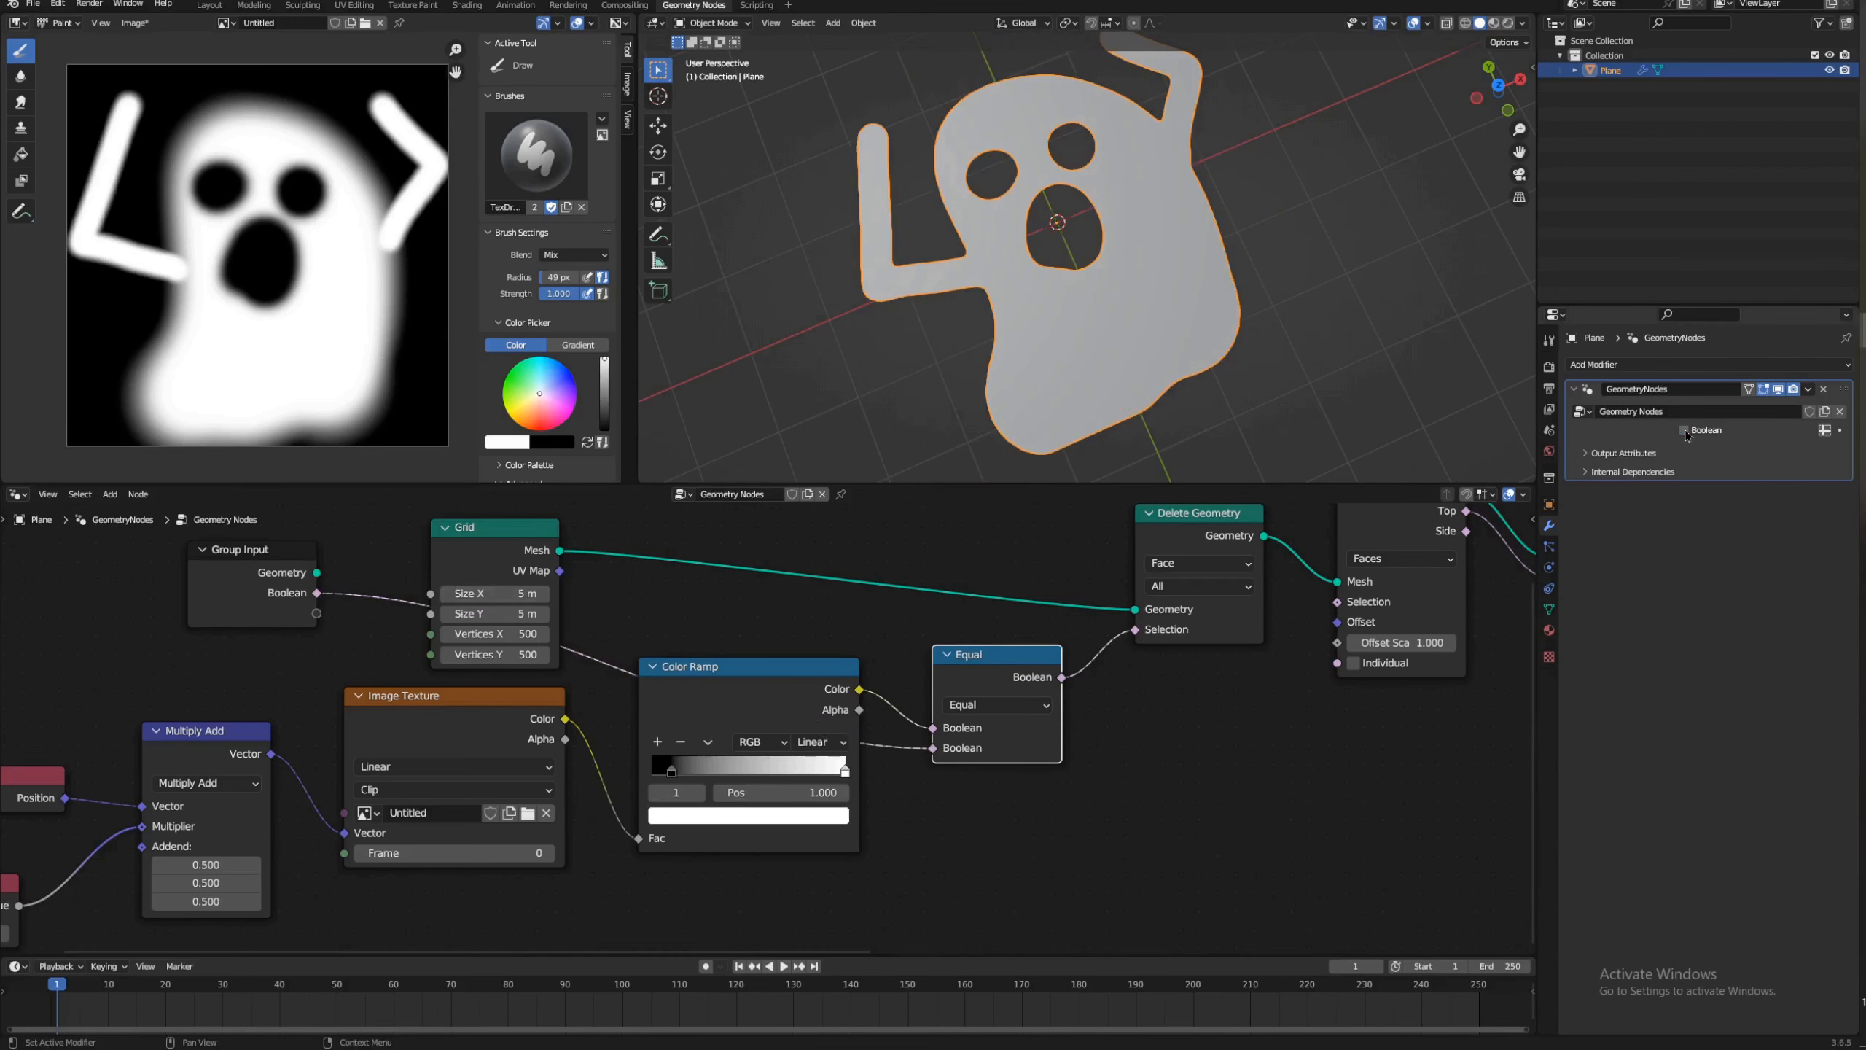
left_click(1685, 430)
left_click(1684, 430)
left_click_drag(934, 748, 915, 634)
Step: Move the Group Output and Fill Curve nodes away from Set Spline Type to leave space in the node chain
scroll(1028, 382, "down", 3)
middle_click_drag(1029, 382, 970, 379)
middle_click_drag(1415, 778, 911, 864)
middle_click_drag(1032, 823, 166, 529)
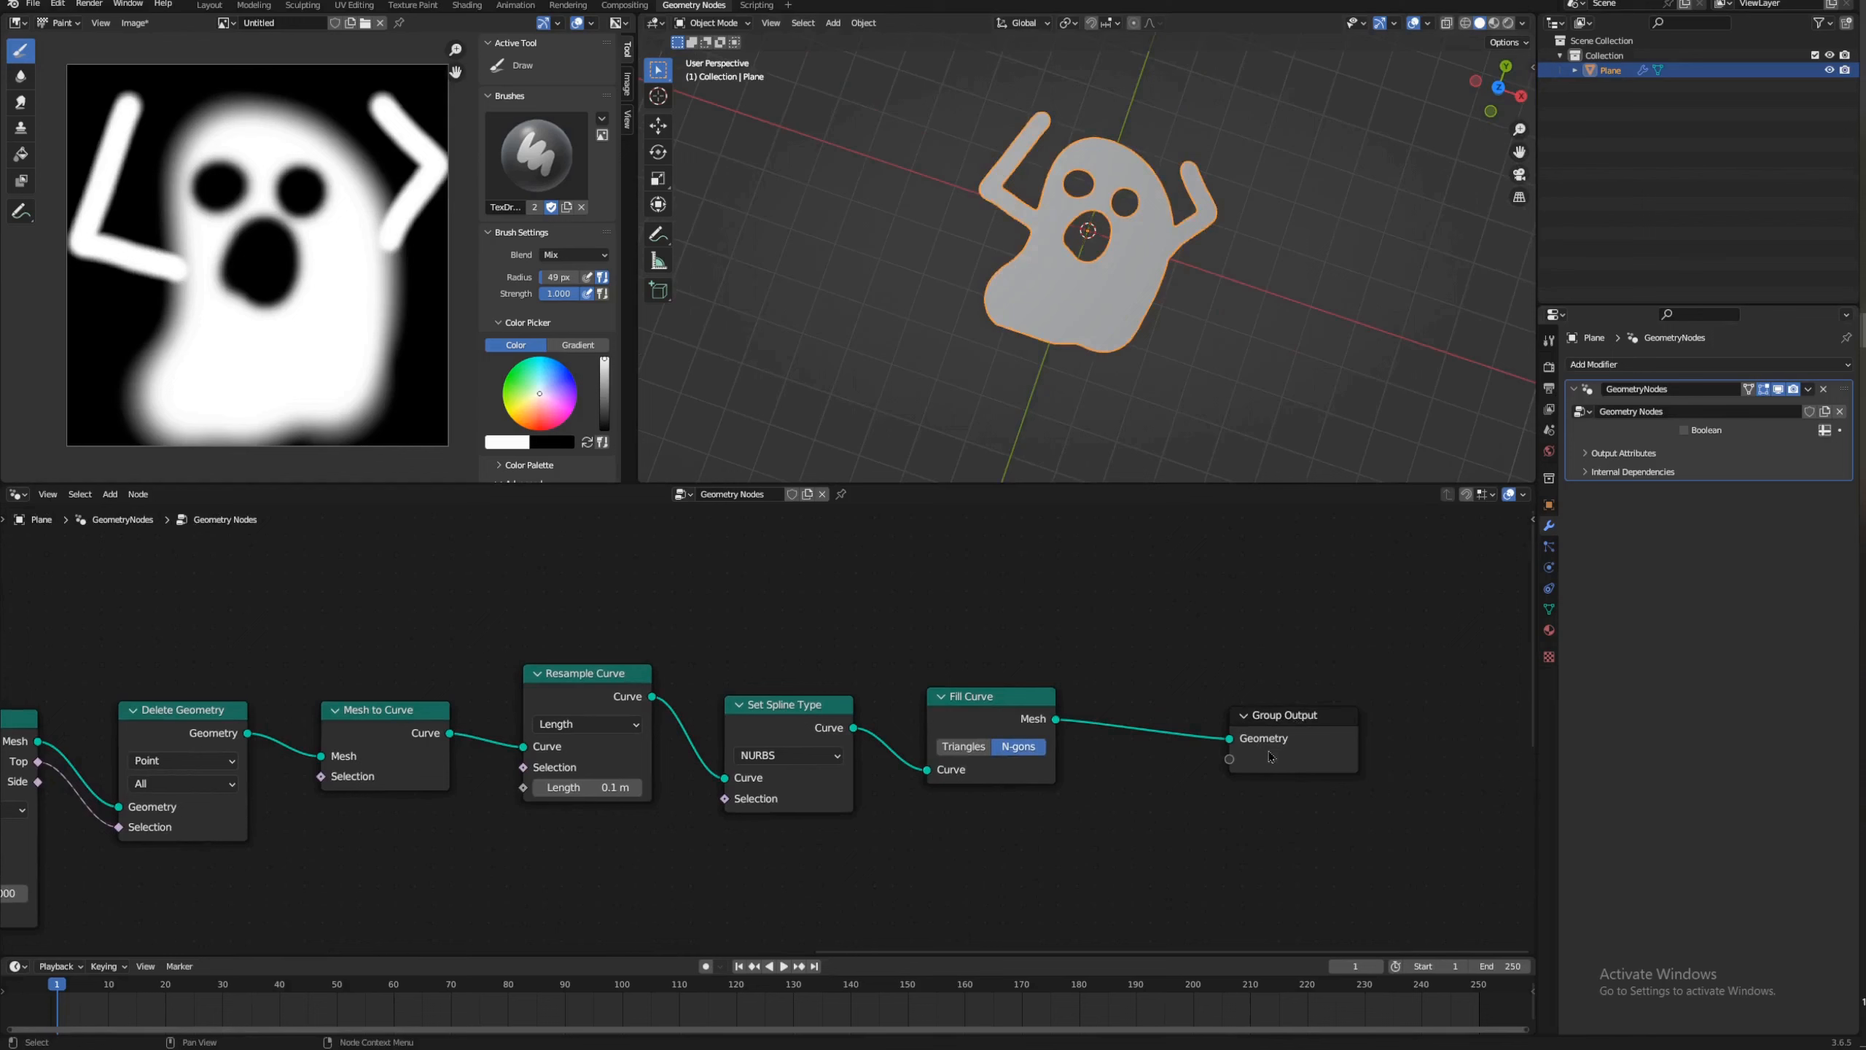
left_click_drag(1298, 723, 1386, 678)
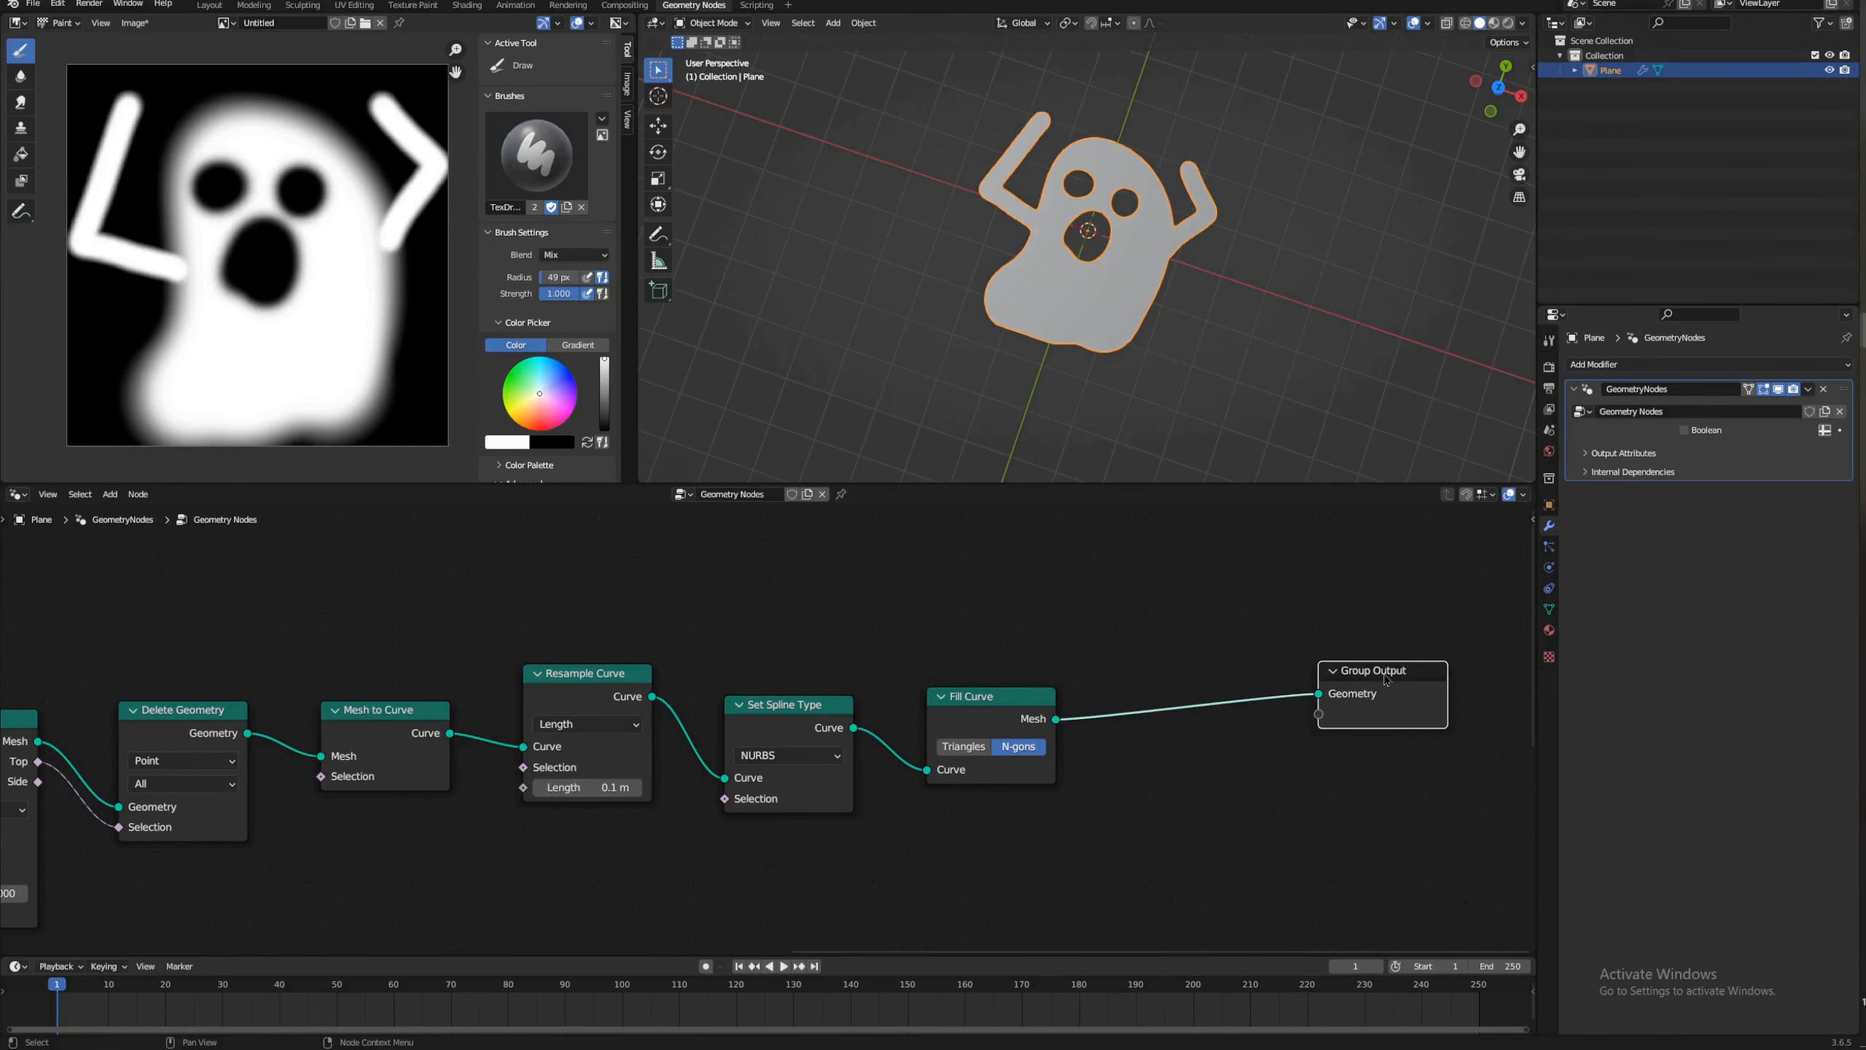
left_click_drag(999, 704, 1215, 685)
left_click_drag(1356, 724, 1394, 734)
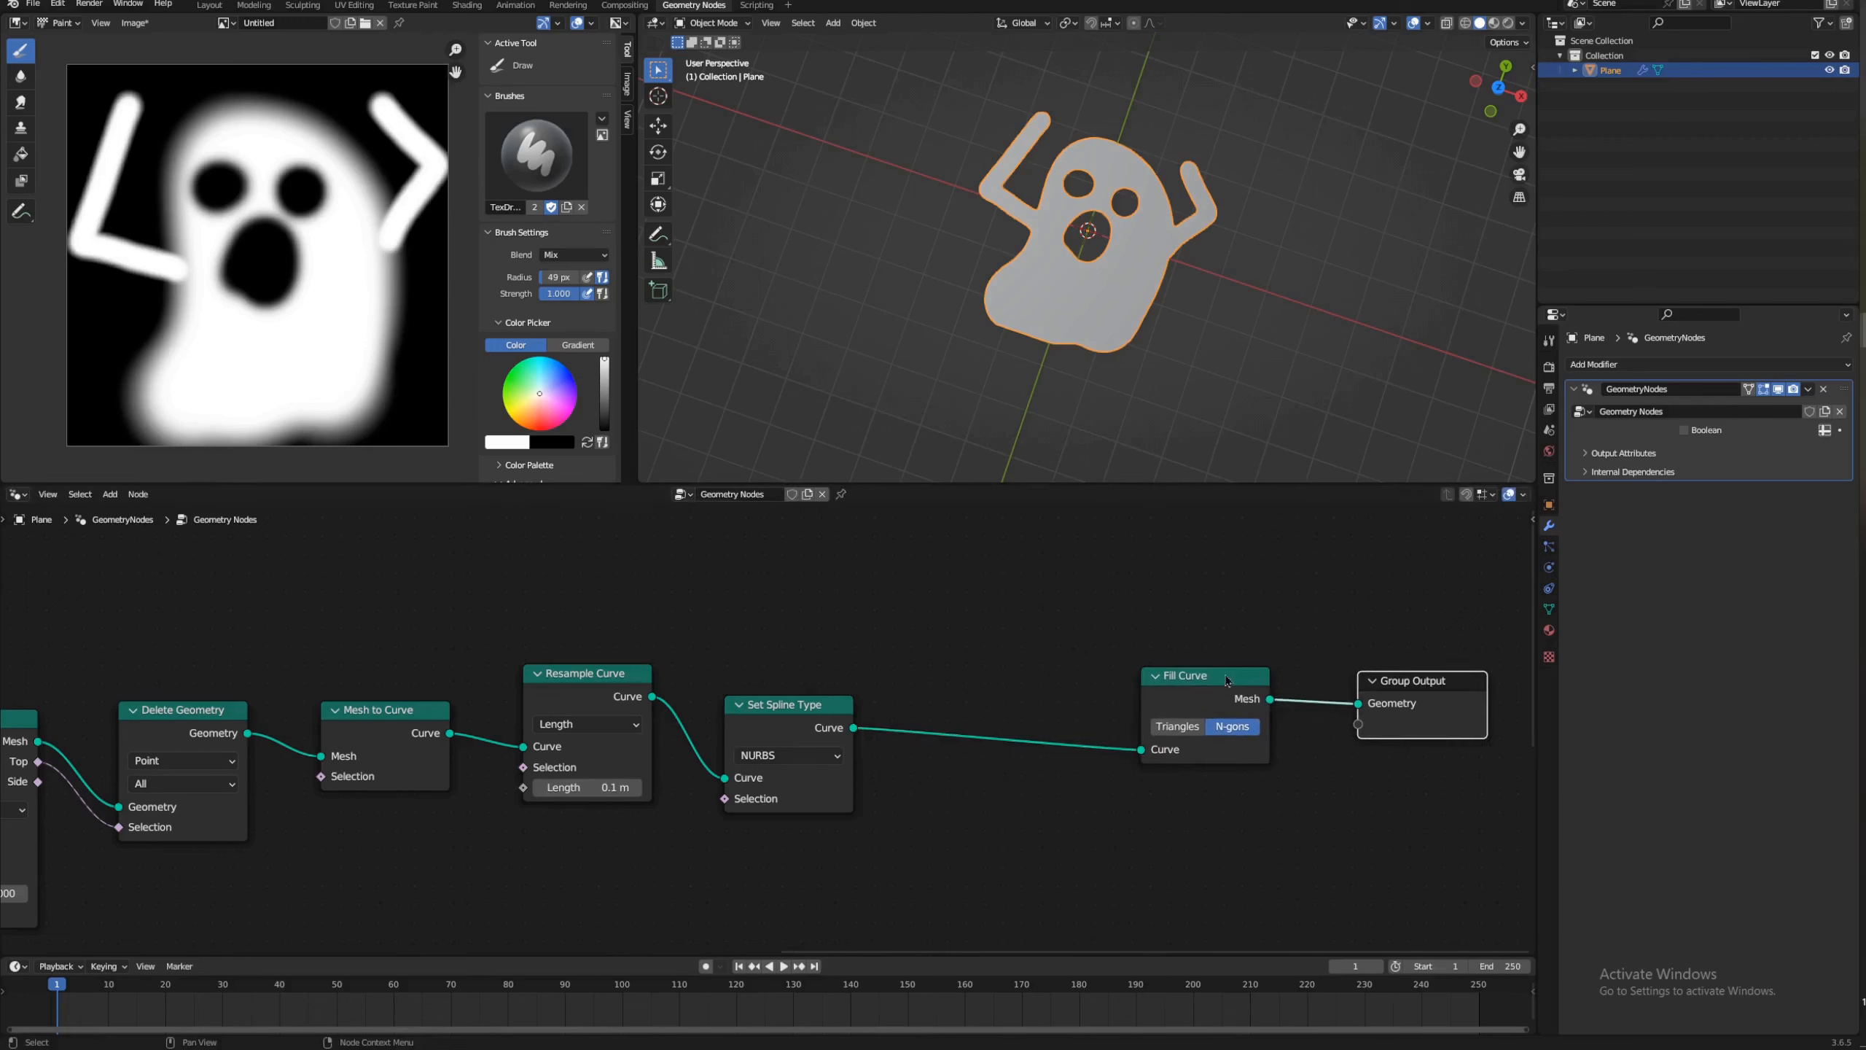
left_click_drag(1219, 746, 1266, 737)
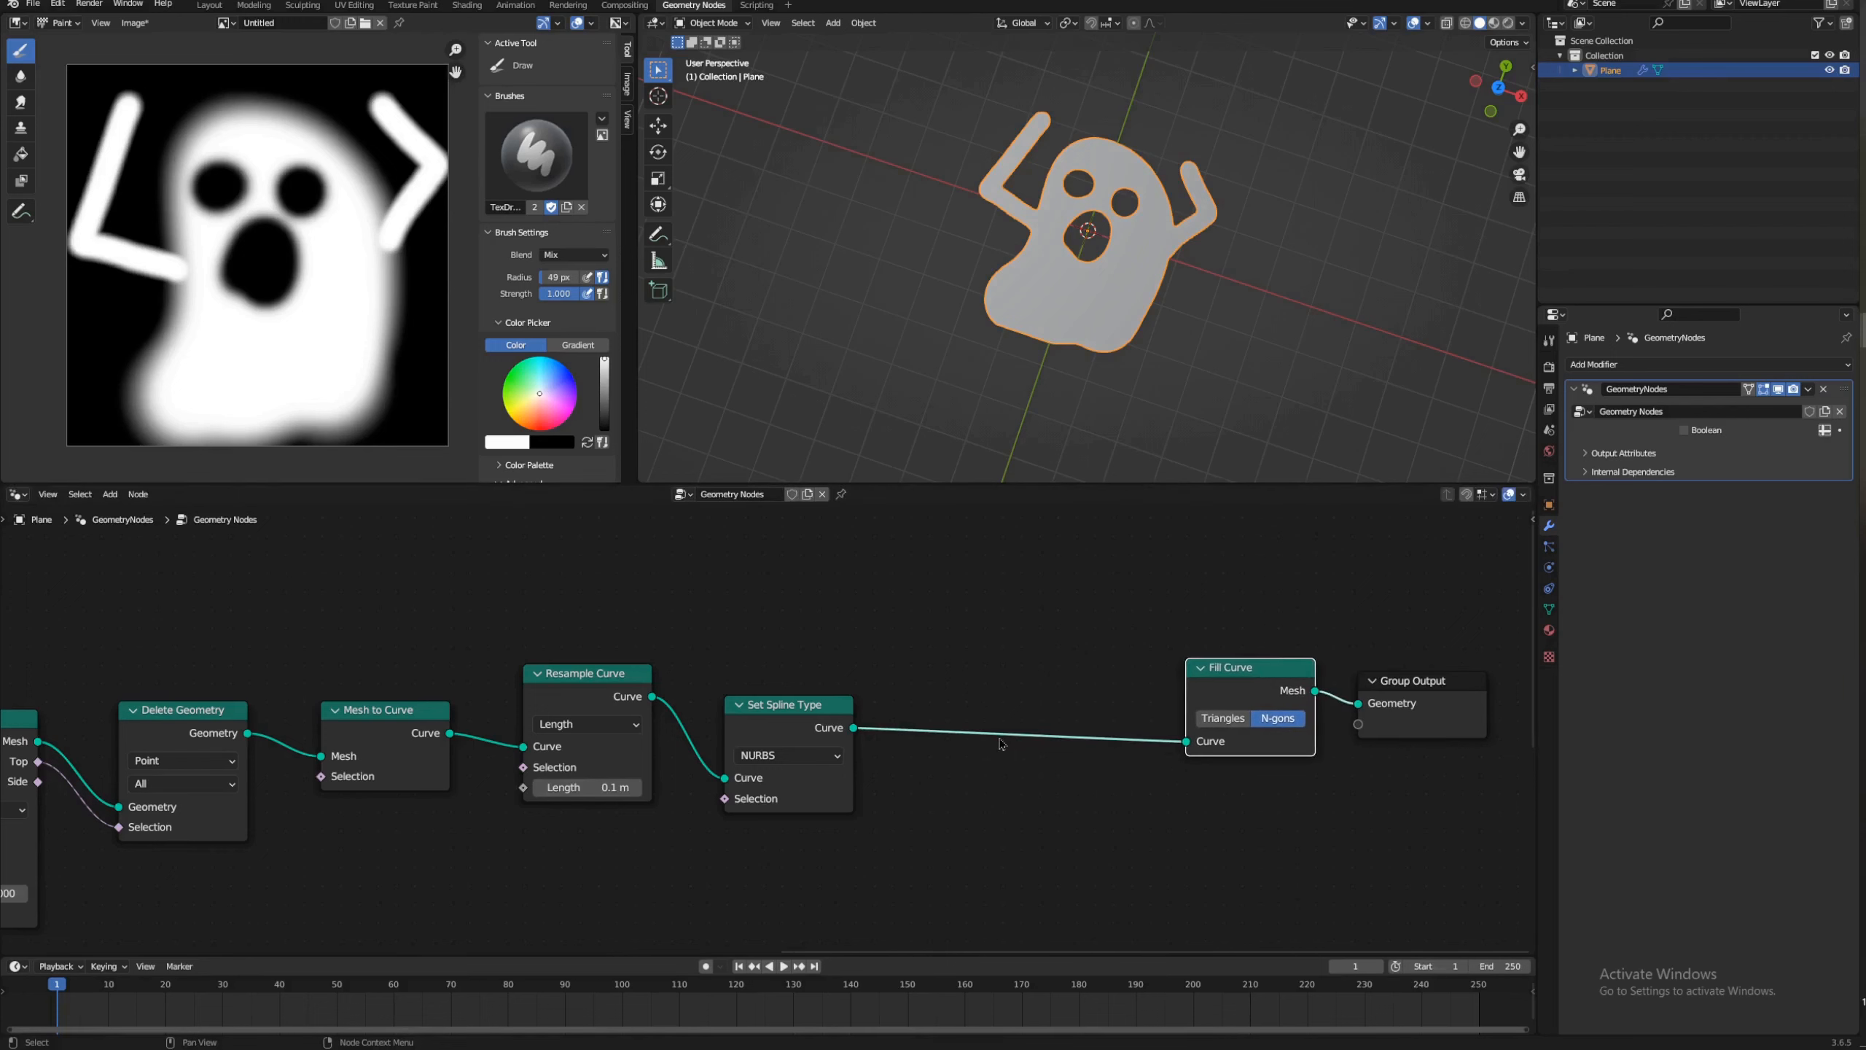
Step: Duplicate the Delete Geometry node and insert the copy between Set Spline Type and Fill Curve
middle_click_drag(1015, 771, 1078, 728)
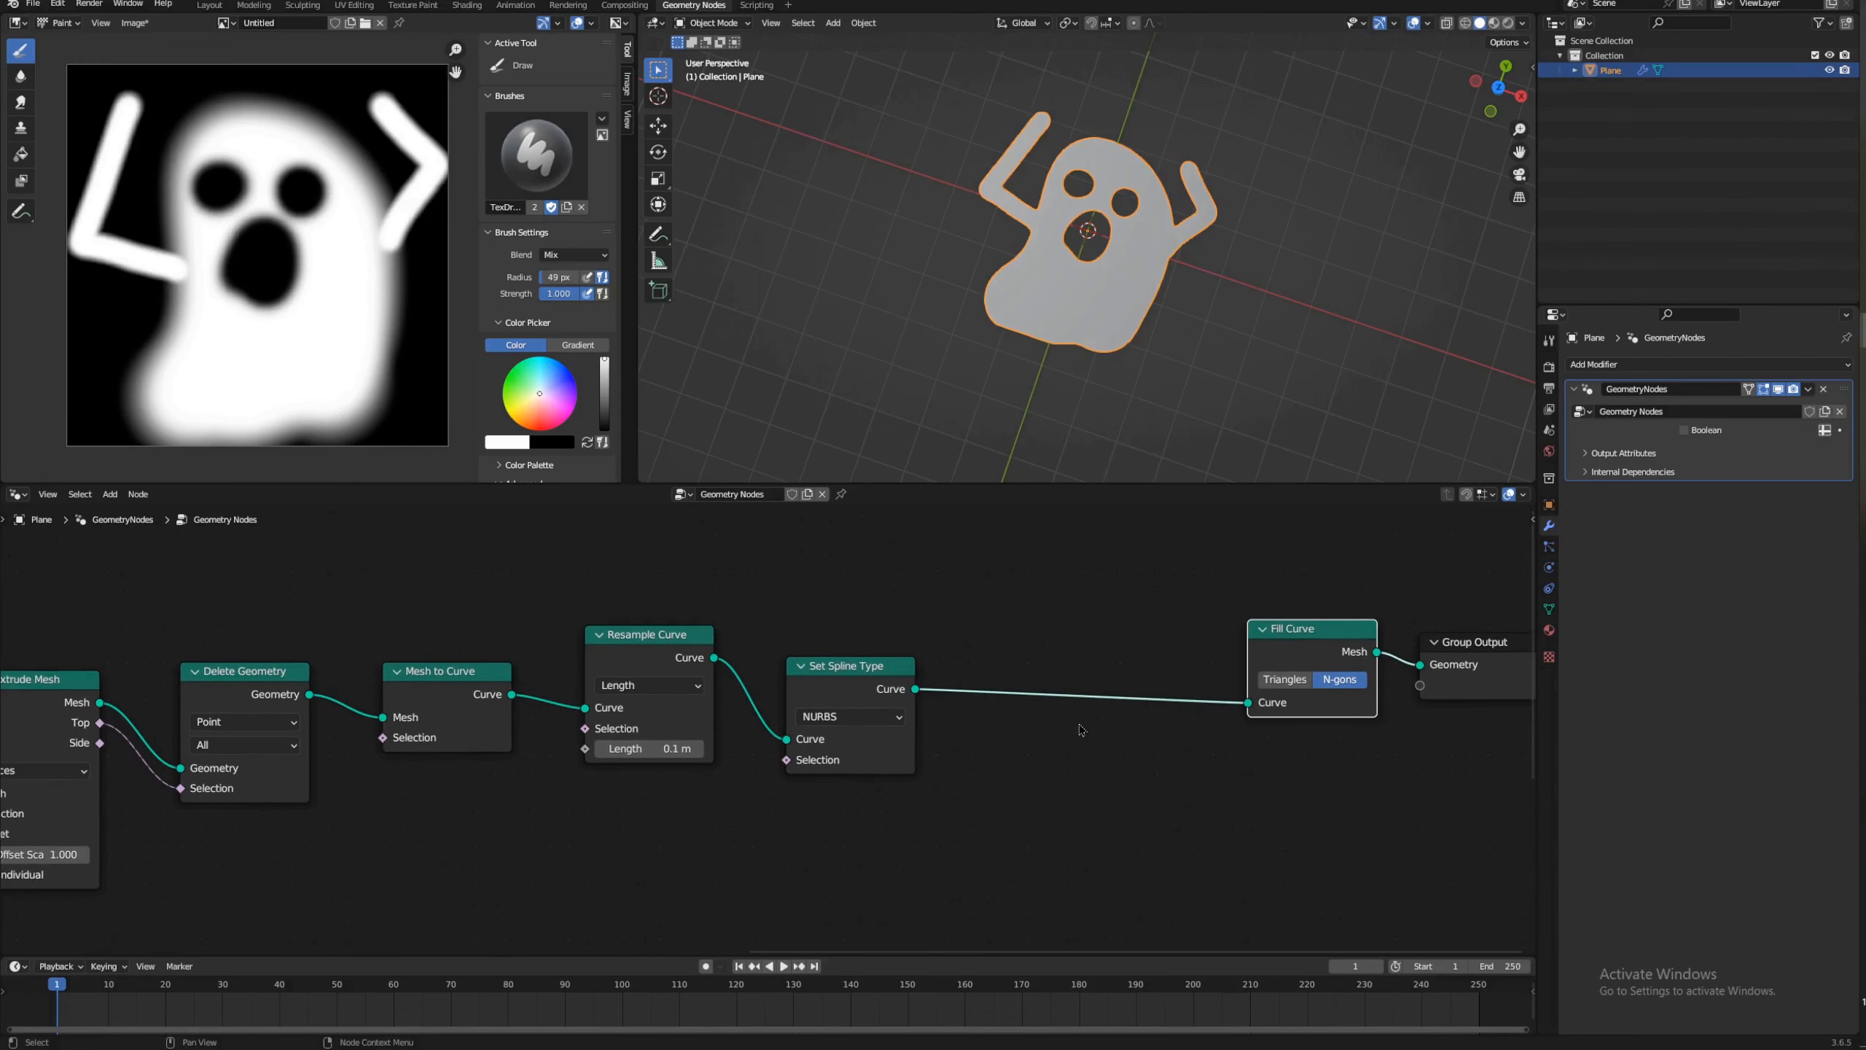
key("shift+a")
left_click(262, 678)
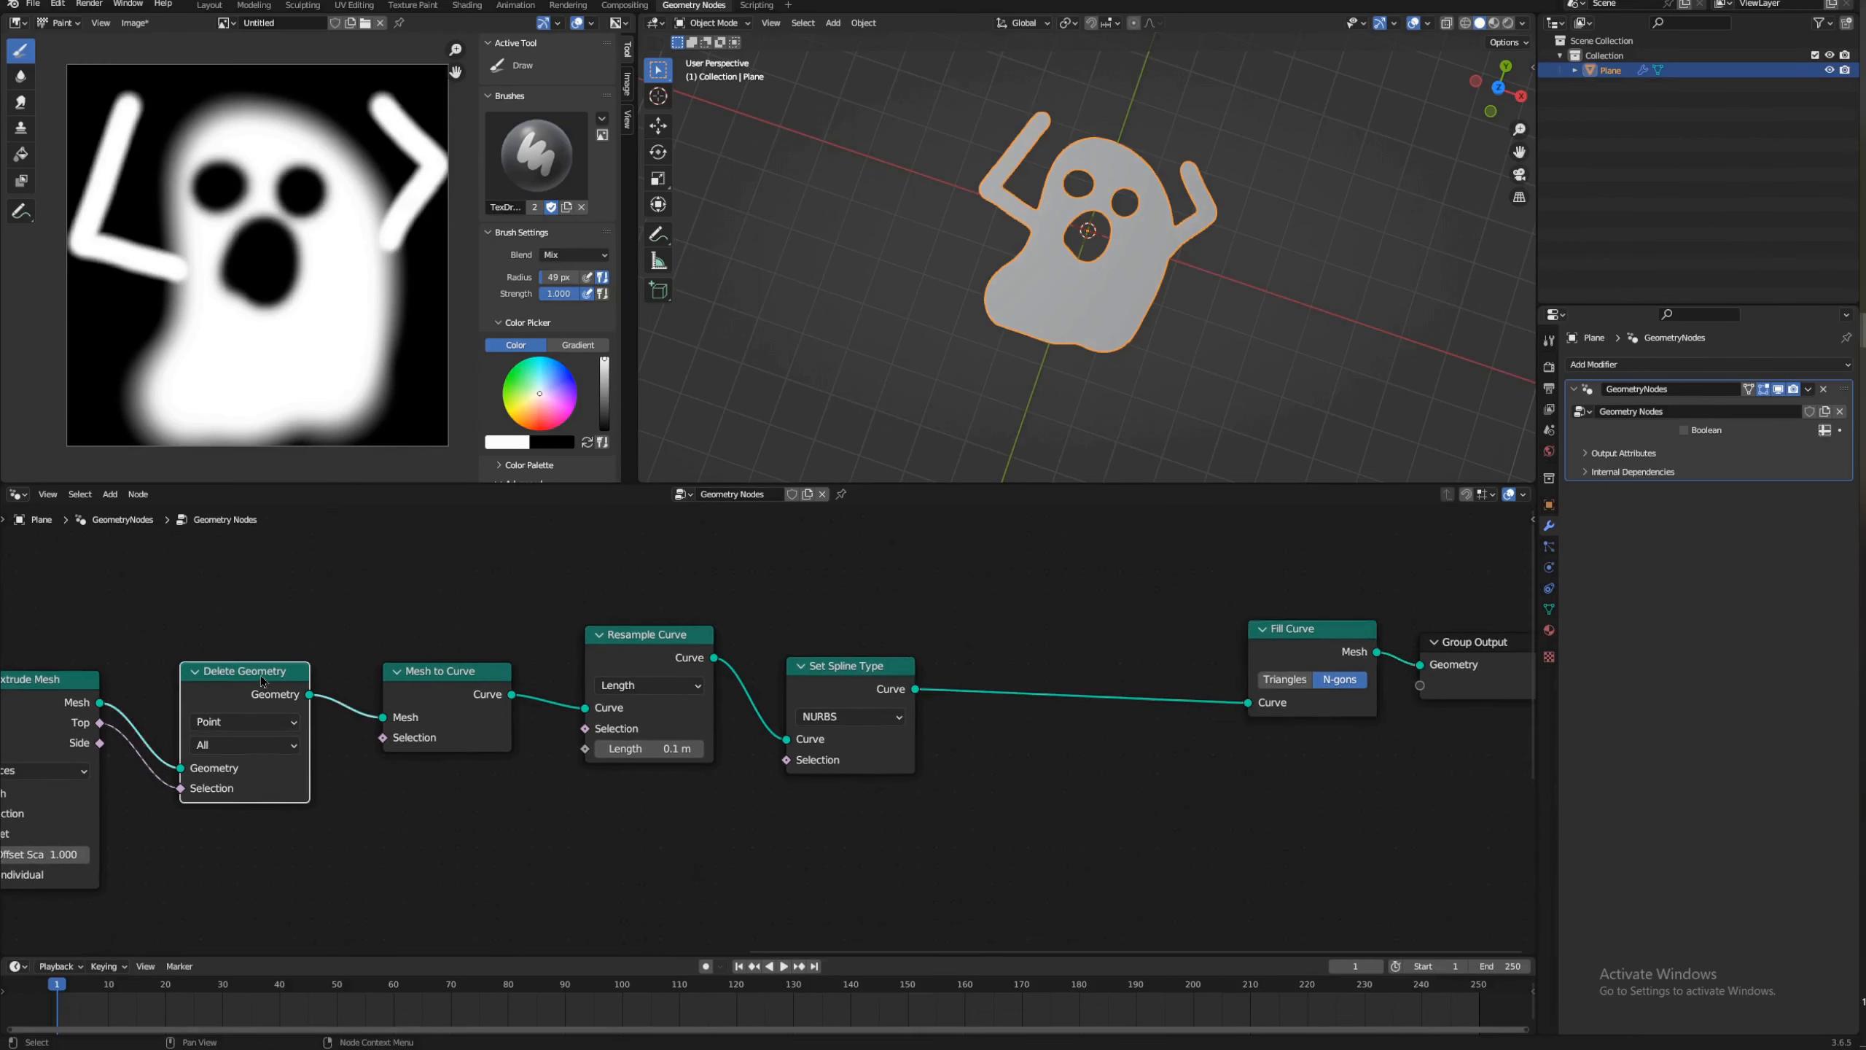
key("shift+d")
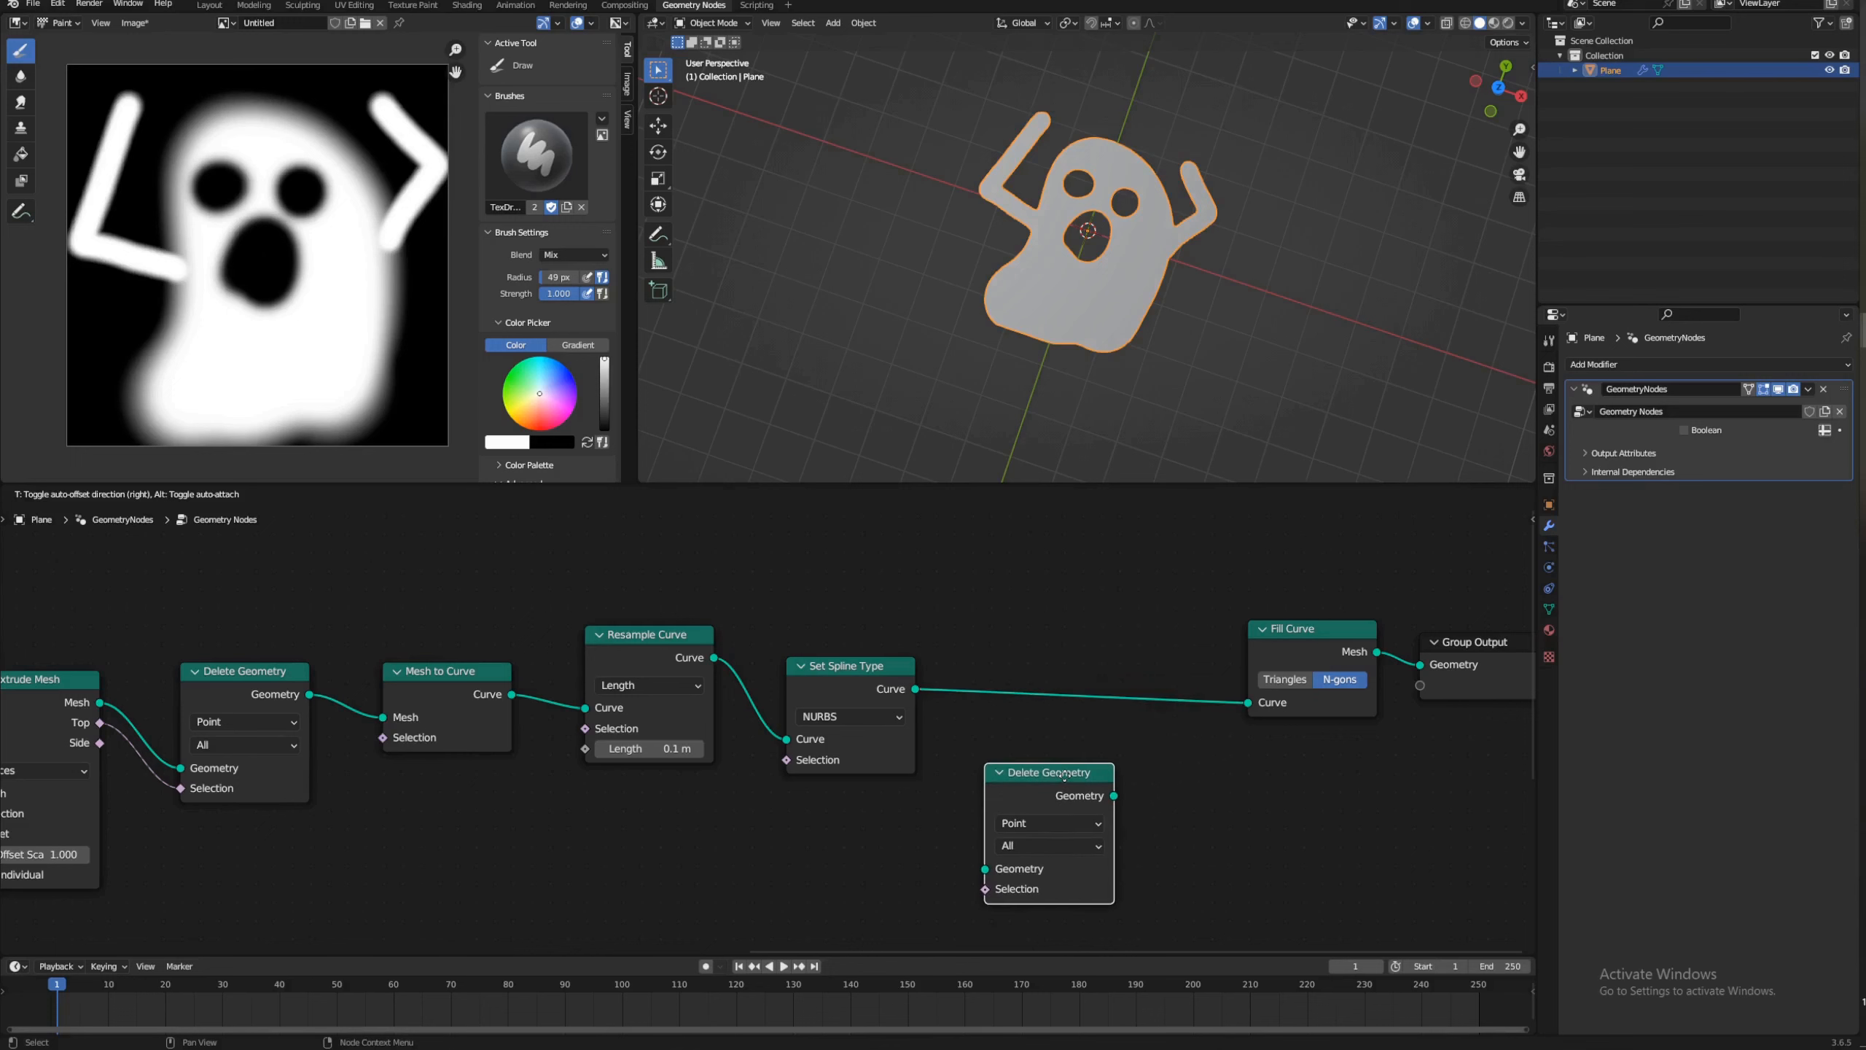
left_click(1128, 641)
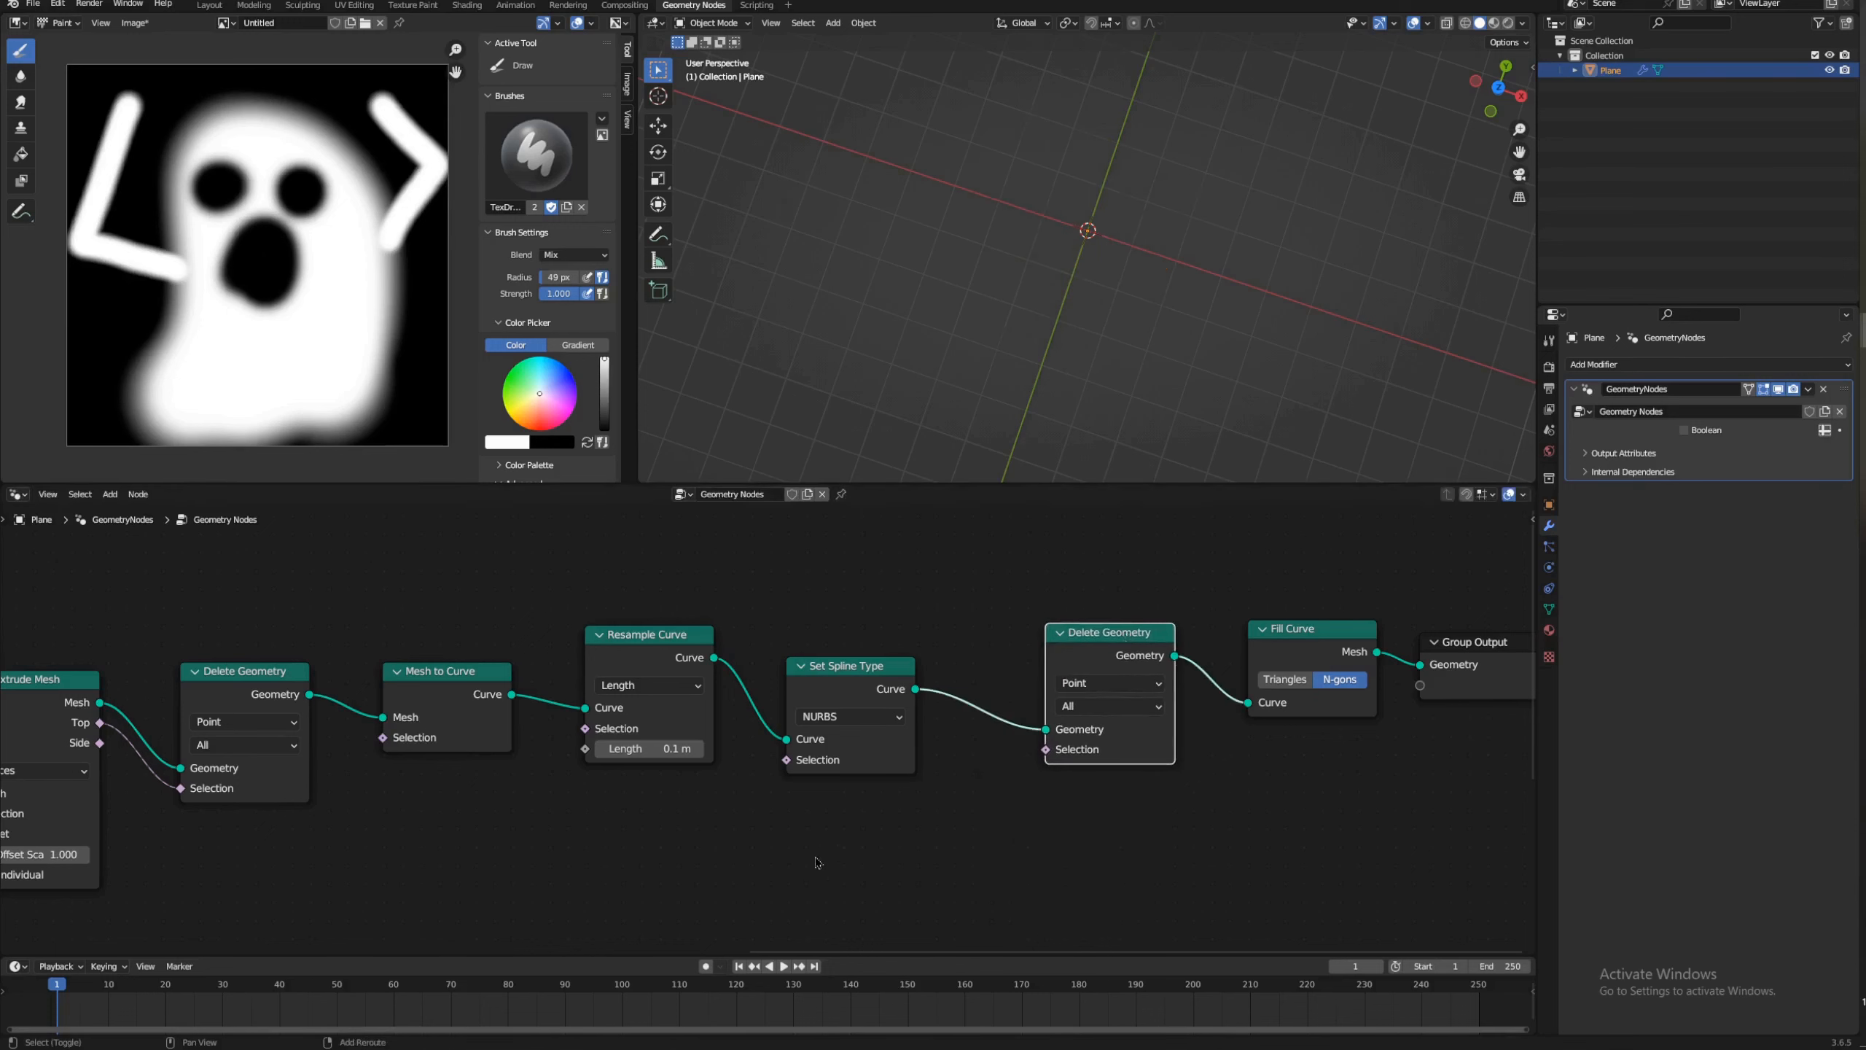
Step: Add an Index node below the Resample Curve and Set Spline Type nodes
key("shift+a")
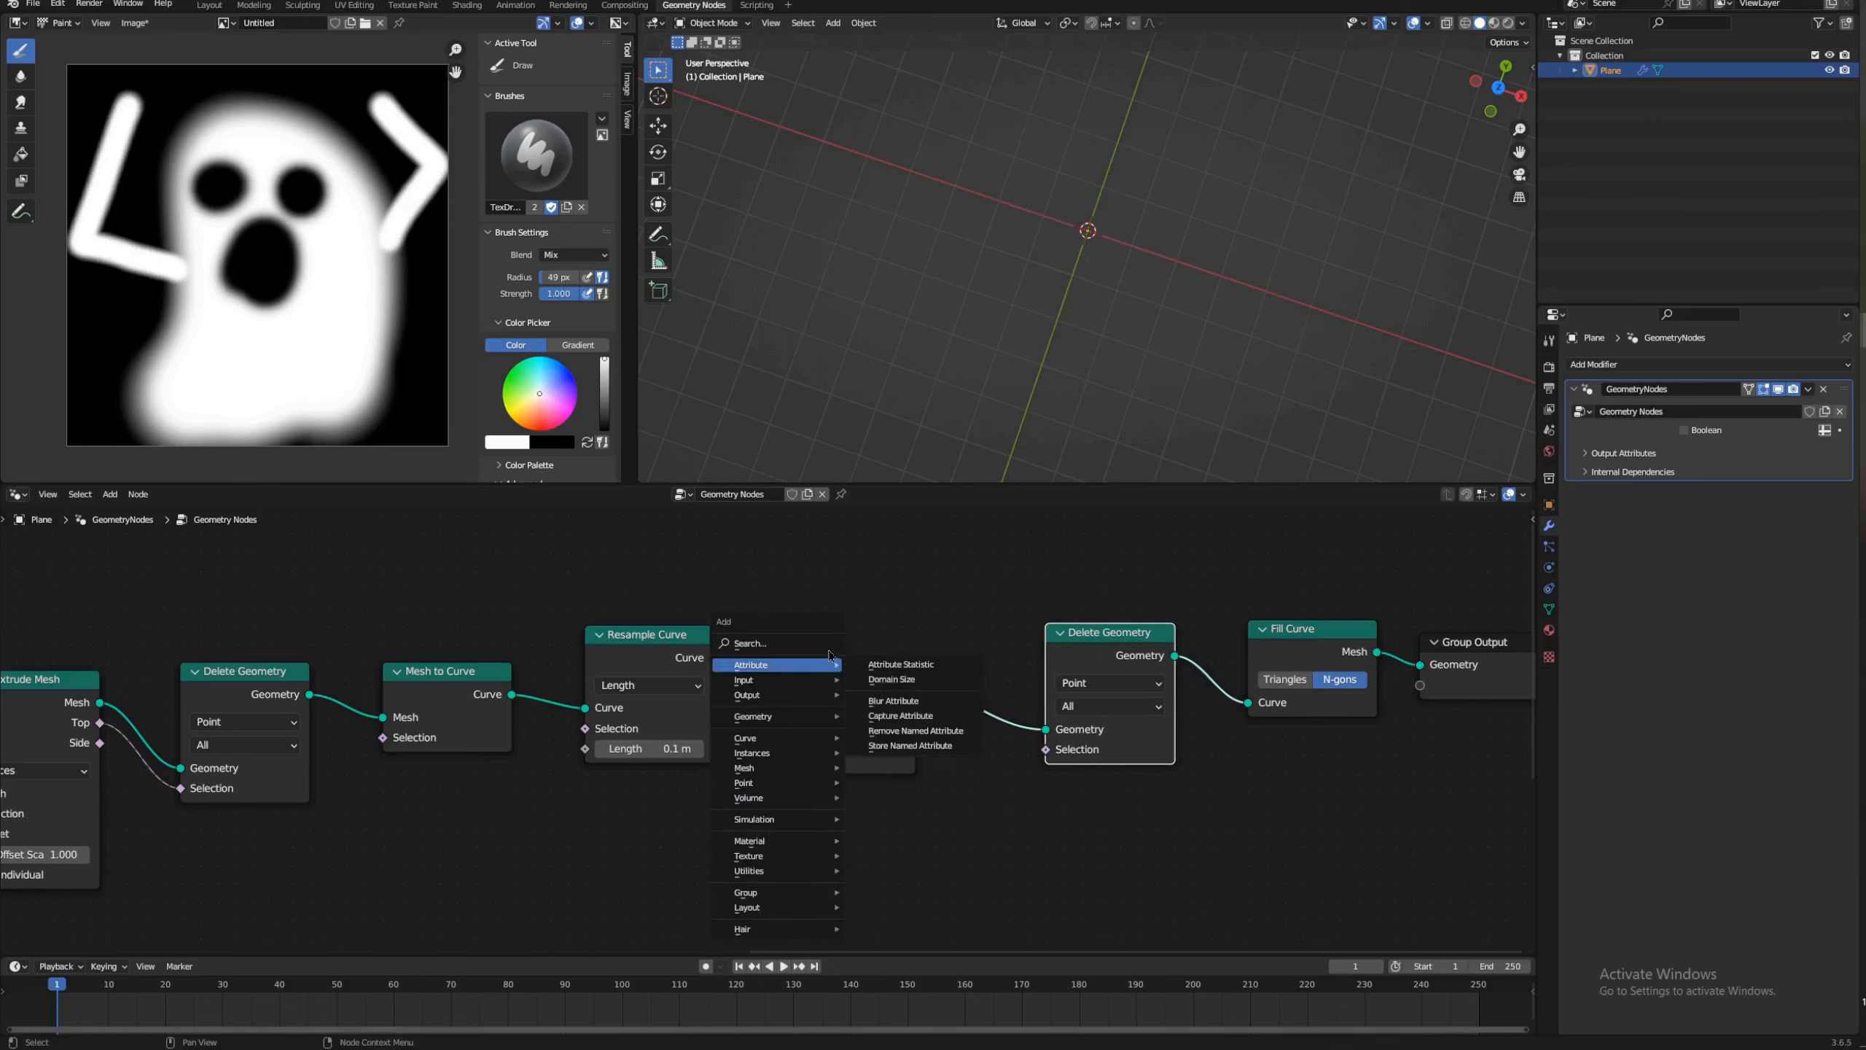
left_click(829, 644)
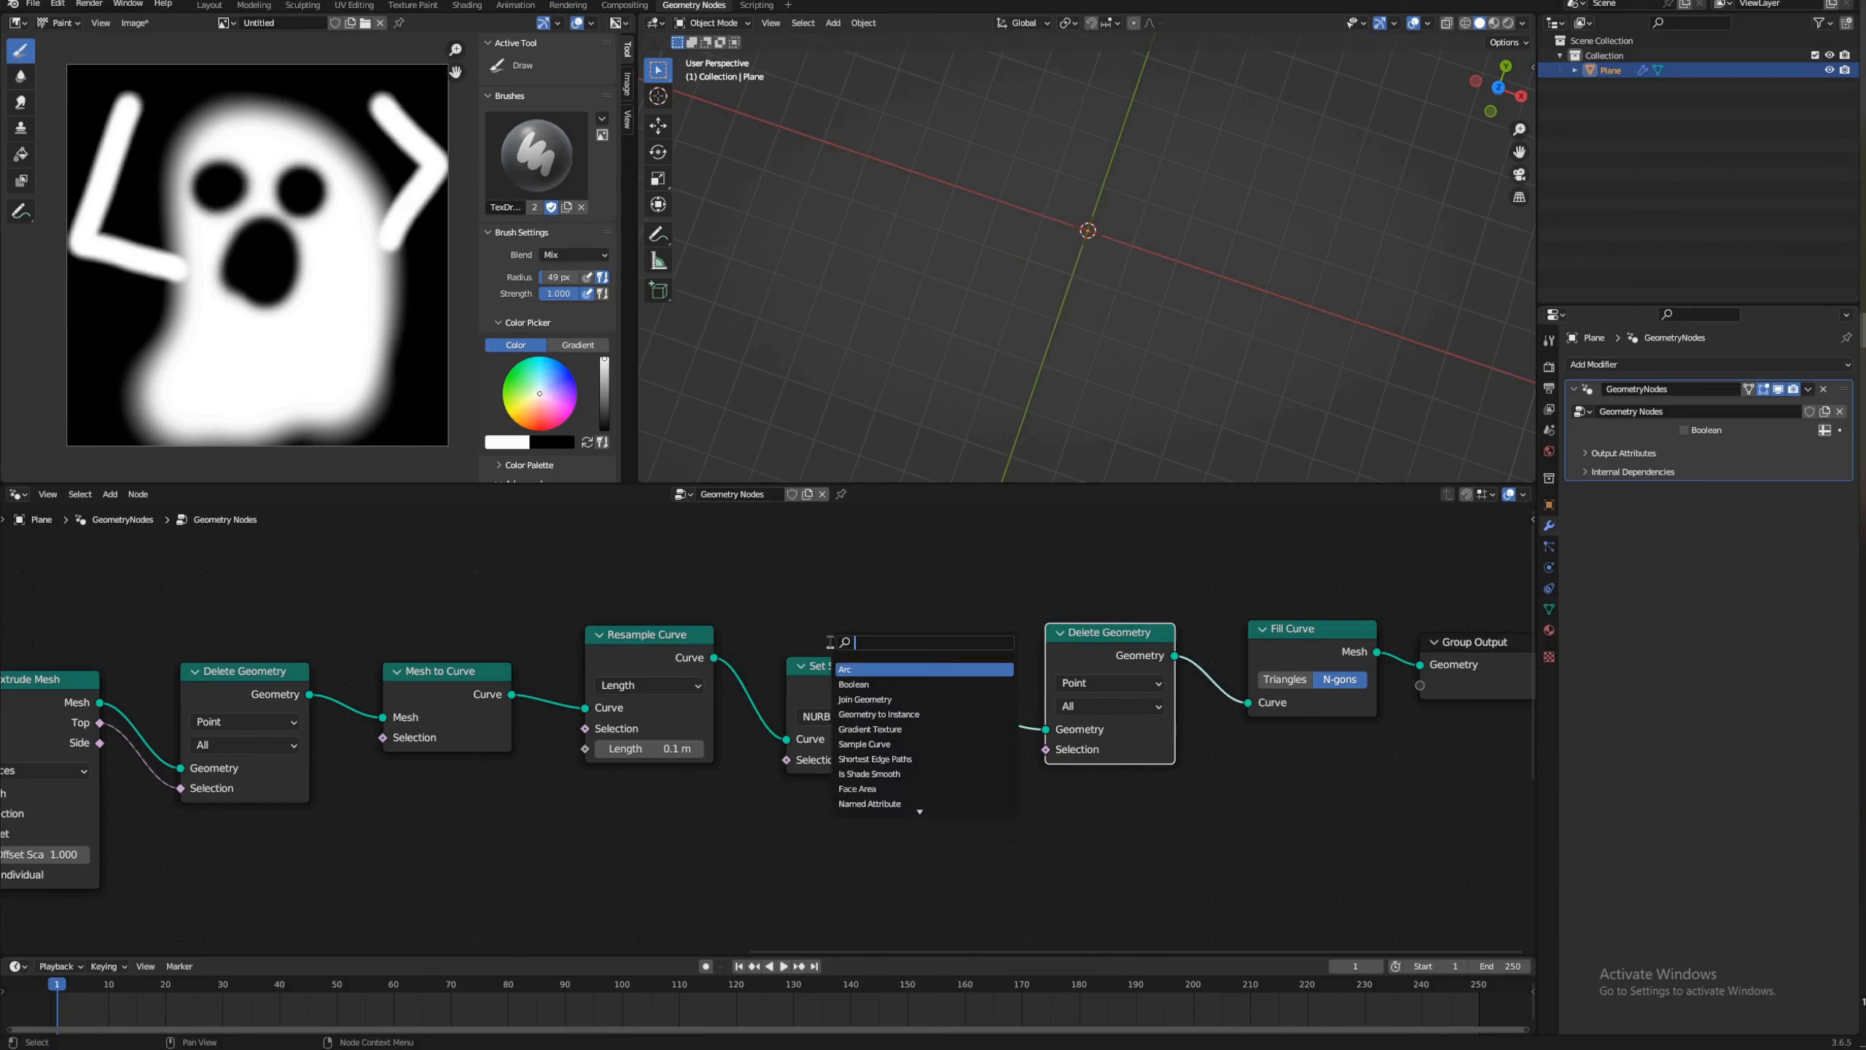
type("index")
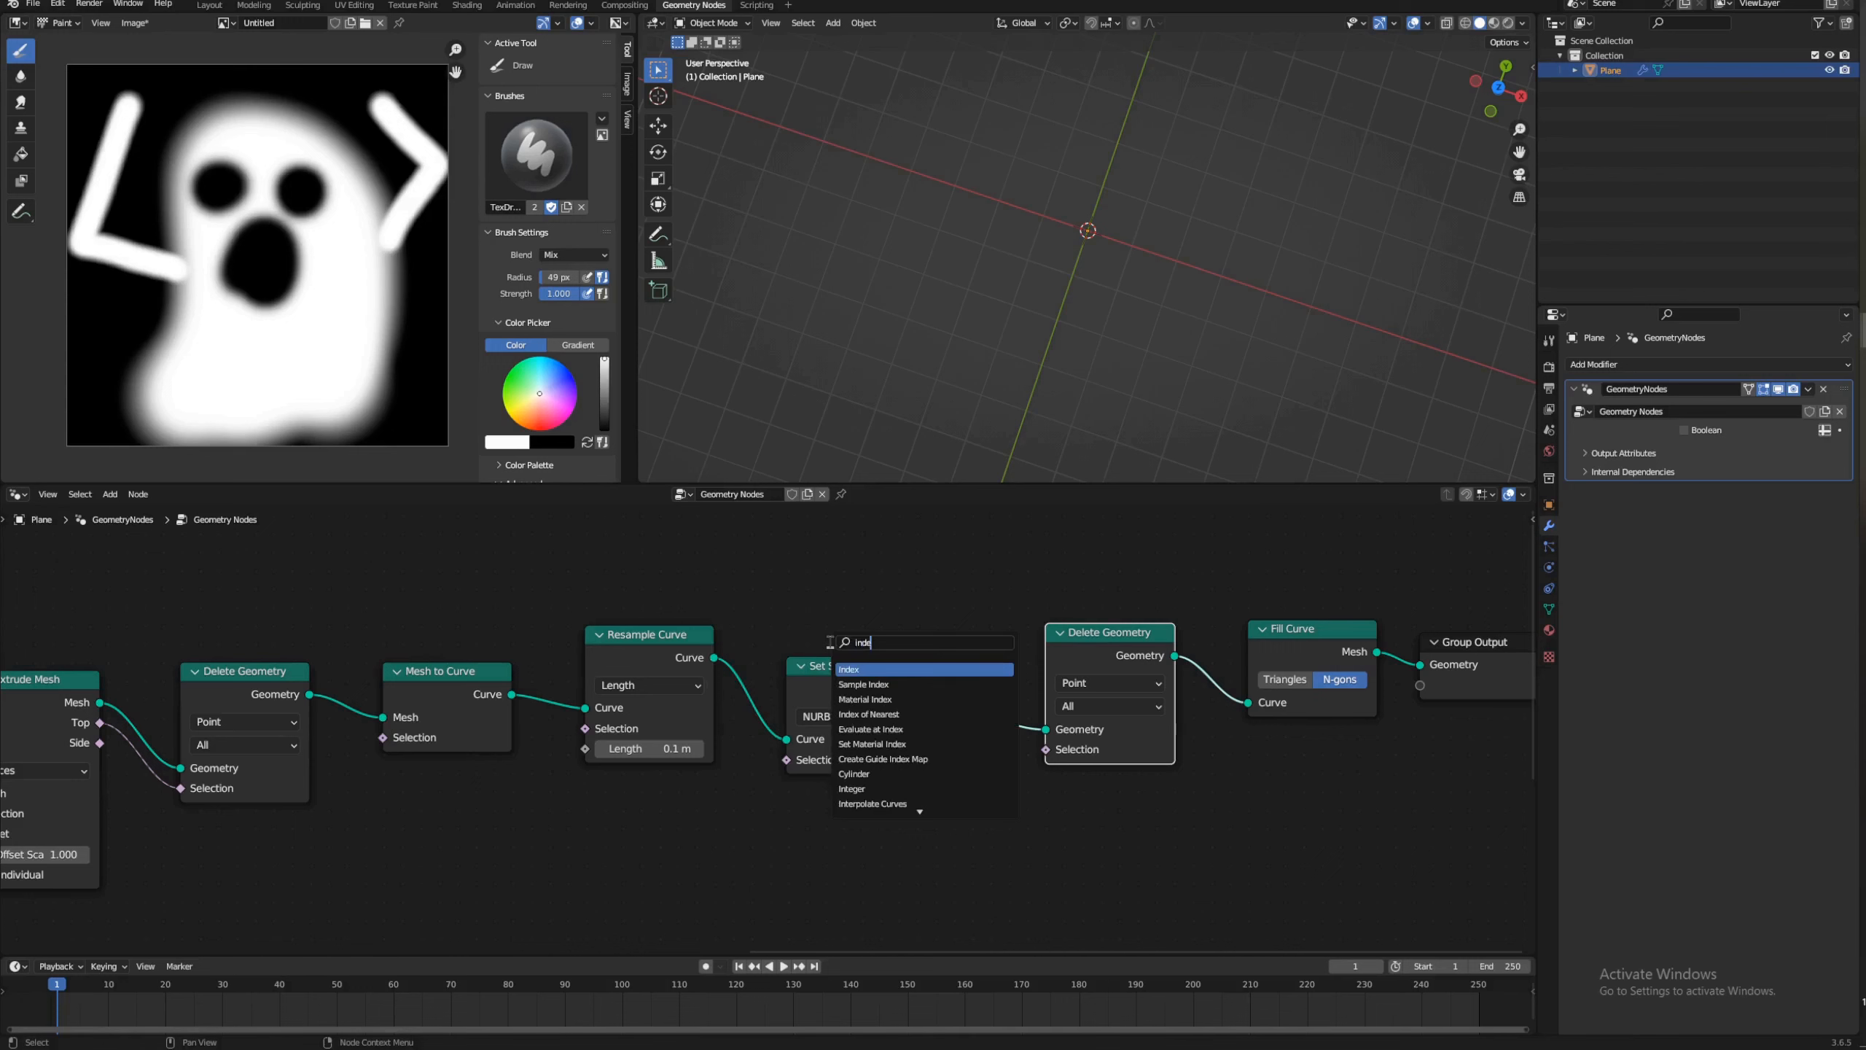
key("Return")
left_click(669, 875)
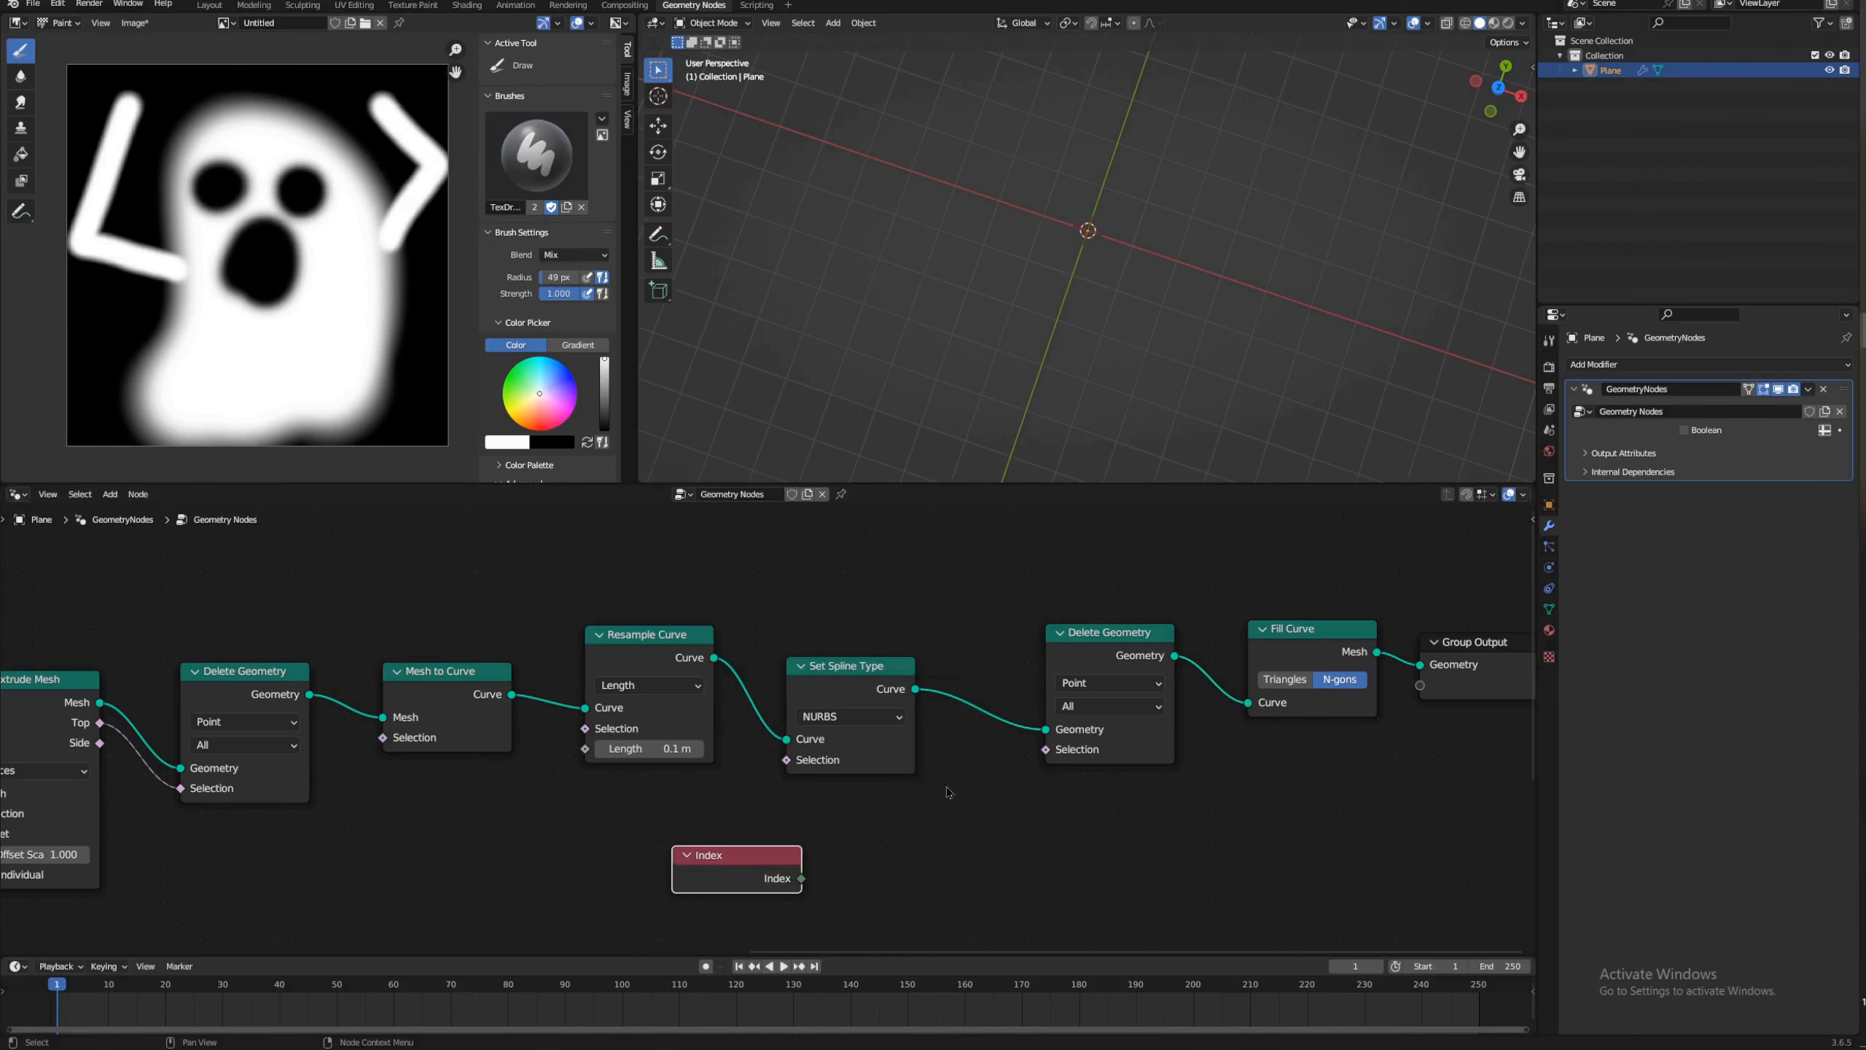
Step: Bypass the new Delete Geometry node, show the viewport in wireframe, and link Index to the node's Selection input
left_click(1055, 742)
key("m")
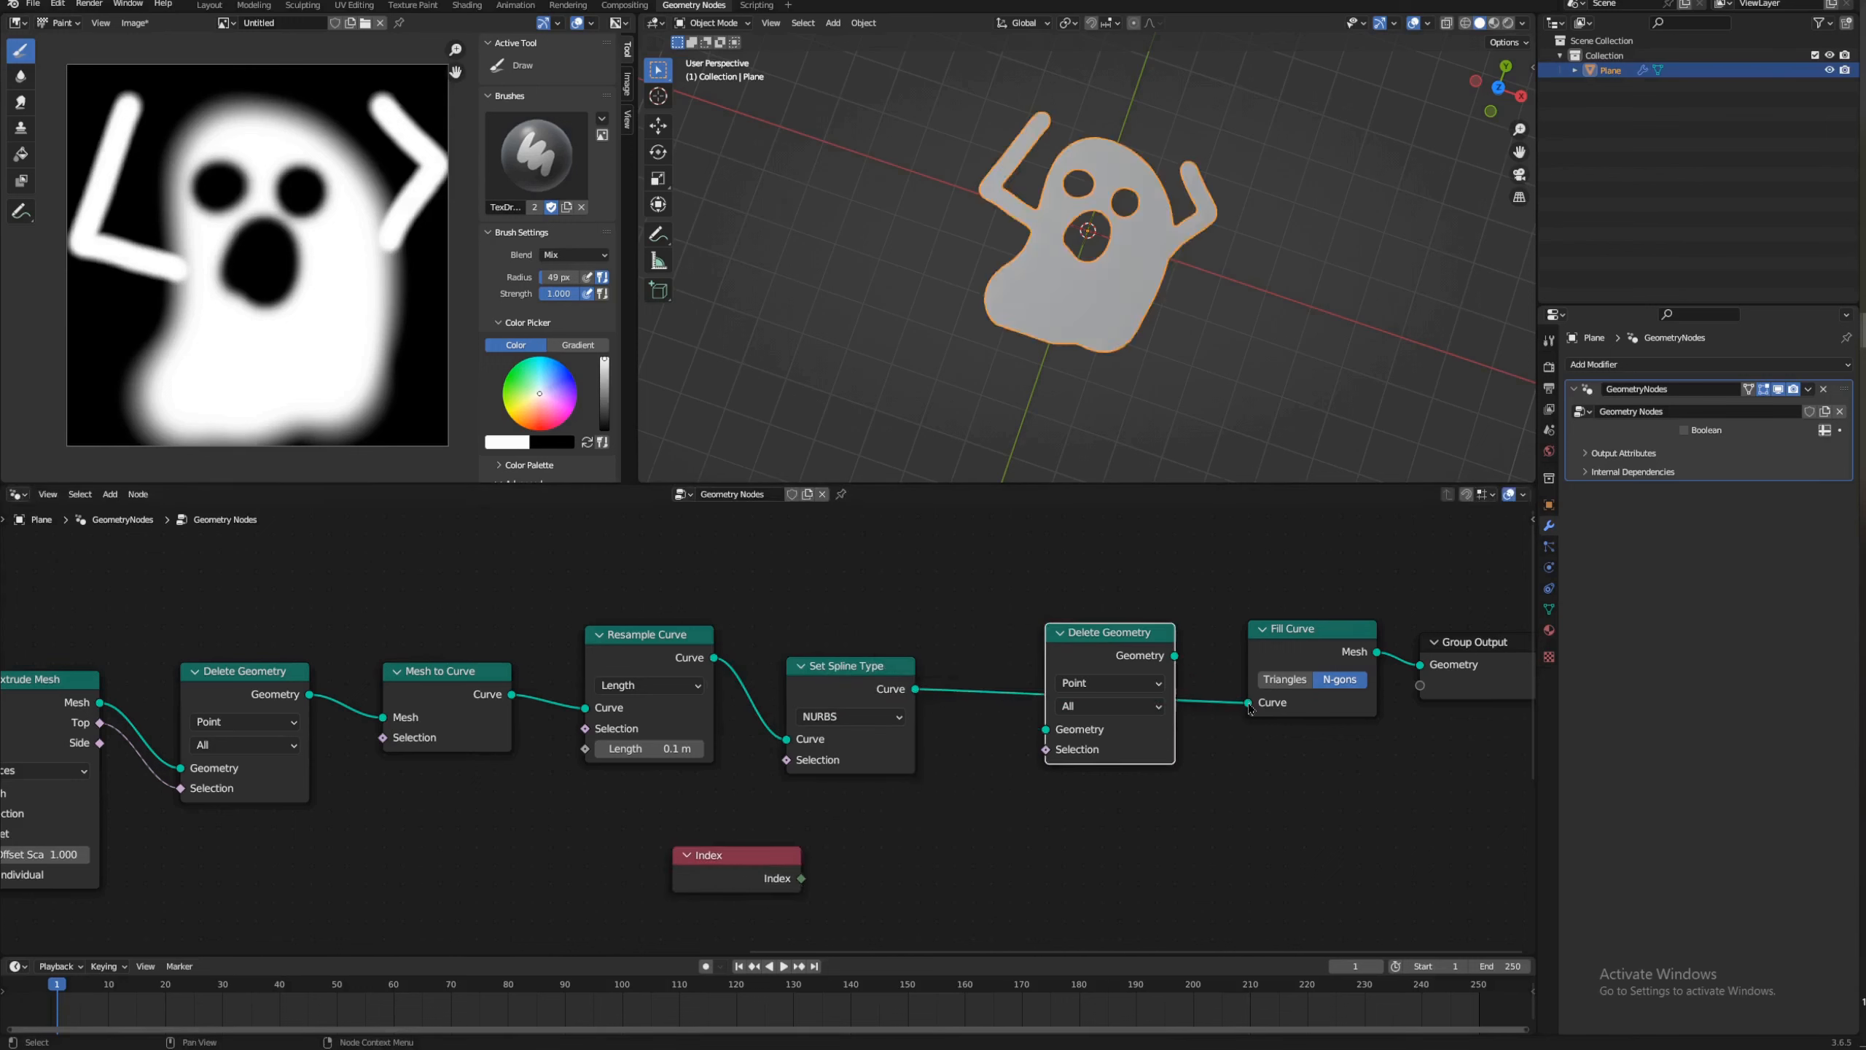
left_click(1464, 23)
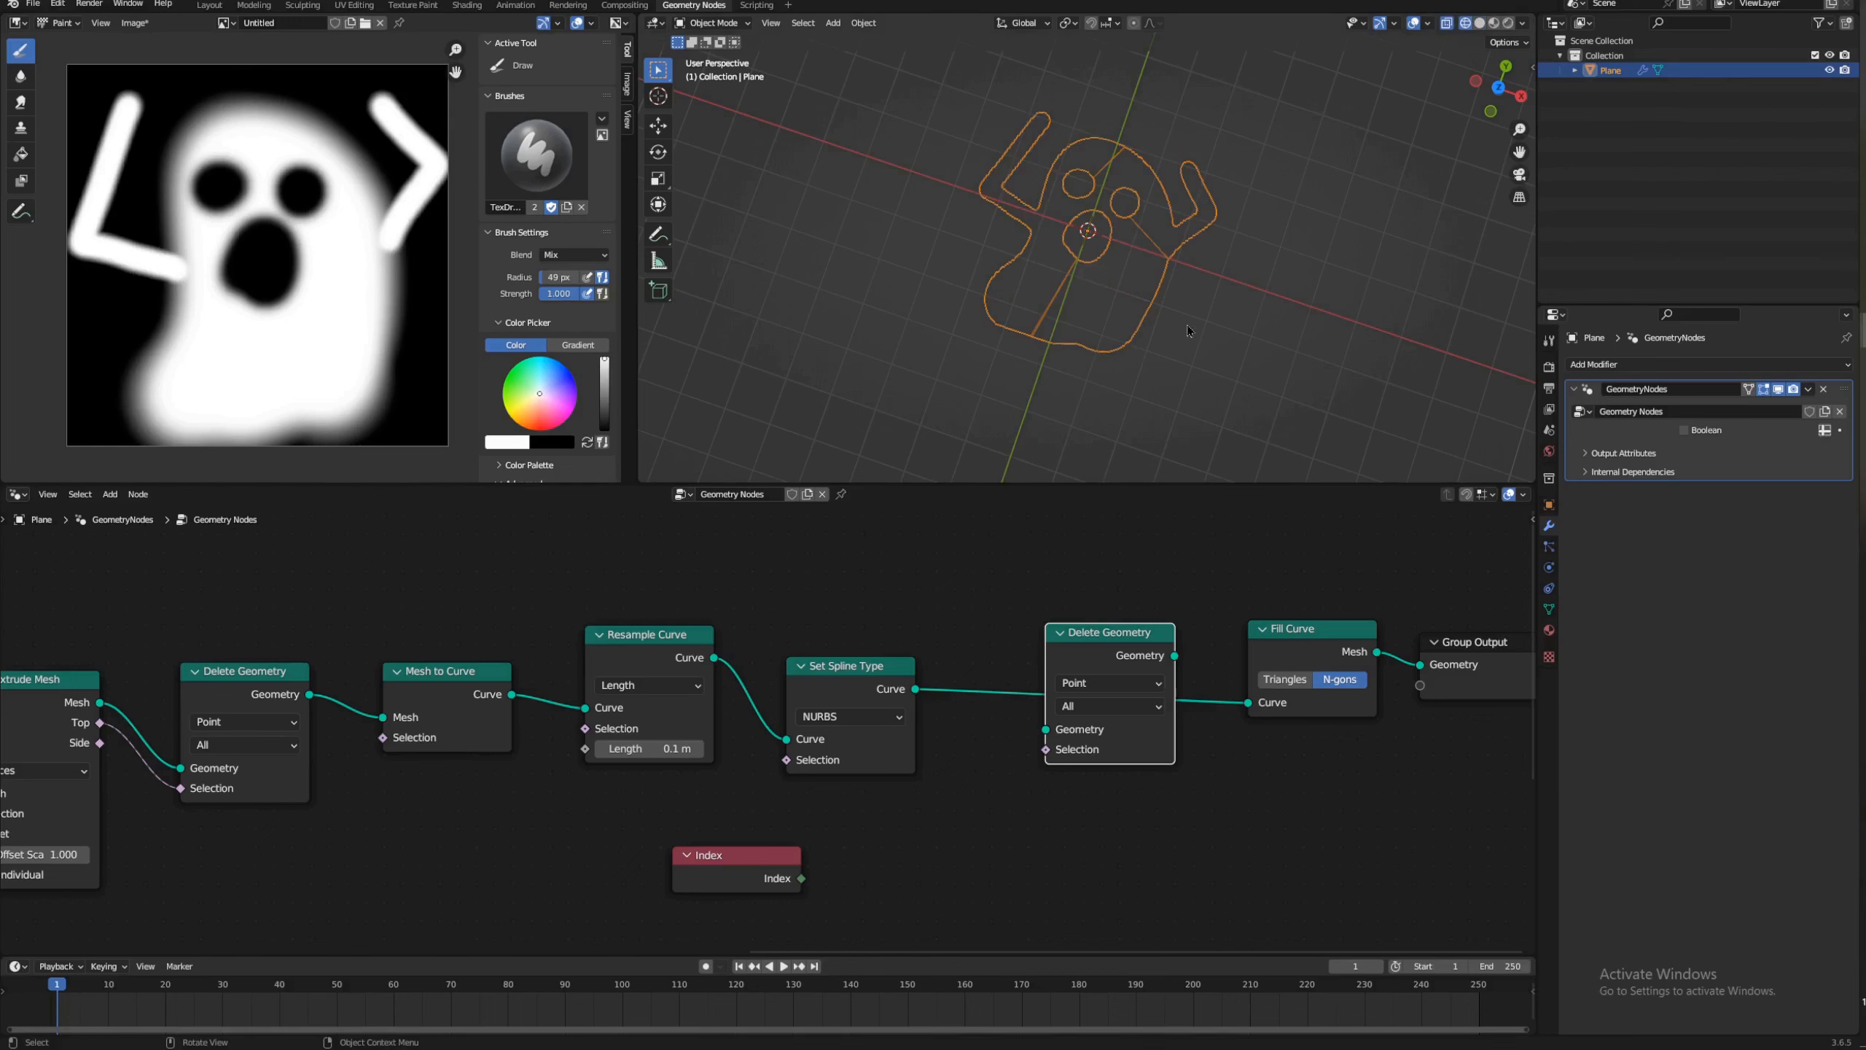
left_click_drag(802, 879, 1066, 731)
Step: Remove the stray Viewer node and wire the lowered Delete Geometry node between Set Spline Type and Fill Curve
right_click(1116, 637)
left_click(1116, 632)
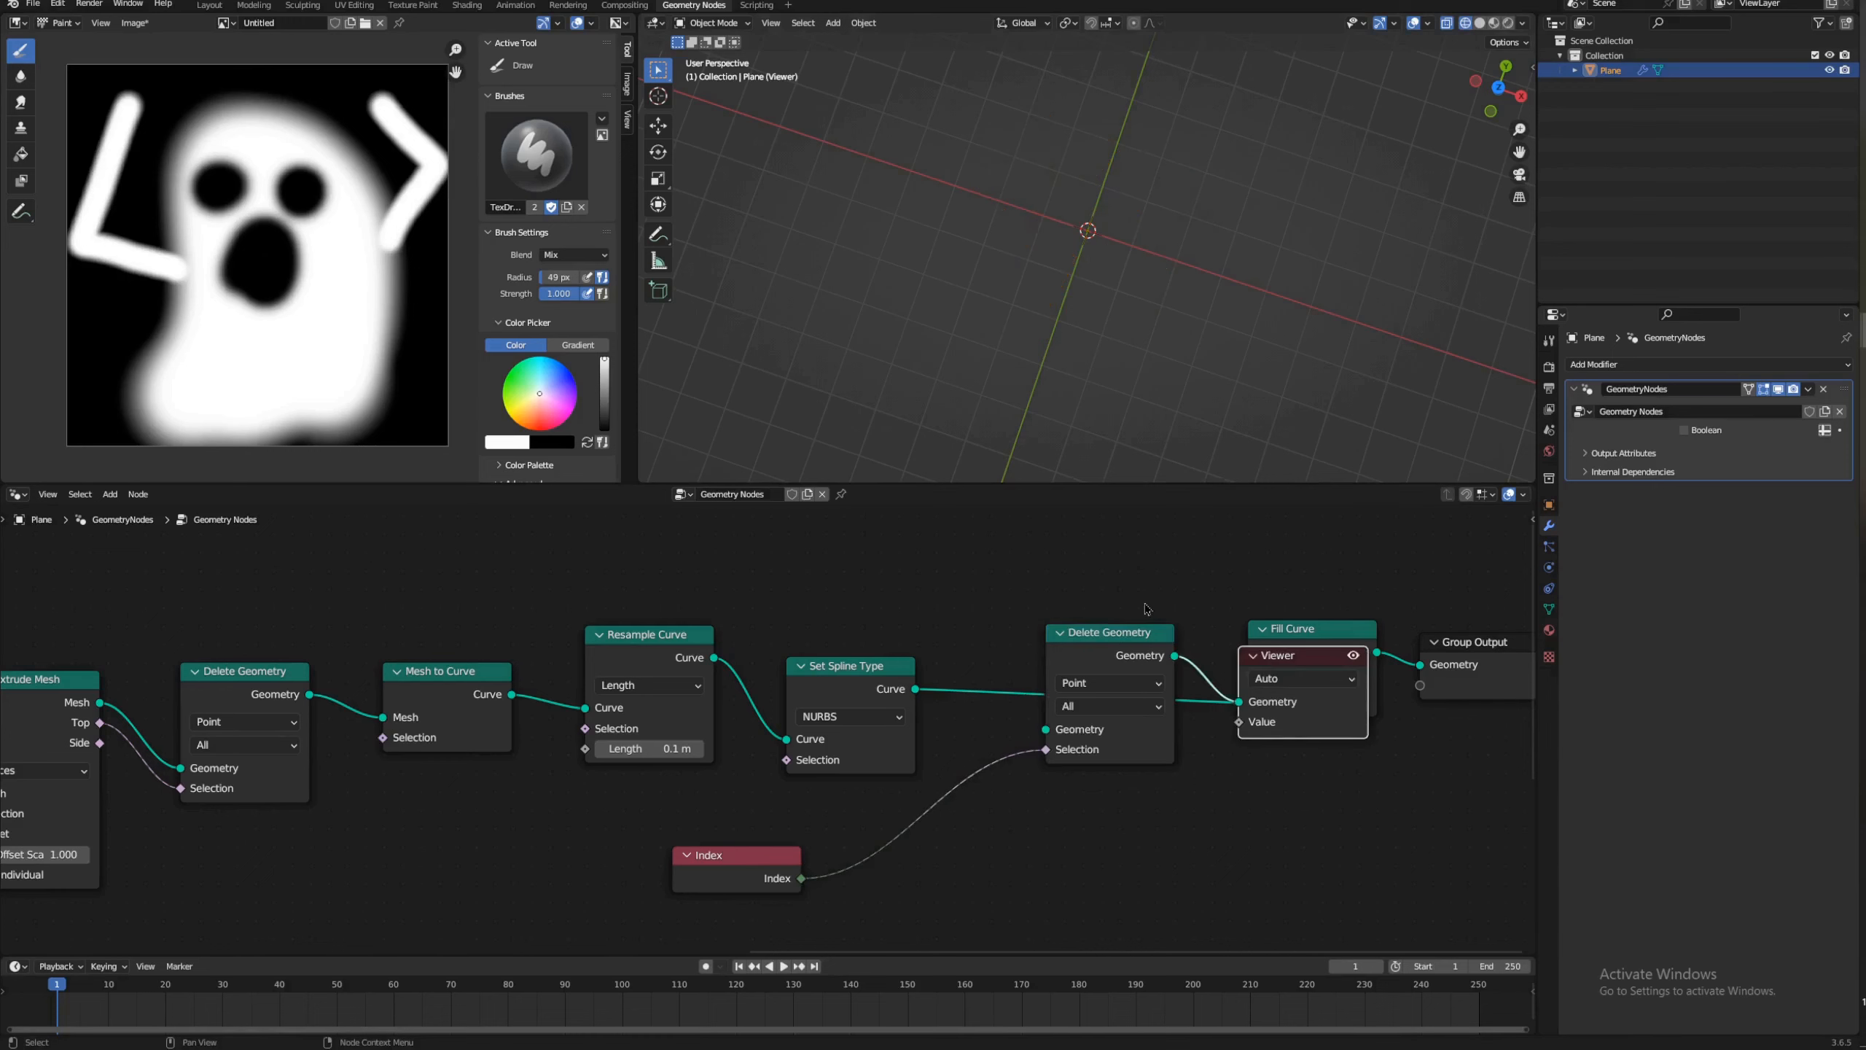
key("x")
left_click_drag(1135, 635, 1126, 720)
middle_click_drag(912, 800, 913, 723)
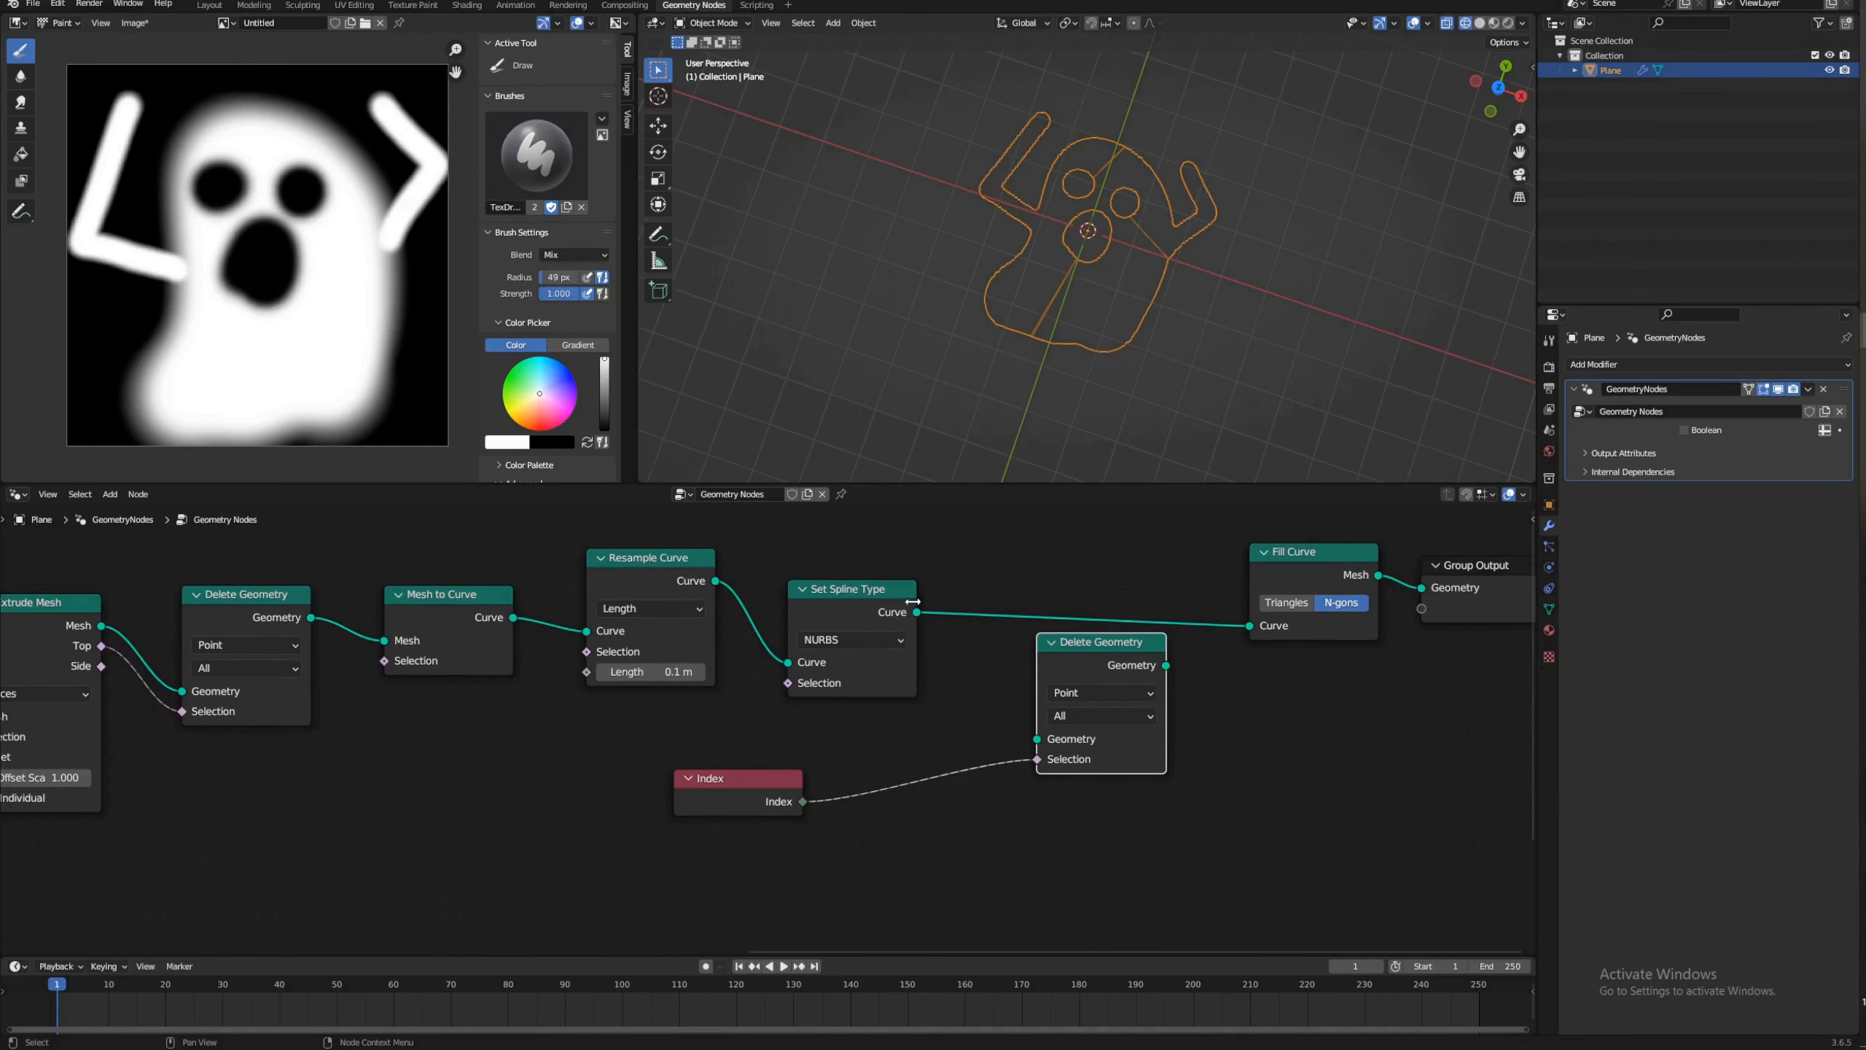
left_click_drag(918, 612, 1036, 739)
left_click_drag(1166, 666, 1247, 629)
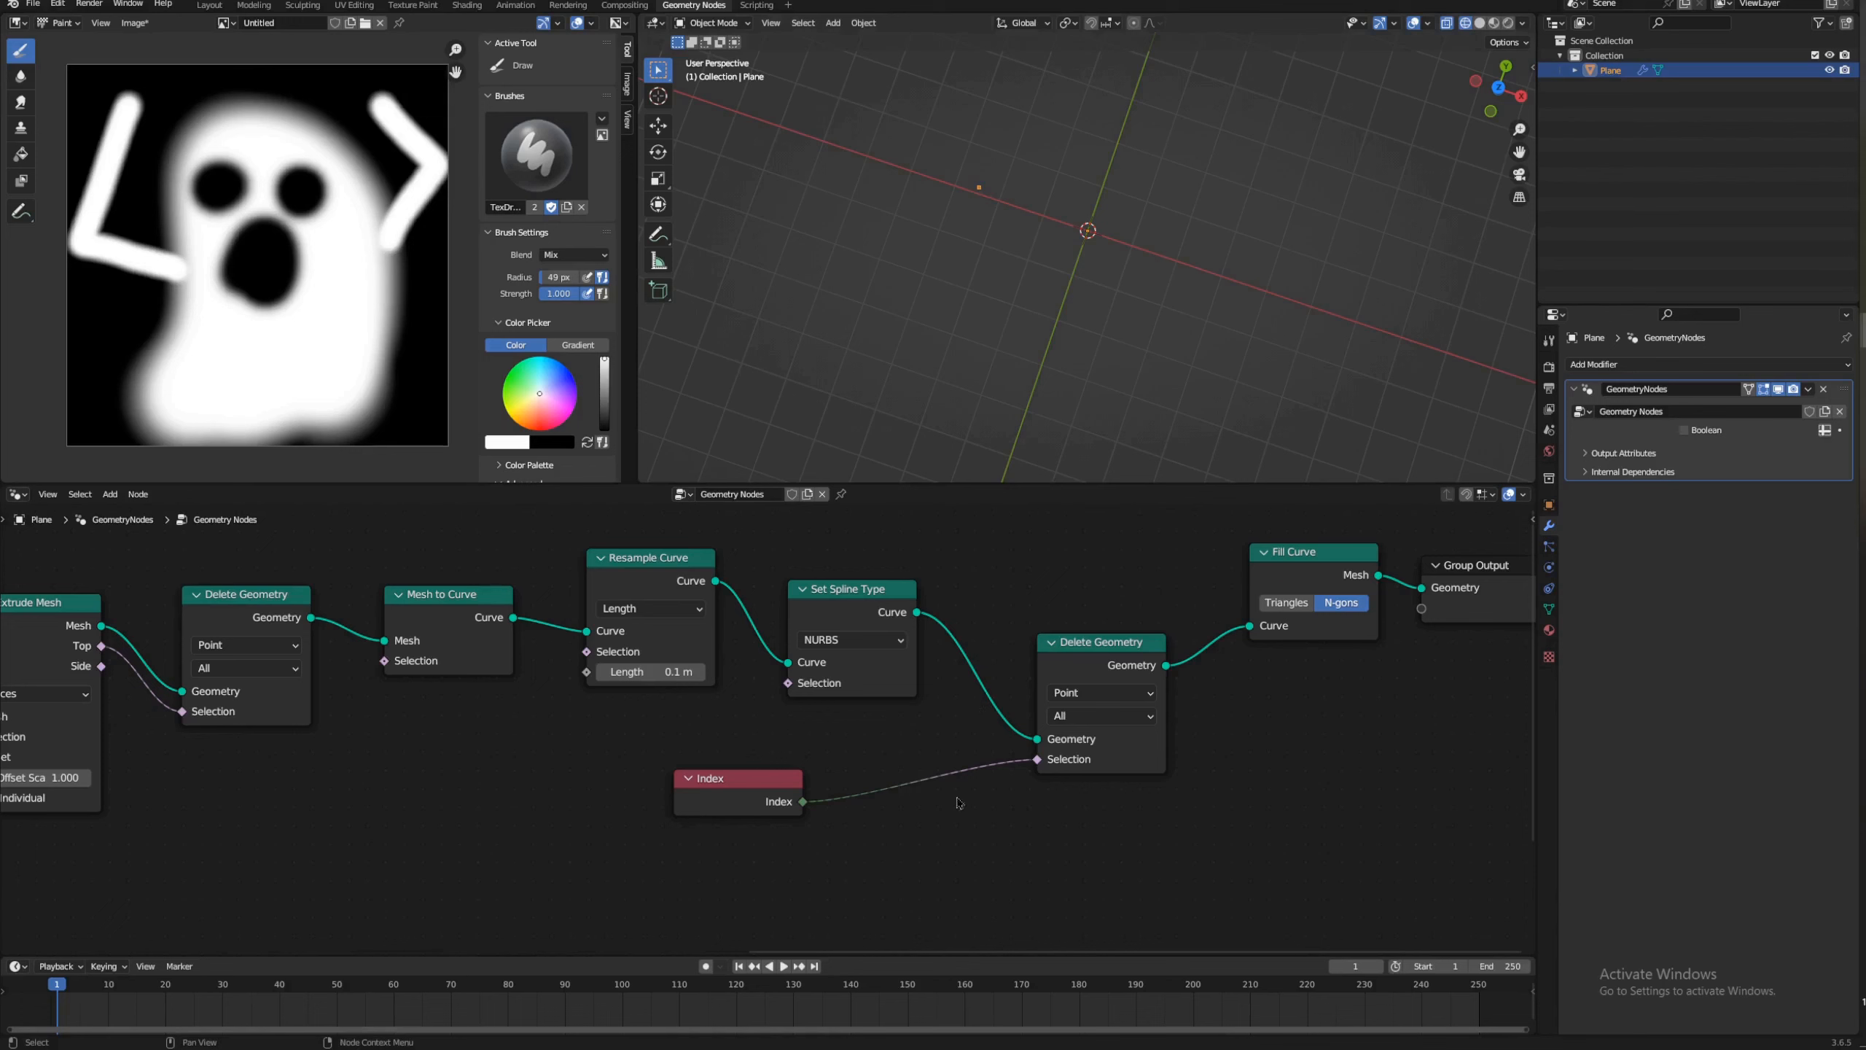
Step: Insert a Math node set to Multiply between Index and the Selection input of the second Delete Geometry
key("shift+a")
mouse_move(985, 854)
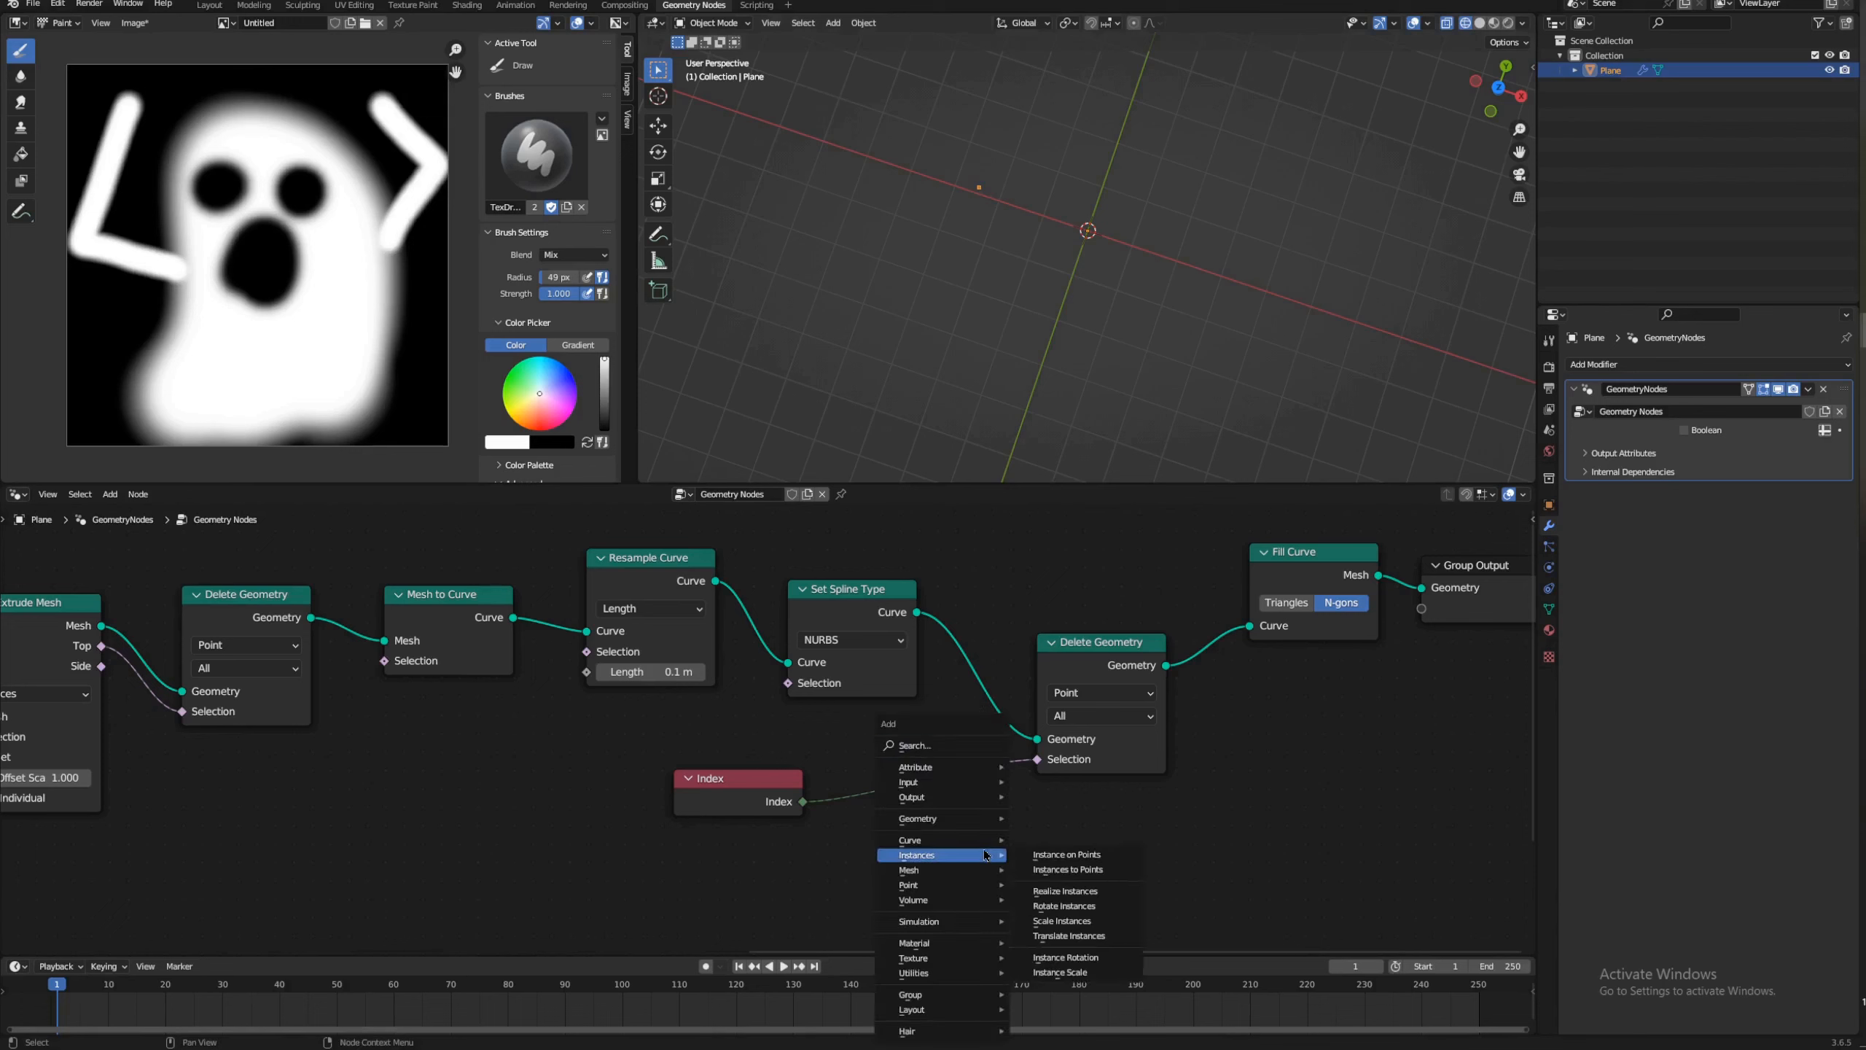
mouse_move(919, 972)
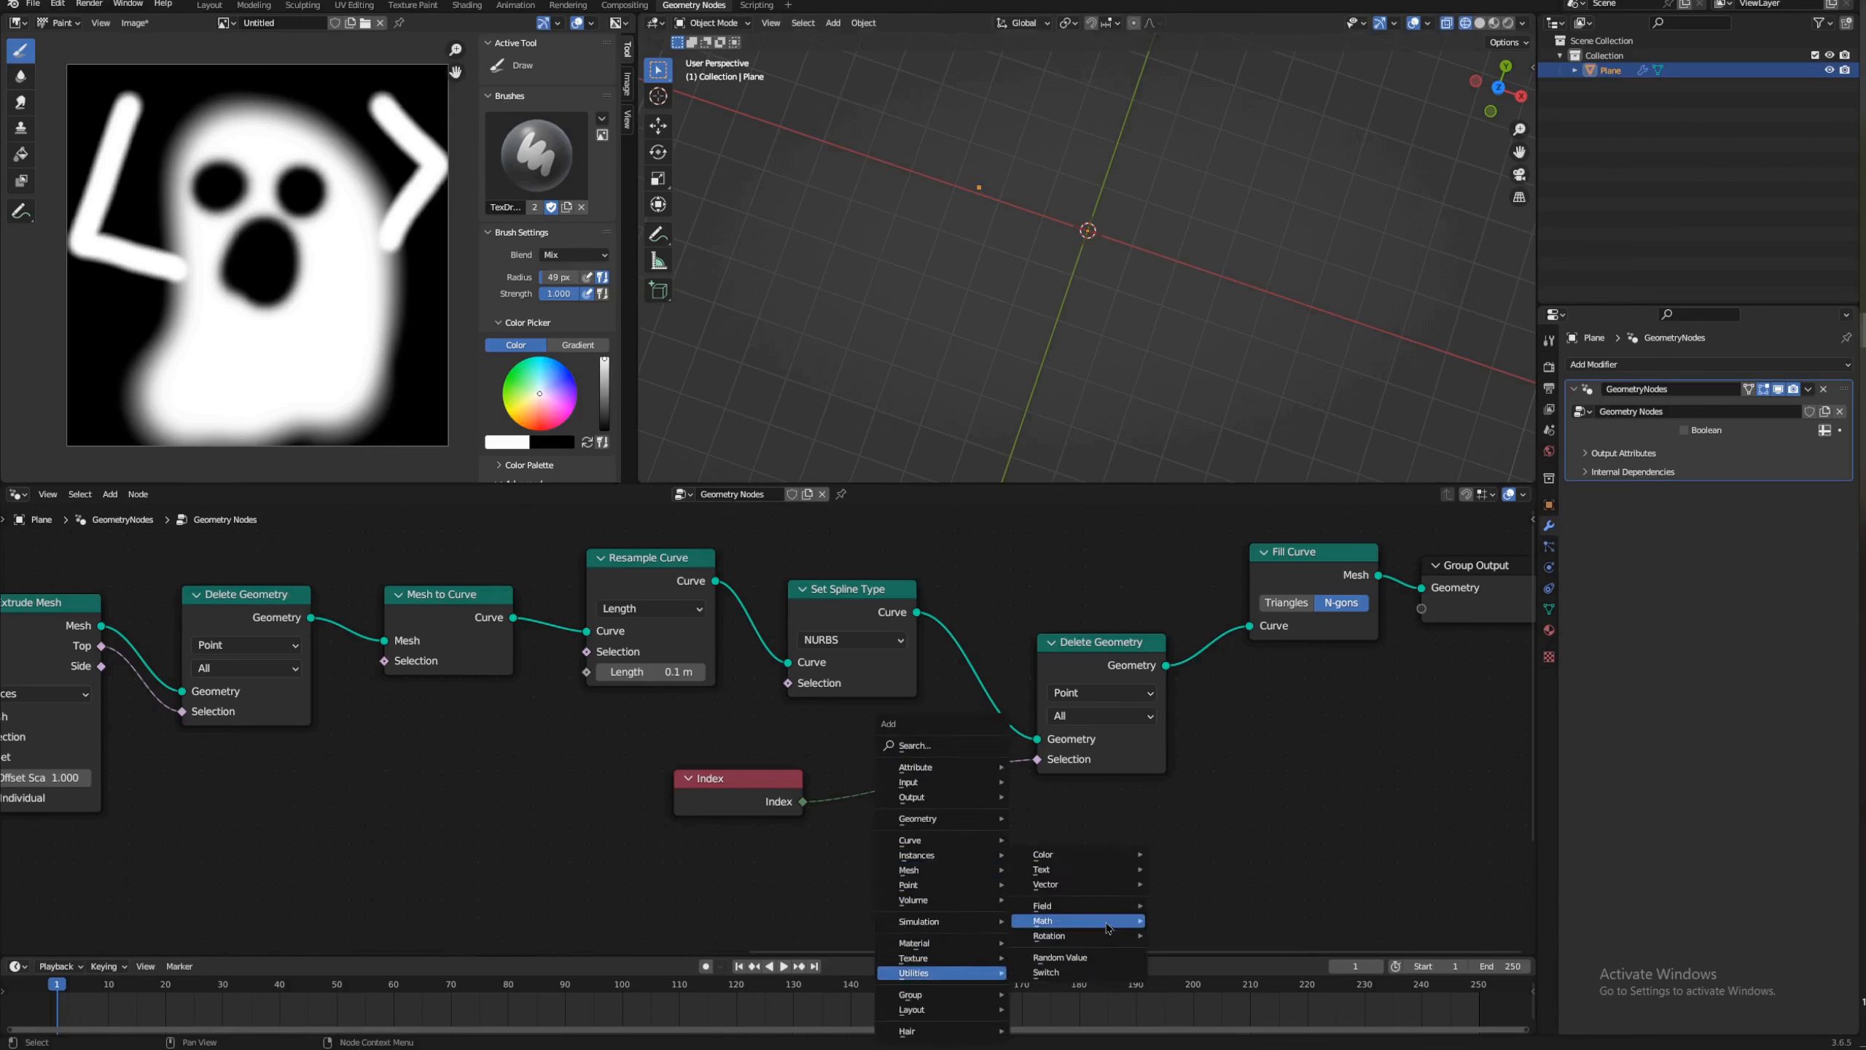
mouse_move(1108, 928)
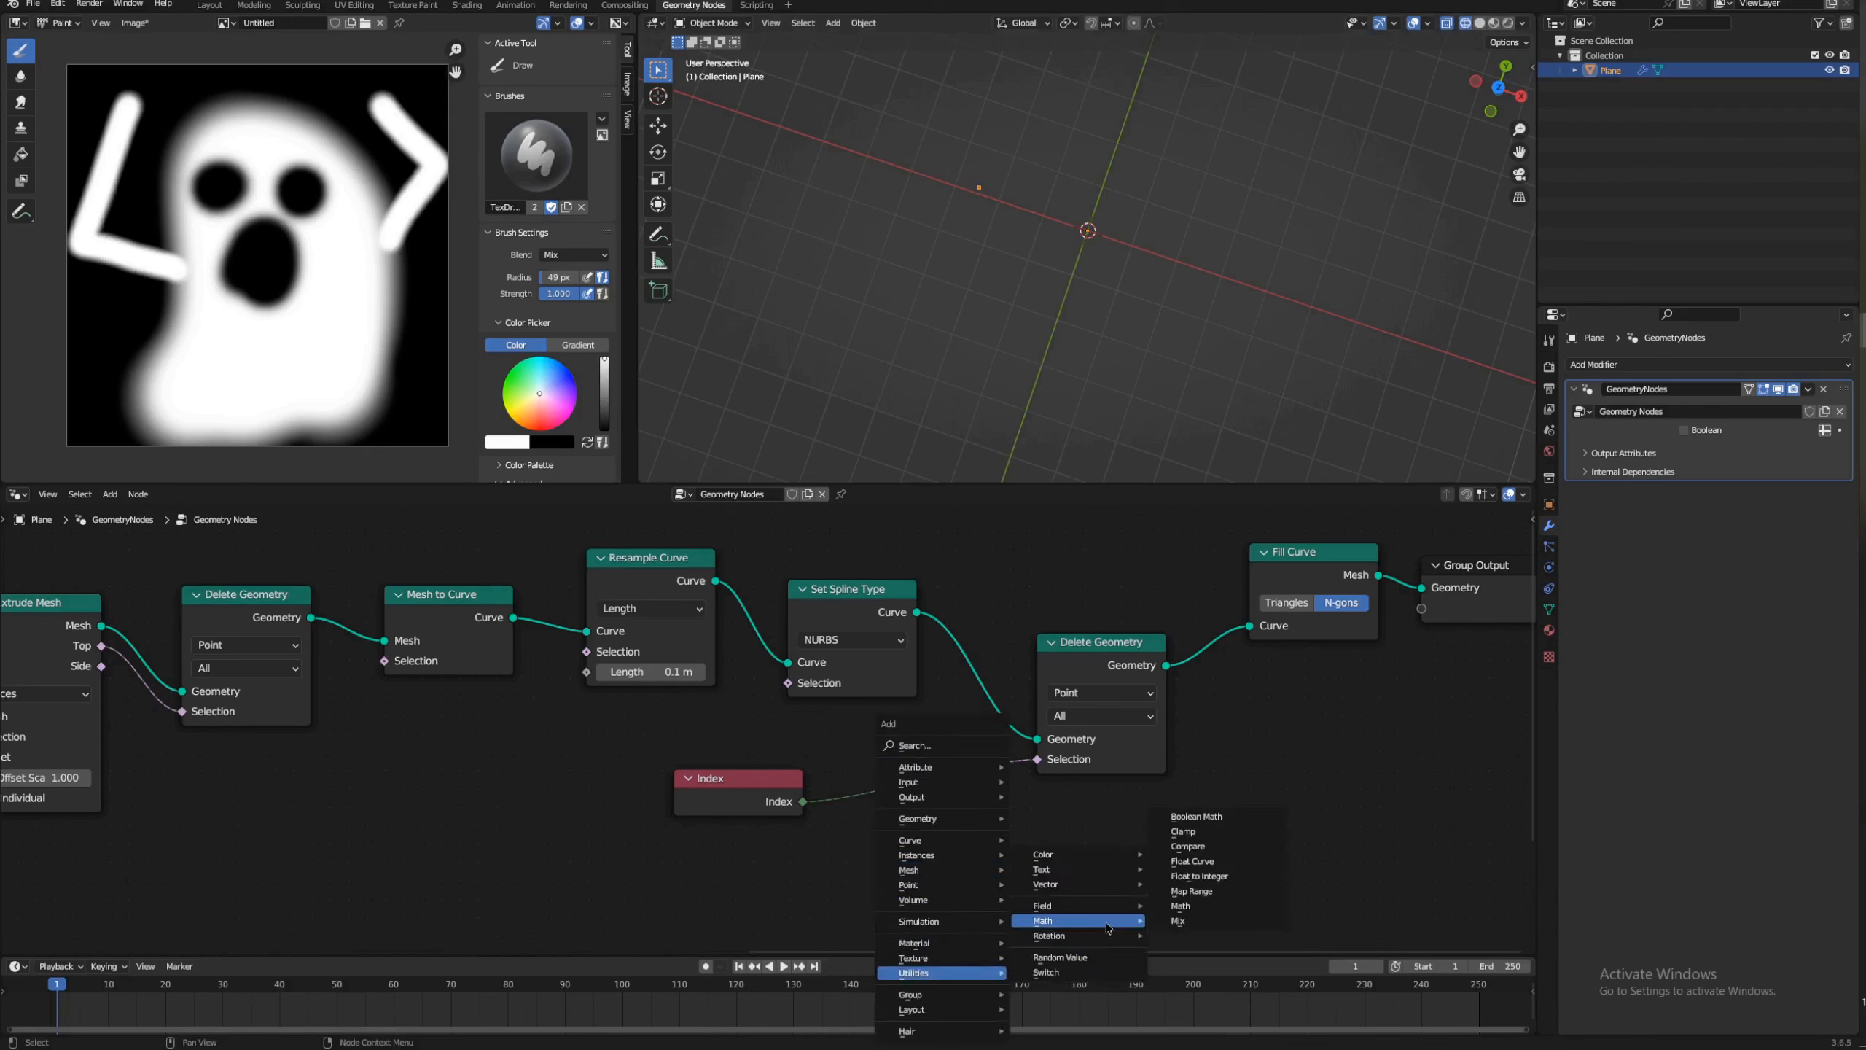
left_click(1192, 910)
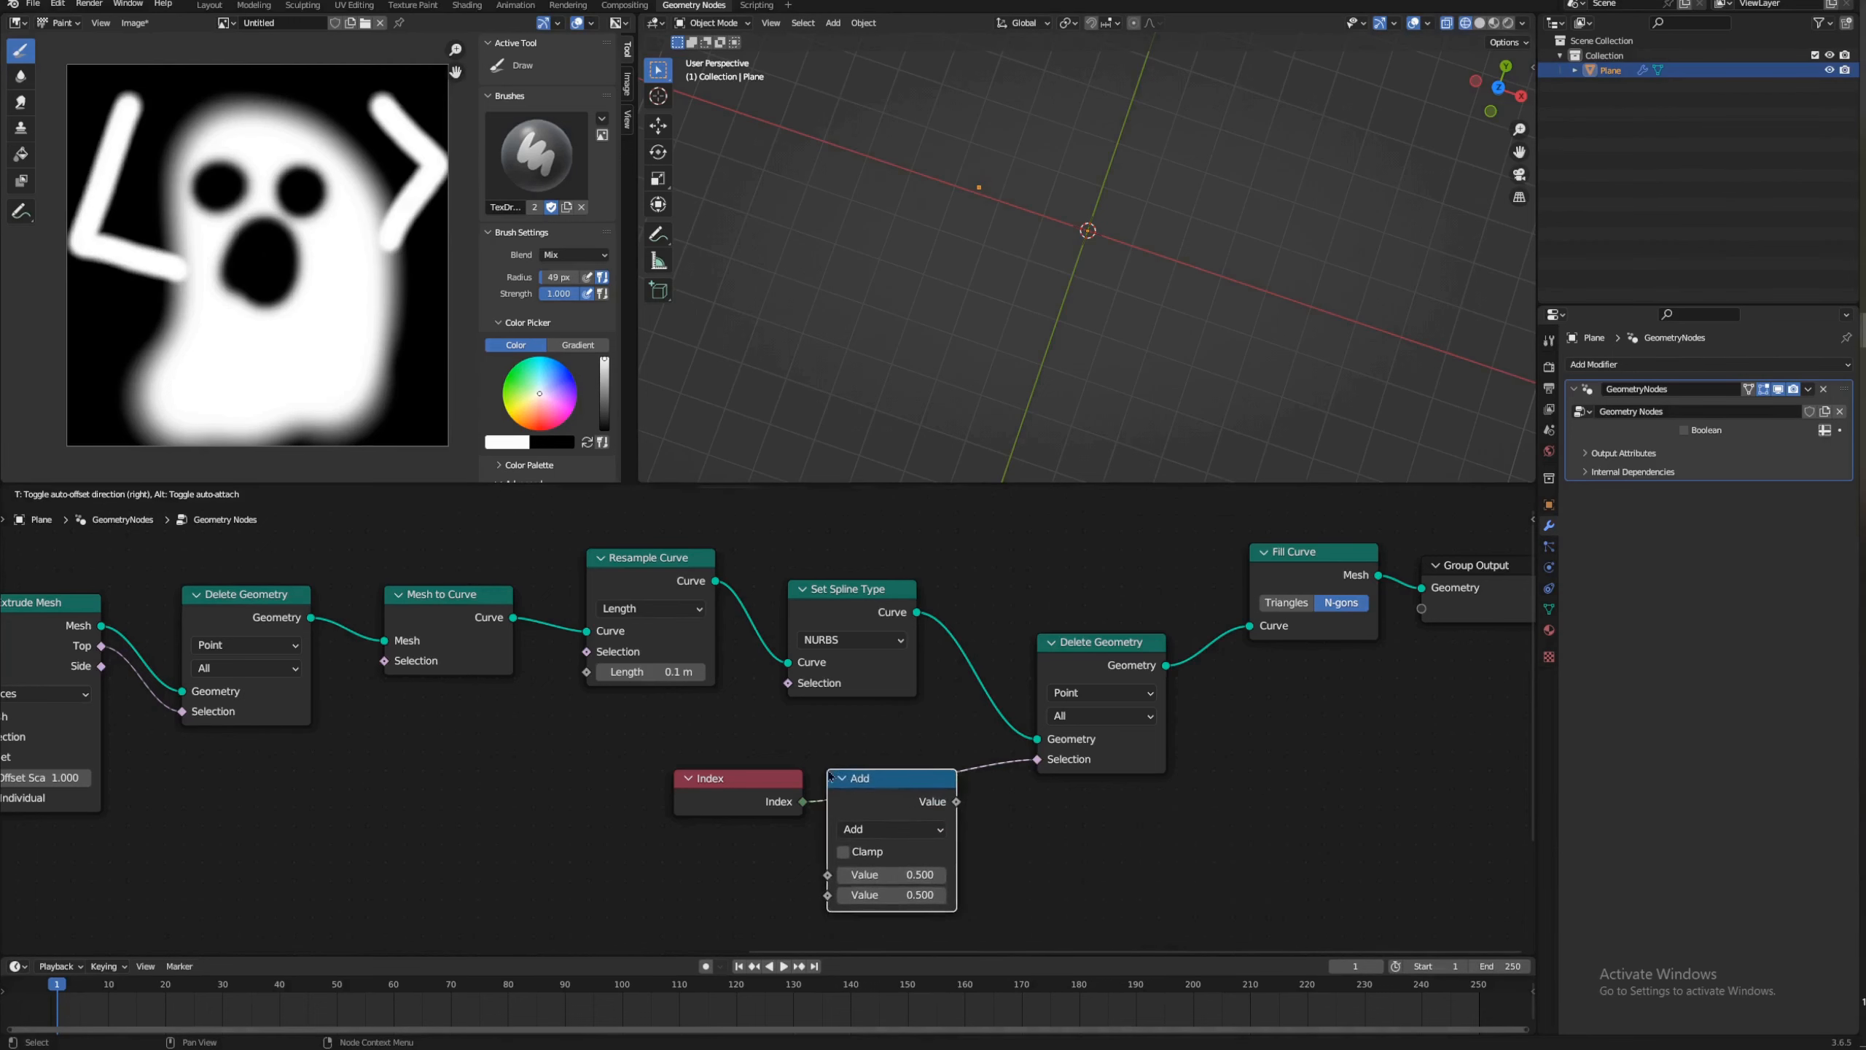
left_click(955, 823)
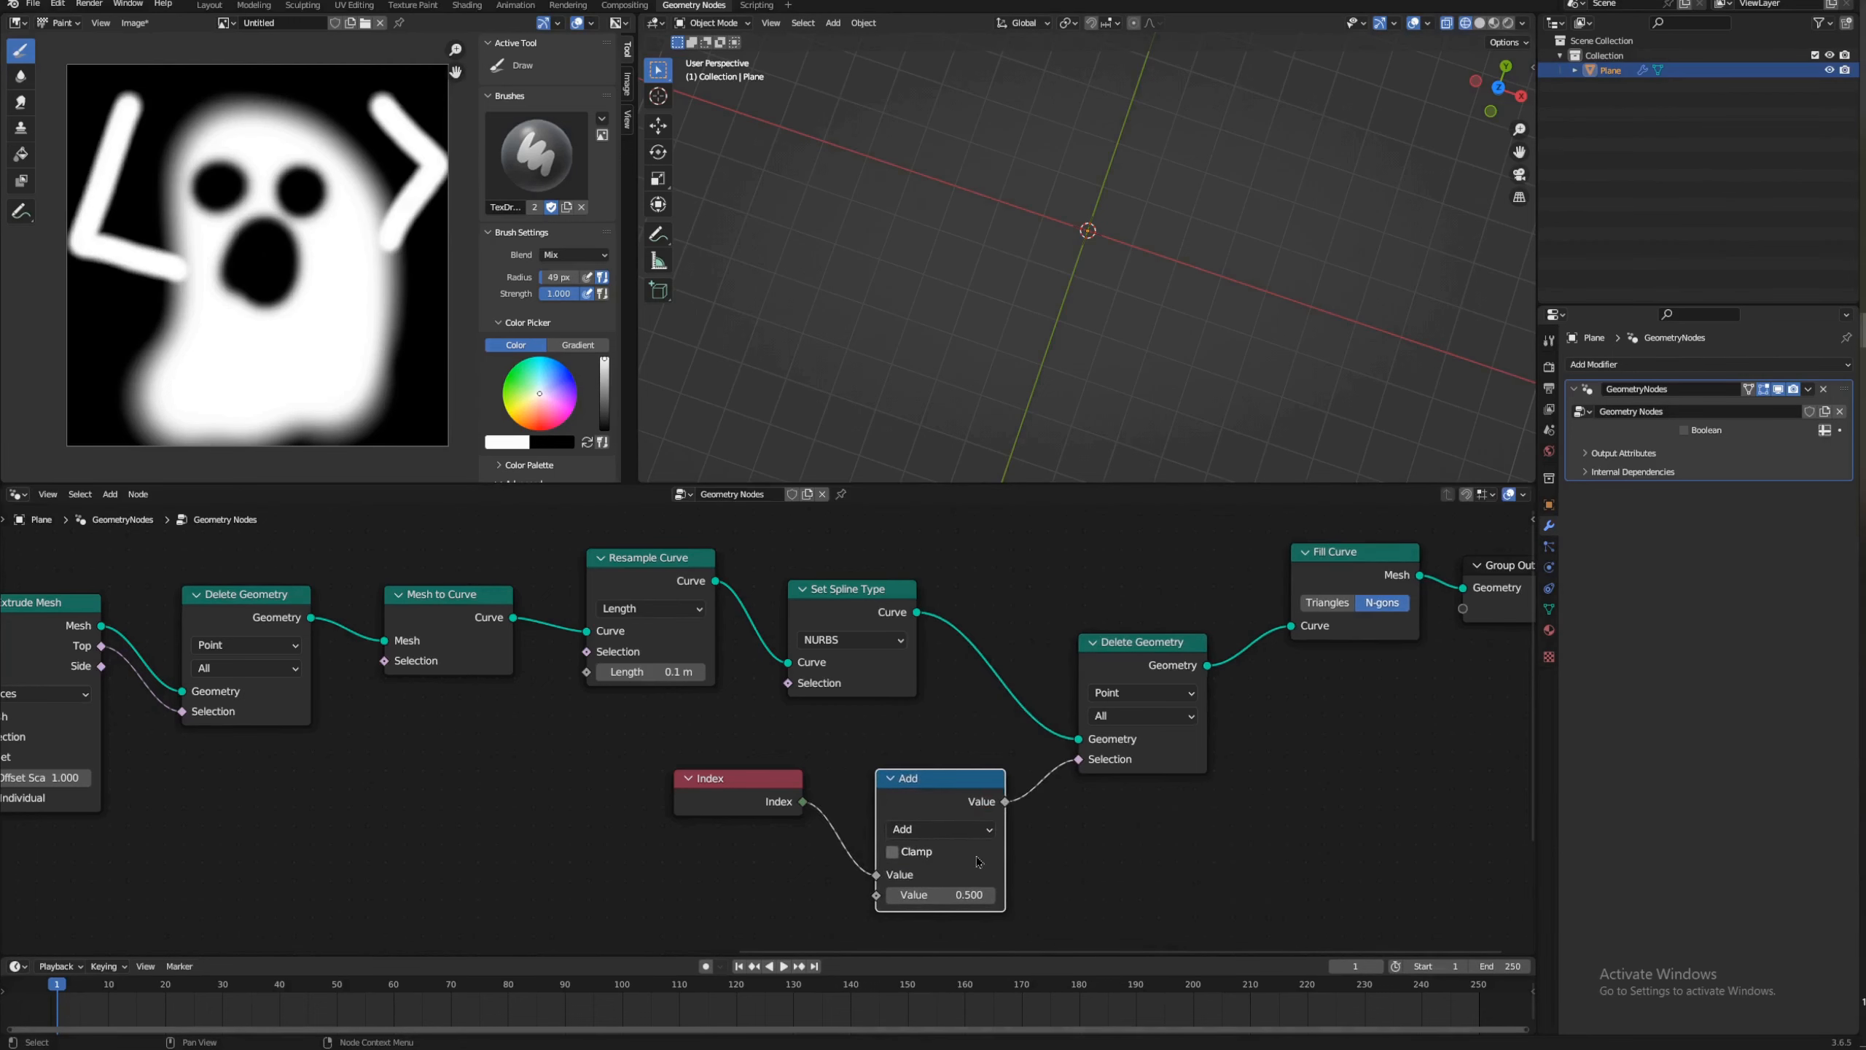
left_click(980, 828)
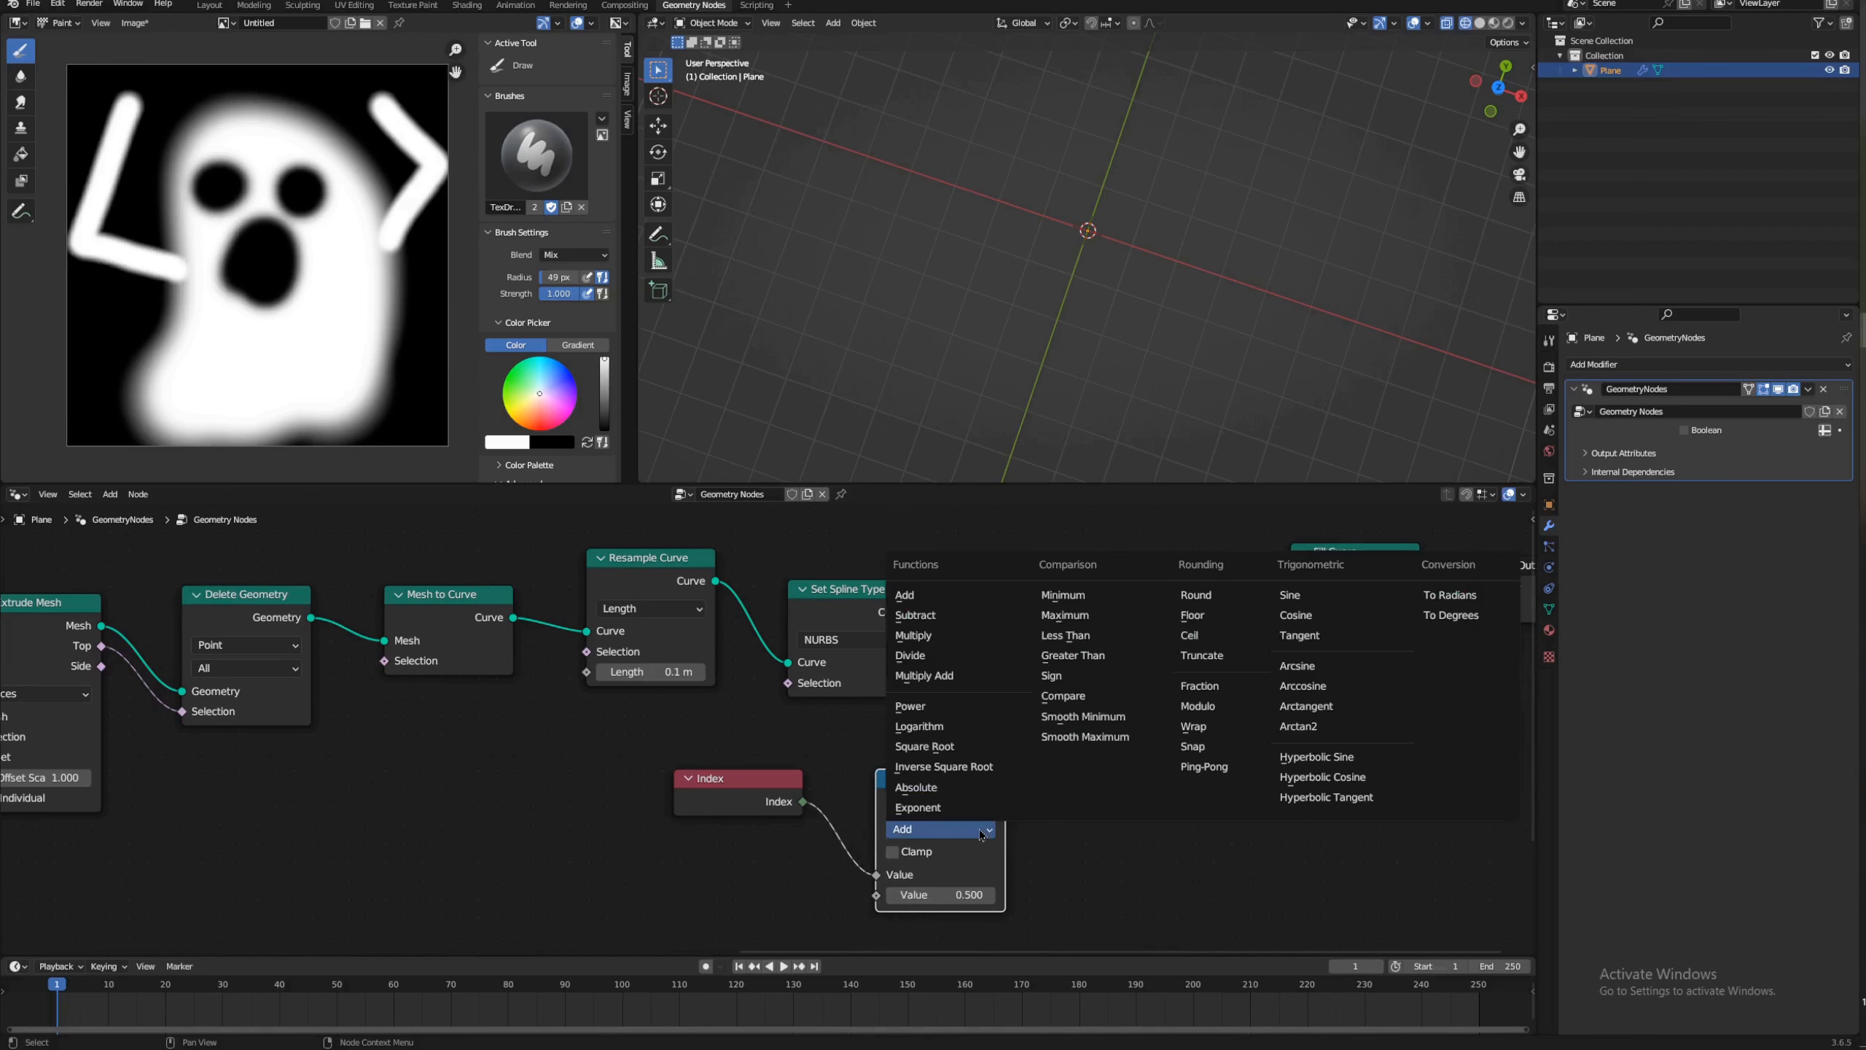
left_click(955, 637)
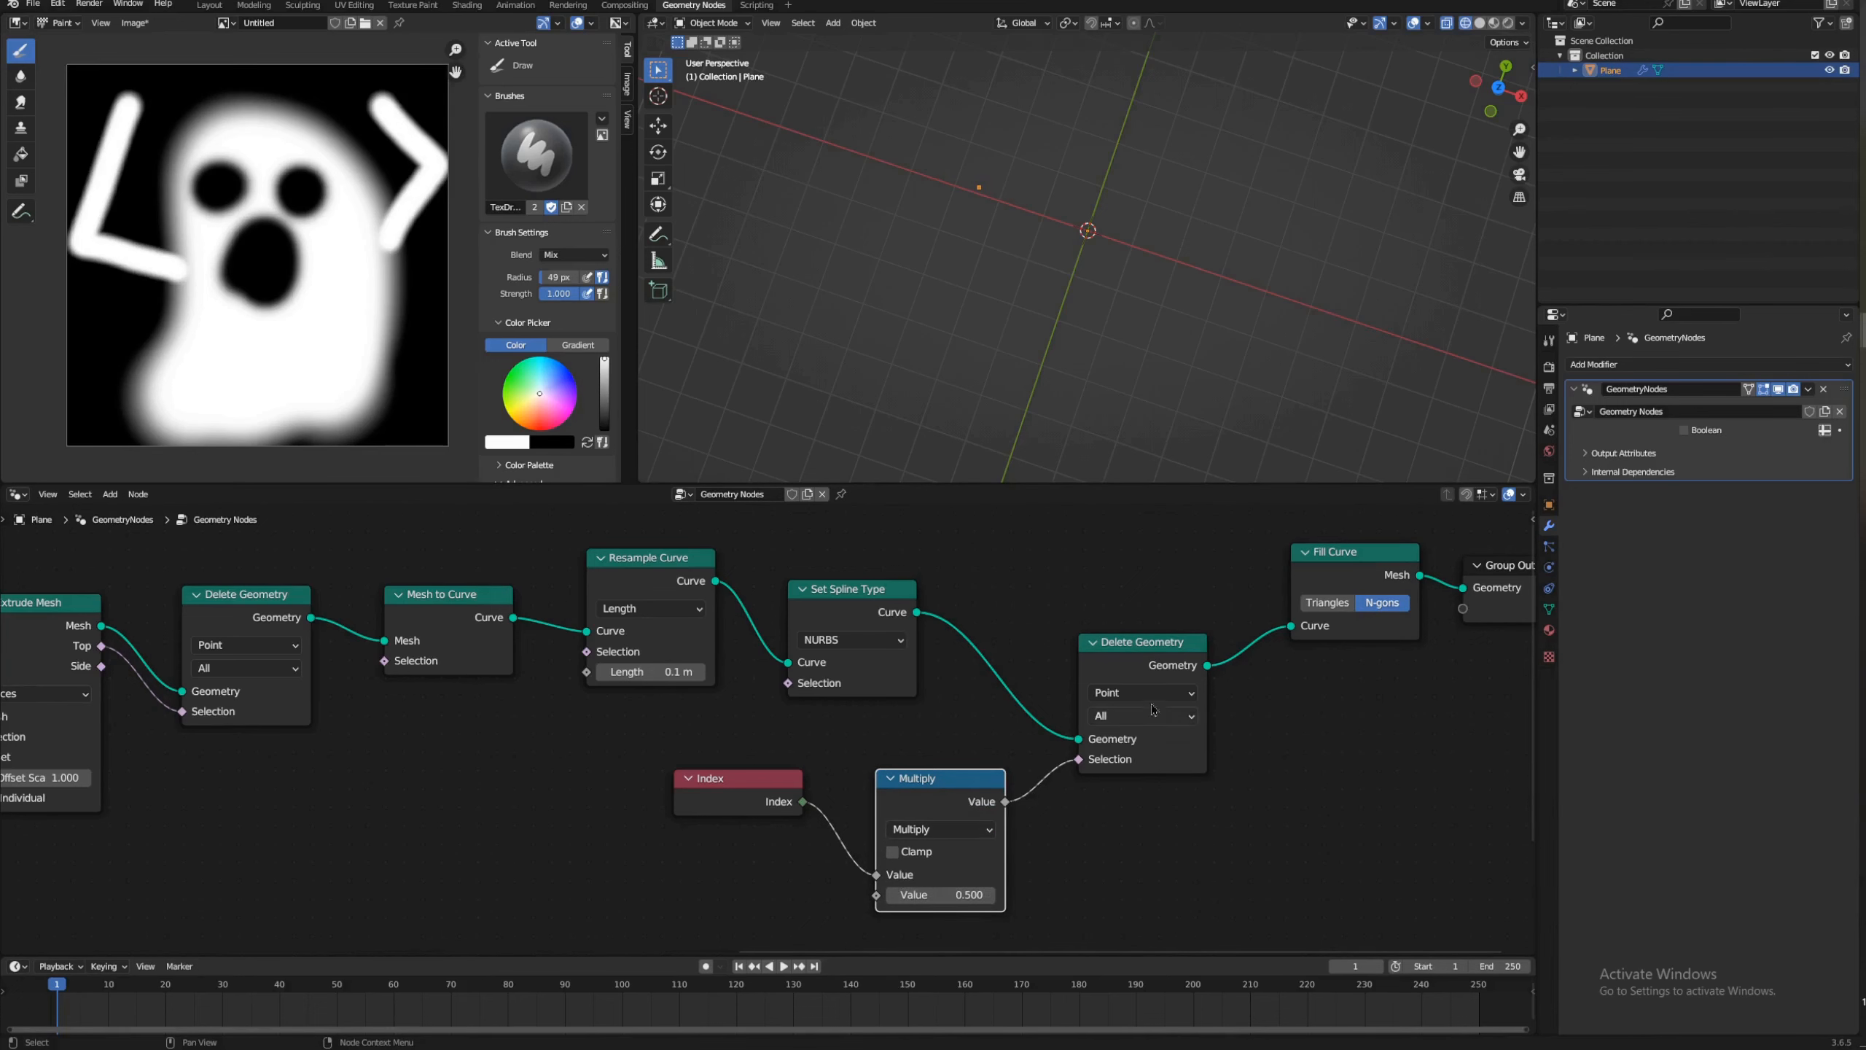
Step: Spread out the second Delete Geometry and Math nodes, and change the Math operation to Multiply Add
left_click_drag(1157, 642, 1185, 578)
middle_click_drag(1221, 823, 1164, 752)
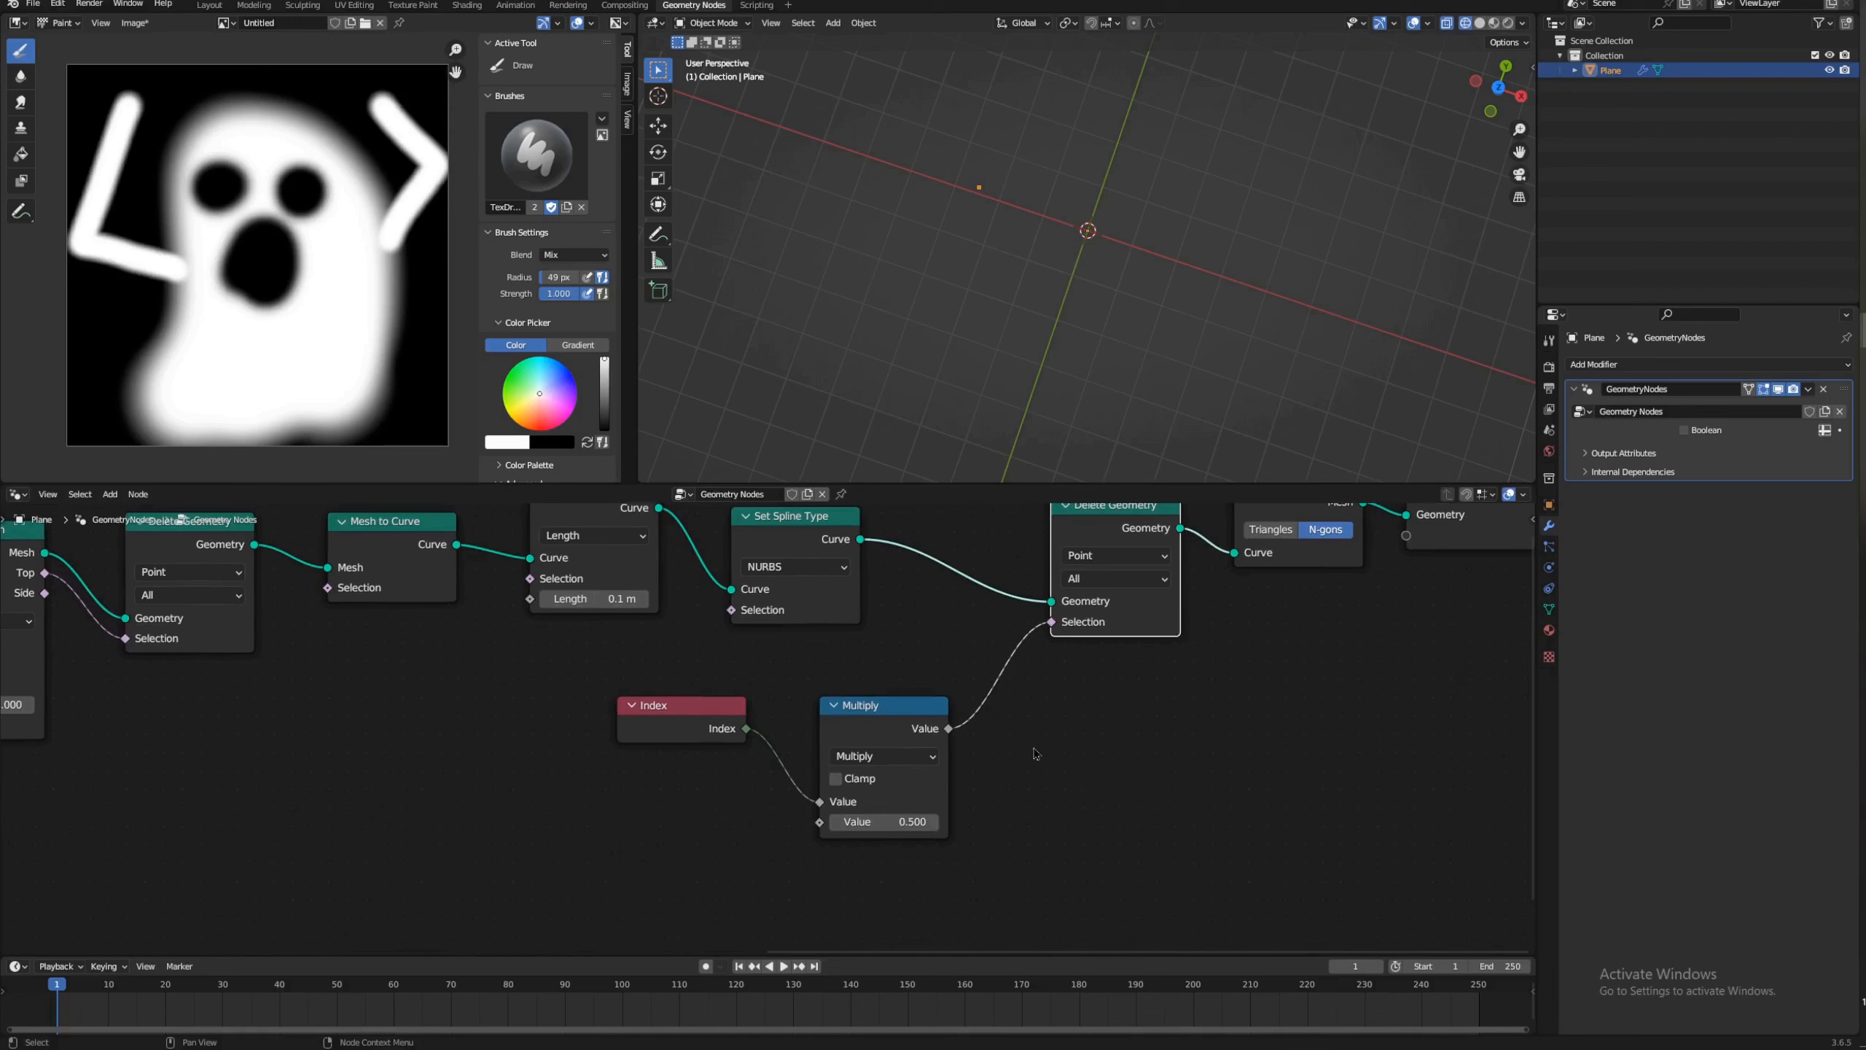
left_click_drag(893, 788, 829, 784)
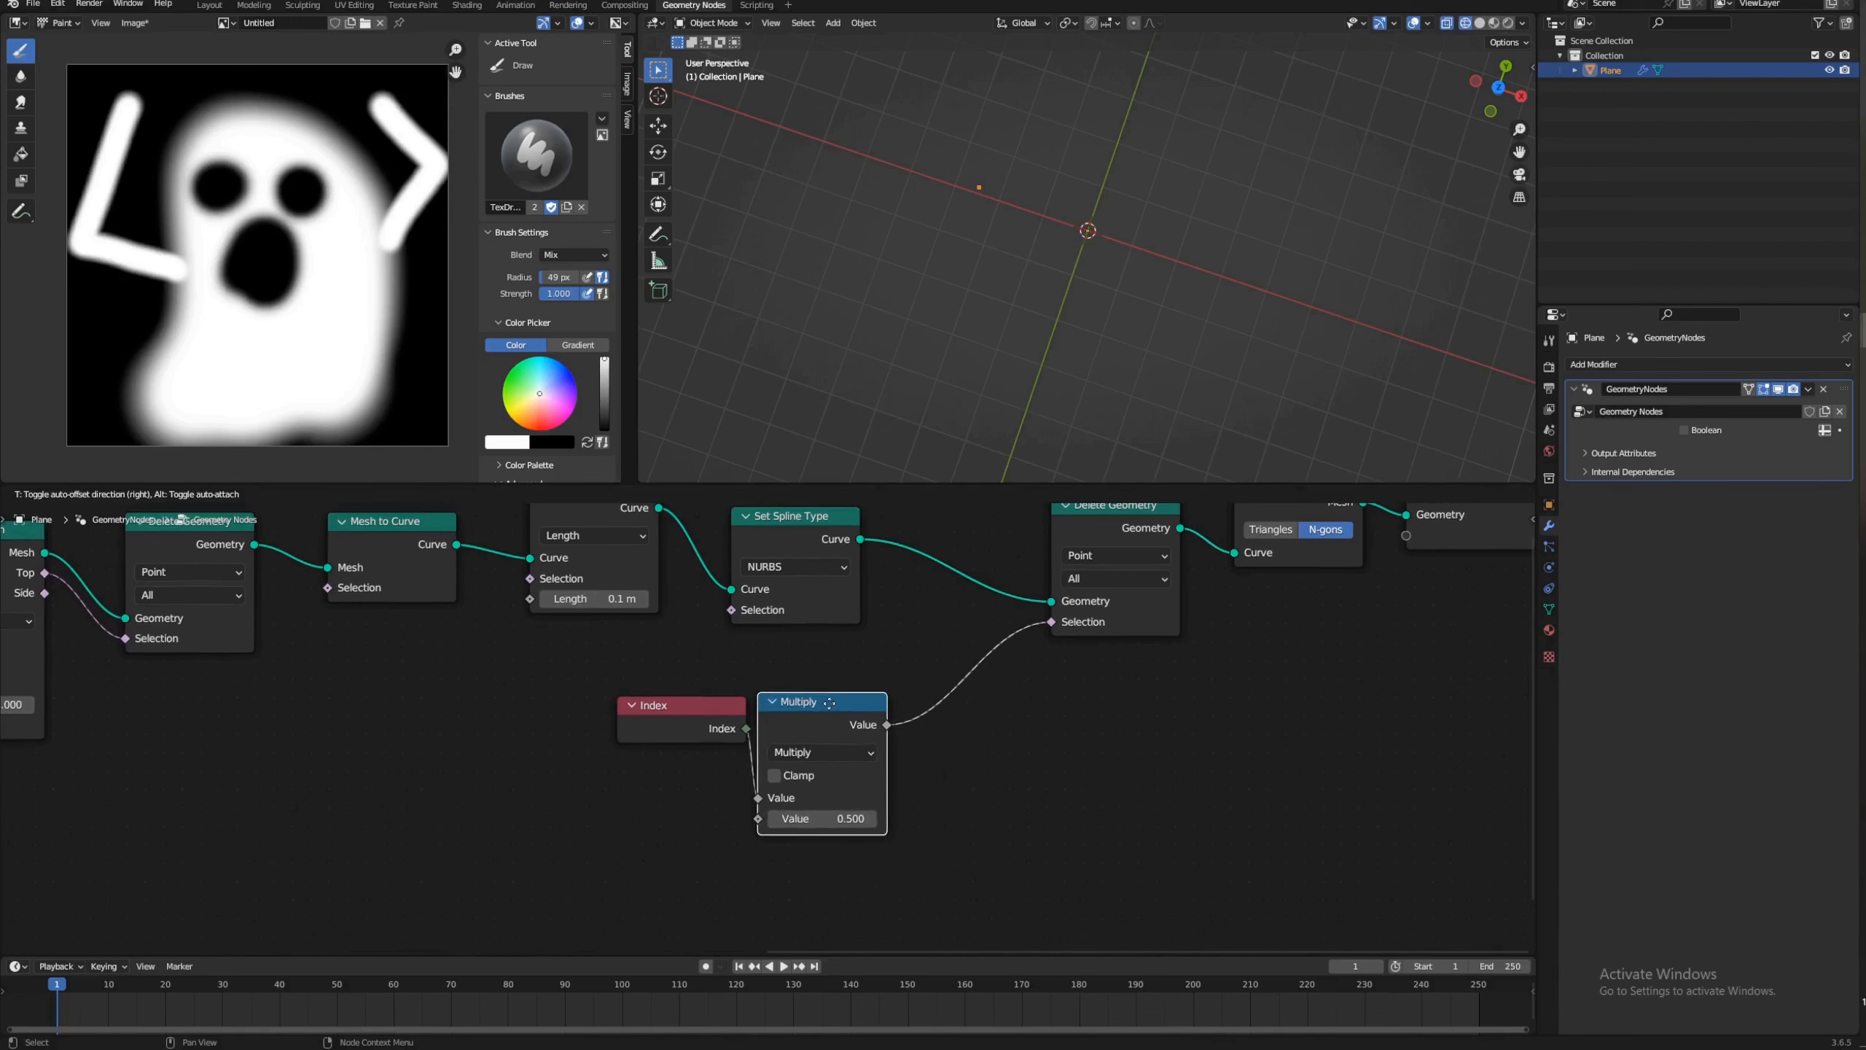
left_click(854, 755)
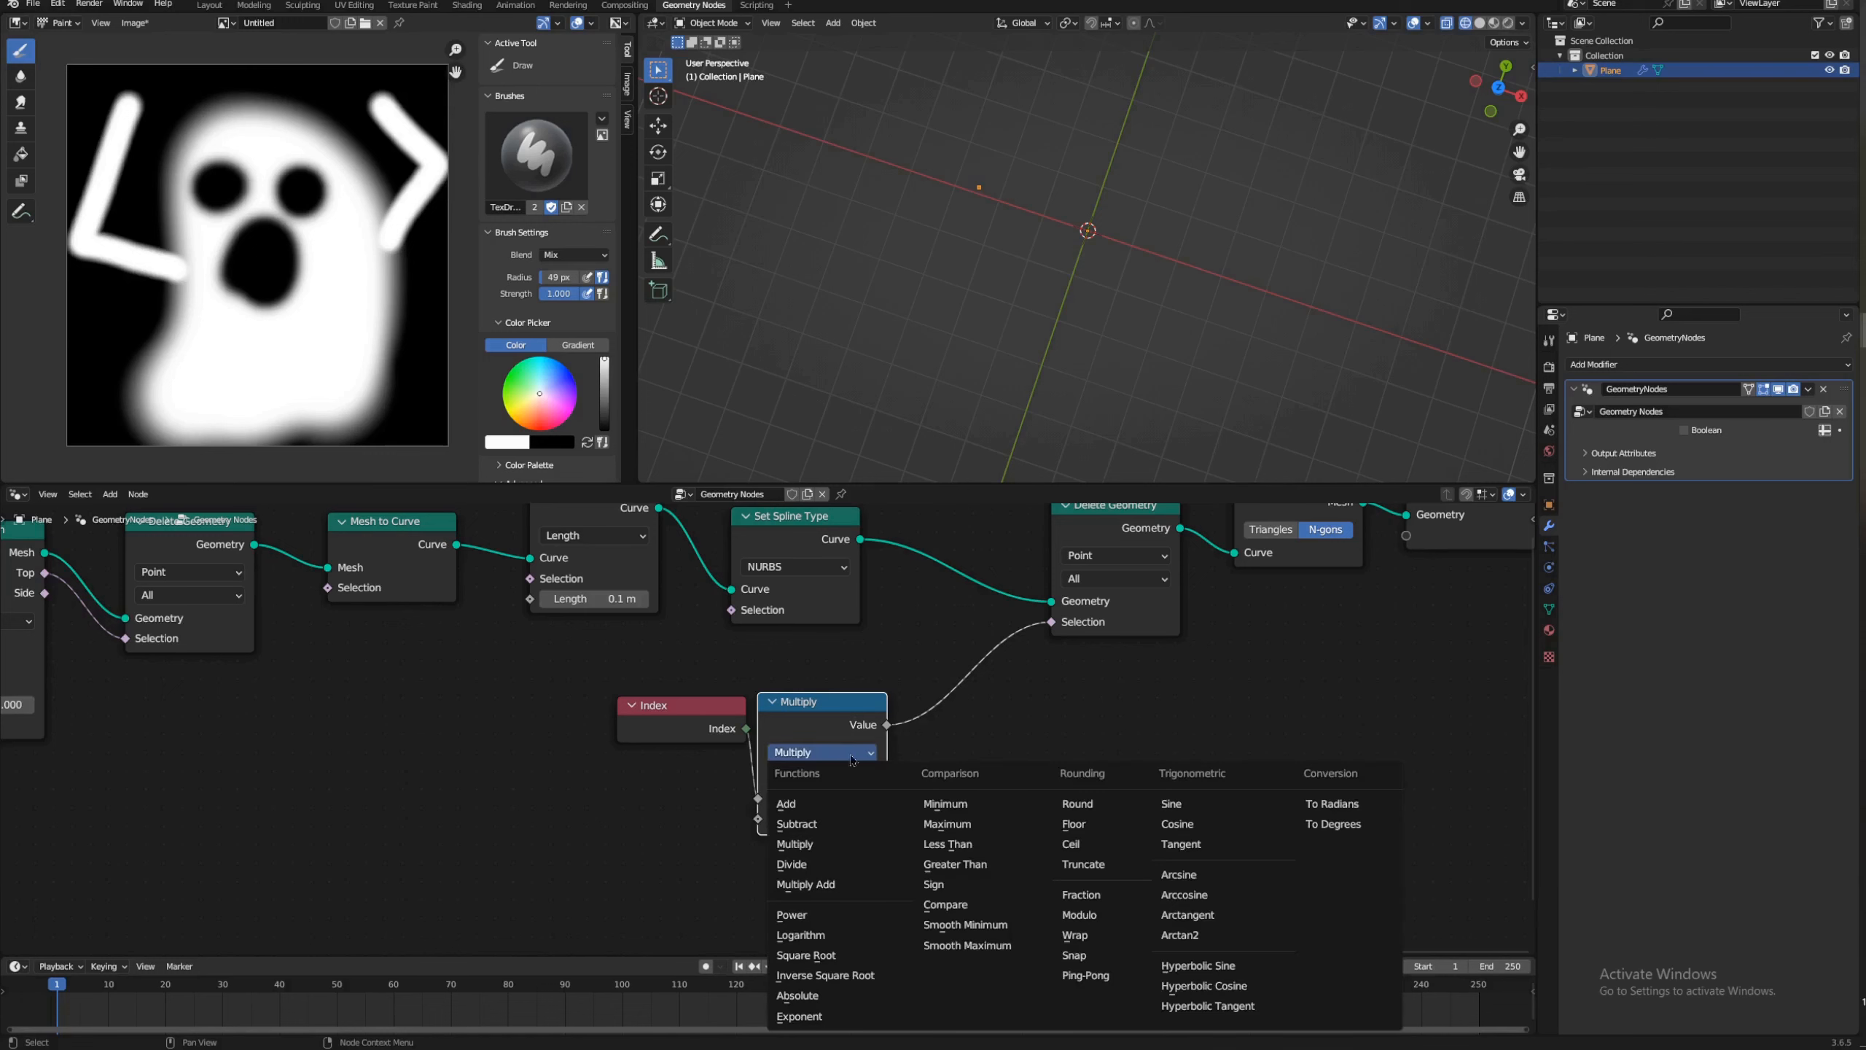
left_click(856, 885)
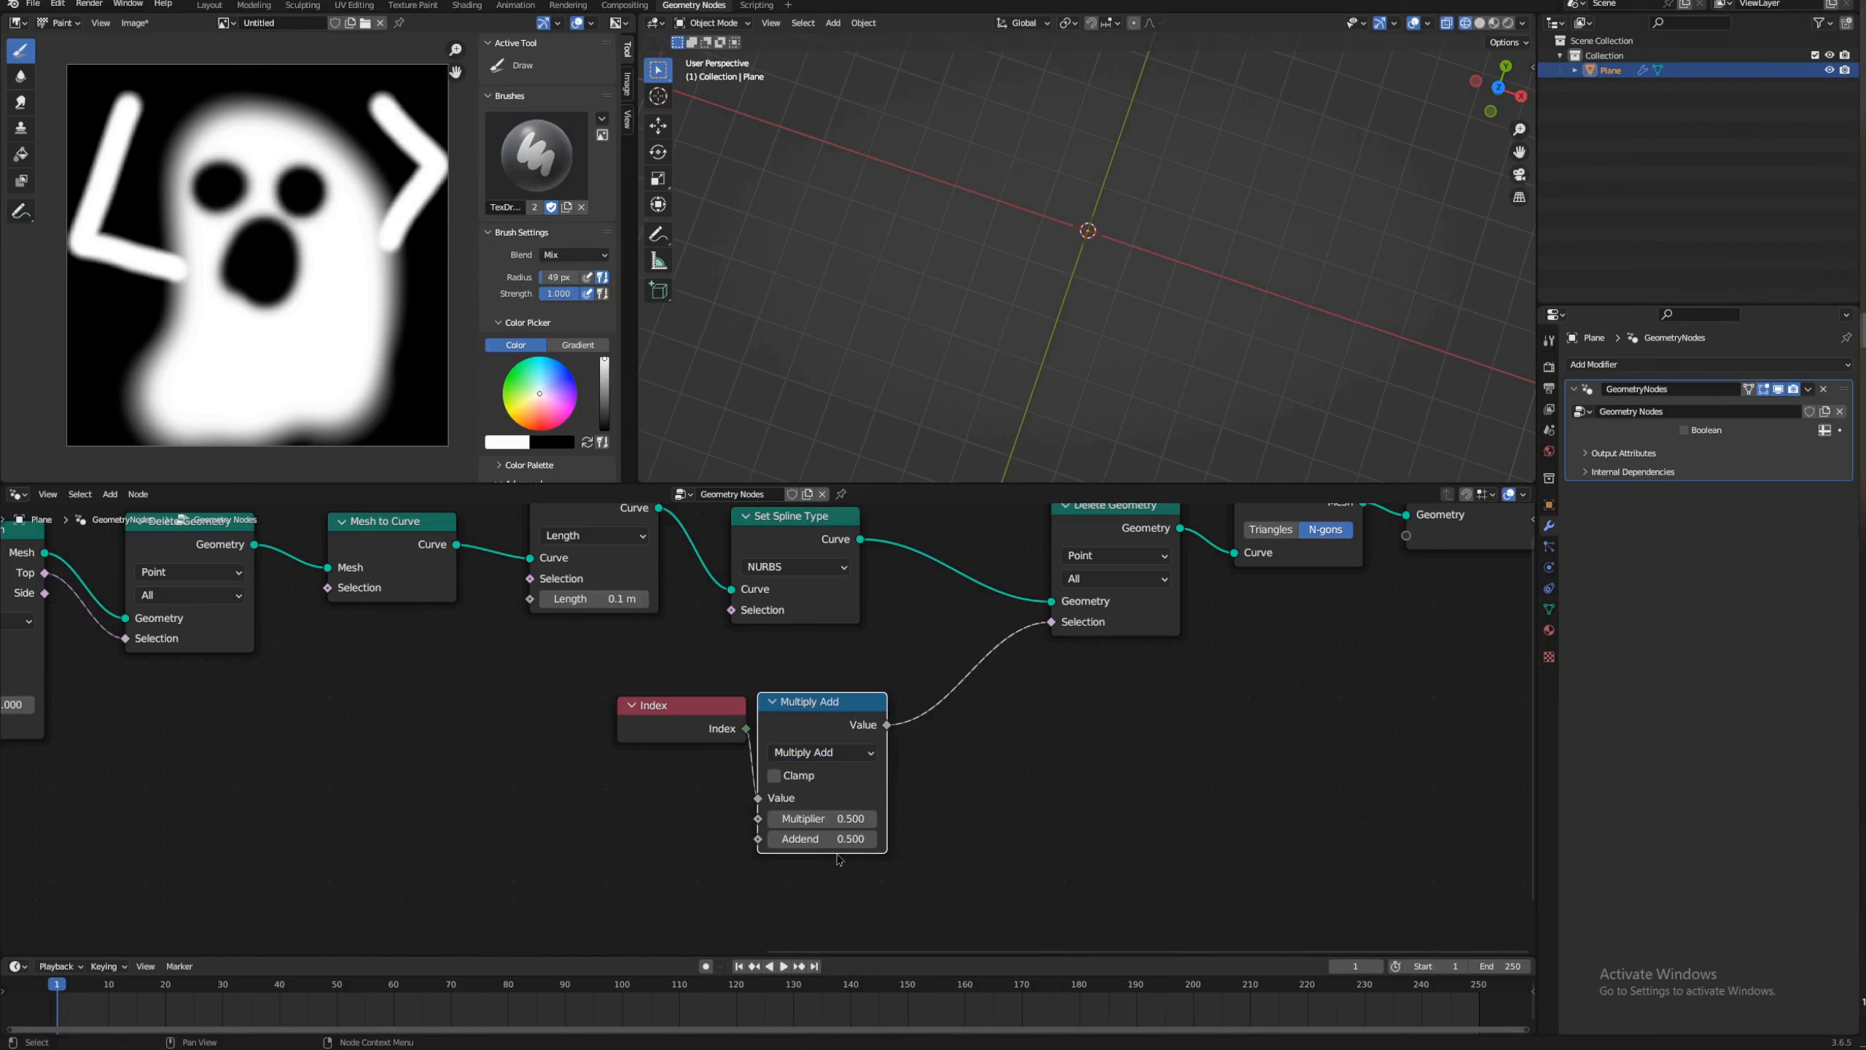
left_click(1147, 520)
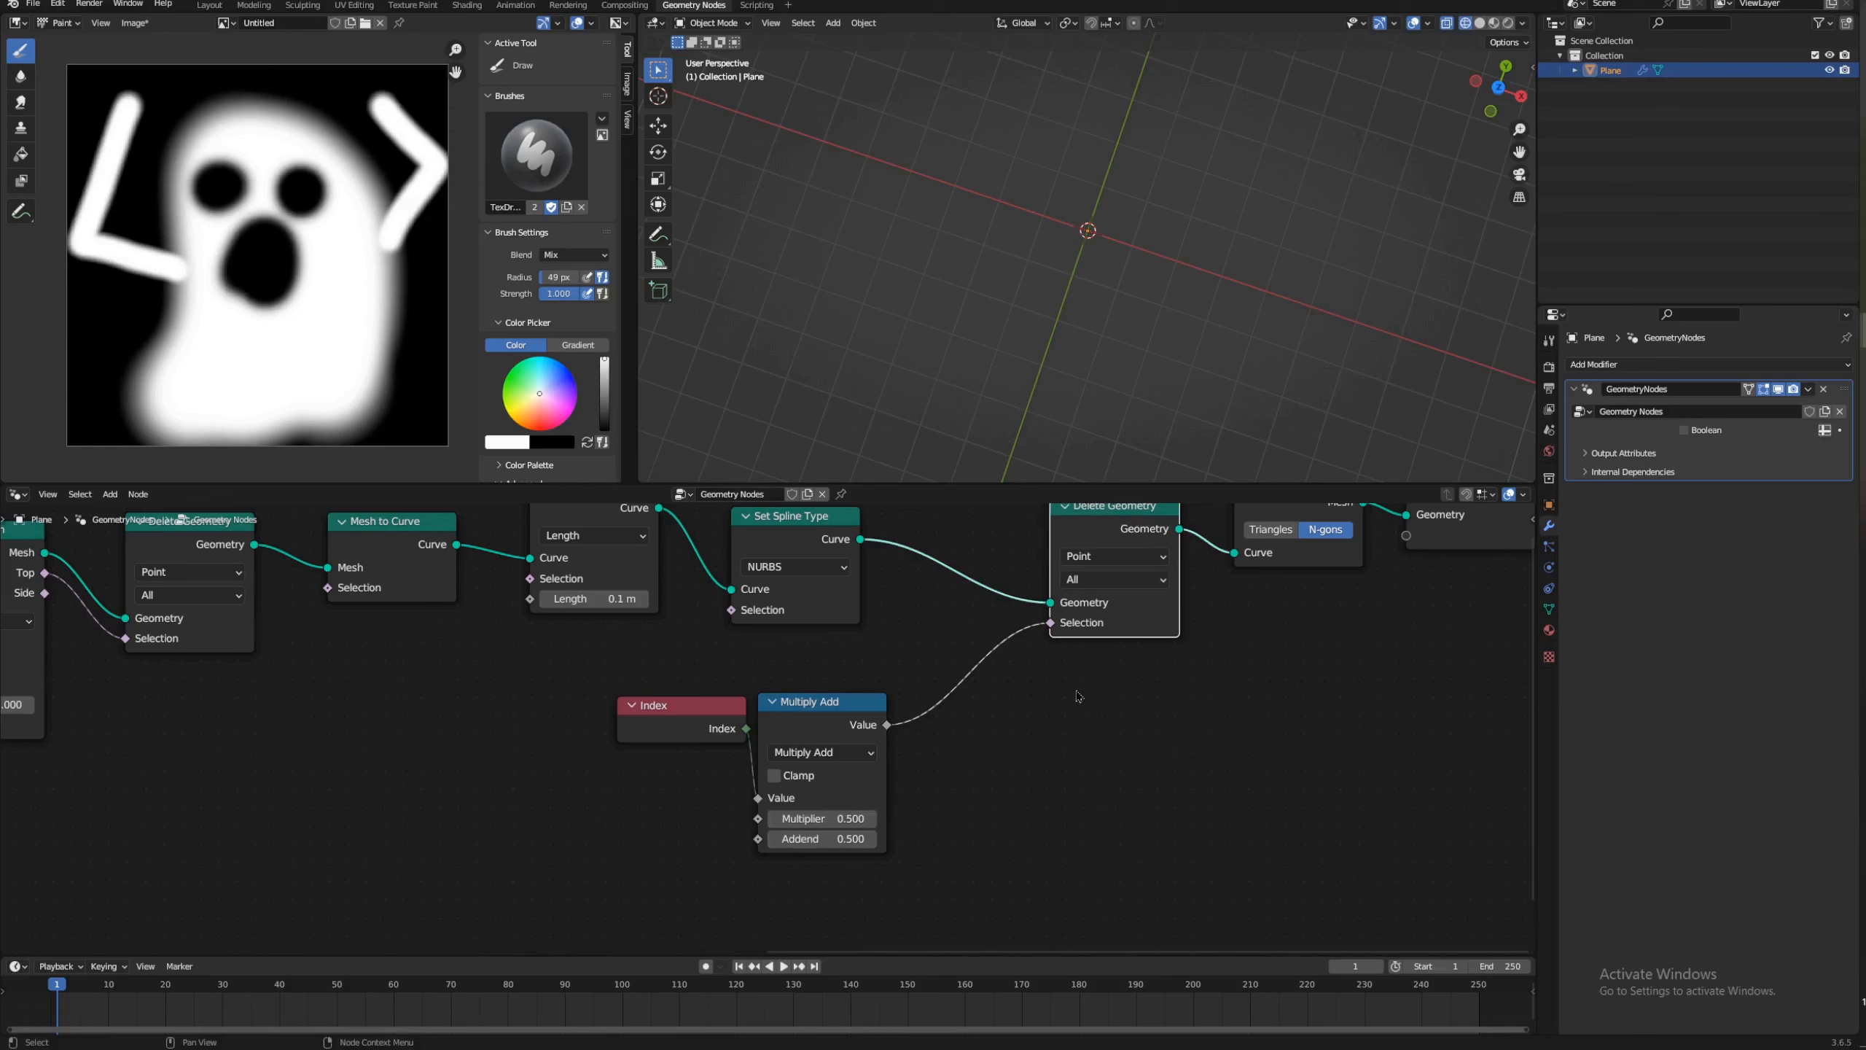
Step: Shift the Multiply Add node slightly away from Index and set its Multiplier to -1
mouse_move(847, 712)
left_mouse_down()
mouse_move(874, 685)
mouse_move(814, 710)
left_mouse_up()
left_click(850, 815)
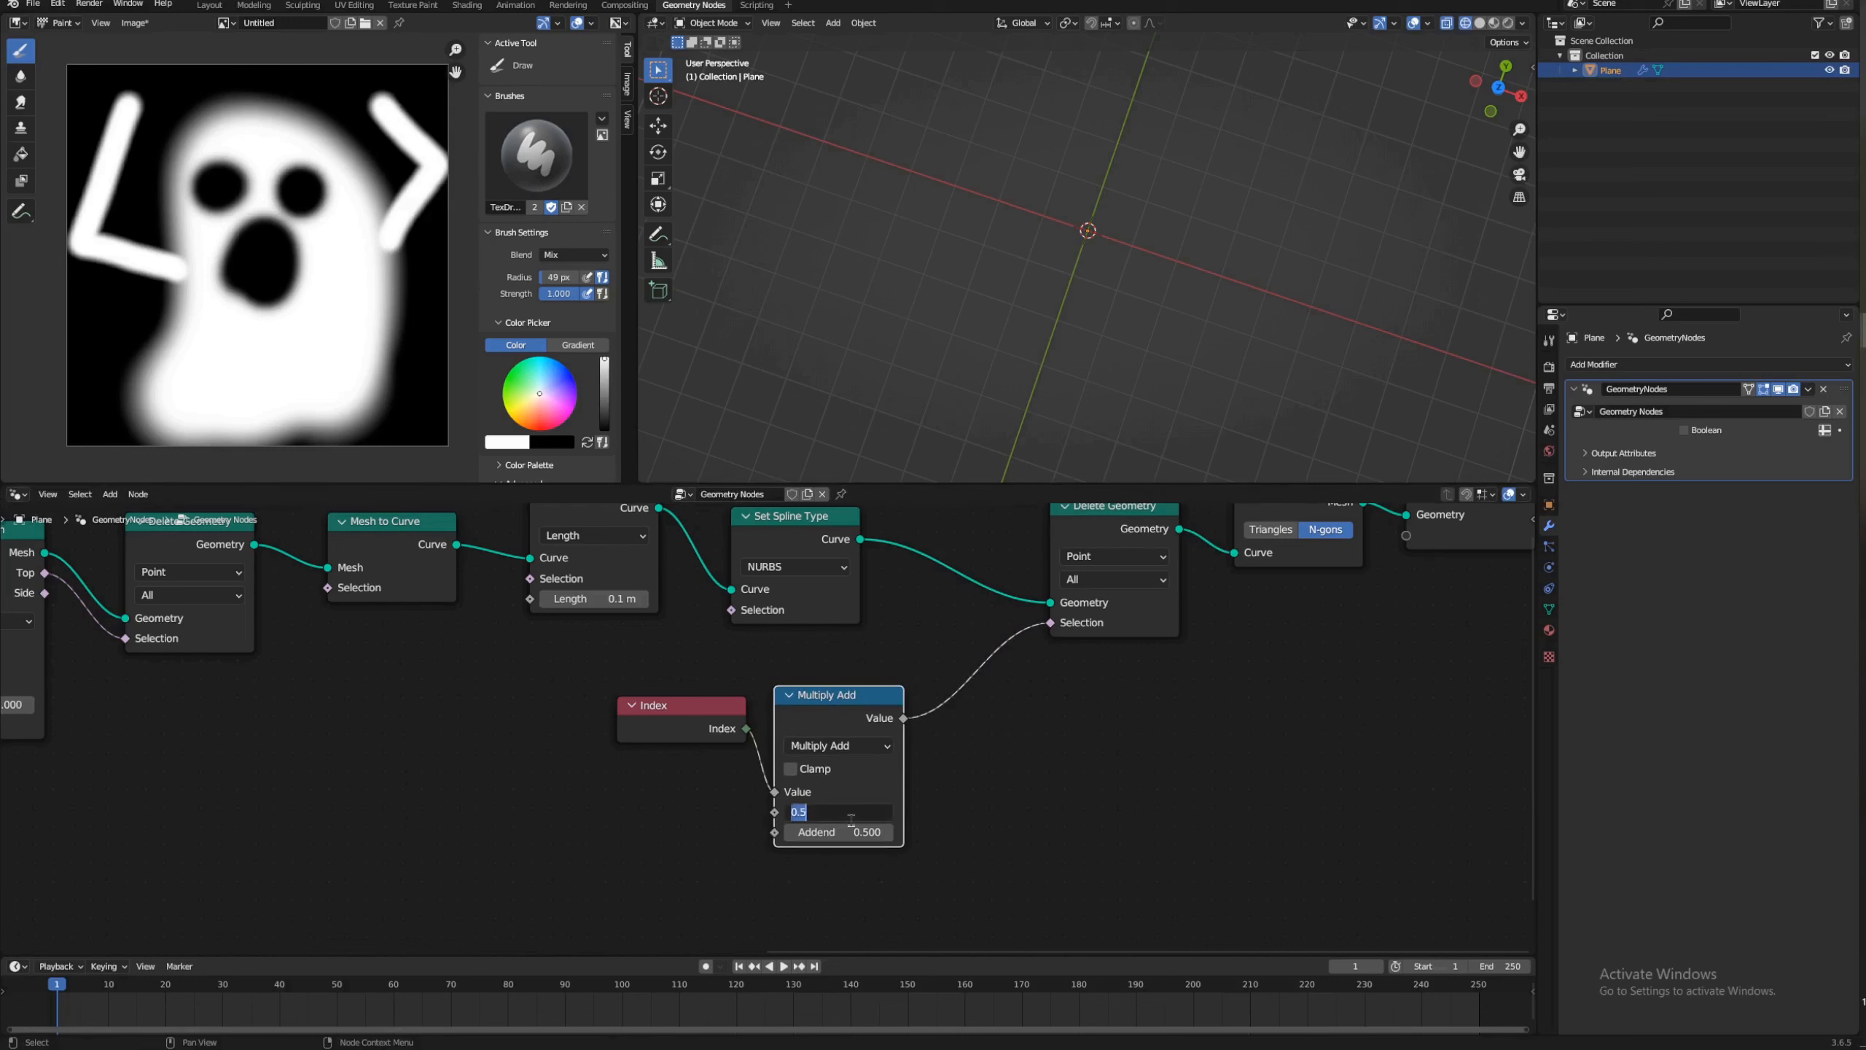
type("-1")
key("Return")
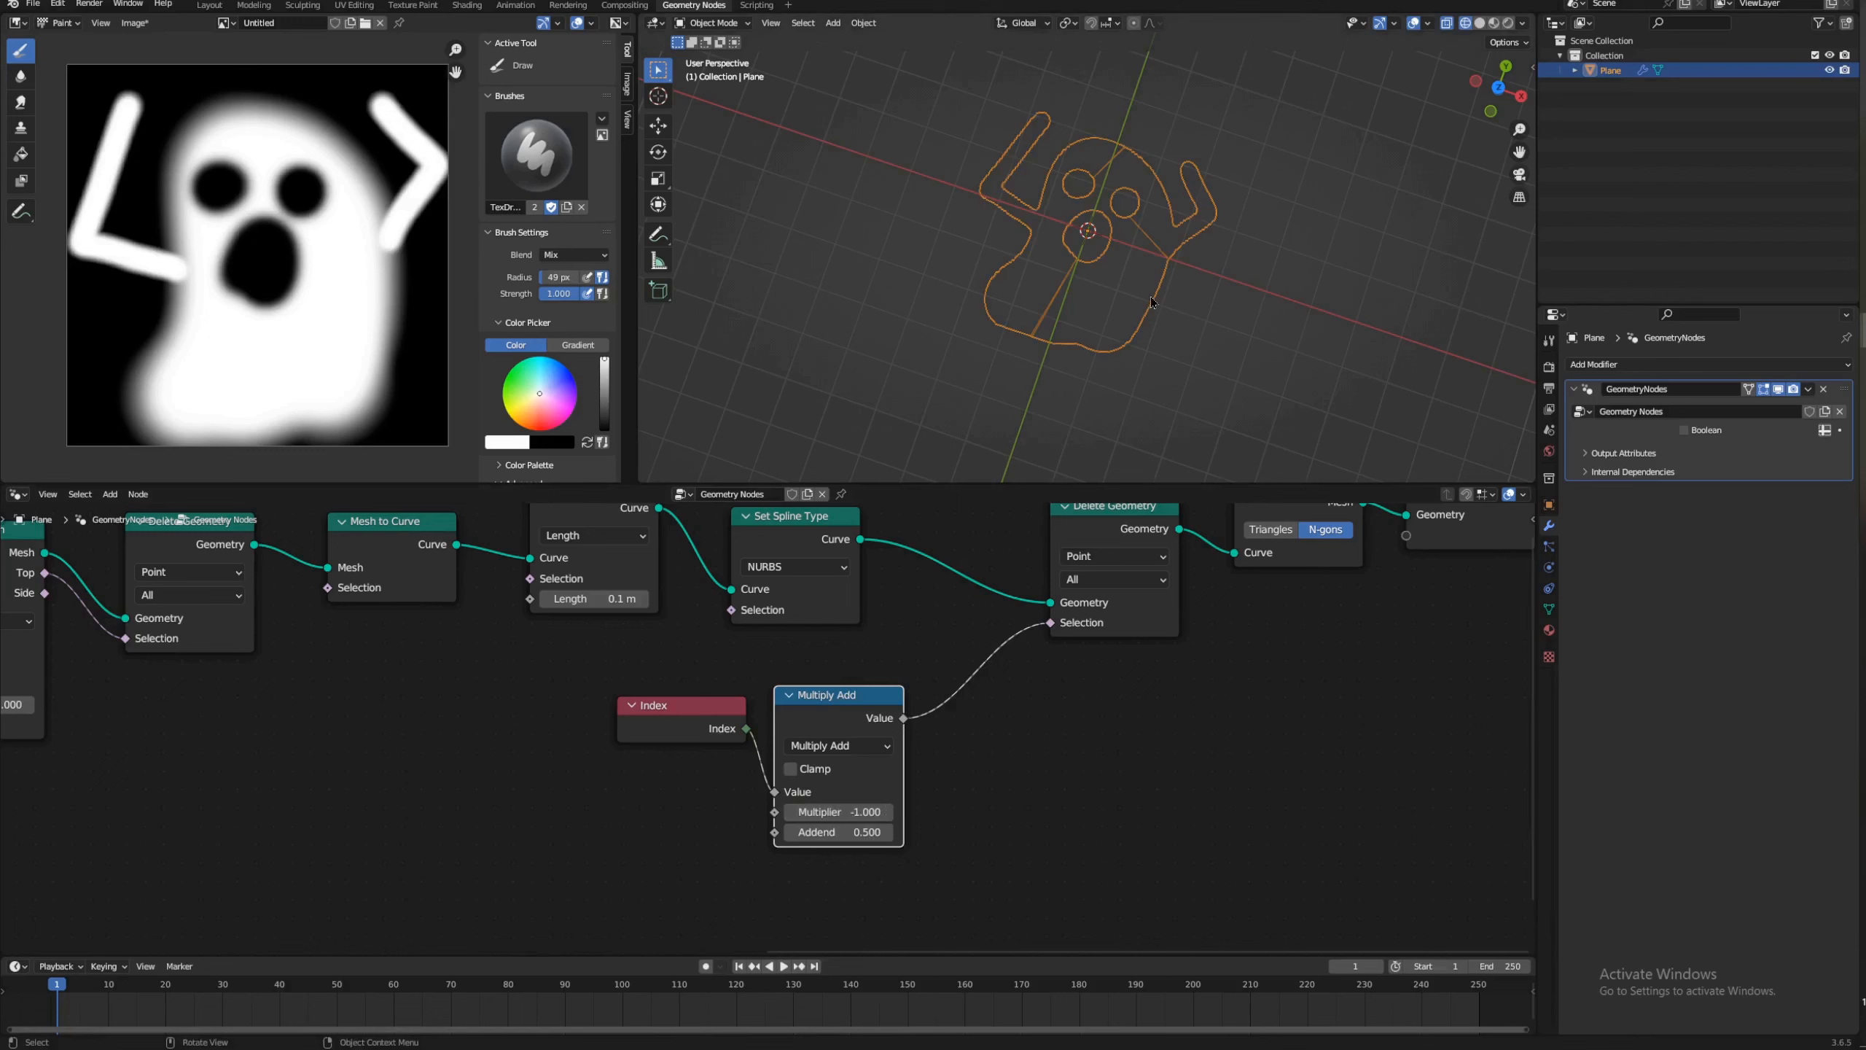
Step: Insert a duplicate of the Multiply Add node before the Delete Geometry selection, set it to Power, and open its Exponent value
key("shift+d")
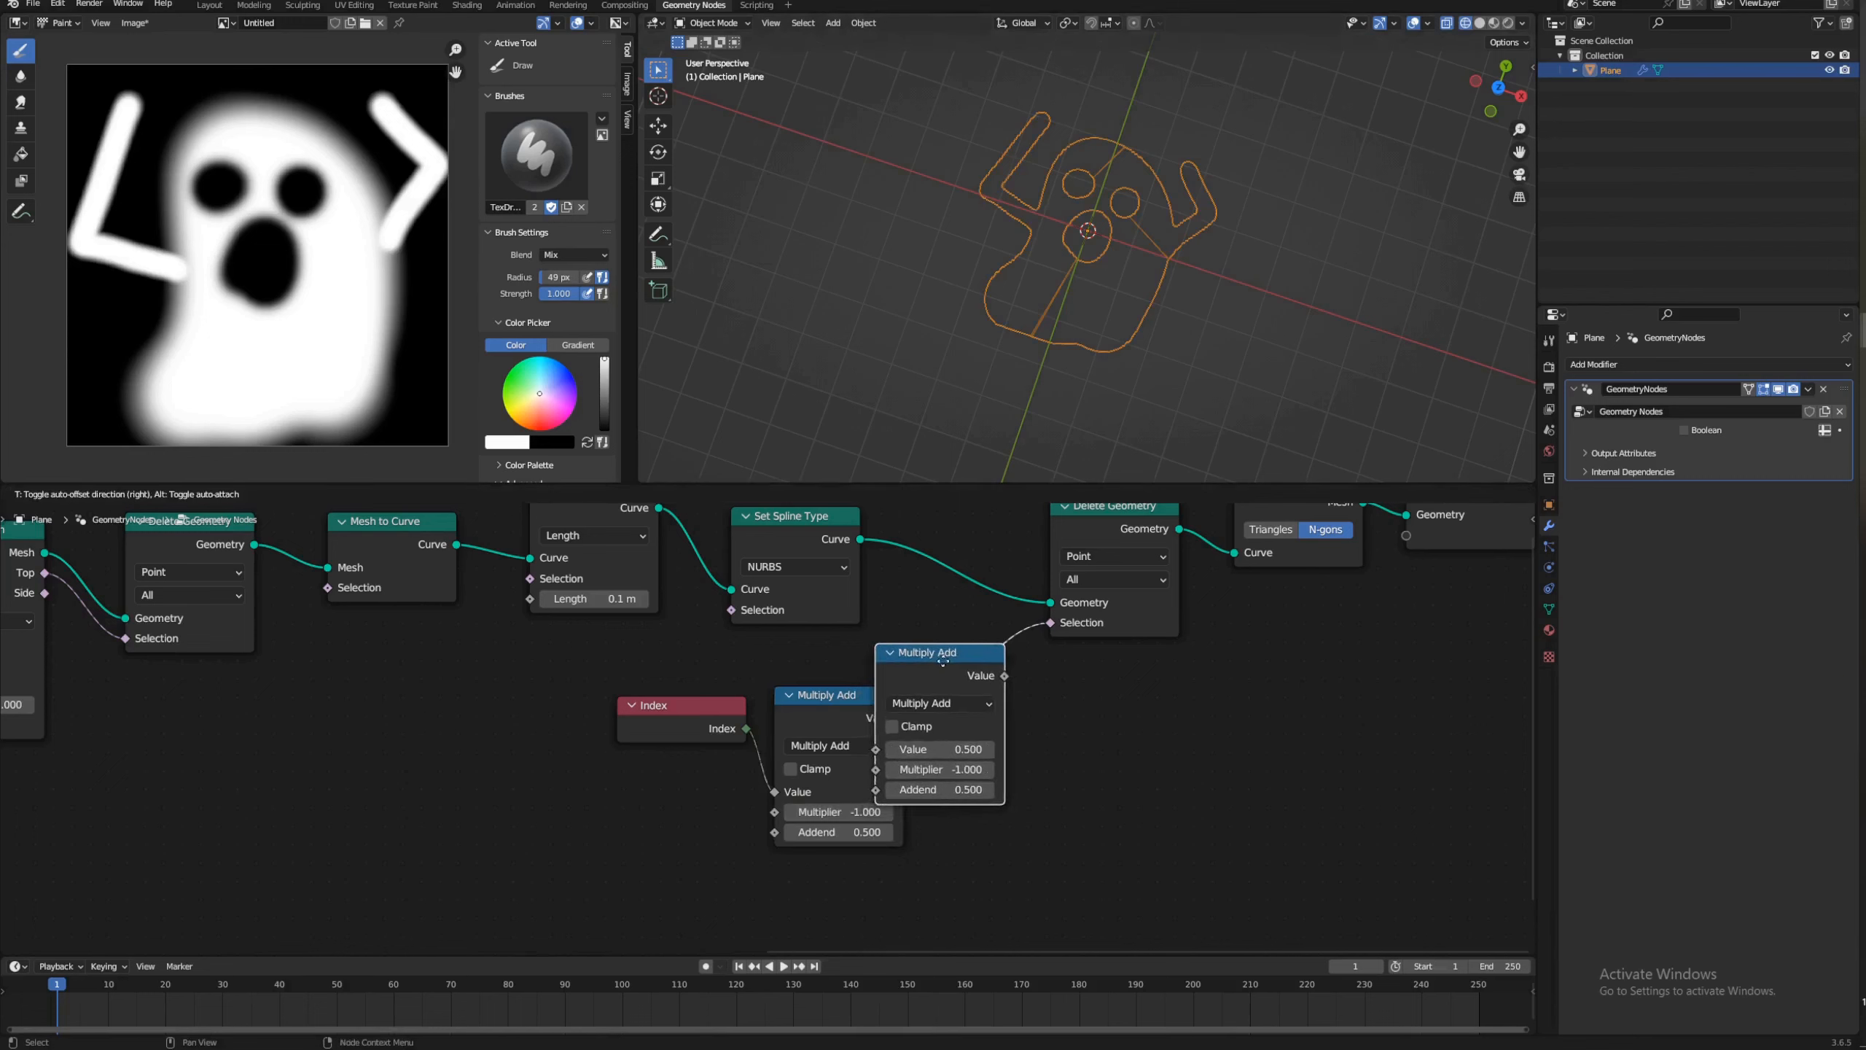
left_click(1047, 667)
left_click(1039, 703)
left_click(1013, 865)
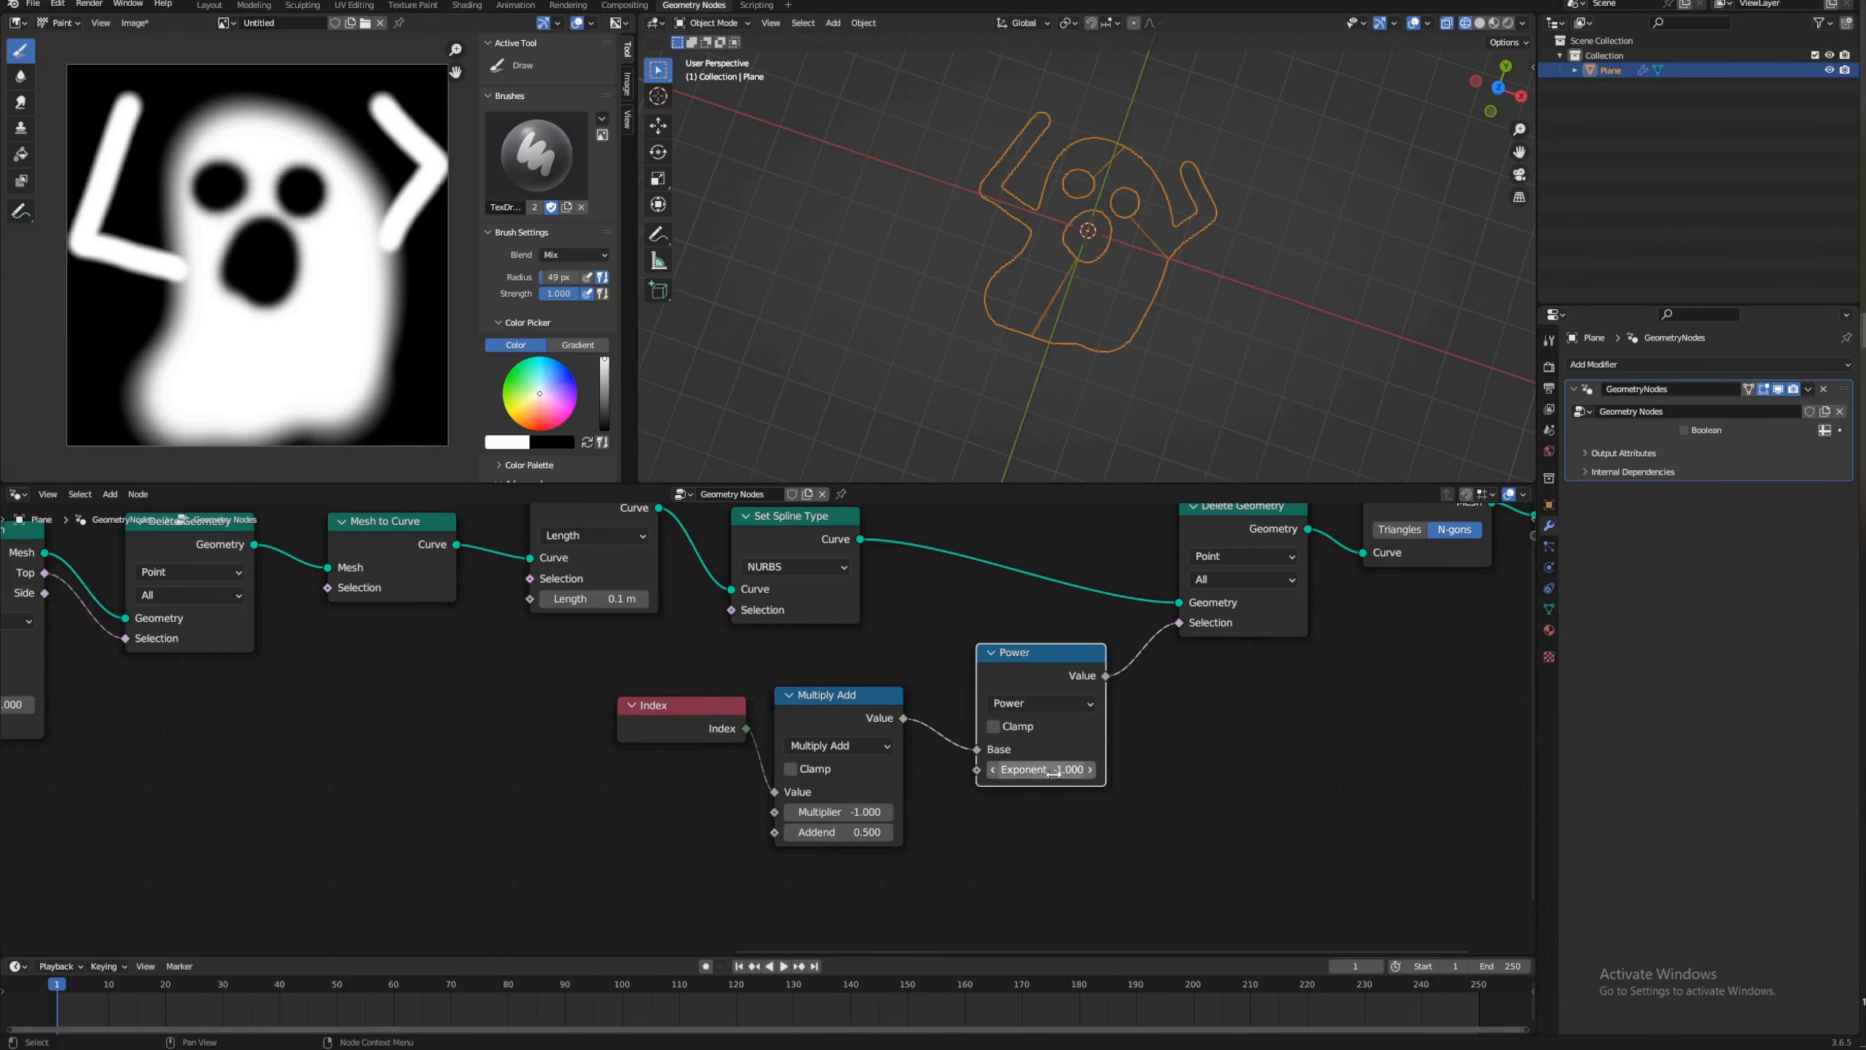
left_click(1052, 770)
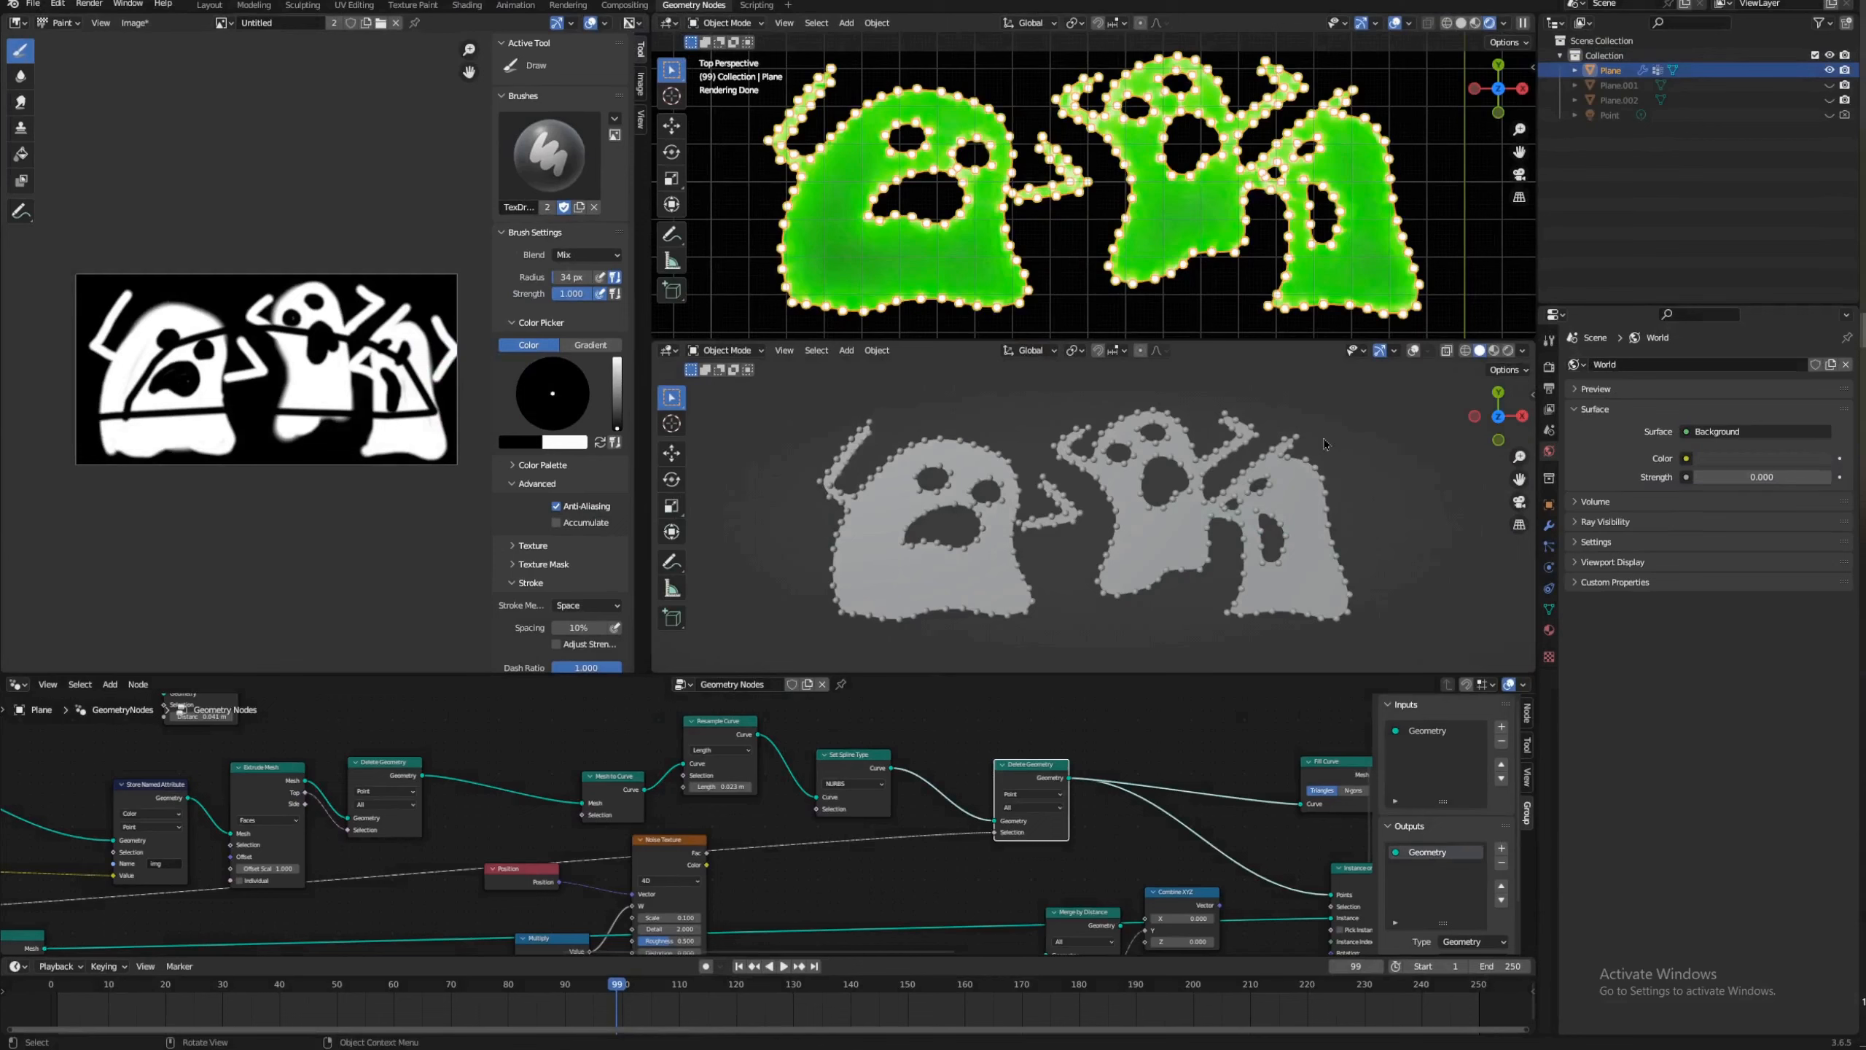
Step: Play the animation of the finished three-ghost example from the start of the timeline
key("space")
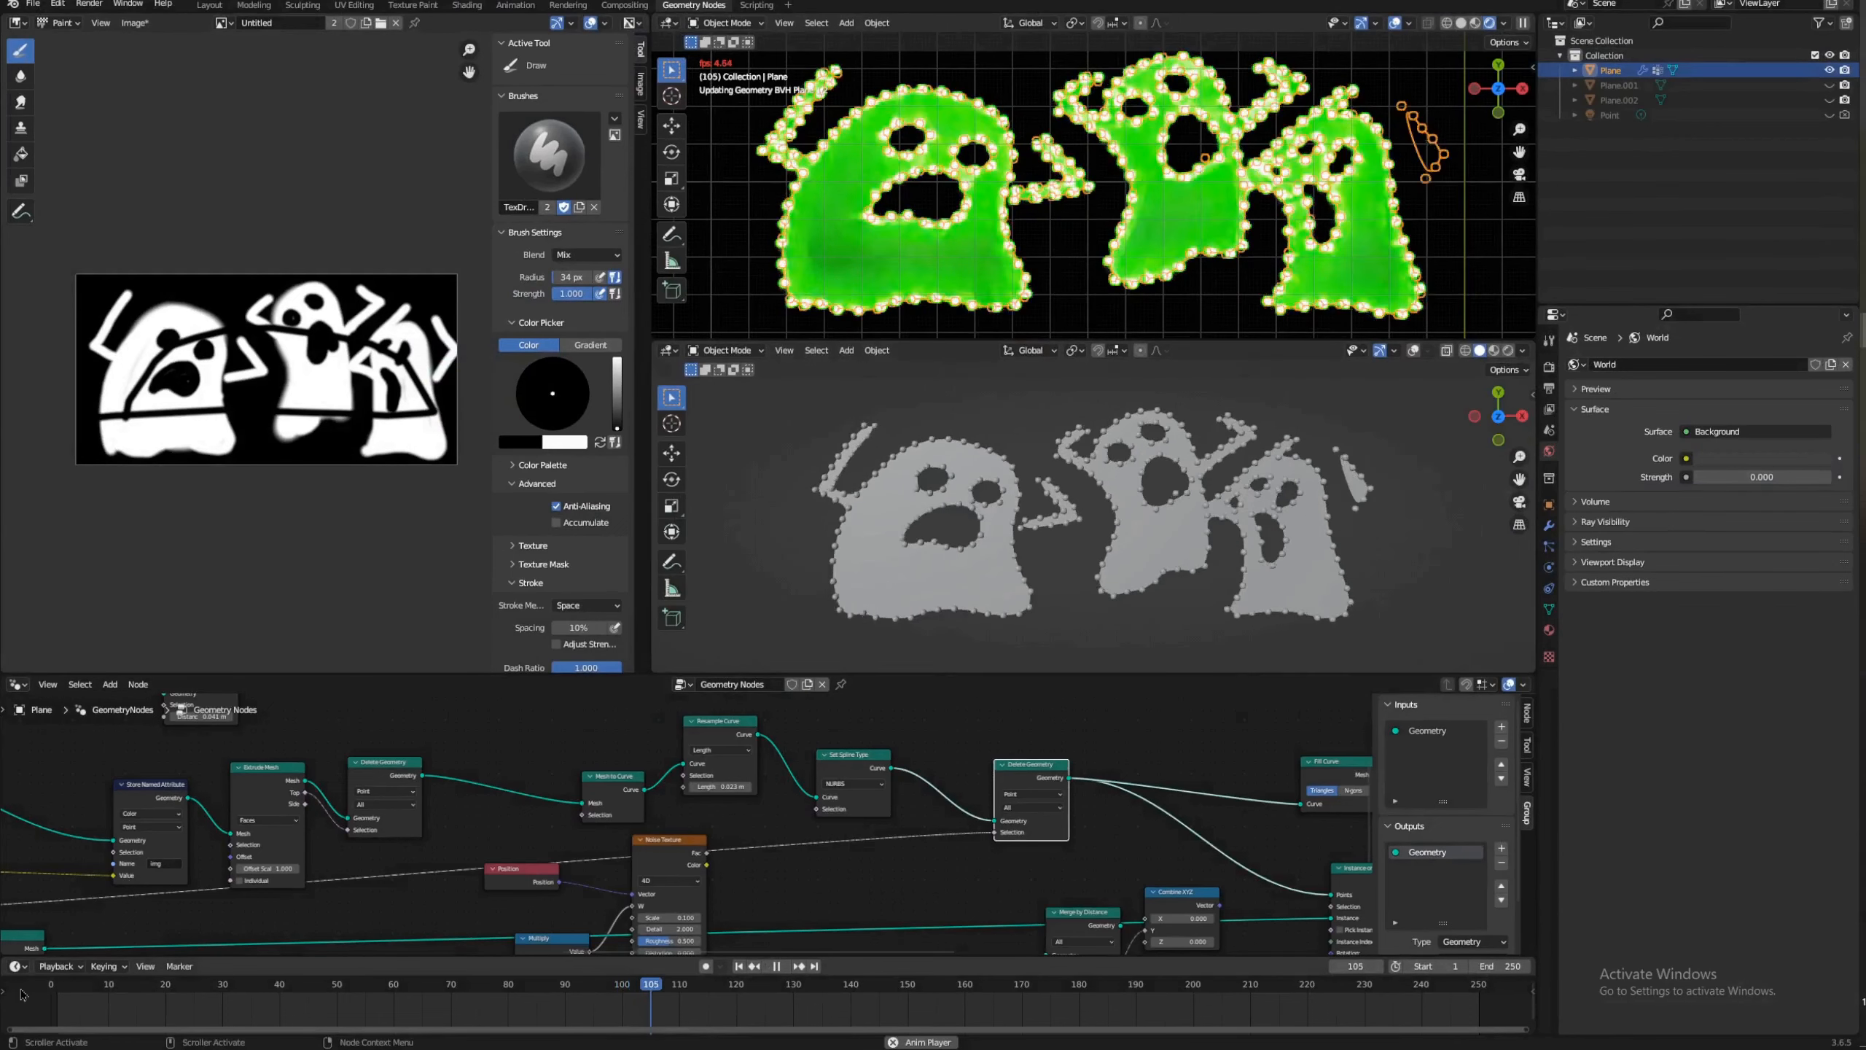
left_click(22, 995)
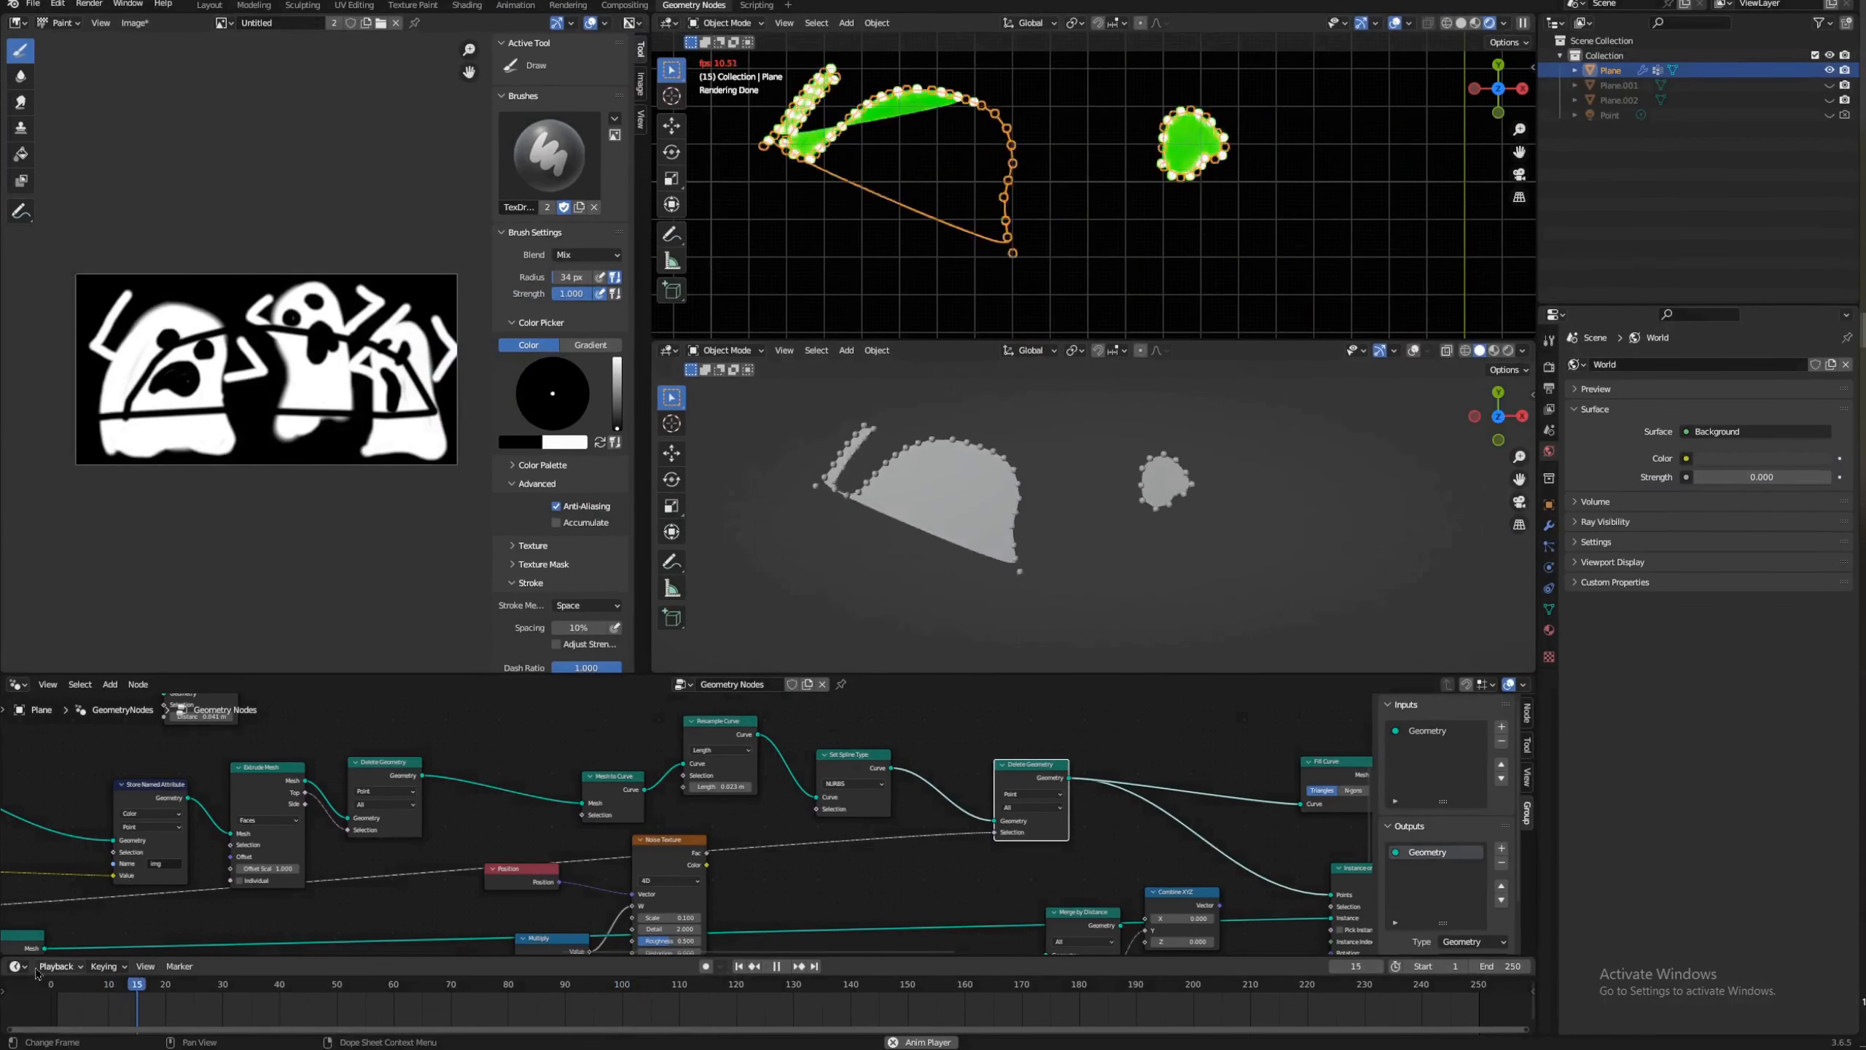
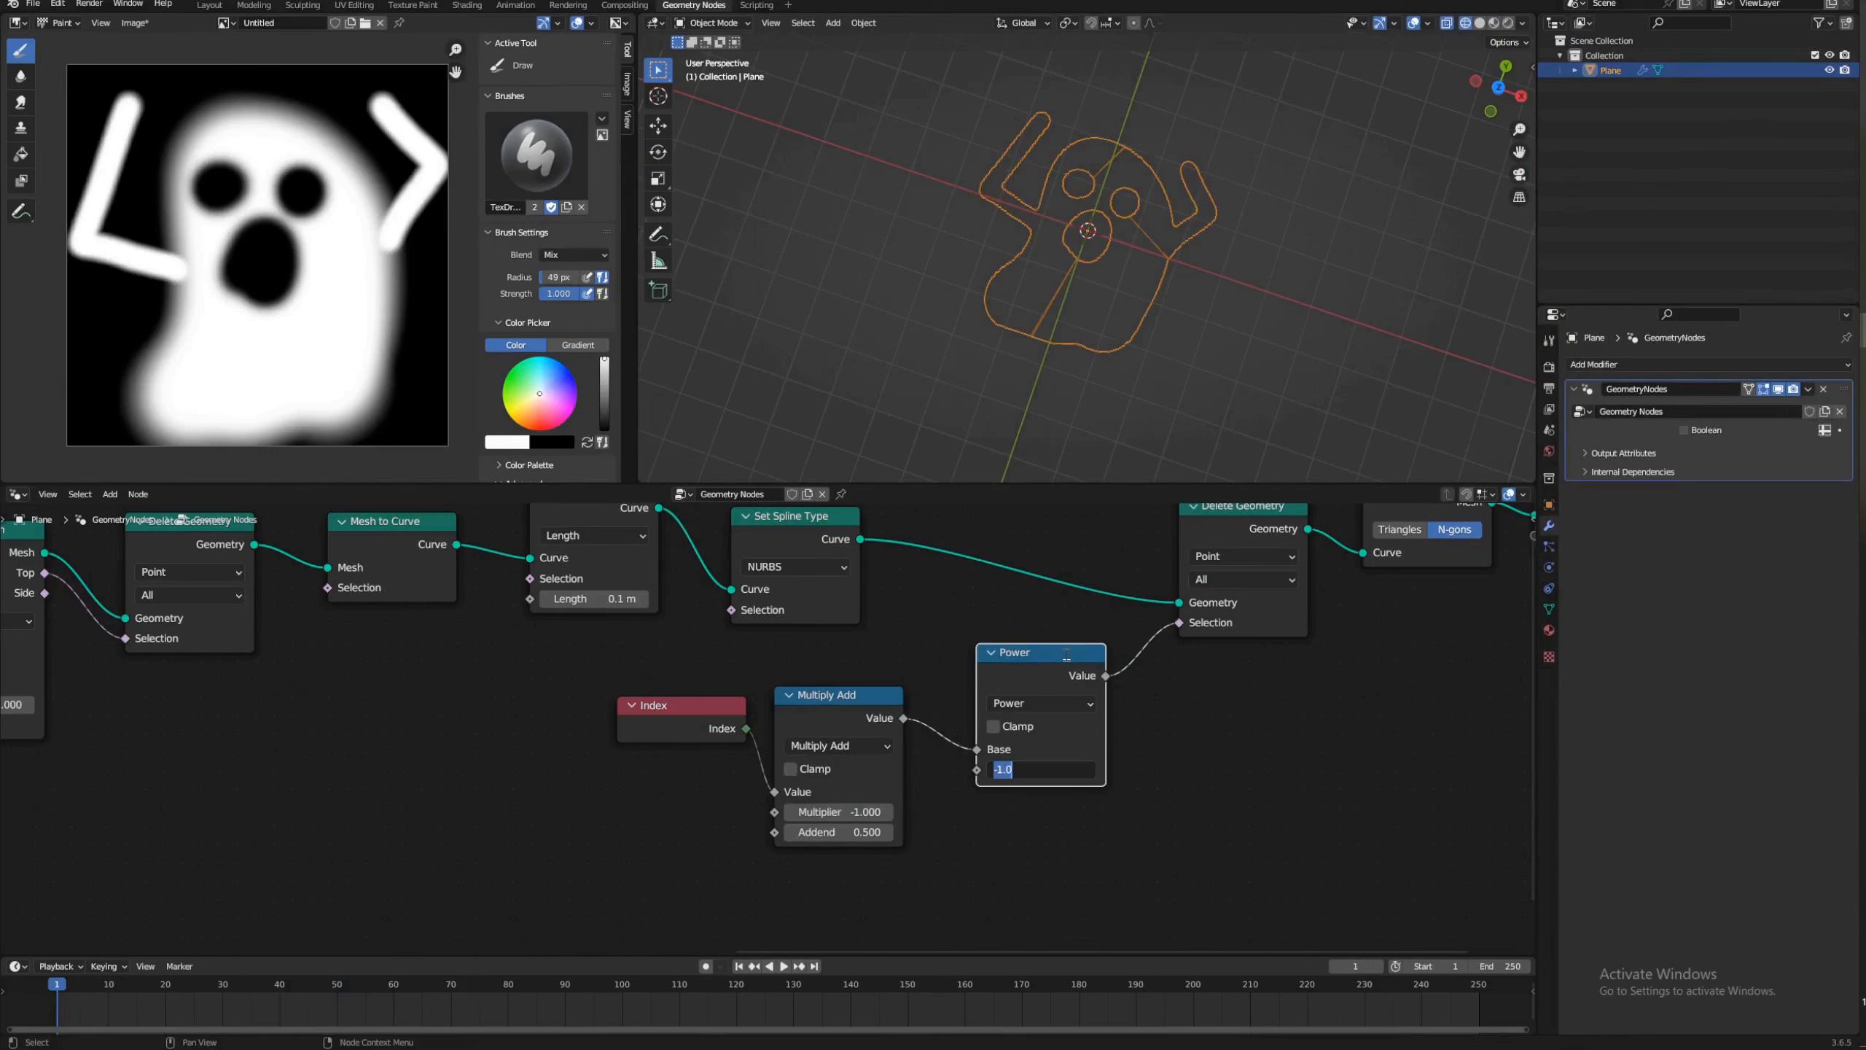
Step: Keep the Power node's Exponent at -1 and line the node up beside Multiply Add
key("Return")
left_click_drag(1064, 652, 1034, 692)
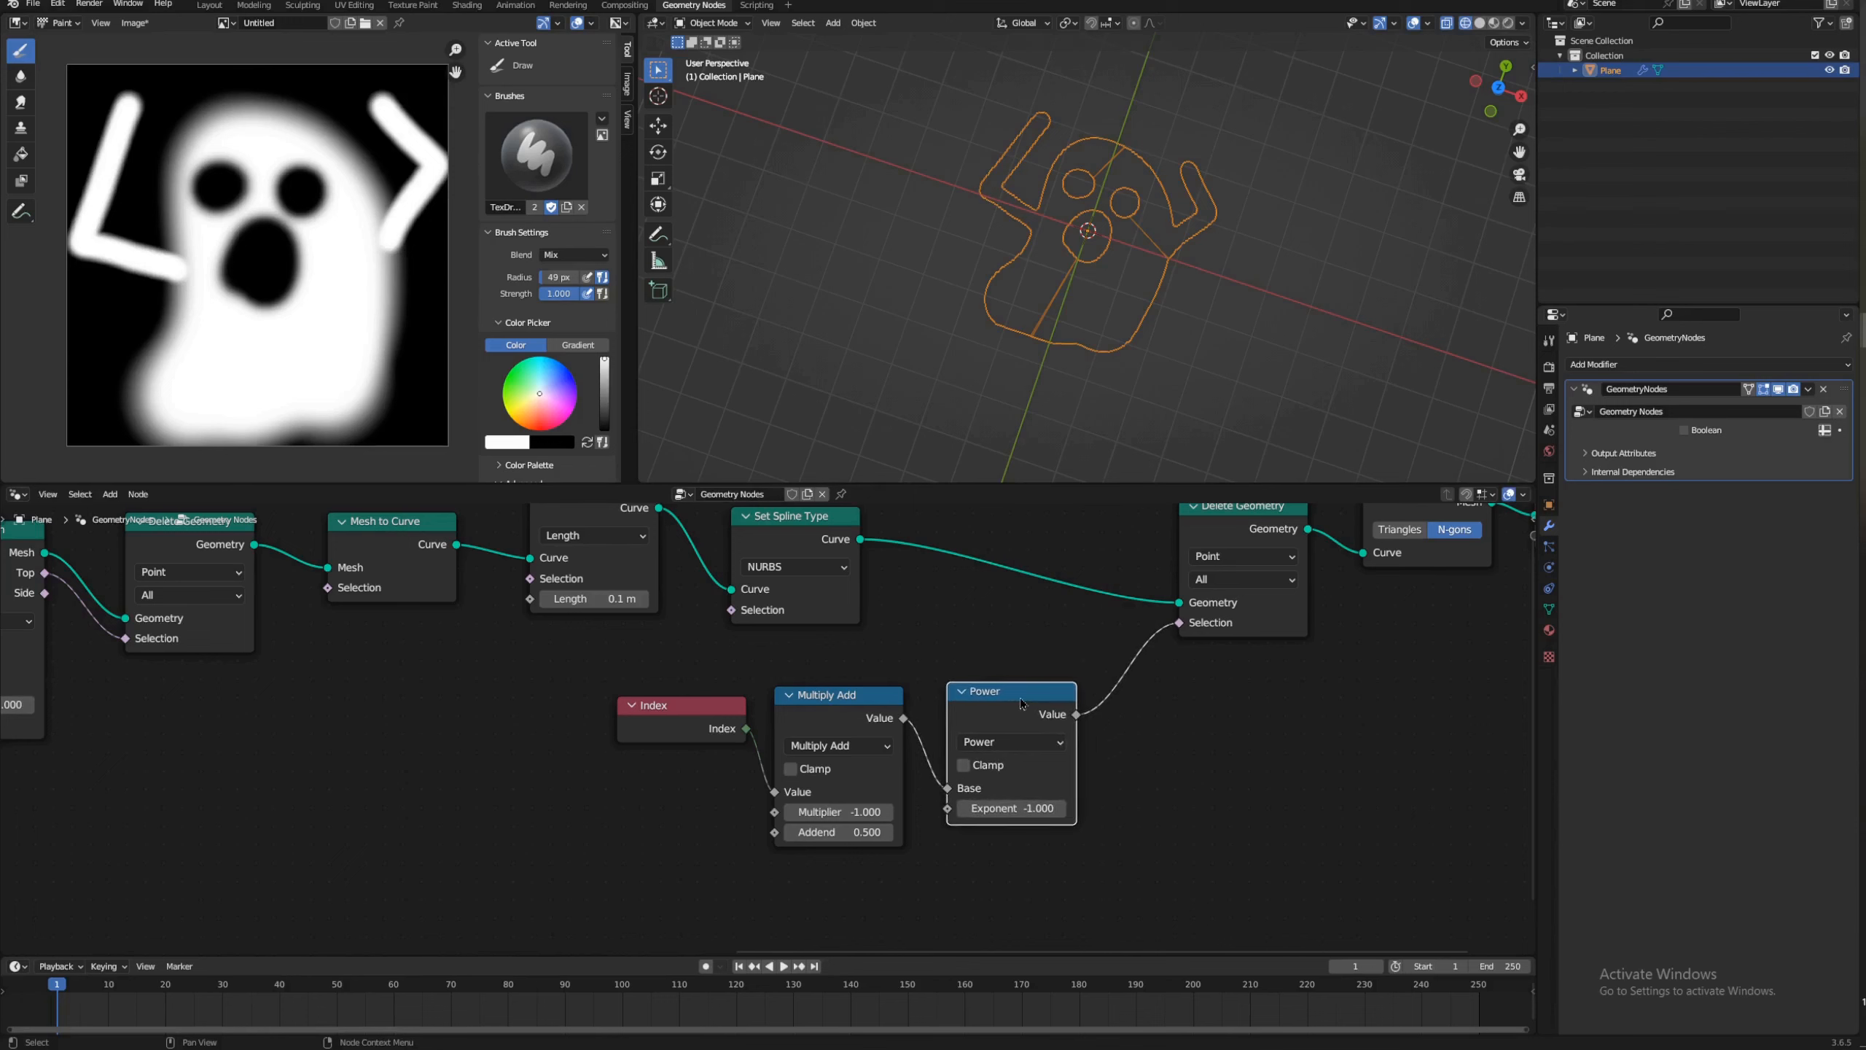
left_click_drag(1024, 702, 1039, 704)
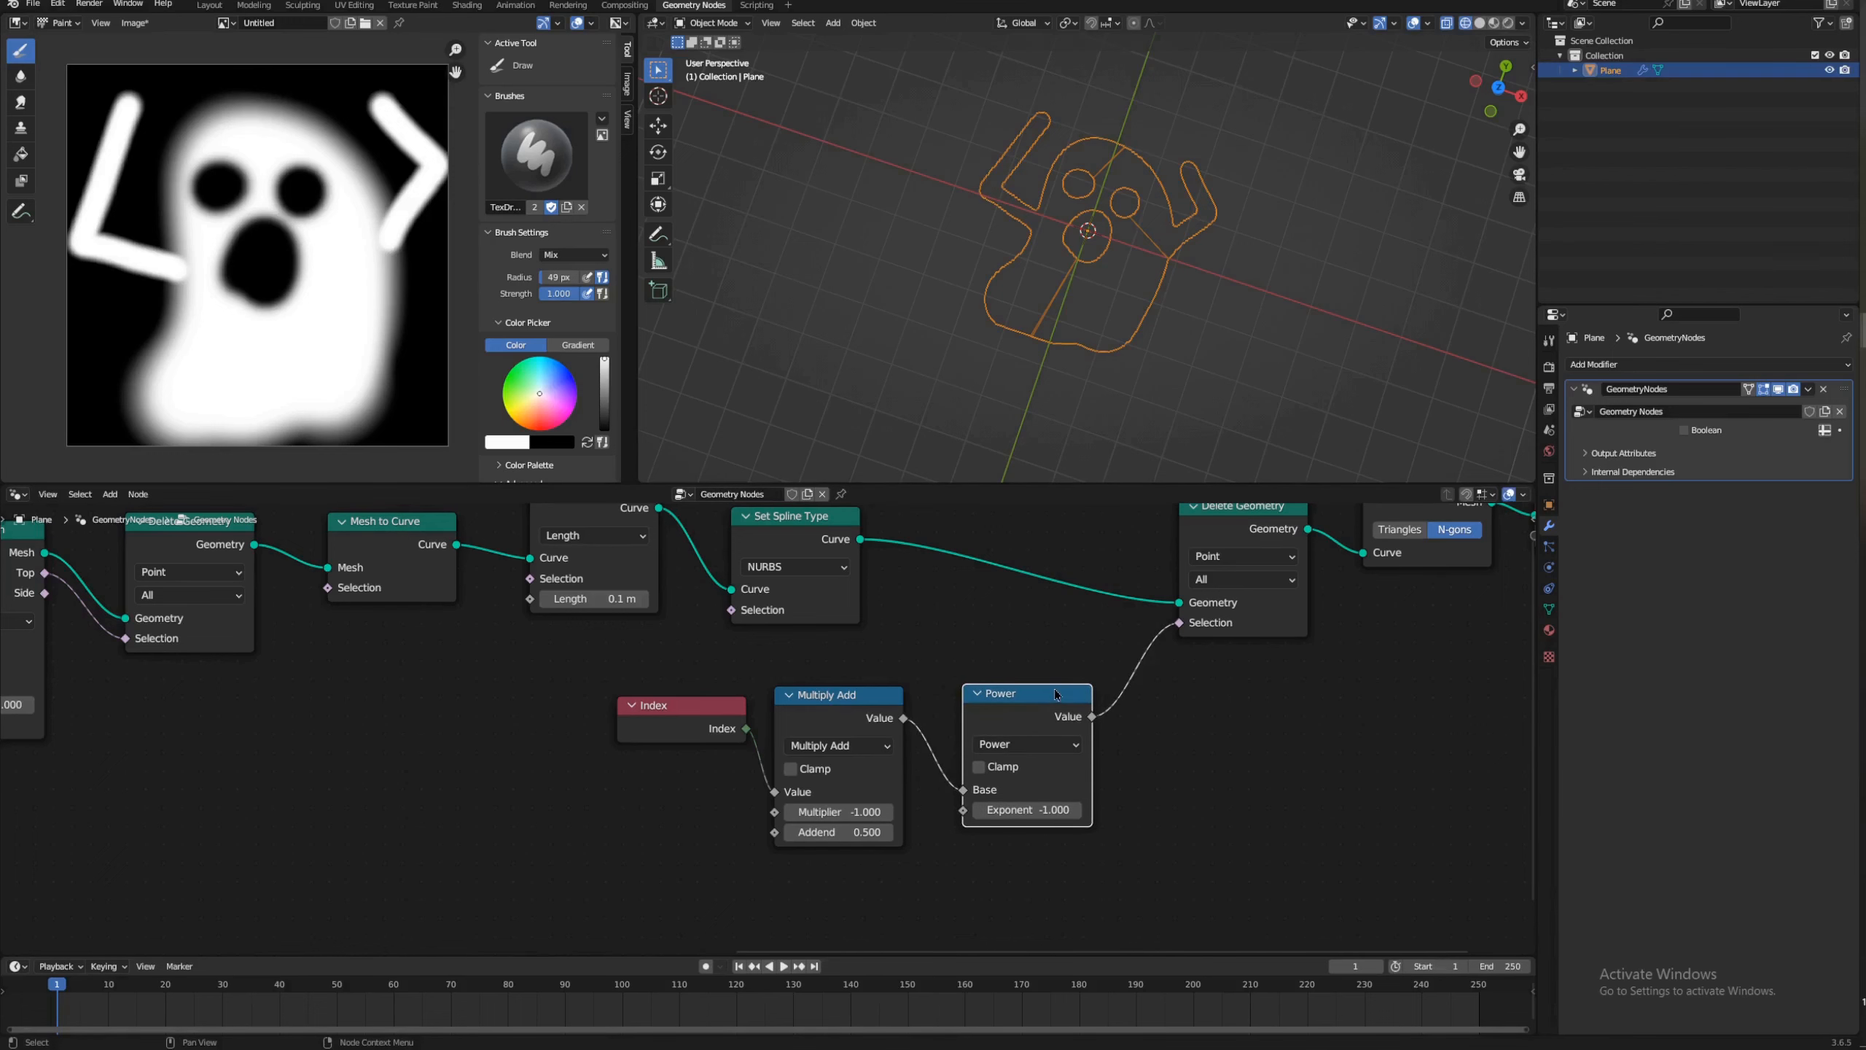
Step: Move the Index, Multiply Add and Power nodes away from the last Delete Geometry node and line them up in a row
scroll(694, 638, "down", 1)
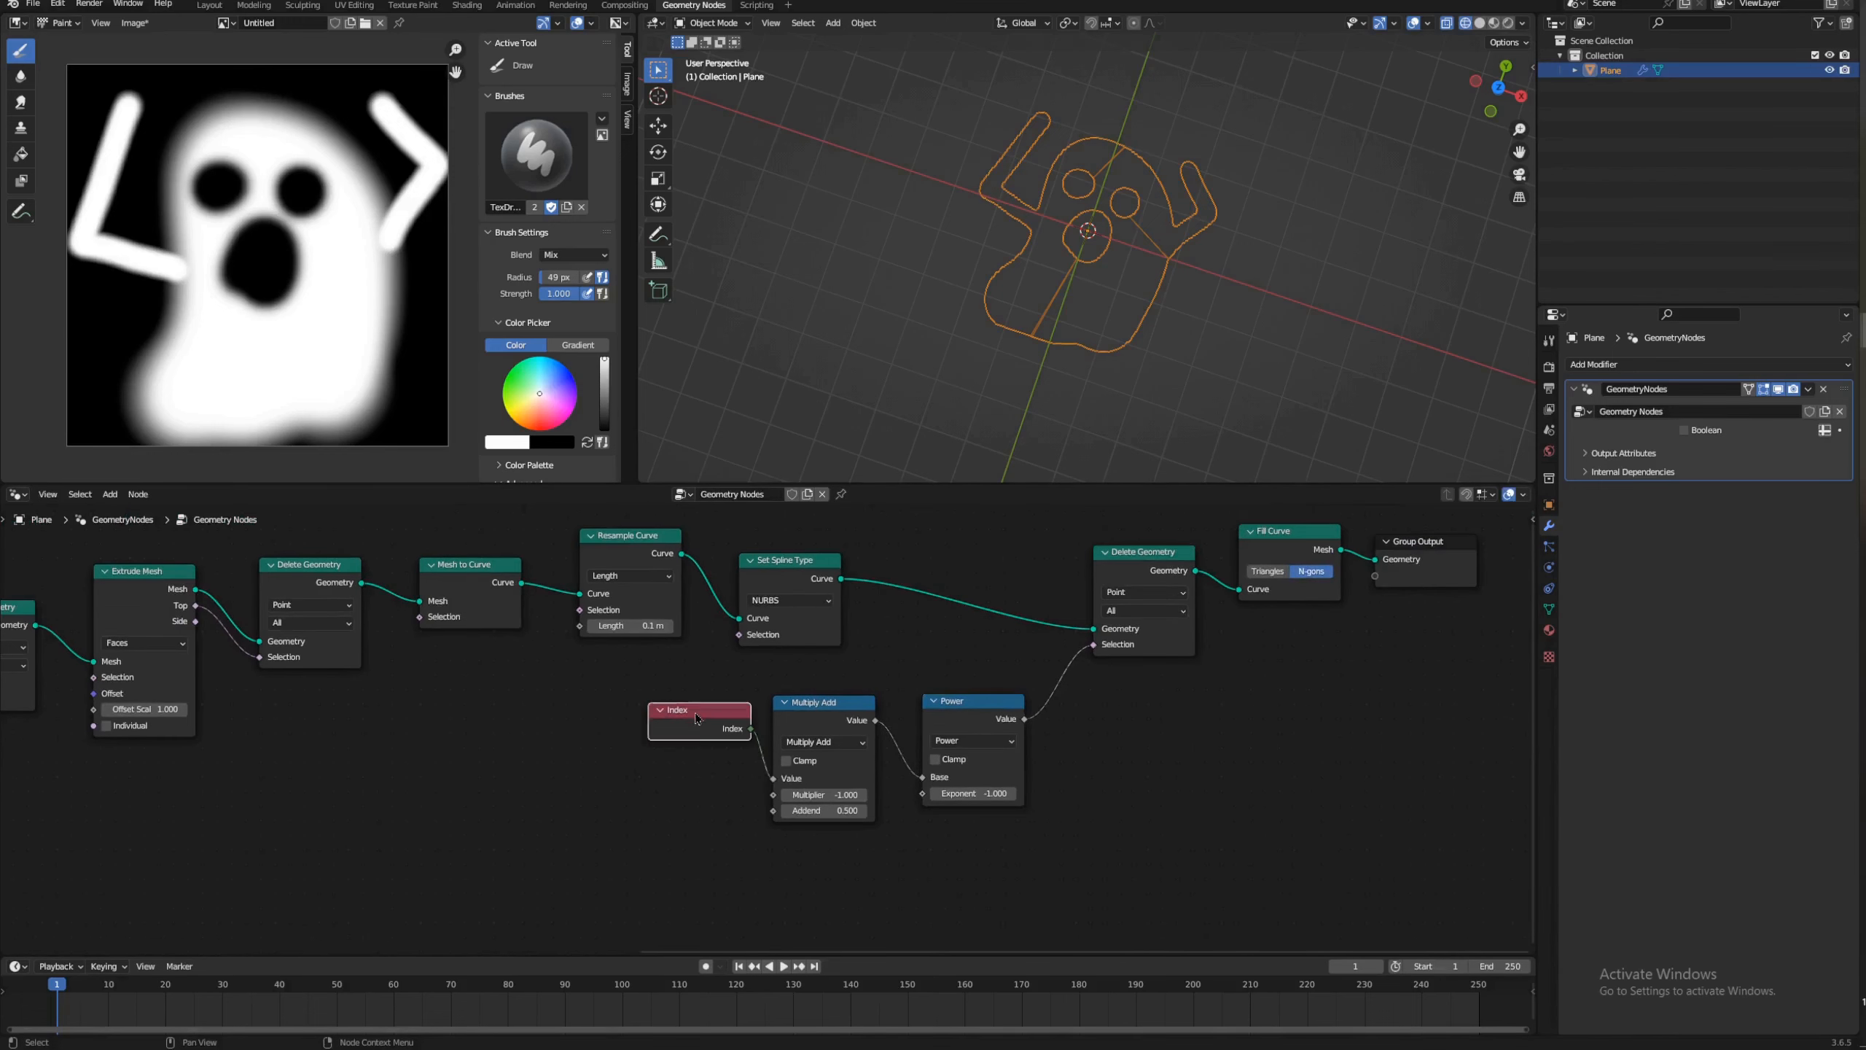
left_click(686, 710)
left_click_drag(832, 708, 796, 695)
left_click_drag(958, 703, 925, 694)
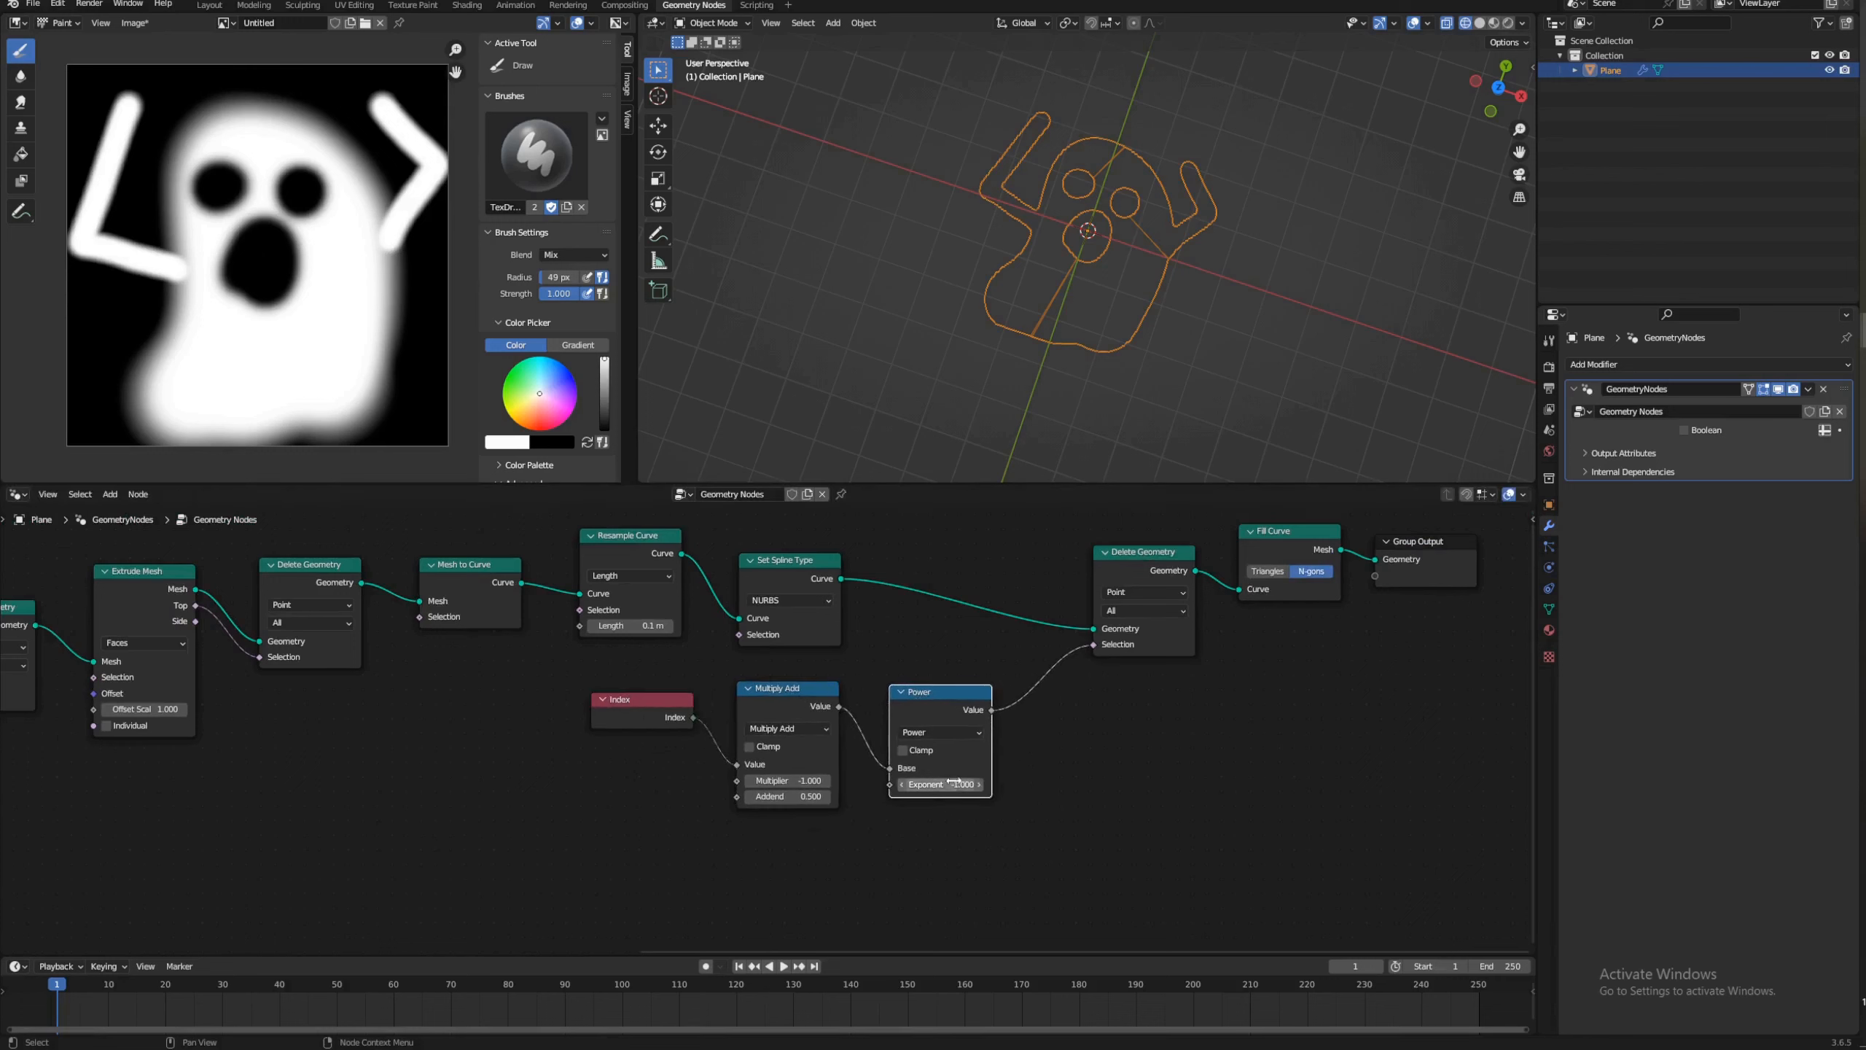
Step: Set the Power node's Exponent to an extremely large negative number, giving -inf
double_click(954, 790)
key("ctrl+a")
key("BackSpace")
type("-10000000000000000")
key("Return")
Step: Add a Scene Time node below the Index node
middle_click_drag(816, 844, 982, 790)
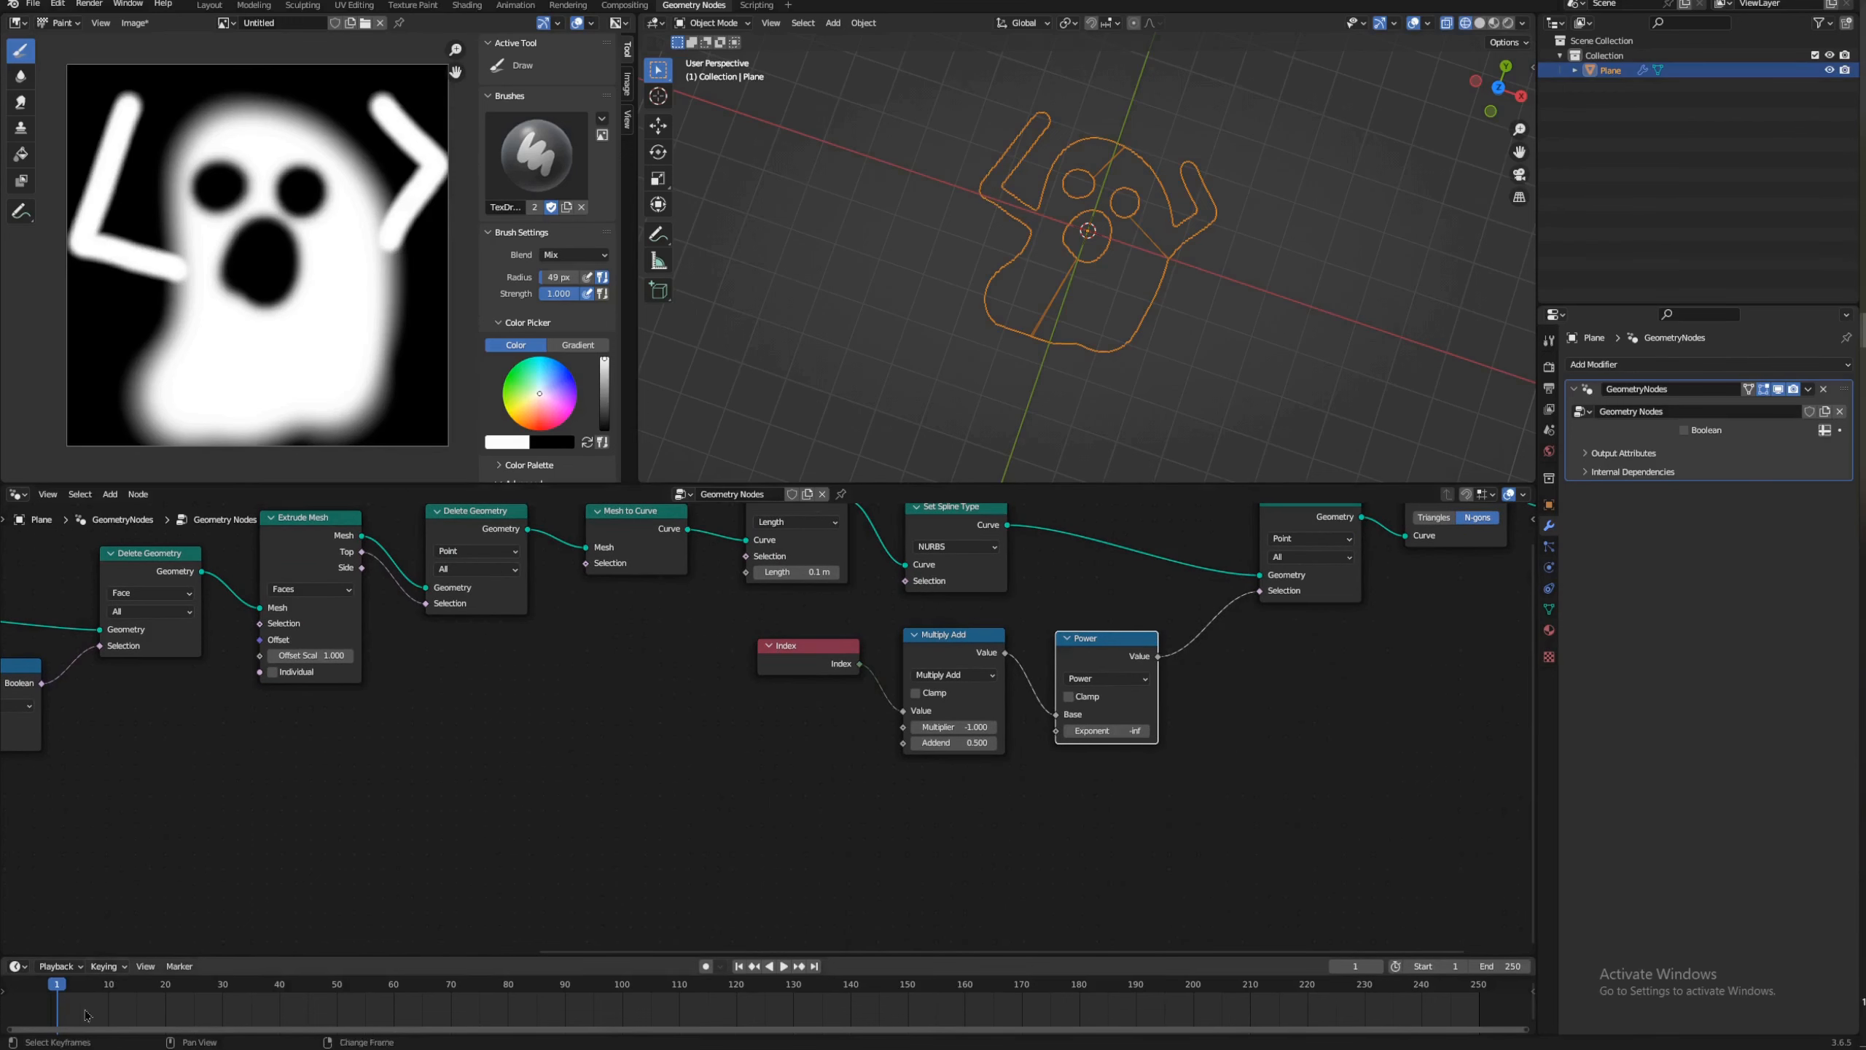
key("shift+a")
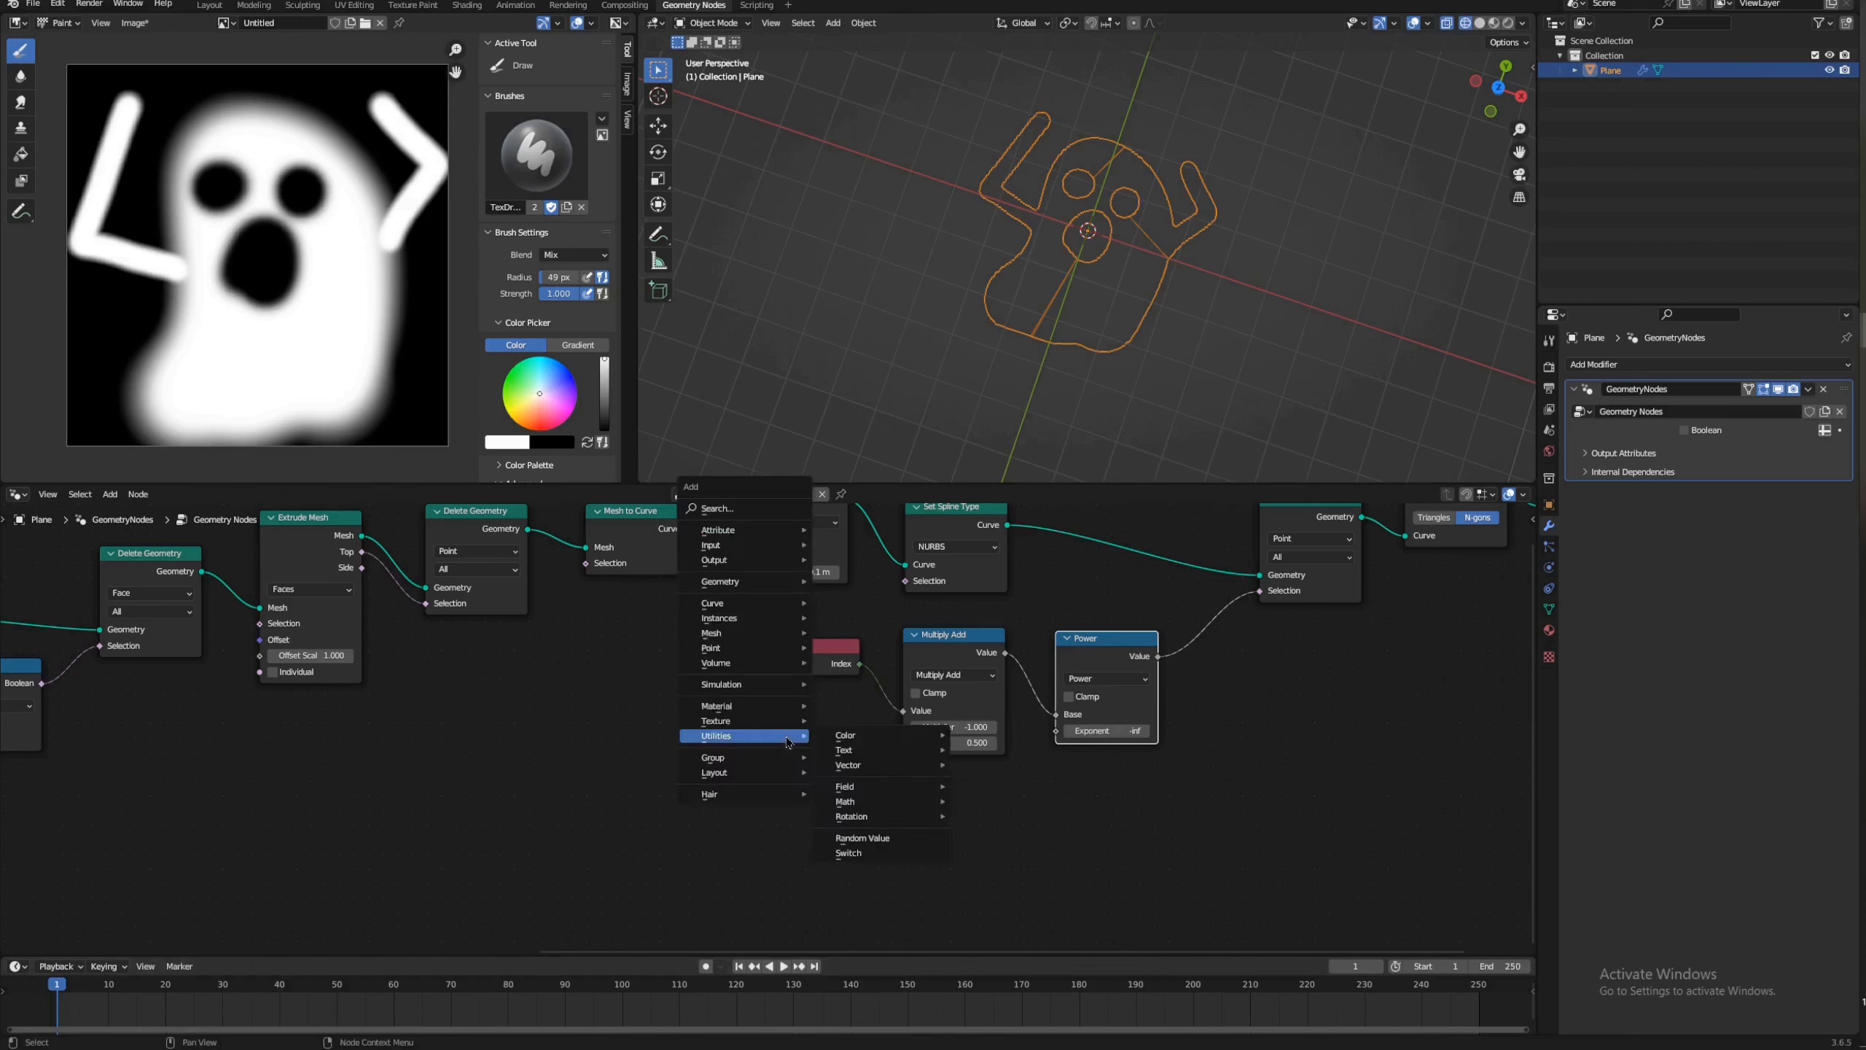
left_click(783, 510)
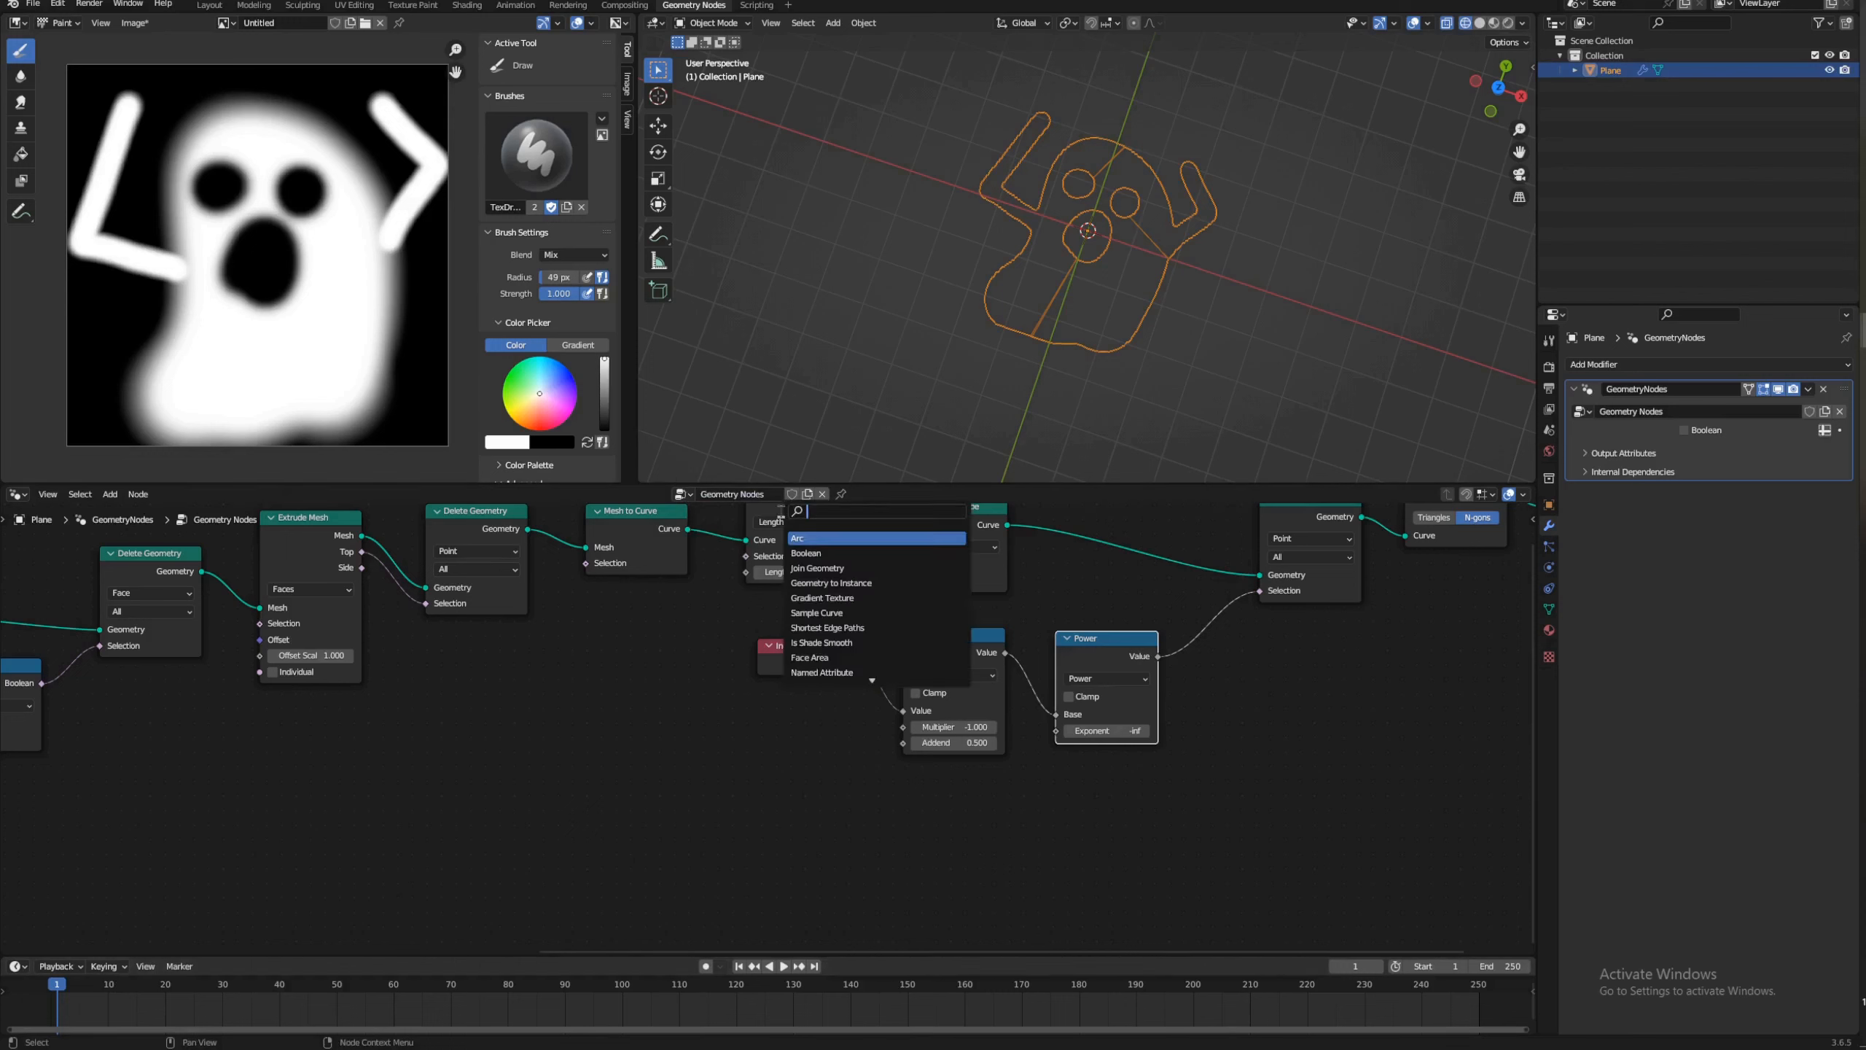
type("sce")
key("Return")
left_click(800, 761)
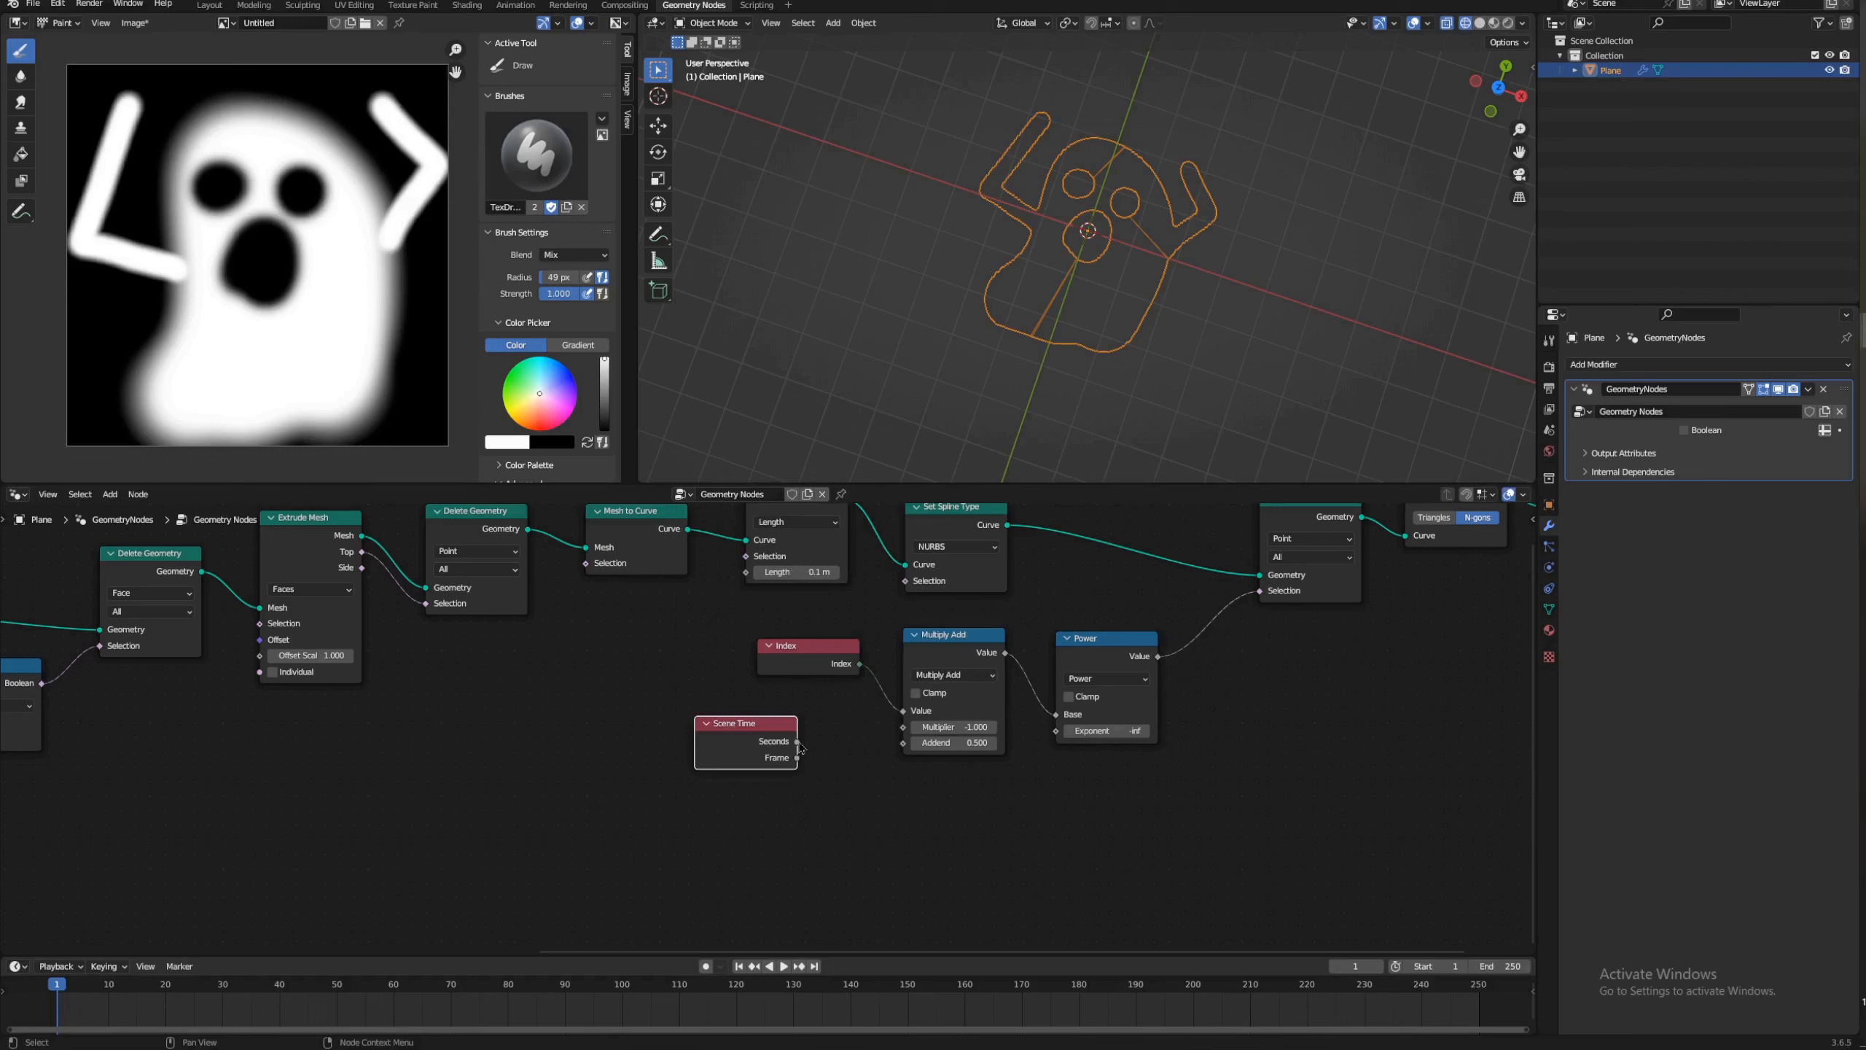
Step: Duplicate the Multiply Add node beside Scene Time and connect its Value output to the original Multiply Add's Addend
left_click(939, 651)
key("shift+d")
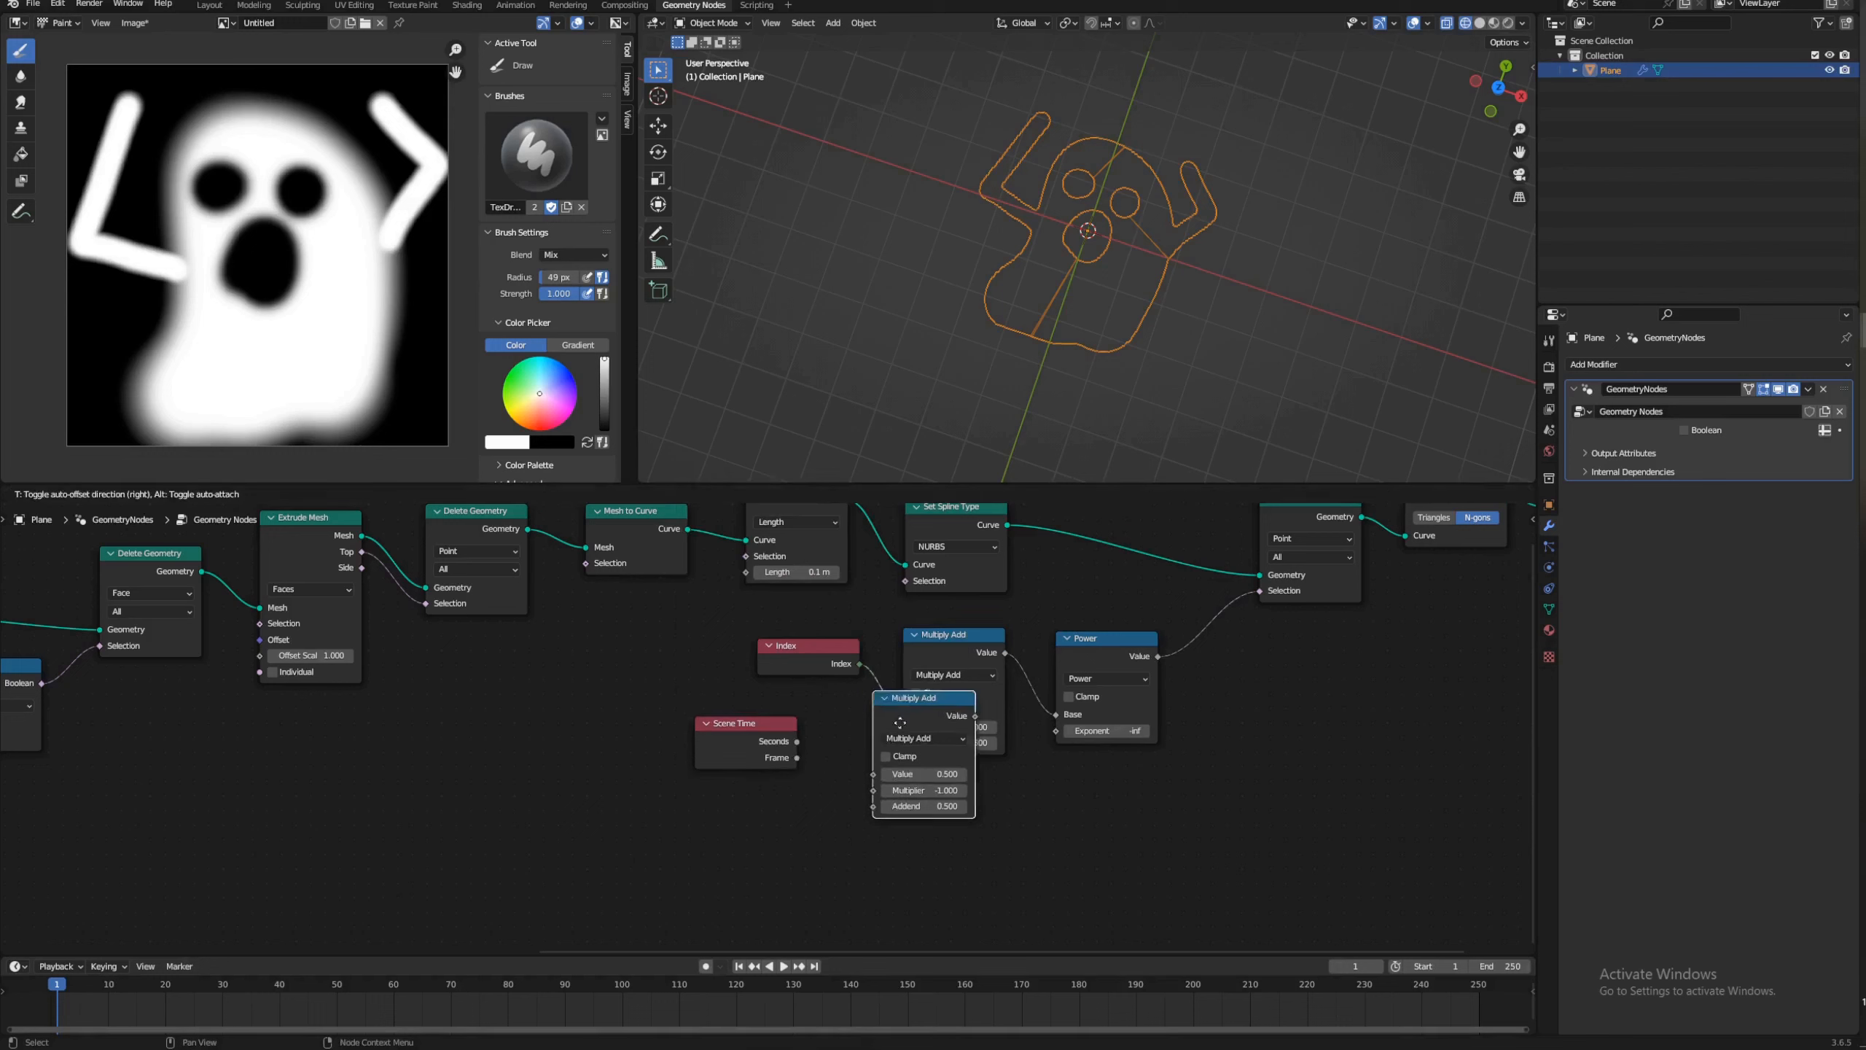
left_click(845, 769)
left_click_drag(704, 741, 672, 746)
left_click_drag(868, 766, 831, 743)
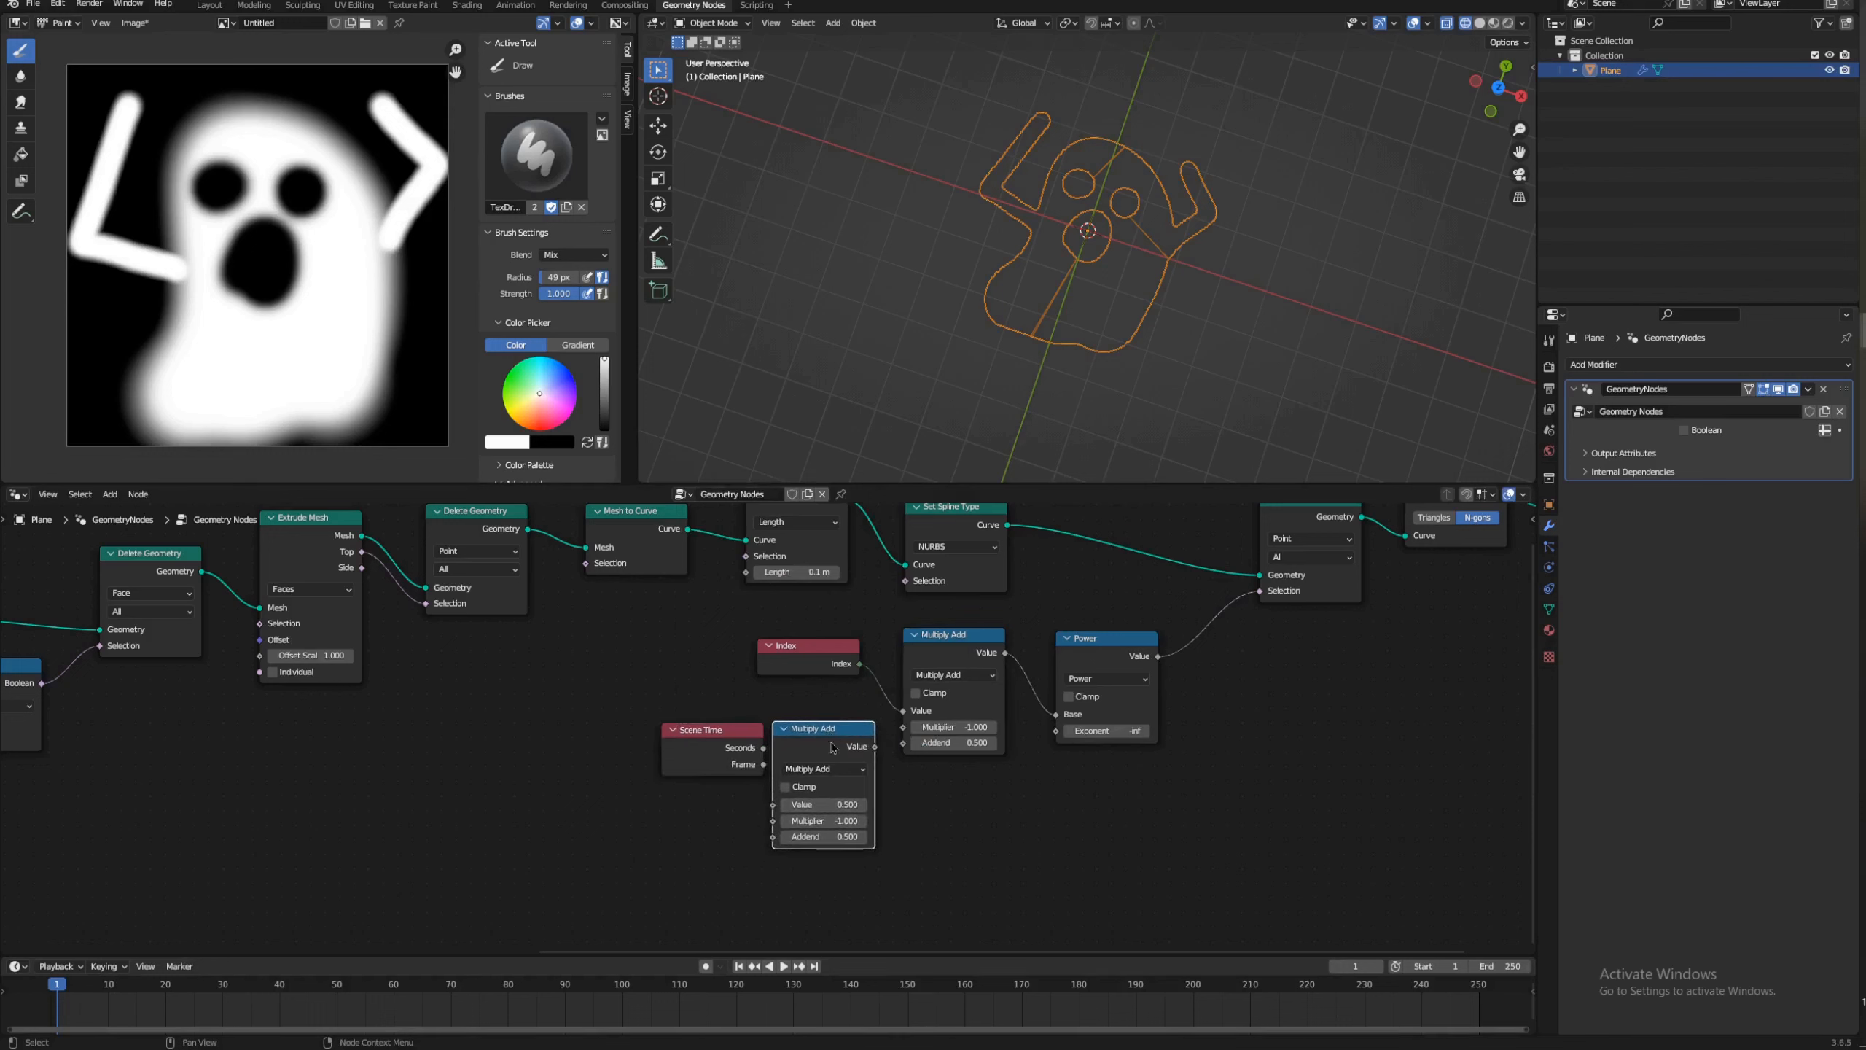
left_click_drag(718, 734, 665, 749)
left_click_drag(874, 747, 904, 742)
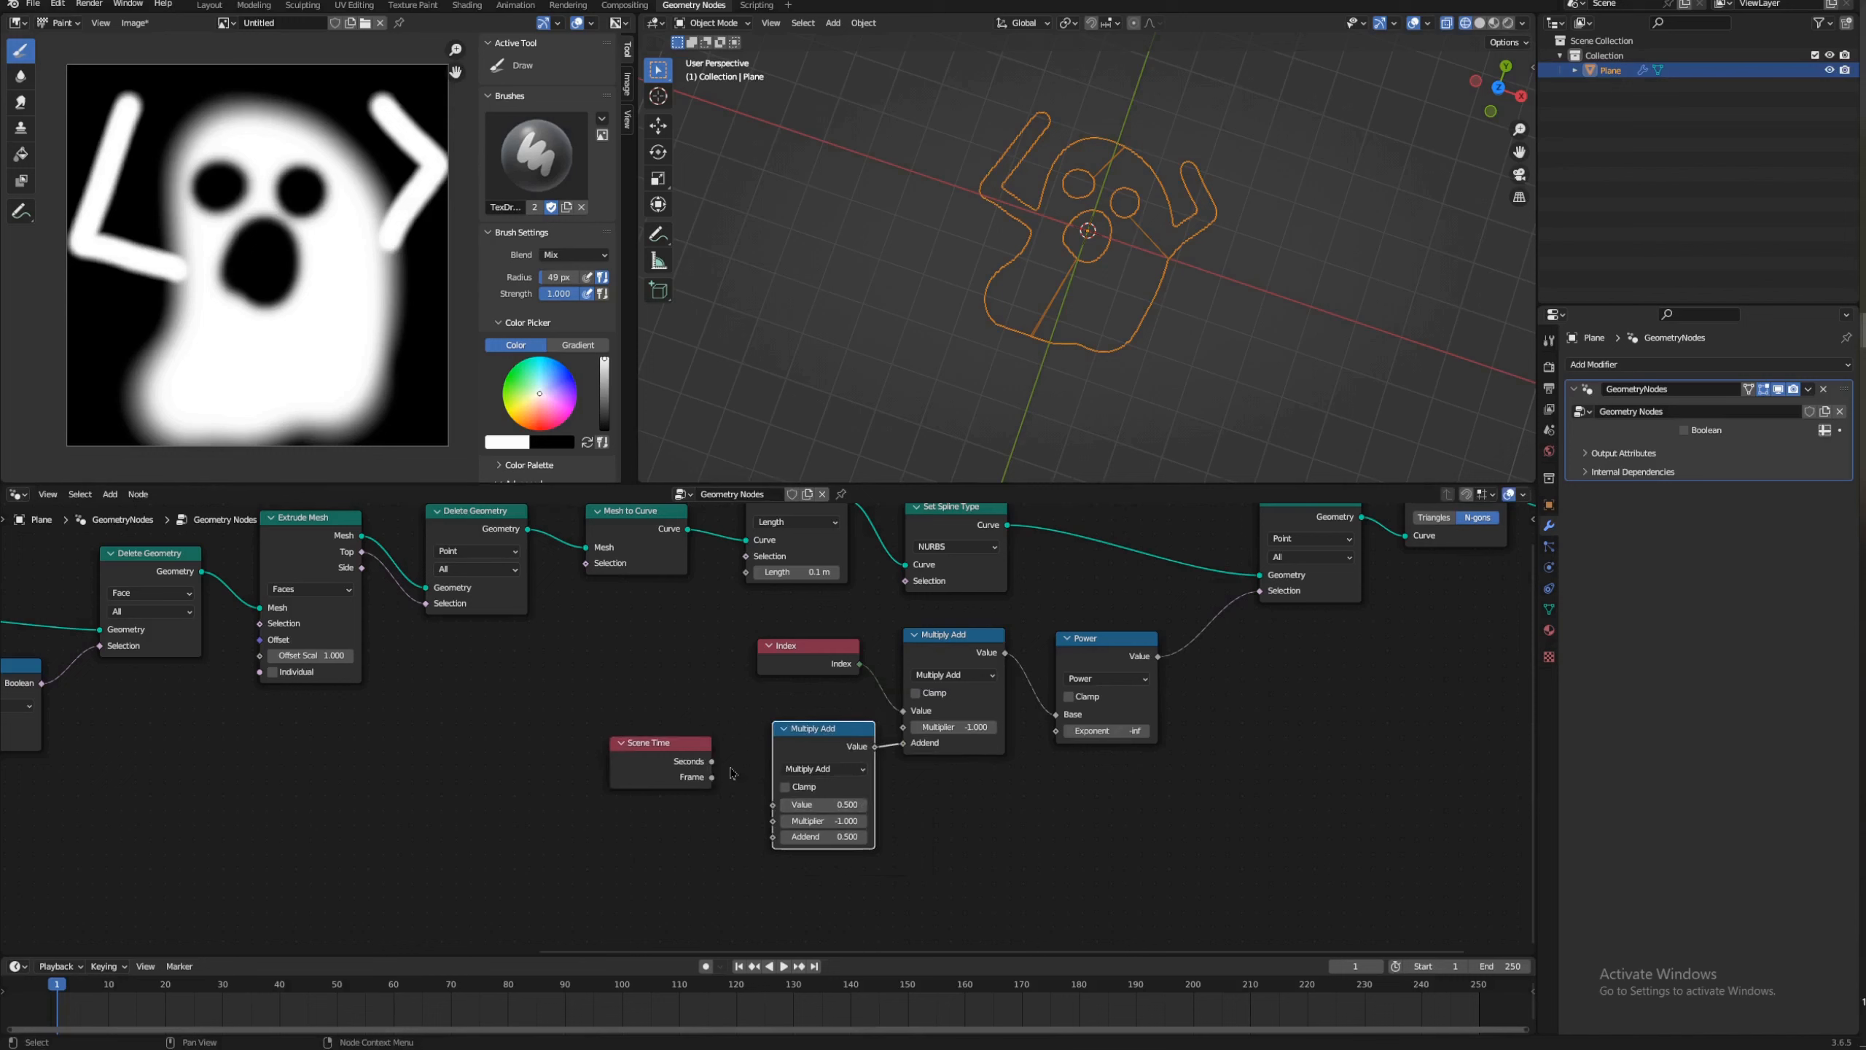
Step: Connect Scene Time's Frame output to the duplicated Multiply Add's Value and set its Multiplier to 1 and Addend to 0
left_click(747, 795)
left_click_drag(712, 777, 808, 837)
type("0.5")
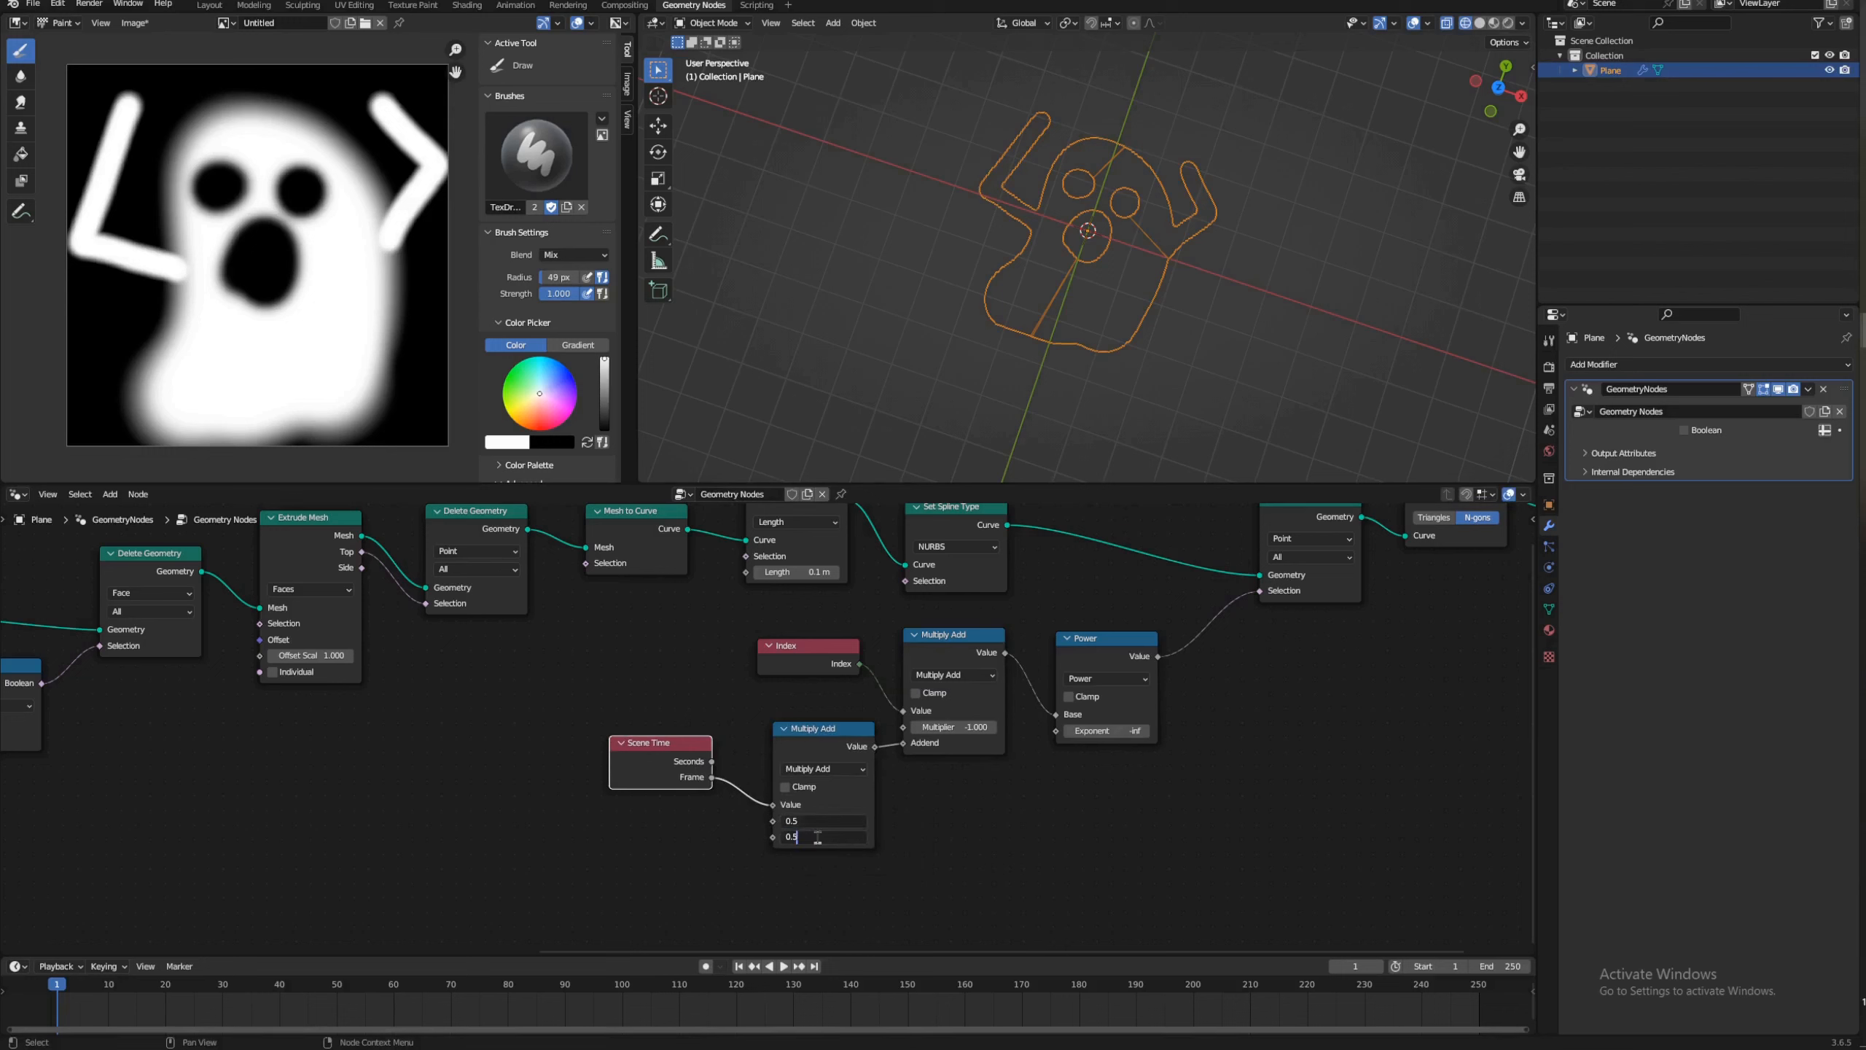
type("1")
key("Return")
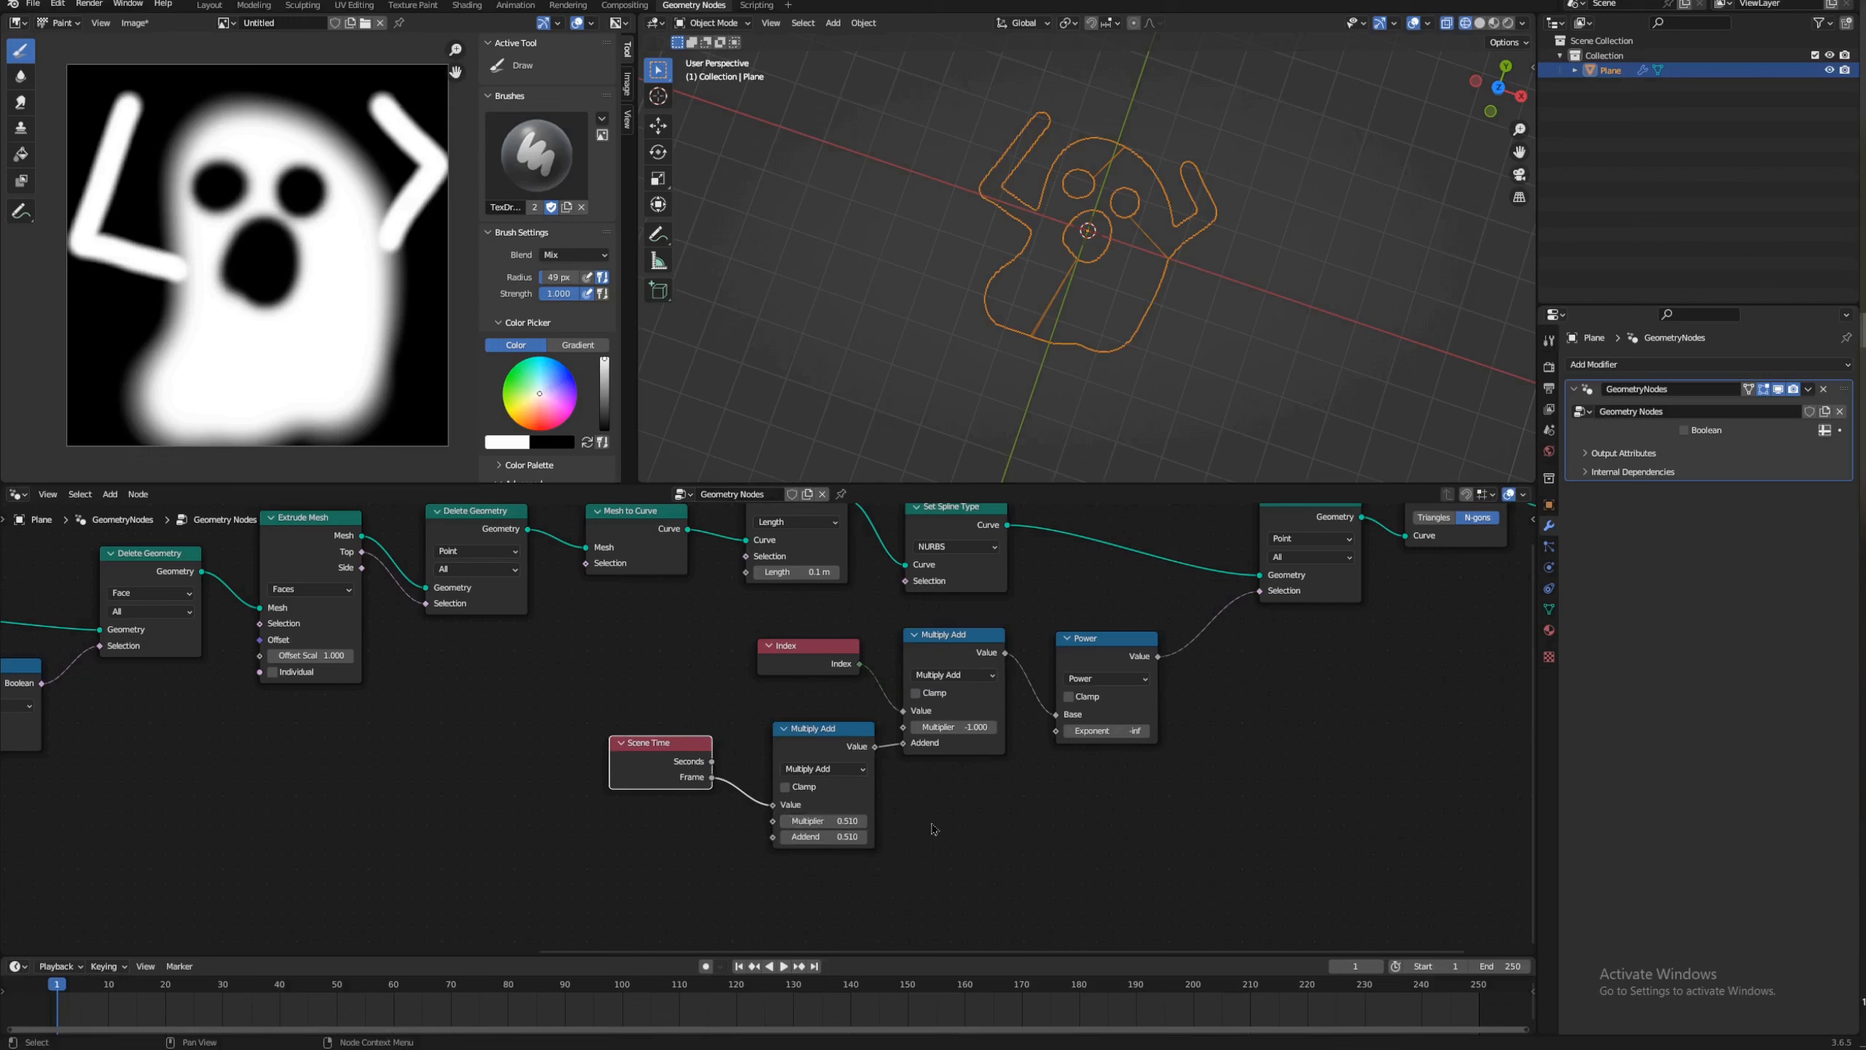
left_click(835, 820)
type("1")
key("Return")
left_click(805, 842)
type("0")
key("Return")
Step: Insert a Boolean Math node between Power and the Delete Geometry selection and set its operation to Equal
middle_click_drag(1267, 675, 1150, 753)
key("shift+a")
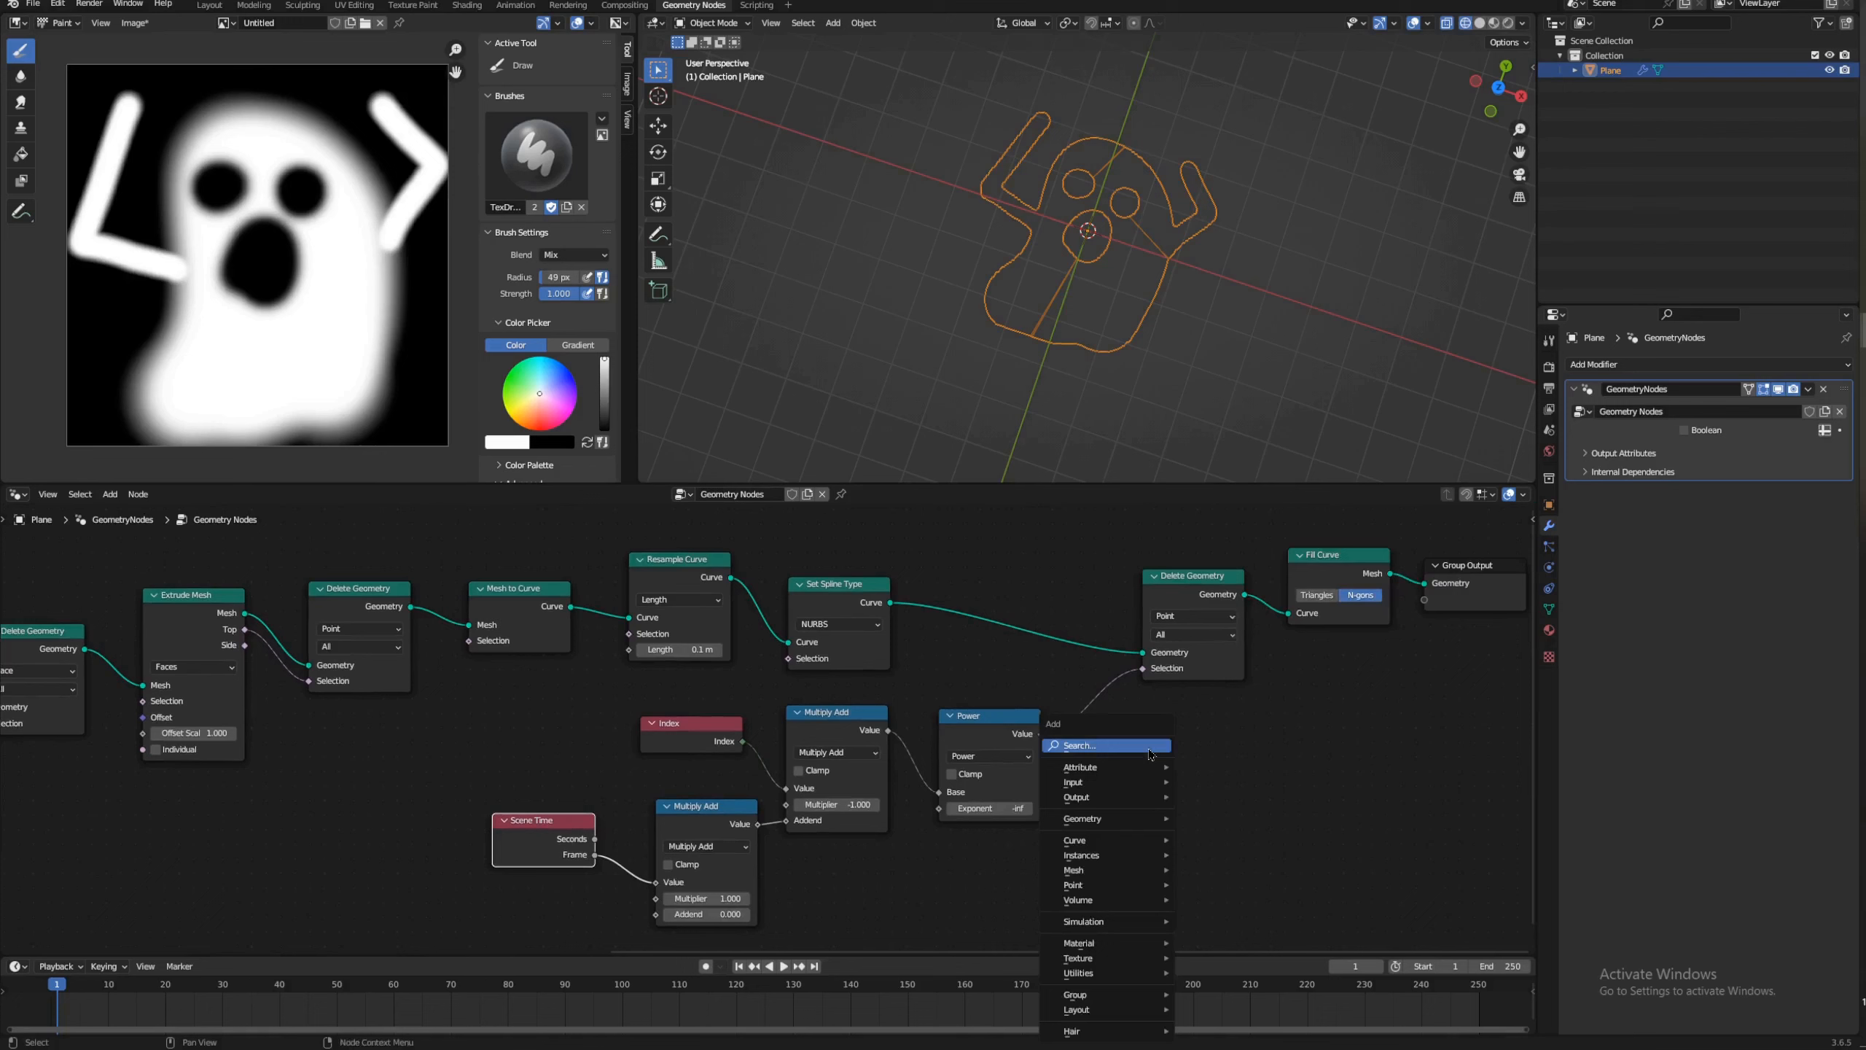
mouse_move(1131, 972)
mouse_move(1239, 931)
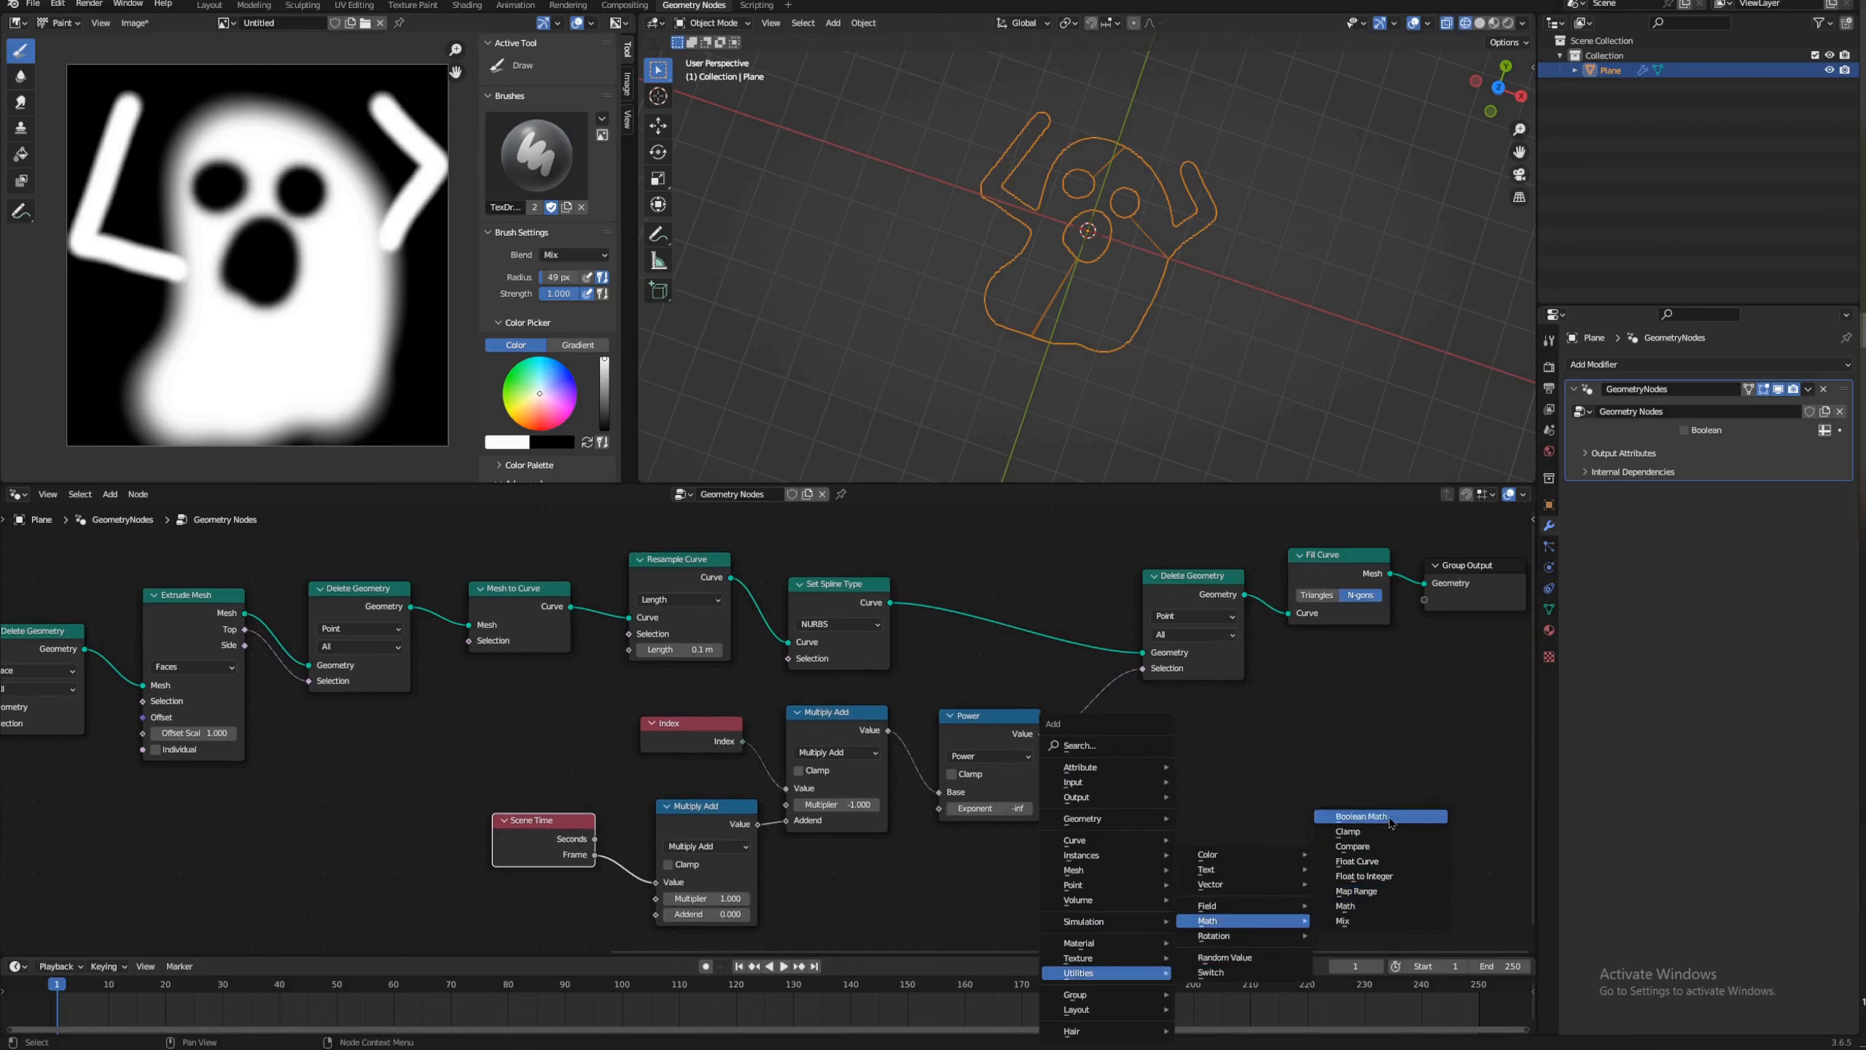
left_click(1391, 816)
left_click(1150, 728)
left_click(1148, 737)
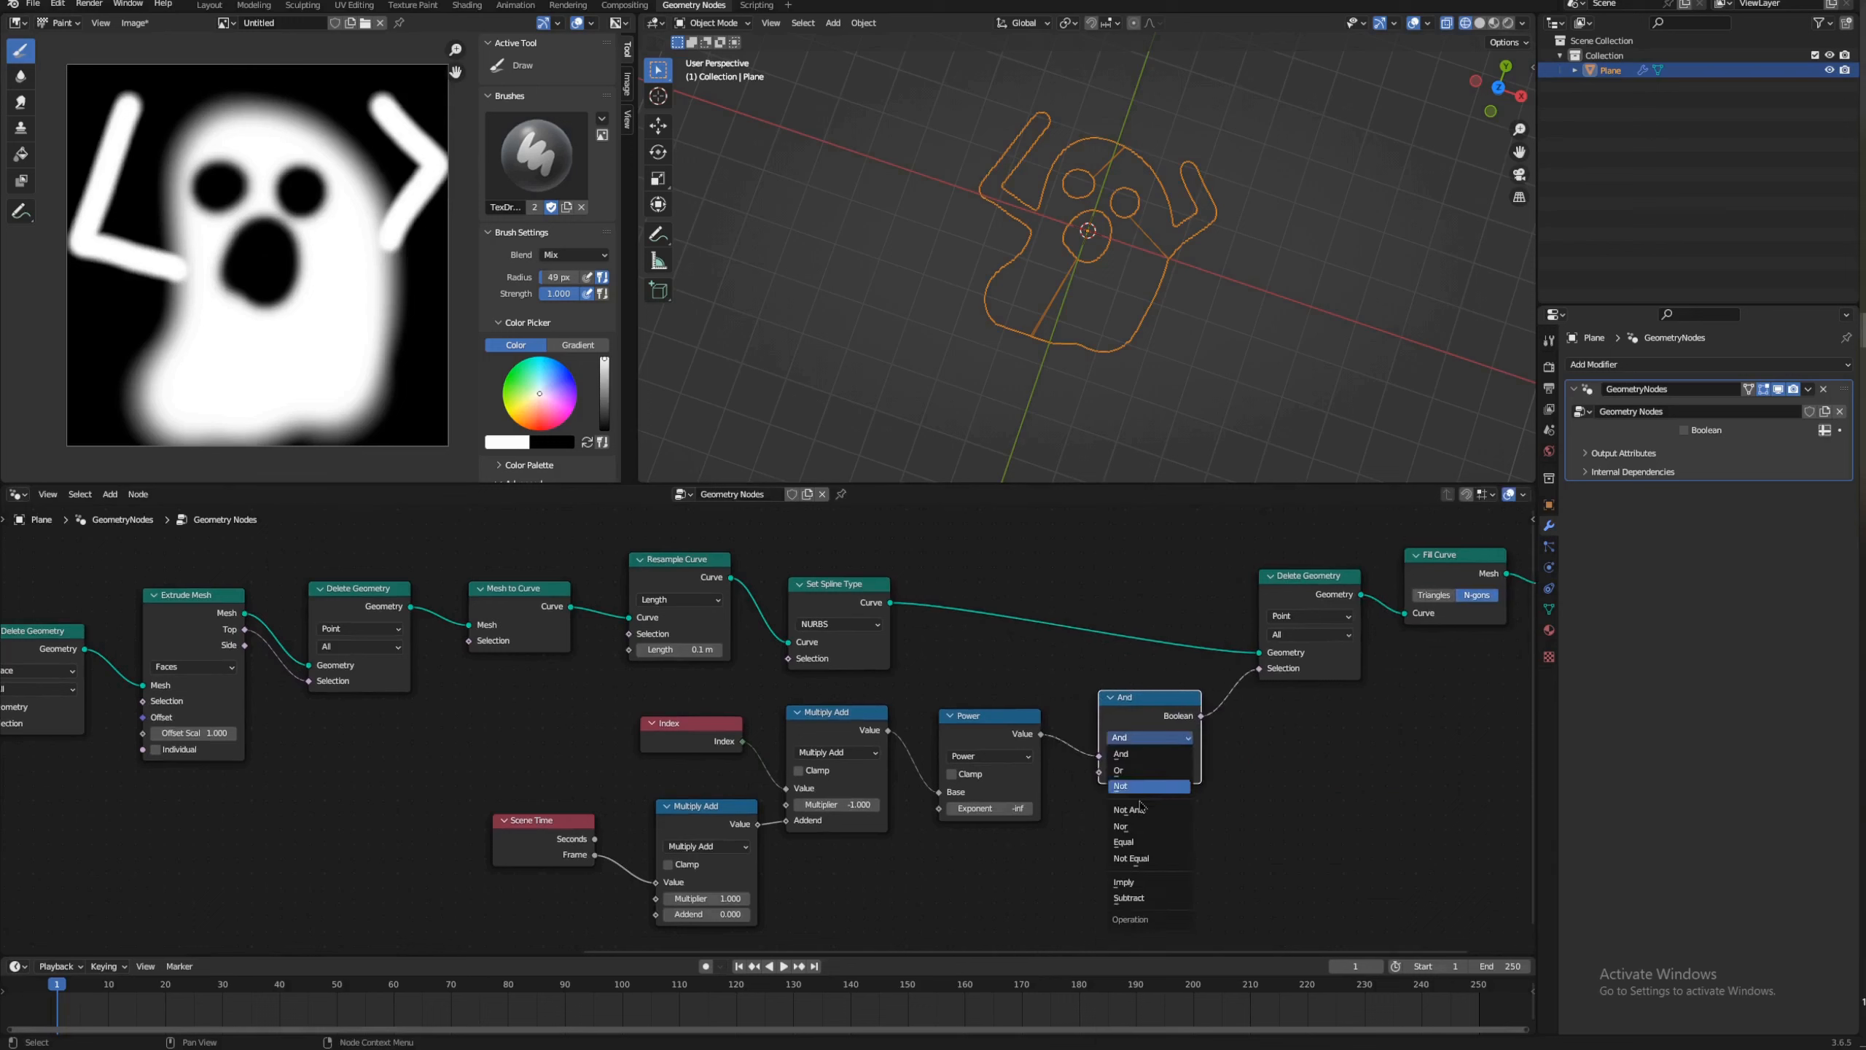
left_click(1138, 846)
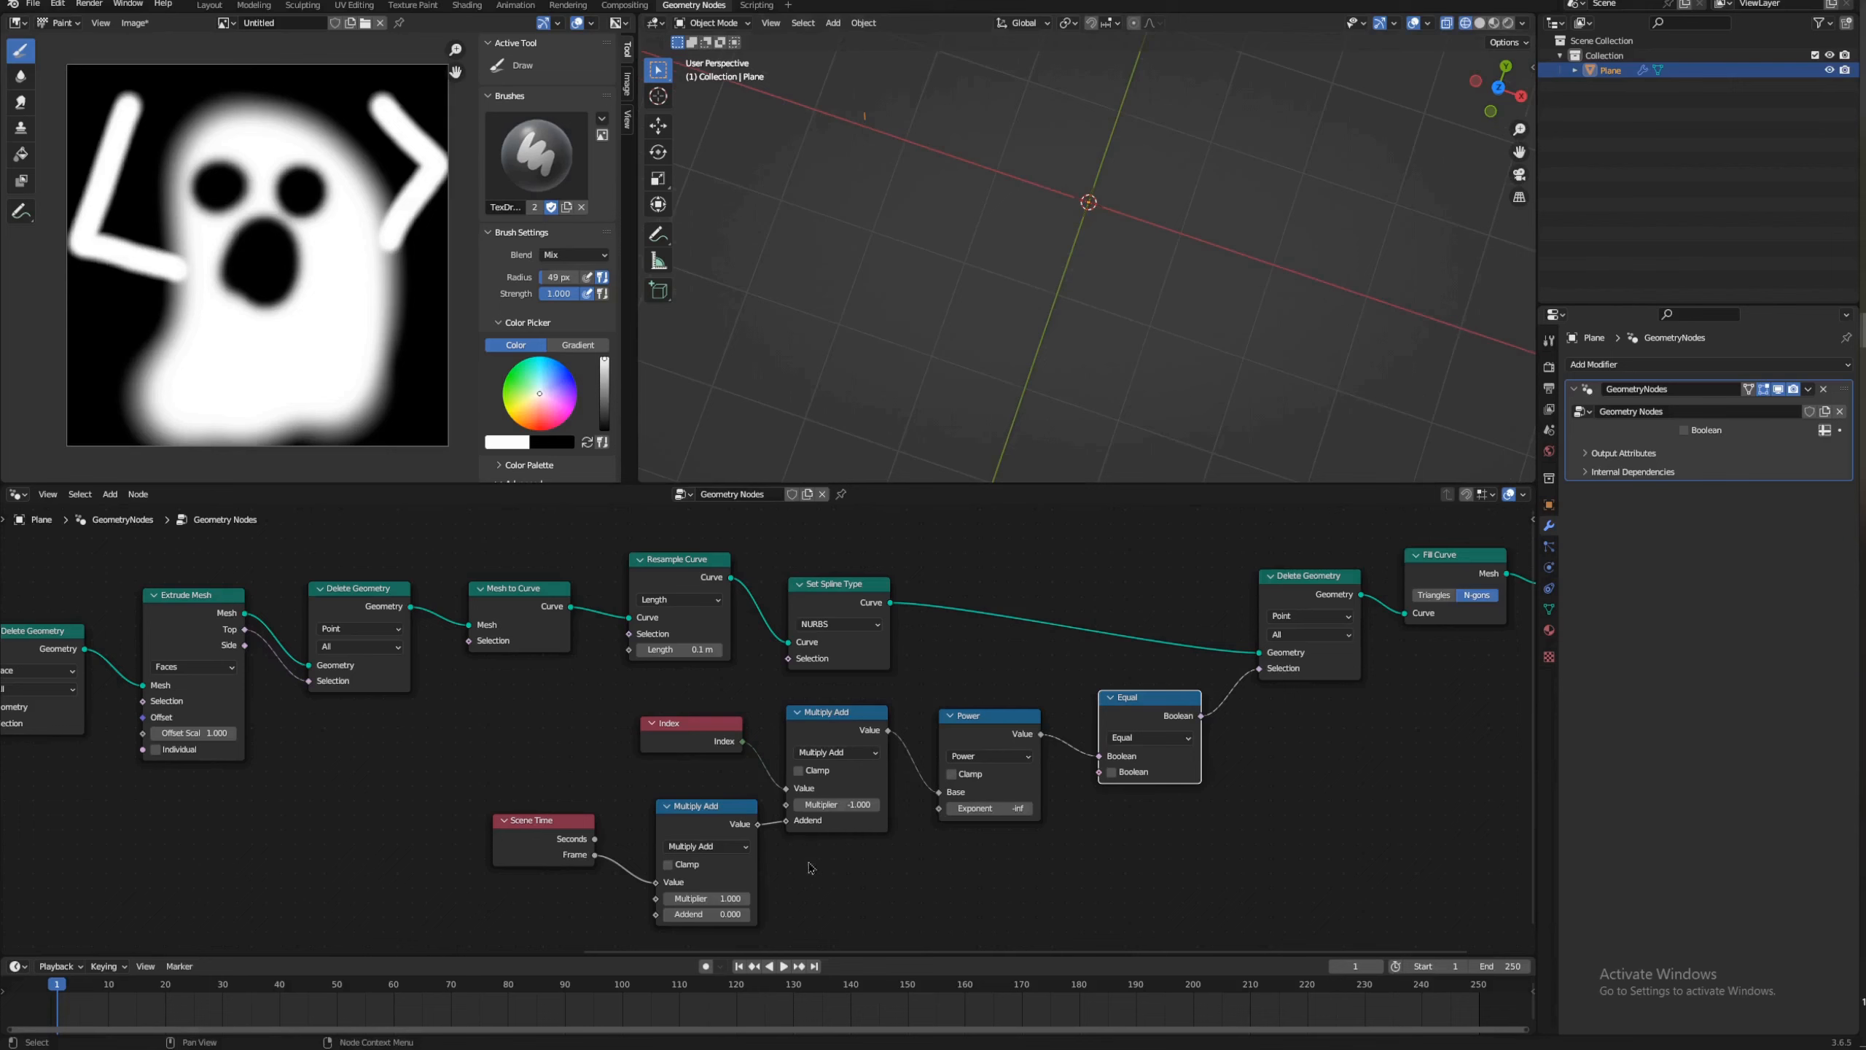
Step: Rearrange the end of the node tree, moving Group Output and Fill Curve up and Delete Geometry, Equal and Power slightly down
middle_click_drag(1443, 774, 1132, 868)
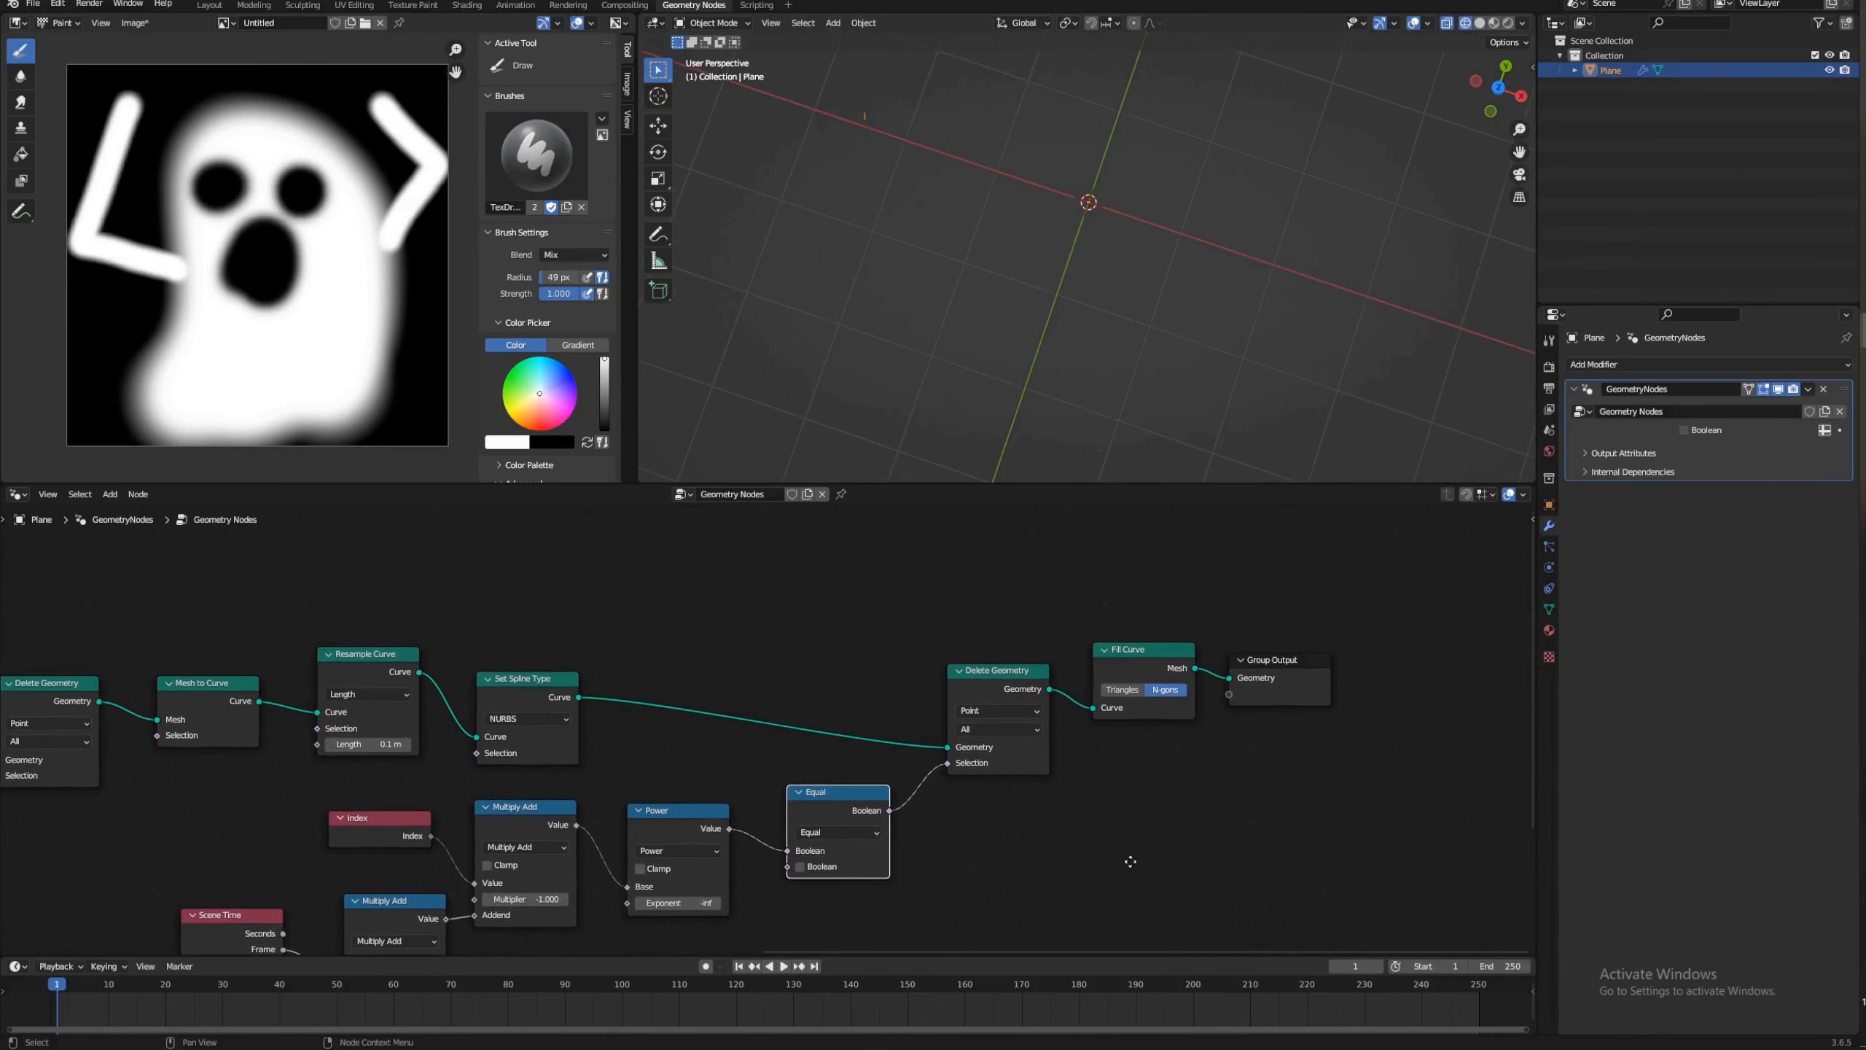
left_click_drag(1282, 661, 1329, 554)
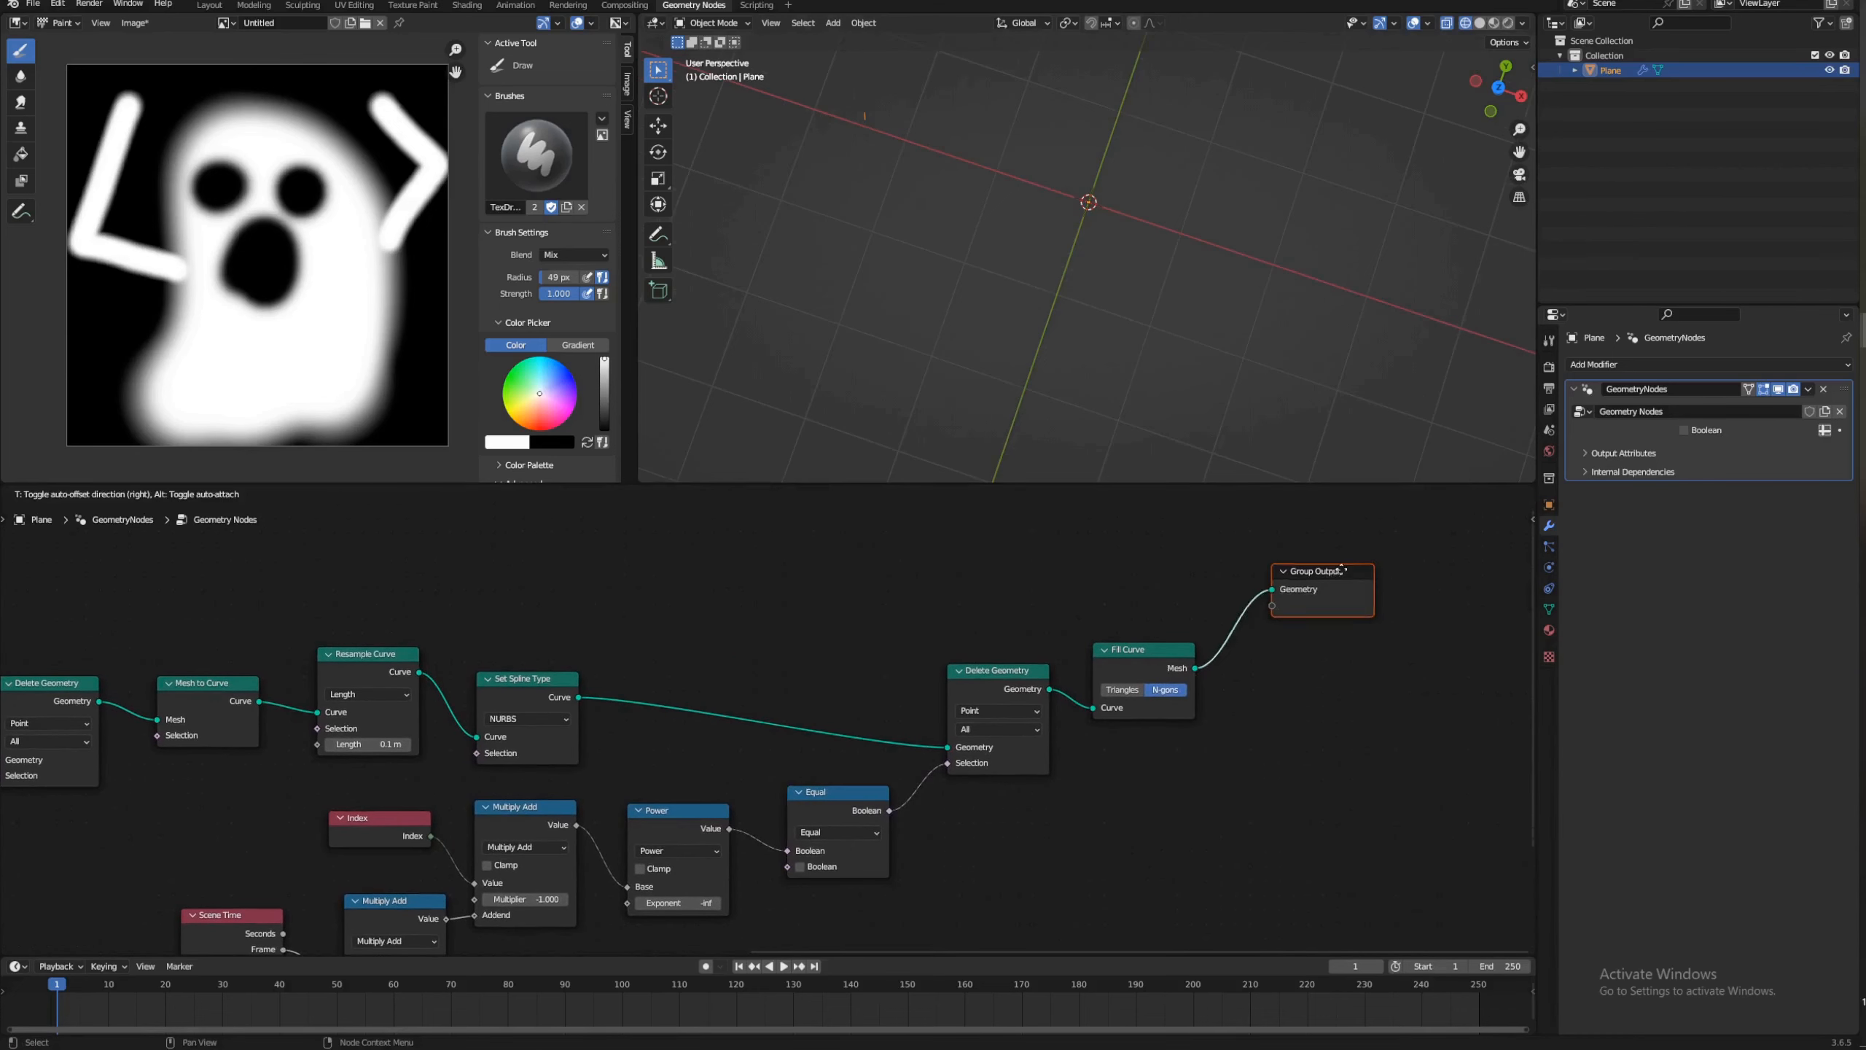
left_click_drag(1146, 650, 1140, 578)
left_click_drag(999, 701, 987, 738)
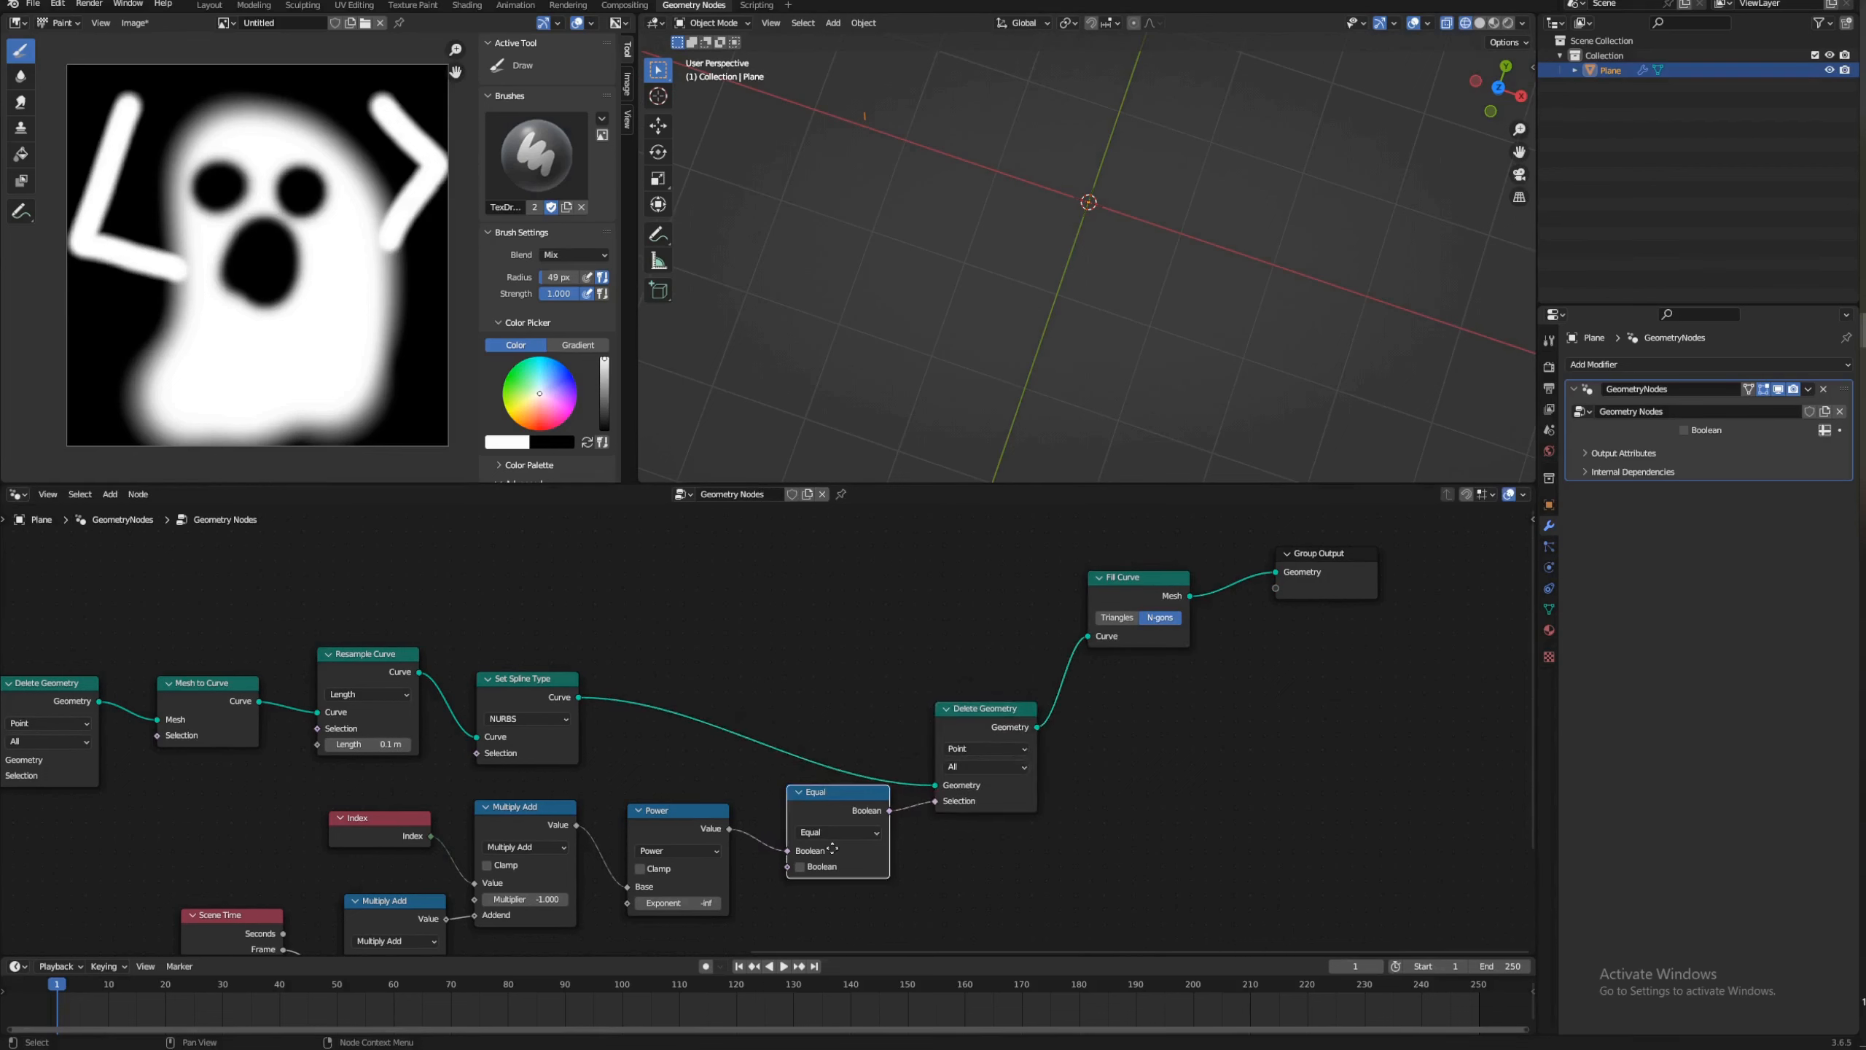
left_click_drag(849, 807, 845, 840)
left_click_drag(672, 810, 668, 822)
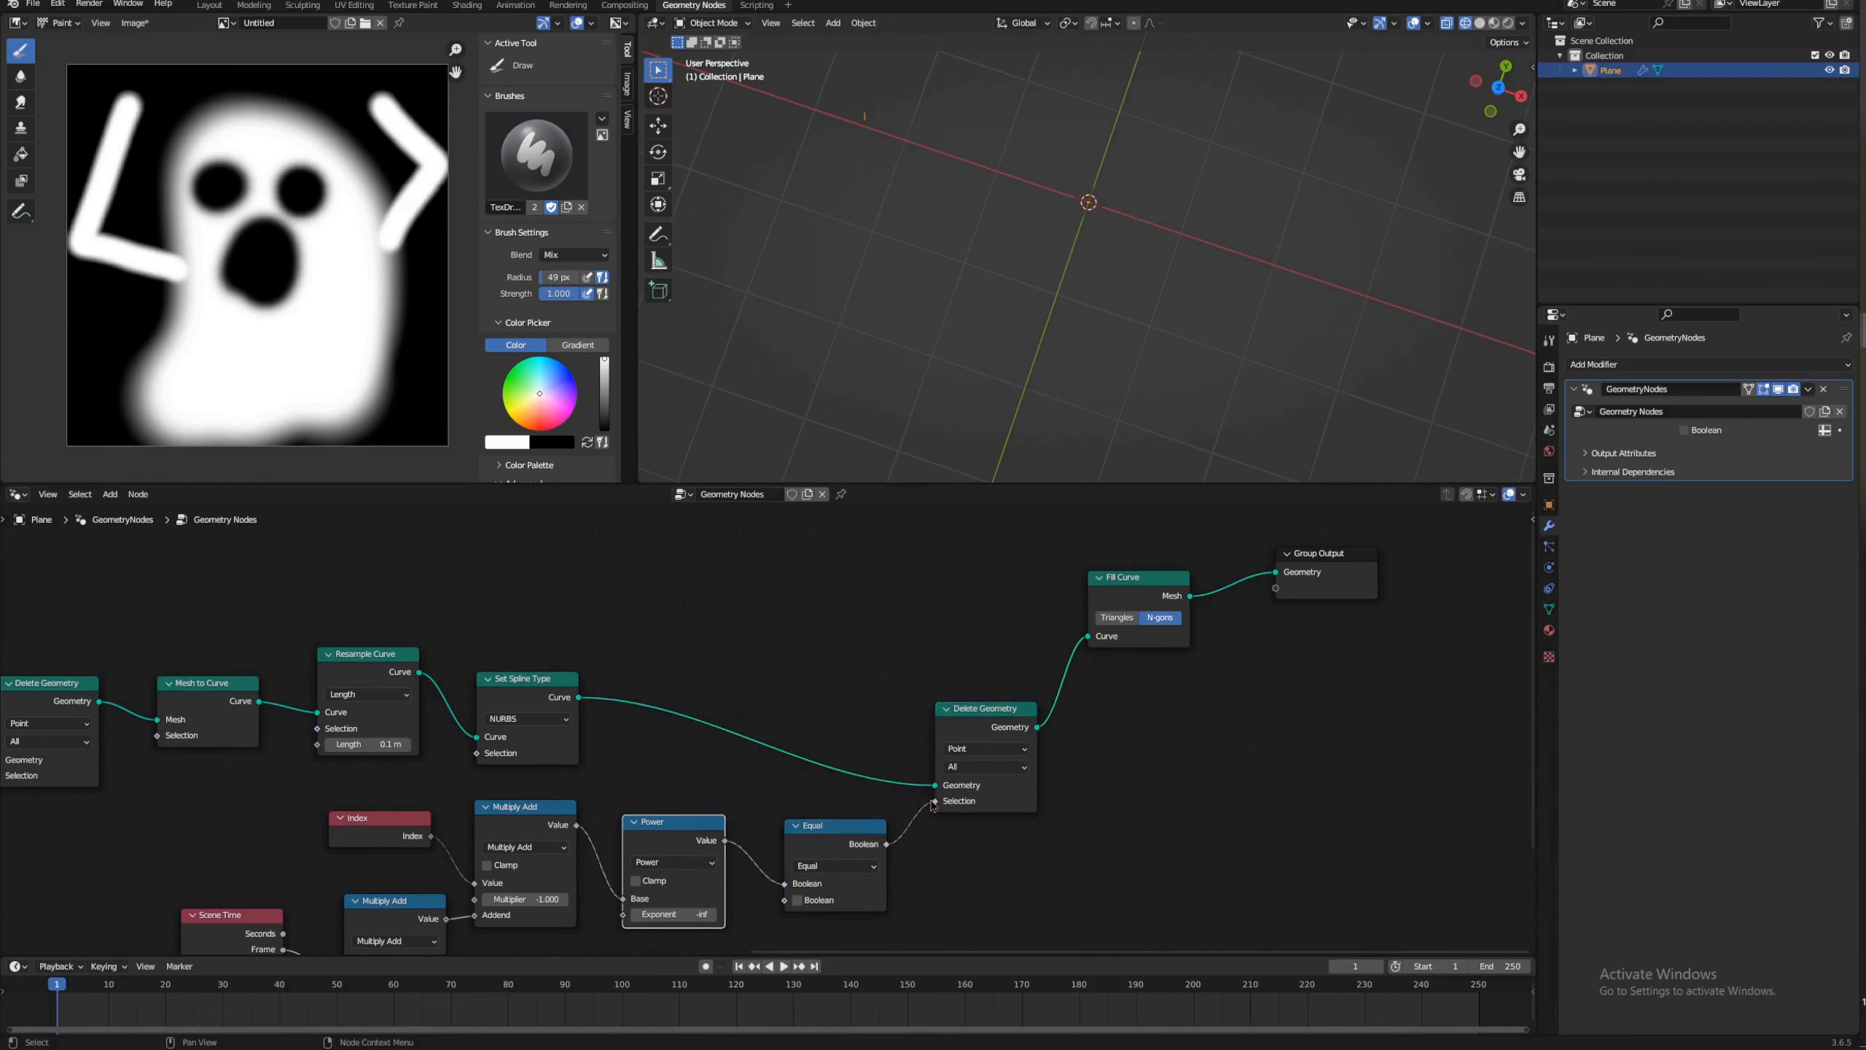
Step: Insert a Join Geometry node between Fill Curve and Group Output
key("shift+a")
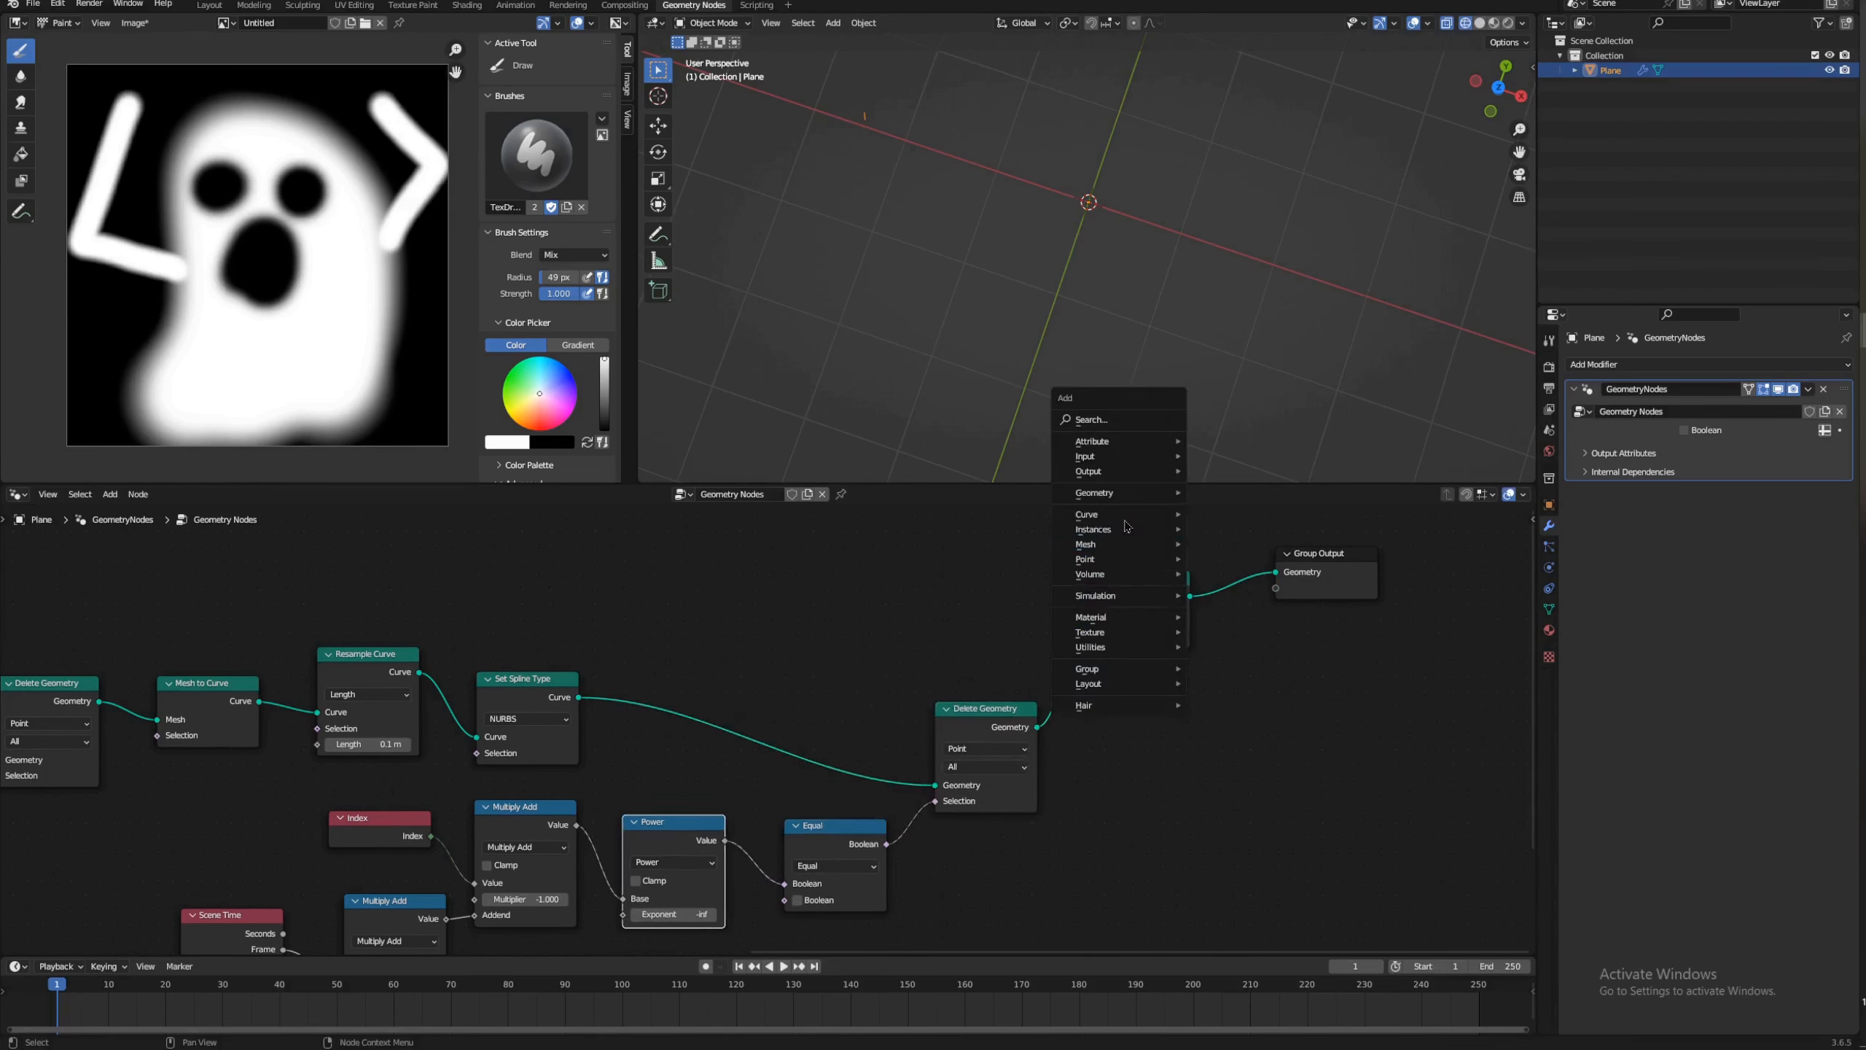
mouse_move(1137, 497)
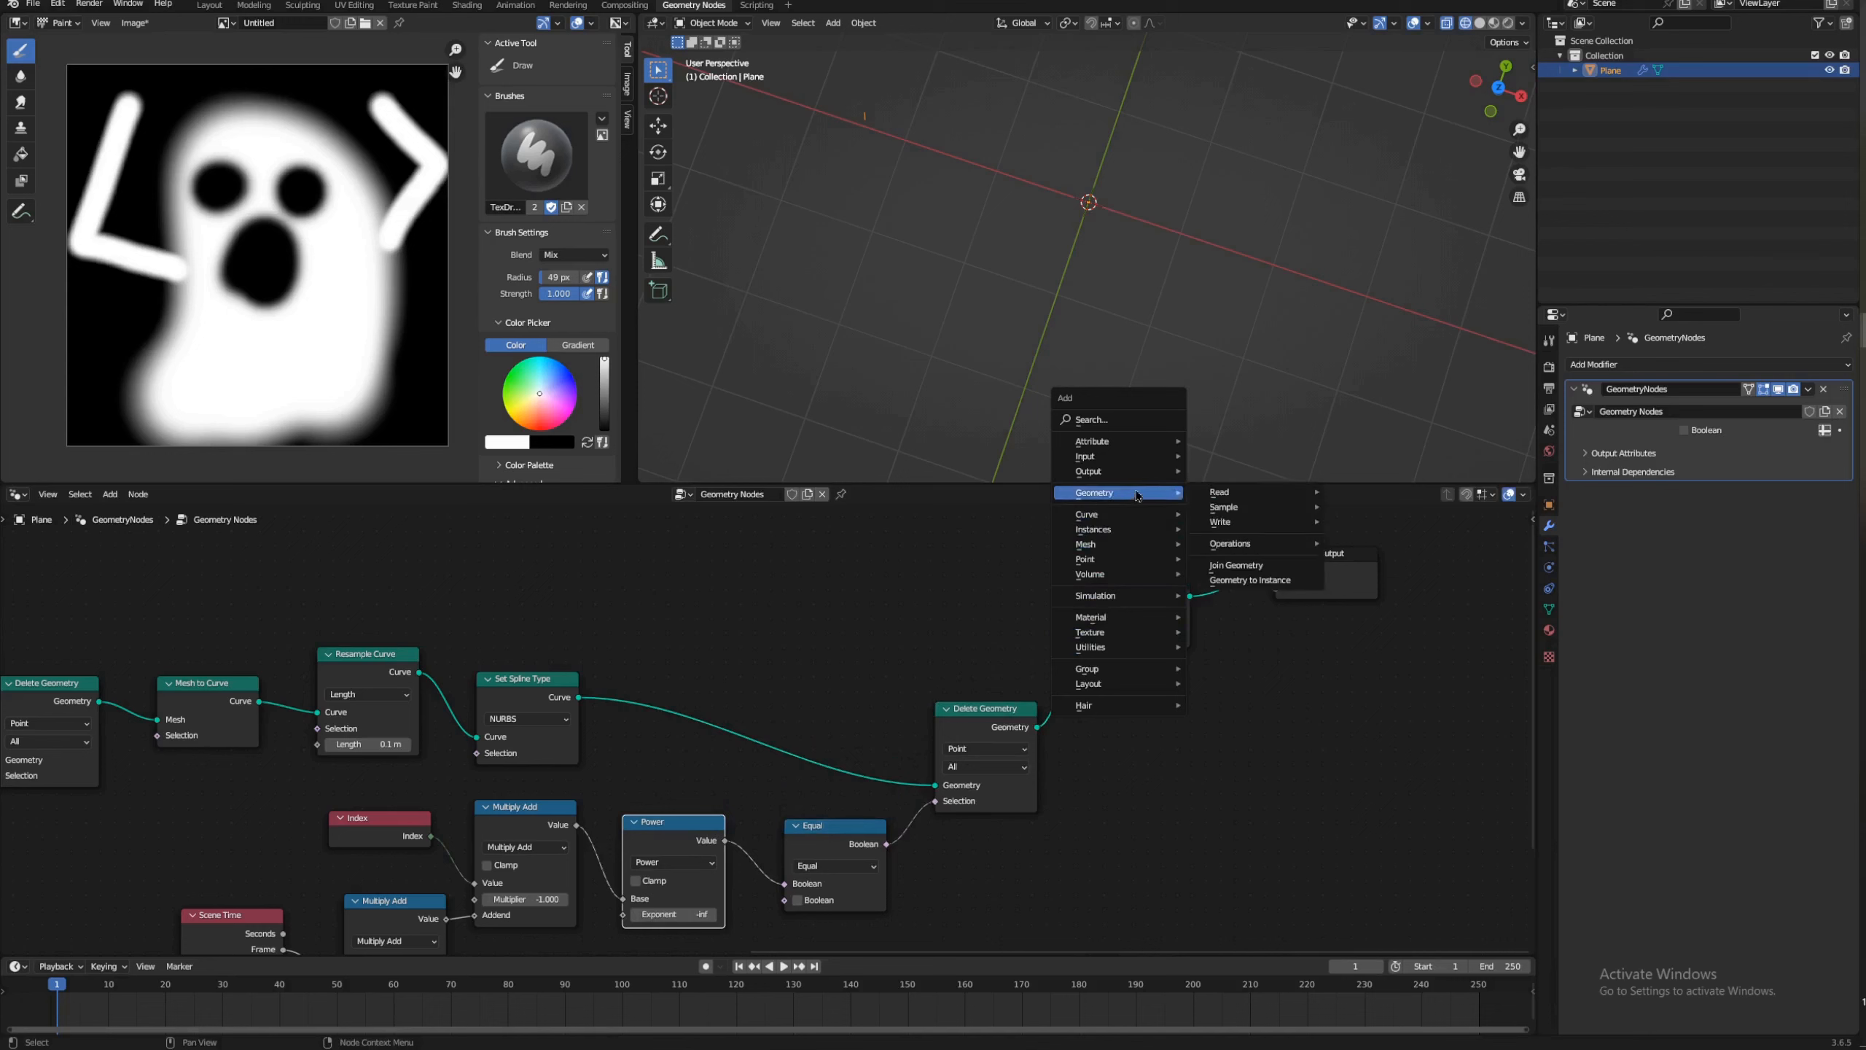
left_click(1248, 565)
left_click(1246, 561)
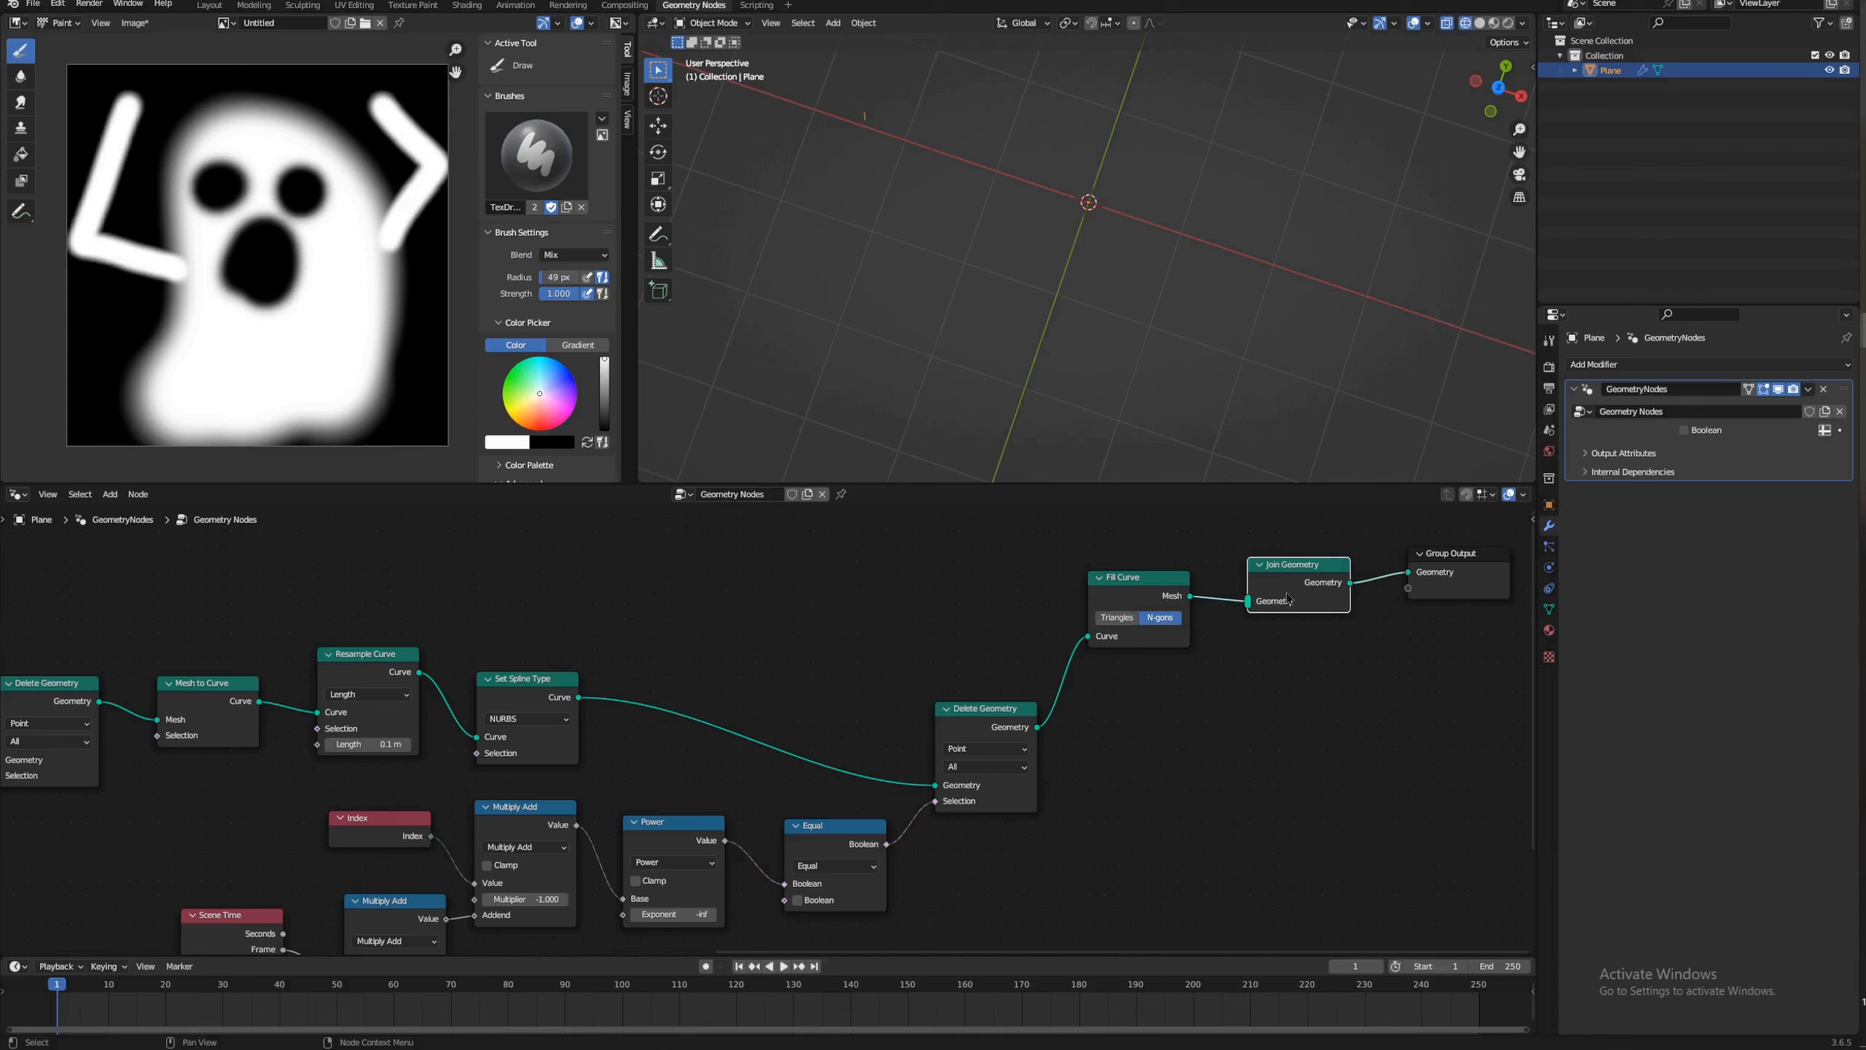
Step: Reconnect Fill Curve directly to Group Output and move the detached Join Geometry node between Delete Geometry and Fill Curve
left_click(1176, 601)
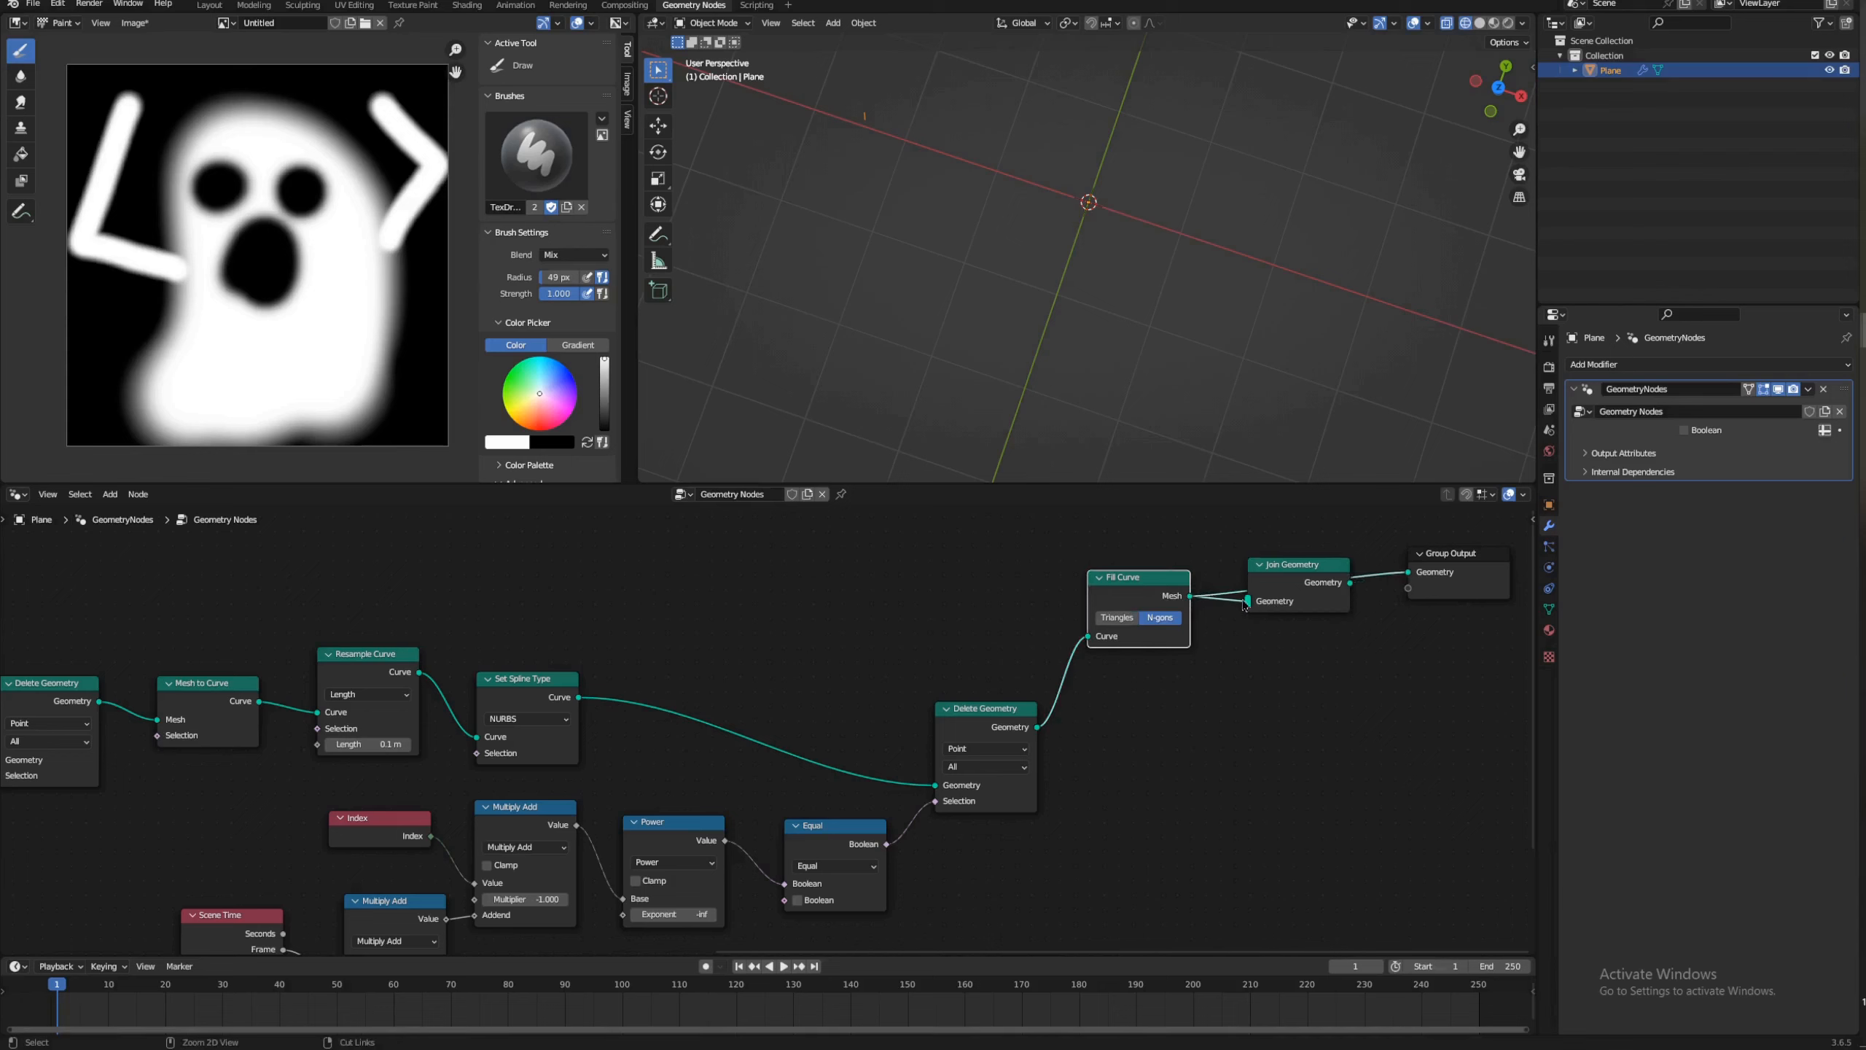
left_click_drag(1274, 636, 1225, 672)
left_click_drag(1342, 582, 1272, 694)
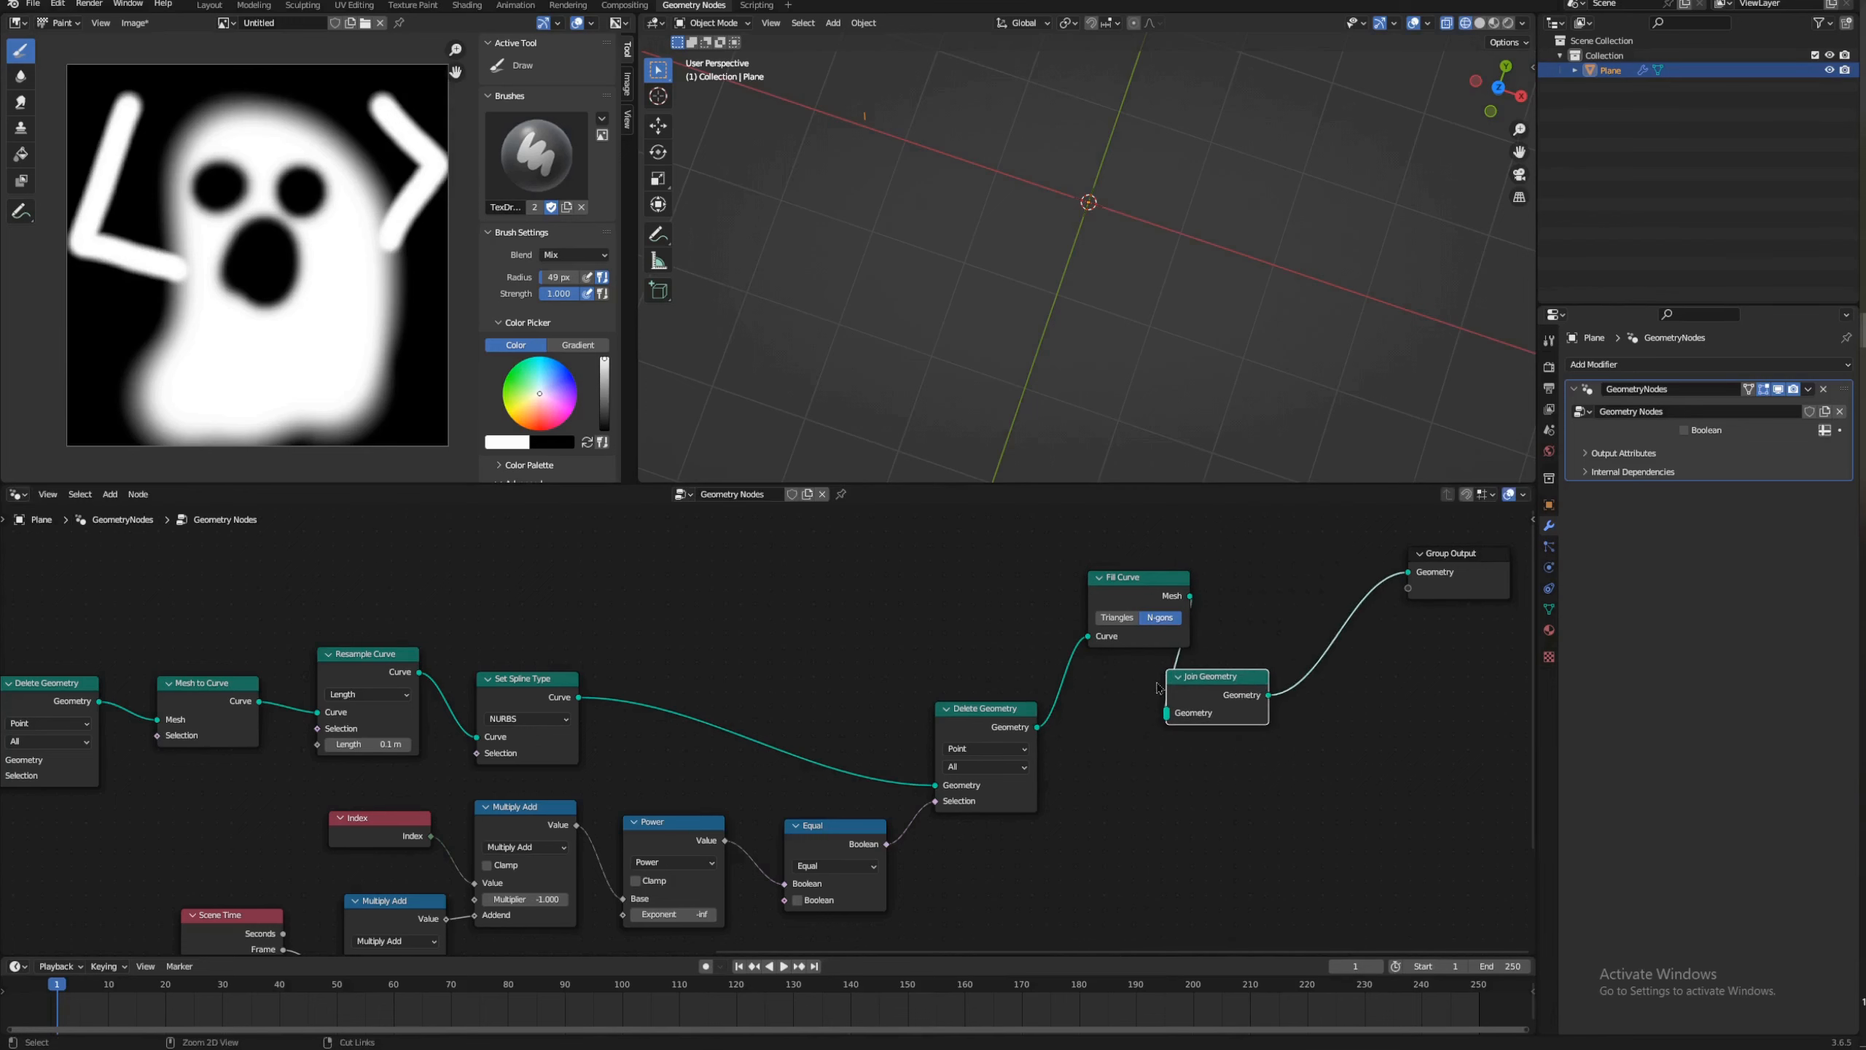
left_click(1186, 604)
mouse_move(1418, 573)
left_mouse_down()
mouse_move(1253, 597)
mouse_move(1408, 572)
left_mouse_up()
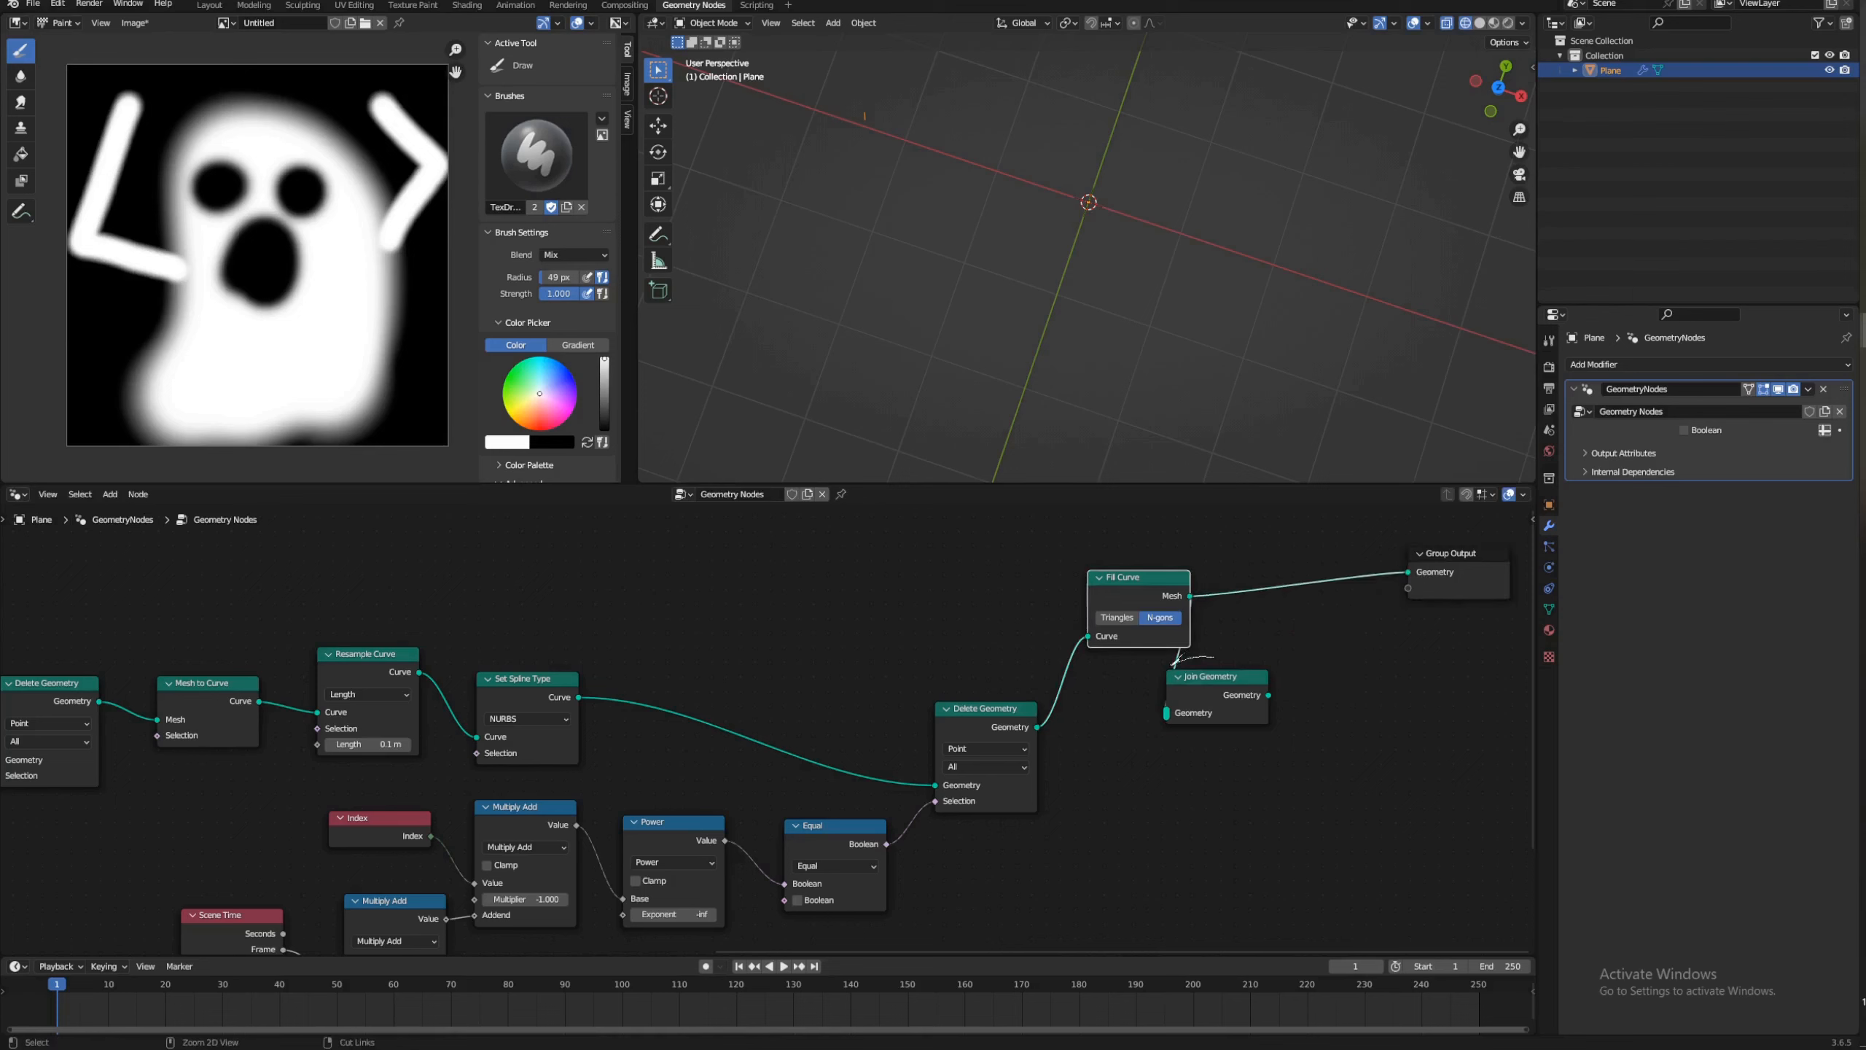
left_click_drag(1219, 681, 1093, 676)
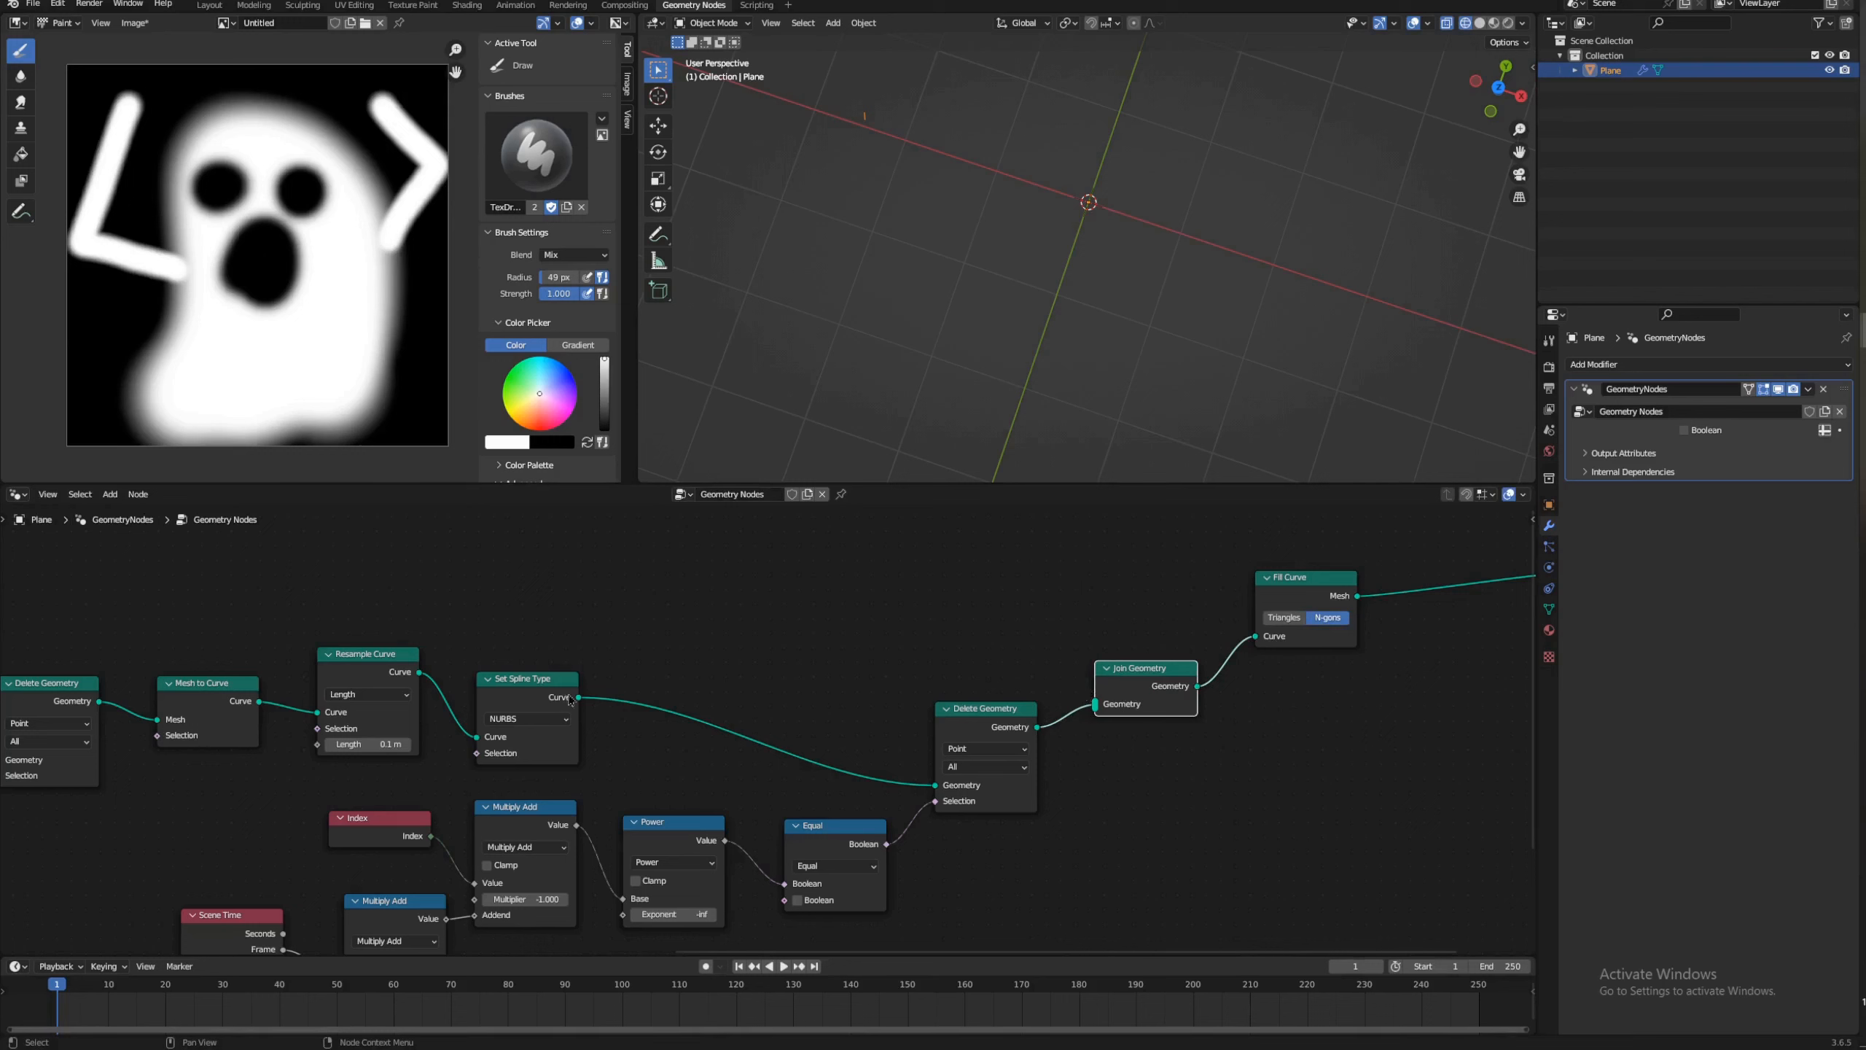
Step: Try feeding the Set Spline Type curve directly into Join Geometry and cut that link again
left_click_drag(571, 698, 1086, 711)
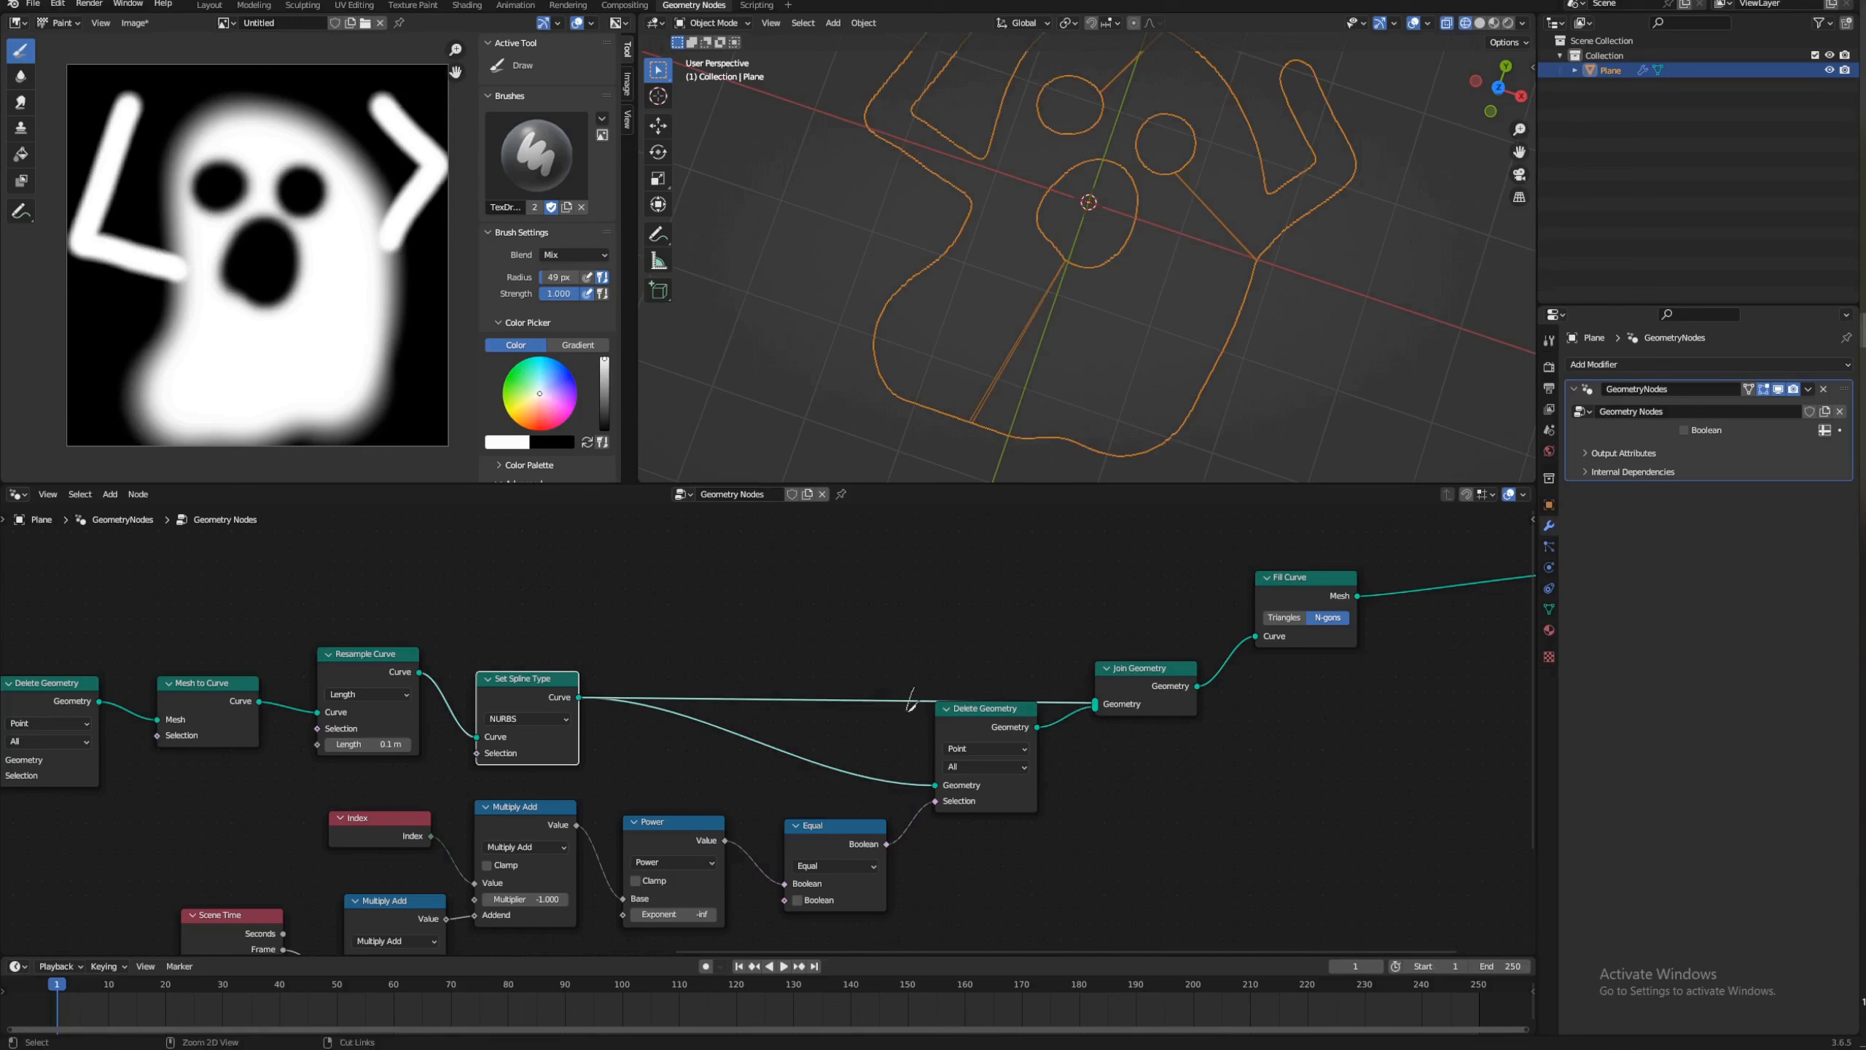
right_click_drag(911, 700, 906, 726, "ctrl")
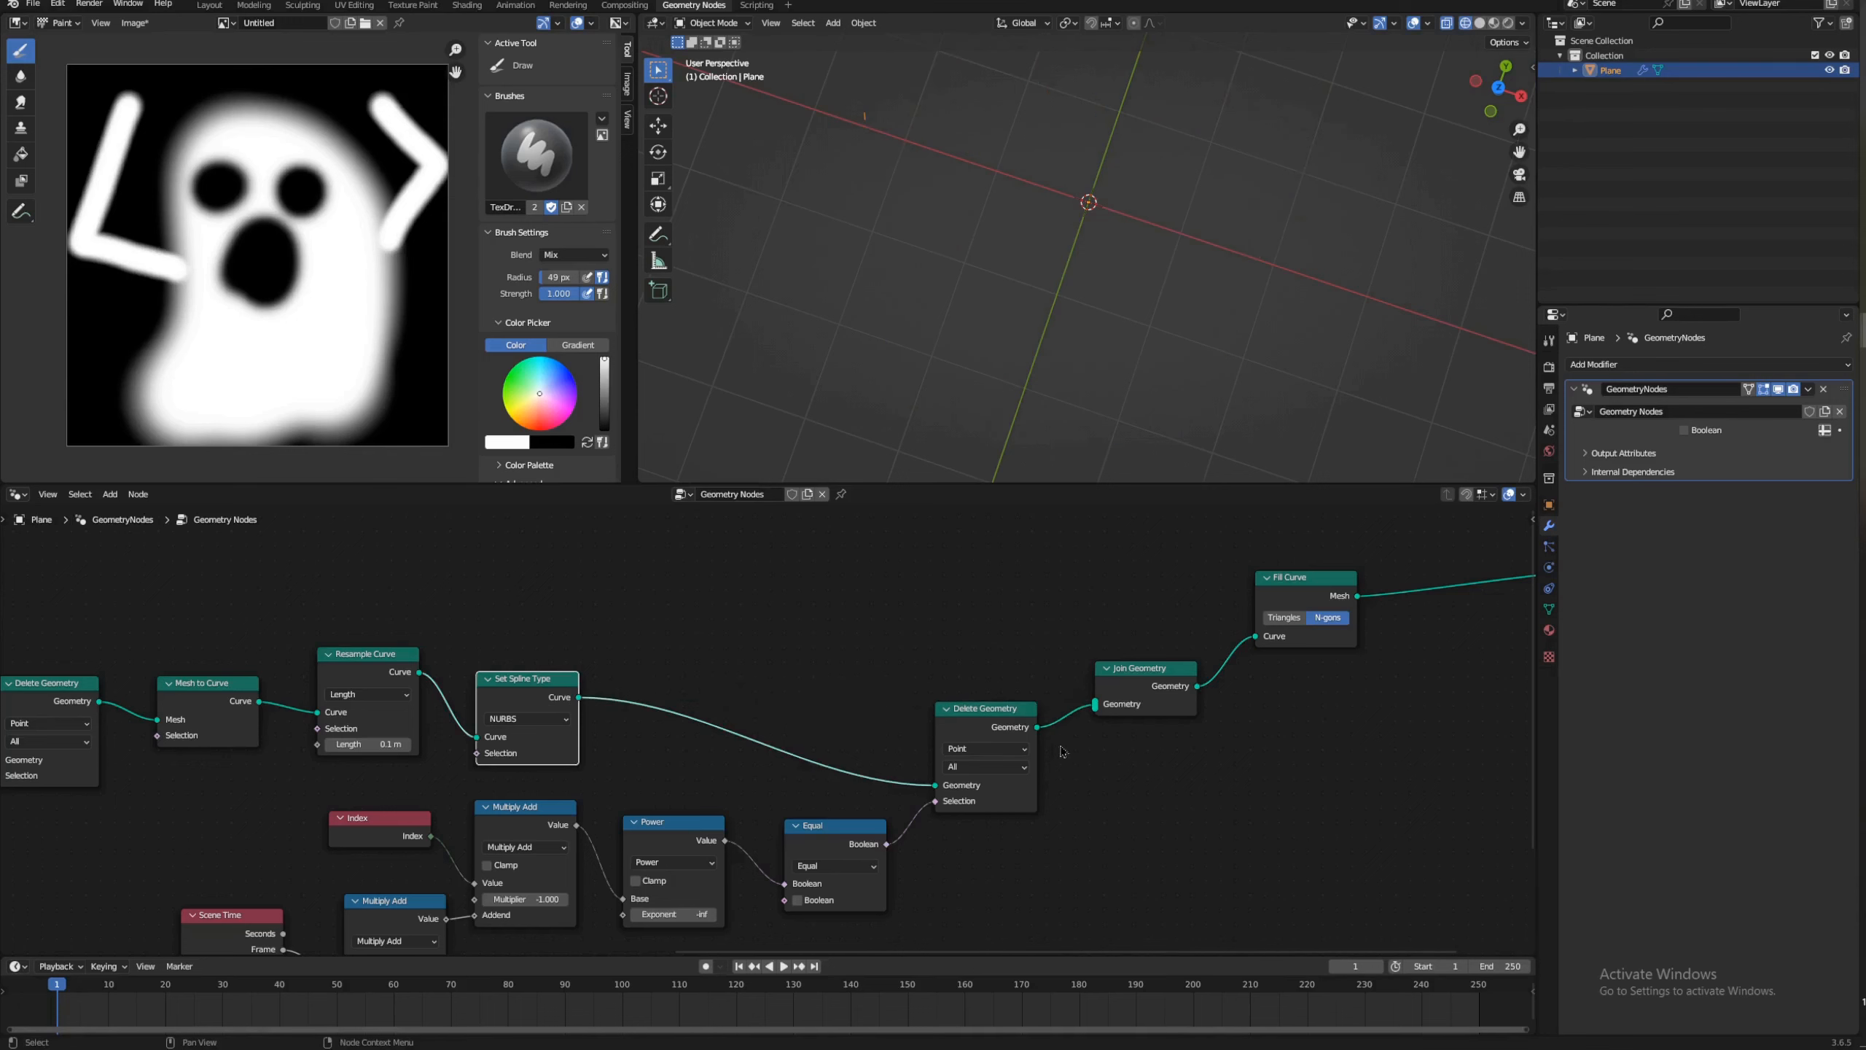
Step: Add an Instance on Points node below Join Geometry, linking Delete Geometry's output to its Points and its Instances to Join Geometry
left_click_drag(977, 708, 911, 658)
left_click_drag(1146, 668, 1163, 644)
key("shift+a")
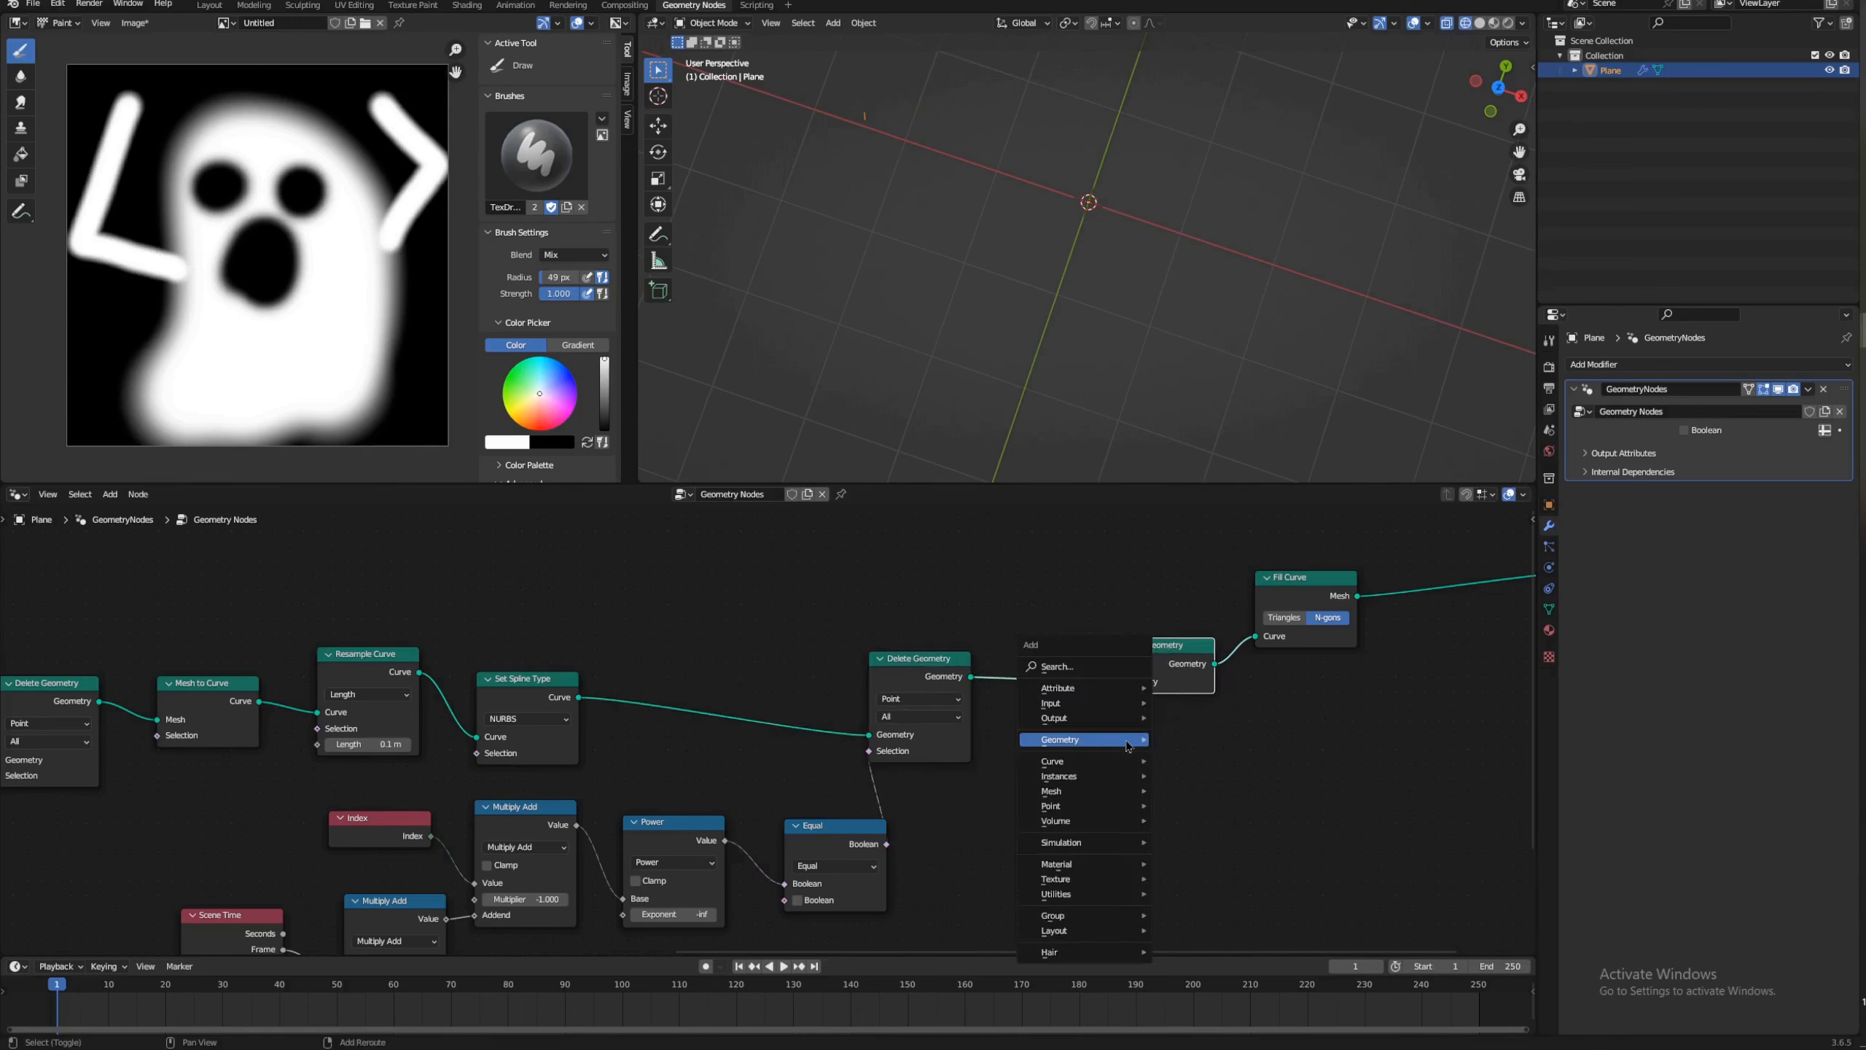
mouse_move(1065, 776)
left_click(1212, 792)
left_click(1061, 744)
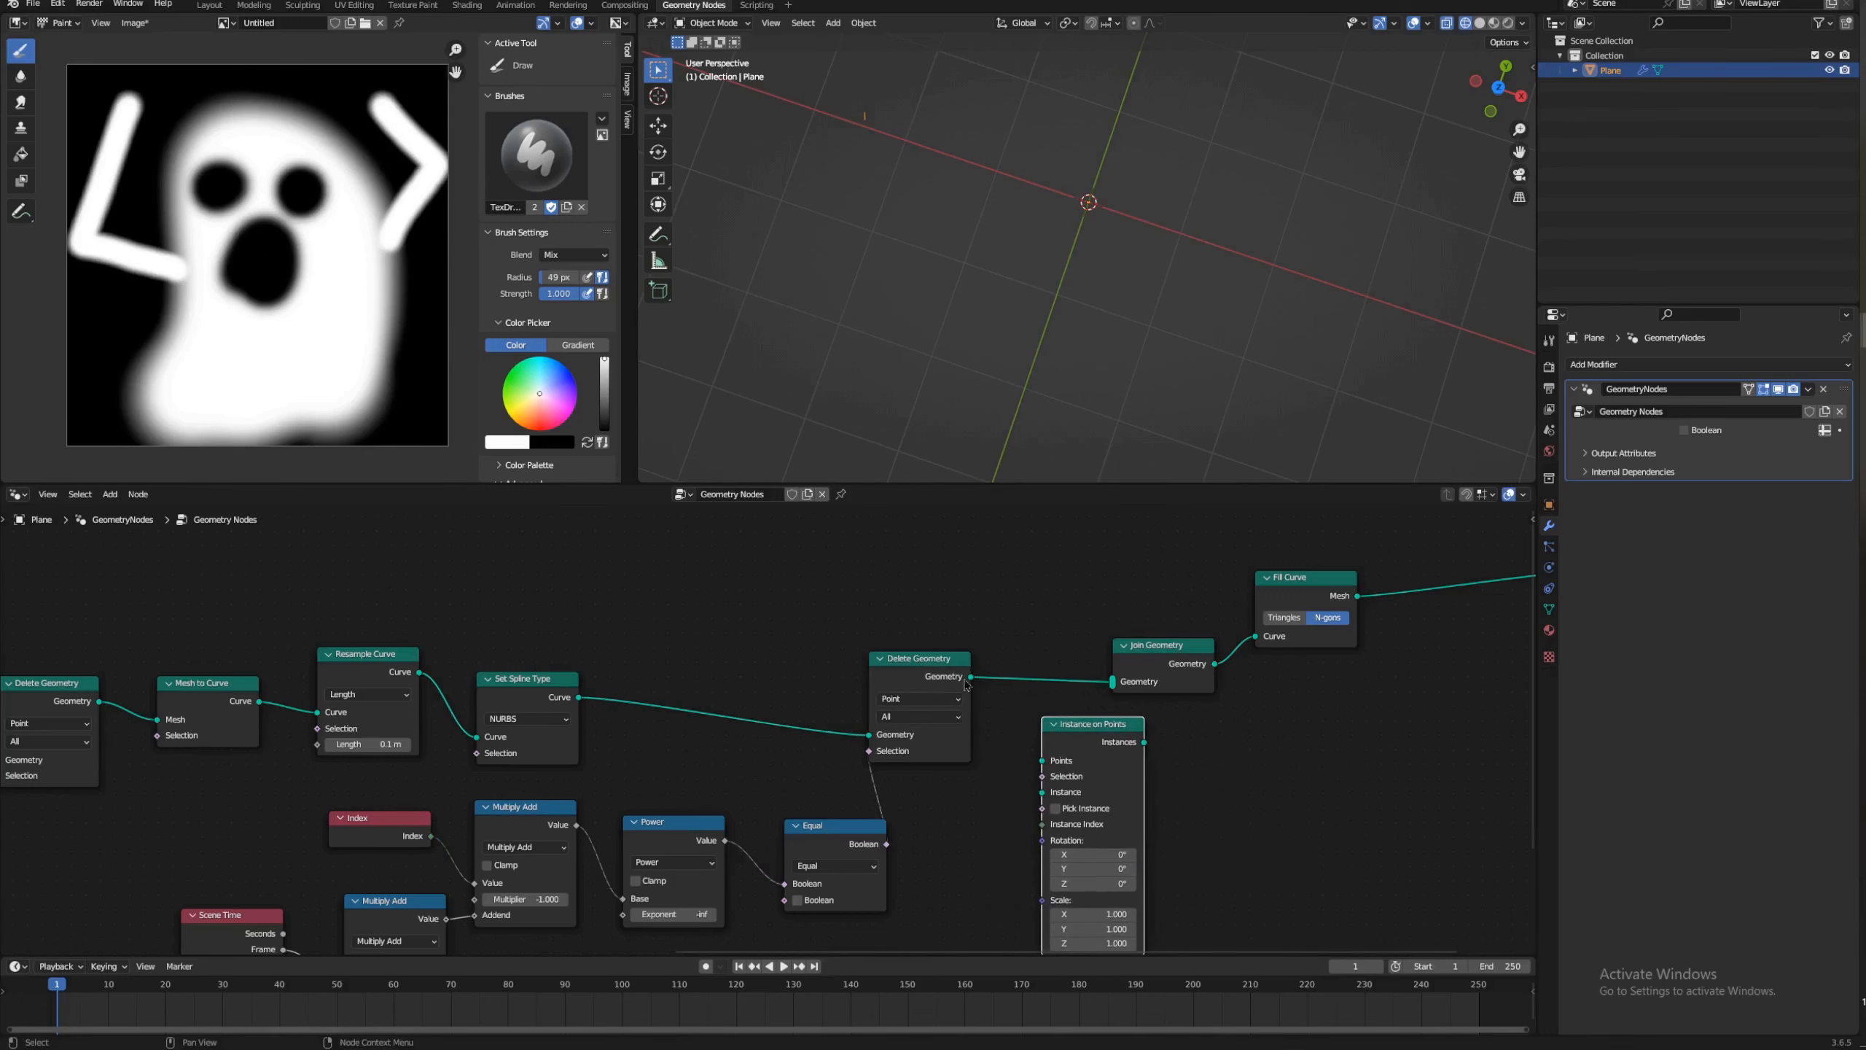
left_click_drag(970, 677, 1113, 681)
Step: Add a Cube mesh primitive node and connect its Mesh output to the Instance input of Instance on Points
middle_click_drag(1171, 762, 1222, 674)
key("shift+a")
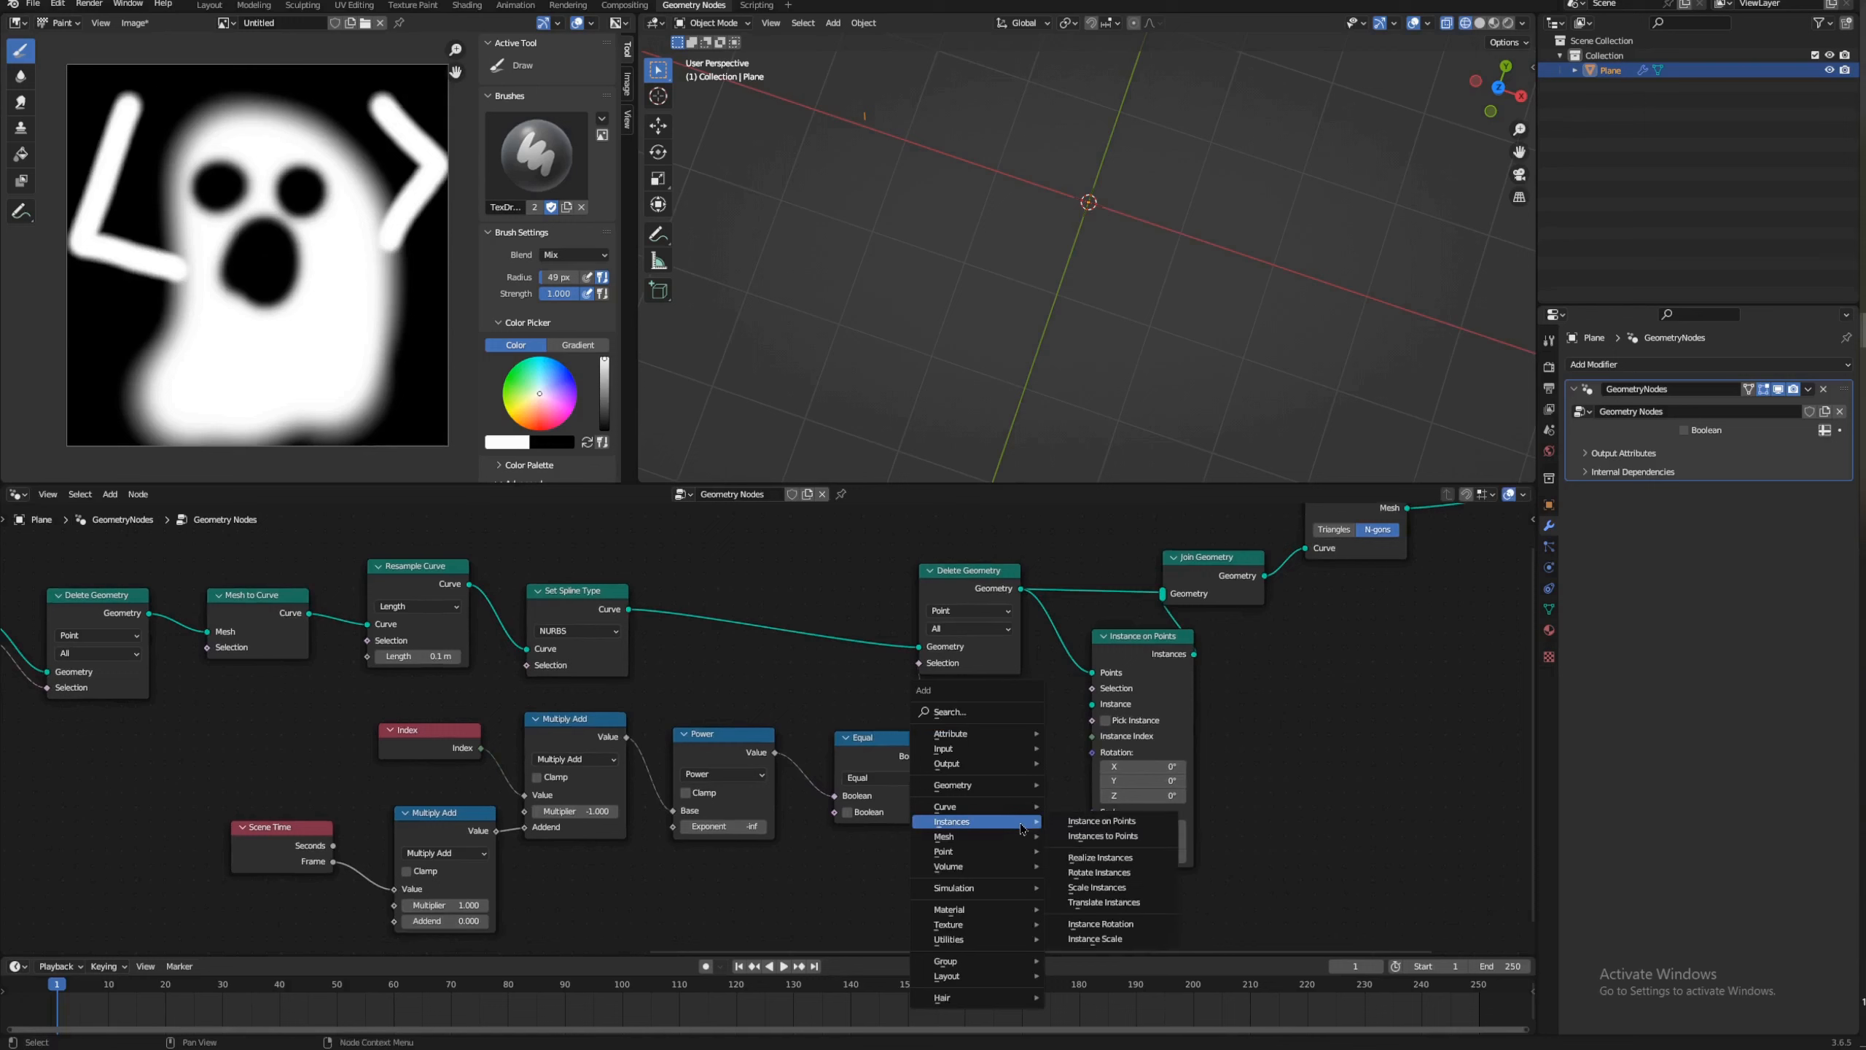
mouse_move(1007, 837)
mouse_move(1146, 902)
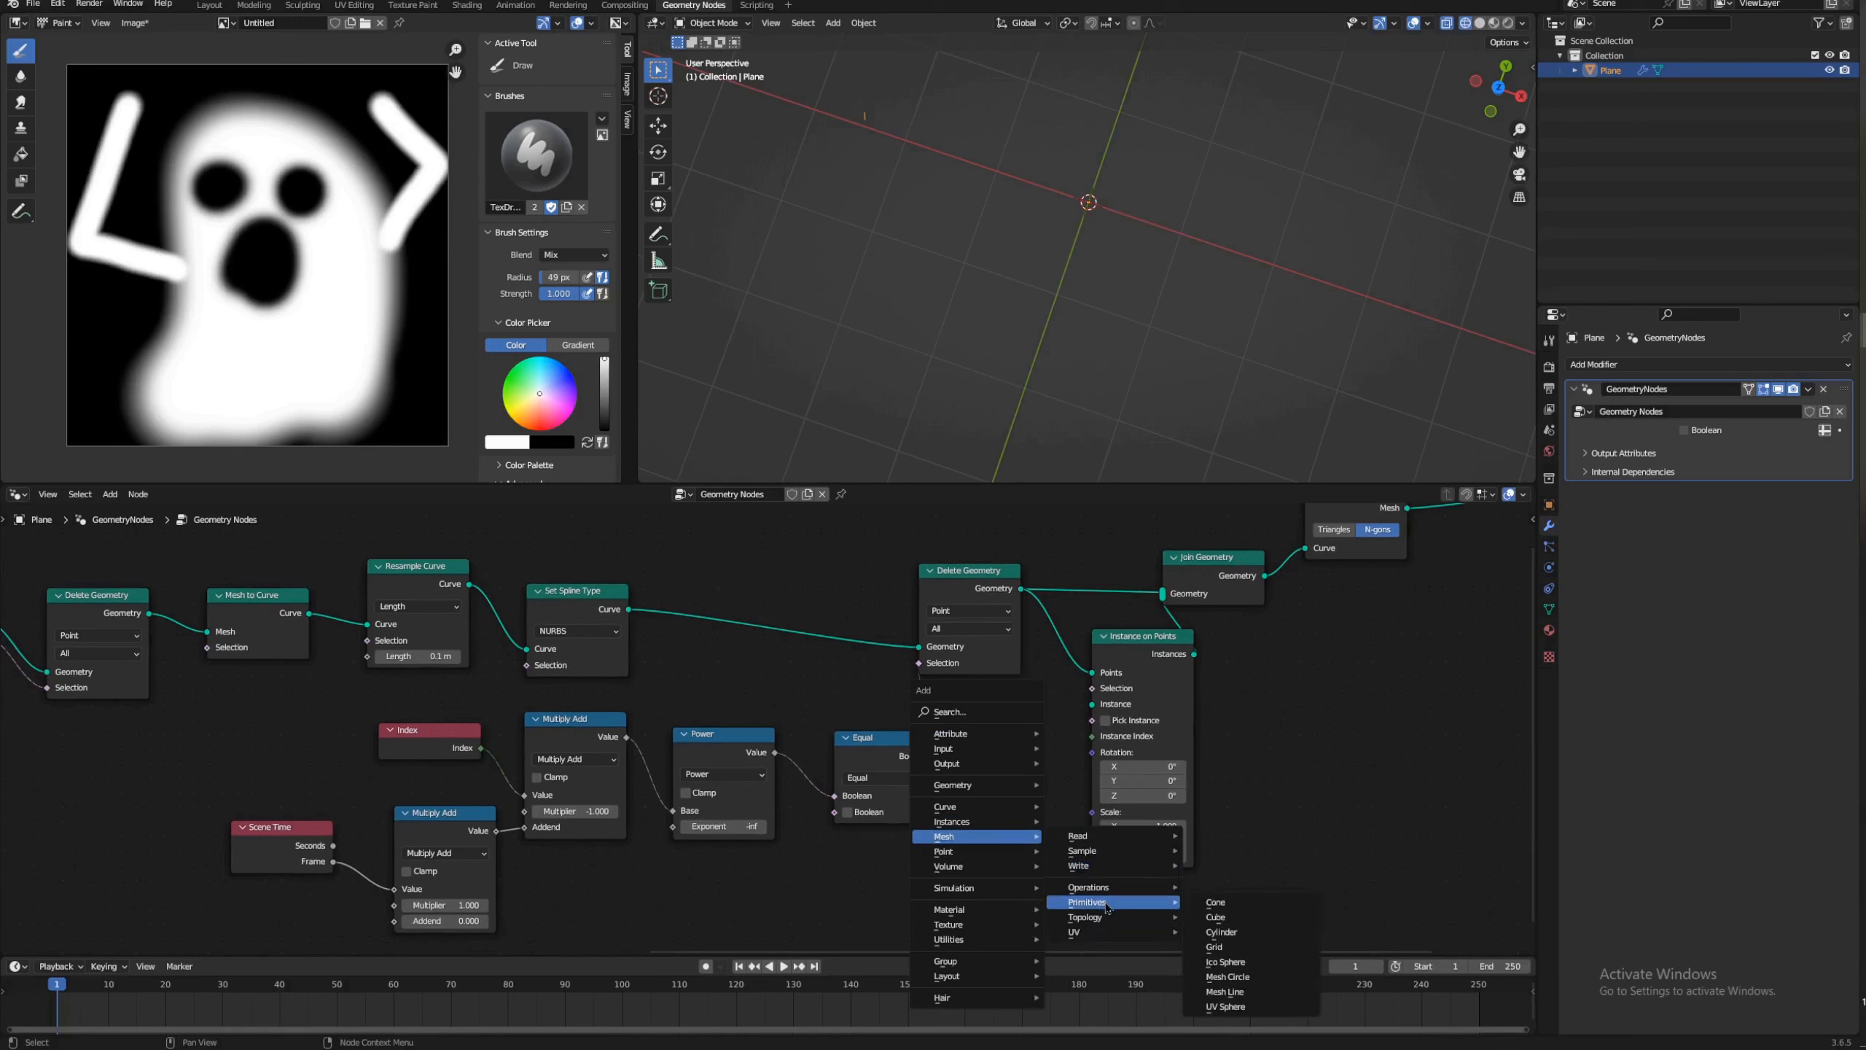
left_click(1218, 916)
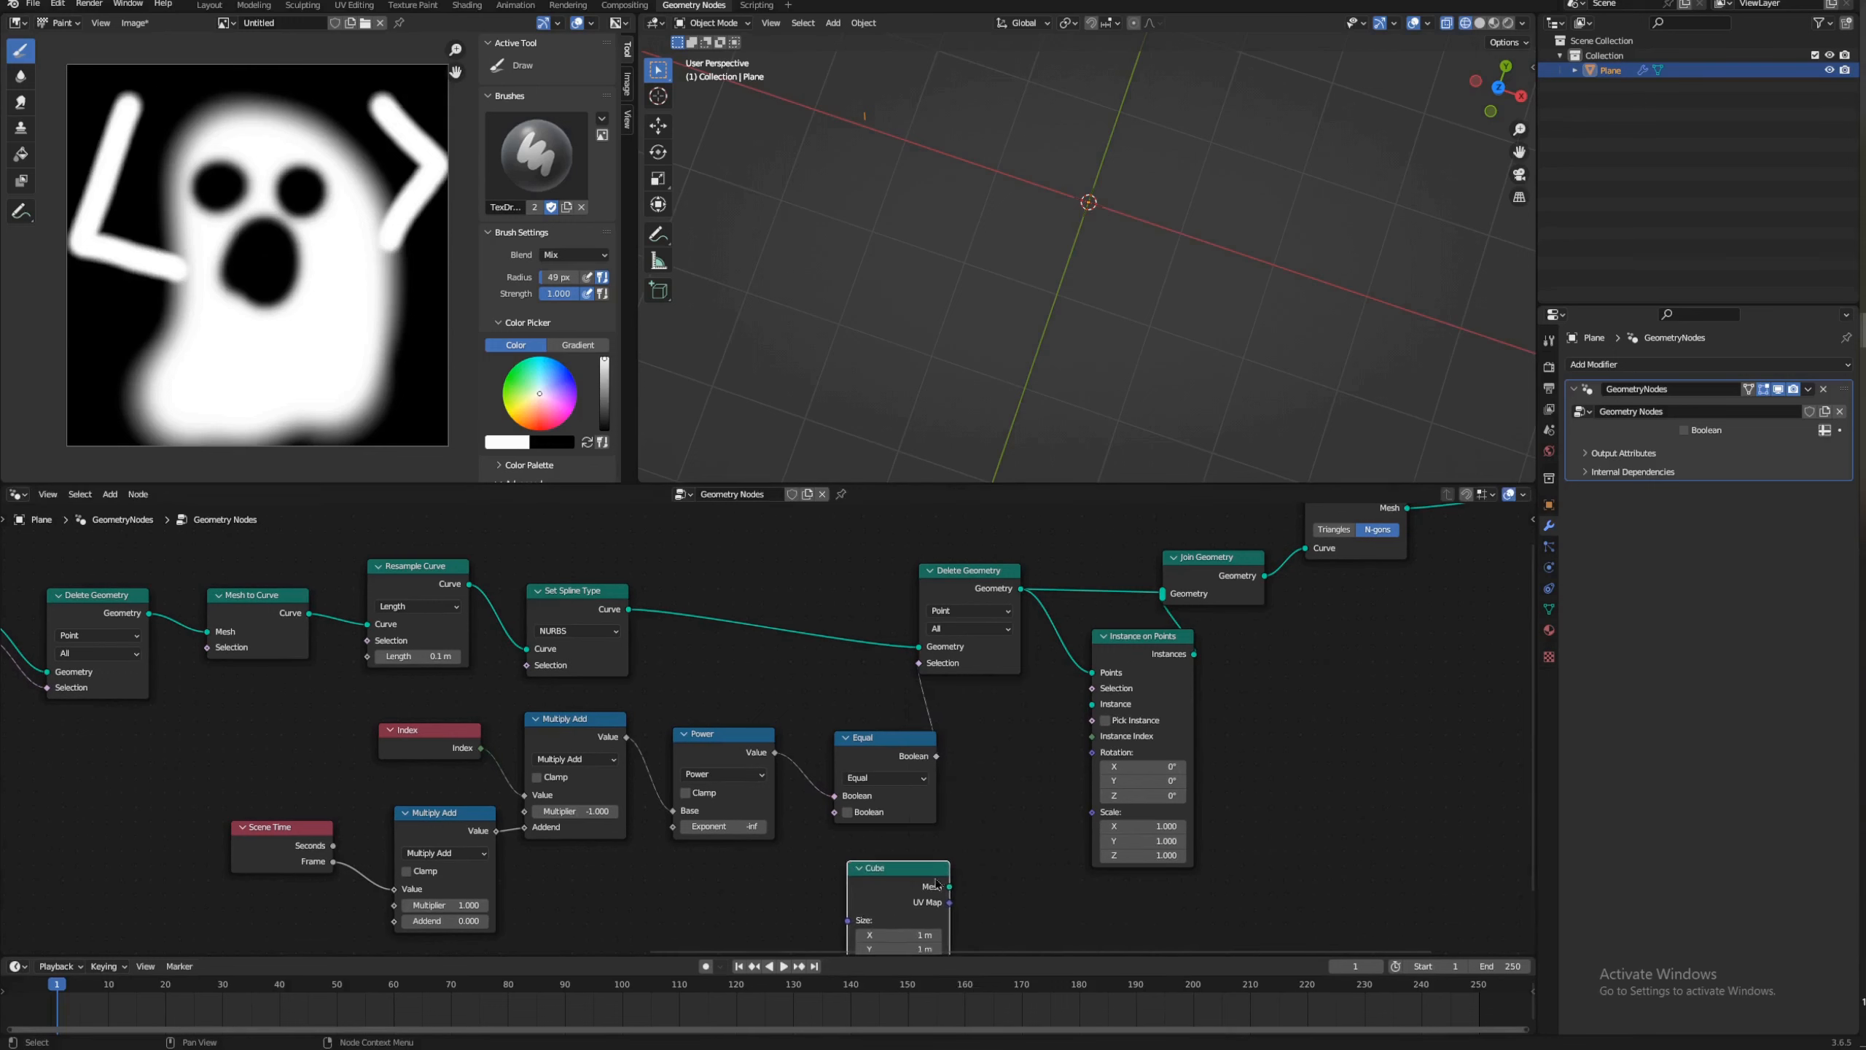
left_click_drag(950, 887, 1092, 703)
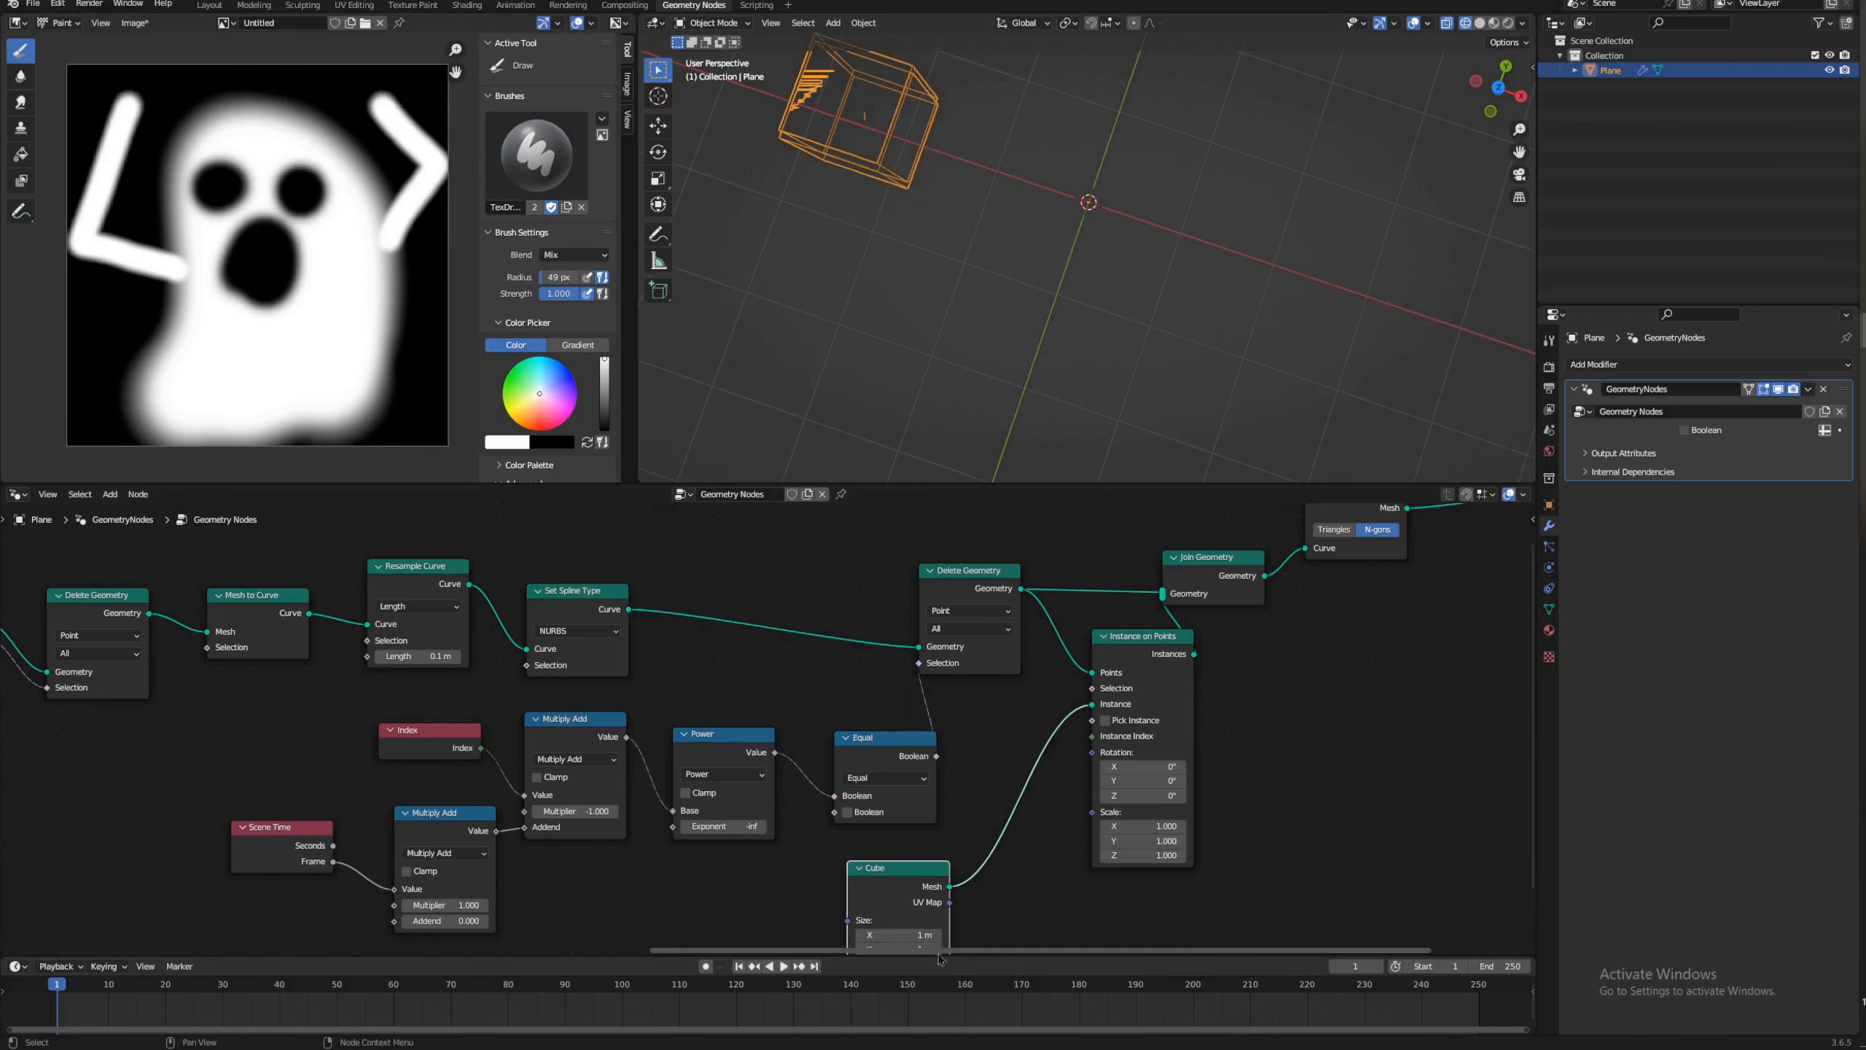
middle_click_drag(921, 934, 924, 847)
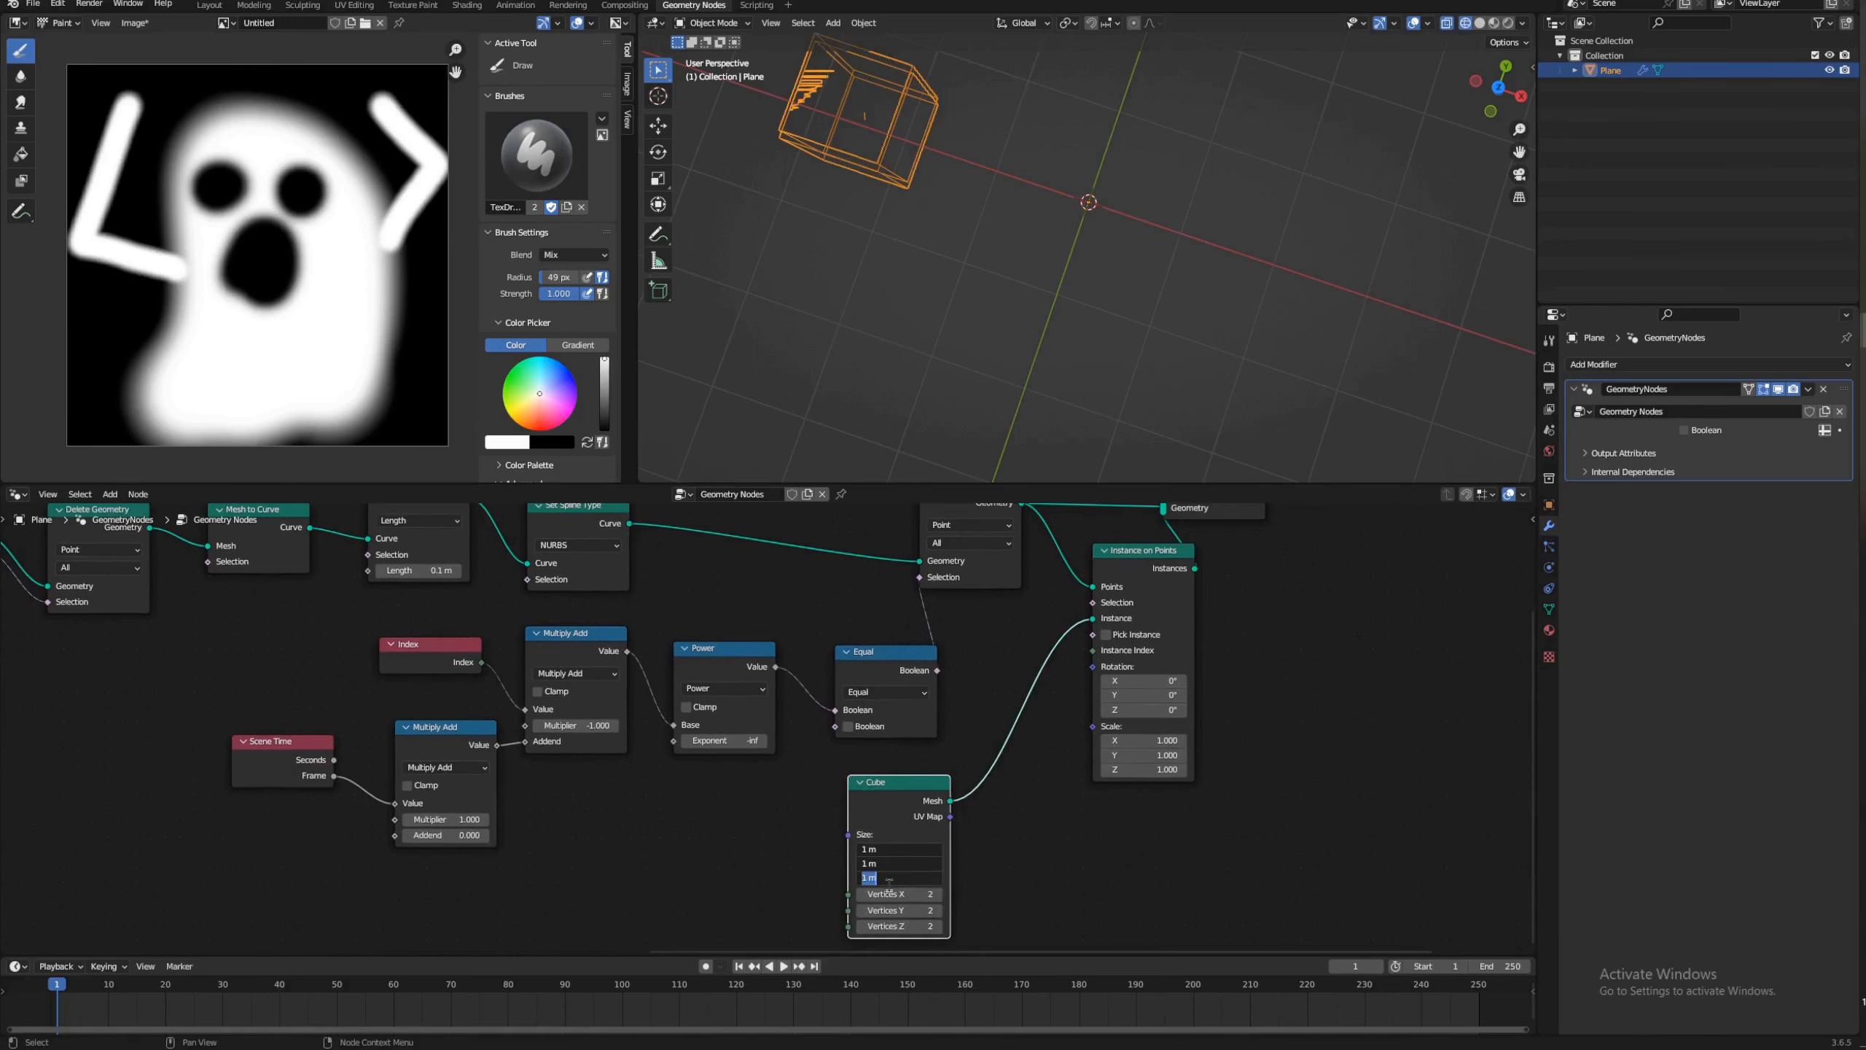
Step: Set the Cube node's size to 0.1 m on X, Y and Z
type("0.1")
key("Return")
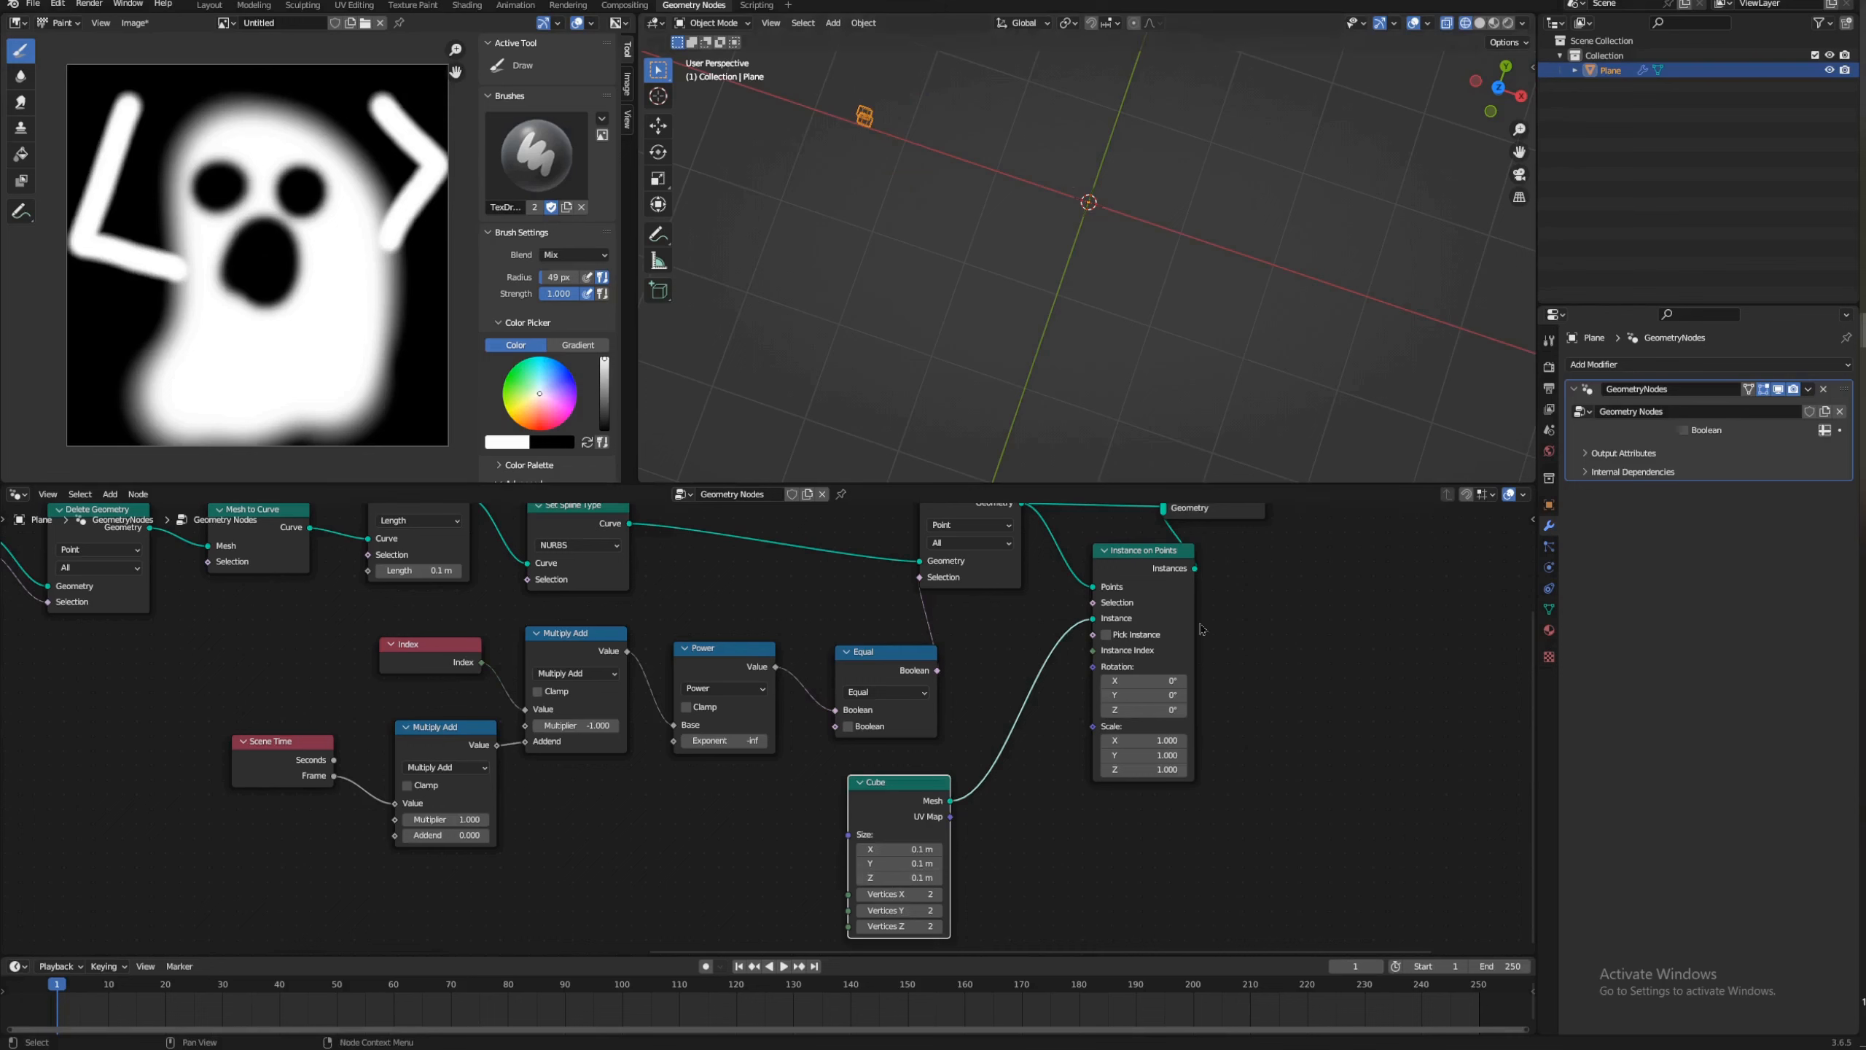
middle_click_drag(1396, 95, 906, 140)
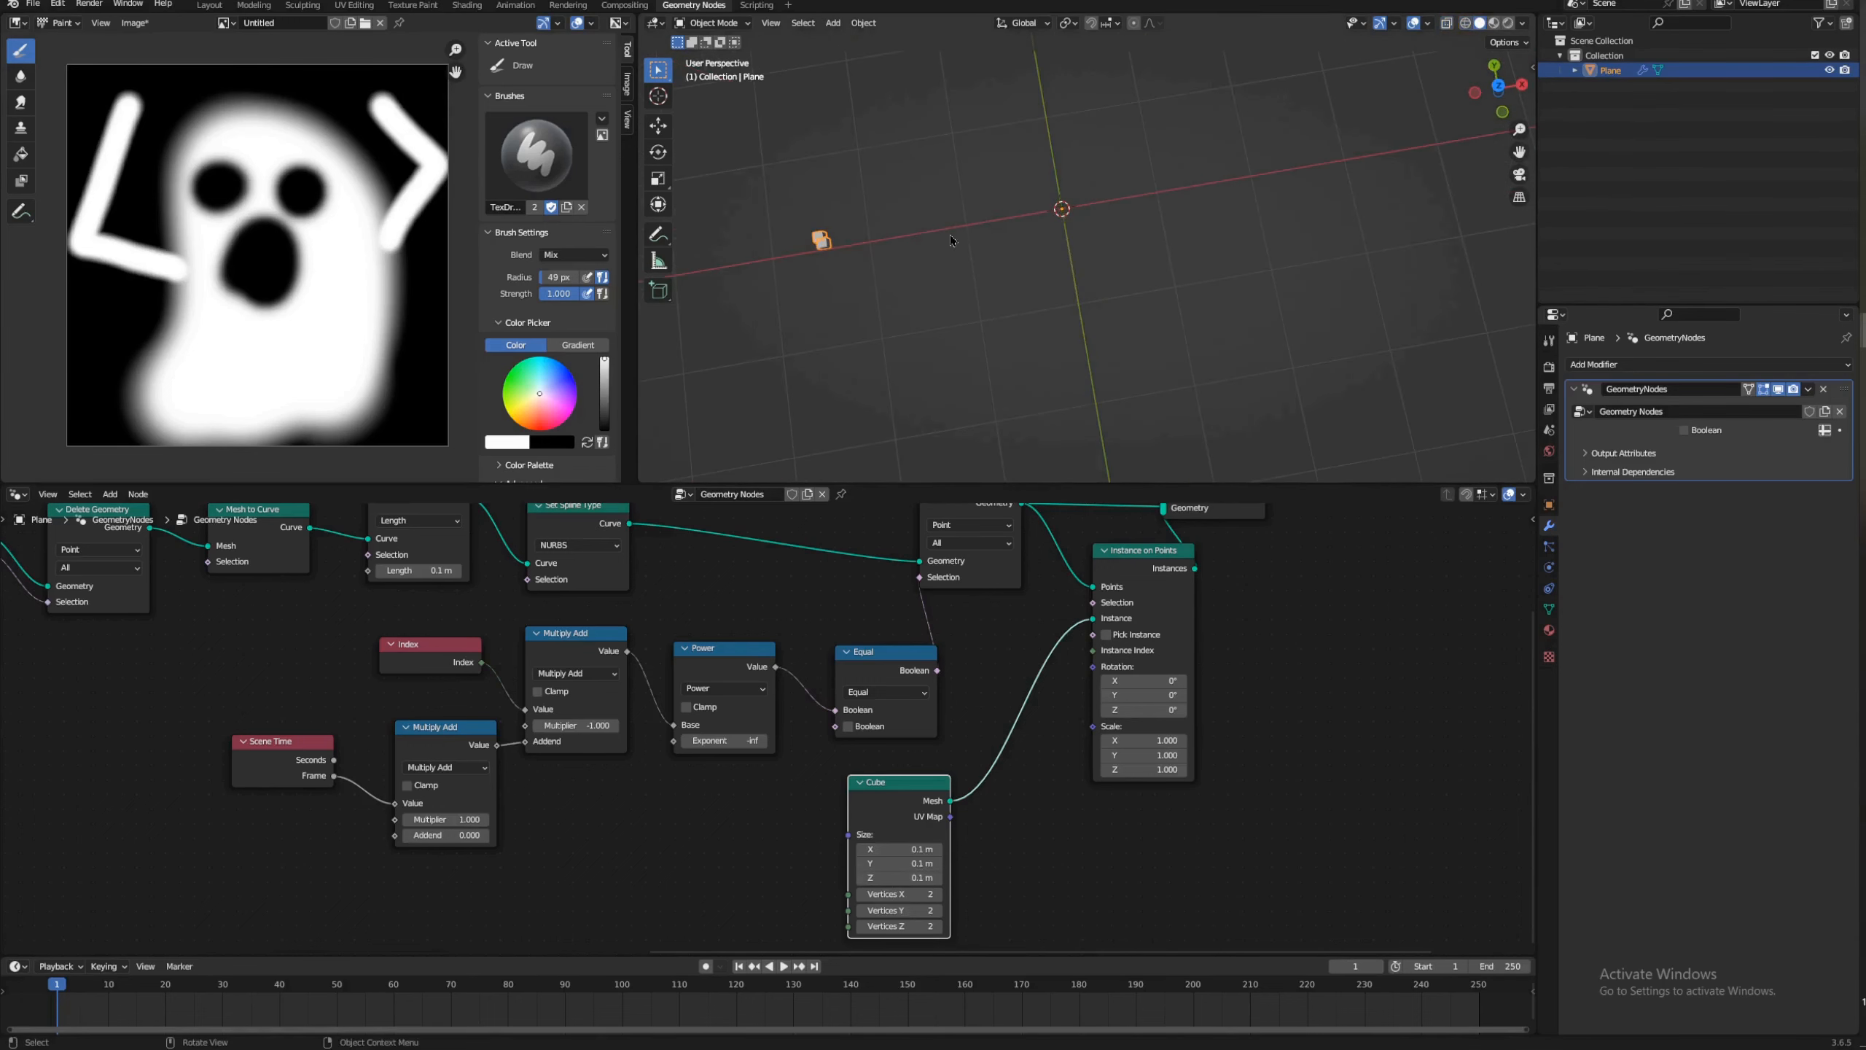
Step: Play the animation and link the Curve output of Set Spline Type directly to Join Geometry
key("space")
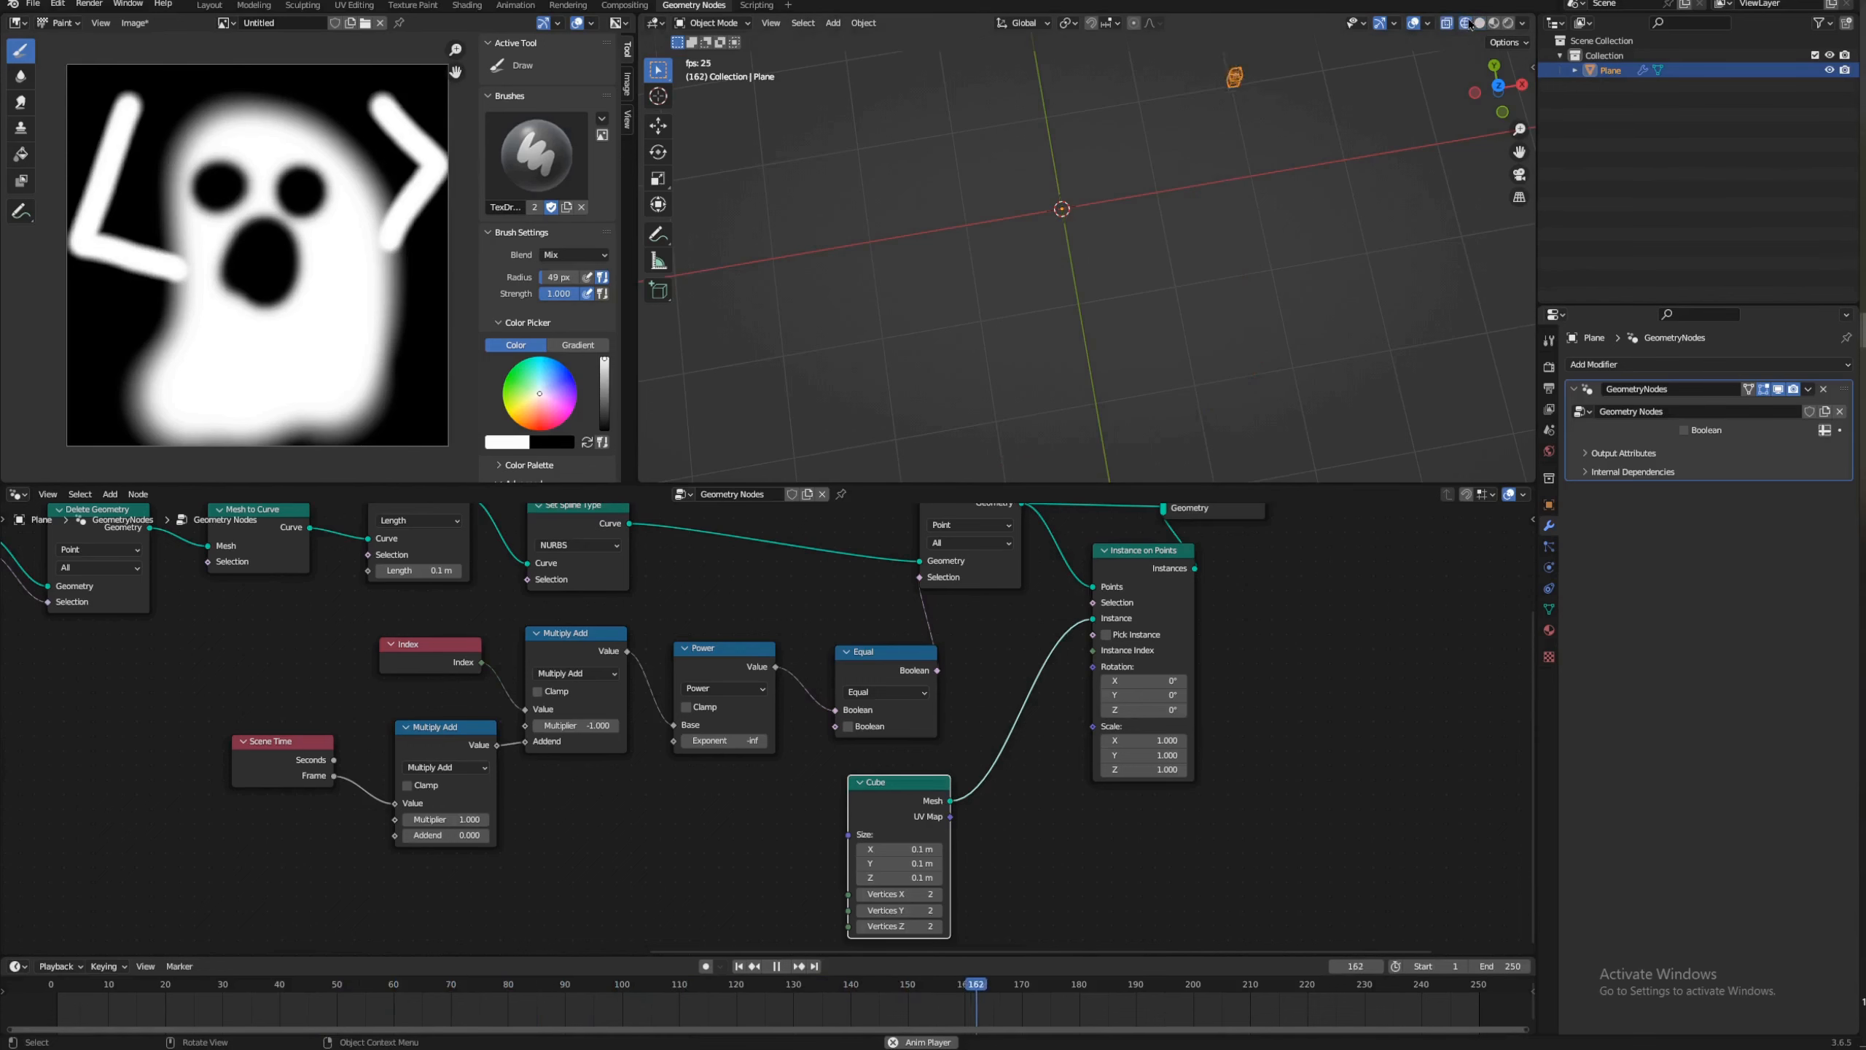
middle_click_drag(1200, 526, 1110, 704)
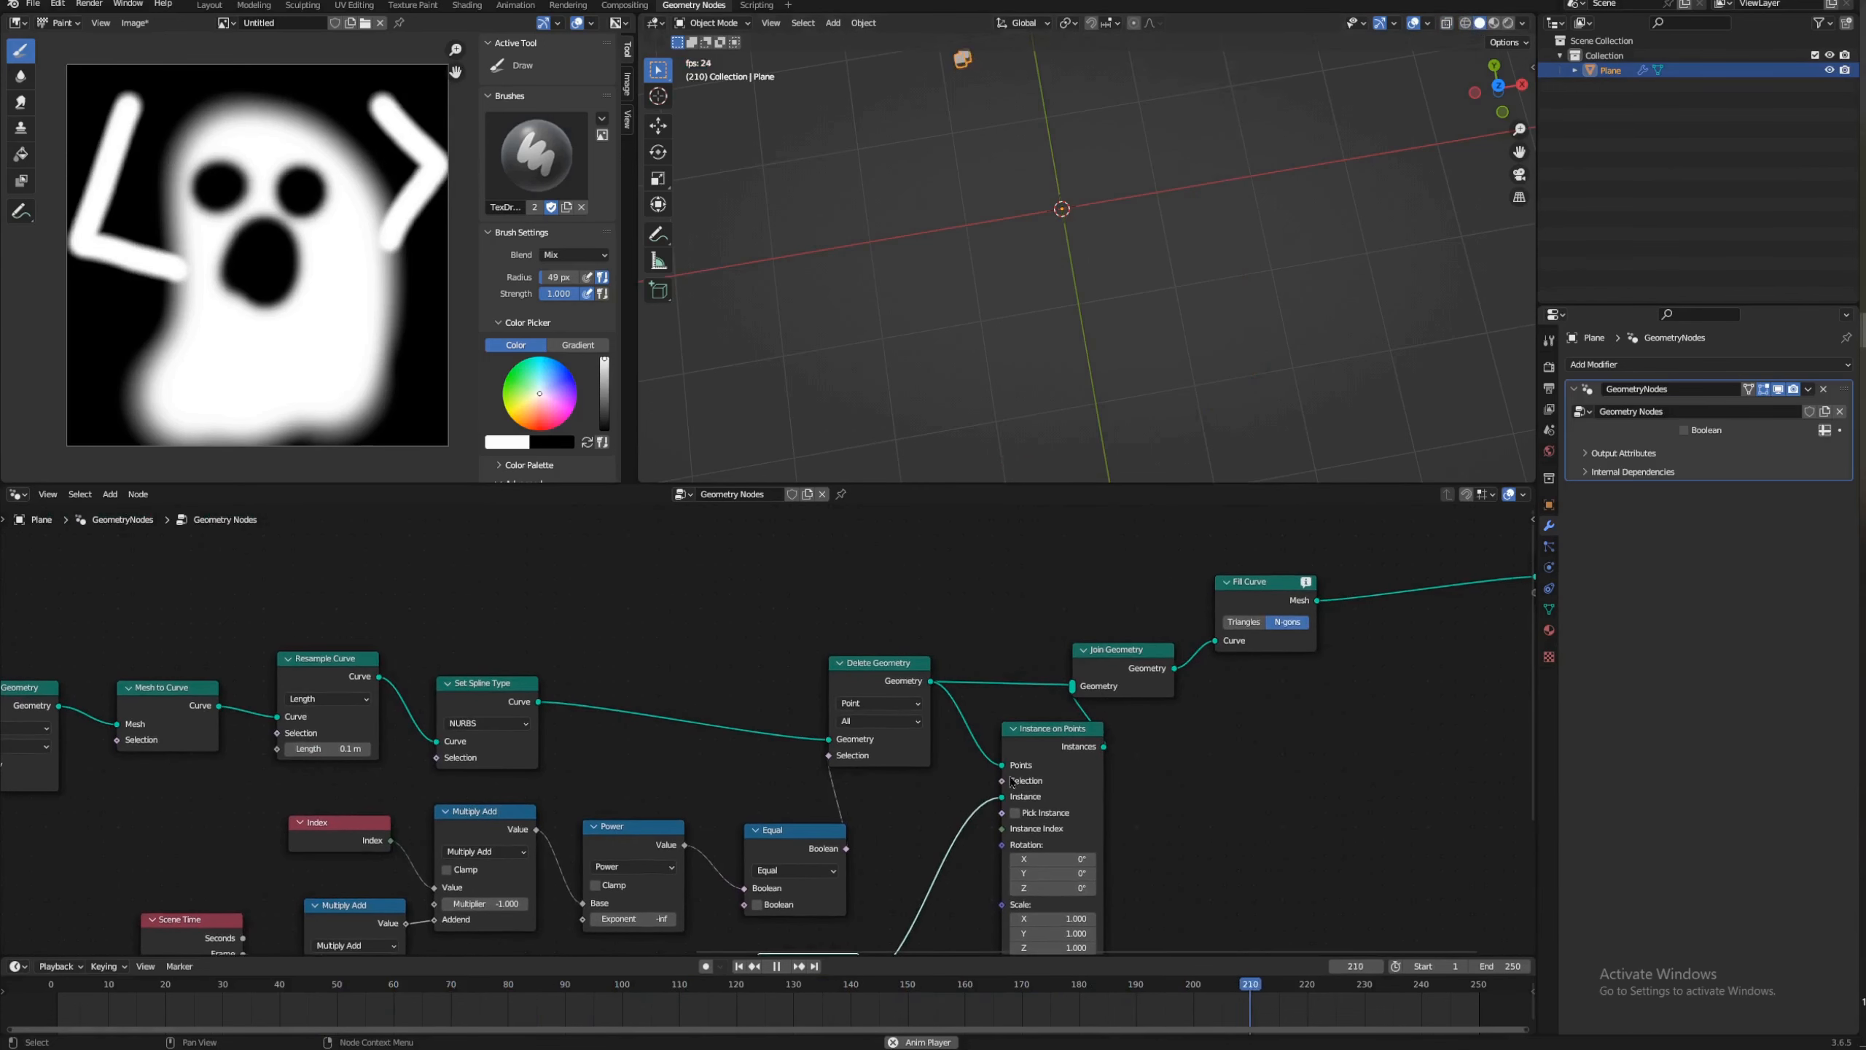
mouse_move(538, 702)
left_mouse_down()
mouse_move(999, 657)
mouse_move(544, 707)
left_mouse_up()
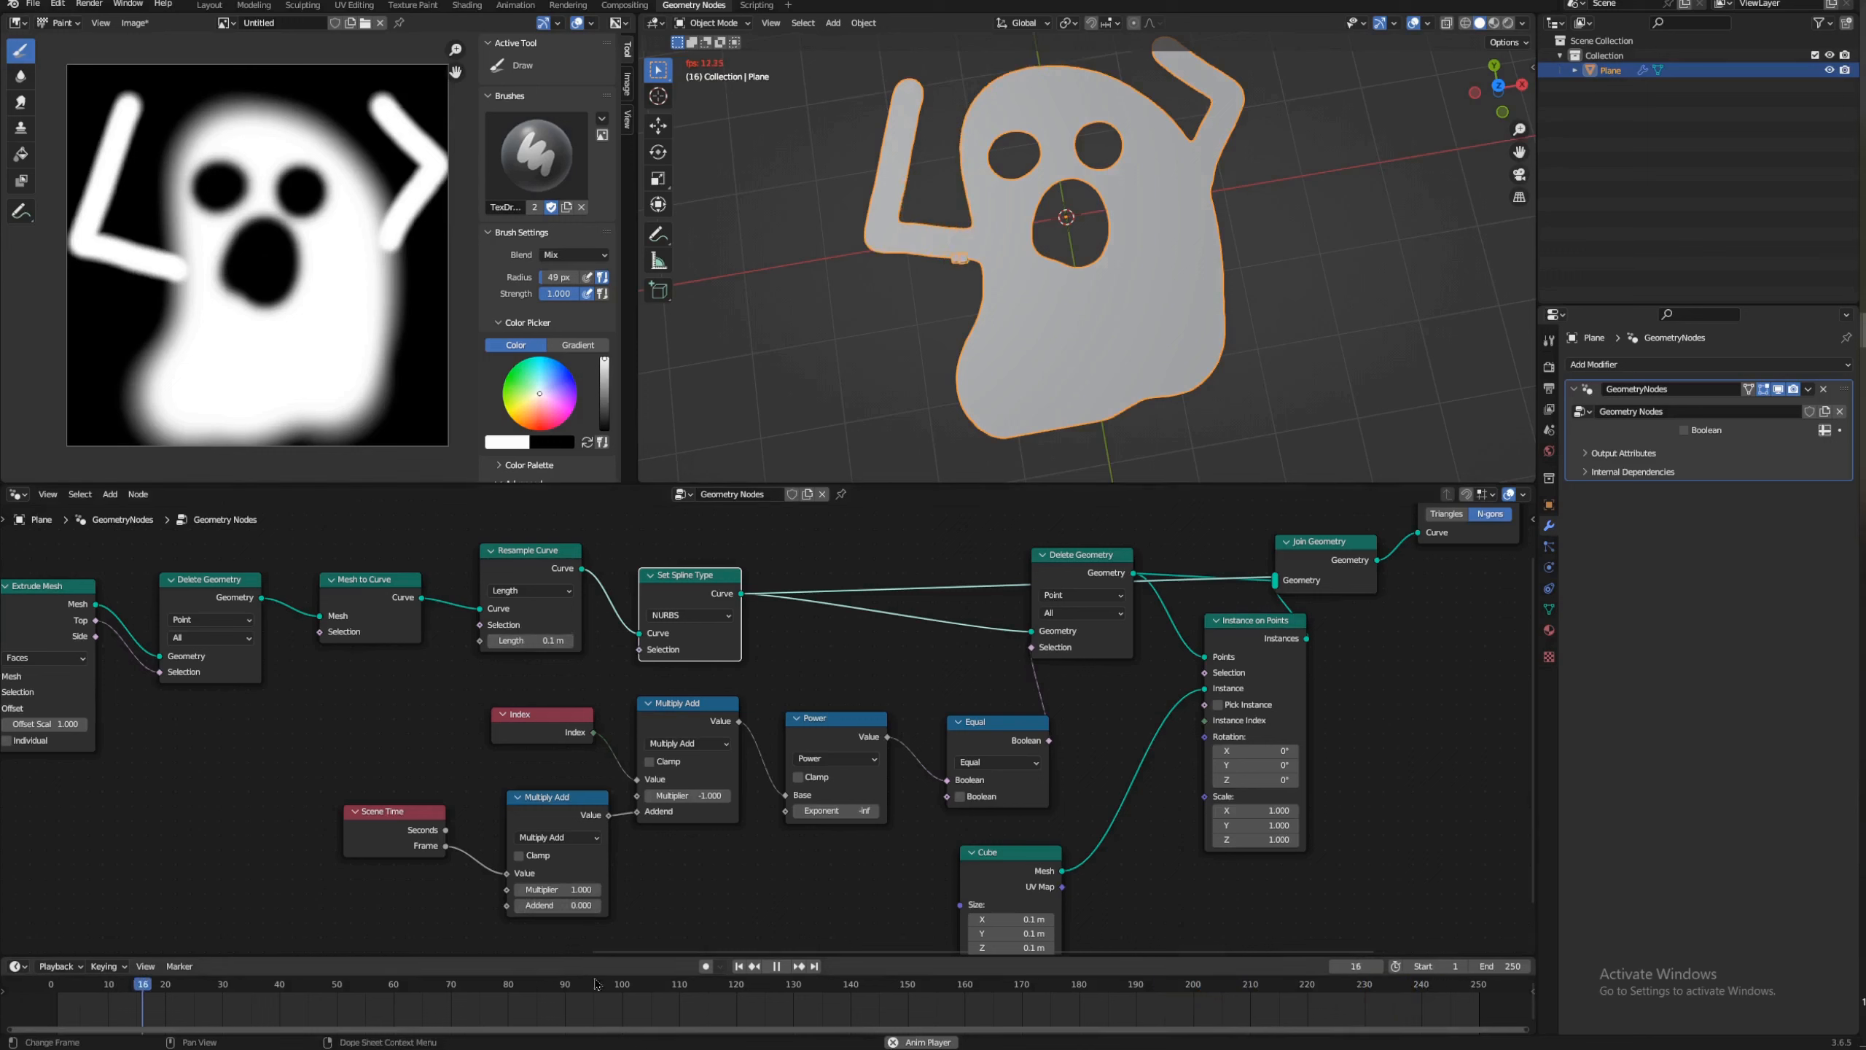
Step: Switch the 3D viewport to top view, enlarge it over the node editor and stop the playback
left_click(1503, 87)
scroll(1072, 364, "up", 3)
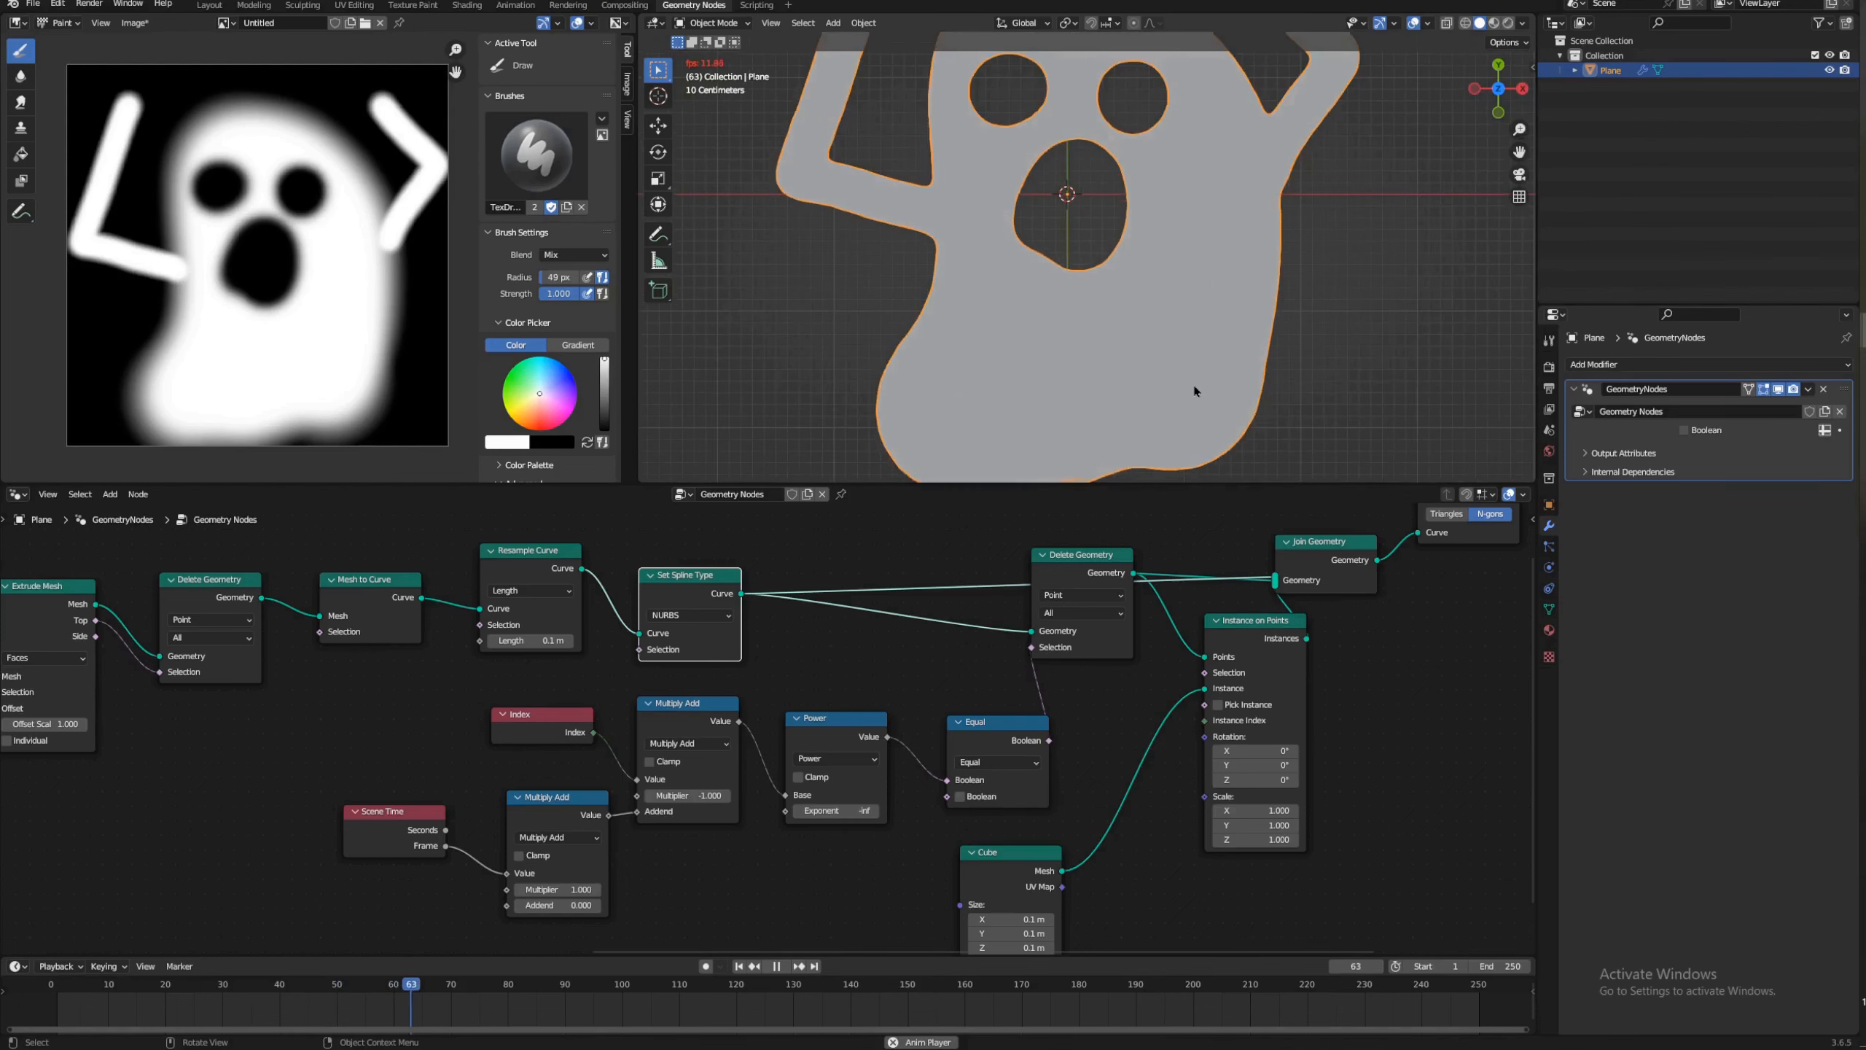
left_click_drag(1202, 487, 1274, 594)
key("space")
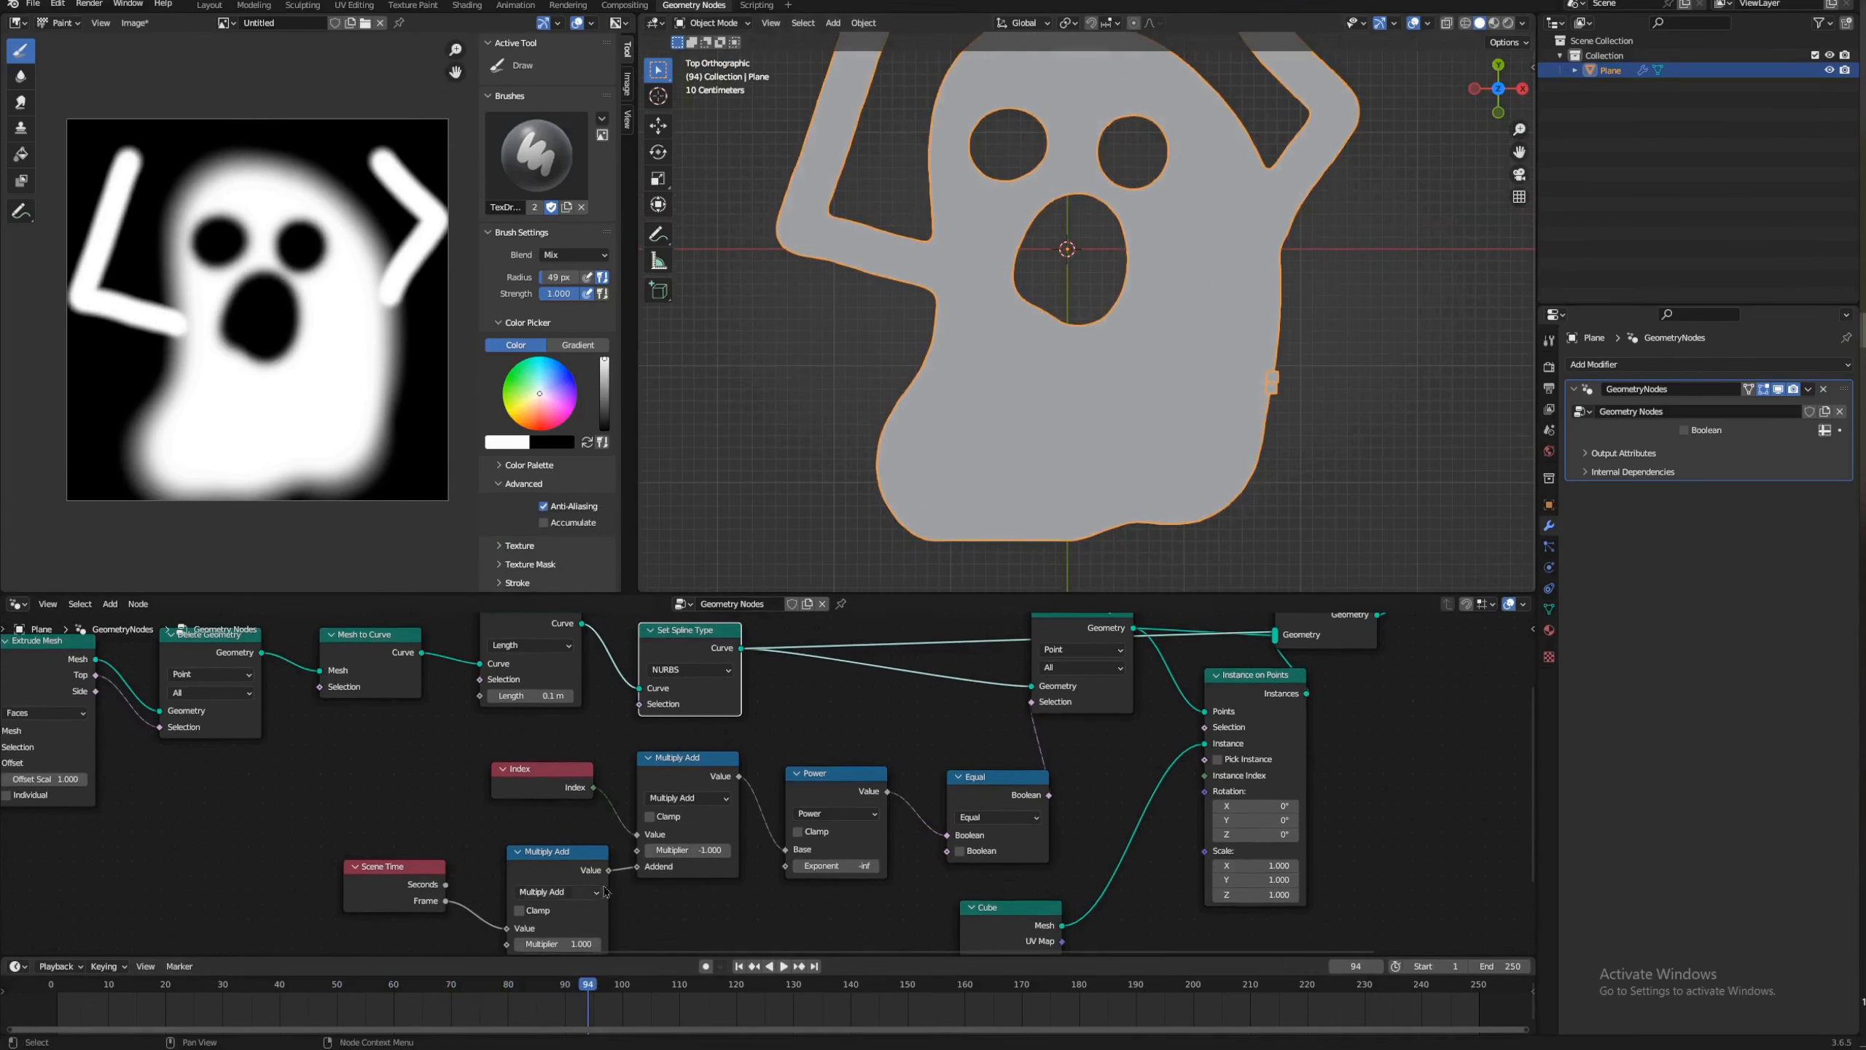
Step: Try a Multiplier of 0.9 on the Multiply Add node fed by Scene Time and reset it to 1
middle_click_drag(604, 891, 716, 776)
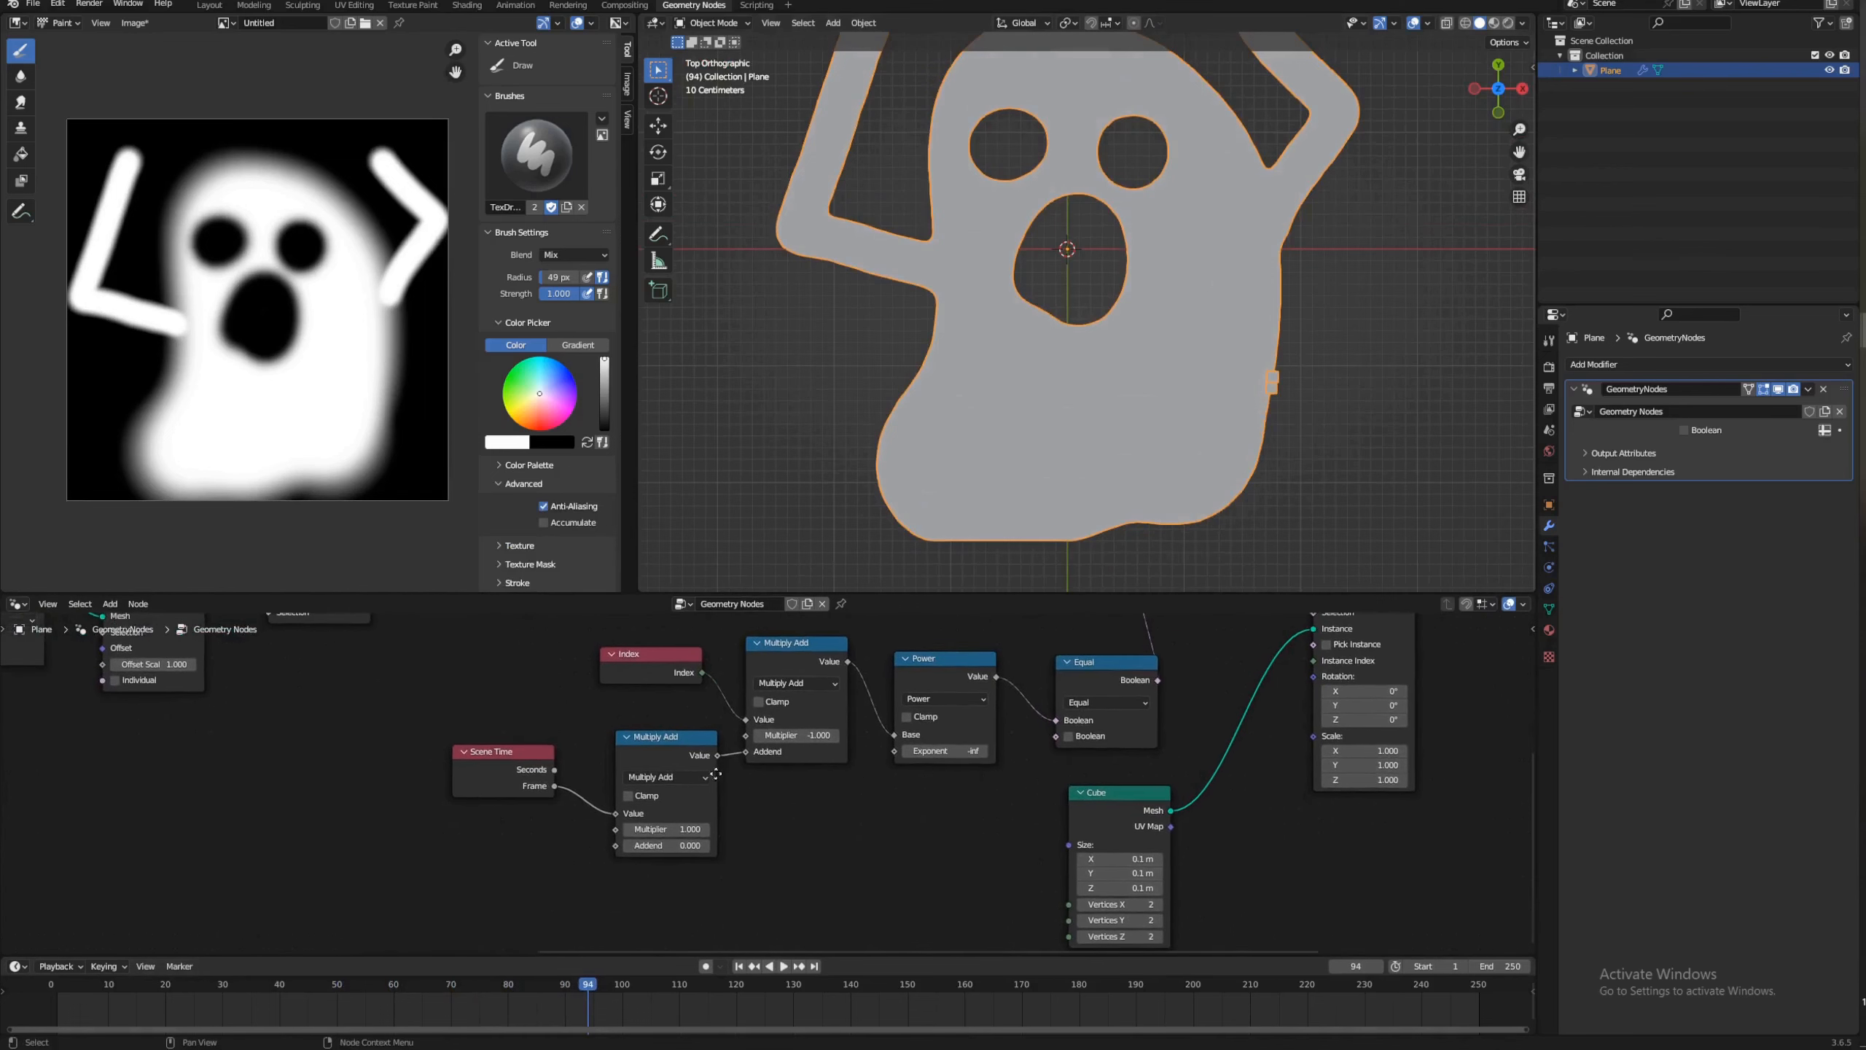
left_click(682, 829)
key("Return")
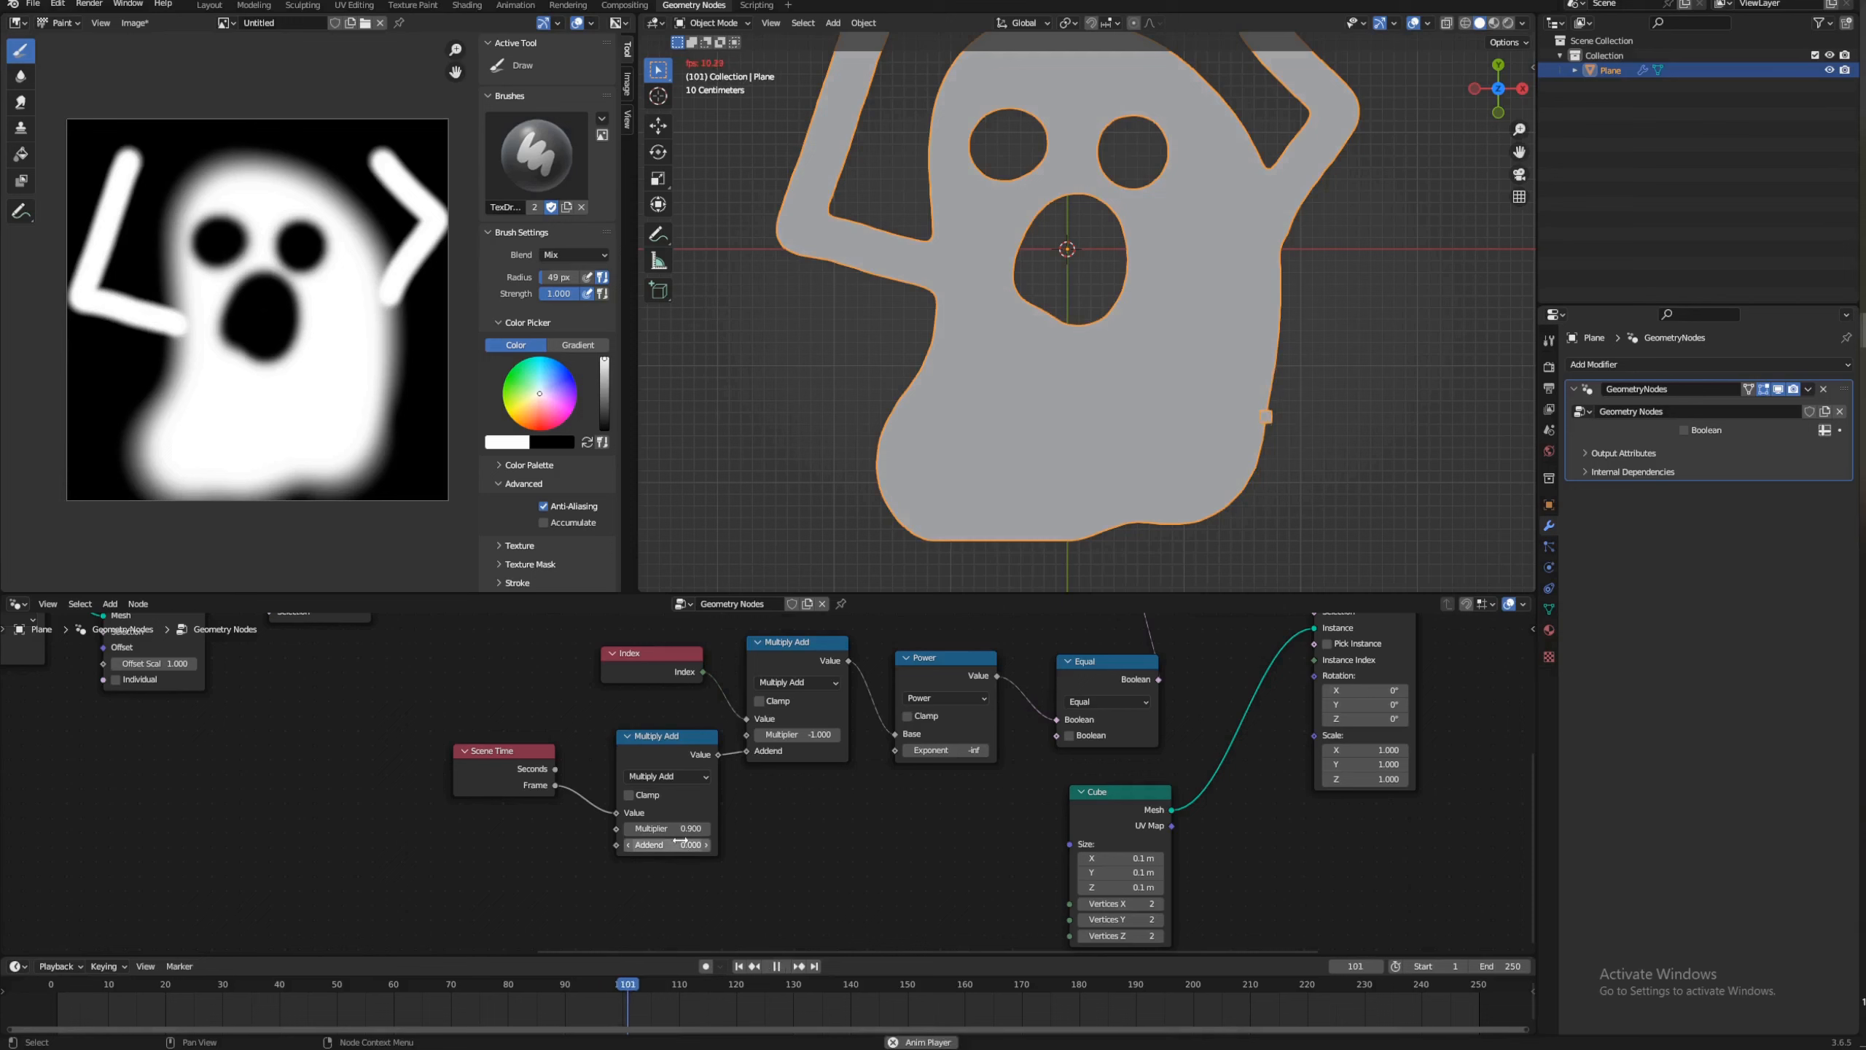
left_click(668, 829)
type("1")
key("Return")
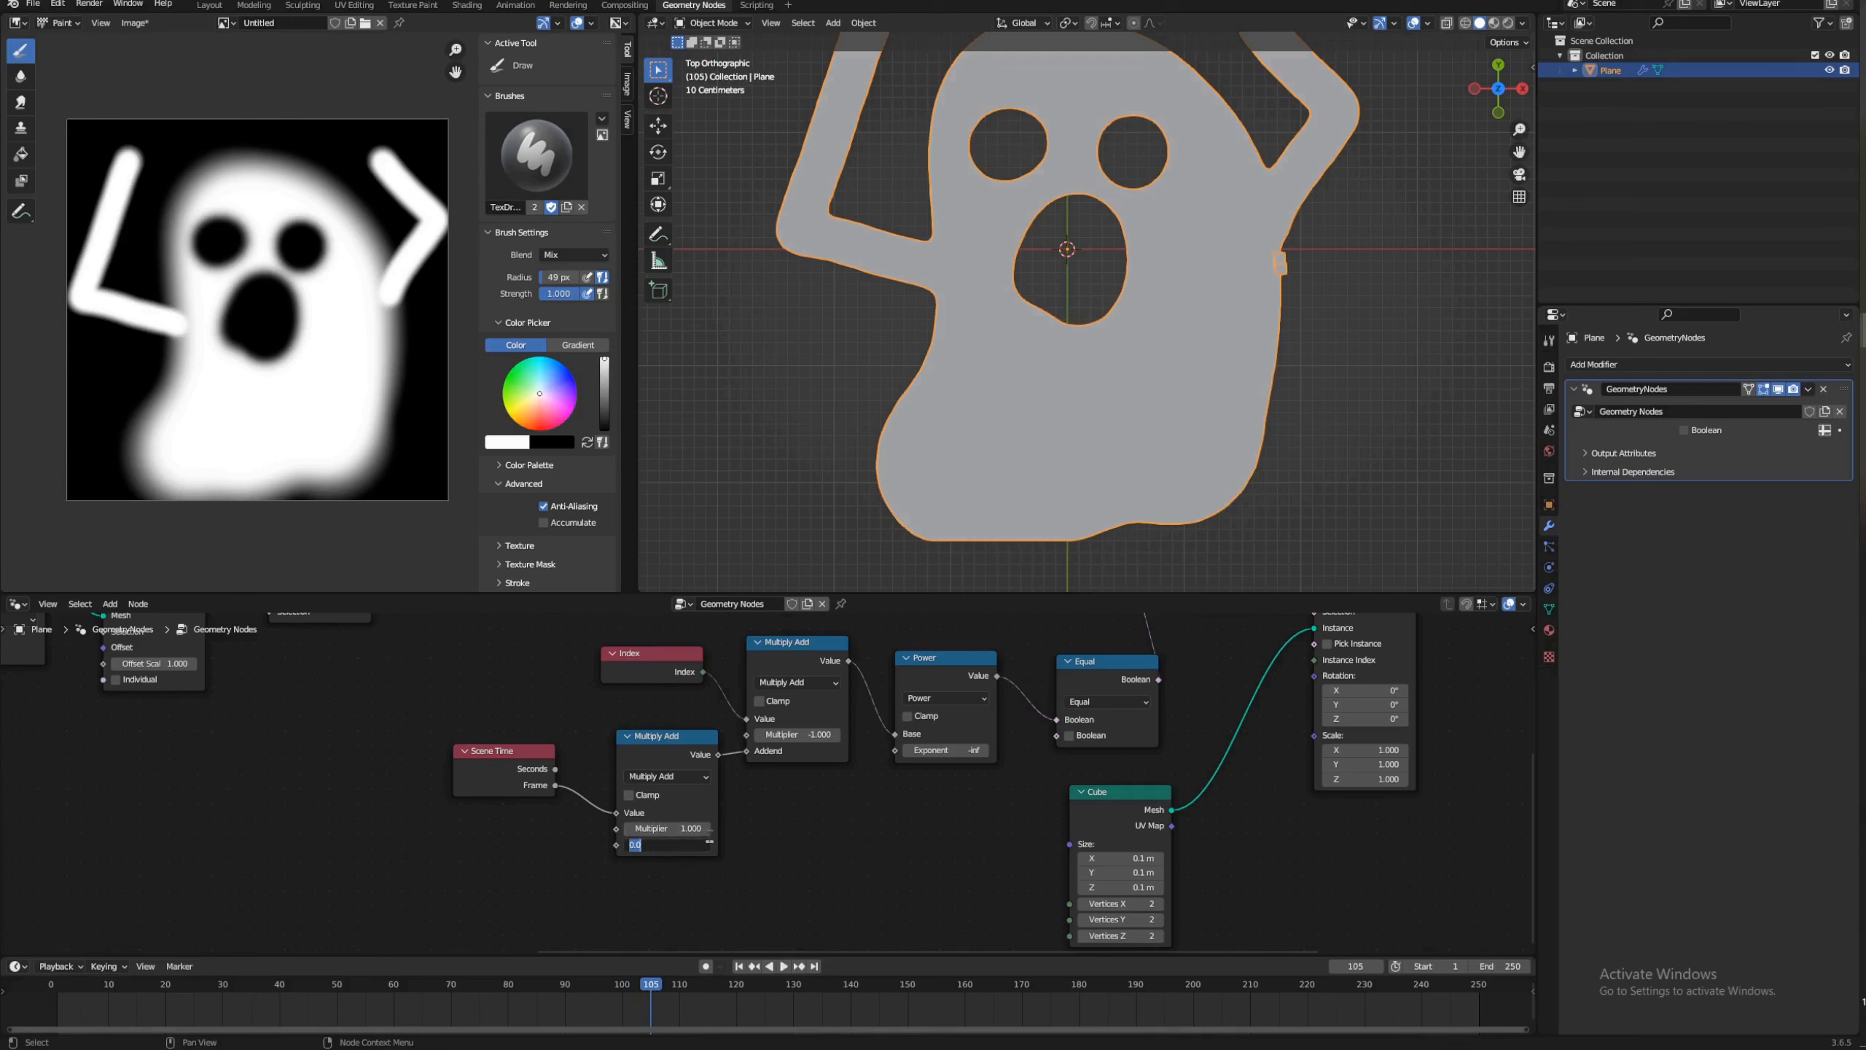
Step: Set the Addend of the Multiply Add node fed by Scene Time to 0.1 and play the animation
type(".1")
key("Return")
key("space")
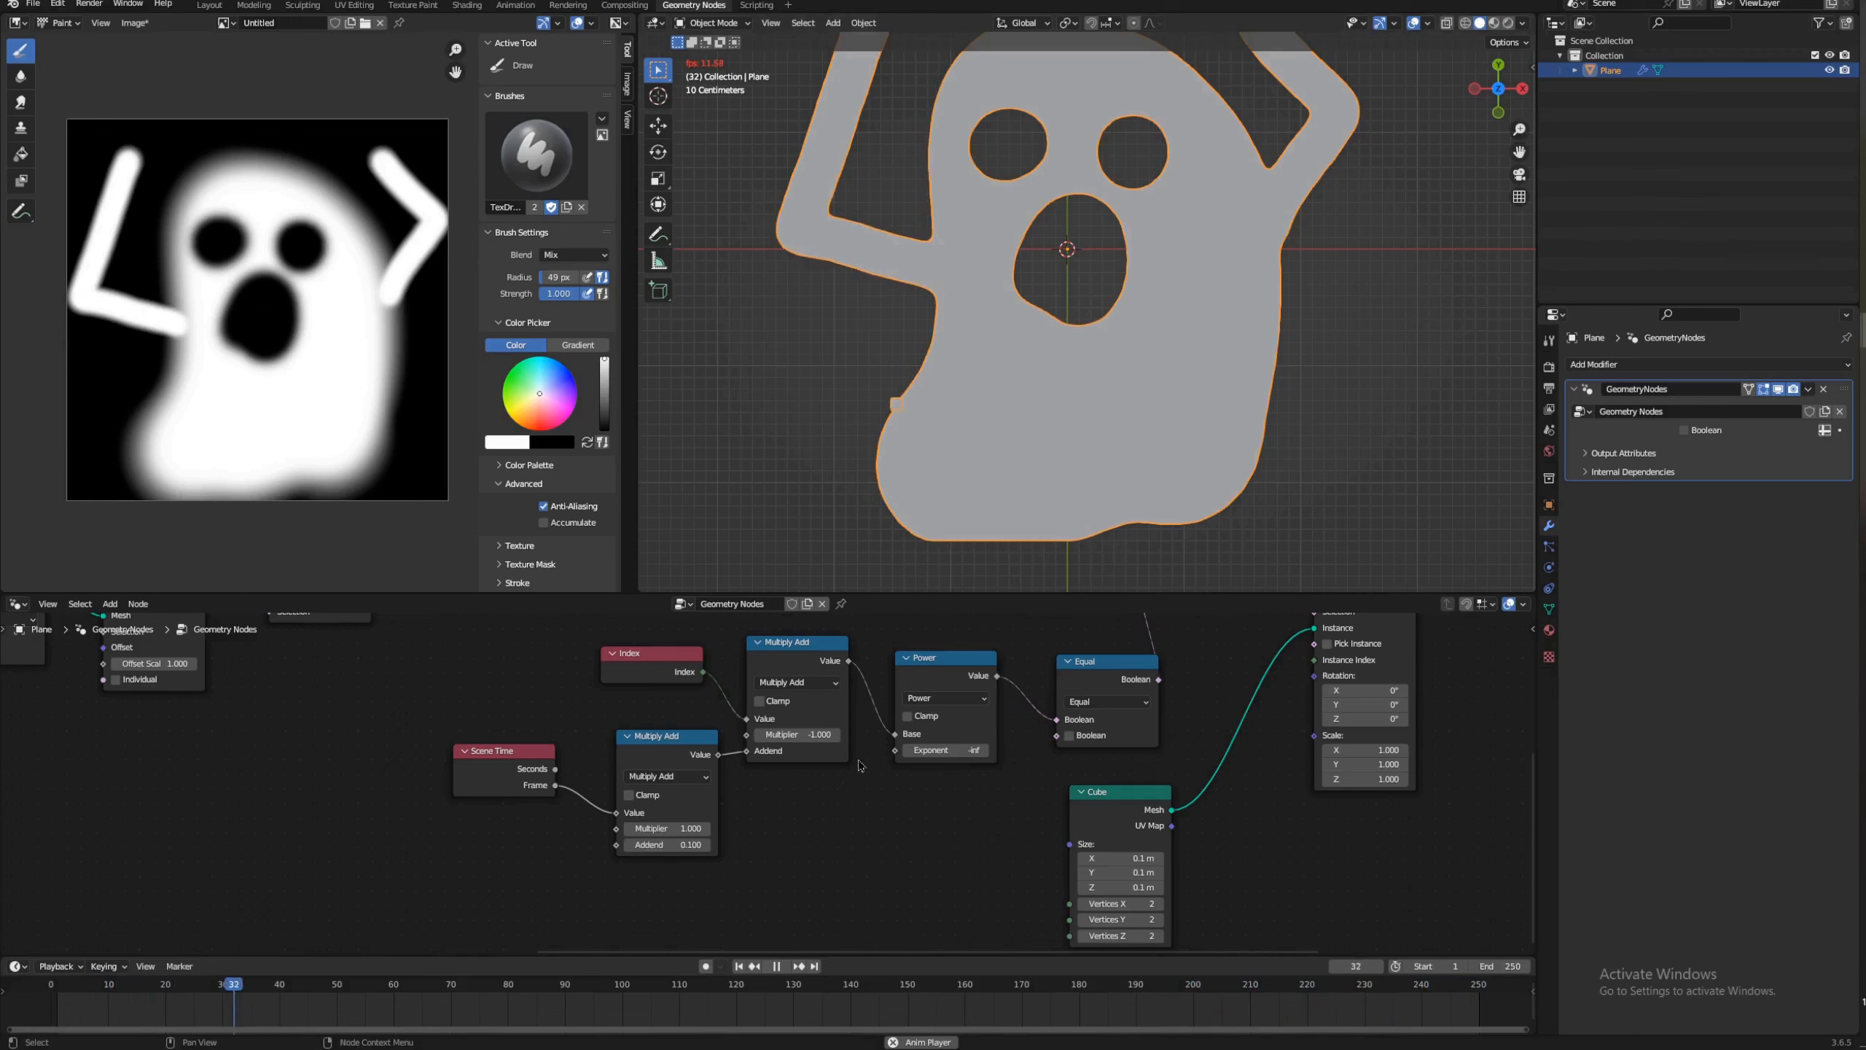
Step: Duplicate the Power node, insert the copy between Multiply Add and Power, and change its operation to Modulo
left_click(967, 669)
key("shift+d")
left_click(977, 673)
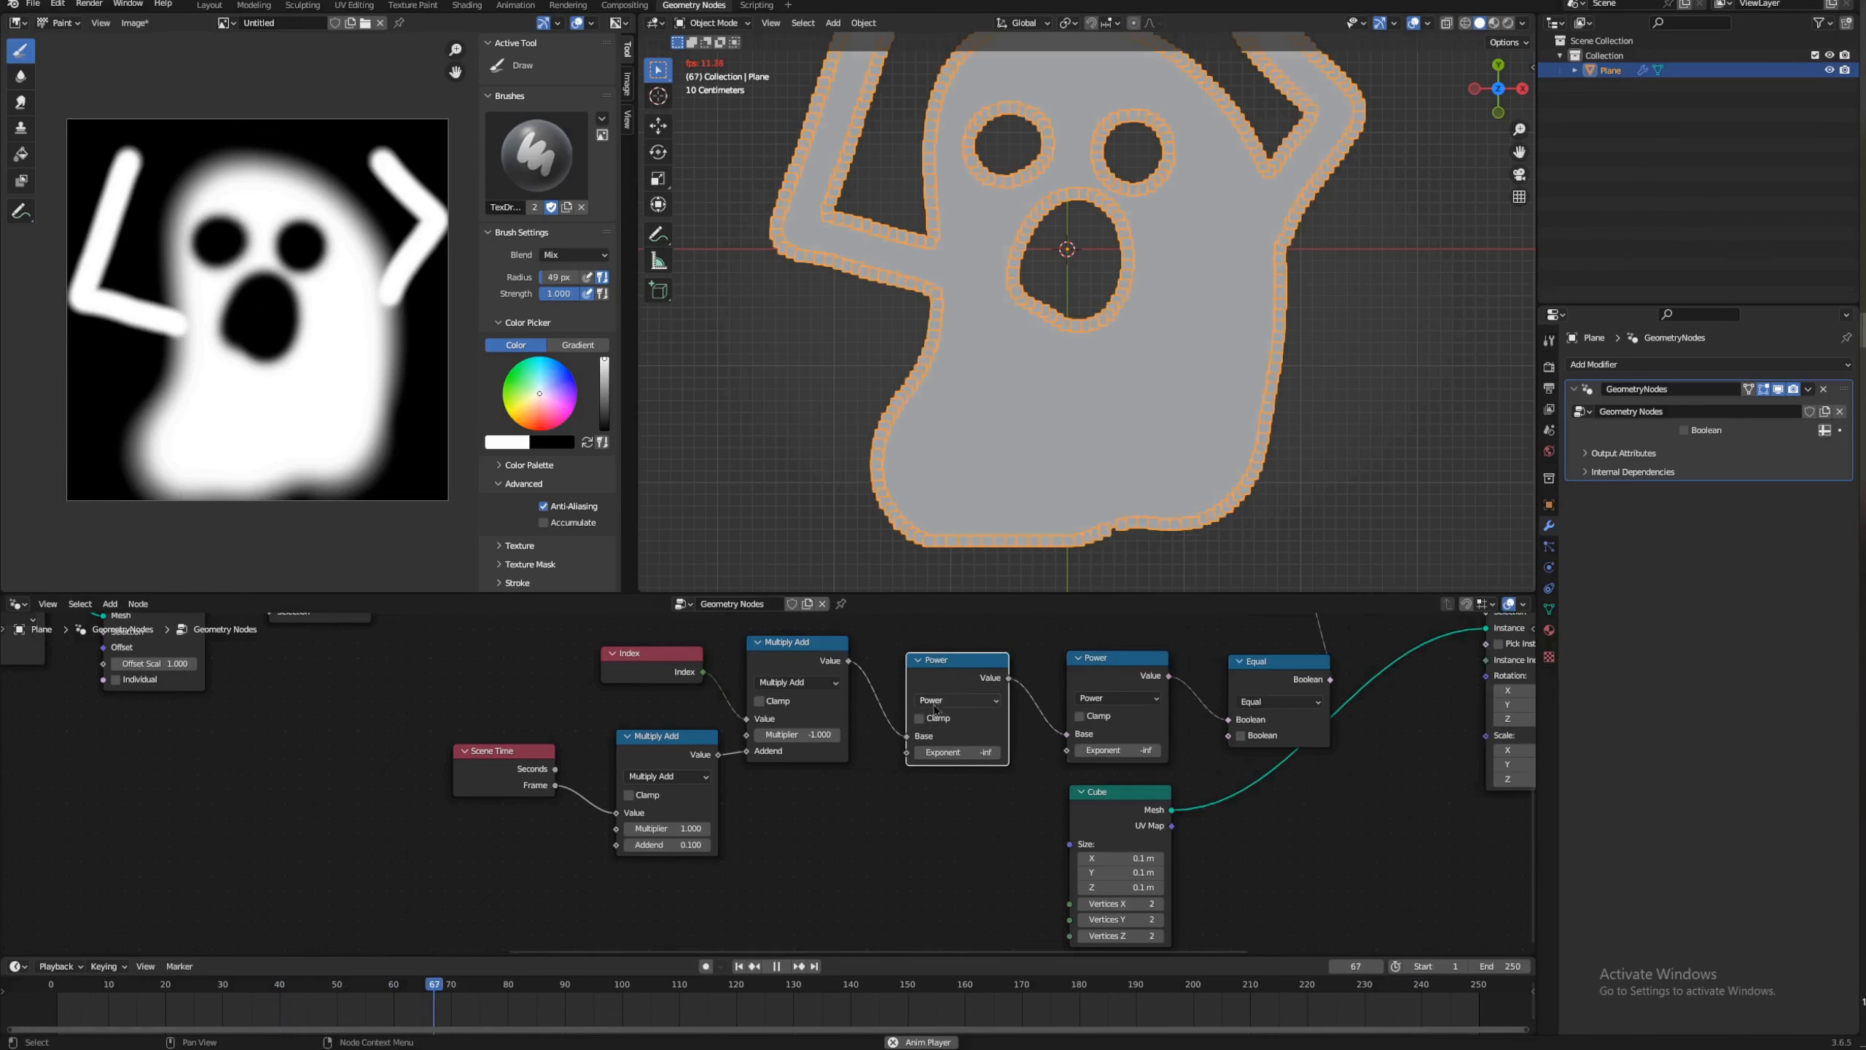
left_click(947, 701)
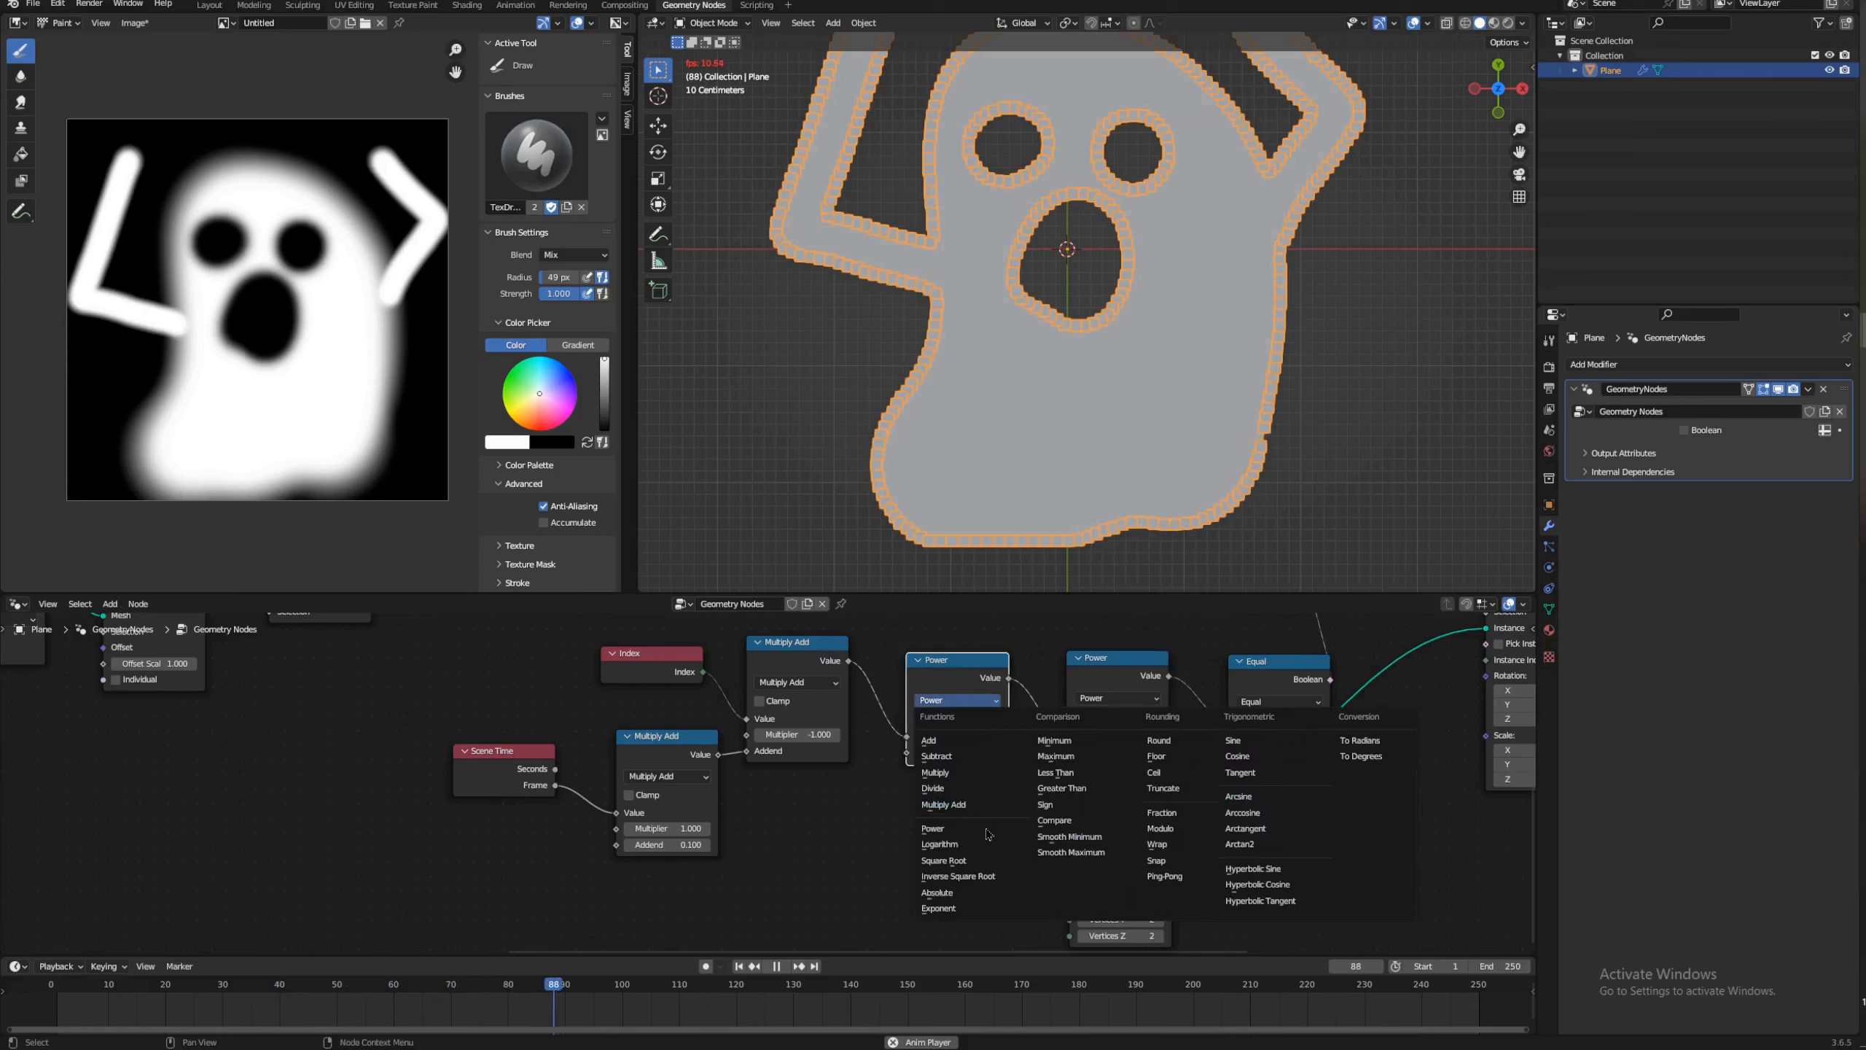
left_click(1176, 829)
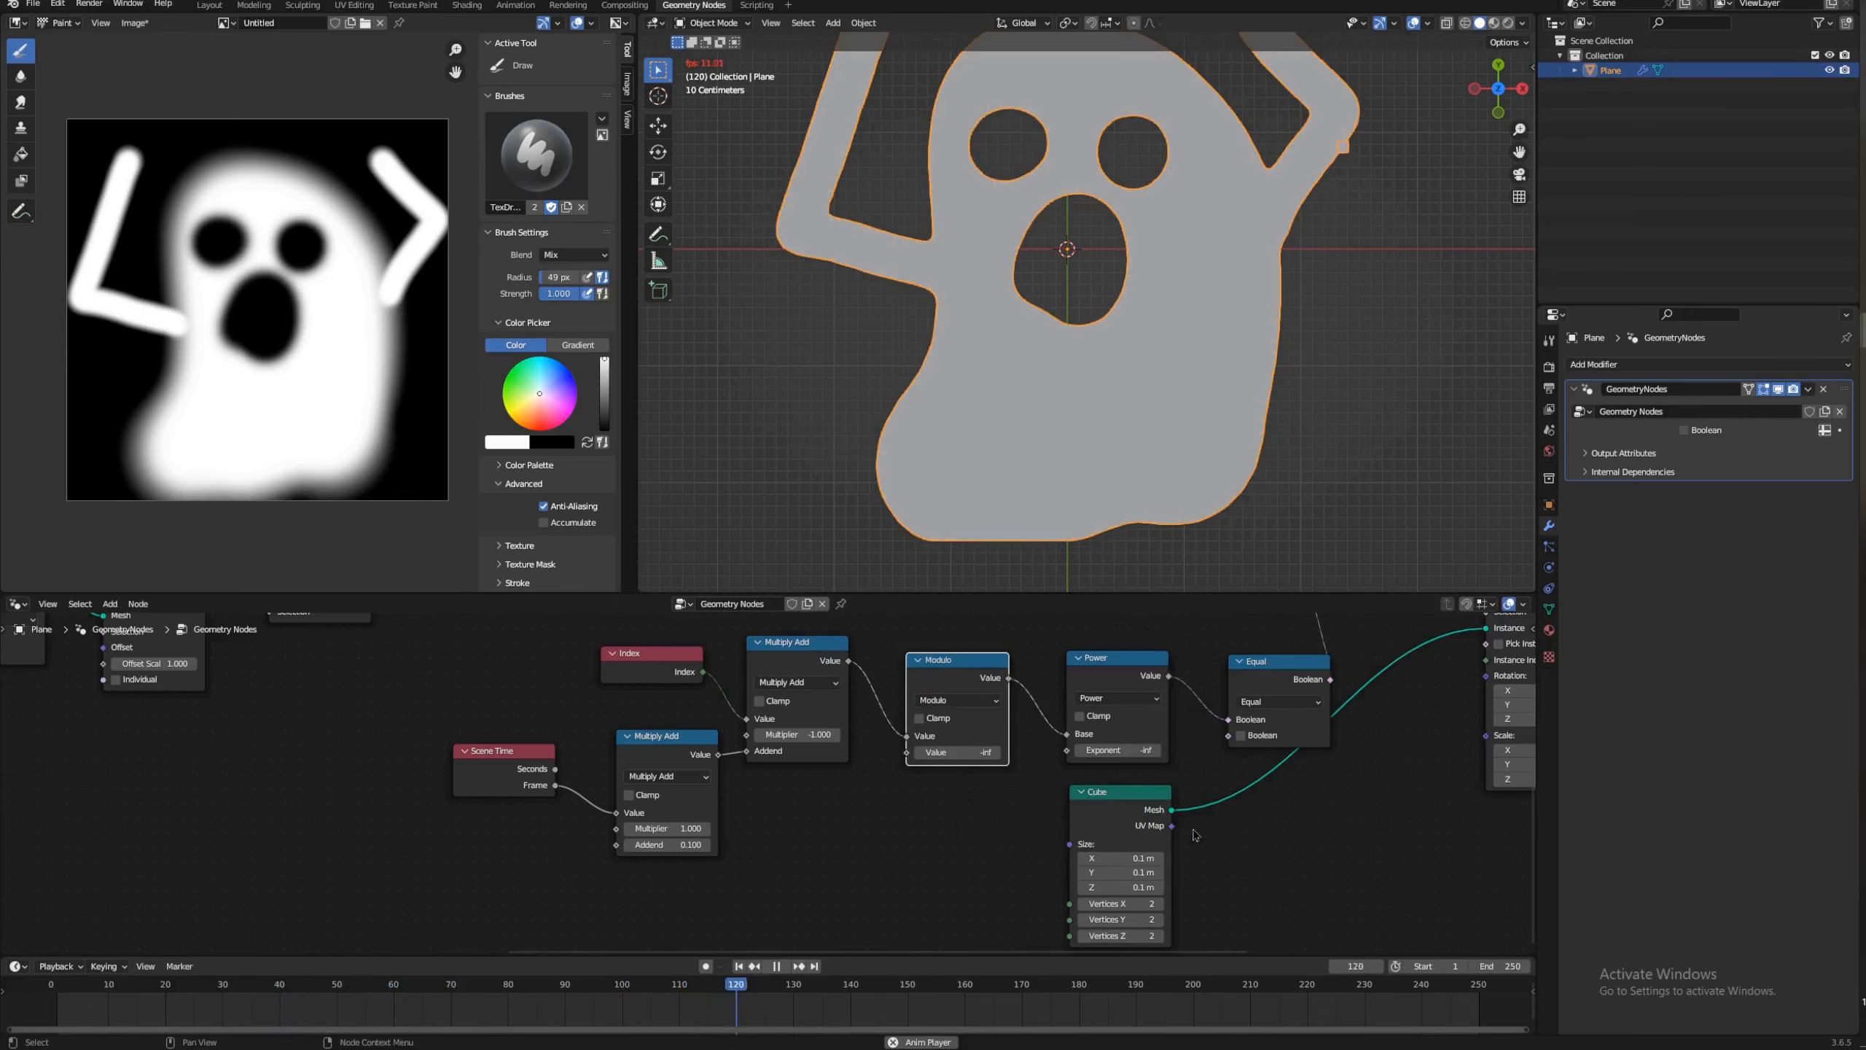
Step: Set the Modulo node's divisor value to 1 and adjust it to 5.5
left_click(971, 752)
type("1")
key("Return")
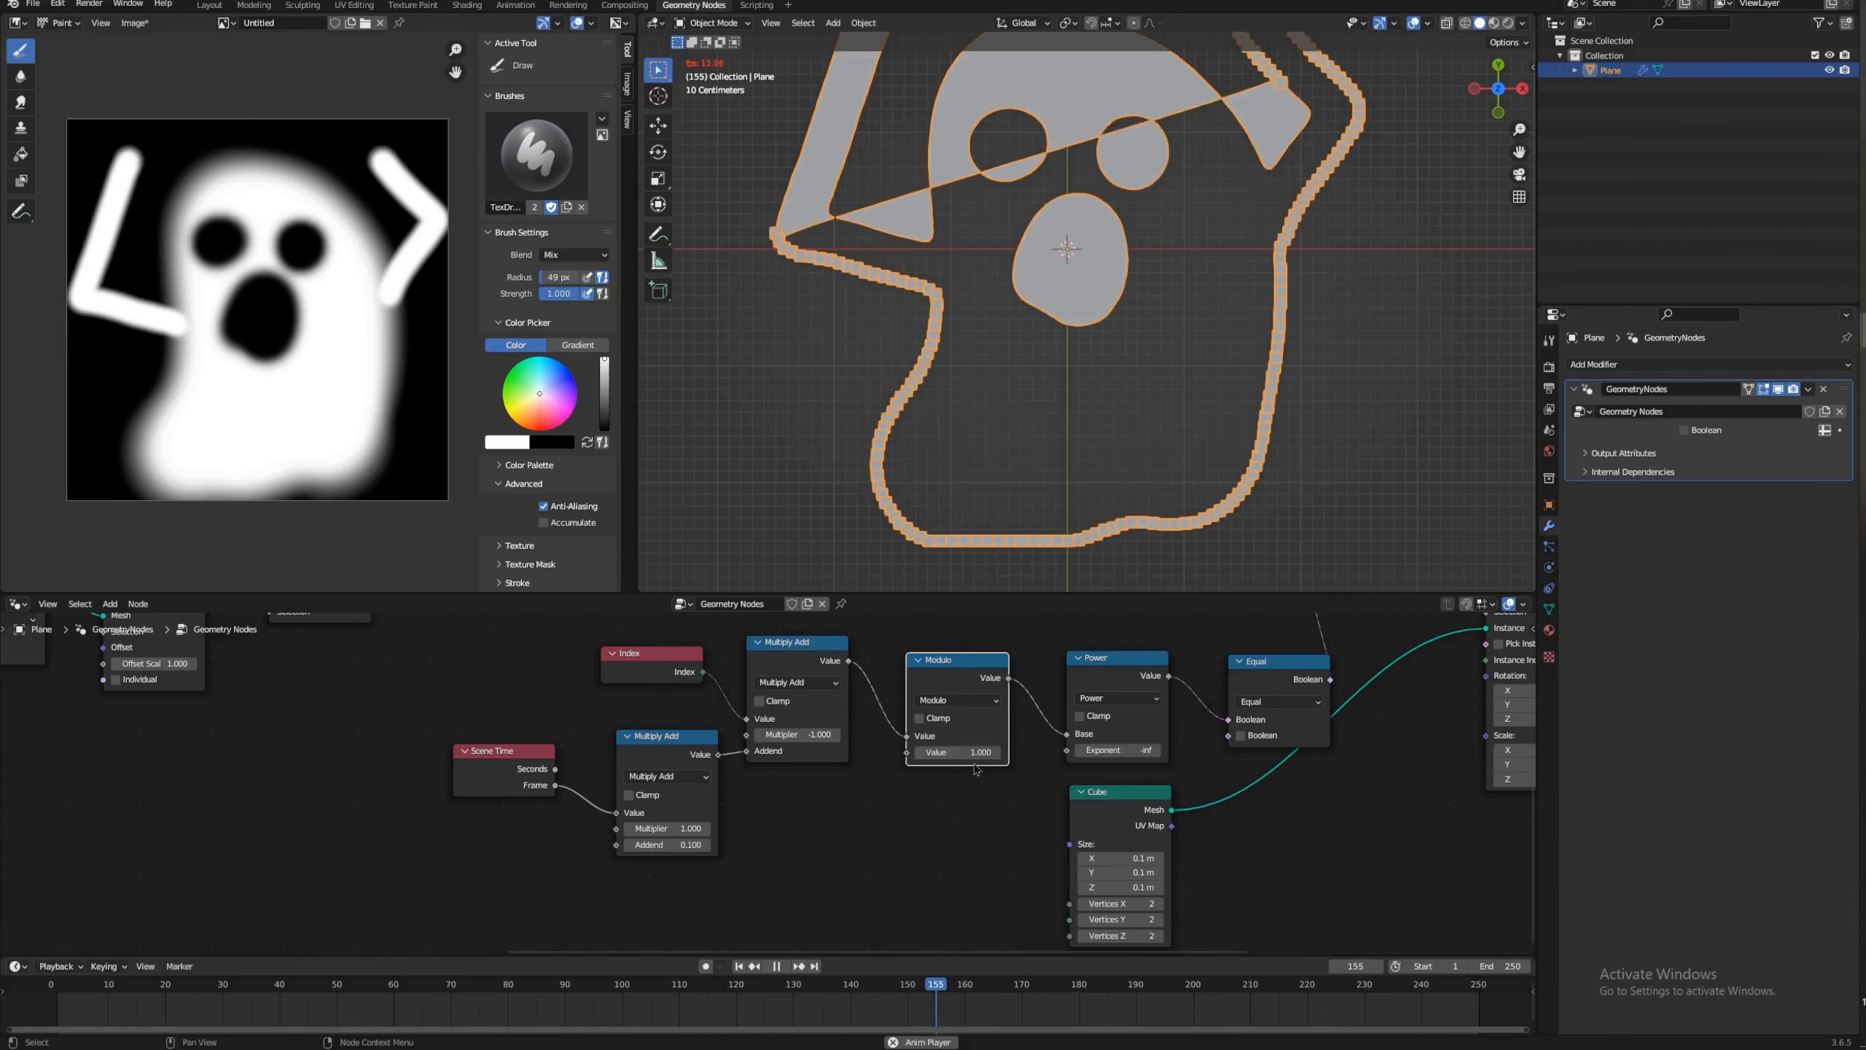
mouse_move(971, 753)
left_mouse_down()
mouse_move(1047, 753)
mouse_move(1005, 752)
left_mouse_up()
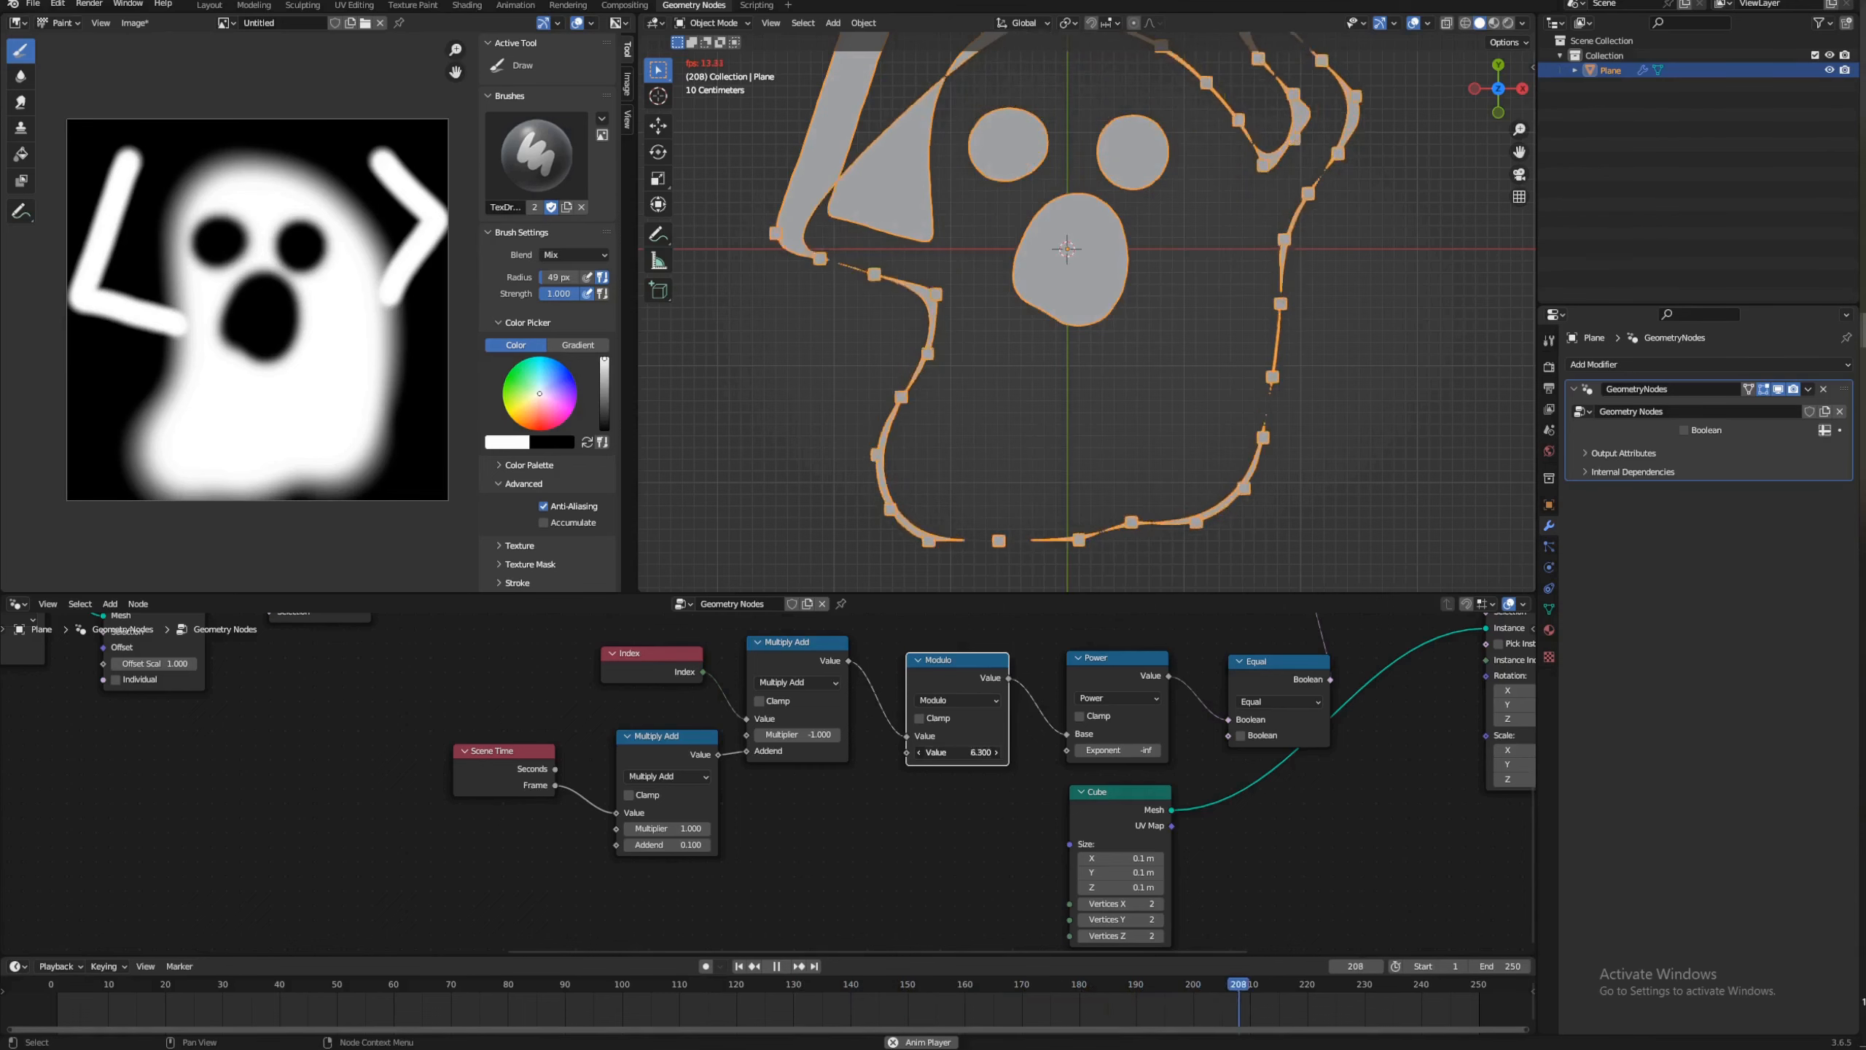
Step: Cut the direct link between Set Spline Type and Join Geometry
scroll(1197, 261, "down", 2)
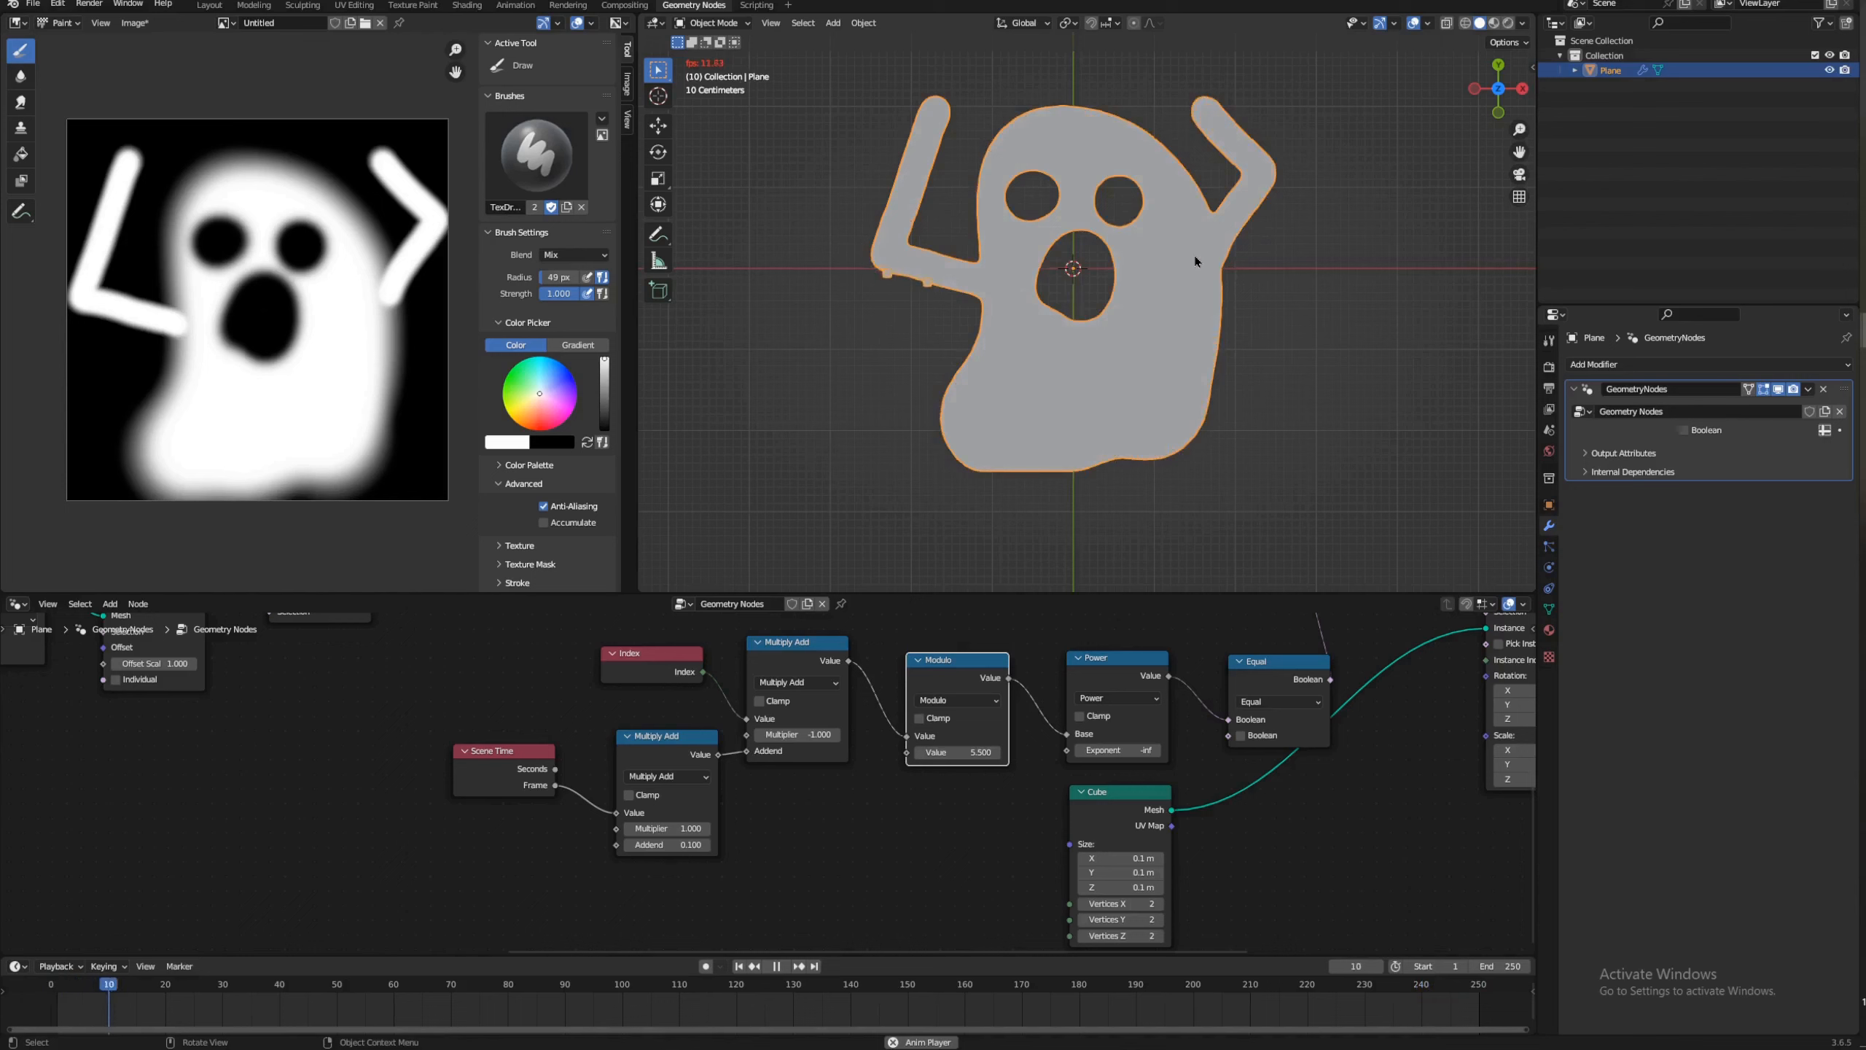
middle_click_drag(1286, 671, 1000, 853)
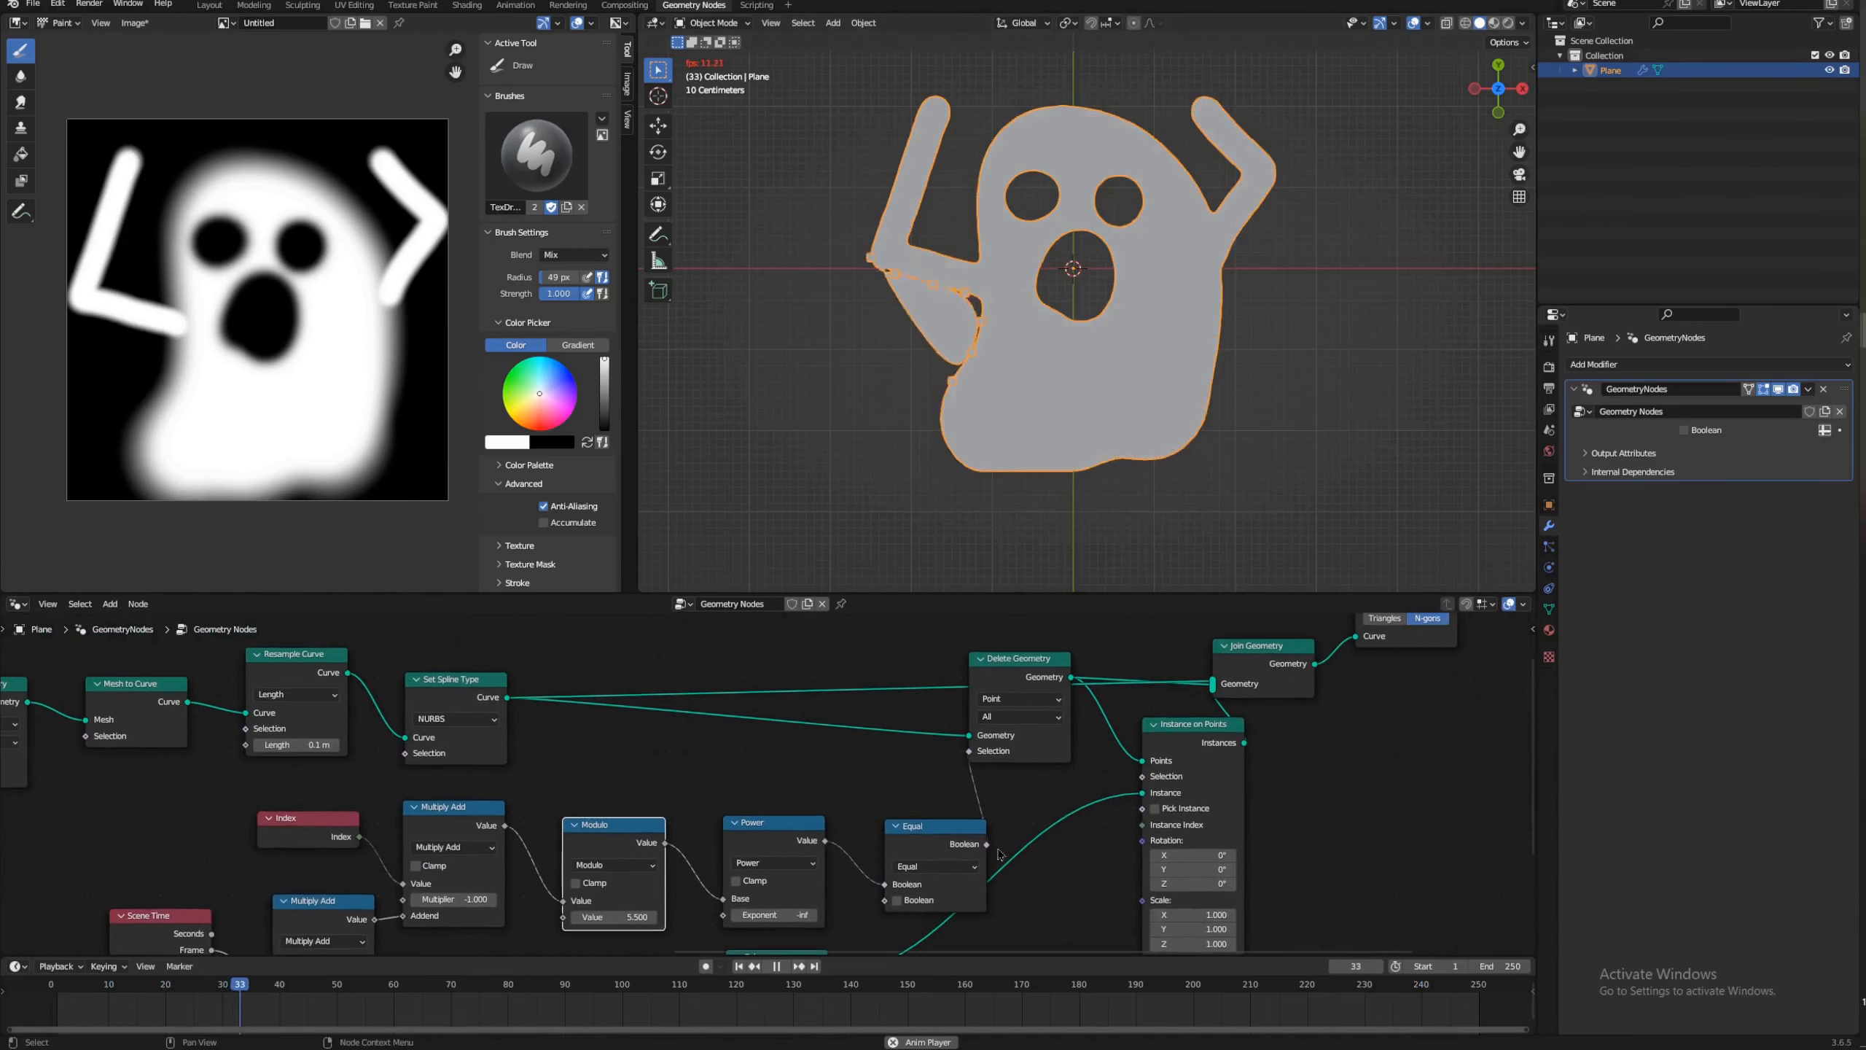
right_click_drag(858, 678, 862, 699, "ctrl")
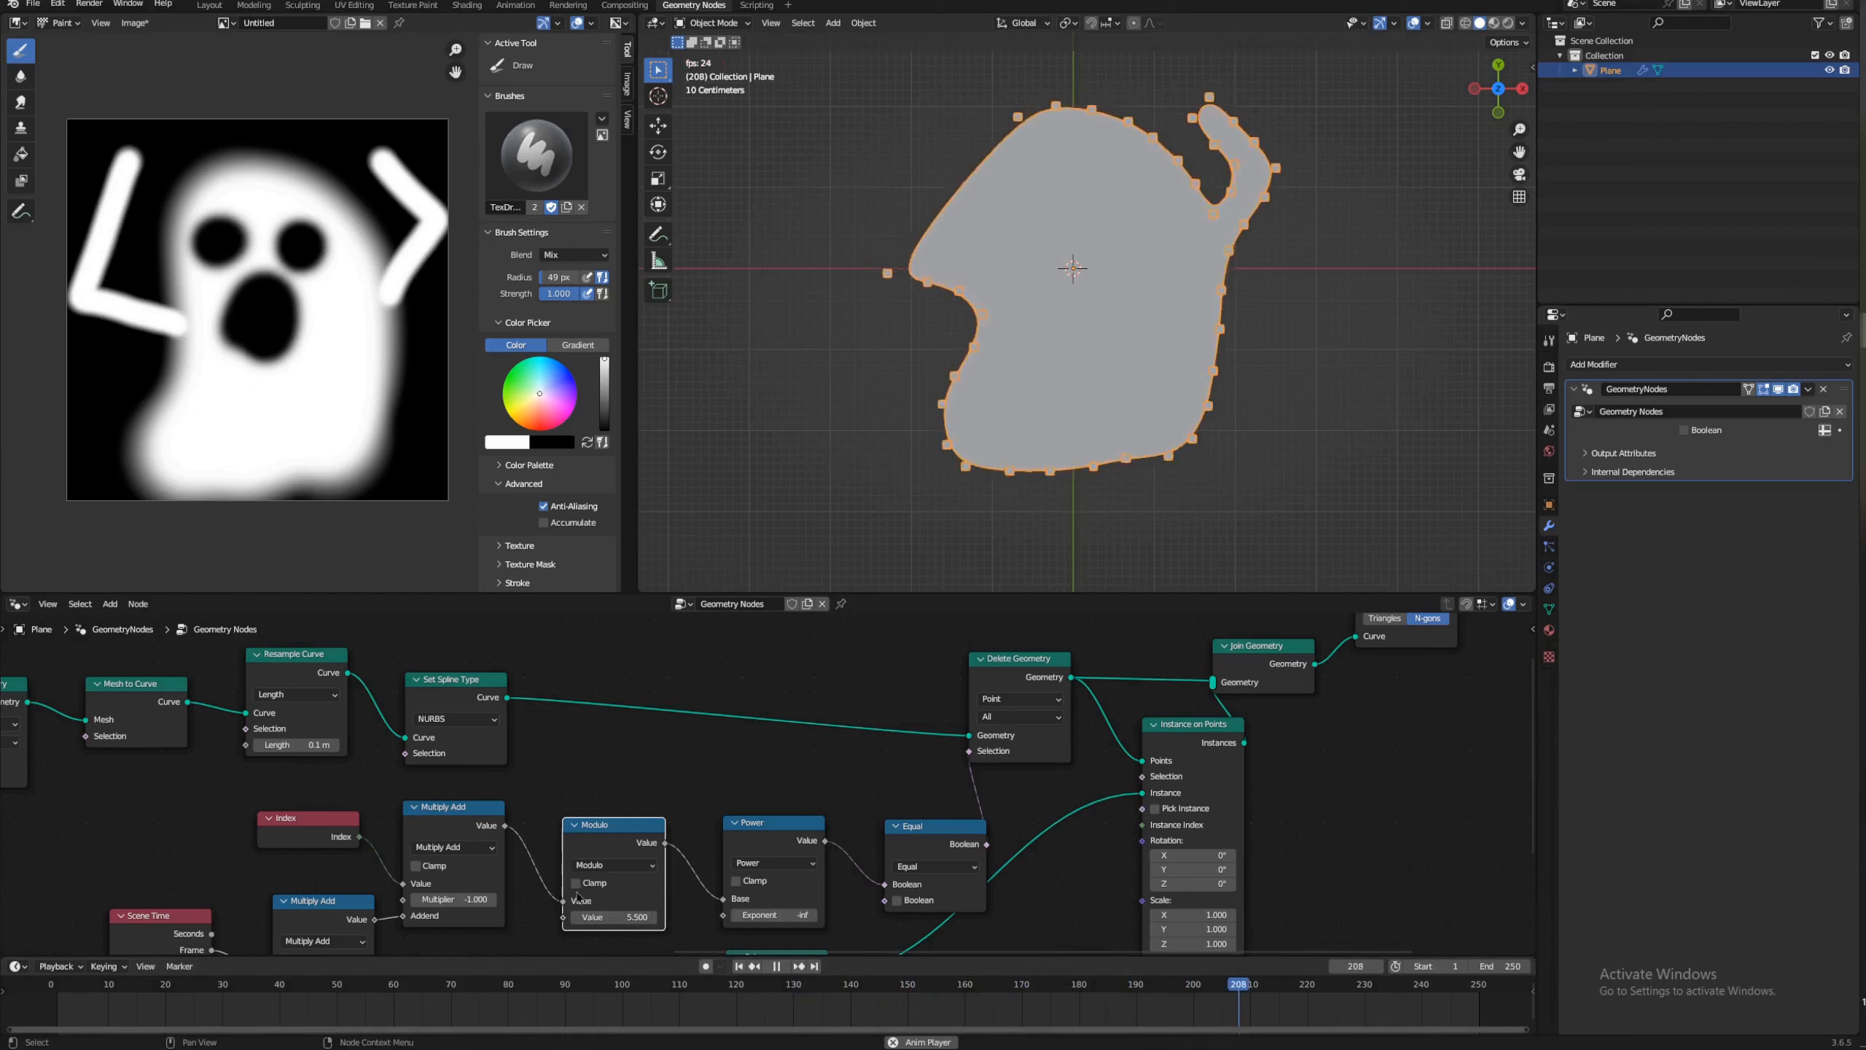
Step: Try Multiplier values of 2 and 1.2 on the Multiply Add node fed by Scene Time
middle_click_drag(671, 812, 693, 778)
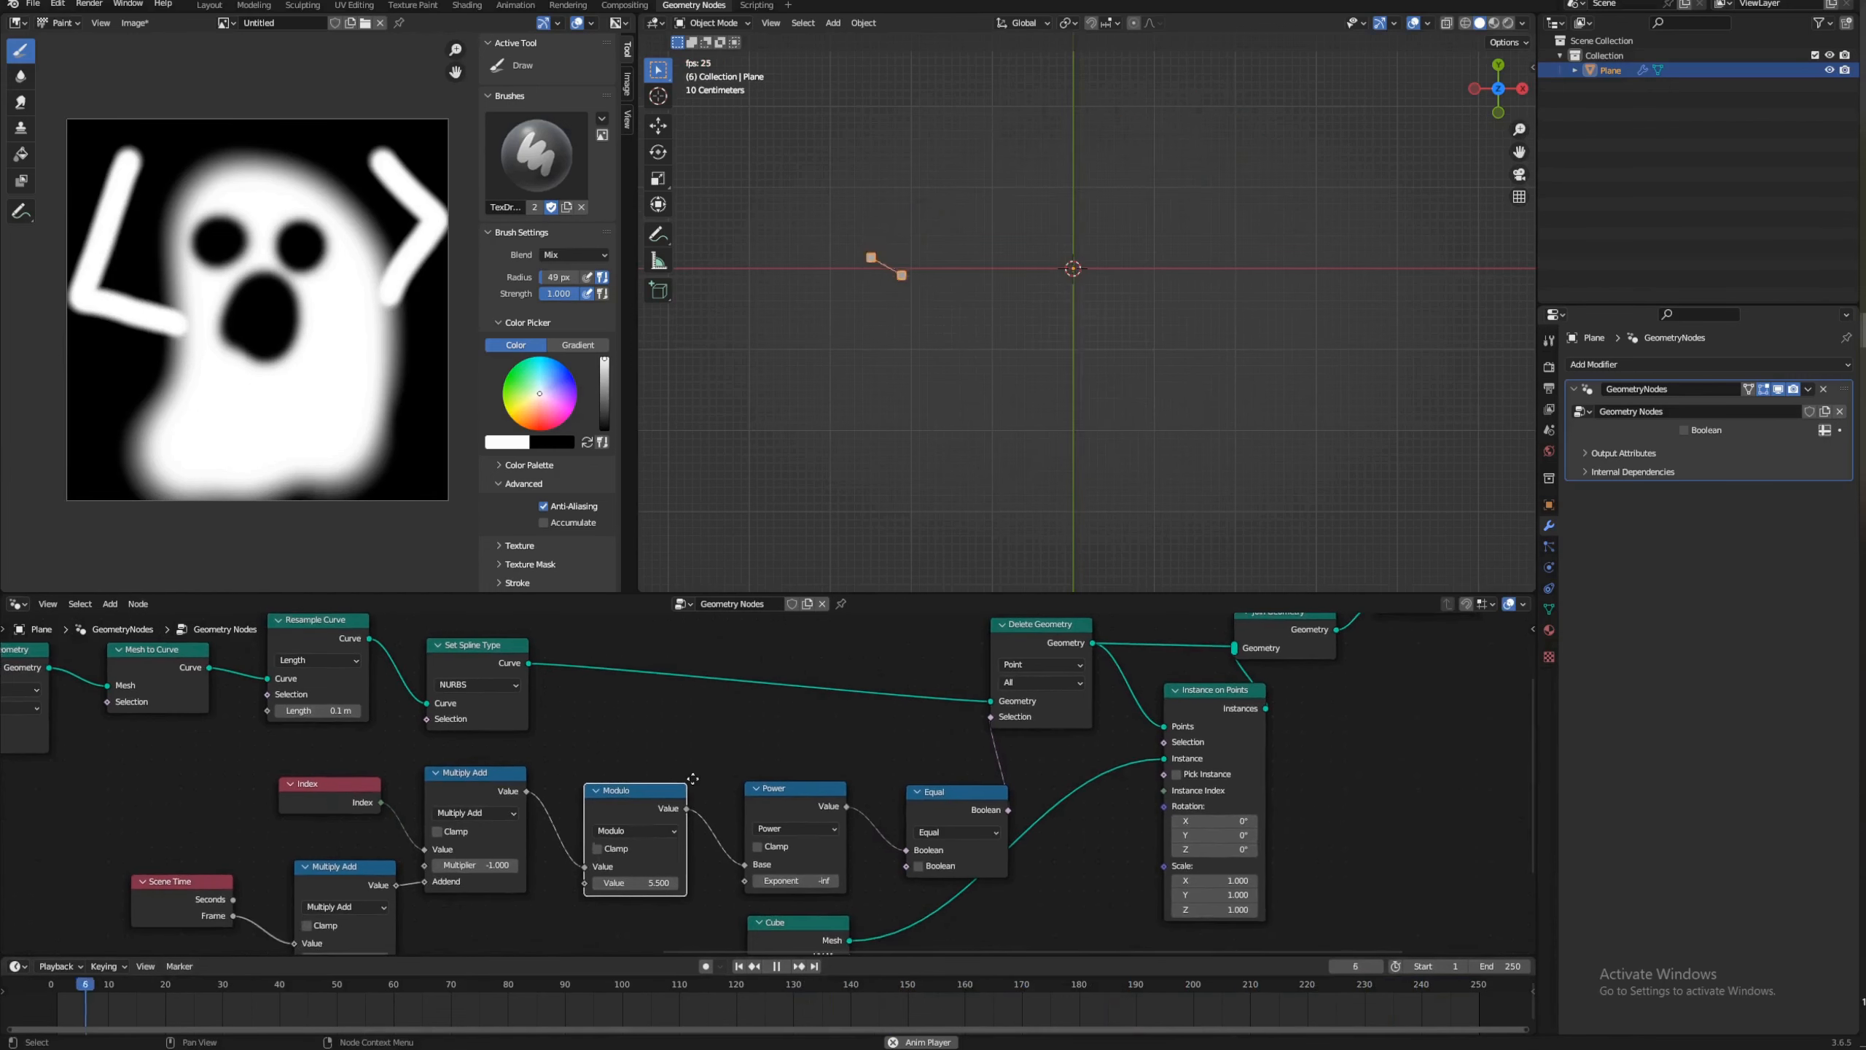
middle_click_drag(352, 941, 407, 876)
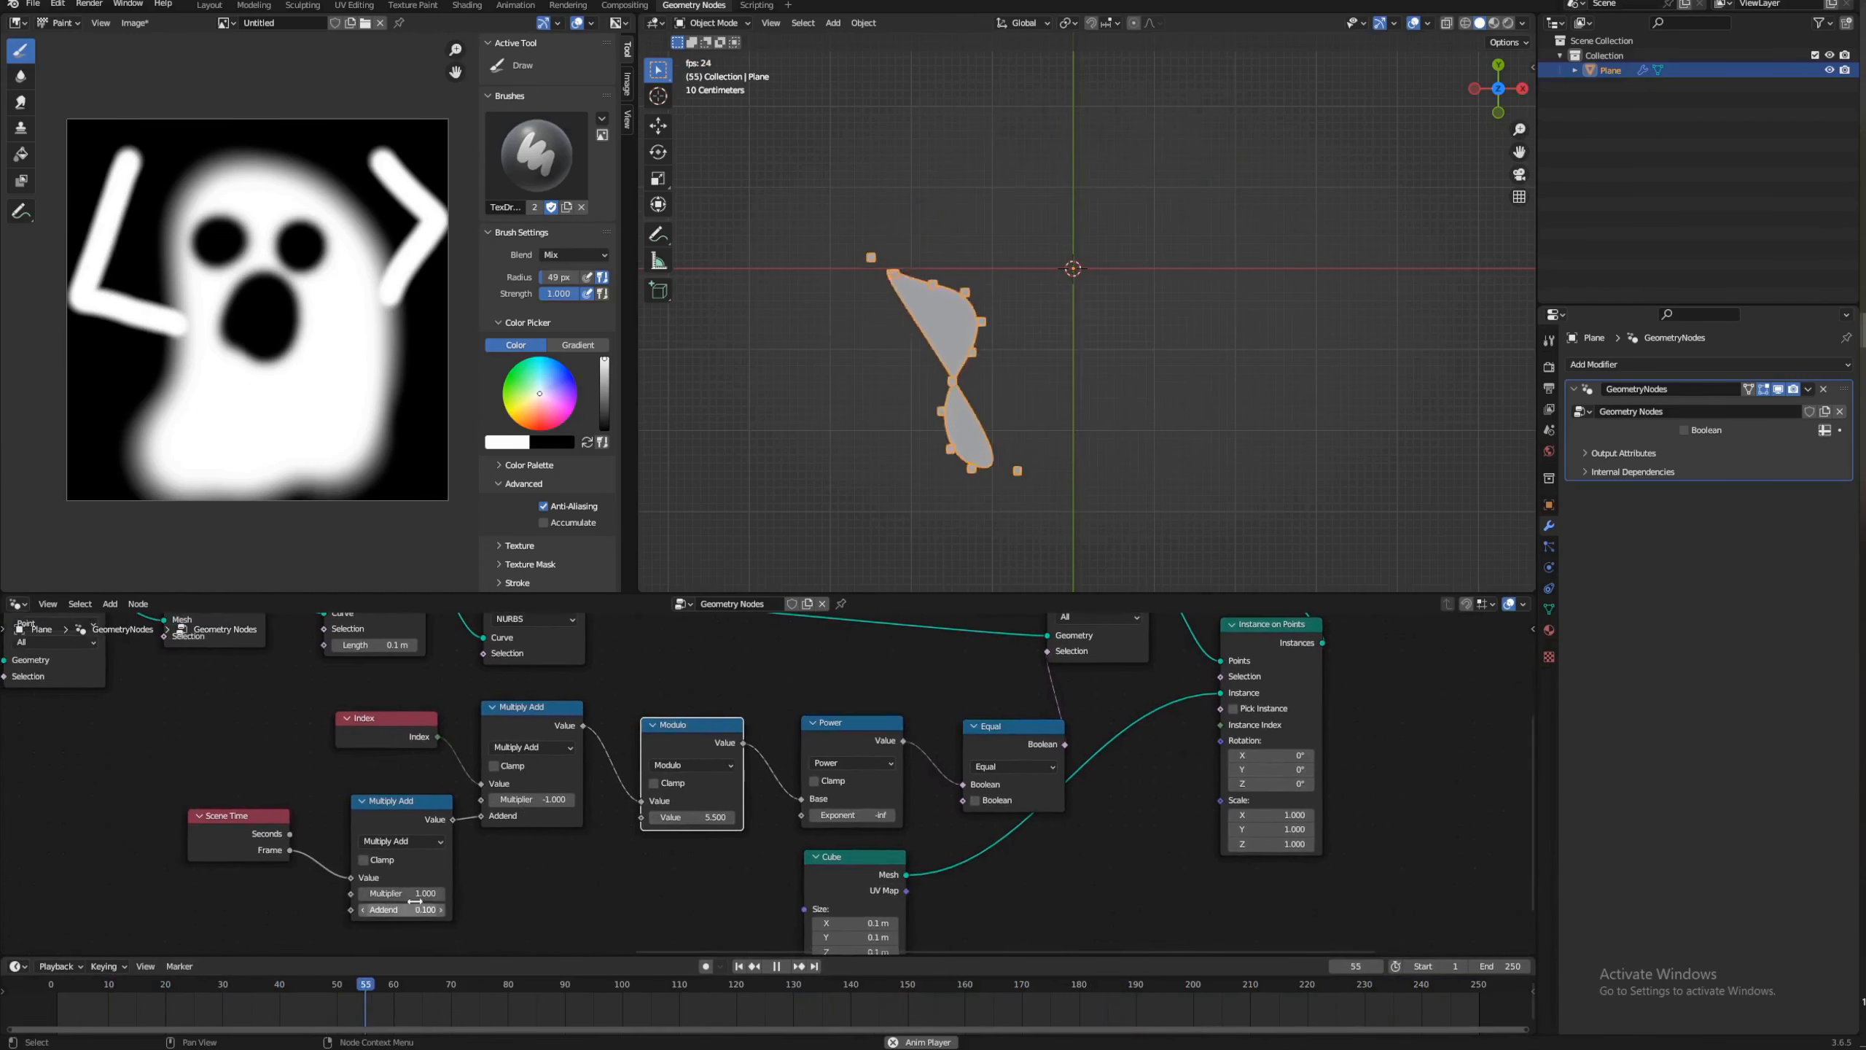
left_click(408, 893)
type("2")
key("Return")
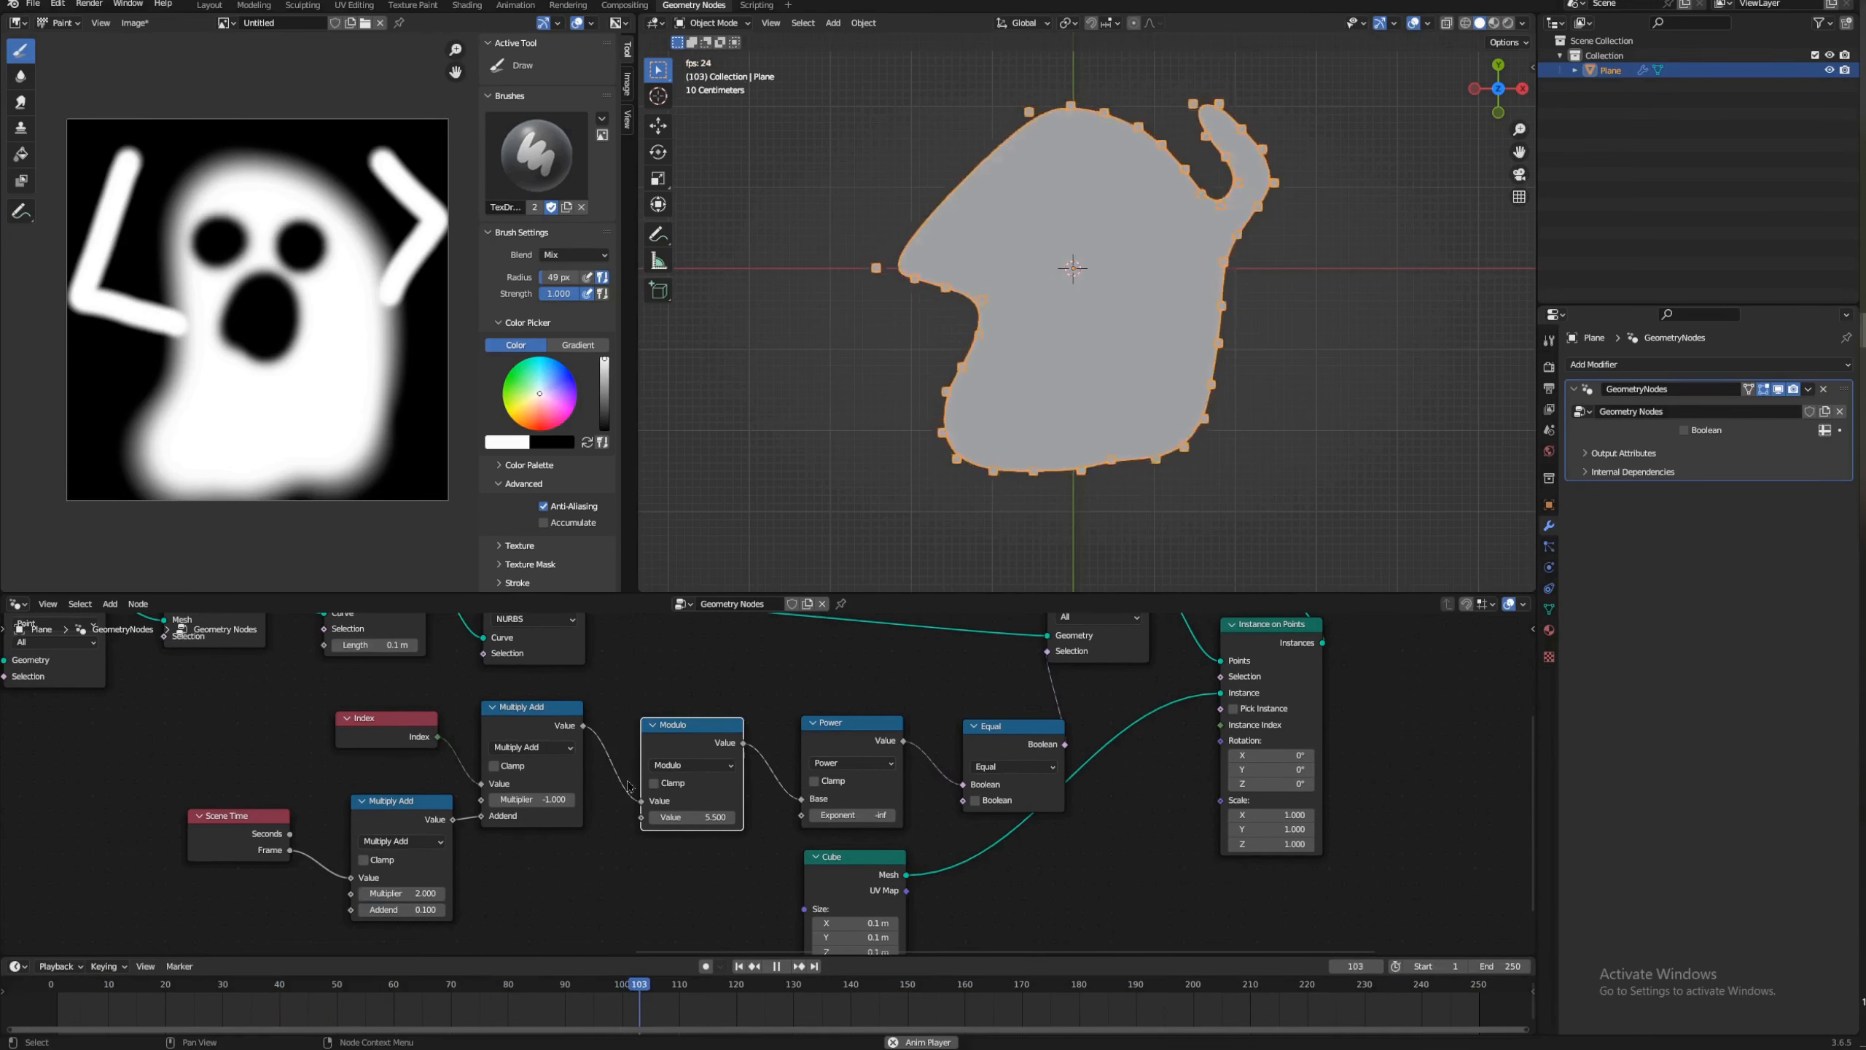
left_click(412, 892)
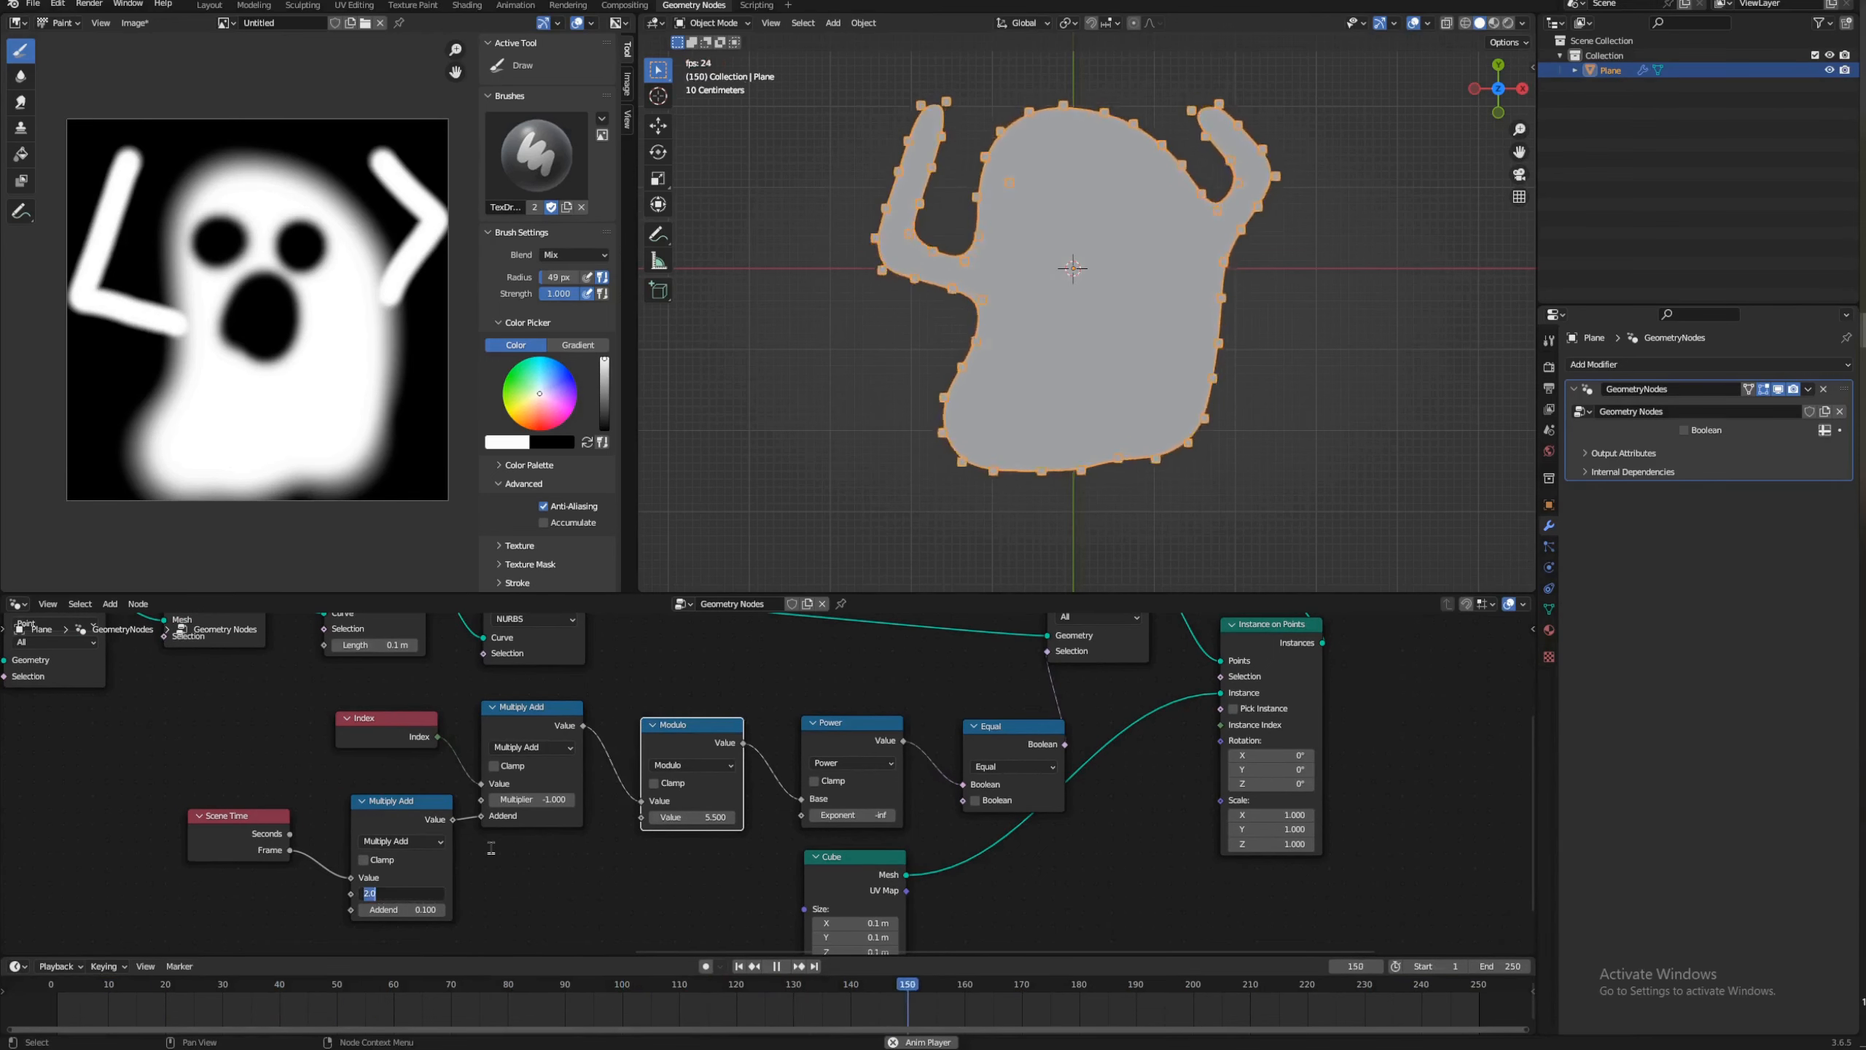
type("1.2")
key("Return")
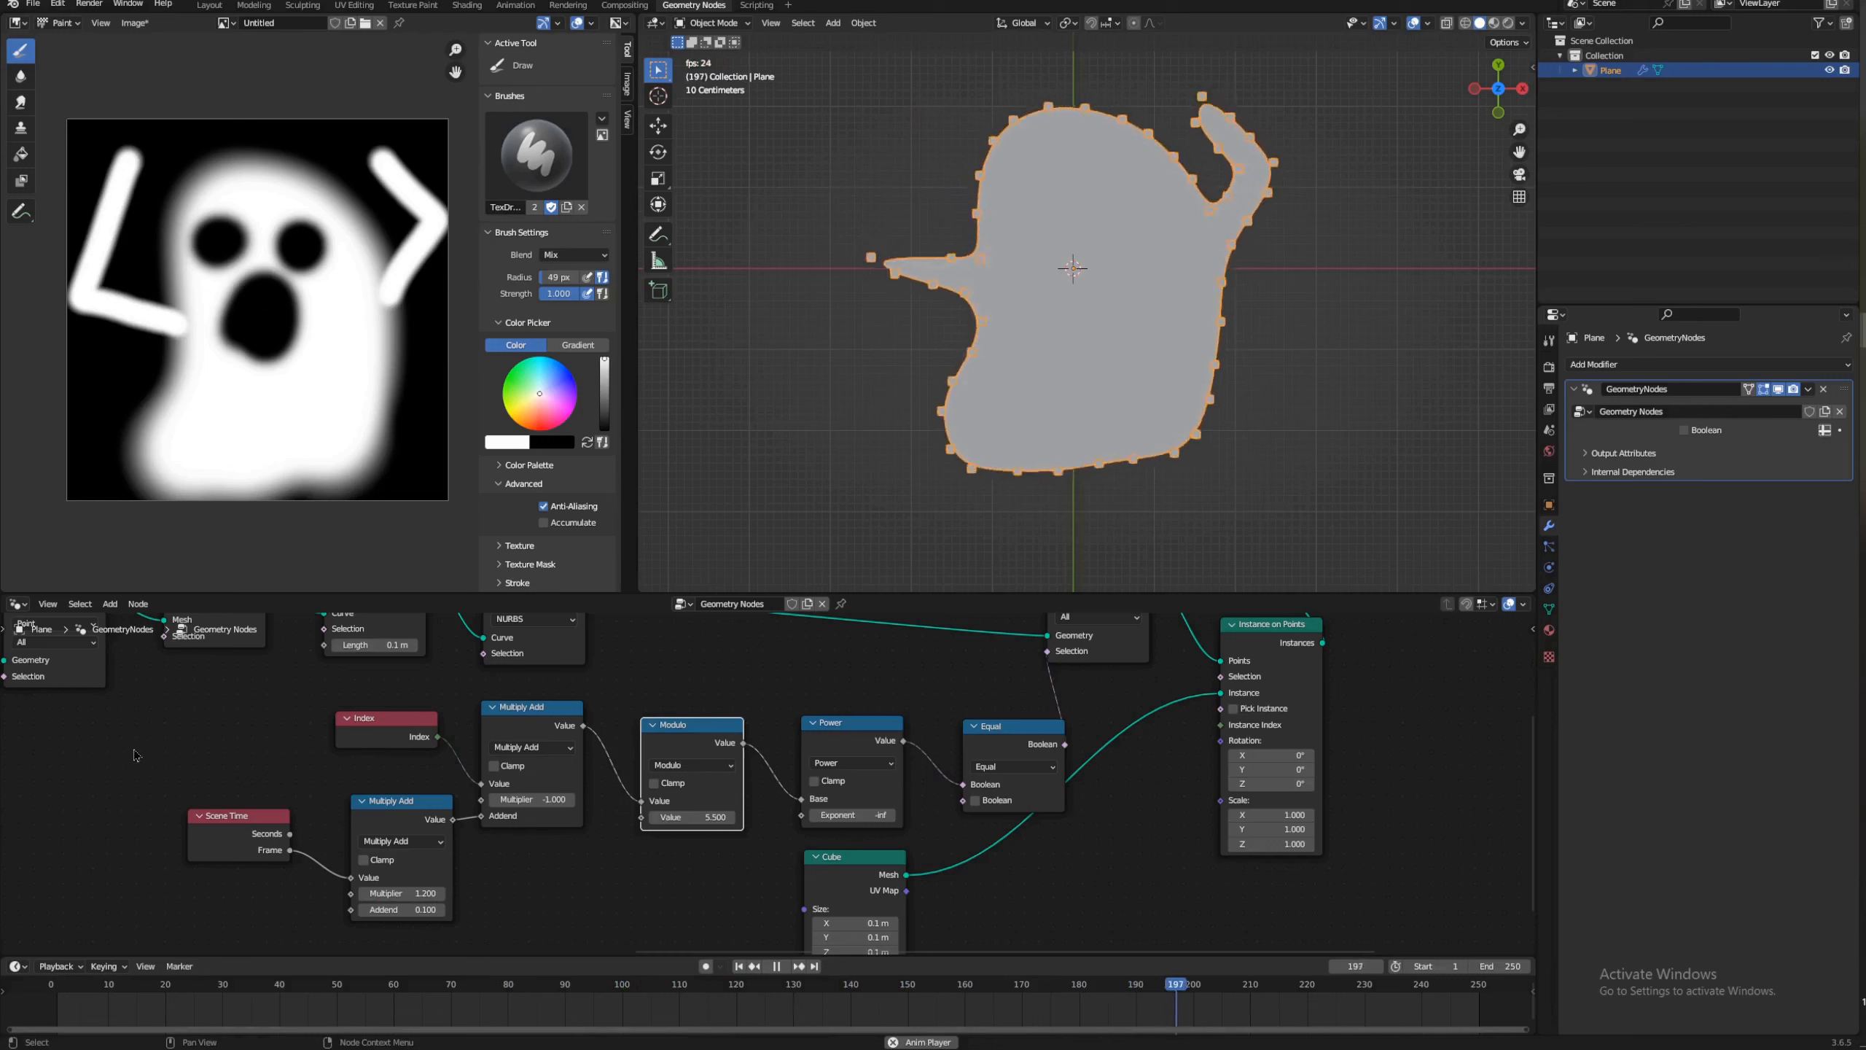
Step: Try different Modulo values, including -0.9 and 205.4, ending at -27
left_click_drag(690, 818, 661, 818)
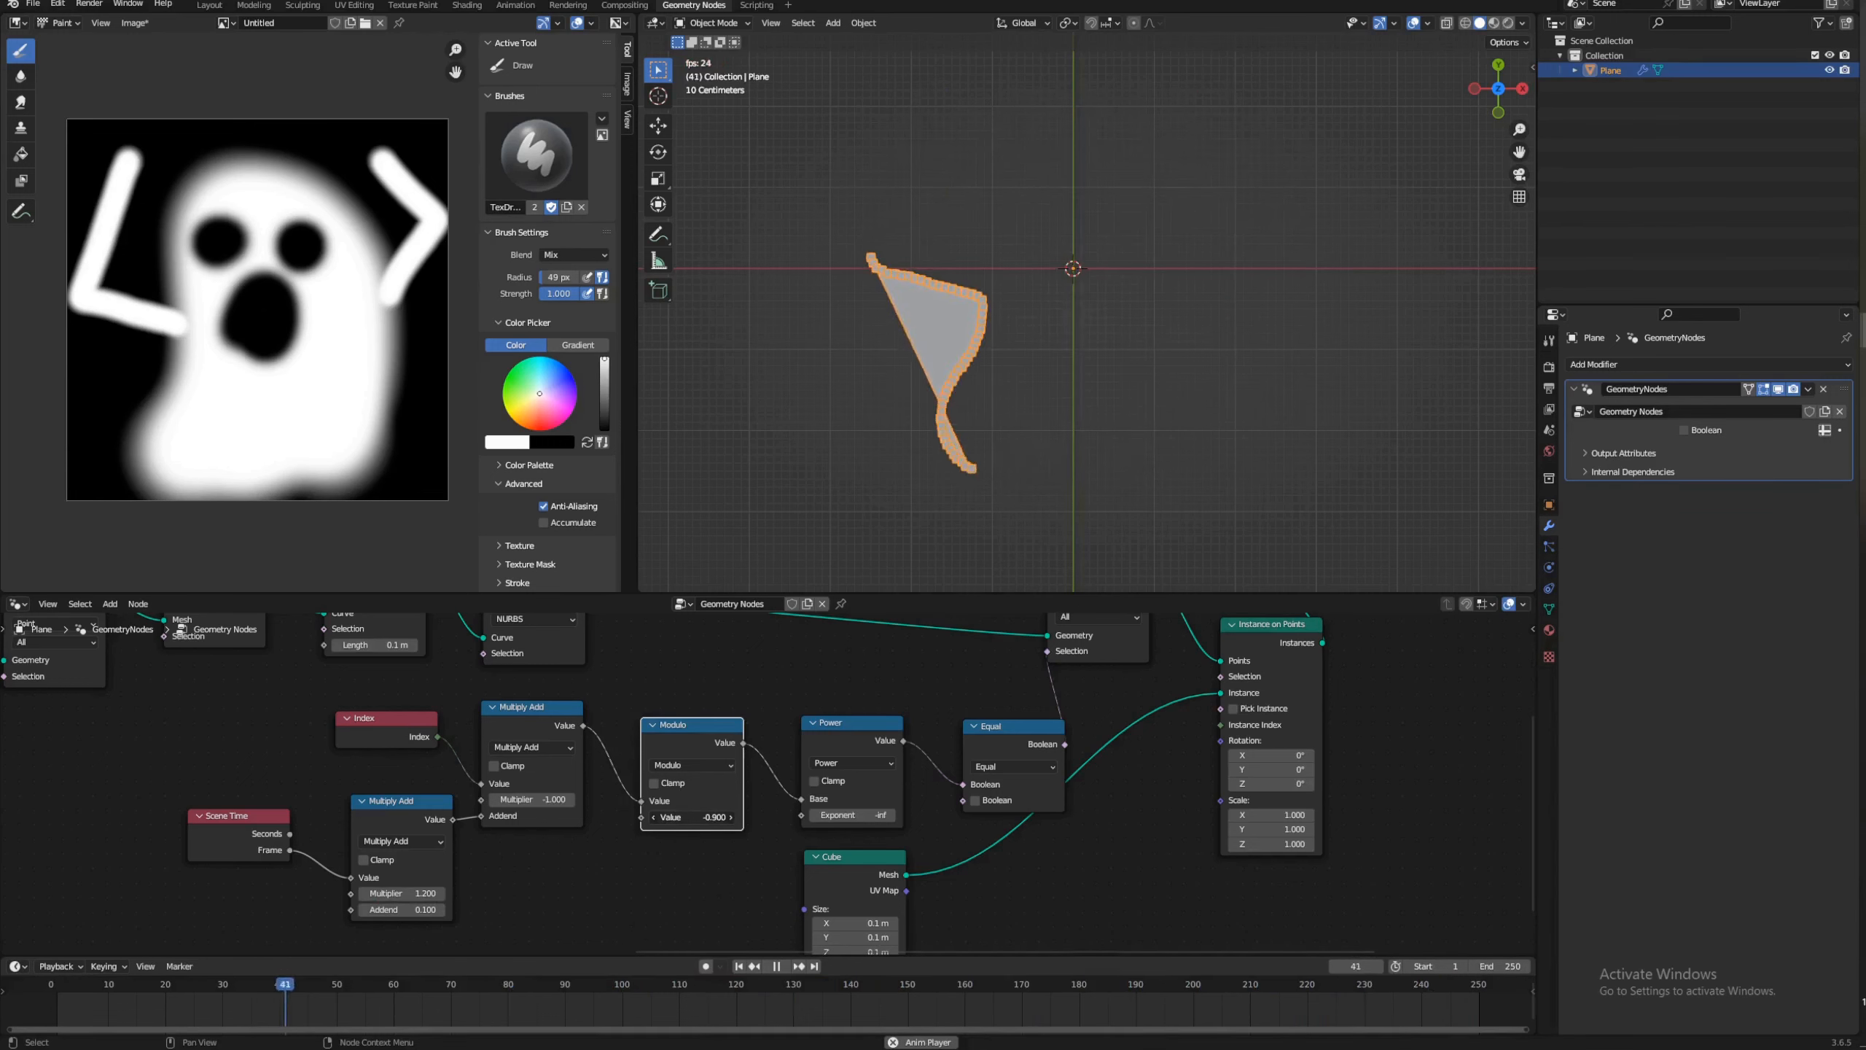
left_click_drag(575, 818, 838, 817)
left_click_drag(1083, 452, 1537, 457)
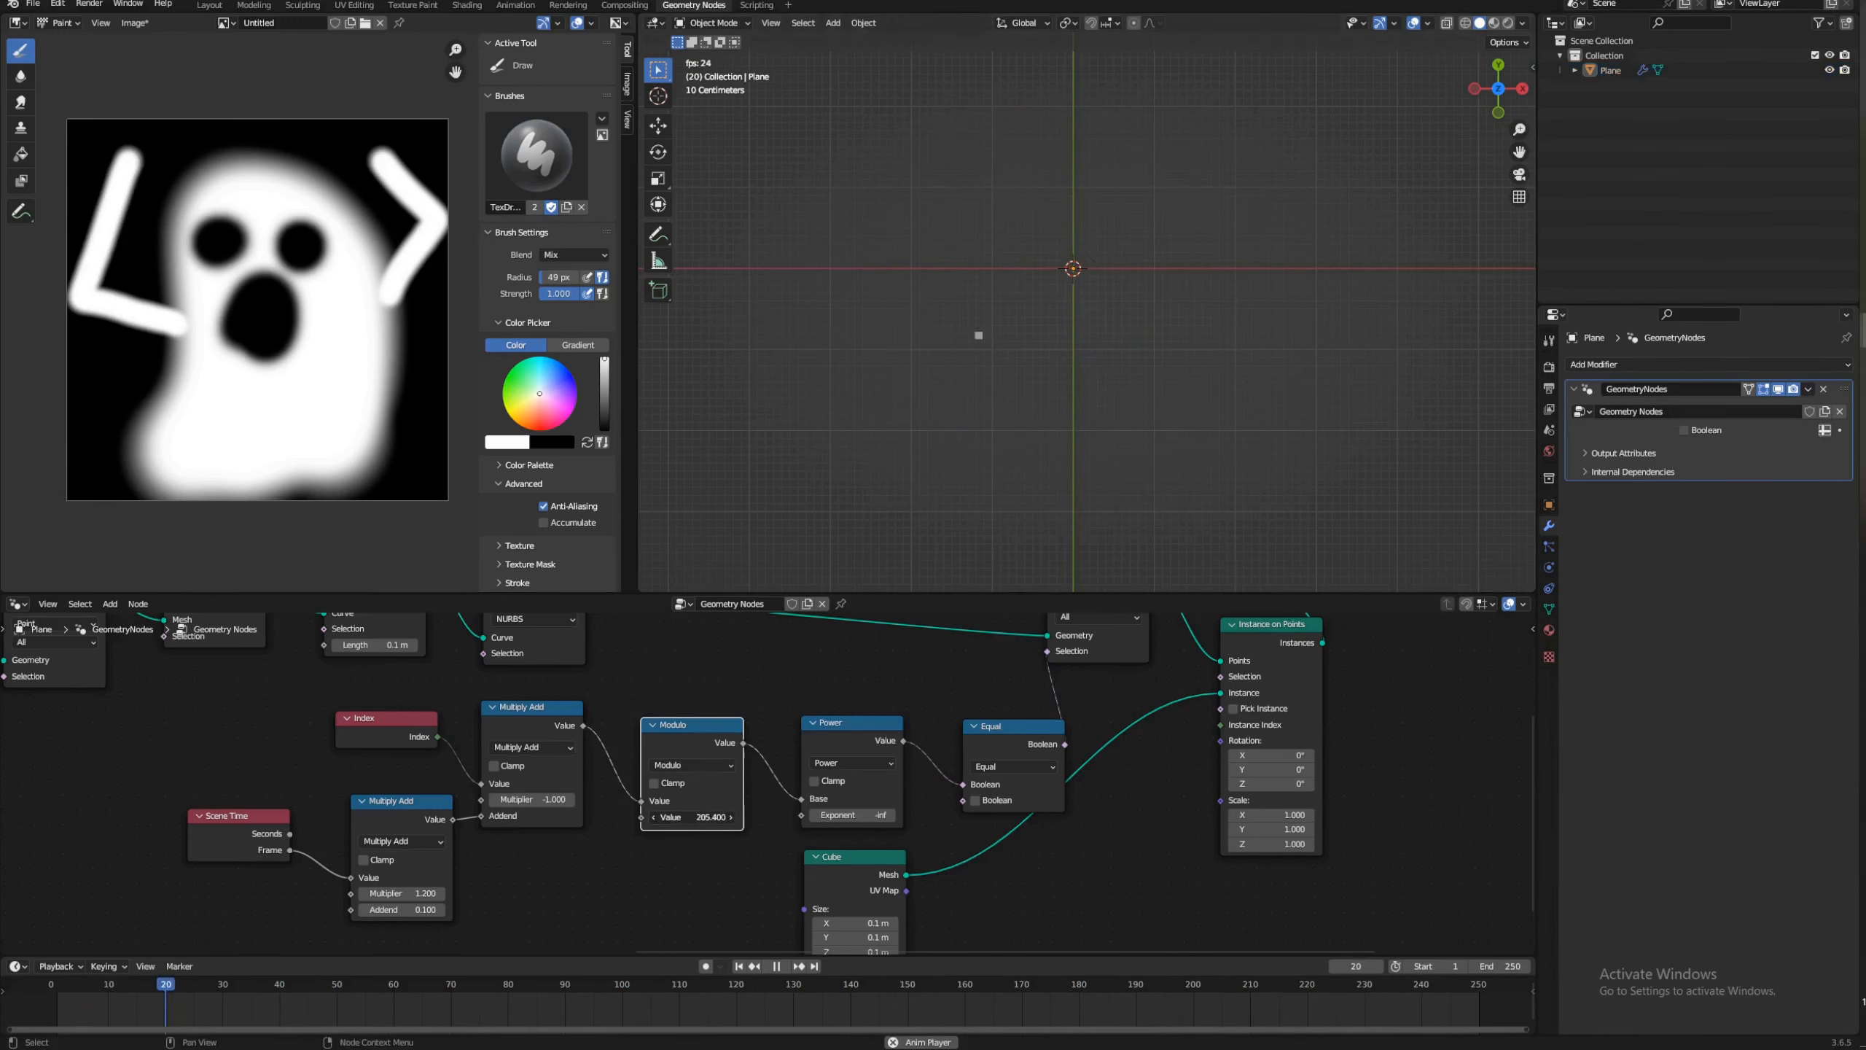
left_click_drag(727, 817, 670, 817)
Step: Try Multiplier values of -1 and 1 on the Multiply Add node fed by Scene Time, and settle on 2
left_click(431, 892)
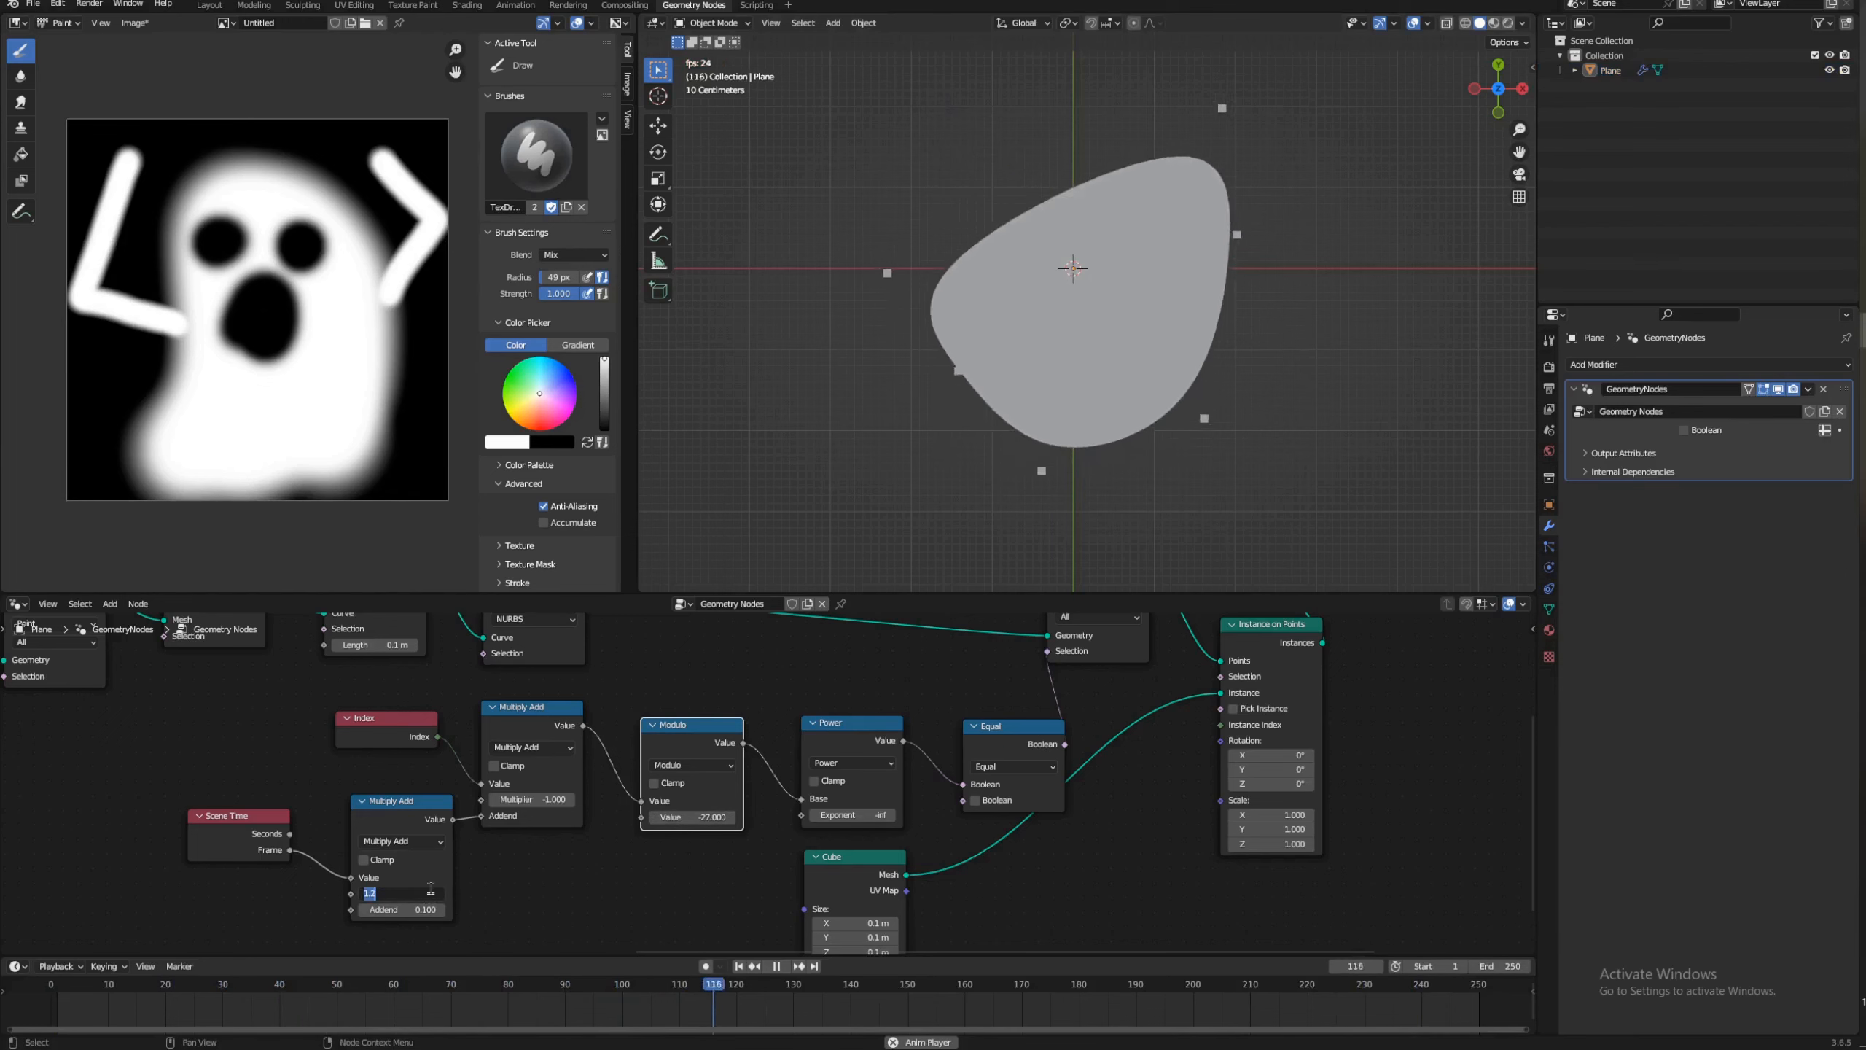
type("-1")
key("Return")
left_click(431, 892)
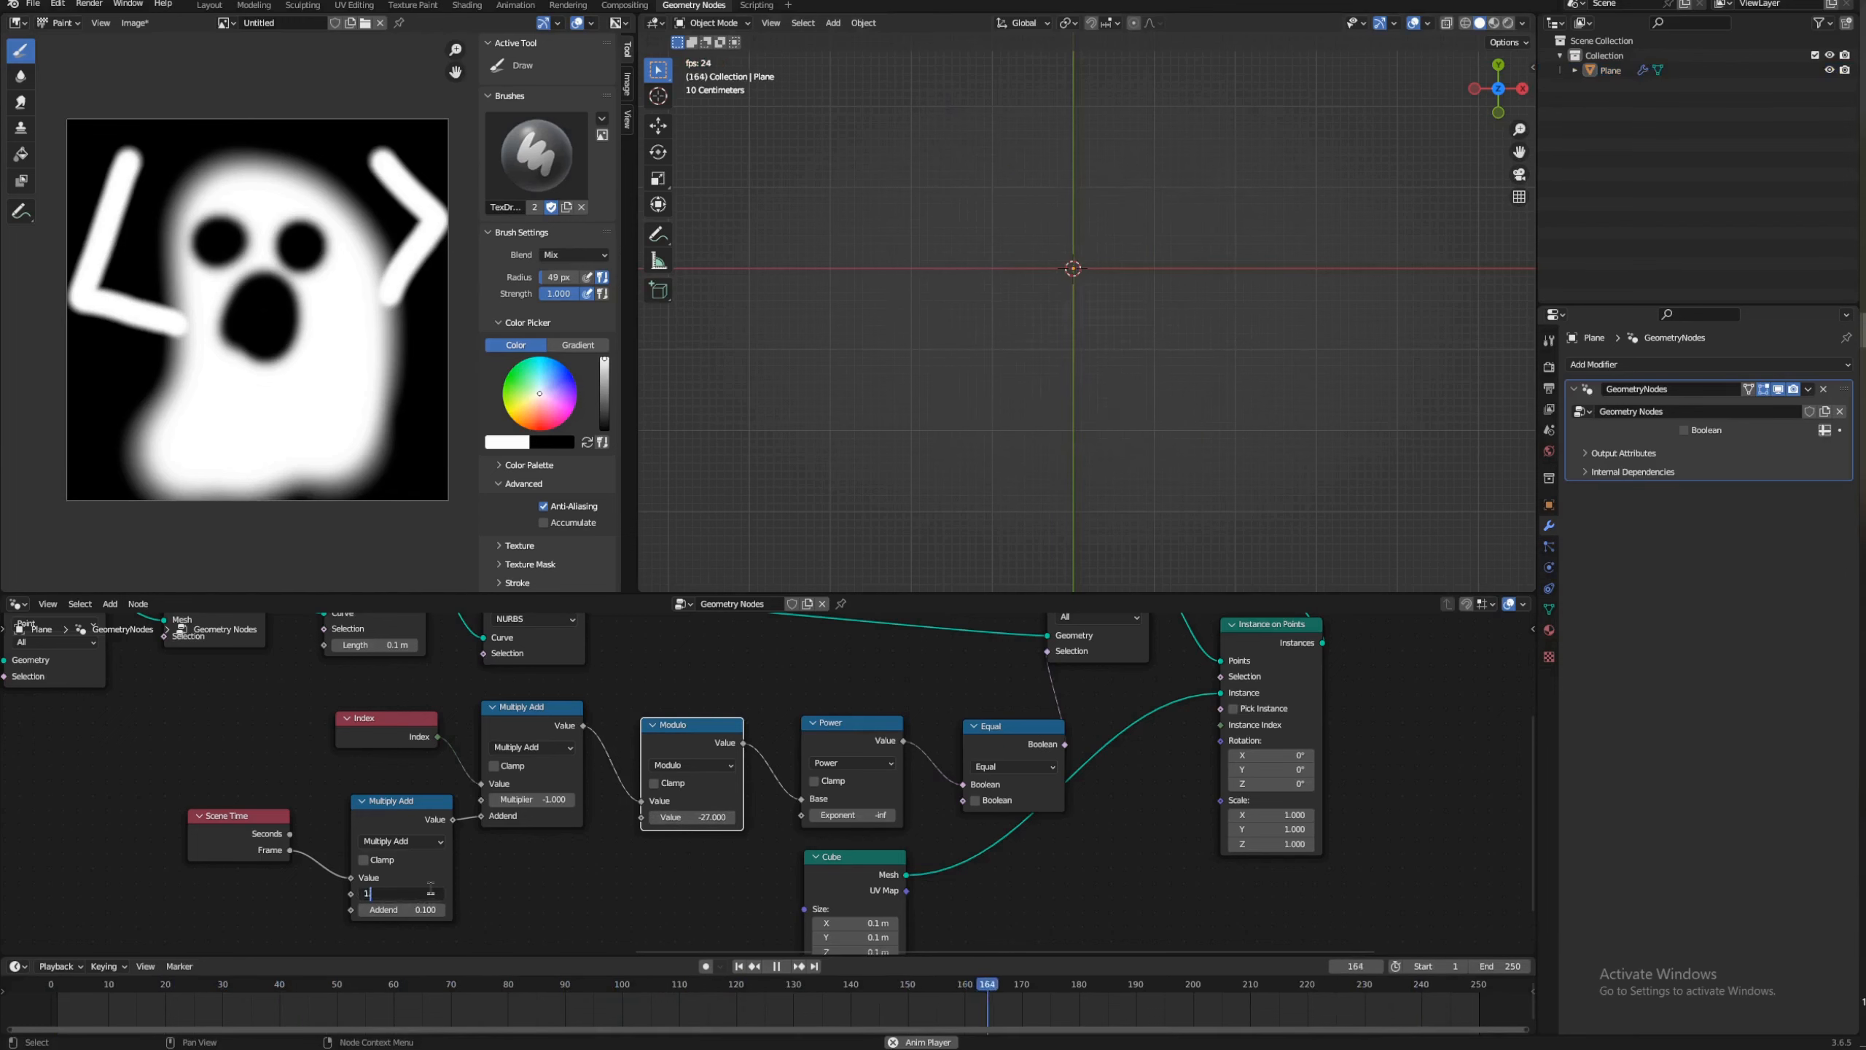
type("1")
key("Return")
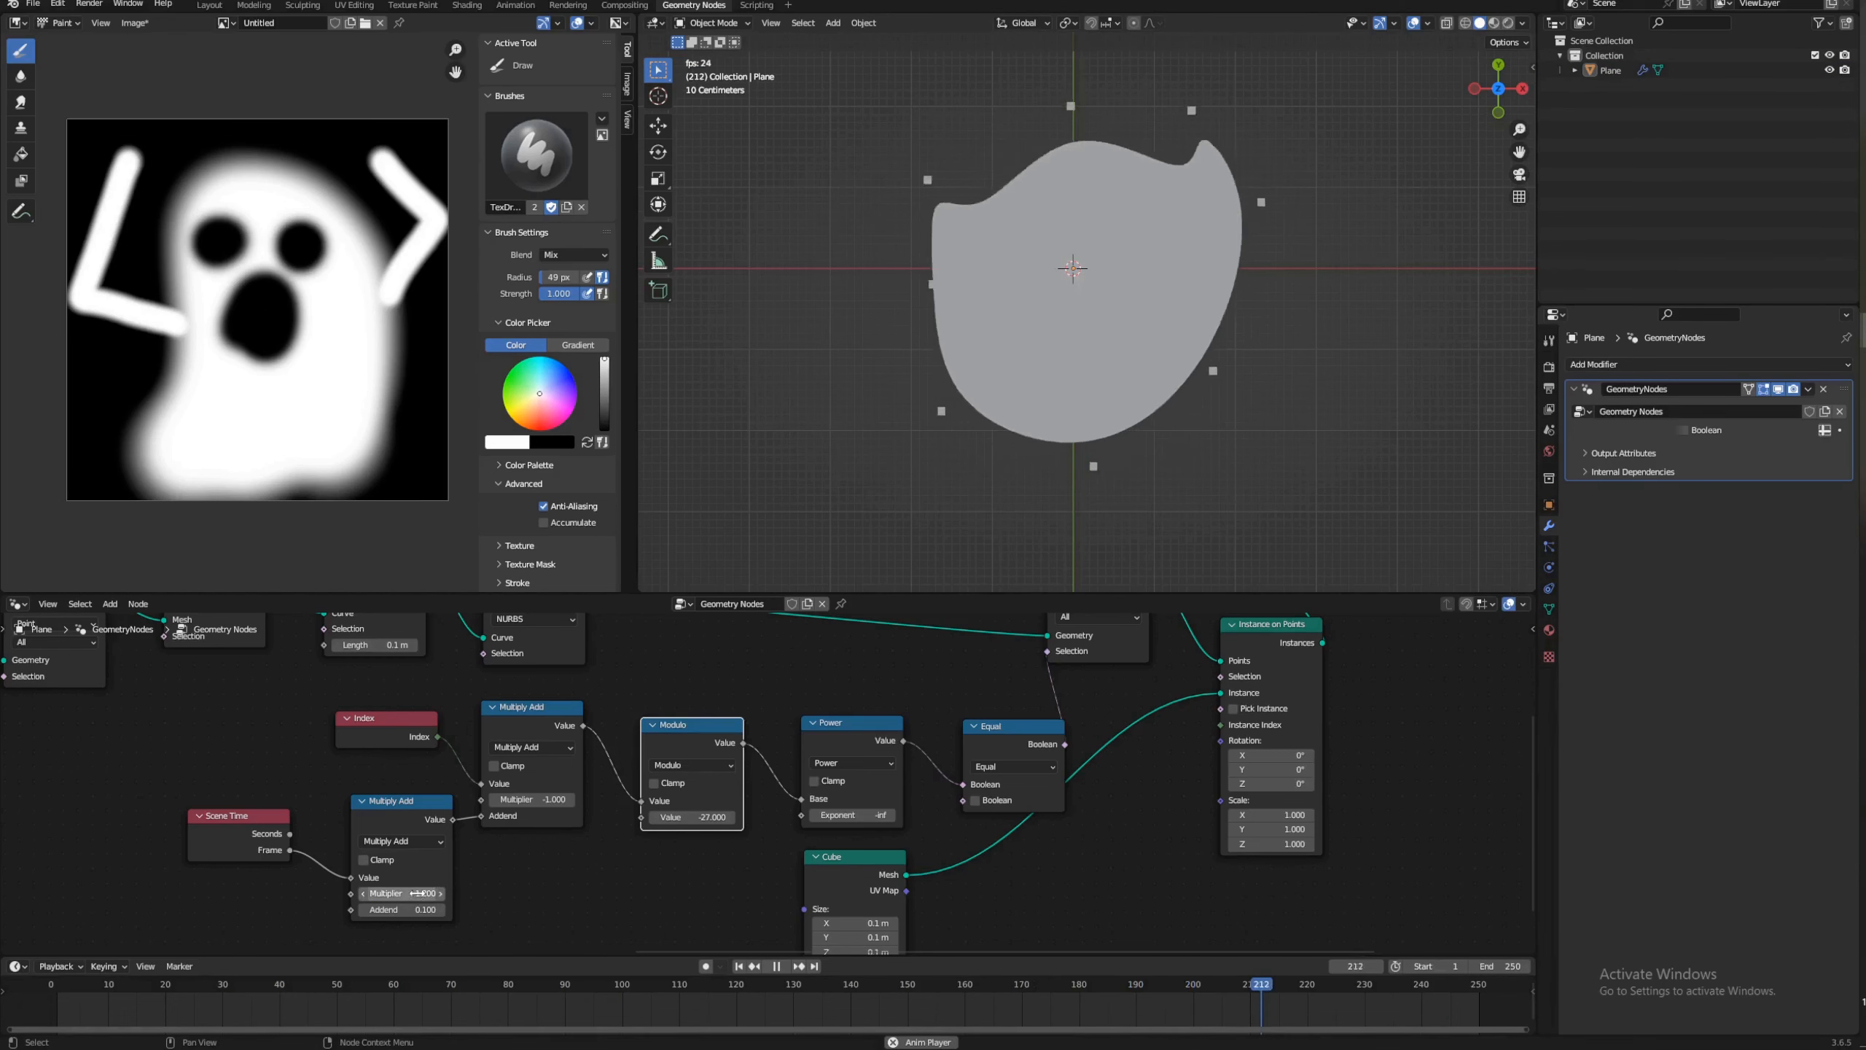
left_click(418, 893)
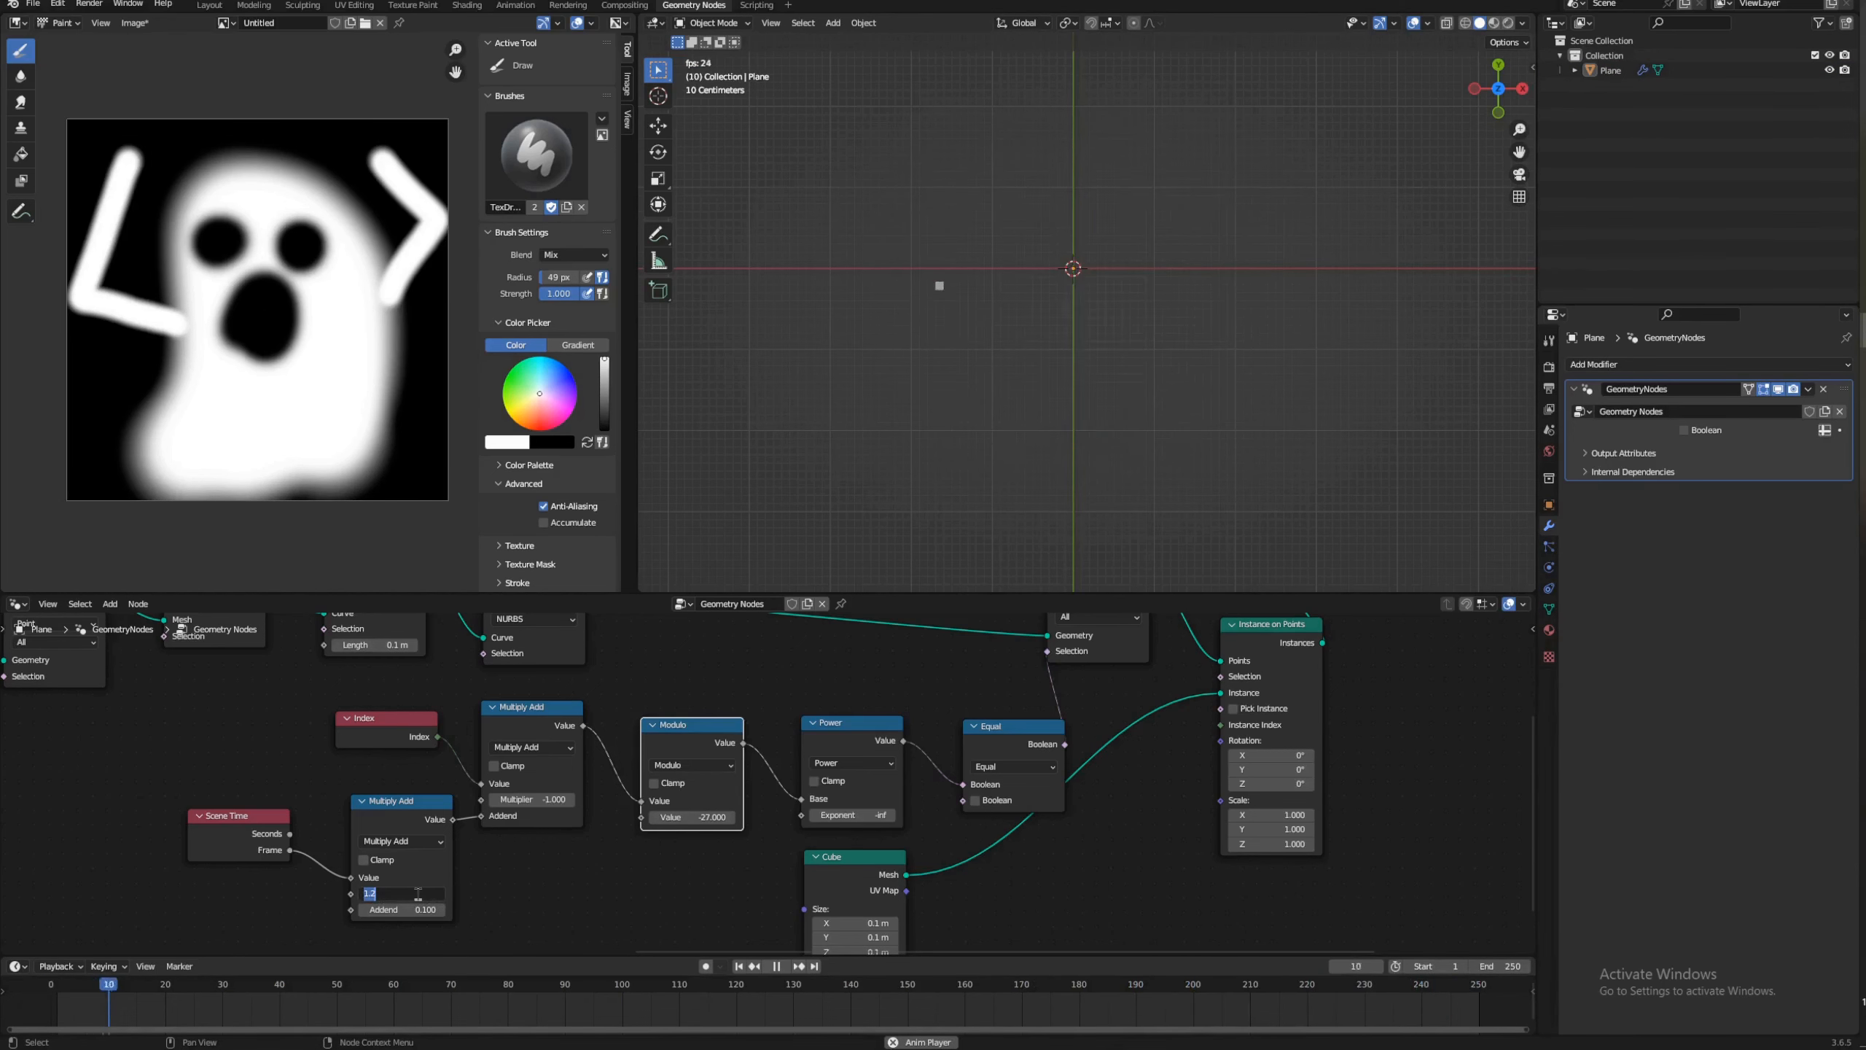
type("2")
key("Return")
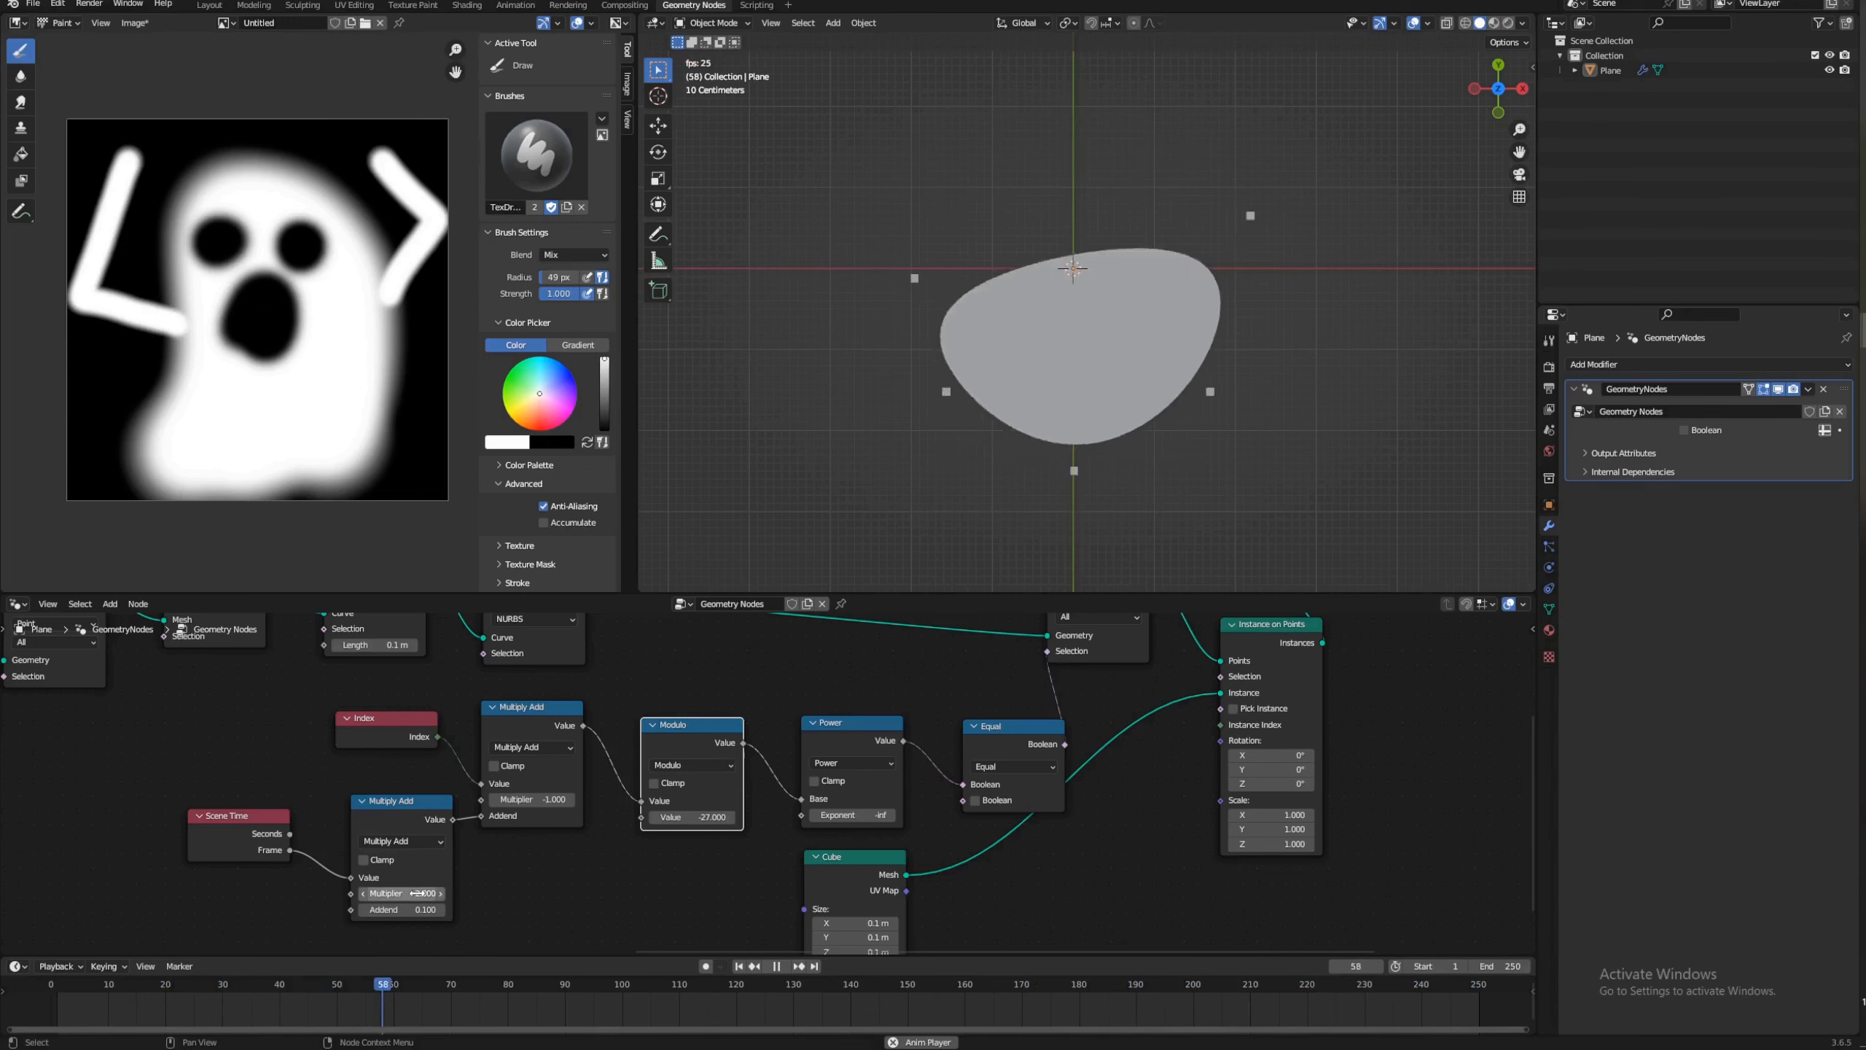
Step: Adjust the Modulo value to -1.4, stop the playback and refine the value to -0.5
mouse_move(702, 818)
left_mouse_down()
mouse_move(602, 818)
mouse_move(914, 818)
mouse_move(669, 818)
left_mouse_up()
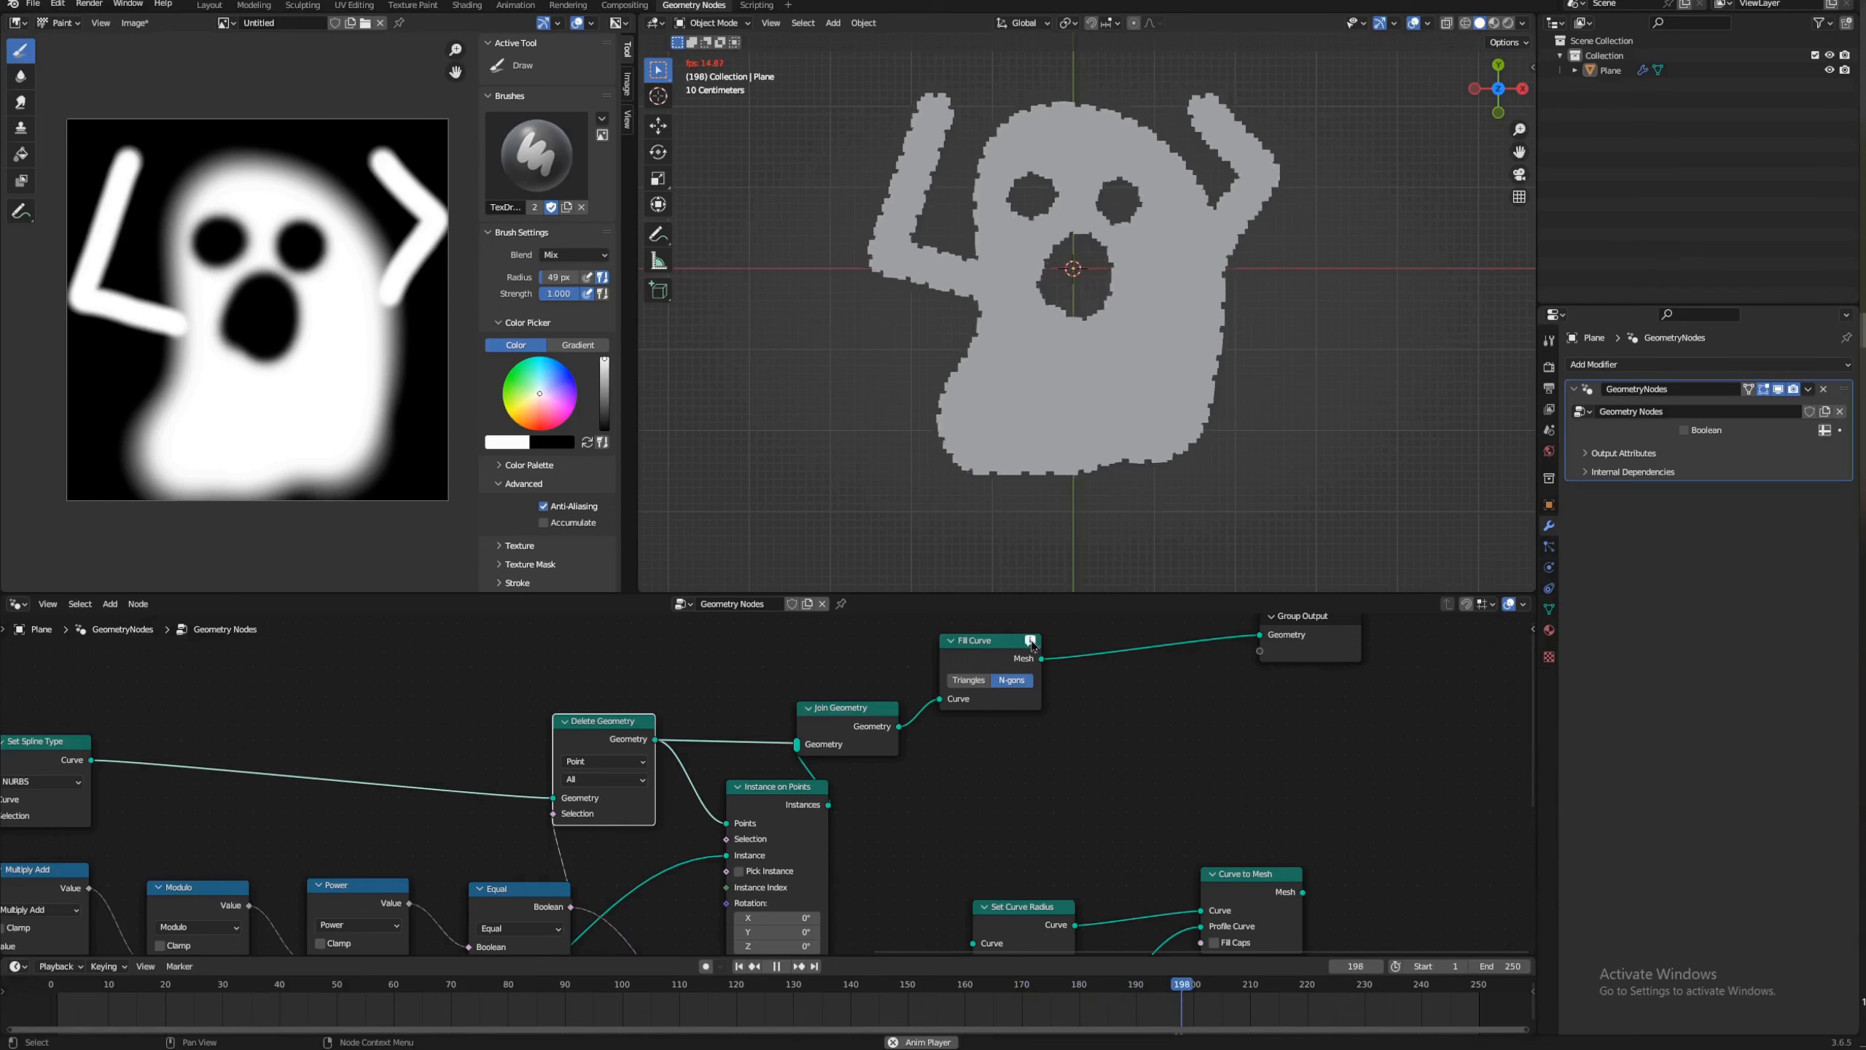
key("space")
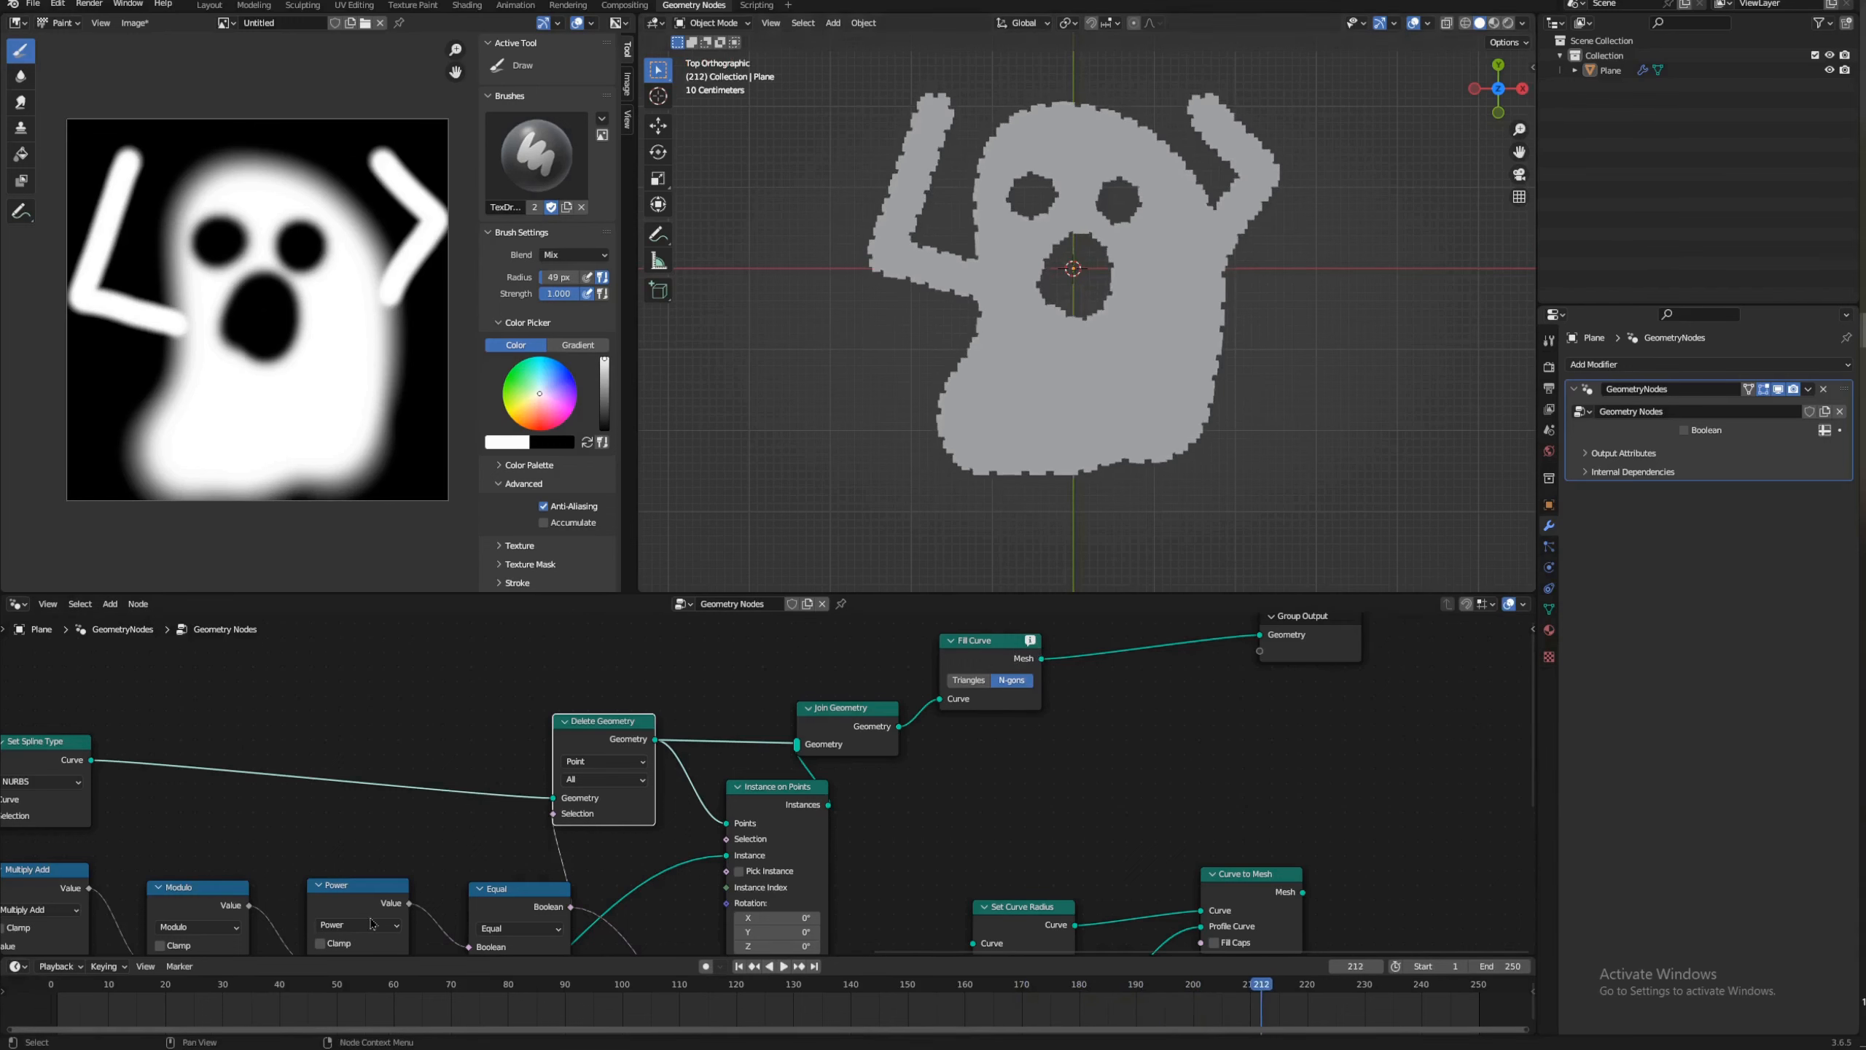
middle_click_drag(372, 923, 610, 838)
scroll(854, 340, "up", 4)
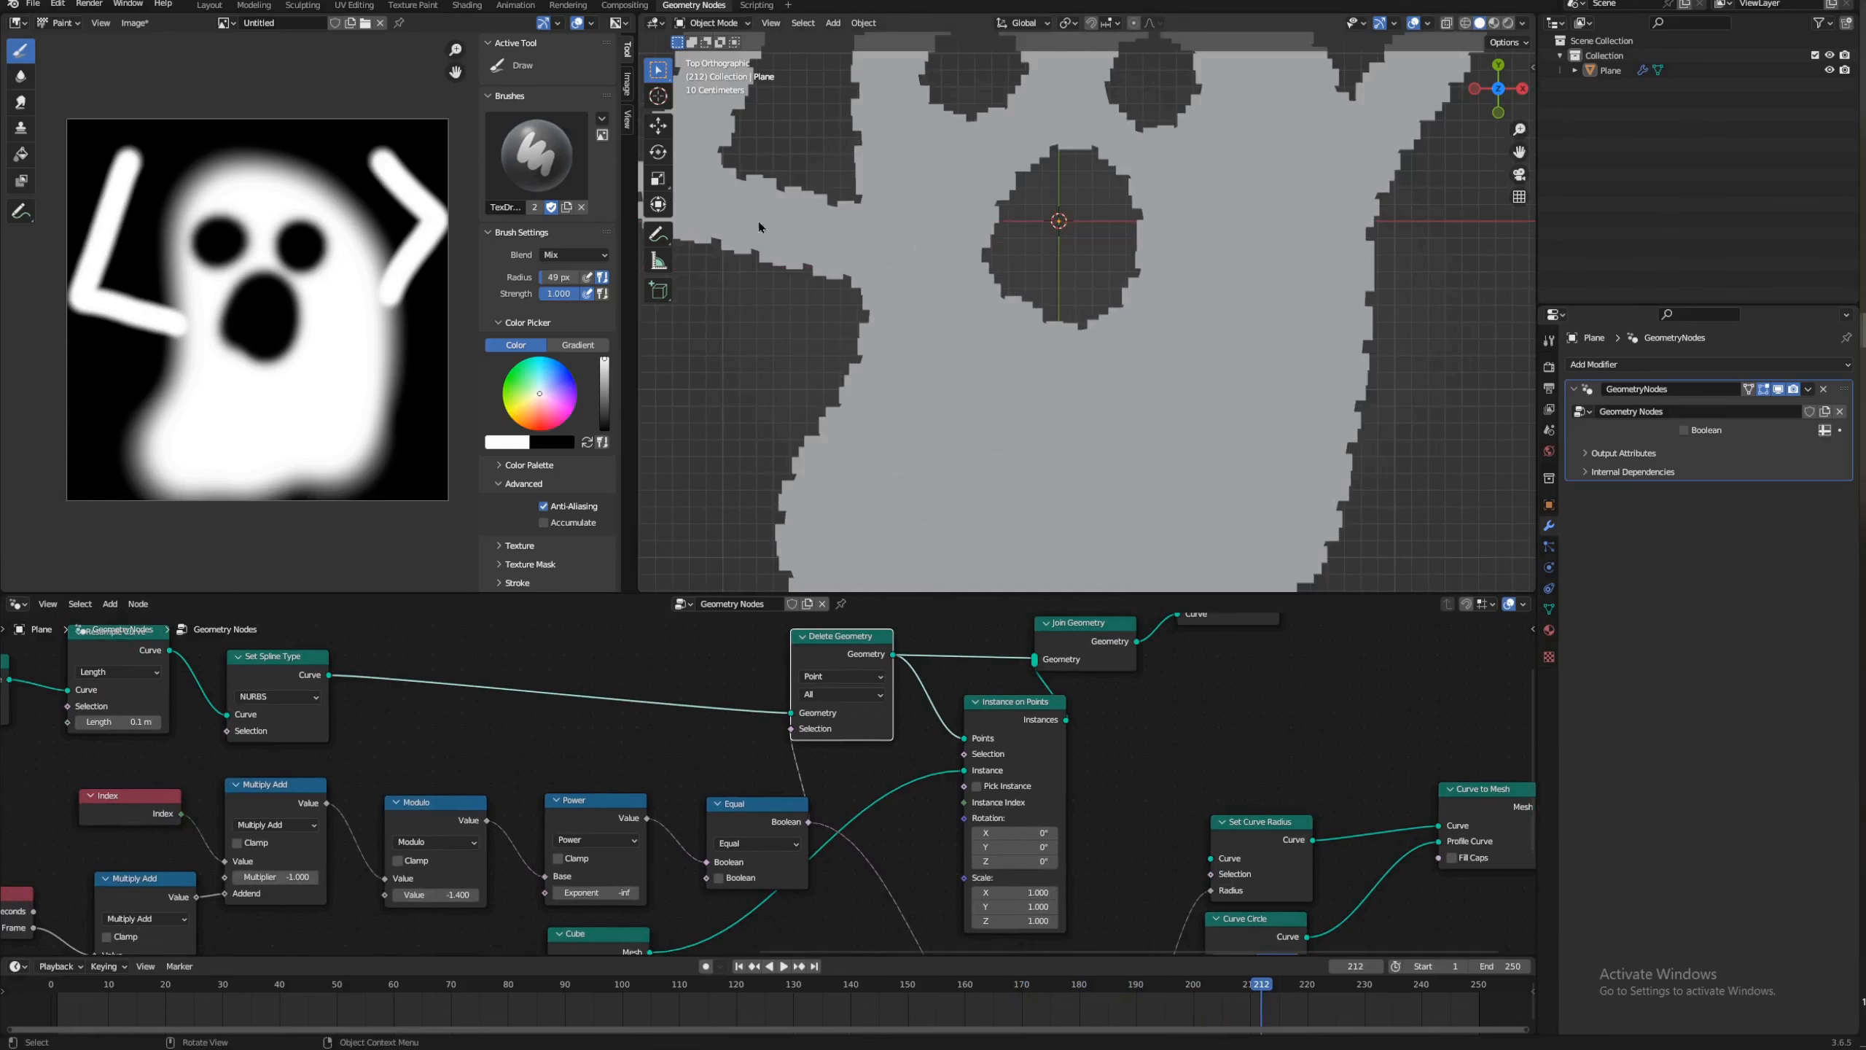
left_click_drag(436, 895, 364, 895)
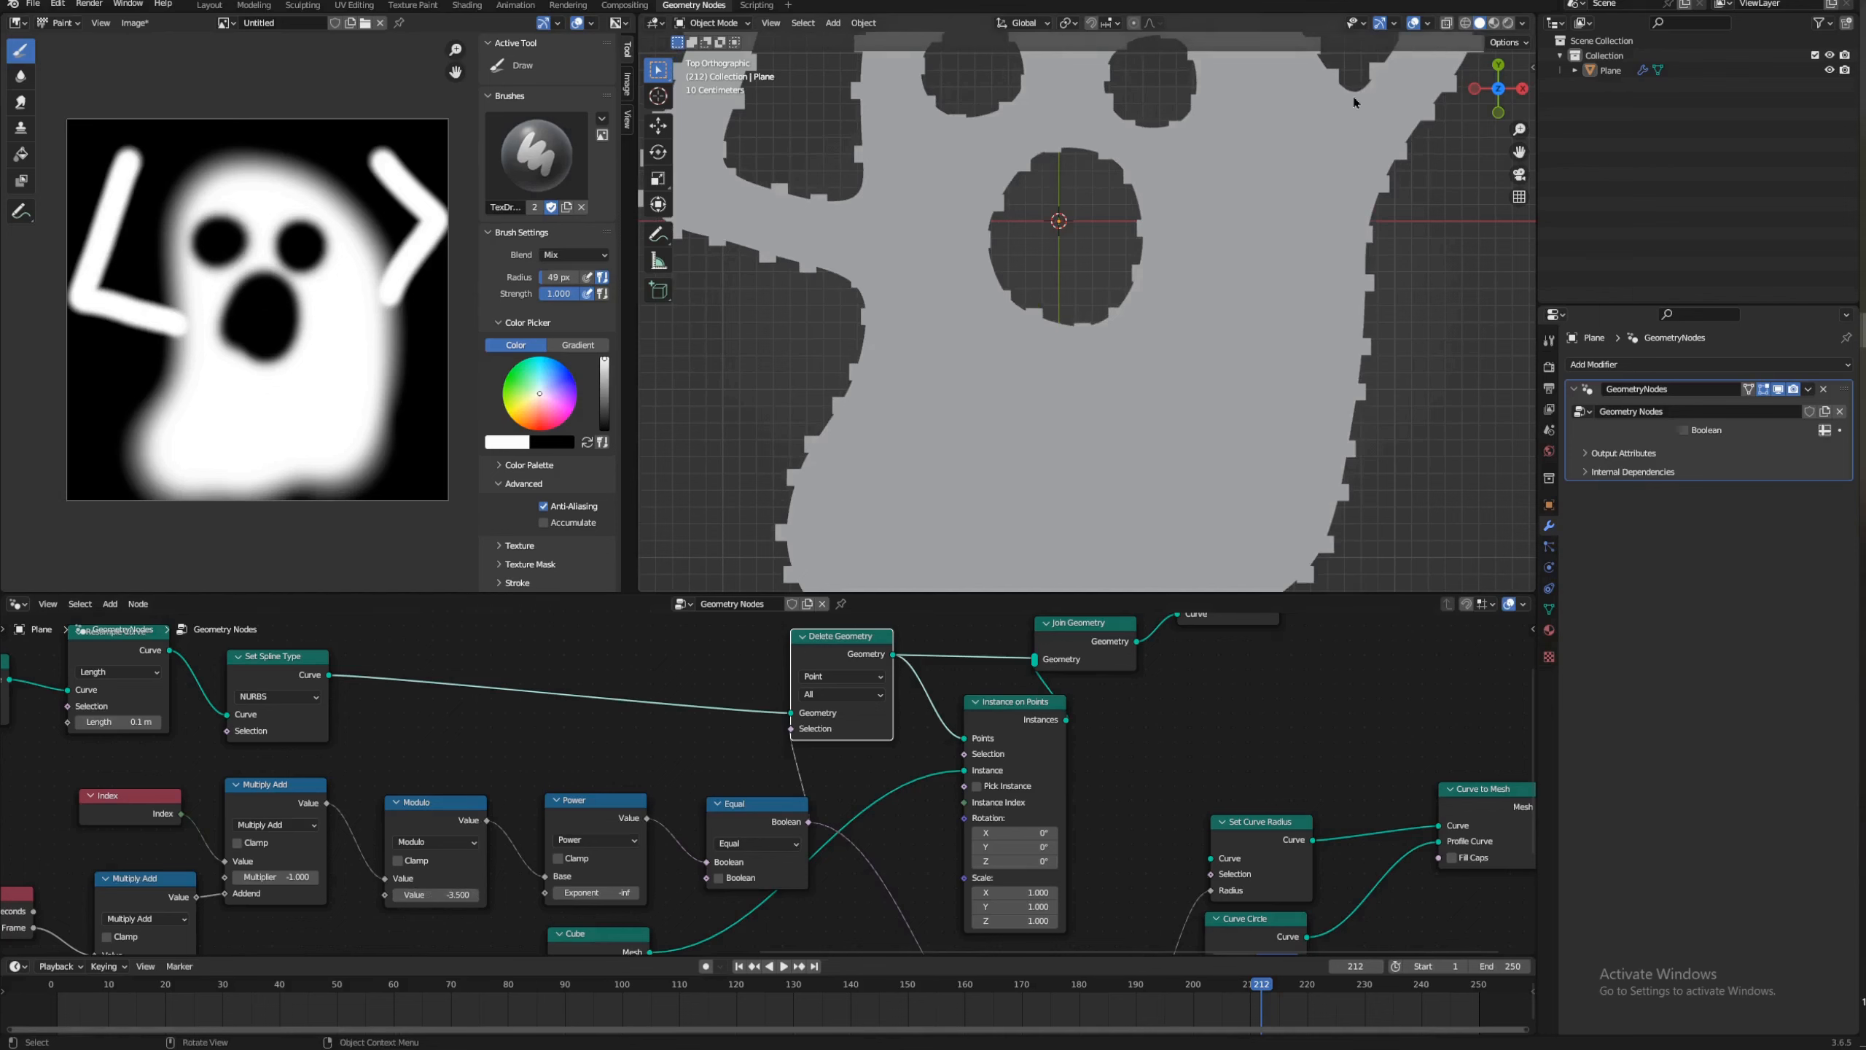
Step: Tidy the layout of the Multiply Add, Set Curve Radius, Curve to Mesh and Curve Circle nodes
scroll(1069, 346, "down", 4)
middle_click_drag(1069, 346, 897, 254)
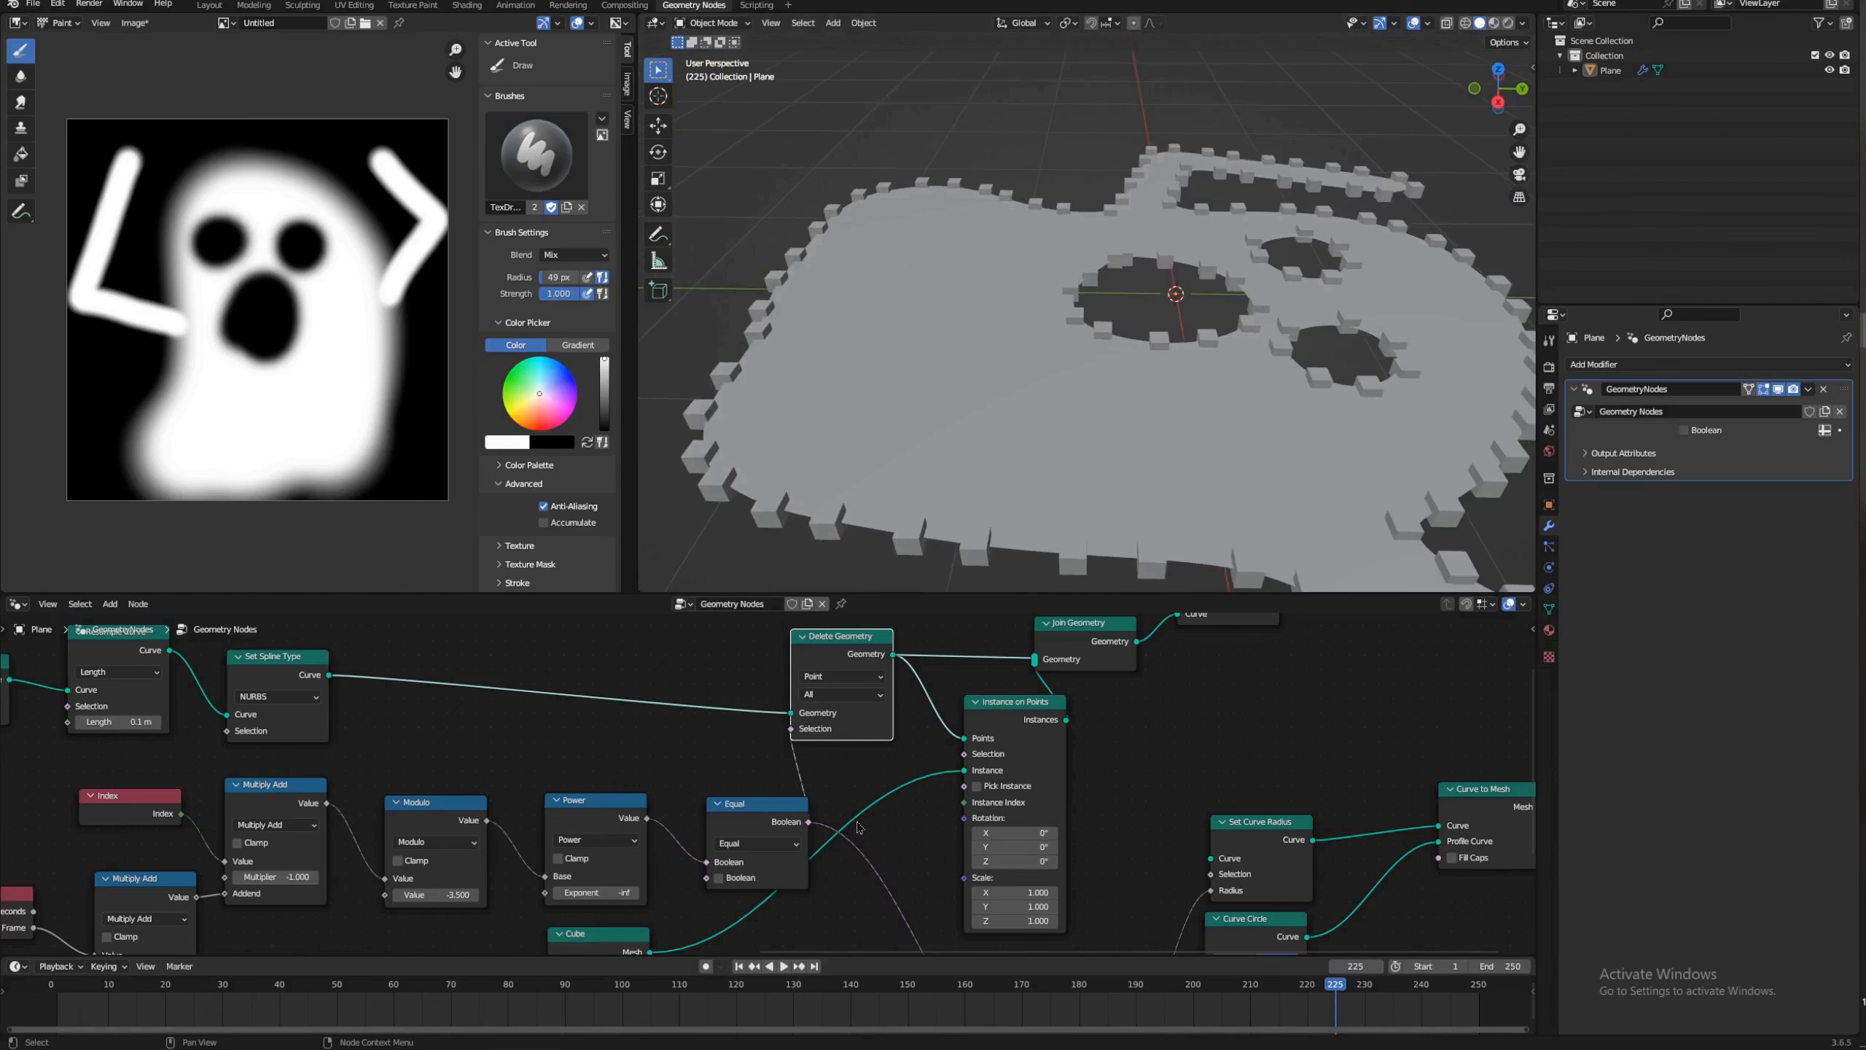
middle_click_drag(1177, 755, 1117, 840)
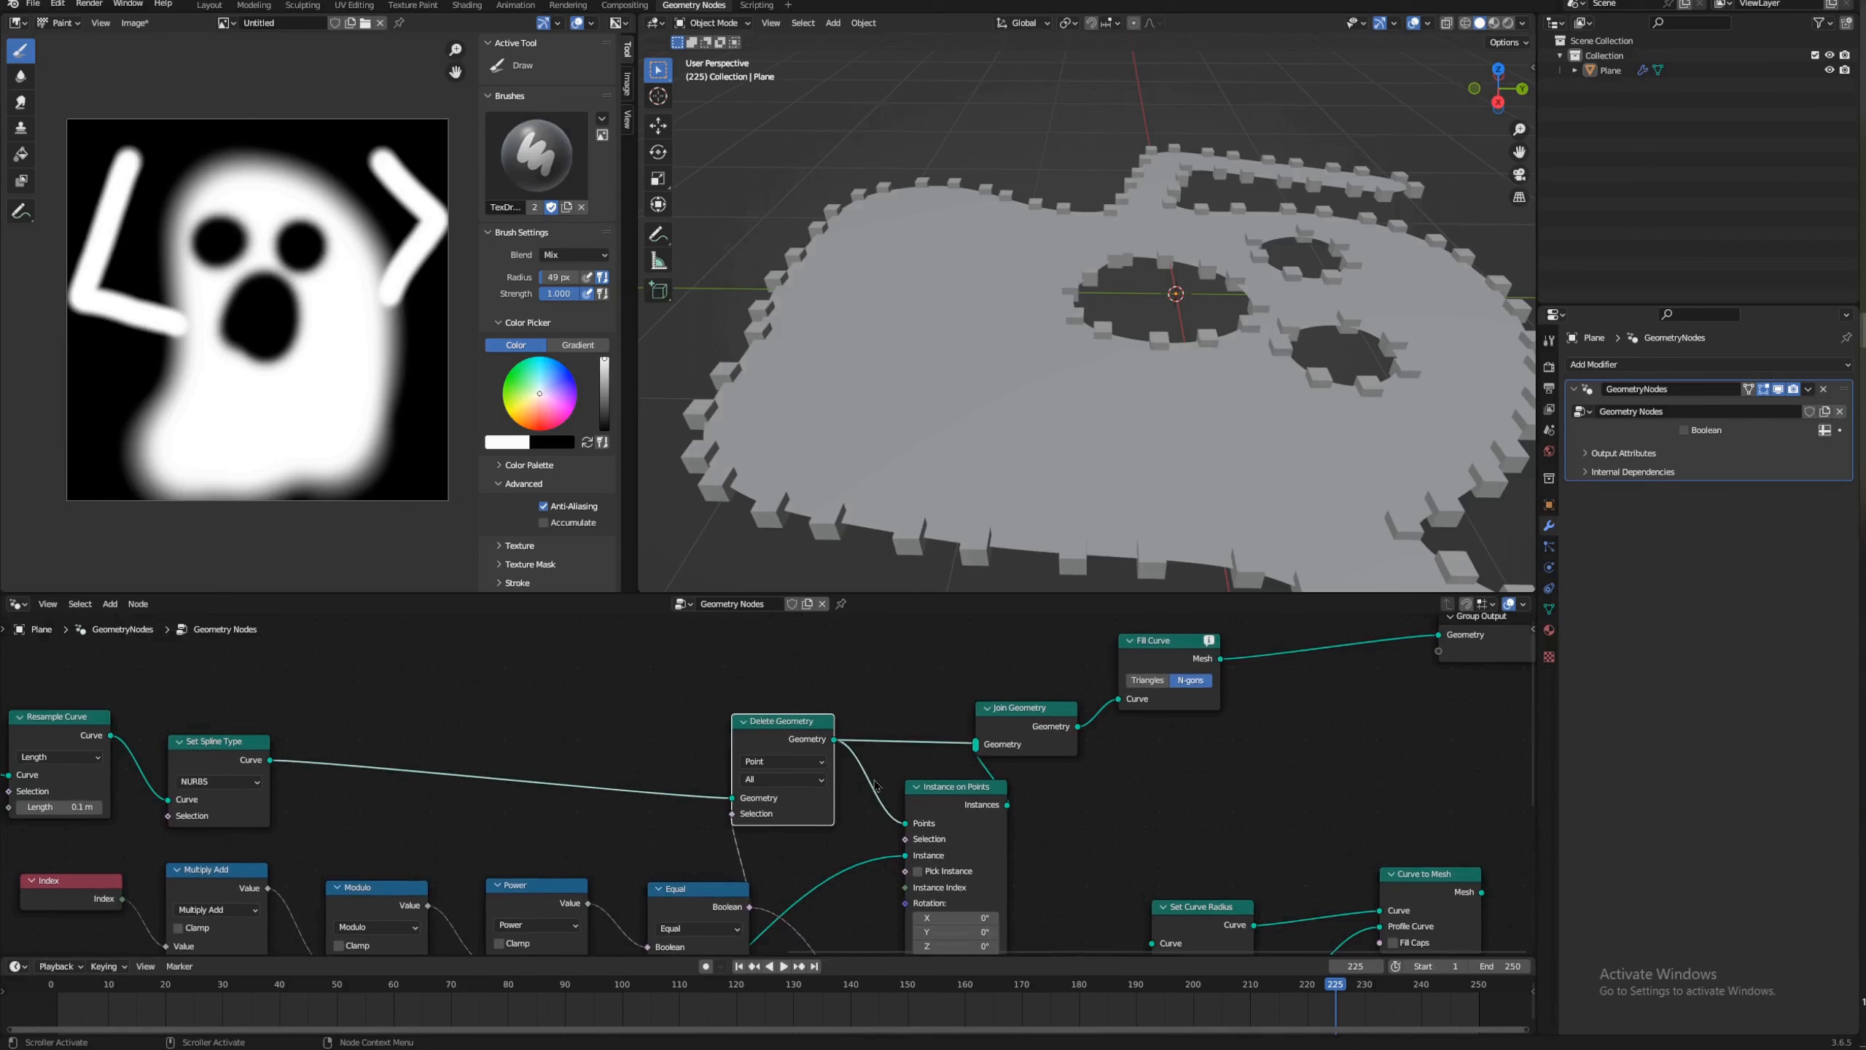
middle_click_drag(1334, 785, 1294, 767)
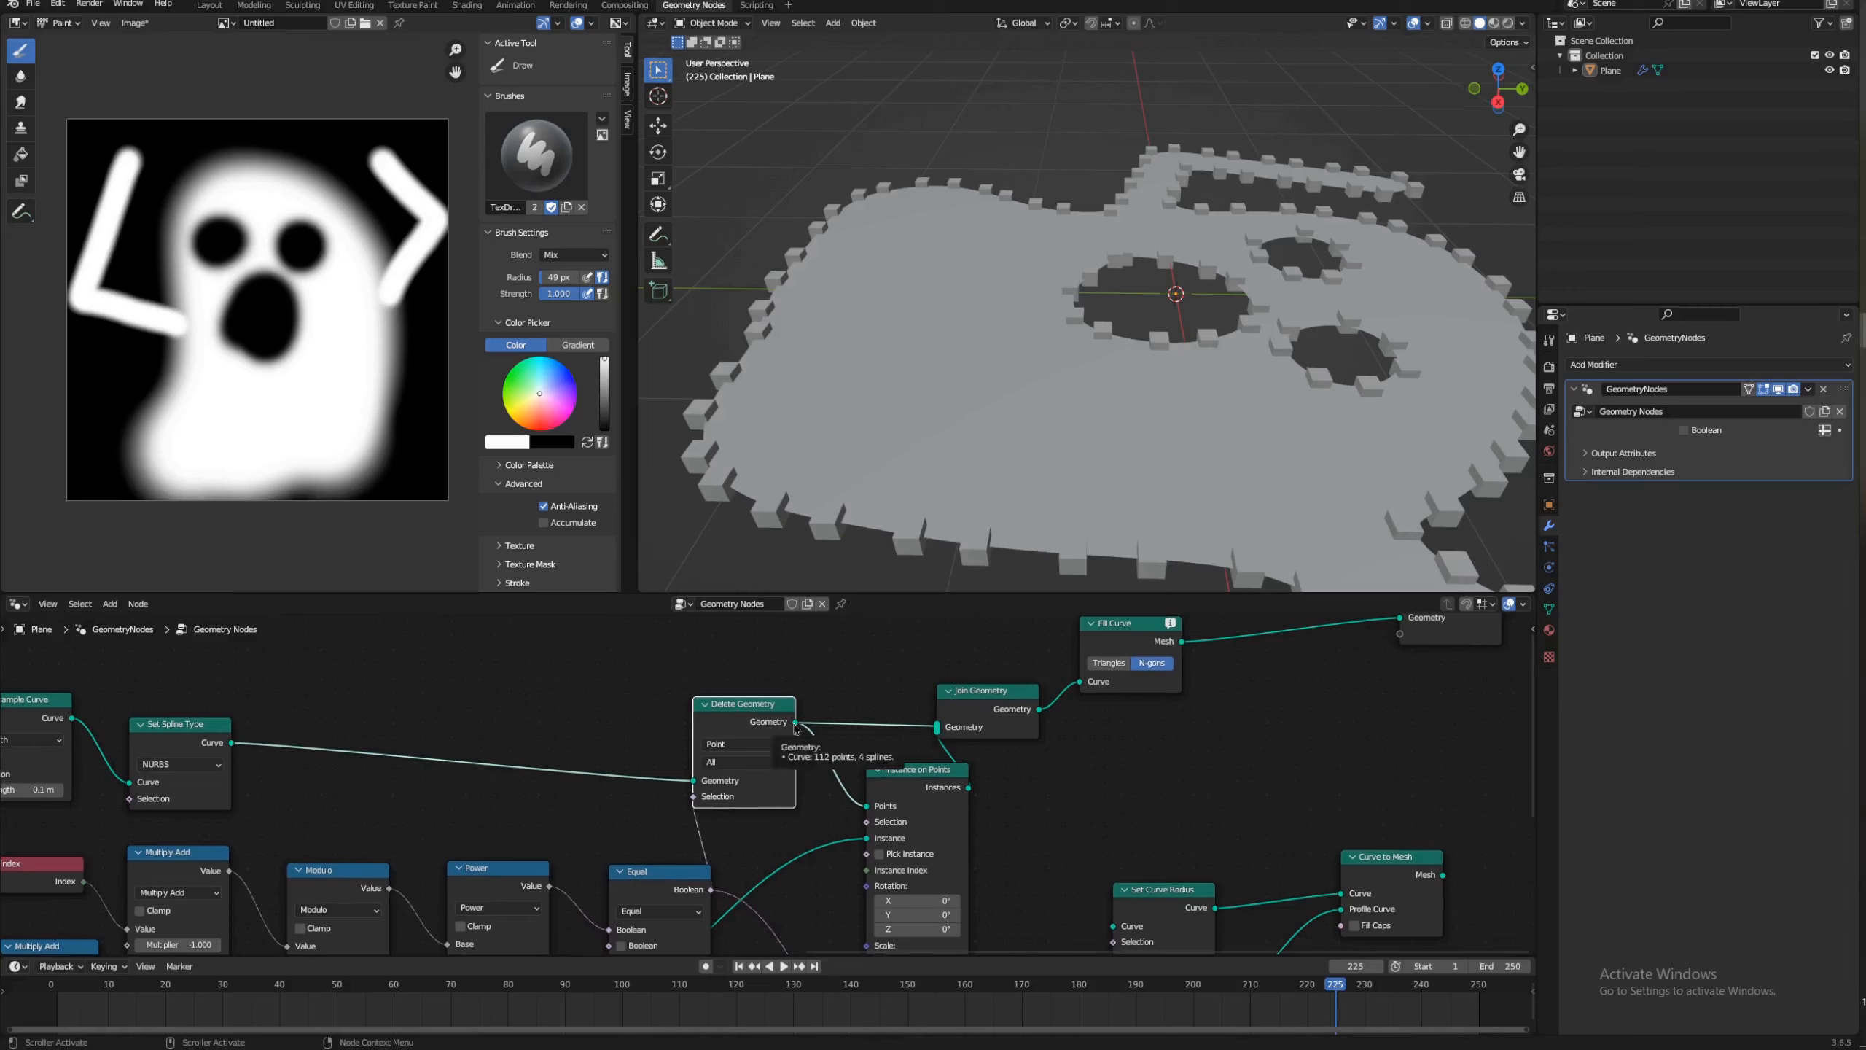
middle_click_drag(1156, 884, 990, 683)
mouse_move(774, 836)
left_mouse_down()
mouse_move(799, 827)
mouse_move(795, 804)
left_mouse_up()
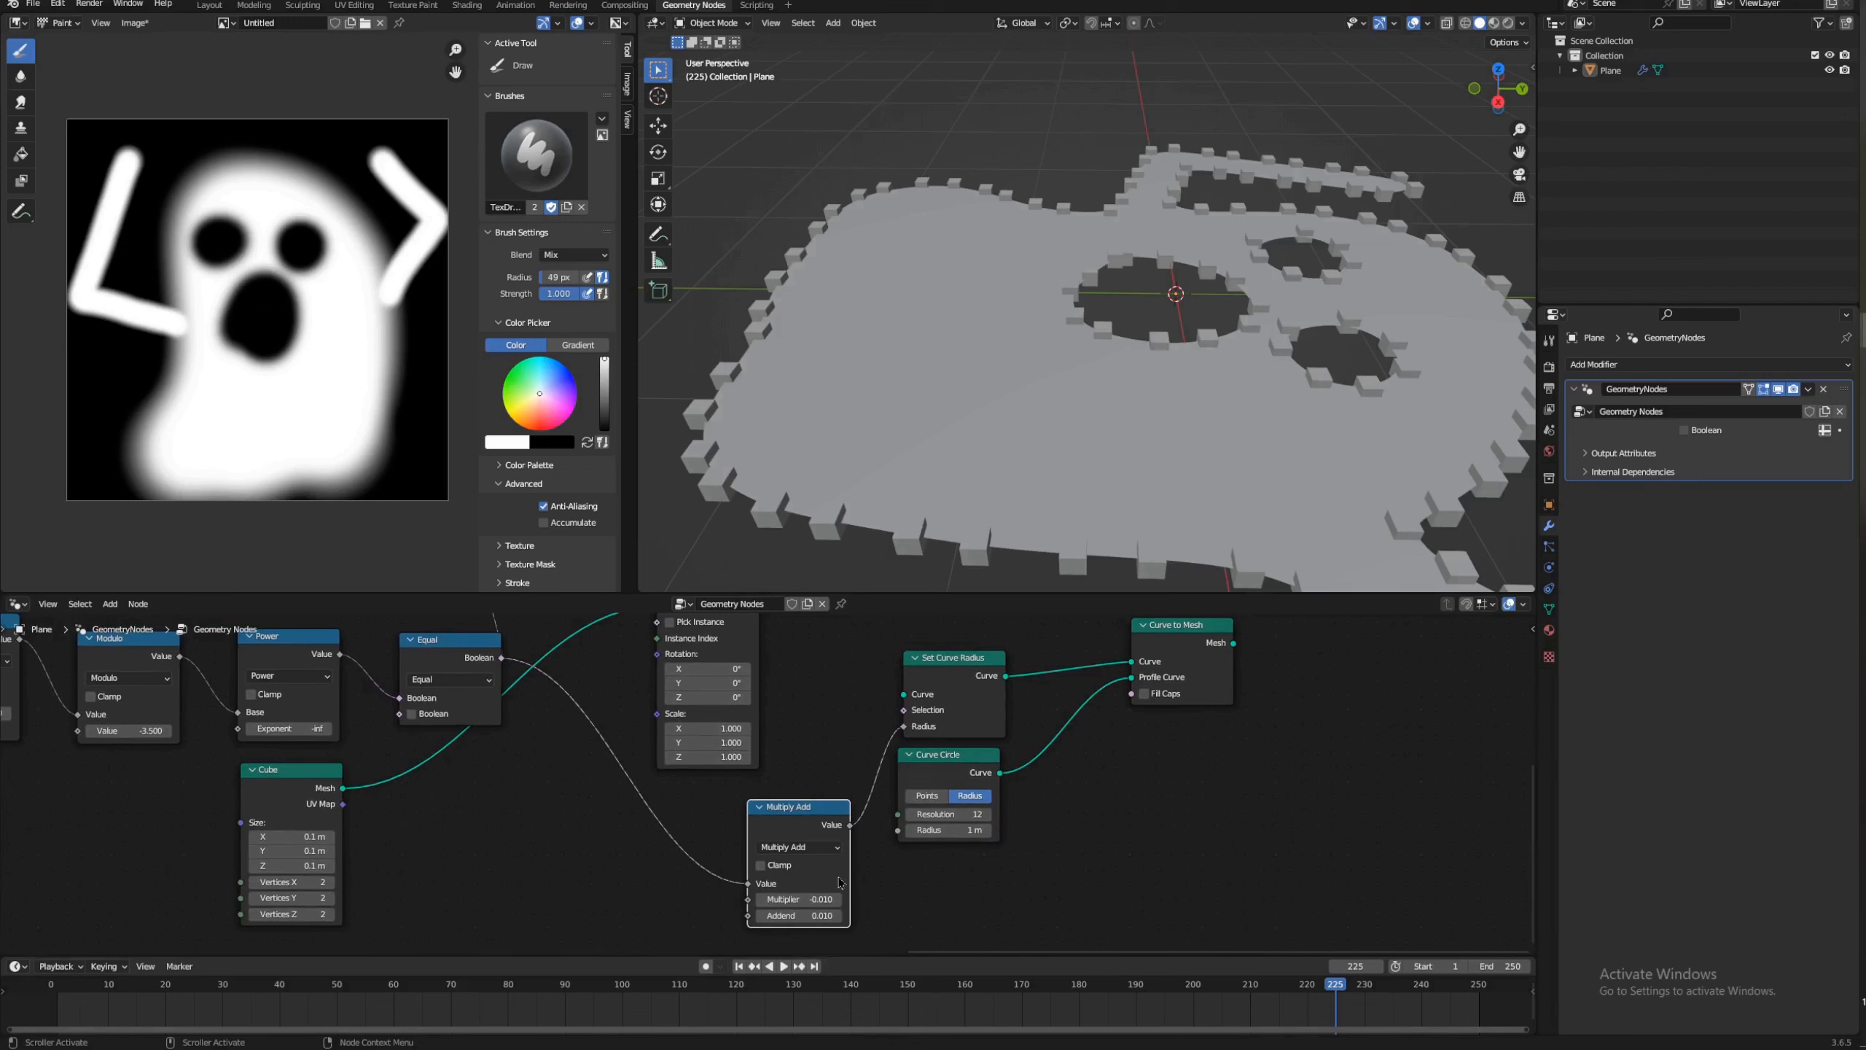
left_click_drag(973, 664, 979, 666)
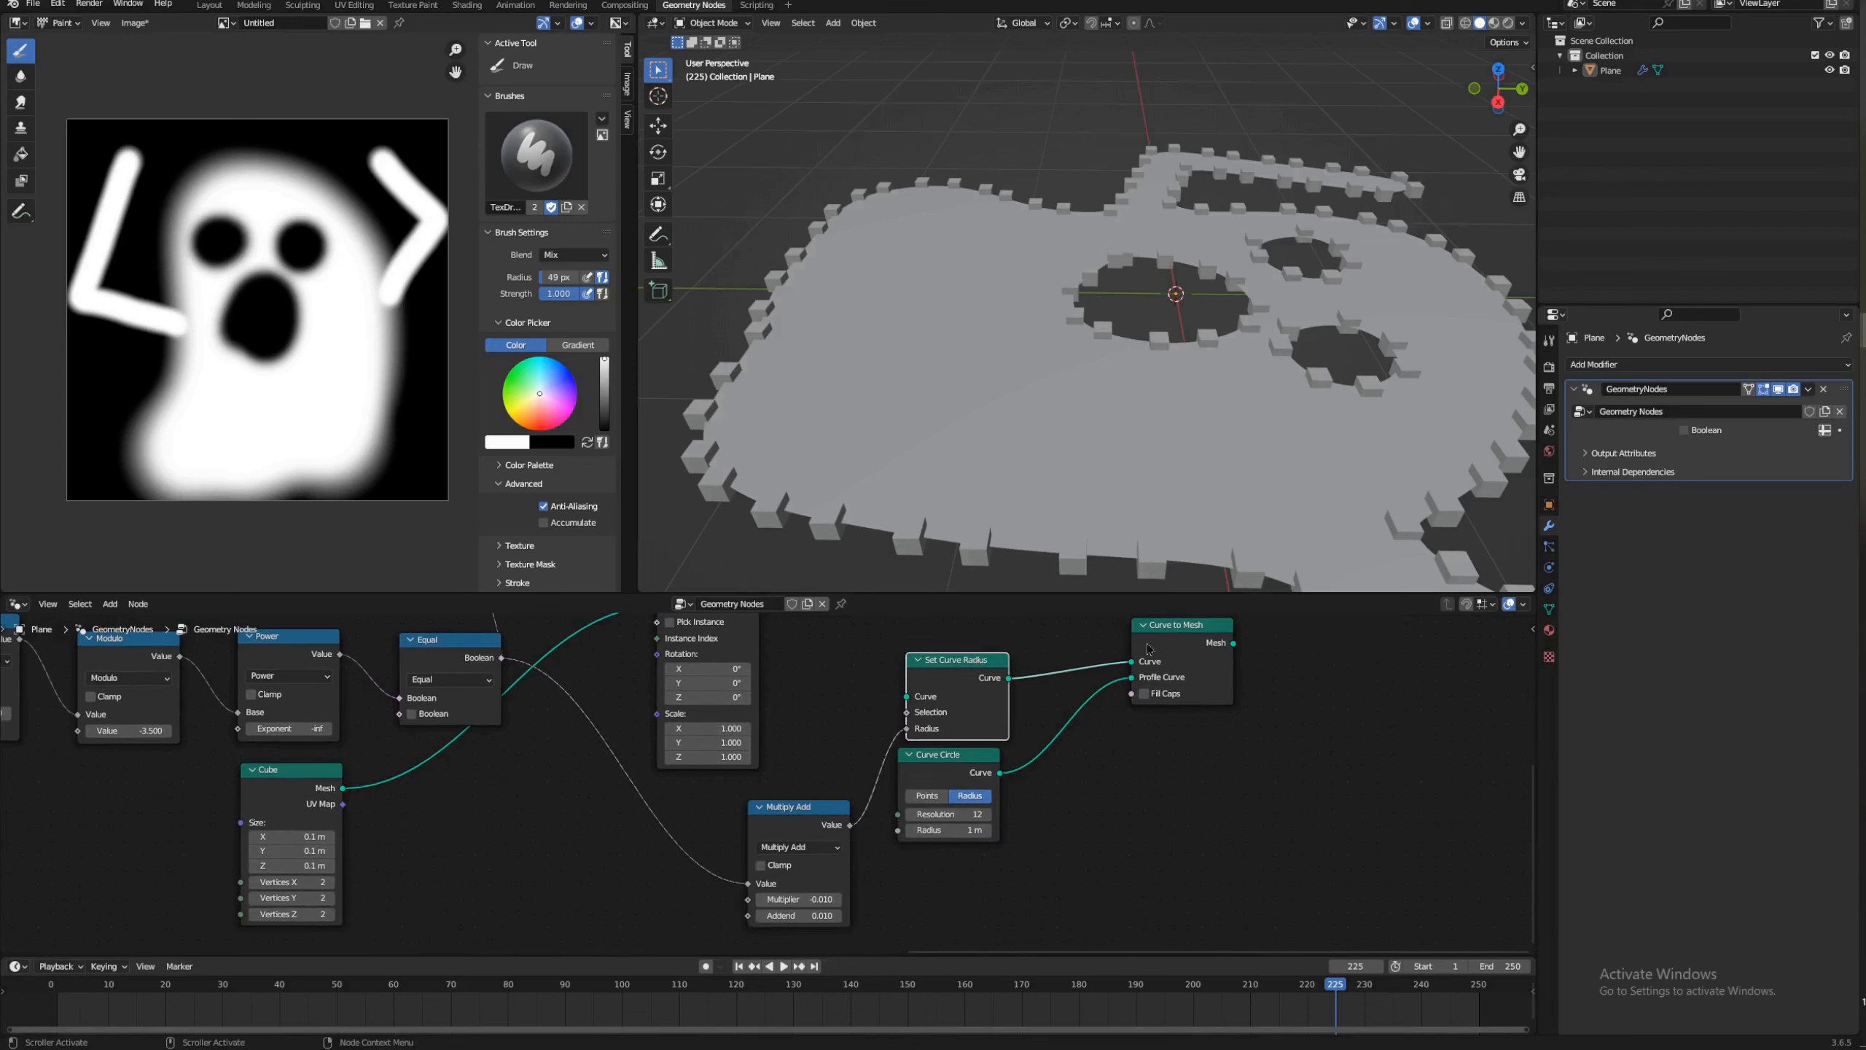
left_click_drag(1149, 648, 1146, 651)
left_click_drag(944, 755, 954, 756)
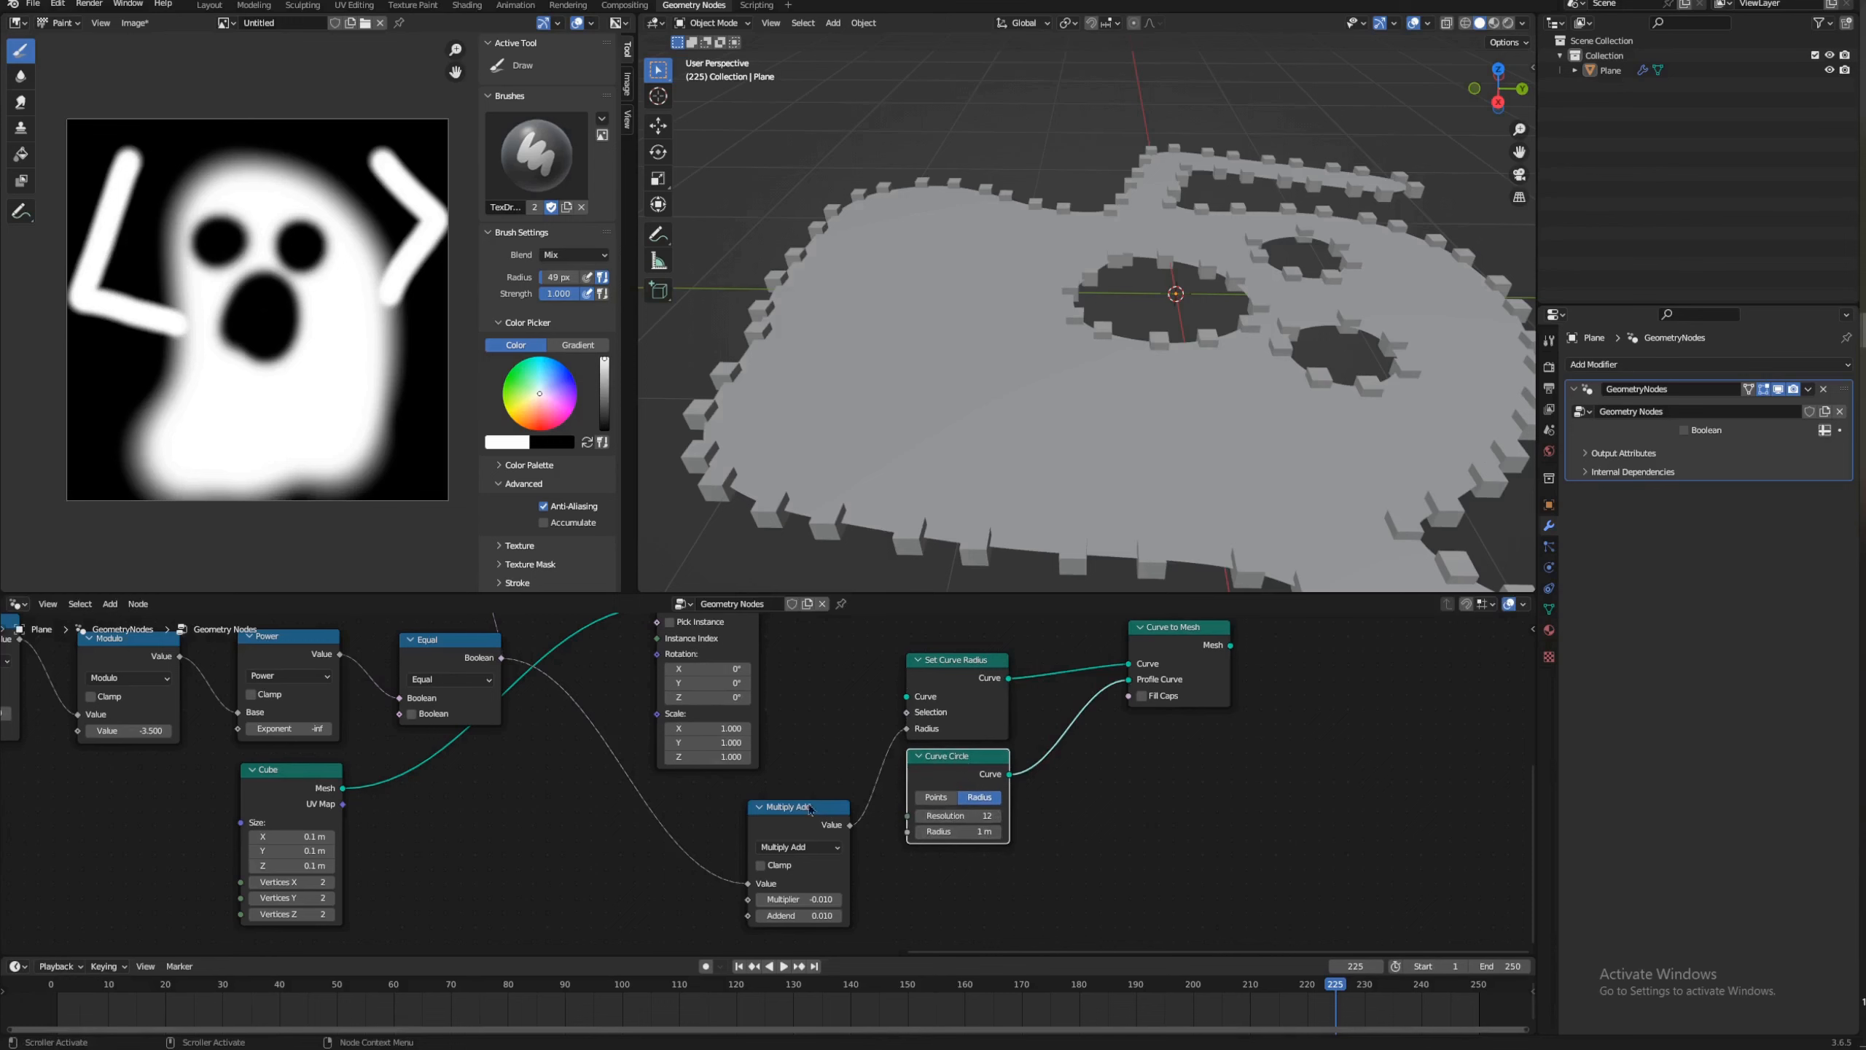
Step: Connect the Delete Geometry output to Set Curve Radius, and the Curve to Mesh output to Join Geometry
middle_click_drag(791, 766, 794, 881)
middle_click_drag(734, 695, 770, 722)
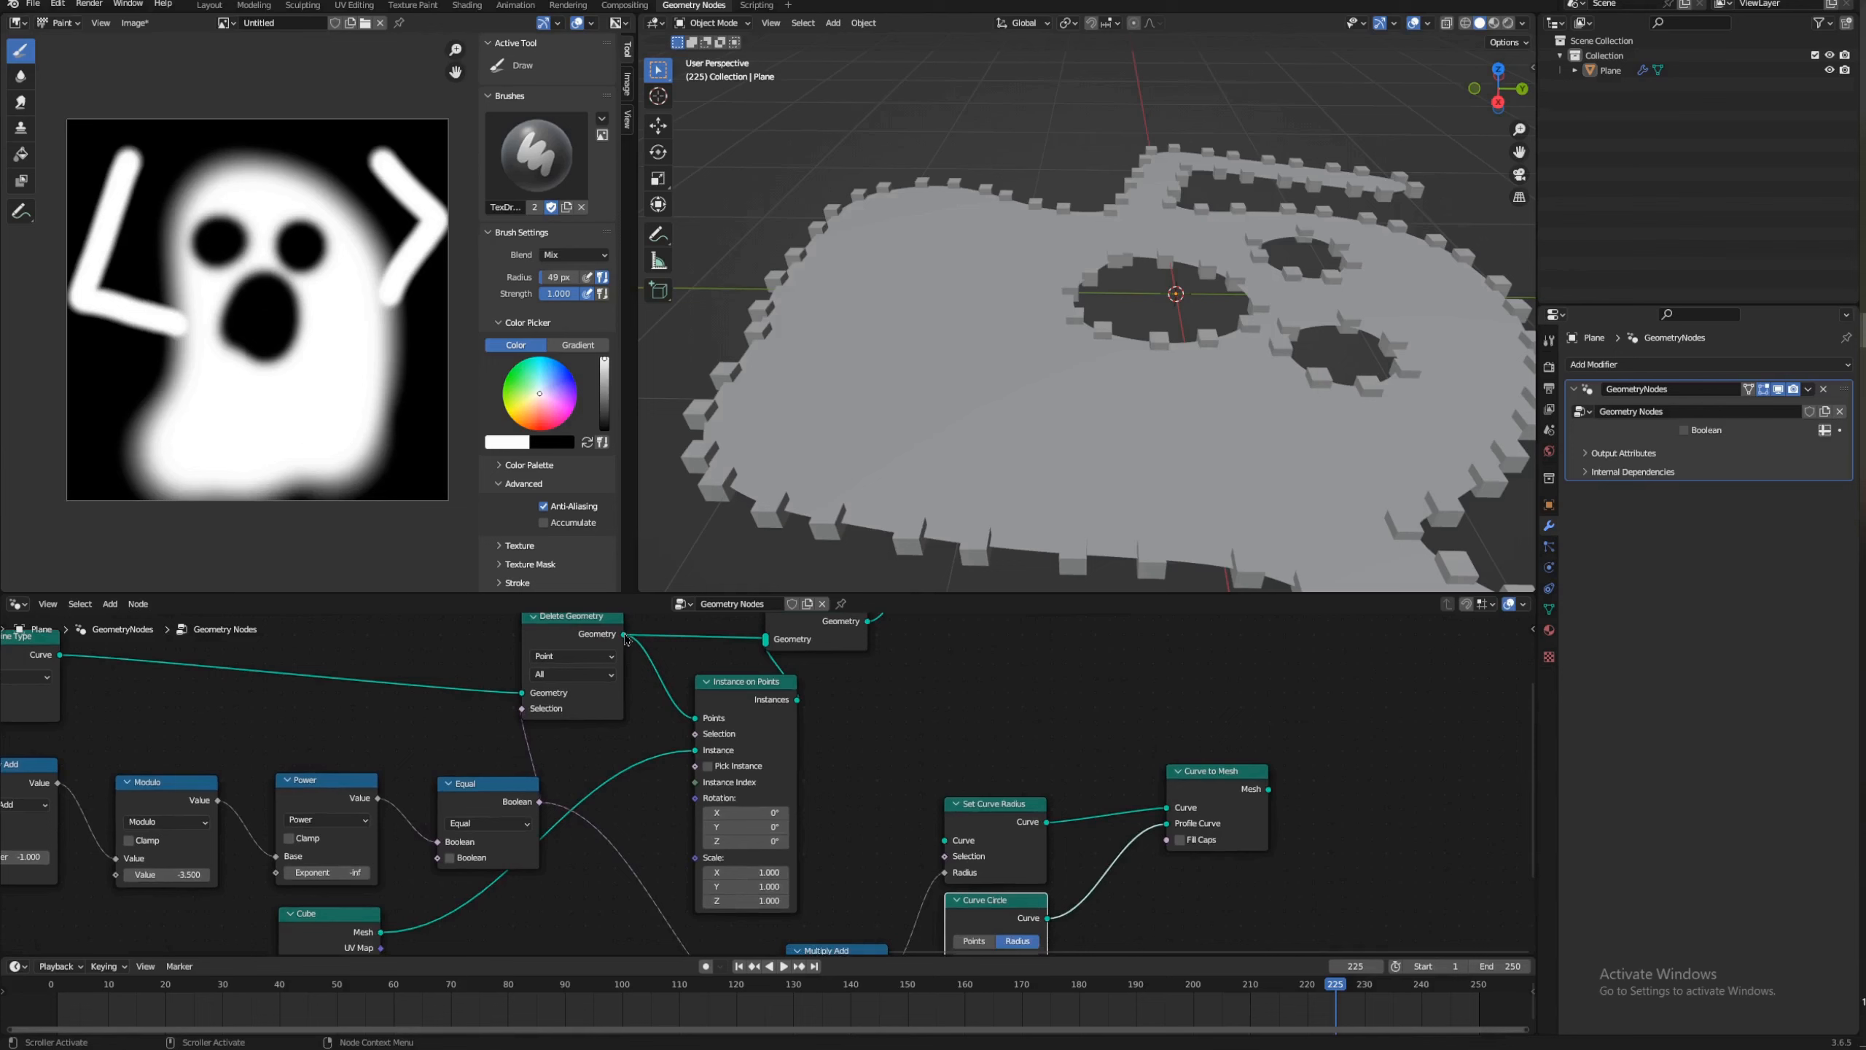
left_click_drag(625, 635, 641, 645)
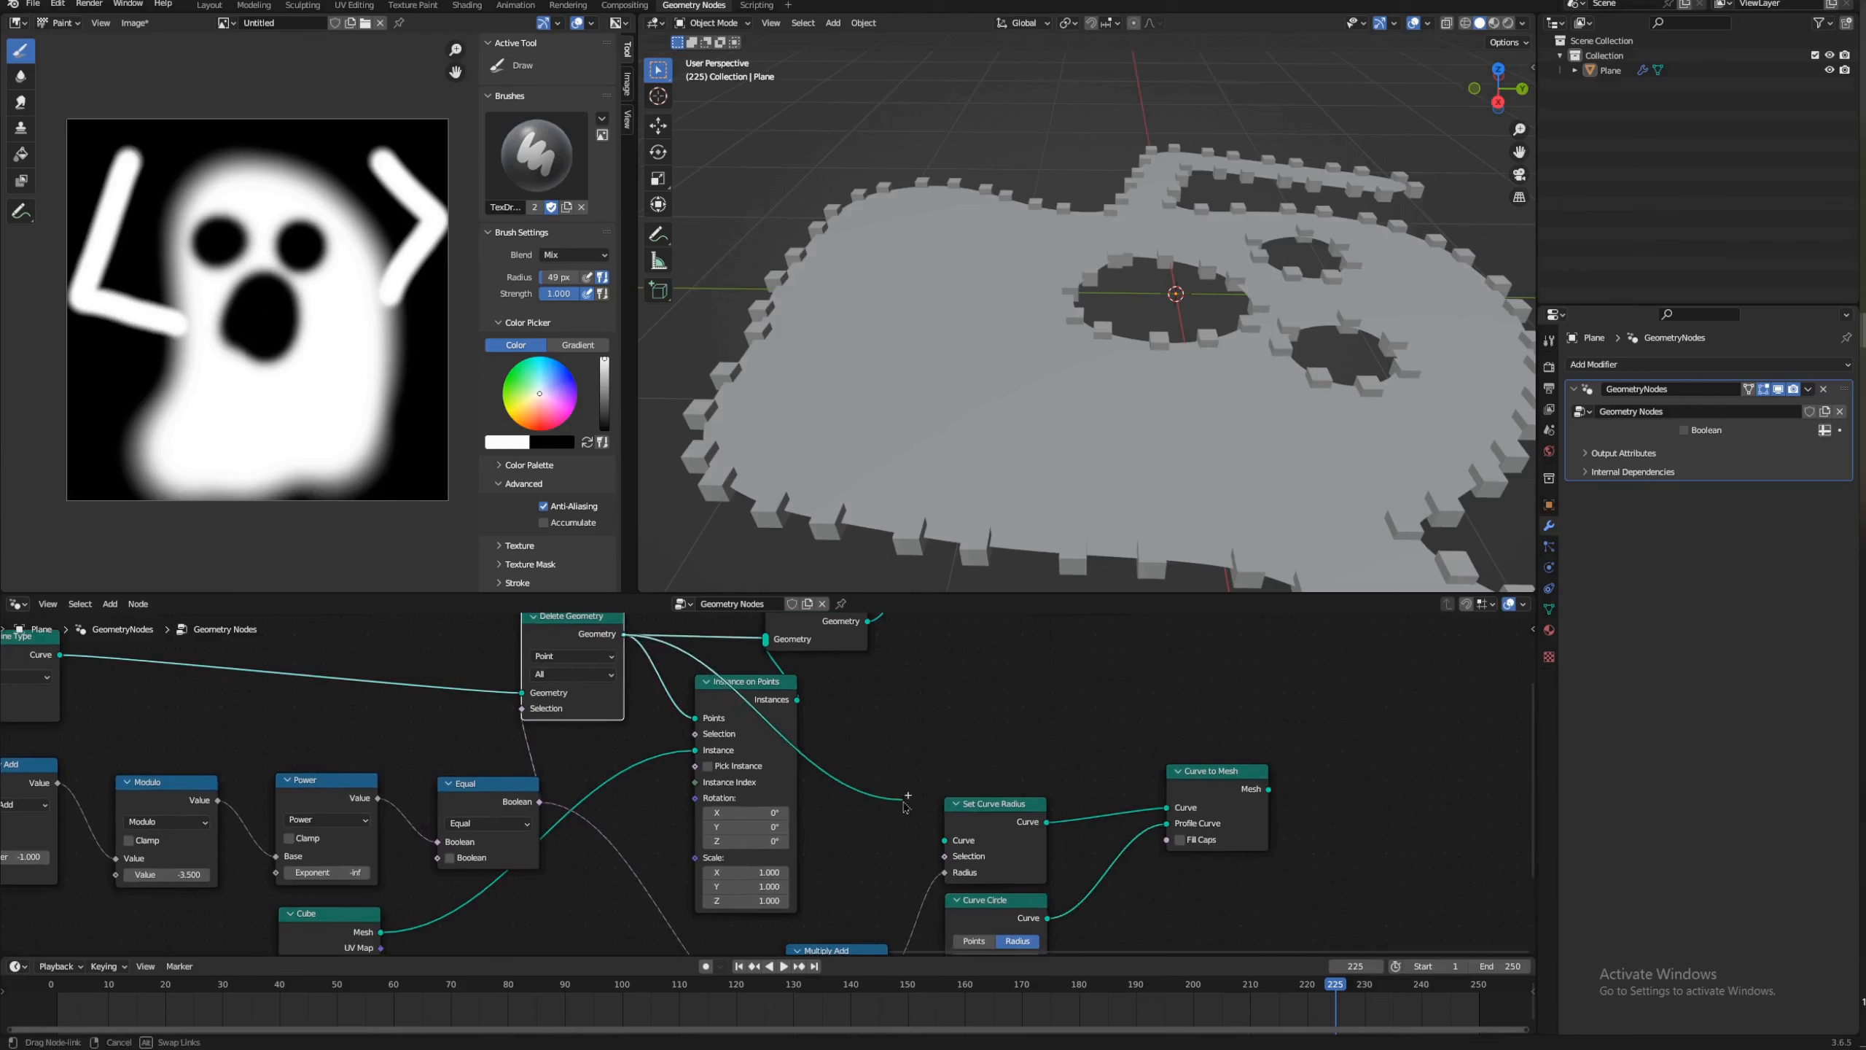
left_click_drag(946, 843, 946, 843)
middle_click_drag(1002, 756, 950, 814)
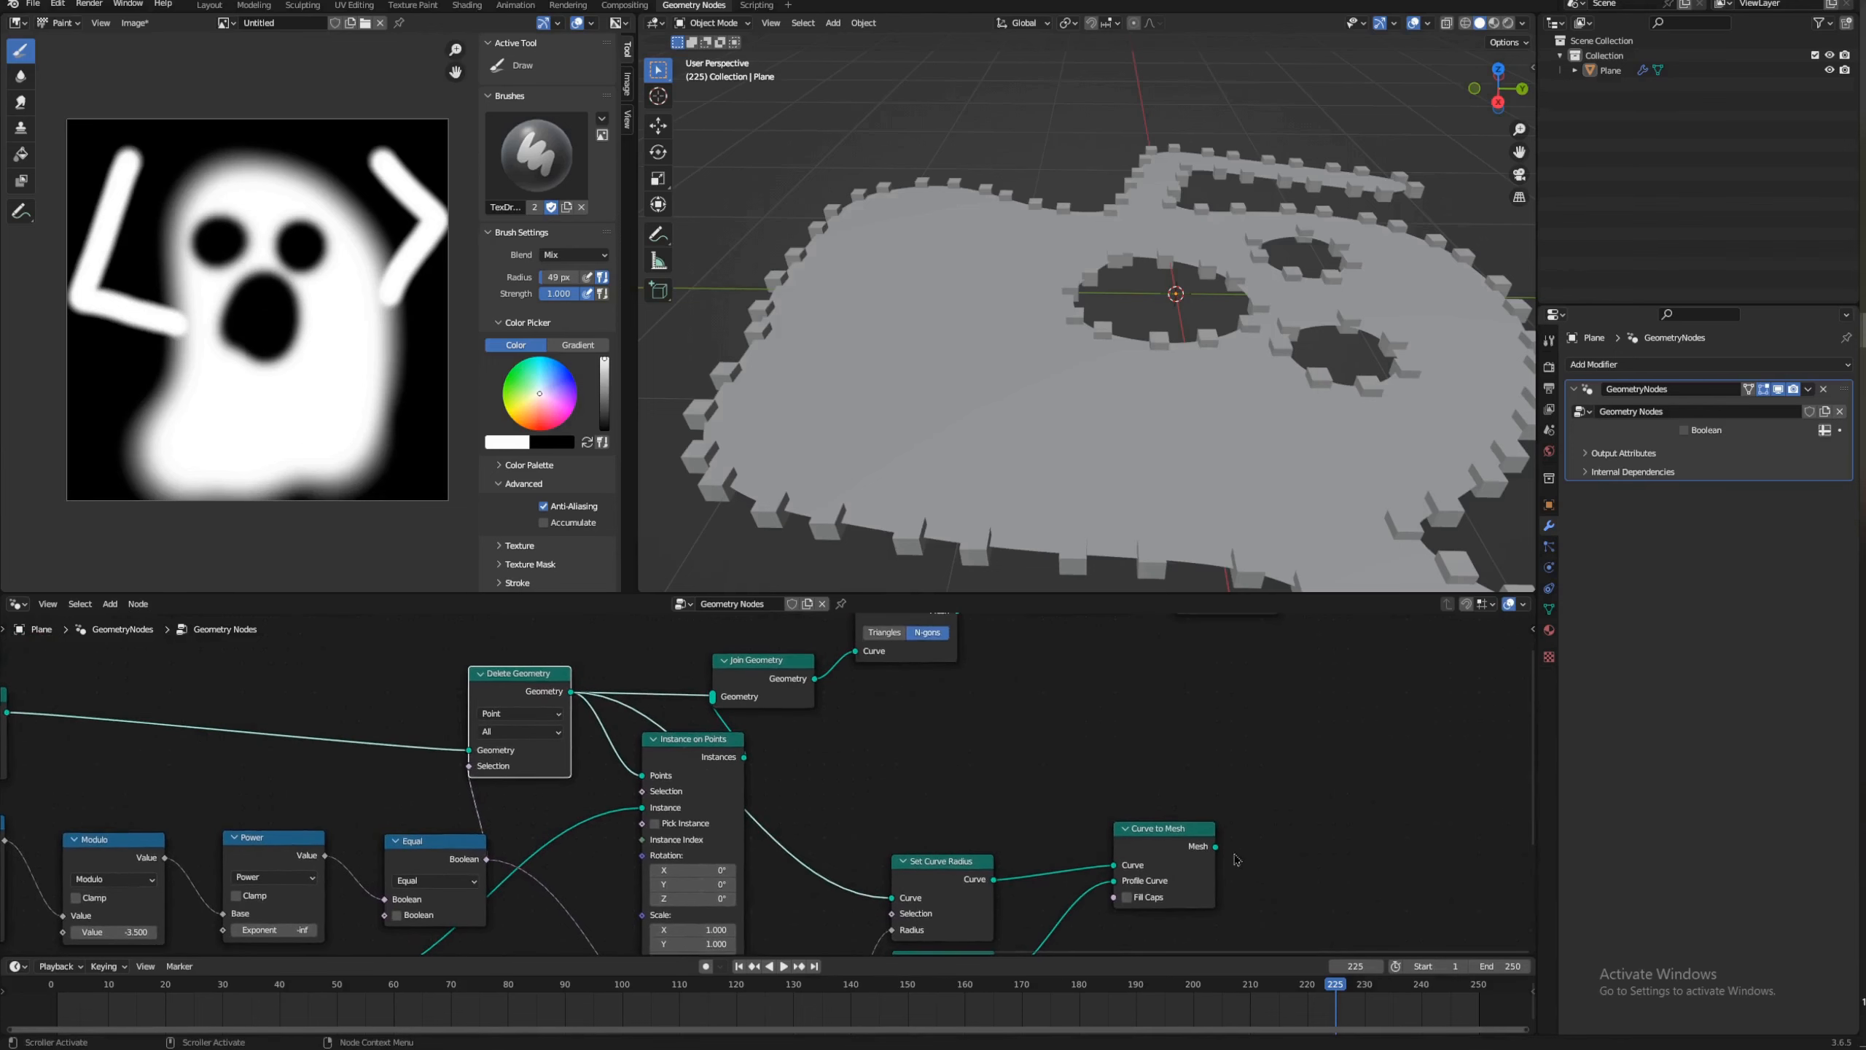
left_click_drag(1218, 848, 718, 708)
Step: Cut the direct link from Delete Geometry to Join Geometry
middle_click_drag(1032, 840, 1032, 678)
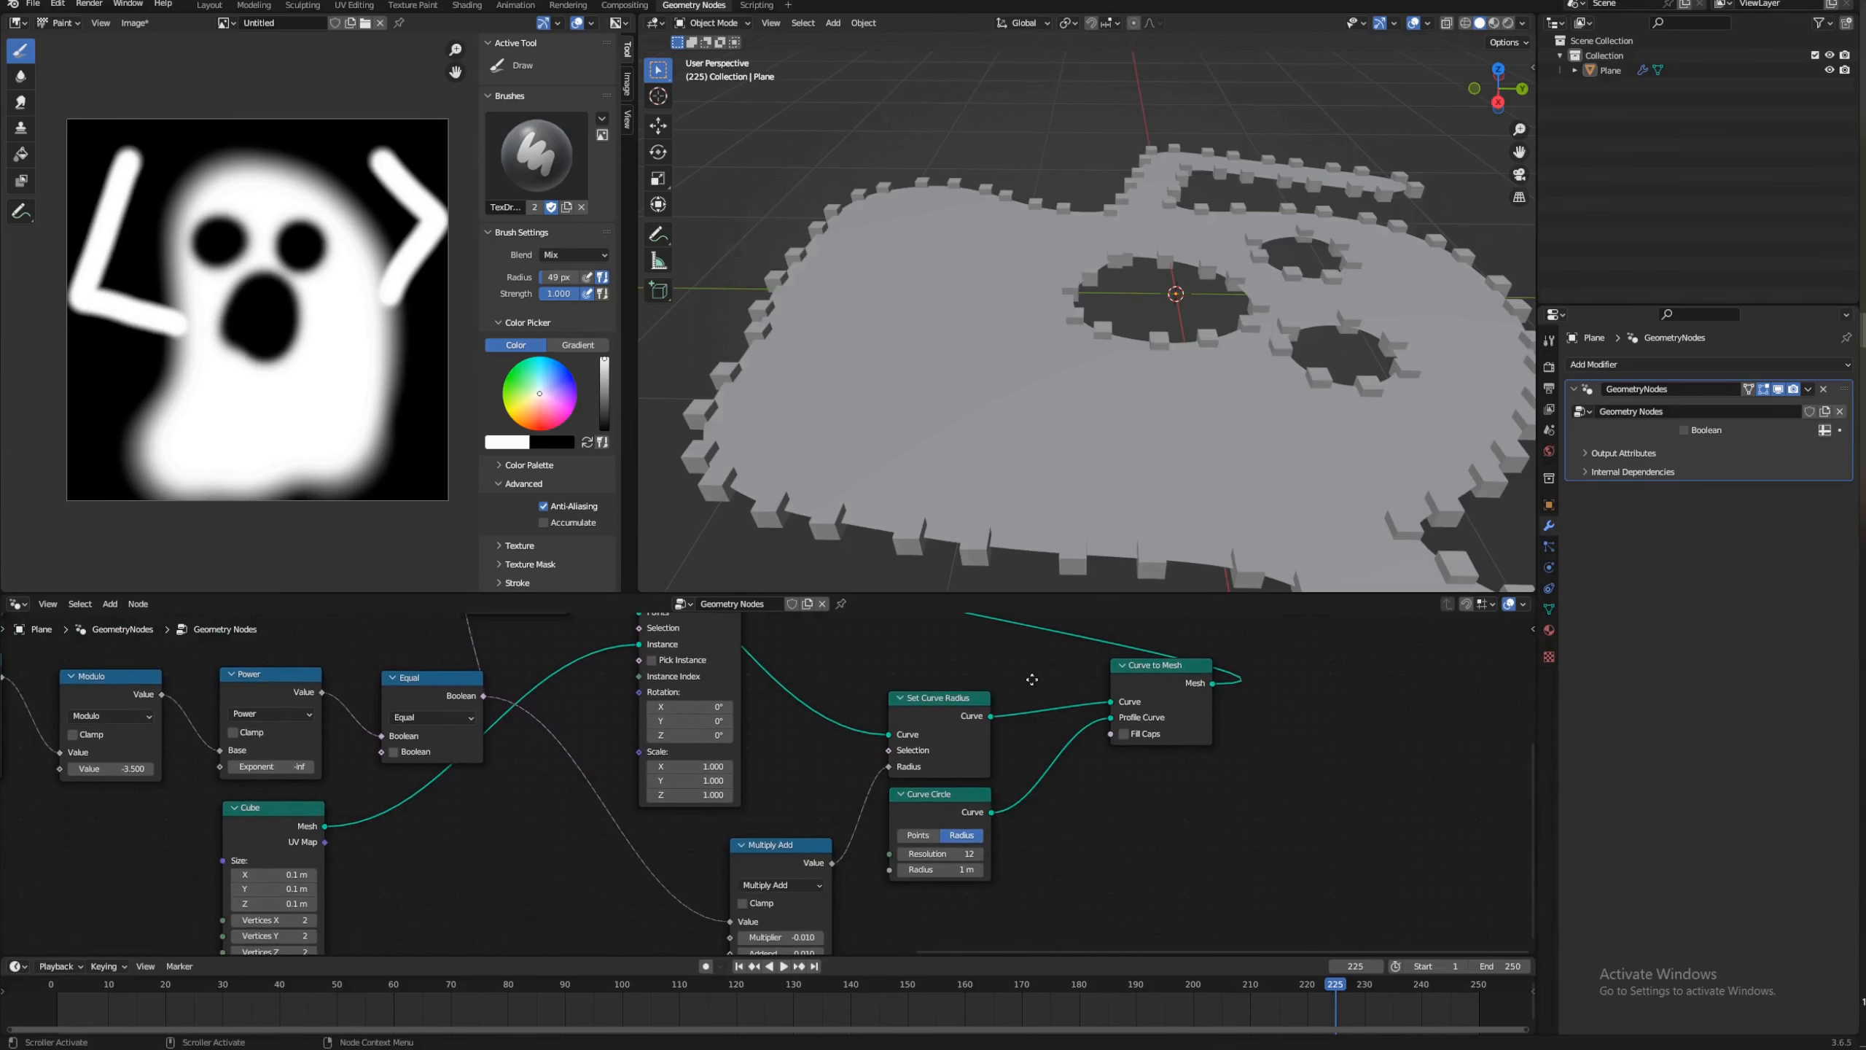
middle_click_drag(810, 715, 889, 890)
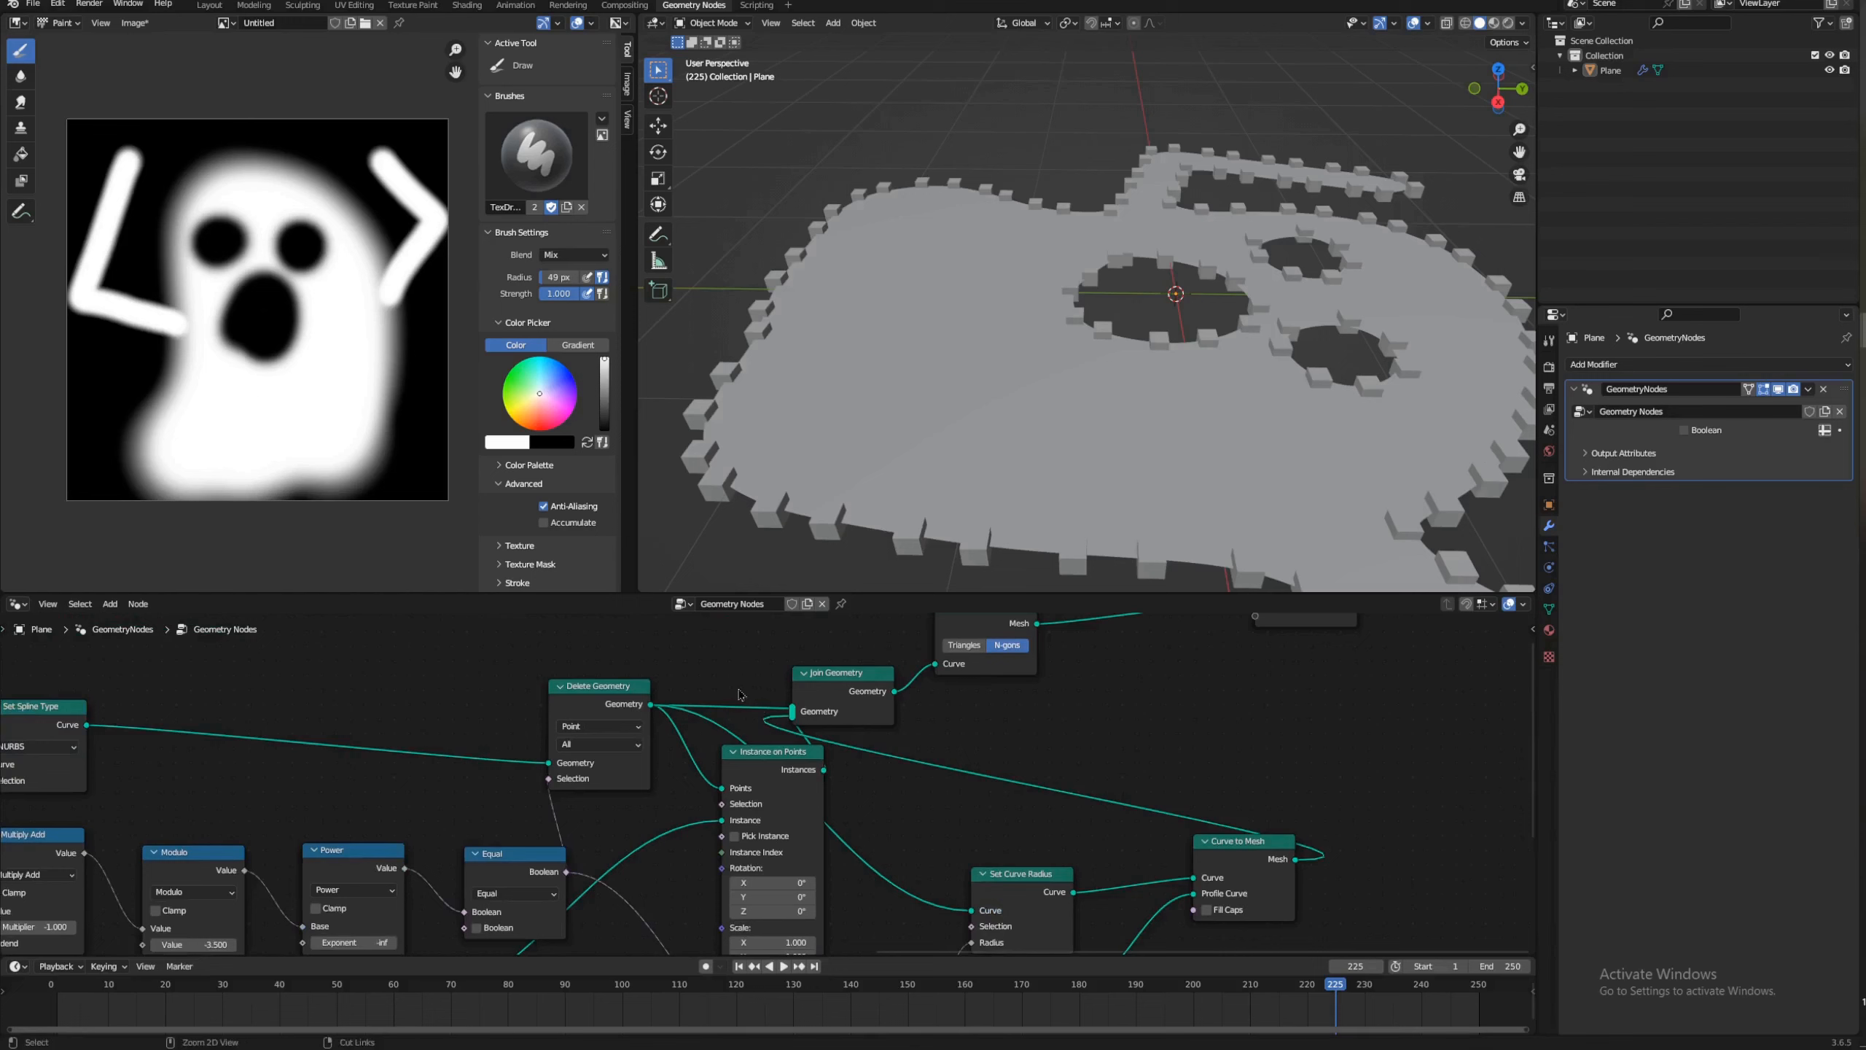
right_click_drag(744, 710, 742, 716, "ctrl")
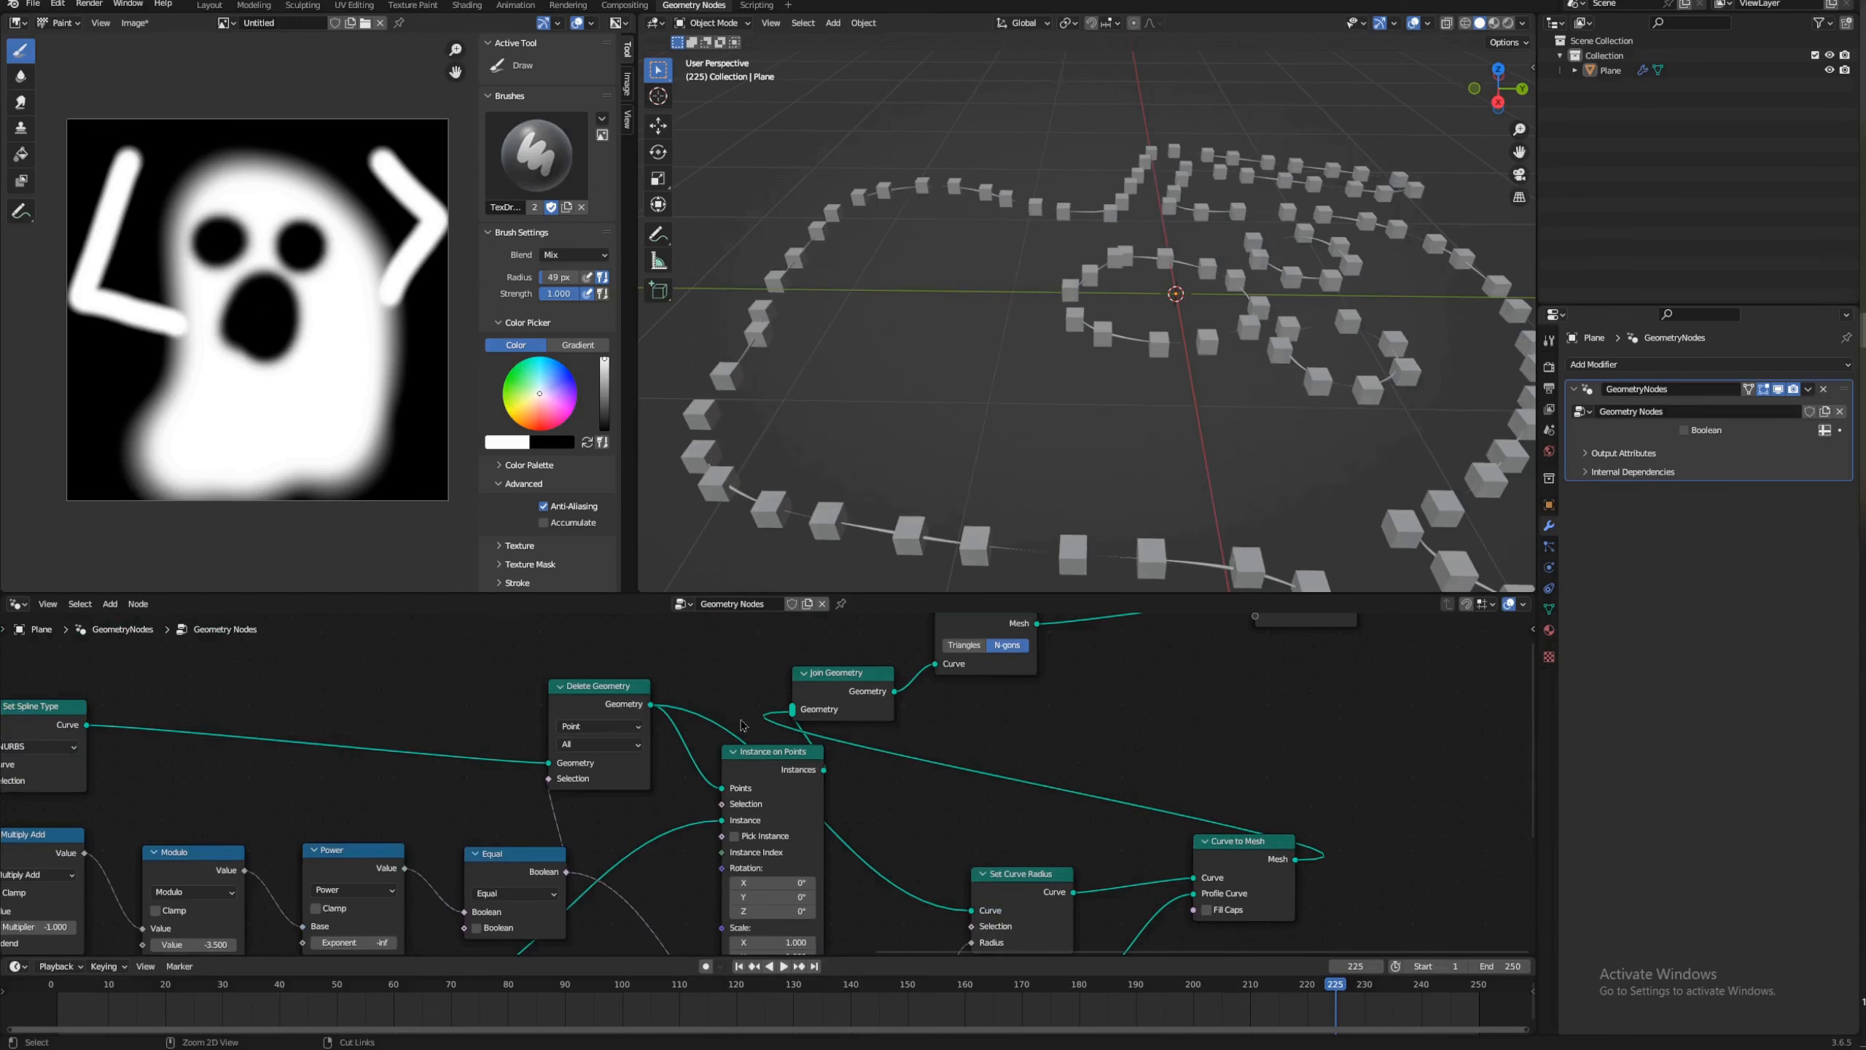
Step: Set the Multiplier of the Multiply Add node feeding the curve radius to -0.08 and start playback
middle_click_drag(1155, 840, 1137, 664)
left_click_drag(845, 938, 808, 938)
key("space")
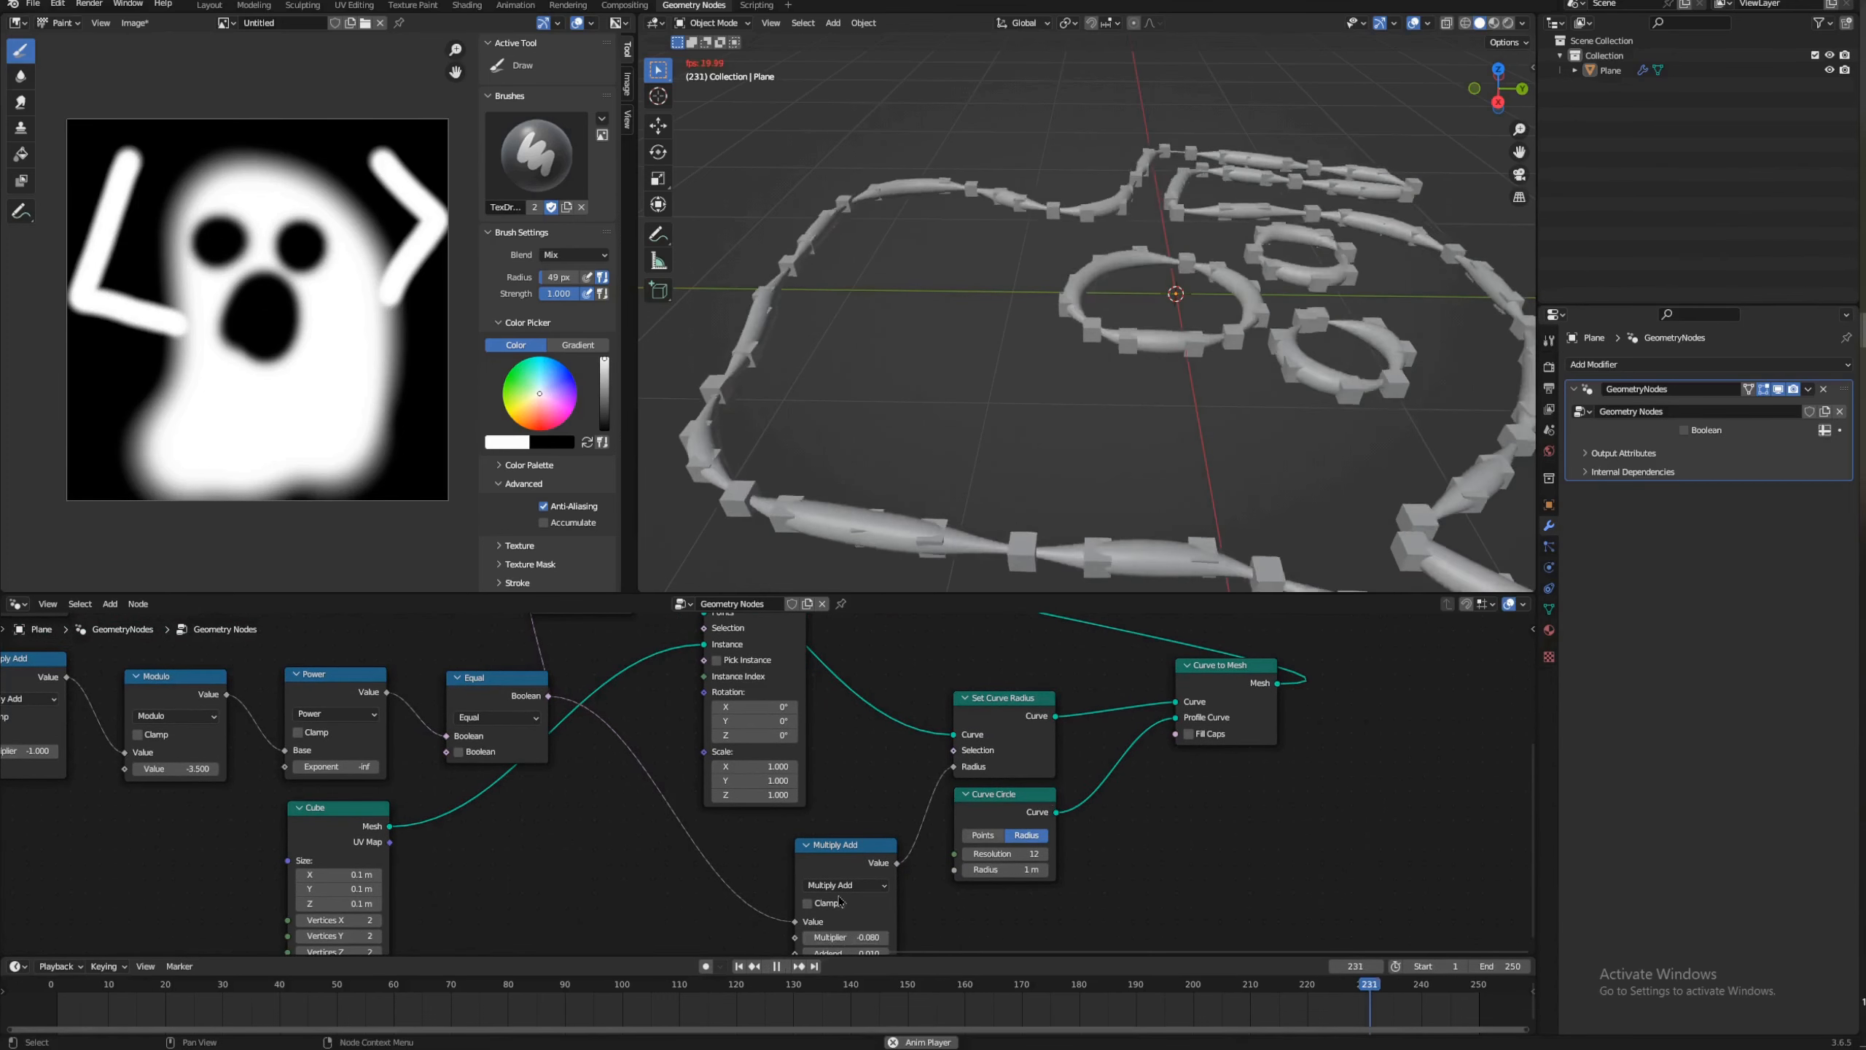
Step: Disconnect Instance on Points from Join Geometry and look at the outline from the top view
middle_click_drag(823, 662, 816, 817)
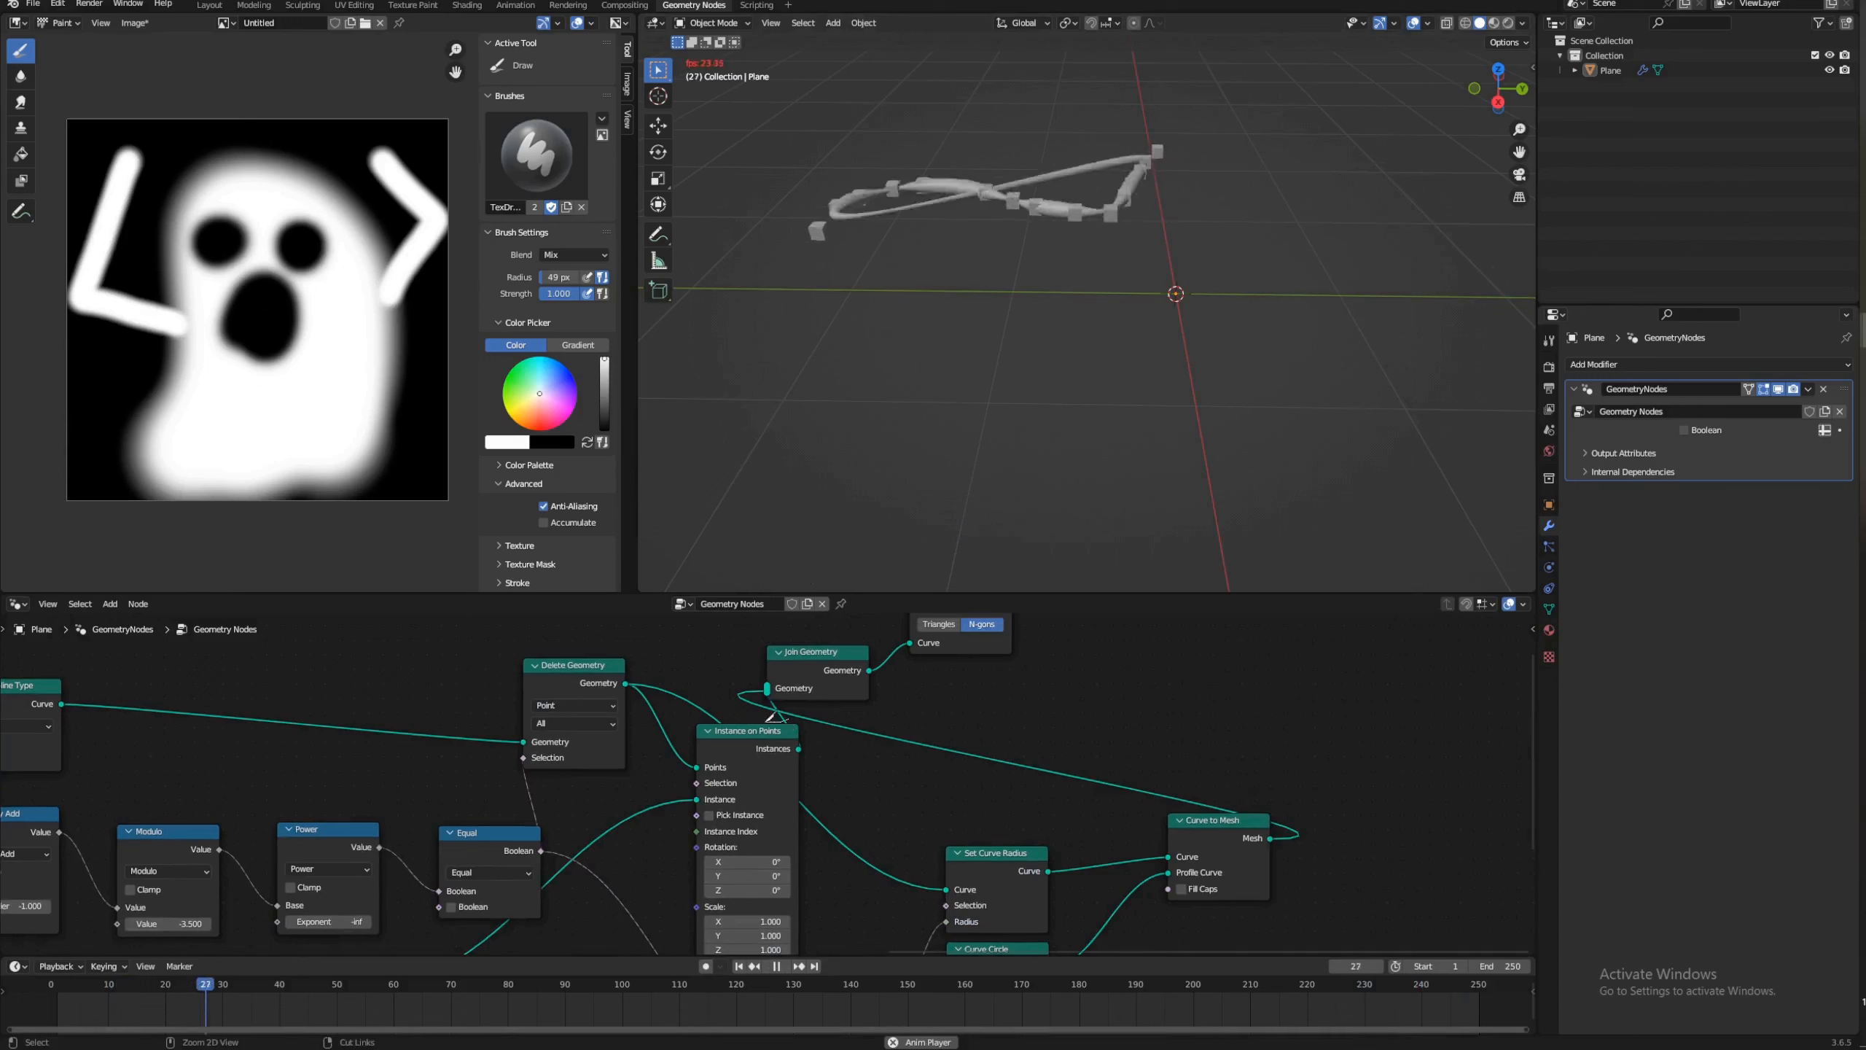
right_click_drag(805, 724, 760, 714, "ctrl")
scroll(1261, 236, "down", 4)
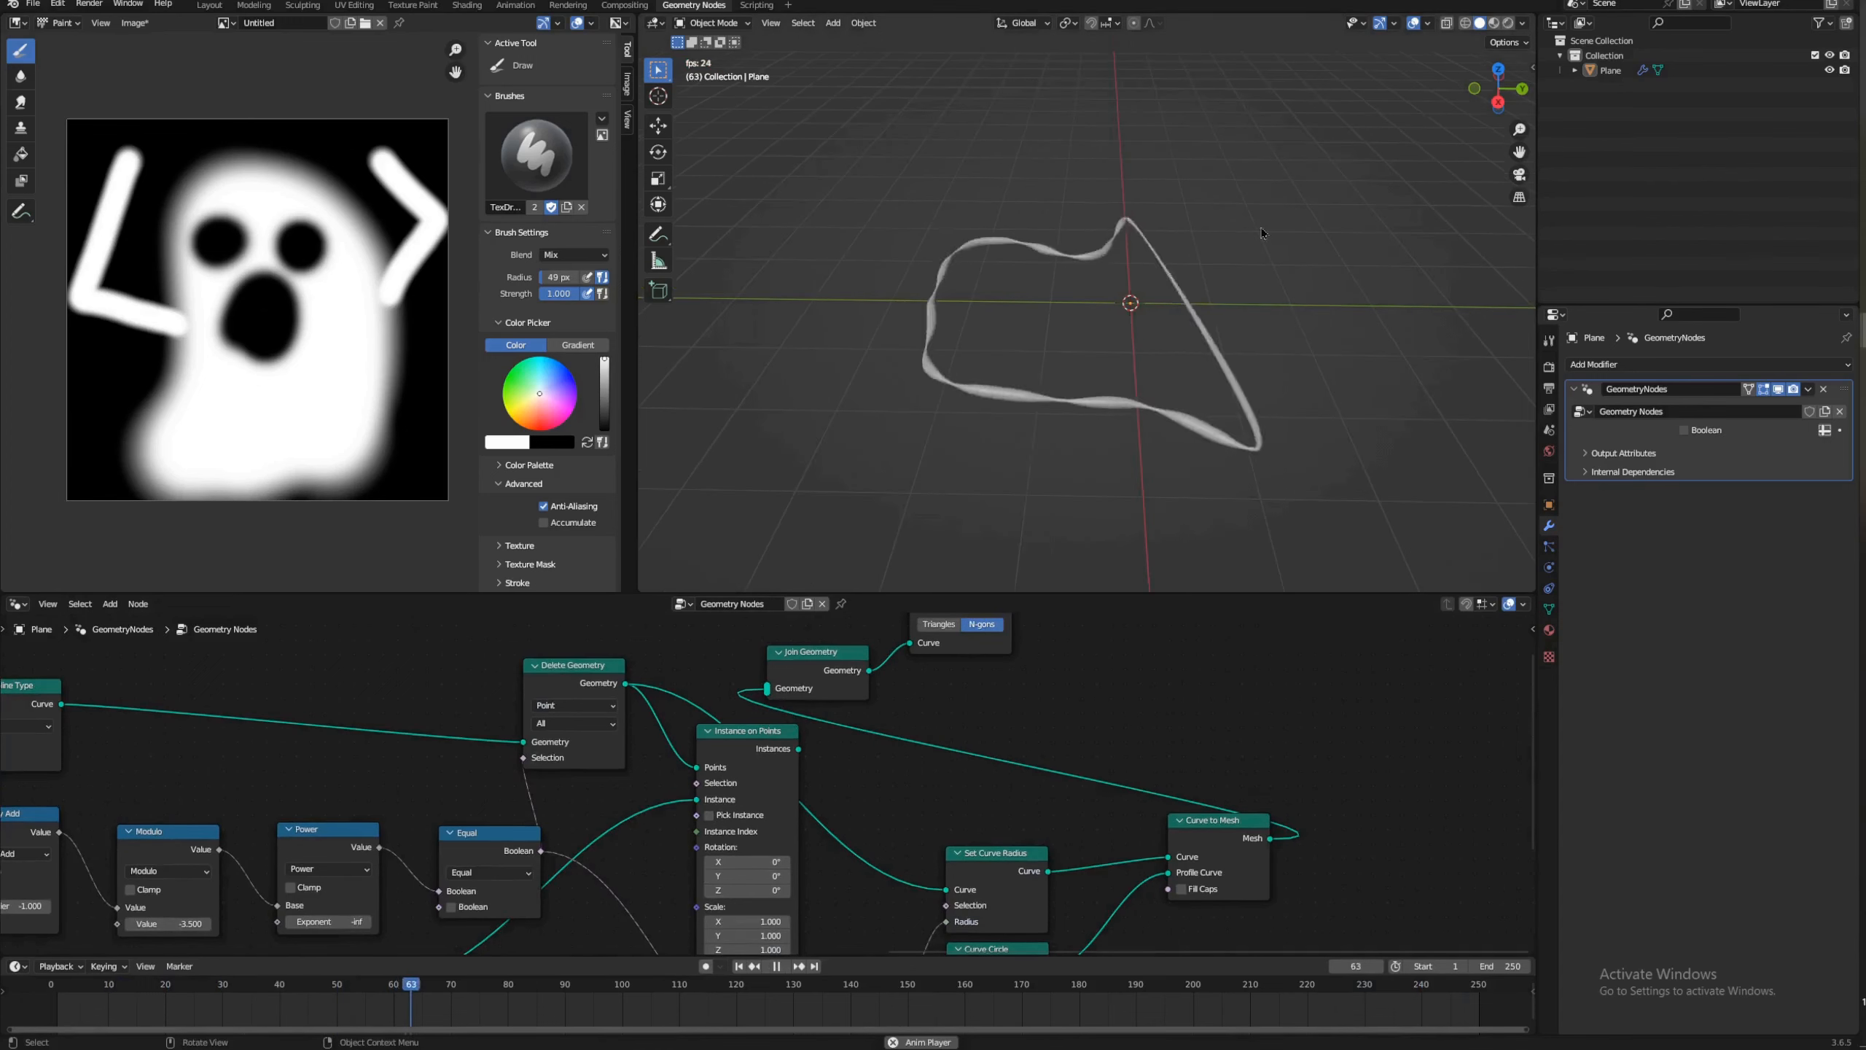
left_click(1501, 75)
left_click(1504, 67)
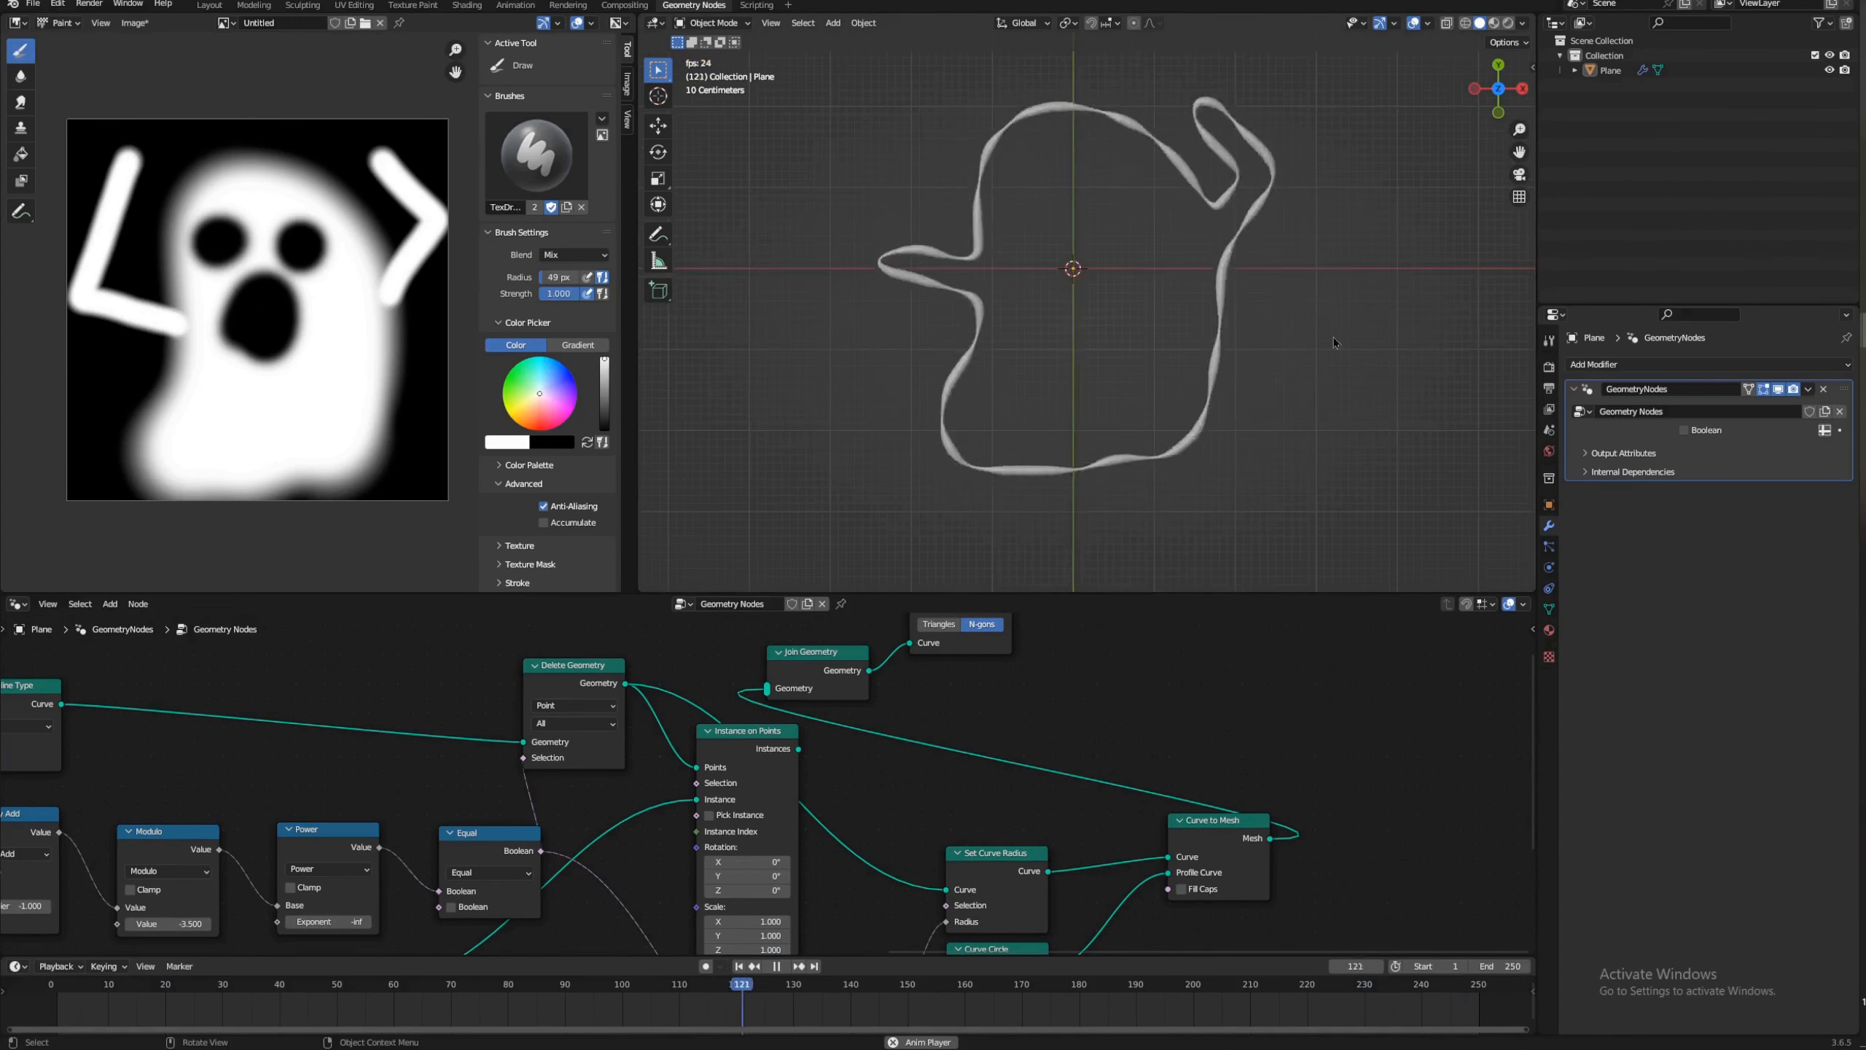
Step: Tune the radius Multiply Add node to Multiplier -0.03 and Addend 0.03, and set the Modulo value to -1.6
middle_click_drag(894, 870, 911, 647)
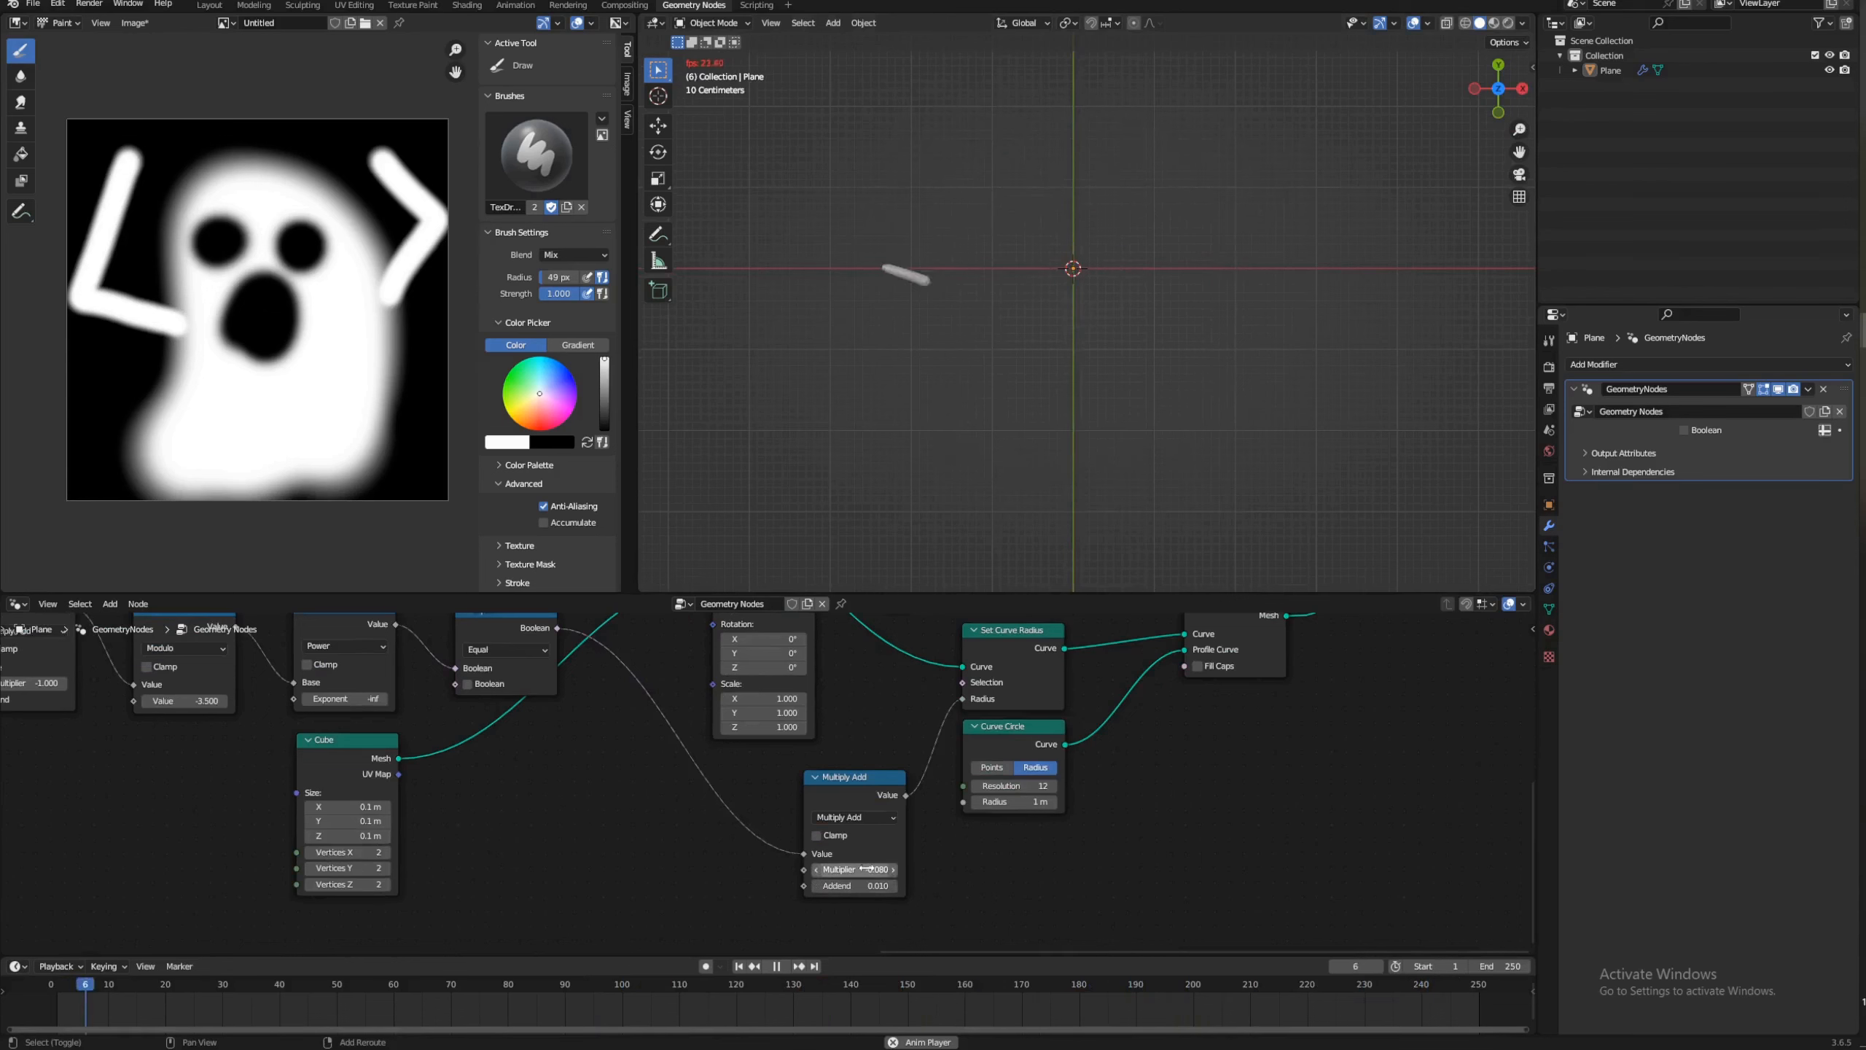
mouse_move(860, 870)
left_mouse_down()
mouse_move(838, 870)
mouse_move(867, 870)
left_mouse_up()
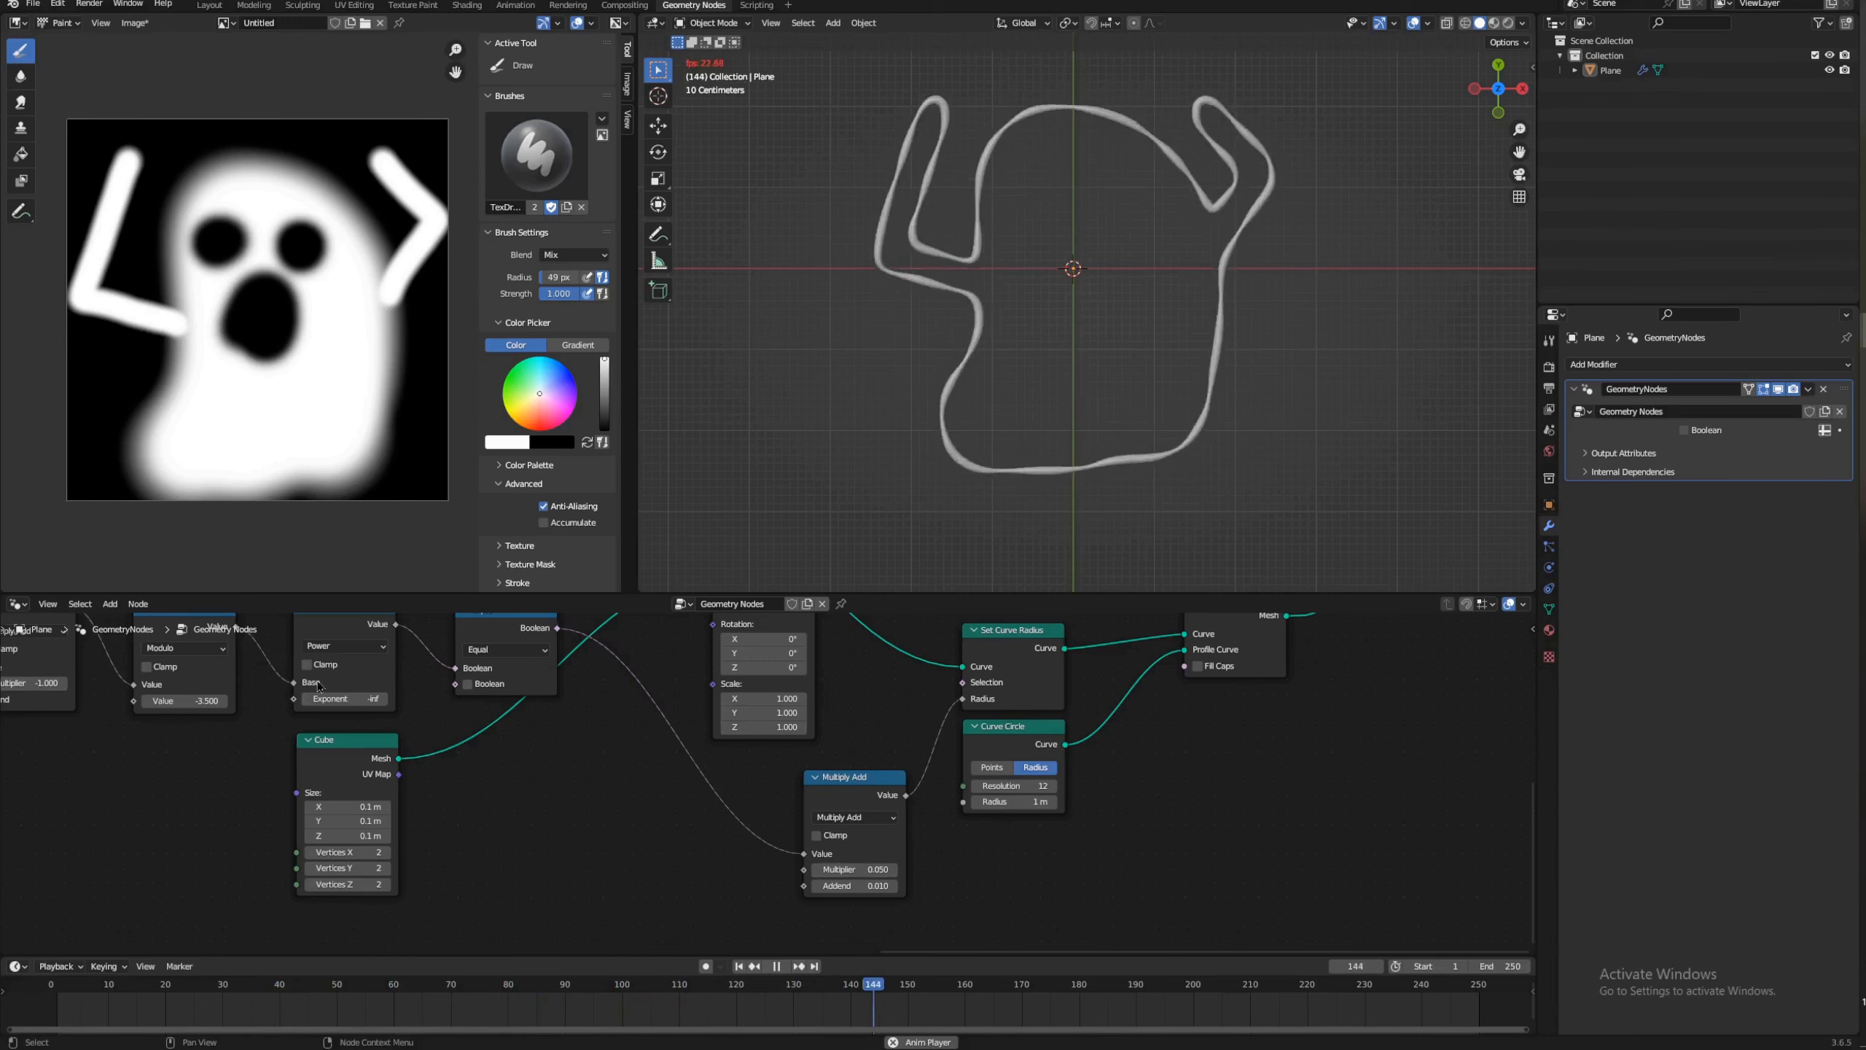
left_click_drag(184, 701, 166, 700)
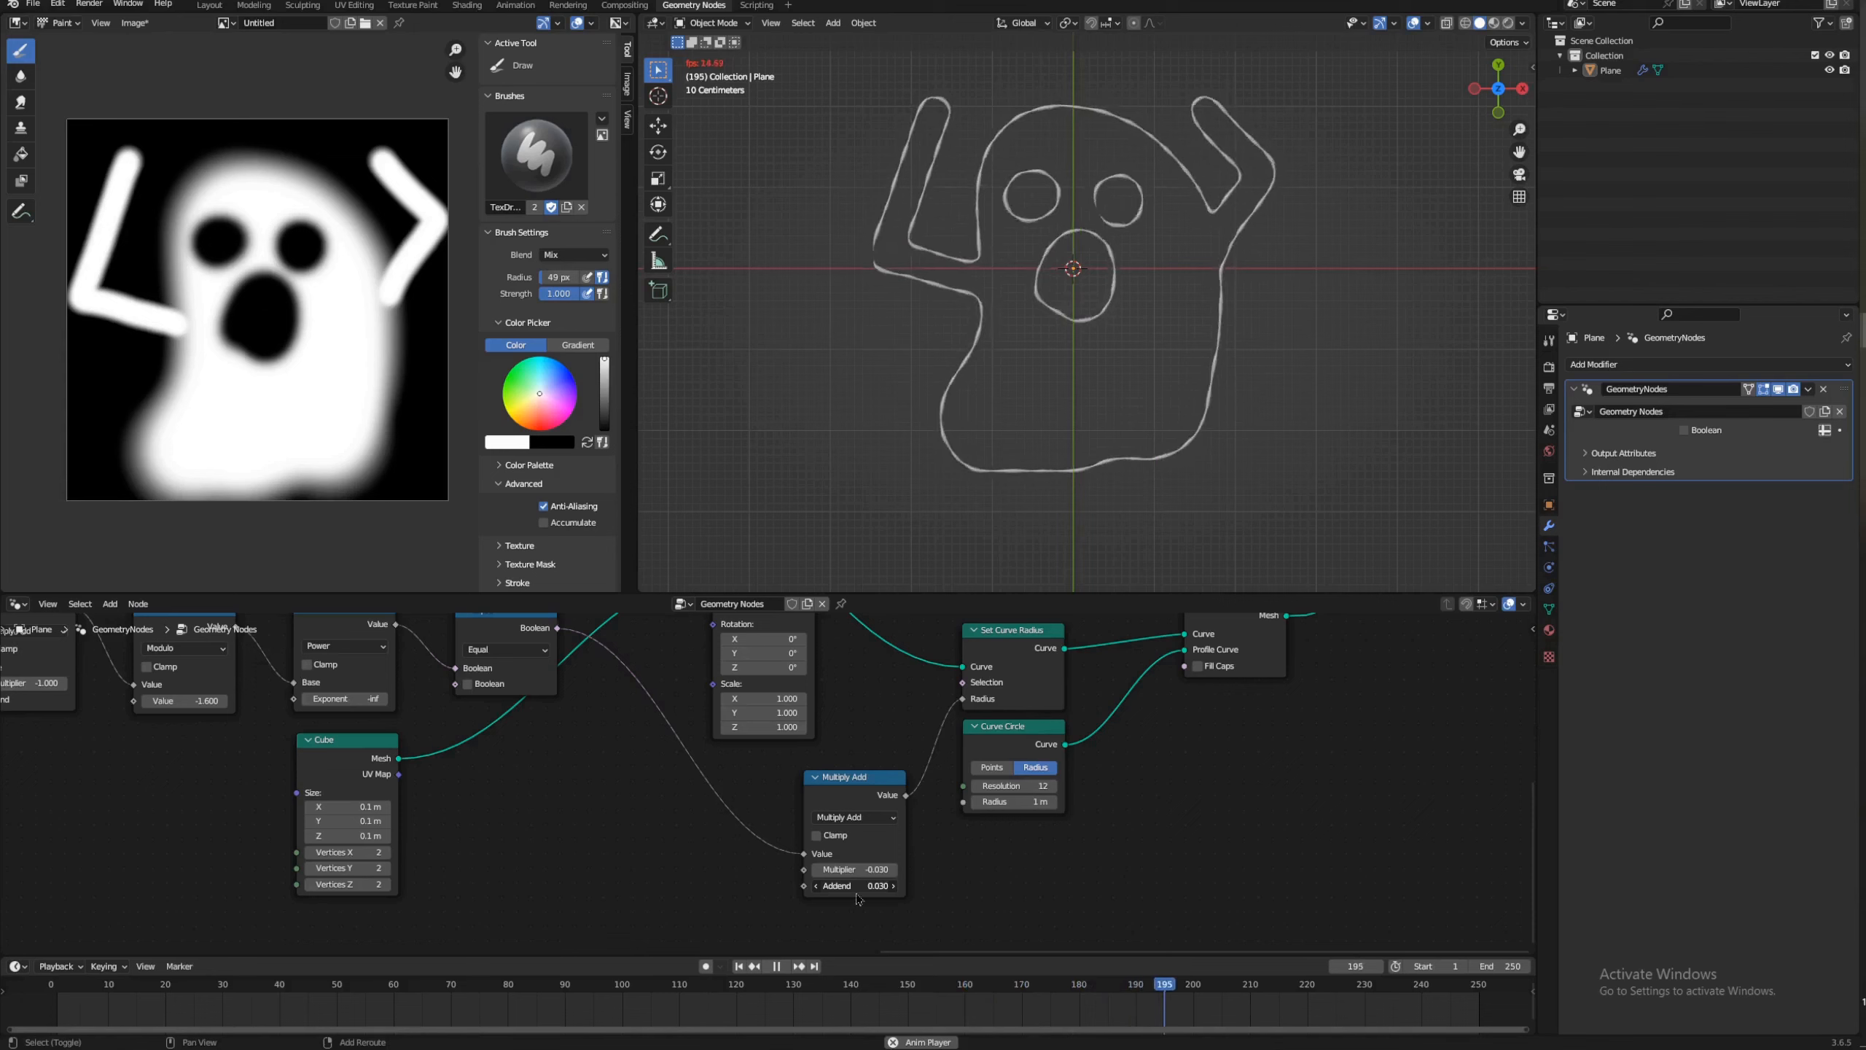
Step: Reconnect Delete Geometry to Join Geometry and replay the animation from the start
middle_click_drag(1086, 795, 1085, 840)
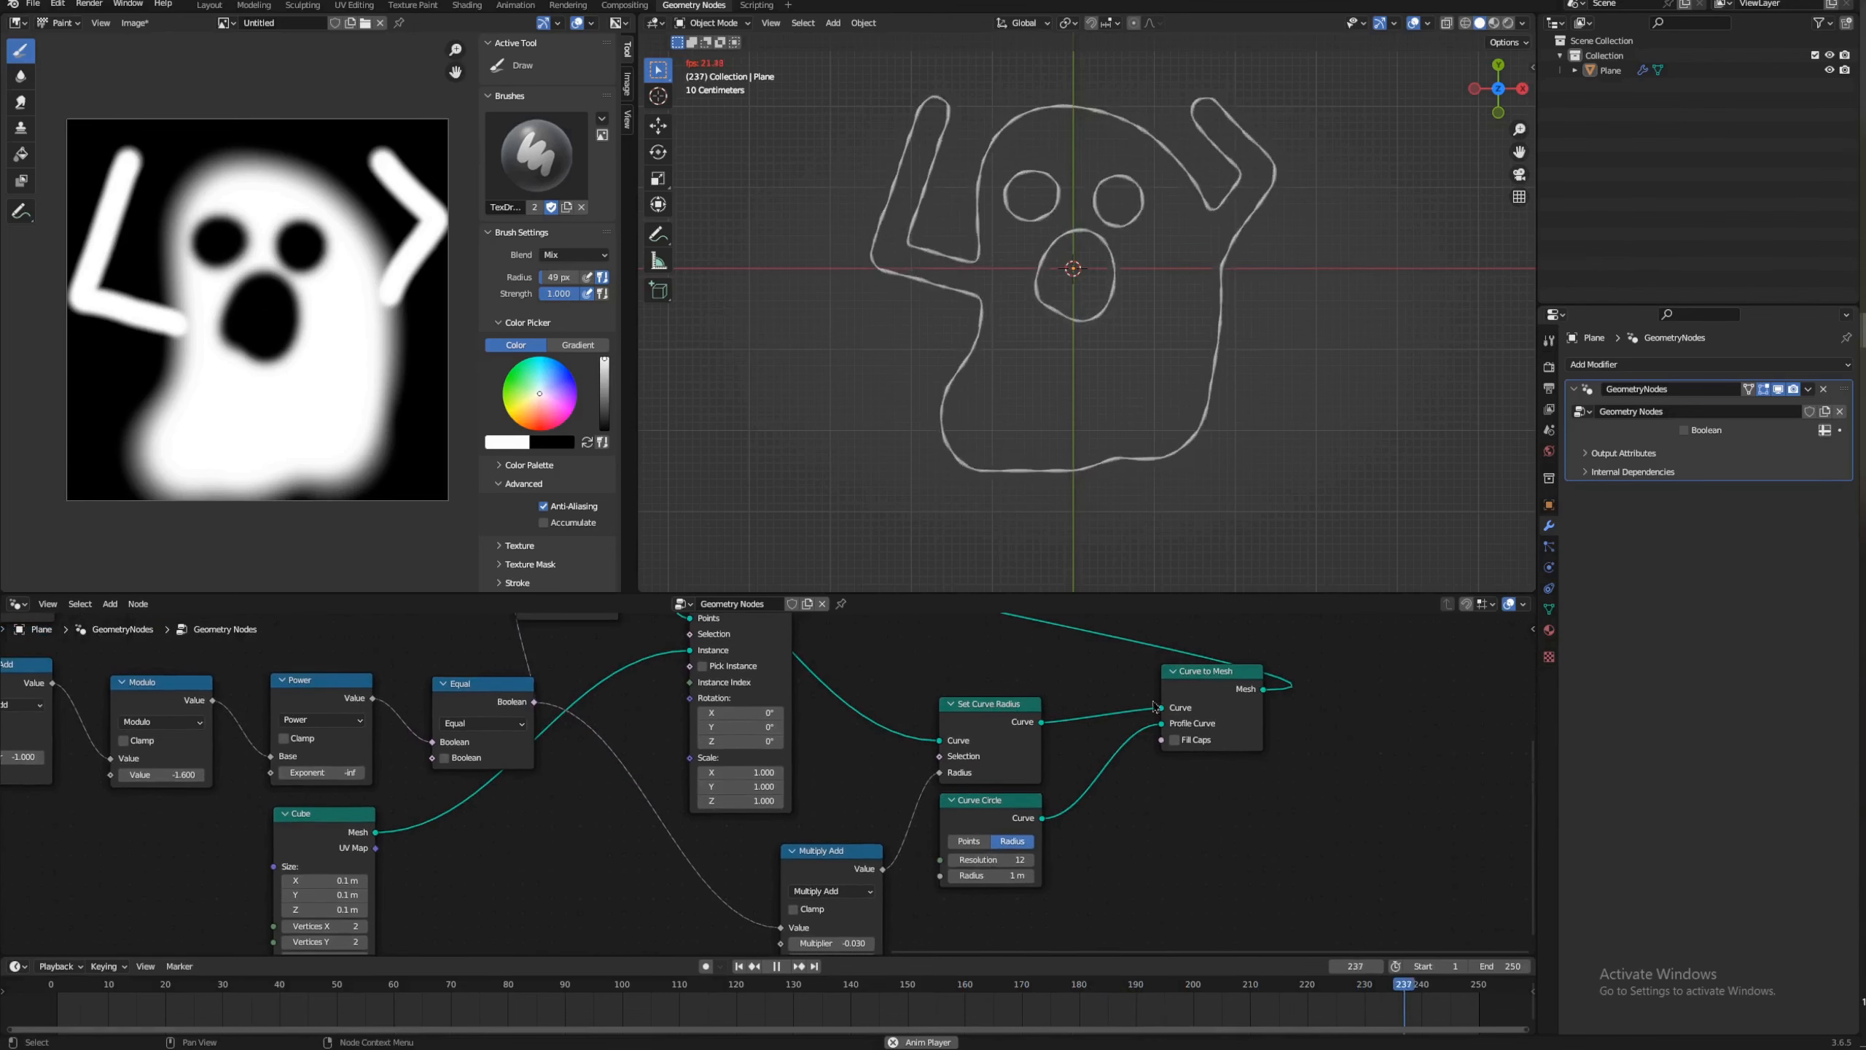
middle_click_drag(1156, 707, 1189, 774)
middle_click_drag(843, 663, 913, 833)
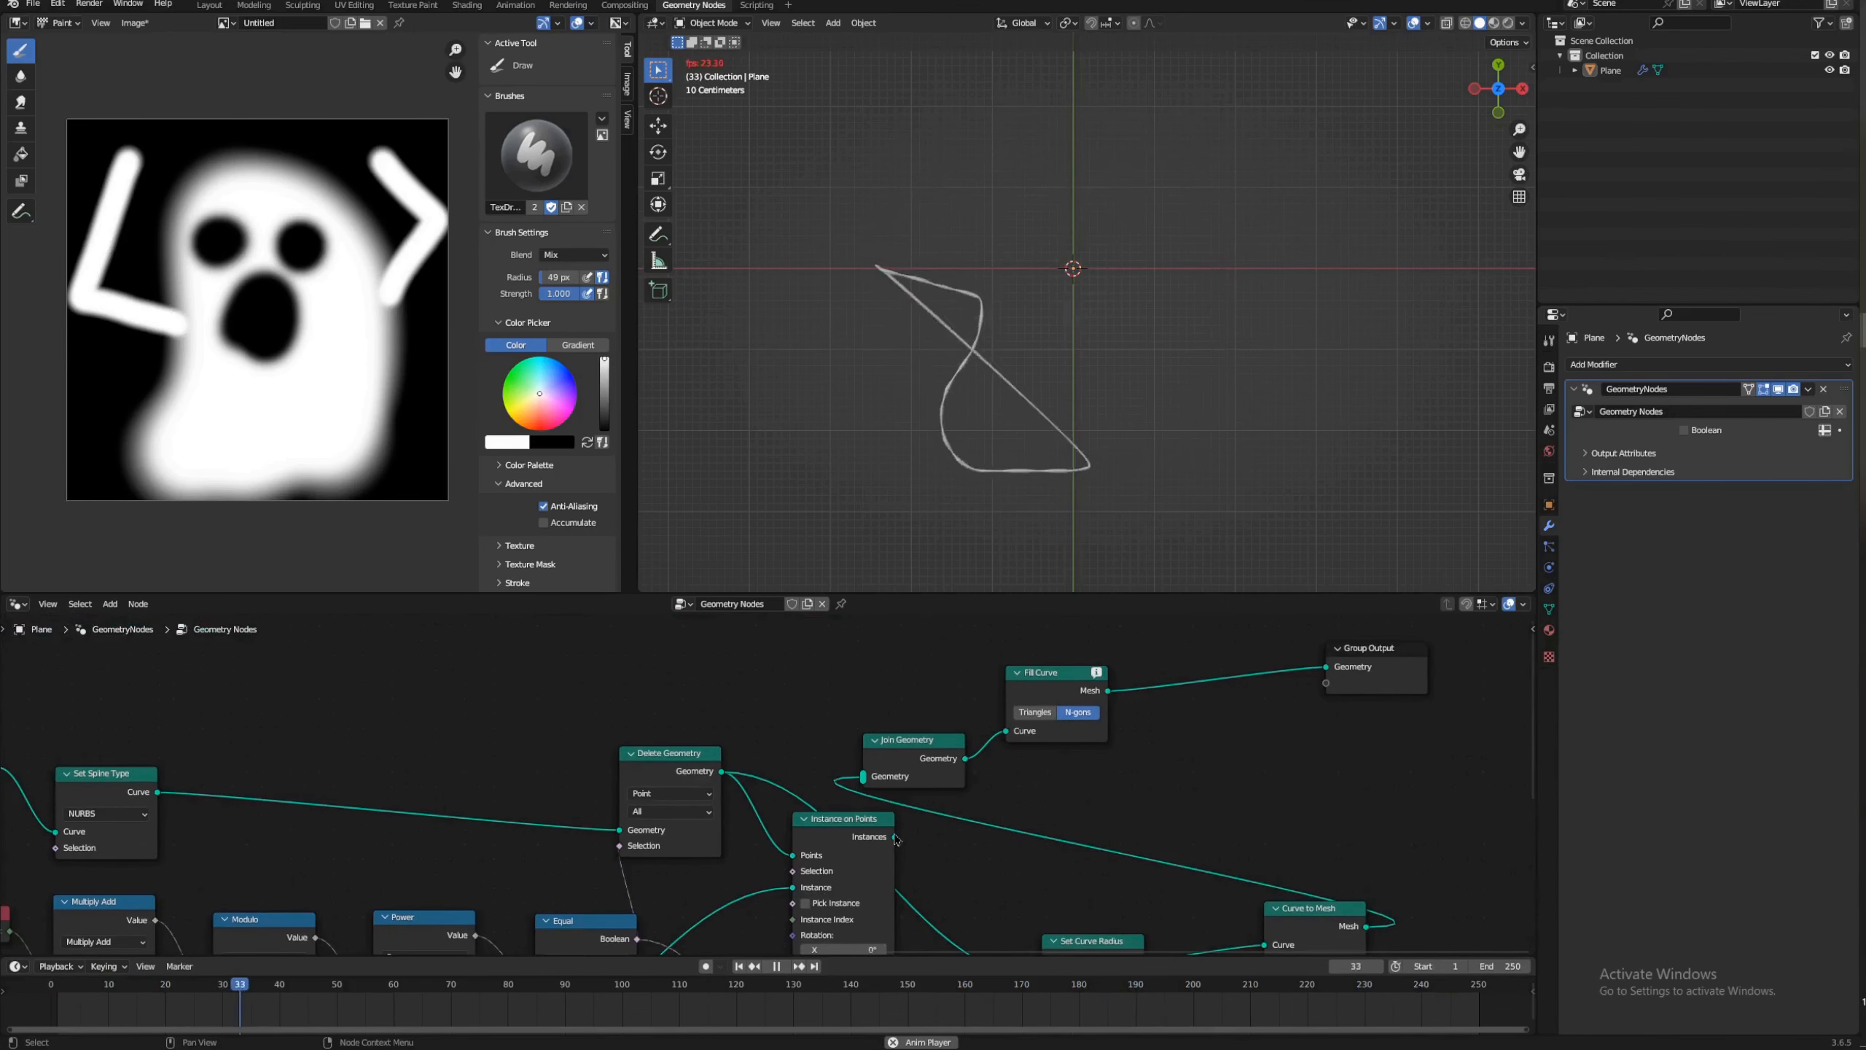
left_click_drag(895, 837, 874, 779)
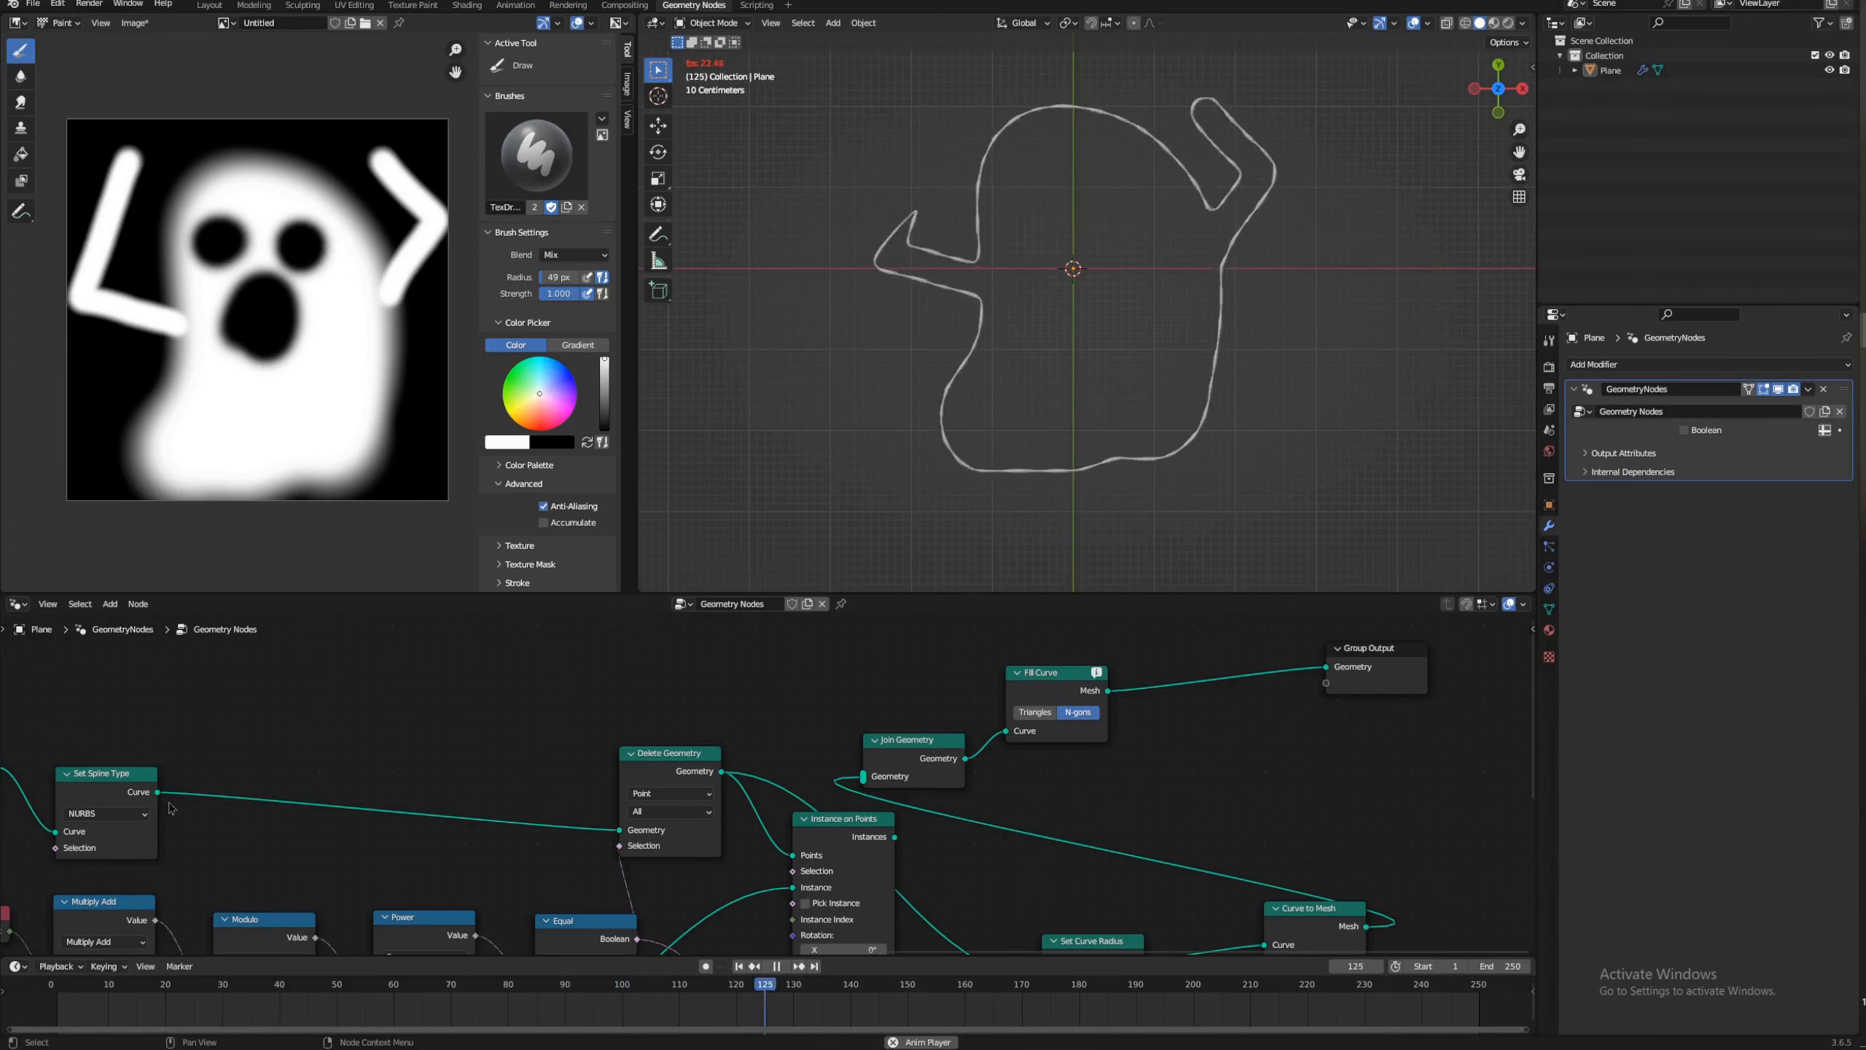
left_click_drag(158, 793, 863, 776)
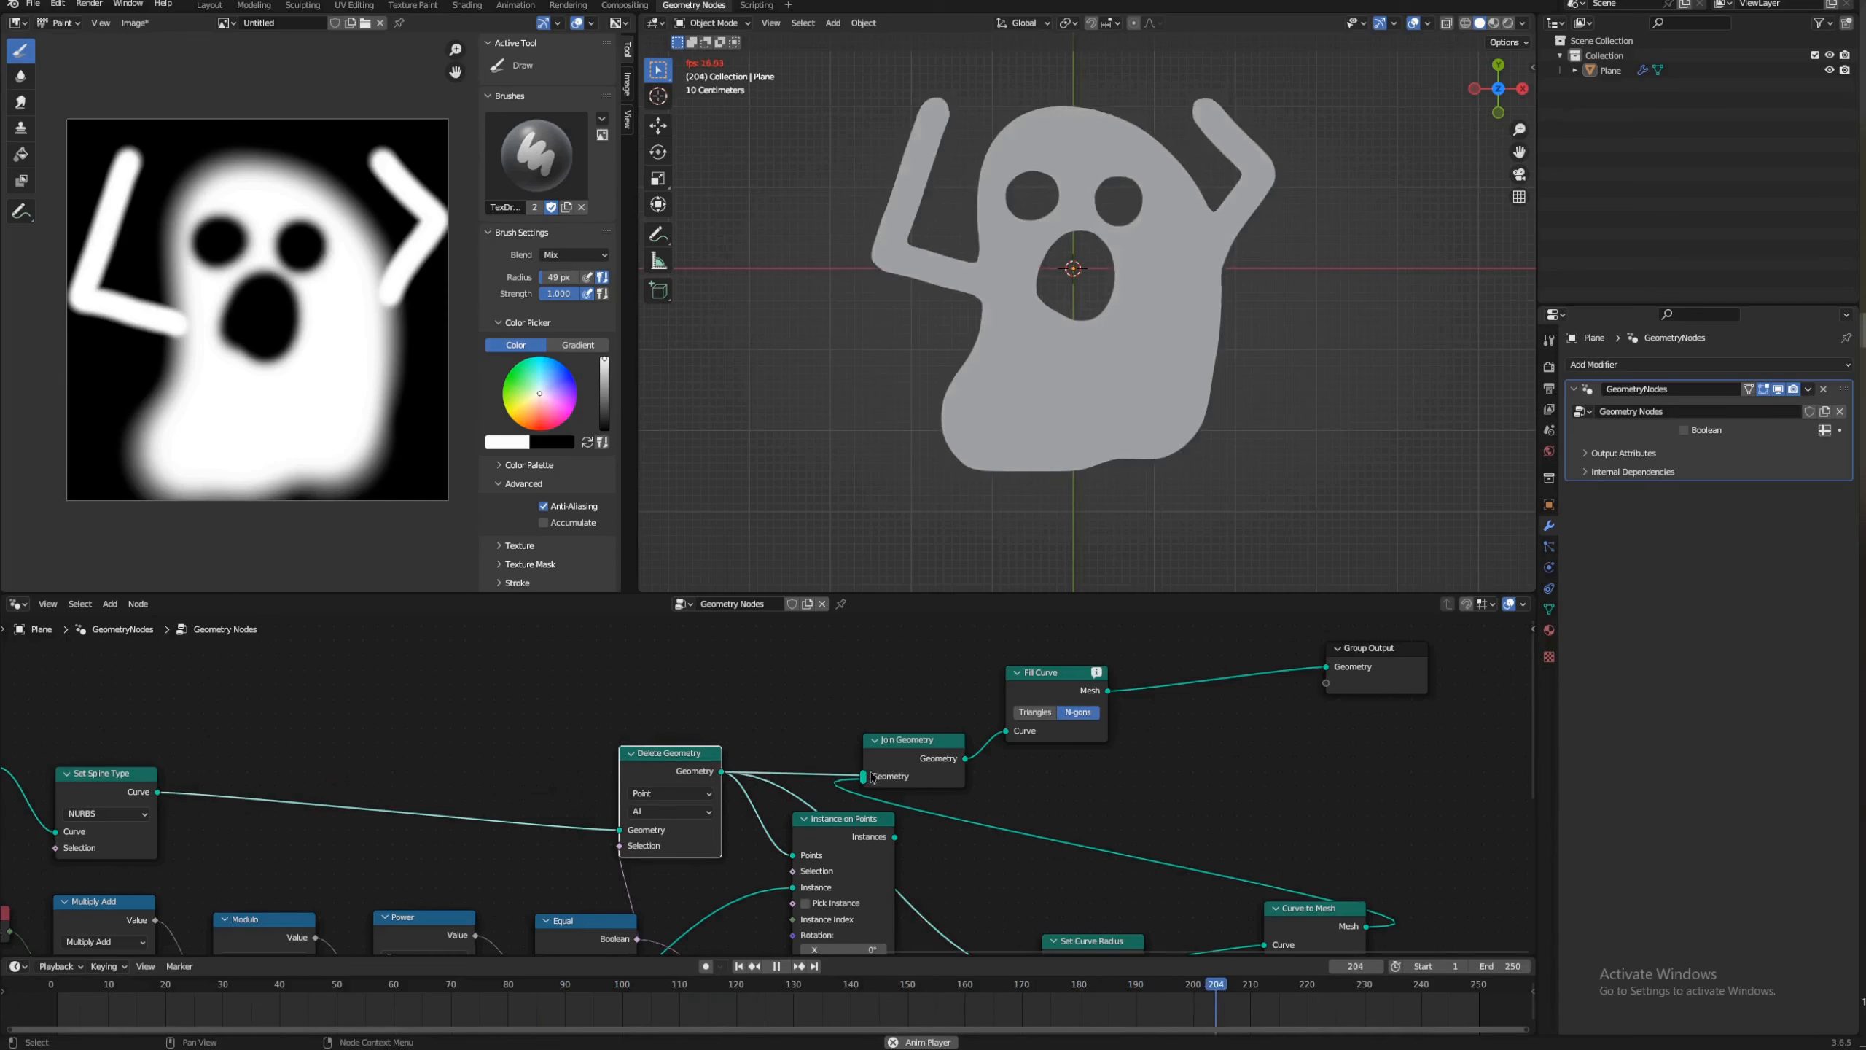
left_click(18, 992)
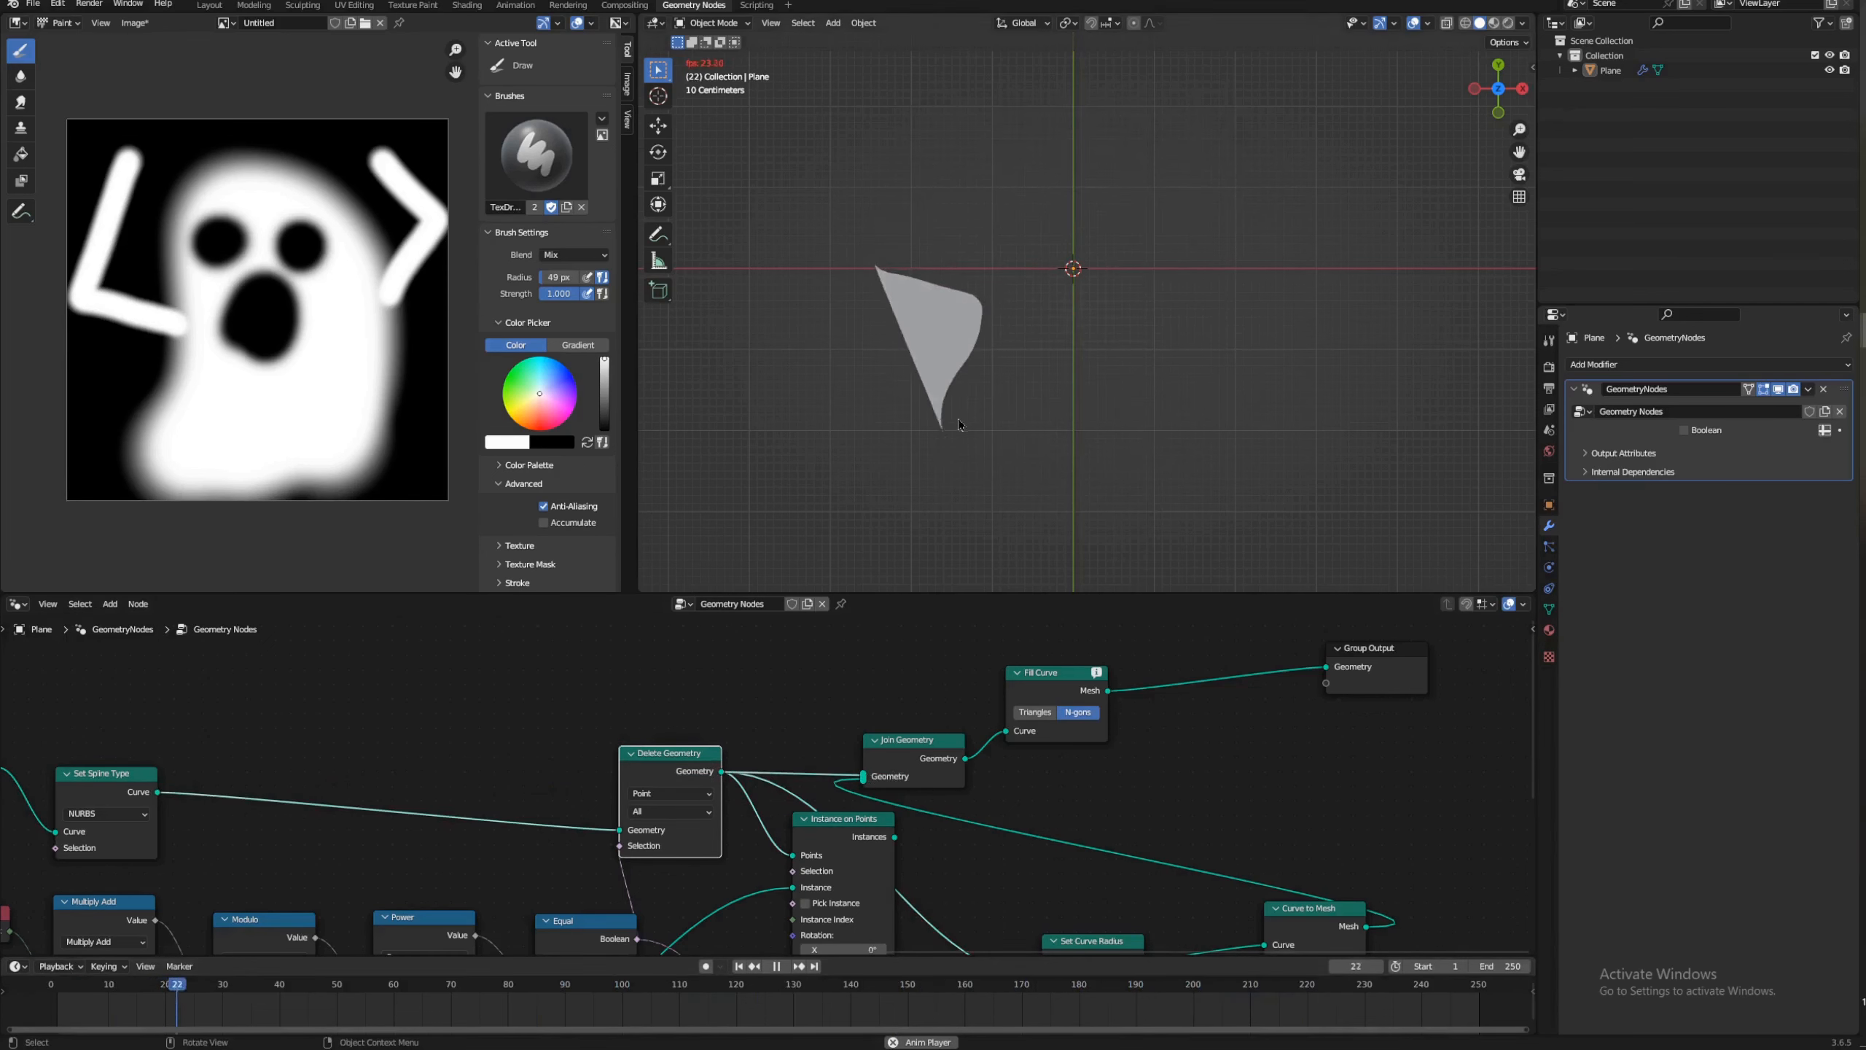
Step: Try an Addend as high as 10.43 on the radius Multiply Add node, and stop the playback
middle_click_drag(1058, 911, 1003, 756)
middle_click_drag(1028, 873, 981, 695)
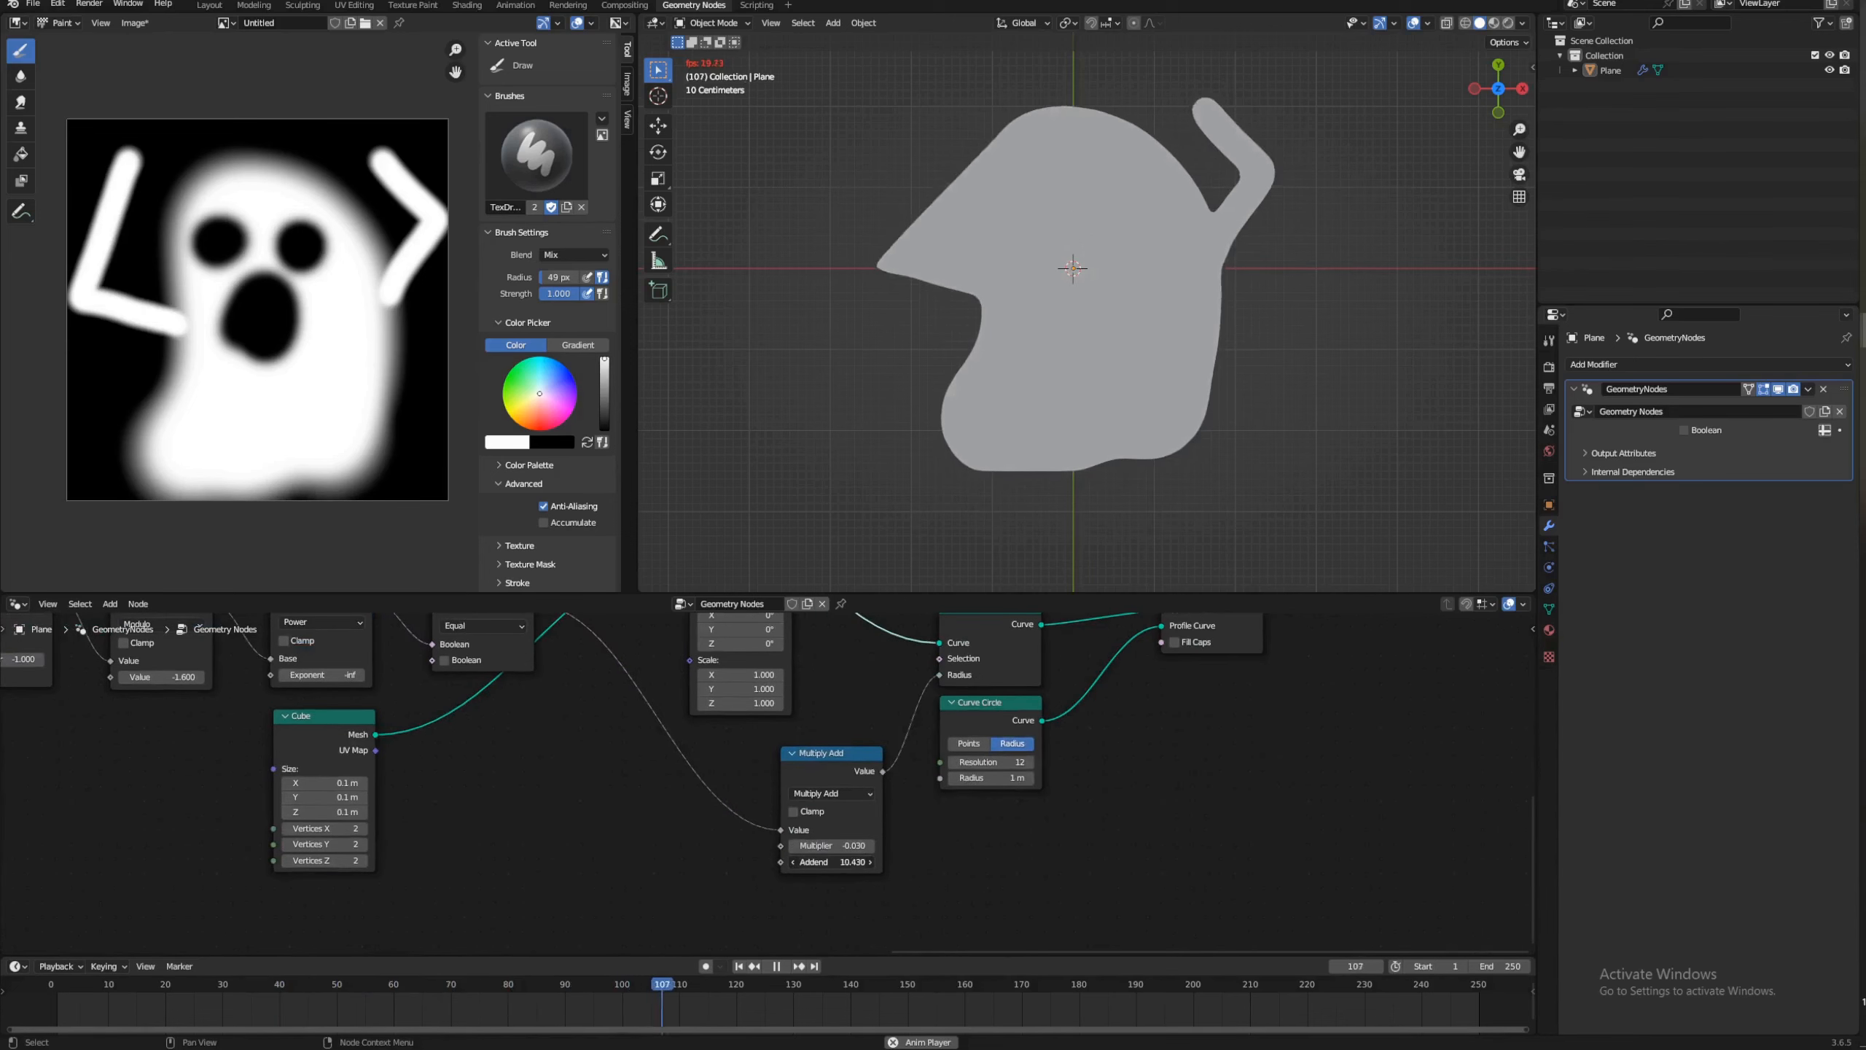
middle_click_drag(835, 678, 823, 925)
middle_click_drag(957, 673, 998, 729)
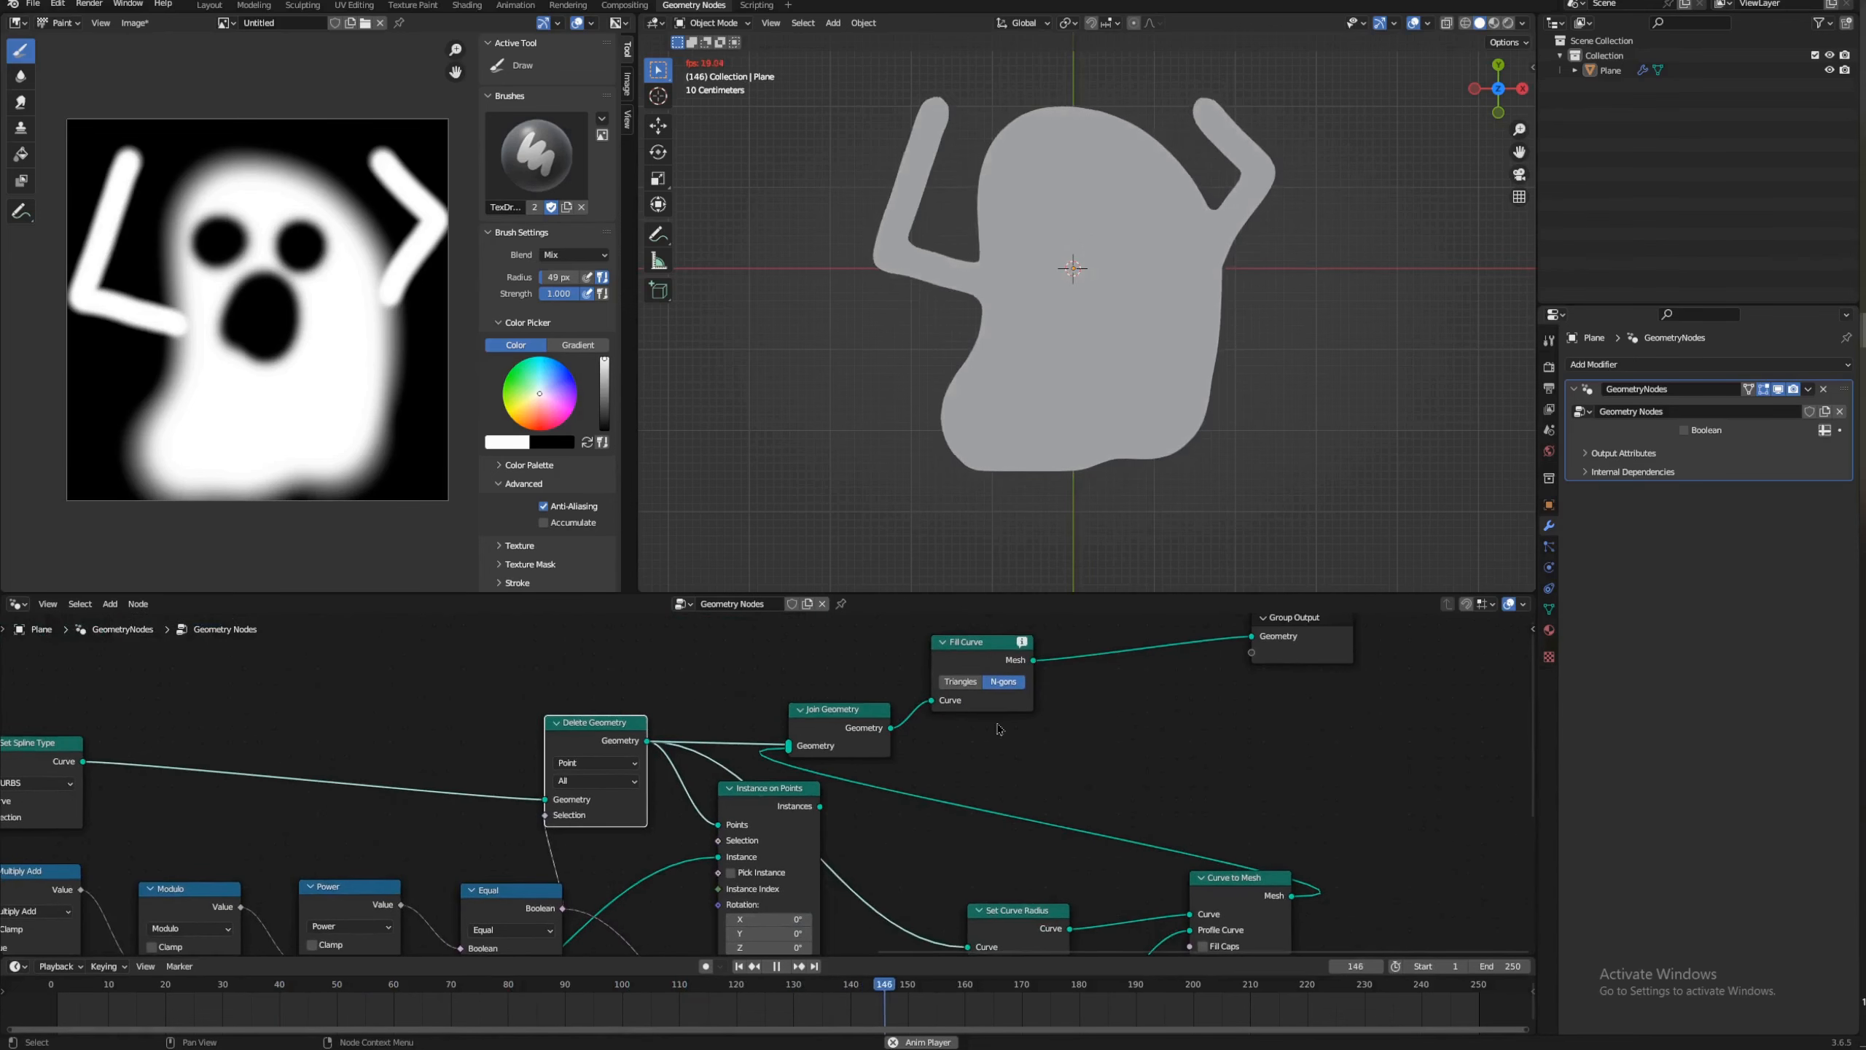
key("space")
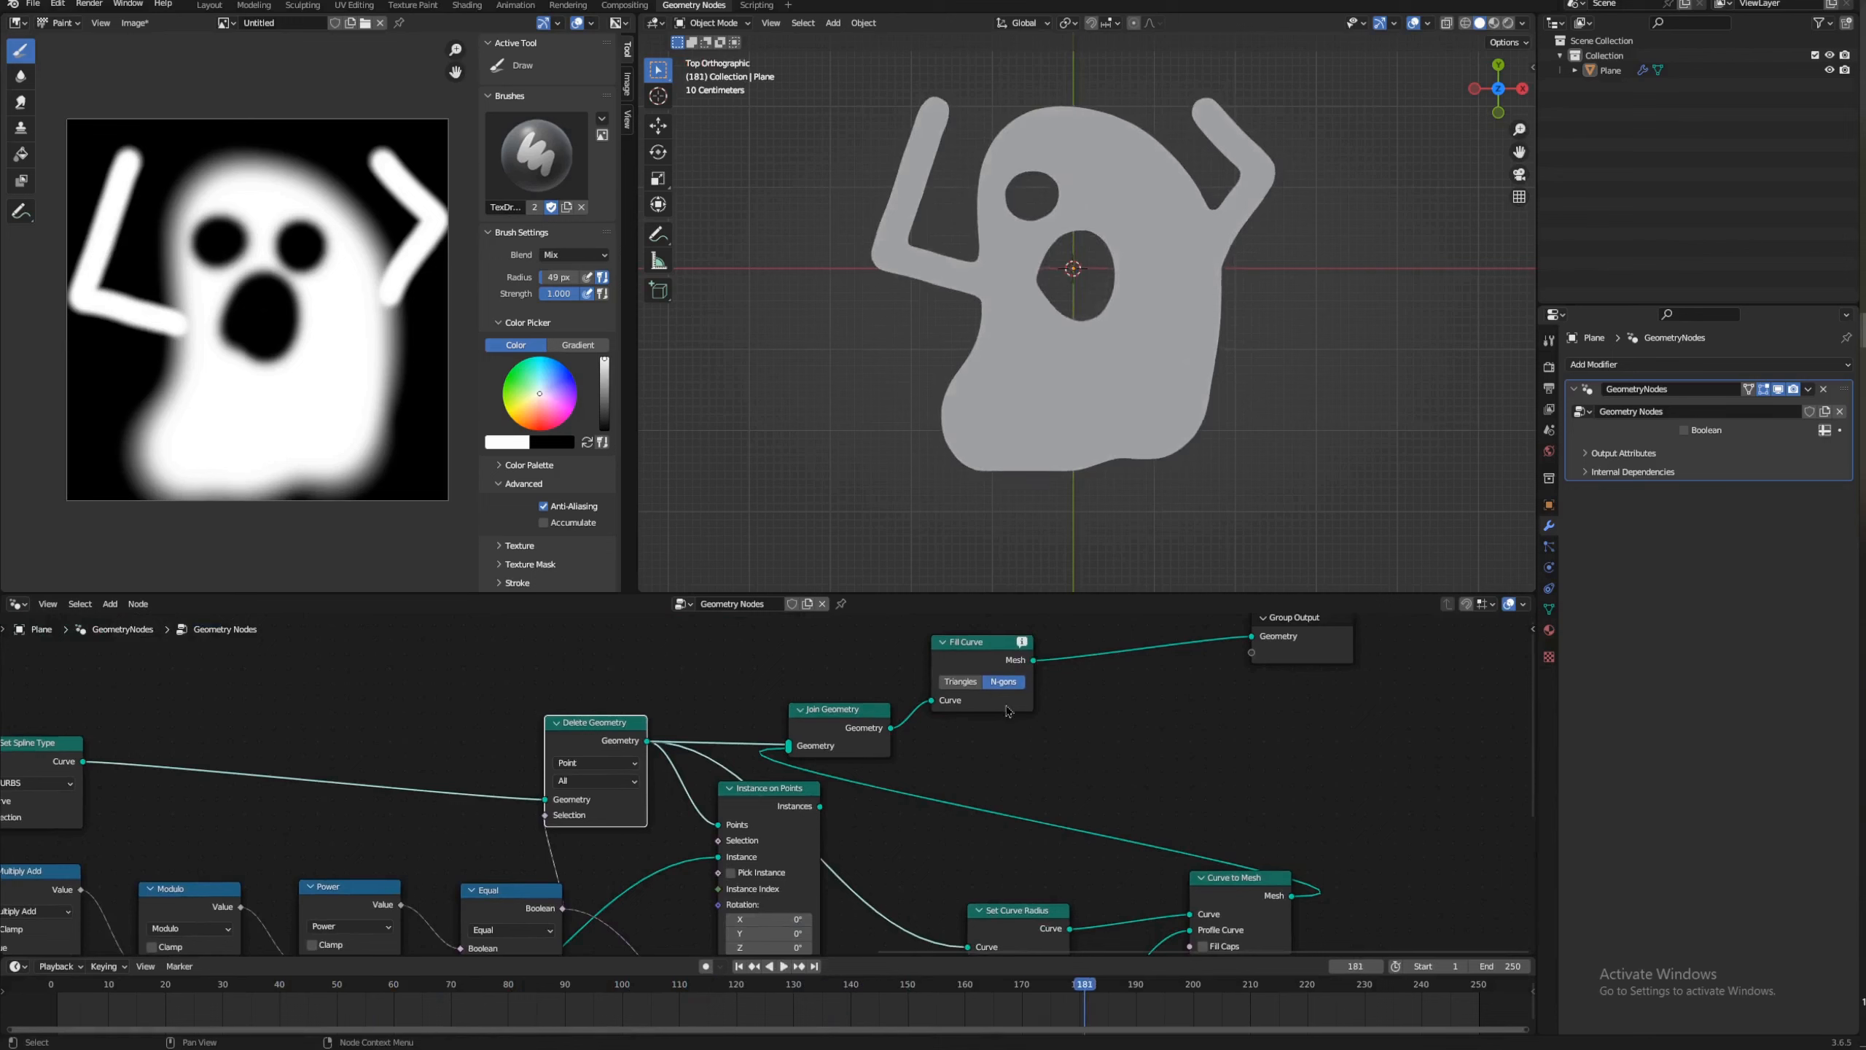
Step: Duplicate Join Geometry, insert the copy between Fill Curve and Group Output, and move the Curve to Mesh link to it
left_click(853, 714)
key("shift+d")
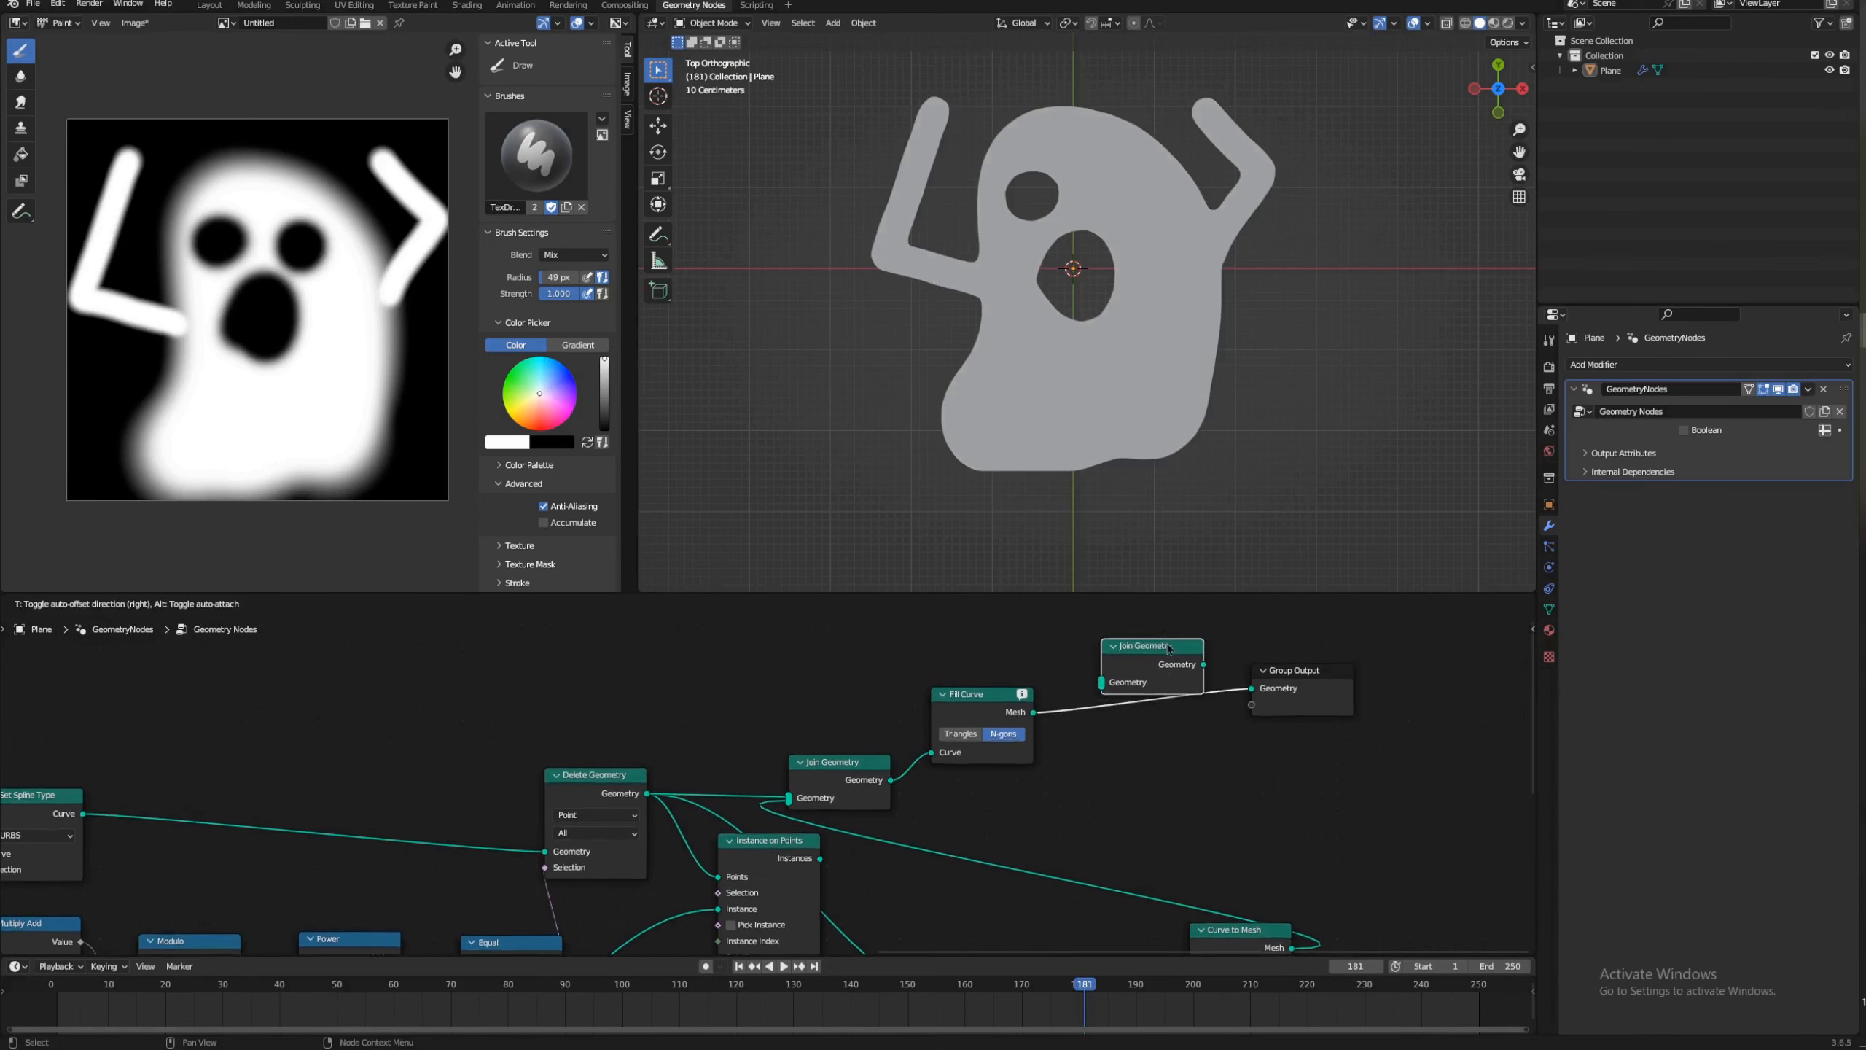
left_click(1156, 657)
left_click_drag(787, 800, 1089, 685)
Step: Play the animation from the start to check the filled shape together with its outline
middle_click_drag(1076, 769, 1032, 835)
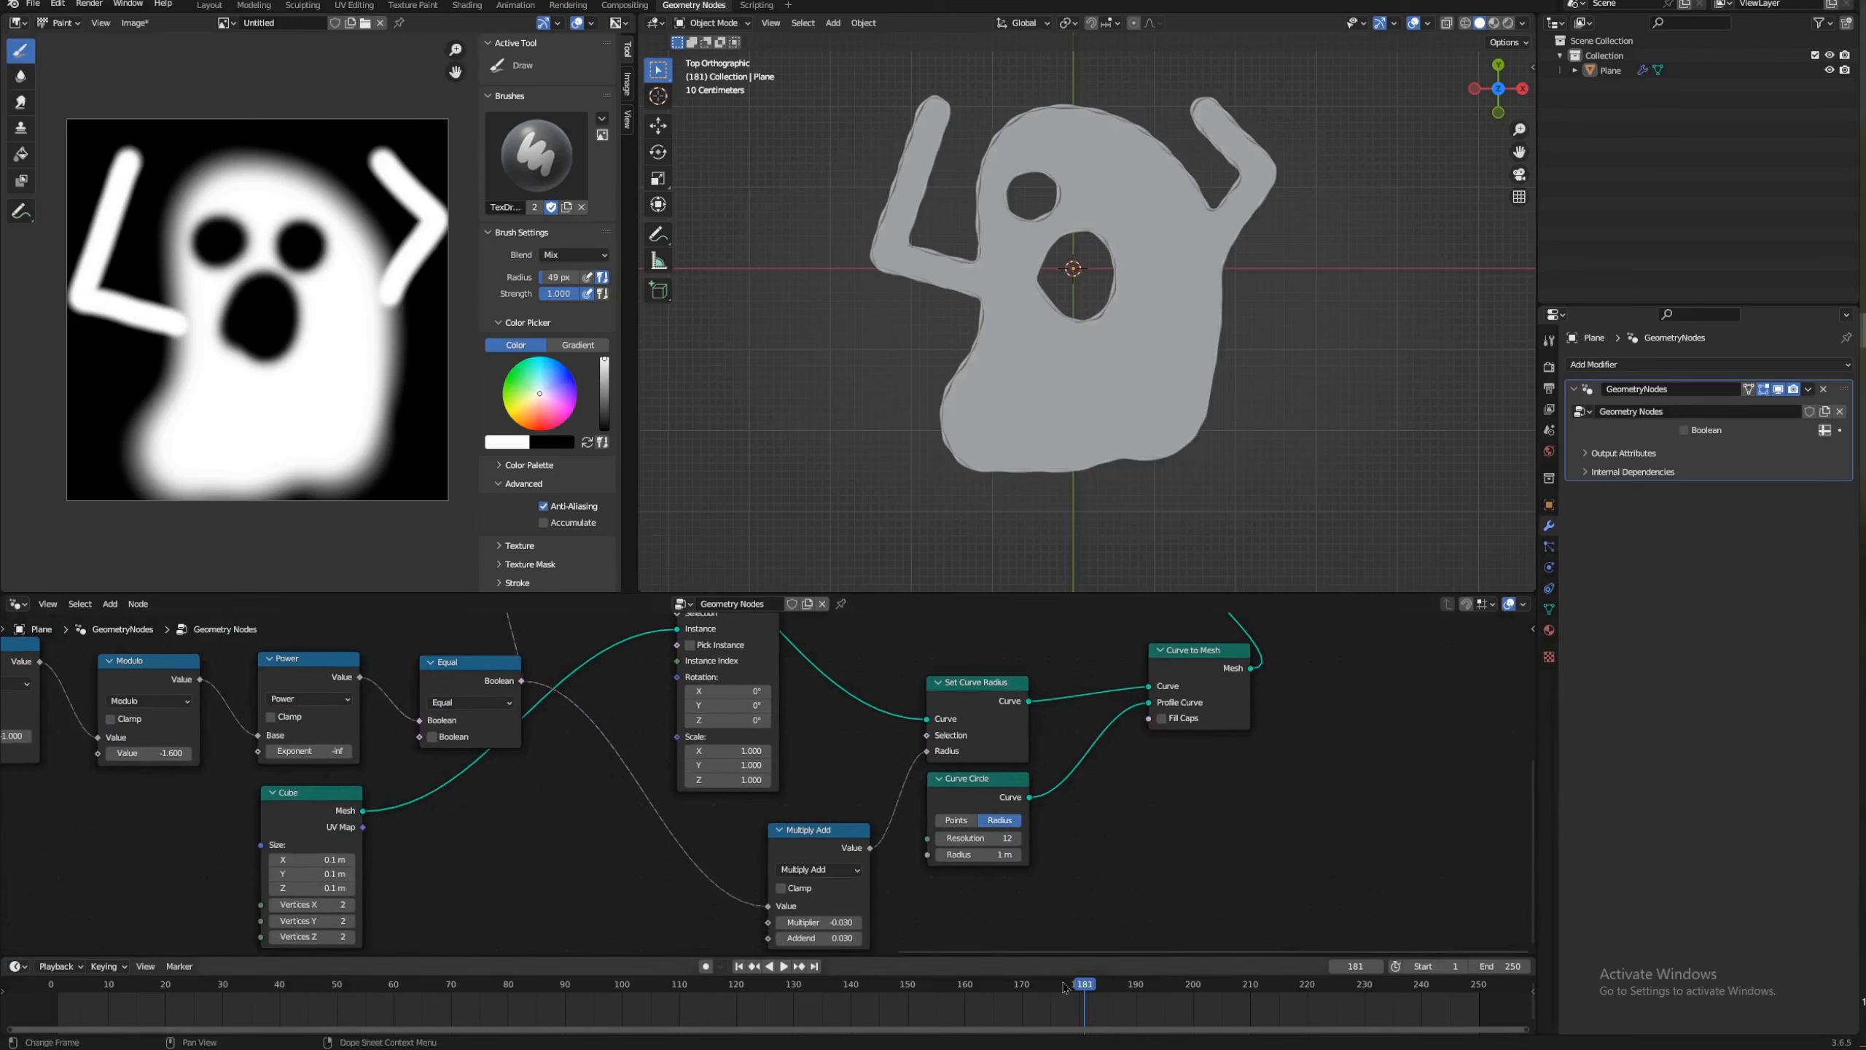
key("space")
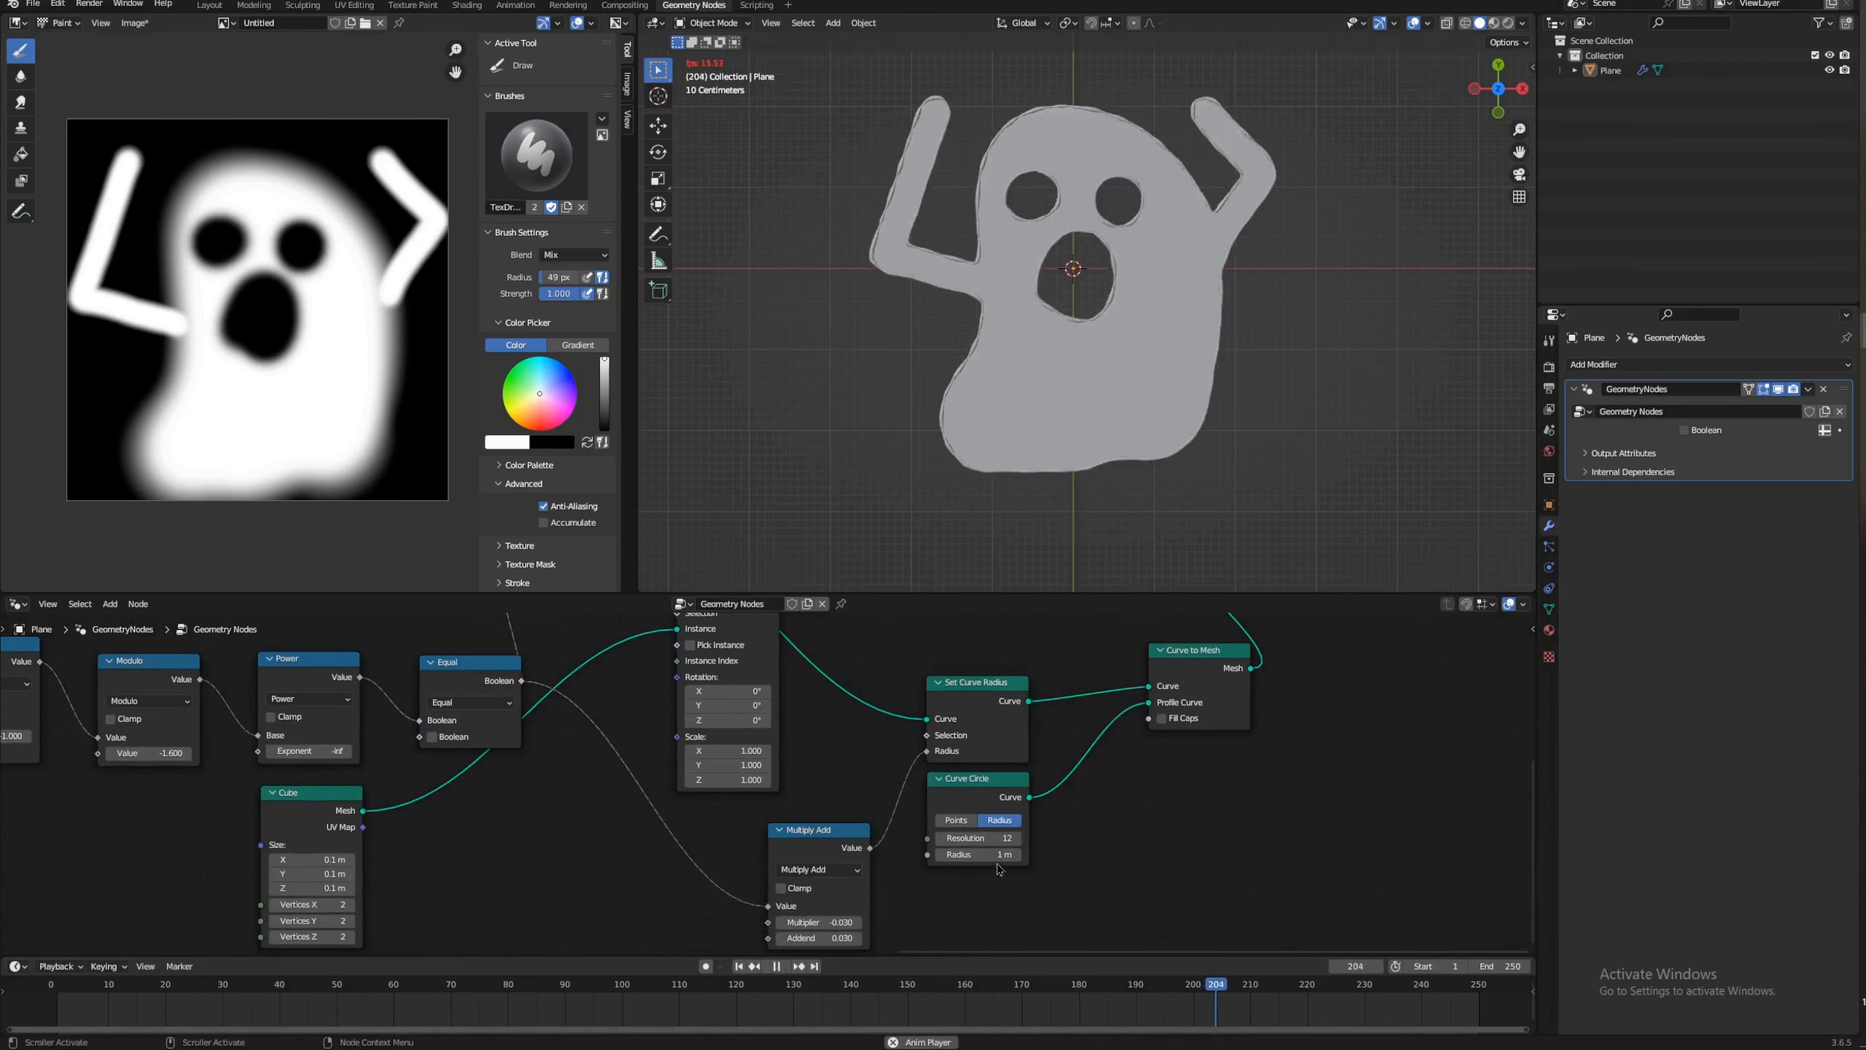
left_click(35, 991)
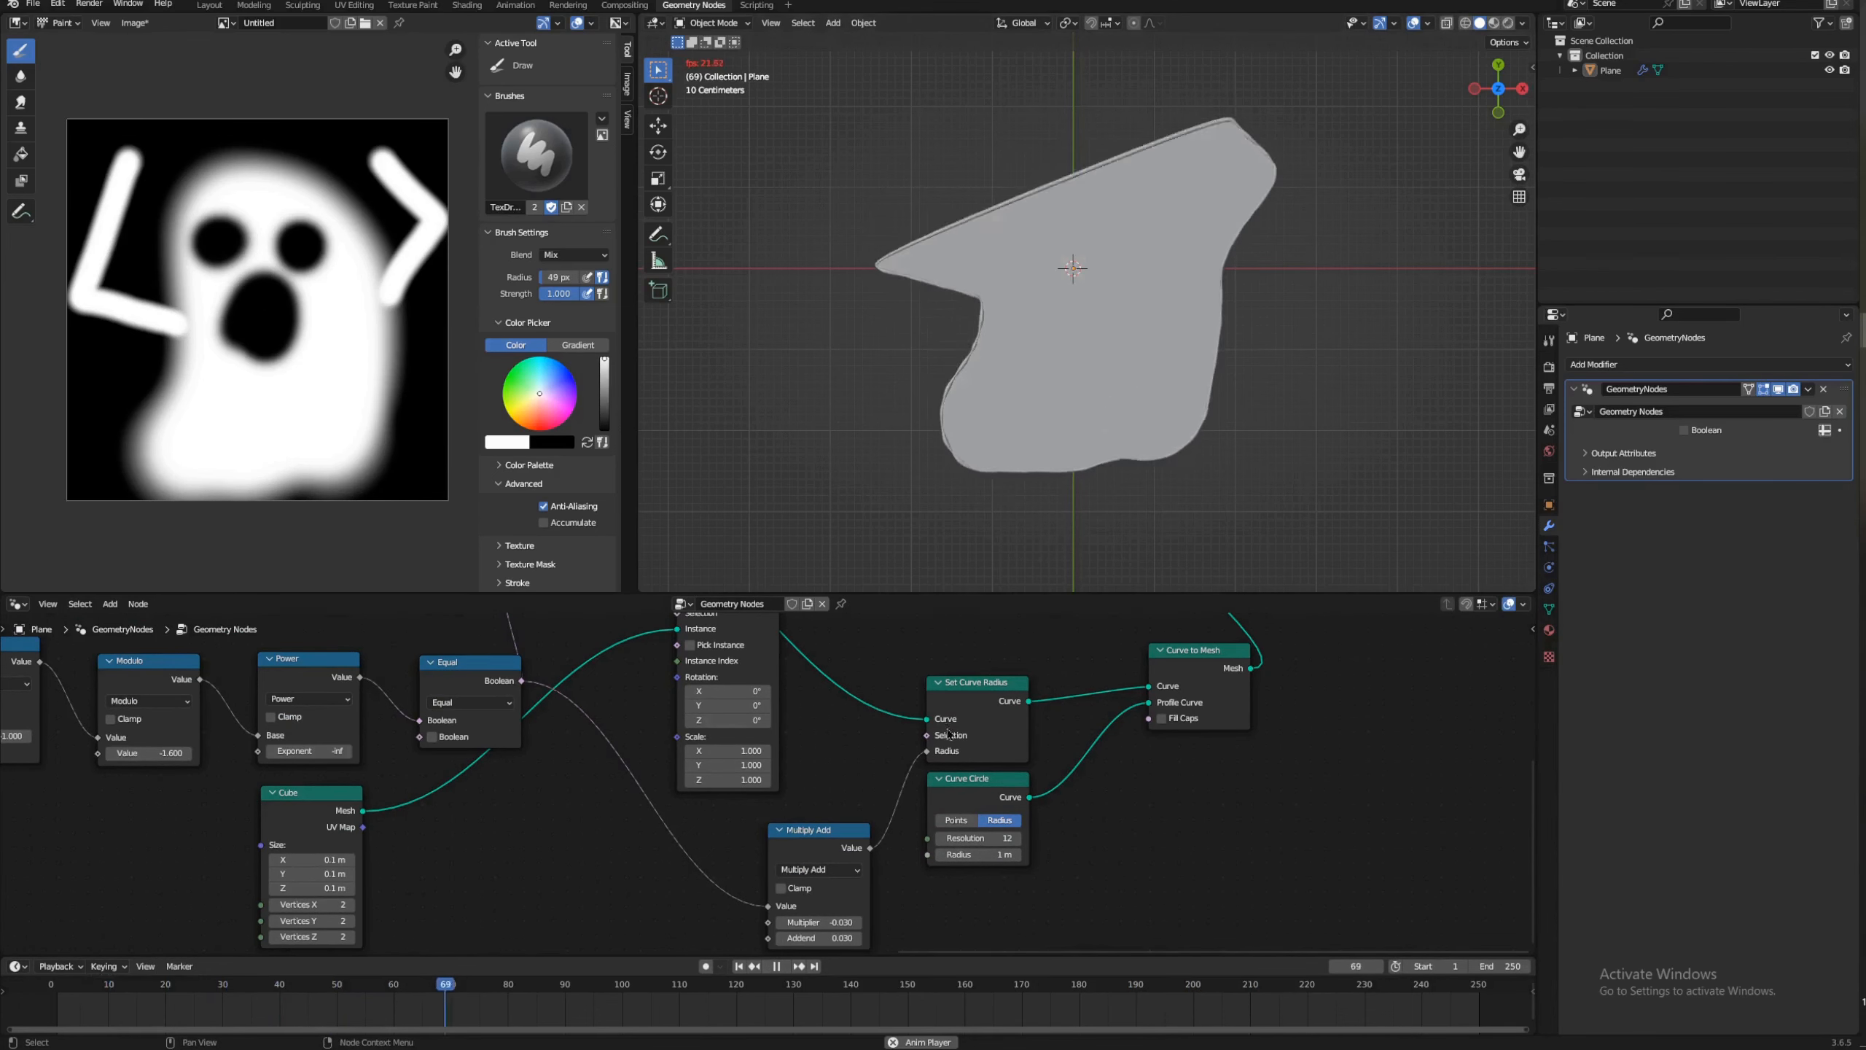
Step: Stop the playback, try cutting the link from Curve to Mesh to the second Join Geometry, and undo the cut
middle_click_drag(1124, 632, 1107, 852)
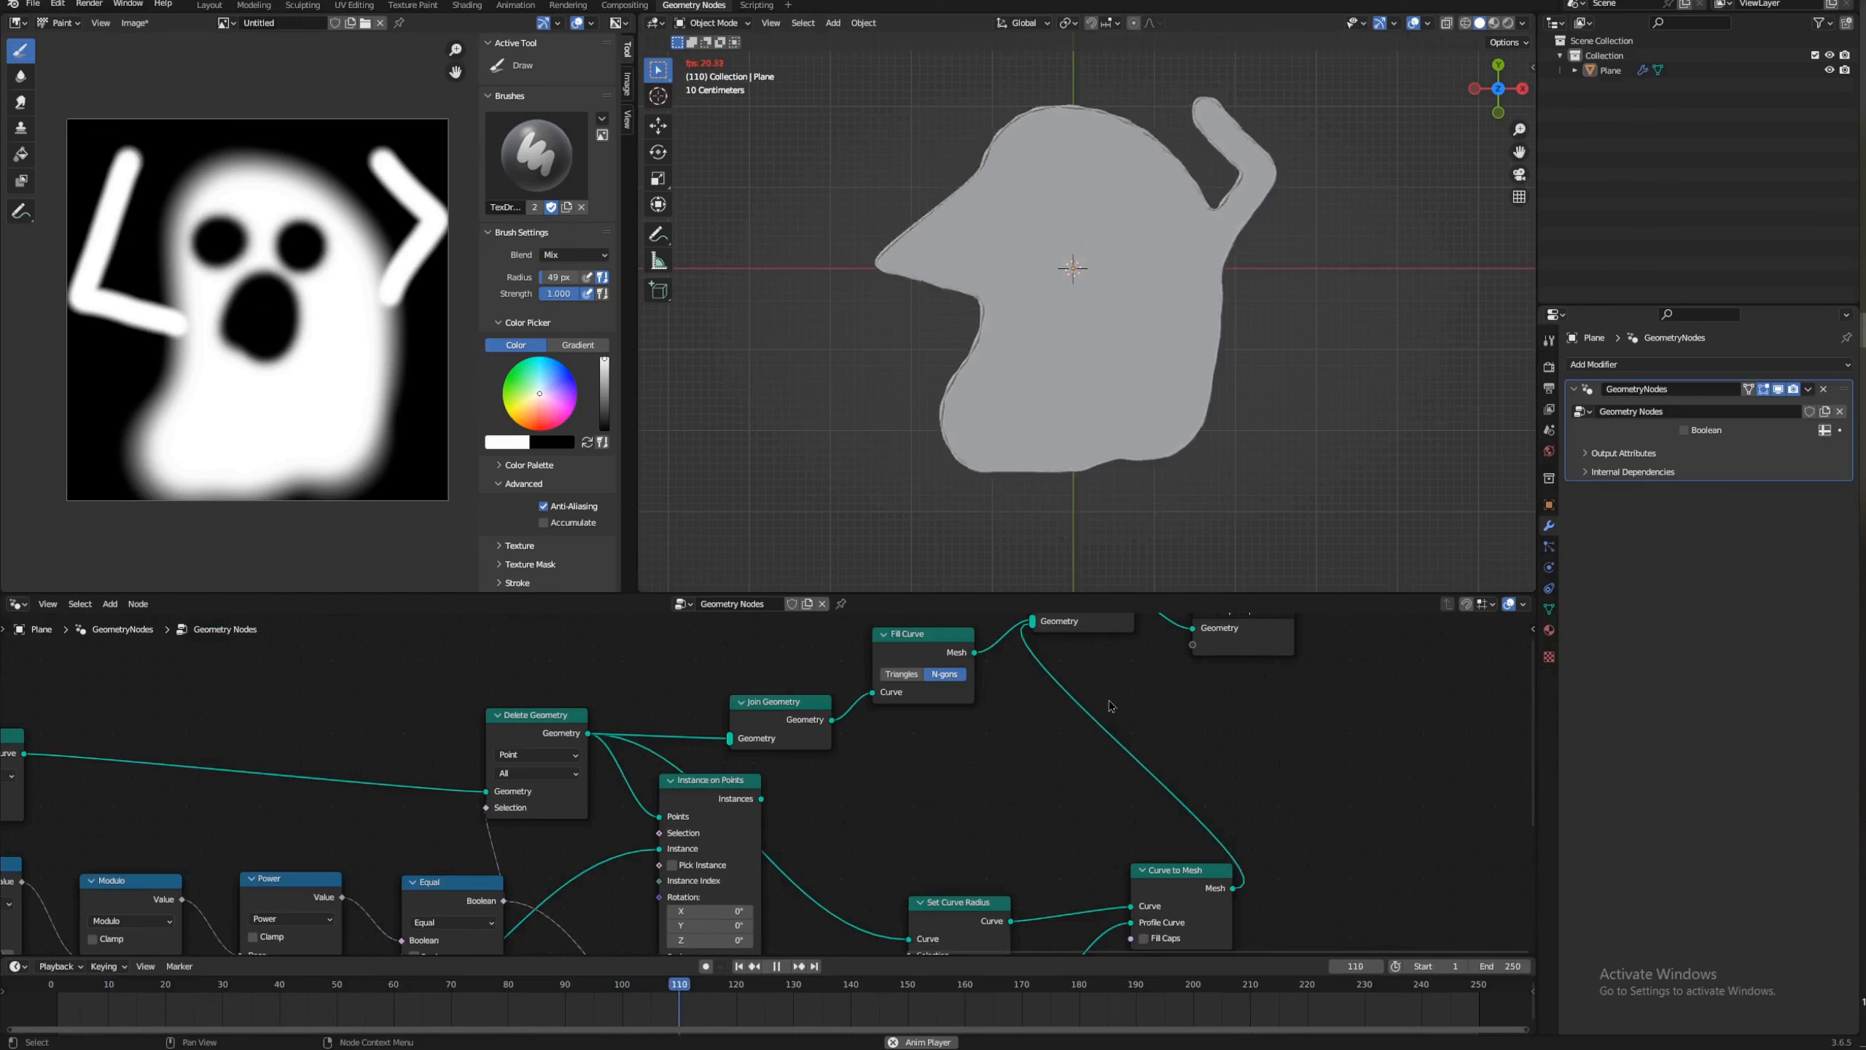
key("space")
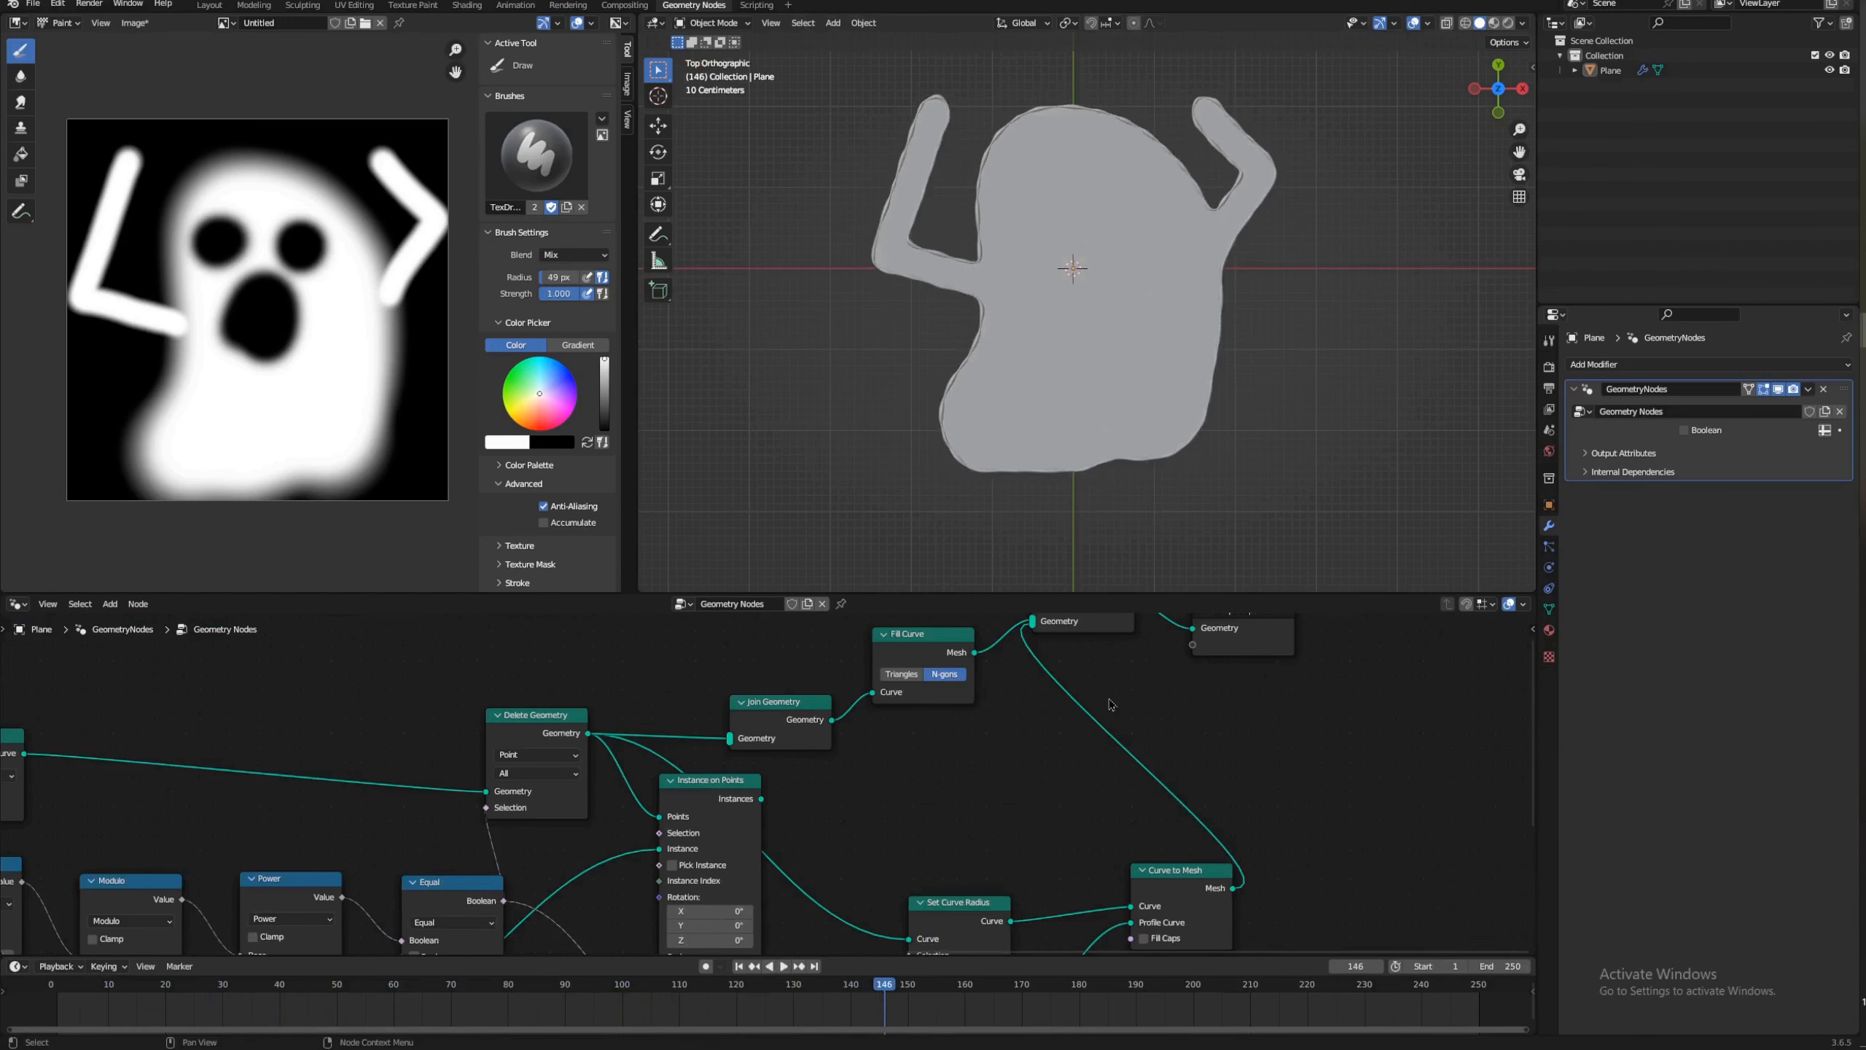
right_click_drag(1129, 702, 1064, 778, "ctrl")
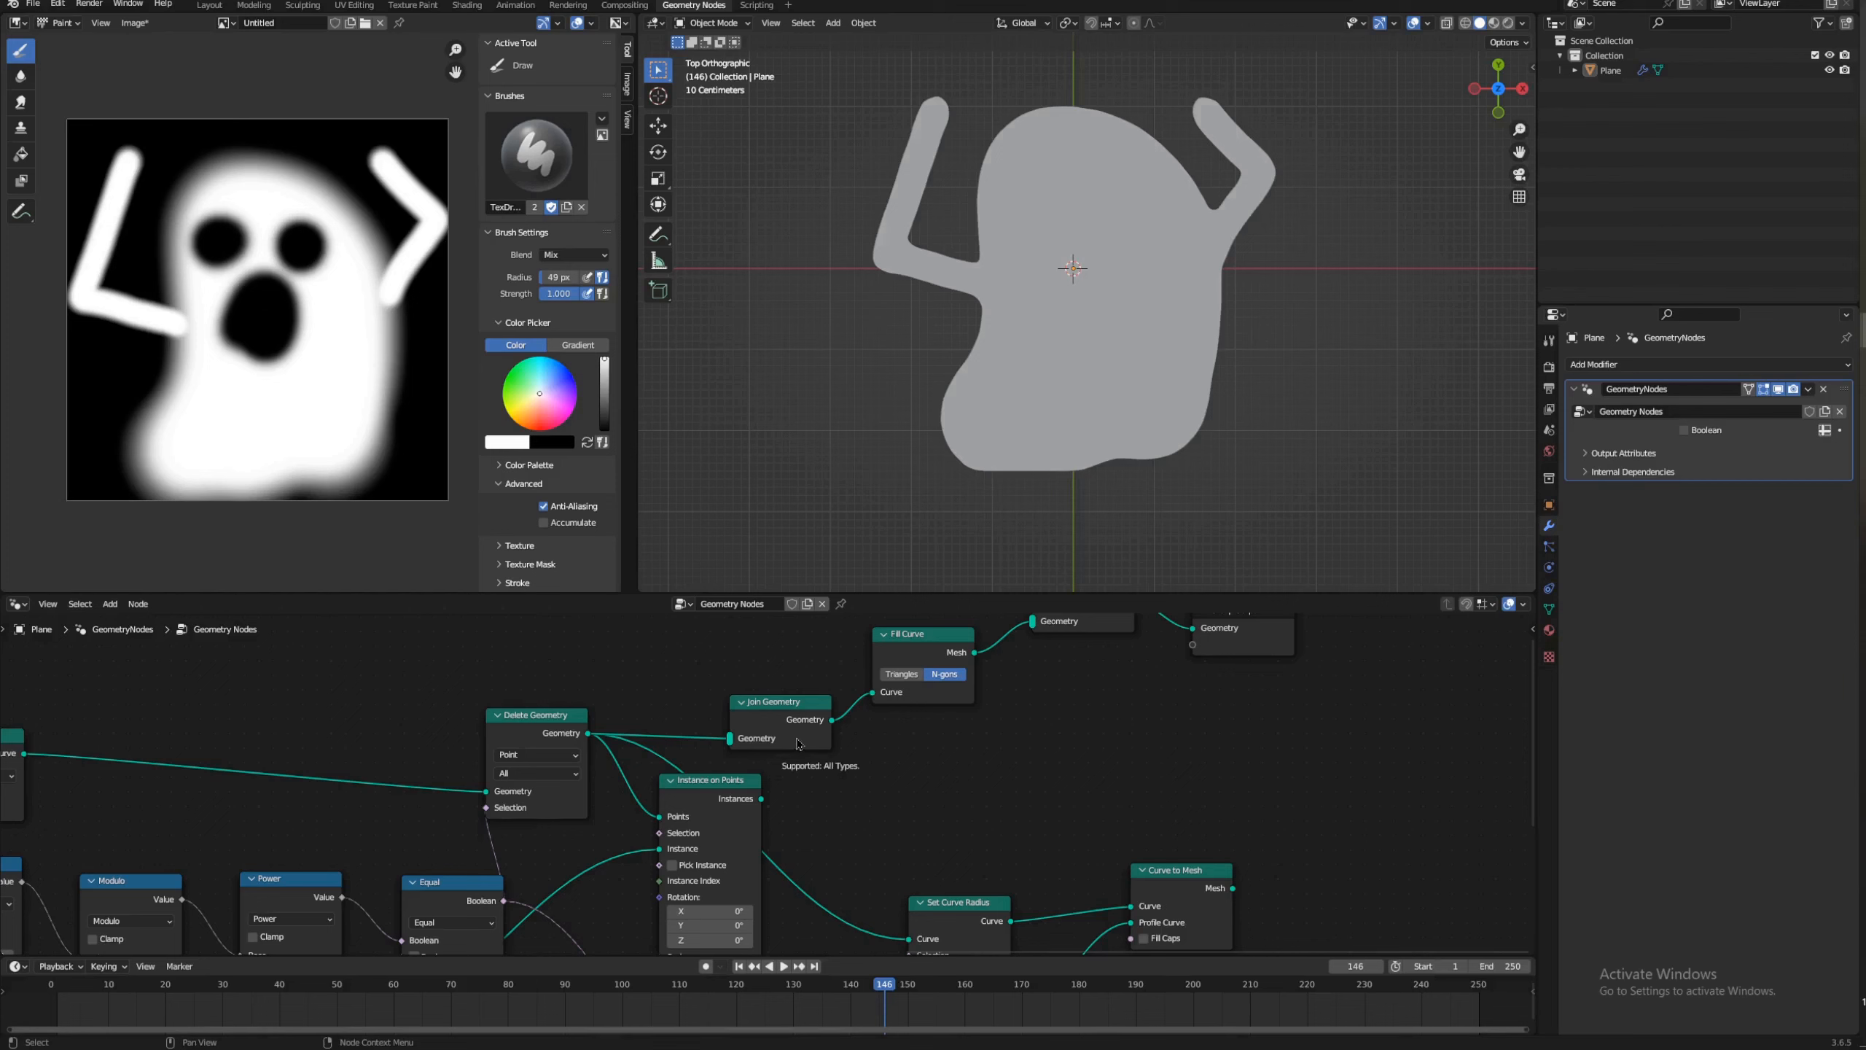
key("ctrl+z")
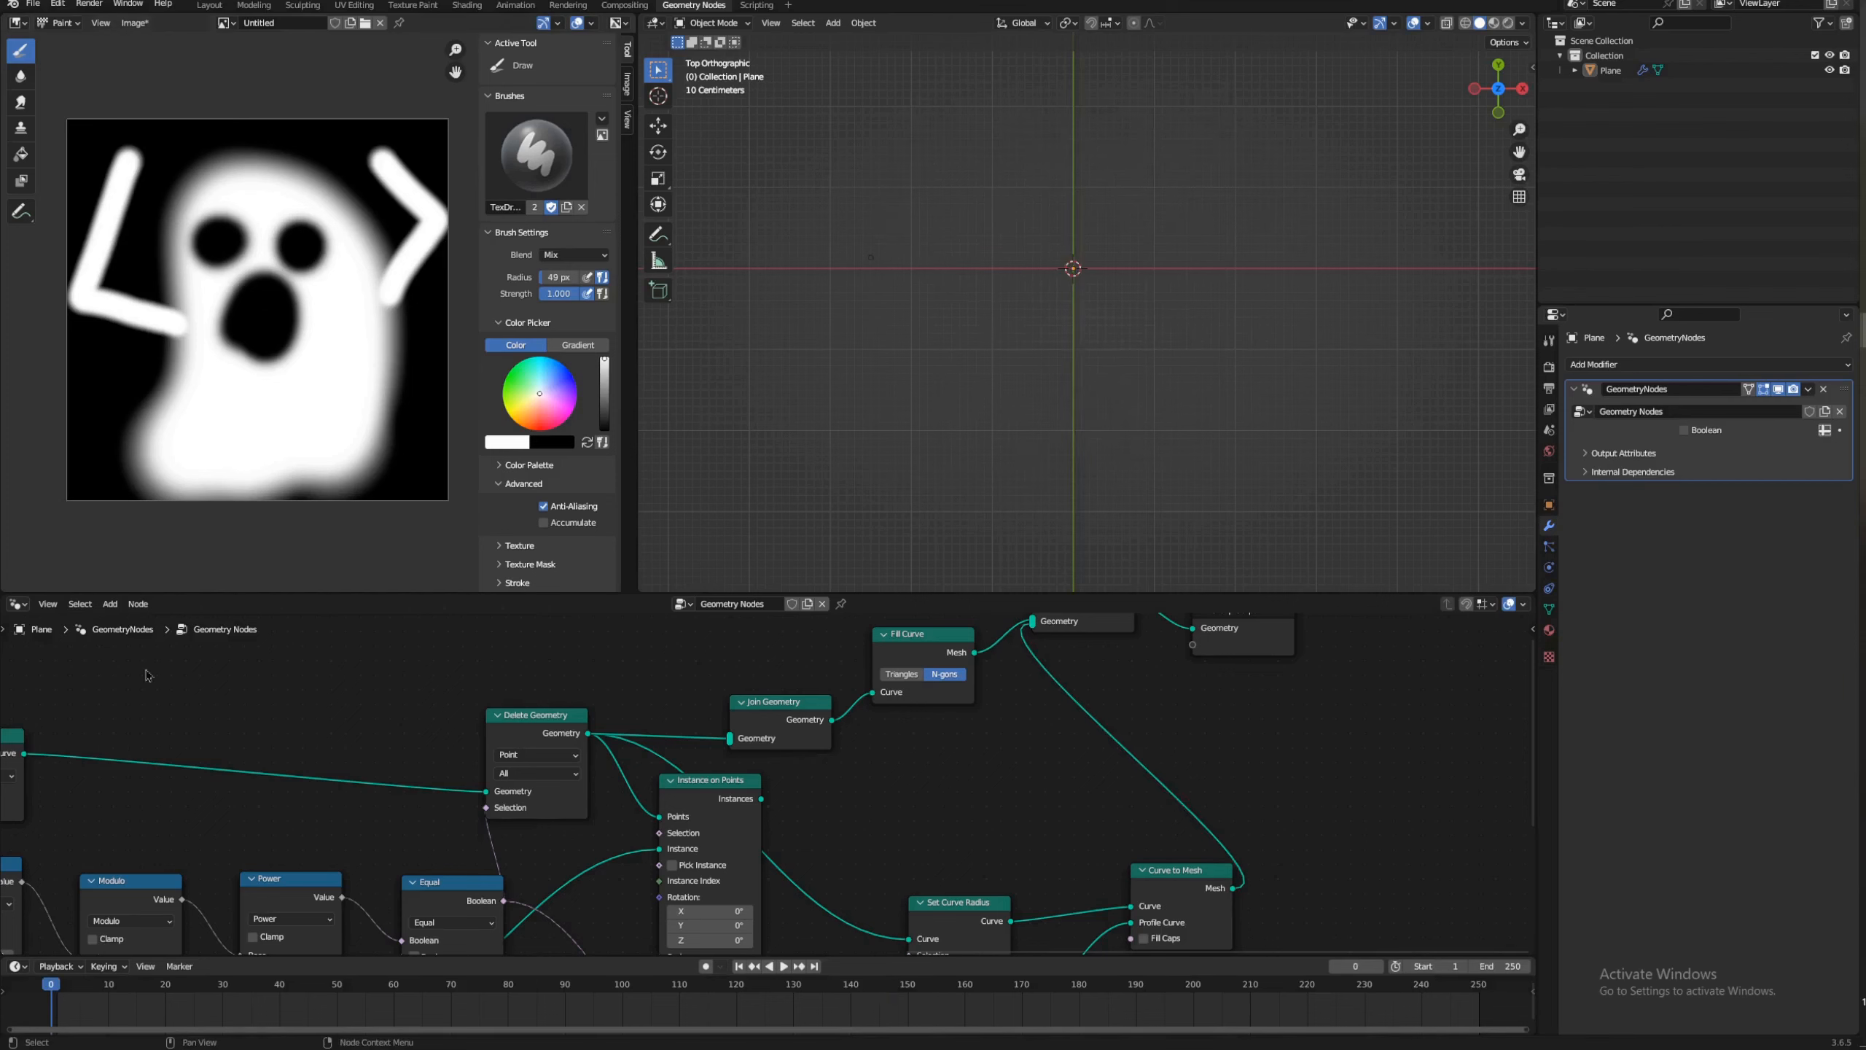
Step: Play the animation, reload the blank image to clear the ghost painting, and paint a tall closed loop in its right half
left_click(133, 22)
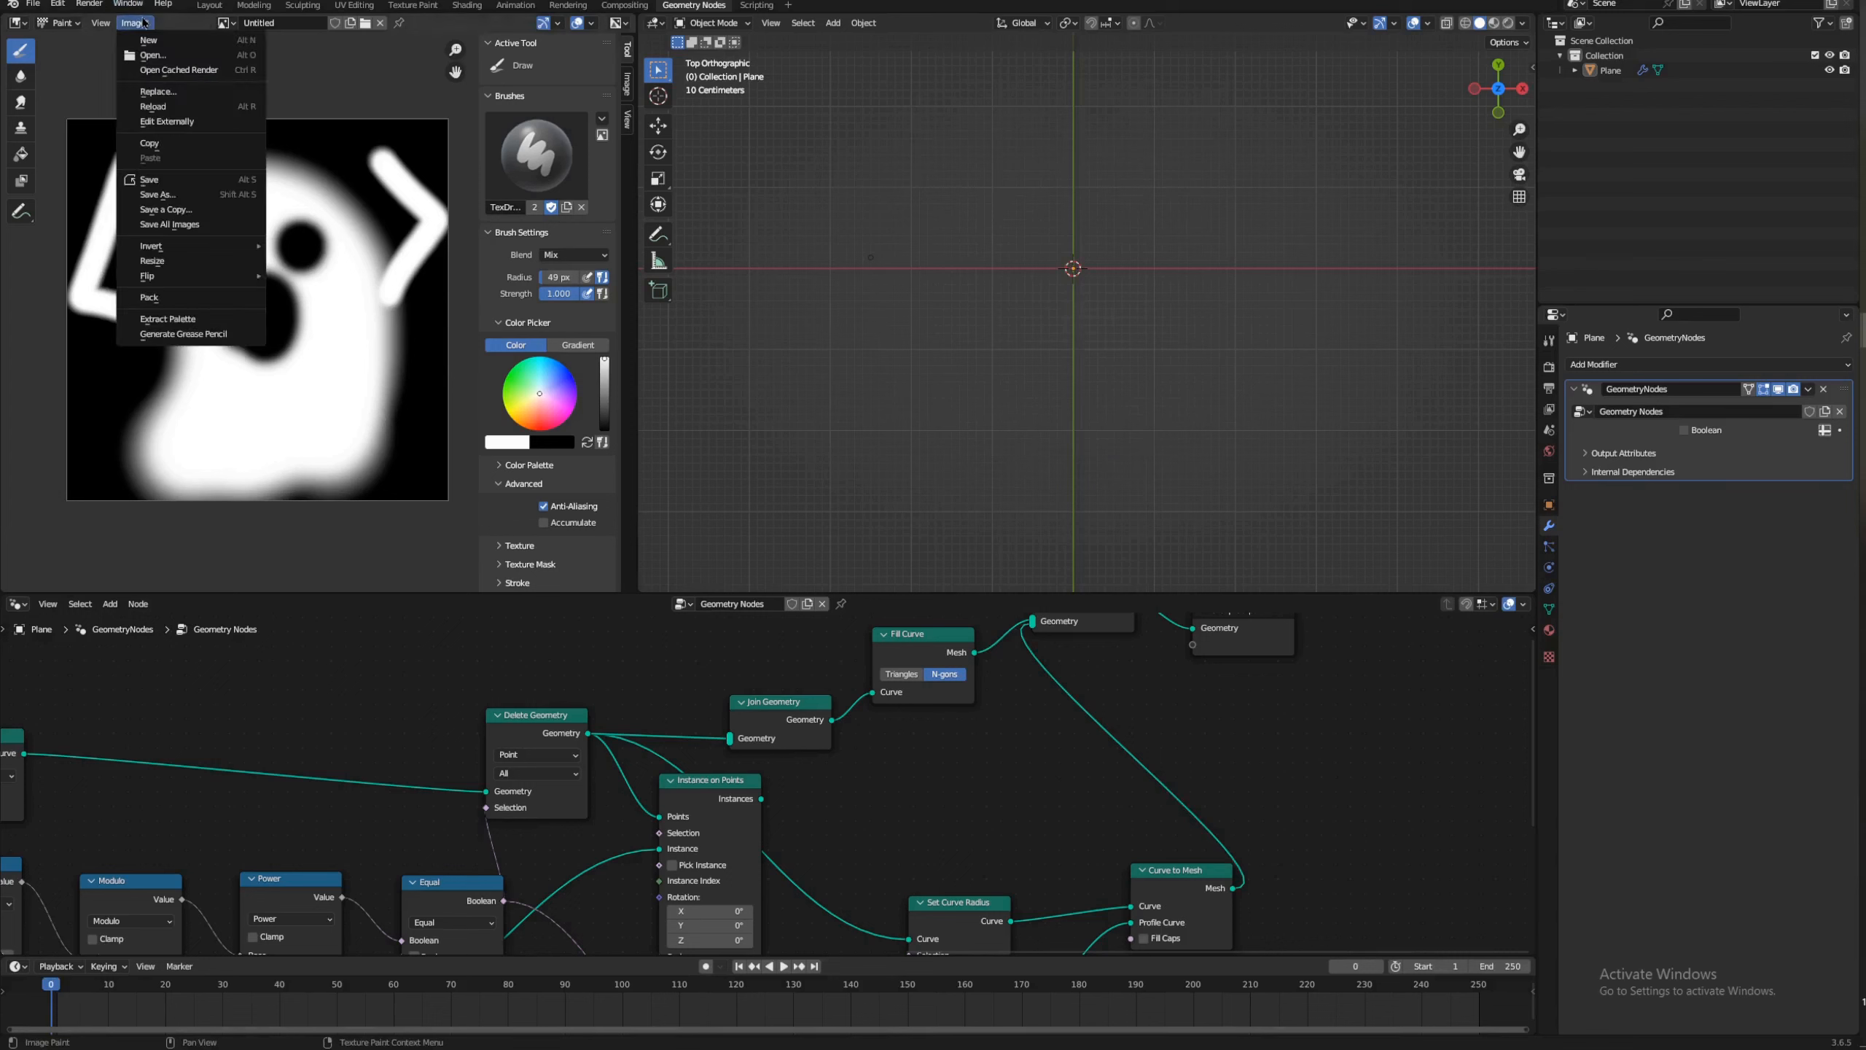
key("space")
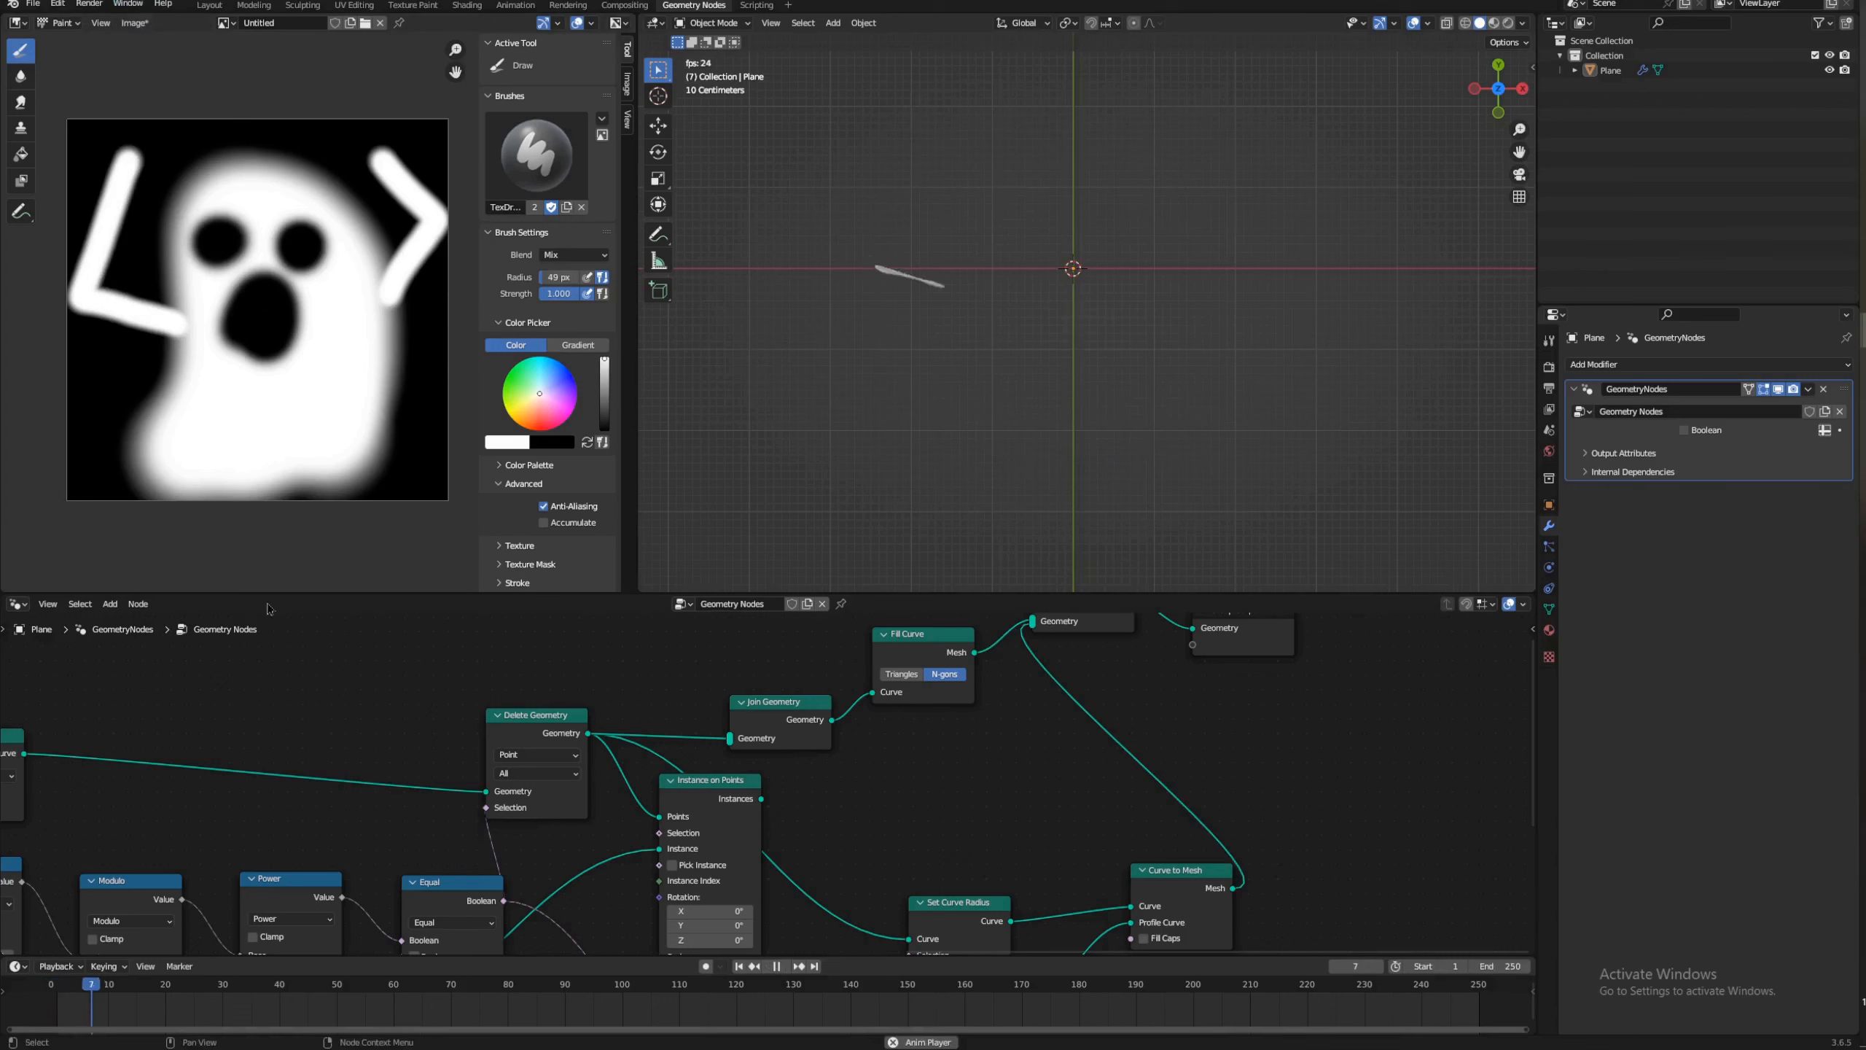
left_click(135, 23)
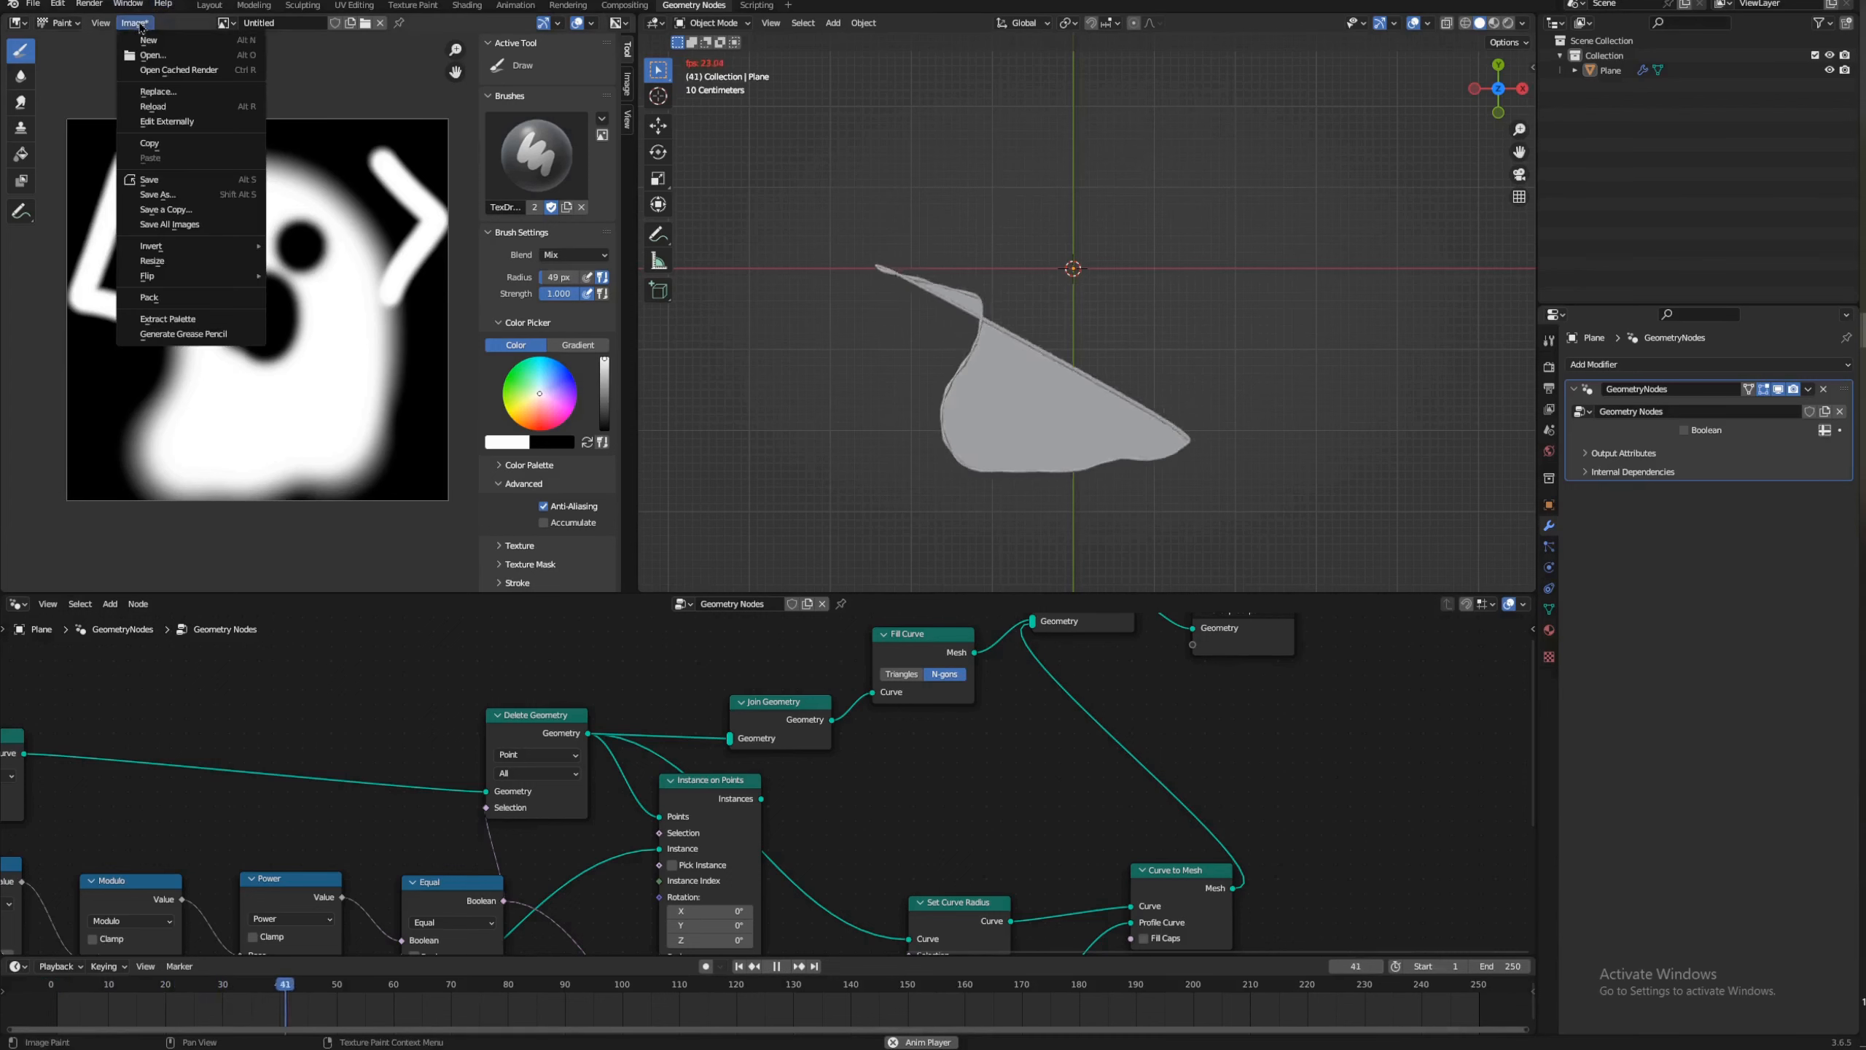
left_click(149, 107)
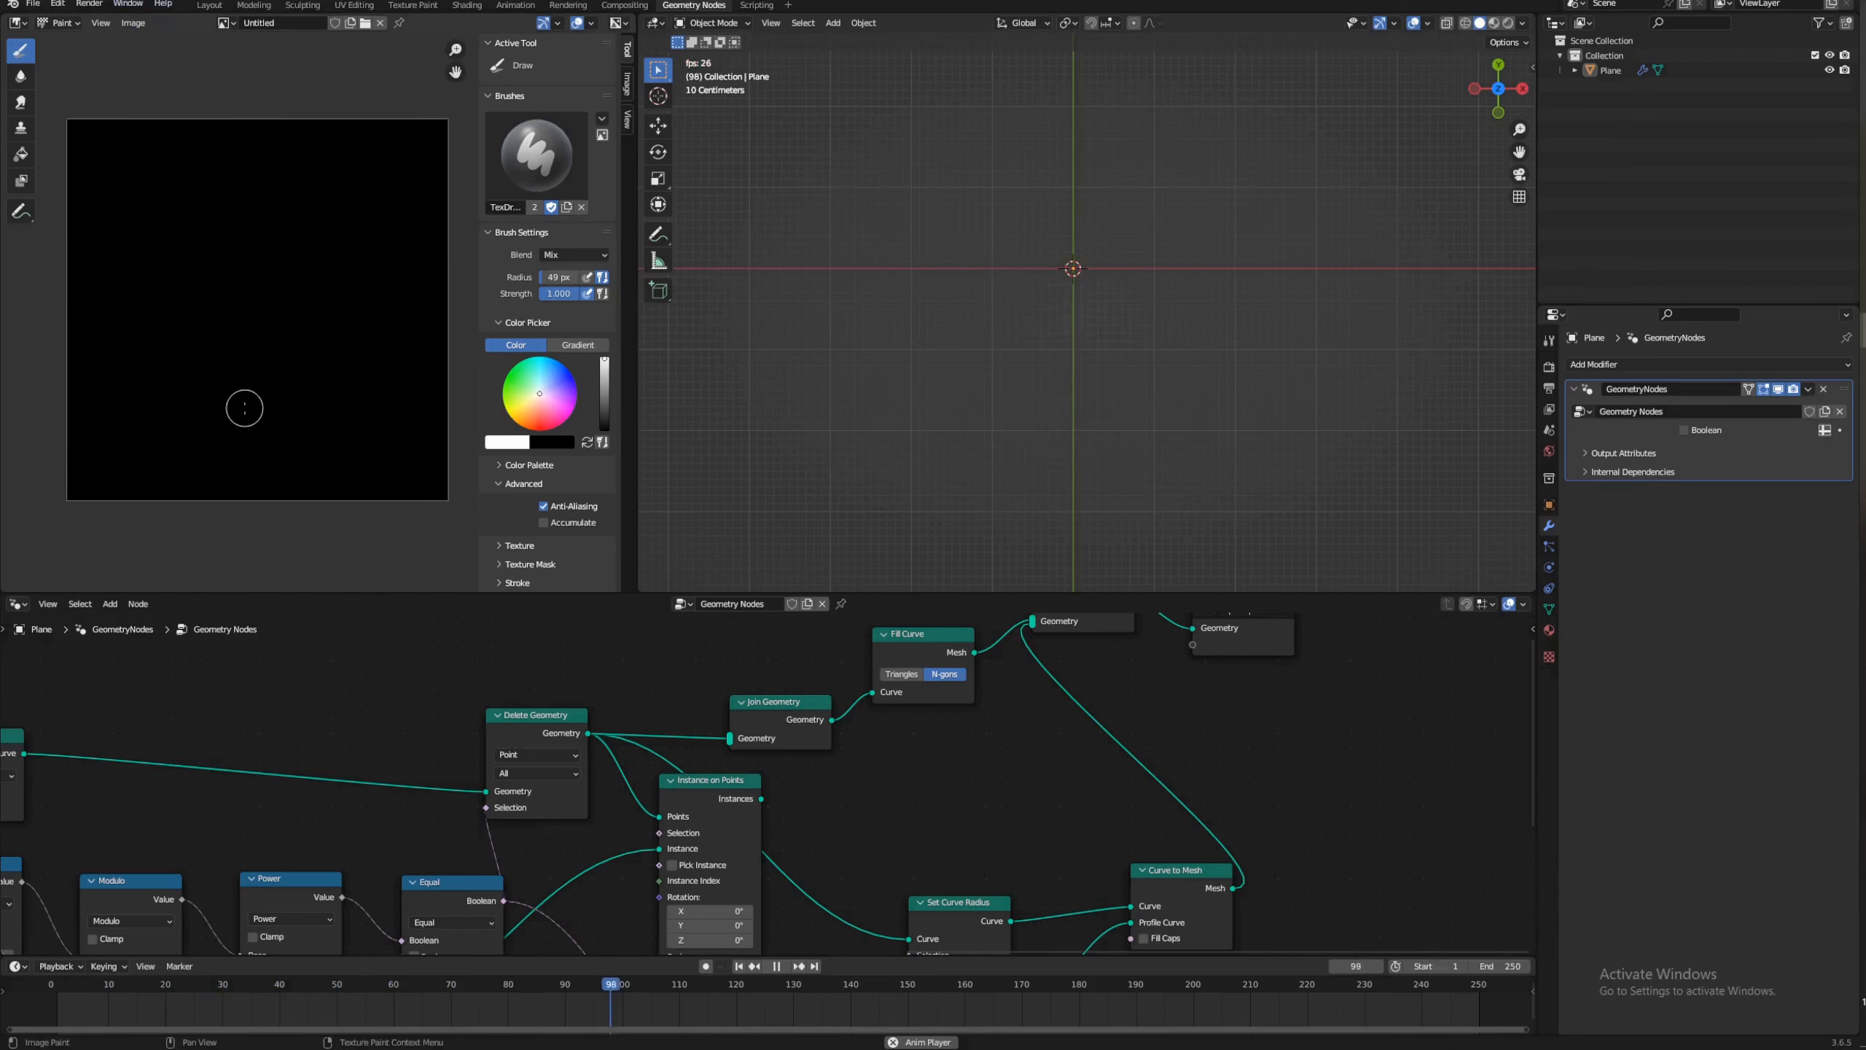
mouse_move(274, 464)
left_mouse_down()
mouse_move(285, 184)
mouse_move(427, 324)
mouse_move(418, 456)
mouse_move(299, 457)
left_mouse_up()
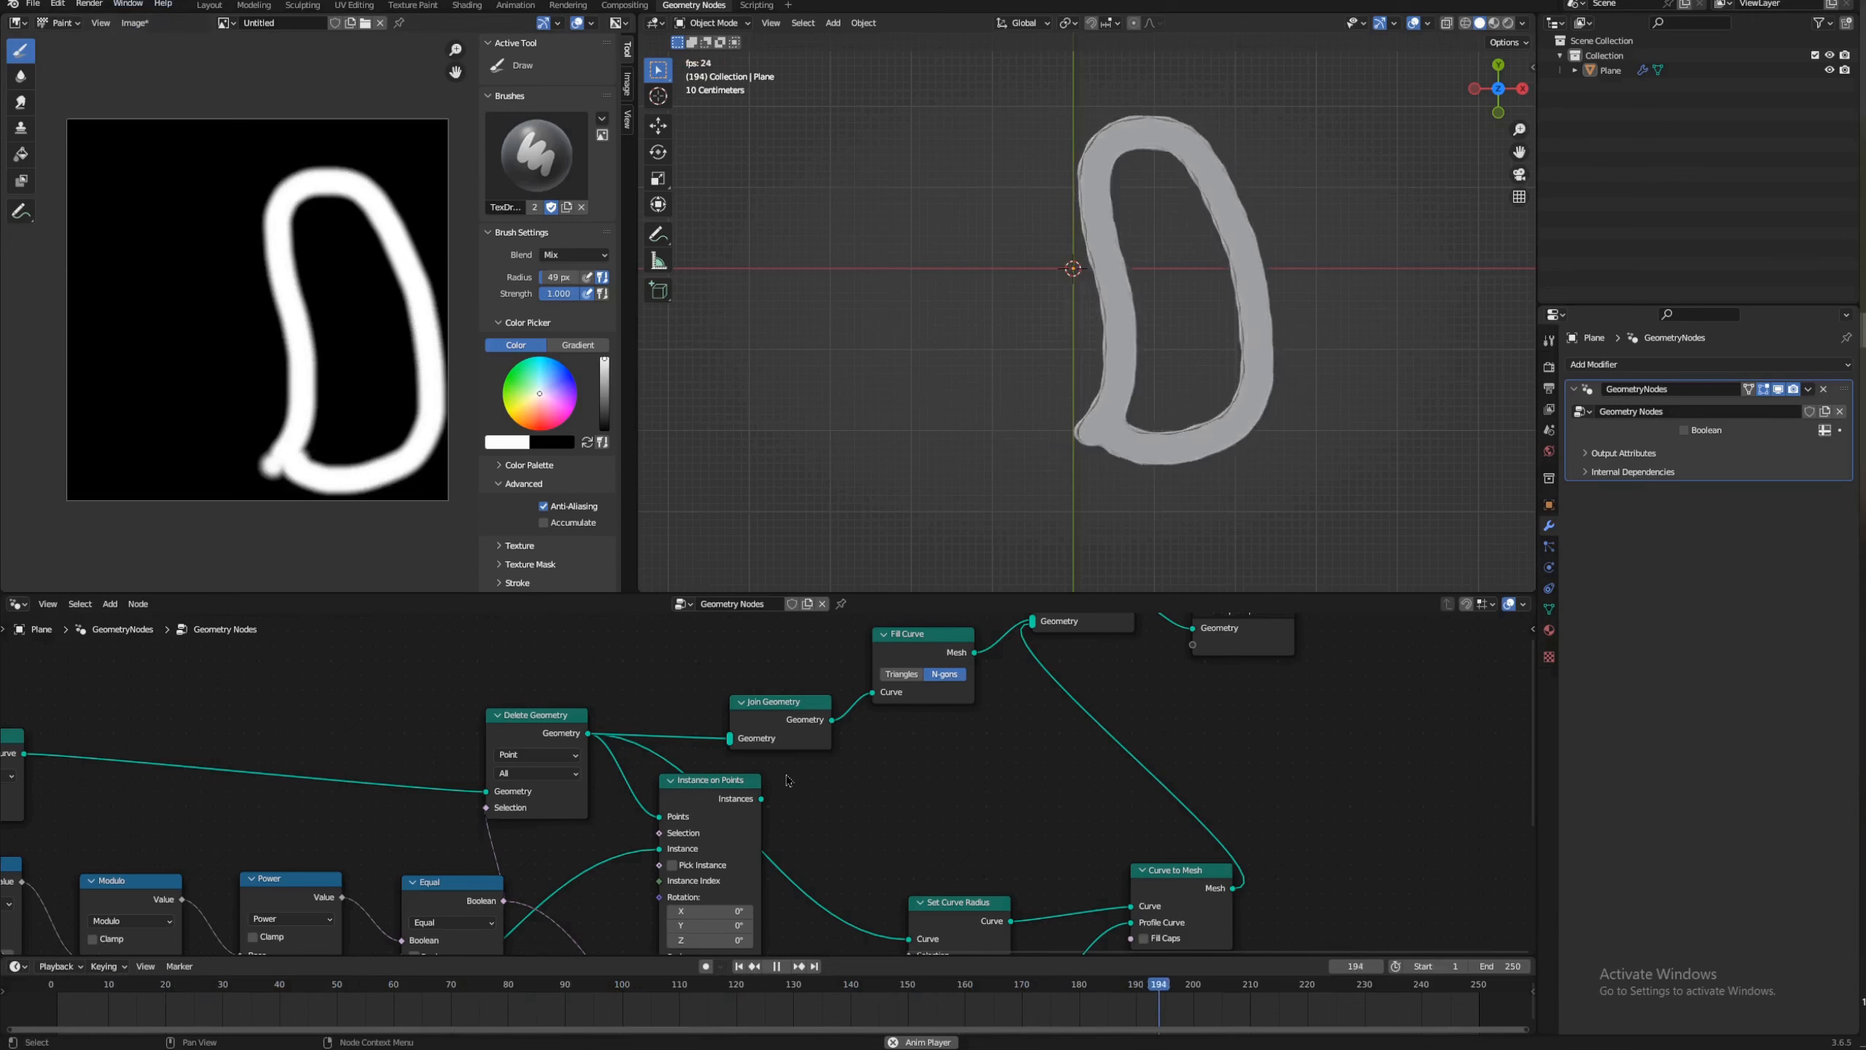
Step: Link the Instances output of Instance on Points to the first Join Geometry, and set the Modulo value to -6.700
left_click_drag(761, 801, 733, 744)
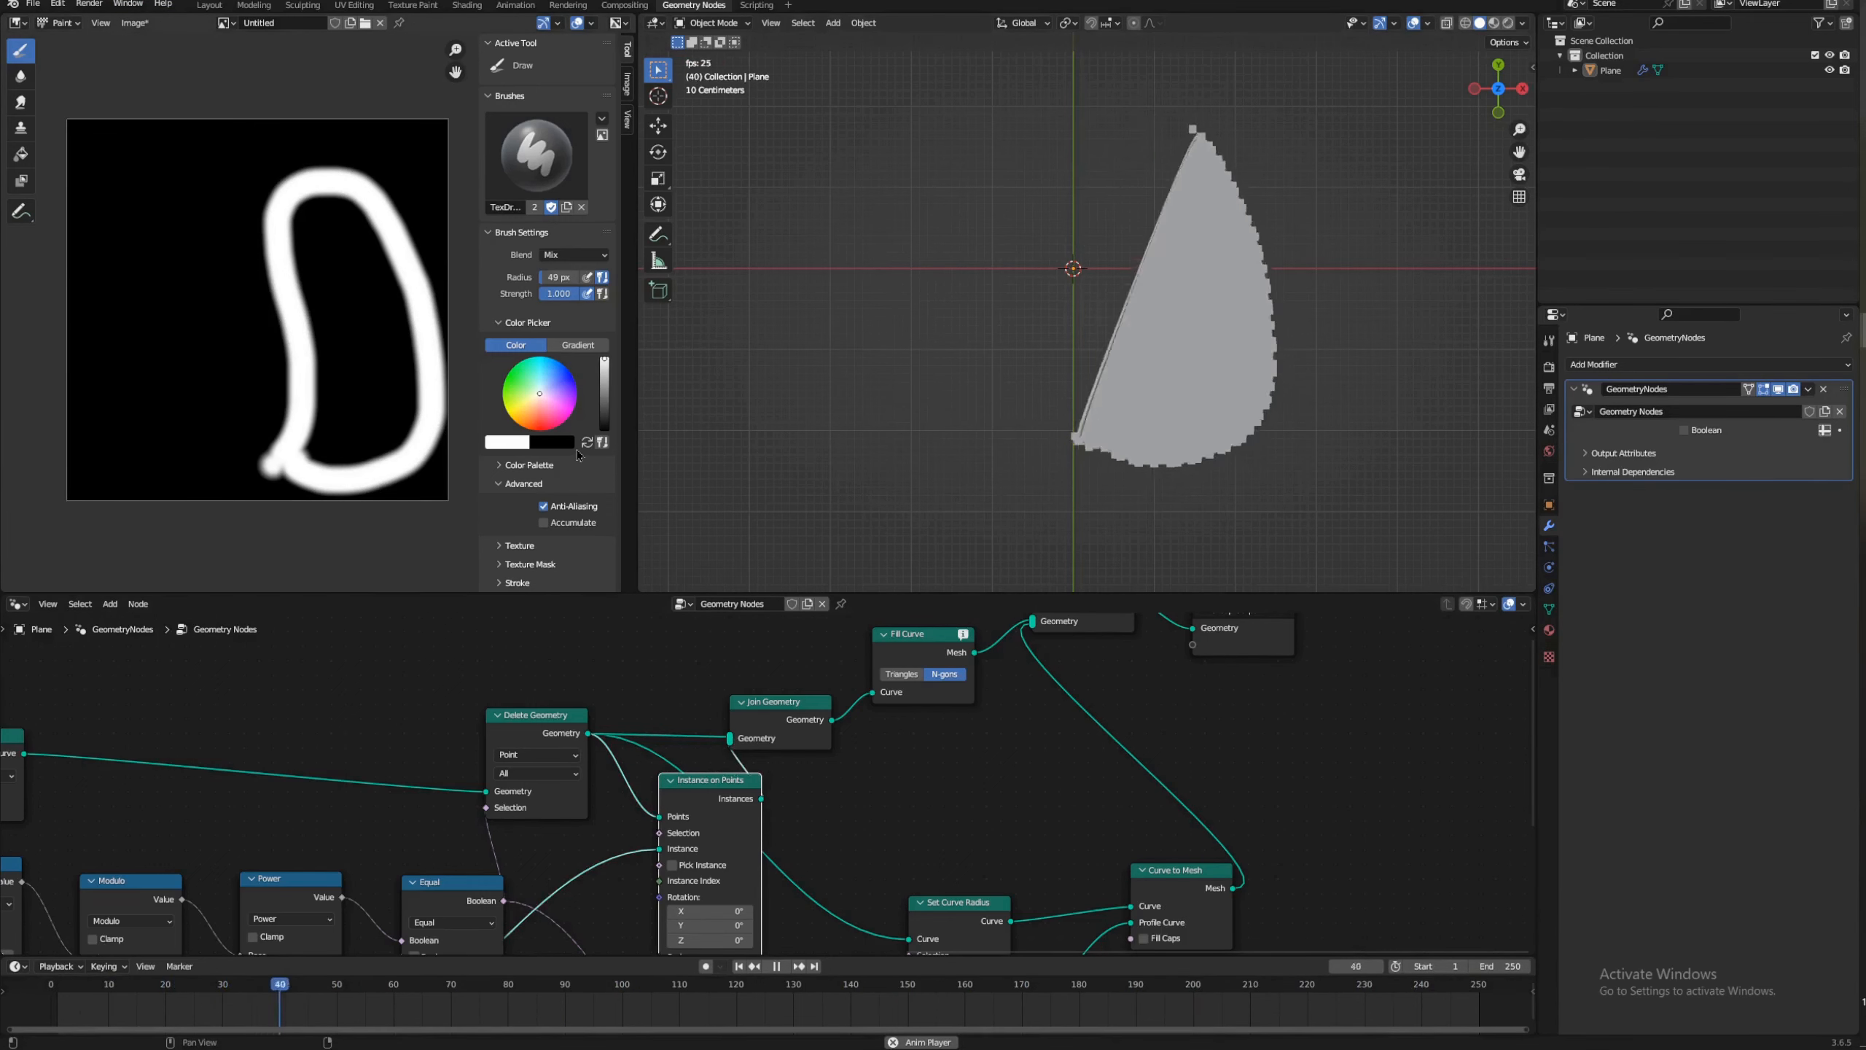
middle_click_drag(354, 829, 500, 706)
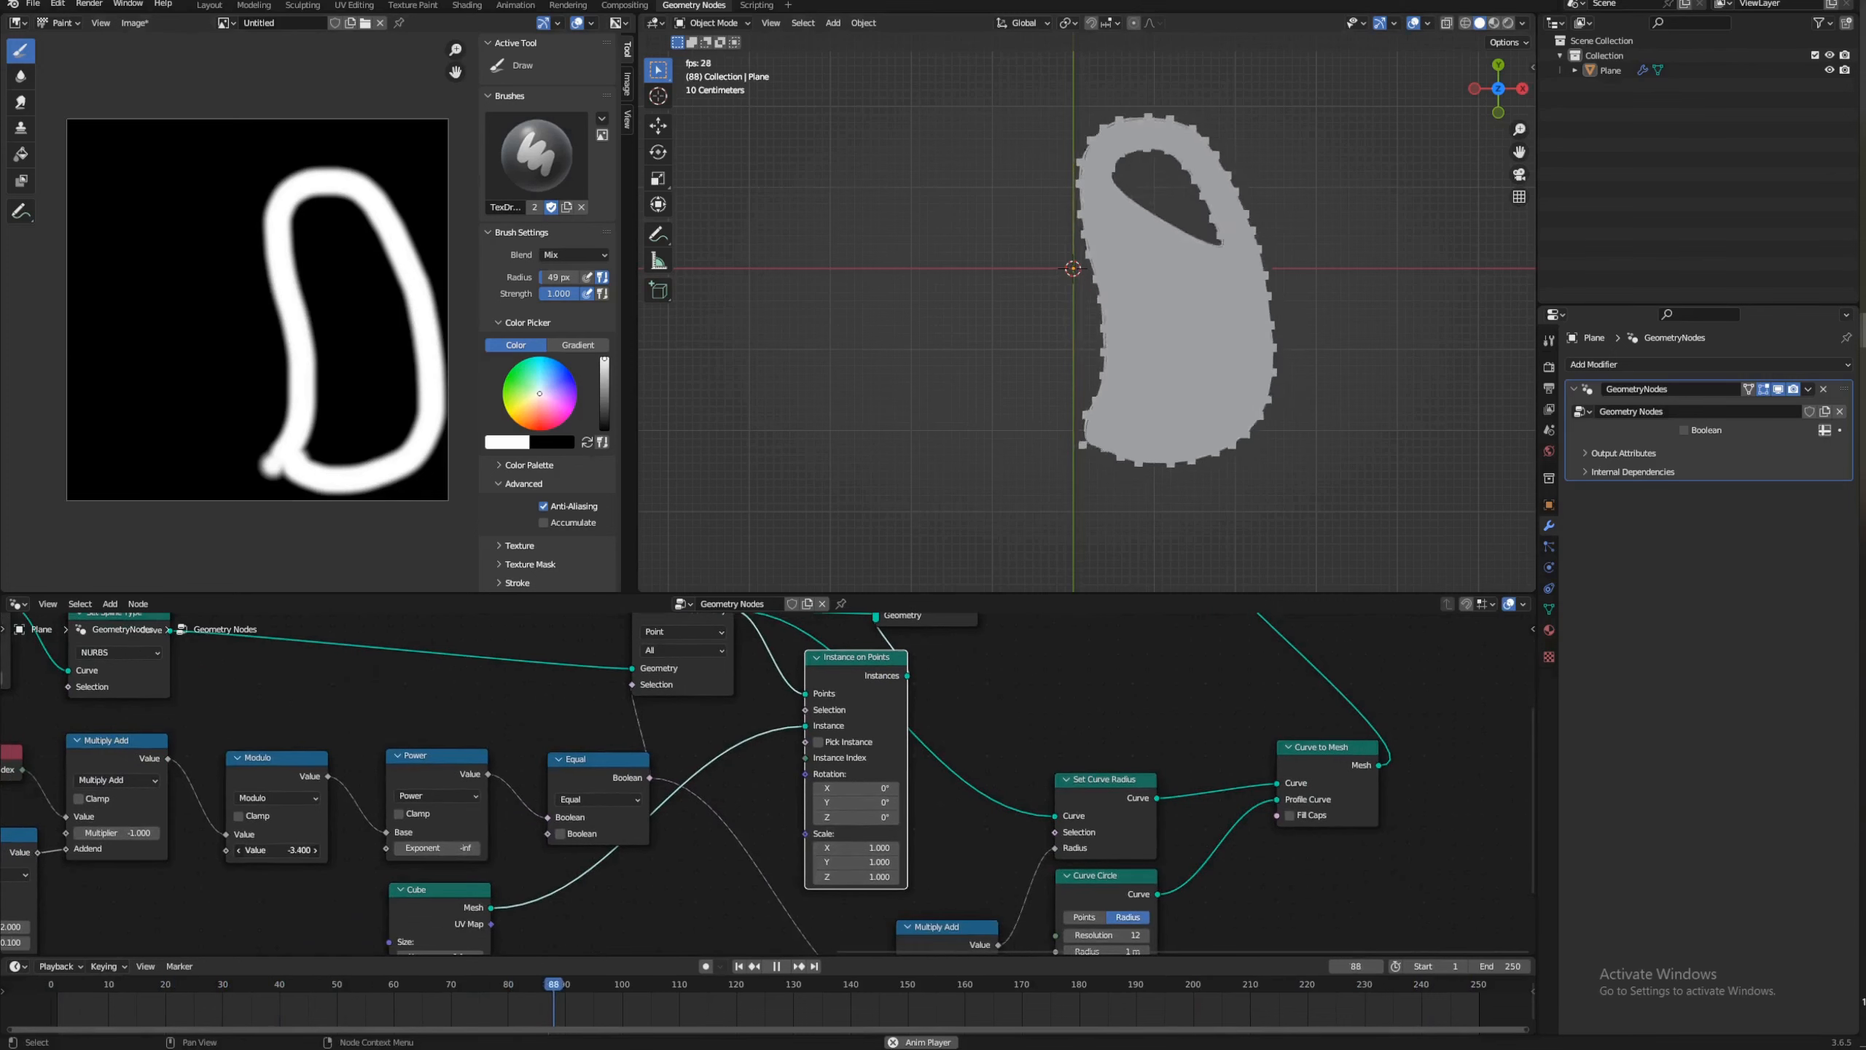
middle_click_drag(221, 937, 733, 842)
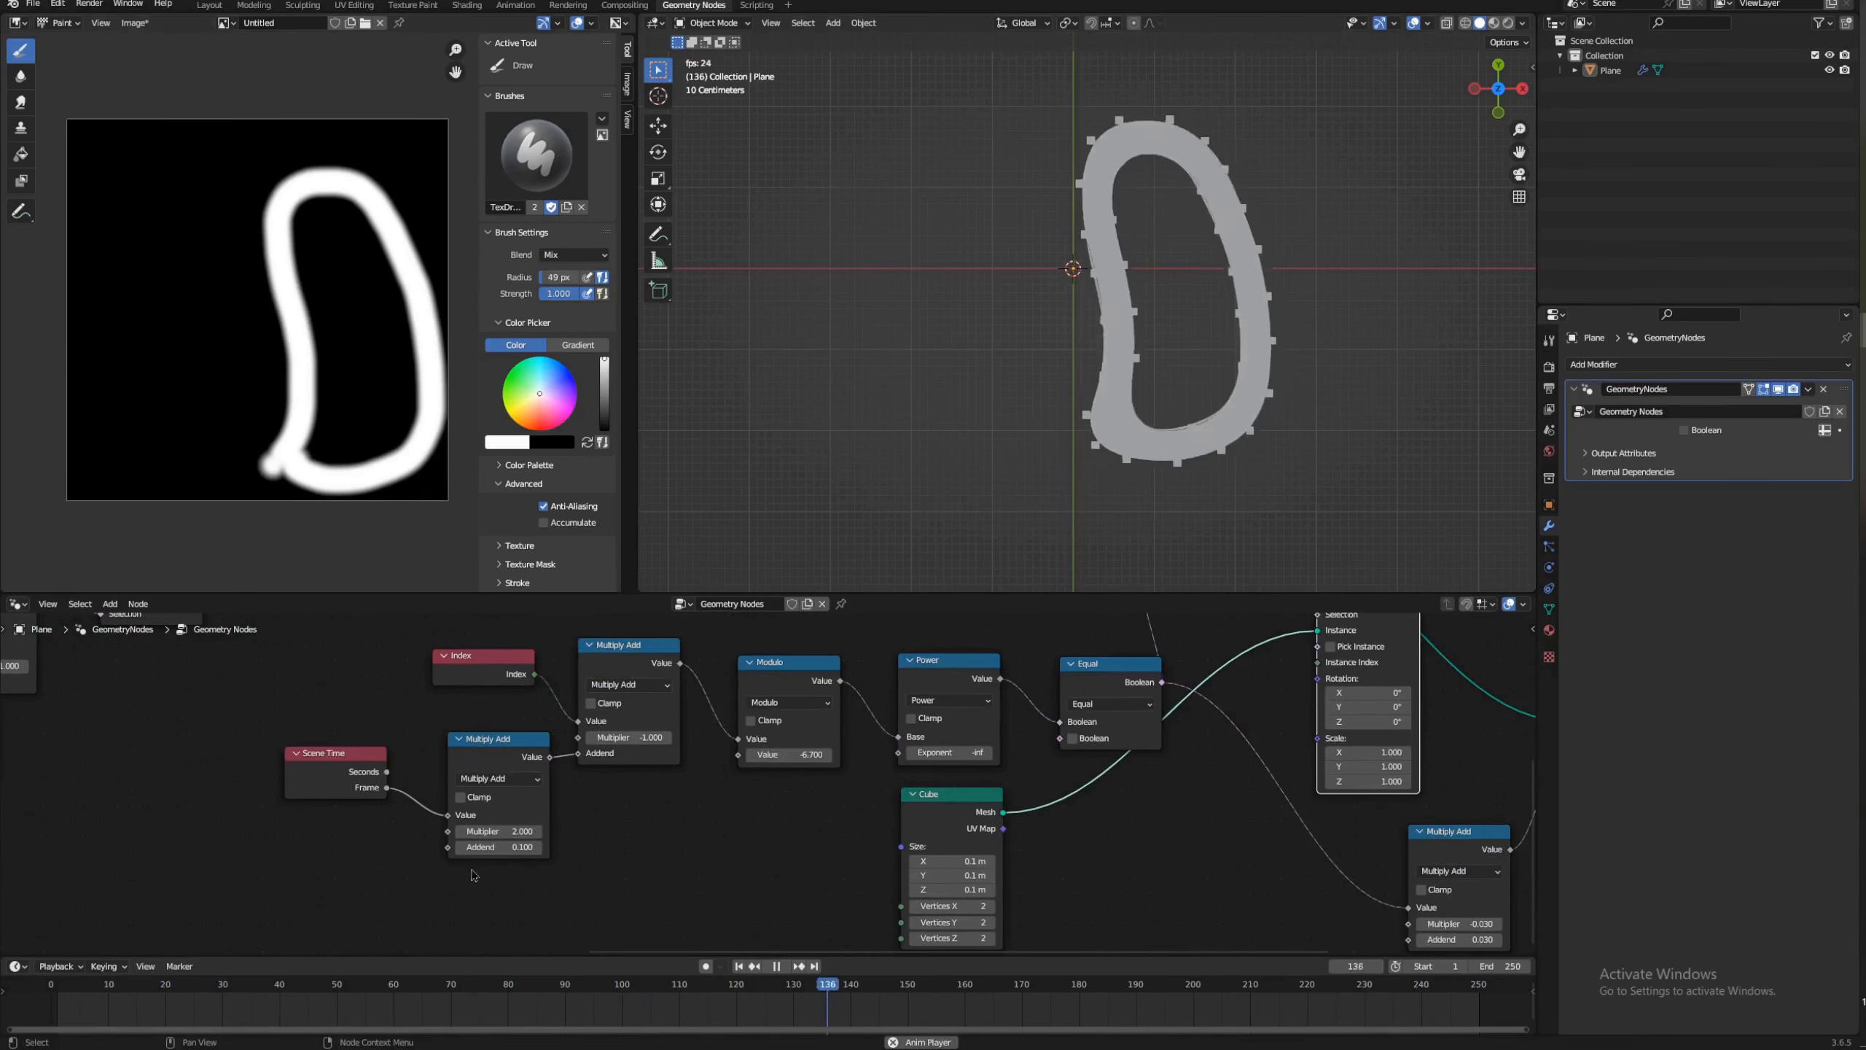
Step: Set the Multiplier of the Multiply Add node fed by Scene Time to 1.000, and the Cube size to 0.26 m on all axes
left_click(488, 843)
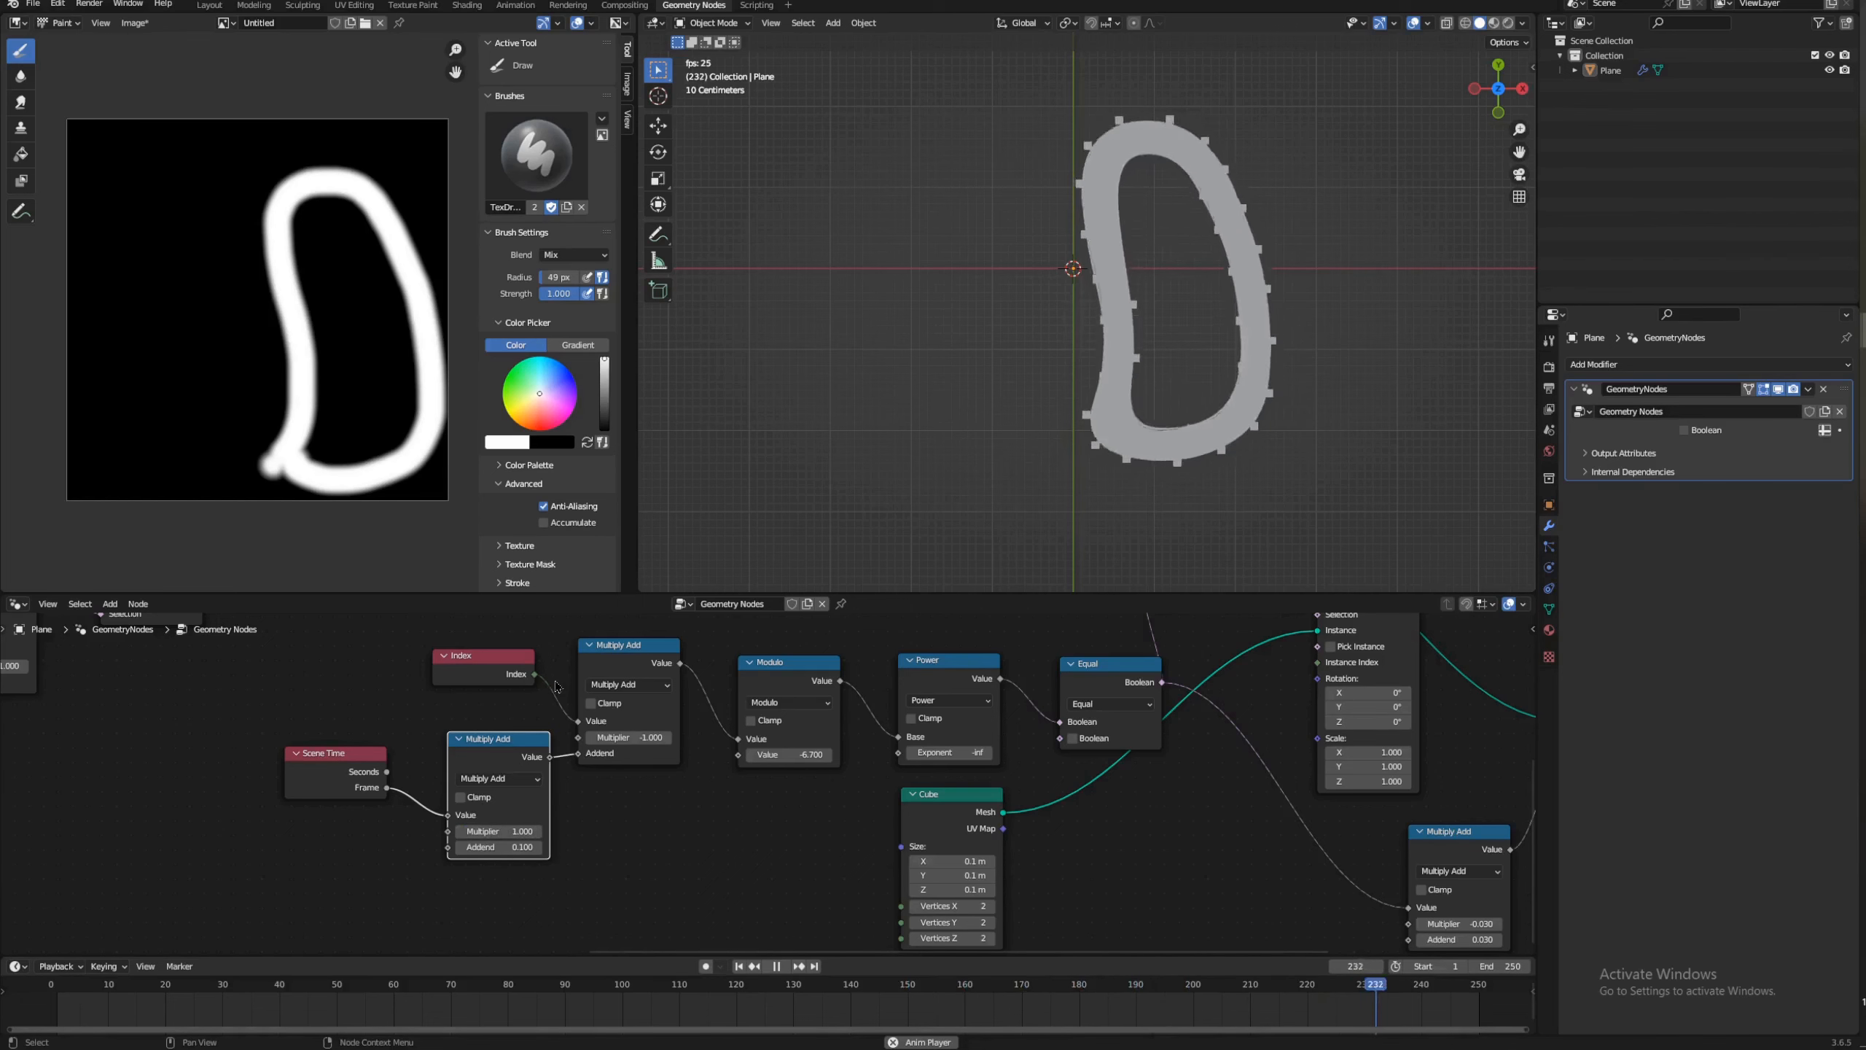
middle_click_drag(952, 861, 911, 794)
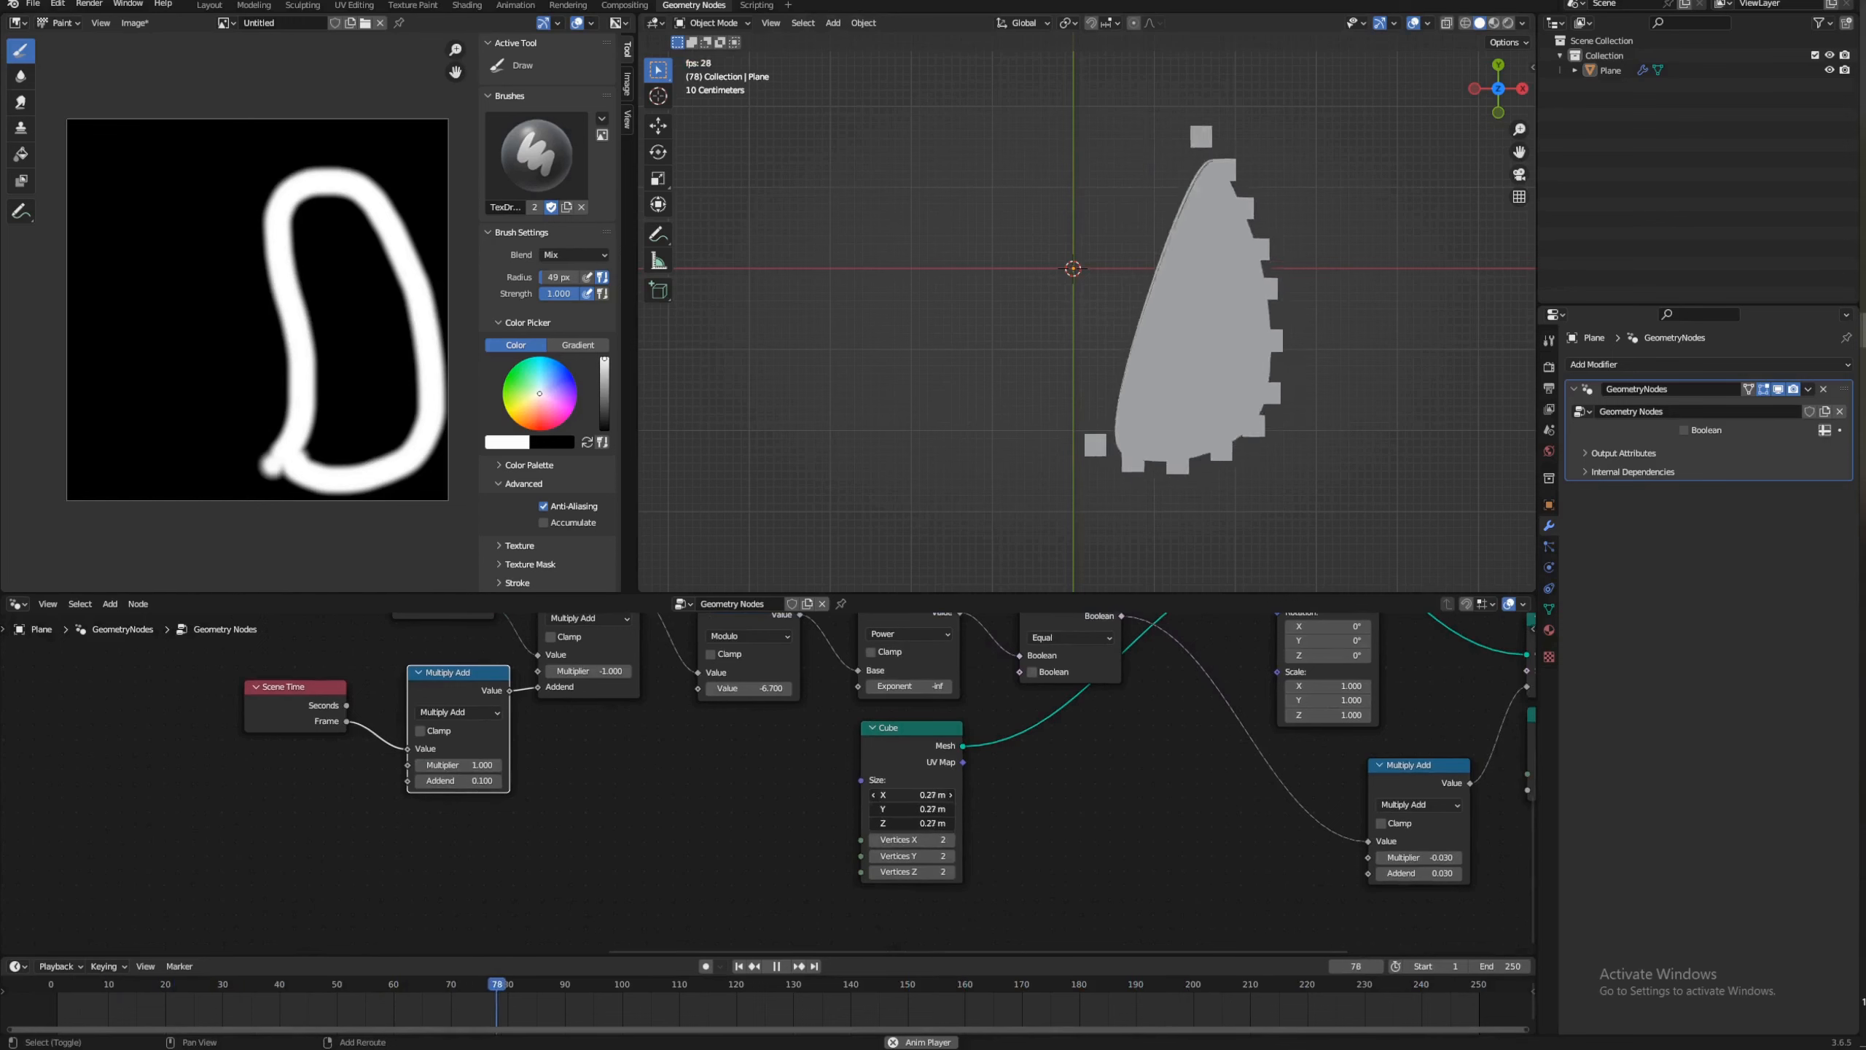
middle_click_drag(1170, 120, 1184, 205)
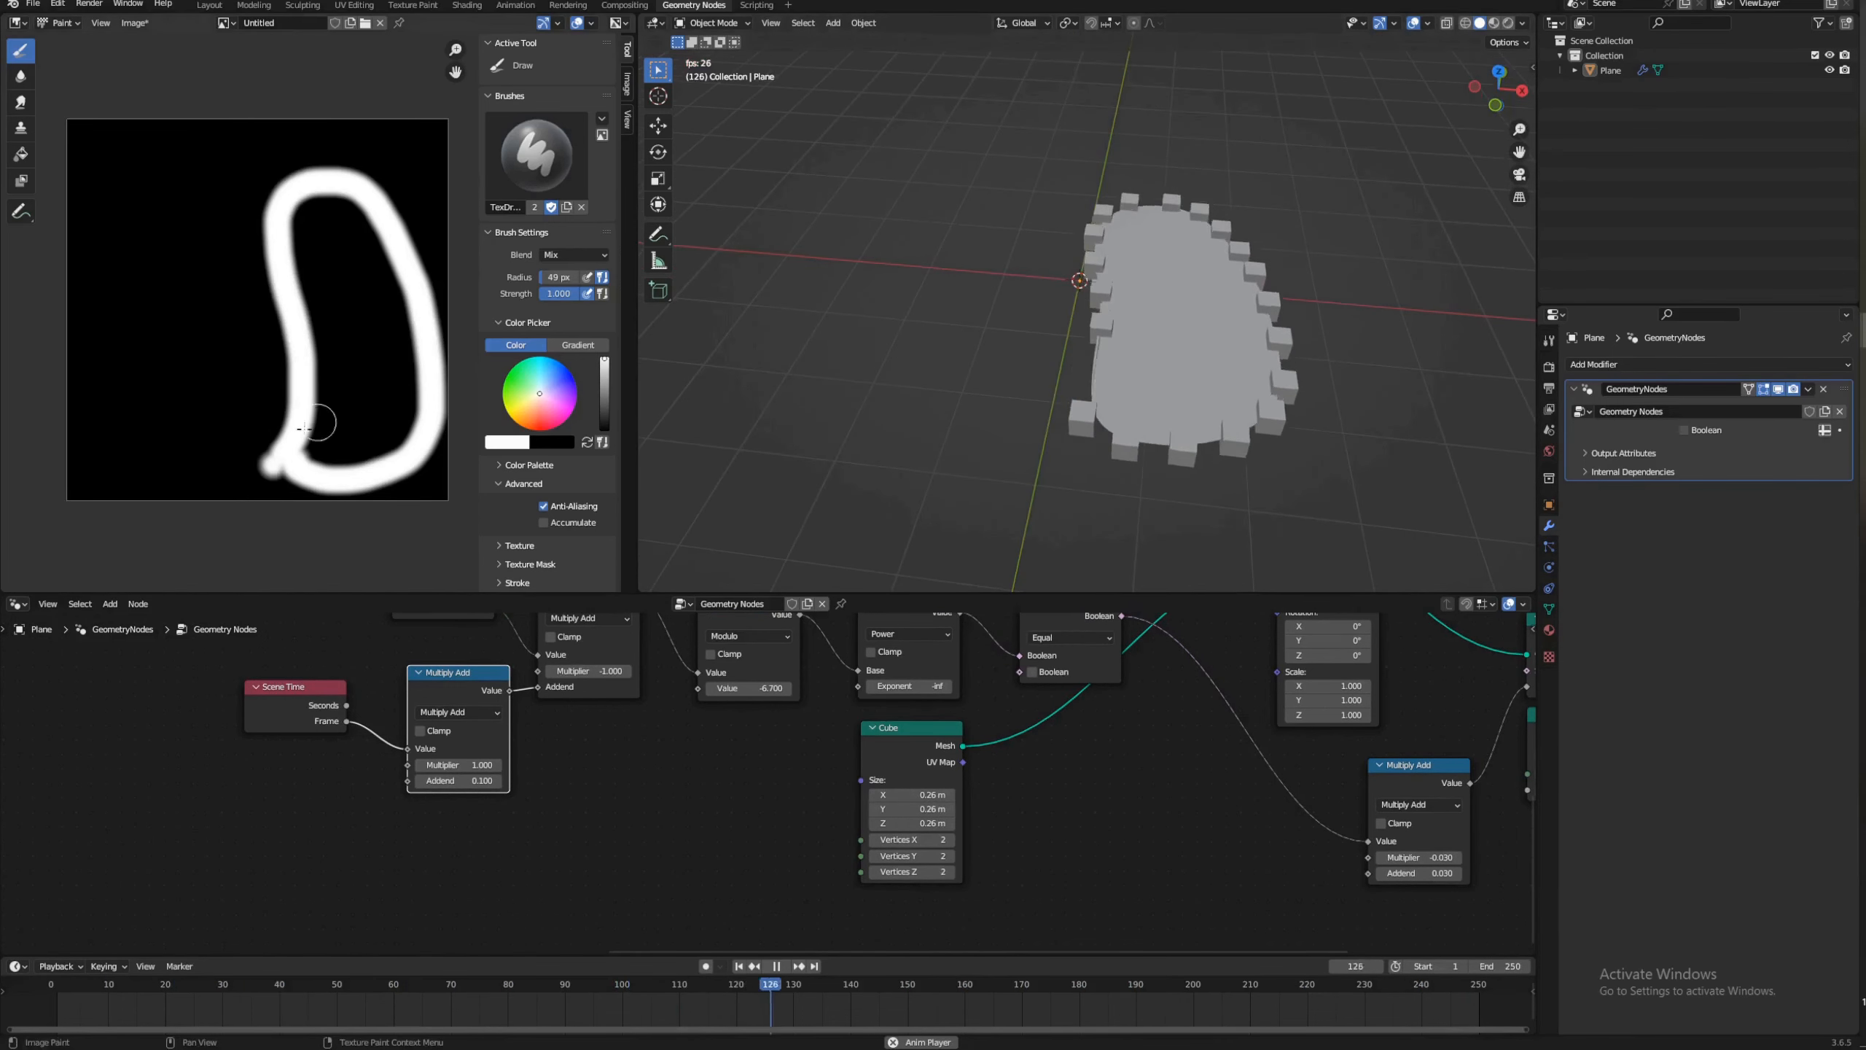
Step: Paint a horizontal stroke across the whole image through the loop, and extend the animation's end frame to 2500
left_click_drag(59, 345, 450, 309)
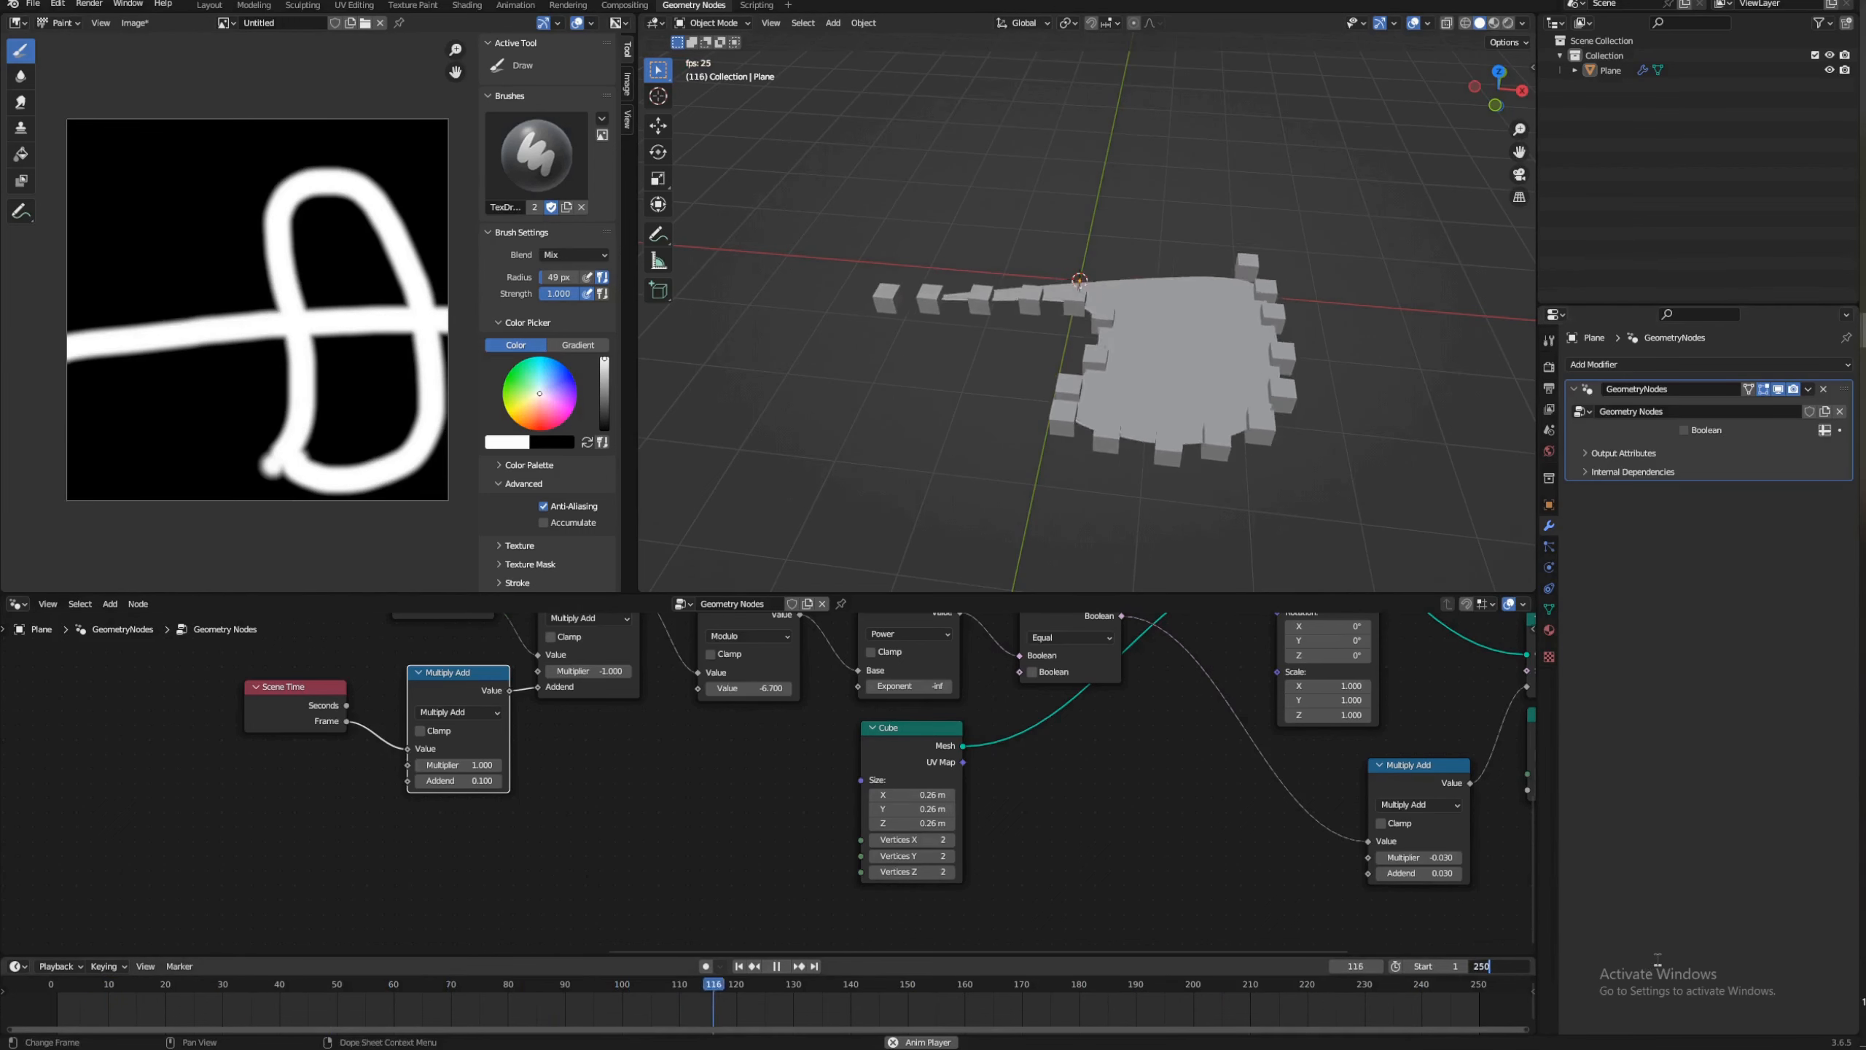
type("0")
key("Return")
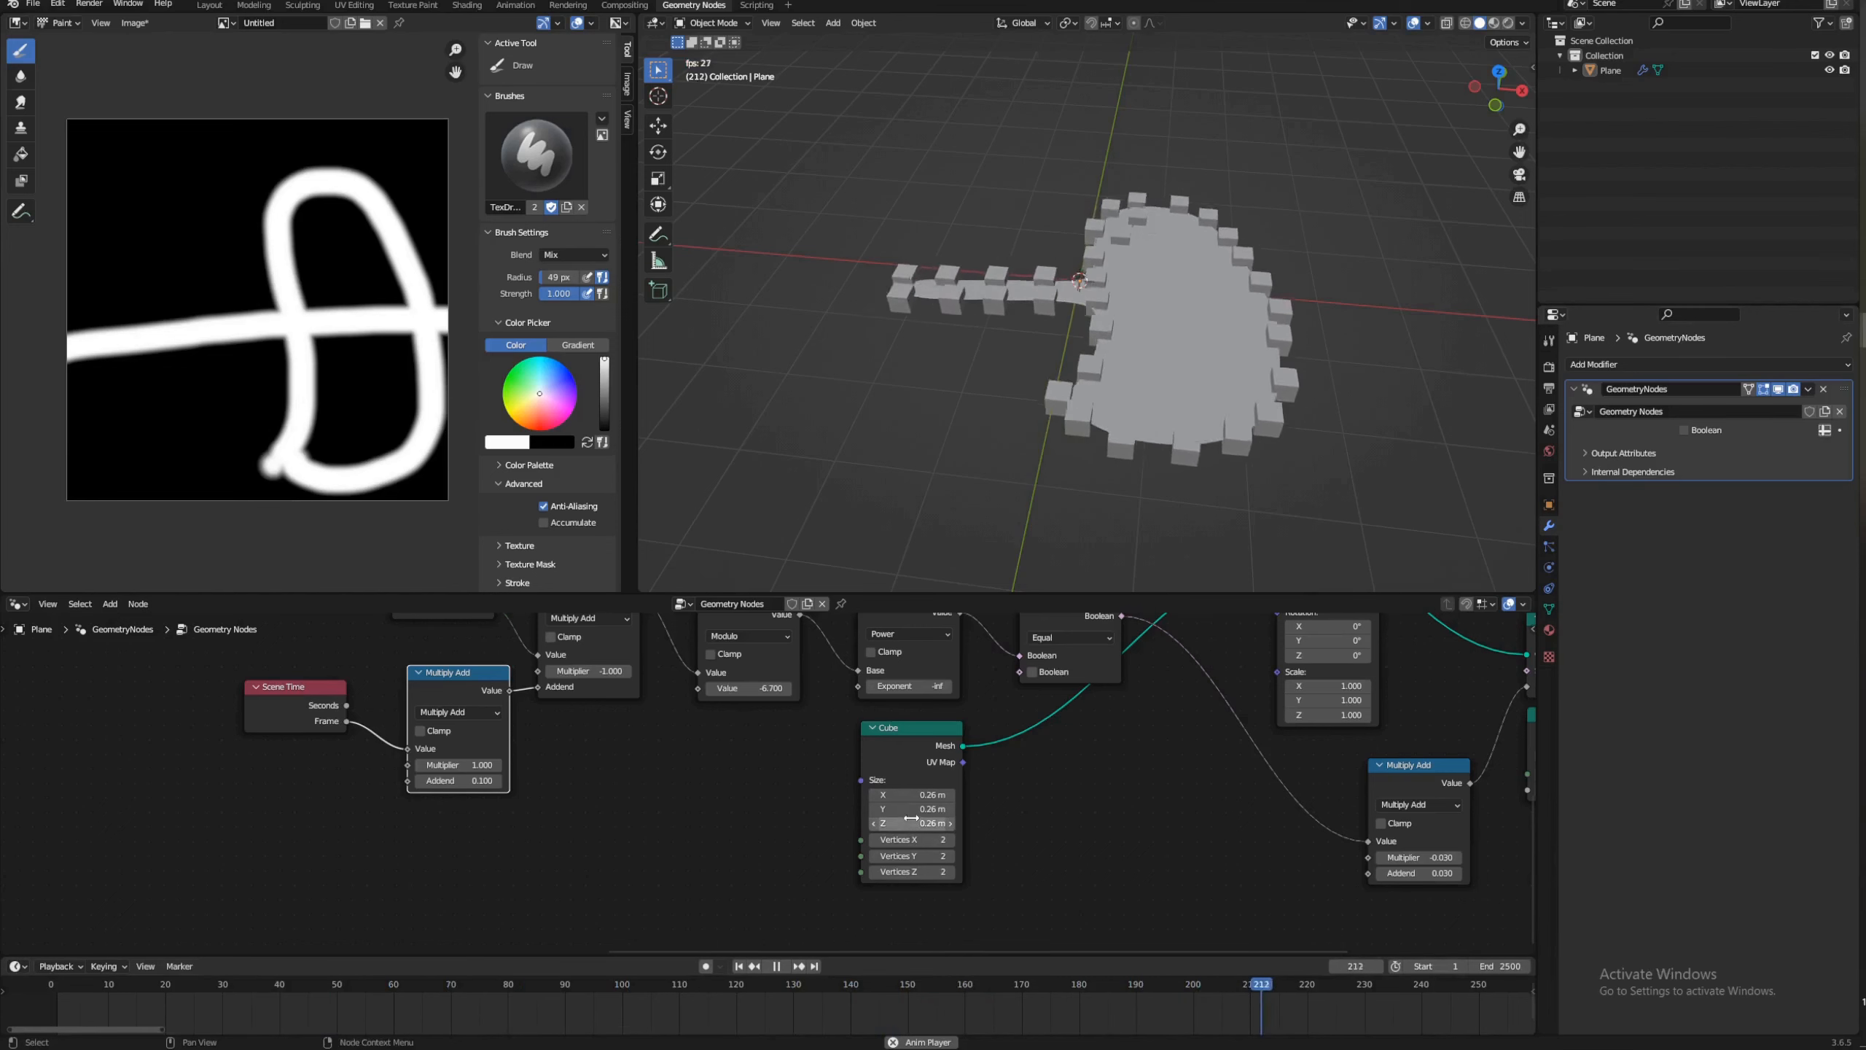
Step: Paint a thick vertical stroke and a long diagonal stroke during playback, checking the instanced cubes from different angles
middle_click_drag(911, 818, 699, 867)
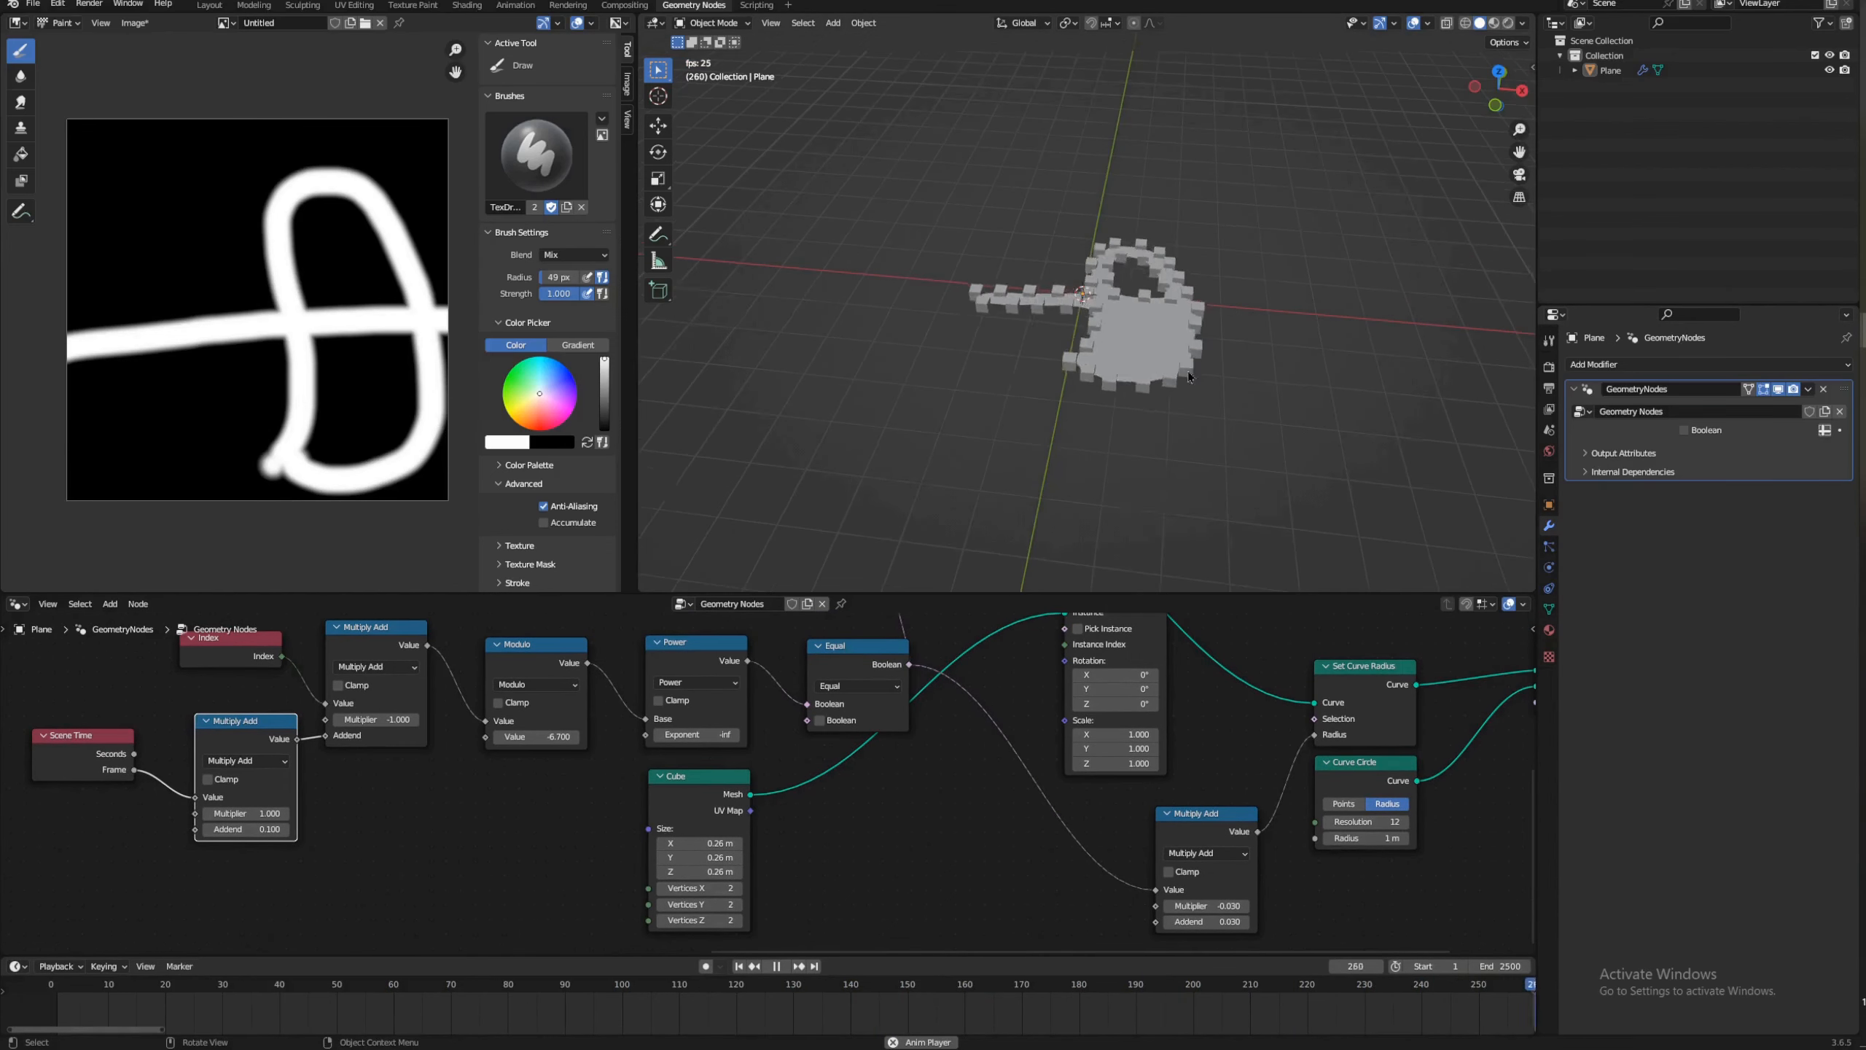
middle_click_drag(1188, 377, 1173, 436)
scroll(1073, 754, "down", 6)
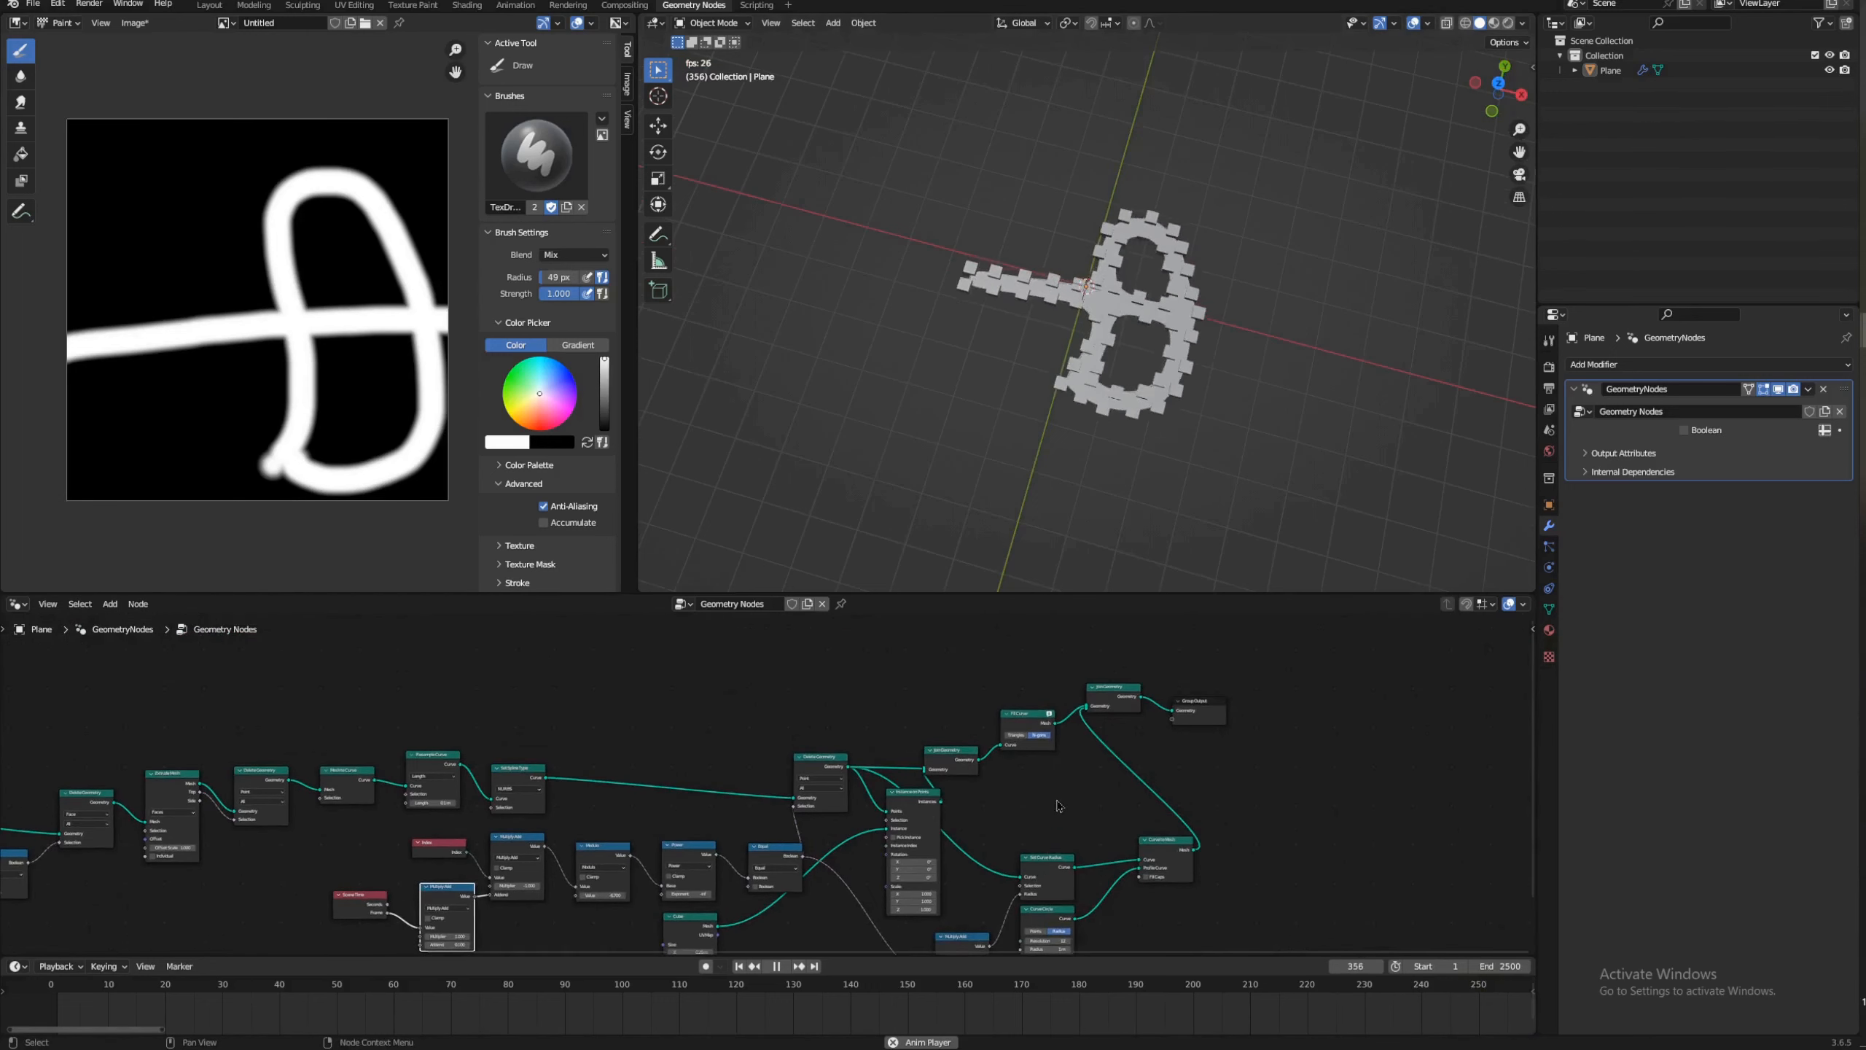
left_click(163, 133)
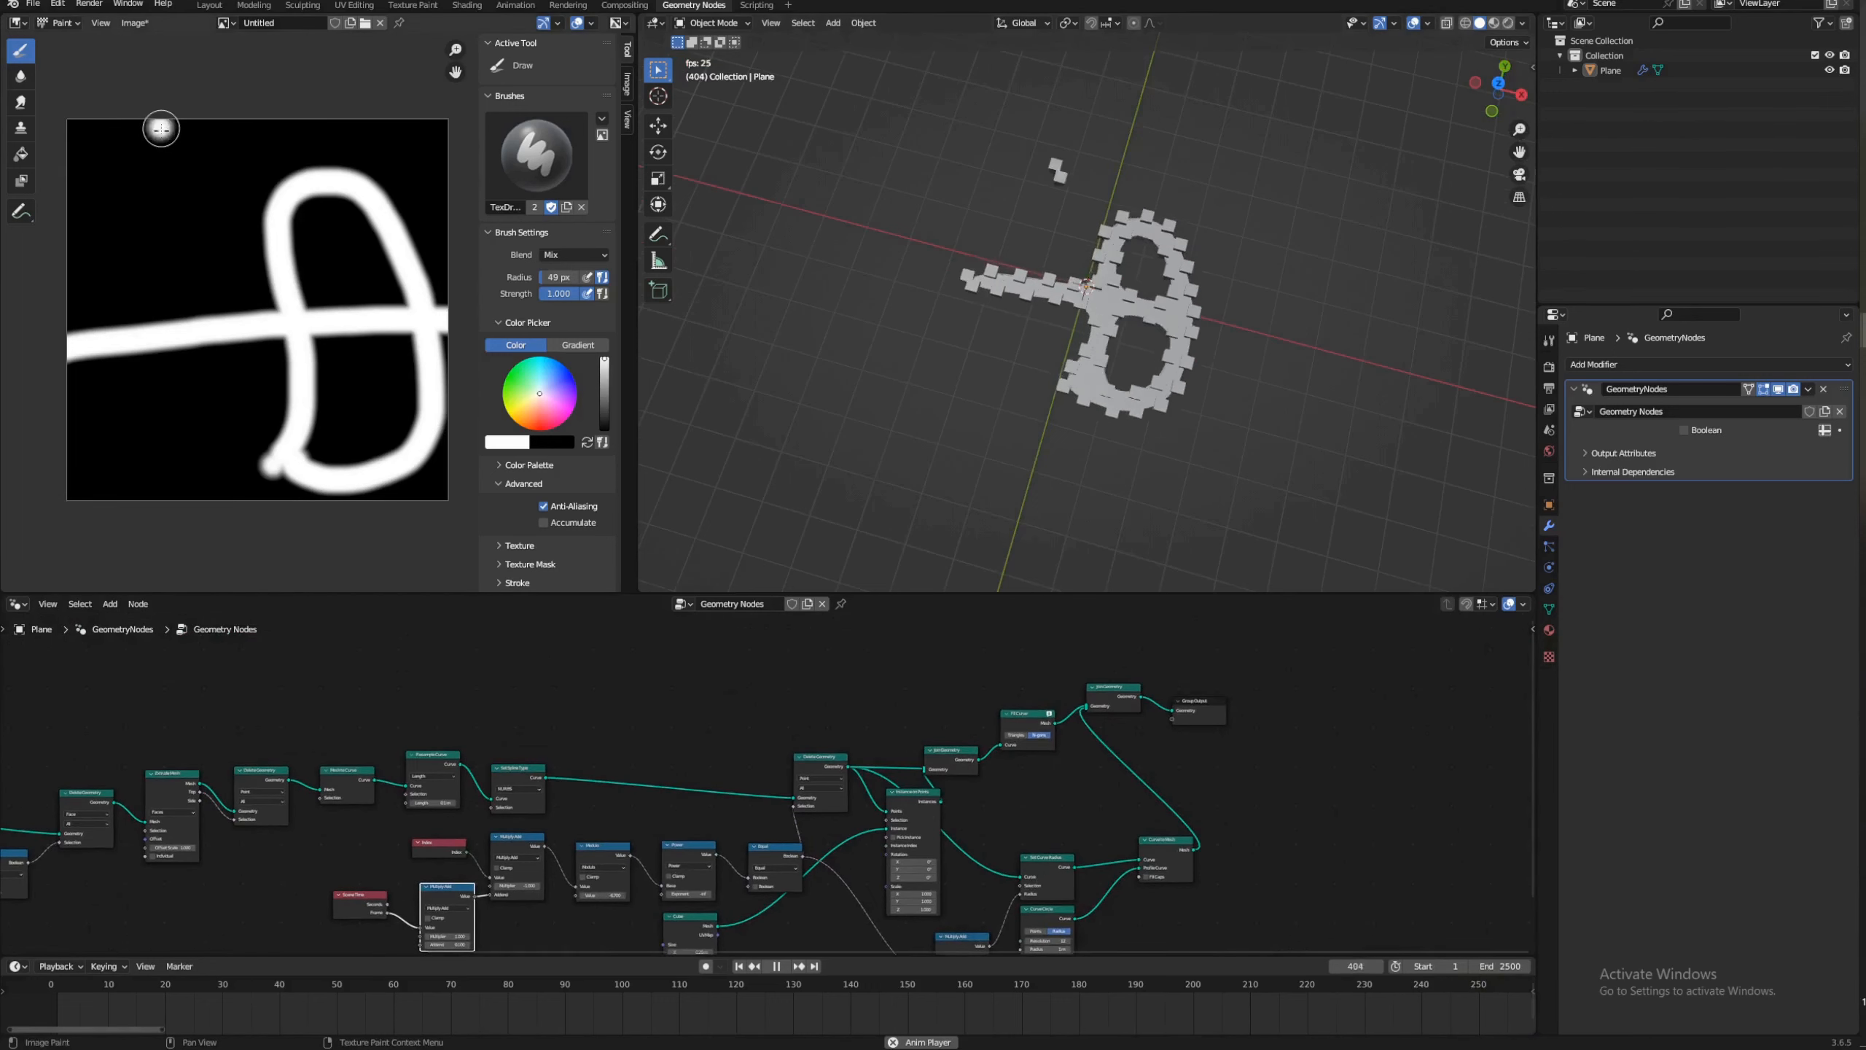
mouse_move(163, 156)
left_mouse_down()
mouse_move(169, 345)
mouse_move(176, 123)
left_mouse_up()
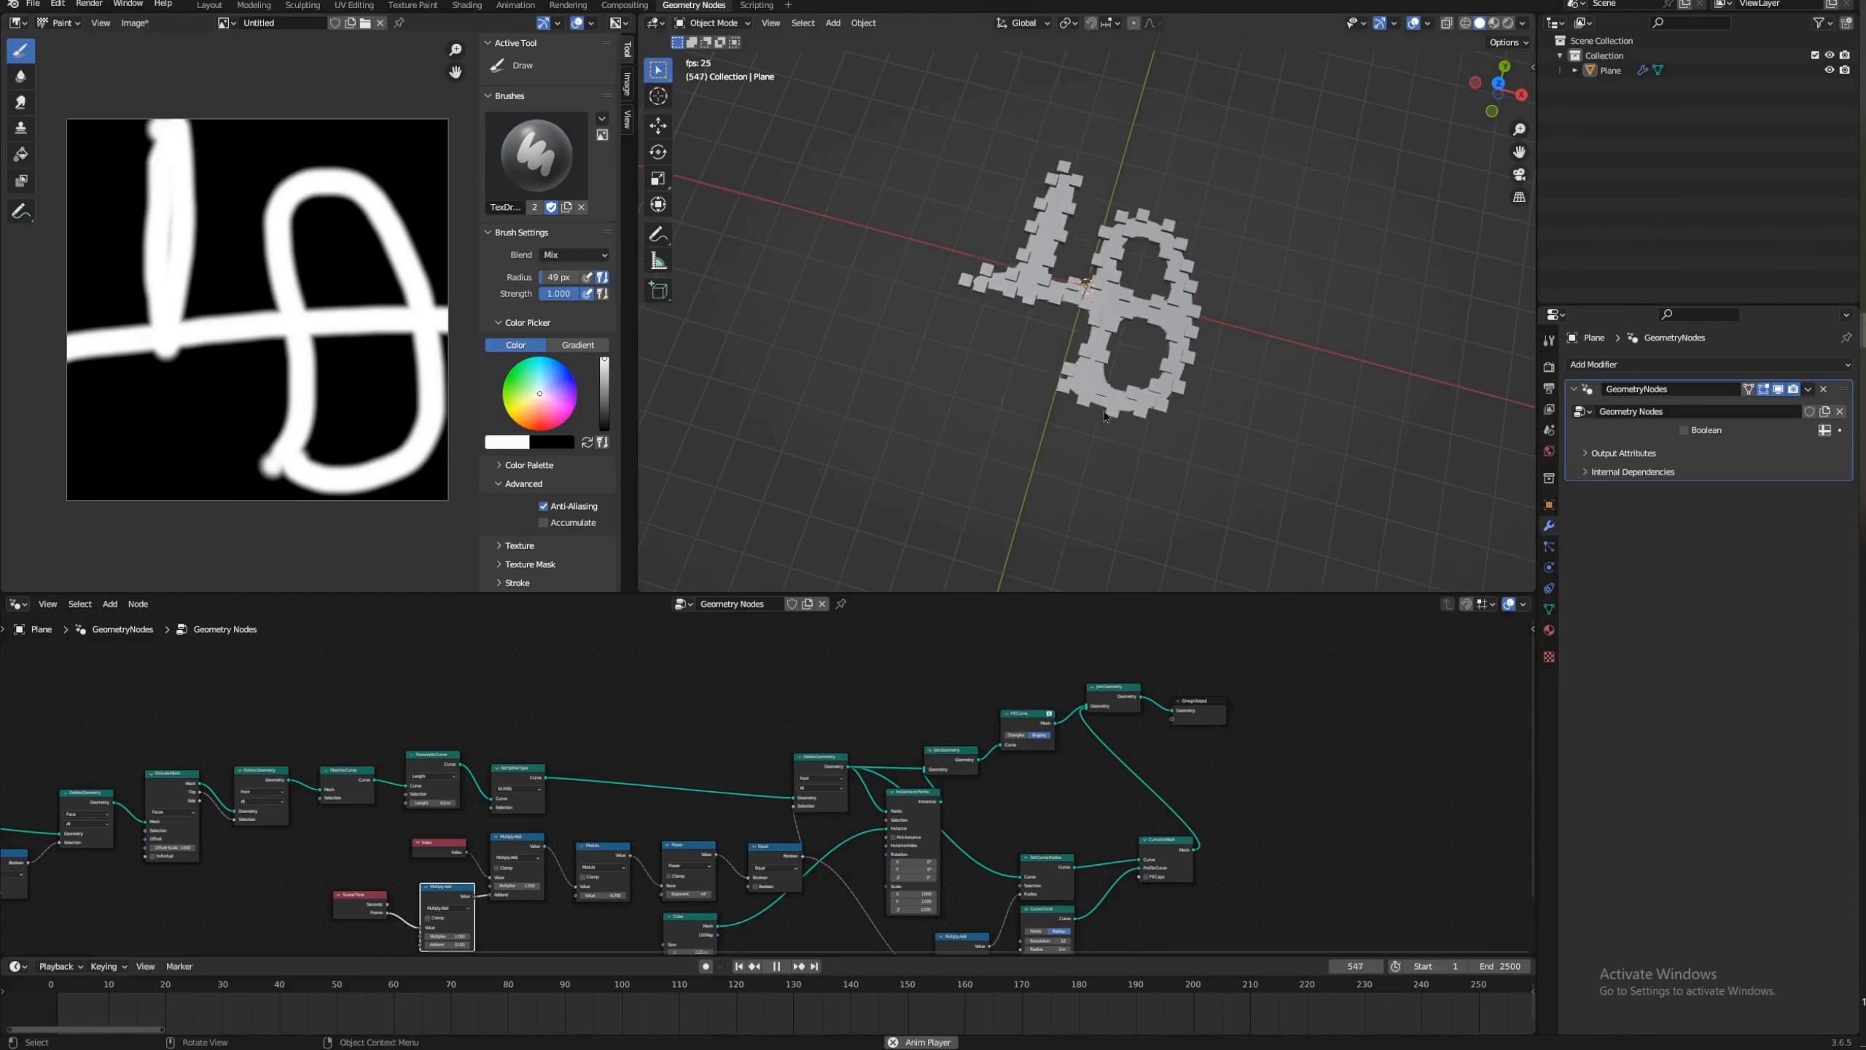
middle_click_drag(1014, 514, 1024, 414)
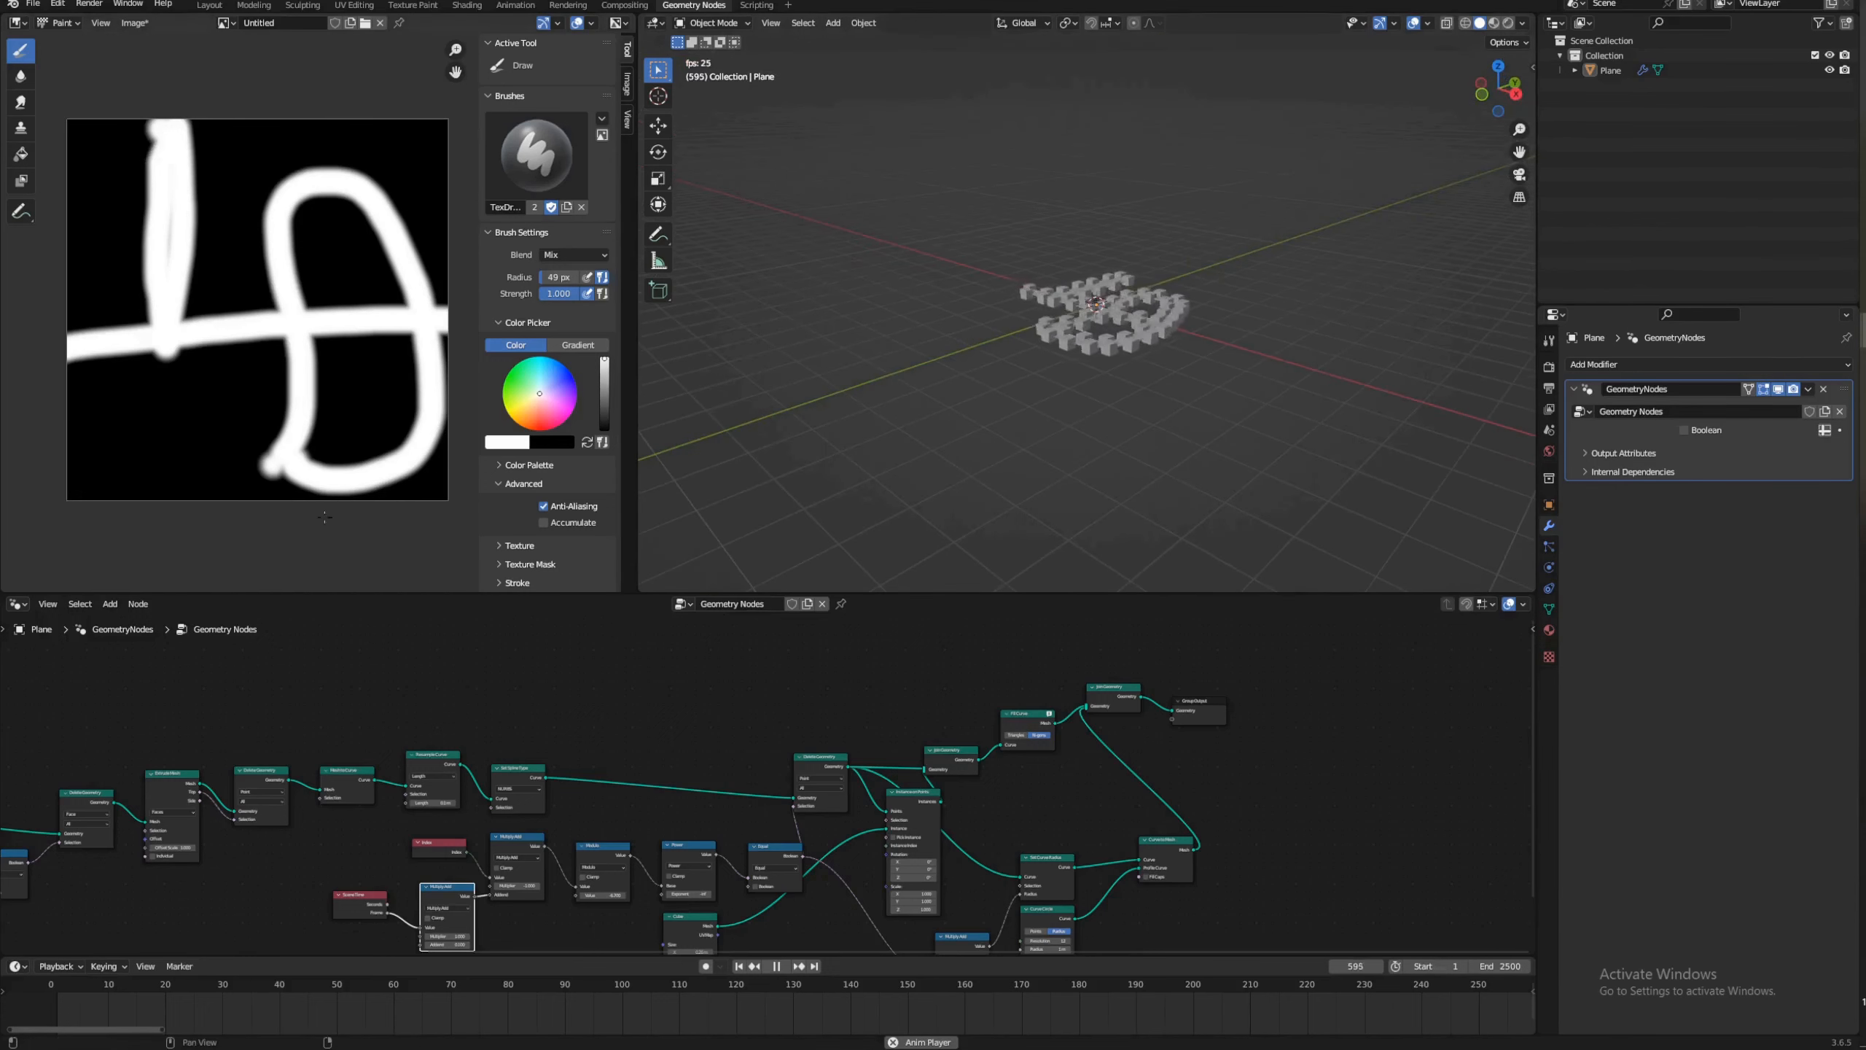
left_click_drag(134, 482, 430, 152)
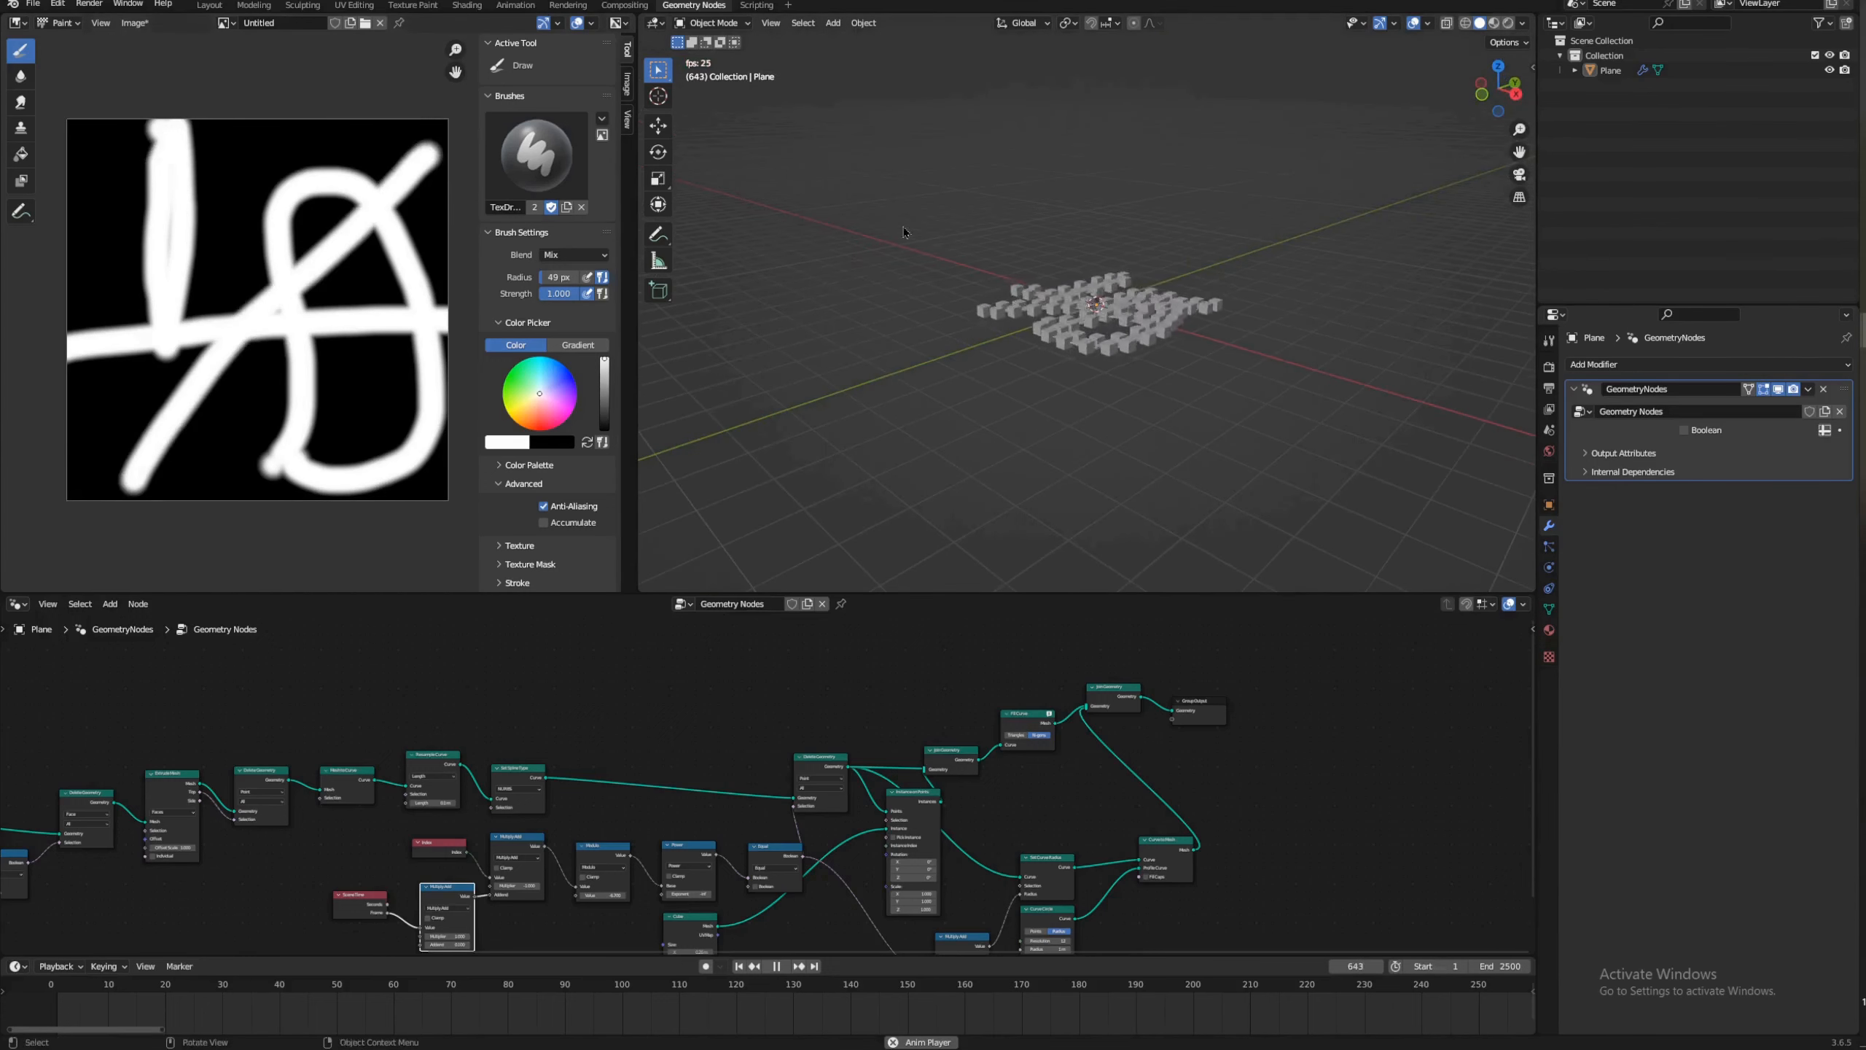
middle_click_drag(901, 257, 1008, 328)
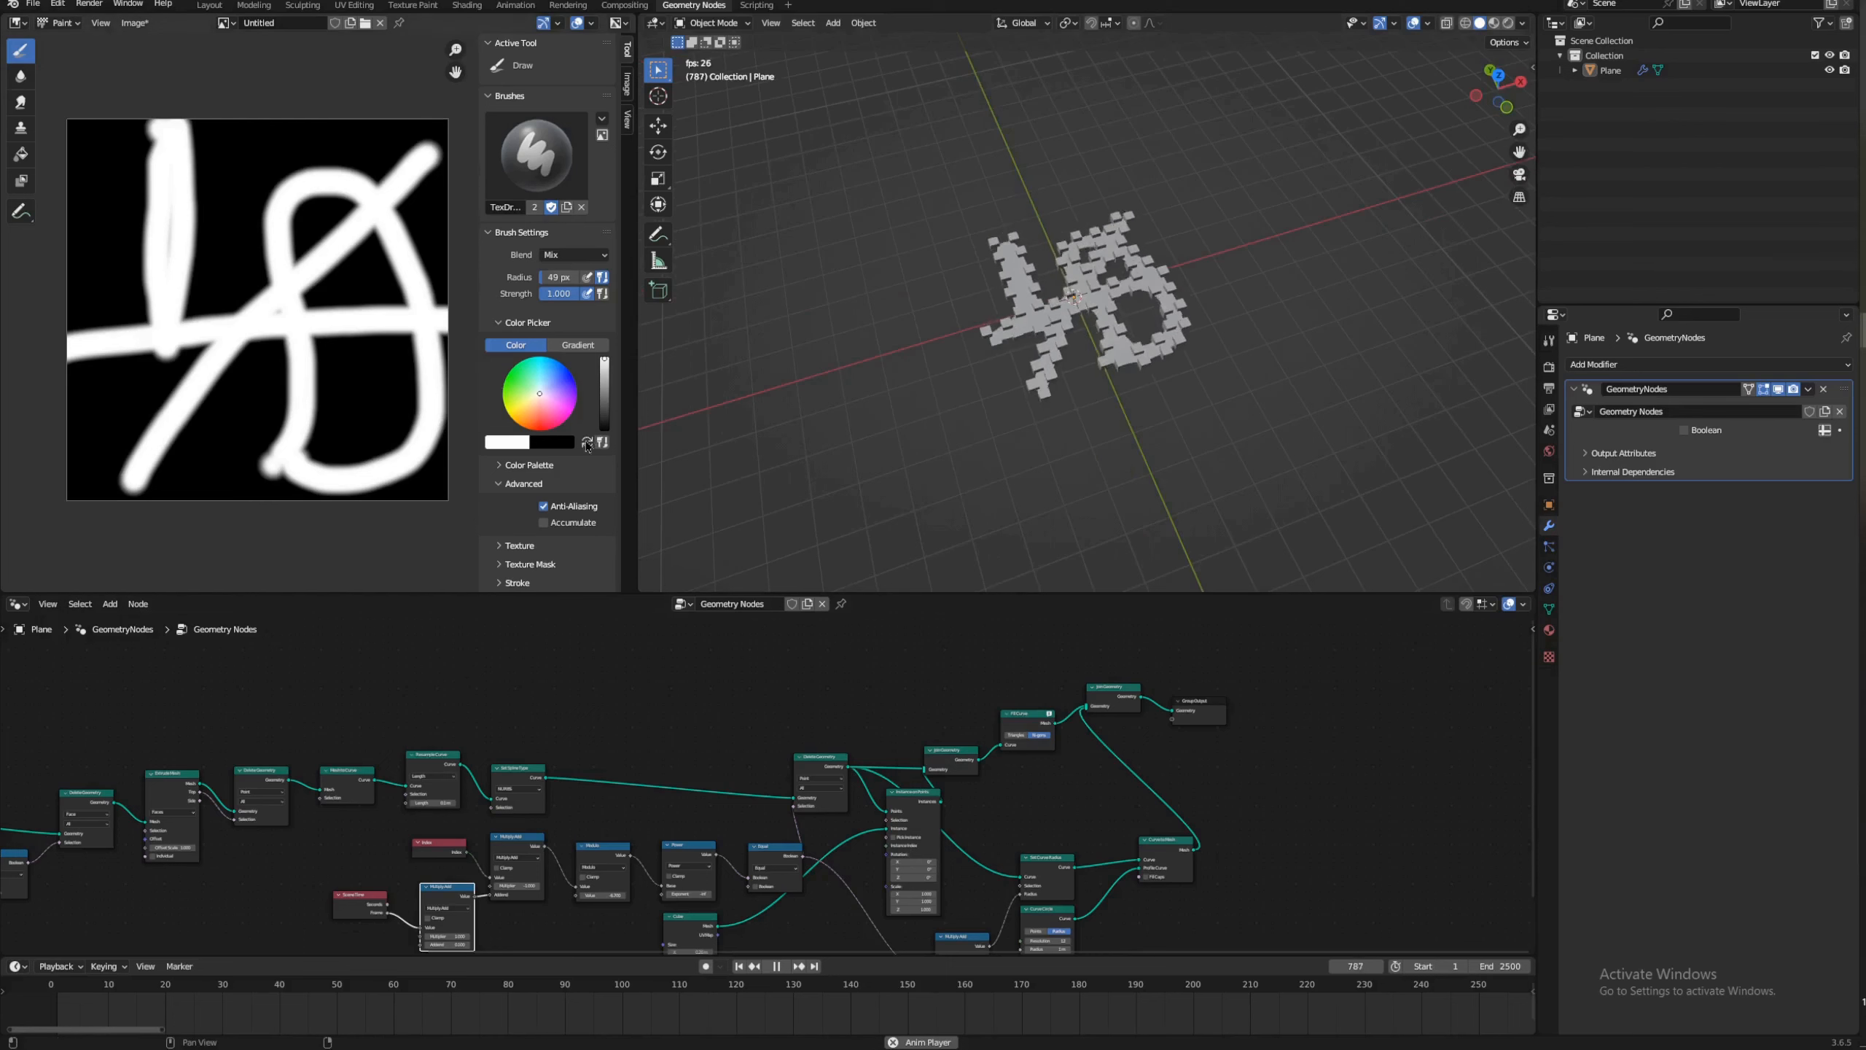
Step: Reload the image to clear it, and paint a rounded outline with an inner box, a line rising from it and a horizontal stroke above
left_click(134, 22)
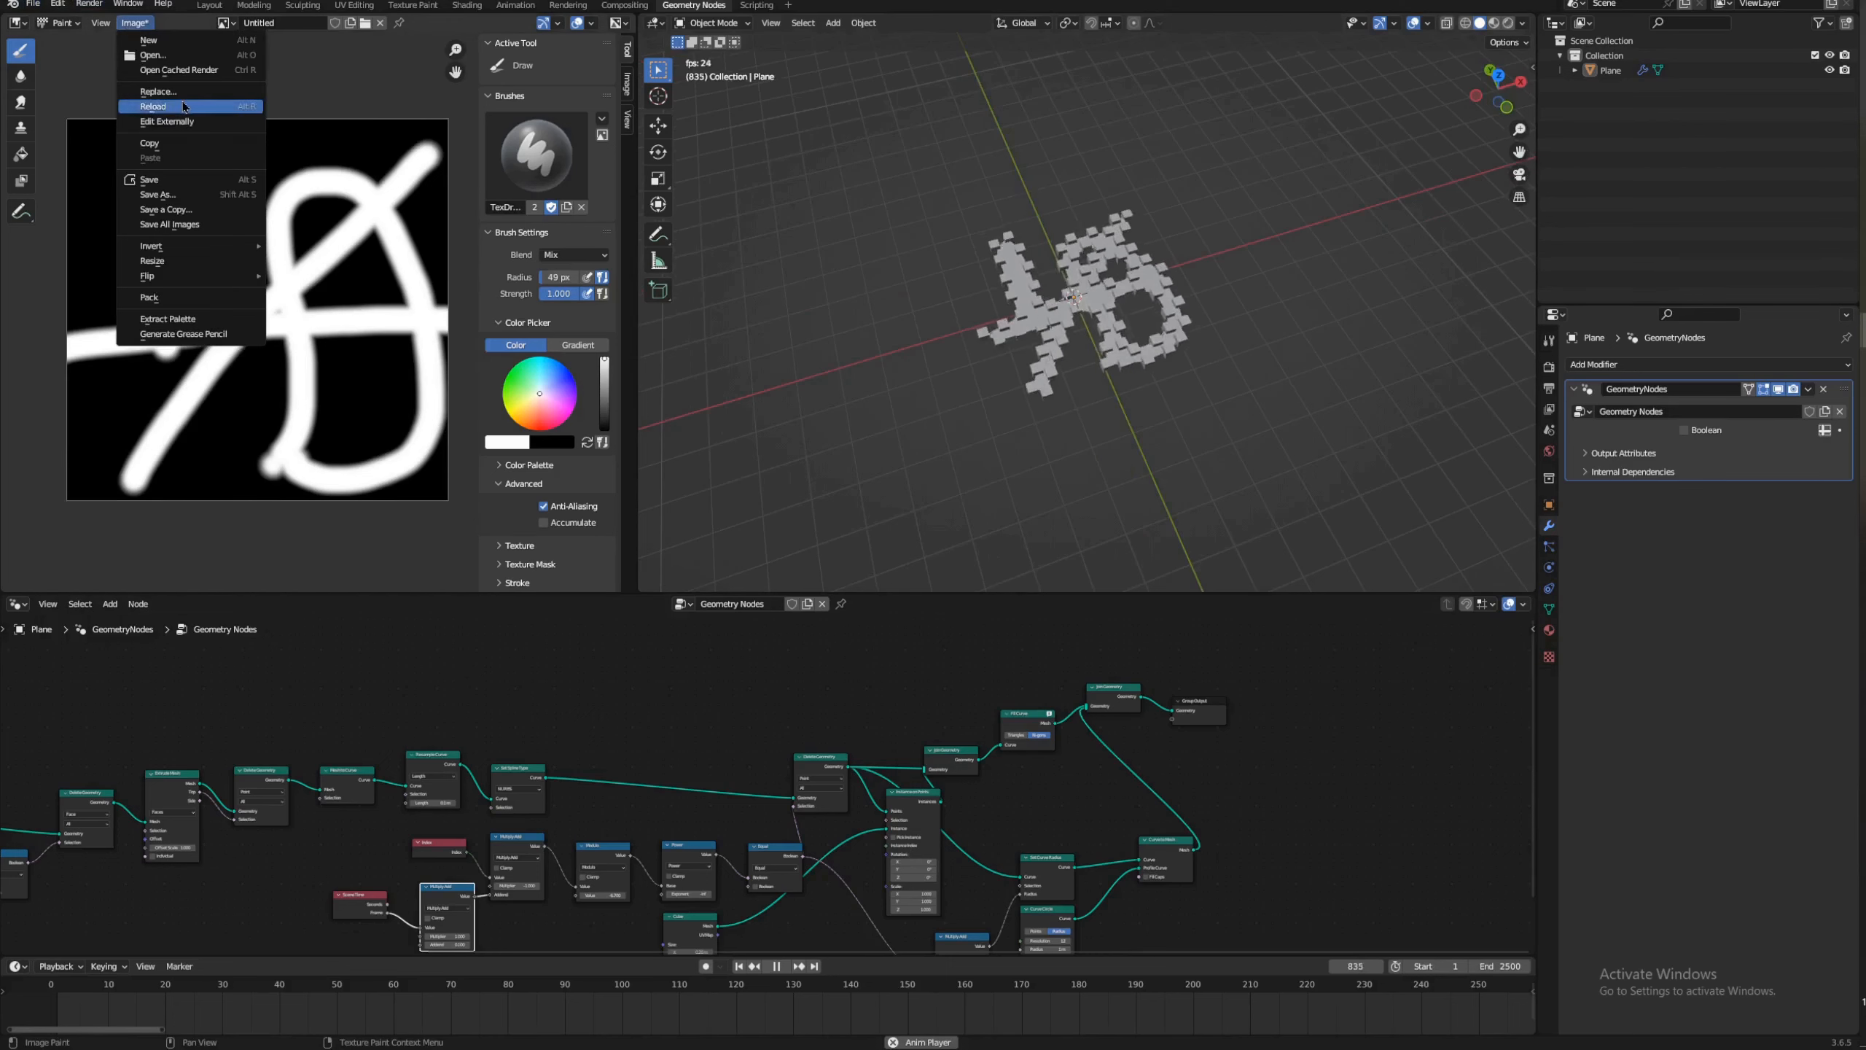
left_click(153, 107)
mouse_move(230, 252)
left_mouse_down()
mouse_move(88, 396)
mouse_move(381, 324)
mouse_move(220, 244)
mouse_move(198, 247)
mouse_move(196, 382)
mouse_move(345, 430)
mouse_move(287, 66)
left_mouse_up()
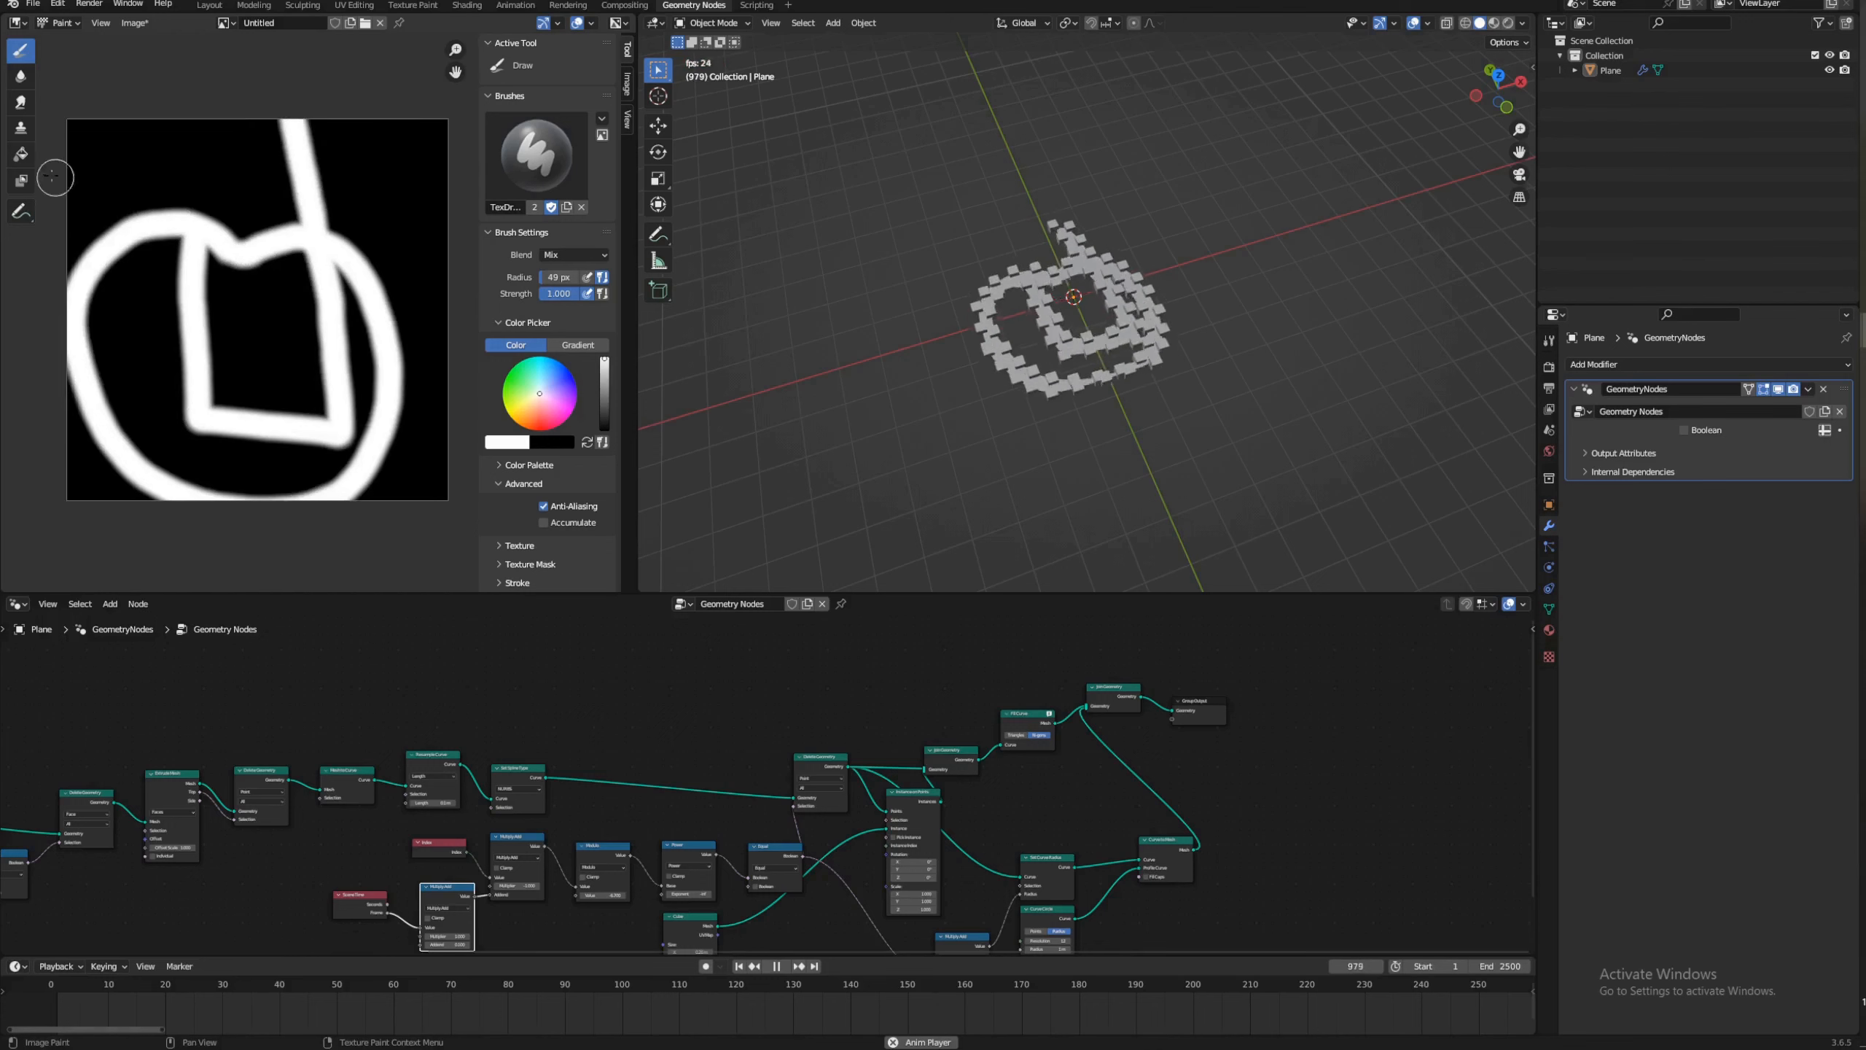
left_click_drag(55, 175, 459, 151)
middle_click_drag(889, 545, 1129, 467)
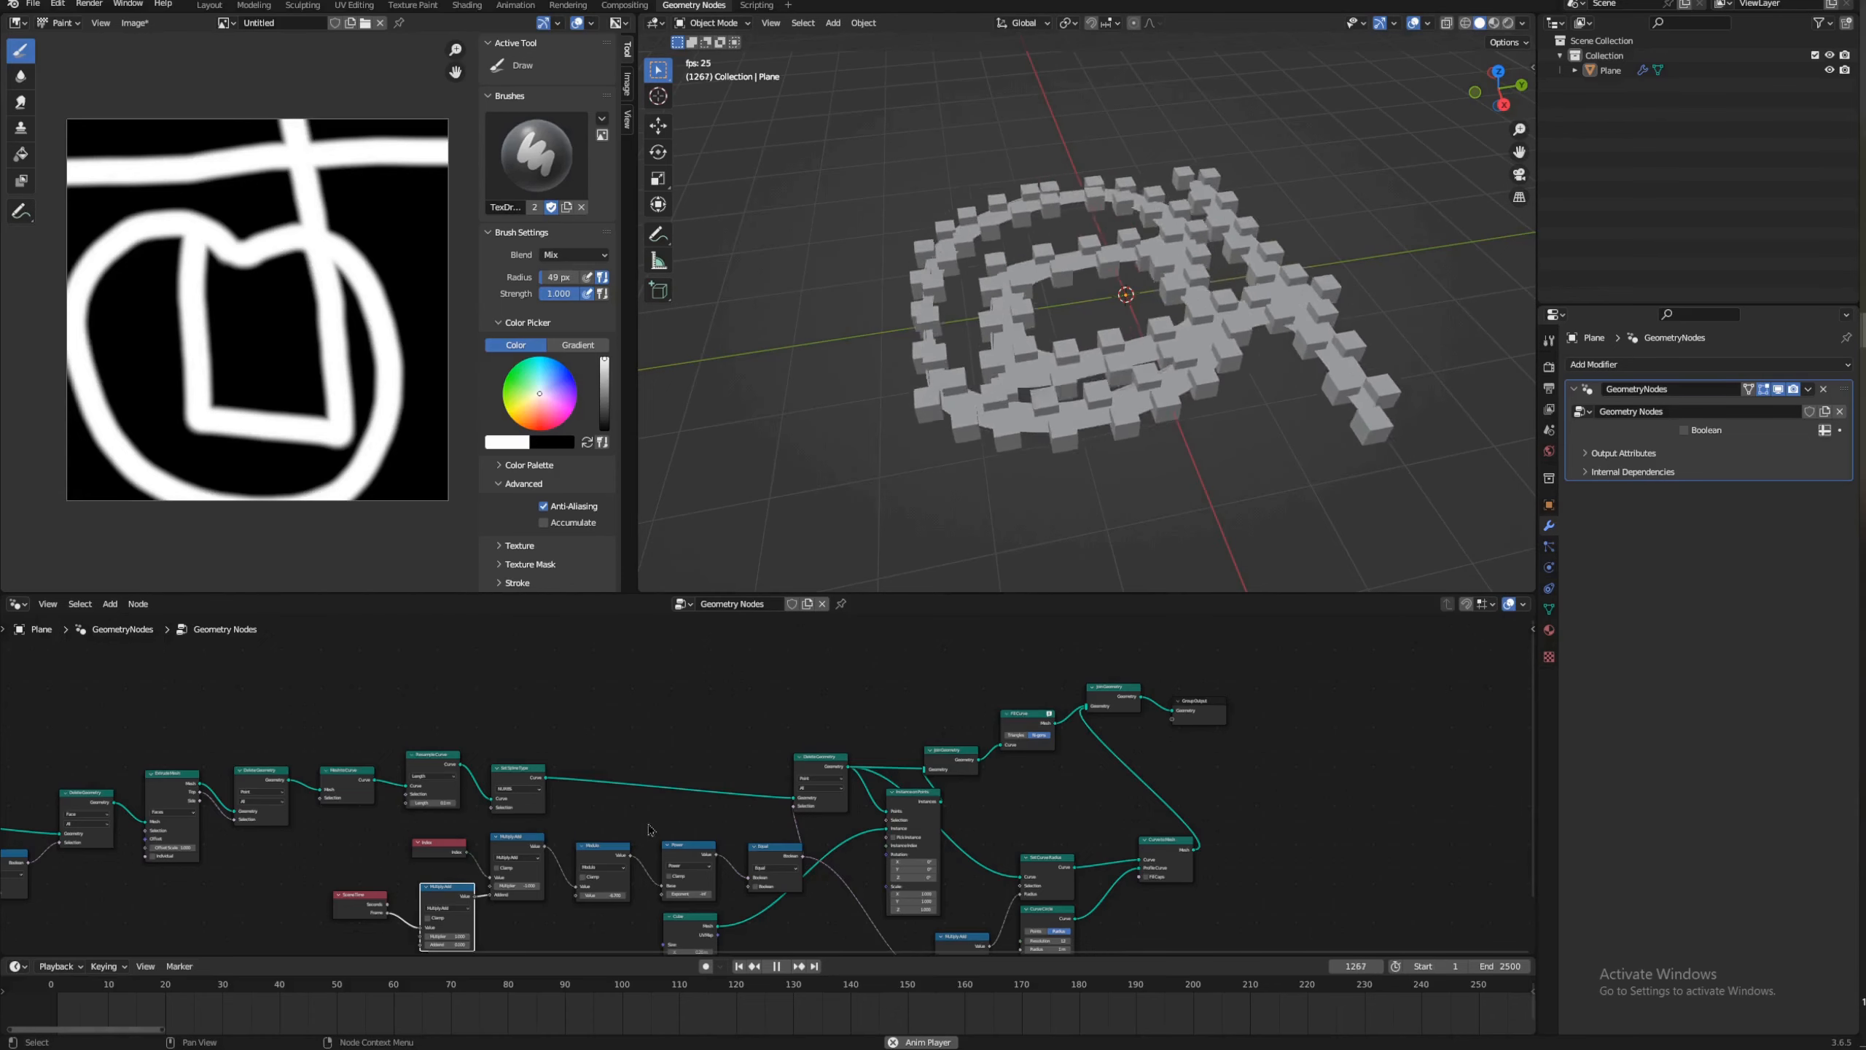
middle_click_drag(608, 782, 910, 668)
scroll(809, 812, "down", 4)
middle_click_drag(809, 814, 829, 807)
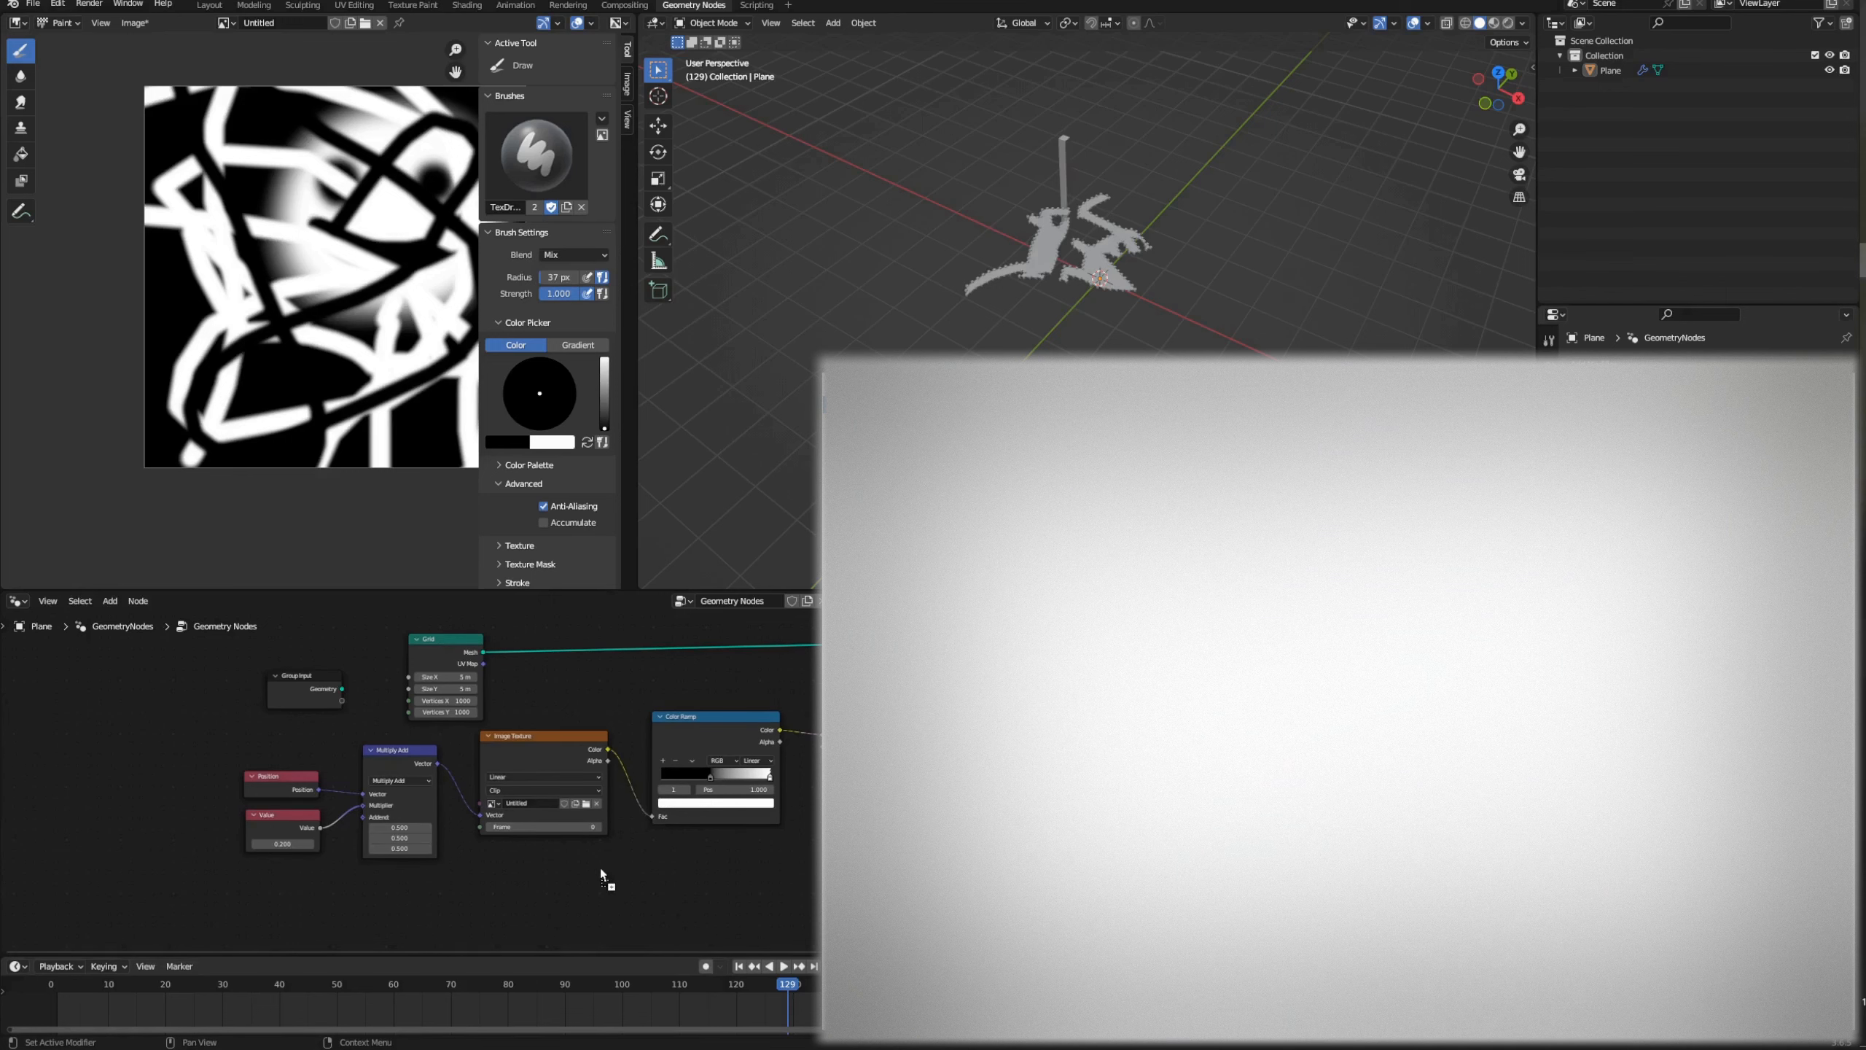
Step: Bring Capture5.JPG into the node tree as an Image Texture node, and assign that image to the Image Texture feeding the Color Ramp
left_click_drag(601, 874, 224, 788)
left_click(515, 881)
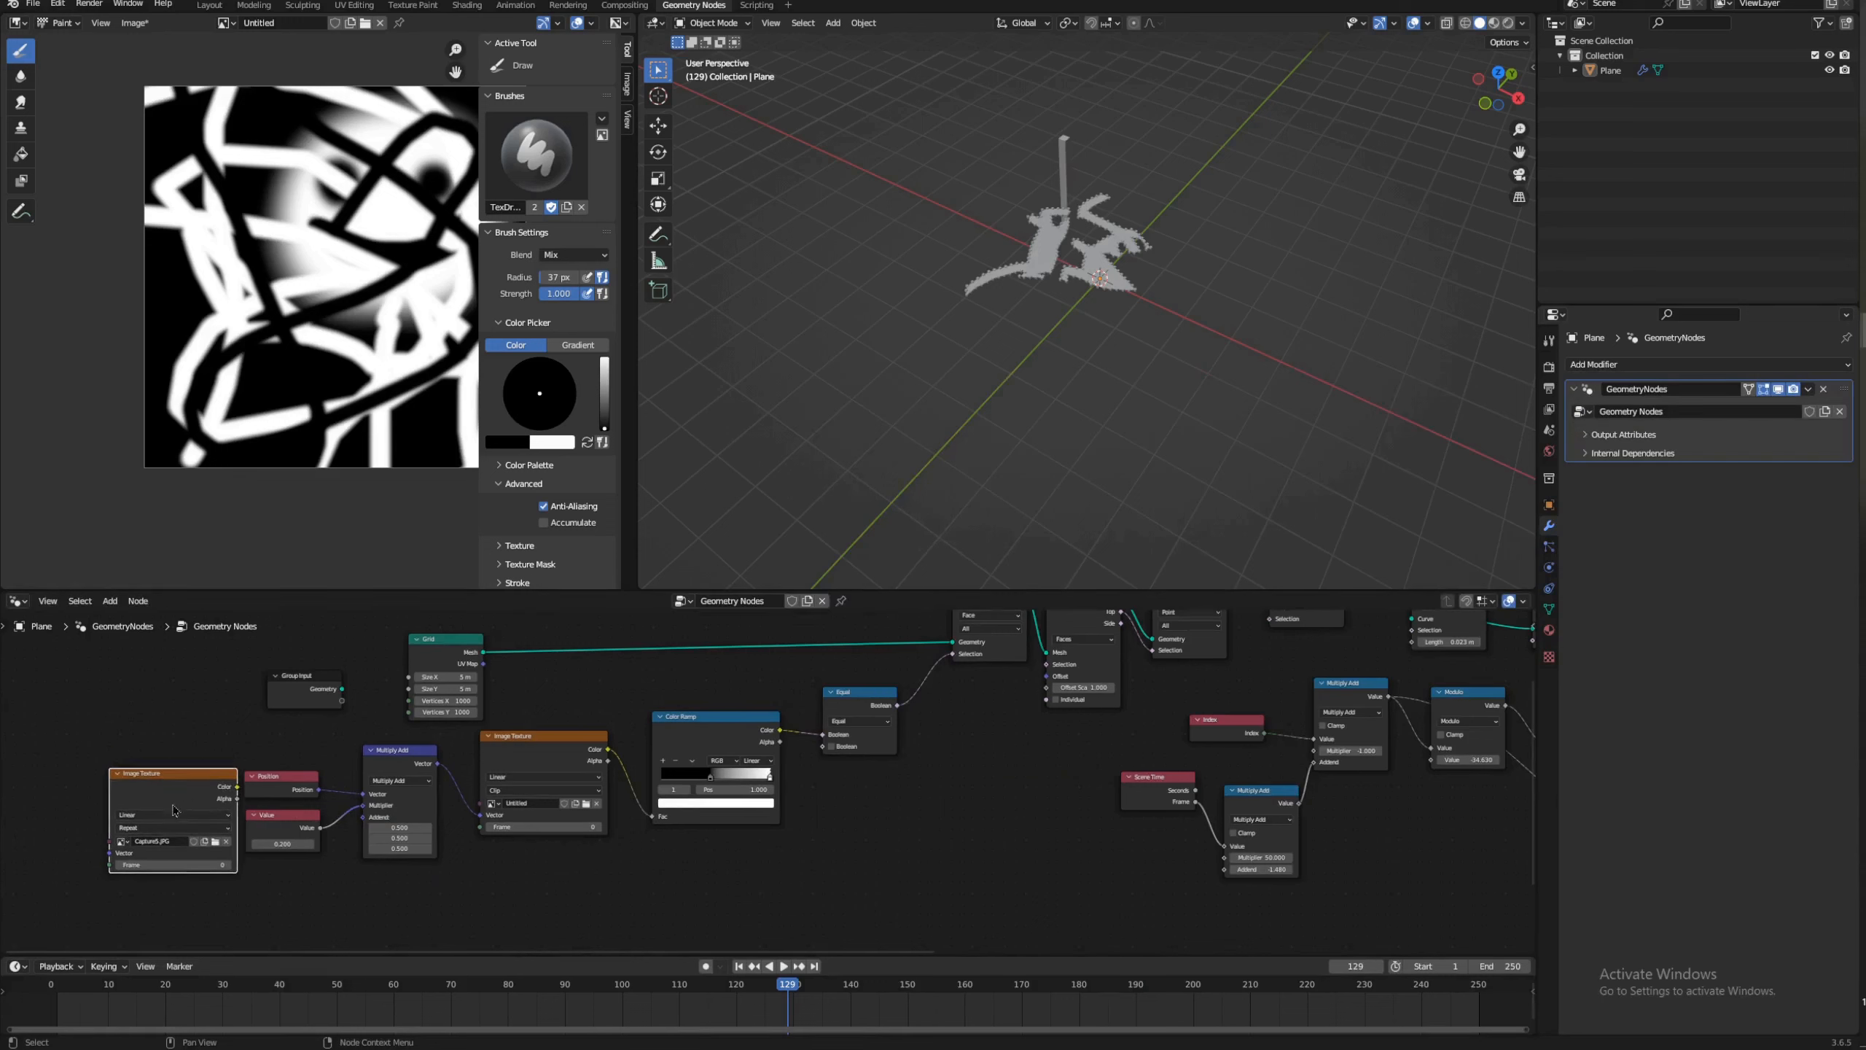
left_click(492, 807)
left_click(492, 804)
left_click(528, 826)
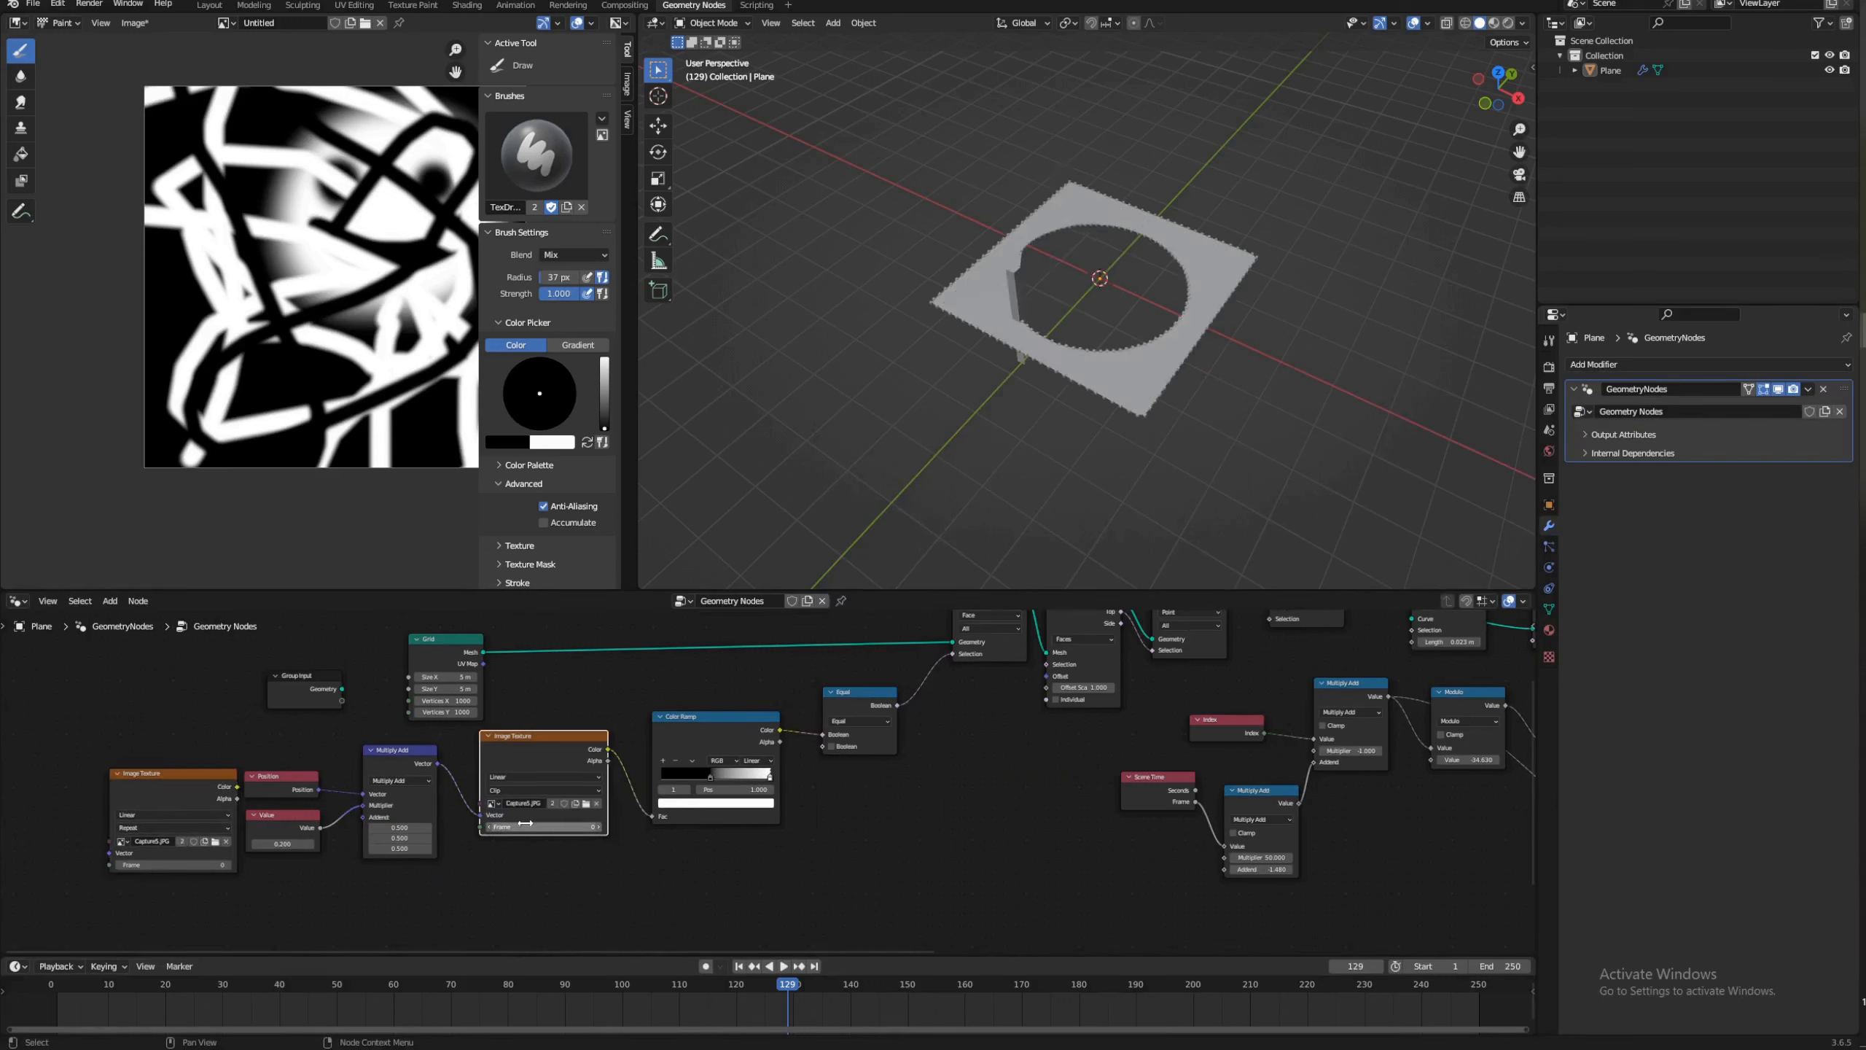
Step: Play the animation and display Capture5.JPG in the image editor, centred and enlarged for comparison with the generated shape
middle_click_drag(1150, 212, 1178, 292)
key("space")
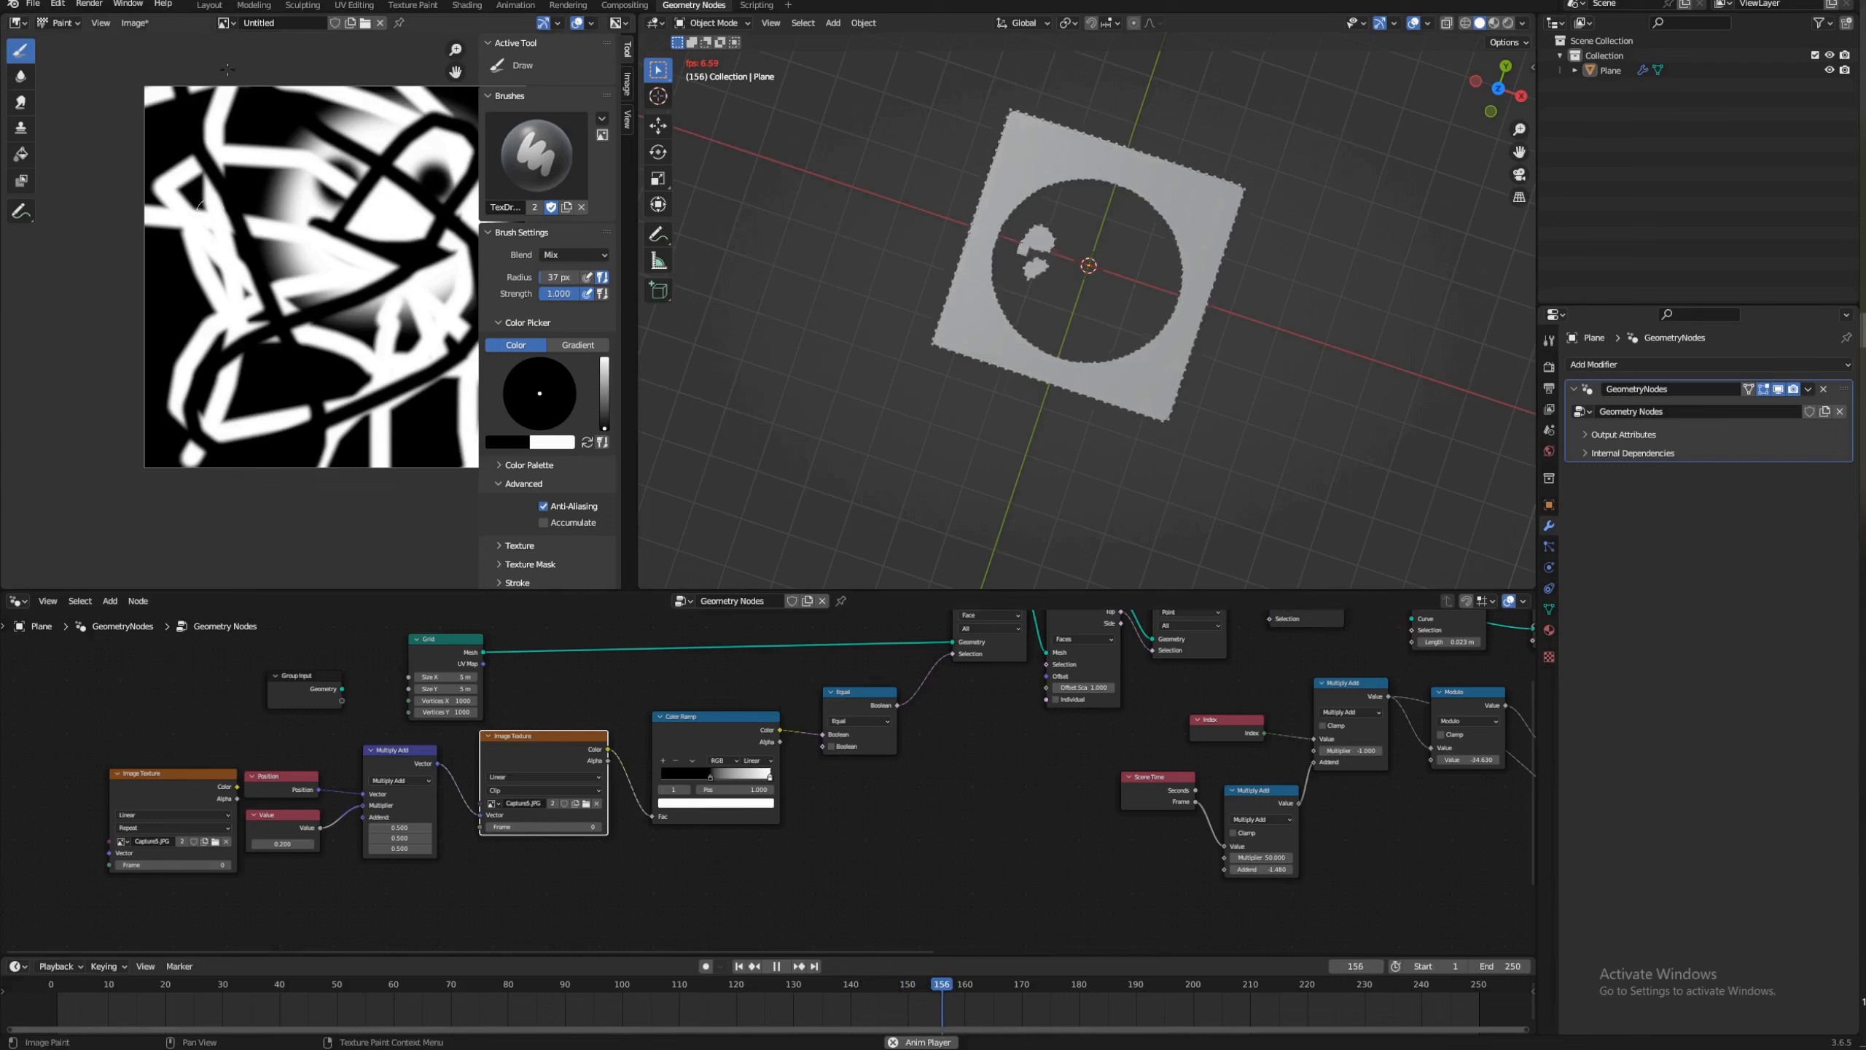
left_click(222, 23)
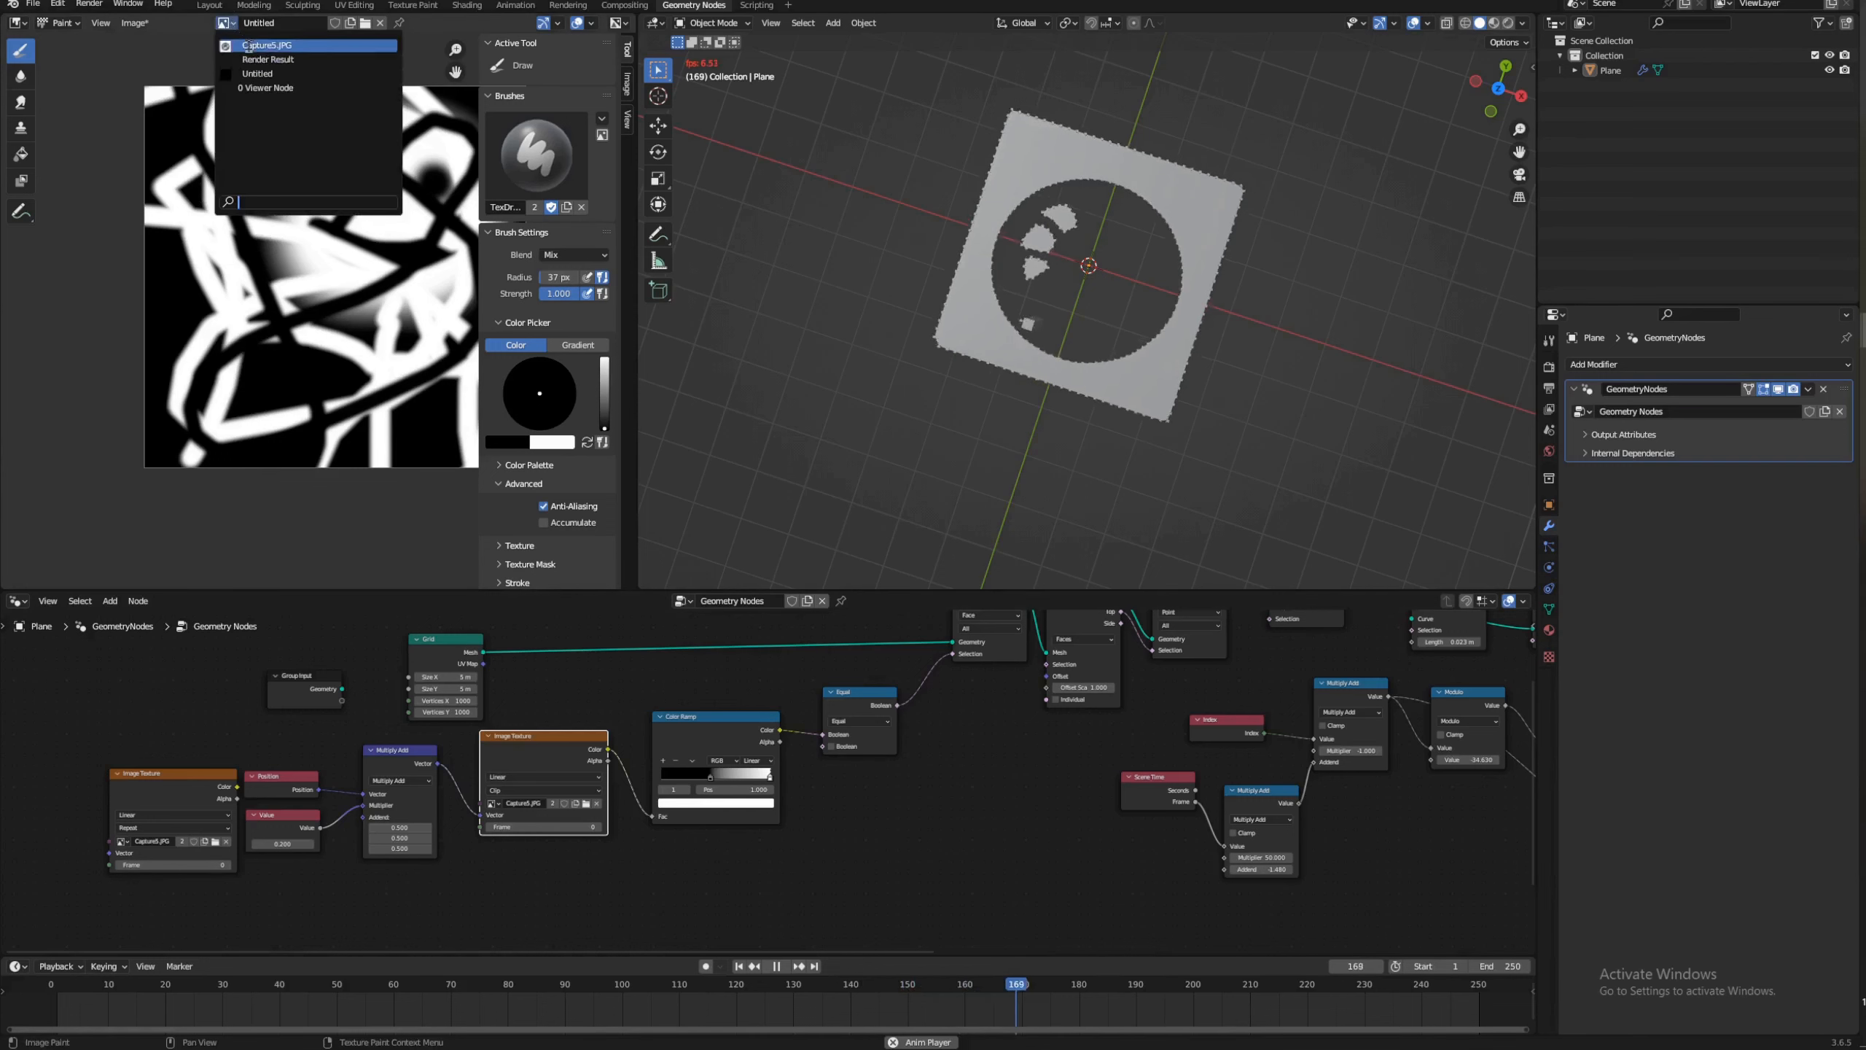
left_click(242, 49)
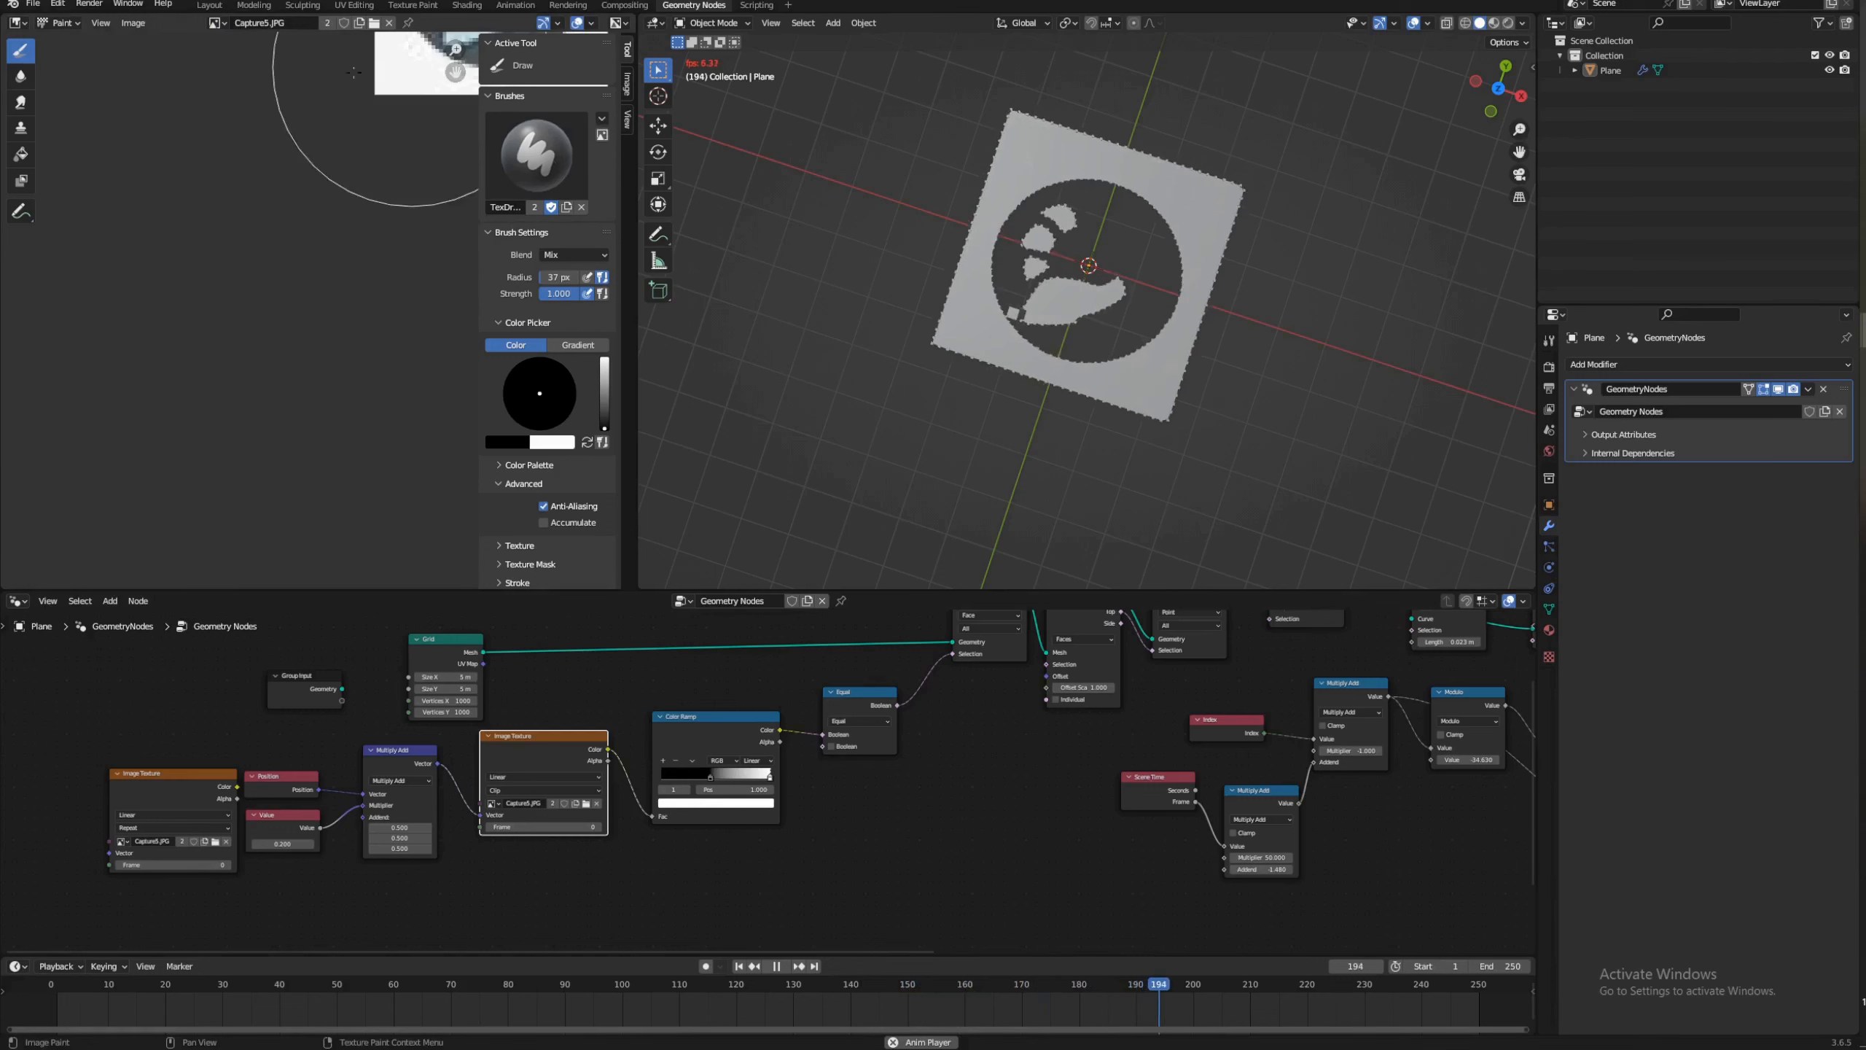
left_click_drag(456, 70, 145, 346)
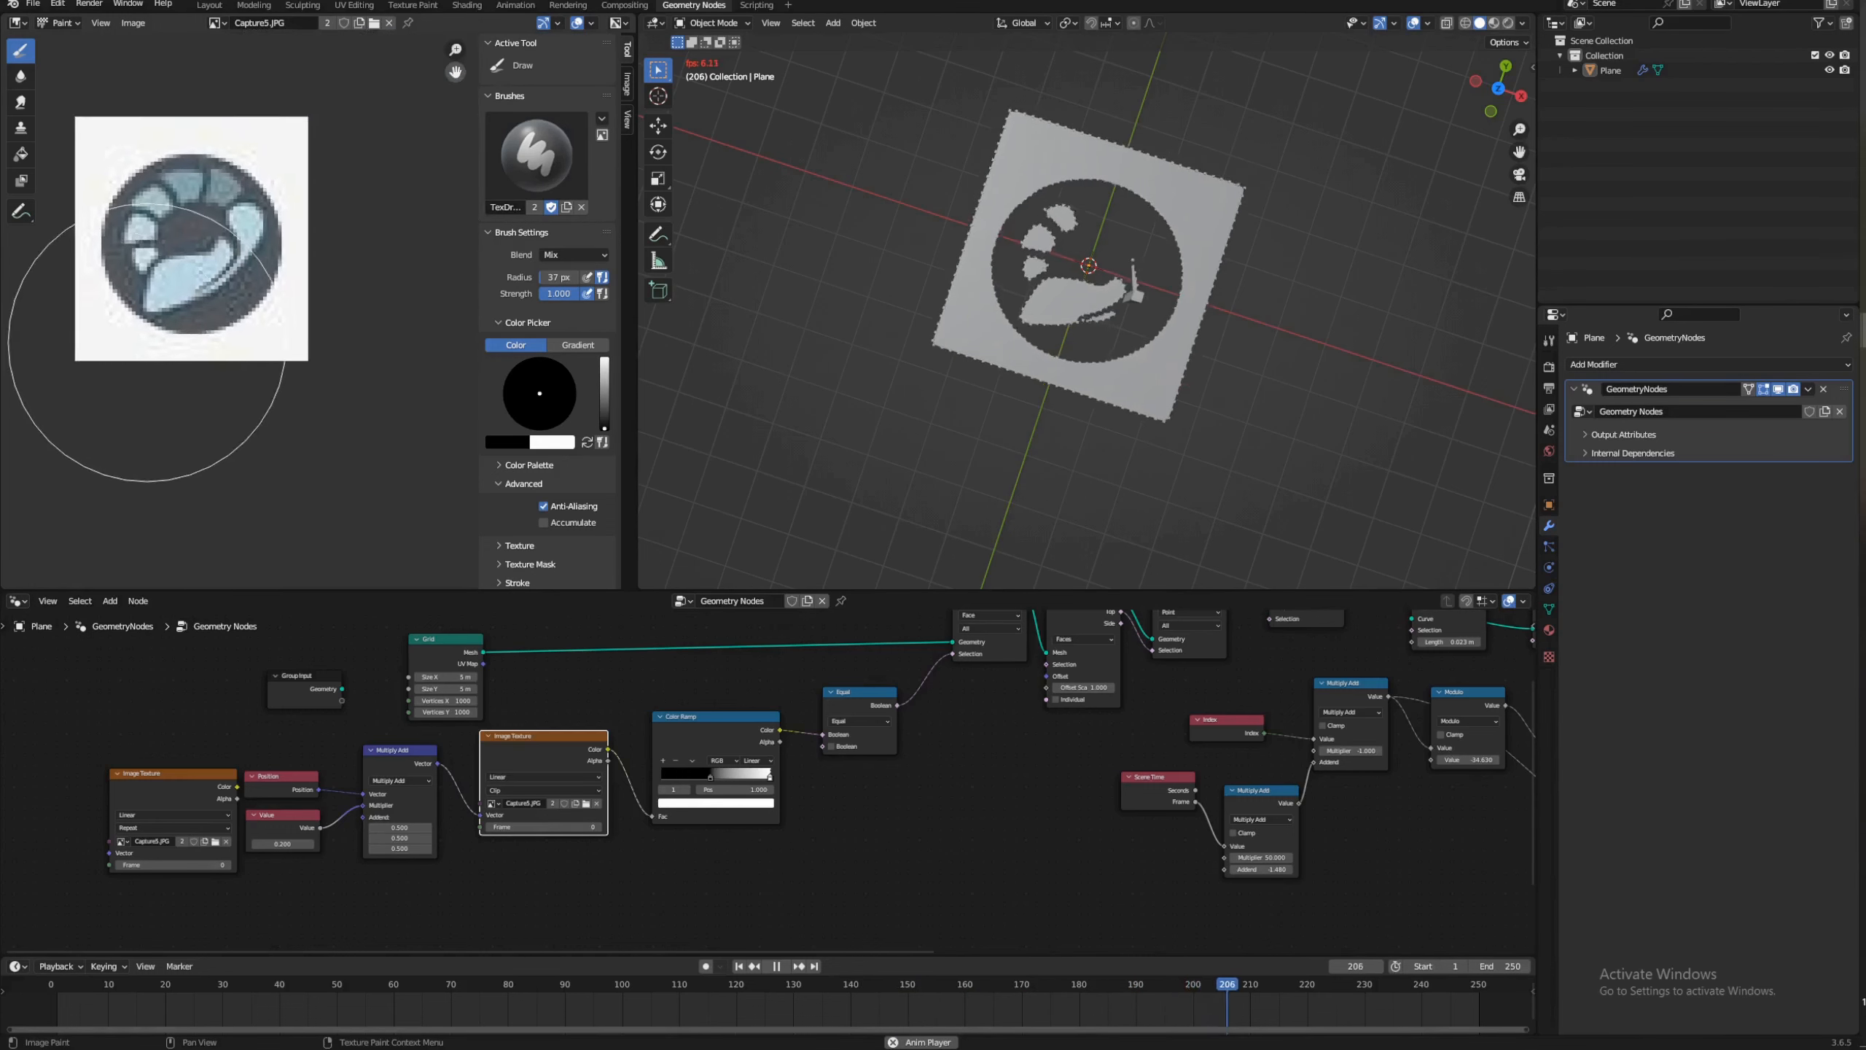
scroll(440, 62, "up", 2)
left_click_drag(456, 71, 579, 105)
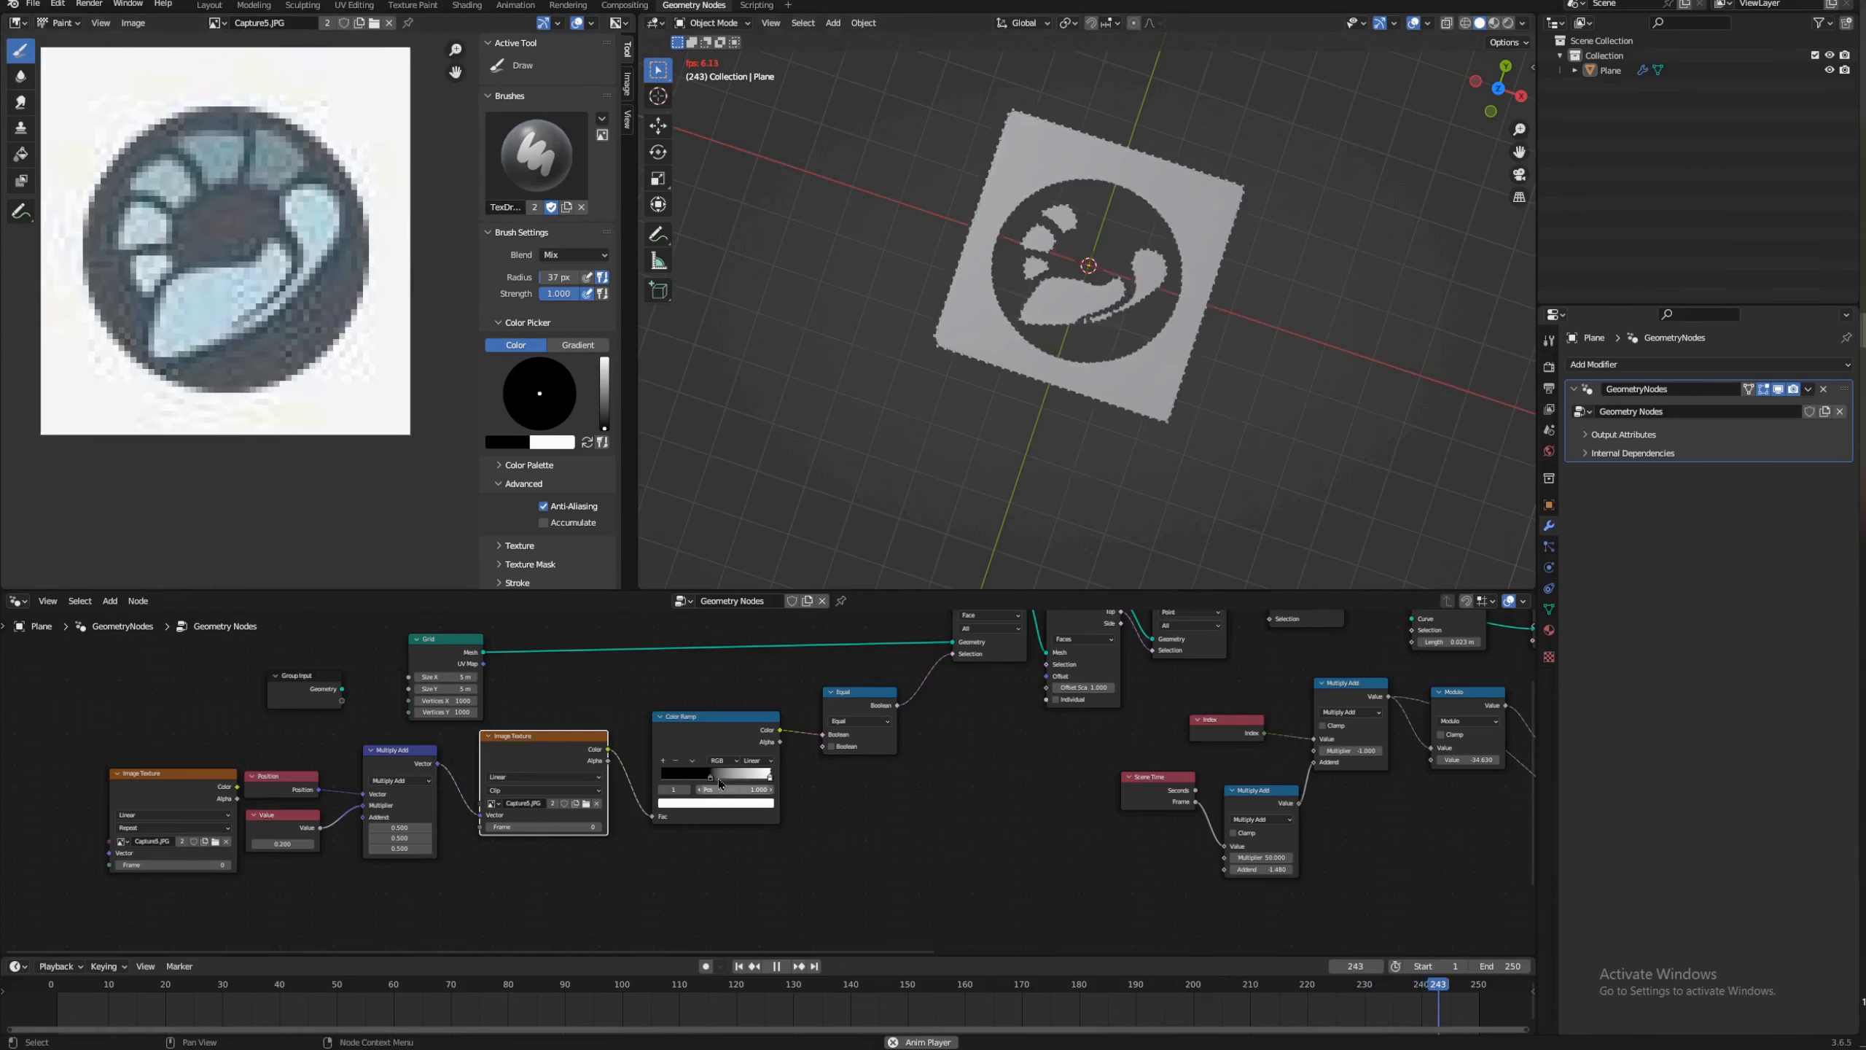
Step: Move the Color Ramp's black stop closer to the start of the gradient, and jump further along the timeline to check the shape
left_click_drag(723, 783, 688, 791)
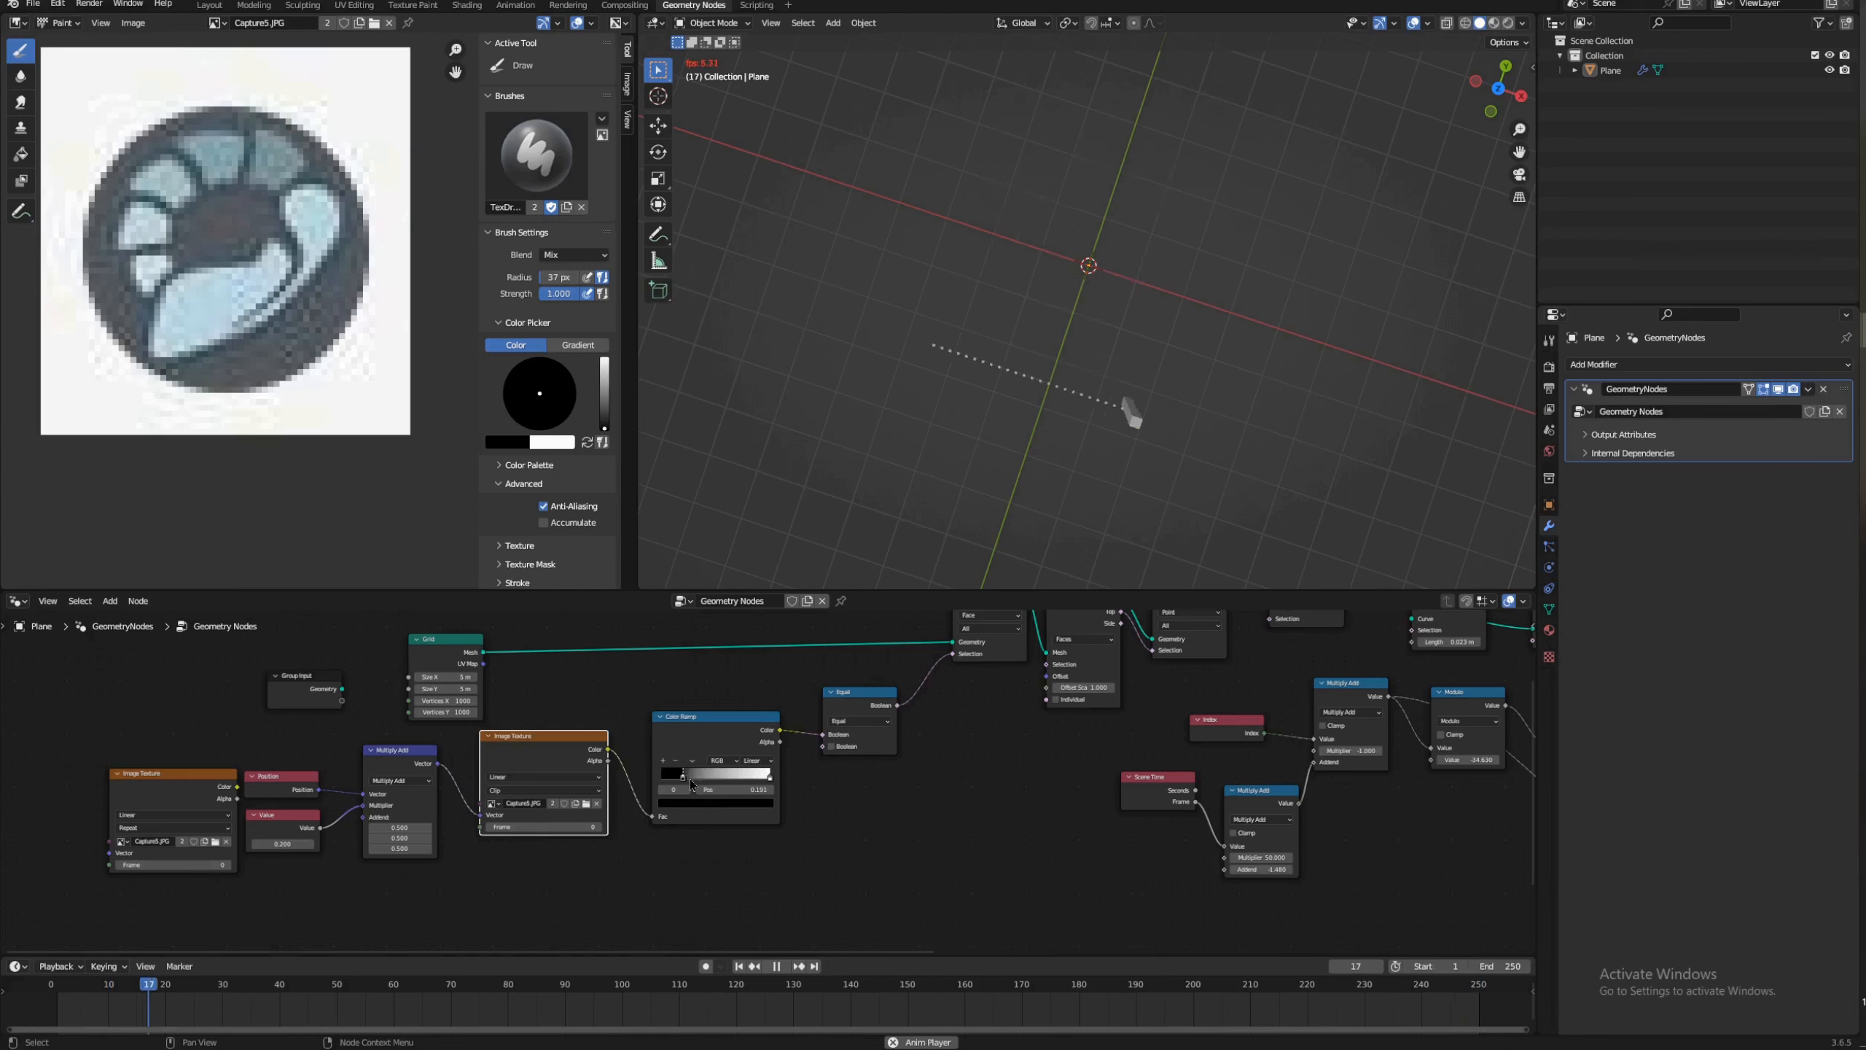
left_click(1054, 990)
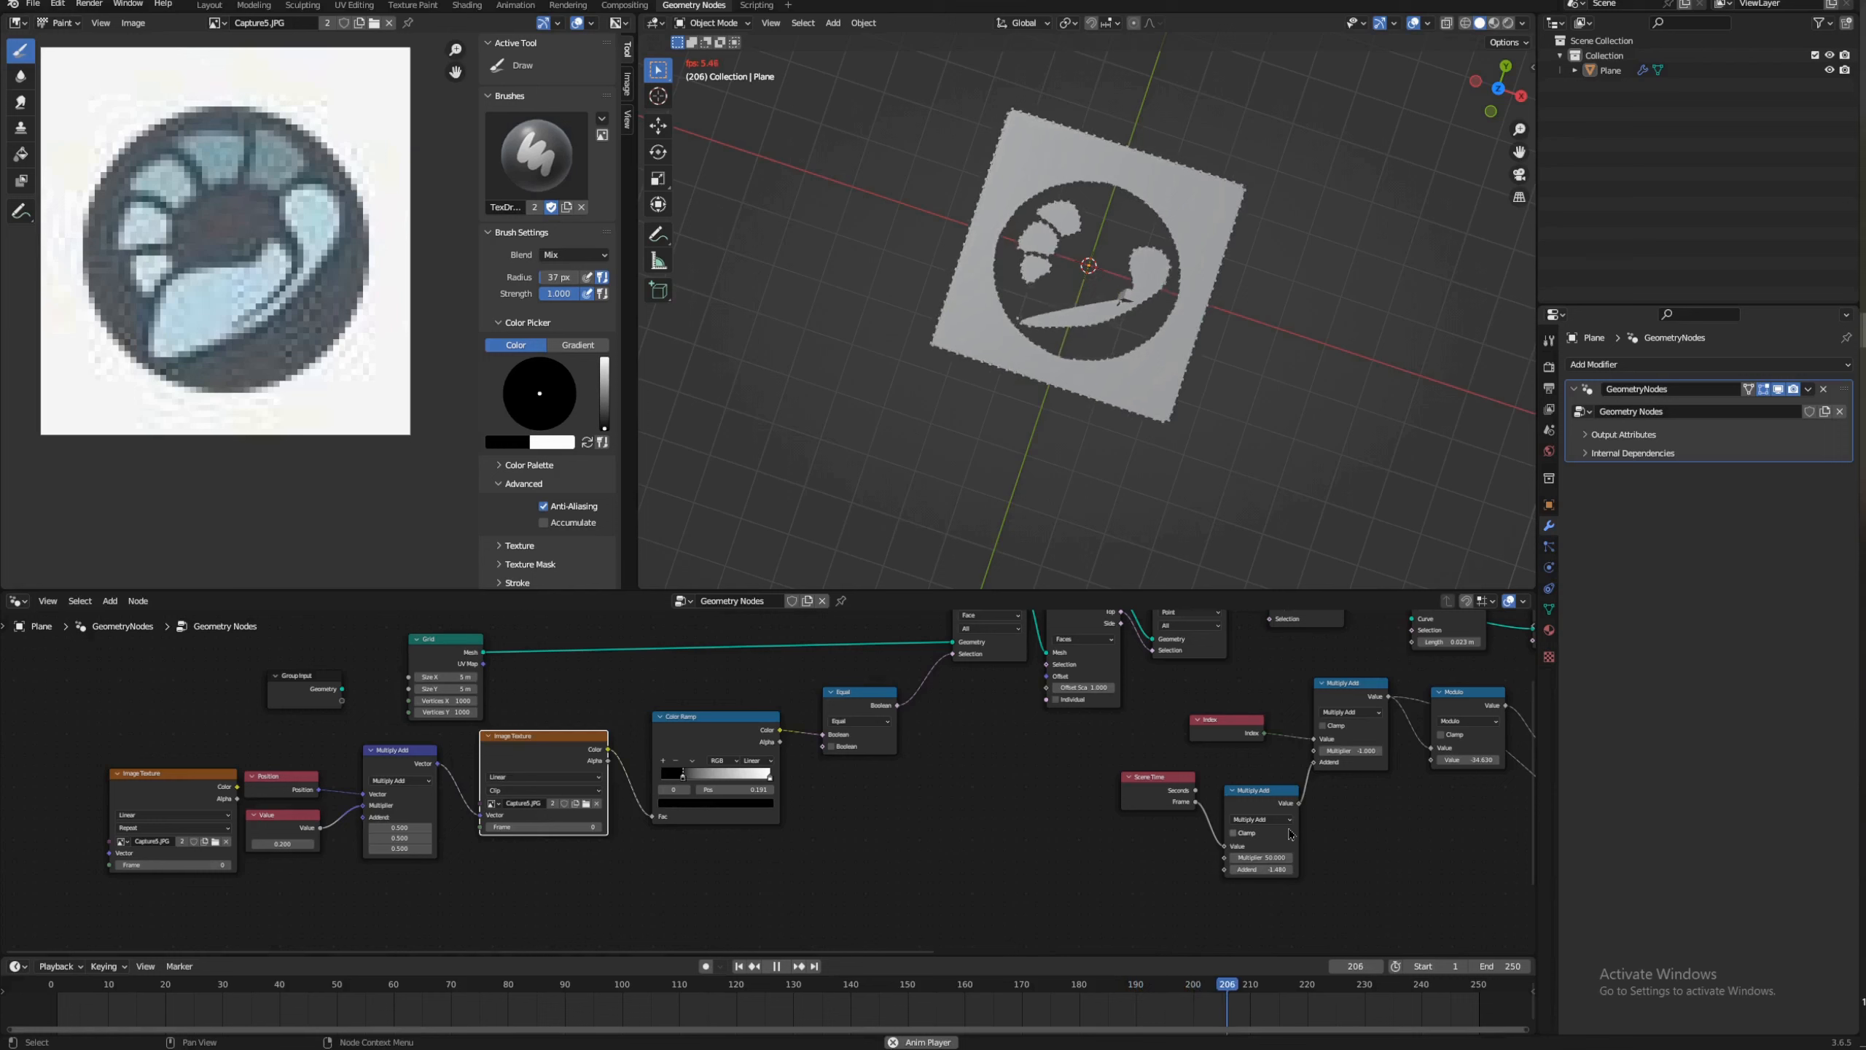
Step: Set the Multiplier of the Multiply Add node fed by Scene Time to 25
left_click(1268, 857)
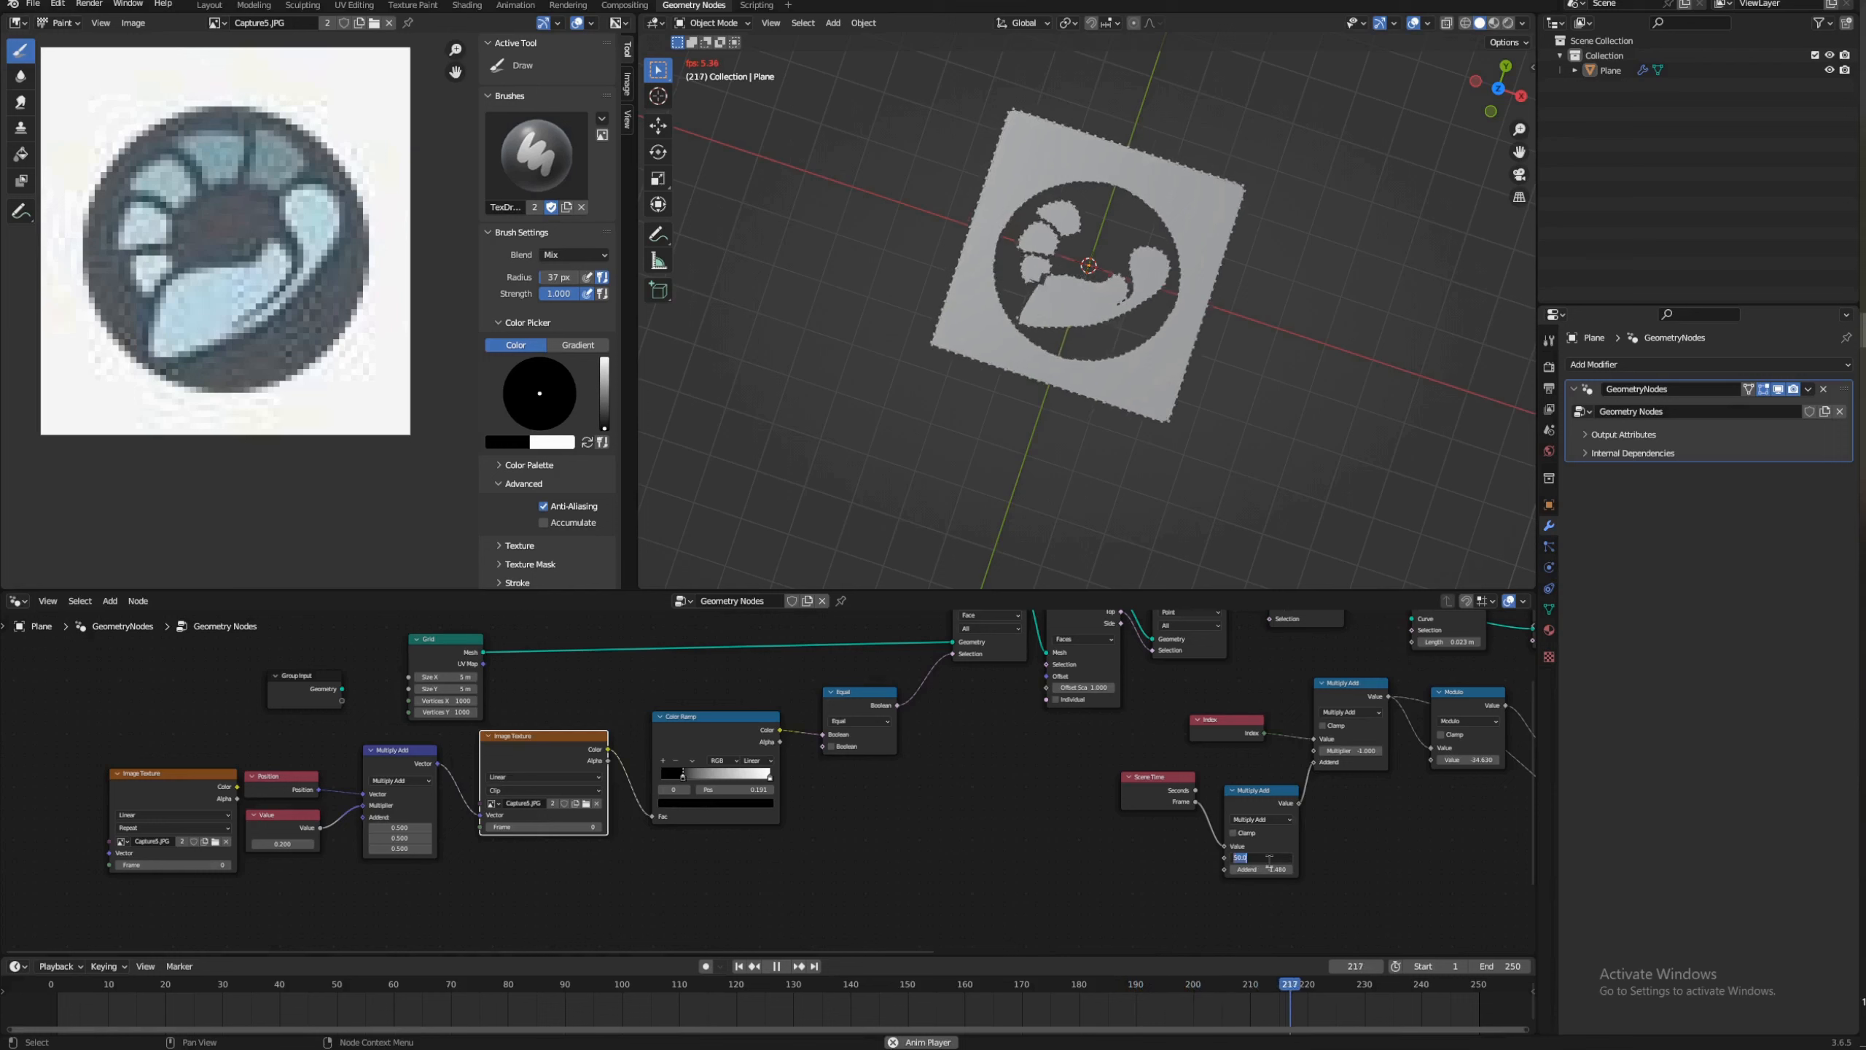
type("25")
key("Return")
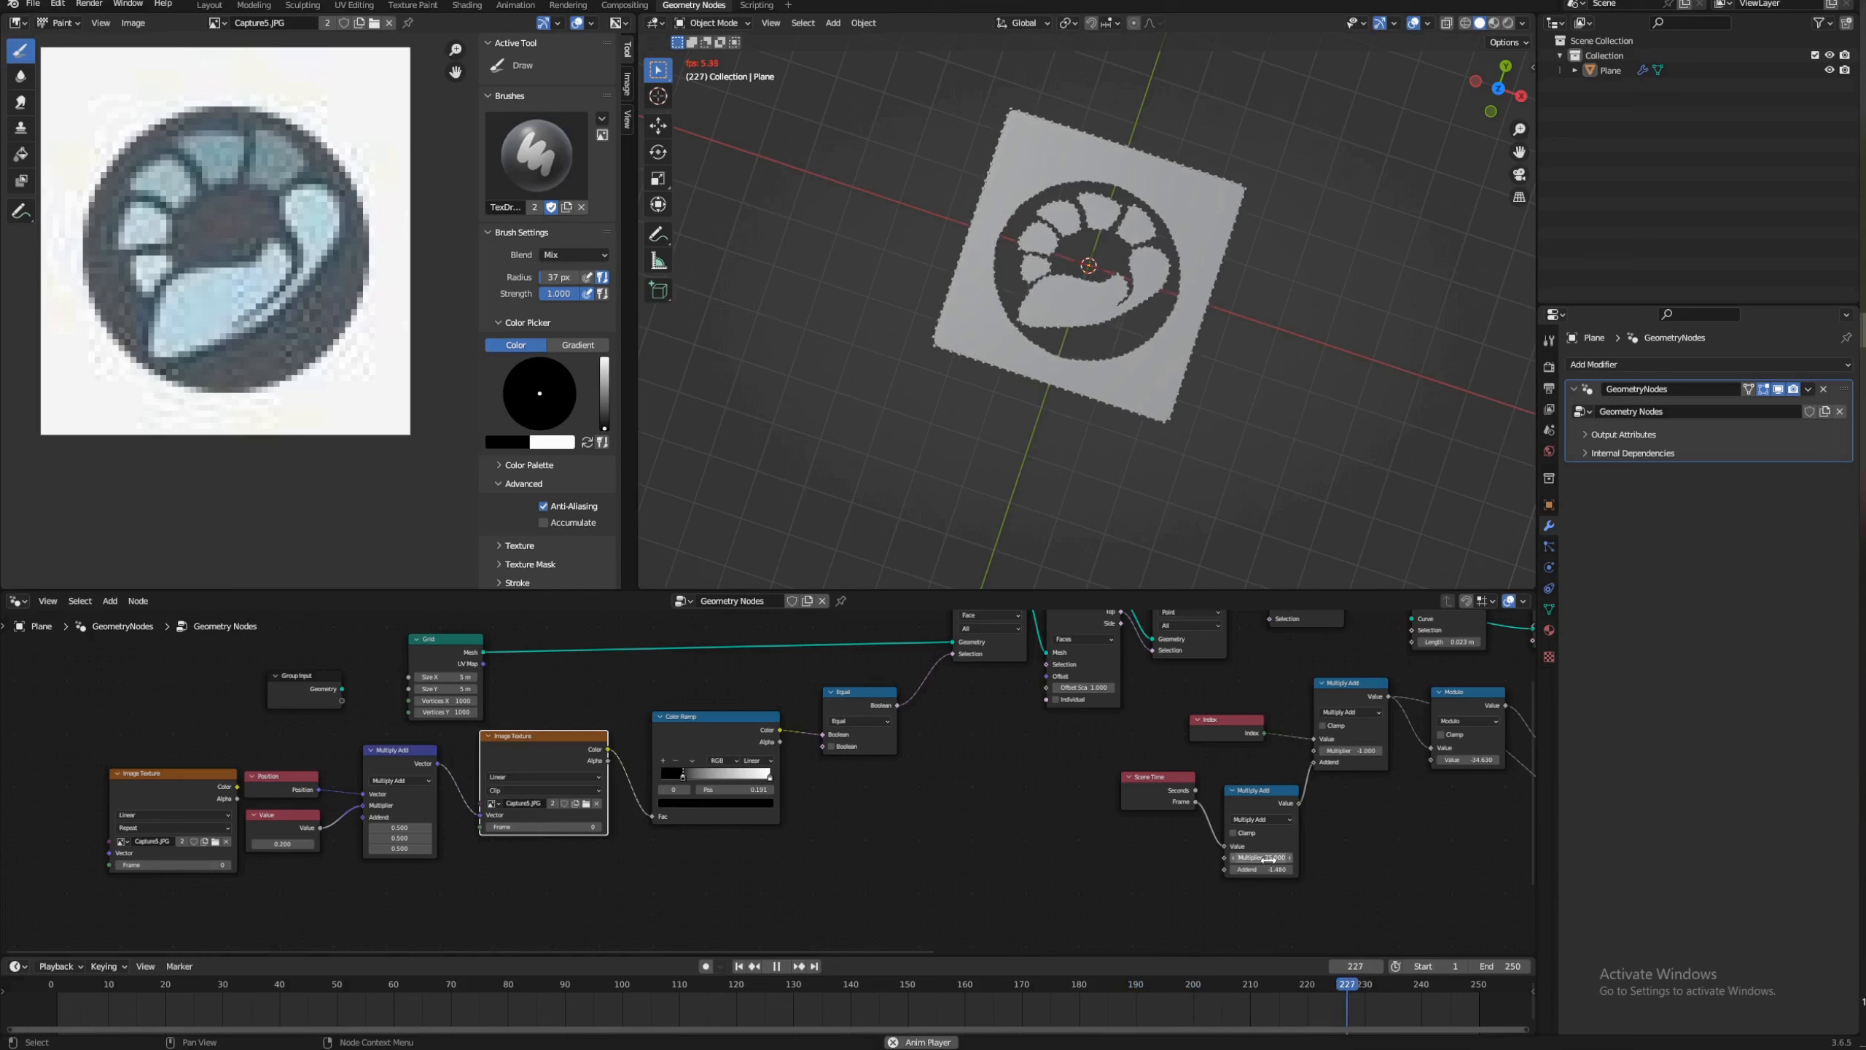
Step: Set the Multiplier of the Multiply Add node fed by Scene Time to 75, and stop playback at frame 219
left_click(1263, 857)
type("75")
key("Return")
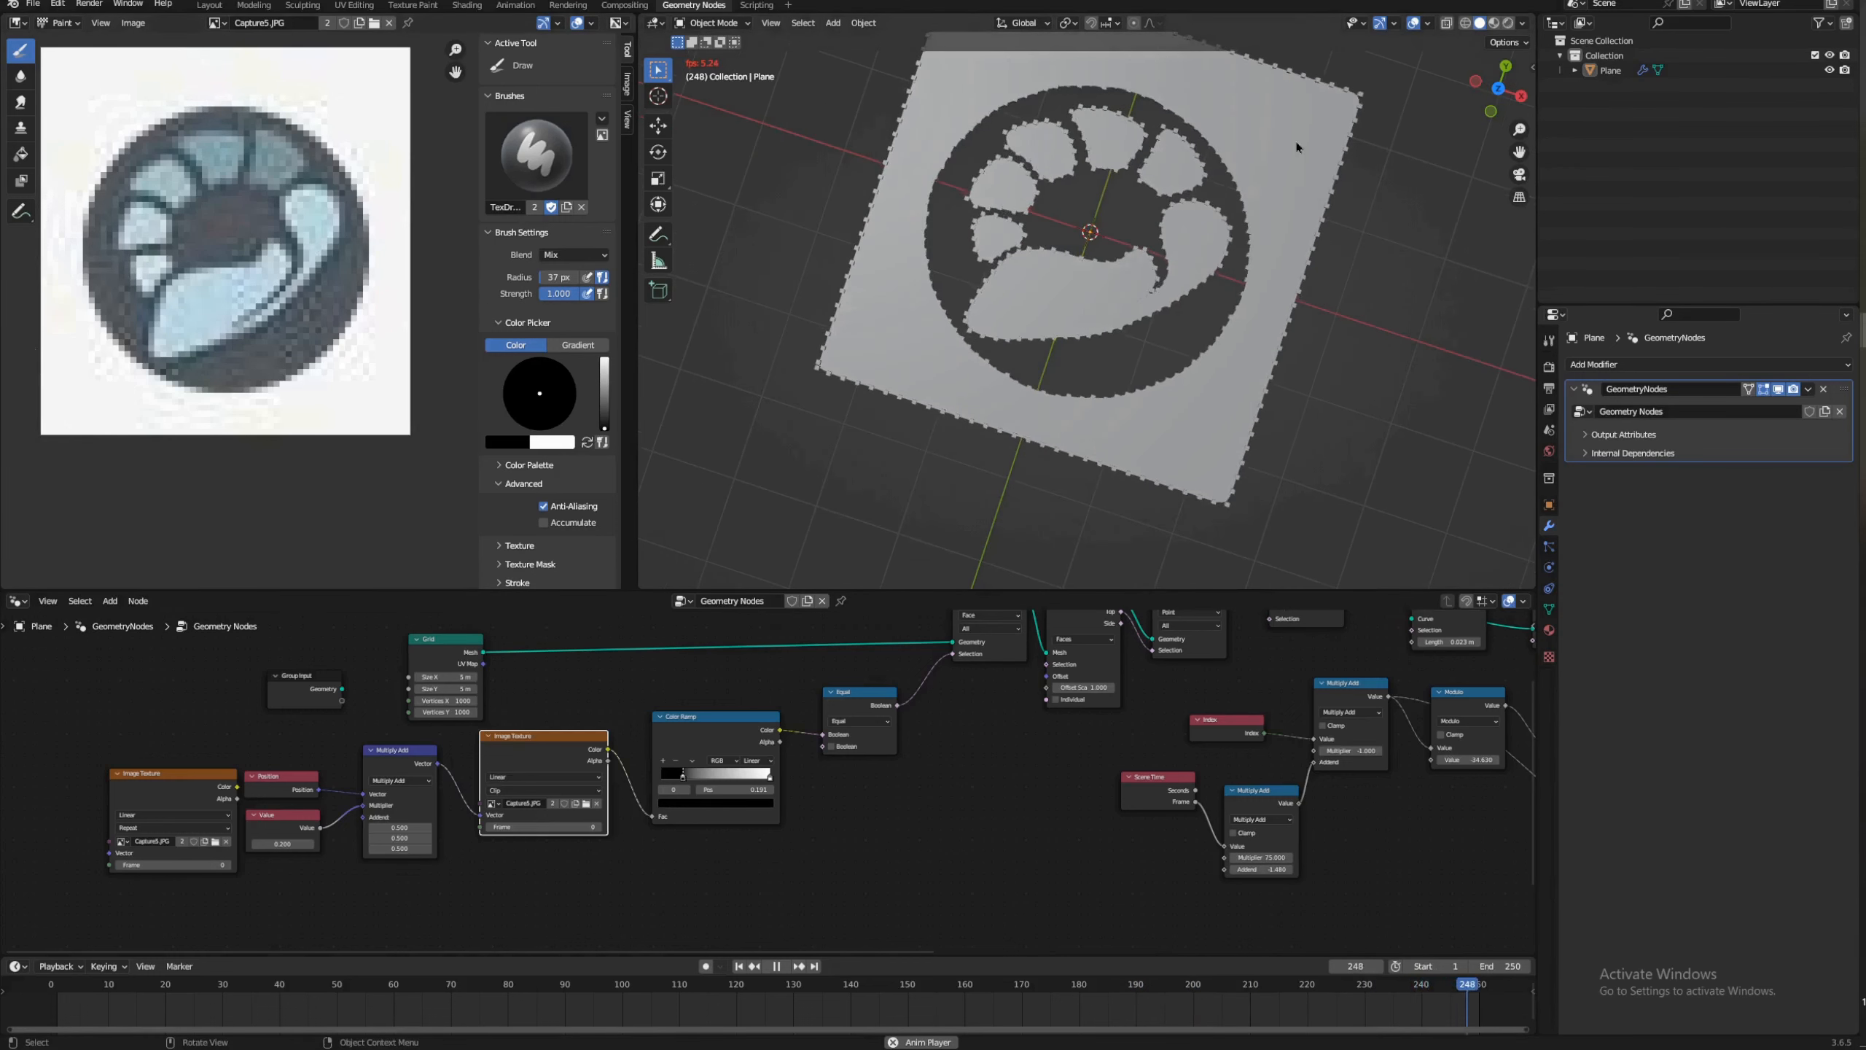
key("space")
left_click(1302, 985)
Step: Cut the link from the upper Instance on Points node to Join Geometry, and look at the filled shape from the top
middle_click_drag(1378, 880, 778, 634)
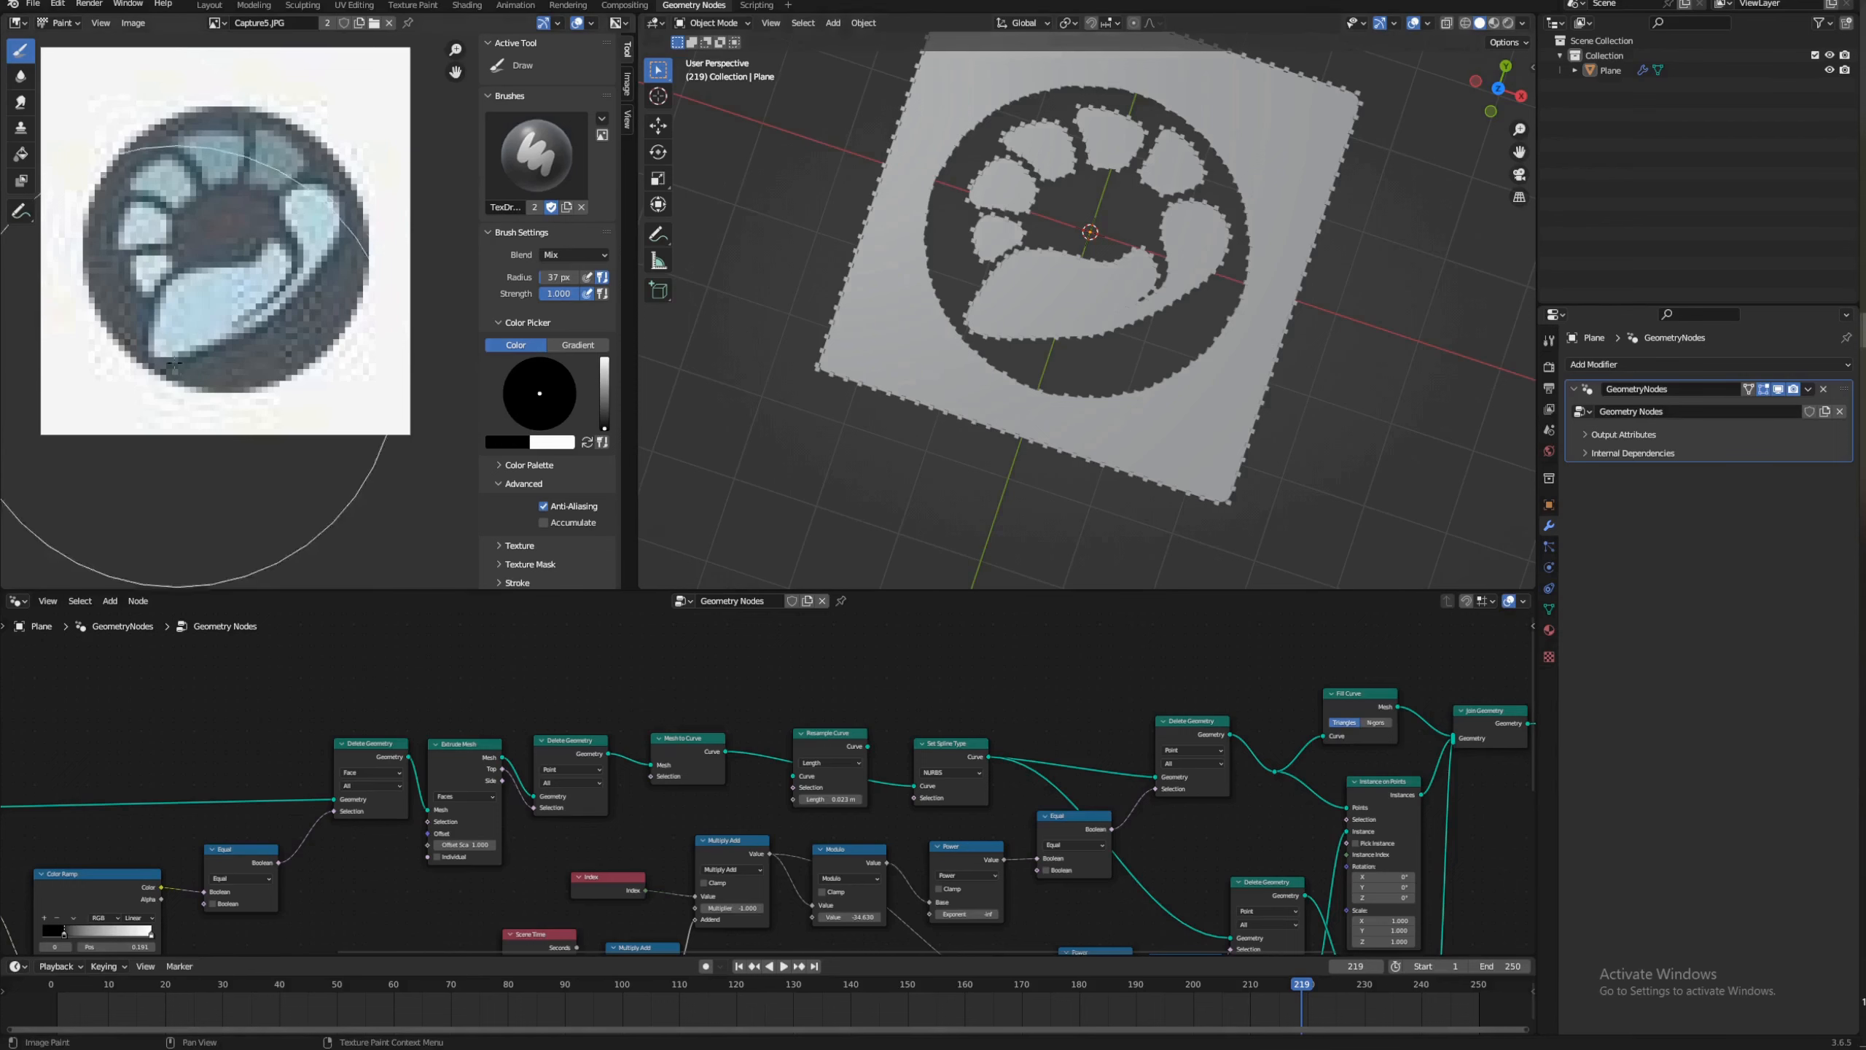
scroll(1086, 310, "up", 5)
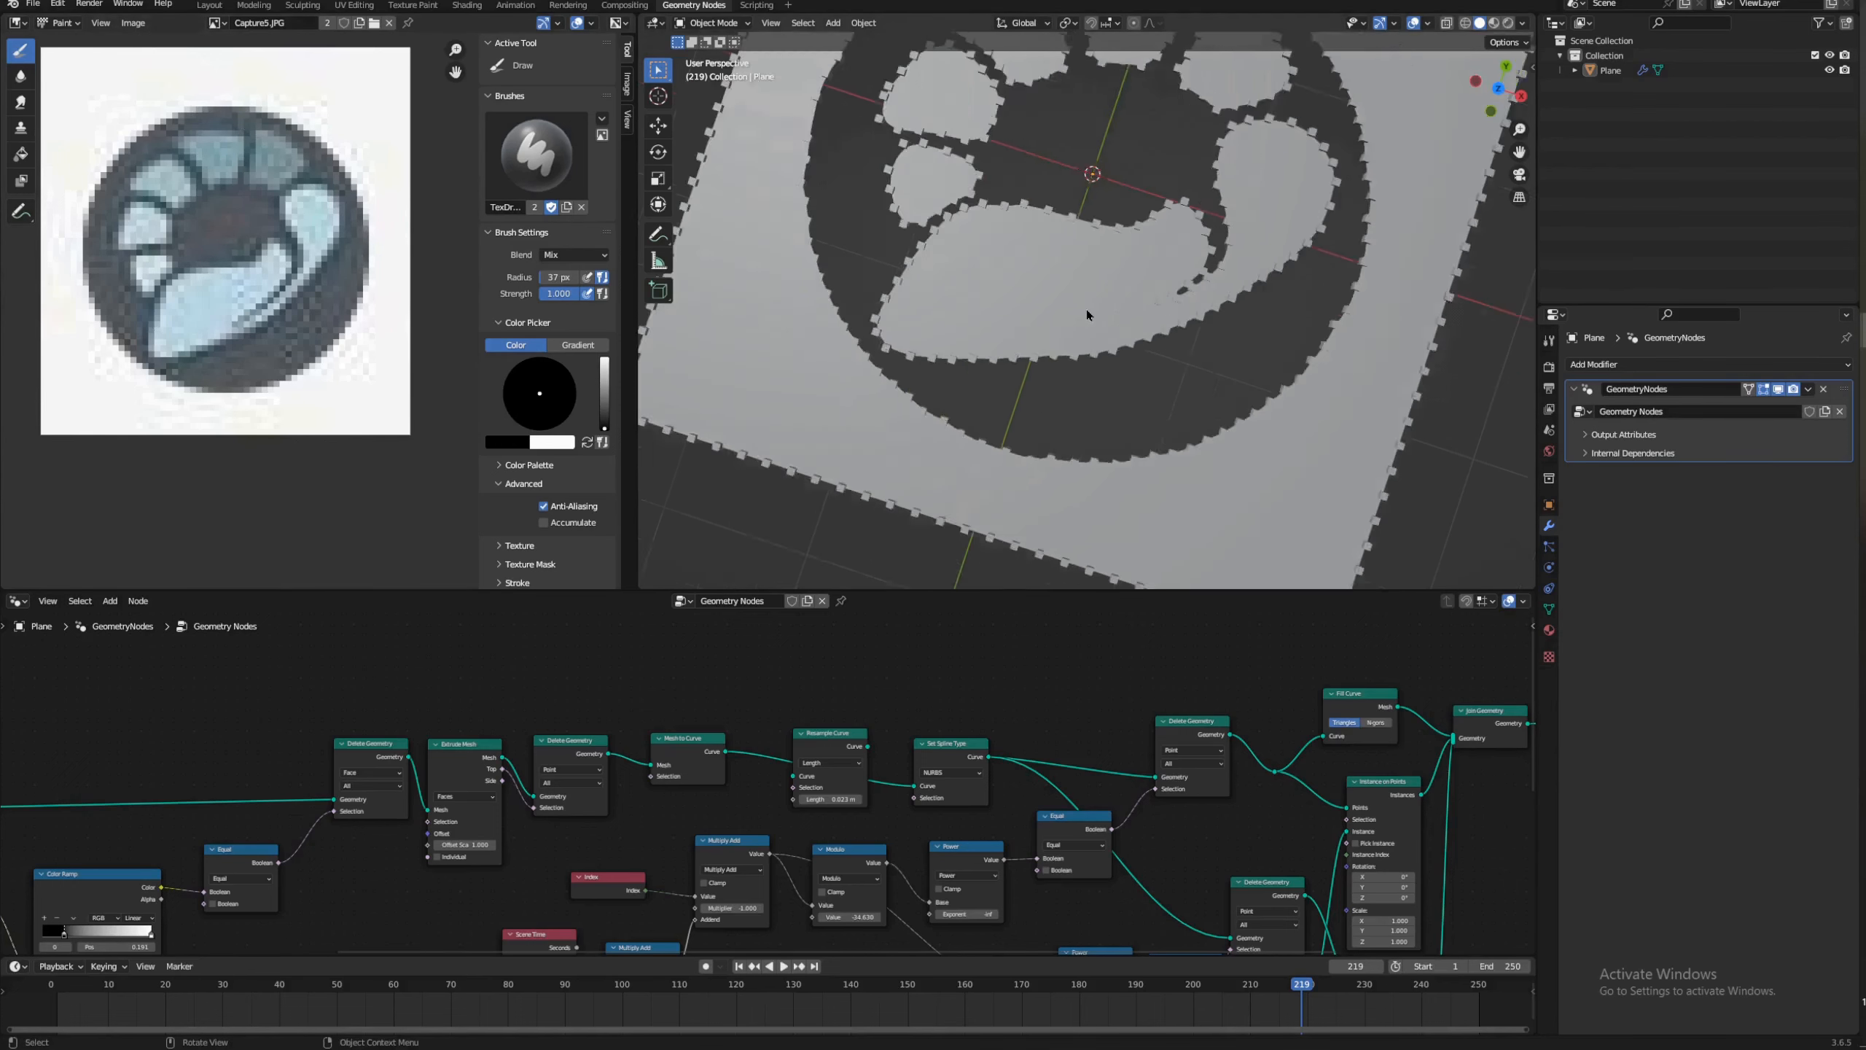
middle_click_drag(1317, 811, 917, 740)
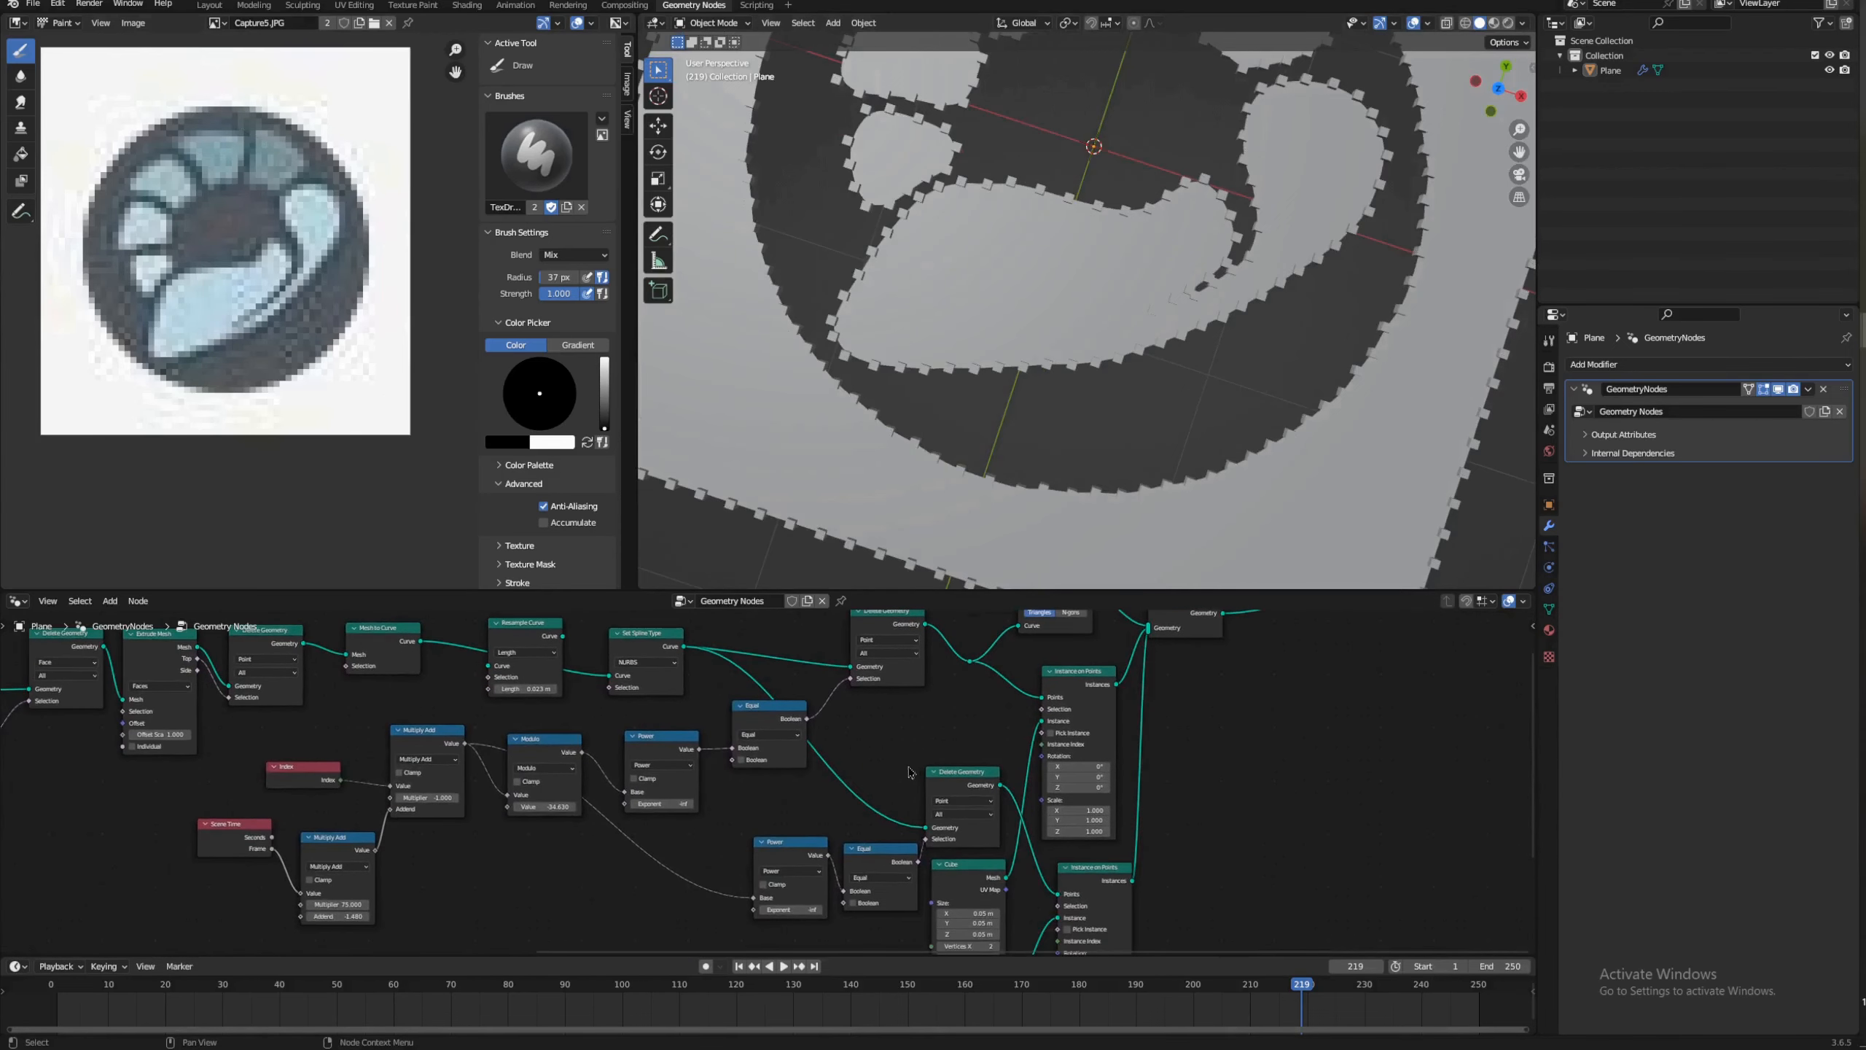
right_click_drag(1135, 671, 1139, 673, "ctrl")
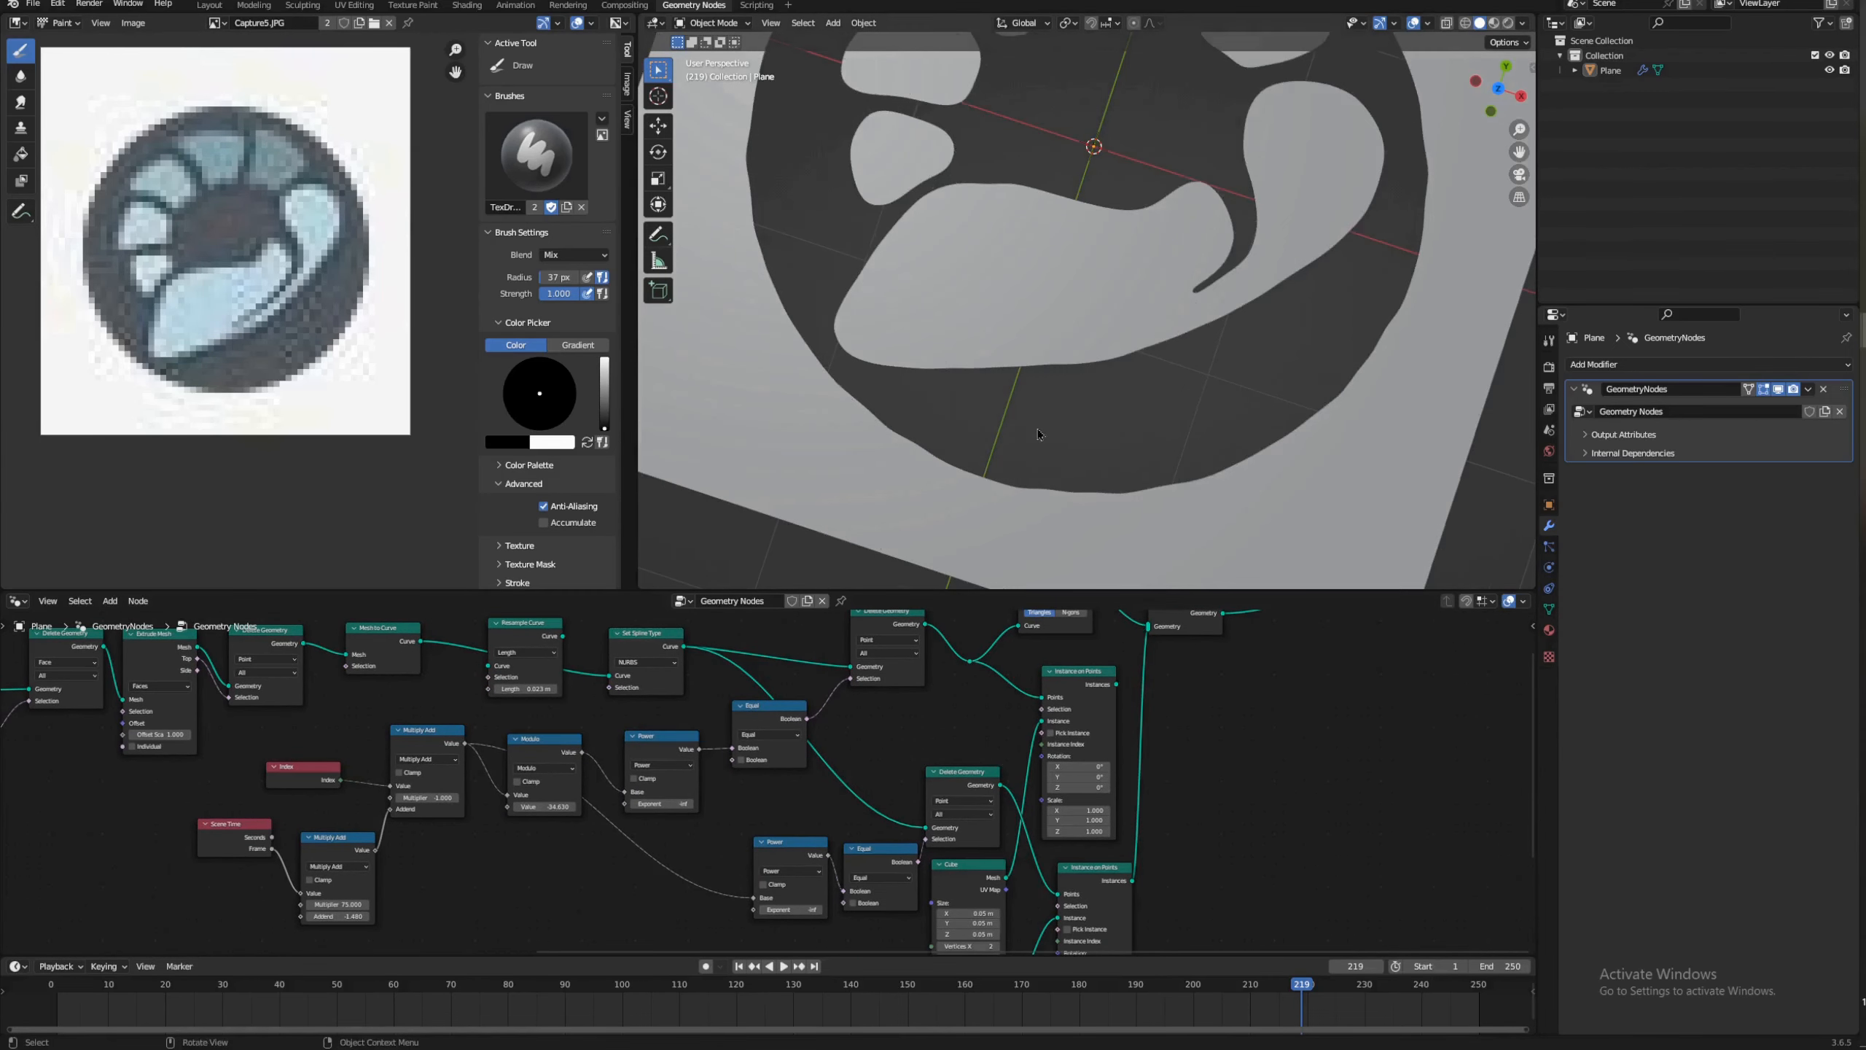
scroll(931, 403, "down", 5)
middle_click_drag(911, 397, 949, 364)
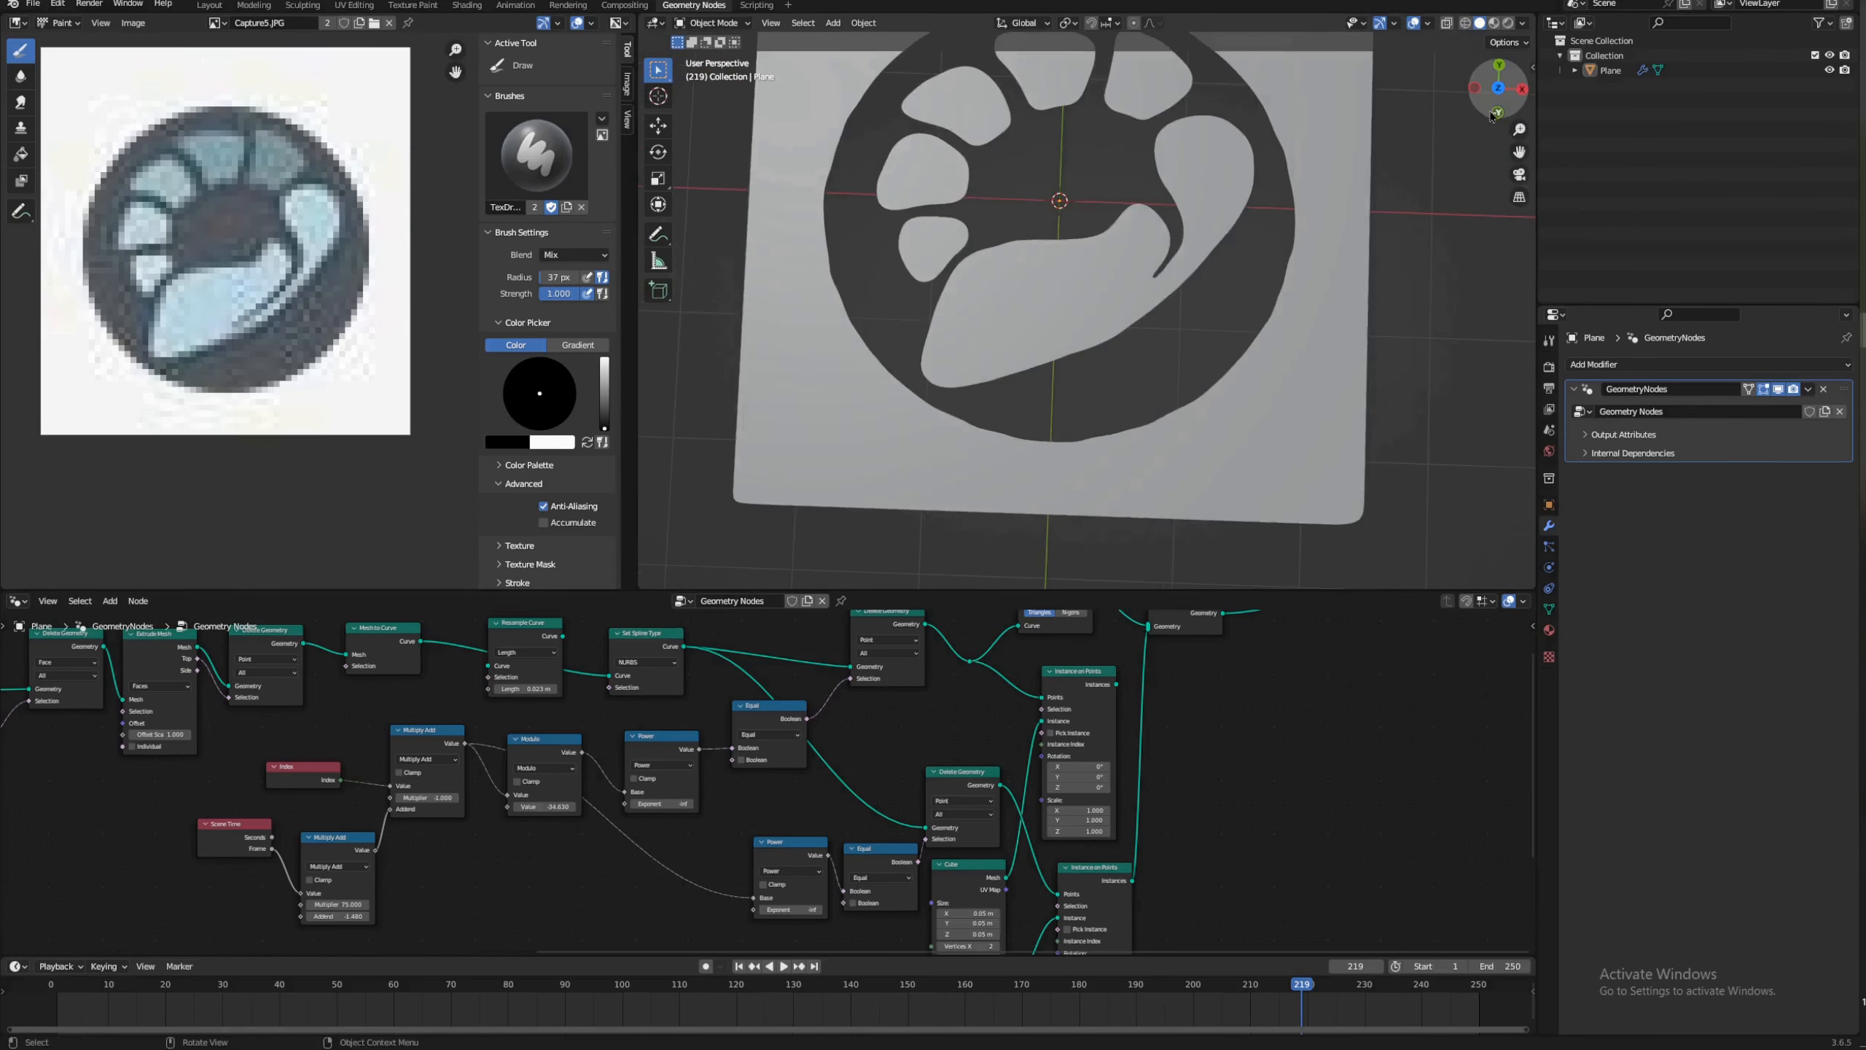
left_click(1496, 89)
Step: Insert the Resample Curve node between Mesh to Curve and Set Spline Type, with its length at 0.01 m
middle_click_drag(501, 723, 885, 750)
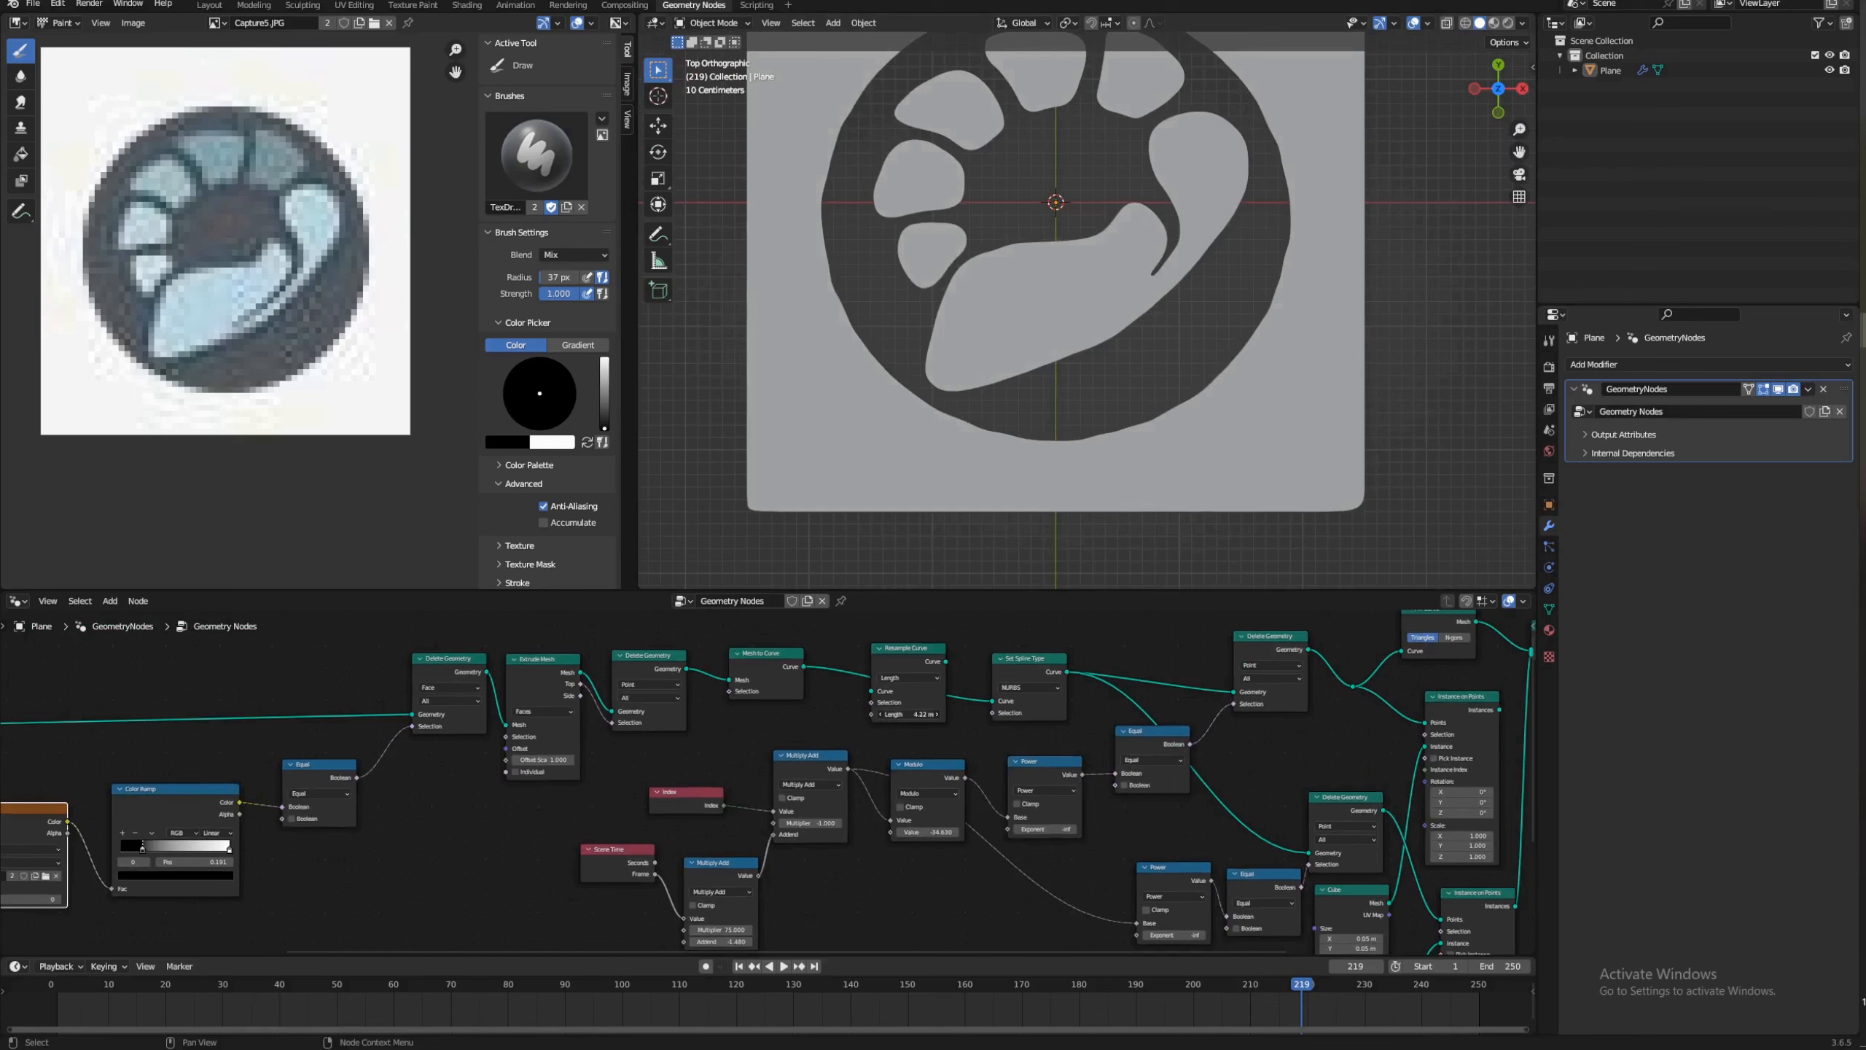
left_click_drag(915, 714, 925, 713)
left_click_drag(927, 833, 885, 832)
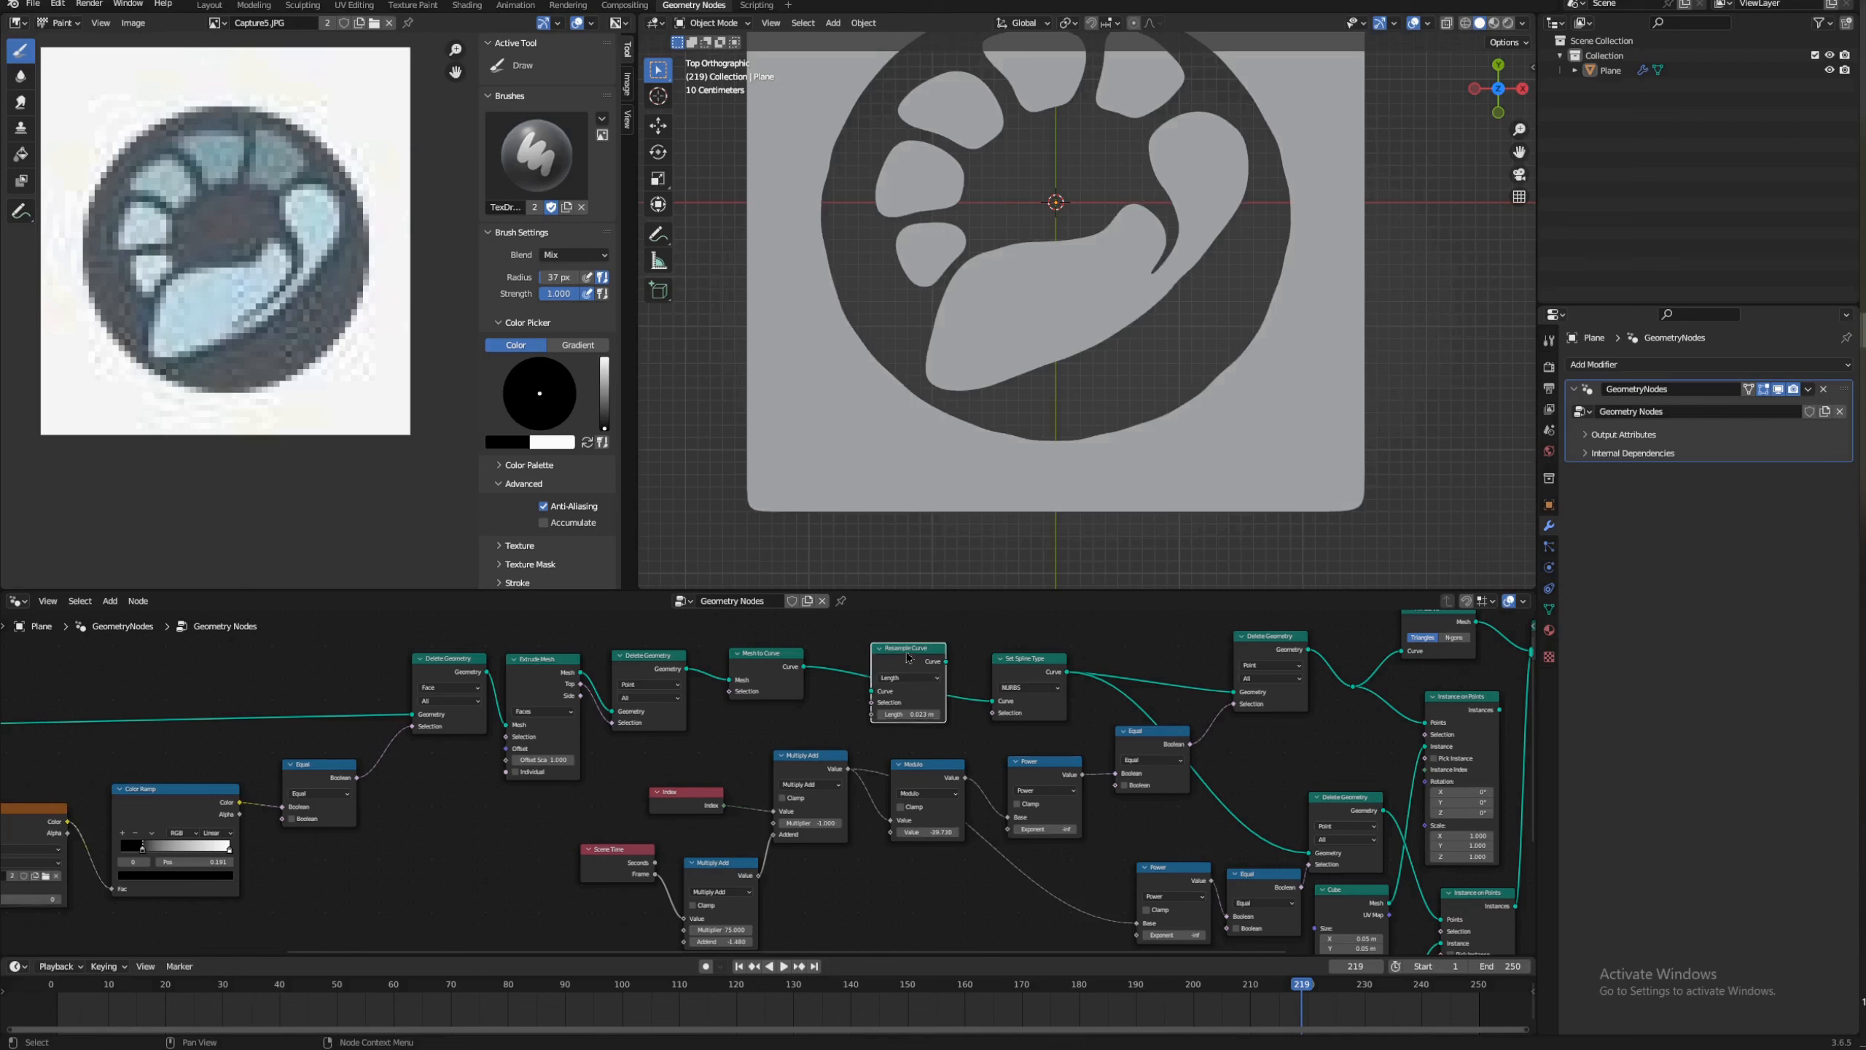
left_click_drag(923, 719, 845, 696)
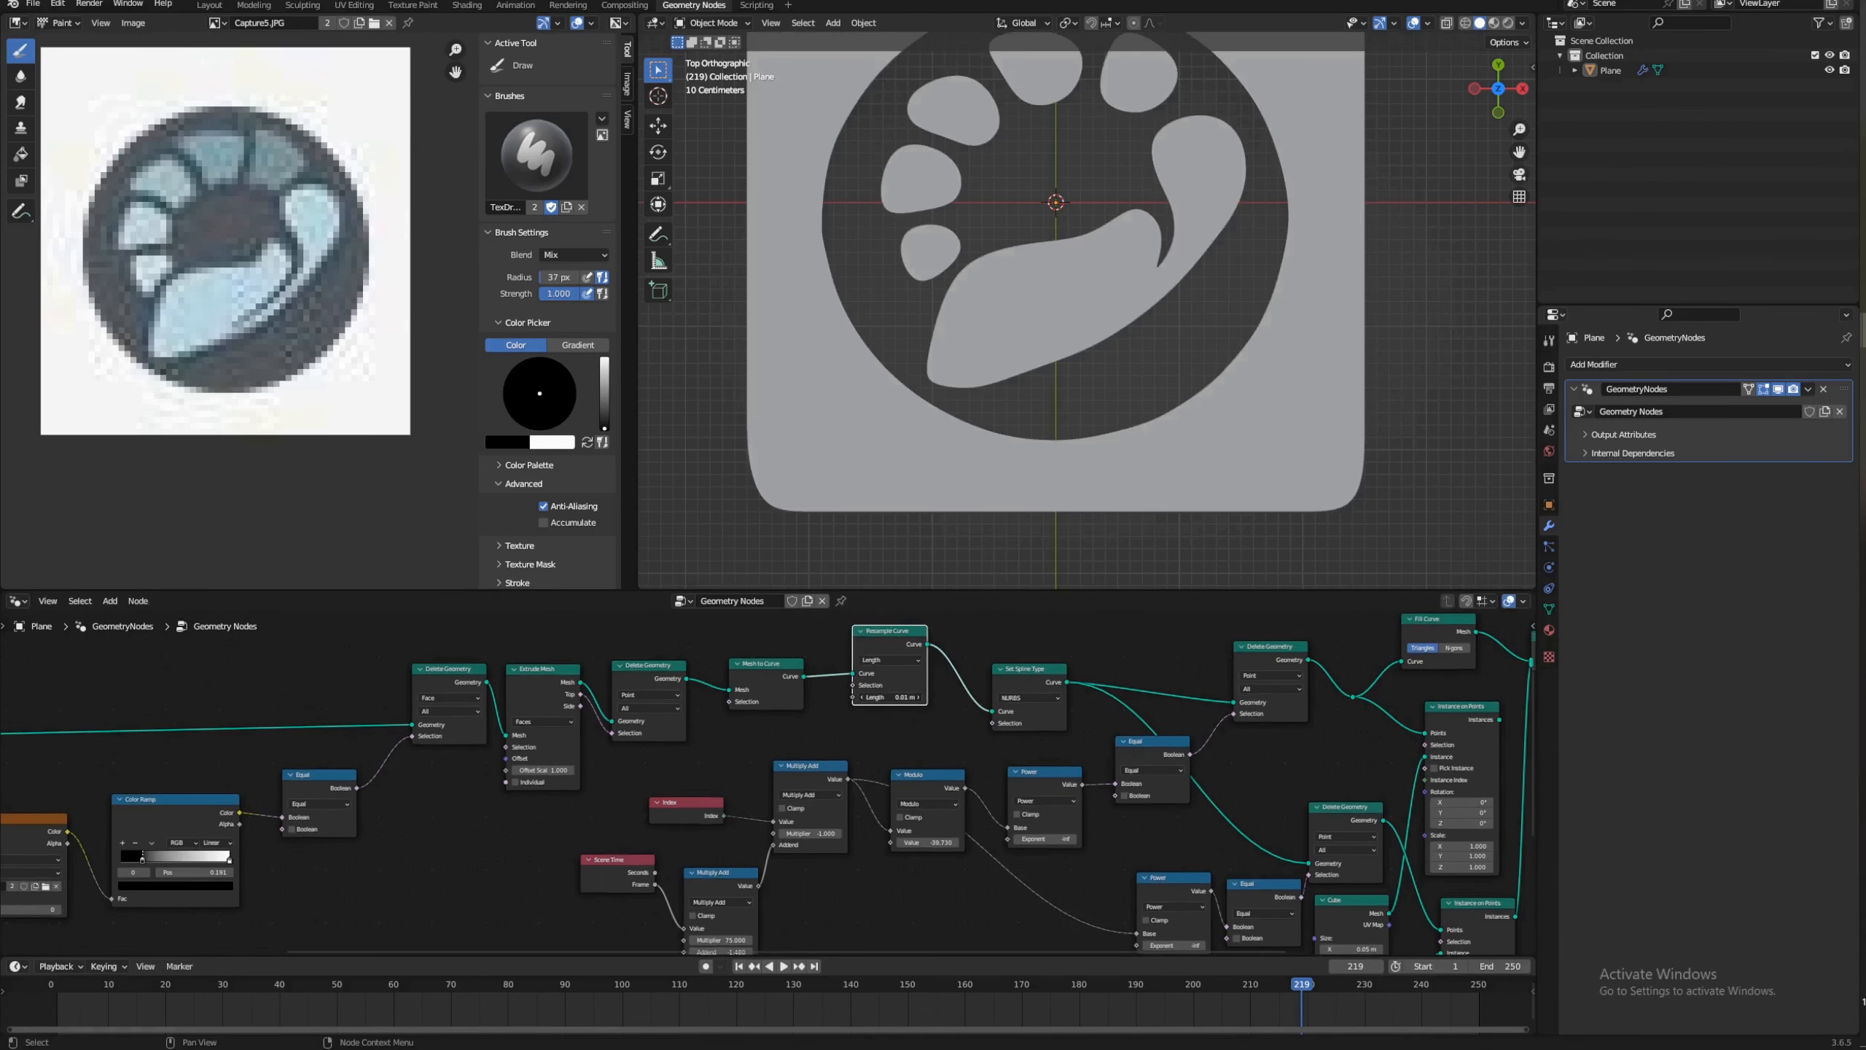
Step: Adjust the Modulo node's value and increase the Resample Curve length to make the filled outlines coarser
middle_click_drag(1188, 366, 1152, 520, "shift")
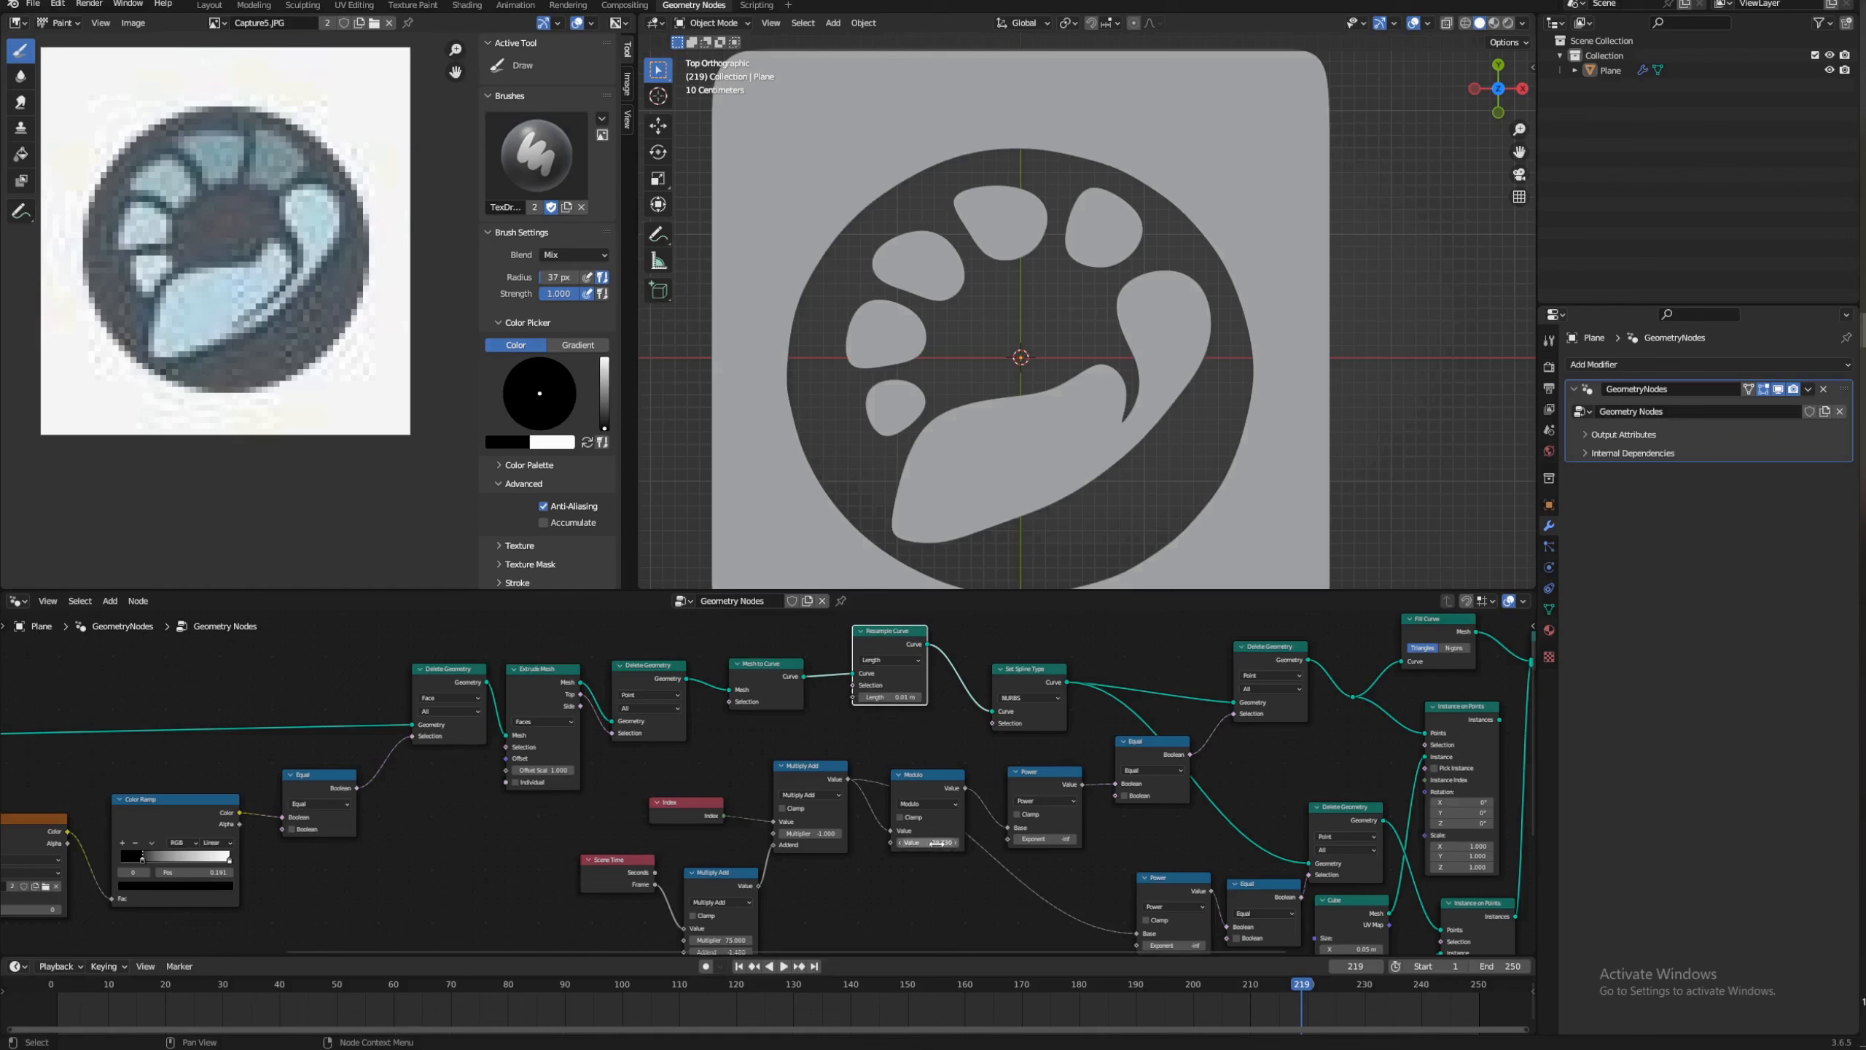
mouse_move(927, 842)
left_mouse_down()
mouse_move(1011, 843)
mouse_move(937, 842)
left_mouse_up()
left_click(896, 696)
key("Return")
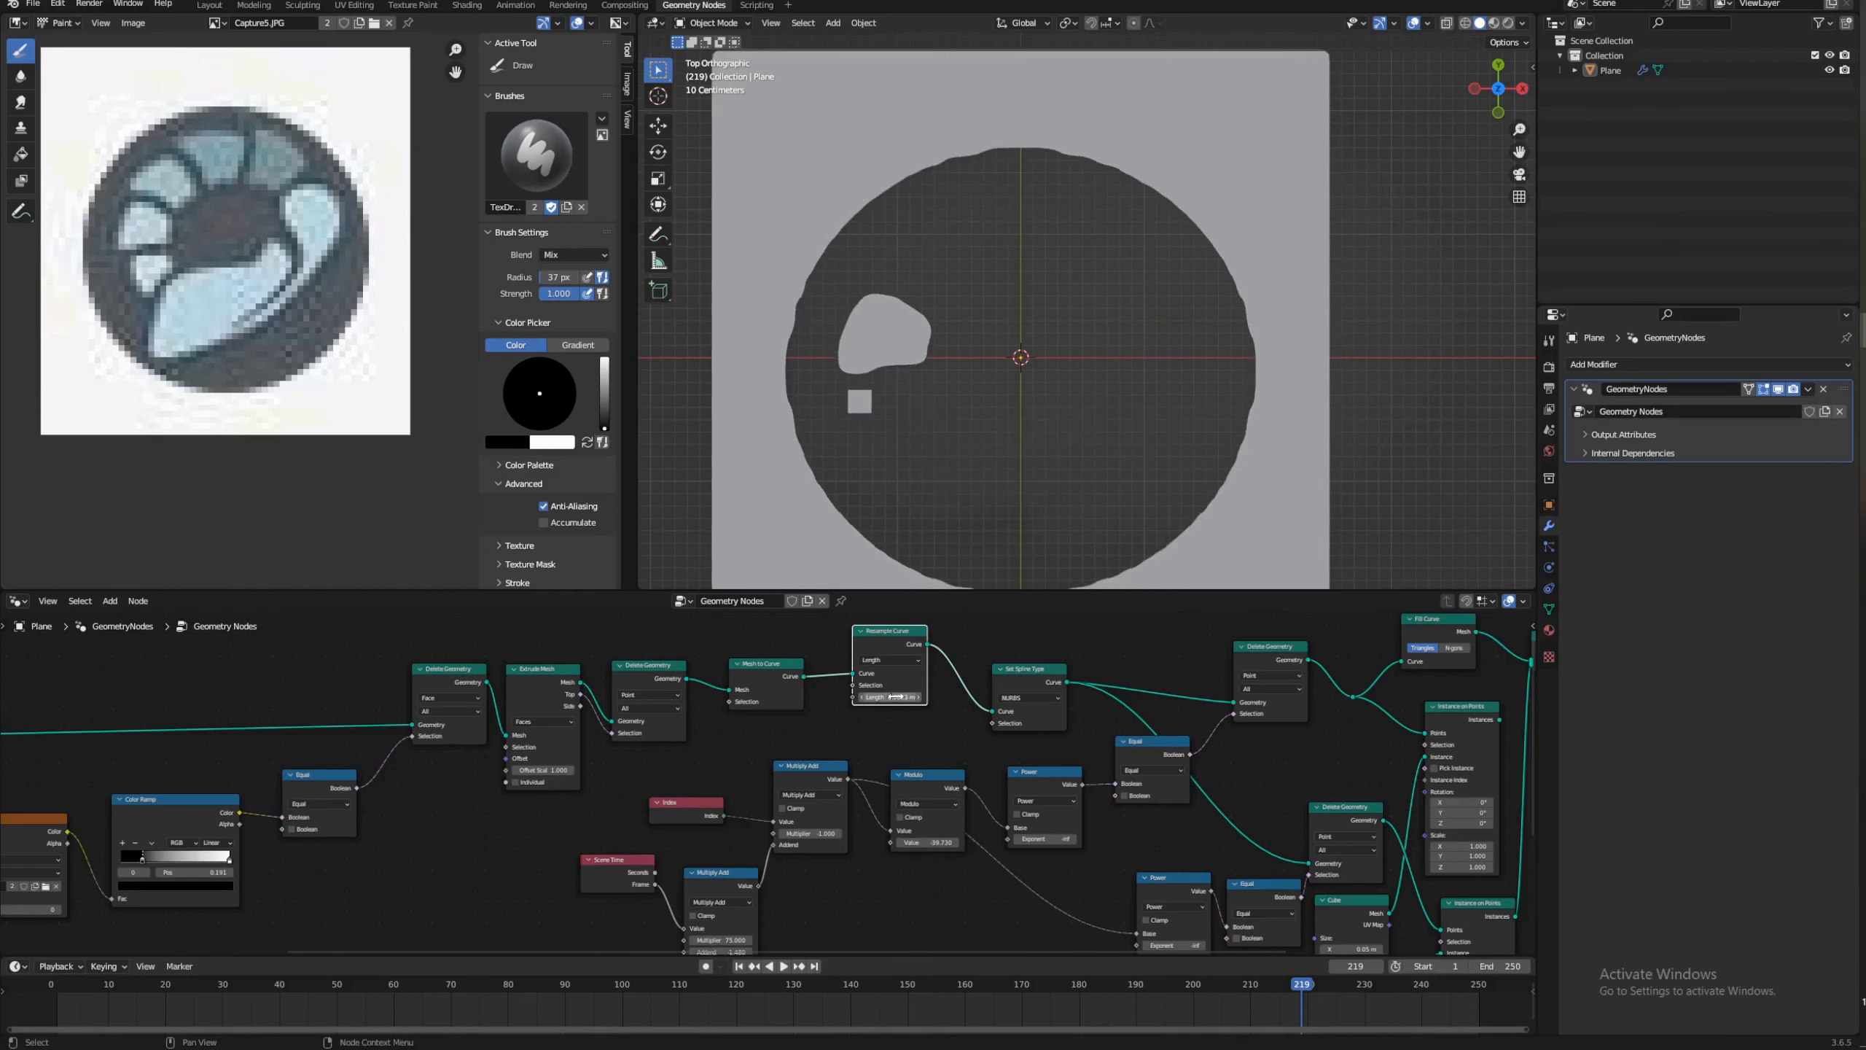